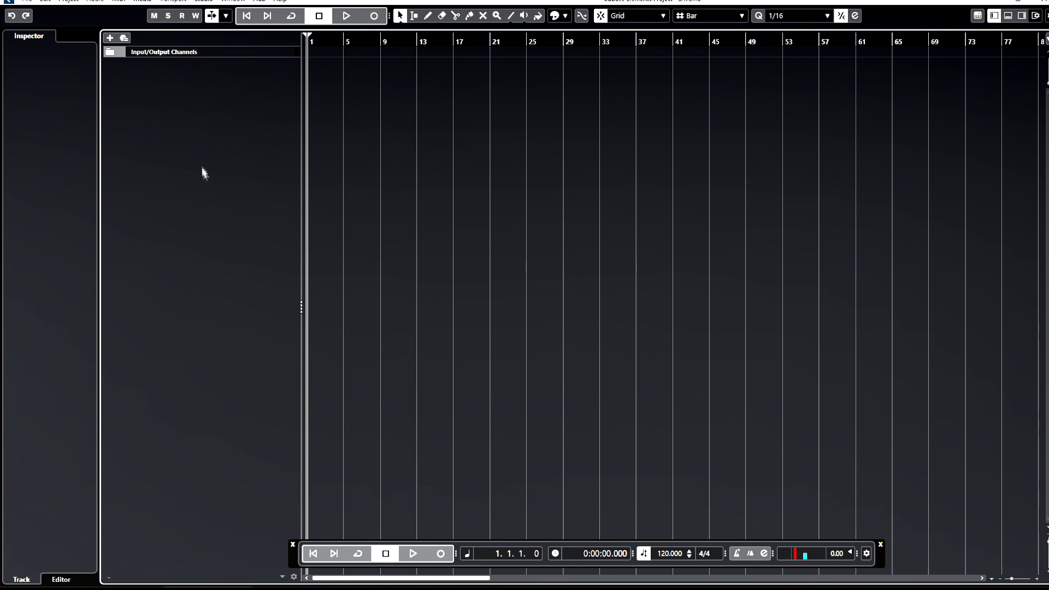
- Add a stereo group track named DRUMS, routed to Stereo Out and created inside the folder
right_click(201, 137)
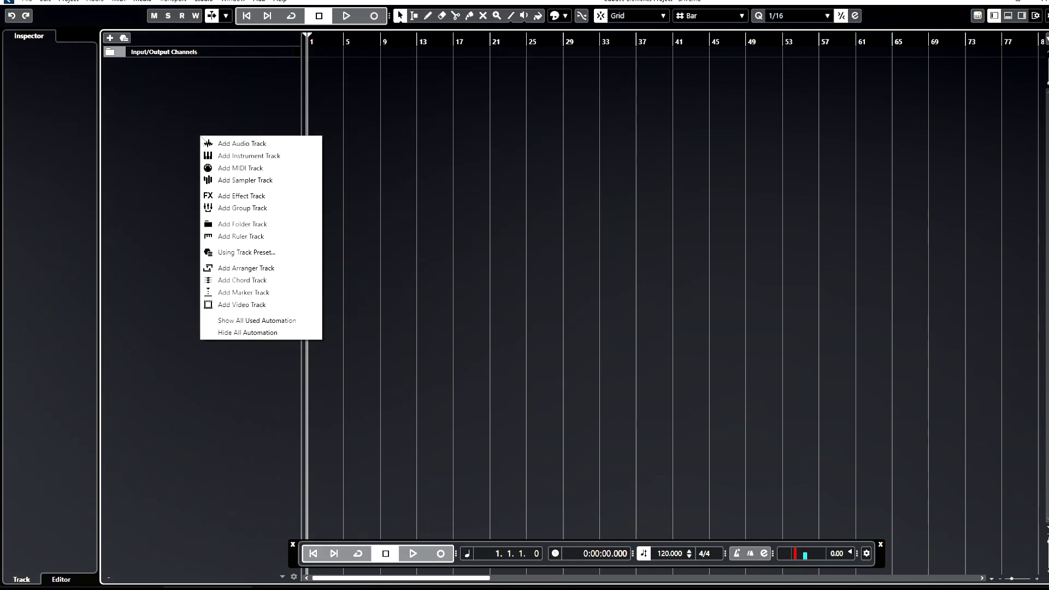
left_click(250, 208)
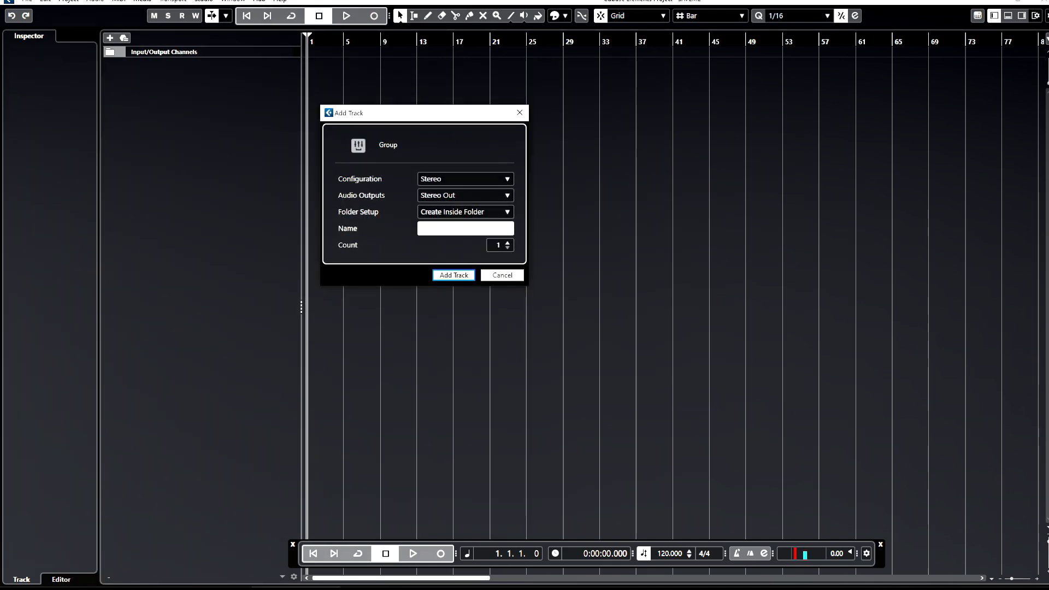
type("D")
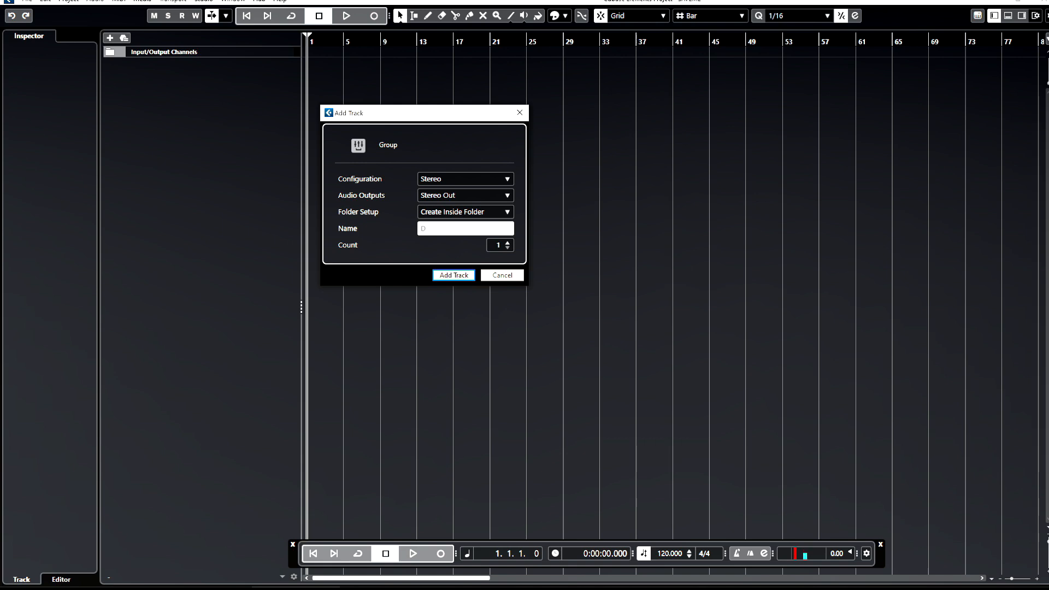
type("RUMS")
left_click(462, 274)
- Add a second stereo group track named Bass, routed to Stereo Out
right_click(226, 111)
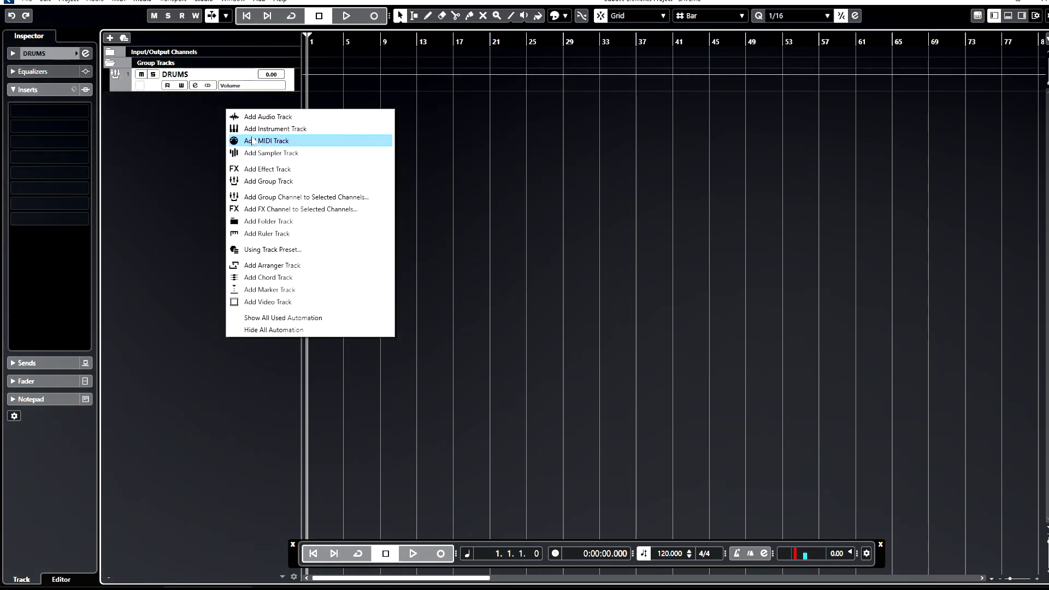
left_click(269, 180)
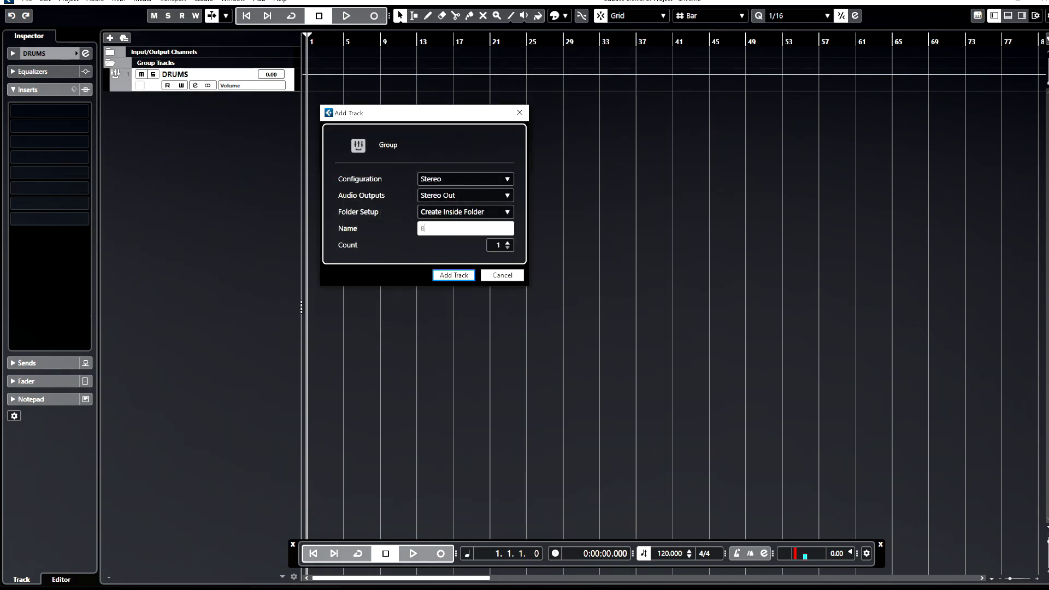
type("Bass")
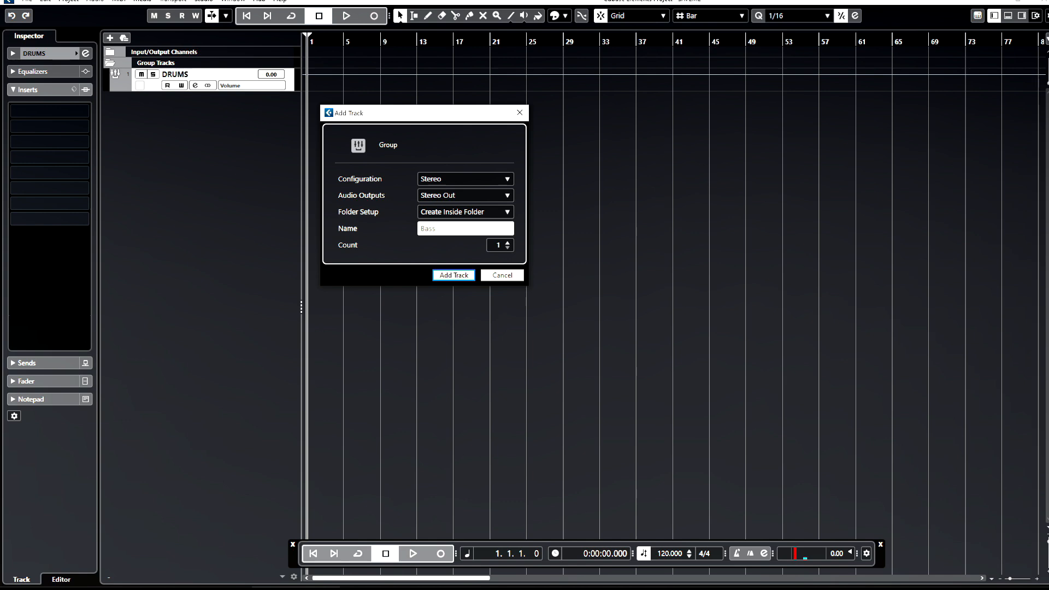
left_click(458, 276)
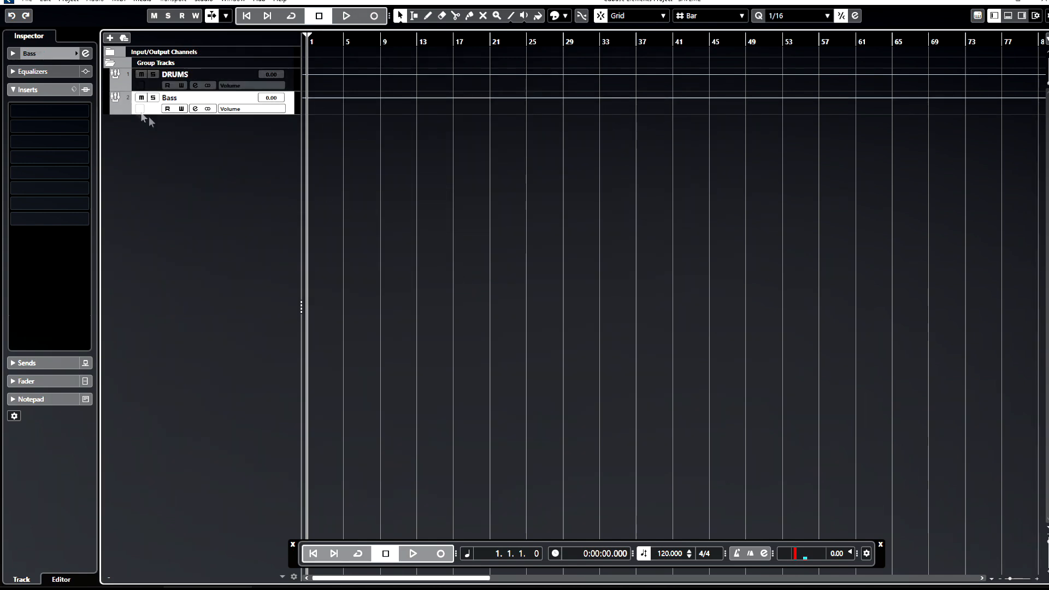
- Add a third stereo group track named GUITAR, routed to Stereo Out
right_click(188, 133)
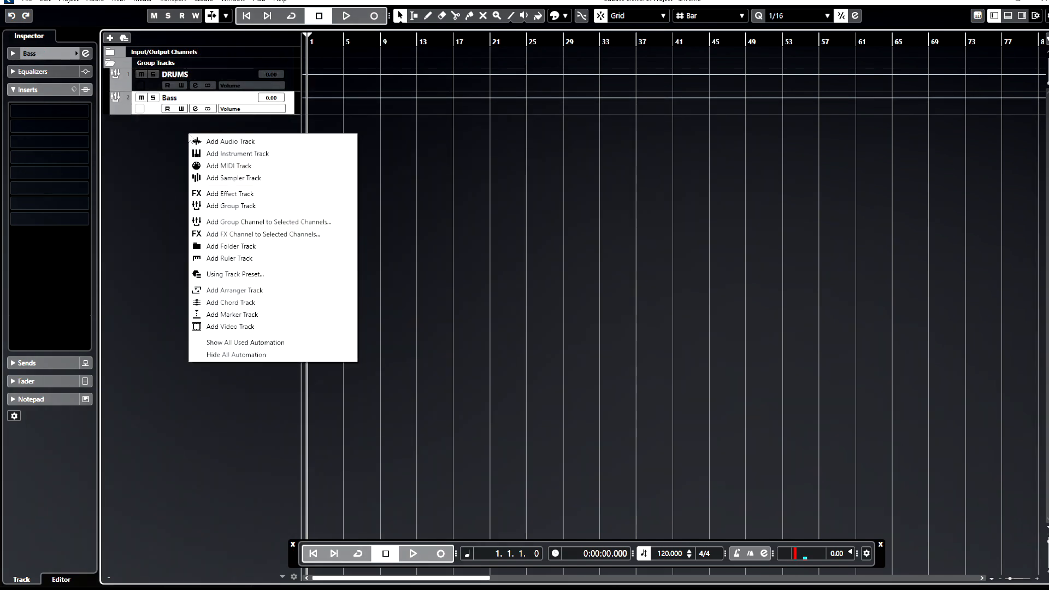
left_click(235, 206)
type("G")
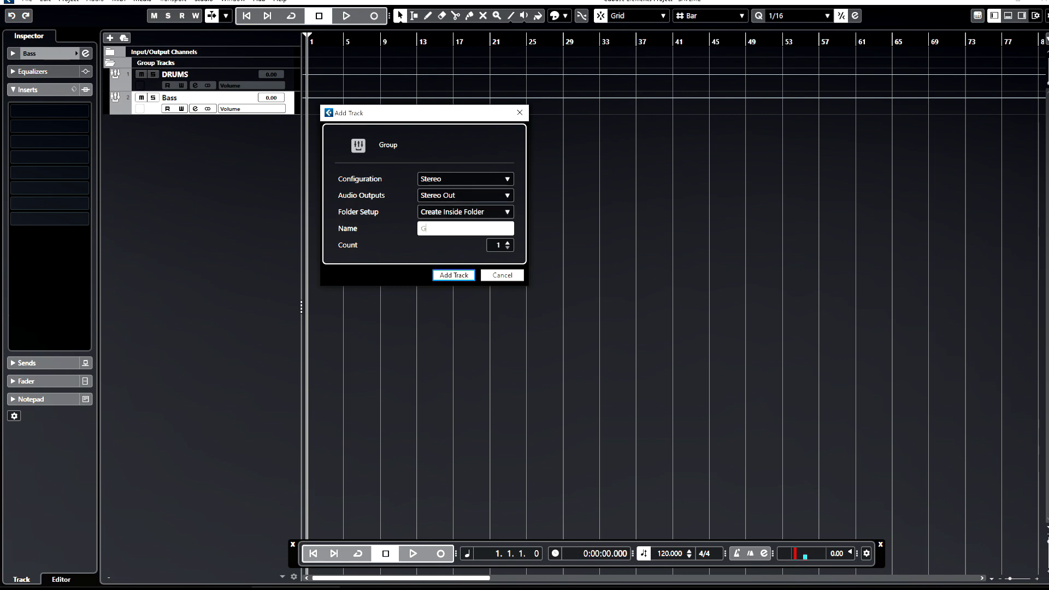
type("UITAR")
key("Return")
- Add a fourth stereo group track named VOCALS and rename the Bass group track as BASS
right_click(226, 164)
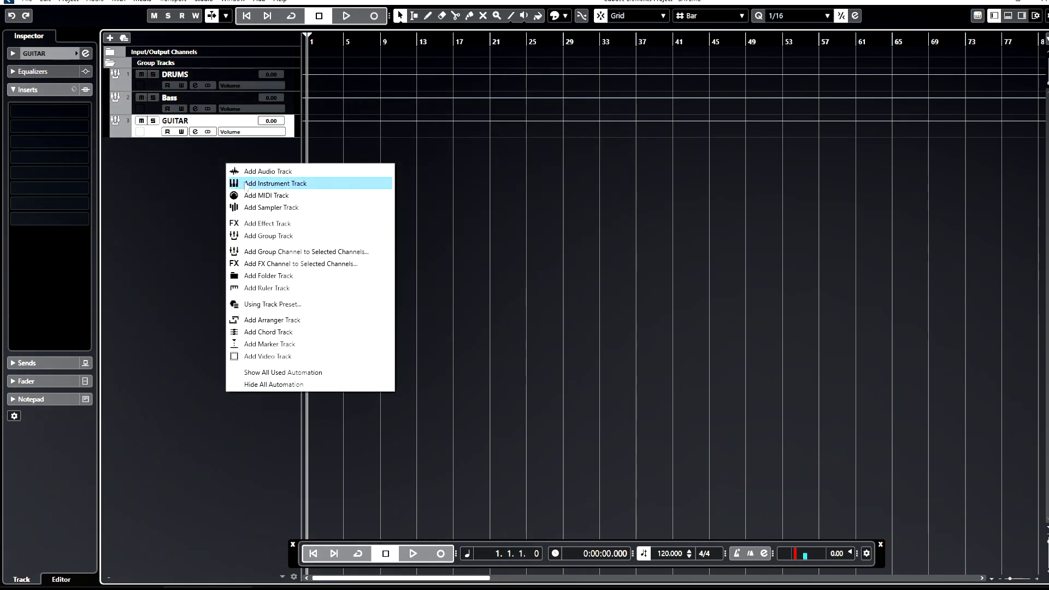
left_click(265, 236)
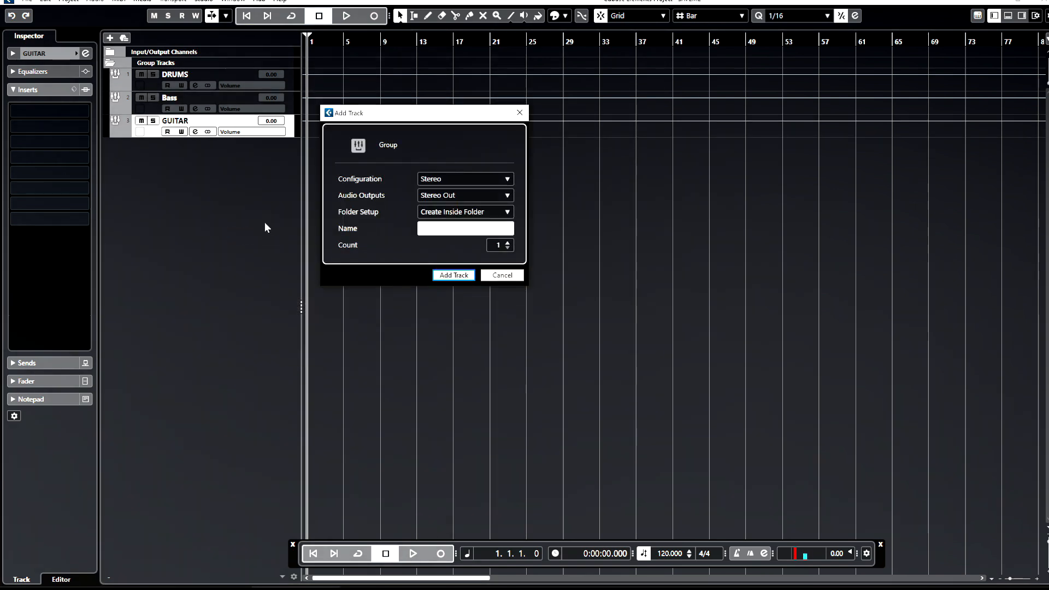
type("VOC")
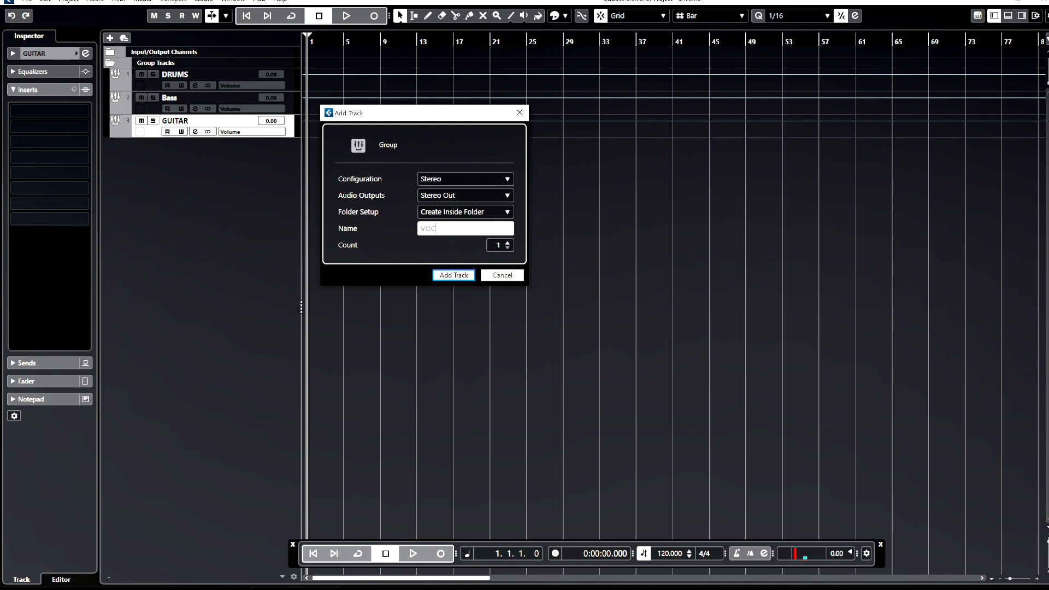
type("ALS")
key("Return")
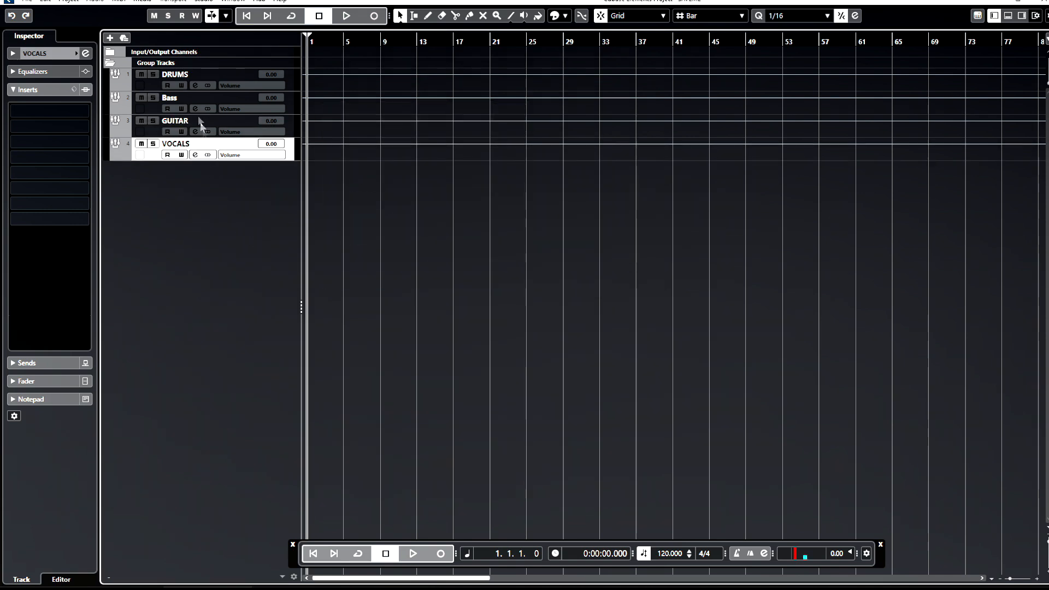
left_click(207, 93)
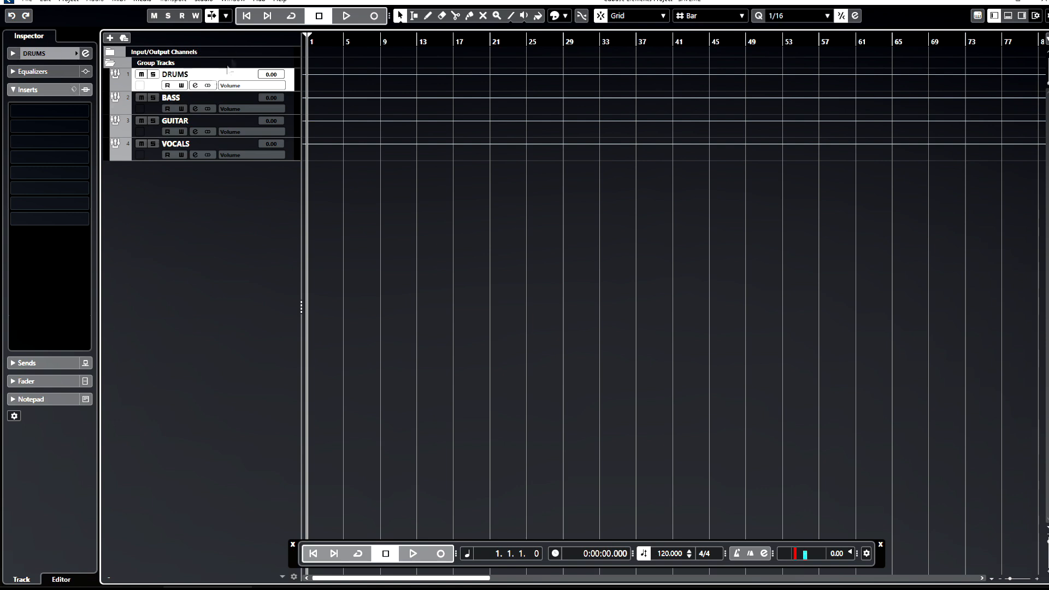
left_click(14, 89)
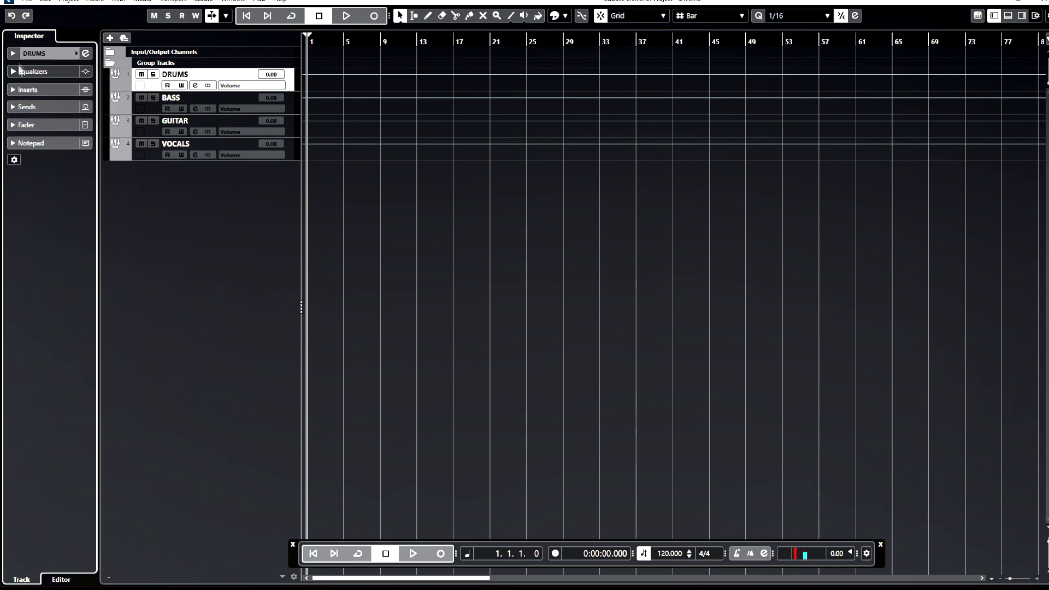
left_click(13, 72)
left_click(13, 72)
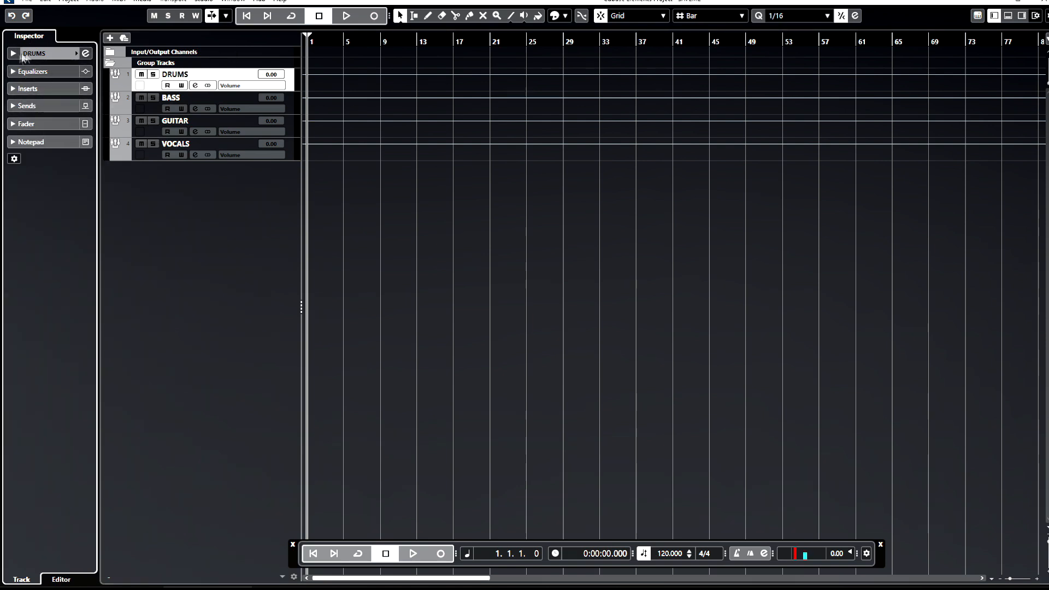
left_click(24, 89)
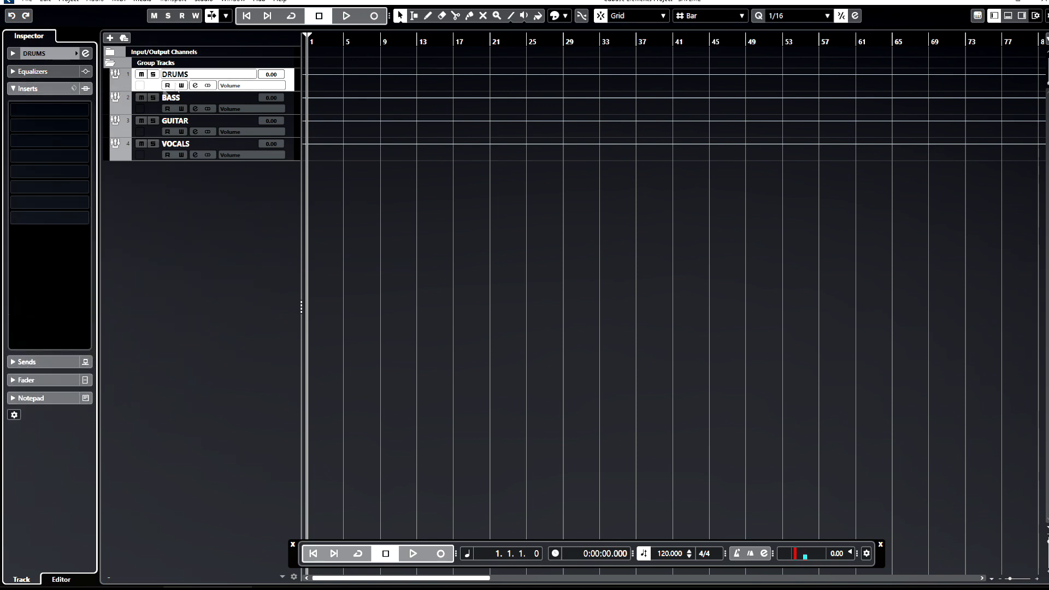
- Load Cytomic's The Glue 64 compressor in the first insert slot of the DRUMS group track
left_click(86, 107)
left_click(70, 141)
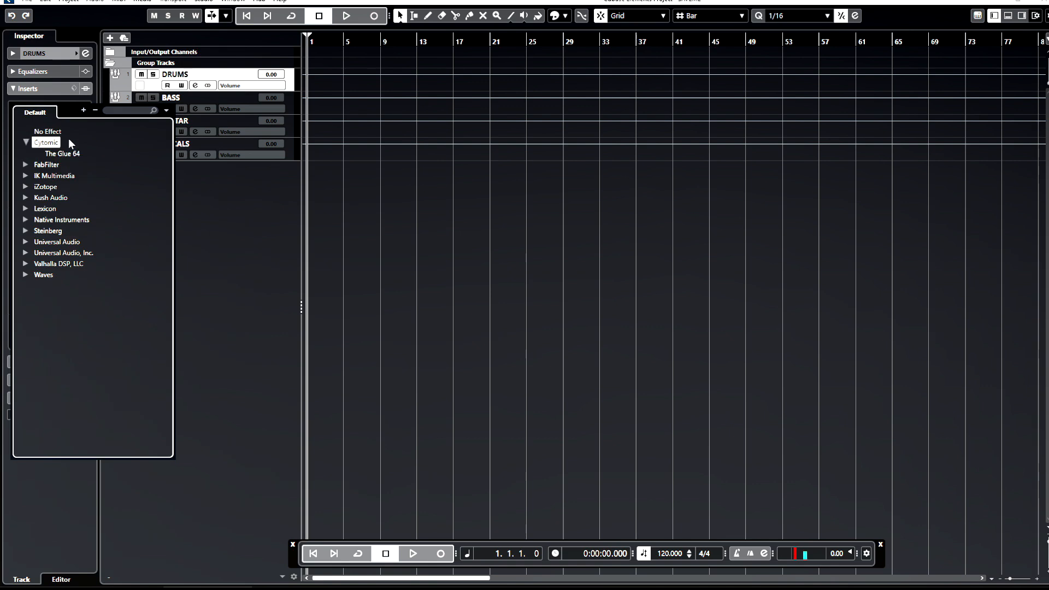
left_click(70, 154)
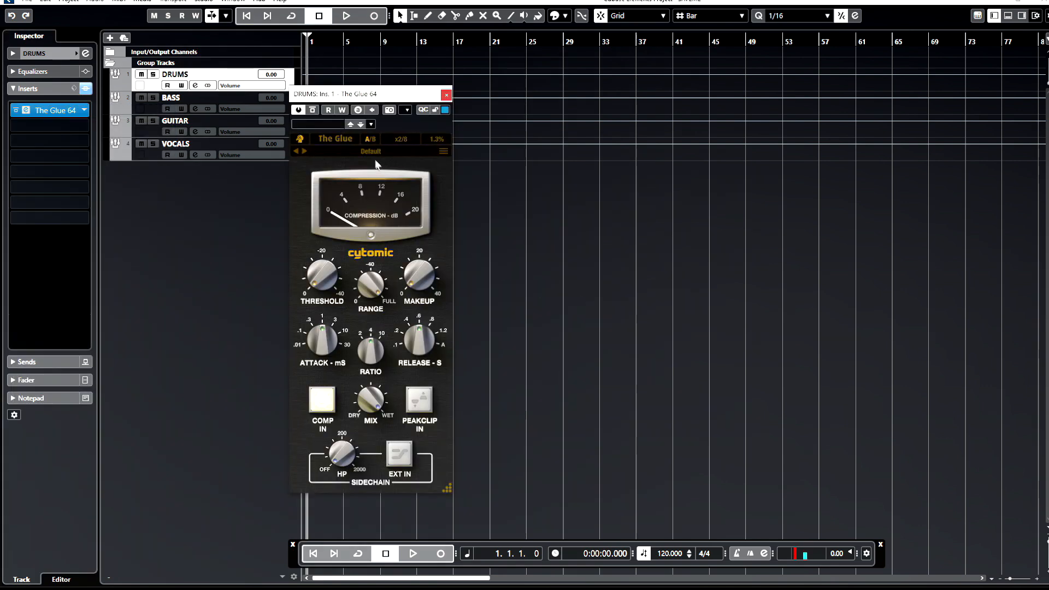
left_click(385, 158)
mouse_move(393, 164)
left_click(492, 176)
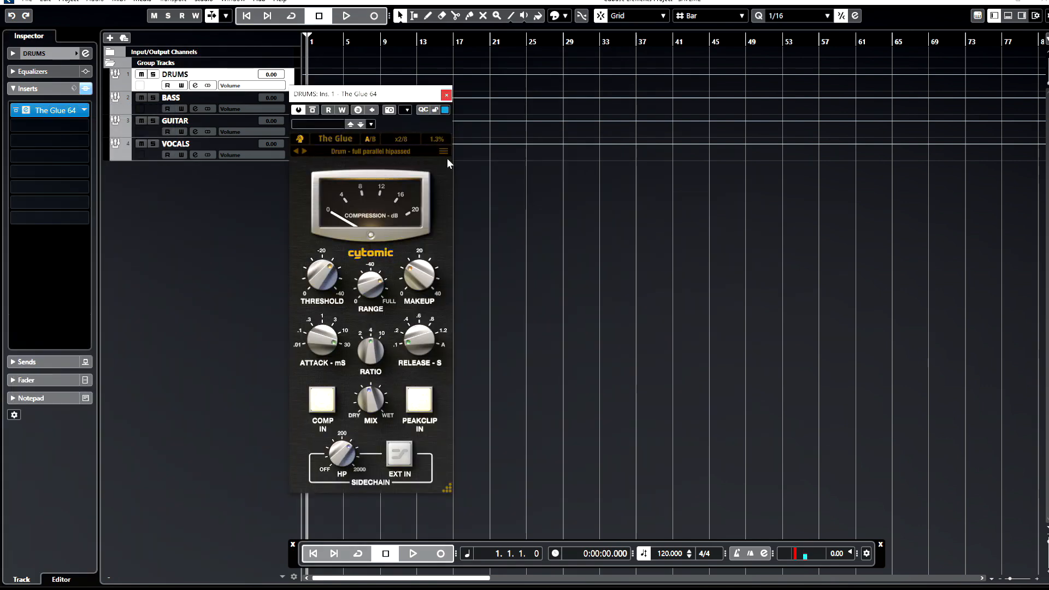
- Apply the Drum preset "full parallel" to The Glue and close the plug-in window
left_click(392, 152)
mouse_move(454, 165)
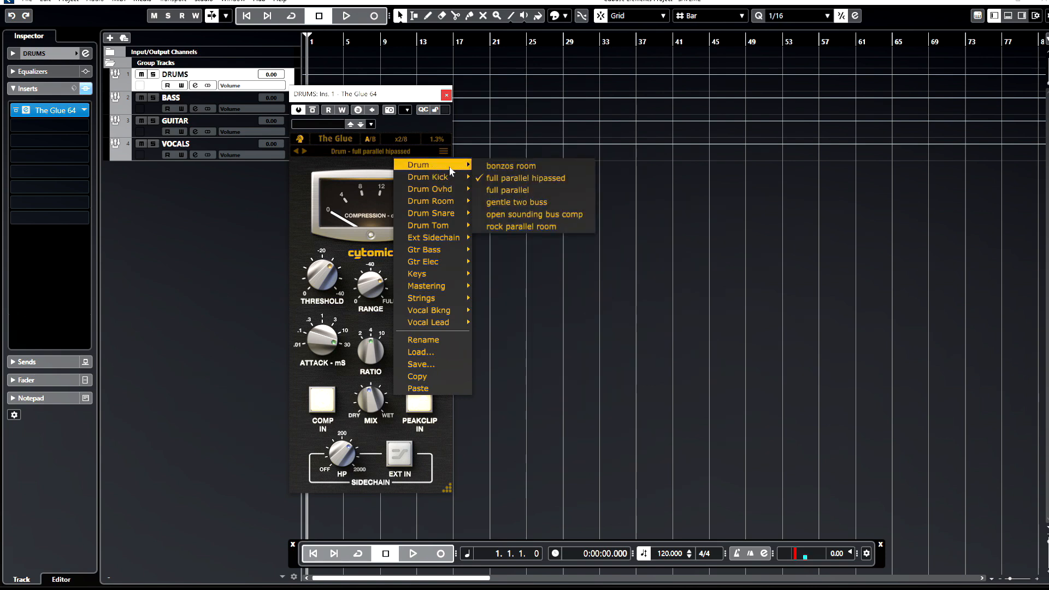
left_click(524, 190)
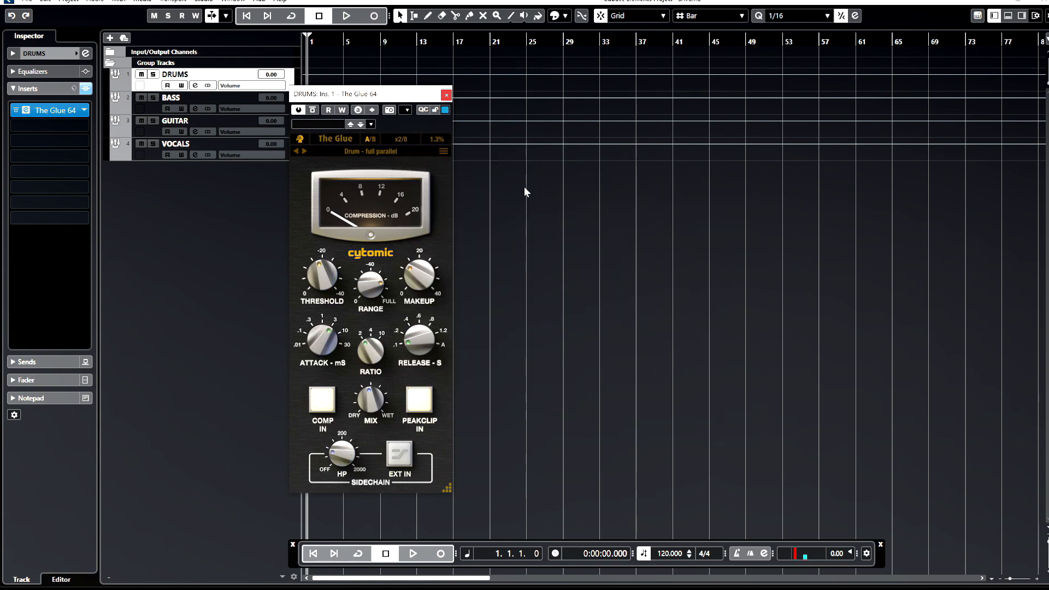
left_click(447, 94)
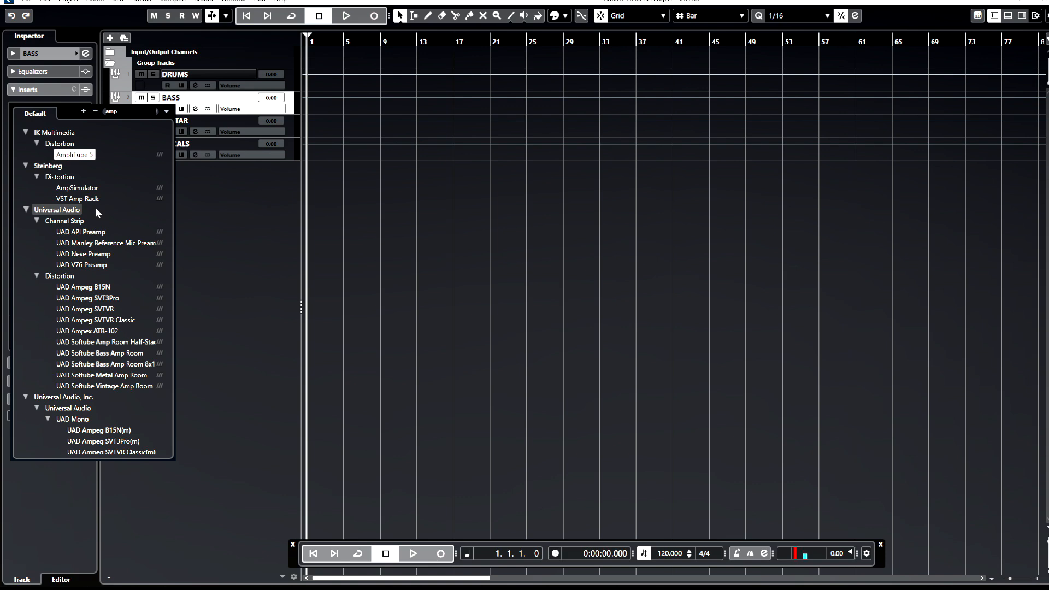
- Search the effects for "ampeg", load UAD Ampeg SVTVR Classic as the first insert on the BASS group, and close its window
type("eg")
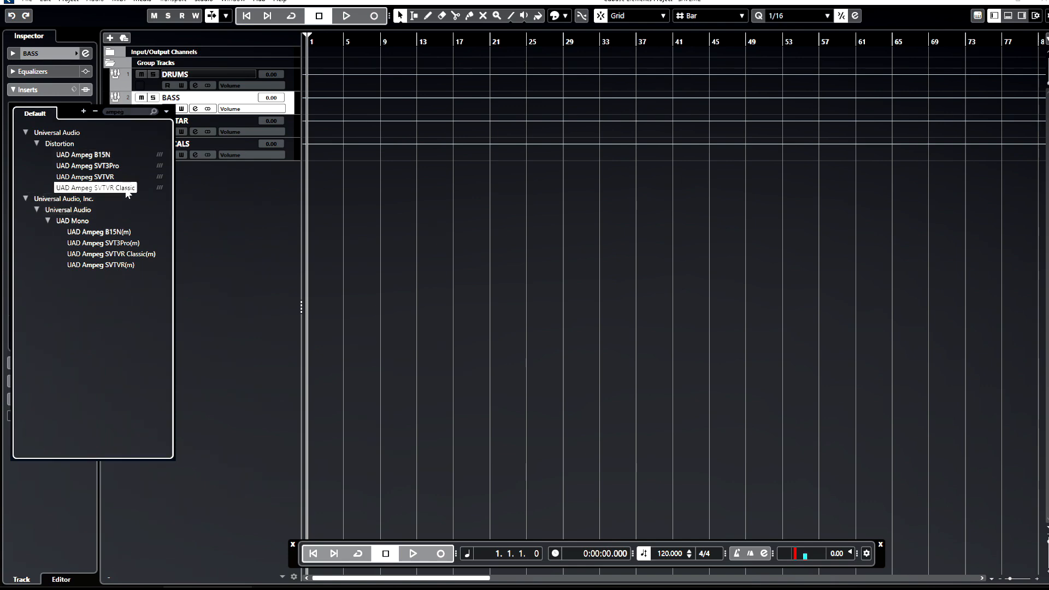
left_click(96, 188)
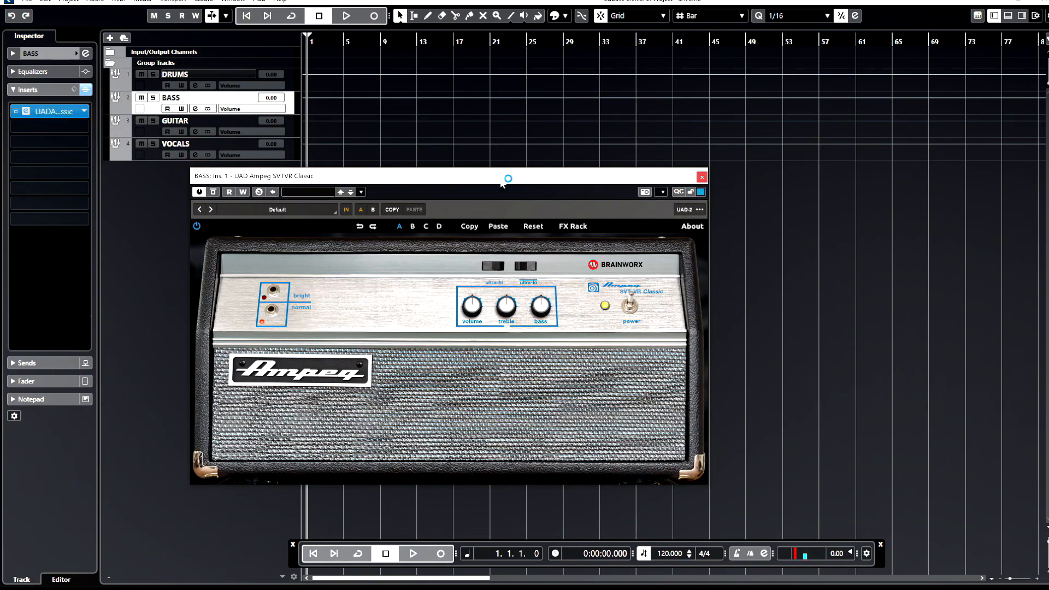
left_click(702, 176)
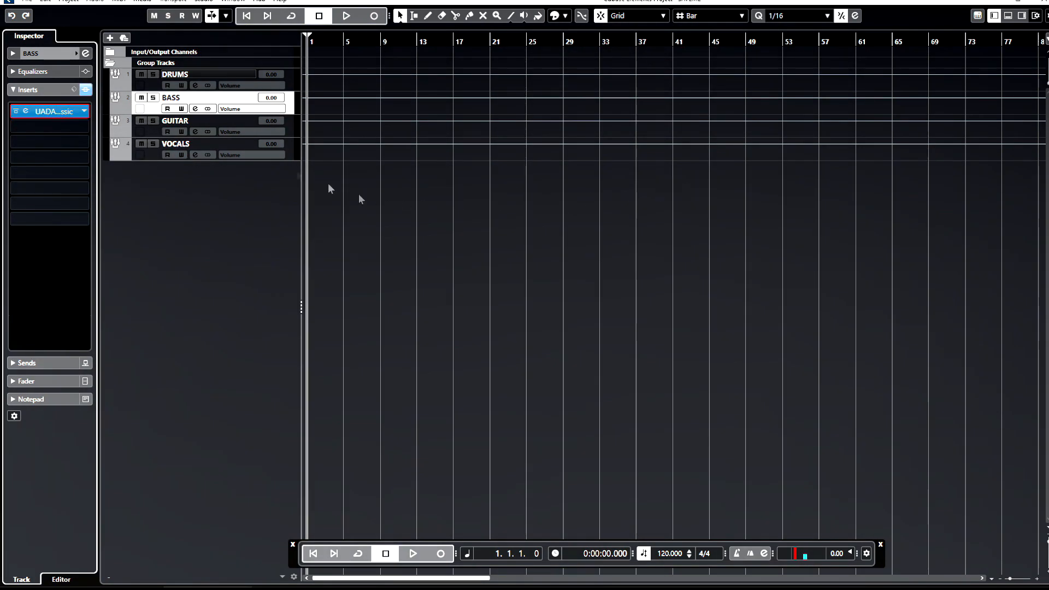
left_click(192, 131)
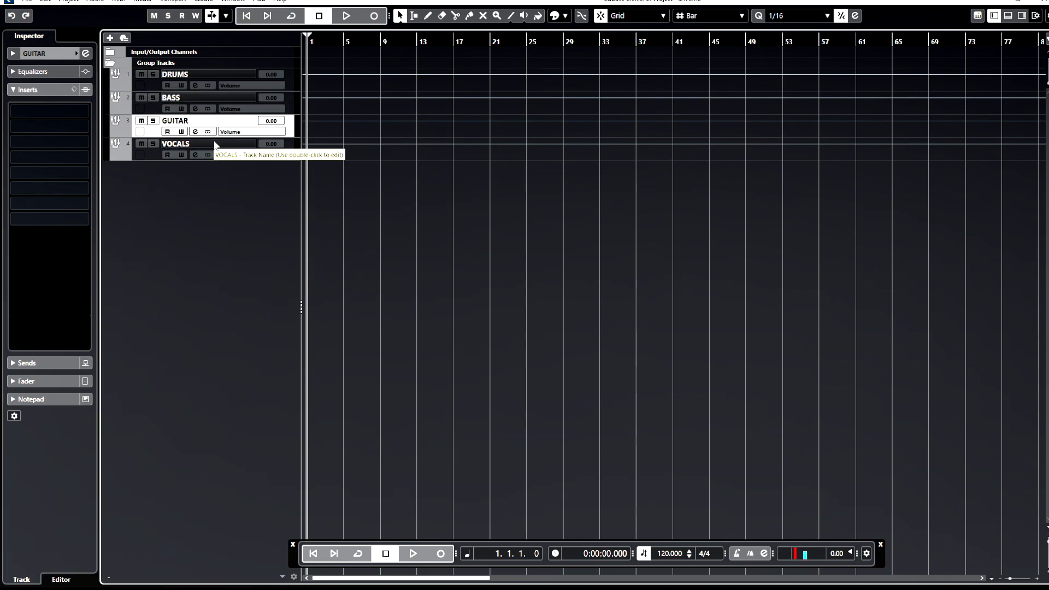
left_click(82, 111)
left_click(83, 111)
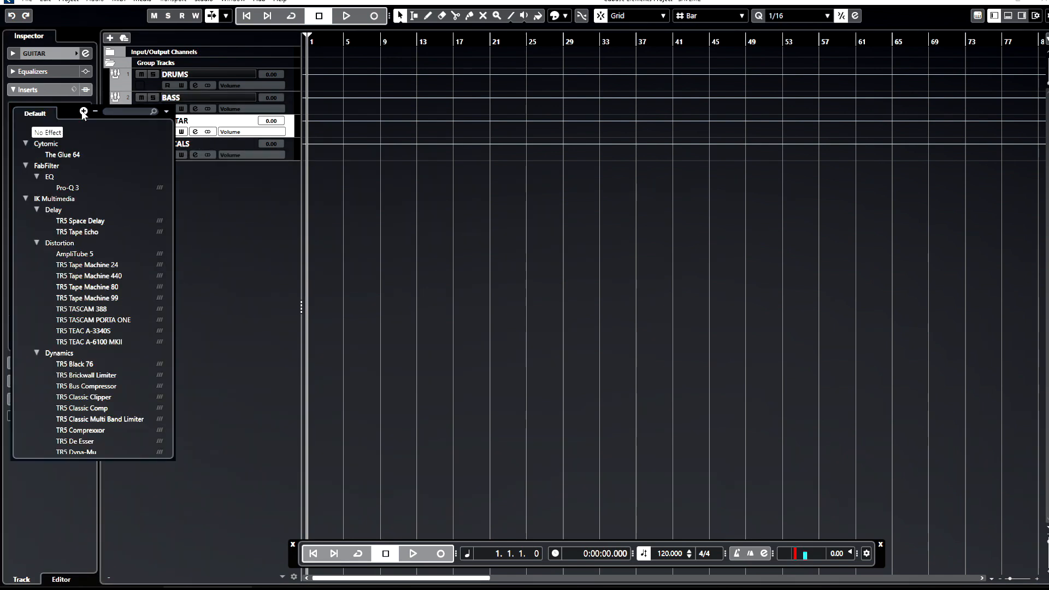
left_click(208, 182)
- Search the effects for "manle" and load UAD Manley VOXBOX as the first insert on the VOCALS group track
left_click(247, 147)
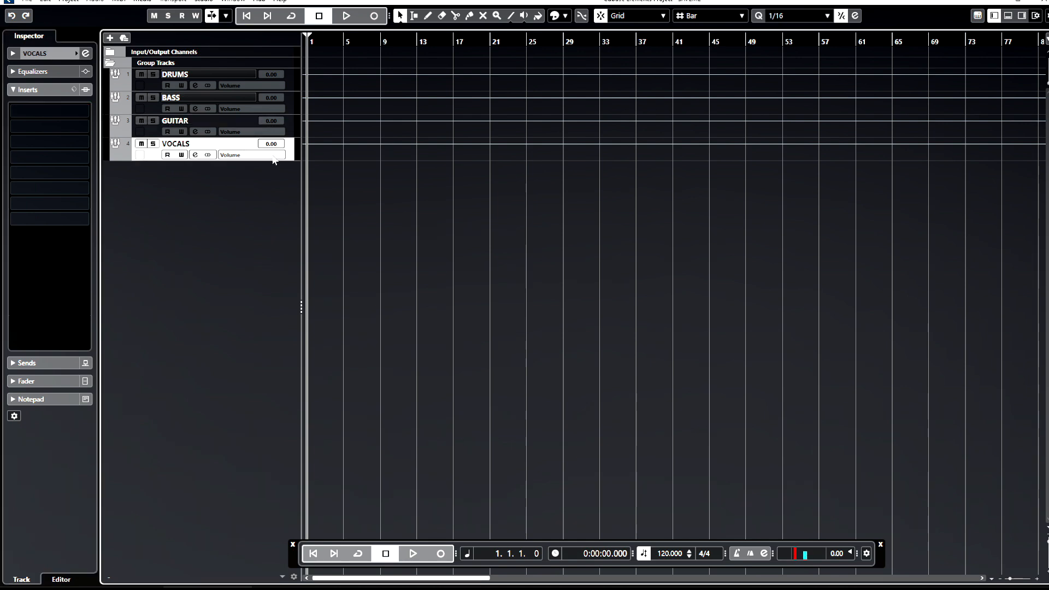
left_click(83, 112)
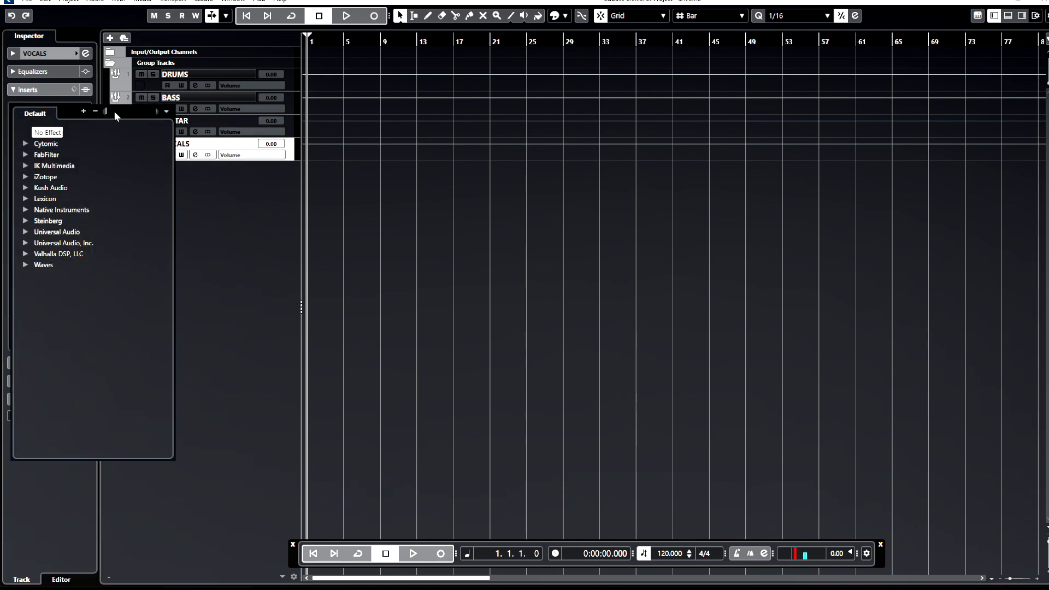
type("manle")
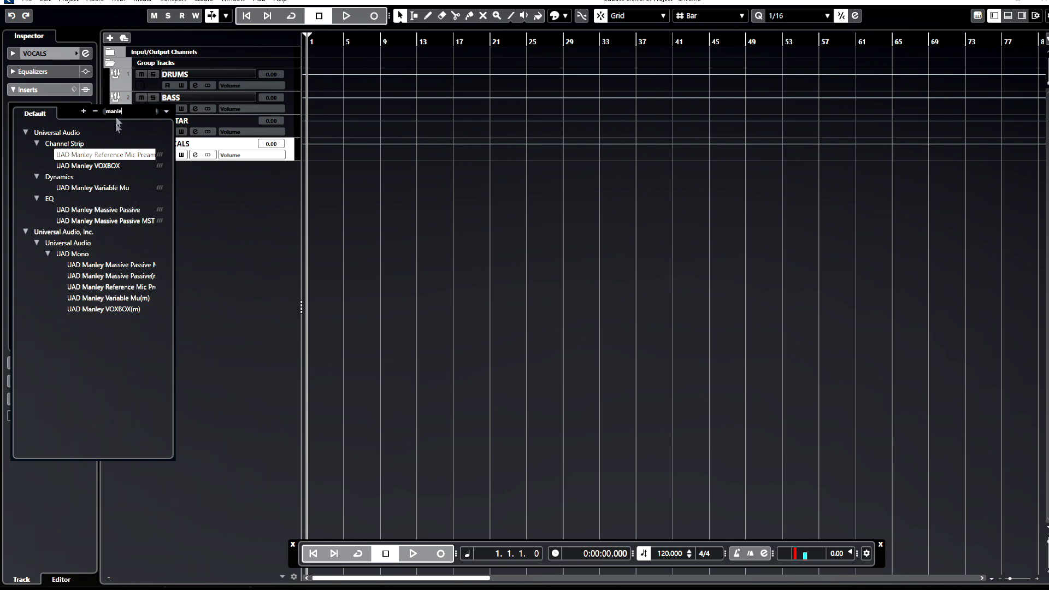
left_click(110, 163)
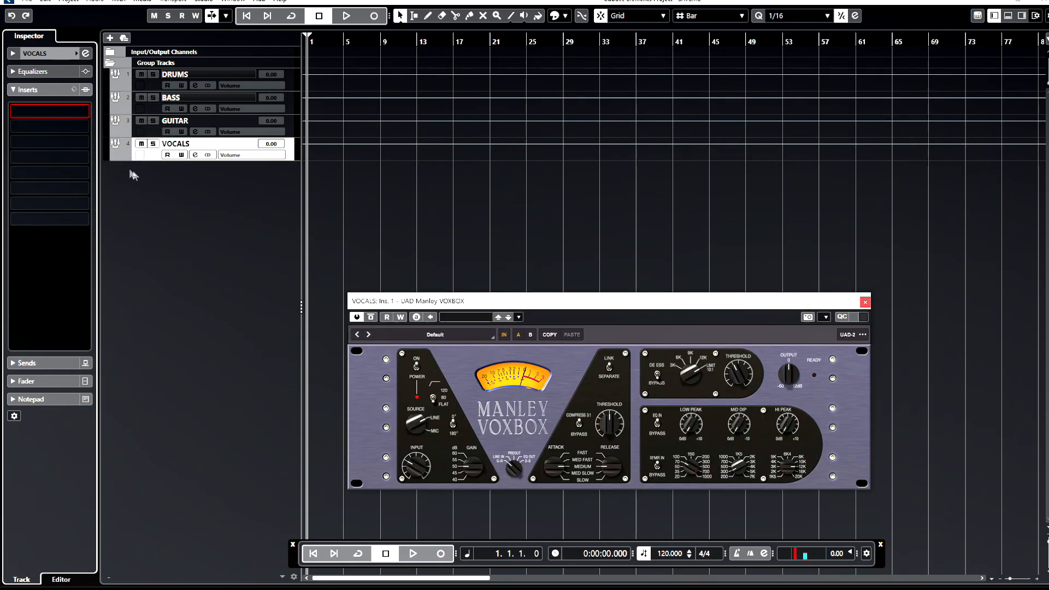
- Apply the Basic Male Vocal preset to the Manley VOXBOX and close the plug-in window
left_click(434, 333)
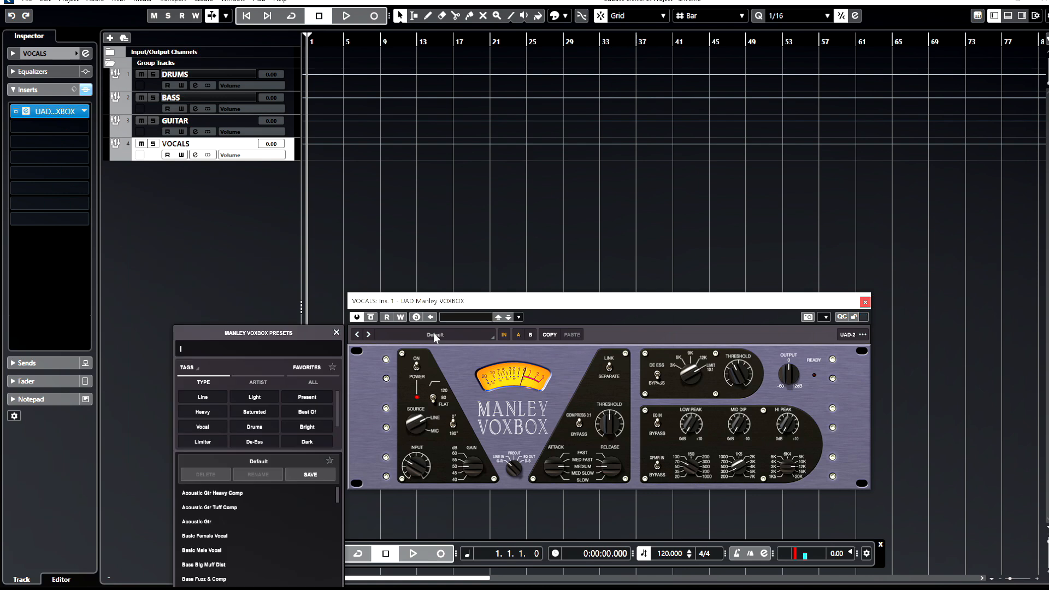
left_click(219, 550)
left_click(546, 305)
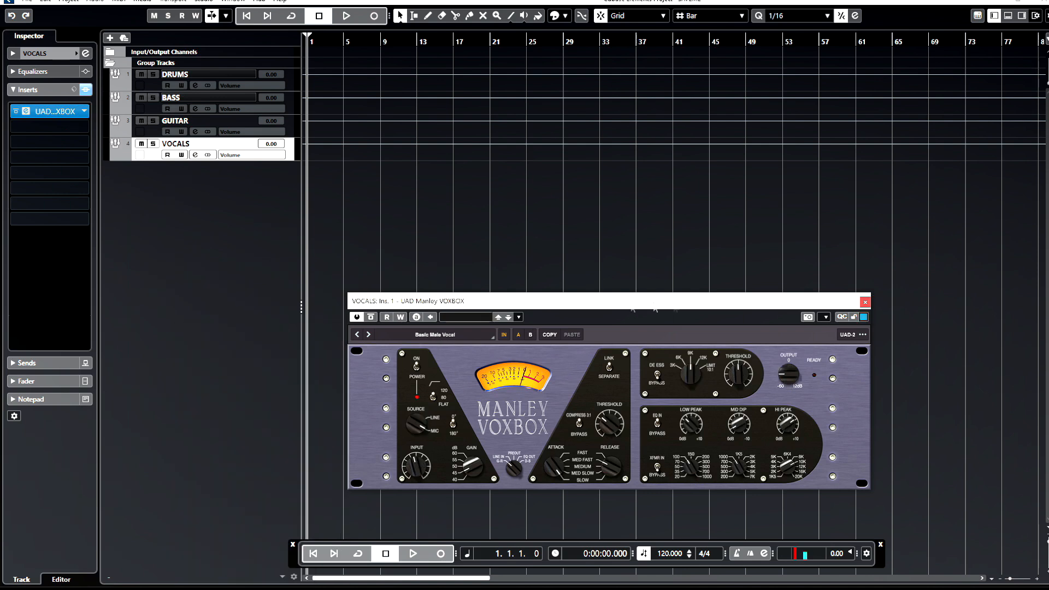
left_click(864, 302)
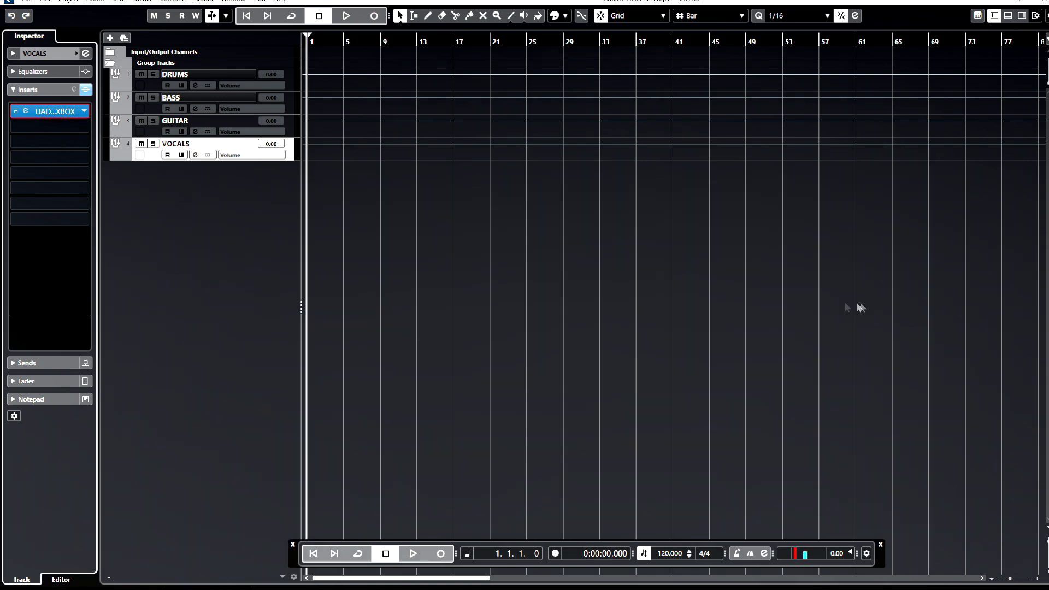
- Review the insert effects on the DRUMS, BASS, GUITAR and VOCALS group tracks one after another
left_click(217, 78)
left_click(212, 102)
left_click(209, 125)
left_click(210, 148)
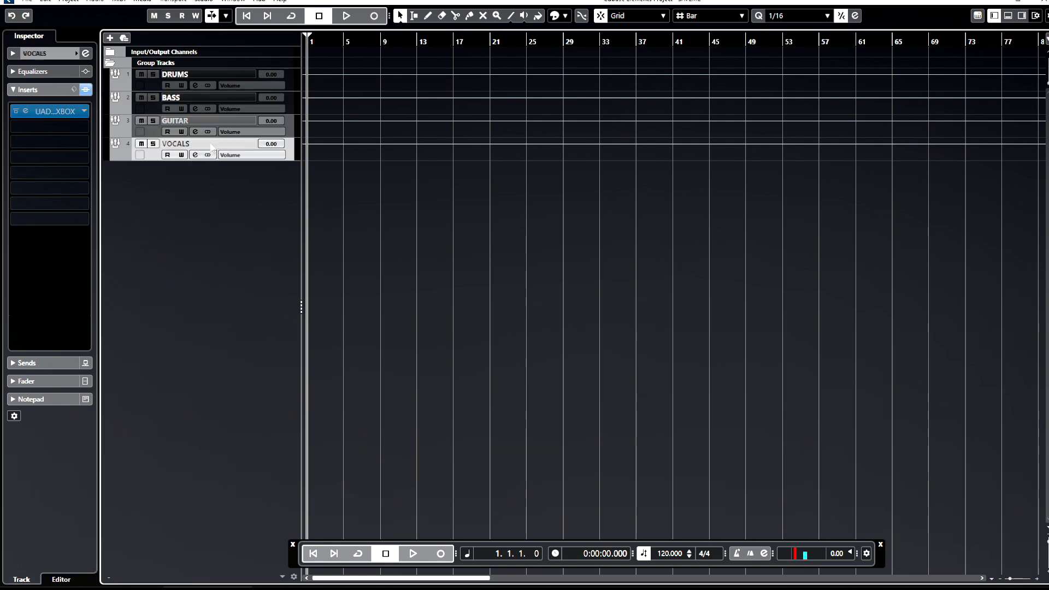
left_click(212, 125)
left_click(213, 103)
left_click(215, 85)
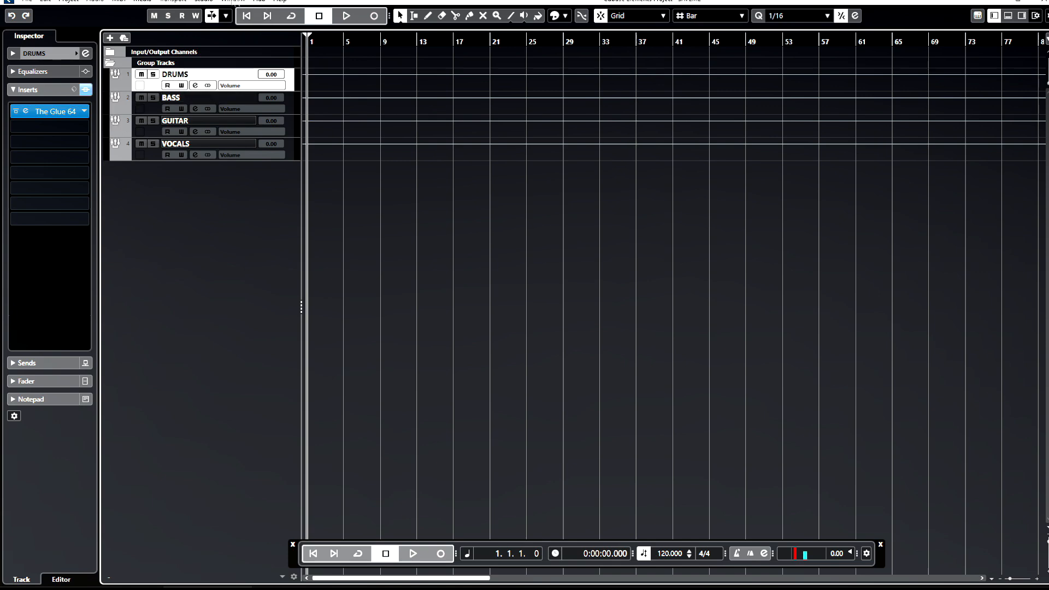
- In the MixConsole, load Ozone Imager 2 as the first Stereo Out insert, with Width at 54%, and close its window
left_click(204, 1)
left_click(224, 29)
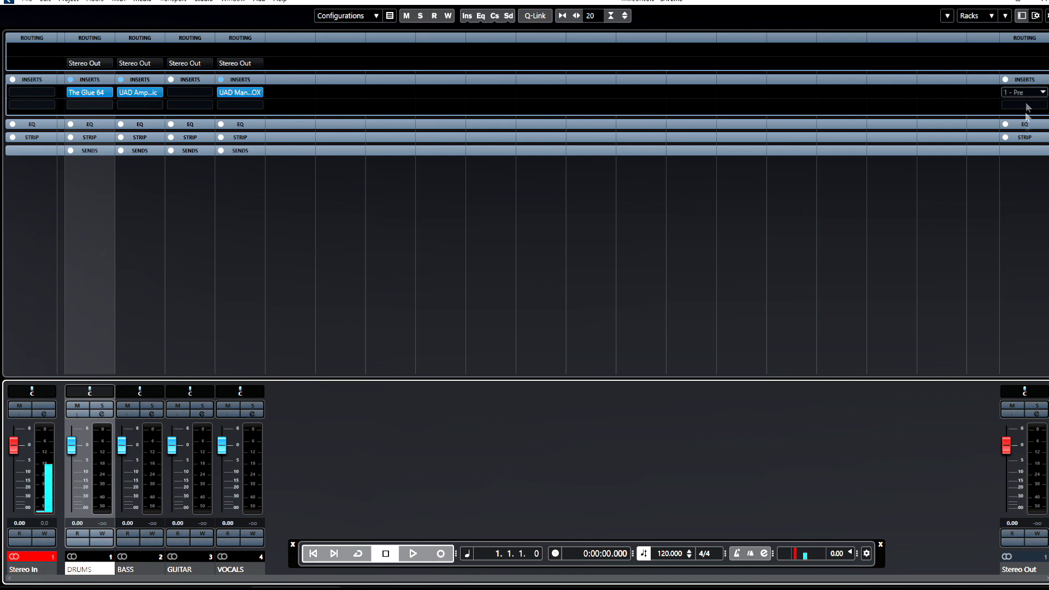
left_click(1043, 94)
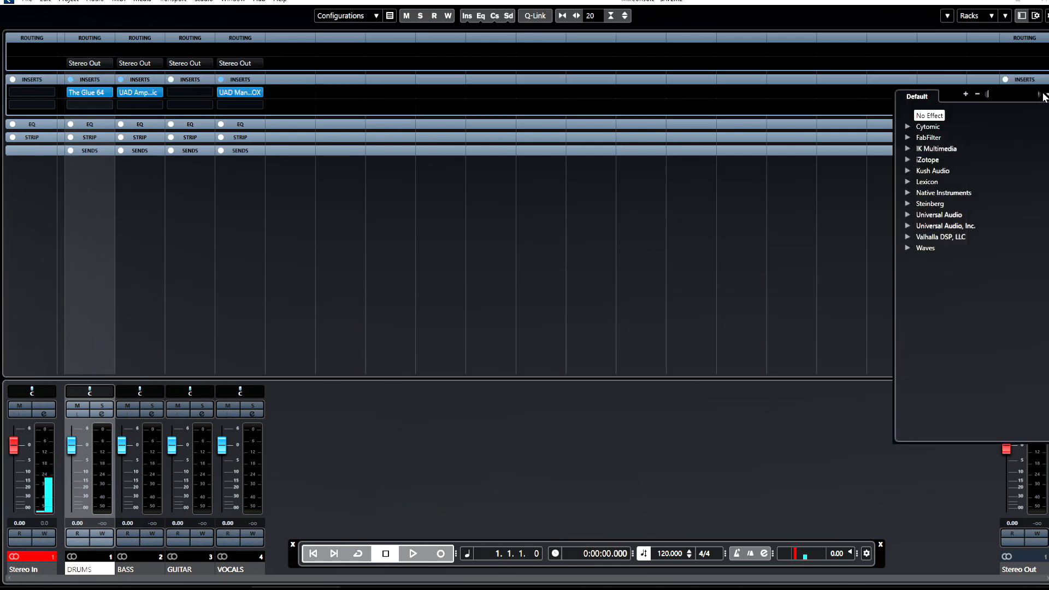
left_click(940, 159)
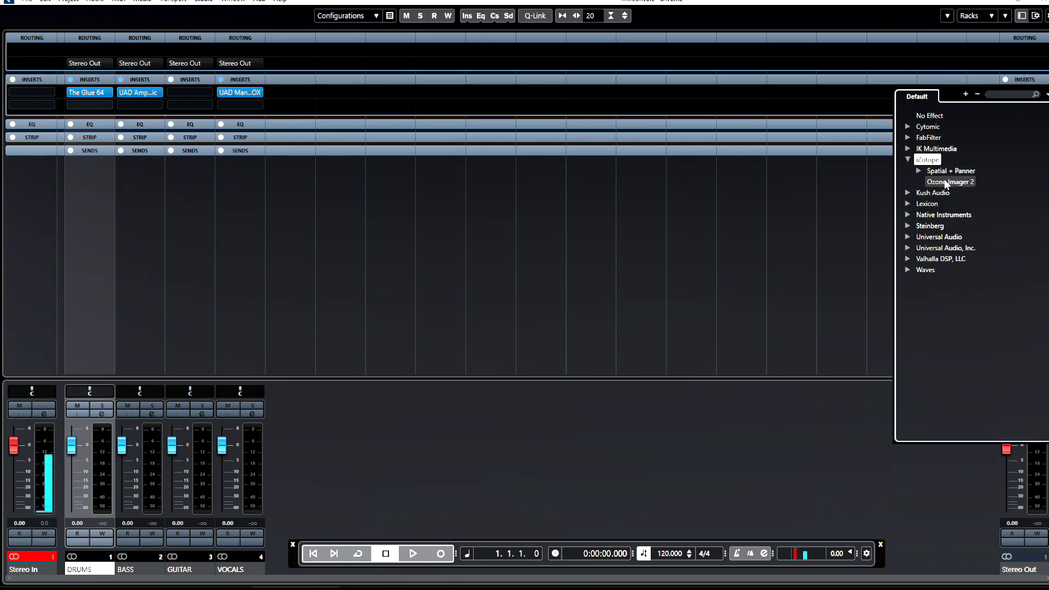
left_click(944, 181)
left_click_drag(791, 252, 791, 217)
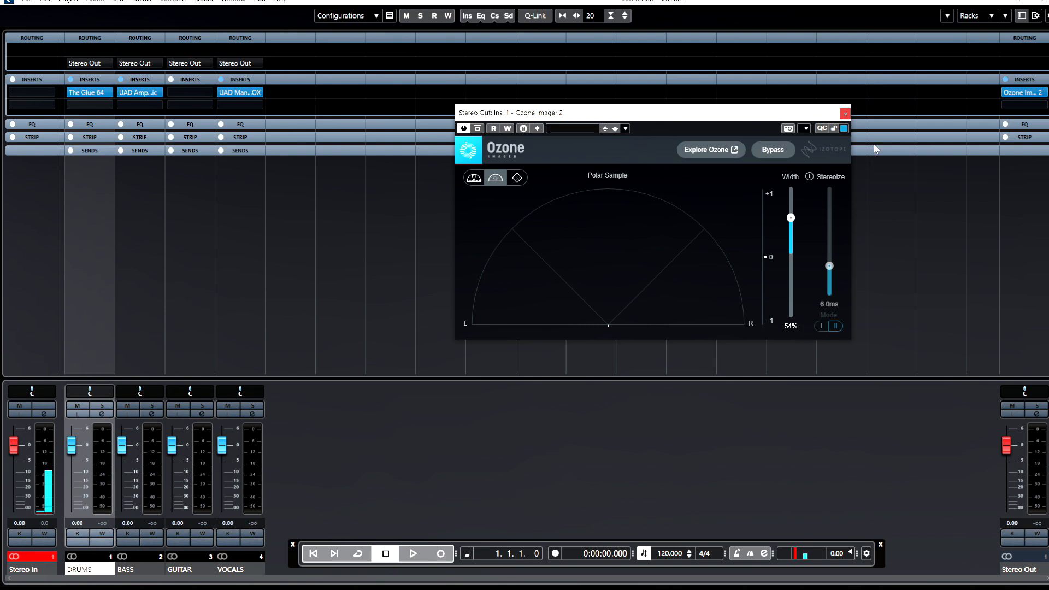
left_click(845, 113)
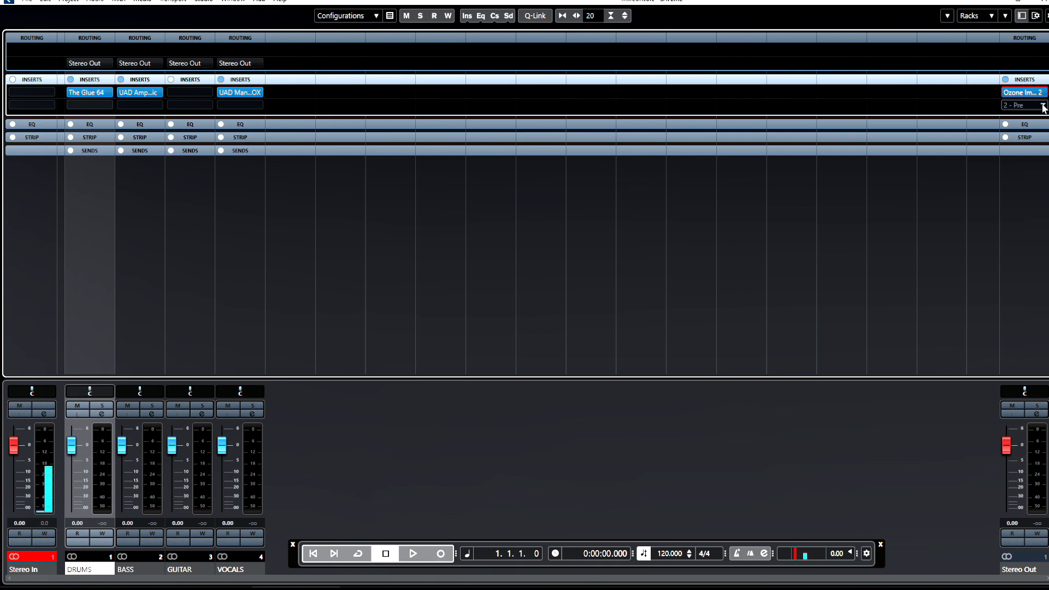
- Load IK Multimedia's TR5 Bus Compressor as the second Stereo Out insert, make a small adjustment to it and close its window
left_click(1022, 105)
left_click(937, 162)
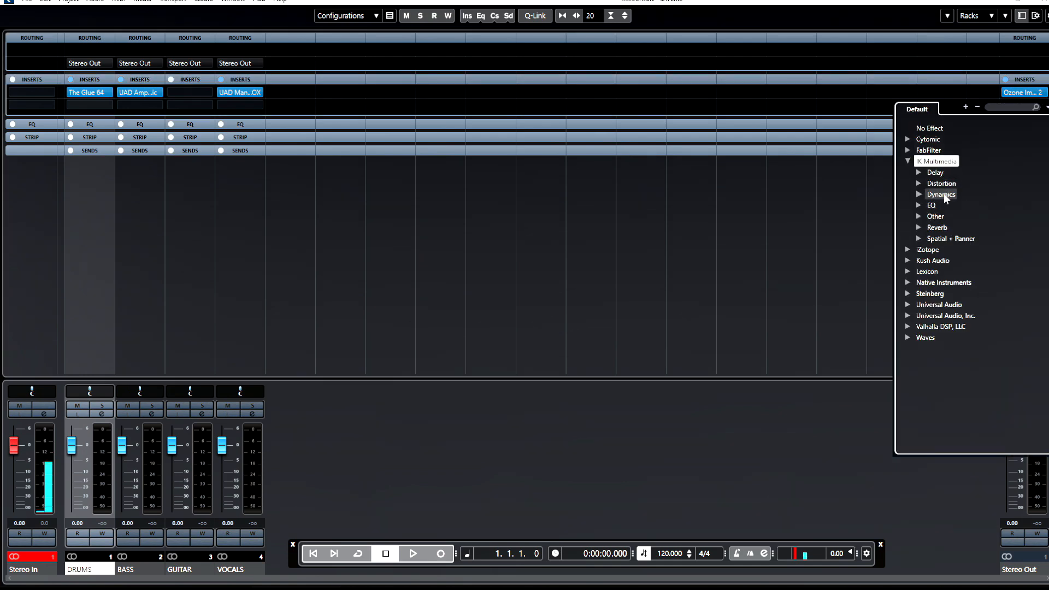
left_click(932, 206)
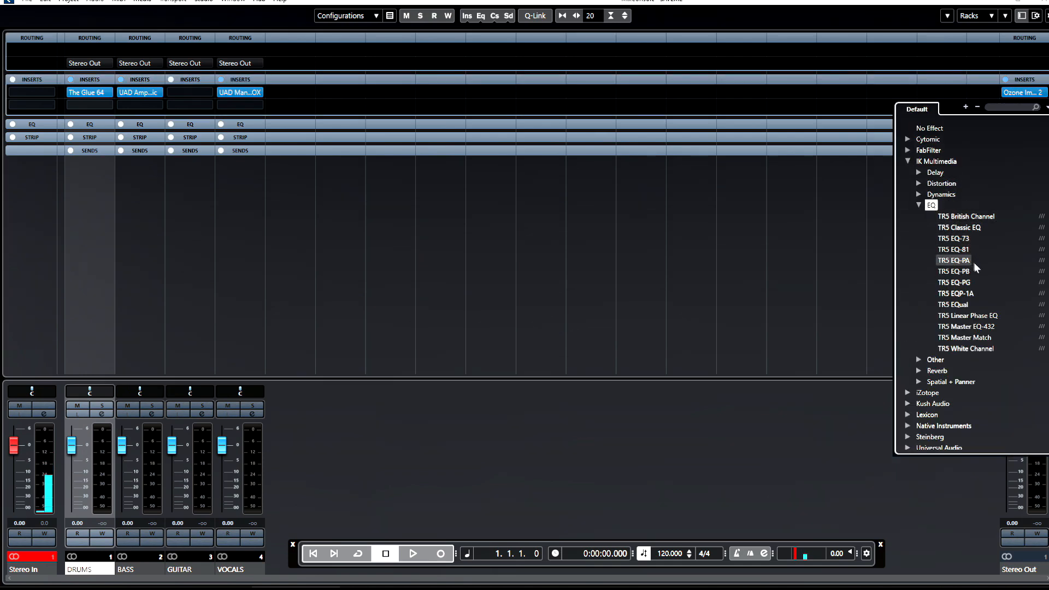
left_click(940, 194)
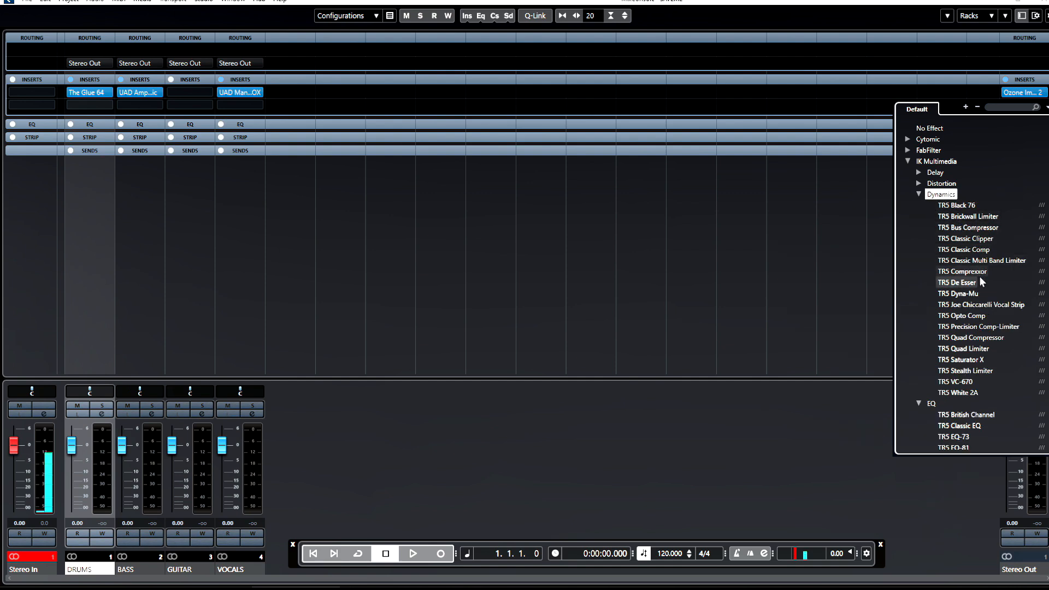
left_click(966, 227)
left_click_drag(456, 396, 462, 370)
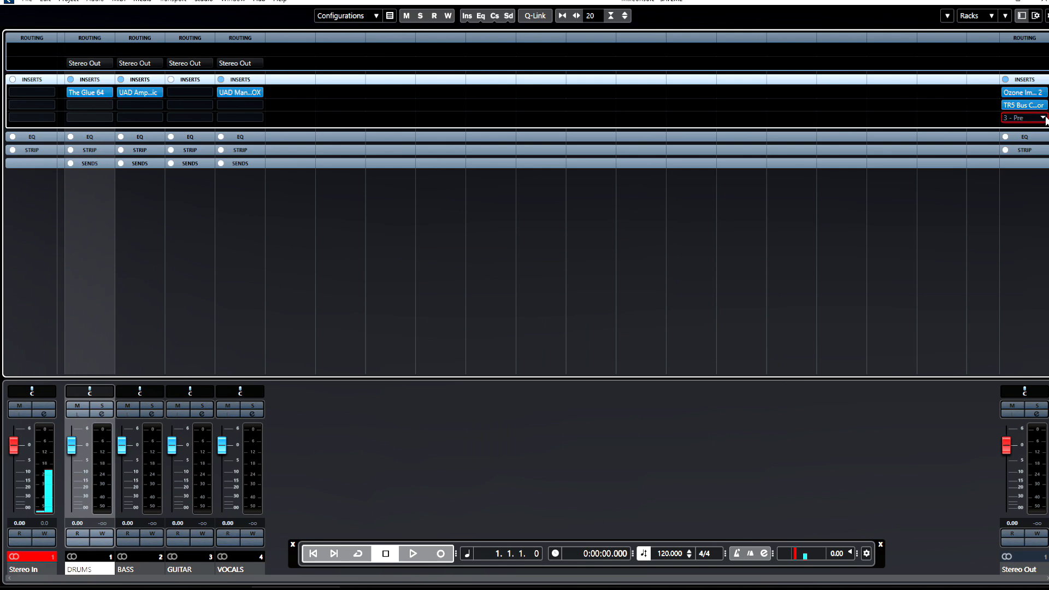
- Load IK Multimedia's TR5 EQP-1A equalizer as the third insert on the Stereo Out channel
left_click(1022, 118)
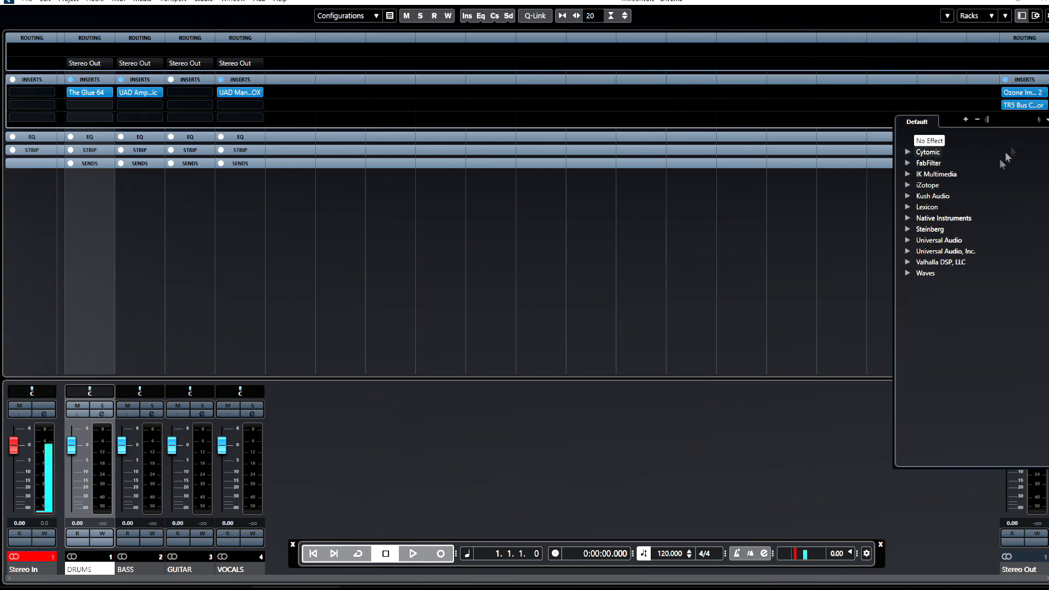
left_click(932, 175)
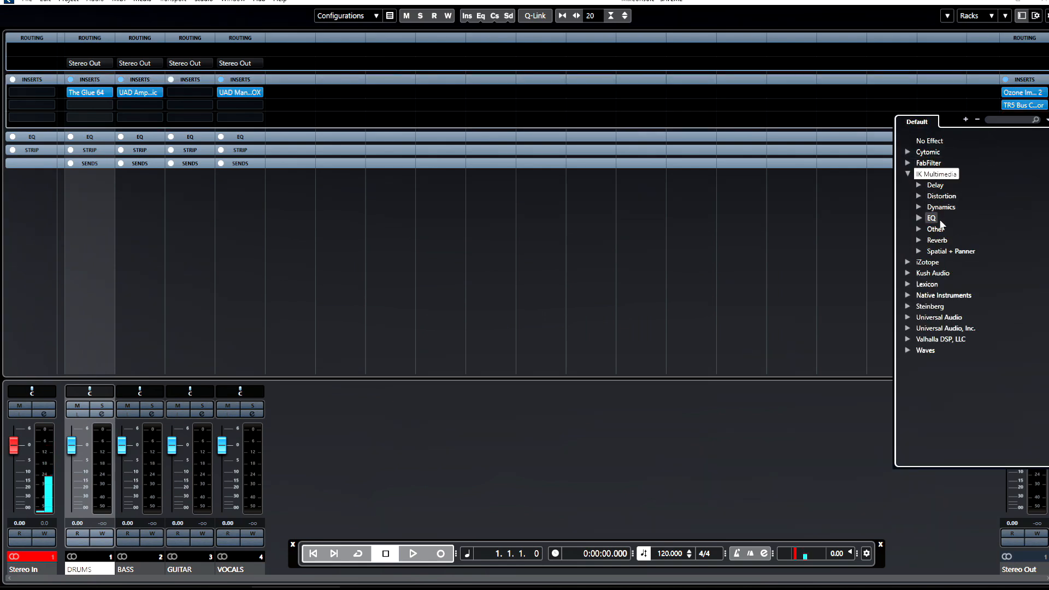
left_click(931, 218)
left_click(961, 307)
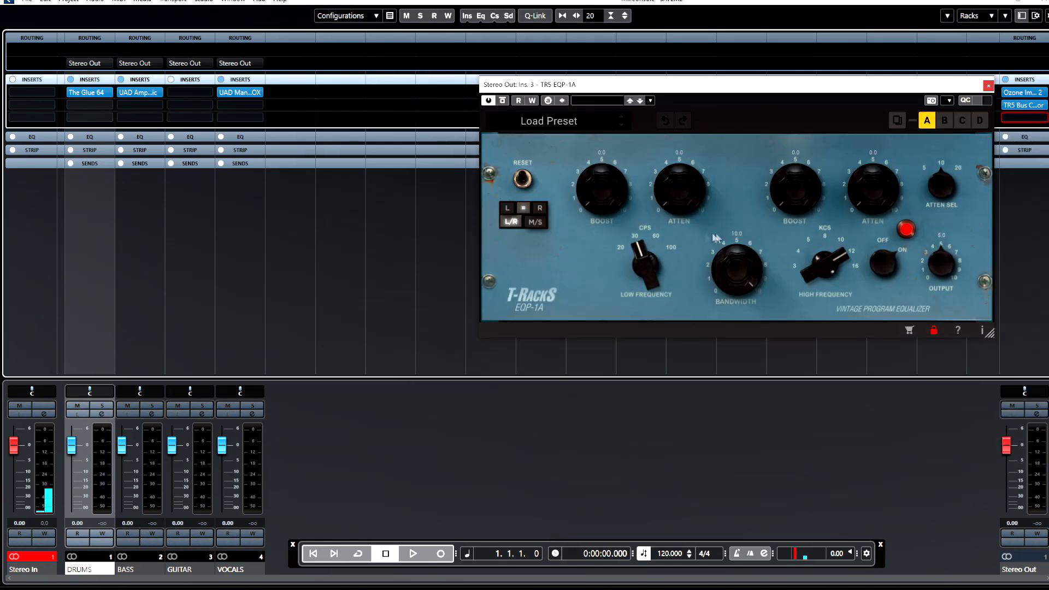
- Set the EQP-1A's low frequency selector to 100 CPS and close both the plug-in window and the MixConsole
left_click(649, 250)
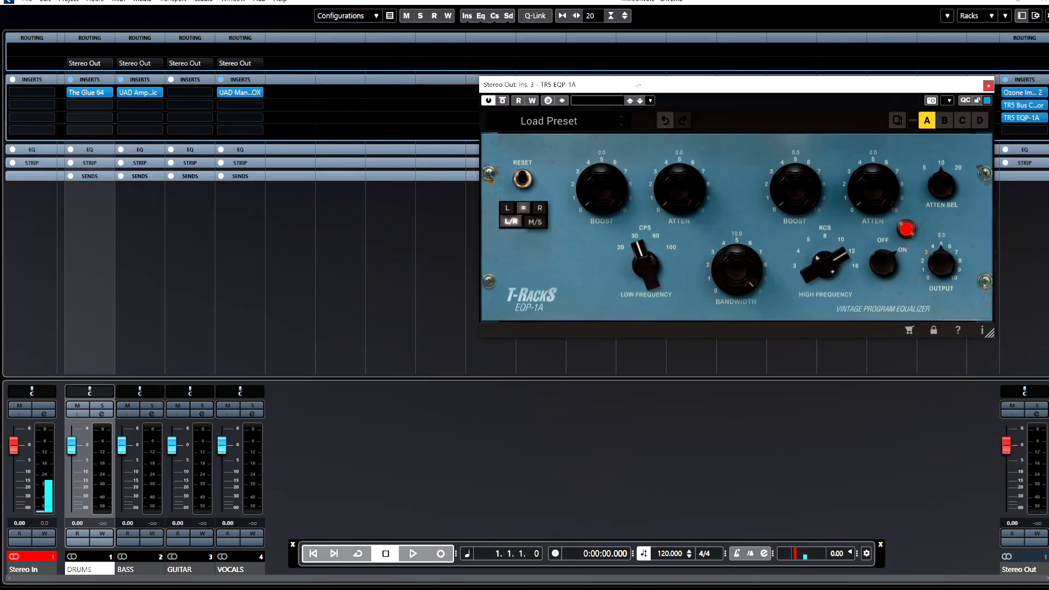
left_click_drag(648, 186, 654, 123)
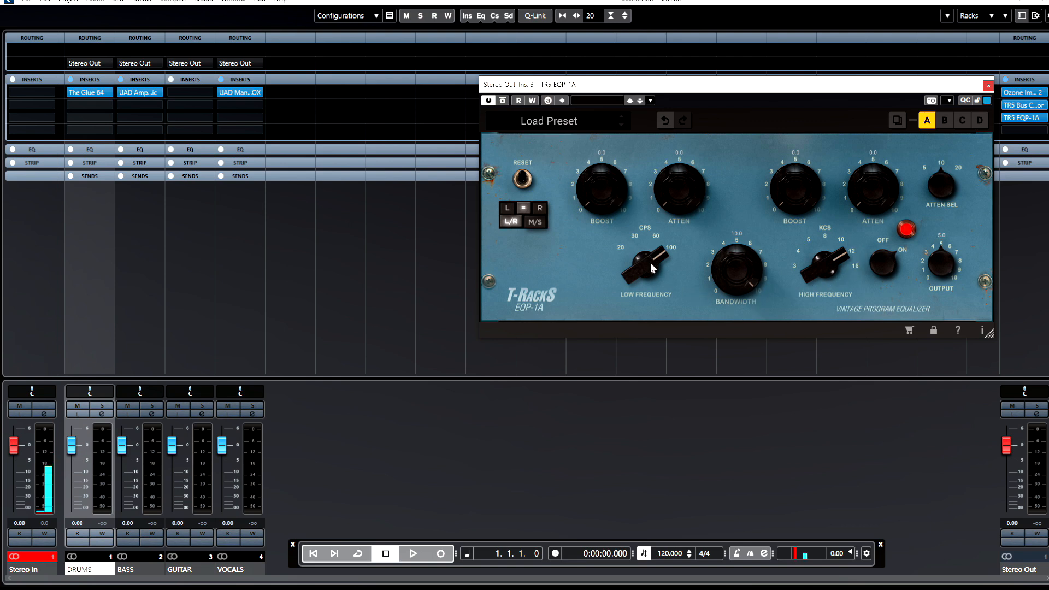
left_click(988, 85)
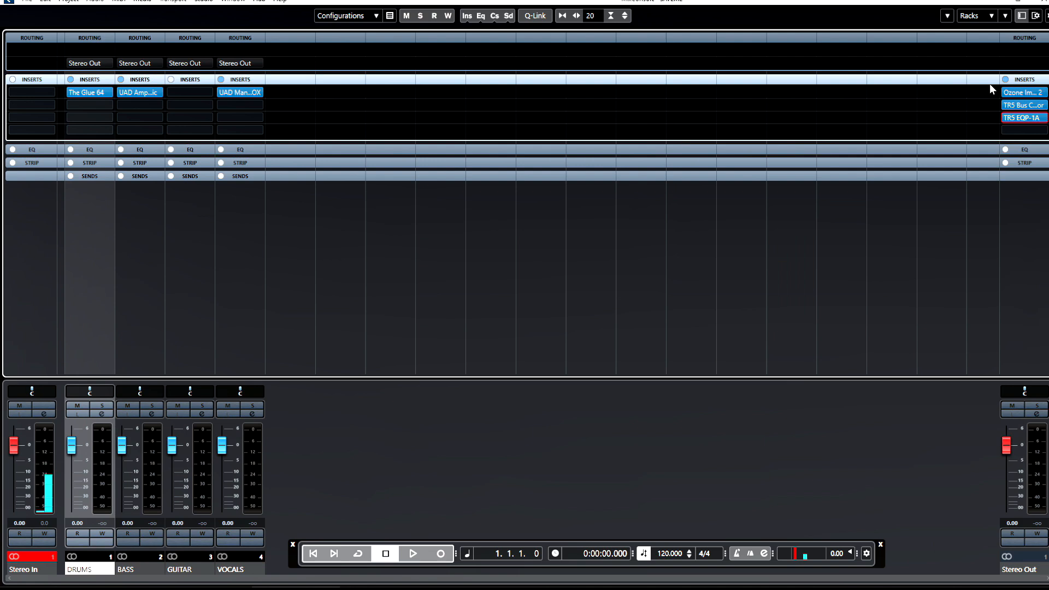
left_click(1020, 131)
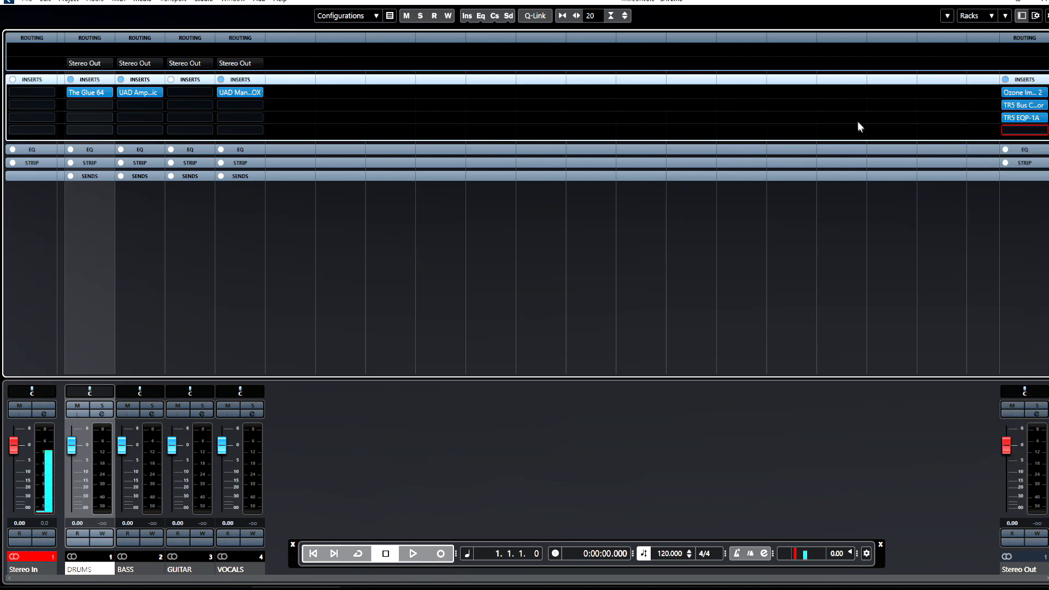
left_click(1041, 3)
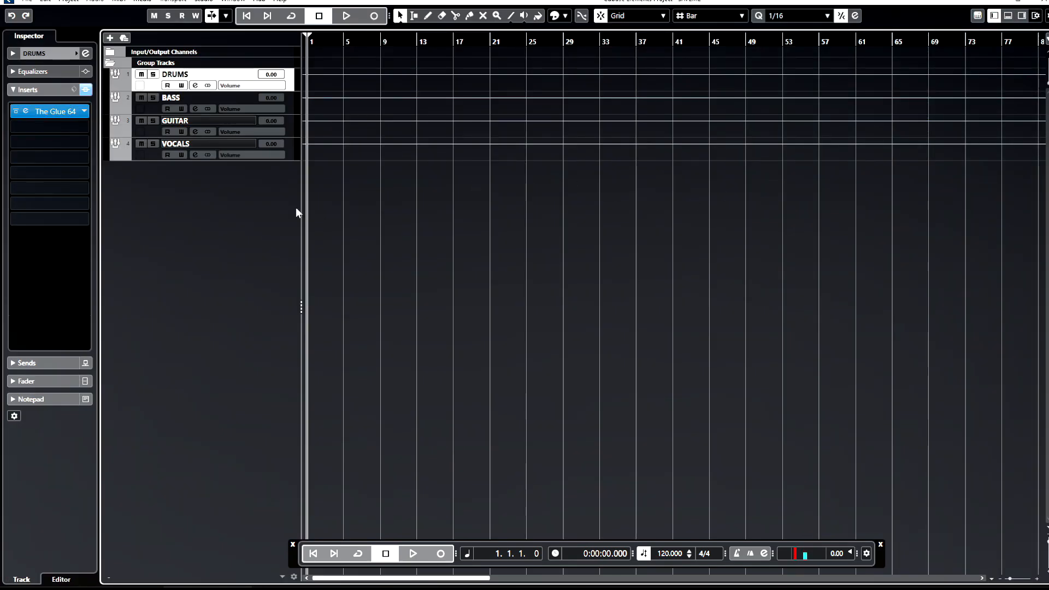
right_click(241, 225)
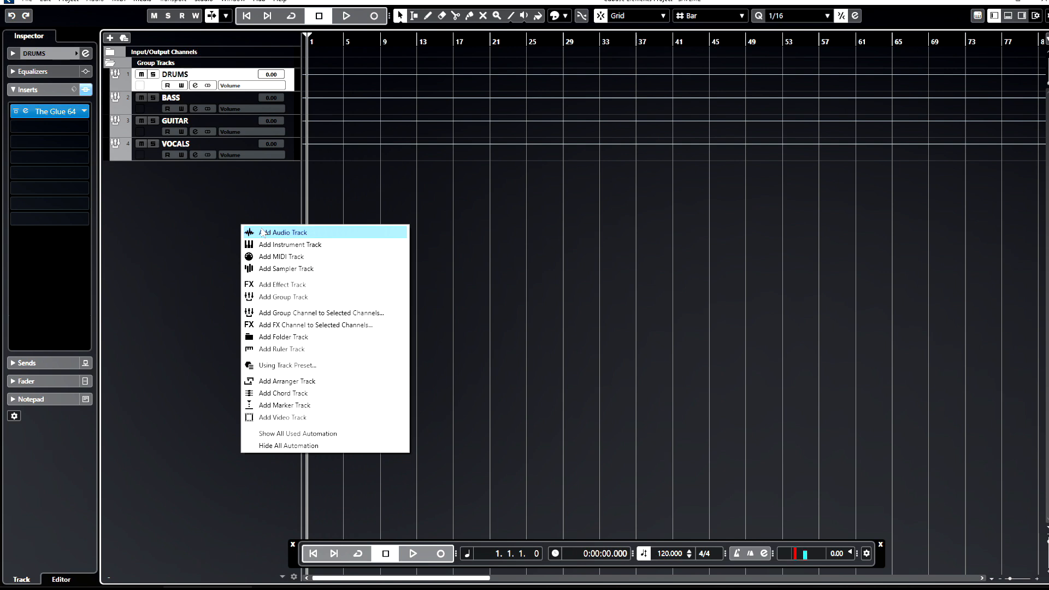
left_click(262, 232)
left_click(523, 112)
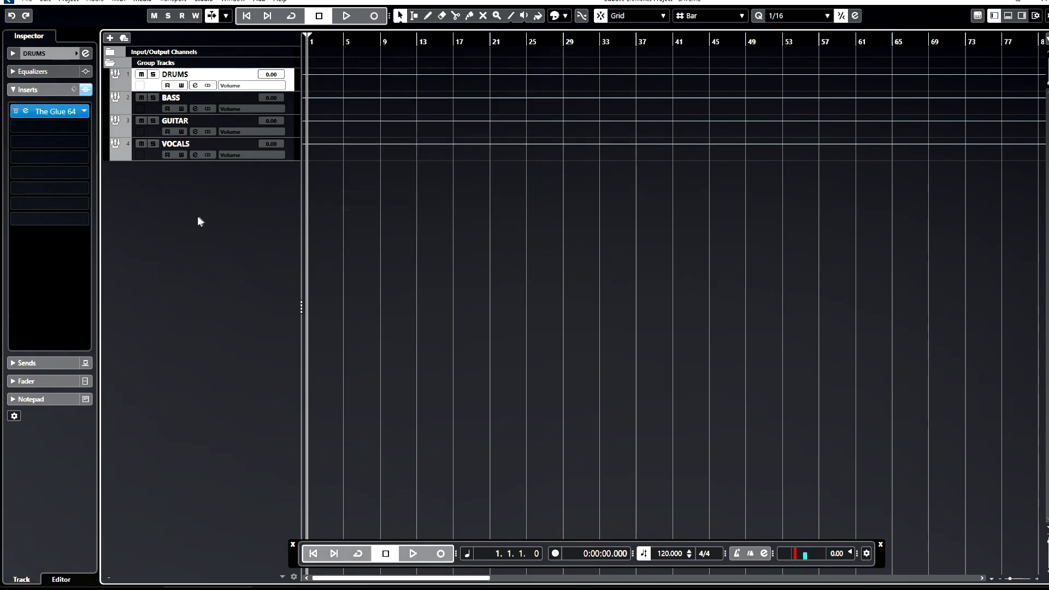
- Add one instrument track using EZdrummer with its audio output set to Stereo Out
right_click(198, 218)
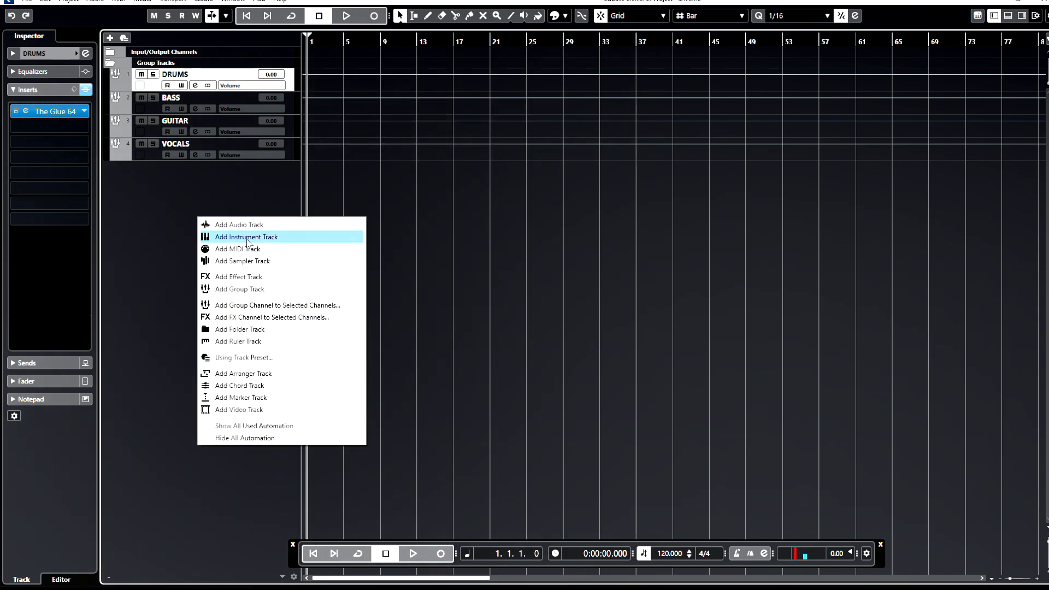
left_click(248, 238)
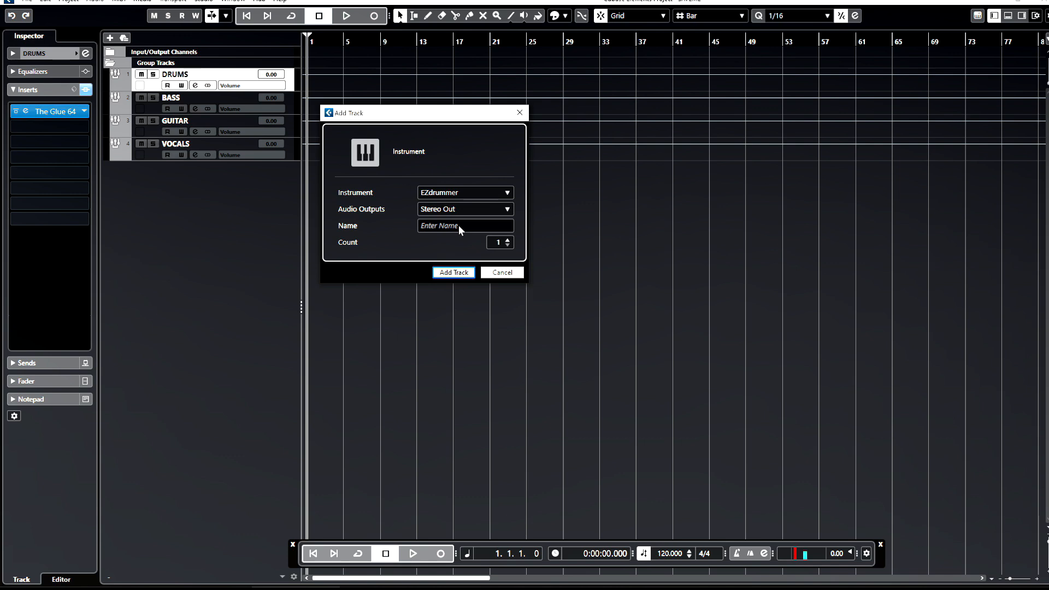
left_click(454, 272)
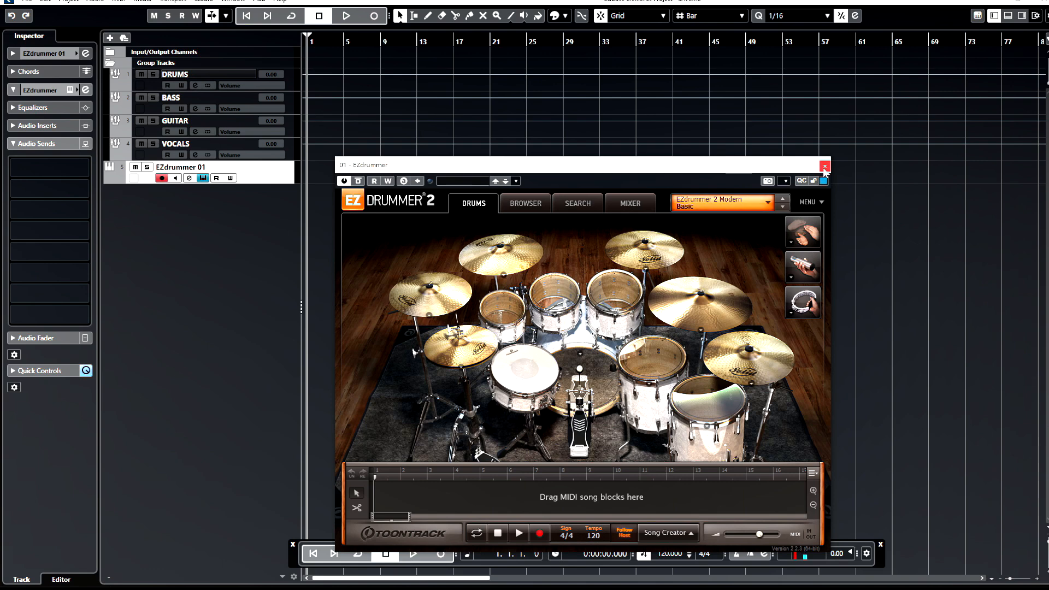
- Browse EZdrummer's user library to DEATHLIKE_FUSION, STRAIGHT_5#4, 210-CHORUS and preview the second groove
left_click(547, 198)
left_click(366, 313)
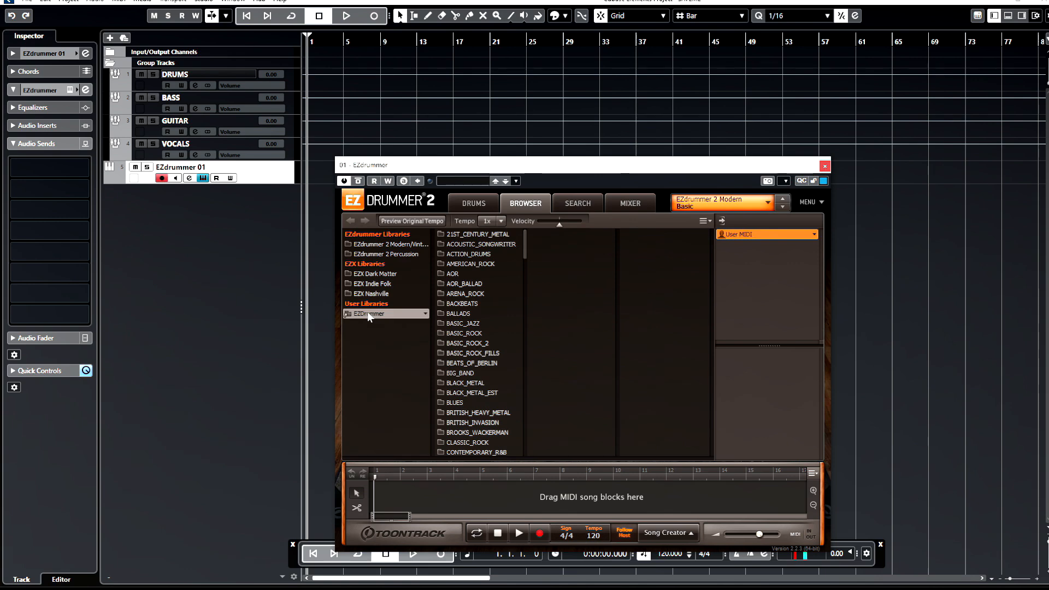
scroll(476, 285, "down", 20)
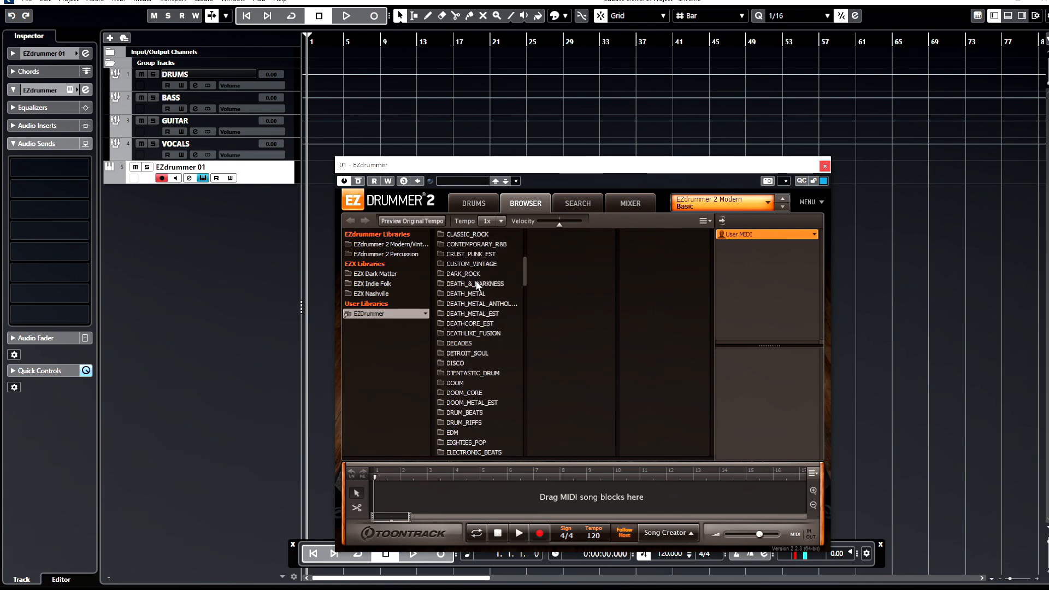
scroll(479, 285, "up", 10)
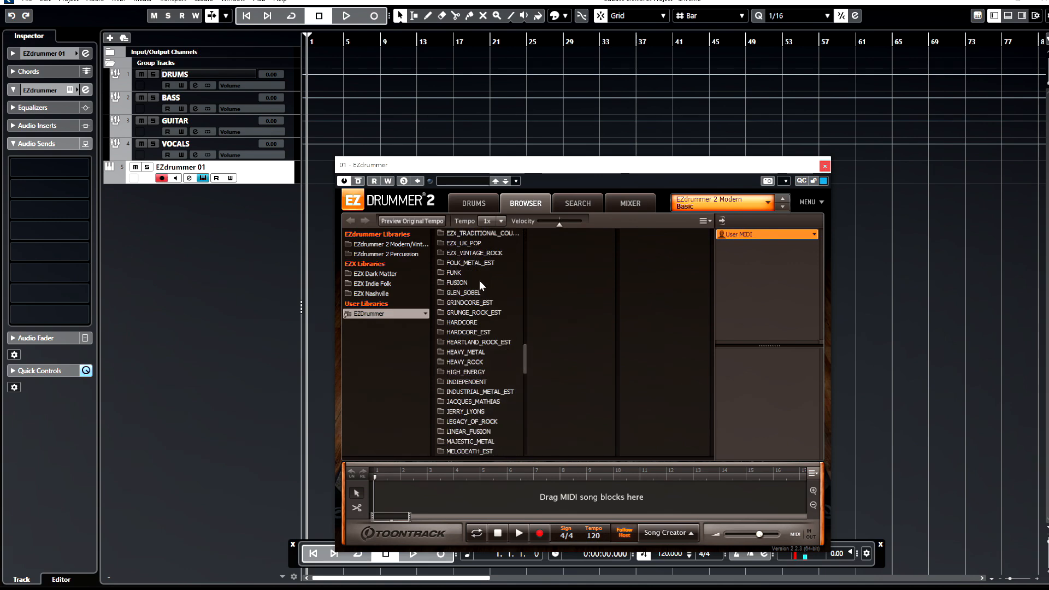
scroll(480, 286, "up", 5)
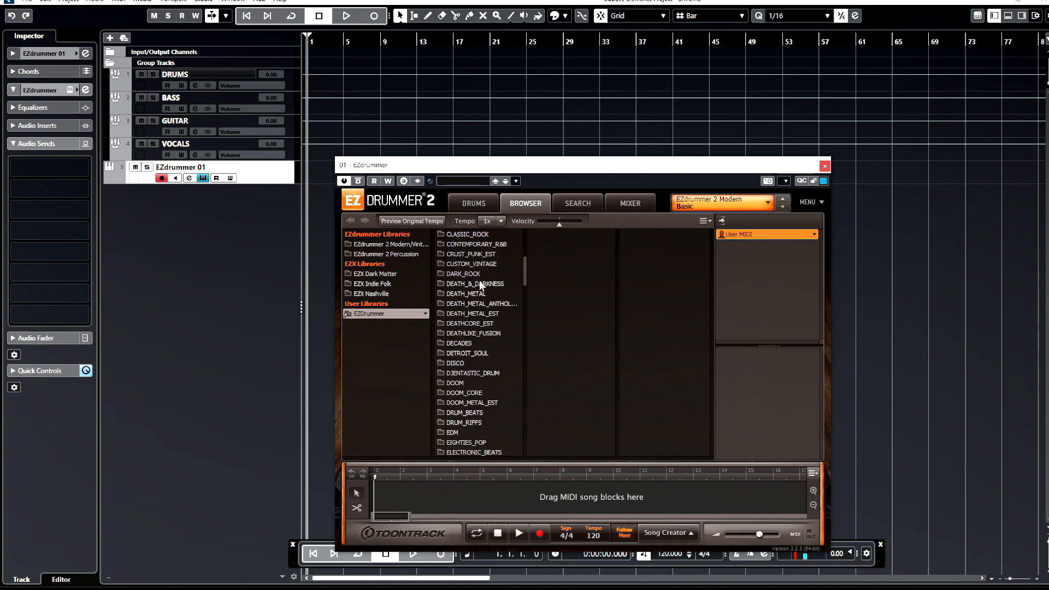
left_click(475, 304)
left_click(550, 255)
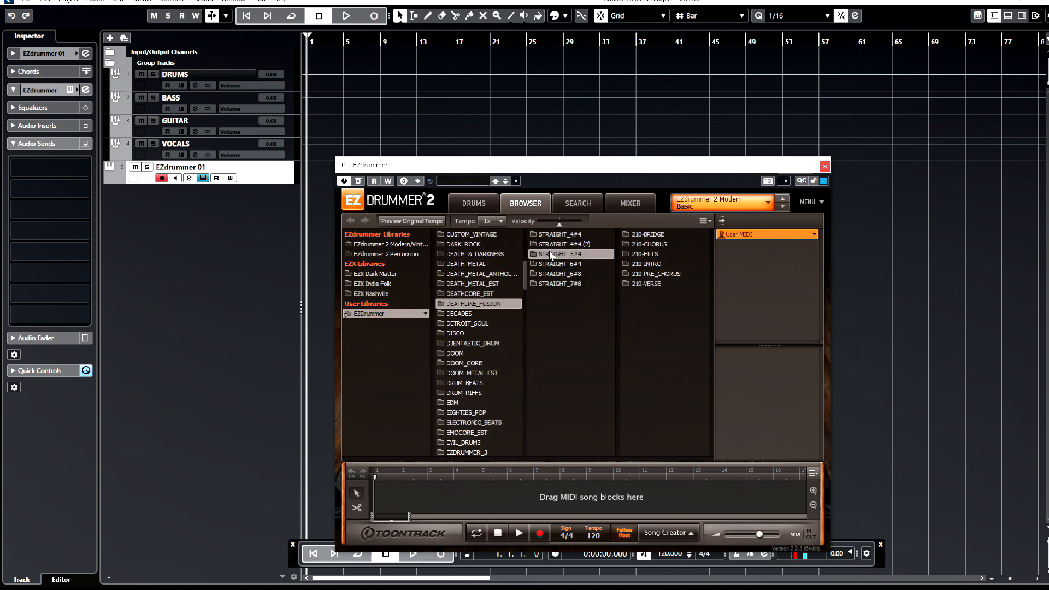
left_click(634, 244)
left_click(627, 245)
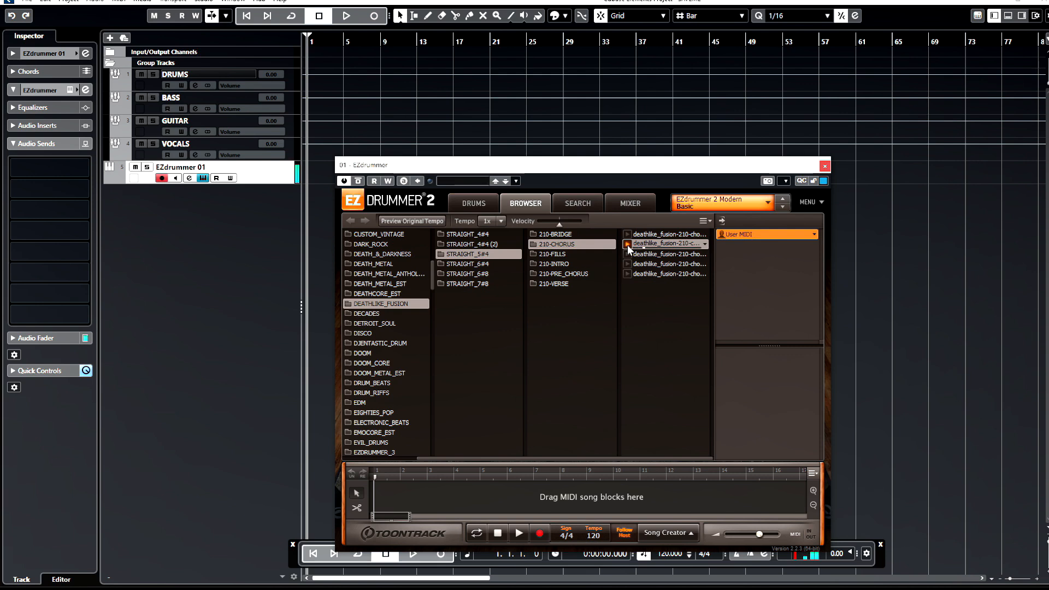
- Place the second 210-CHORUS groove at bar 1 of the EZdrummer track and view its notes briefly in the editor
left_click_drag(654, 248, 362, 179)
double_click(362, 179)
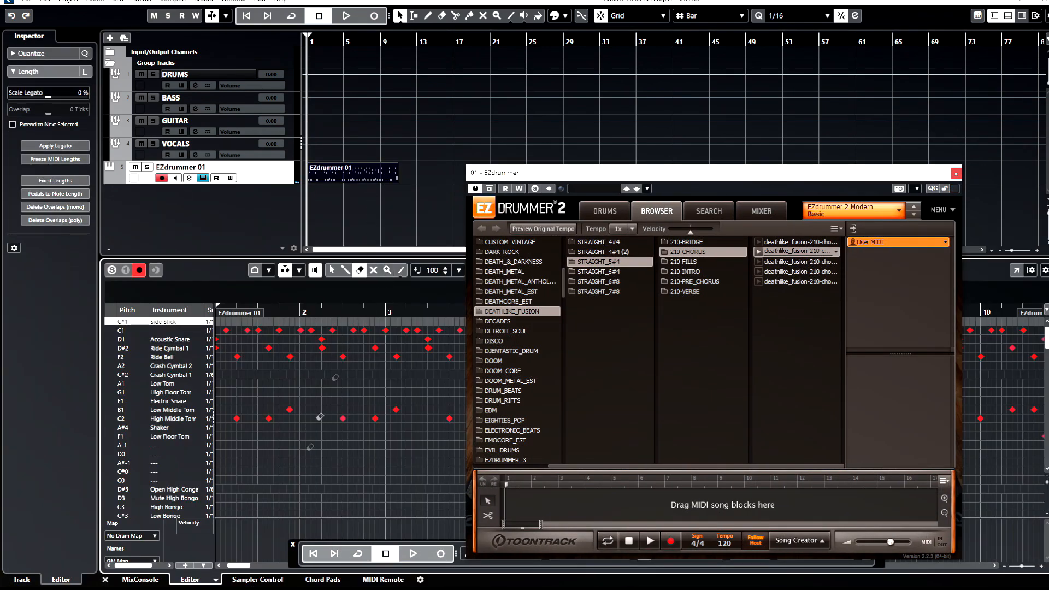
left_click(112, 575)
- Erase the groove's MIDI part from the EZdrummer track and return to the selection tool
key("8")
right_click(372, 172)
left_click(418, 175)
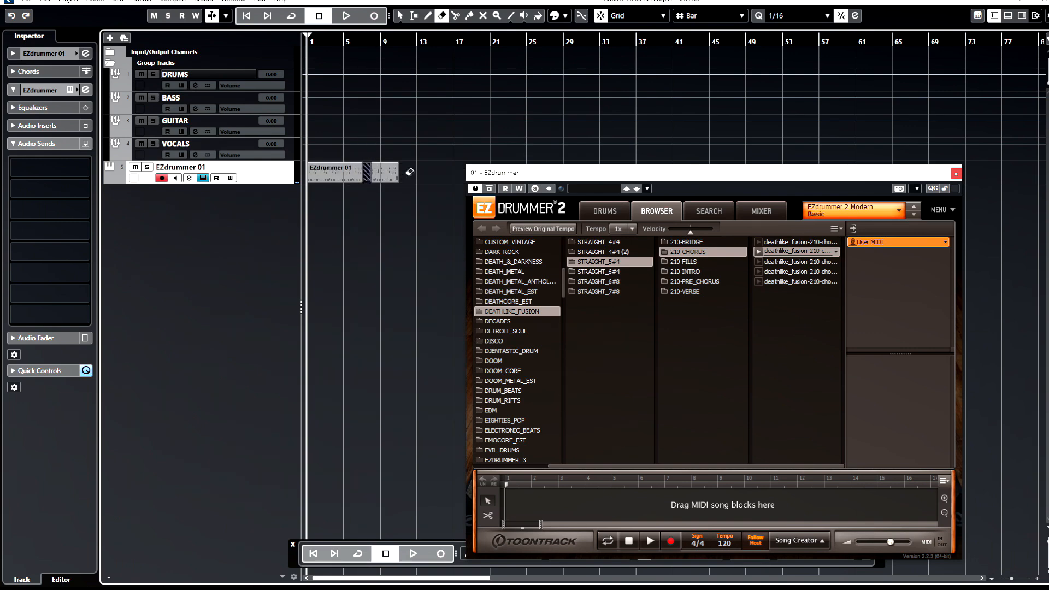
left_click(369, 169)
key("1")
- Browse EZdrummer's user library to EZX_FUNKMASTERS, STRAIGHT_4#4 (2), and the first 075-HATS_CLOSED groove folder
left_click_drag(597, 174, 522, 156)
scroll(441, 301, "up", 3)
scroll(443, 309, "up", 5)
scroll(444, 310, "down", 7)
scroll(444, 304, "down", 6)
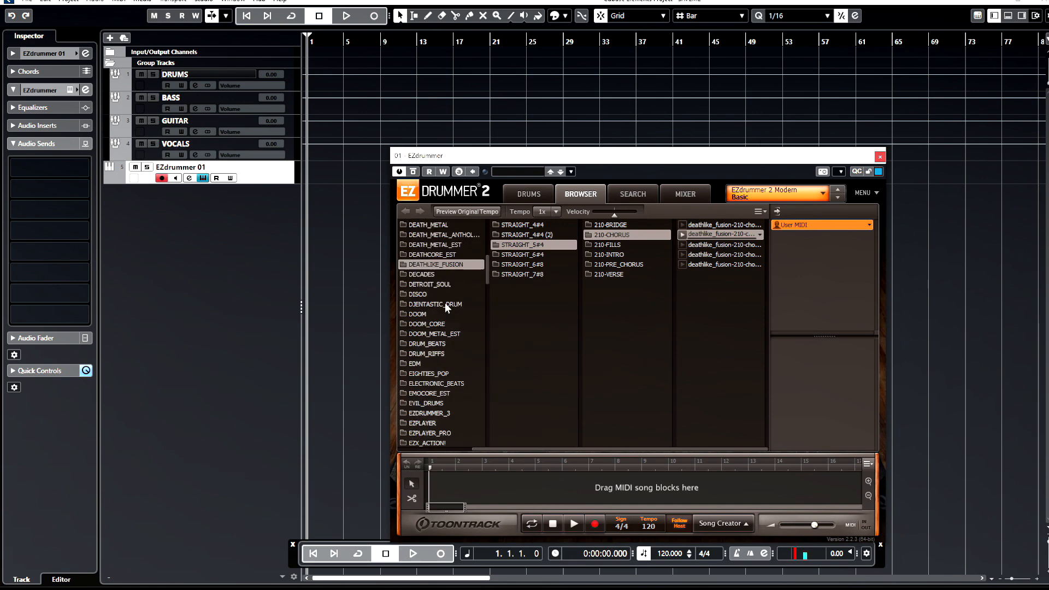
scroll(445, 303, "down", 5)
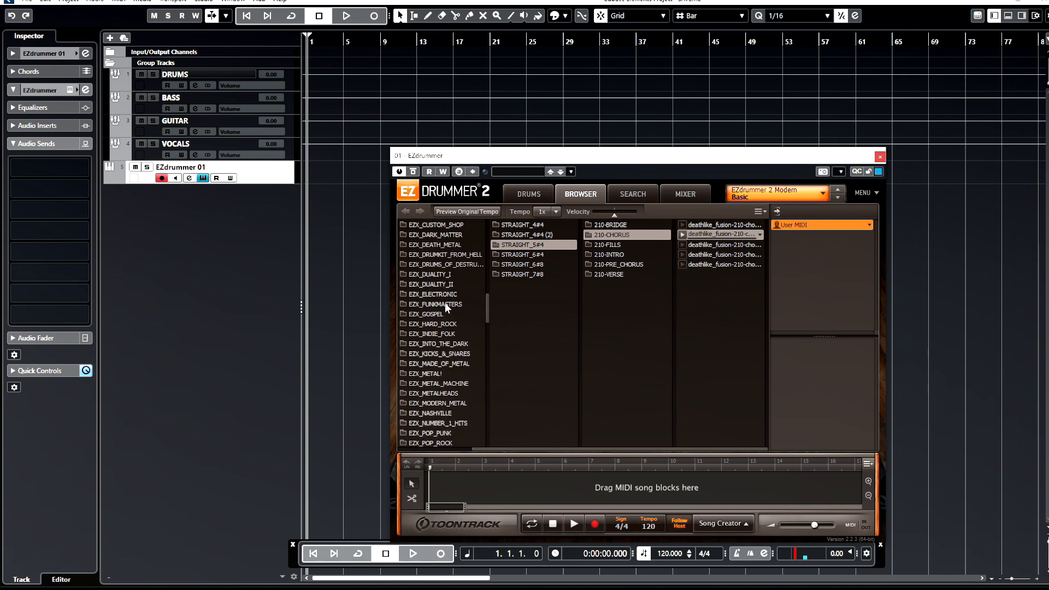
left_click(435, 334)
left_click(652, 236)
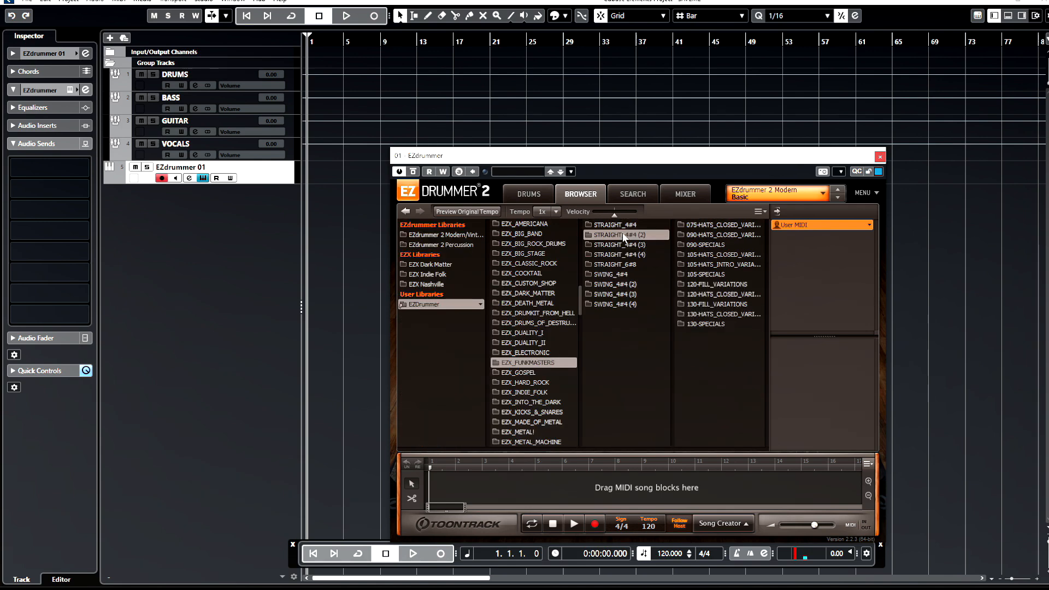
left_click(697, 223)
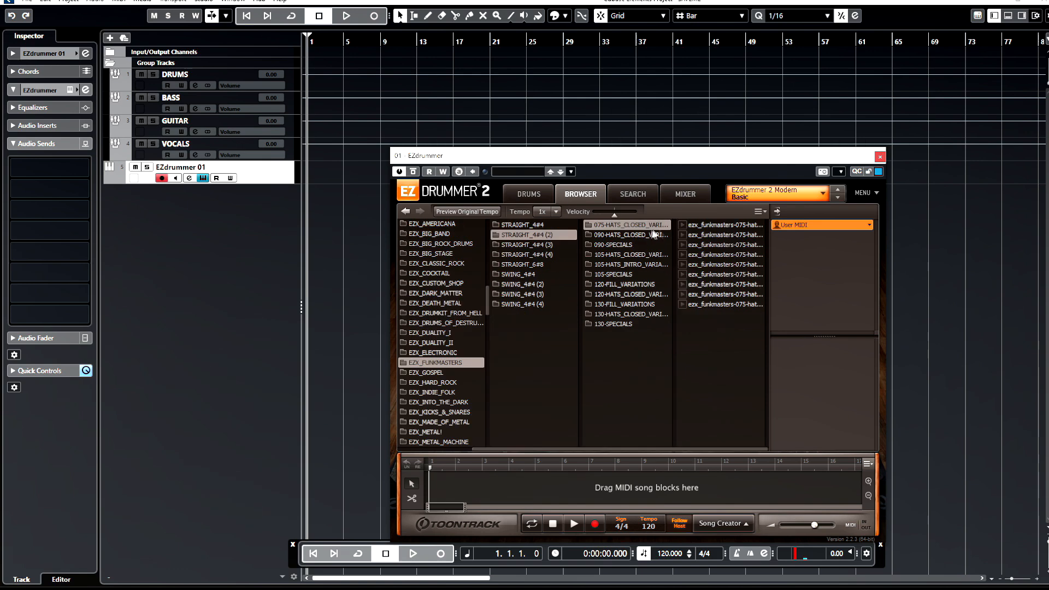
- Preview the fourth 075-HATS groove, place it at bar 1 of the EZdrummer track and close the EZdrummer window
left_click(704, 255)
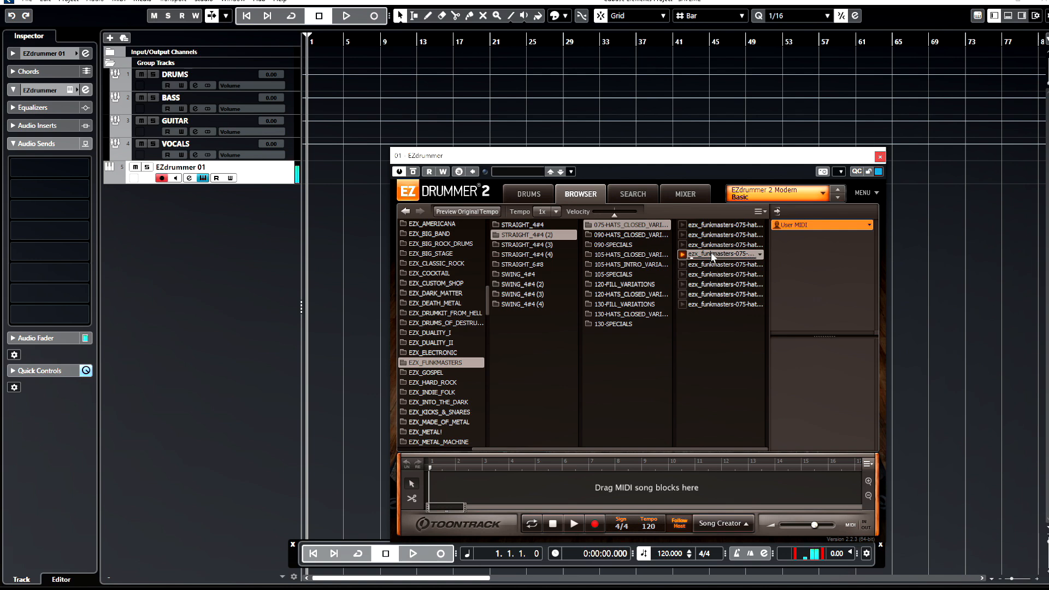
left_click_drag(712, 257, 310, 172)
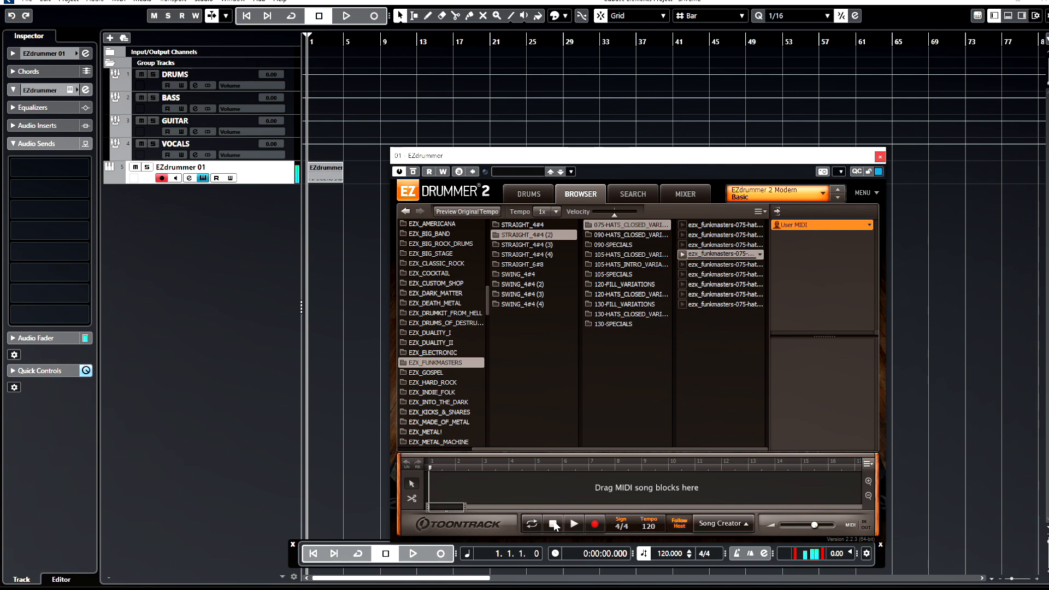
left_click(880, 157)
- Move the EZdrummer track above the Group Tracks folder and collapse that folder
left_click_drag(269, 184, 258, 75)
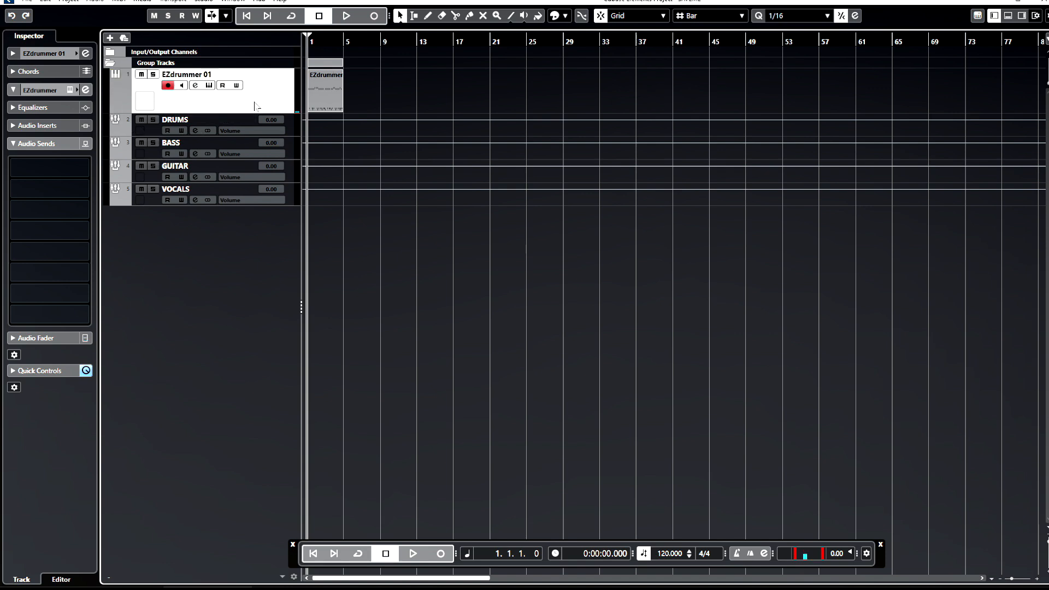
left_click_drag(254, 105, 244, 57)
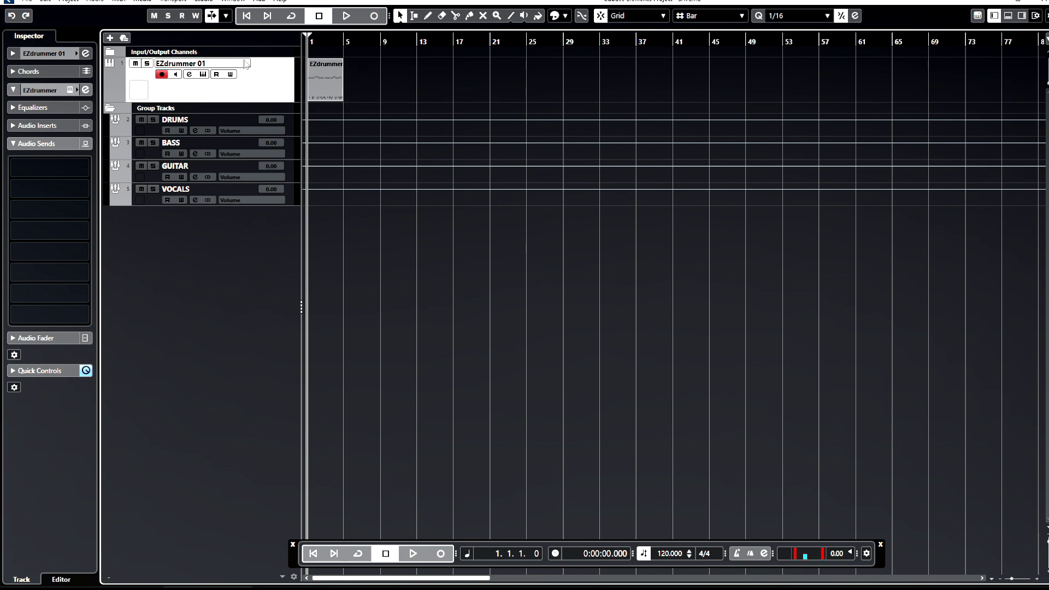
left_click(111, 109)
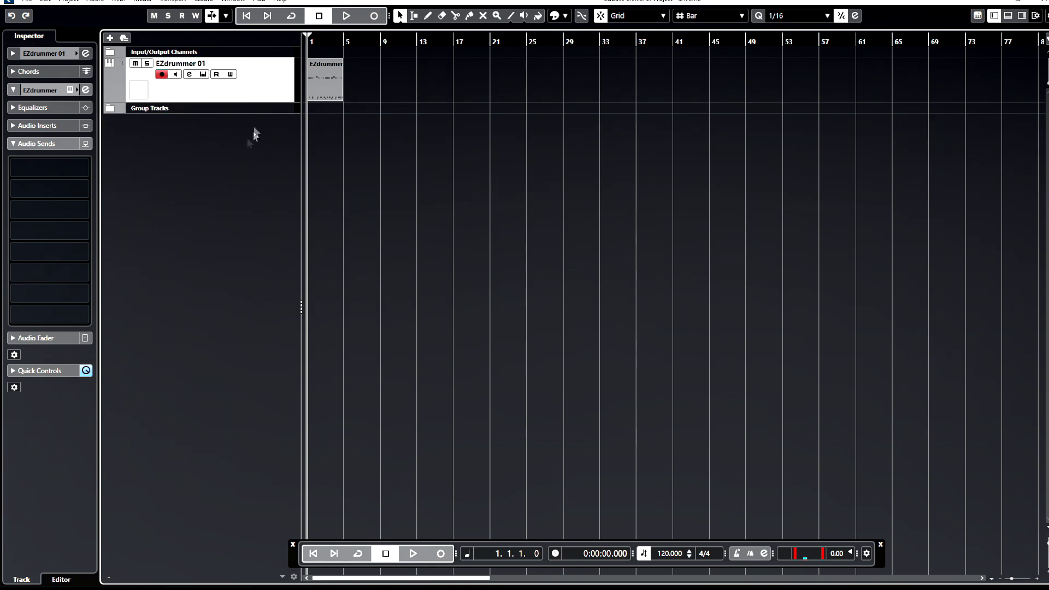
- Zoom in on the groove's MIDI part and color the EZdrummer track light cyan
scroll(341, 131, "up", 2)
scroll(341, 130, "up", 4)
left_click_drag(337, 578, 276, 566)
left_click(338, 120)
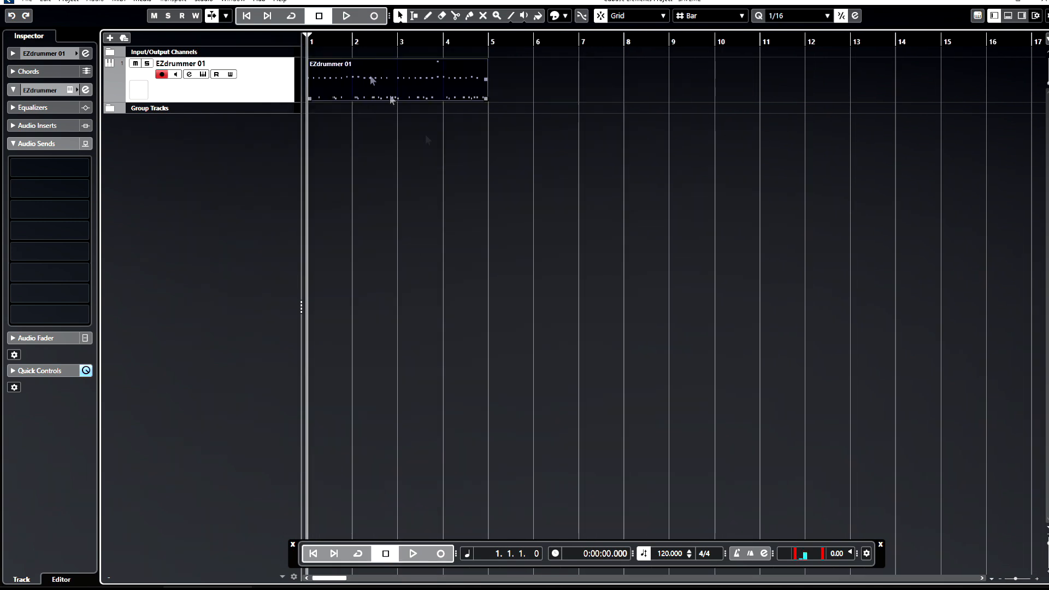
left_click(77, 53)
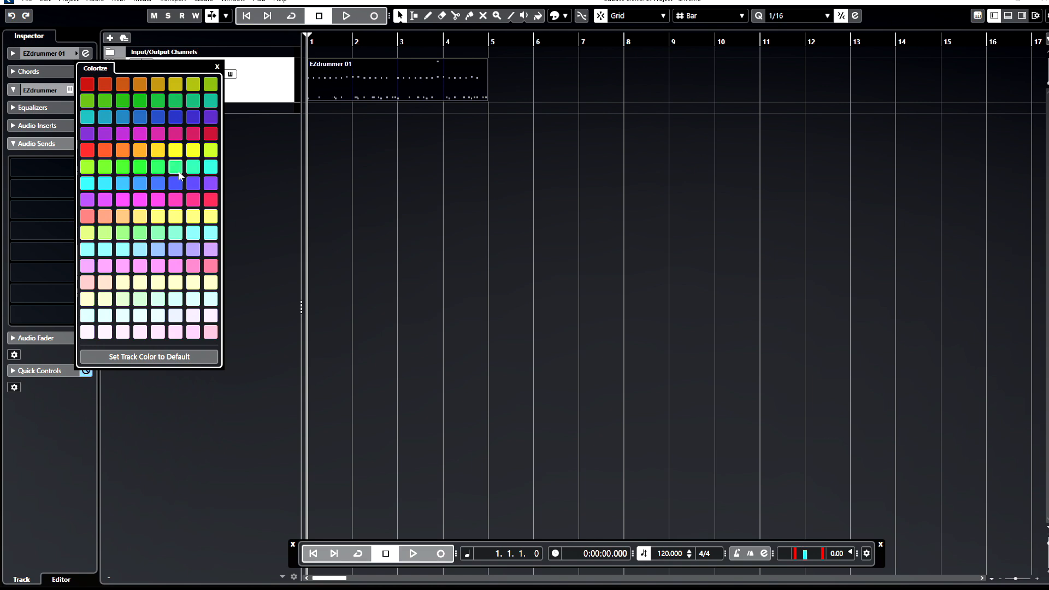
left_click(211, 236)
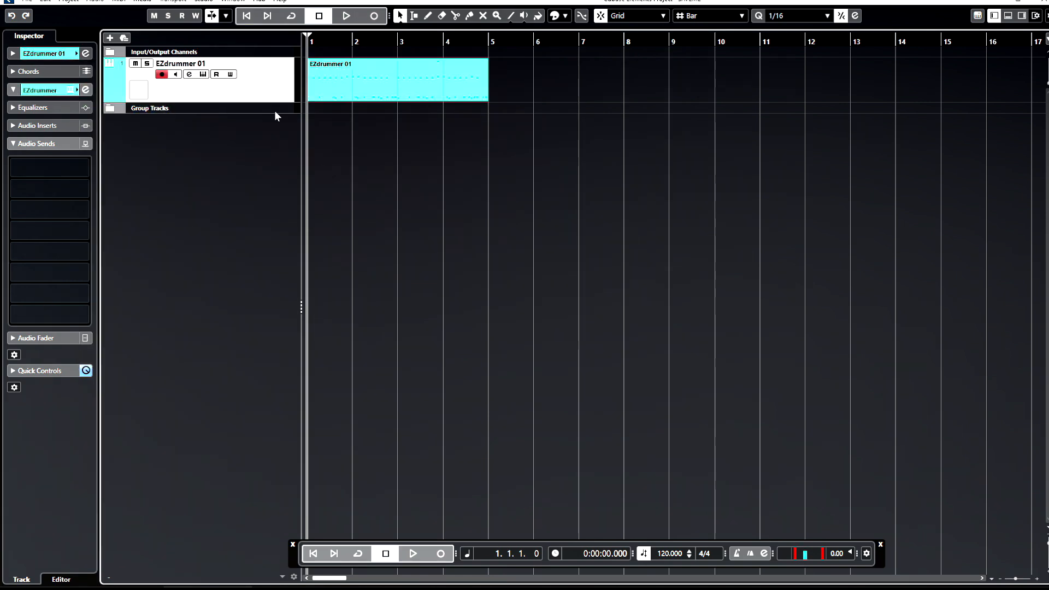
- Rename the EZdrummer 01 track as DRUMS
double_click(221, 63)
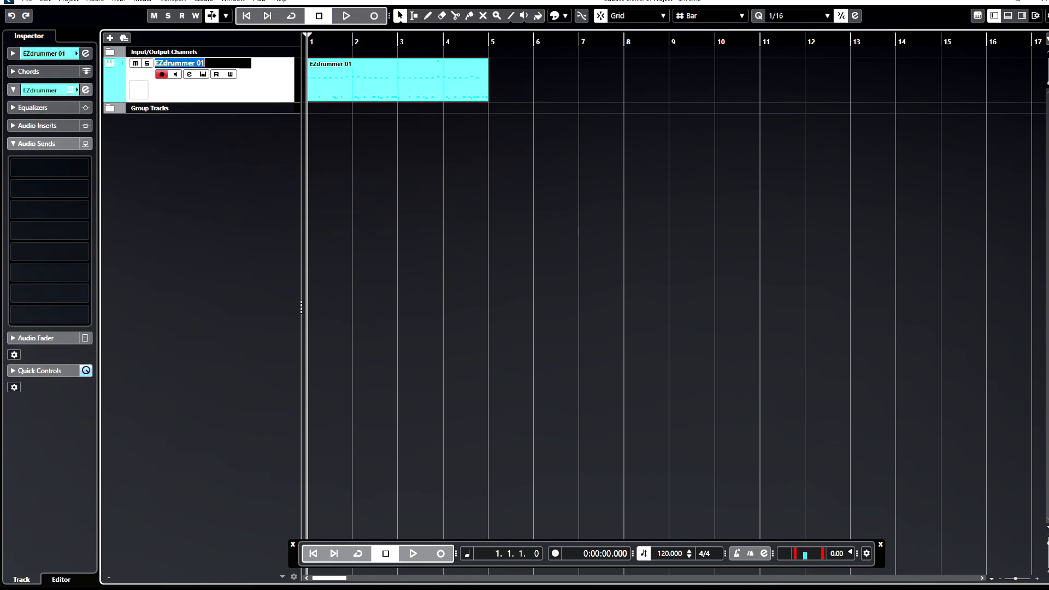
type("DRUMS")
key("Return")
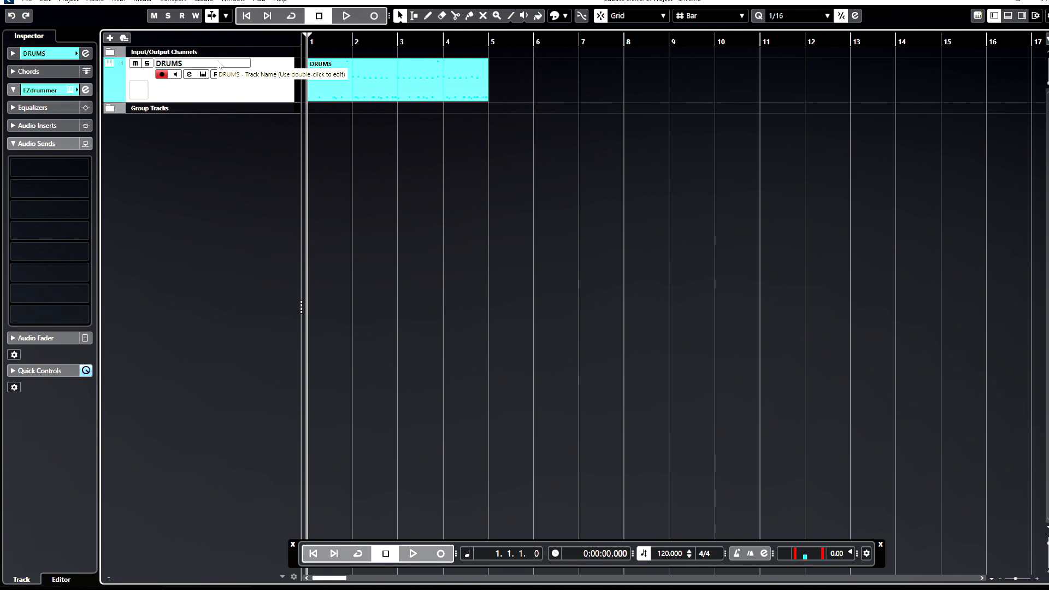
- Open the DRUMS part in the drum editor, audition notes in the C1, snare, shaker, conga and bongo rows, and close the editor
double_click(358, 78)
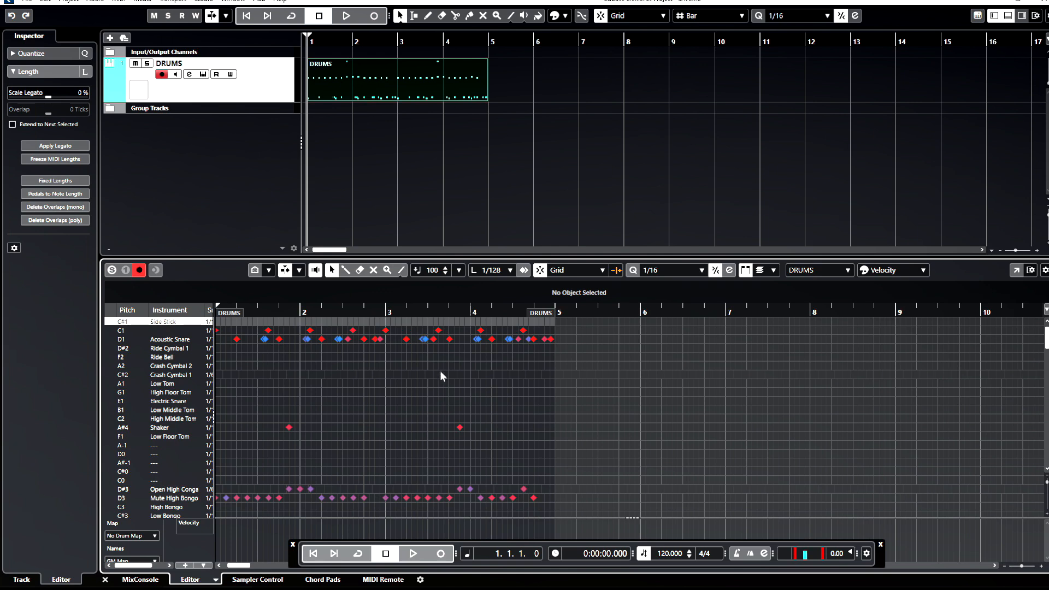
left_click(438, 331)
left_click(434, 340)
left_click(425, 339)
left_click(407, 339)
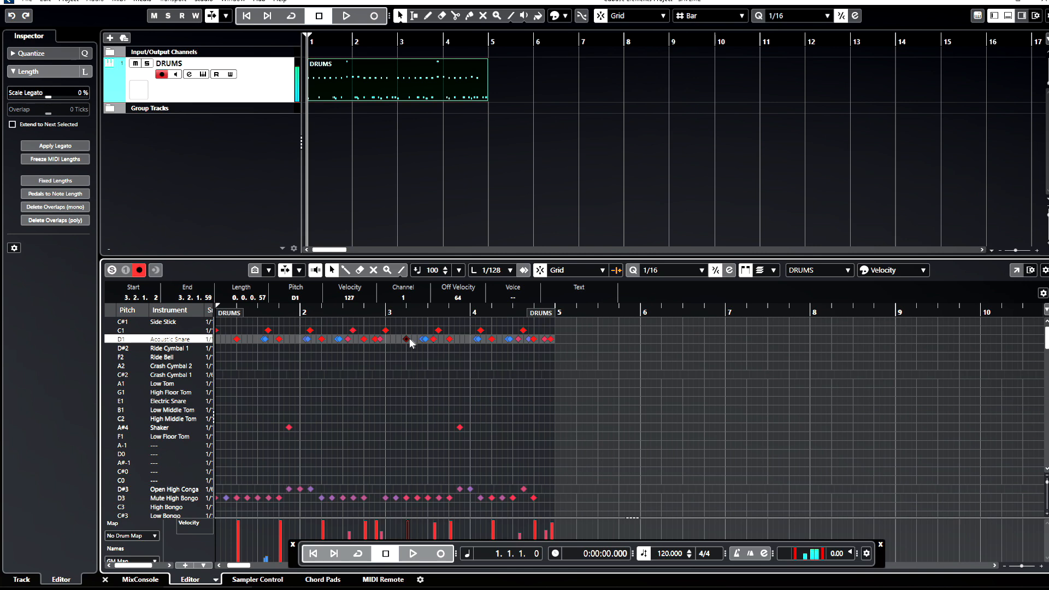
left_click(438, 330)
left_click(407, 339)
left_click(460, 427)
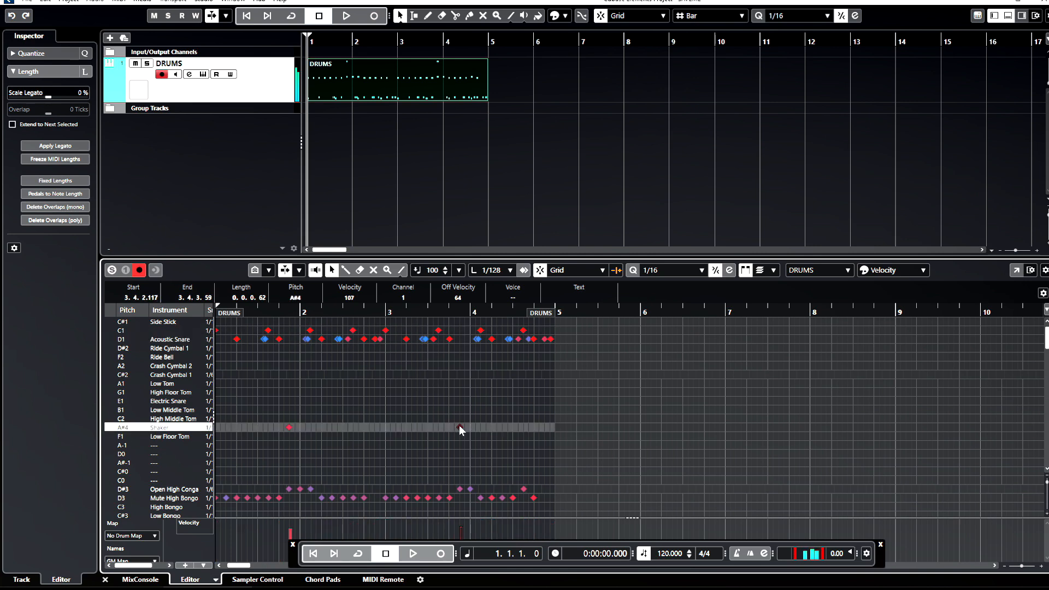
left_click(460, 489)
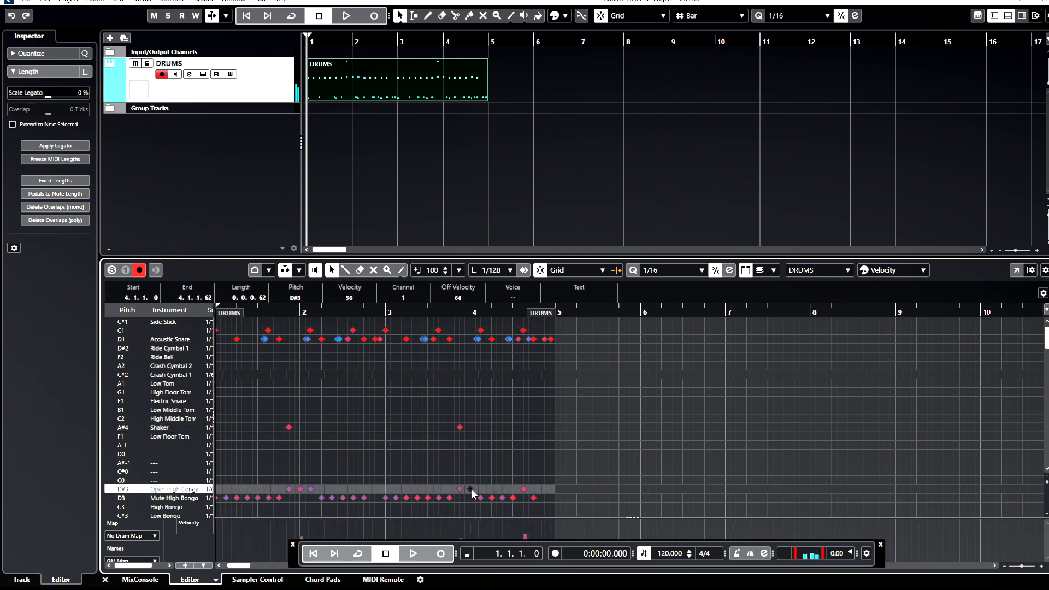
left_click(427, 497)
scroll(468, 482, "down", 5)
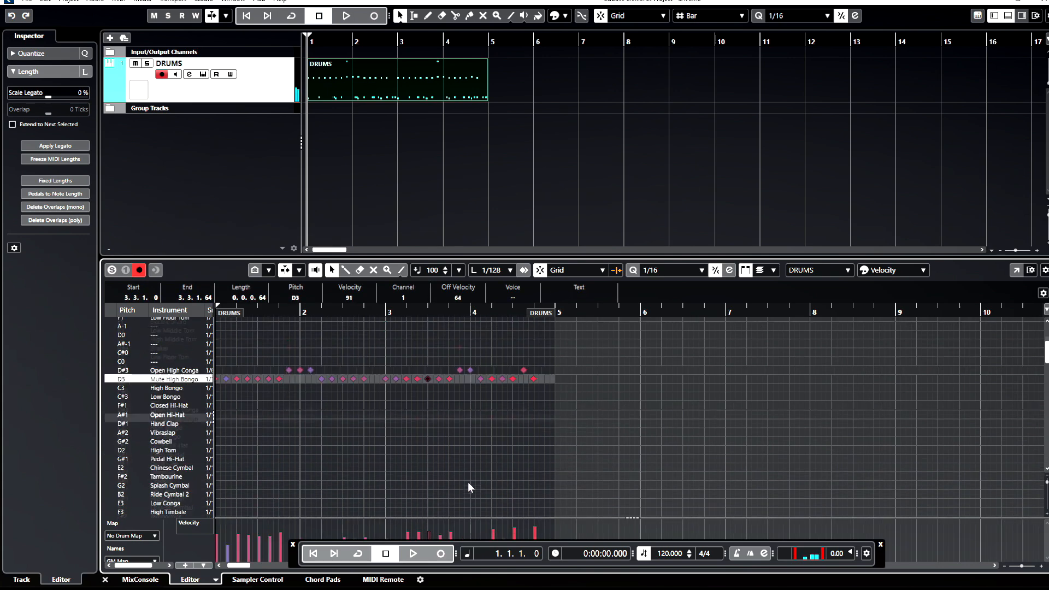
scroll(467, 480, "up", 5)
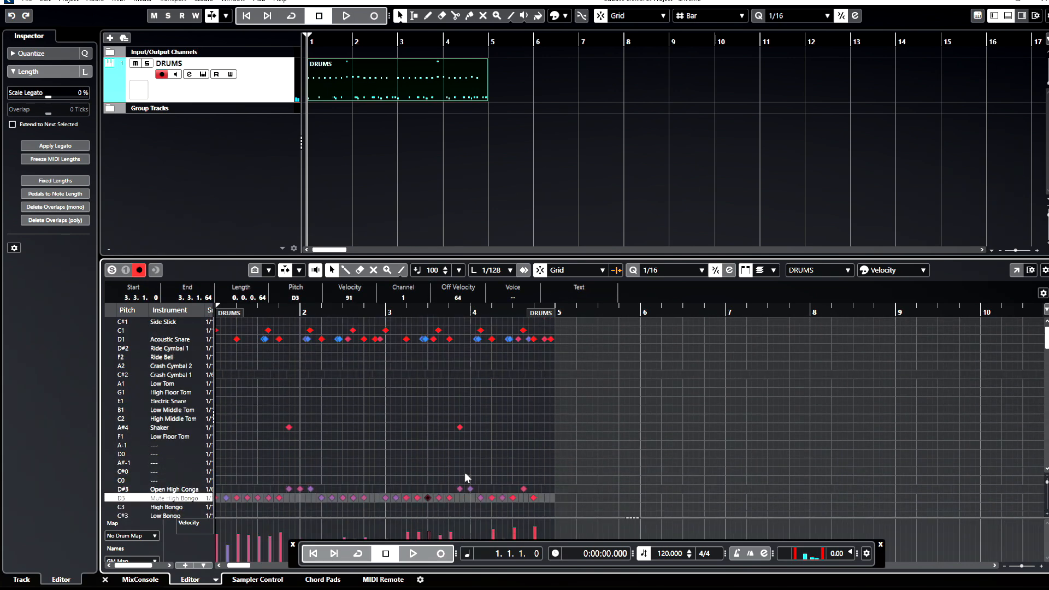
left_click(467, 477)
left_click(289, 489)
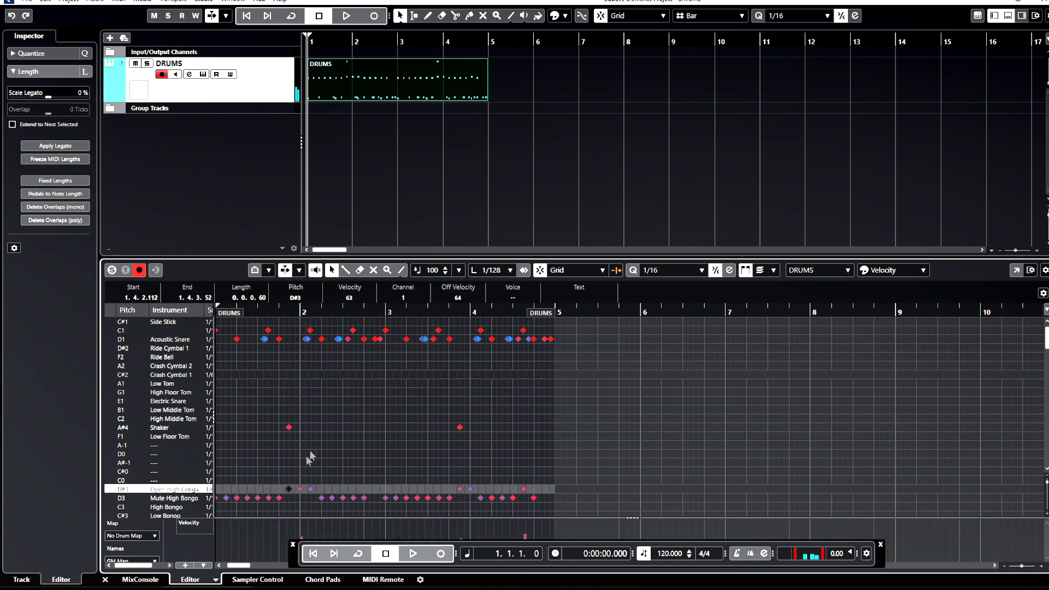
left_click(357, 423)
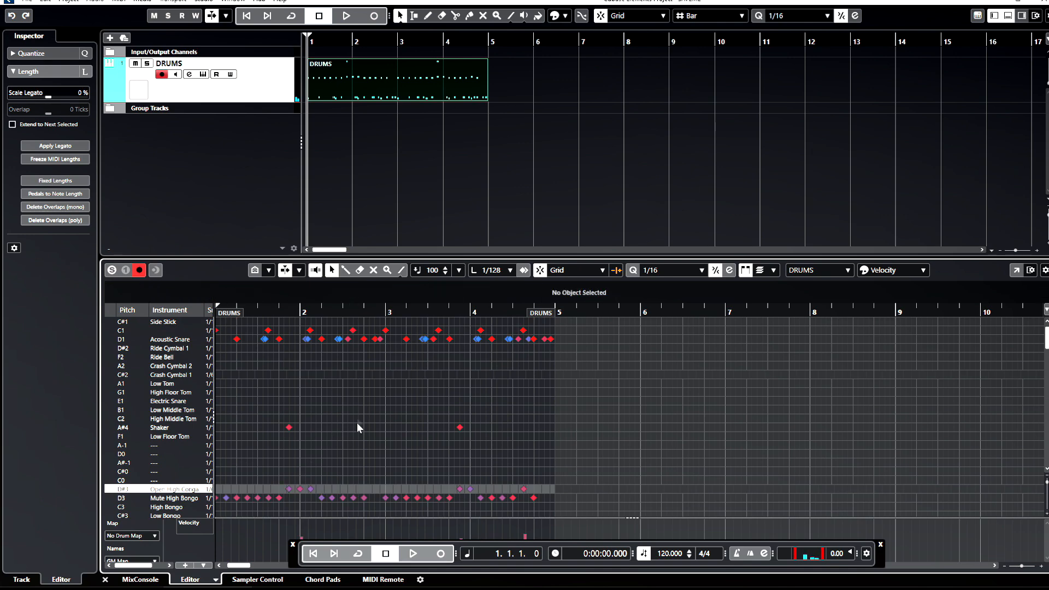
left_click(105, 579)
- Duplicate the DRUMS track with its MIDI part four times
right_click(261, 90)
left_click(302, 125)
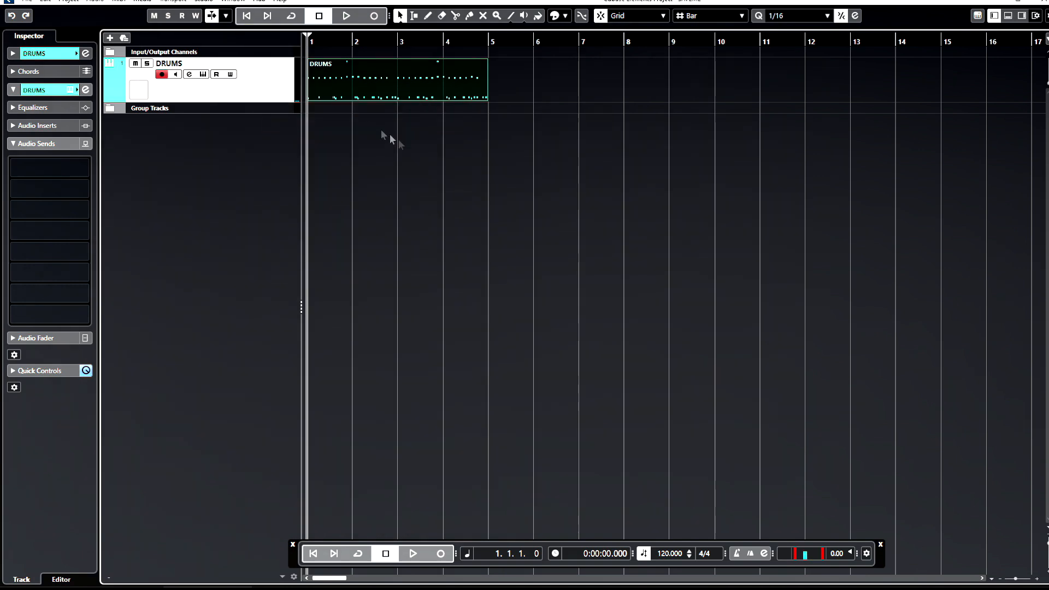
right_click(267, 81)
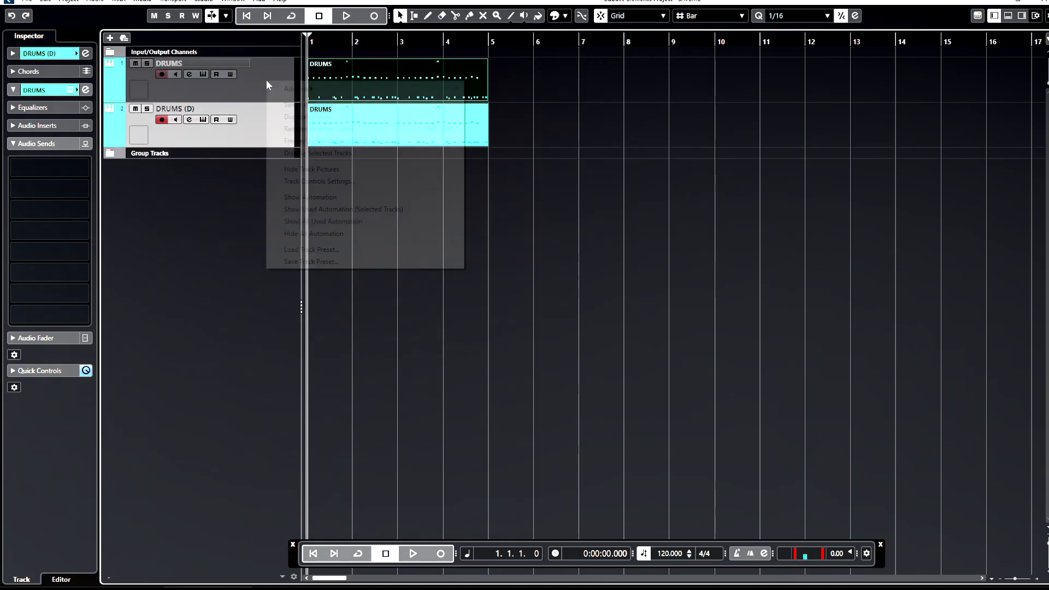
left_click(290, 118)
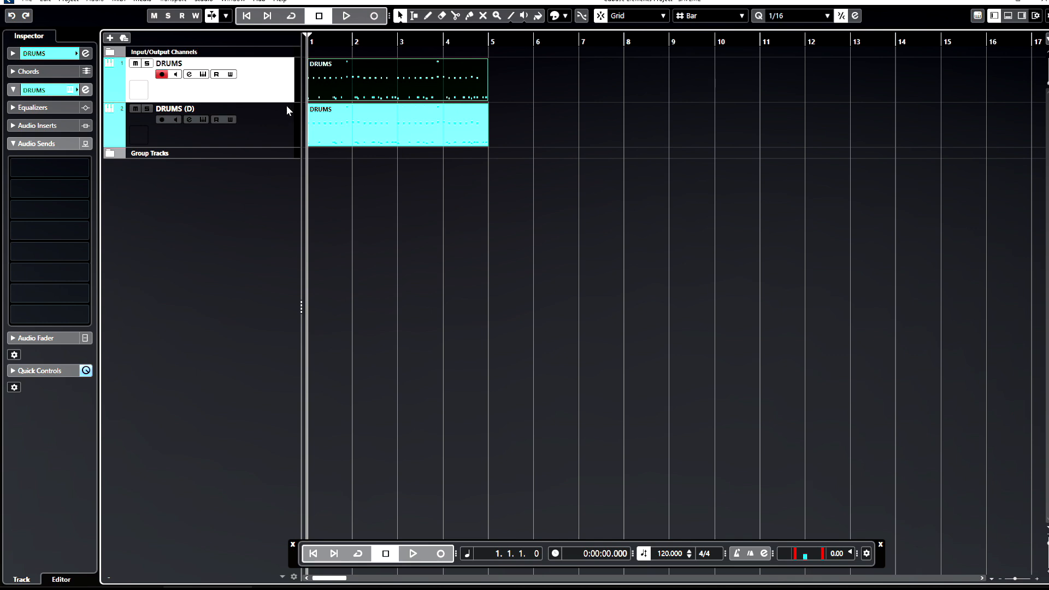
right_click(278, 87)
left_click(302, 122)
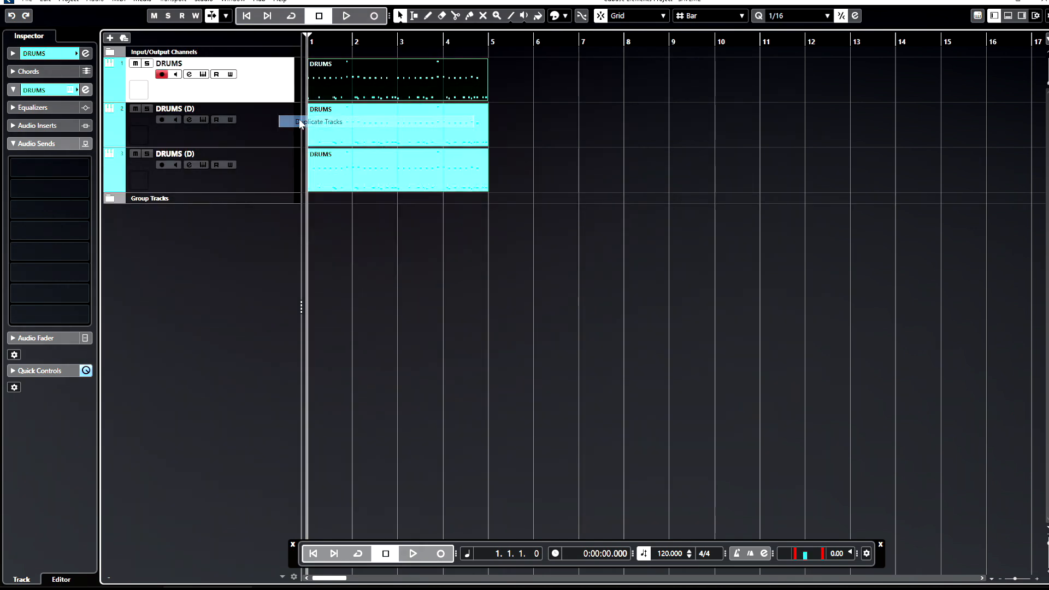
right_click(270, 89)
left_click(301, 120)
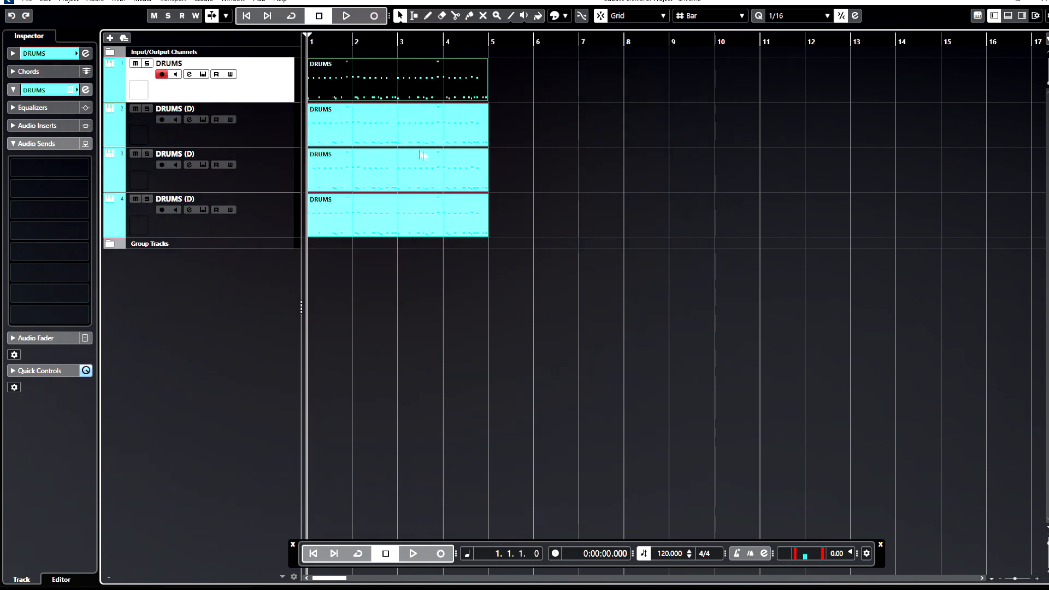
left_click_drag(543, 253, 437, 90)
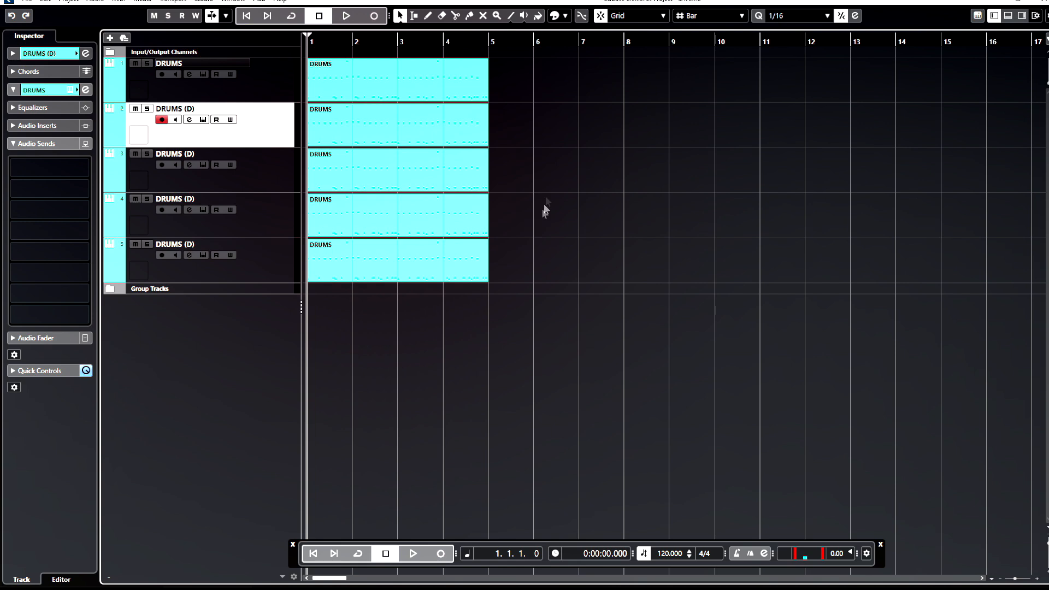
- Rename the lowest duplicate of the DRUMS track as KICK
left_click(417, 246)
double_click(243, 244)
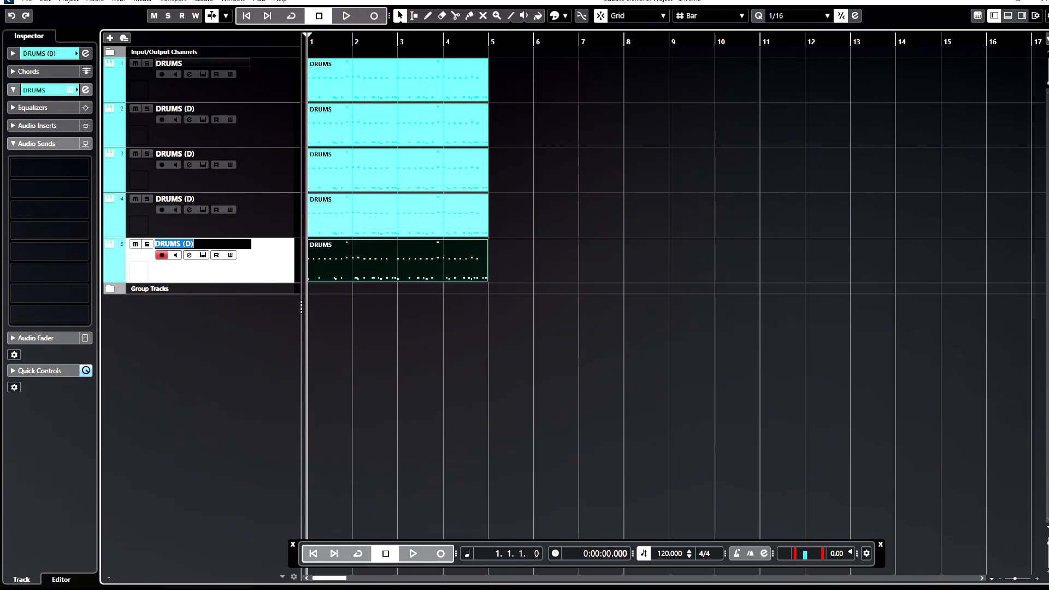
type("KiCK")
key("Return")
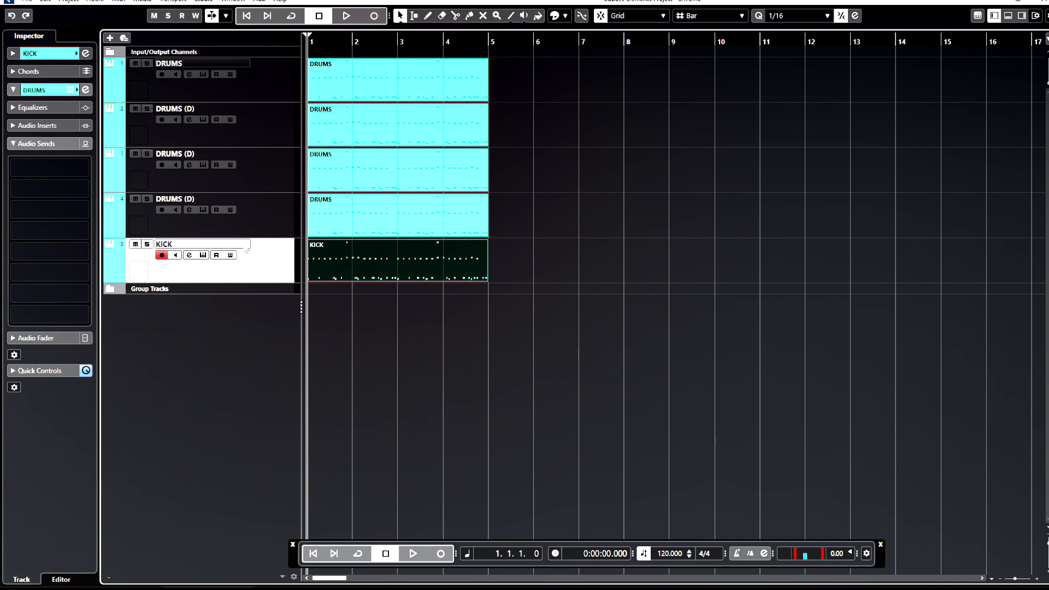
- Delete every note except those in the C1 row from the KICK part and play the project
double_click(375, 270)
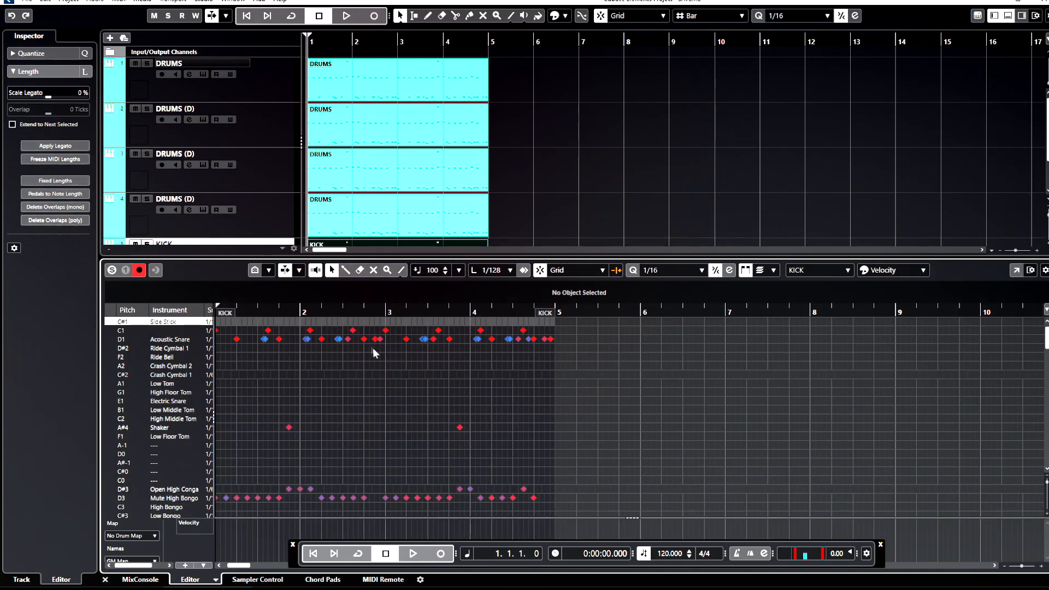
left_click(386, 330)
left_click(382, 339)
scroll(437, 383, "down", 5)
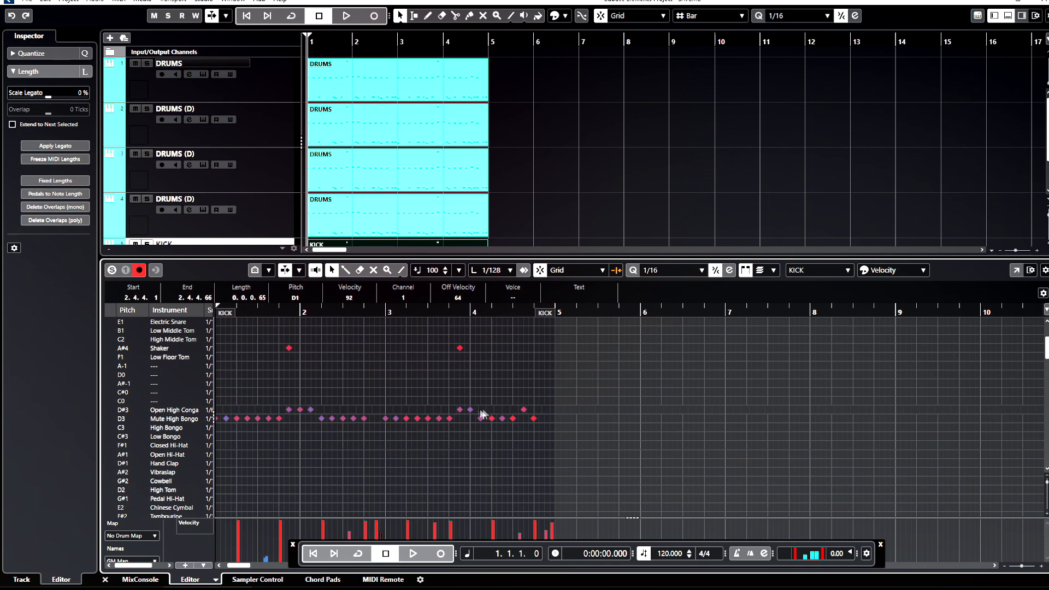
scroll(494, 407, "up", 3)
scroll(493, 408, "up", 2)
left_click_drag(565, 503, 184, 340)
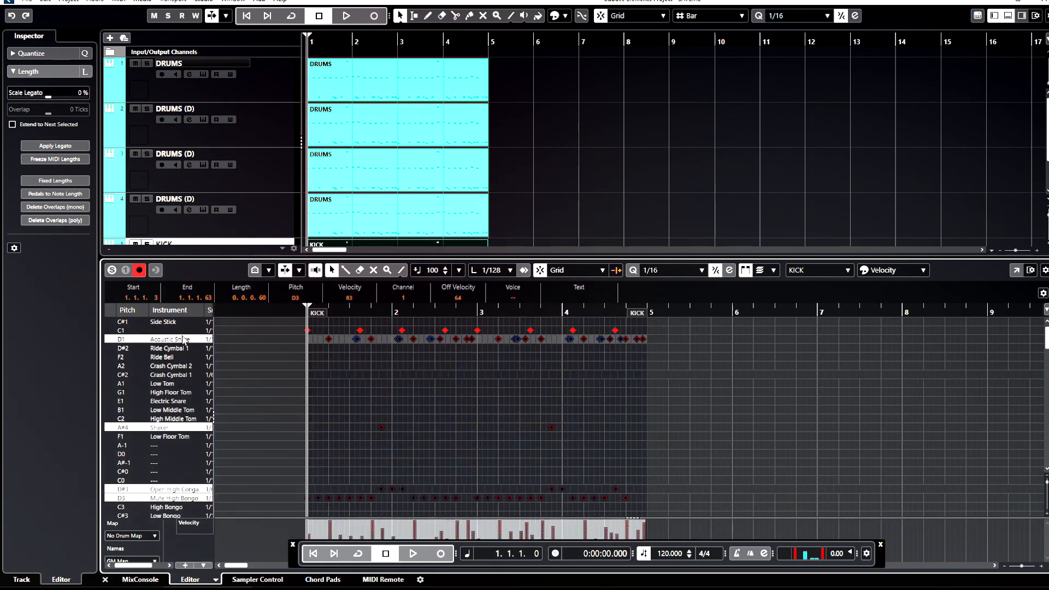
key("Delete")
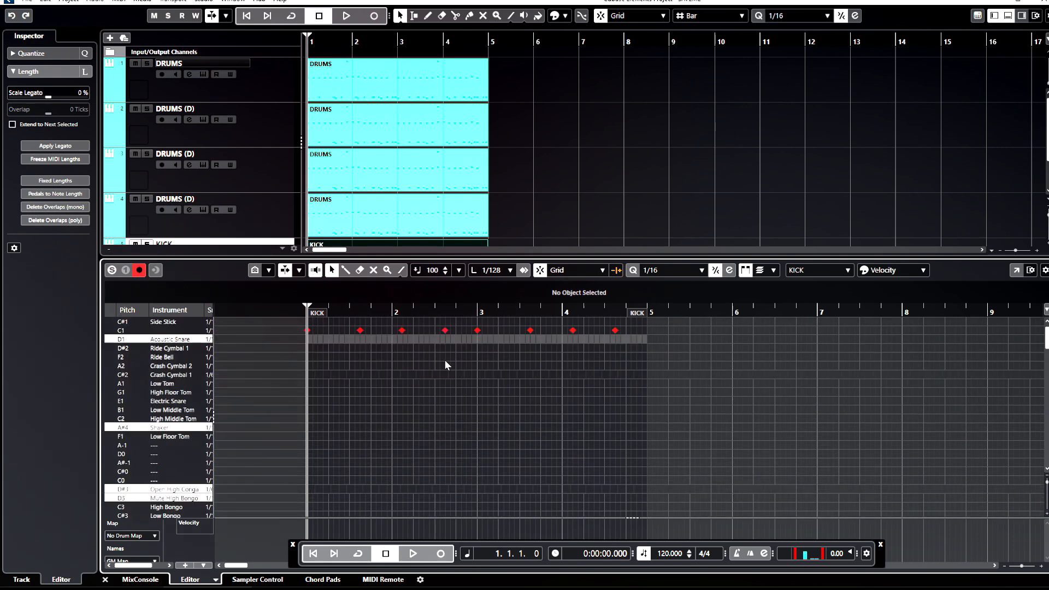
key("space")
scroll(403, 183, "down", 3)
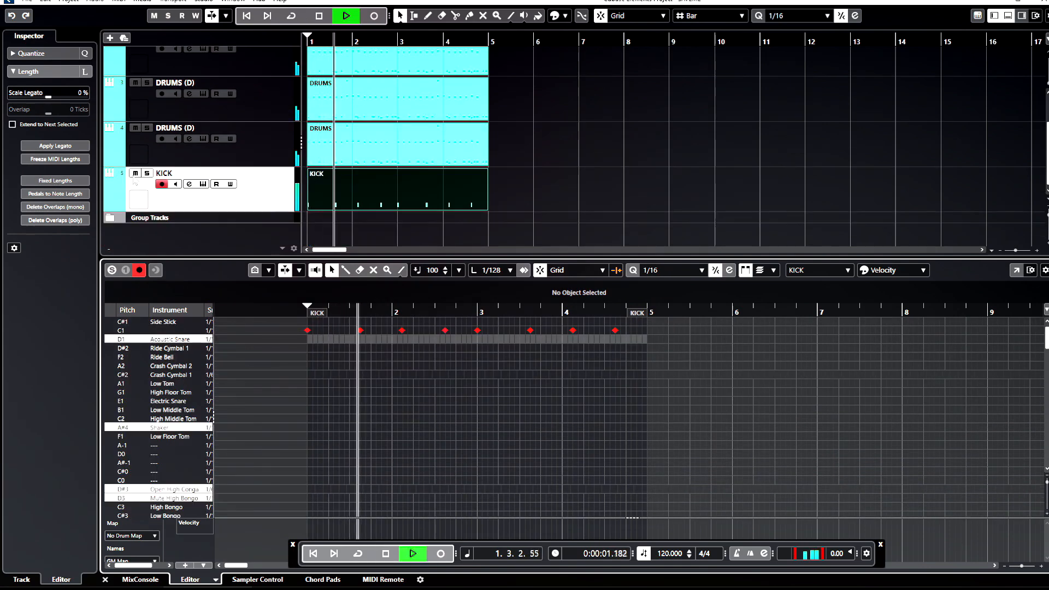
- Solo the KICK track, listen to it alone and stop playback
left_click(156, 176)
left_click(146, 173)
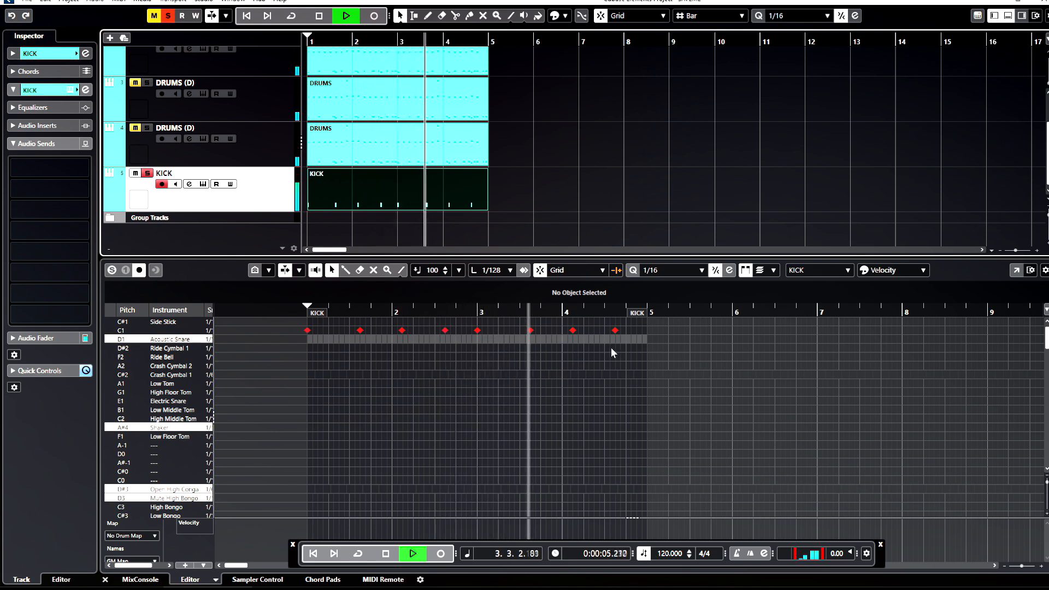
key("space")
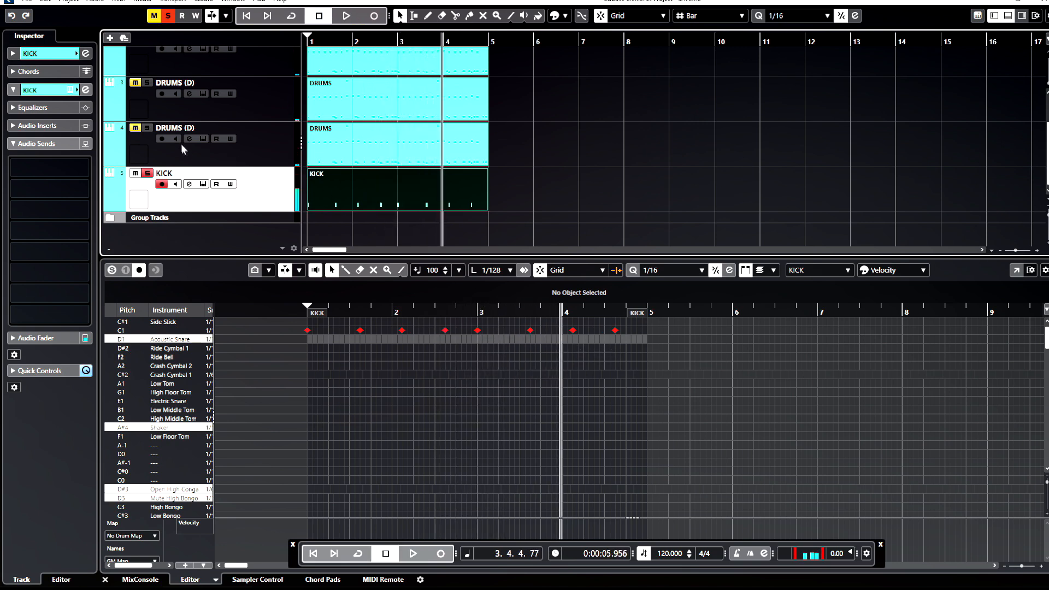
- Solo the duplicate DRUMS track directly above KICK and rename it SNARE
left_click(146, 128)
double_click(198, 127)
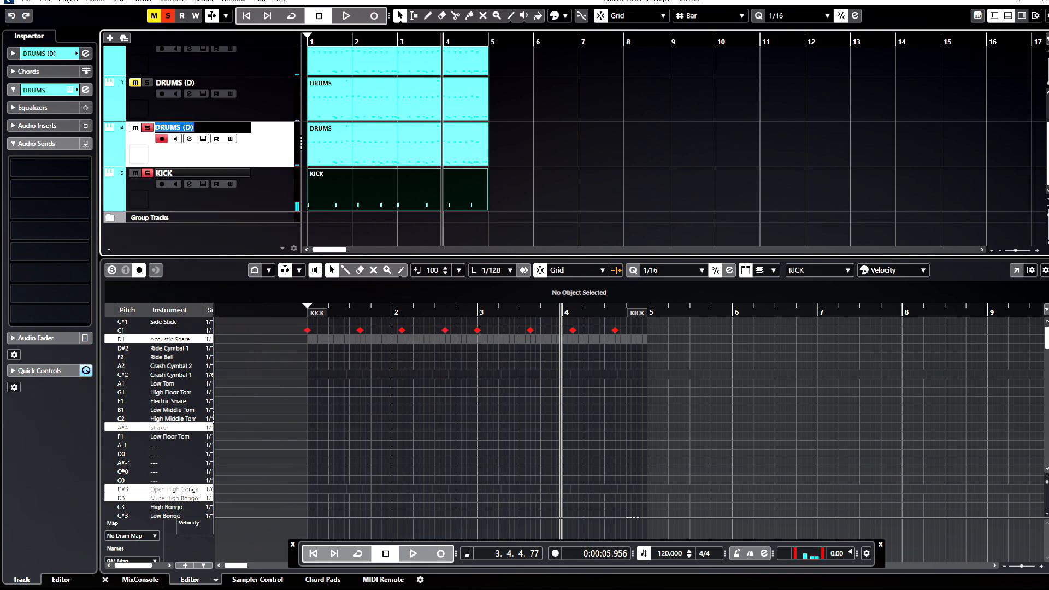
type("SNARE")
key("Return")
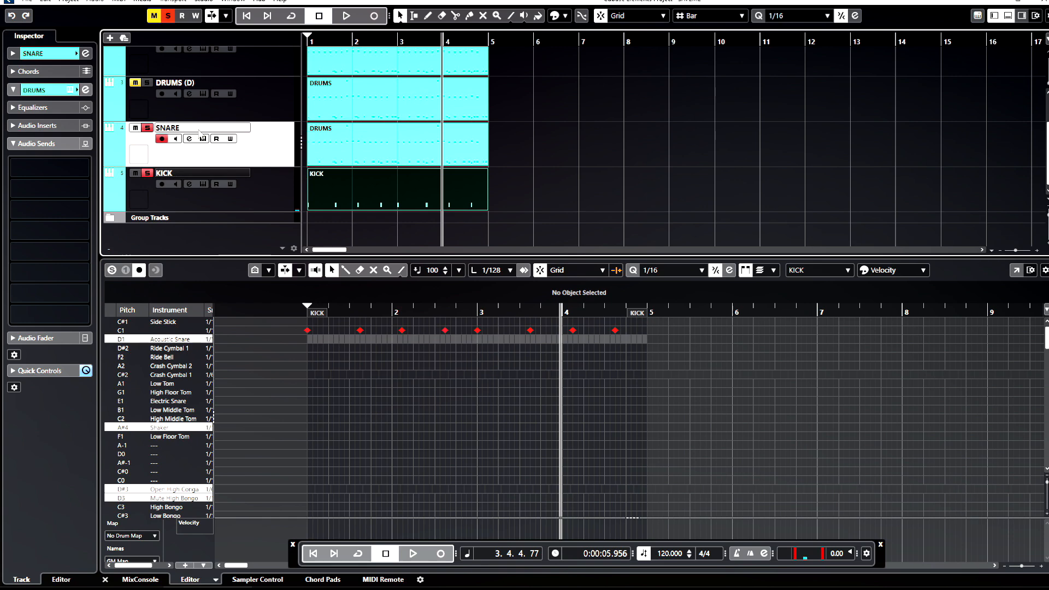
- Delete every note except those in the Acoustic Snare row from the SNARE part and close the editor
left_click(350, 130)
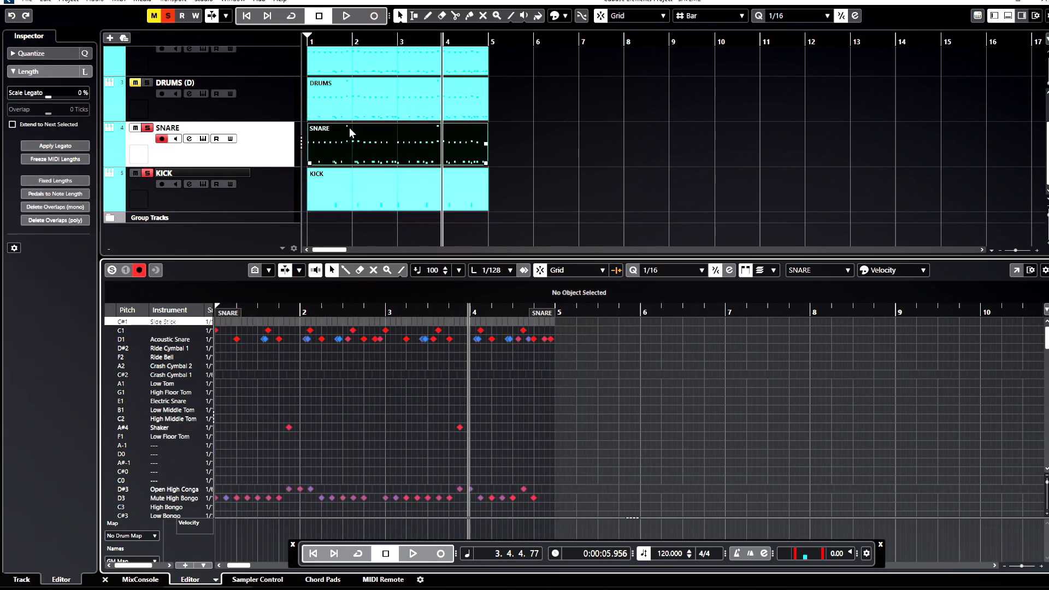
left_click(438, 330)
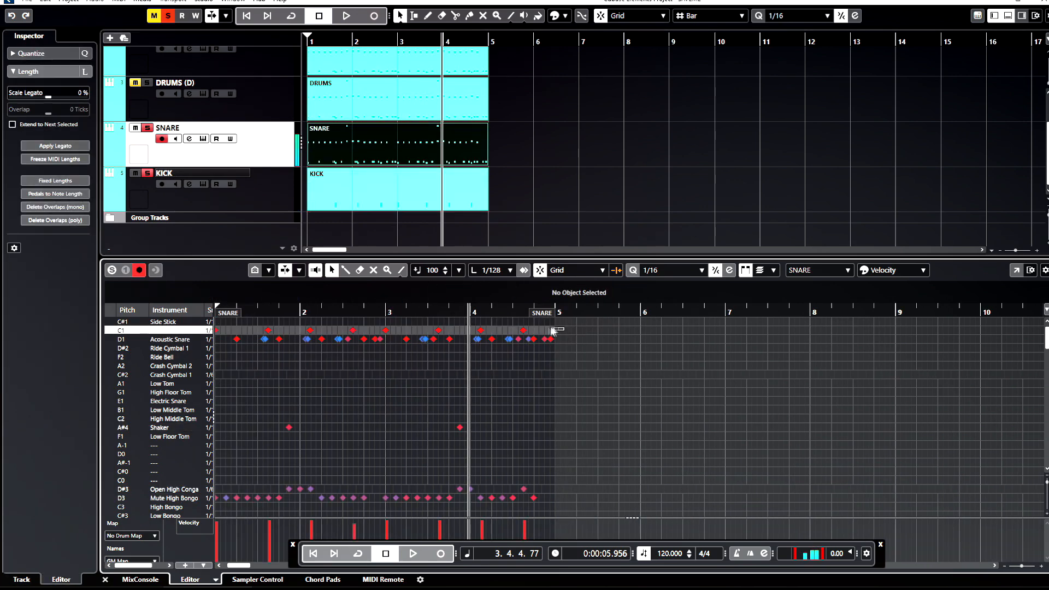
left_click(166, 330, "ctrl")
key("Delete")
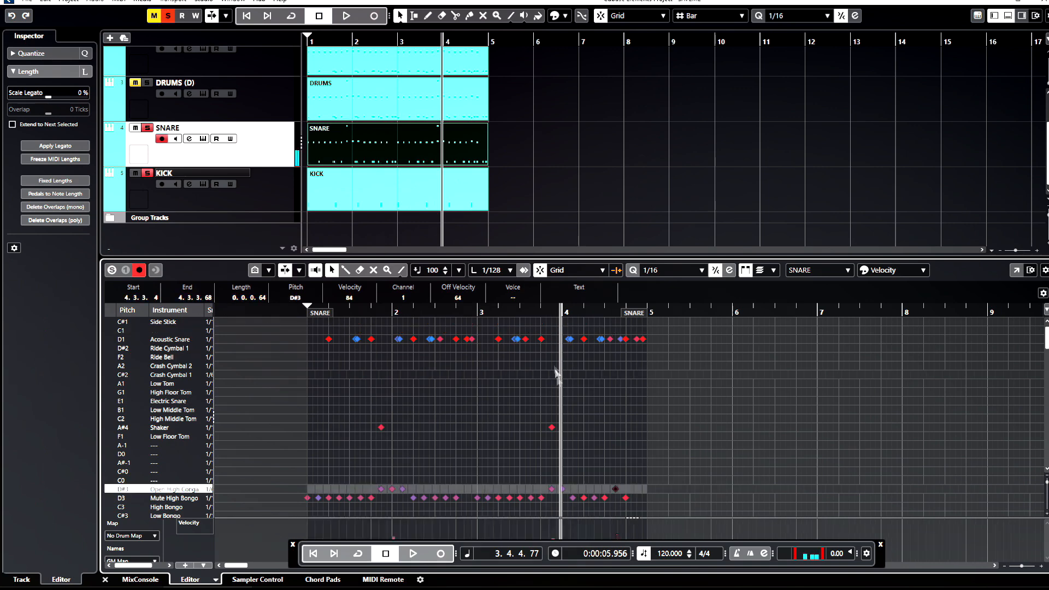
left_click(541, 339)
left_click(551, 427)
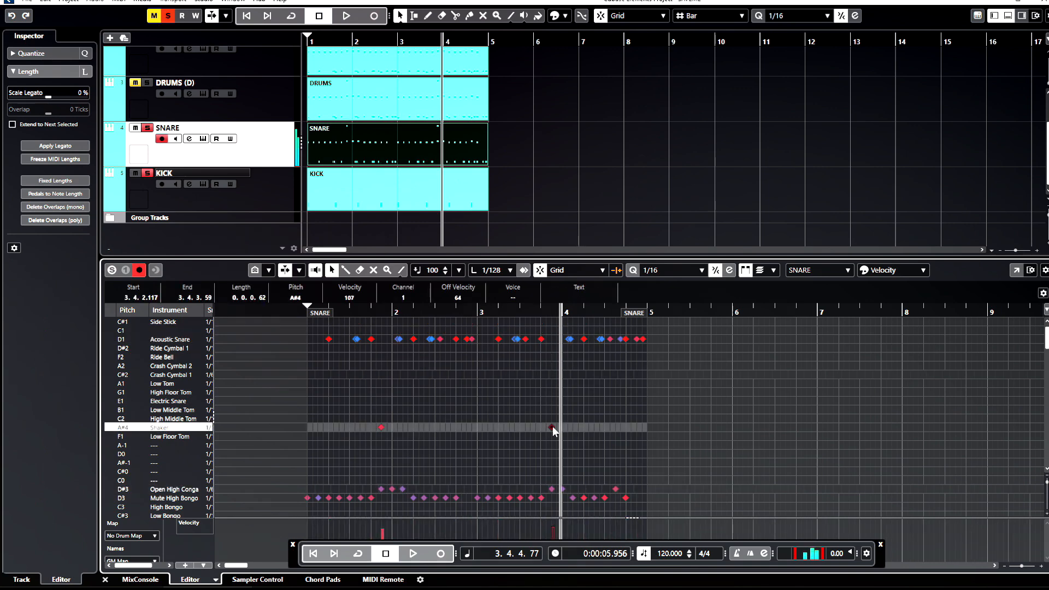
left_click_drag(638, 513, 223, 400)
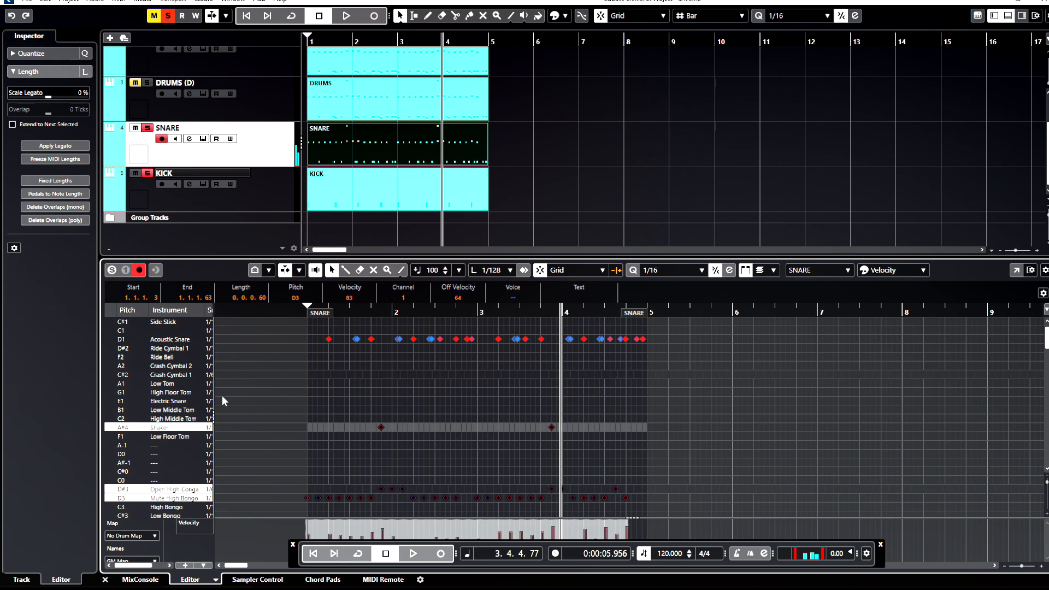
key("Delete")
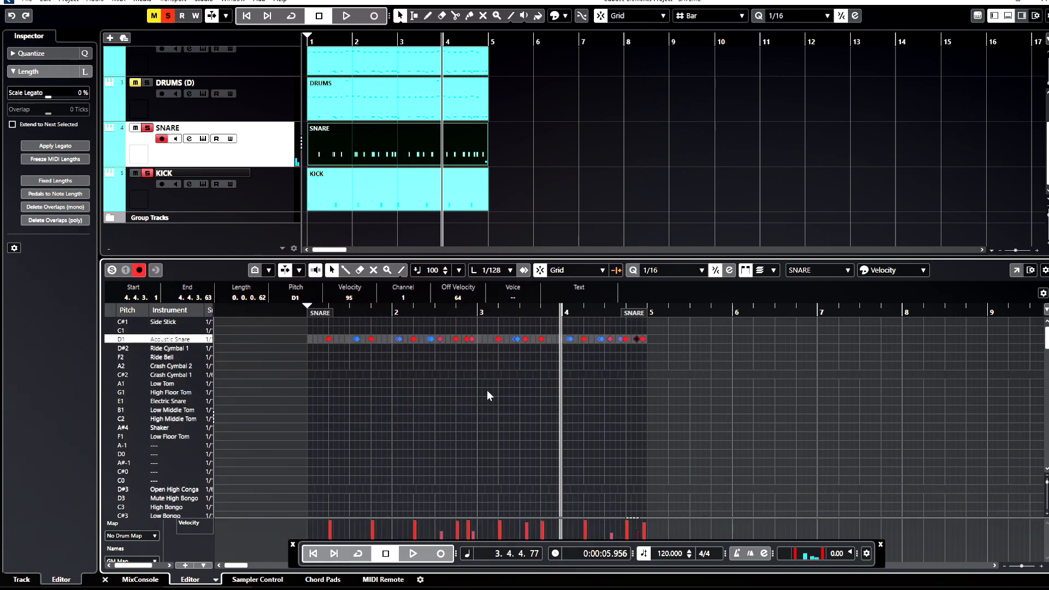
left_click(105, 580)
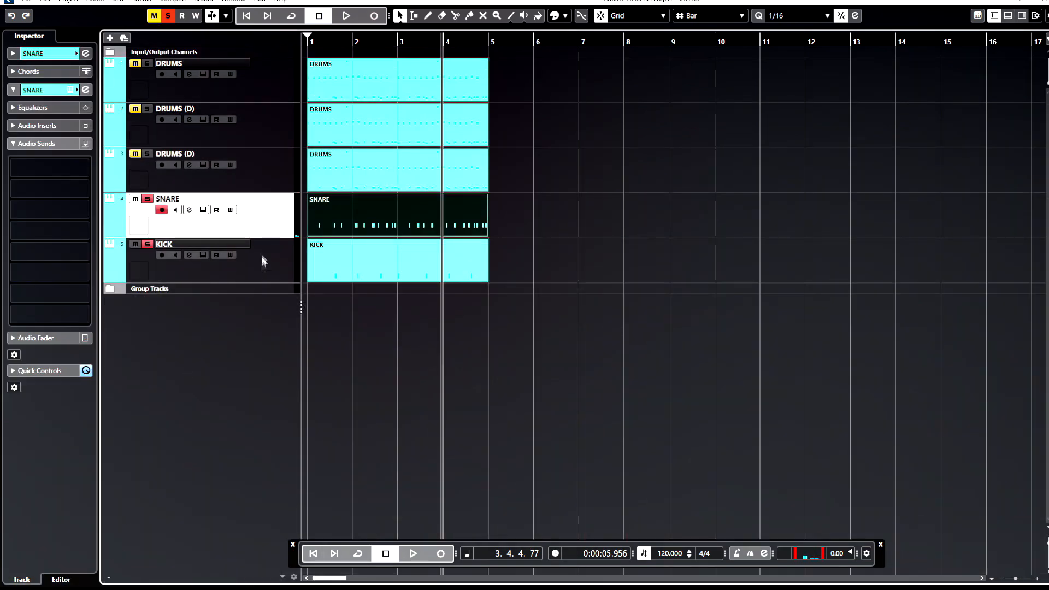
- Set the cycle range to the four-bar KICK part, turn on cycling and play the soloed kick and snare tracks
key("space")
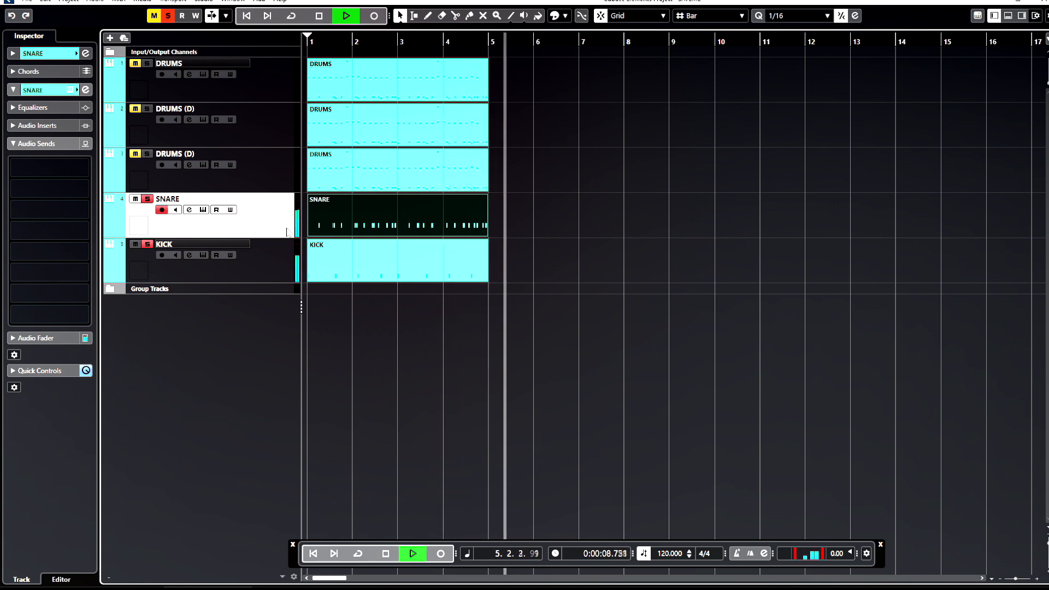
key("space")
left_click(385, 246)
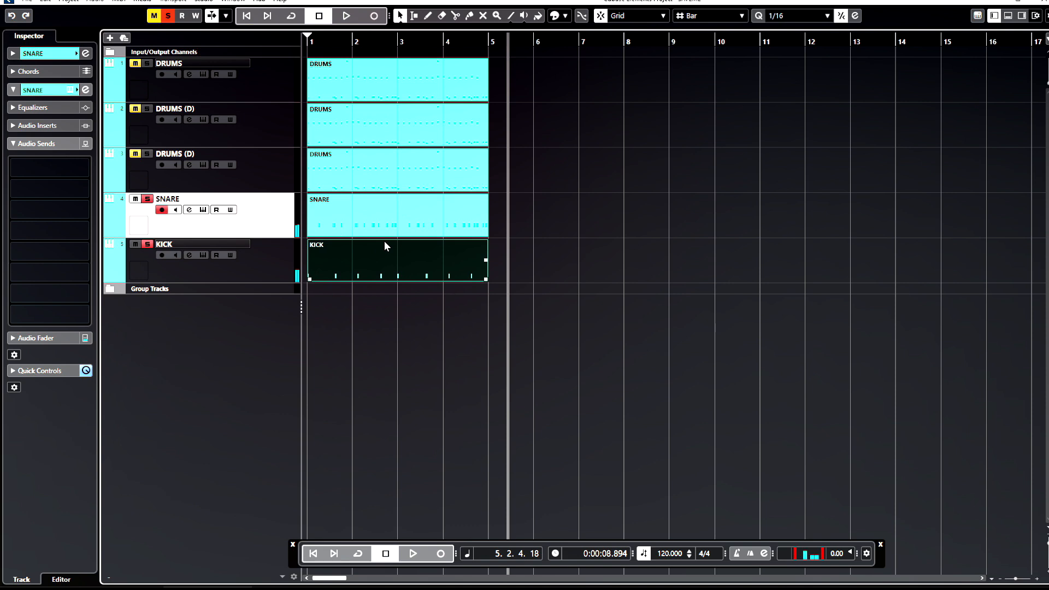
key("p")
left_click(291, 16)
left_click(322, 43)
key("space")
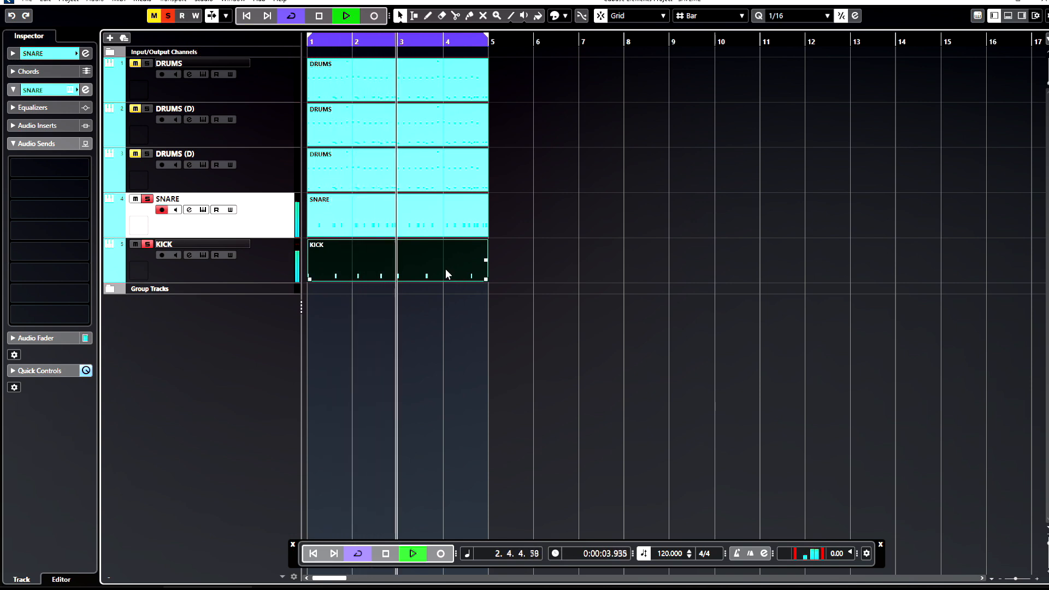
key("space")
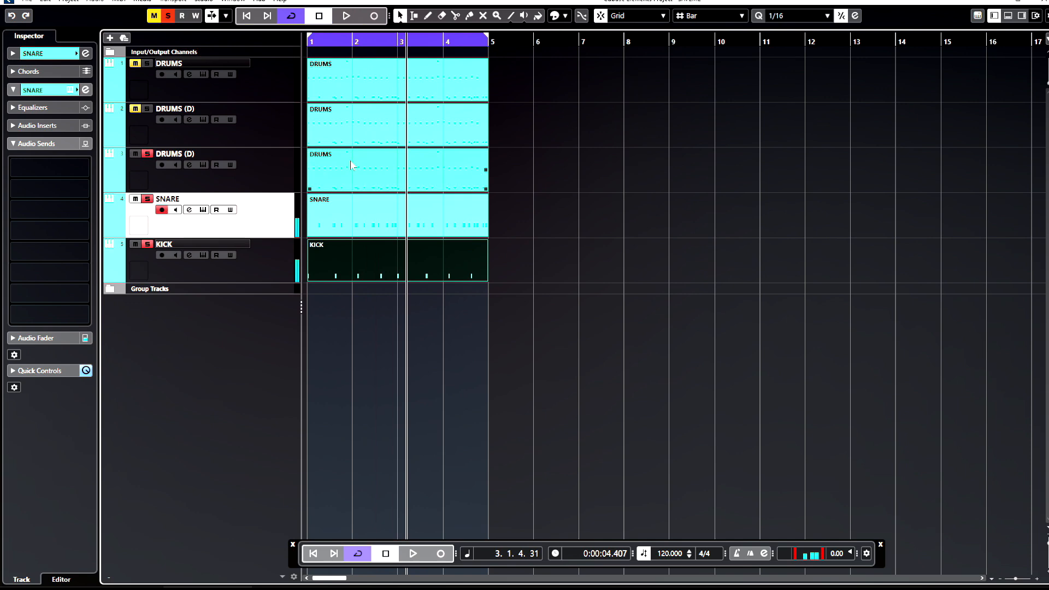
- Delete the C1, acoustic snare and shaker notes from the DRUMS part above SNARE and play it with the soloed tracks
double_click(352, 165)
left_click_drag(567, 359, 1, 261)
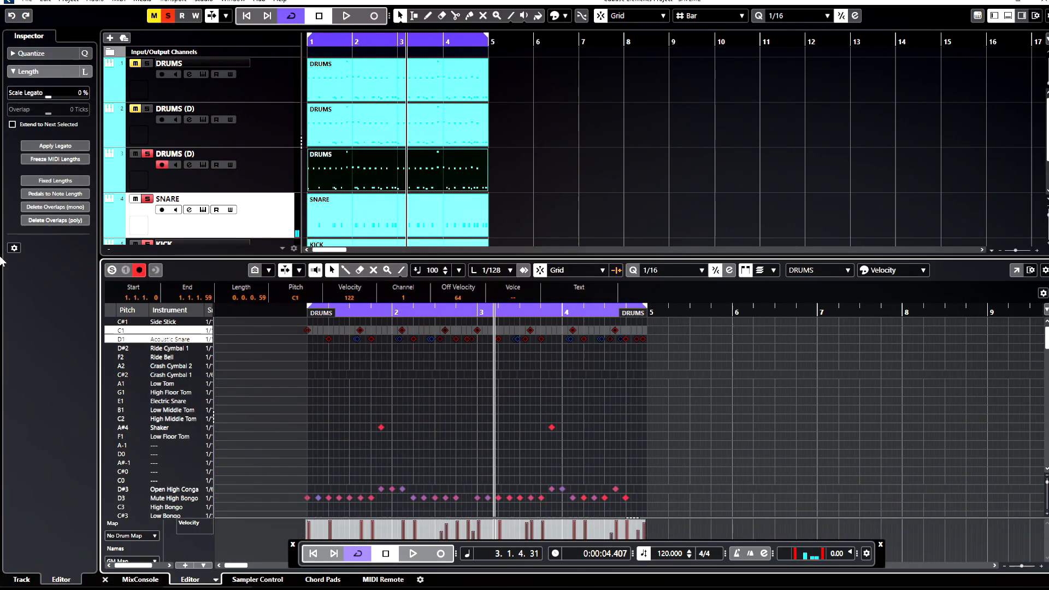
key("Delete")
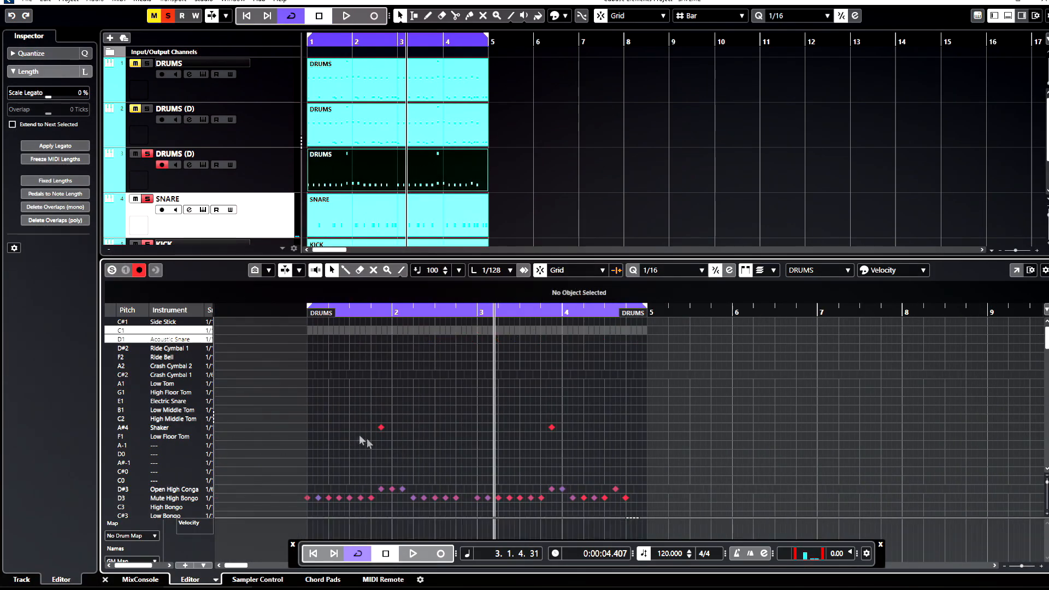
left_click_drag(272, 383, 707, 456)
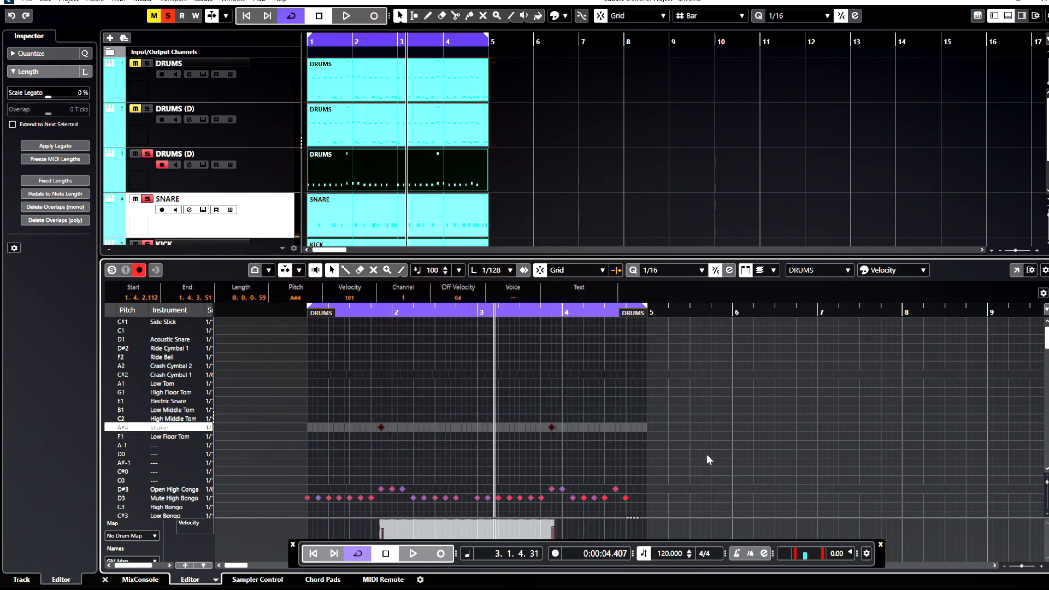
key("Delete")
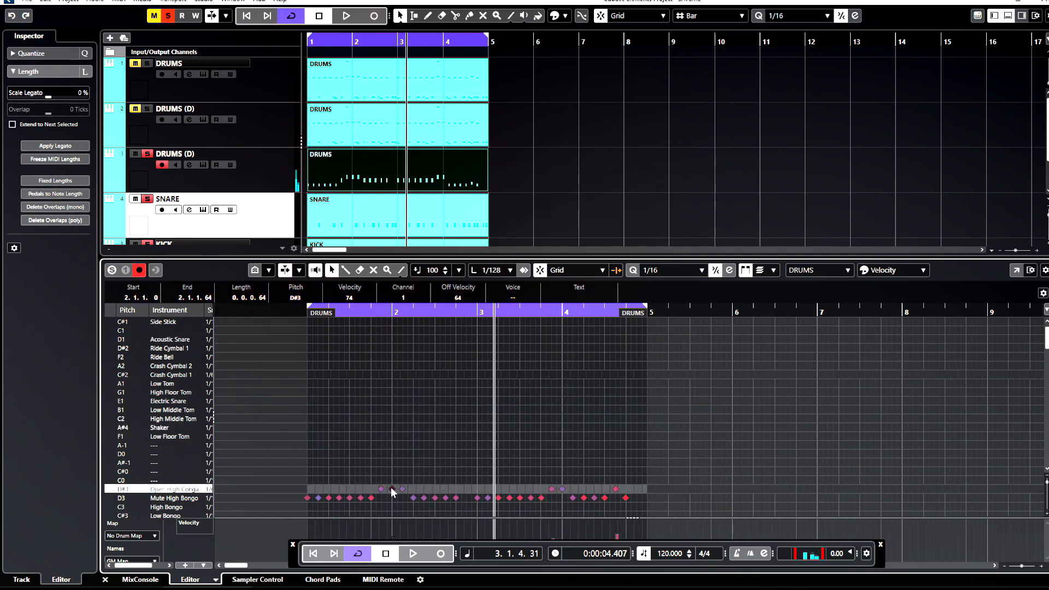
left_click(371, 498)
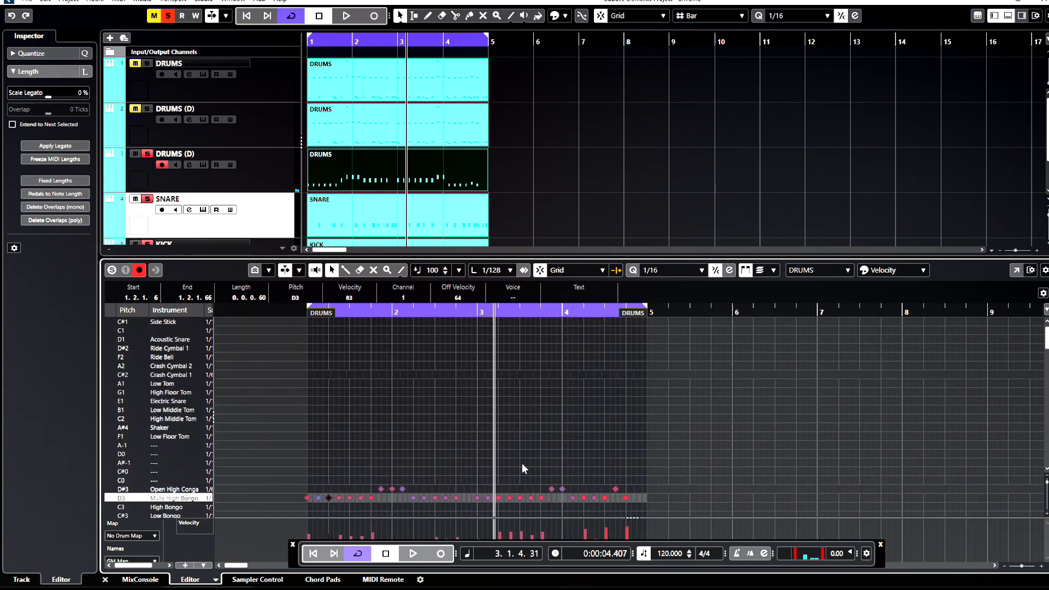
key("Return")
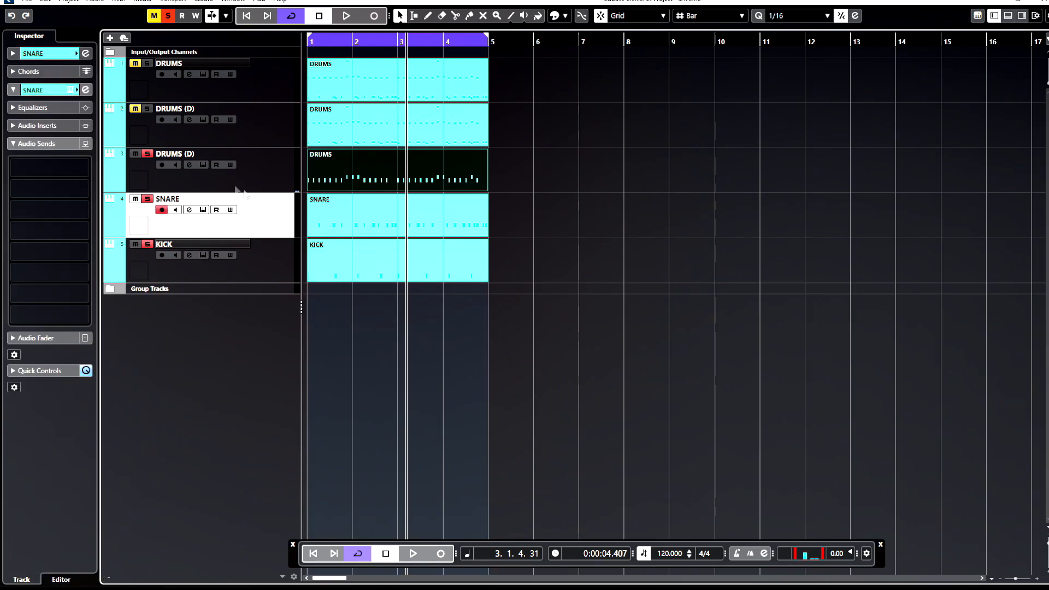
key("space")
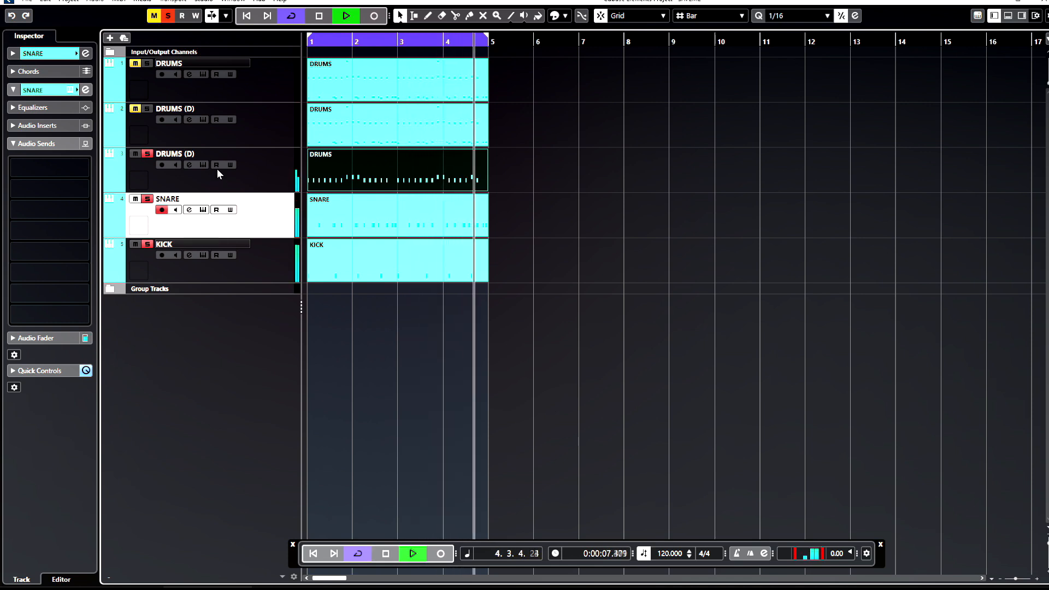
key("space")
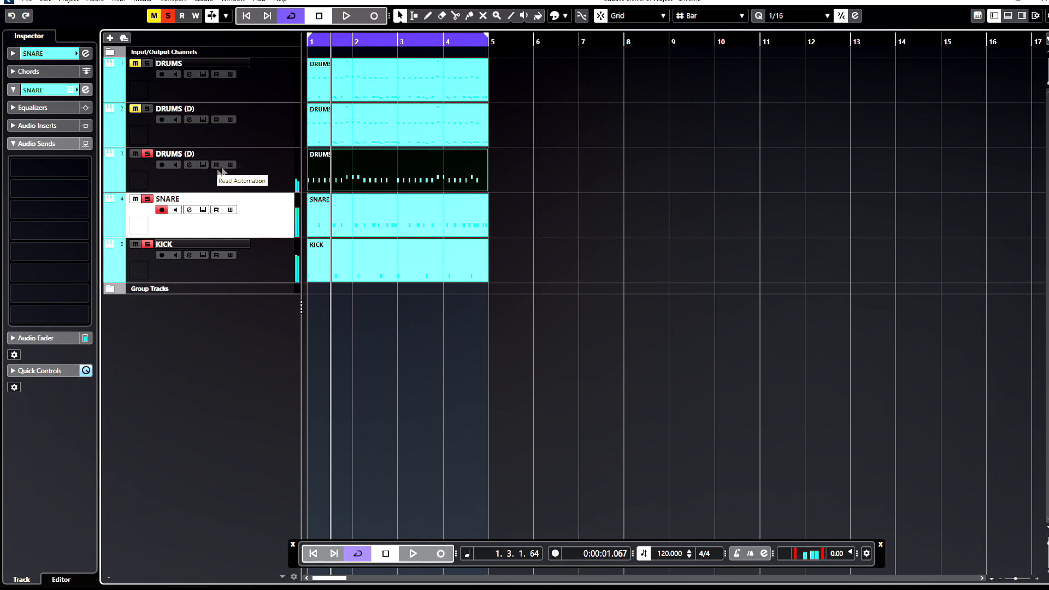
- Delete every note except the shaker notes from the DRUMS (D) part on track 2 and close the editor
left_click(264, 121)
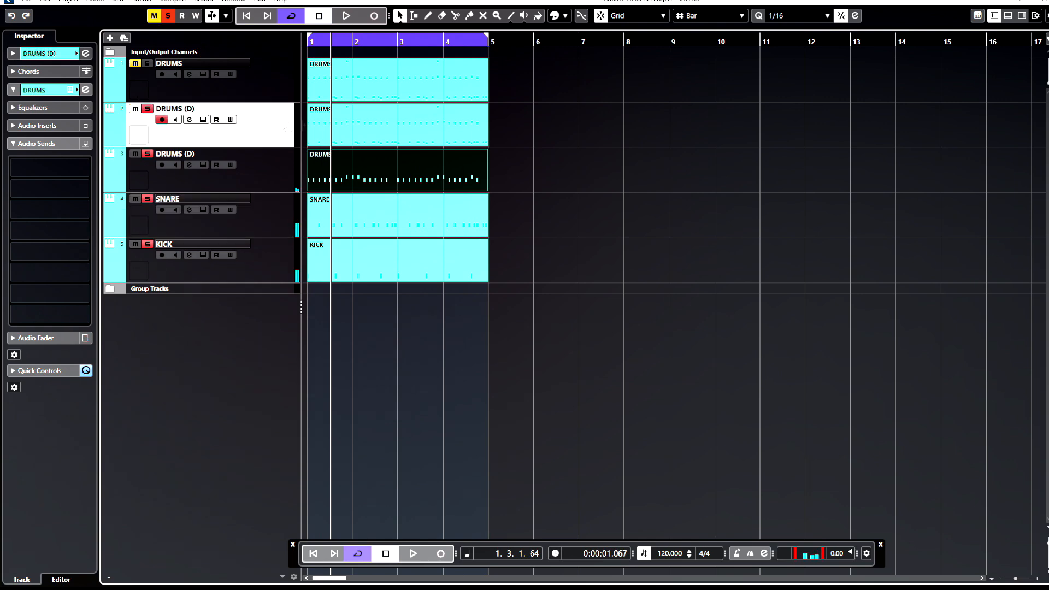
double_click(359, 123)
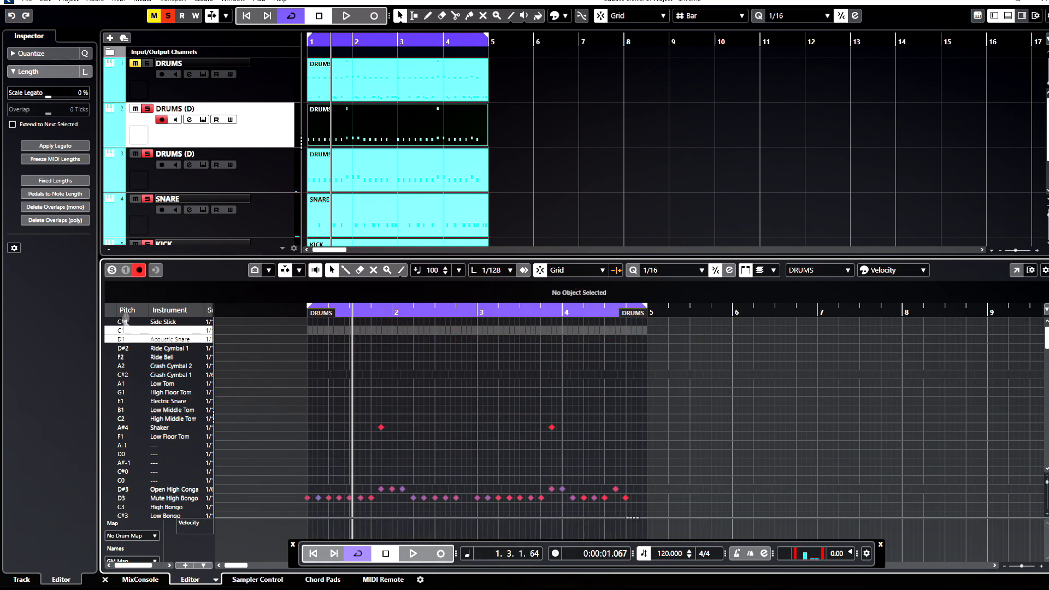
left_click_drag(268, 476, 683, 516)
key("Delete")
scroll(627, 481, "up", 4)
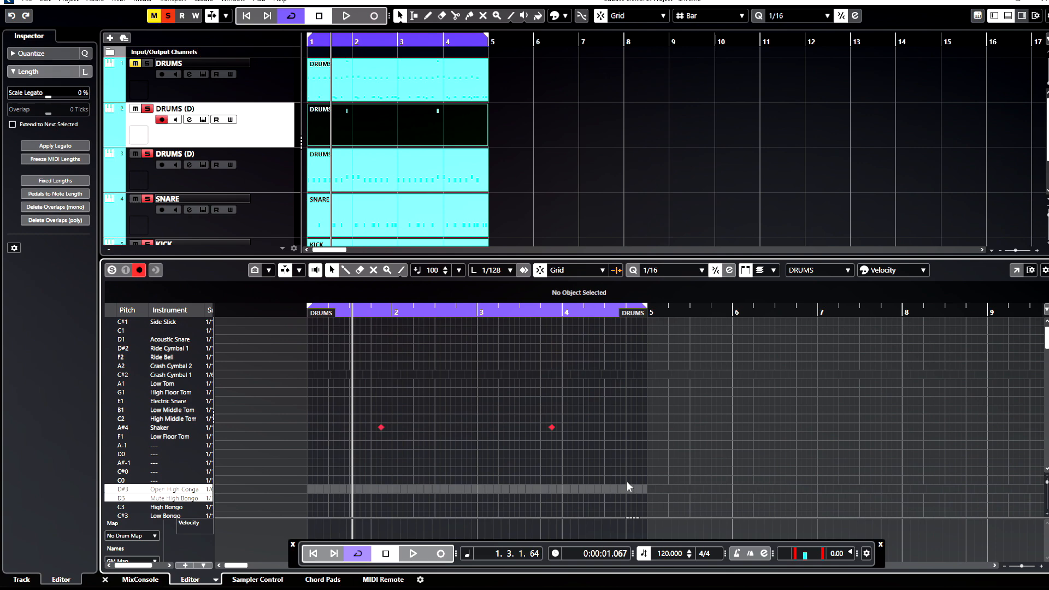
left_click(552, 426)
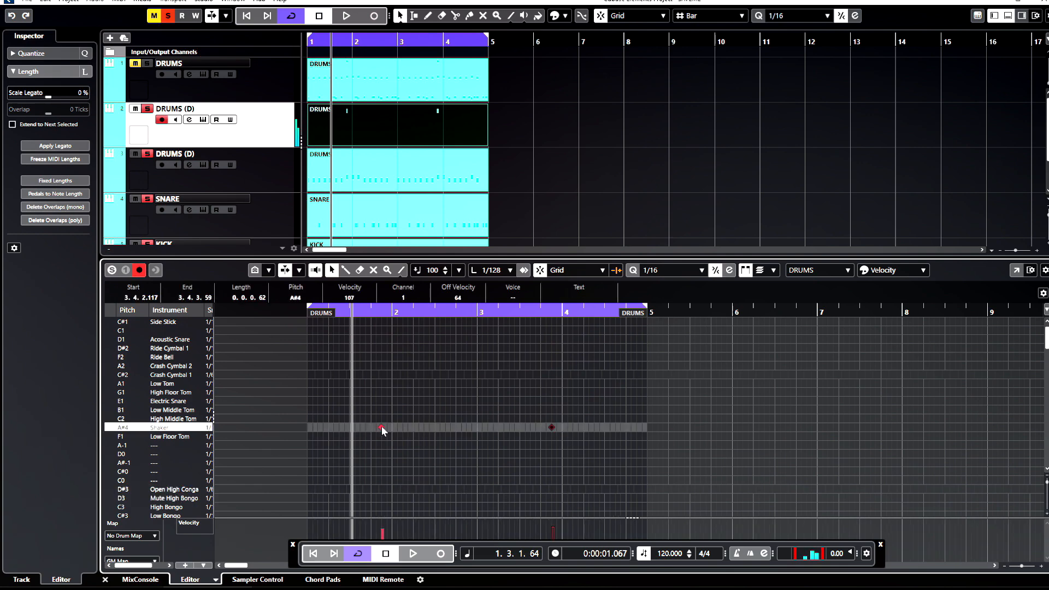
left_click(106, 580)
left_click(622, 186)
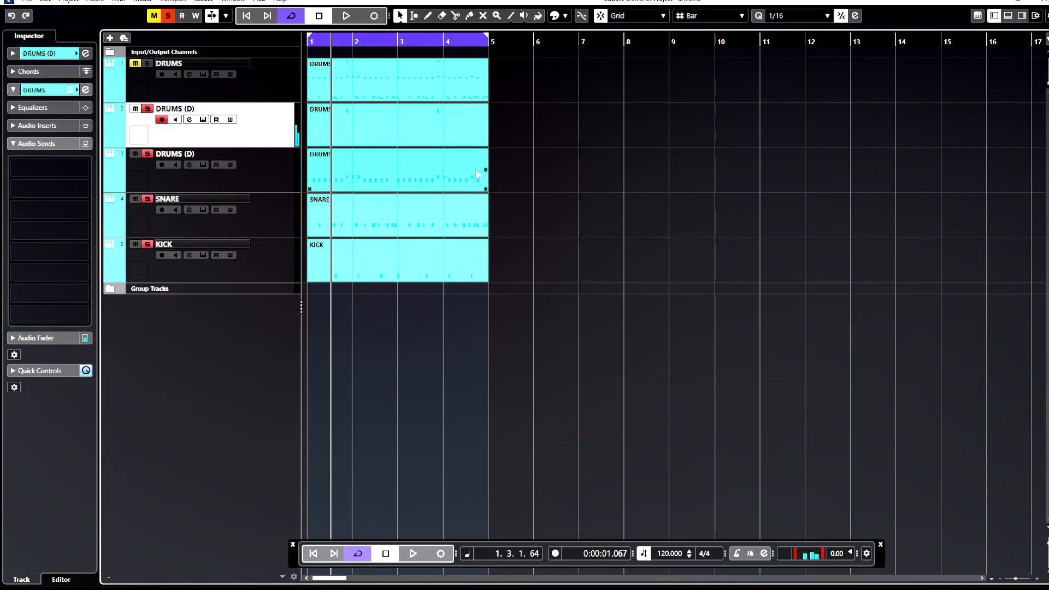
- Remove the original DRUMS track, its MIDI part and the empty duplicate made from it
left_click(393, 88)
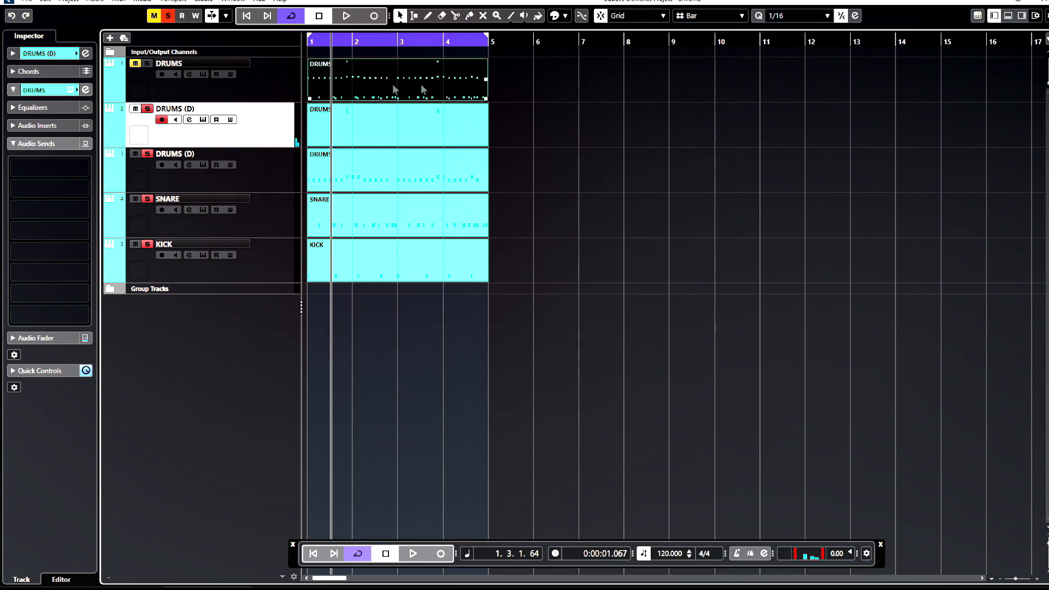
key("Delete")
left_click(252, 84)
right_click(283, 82)
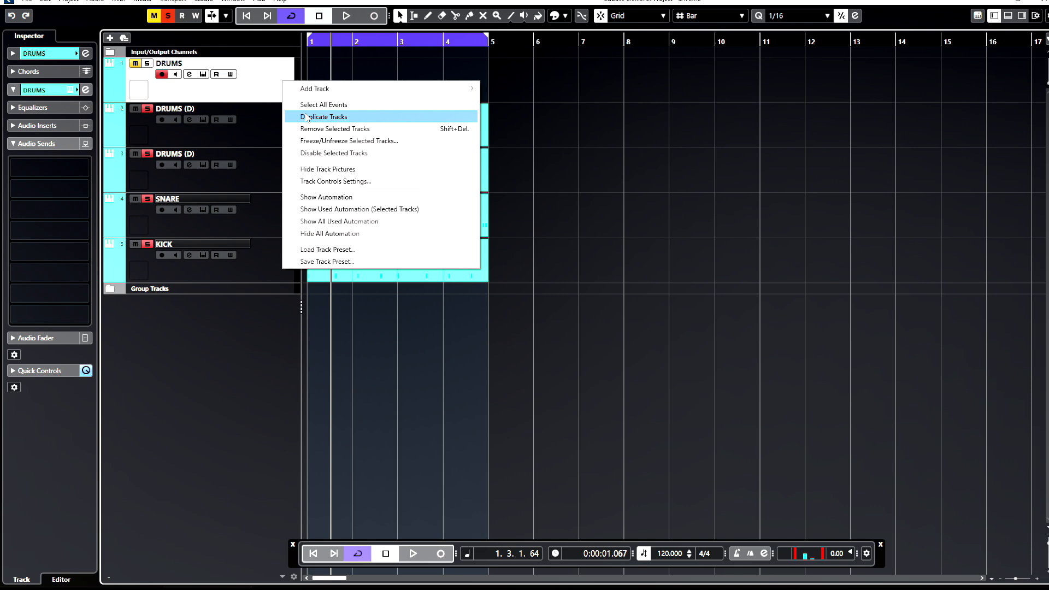
left_click(306, 115)
right_click(263, 92)
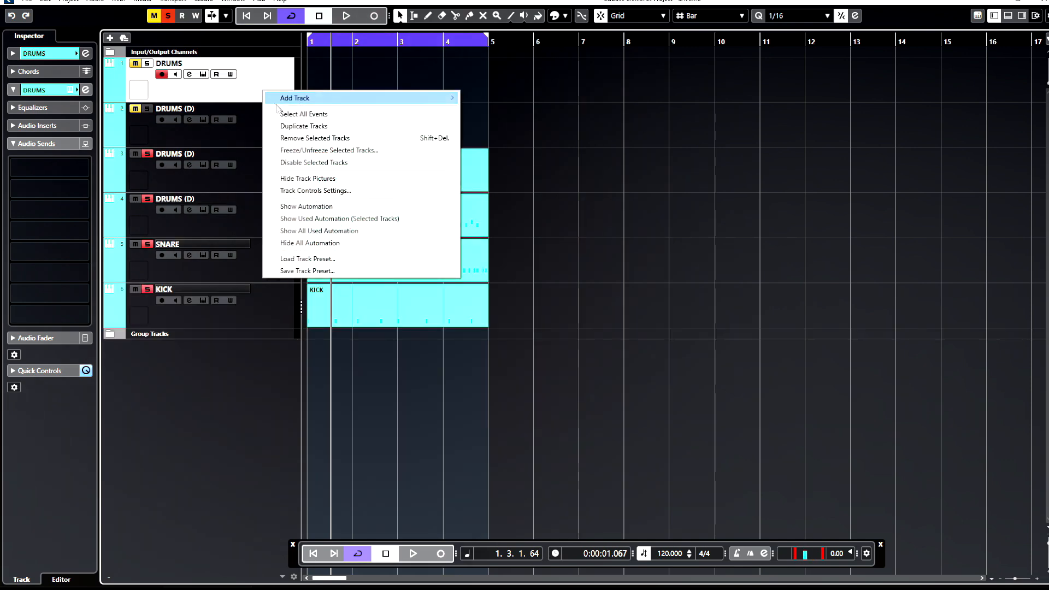
left_click(311, 141)
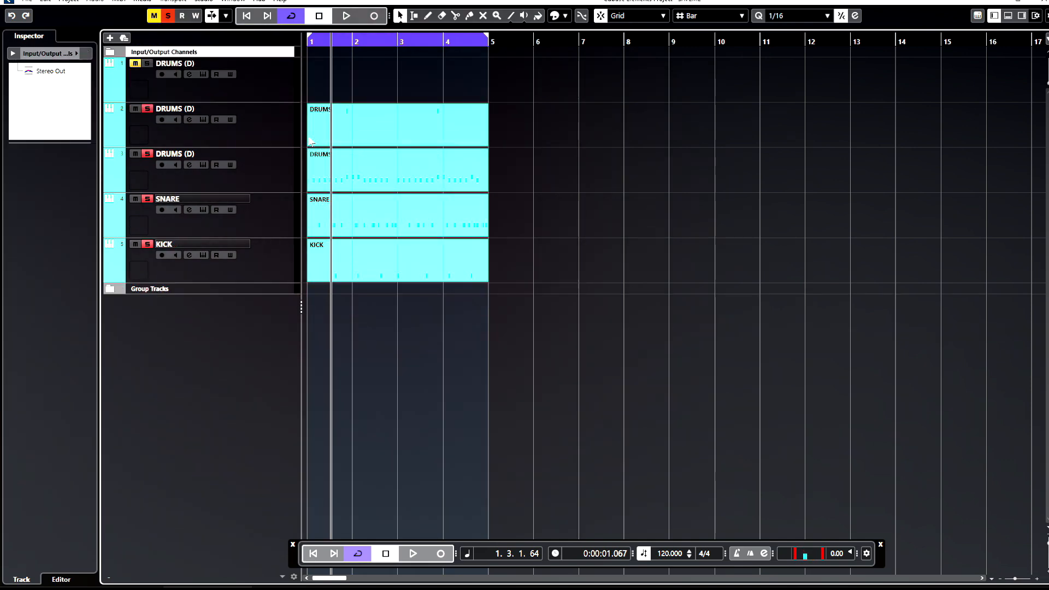
right_click(259, 93)
left_click(290, 133)
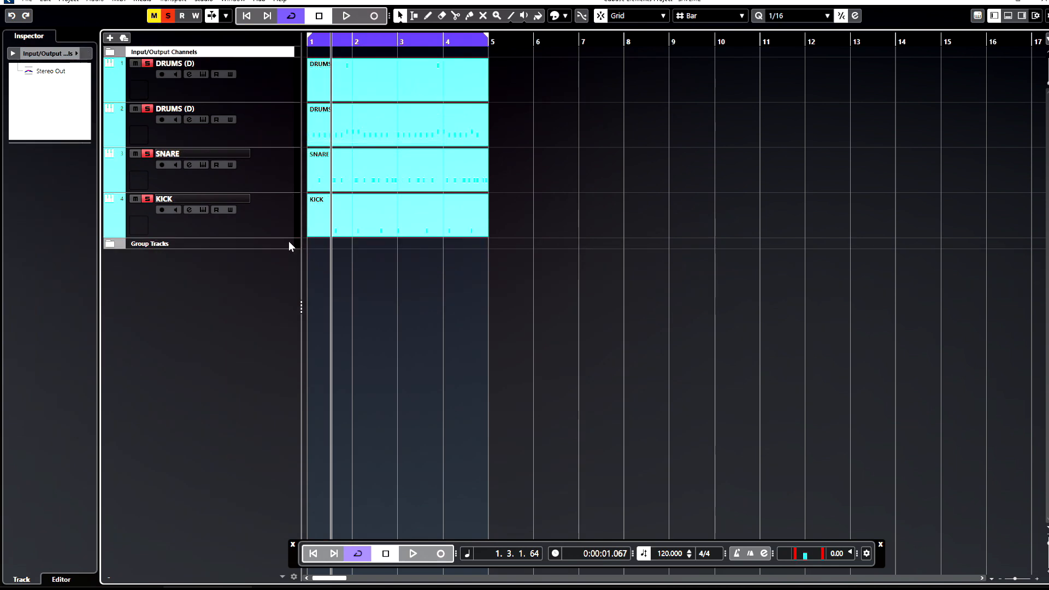
- Colour the first DRUMS (D) track dark blue
left_click(266, 92)
left_click(260, 134)
left_click(268, 175)
left_click(272, 217)
left_click(280, 92)
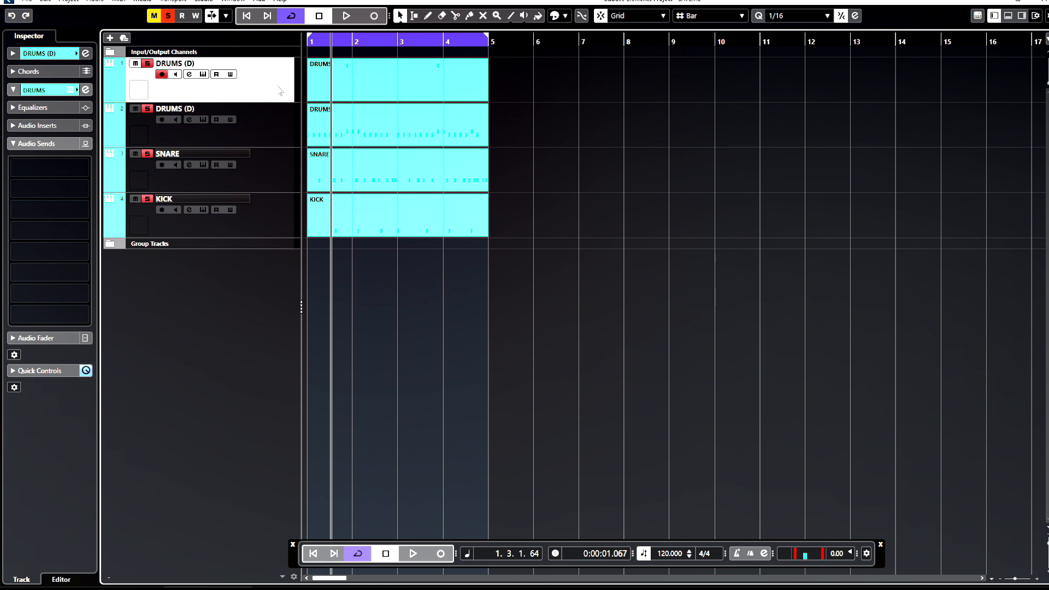
left_click(81, 54)
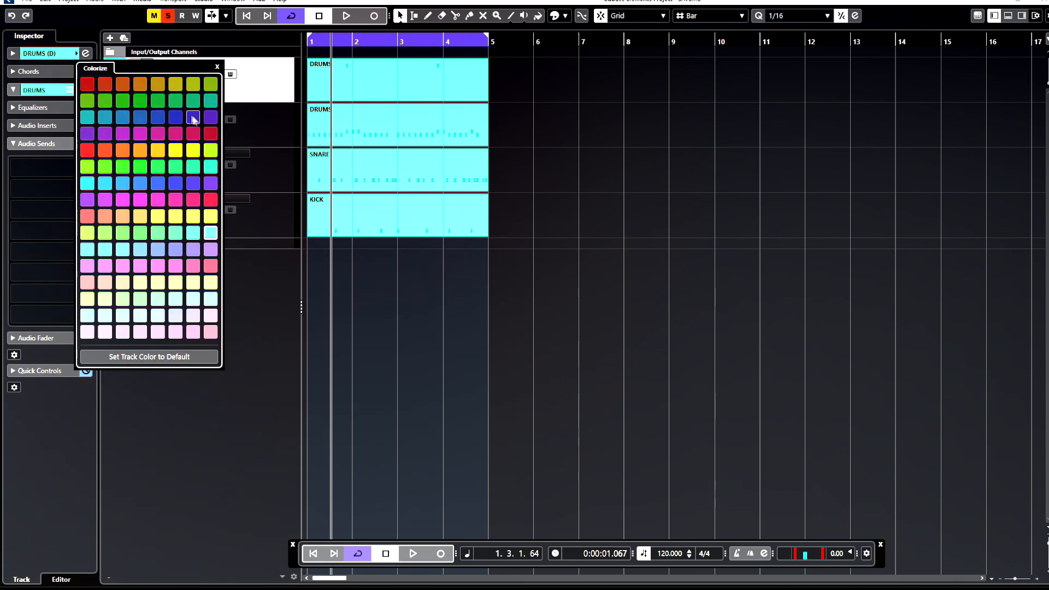
left_click(158, 118)
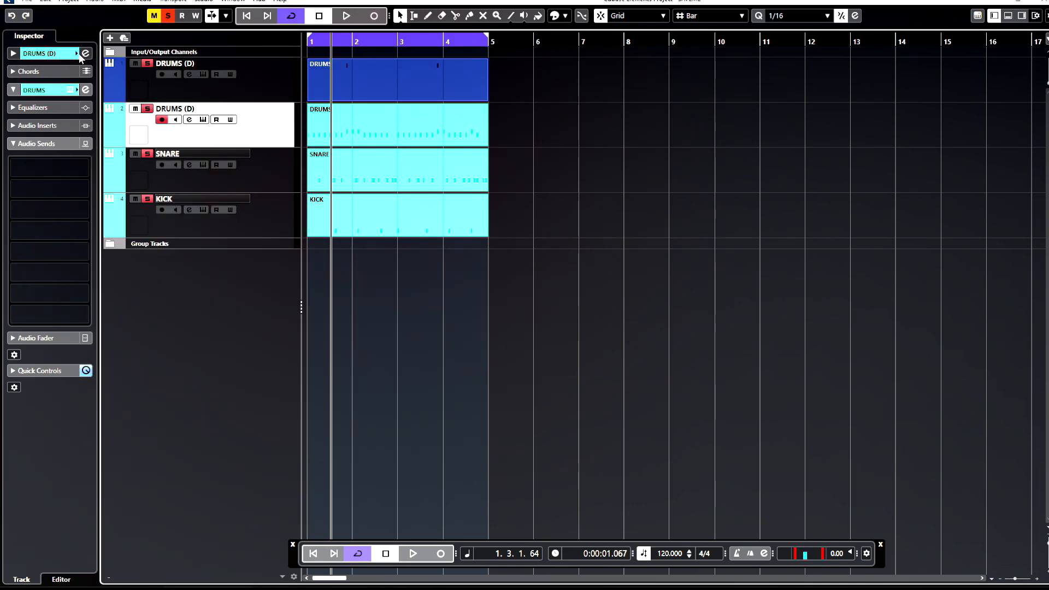
- Colour the second DRUMS (D) track a lighter blue and the SNARE track light purple
left_click(76, 54)
left_click(140, 183)
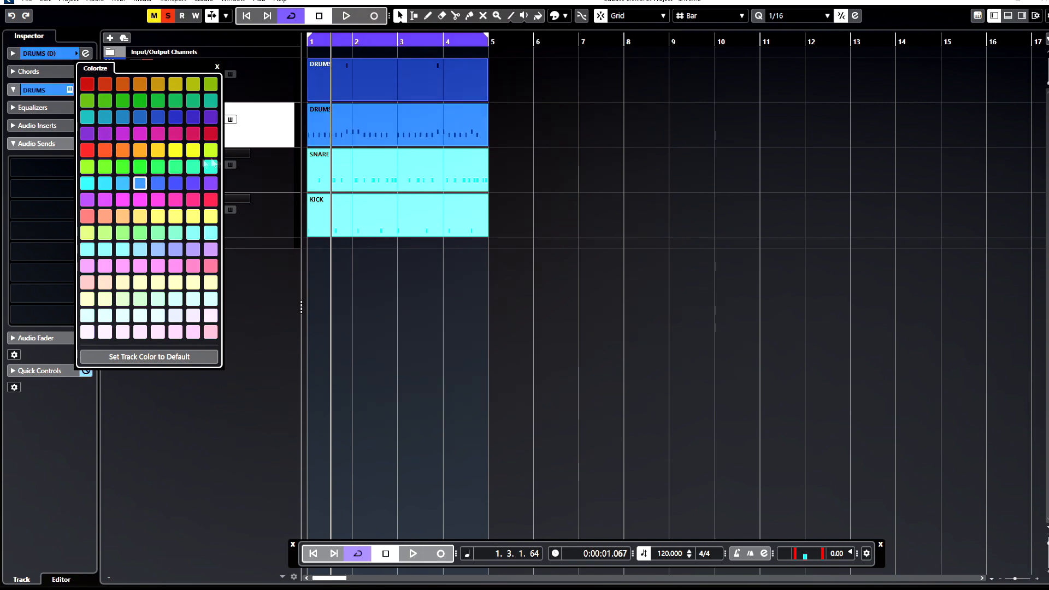
left_click(272, 185)
left_click(76, 53)
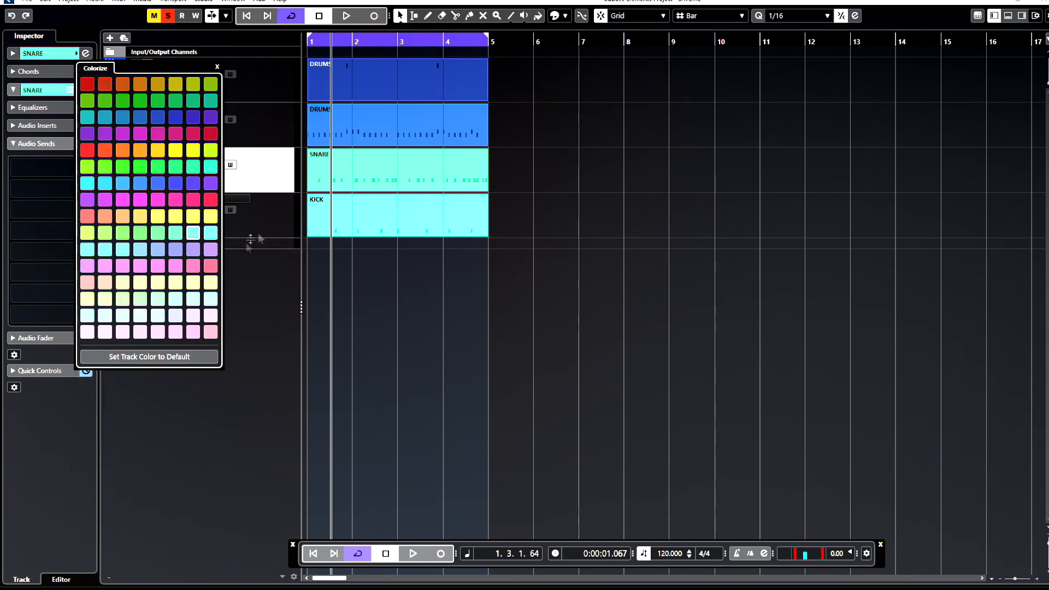
left_click(193, 249)
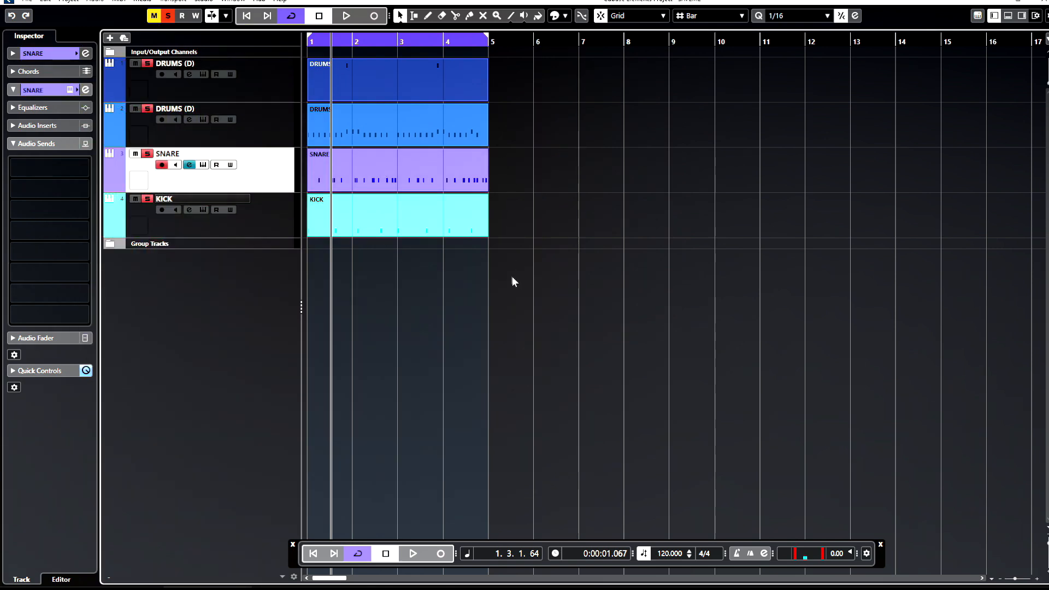
- Turn off solo on both DRUMS (D) tracks, SNARE and KICK
left_click_drag(513, 276, 154, 53)
left_click(145, 108)
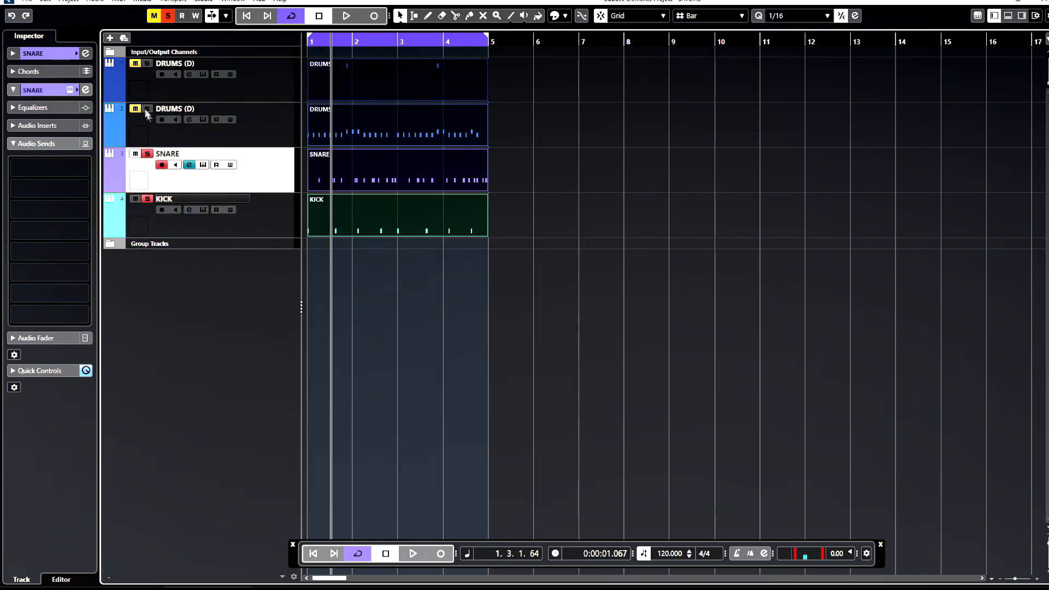
left_click(146, 154)
left_click(148, 199)
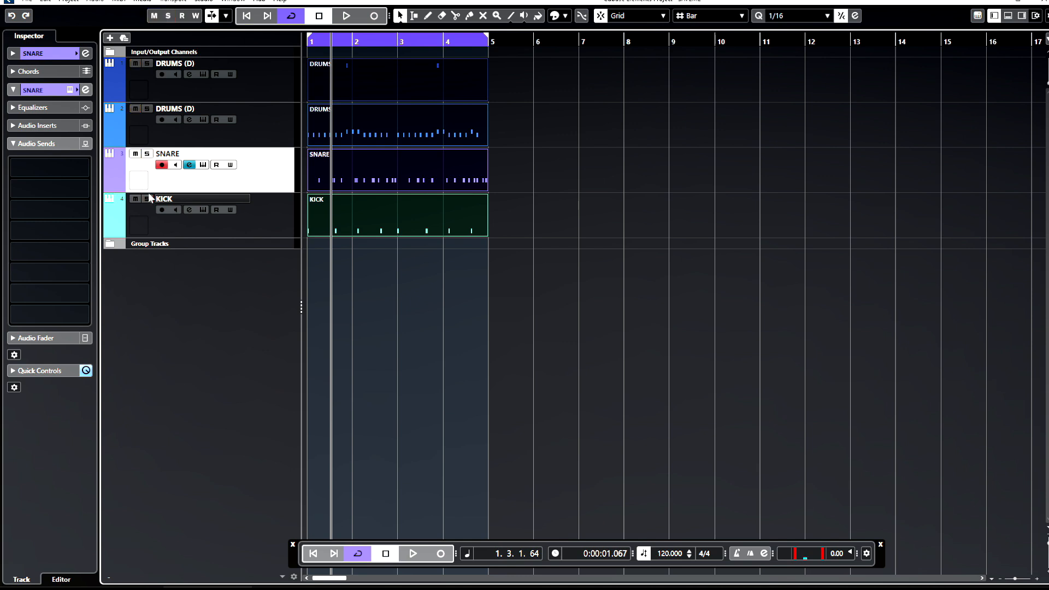
- Select all four drum tracks together, reduce their track height and select all their MIDI parts
left_click(280, 235)
left_click(252, 99)
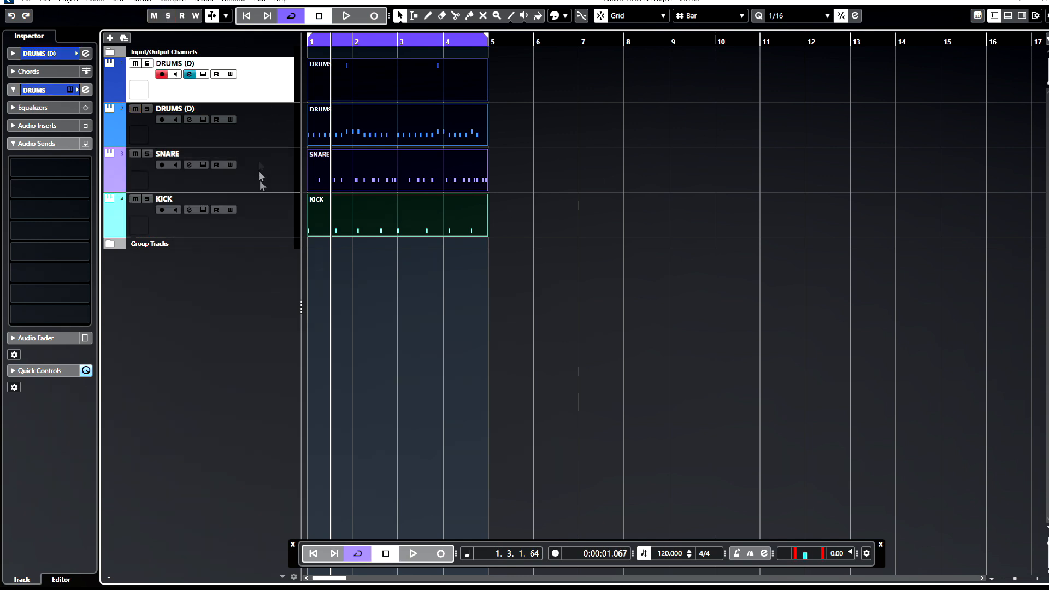
left_click(261, 210, "shift")
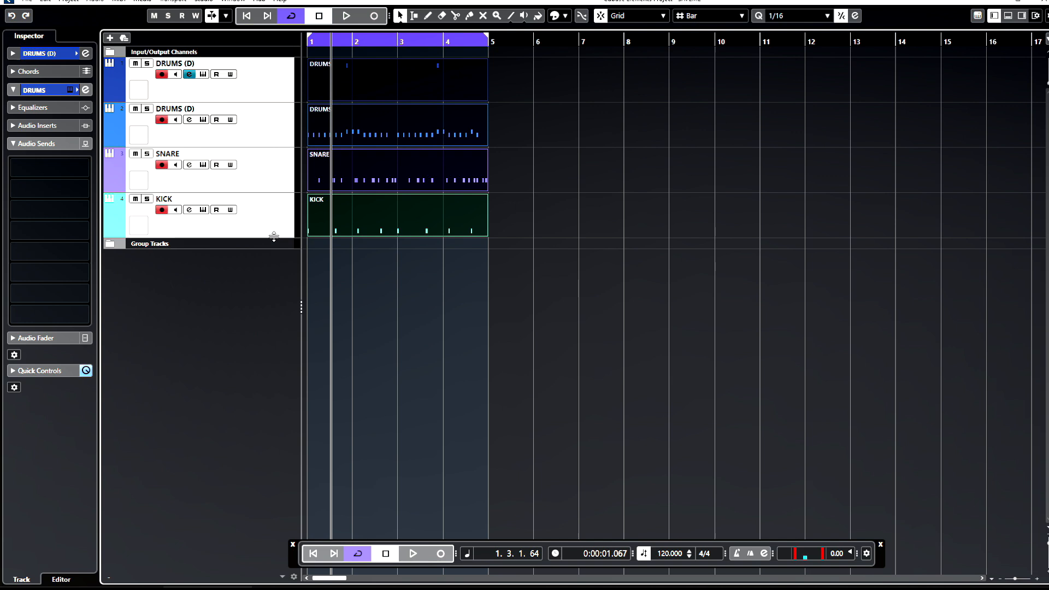
left_click_drag(273, 236, 273, 218)
key("ctrl+a")
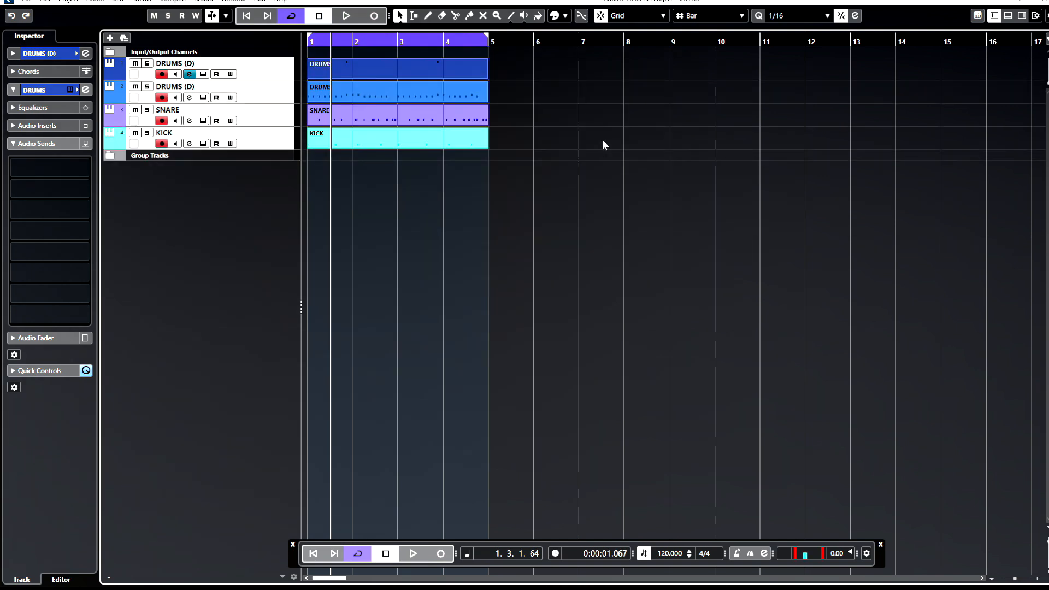
- Open the MixConsole and route the output of the first DRUMS (D) channel to the DRUMS group
left_click(144, 1)
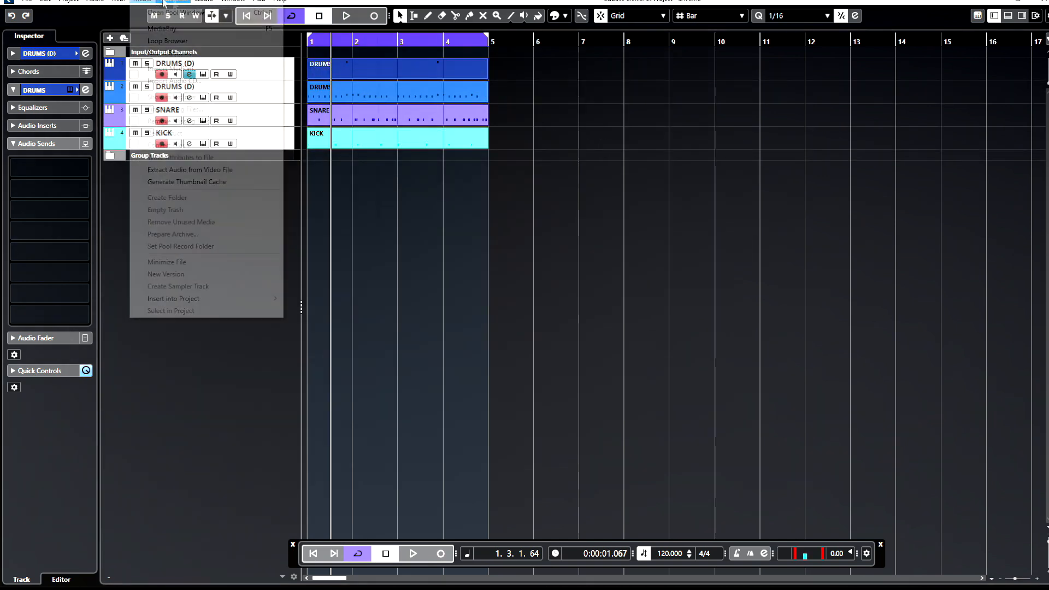
left_click(215, 28)
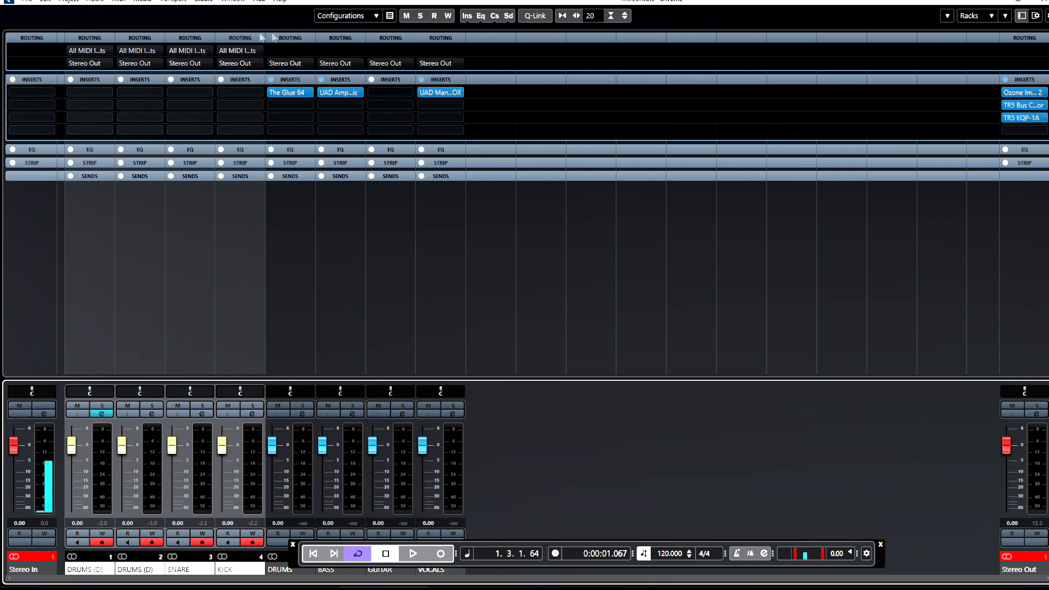
left_click(88, 51)
left_click(183, 281)
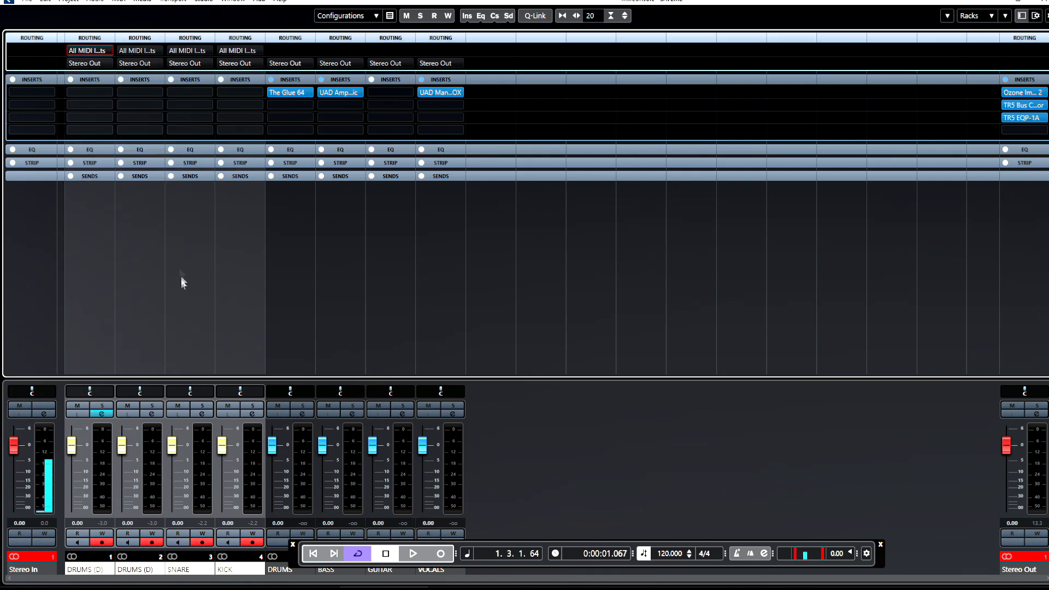
left_click(89, 63)
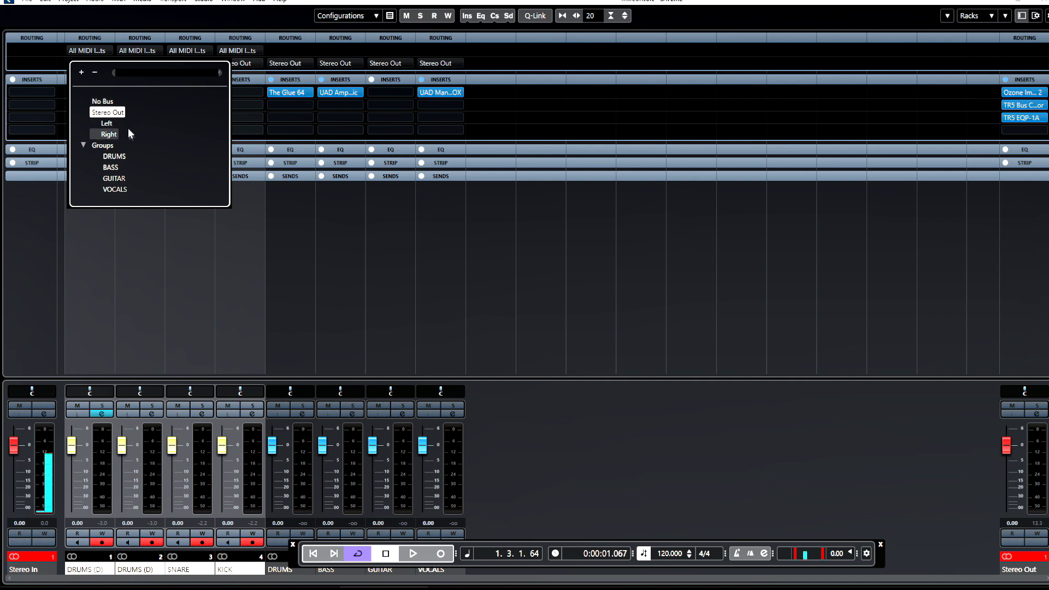
left_click(125, 156)
- Route the outputs of the second DRUMS (D), SNARE and KICK channels to the DRUMS group and close the mixer
left_click(122, 64)
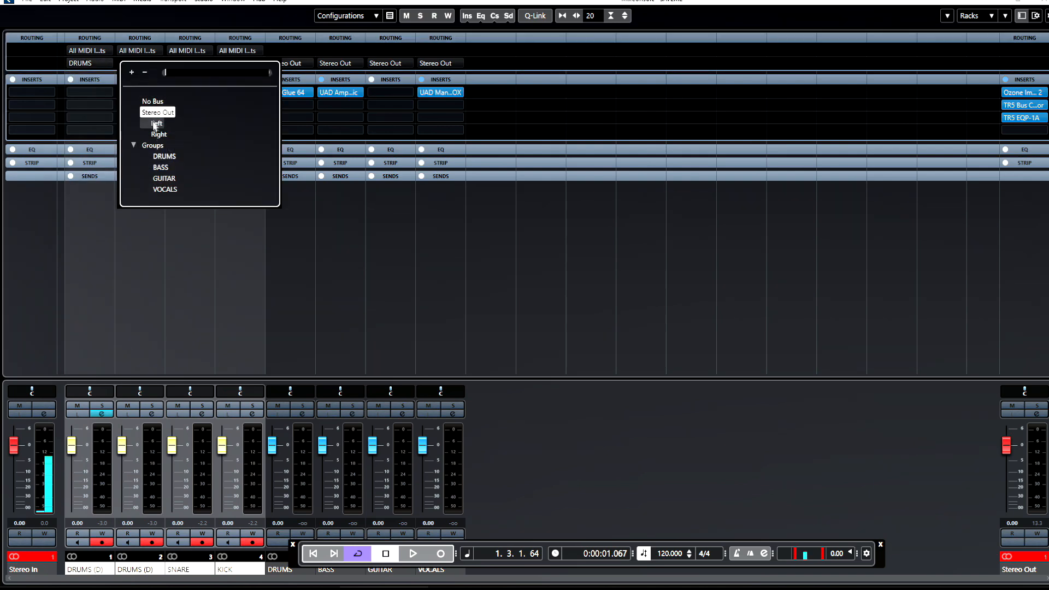
left_click(164, 157)
left_click(186, 63)
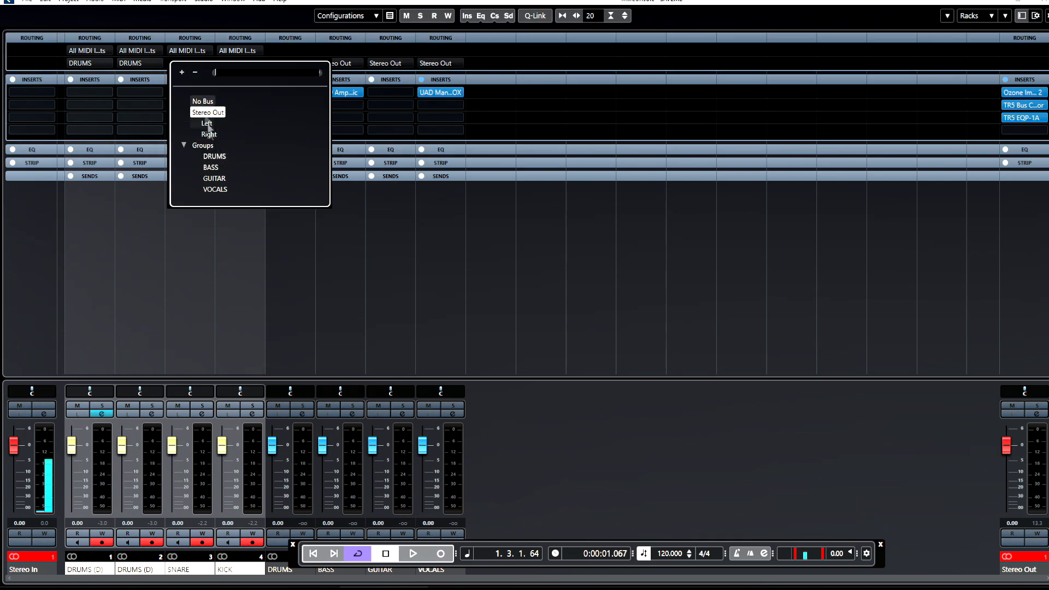
left_click(210, 156)
left_click(236, 64)
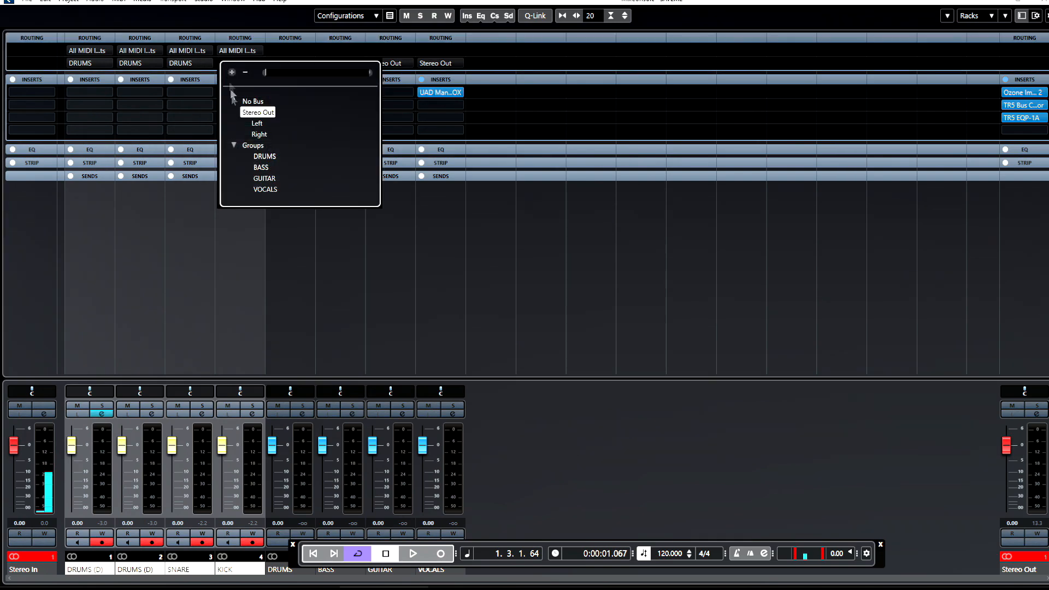
left_click(264, 156)
left_click(1044, 3)
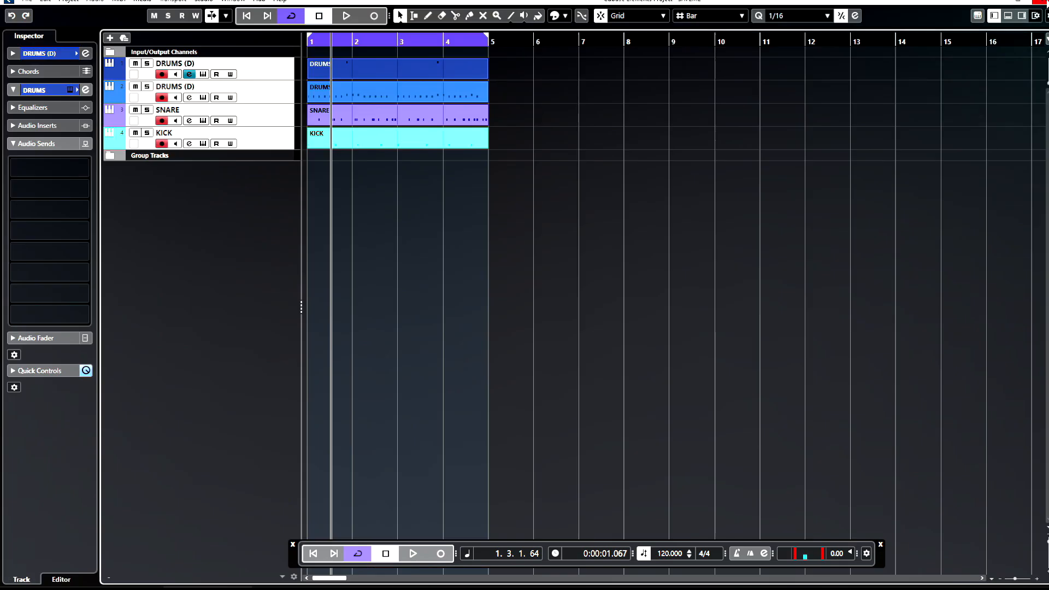
- Play the groove, expand the Group Tracks folder and check the routing by toggling mute and solo on the DRUMS group
key("space")
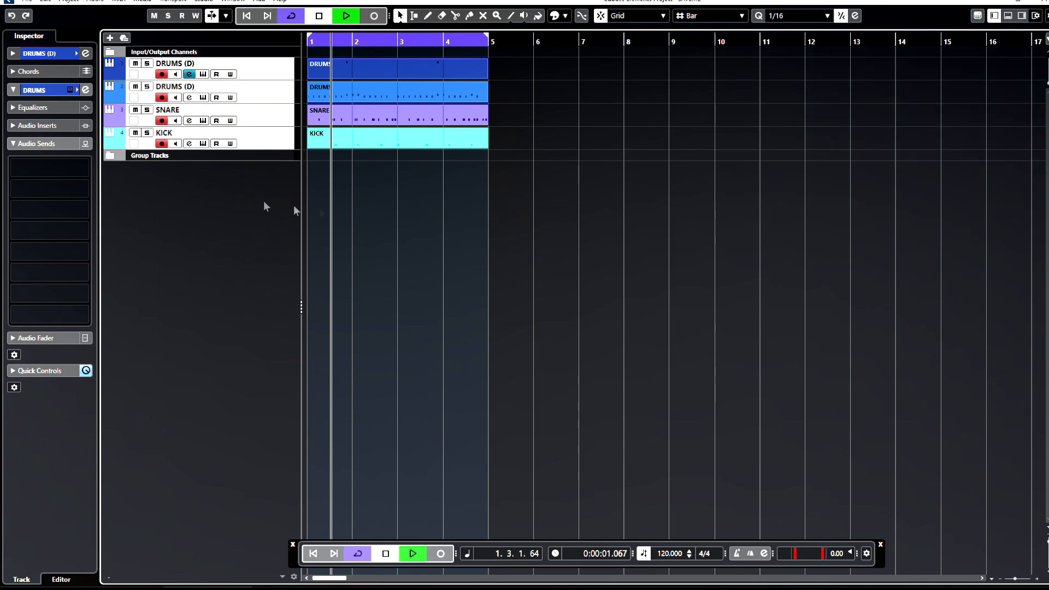
left_click(110, 155)
left_click(140, 166)
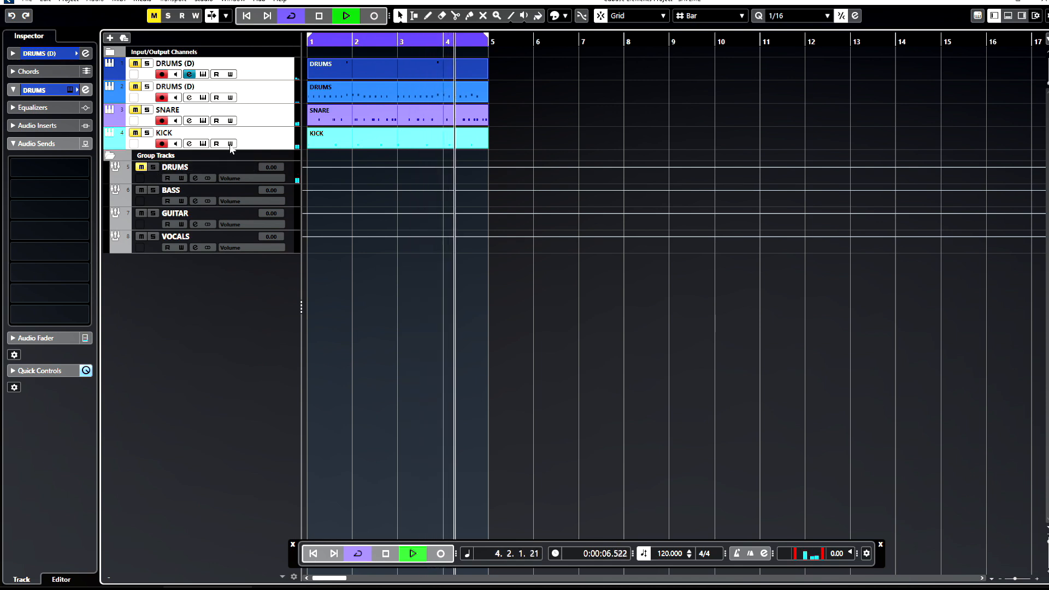
left_click(154, 166)
left_click(143, 167)
left_click(150, 166)
left_click(142, 167)
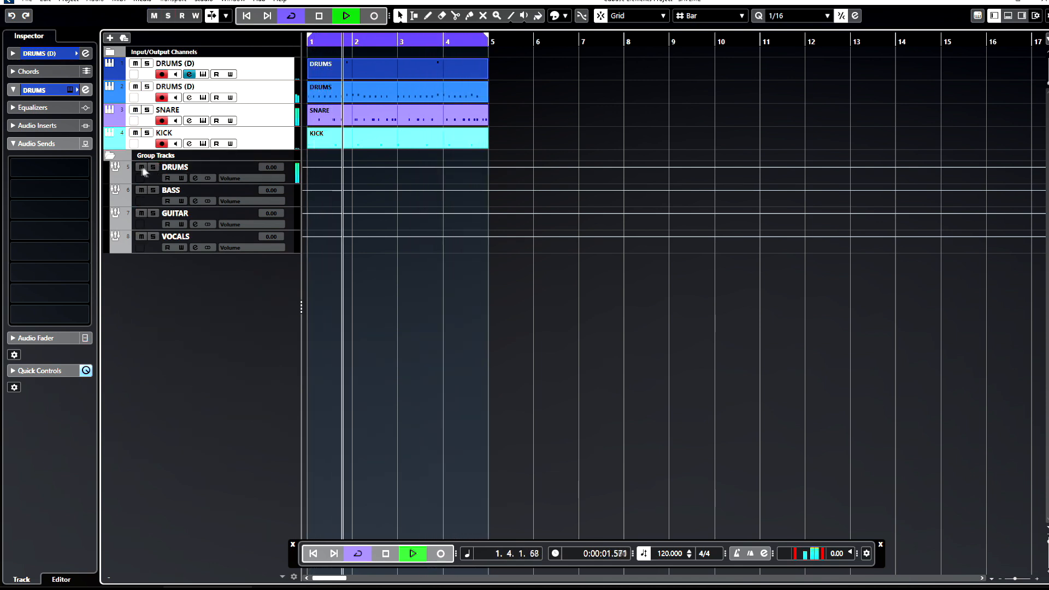
left_click(152, 166)
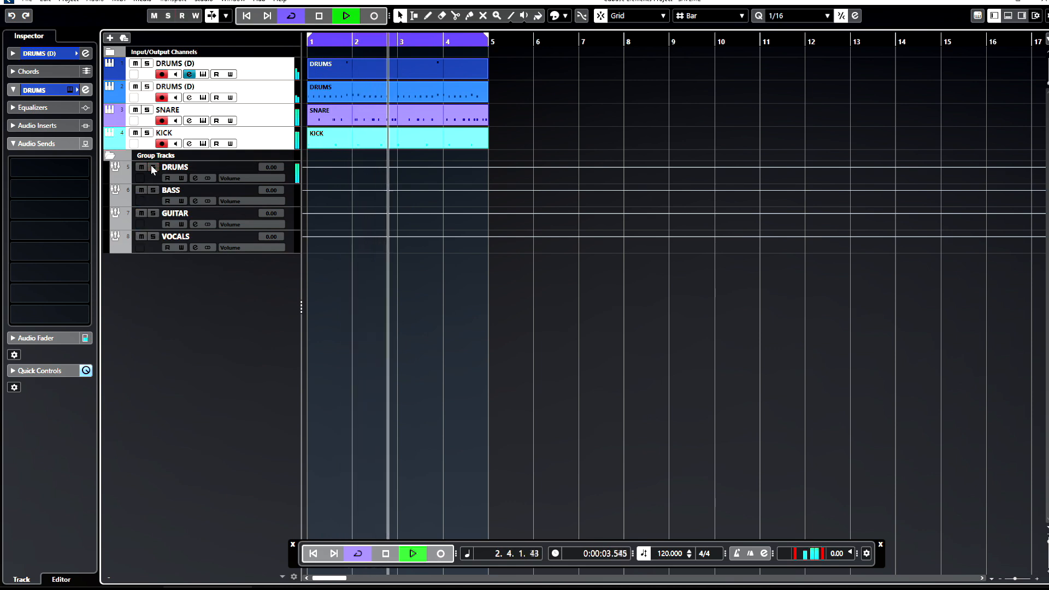
left_click(153, 167)
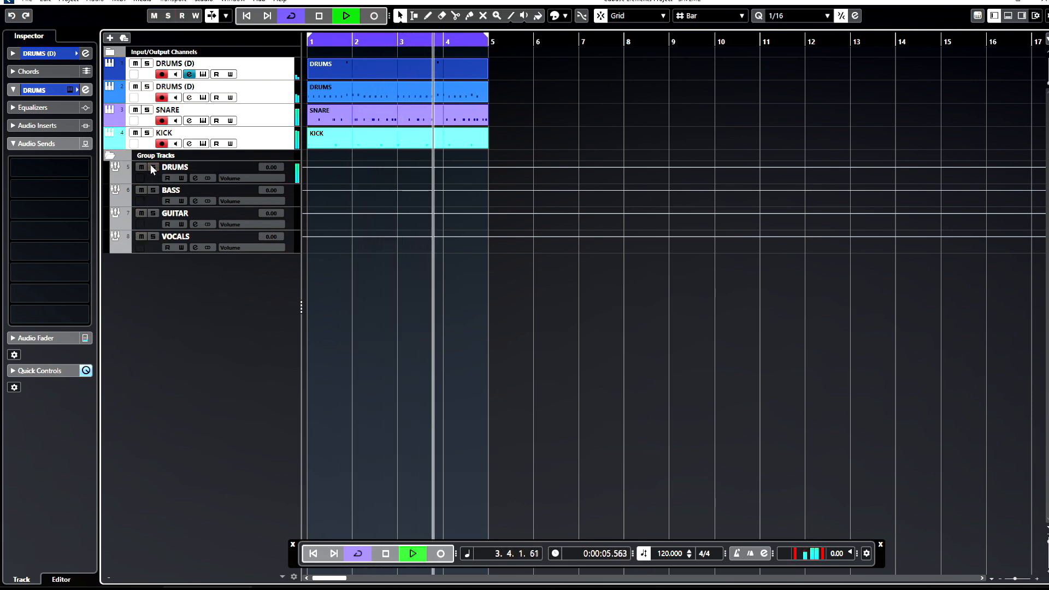
left_click(389, 553)
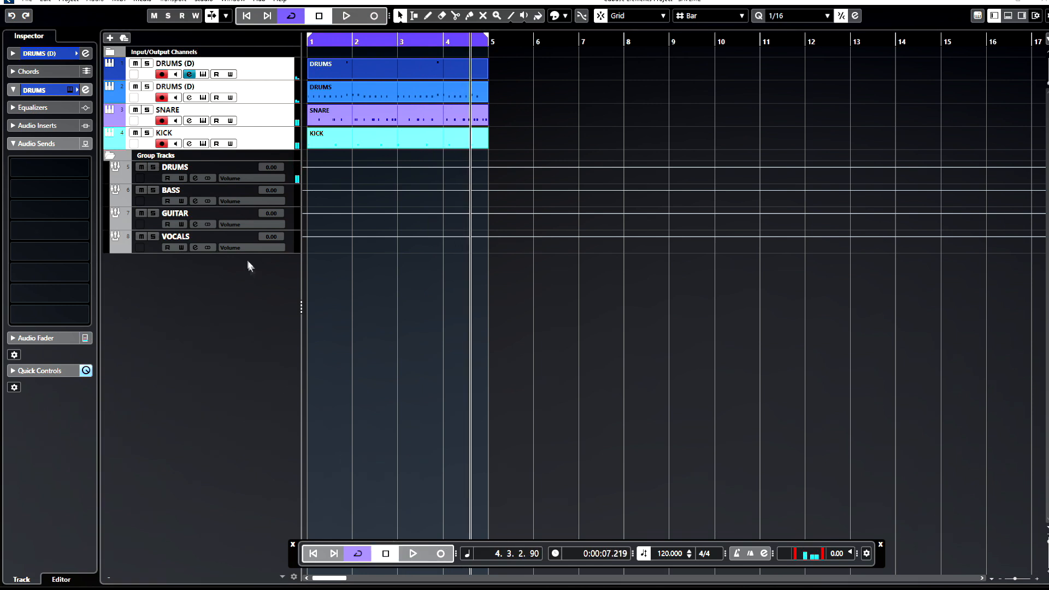
- Play the groove through the DRUMS group and compare it with The Glue 64 insert bypassed and active
left_click(212, 171)
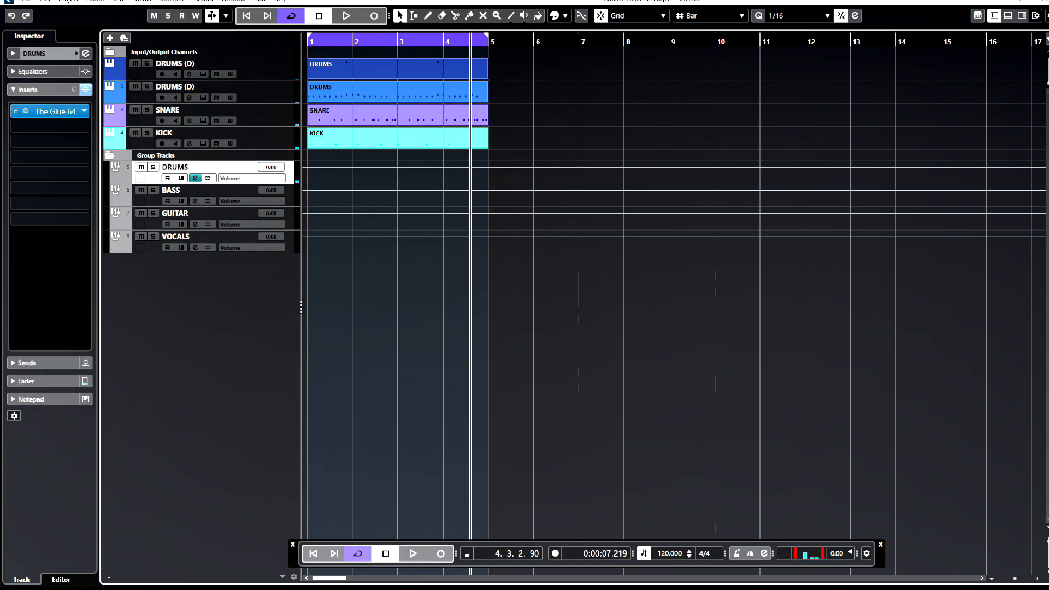
left_click(413, 553)
left_click(16, 111)
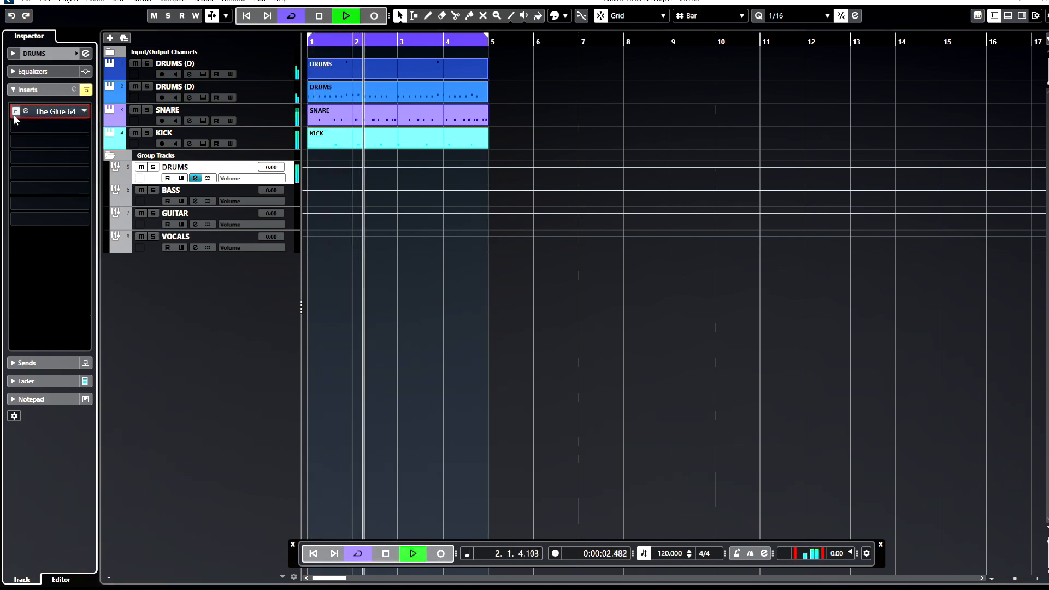
left_click(14, 115)
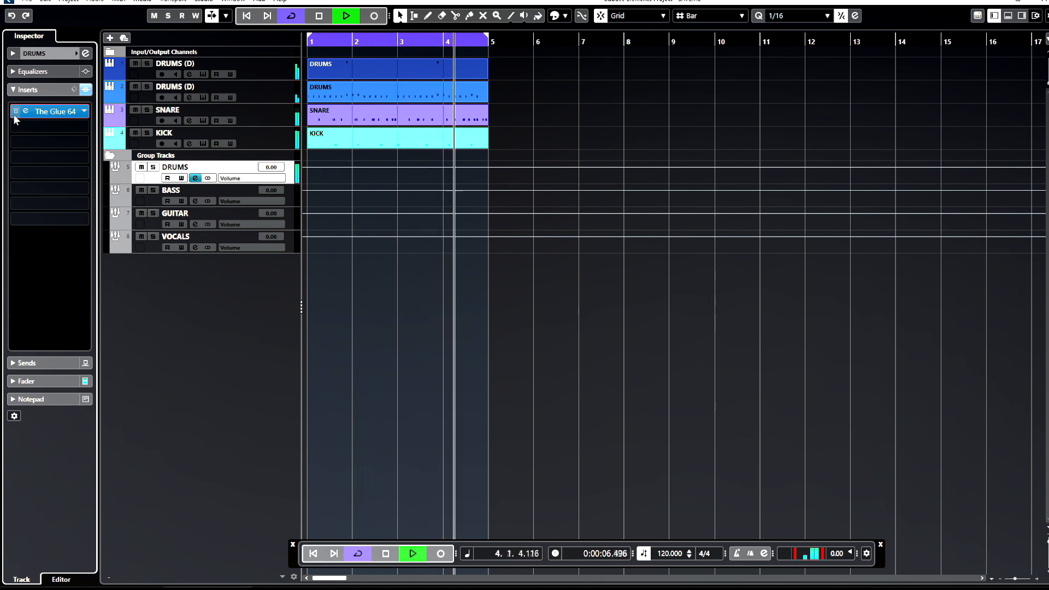
left_click(15, 116)
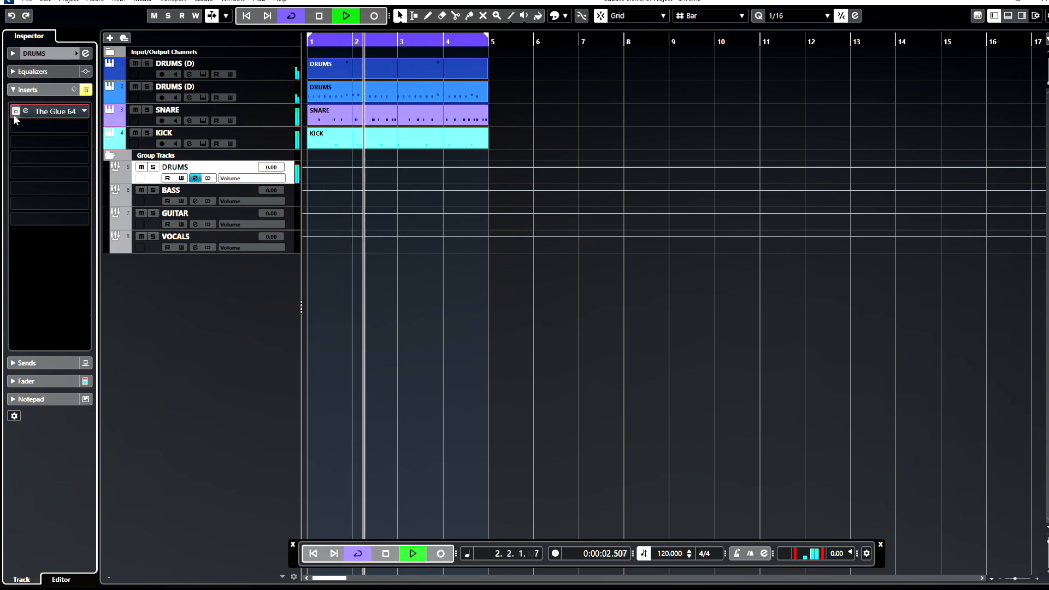
left_click(15, 116)
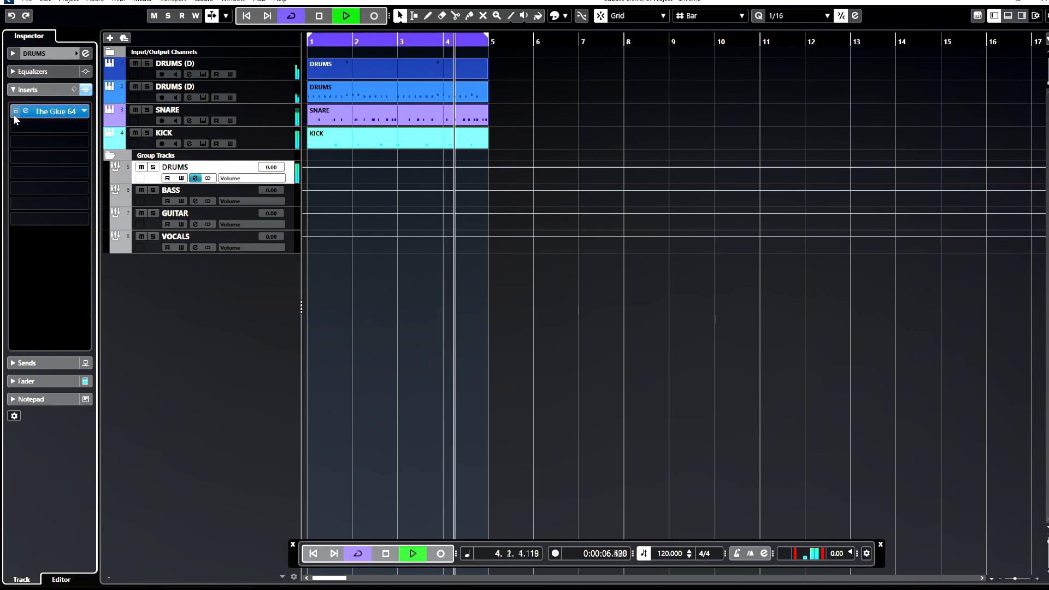
key("space")
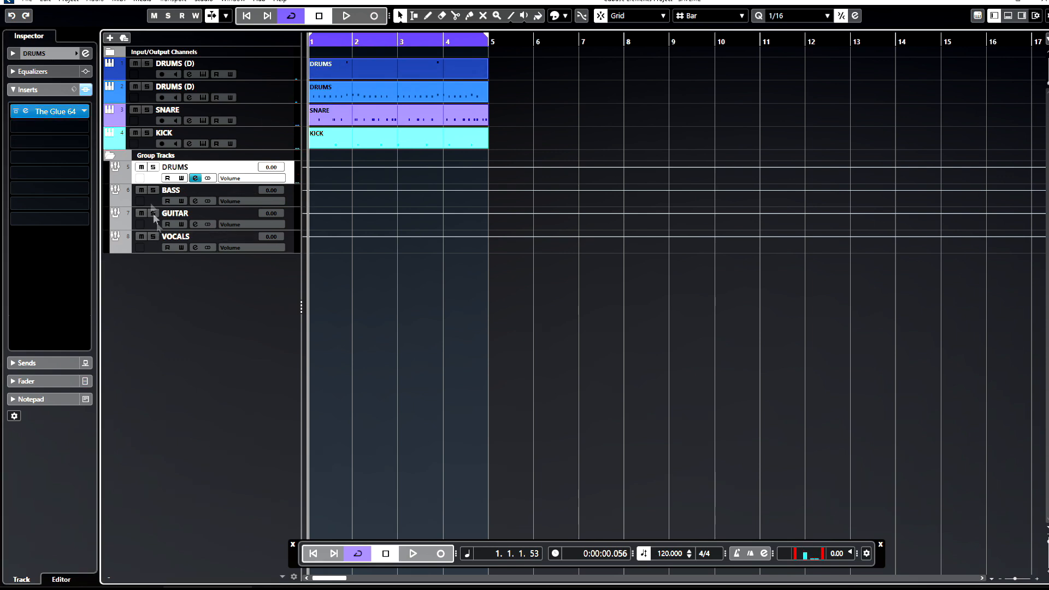
- Collapse the Group Tracks folder and add one stereo ValhallaVintageVerb effect track routed to Stereo Out, closing its plug-in window
left_click(111, 157)
right_click(219, 224)
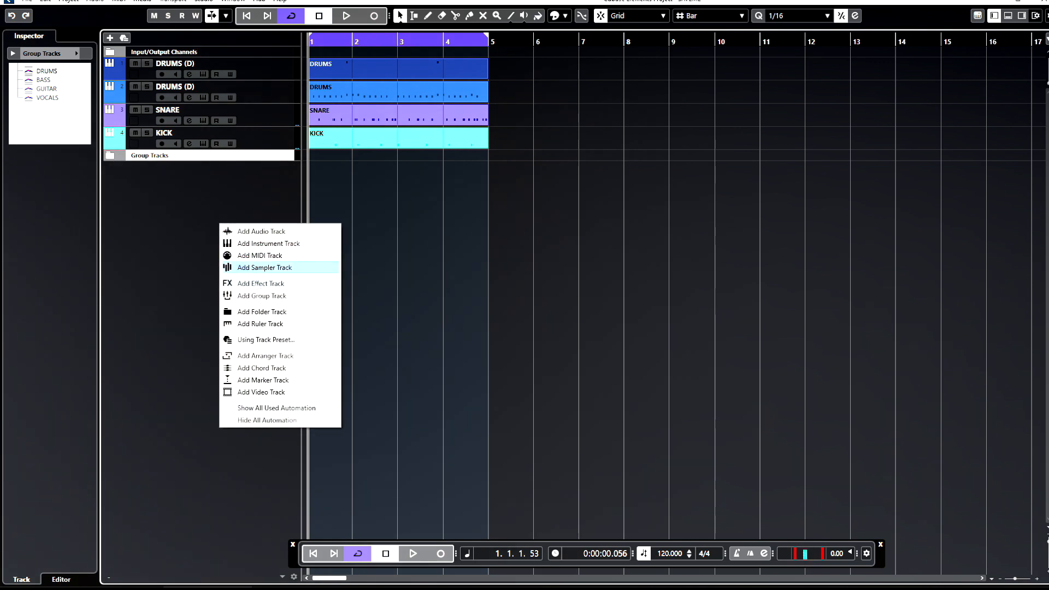
left_click(267, 283)
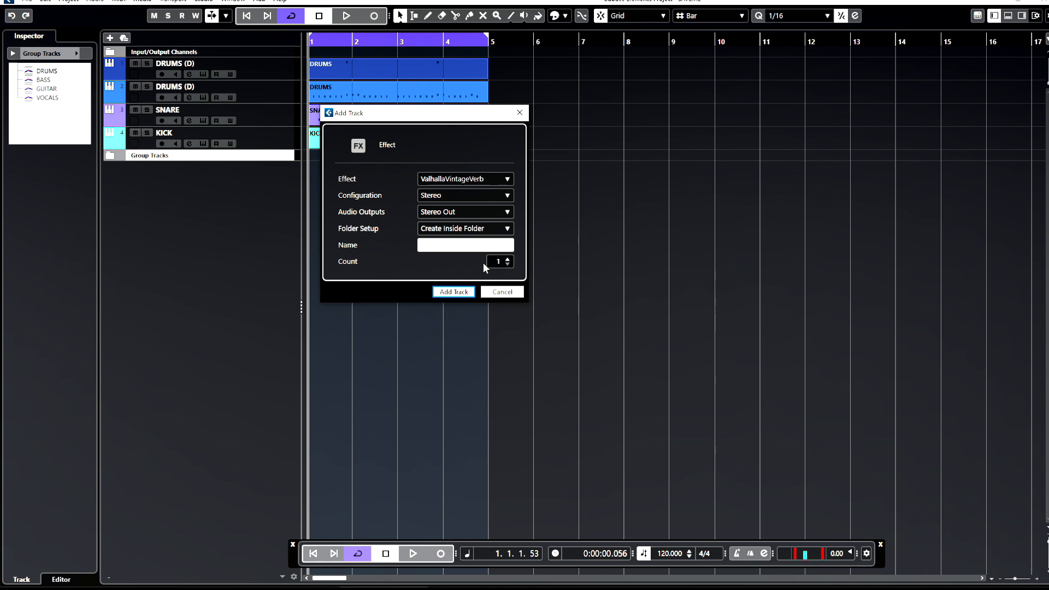
left_click(457, 295)
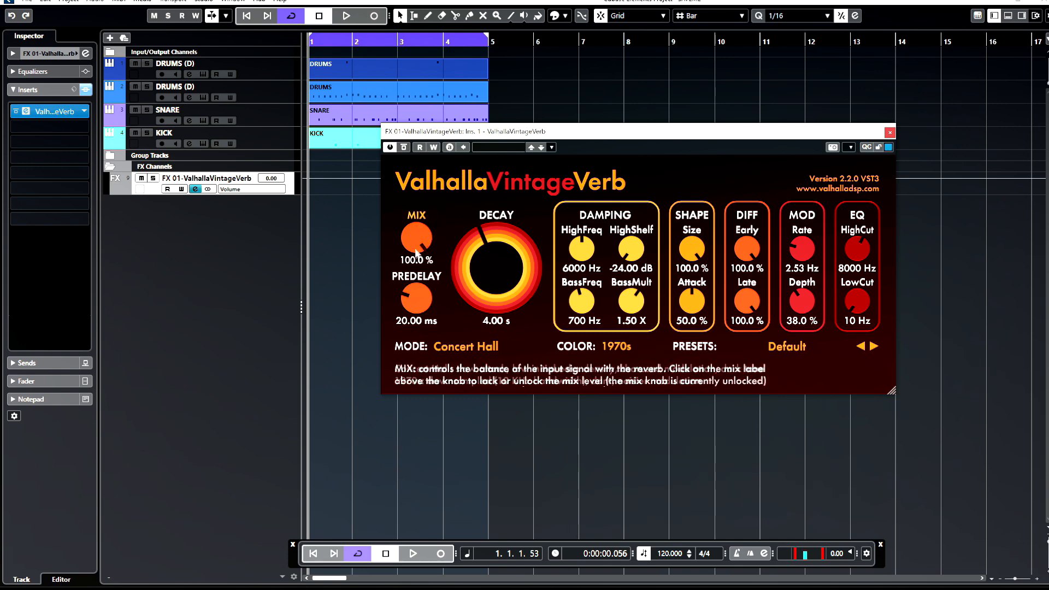
left_click(889, 133)
- Add one stereo ValhallaDelay effect track routed to Stereo Out, created inside the folder, and close its plug-in window
right_click(218, 211)
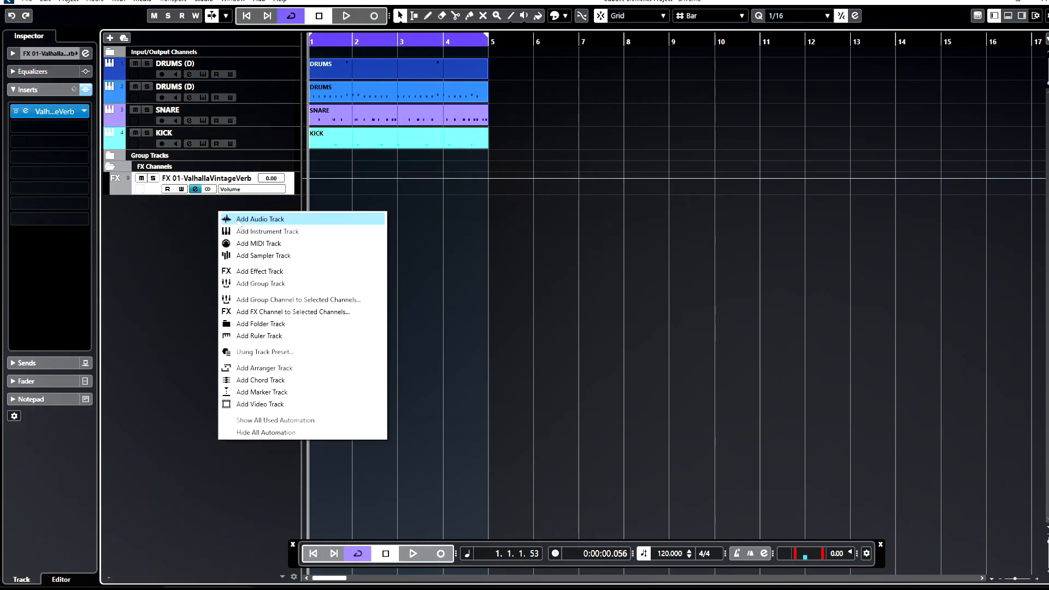
left_click(253, 273)
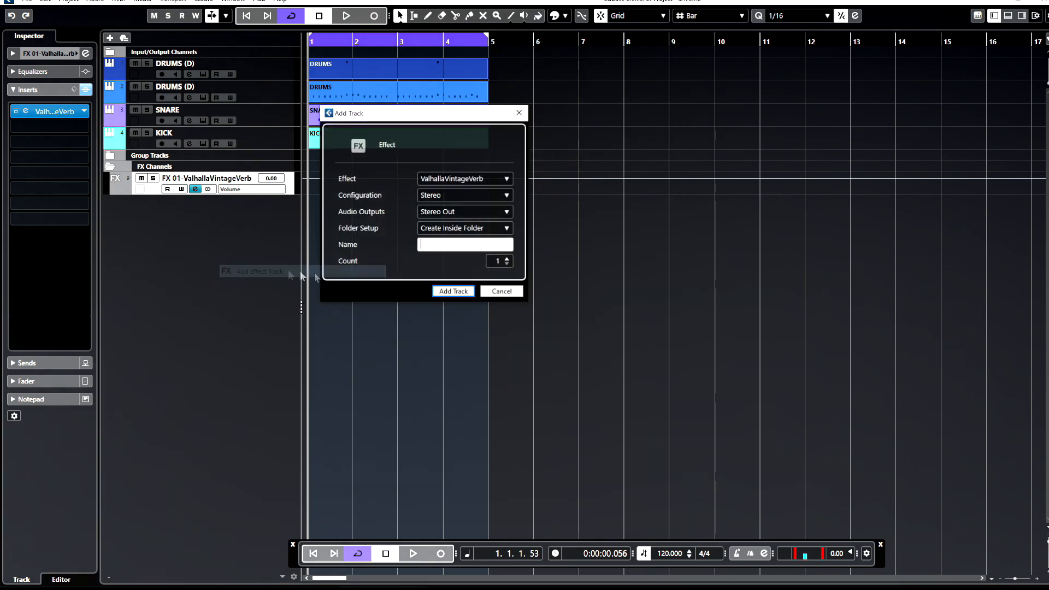
left_click(444, 181)
left_click(361, 346)
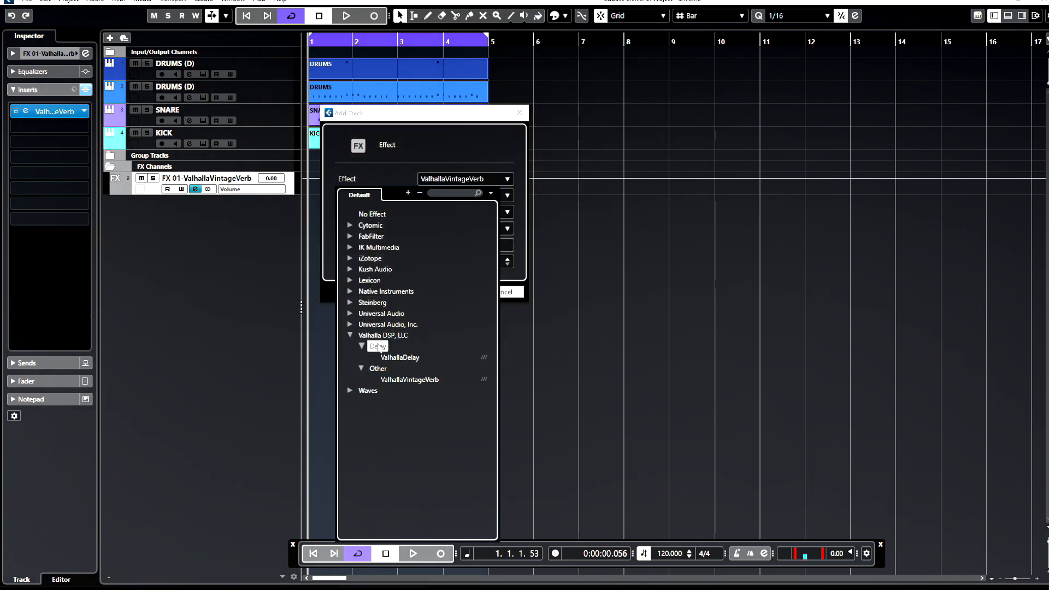
left_click(405, 357)
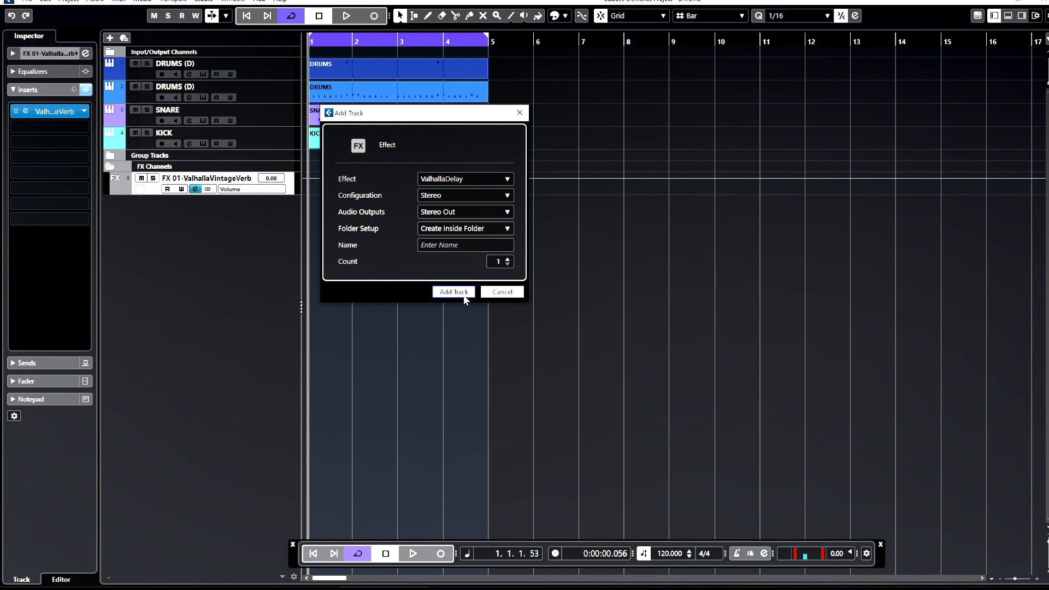
left_click(453, 293)
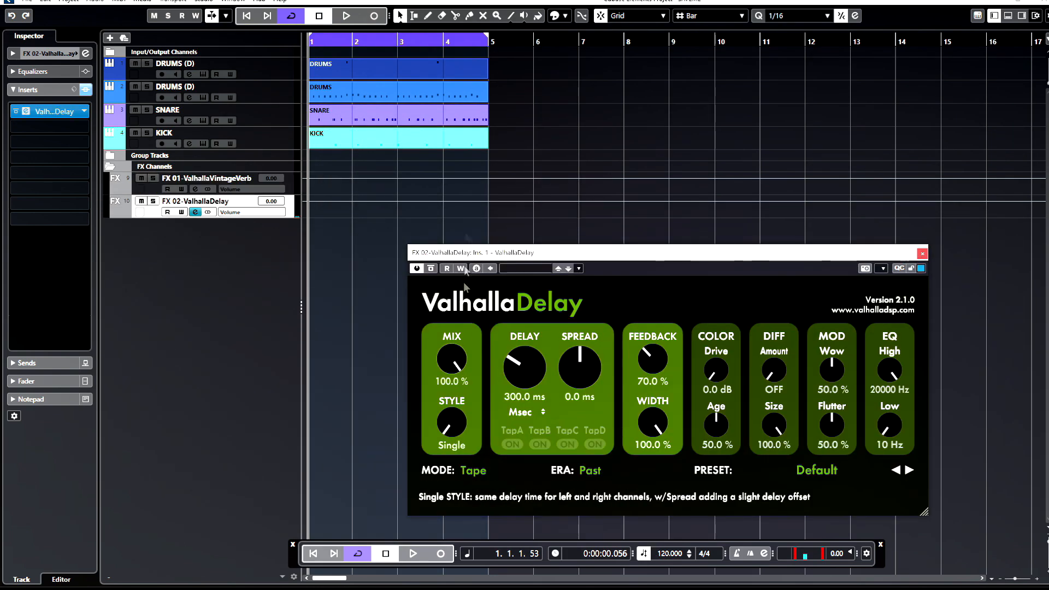
left_click(922, 254)
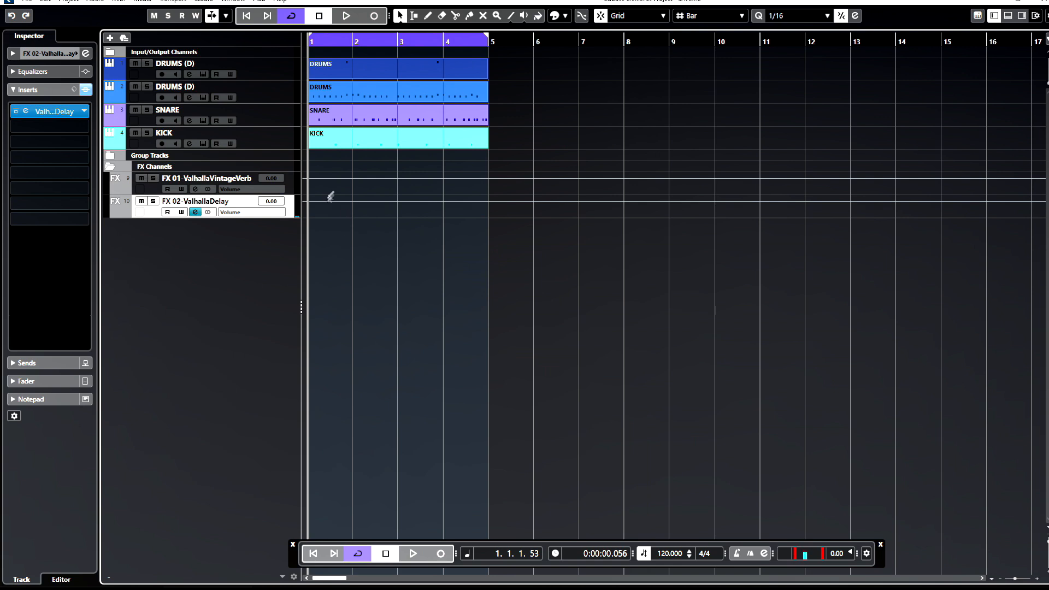
- Add an audio send from the SNARE track to FX 01-ValhallaVintageVerb and activate it
left_click(260, 112)
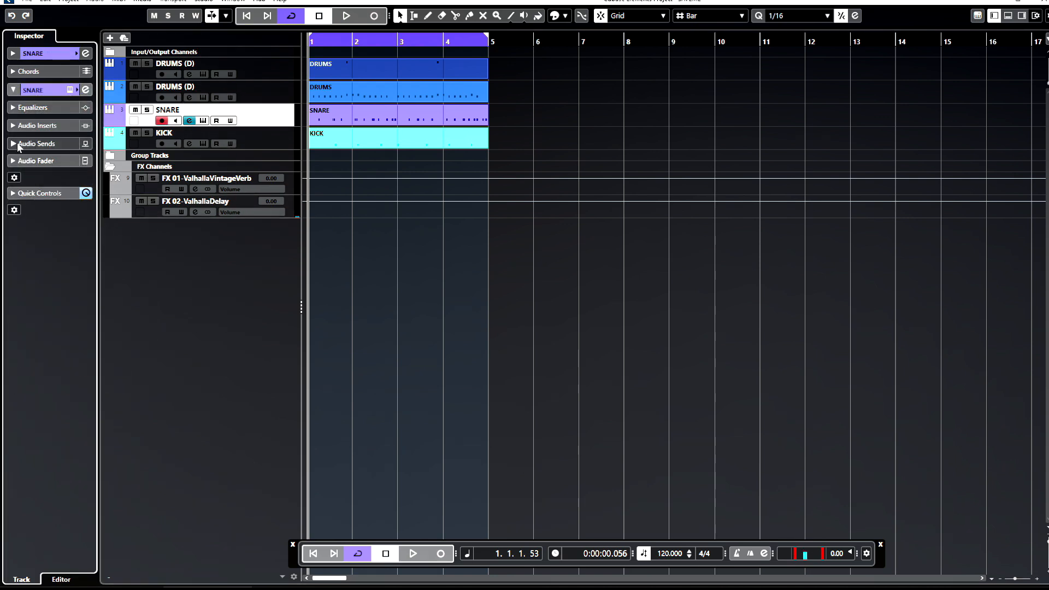
left_click(14, 144)
left_click(83, 168)
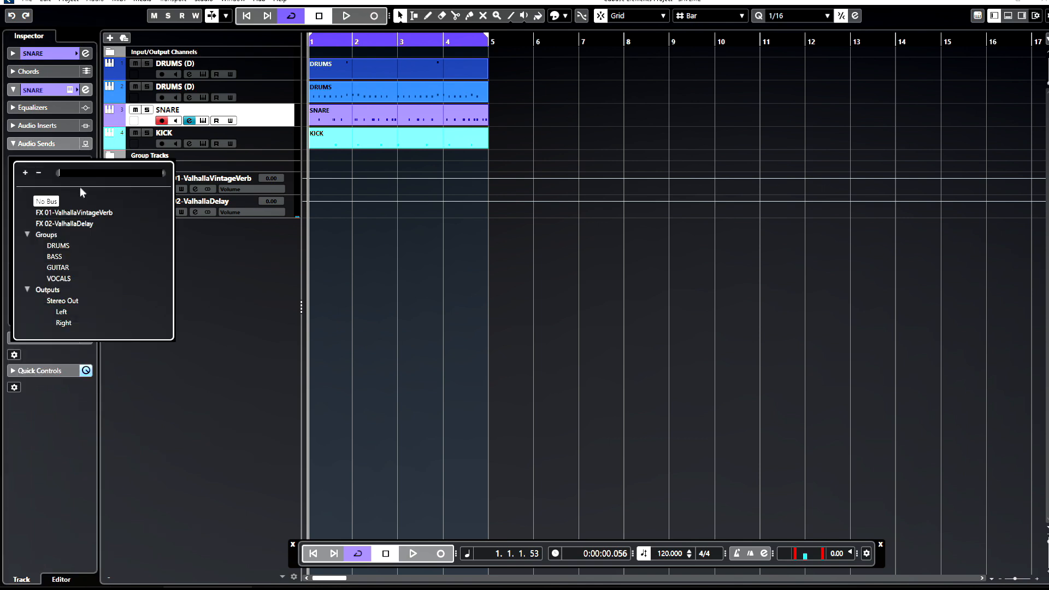
left_click(68, 210)
left_click(14, 163)
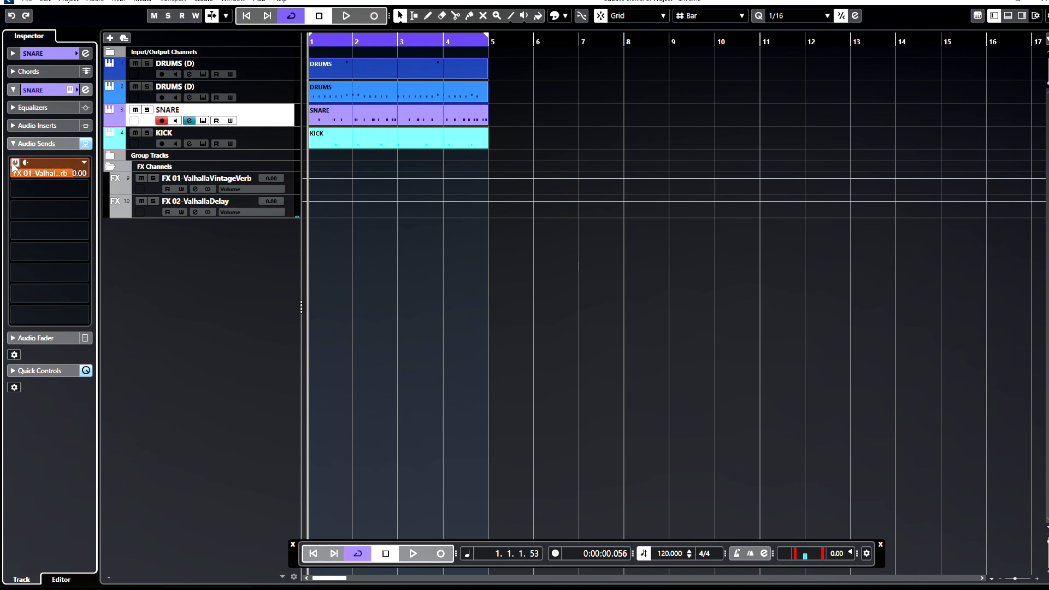
- Audition the soloed SNARE with its reverb send lowered to -13.6 dB, comparing the send off and on before removing the solo
key("s")
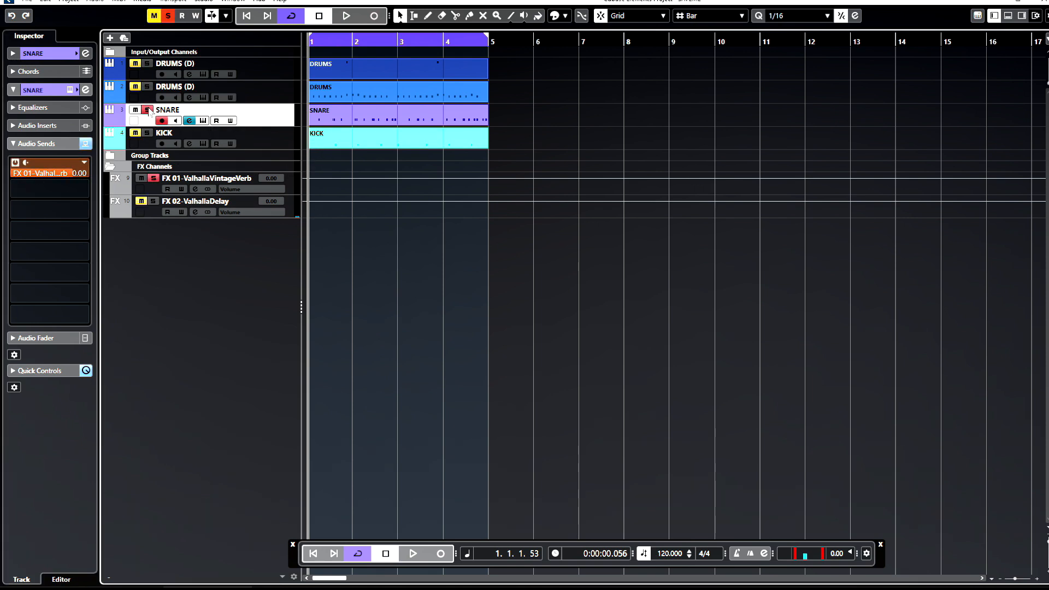
key("space")
scroll(63, 173, "down", 2)
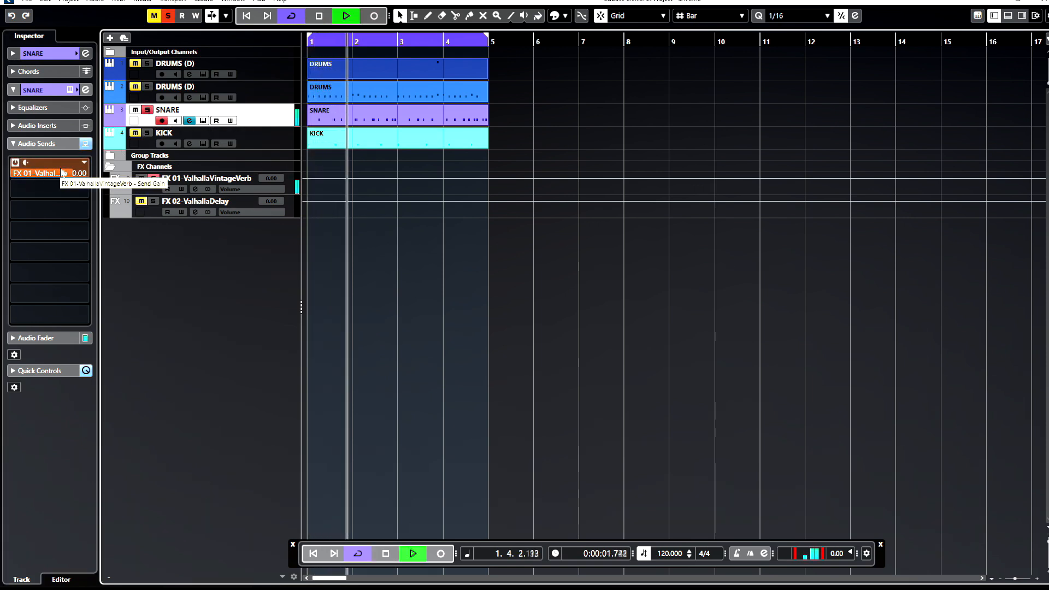
scroll(62, 173, "down", 5)
scroll(61, 173, "down", 1)
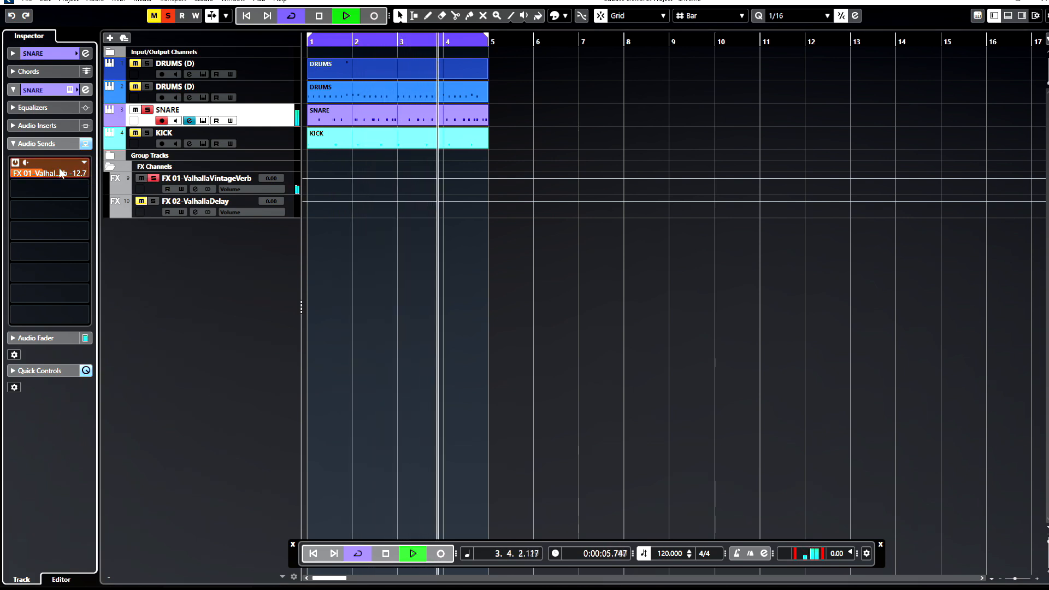
left_click(16, 163)
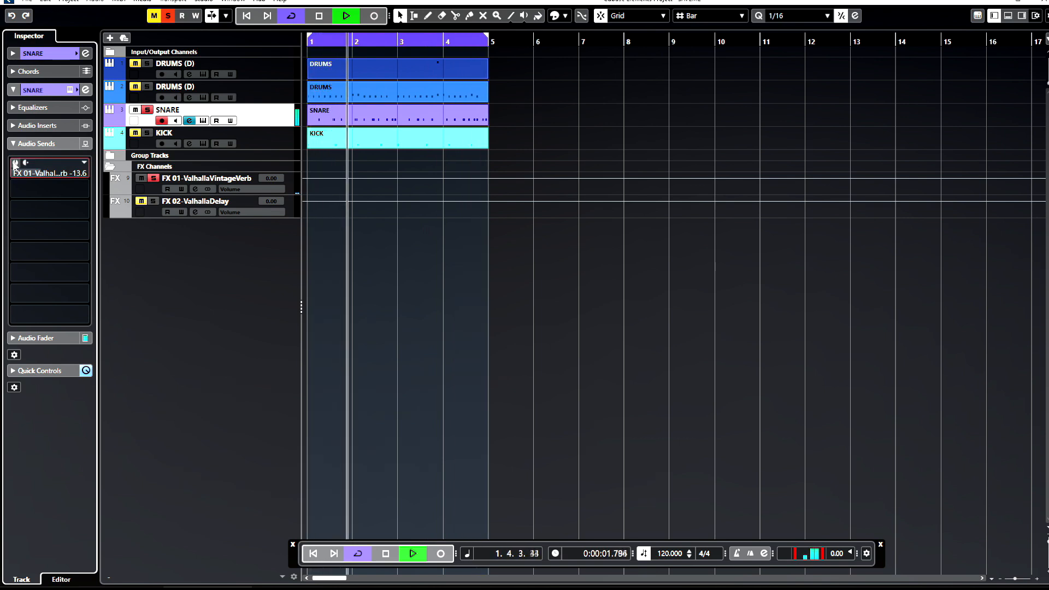
left_click(15, 163)
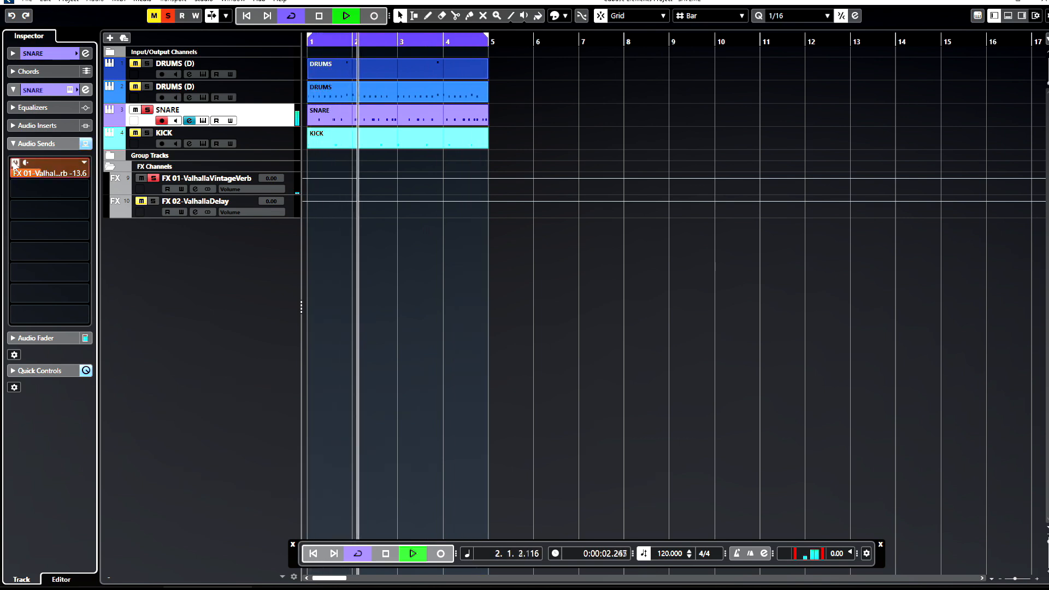
left_click(147, 110)
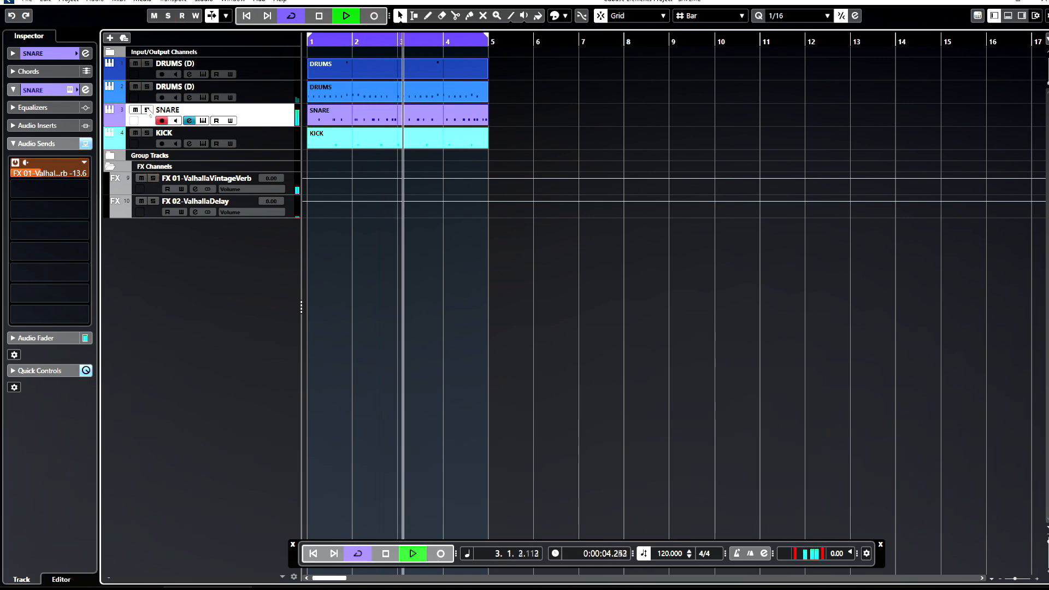
- Compare the SNARE reverb send off and on in the full groove and set its level to -19.1 dB
left_click(16, 162)
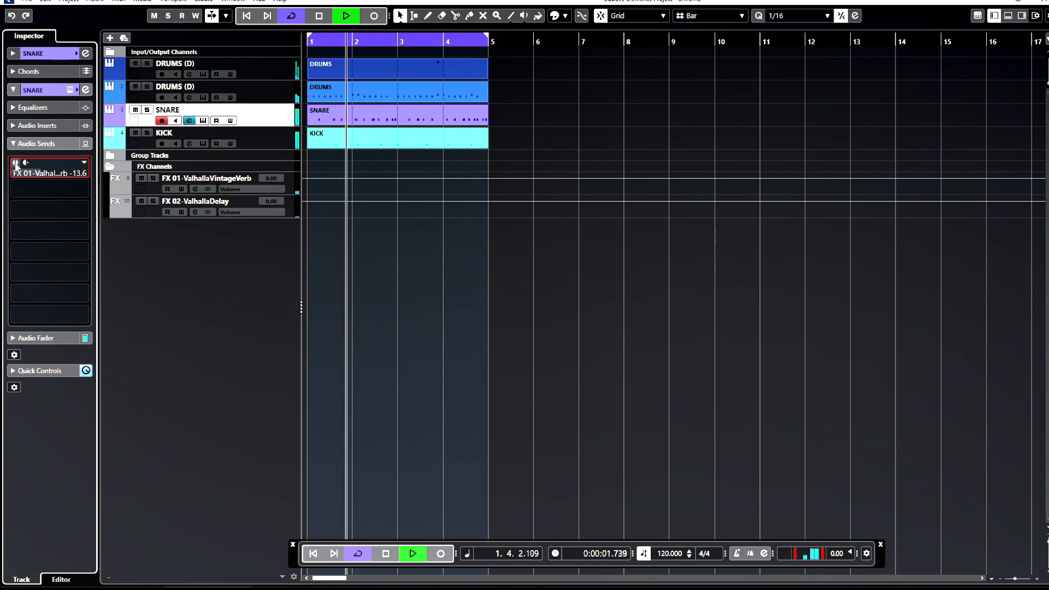
left_click(15, 163)
left_click_drag(41, 173, 63, 165)
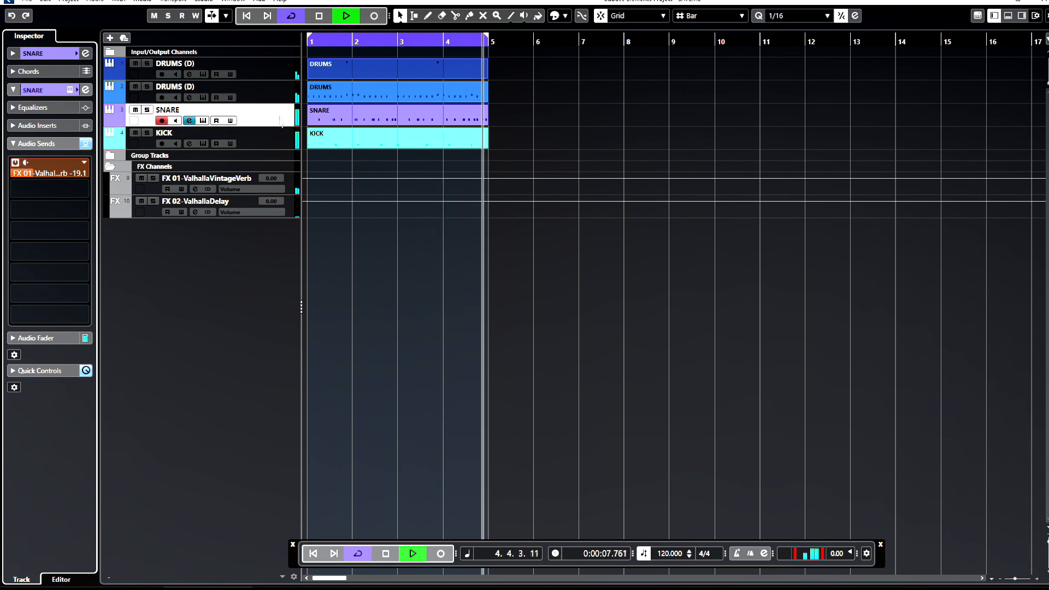
- Rename the second DRUMS (D) track as HH and the first one as TOMS
left_click(249, 65)
double_click(190, 88)
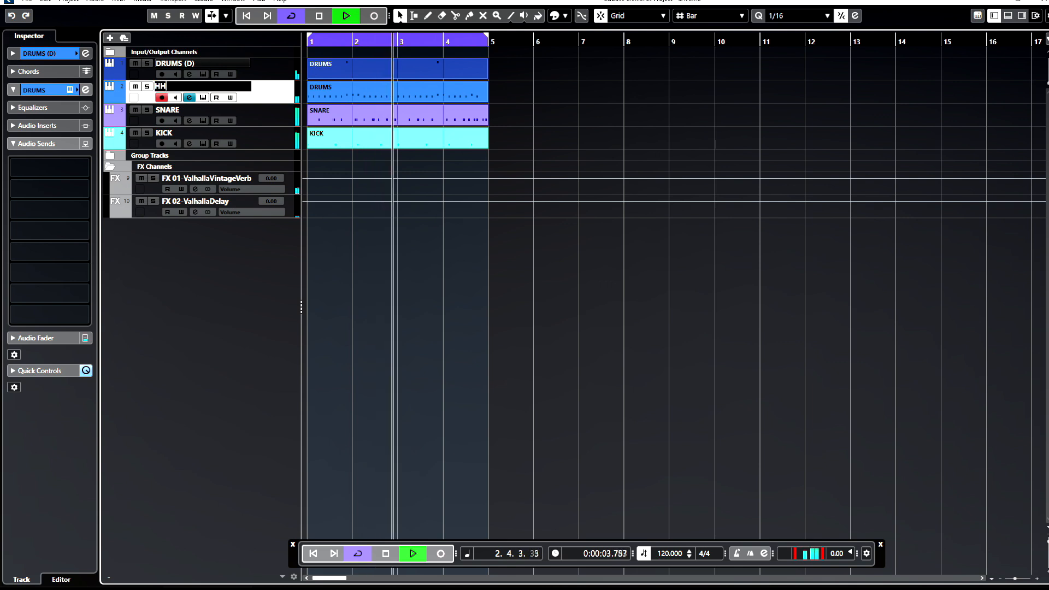
type("HH")
key("shift+Tab")
type("TOMS")
key("Return")
- Add an active send from TOMS to FX 01-ValhallaVintageVerb and lower its level to -19.7 dB
left_click(63, 168)
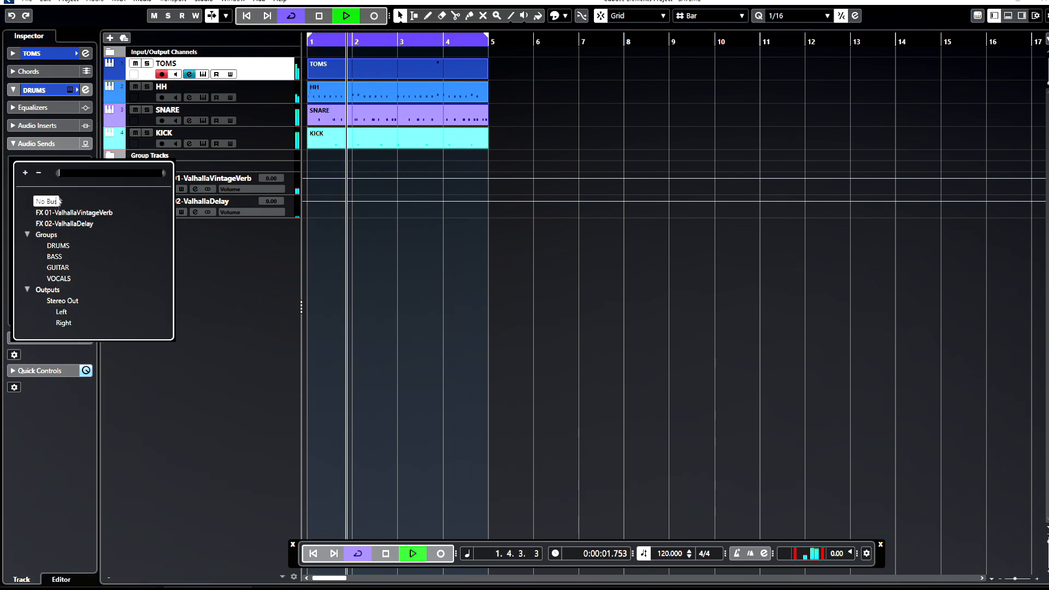
left_click(60, 211)
left_click(16, 162)
left_click_drag(61, 174, 50, 173)
scroll(50, 173, "down", 8)
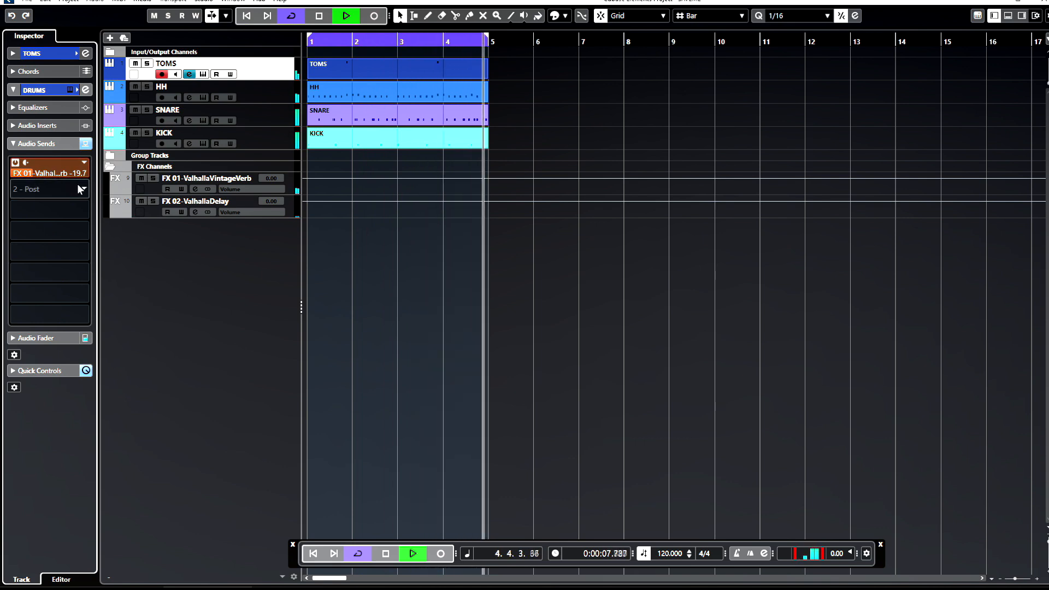
- Try a second active send from TOMS to FX 02-ValhallaDelay with its level raised to 5.79 dB
left_click(49, 188)
left_click(75, 245)
left_click(15, 184)
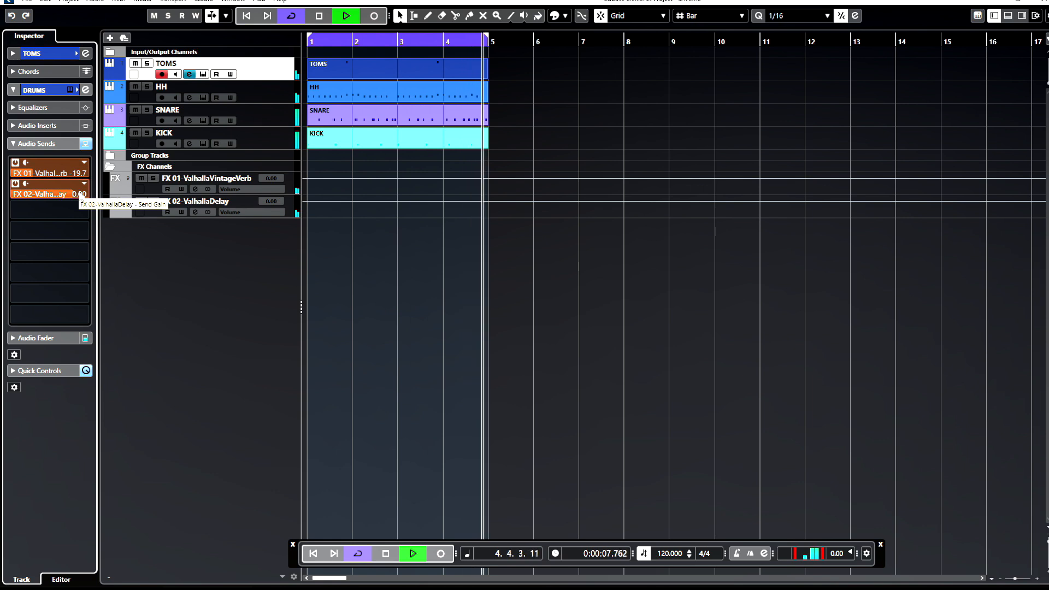
scroll(80, 195, "up", 8)
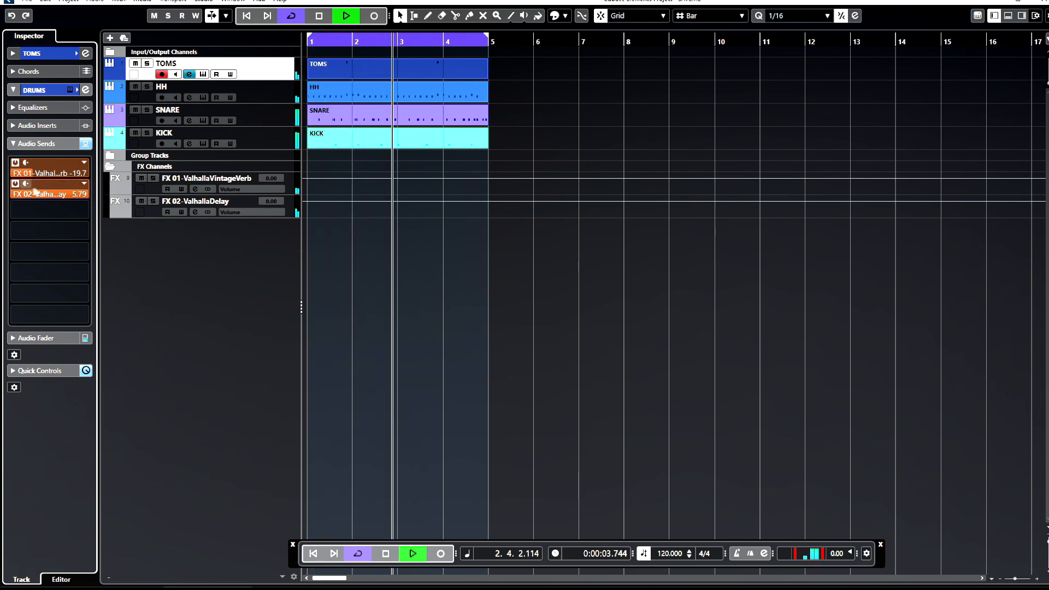
- Lower the TOMS reverb send to -21.1 dB, stop playback and remove the track's ValhallaDelay send
scroll(25, 173, "down", 2)
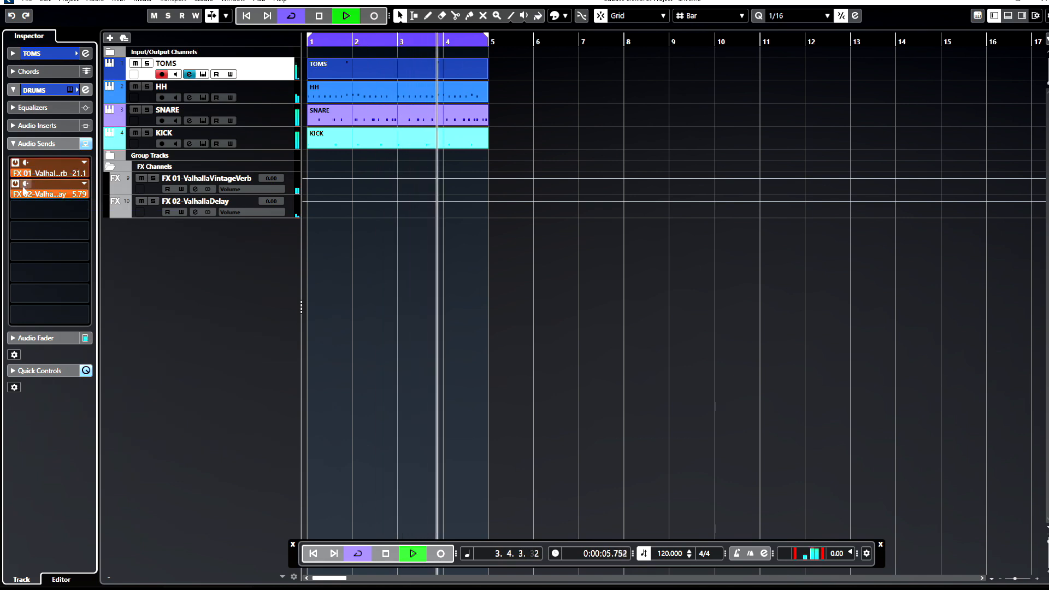
left_click(17, 185)
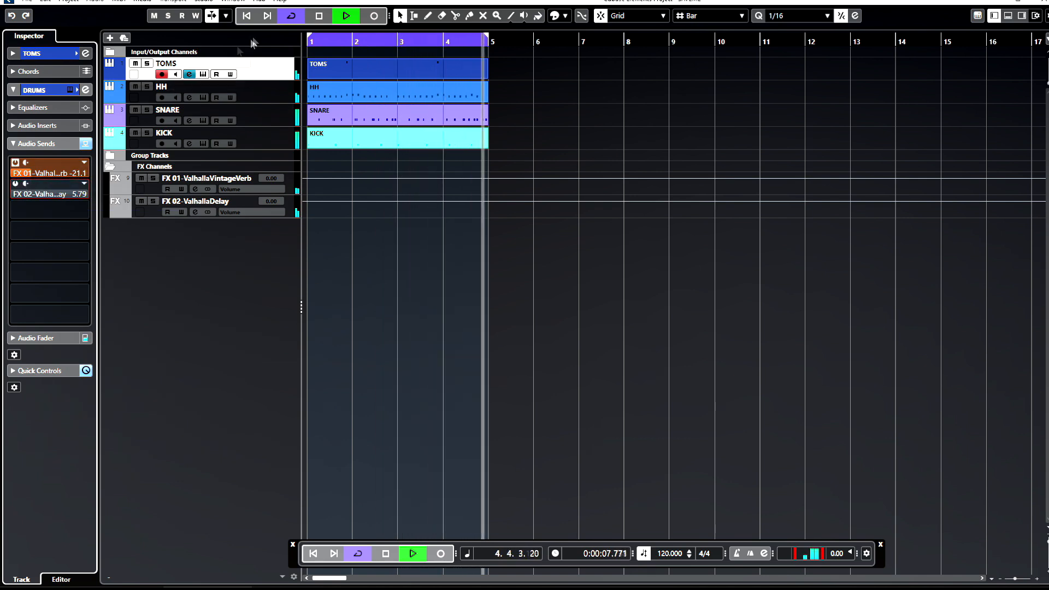
left_click(322, 18)
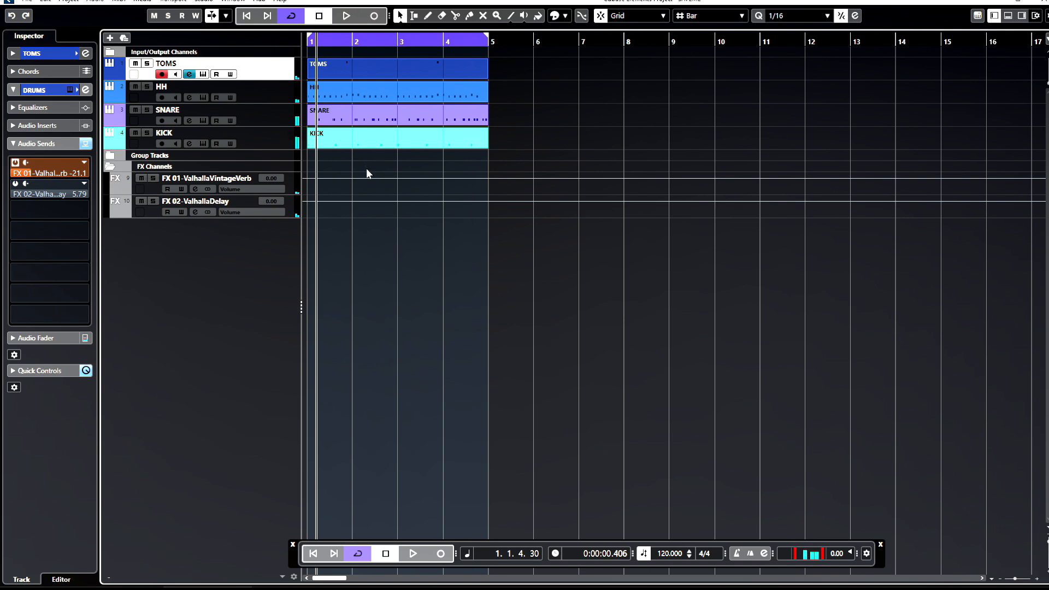
left_click(84, 185)
left_click(59, 222)
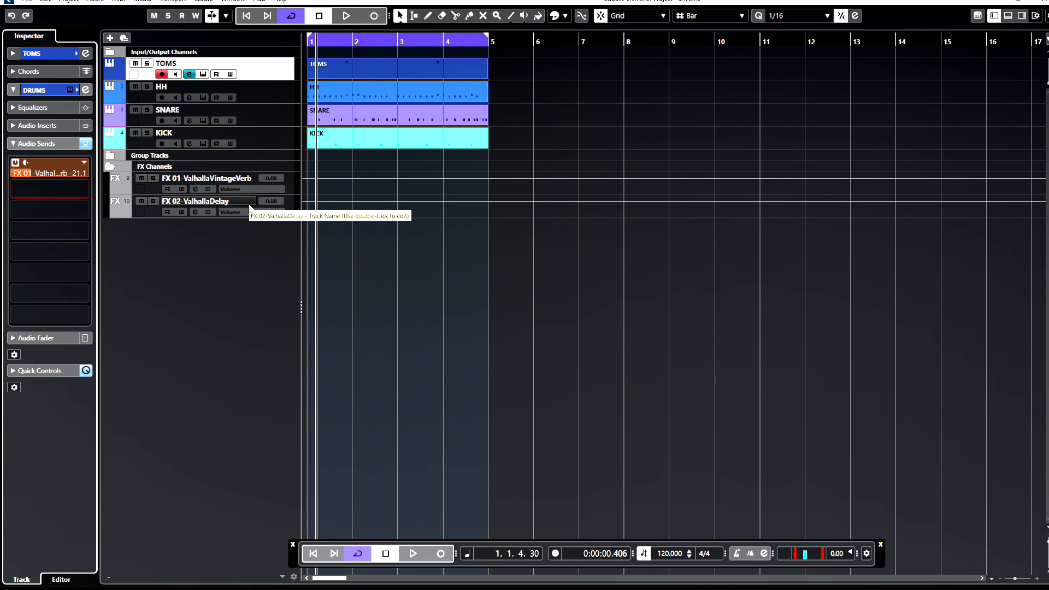
- Play the groove with the current sends, select the KICK track and stop playback
key("space")
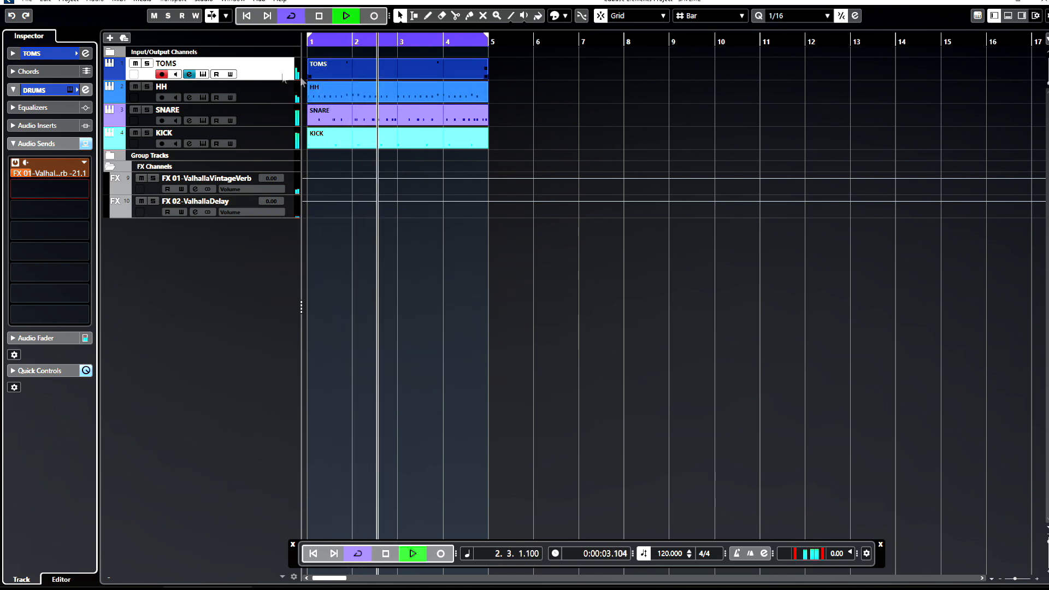
left_click(282, 137)
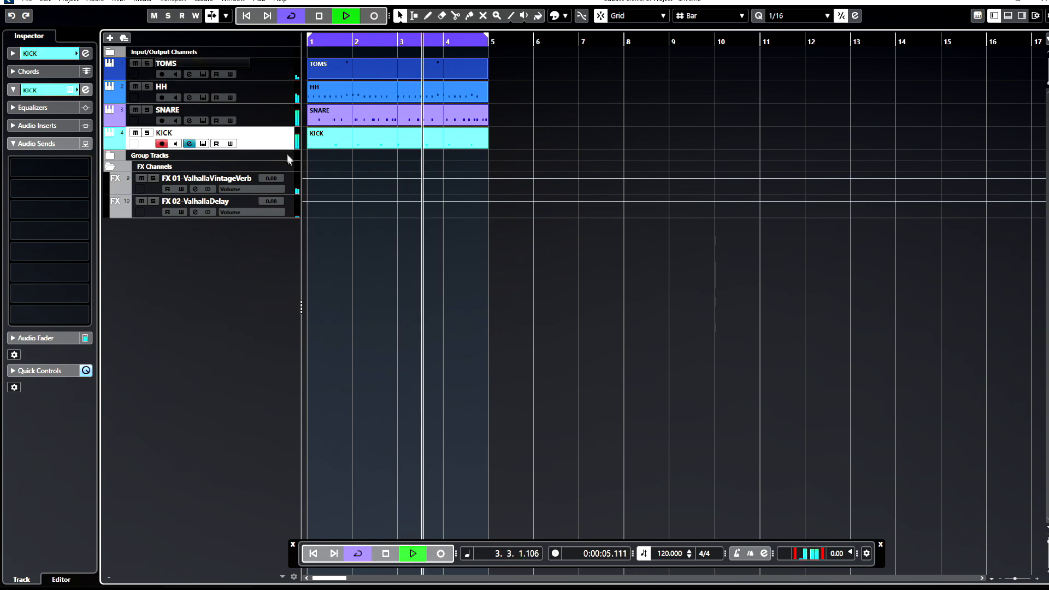
key("space")
- Show the MixConsole, start playback and open the active Ozone Imager 2 insert on the Stereo Out channel
left_click(215, 2)
left_click(224, 28)
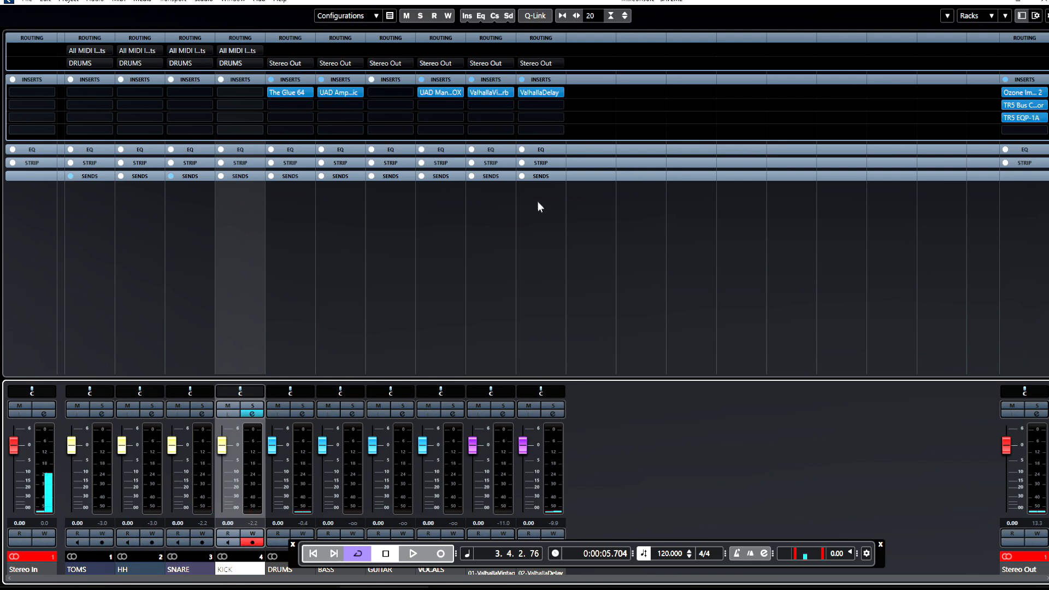
left_click(407, 558)
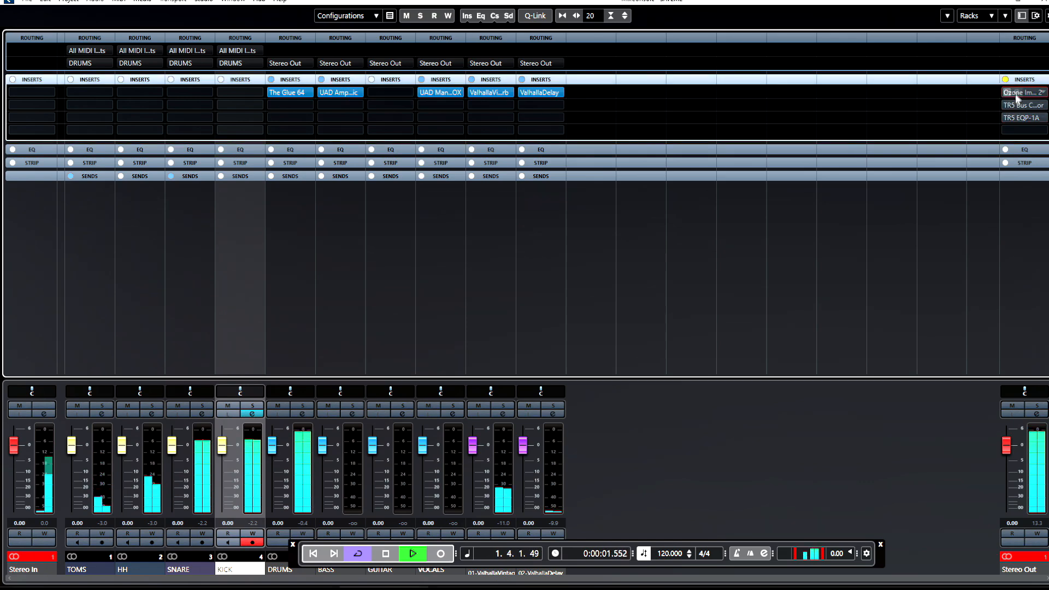
left_click(1017, 93)
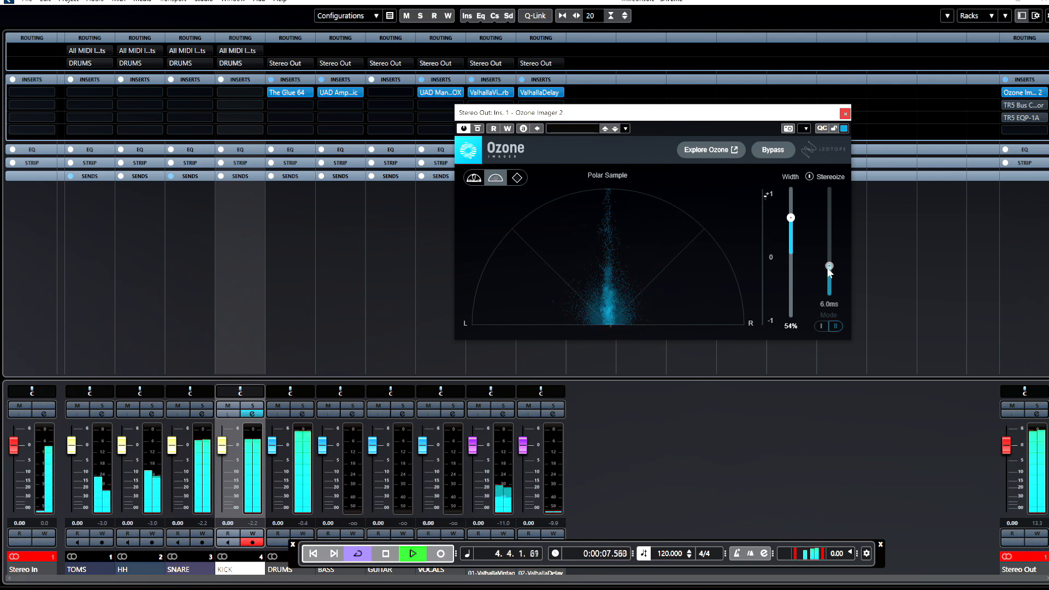
- Audition Ozone Imager's Stereoize at 20.0 ms, switch it off and set Width to 57%
left_click_drag(829, 266, 826, 205)
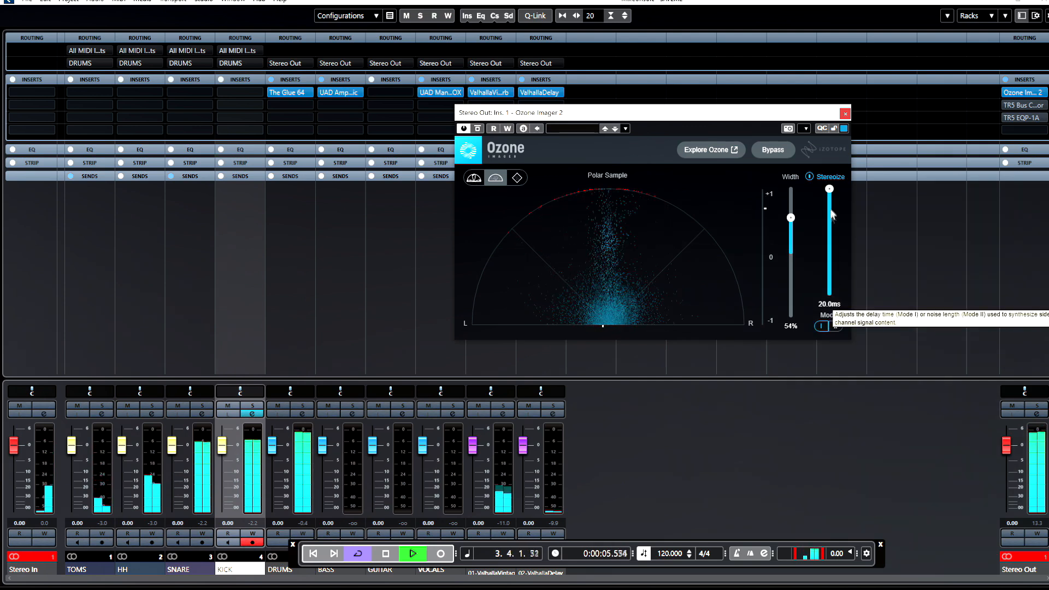
left_click(818, 179)
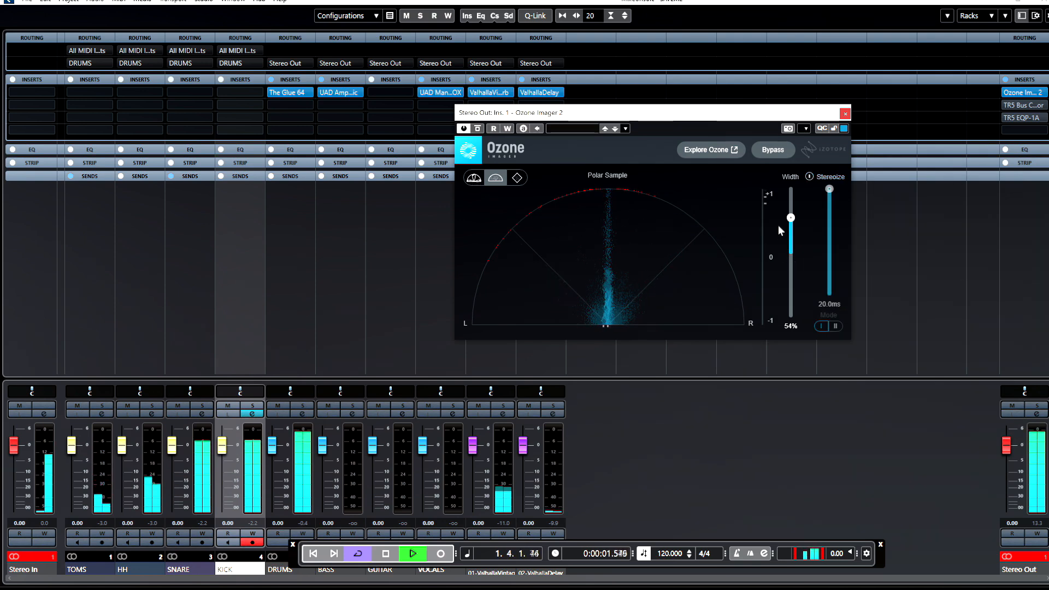
left_click_drag(792, 220, 791, 217)
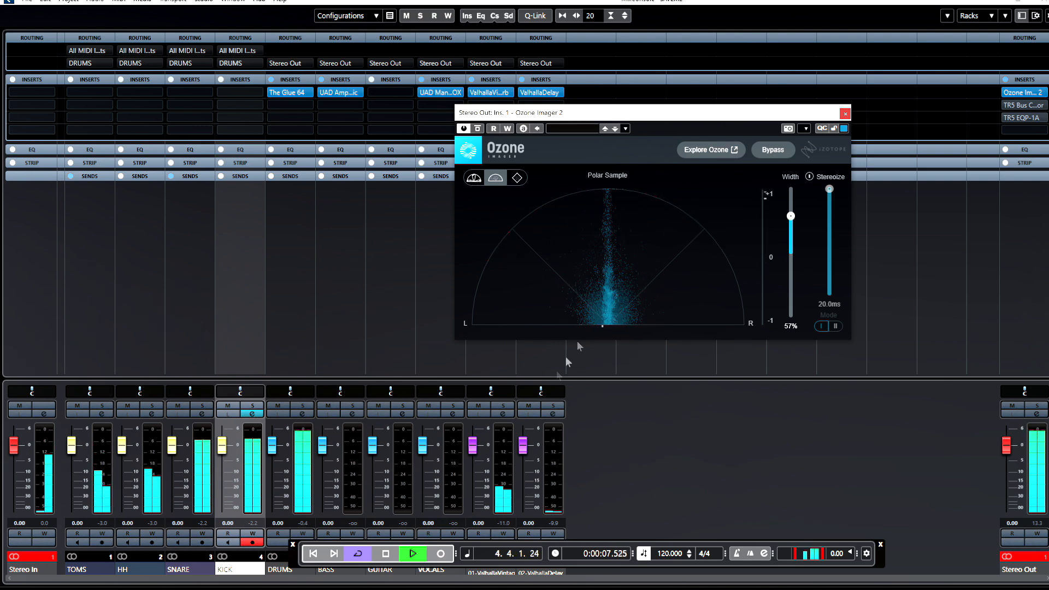
- Lower the DRUMS group fader to -4.31 dB in the mixer
left_click_drag(272, 444, 274, 465)
left_click(681, 255)
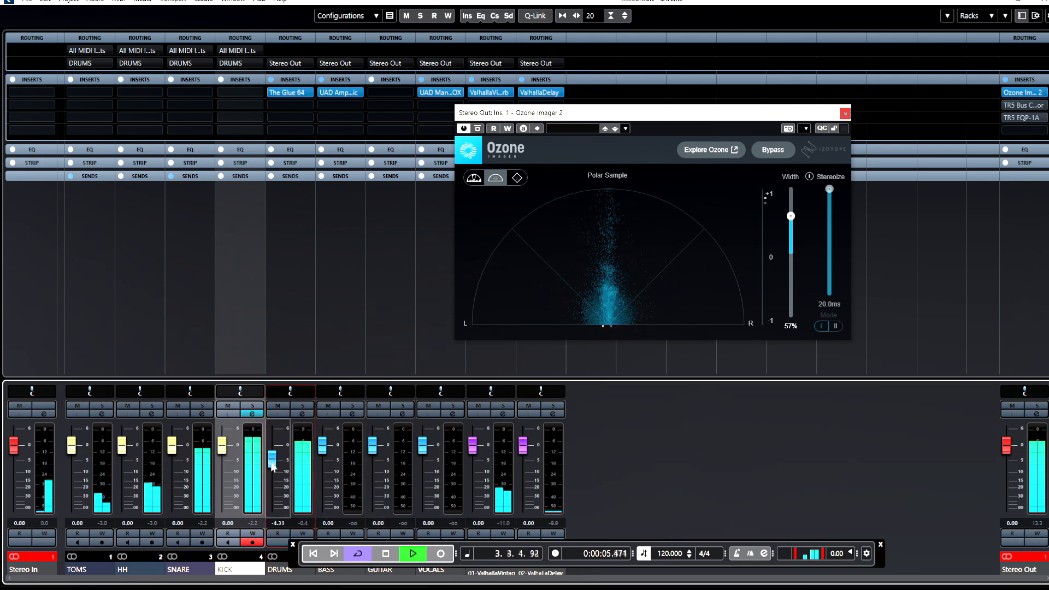
- Compare Ozone Imager's meter views, finishing on Polar Sample, and close the plug-in window
left_click(473, 178)
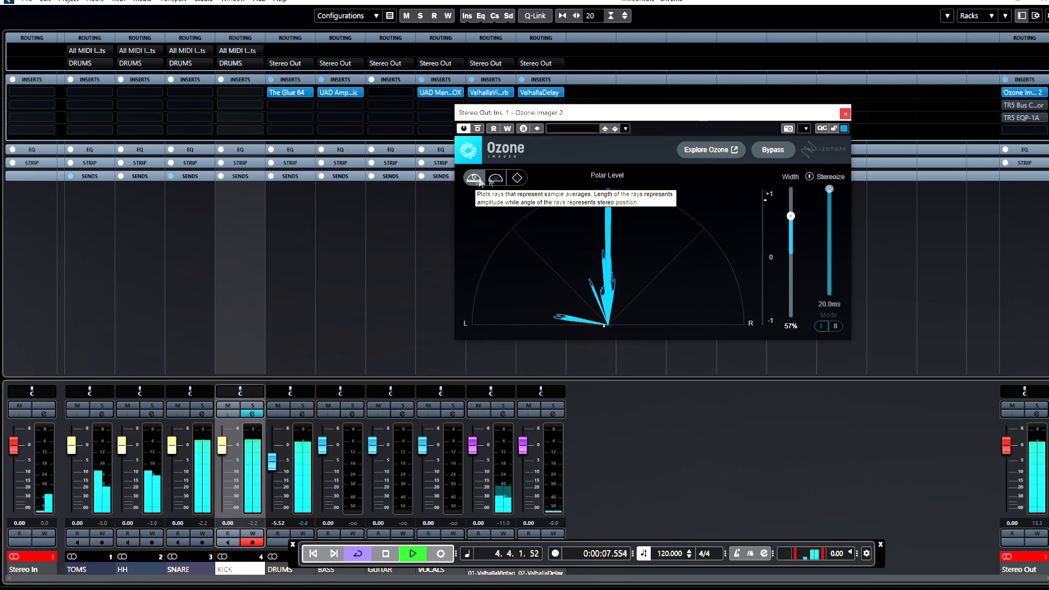
left_click(517, 177)
left_click(495, 177)
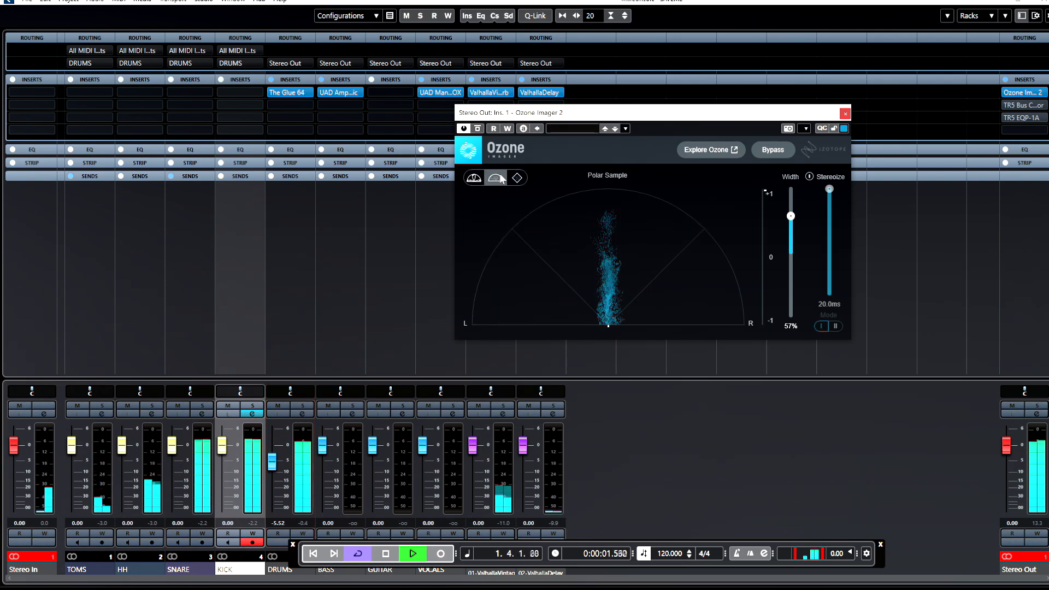
left_click(845, 113)
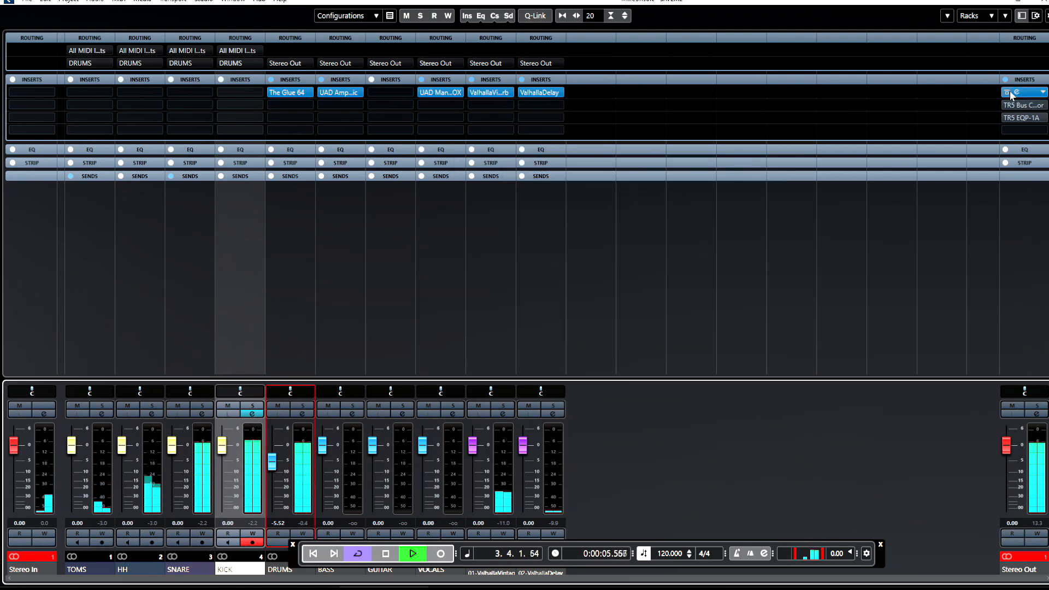
- Toggle the Ozone Imager 2 insert on Stereo Out for comparison and activate the TR5 Bus Compressor and TR5 EQP-1A inserts
left_click(1007, 93)
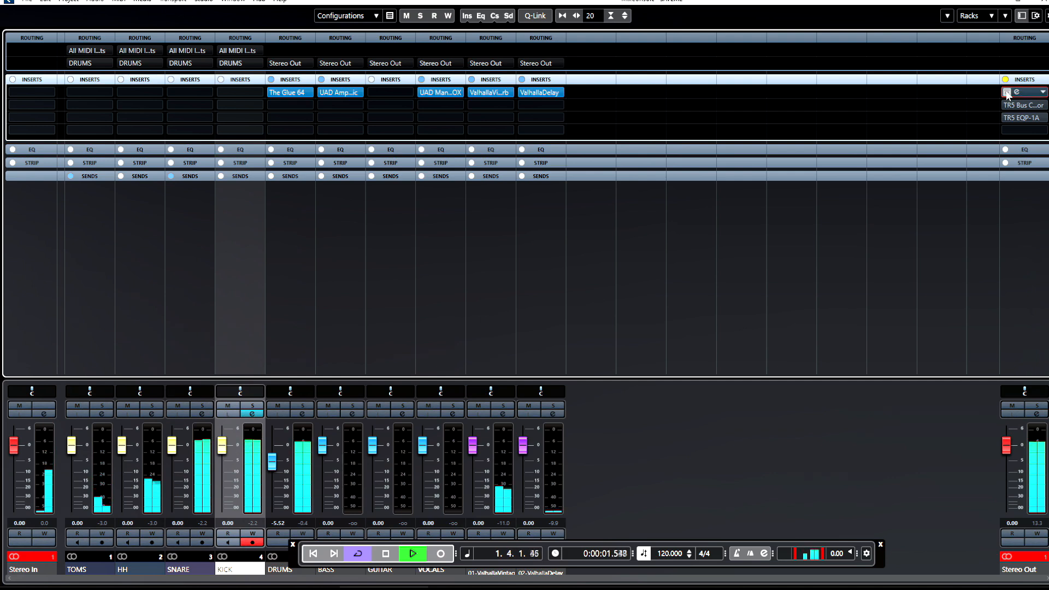
left_click(1007, 106)
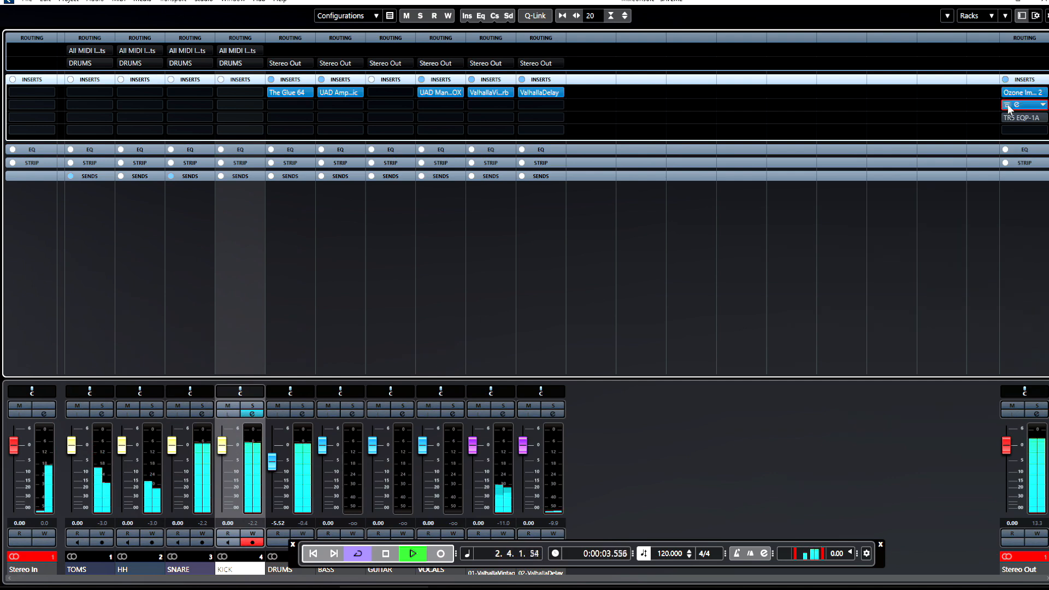
left_click(1017, 105)
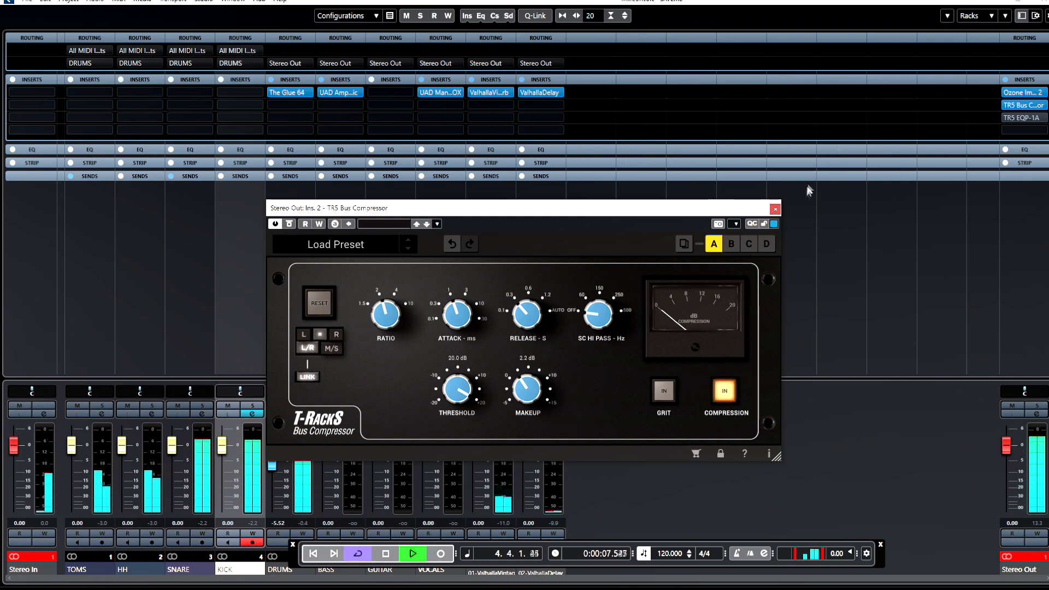
left_click(776, 209)
left_click(1008, 121)
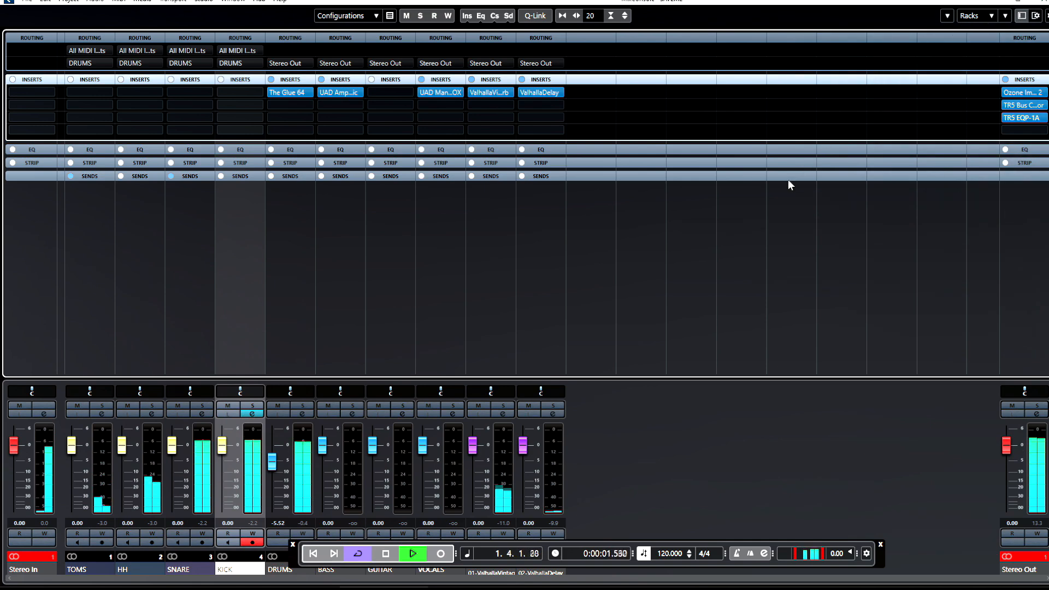
- Stop playback in the project window and repeat the TOMS, HH, SNARE and KICK events out to bar 61
key("F3")
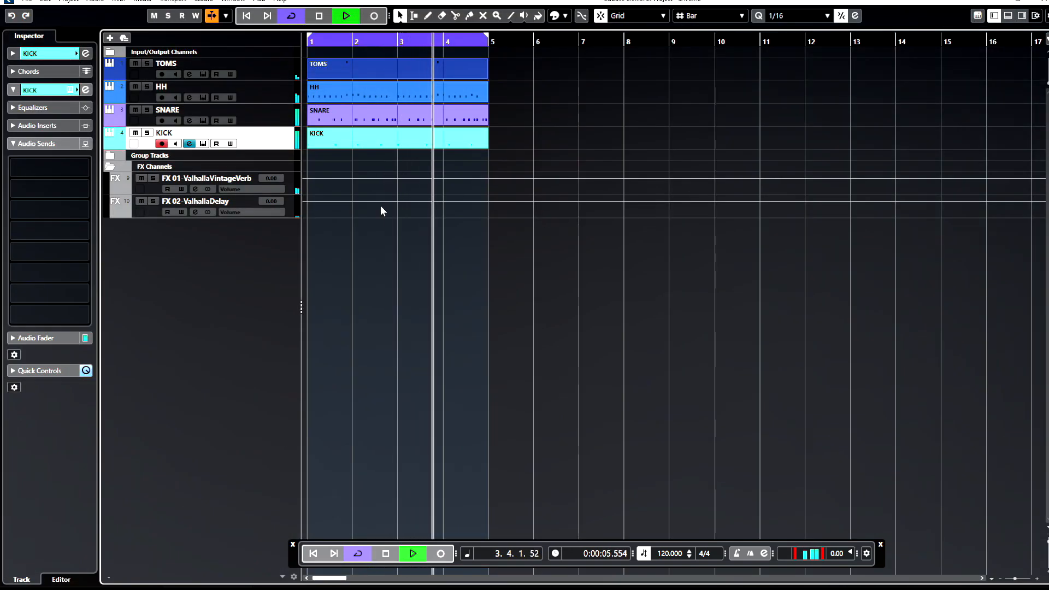
key("space")
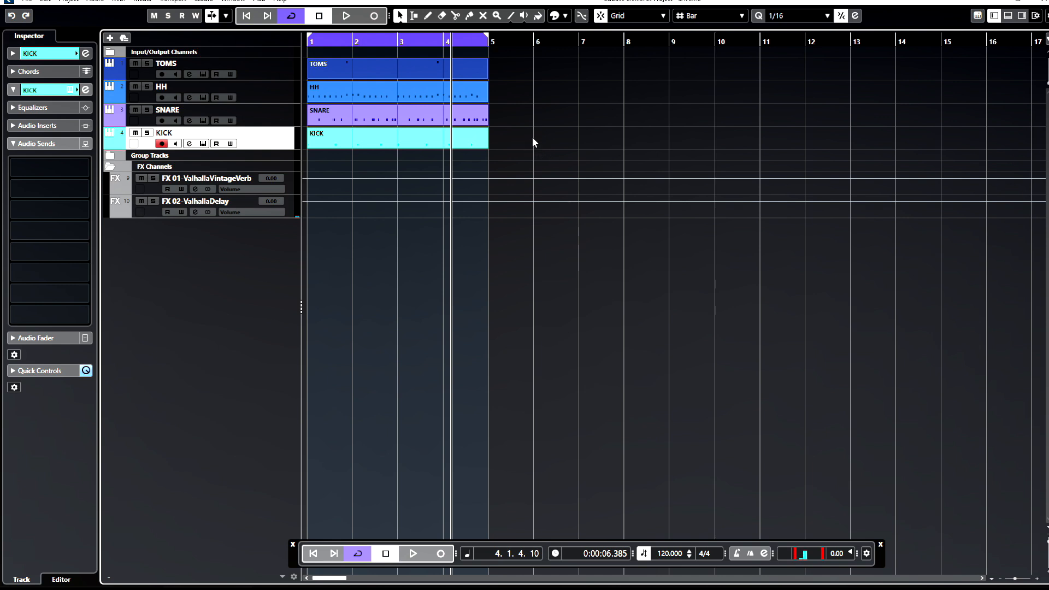
key("g")
left_click_drag(455, 140, 356, 67)
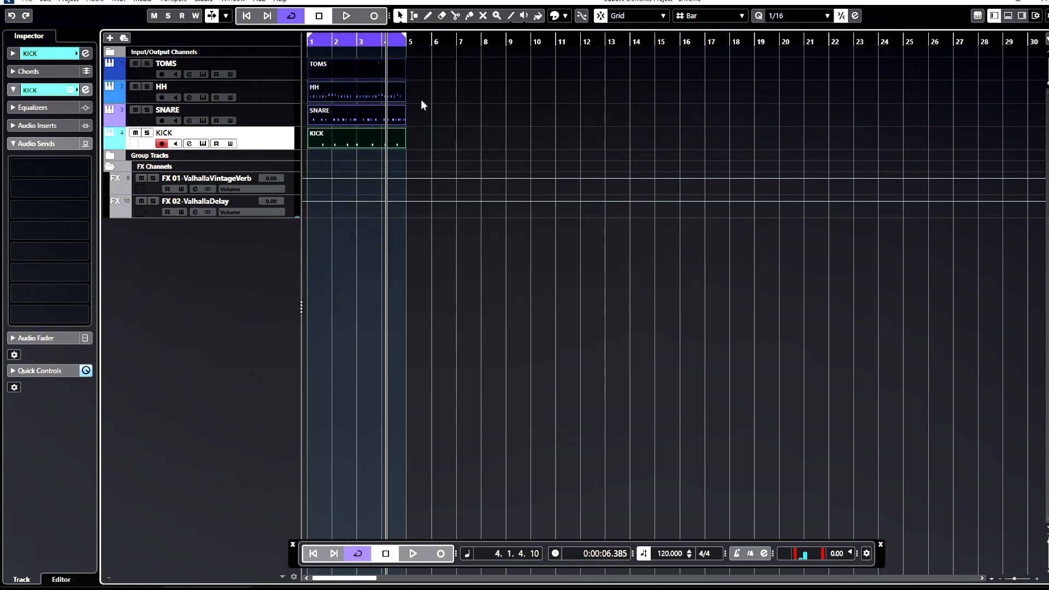
left_click(51, 2)
mouse_move(89, 103)
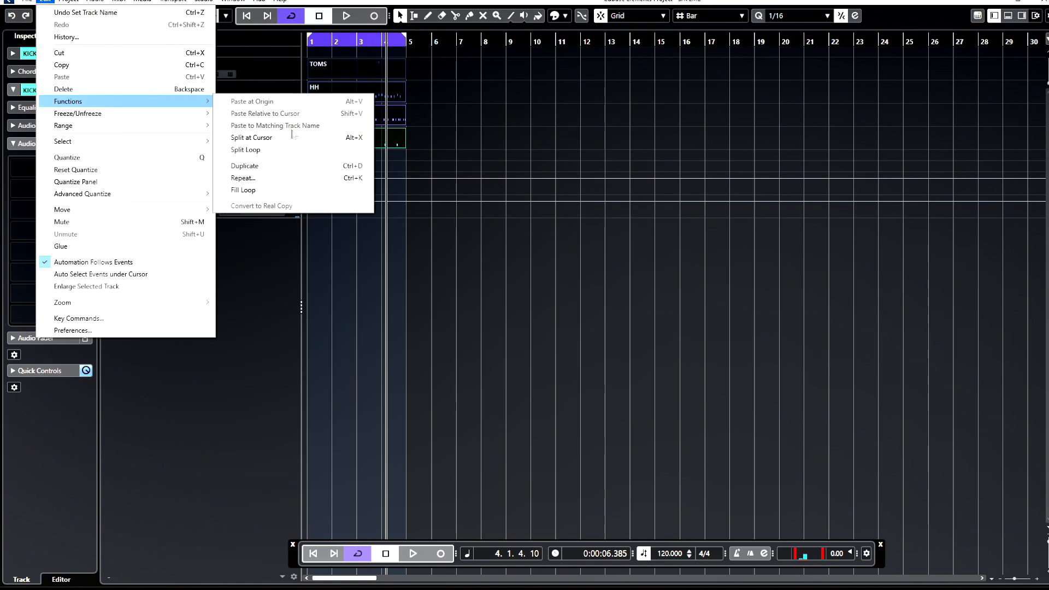
left_click(243, 177)
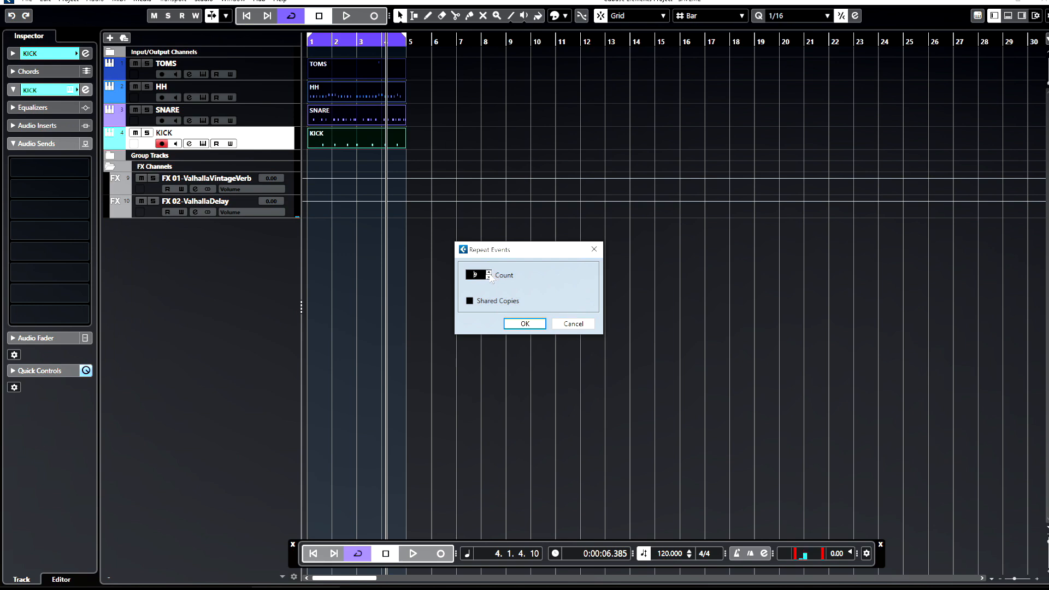
left_click(524, 324)
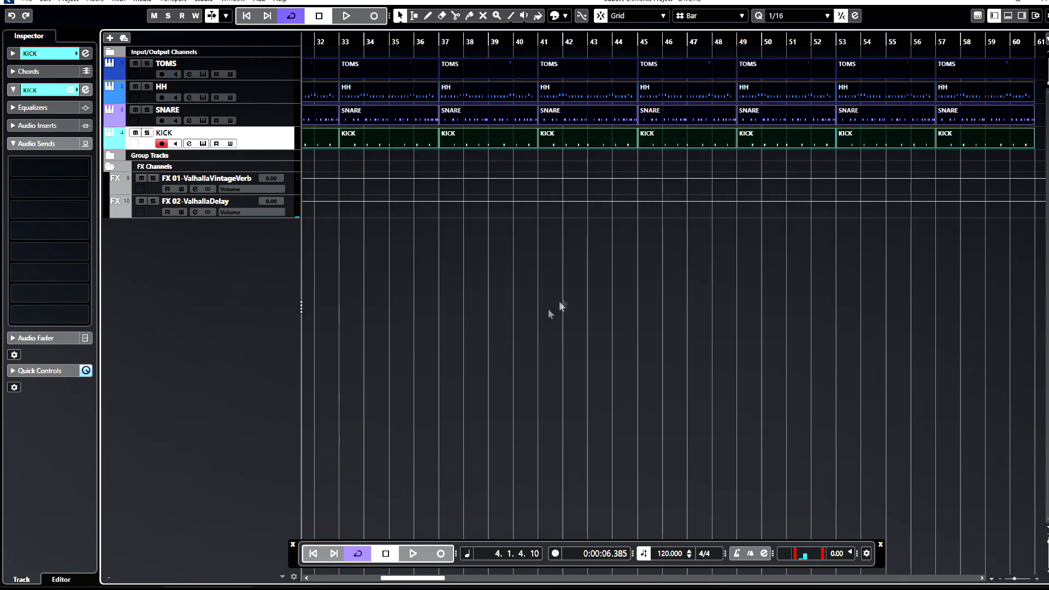
scroll(599, 252, "down", 5)
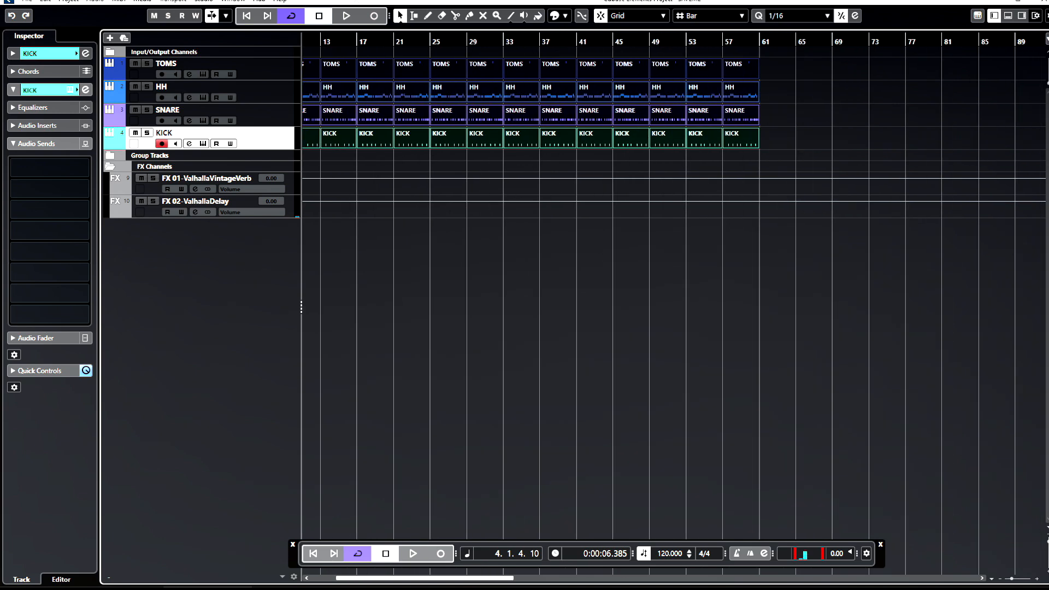
left_click(172, 1)
mouse_move(233, 1)
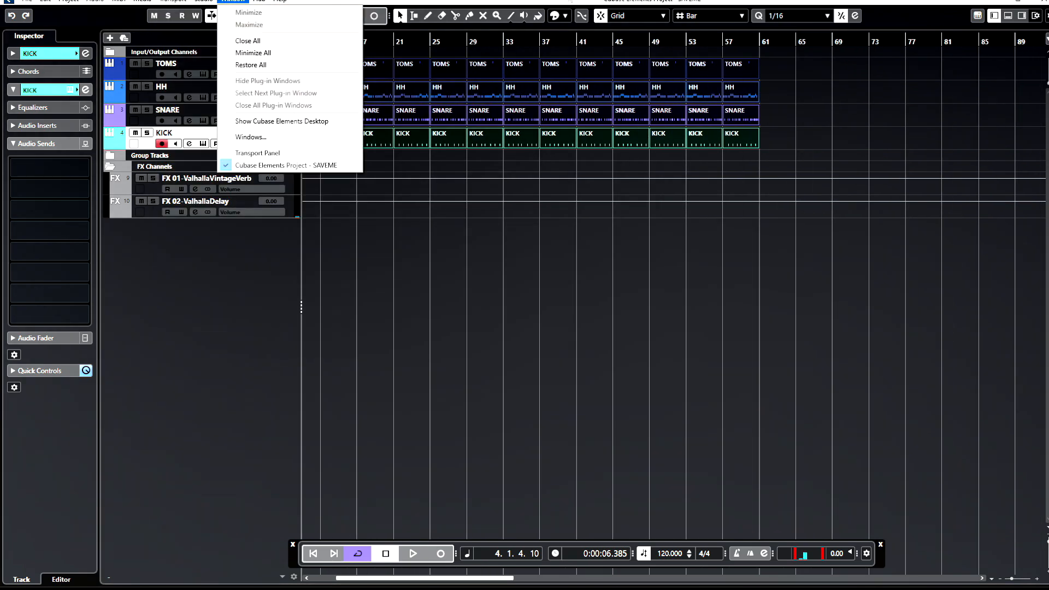
left_click(657, 521)
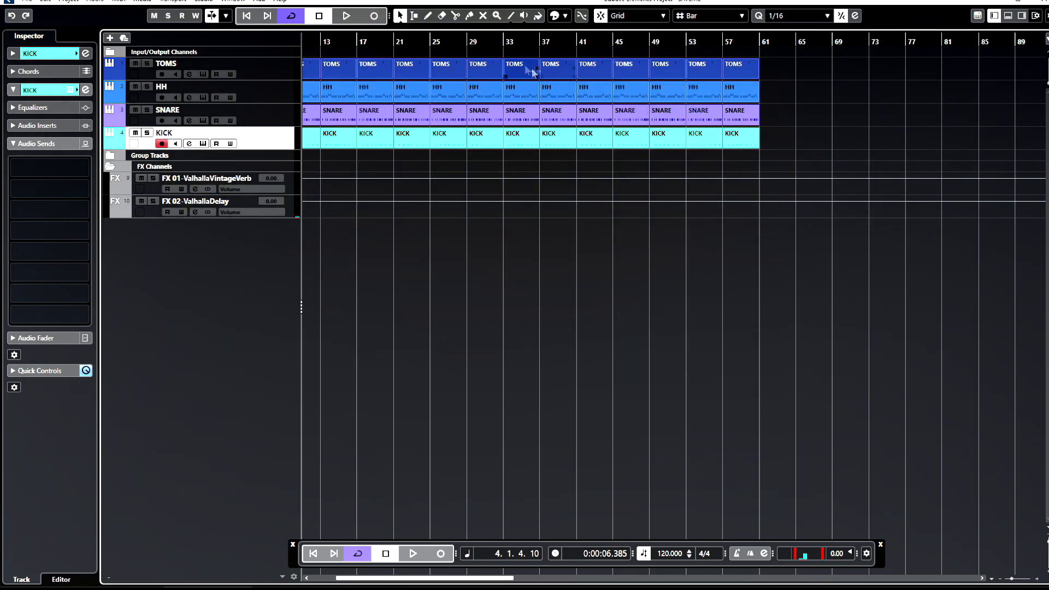
- Place the project cursor at bar 31 and delete all drum events from bar 33 onward
left_click(489, 40)
left_click(485, 42)
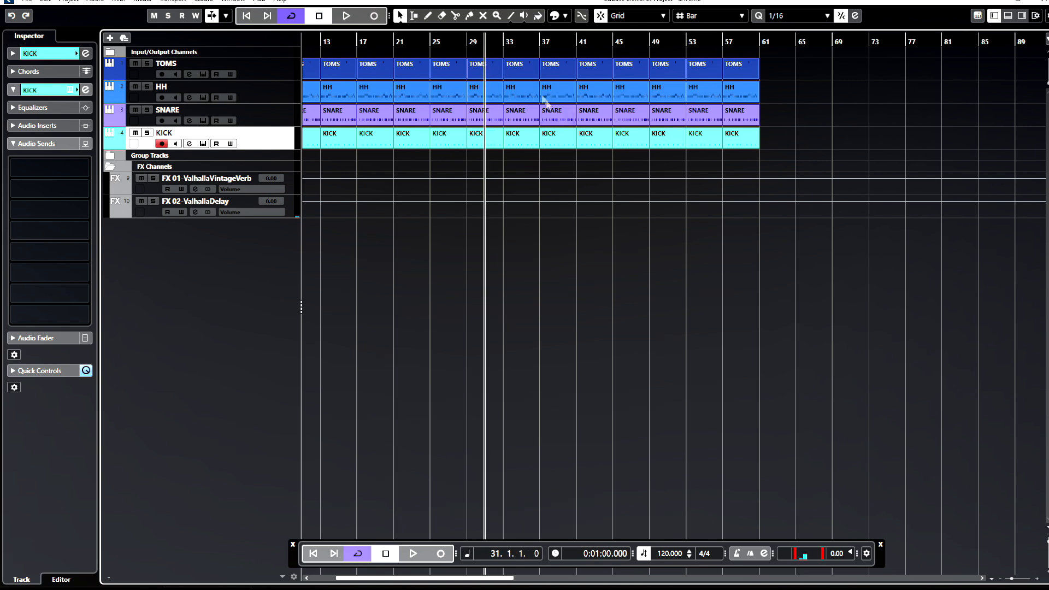
left_click_drag(825, 161, 525, 58)
key("Delete")
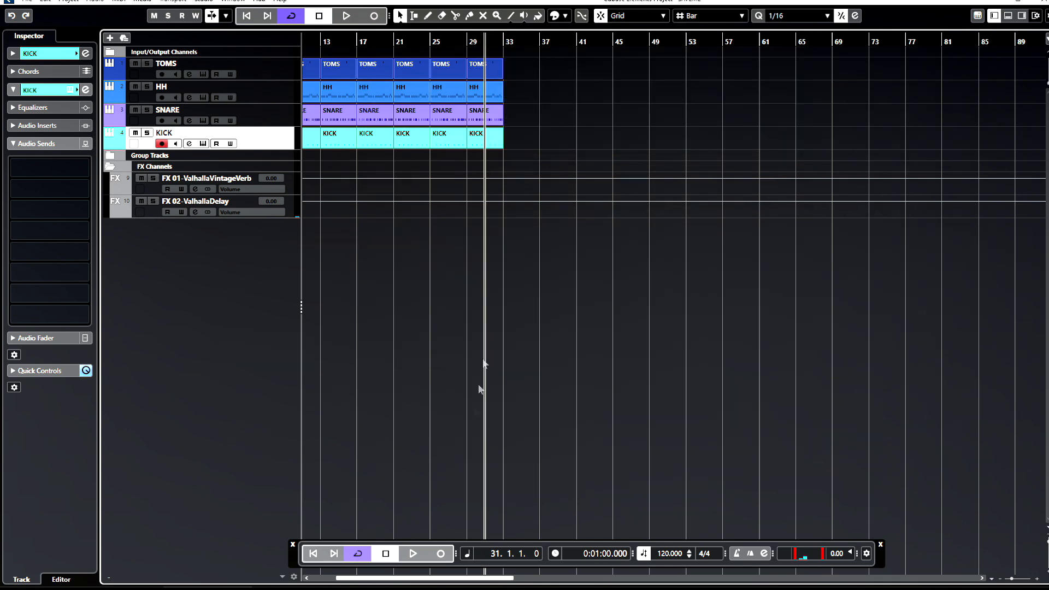
- Extend the cycle range so it covers bar 1 to bar 33 and switch cycle mode off
left_click(327, 573)
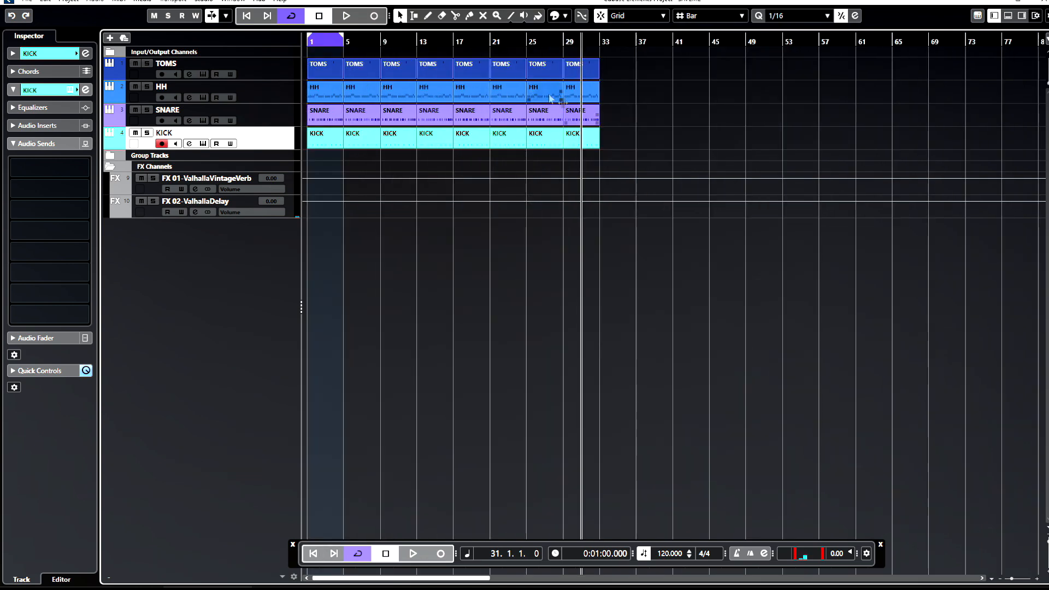
left_click_drag(342, 38, 600, 41)
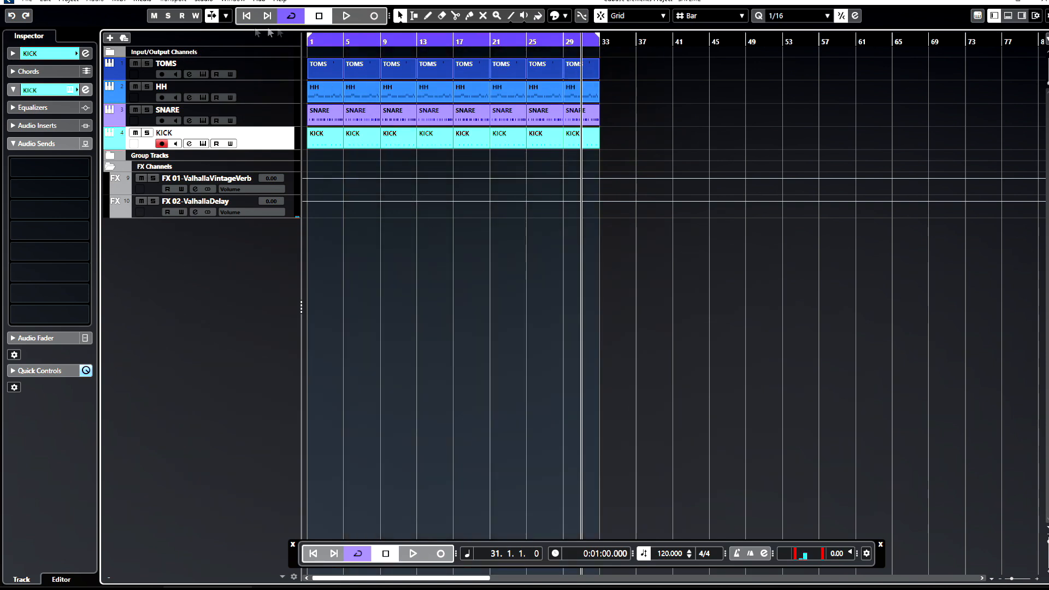
left_click(293, 17)
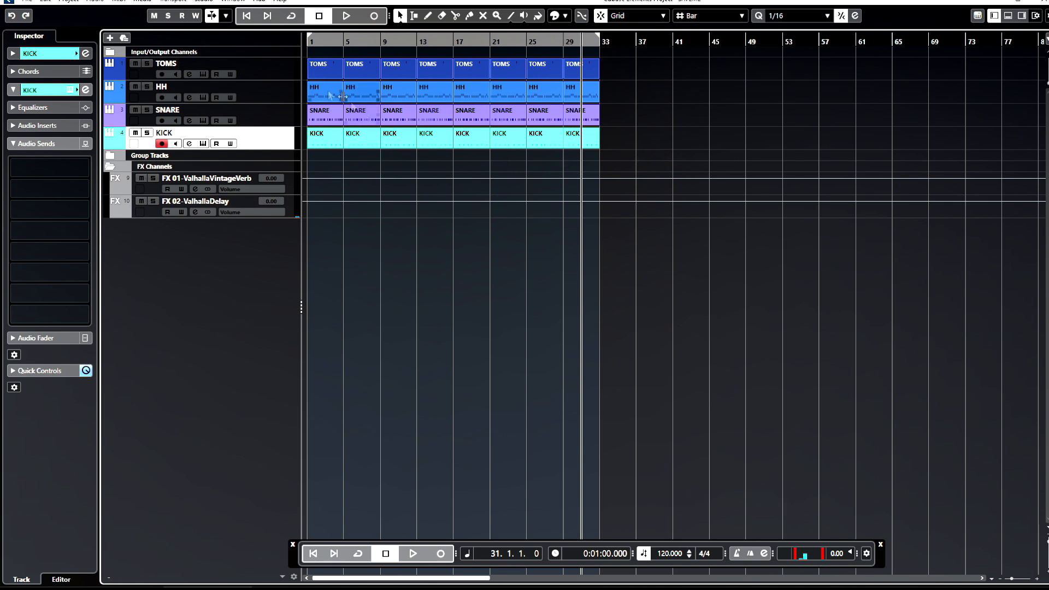
- Add one mono audio track below KICK with input MIC/LINE/HIZ 1 (Mono) and output Stereo Out
right_click(268, 141)
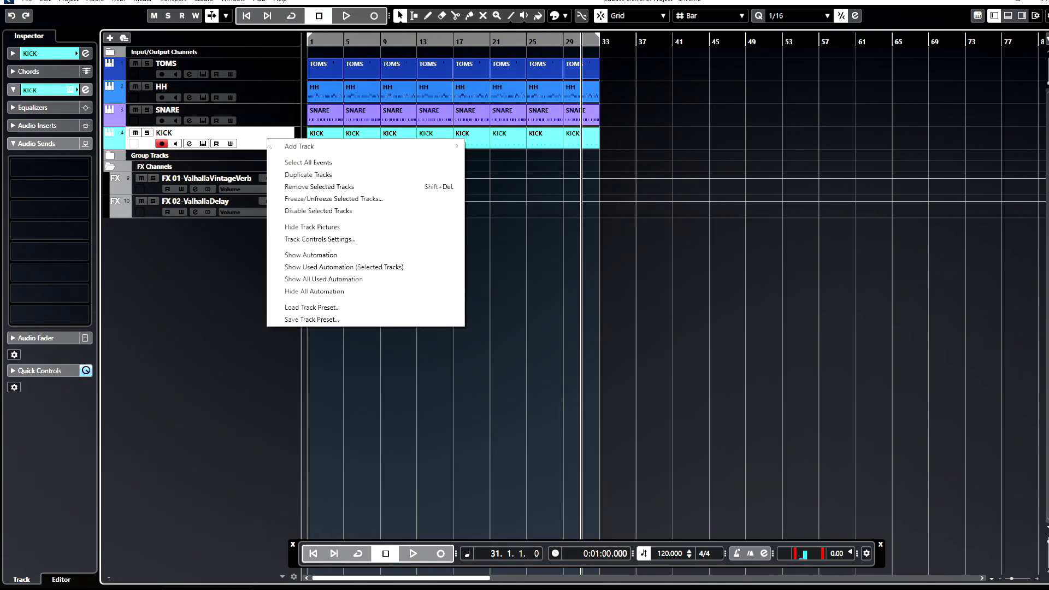
mouse_move(305, 146)
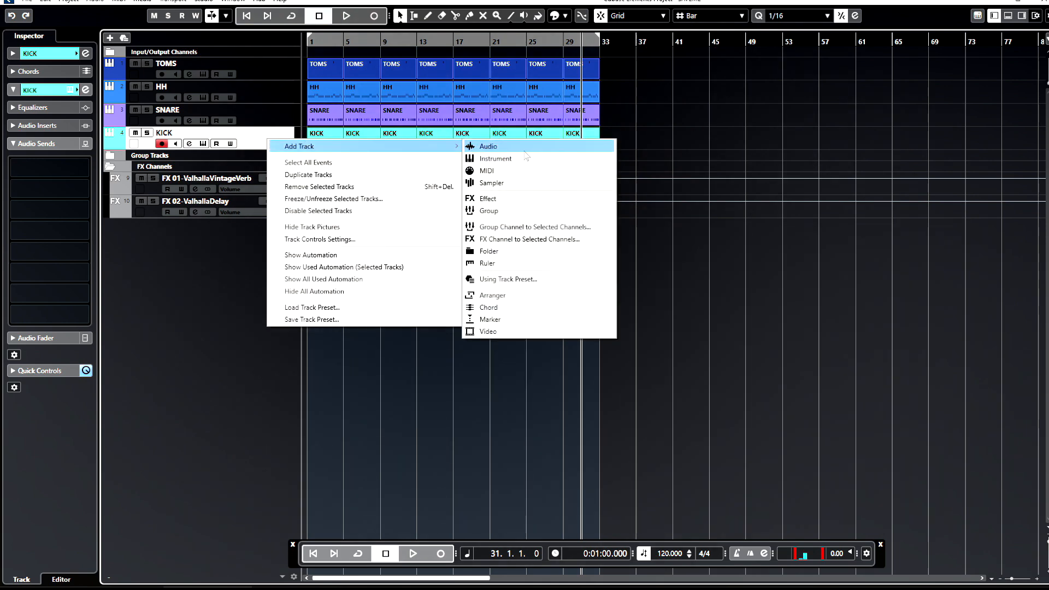
left_click(523, 147)
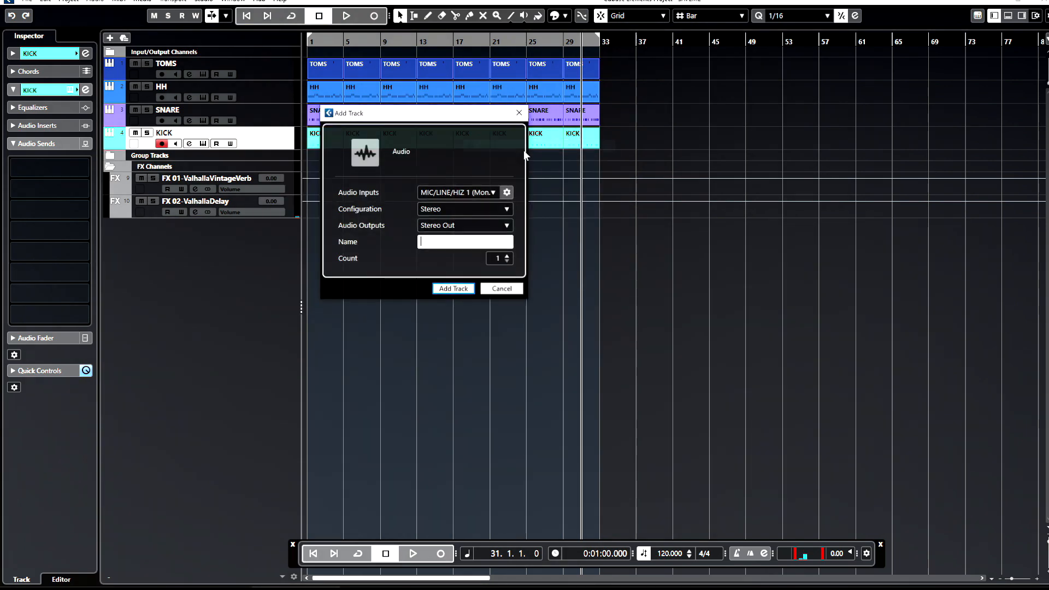
left_click(443, 193)
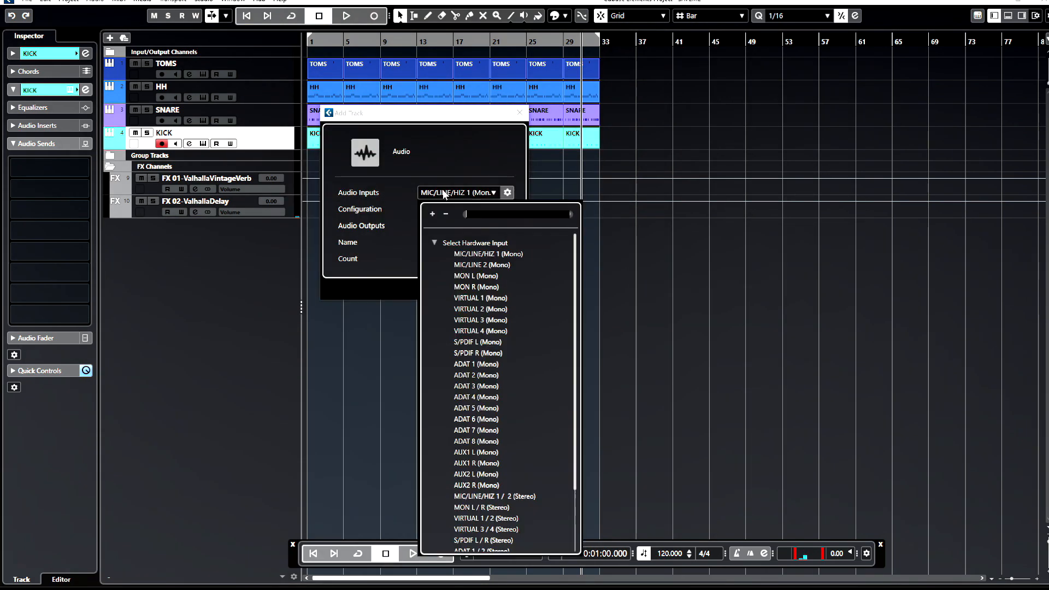
left_click(472, 254)
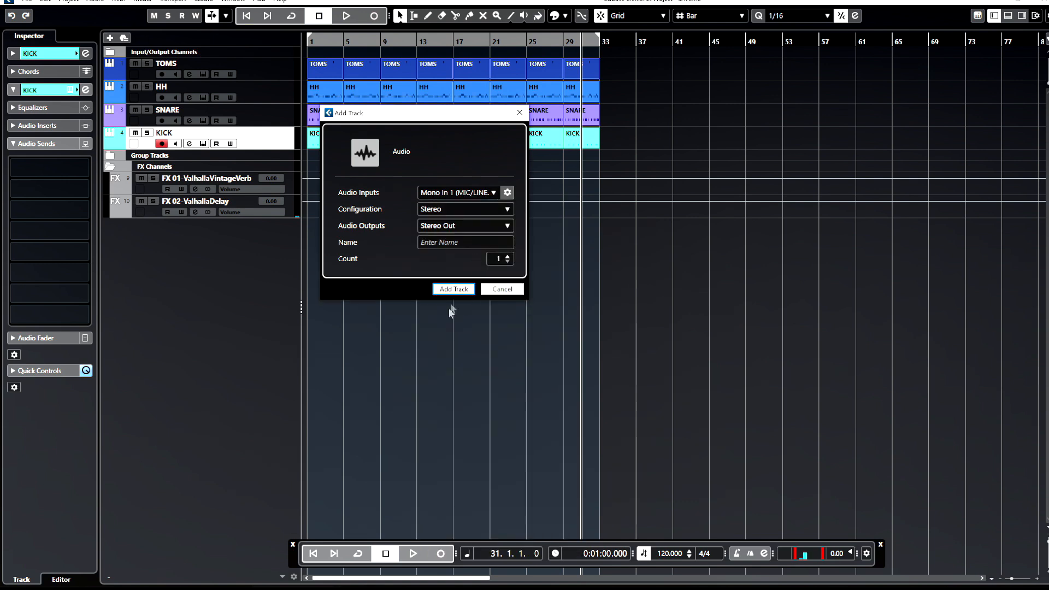
left_click(446, 210)
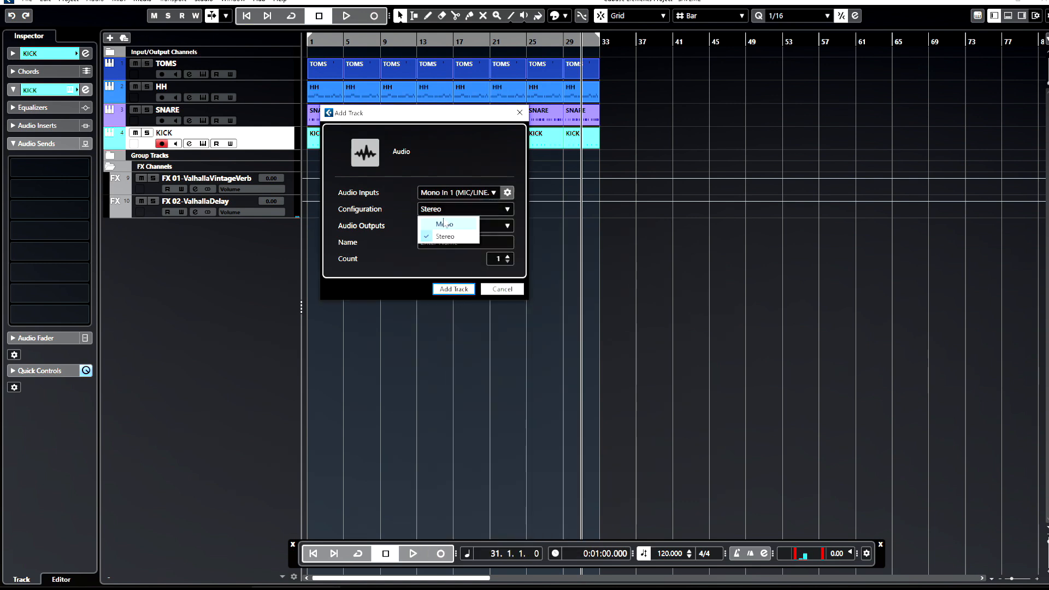
left_click(449, 225)
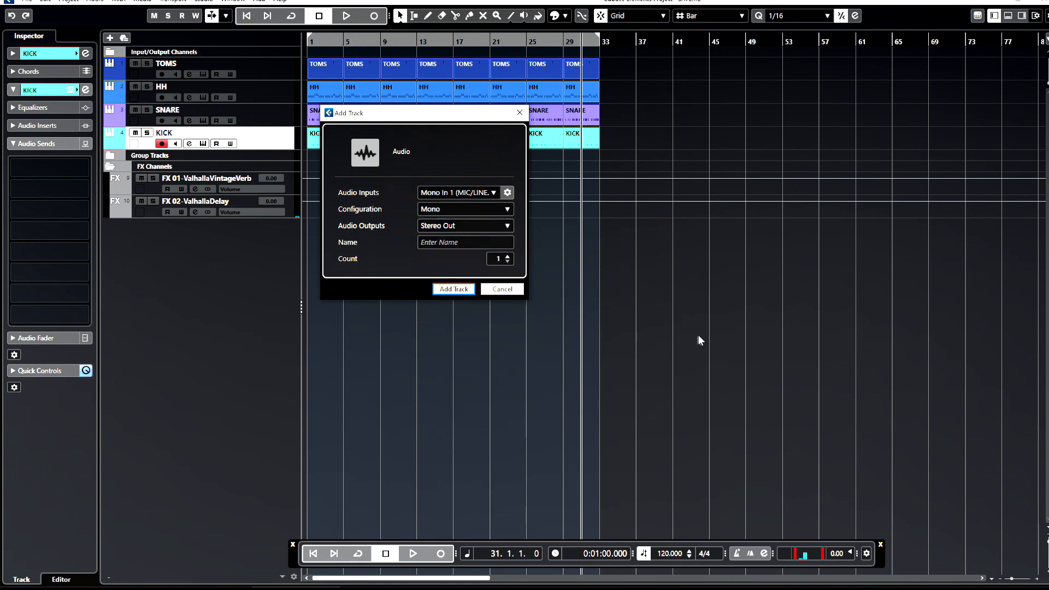
left_click(453, 289)
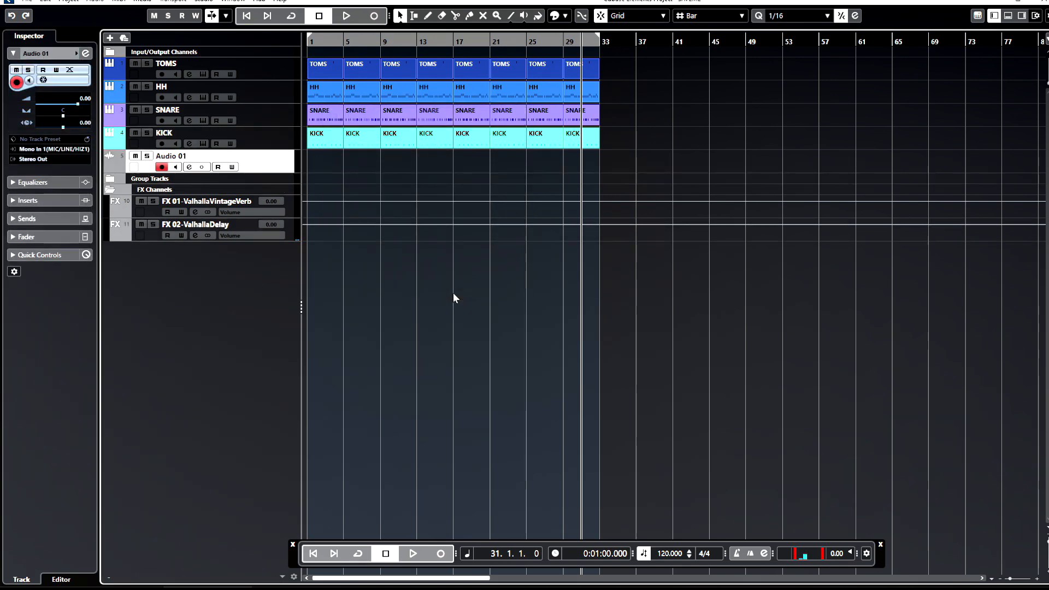
- Rename the new audio track BASS and colour it yellow
double_click(179, 156)
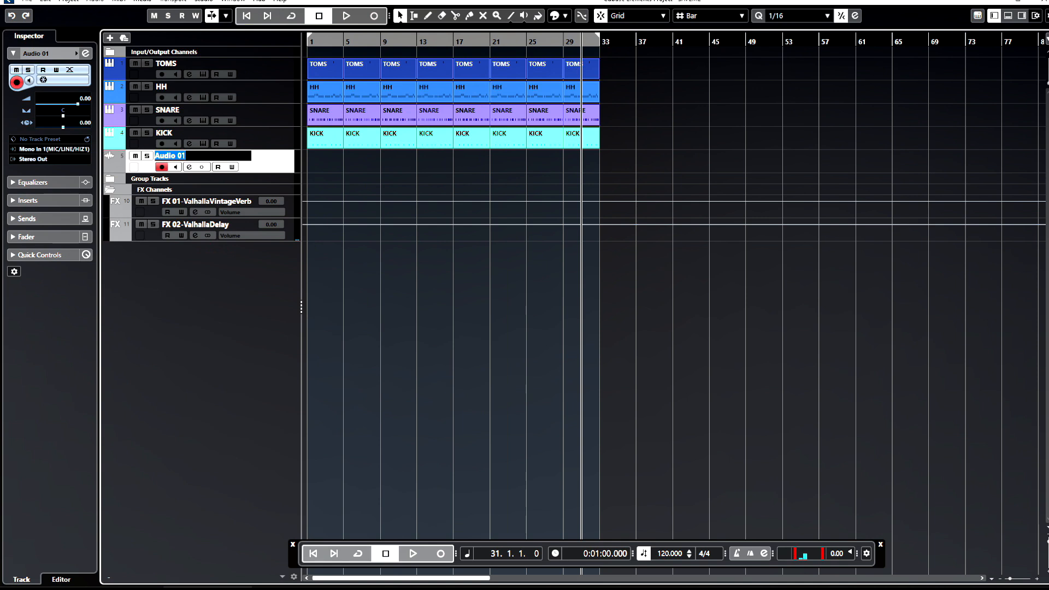
type("BASS")
key("Return")
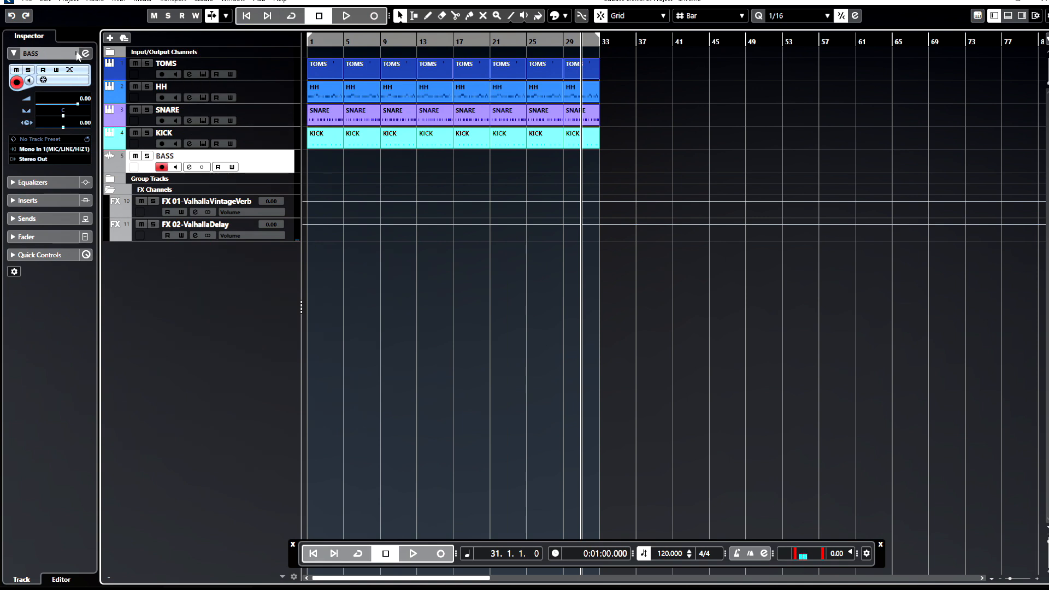
left_click(78, 53)
left_click(181, 154)
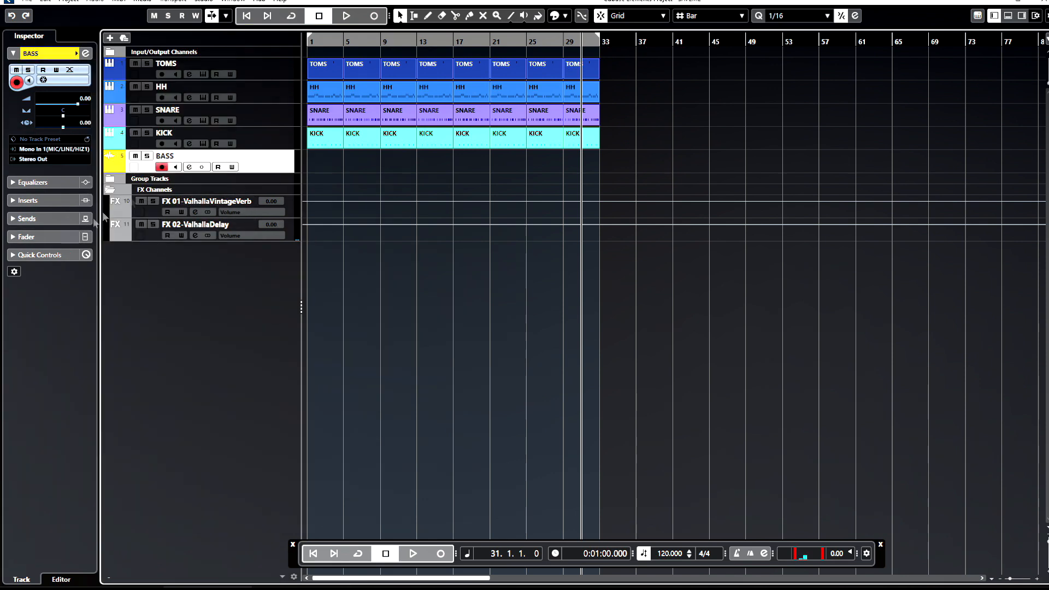
- Route the output of the BASS audio channel to the BASS group in the MixConsole and return to the project
left_click(204, 2)
left_click(226, 29)
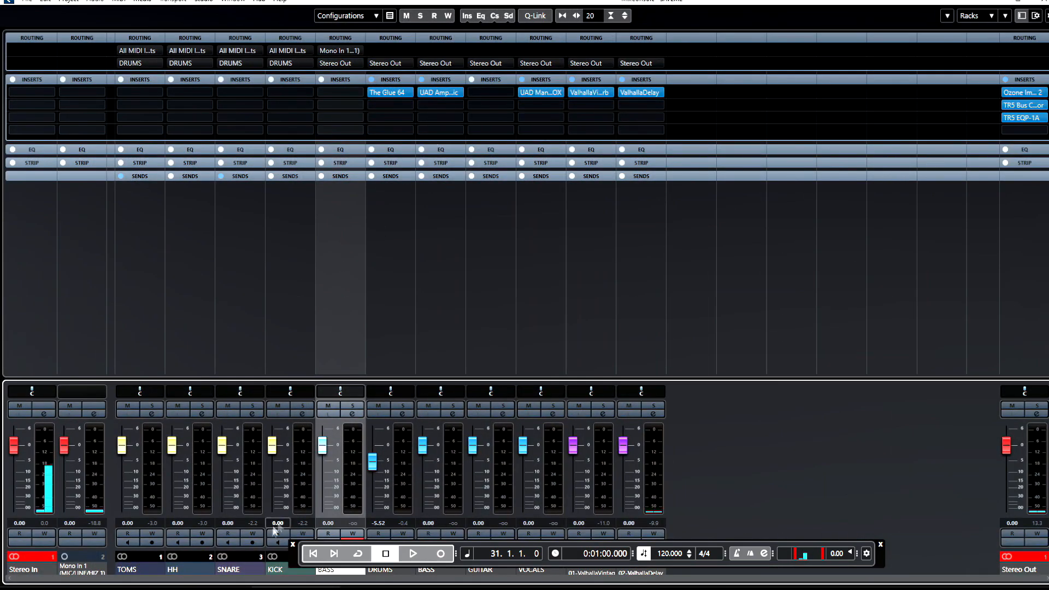
left_click_drag(297, 556, 395, 281)
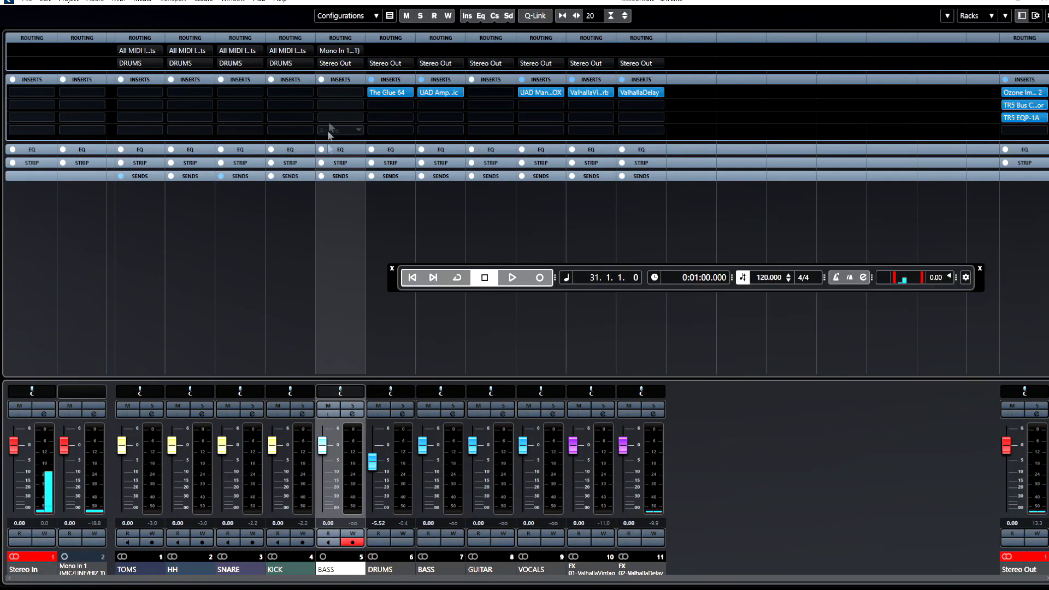
left_click(335, 64)
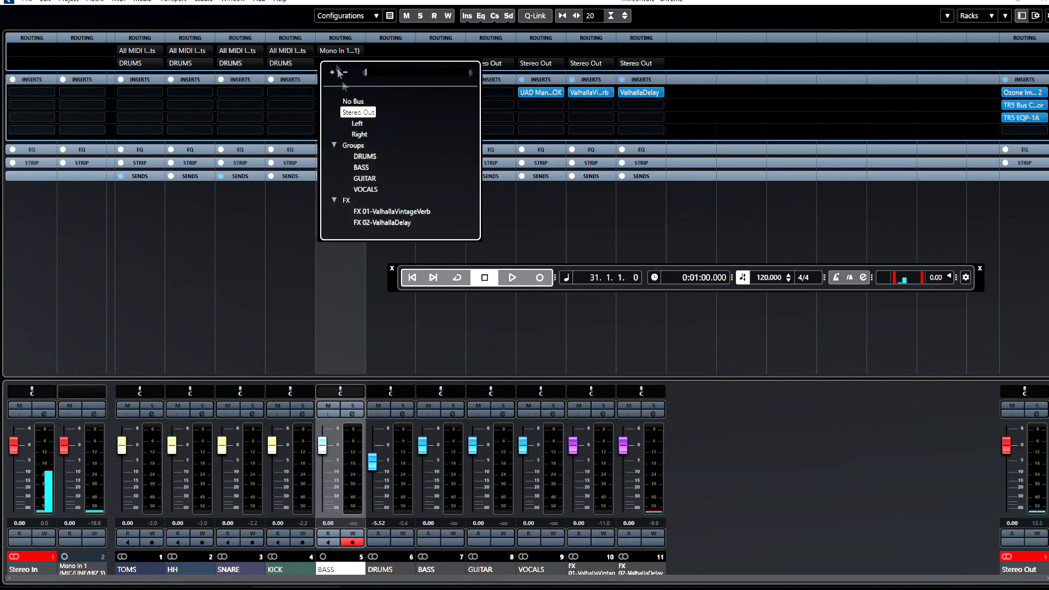
left_click(365, 169)
left_click(1042, 1)
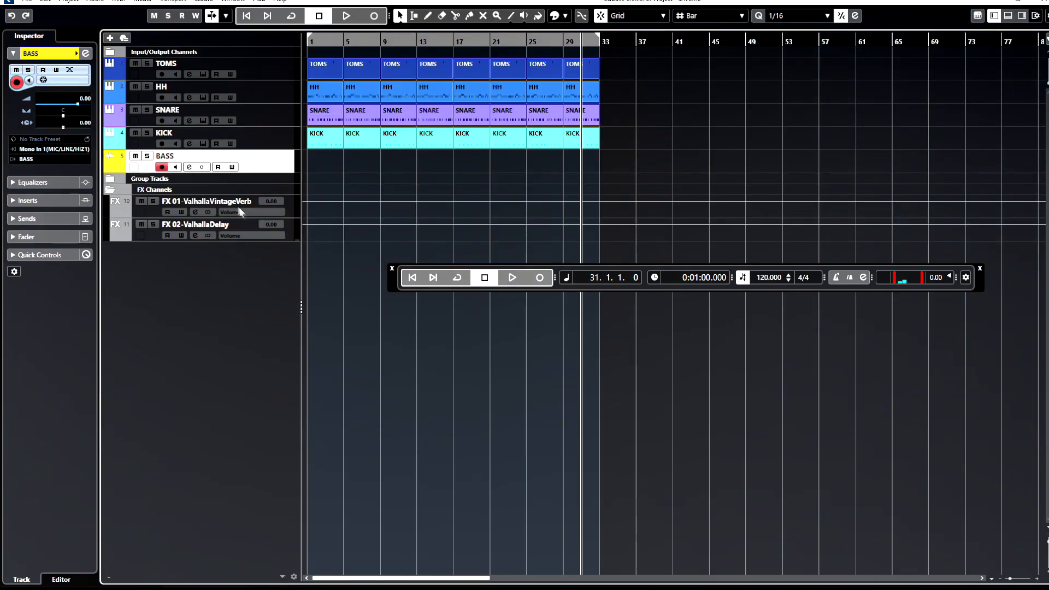
- Unfold the Group Tracks folder and switch on input monitoring for the BASS audio track
left_click(113, 182)
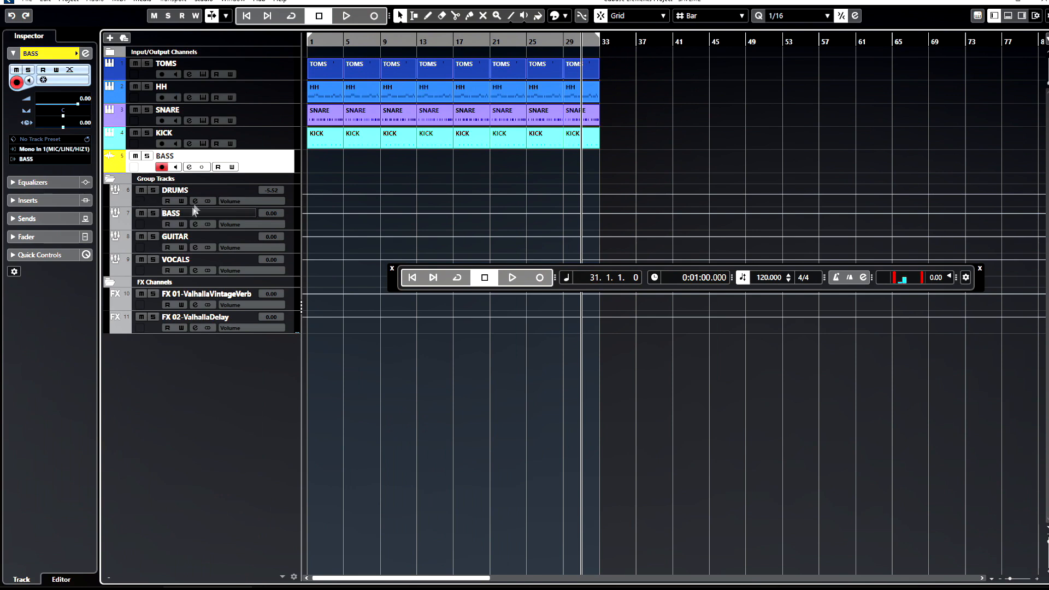
left_click(202, 194)
left_click(203, 219)
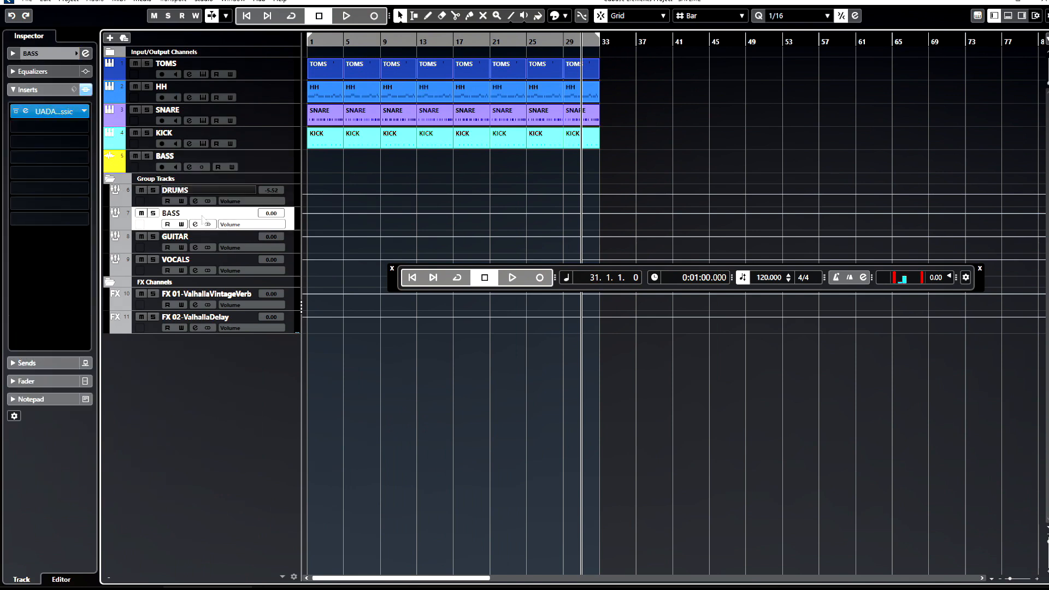
left_click(246, 165)
left_click(174, 166)
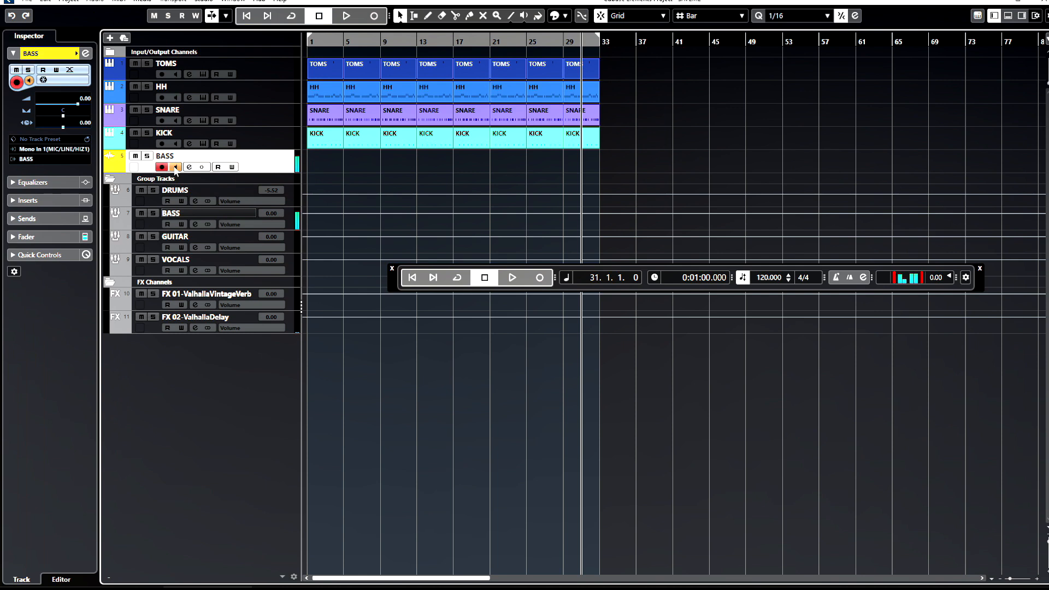
- Inspect the UAD Ampeg SVTVR Classic insert on the BASS group and close its window
left_click(153, 213)
left_click(153, 213)
left_click(146, 213)
left_click(146, 213)
left_click(169, 214)
left_click(26, 111)
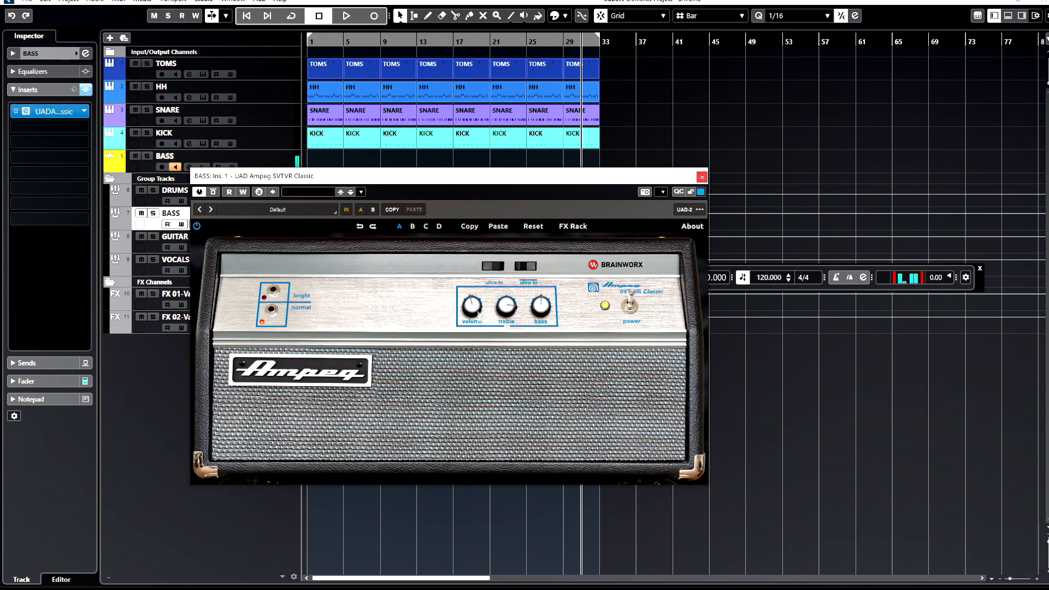
left_click(701, 177)
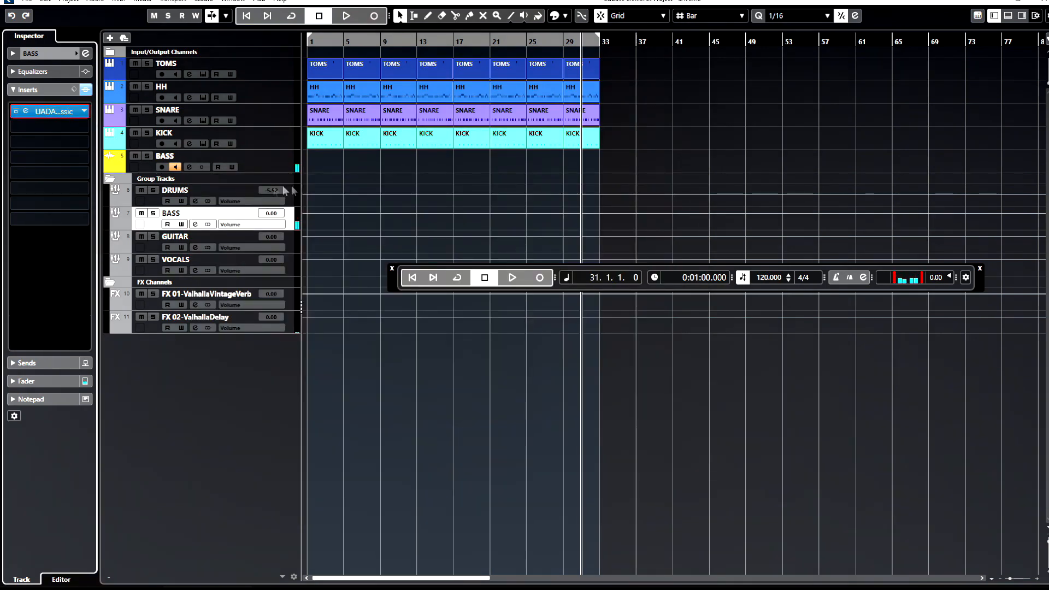
- Switch off input monitoring on the BASS audio track, and in UAD Console mute ANALOG 2 and unmute ANALOG 1
left_click(278, 170)
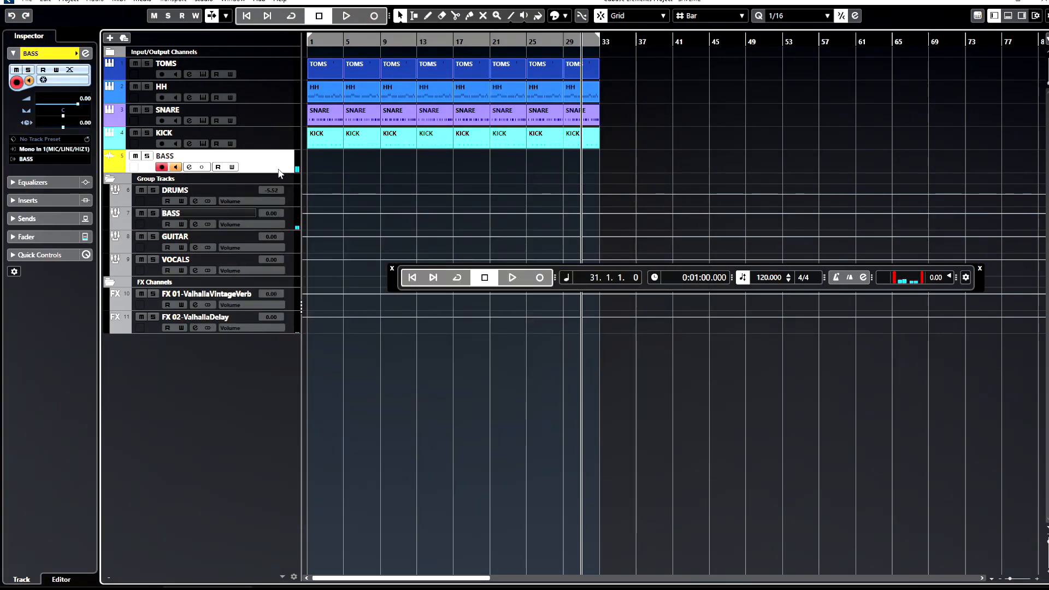
left_click(176, 167)
mouse_move(439, 583)
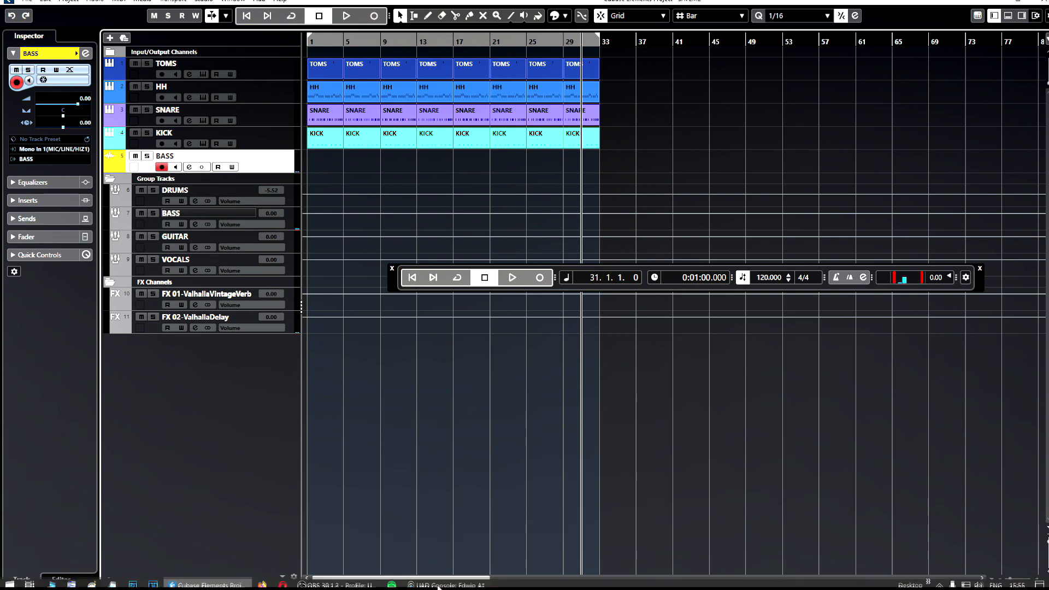
left_click(439, 580)
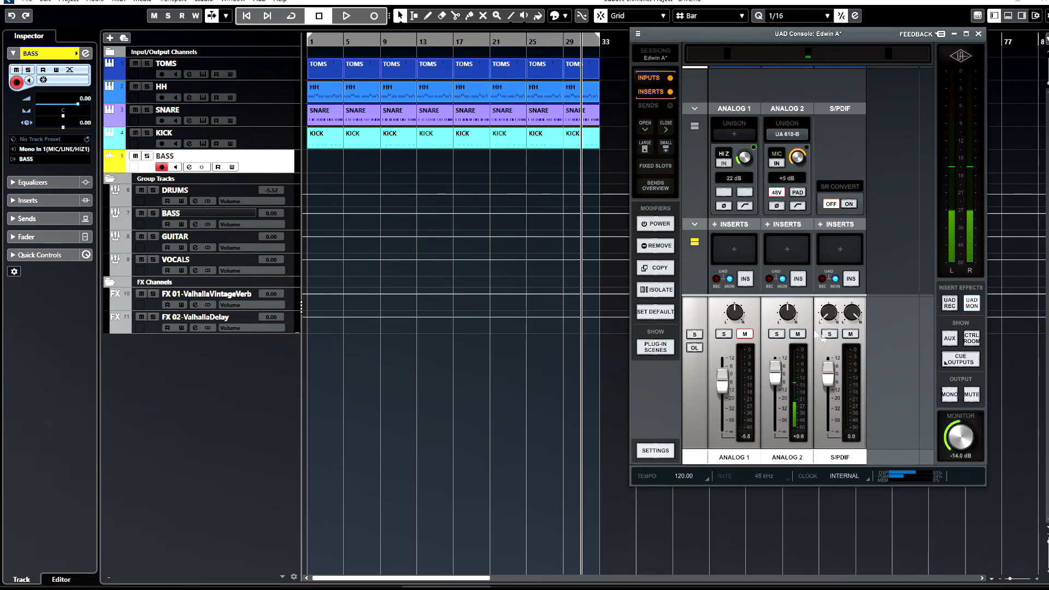
left_click(798, 334)
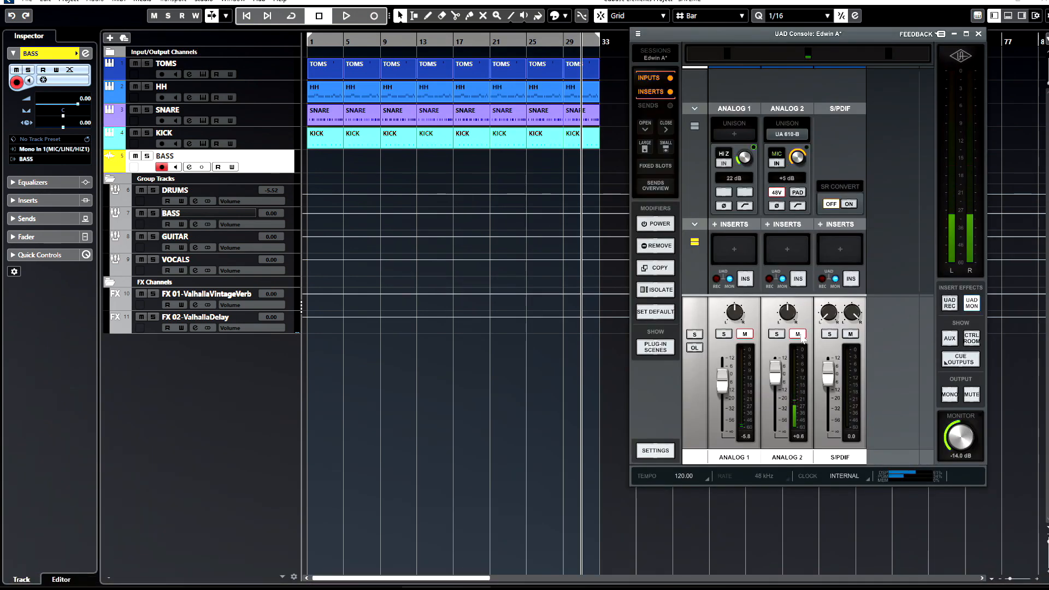
left_click(744, 334)
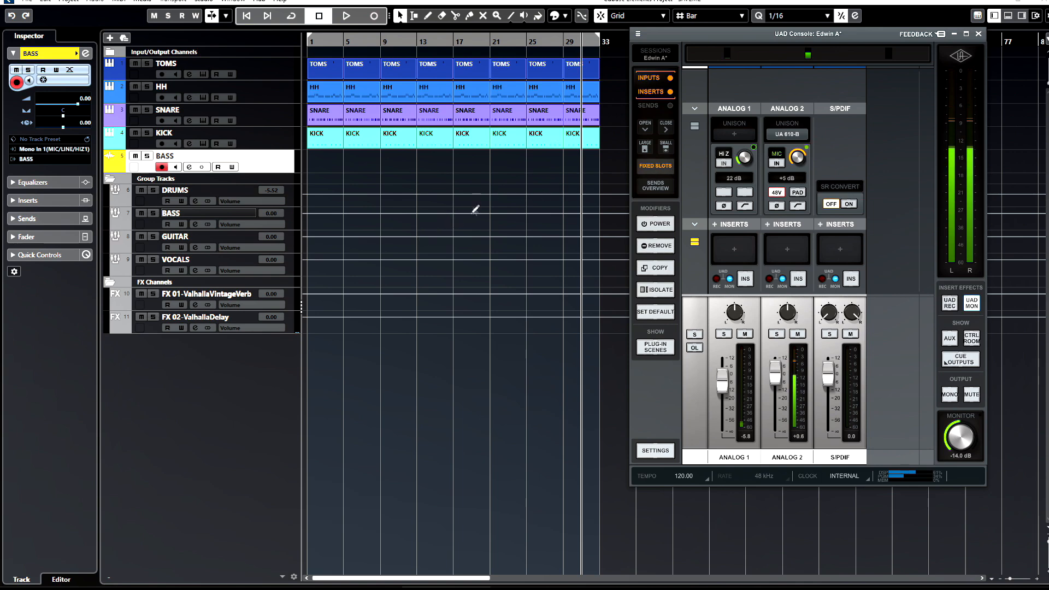
- Return the project cursor to bar 1 and mute ANALOG 2 in UAD Console
left_click(254, 33)
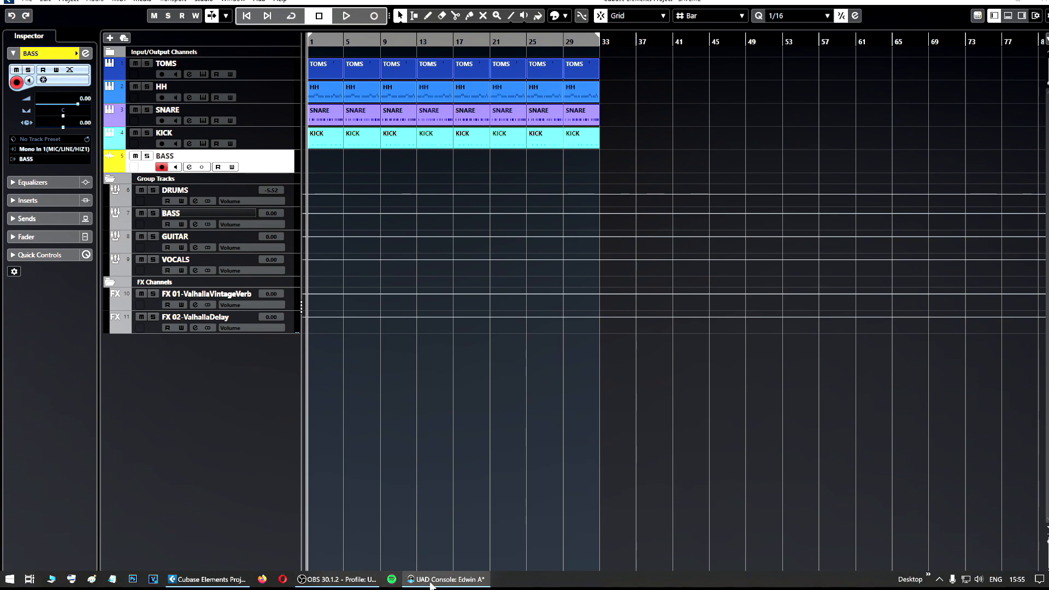
left_click(442, 578)
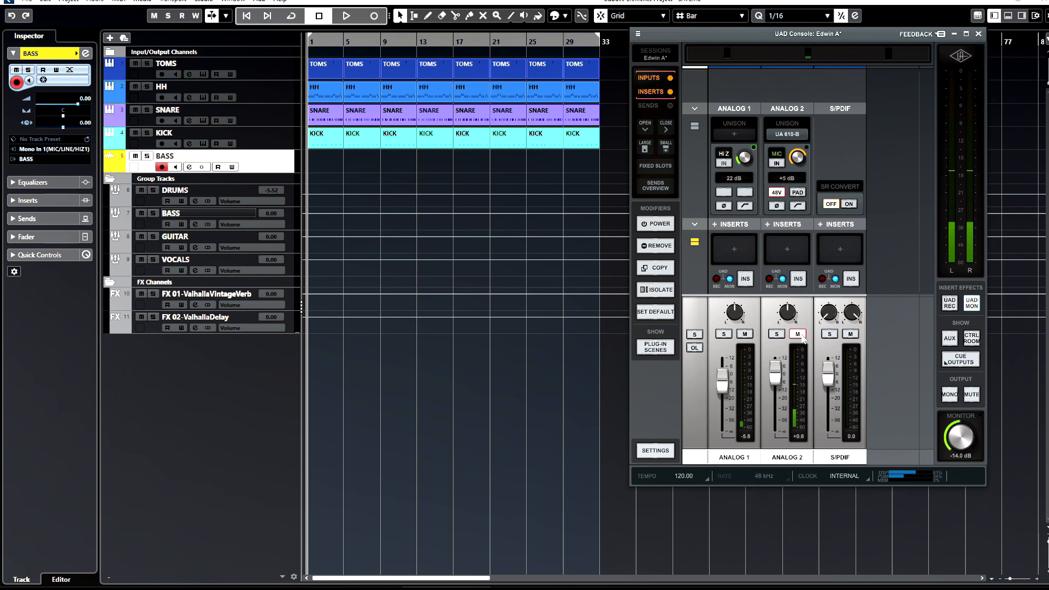
left_click(513, 191)
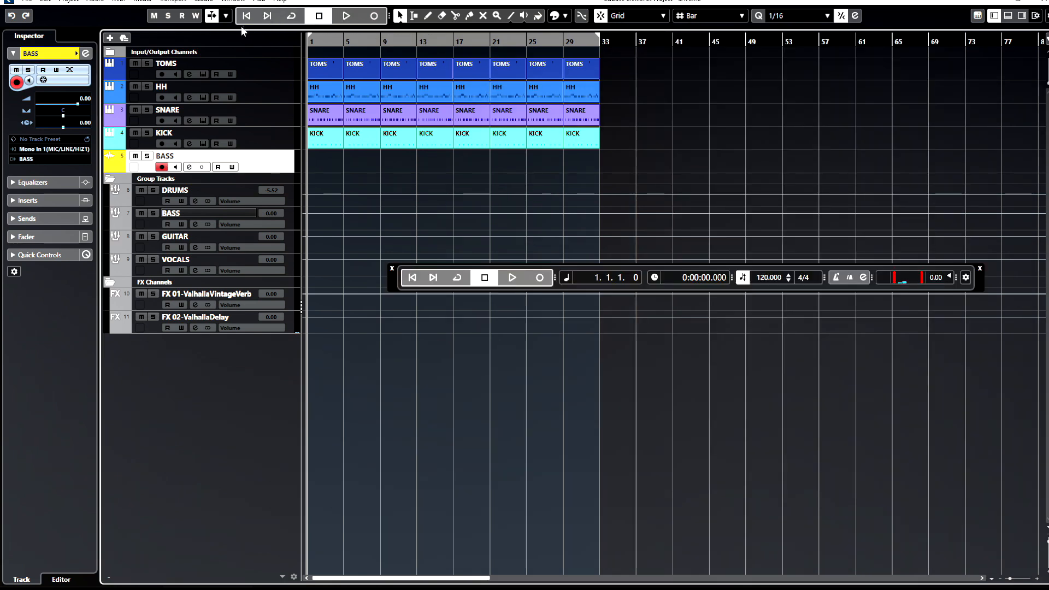
- Record a take on the BASS audio track from bar 1 until just past bar 33
left_click(375, 16)
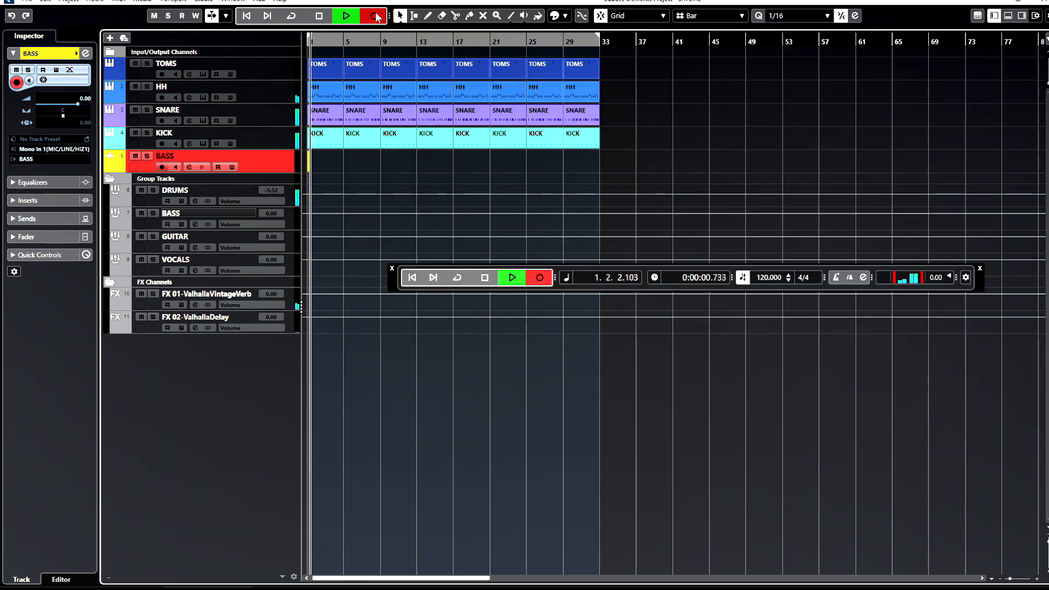
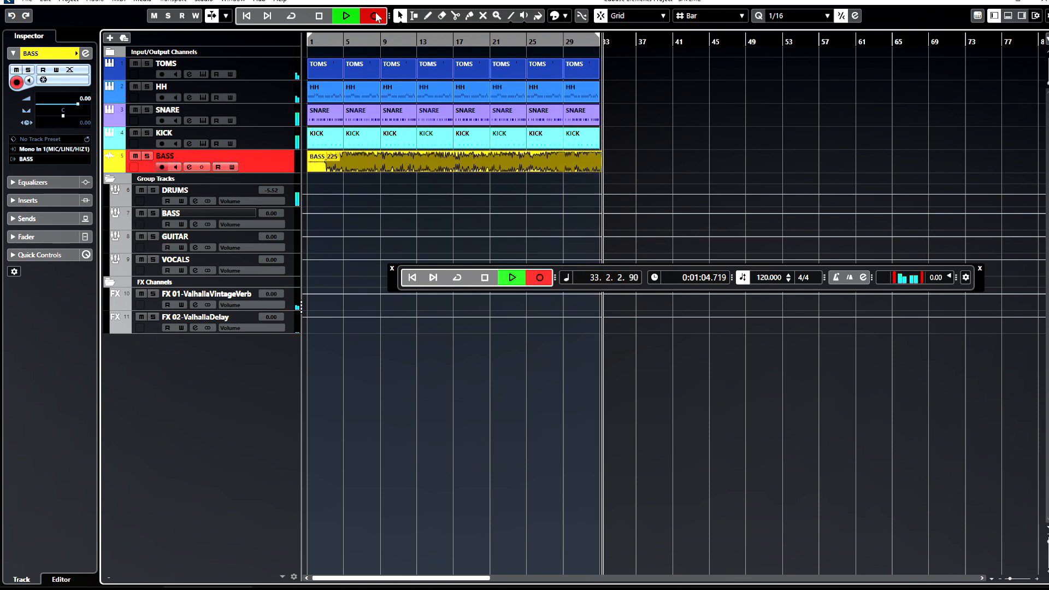
left_click(376, 16)
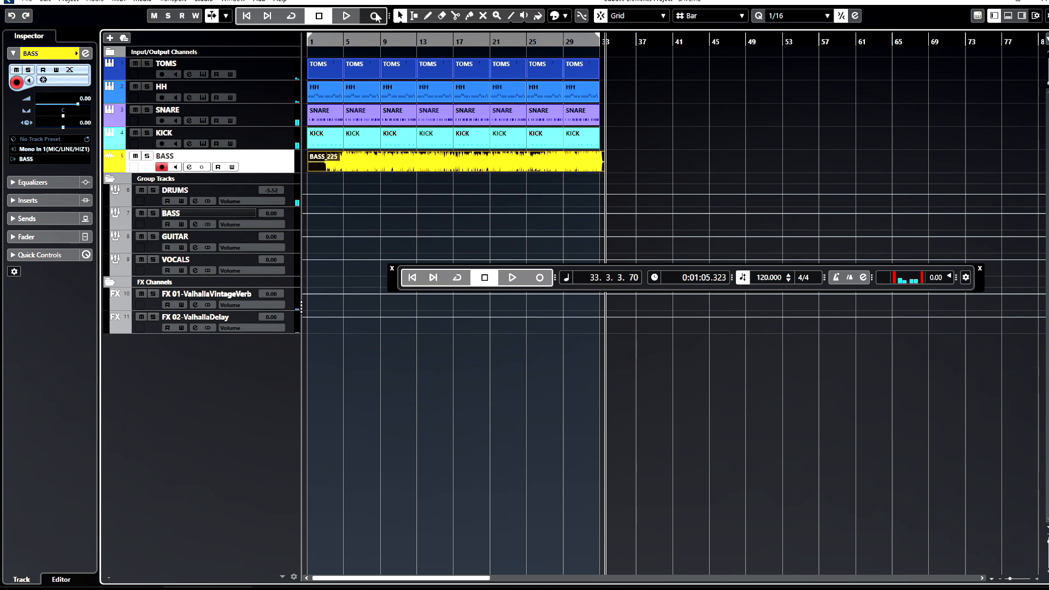
left_click(445, 580)
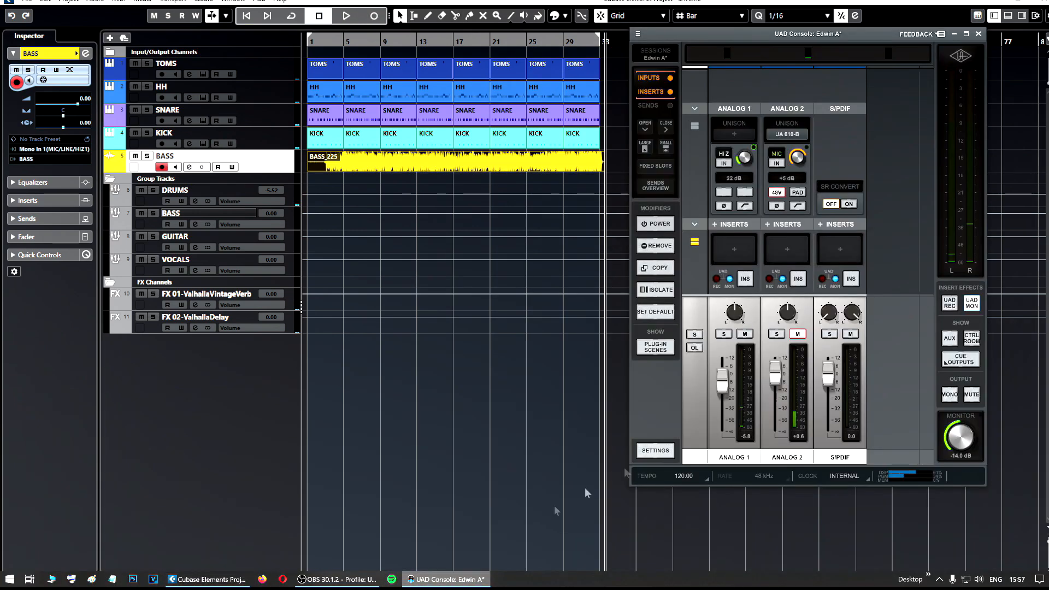
left_click(443, 2)
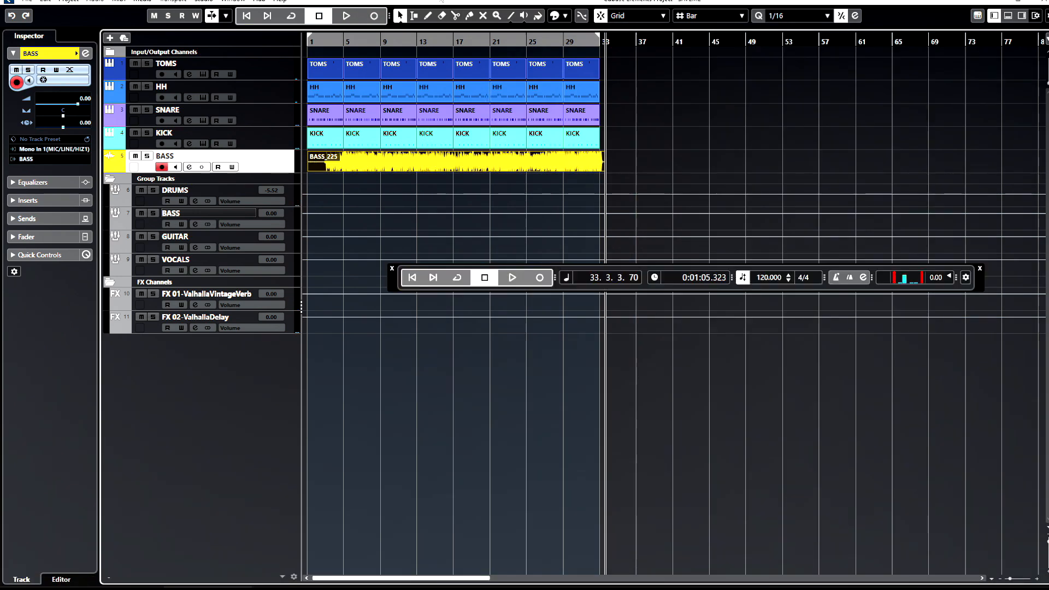
- Move all drum events and the BASS recording together so that they start at bar 3
right_click(385, 189)
left_click_drag(637, 171, 359, 72)
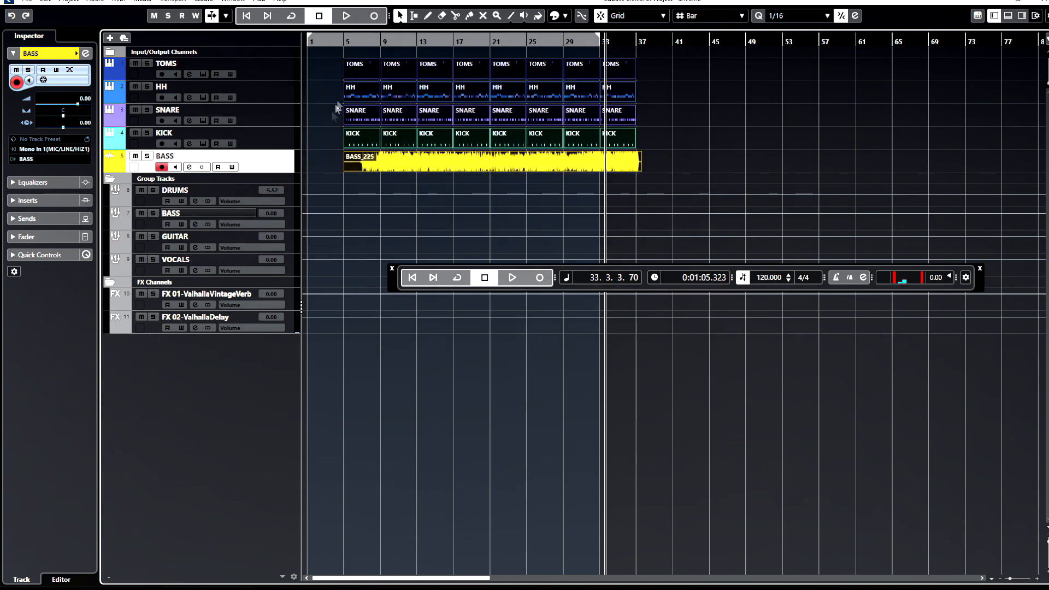
scroll(312, 138, "up", 4)
scroll(355, 111, "up", 2)
left_click_drag(432, 64, 366, 68)
left_click(332, 151)
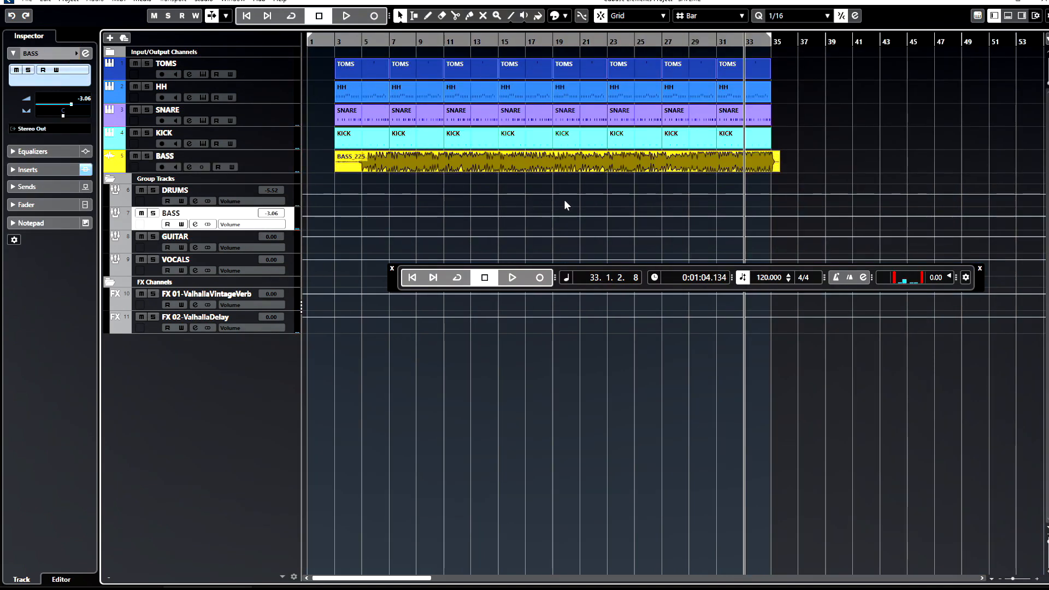
- Split the BASS recording every four bars from bar 7 to bar 31 and return to the Object Selection tool
left_click(557, 158)
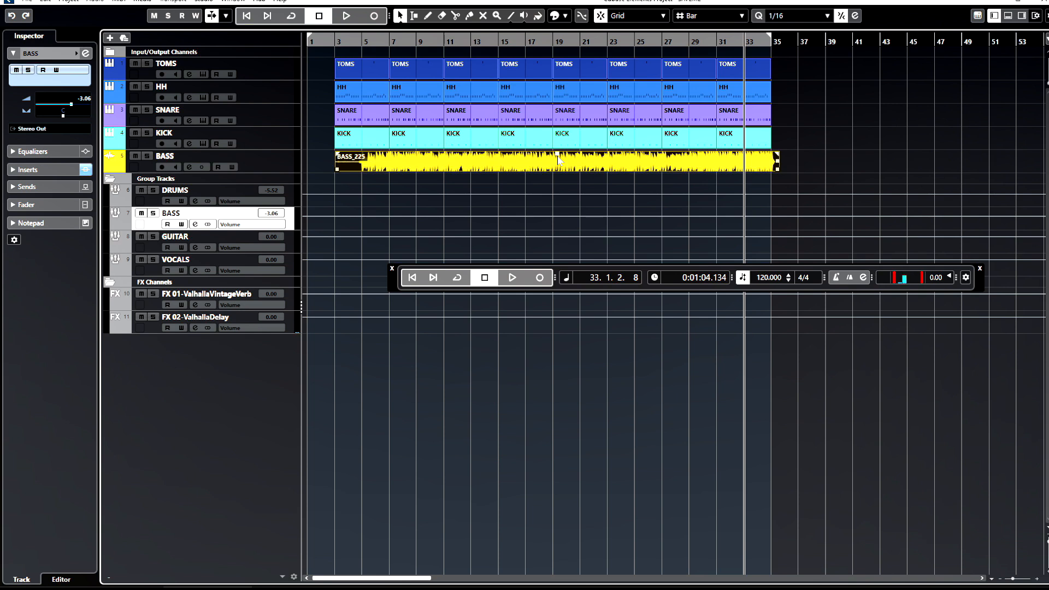
right_click(746, 160)
left_click(760, 160)
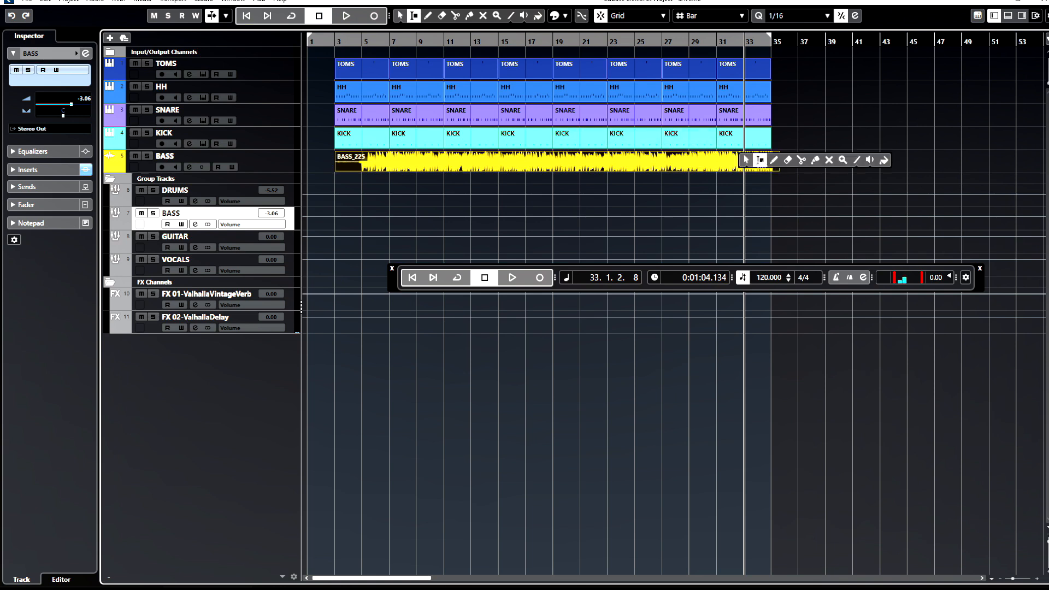
left_click(800, 160)
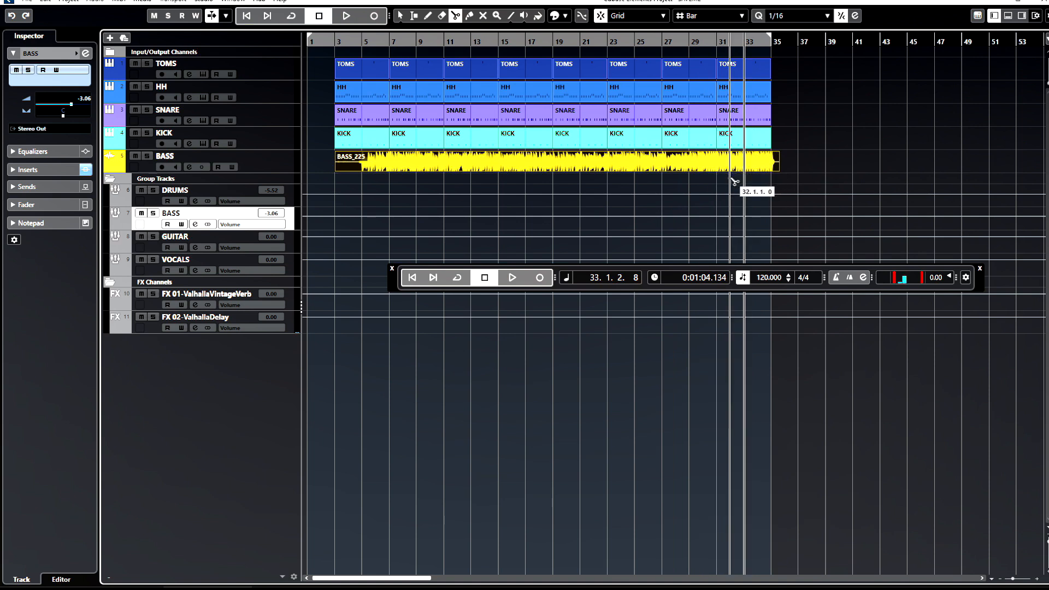
left_click(665, 169)
left_click(719, 168)
left_click(611, 167)
left_click(498, 167)
left_click(444, 168)
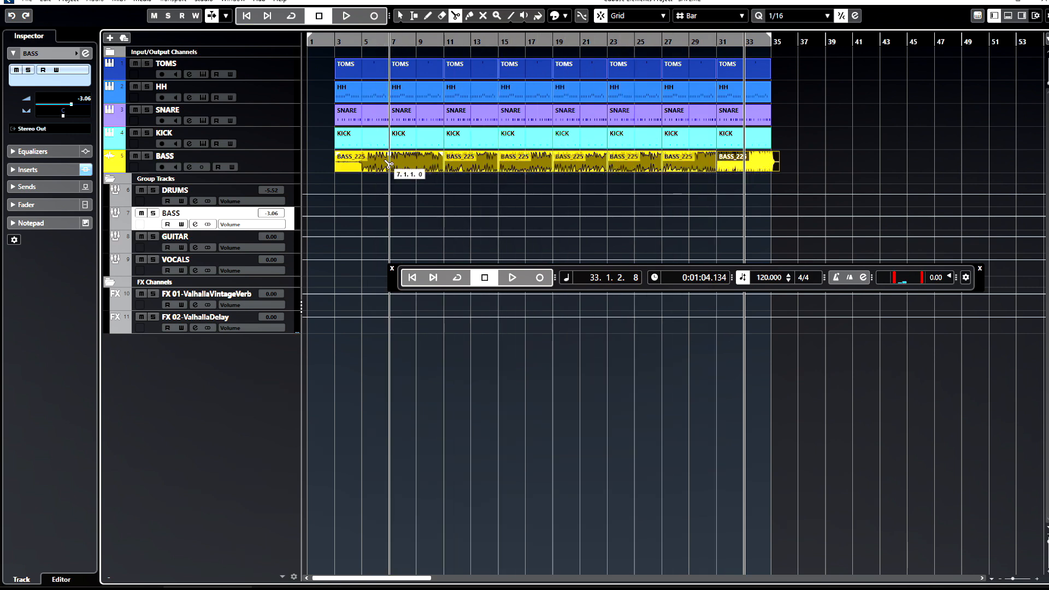
right_click(541, 200)
left_click(488, 200)
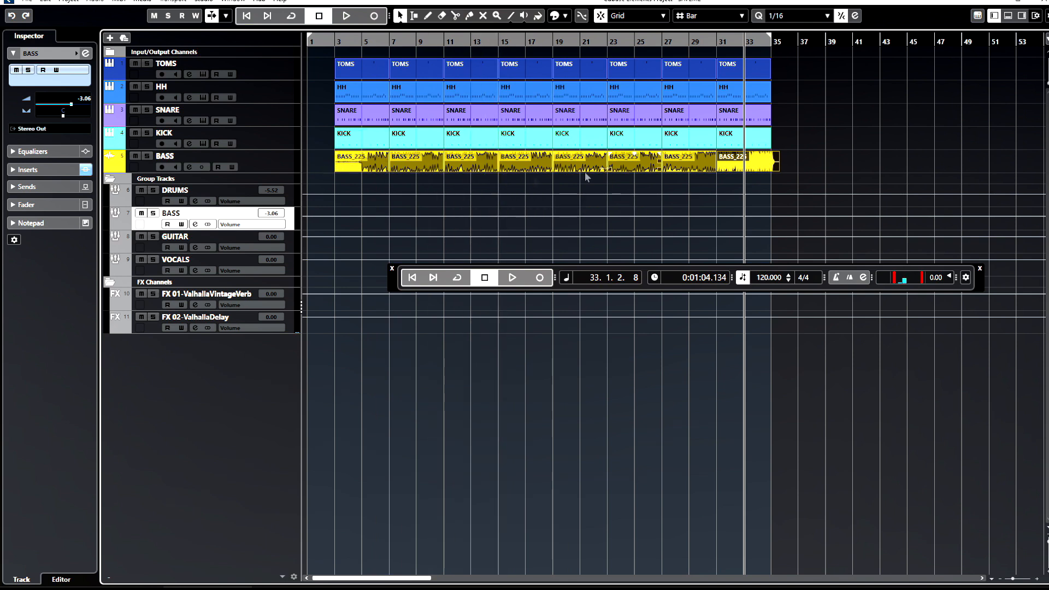
- Play the project from bar 3 and erase the first BASS event, between bars 3 and 7
left_click(335, 41)
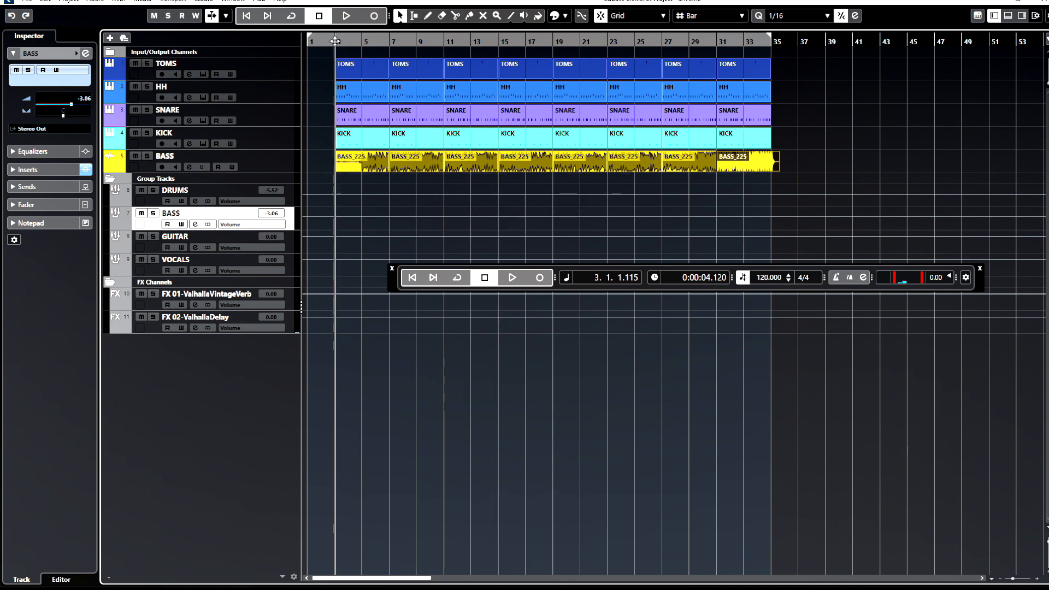
right_click(393, 174)
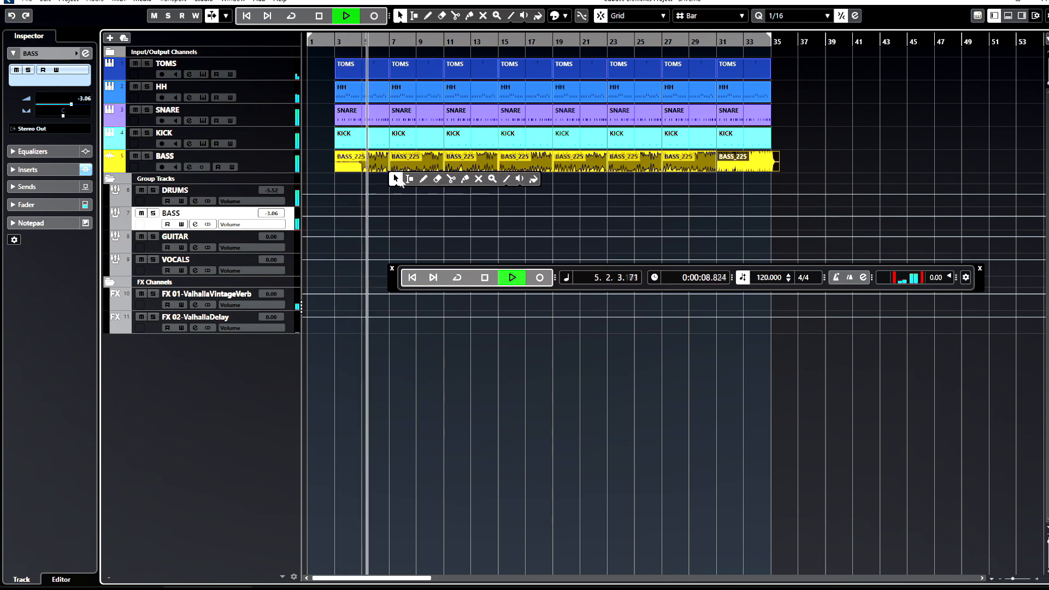
left_click(434, 177)
left_click(355, 162)
right_click(458, 188)
left_click(458, 189)
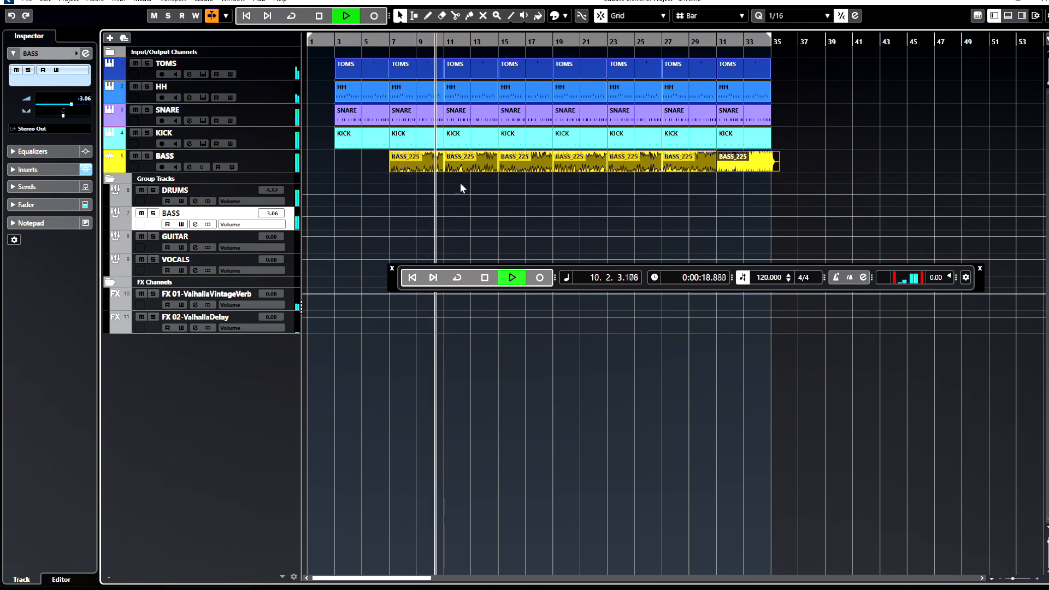
left_click(469, 120)
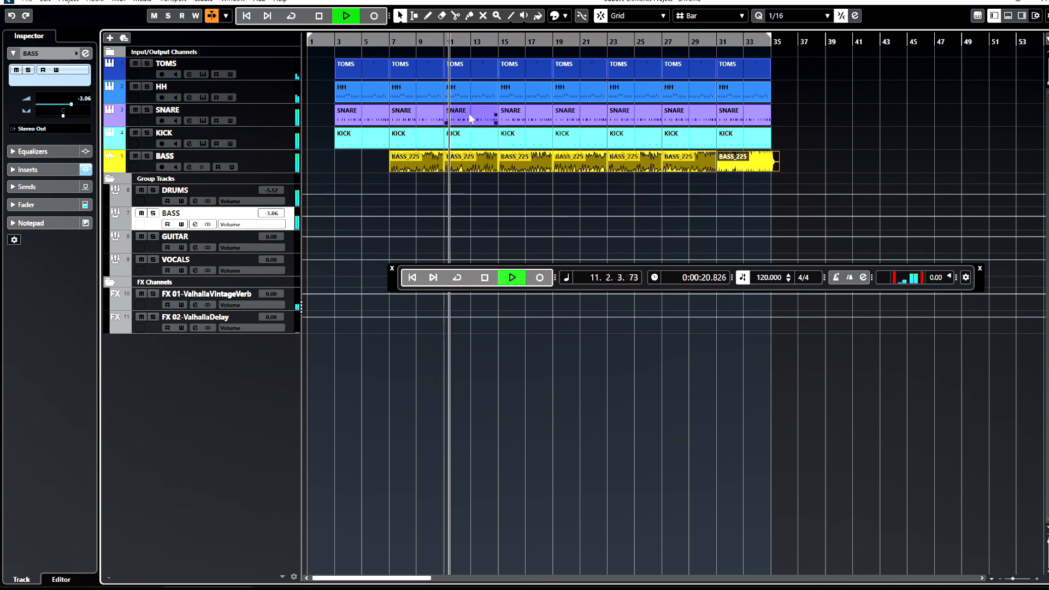
left_click(474, 136)
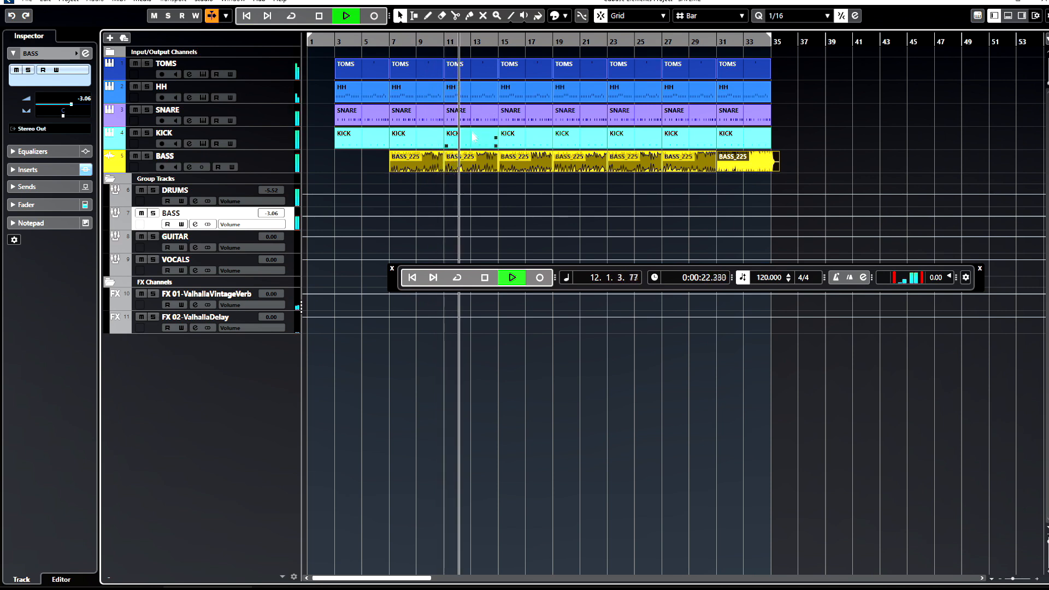
right_click(486, 178)
left_click(541, 175)
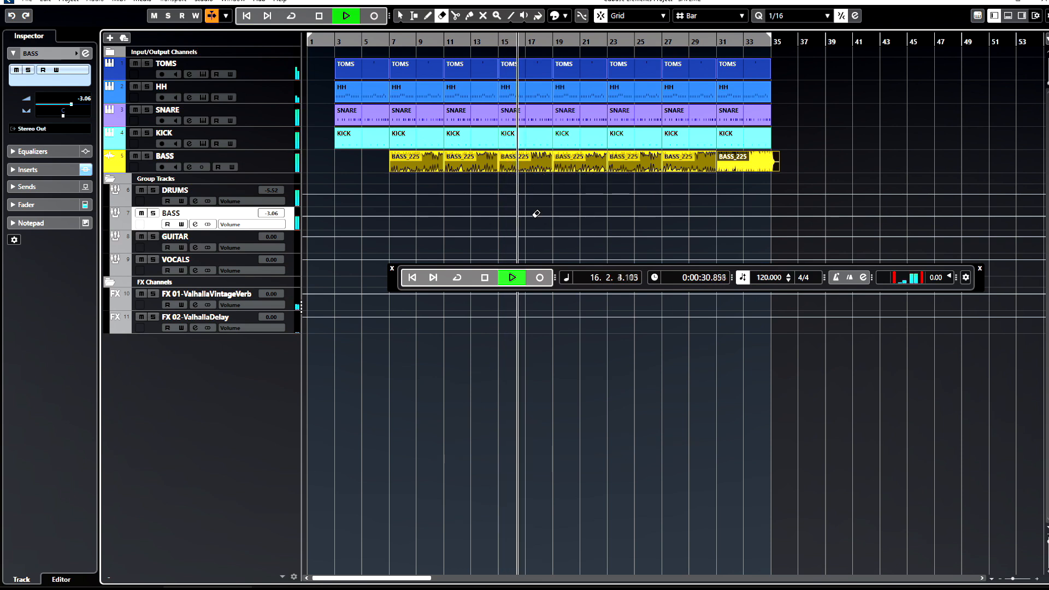
right_click(518, 187)
left_click(524, 185)
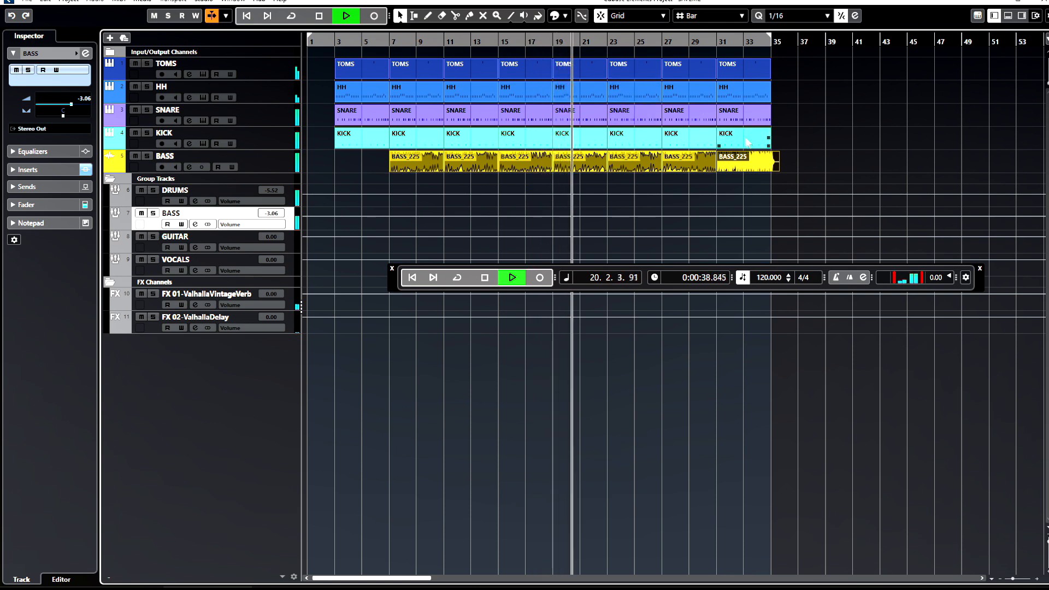
right_click(659, 168)
left_click(698, 170)
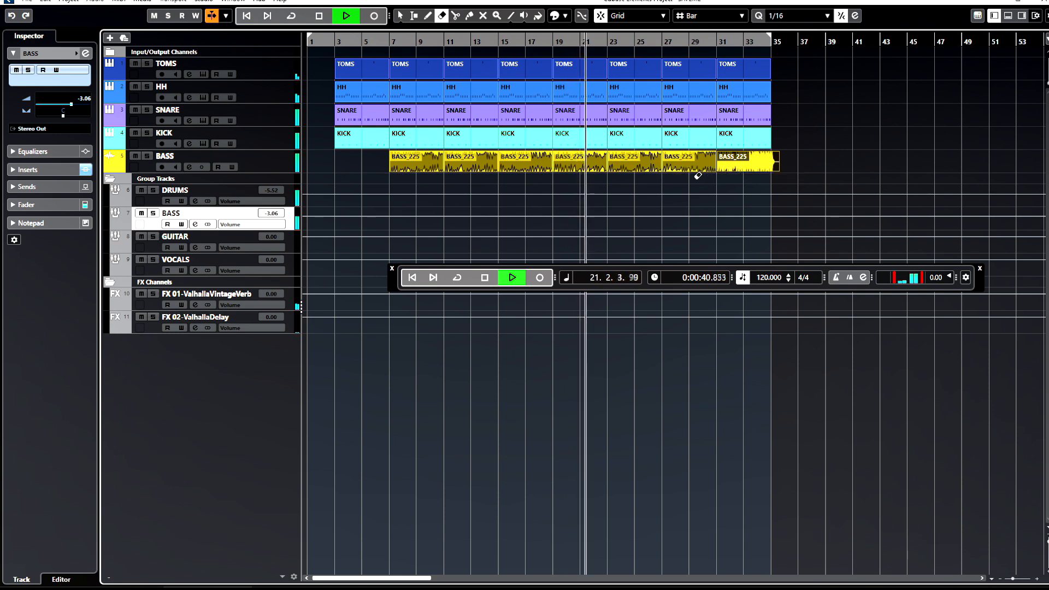
right_click(807, 169)
left_click(803, 174)
- Stop playback, move all BASS events four bars earlier so that they start at bar 3, and play from bar 3
key("space")
left_click_drag(804, 174, 418, 167)
left_click_drag(419, 167, 365, 167)
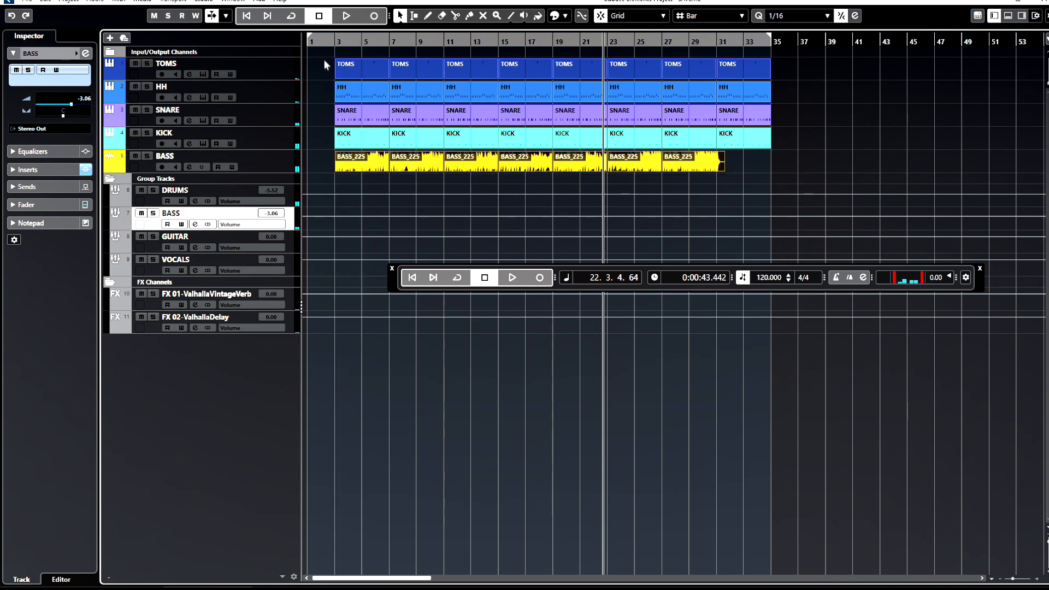
left_click(335, 41)
key("space")
left_click(592, 192)
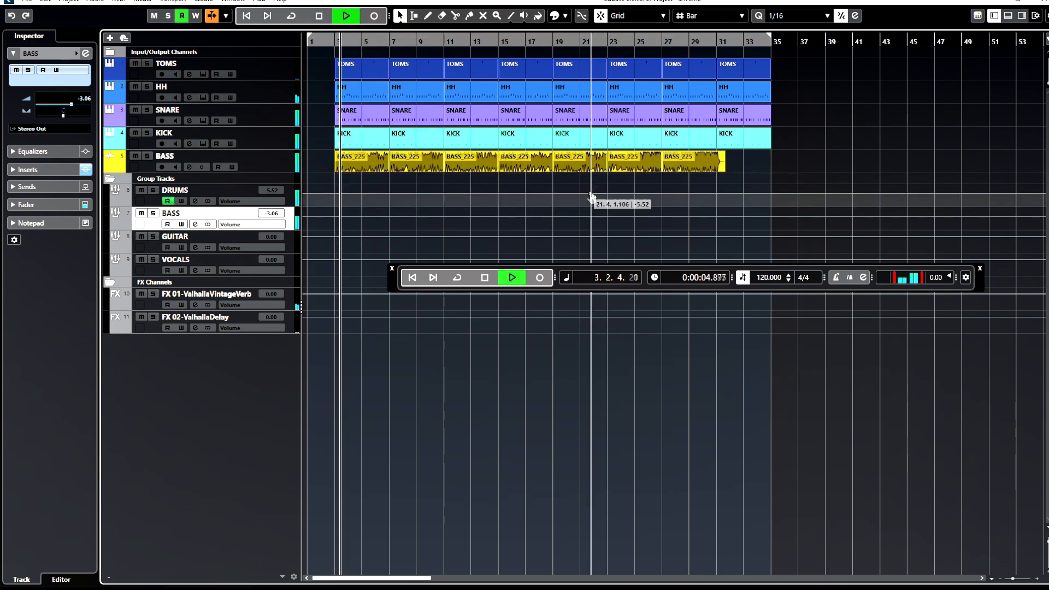
right_click(592, 193)
left_click(595, 191)
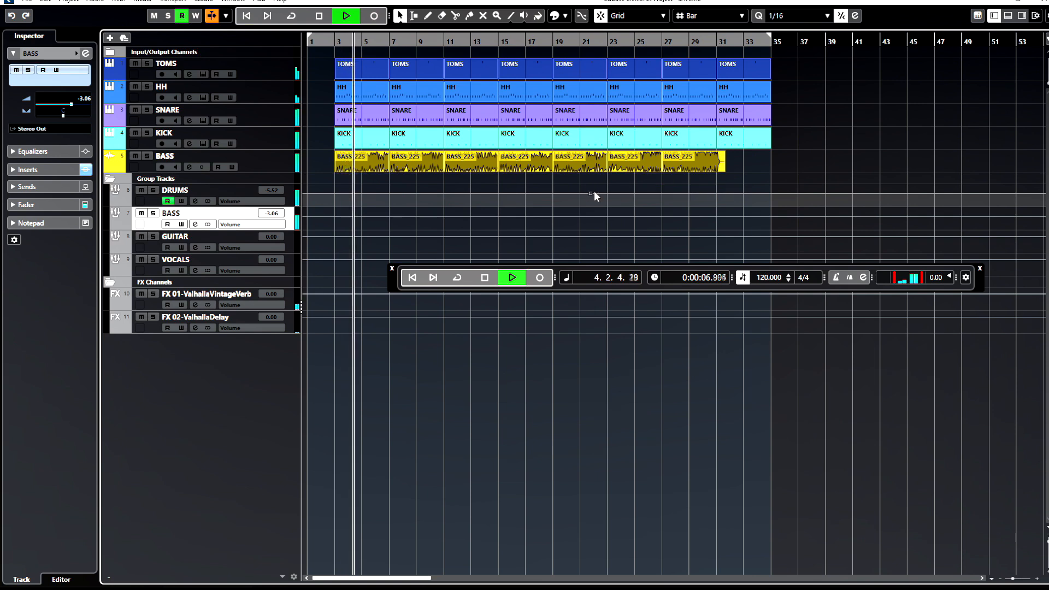
left_click(168, 201)
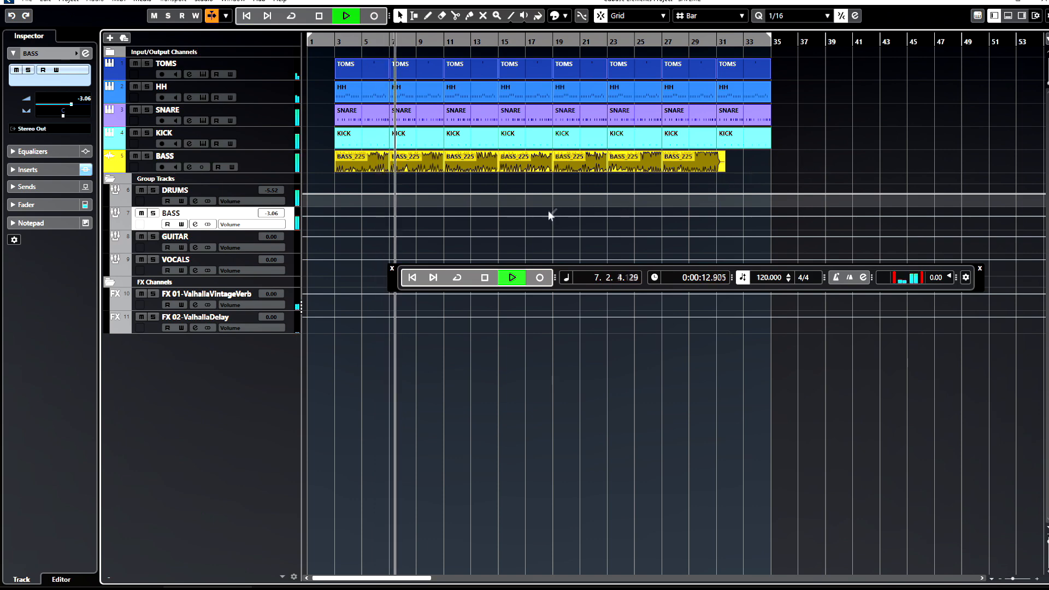
- Audition the arrangement from bar 13 and from bar 23, and stop playback
left_click(470, 42)
left_click(603, 42)
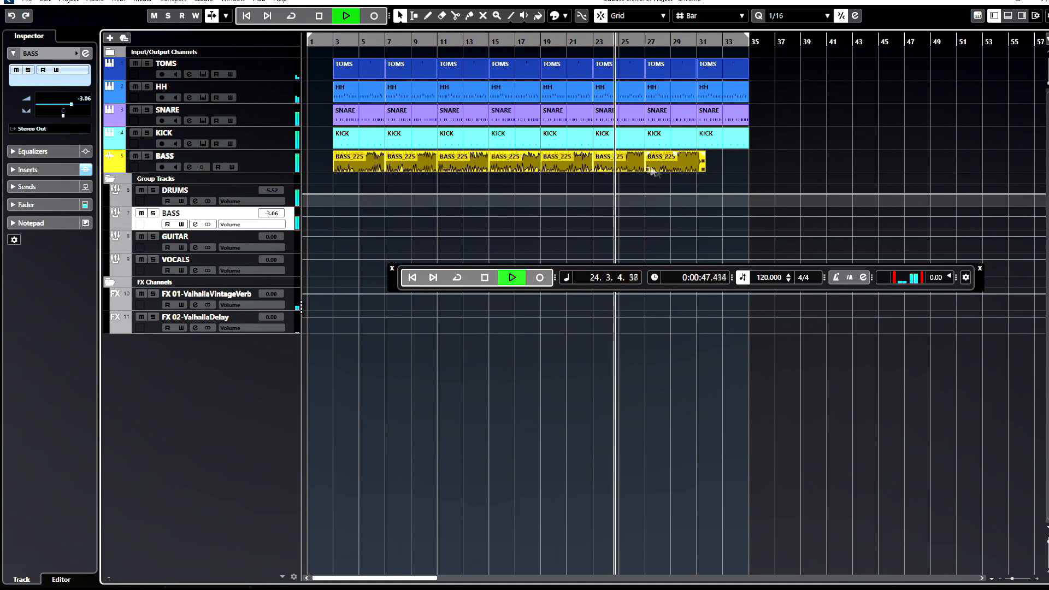
key("space")
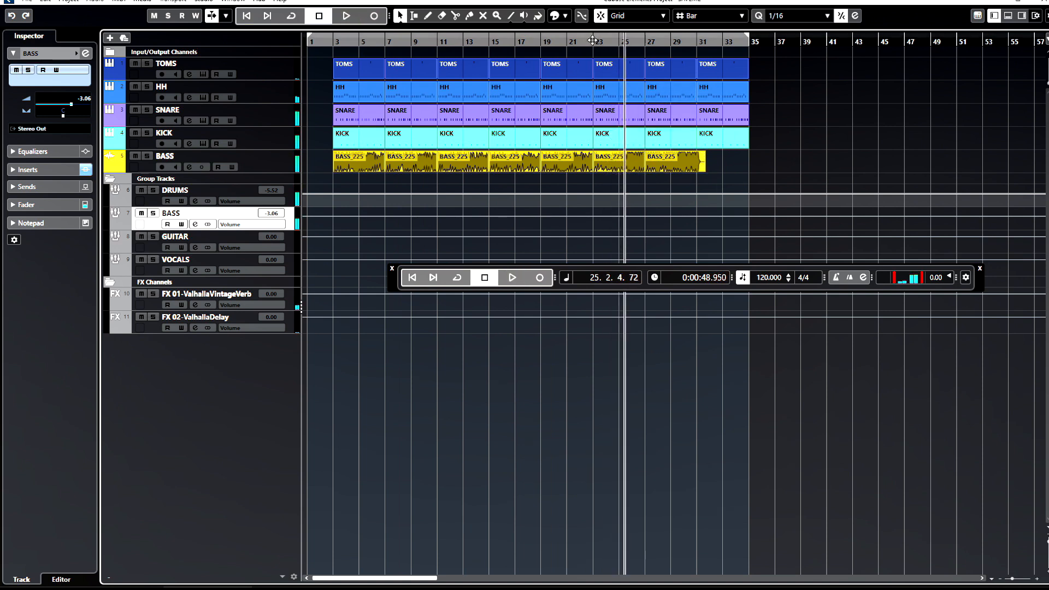
- Set the locators to bars 23 and 27, turn on cycle mode and audition the looped section
left_click_drag(320, 41, 596, 44)
left_click_drag(749, 37, 720, 43)
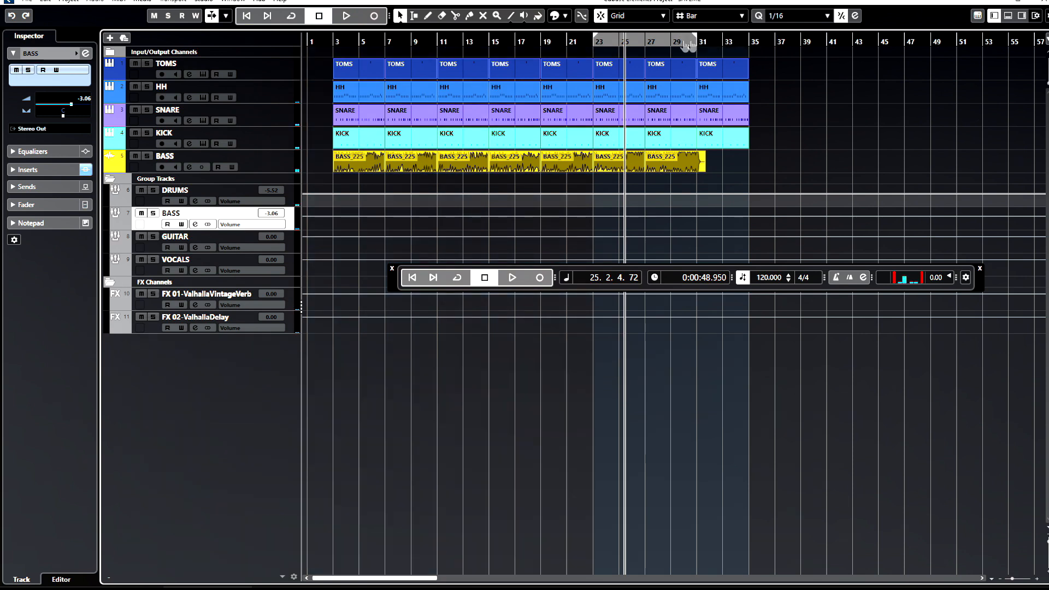
left_click_drag(650, 50, 647, 48)
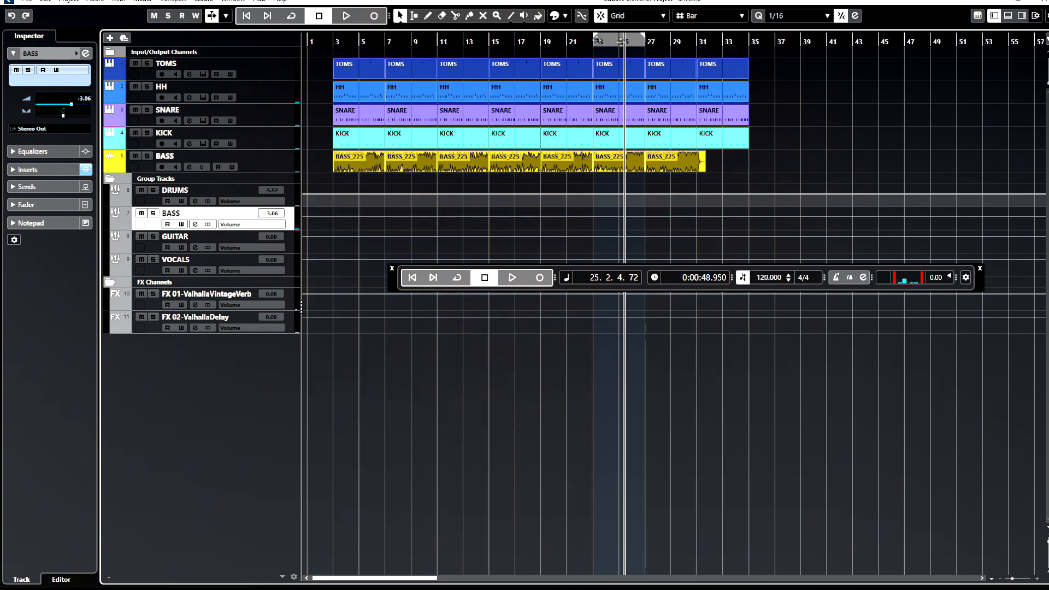
left_click(291, 16)
key("space")
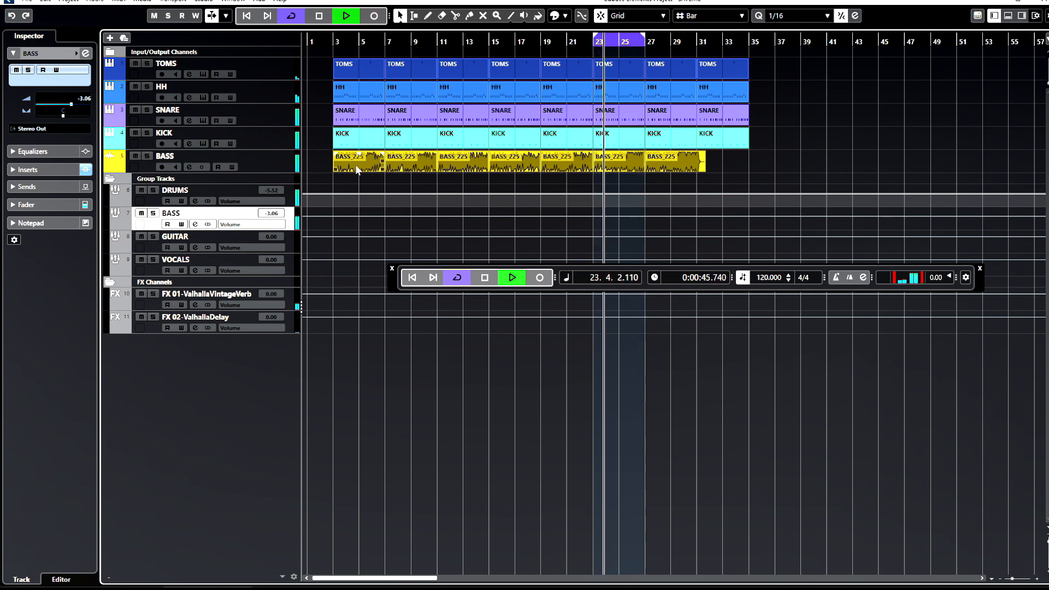
key("space")
- Move all BASS events back so that they start at bar 7, and paste a copy of the bar 27 event at bar 3
left_click_drag(459, 171, 408, 170)
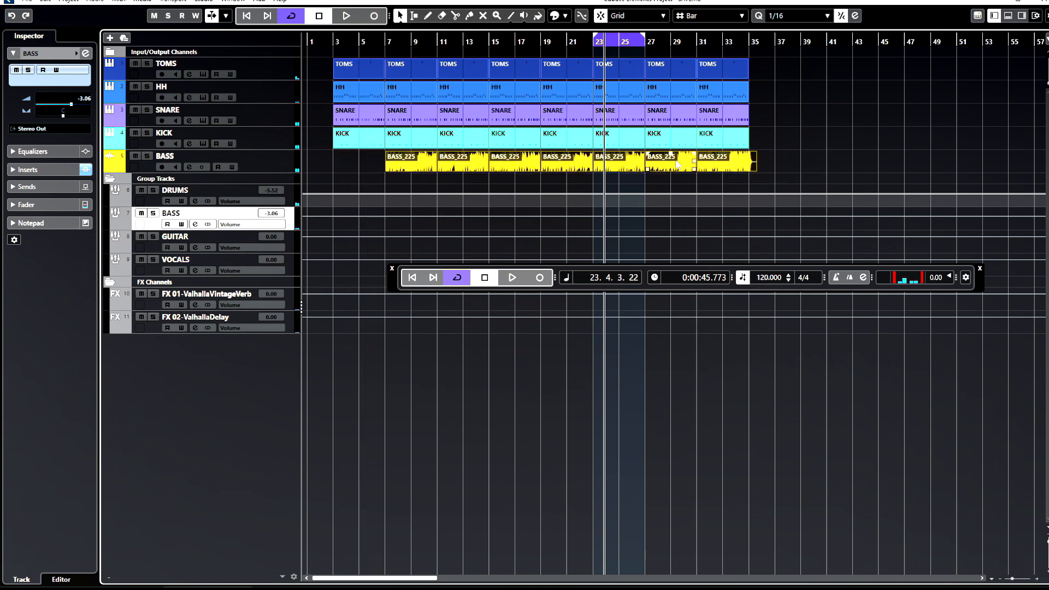
left_click(675, 191)
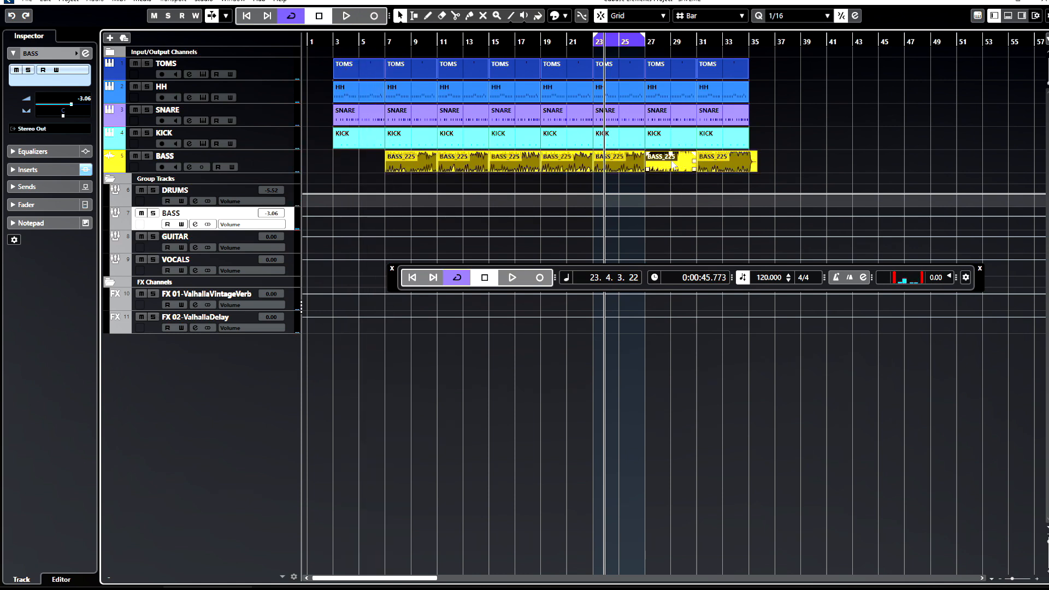
left_click(335, 40)
left_click(270, 158)
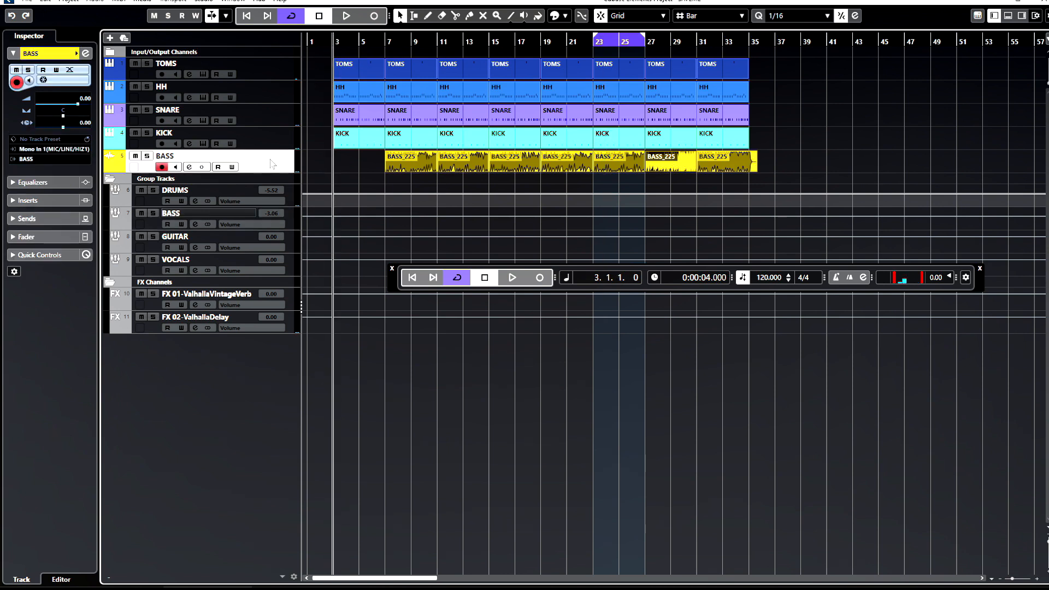
key("ctrl+v")
- Audition the BASS part from bar 3, turn off cycle mode and play the end of the arrangement around bar 35
key("space")
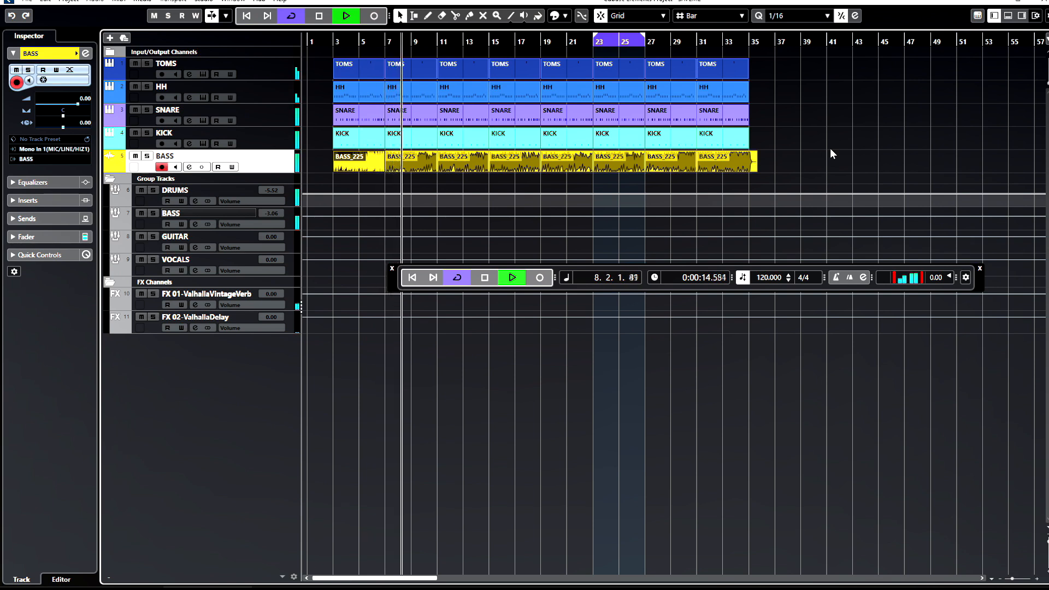
key("space")
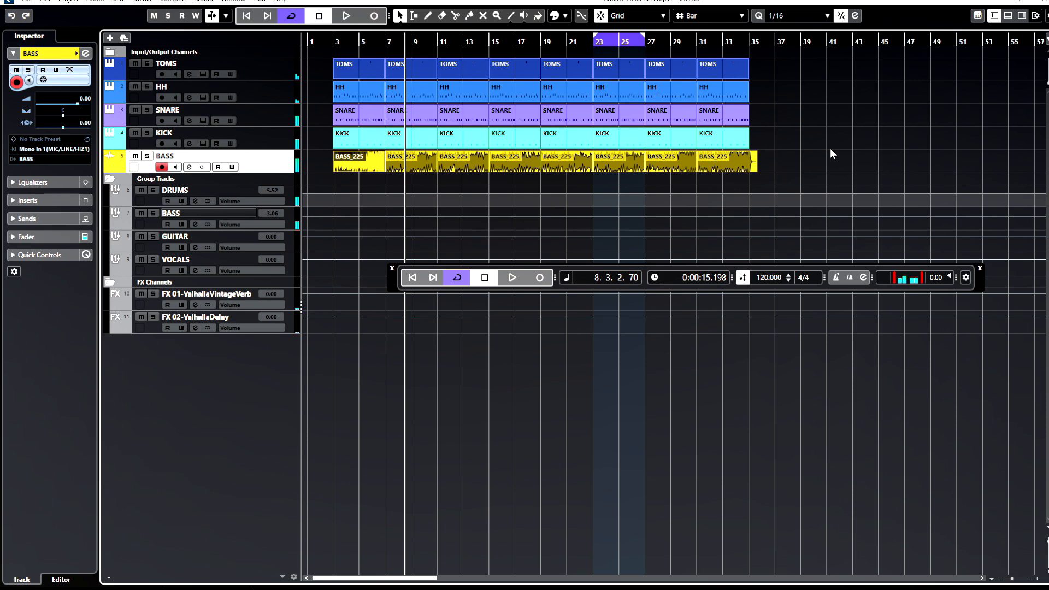
left_click(742, 41)
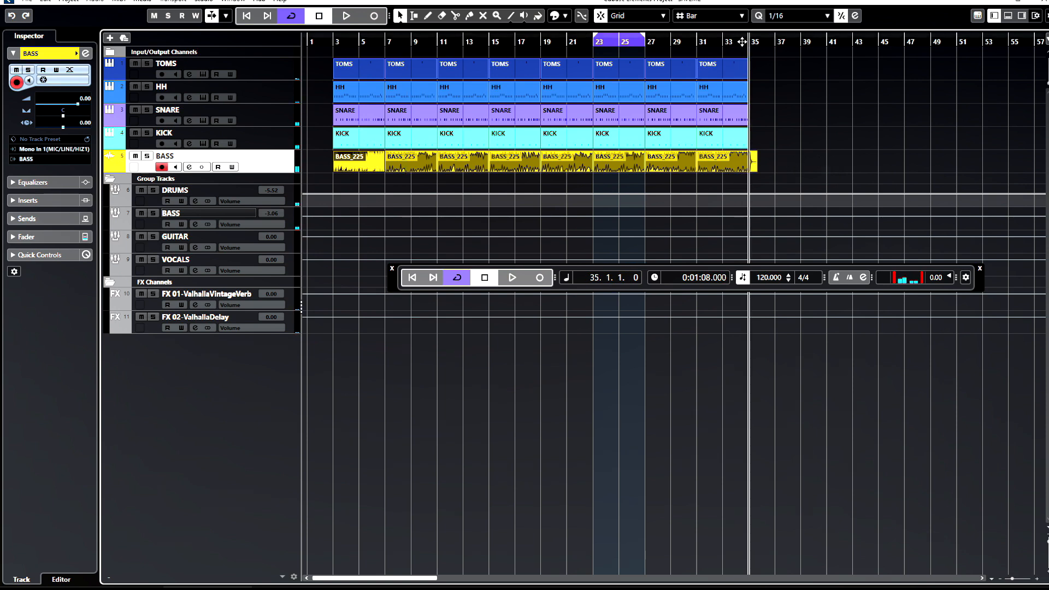
key("KP_Divide")
key("space")
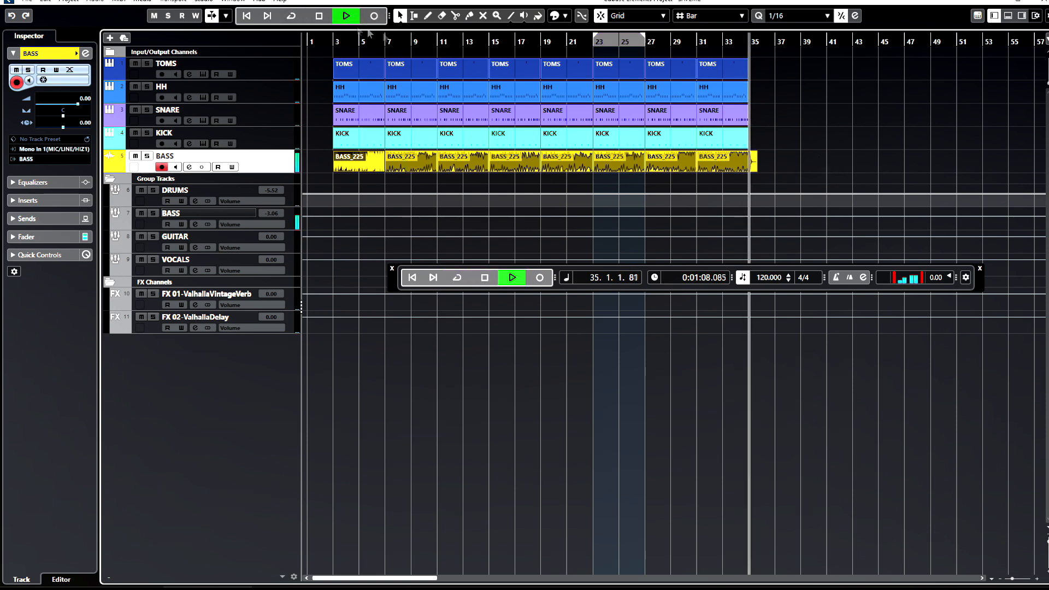
left_click(735, 40)
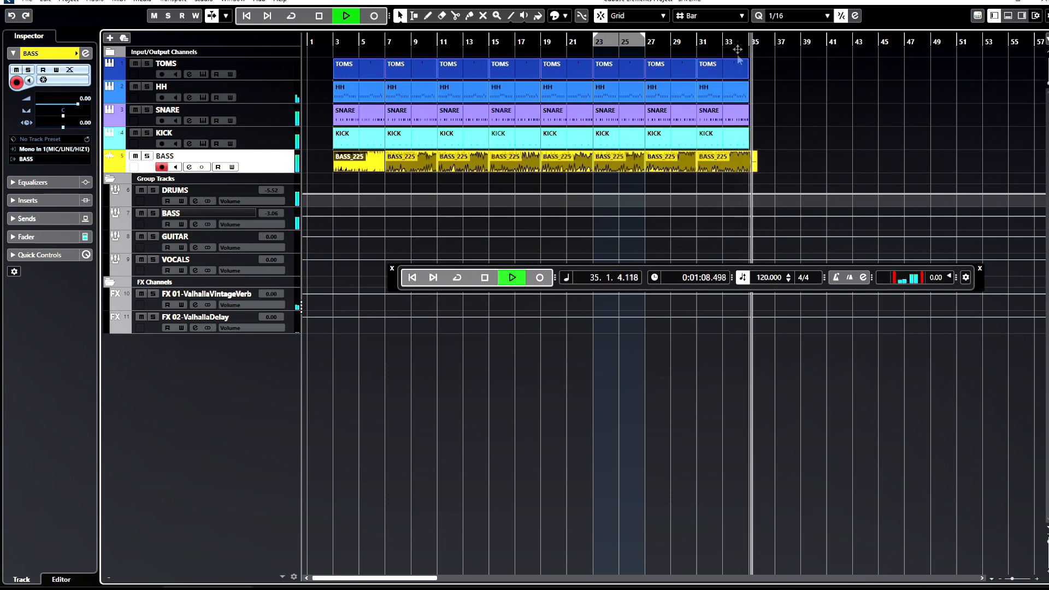
key("space")
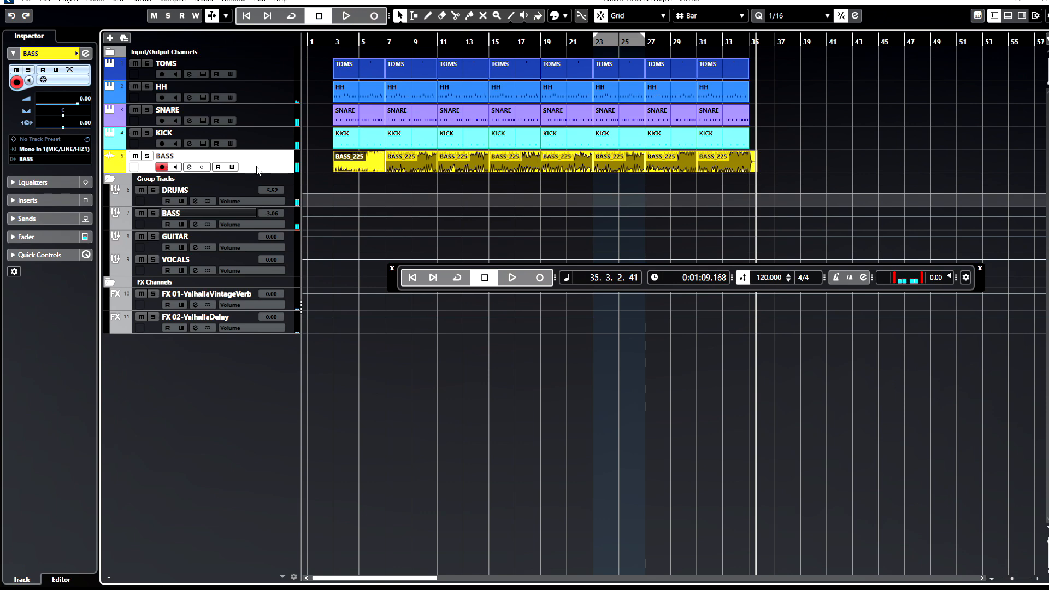
- Normalize all BASS events to a maximum peak level of 0.00 dB and make the BASS track slightly taller than the drum tracks
left_click_drag(260, 170, 268, 249)
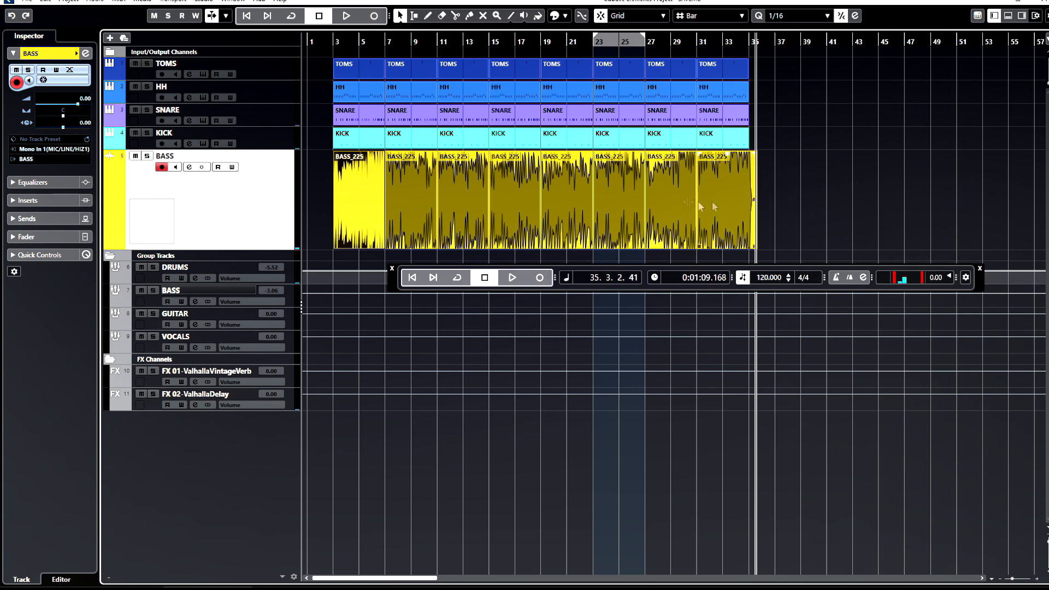
left_click(330, 185)
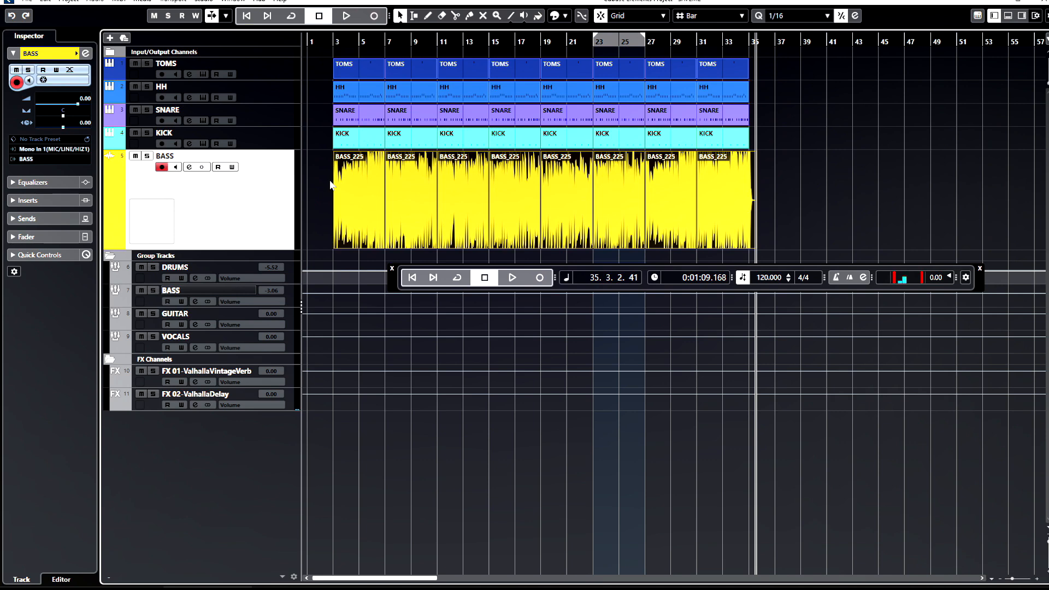
key("F7")
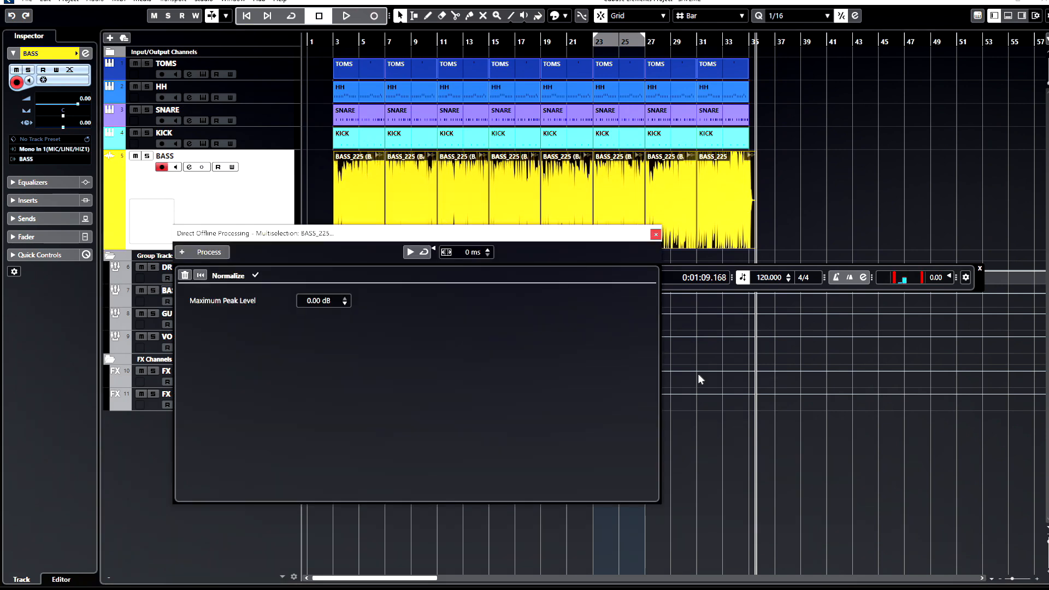
left_click(656, 235)
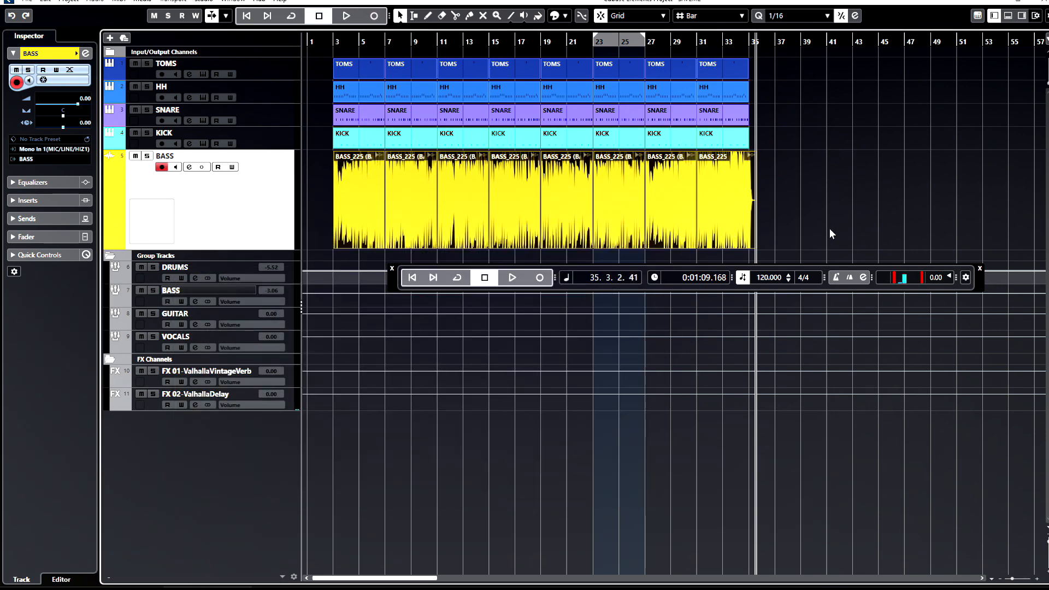
left_click_drag(257, 249, 257, 183)
- Play from bar 3, briefly solo the BASS audio track to check its sound, stop playback and deselect the BASS events
left_click(336, 41)
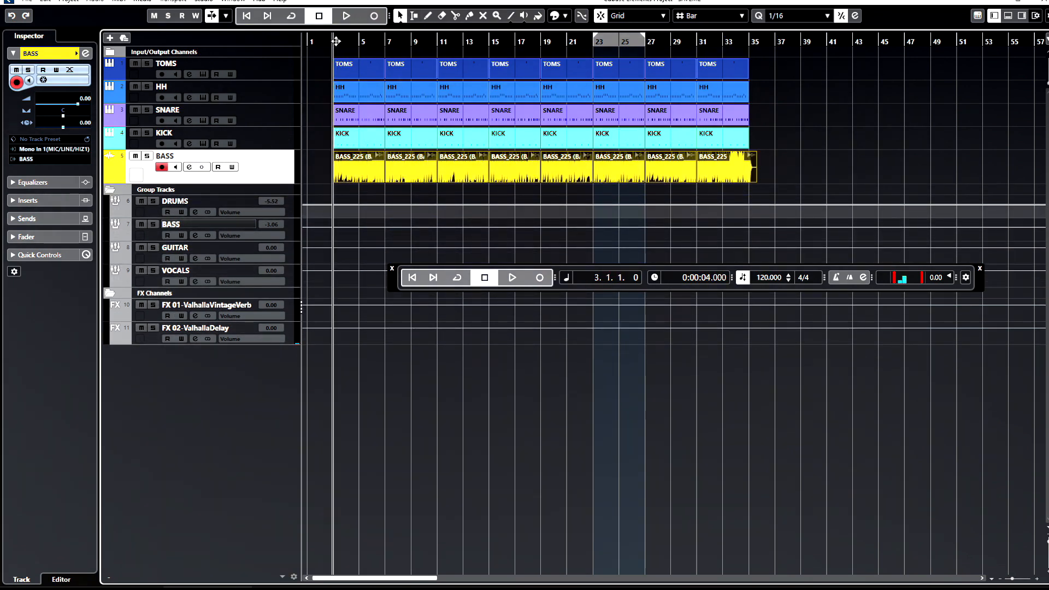
key("space")
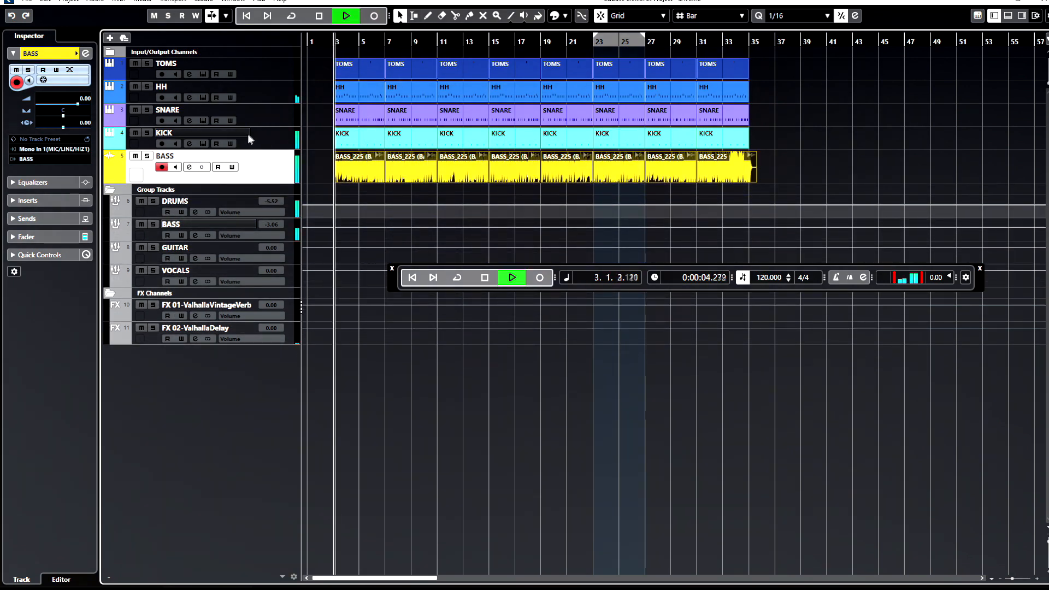
left_click(147, 156)
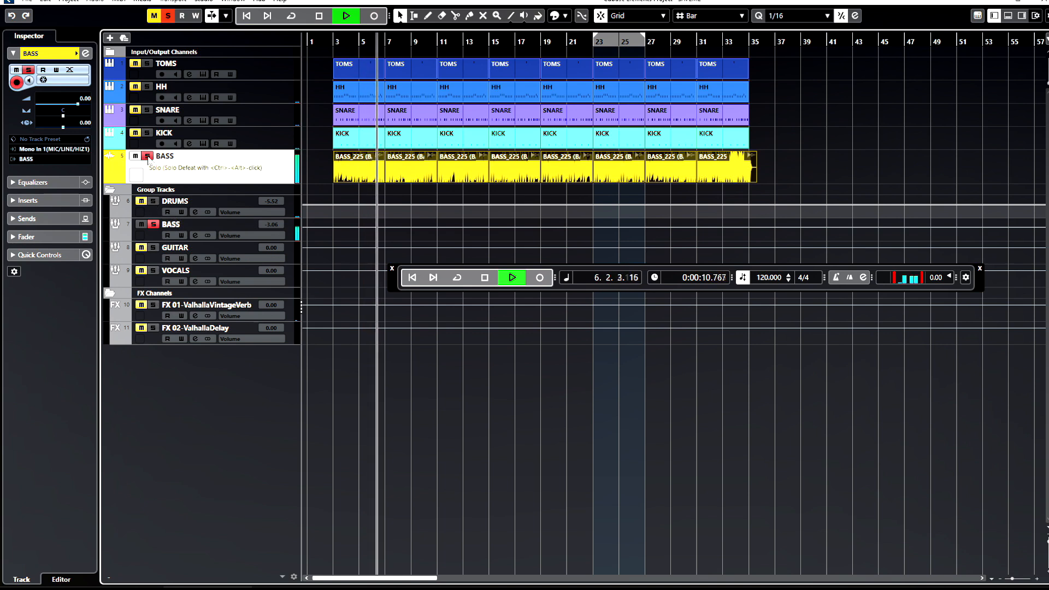
left_click(147, 157)
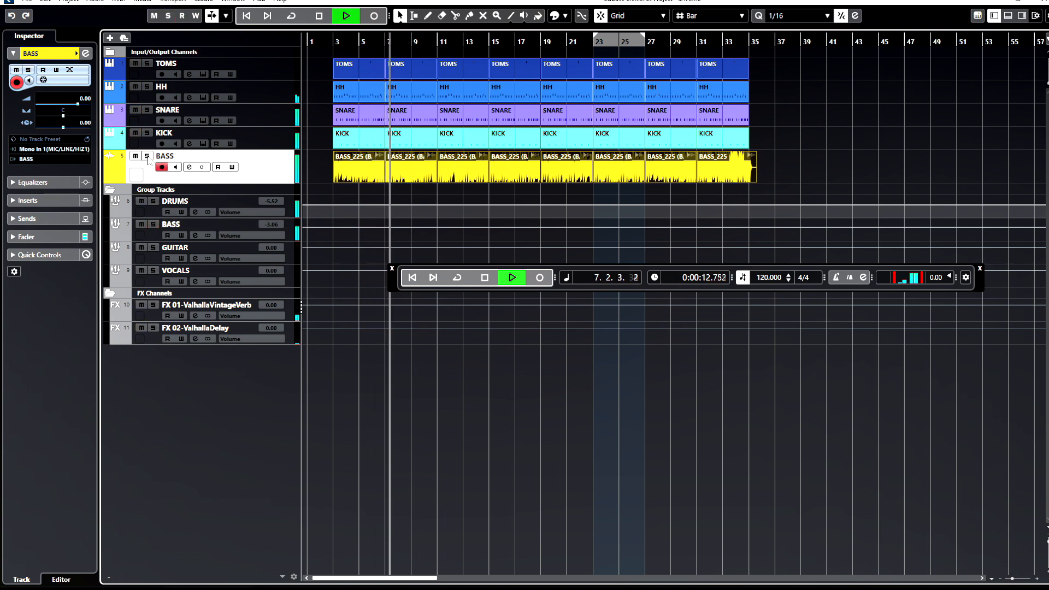
left_click(484, 277)
left_click(815, 168)
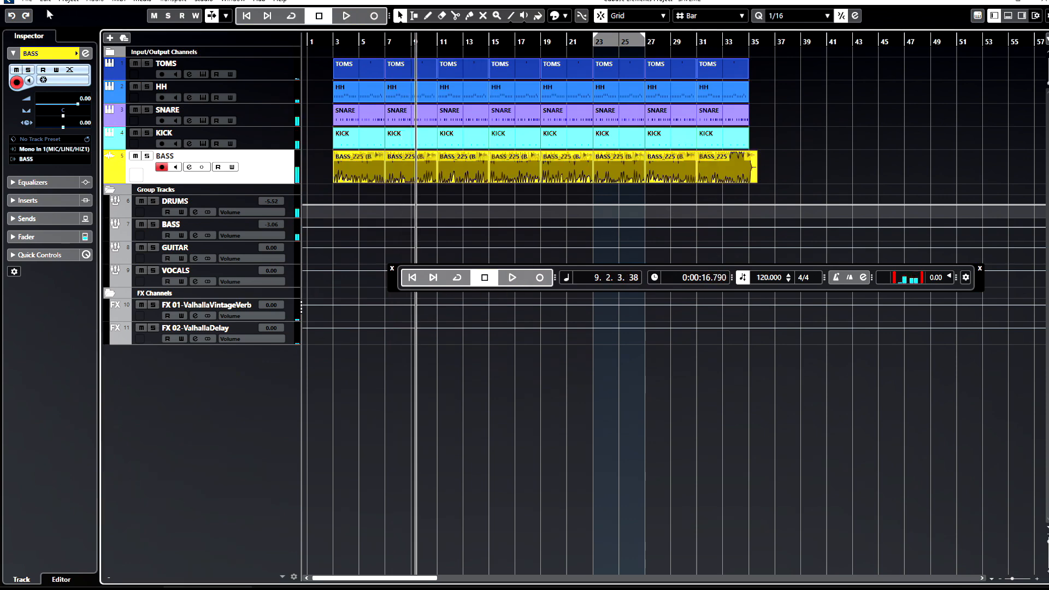
- Set the left locator to bar 1 and the right locator to bar 35 at the end of the drum events
left_click(31, 3)
left_click(49, 52)
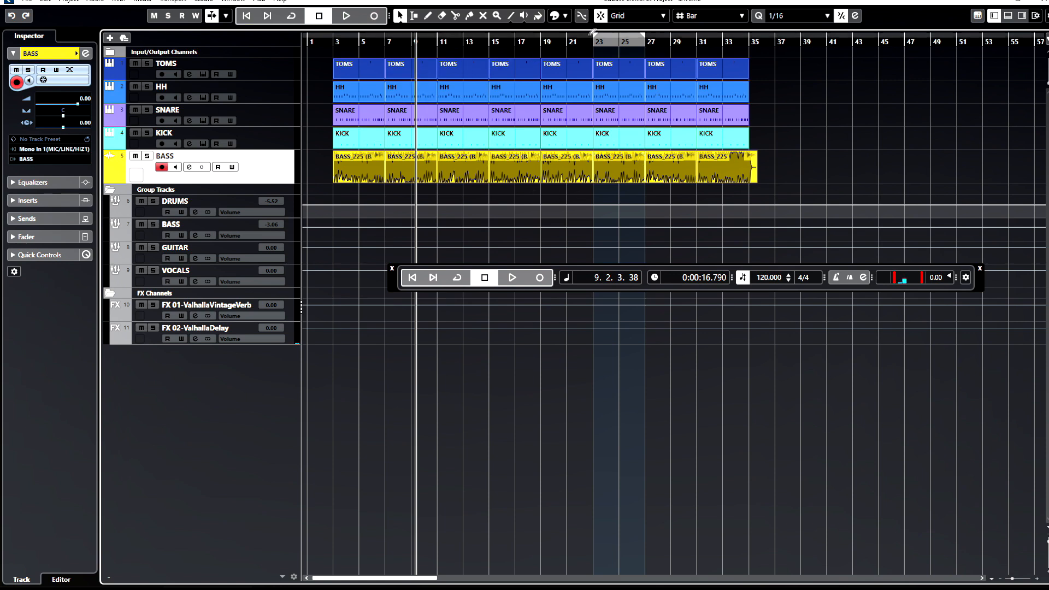
left_click_drag(595, 36, 300, 59)
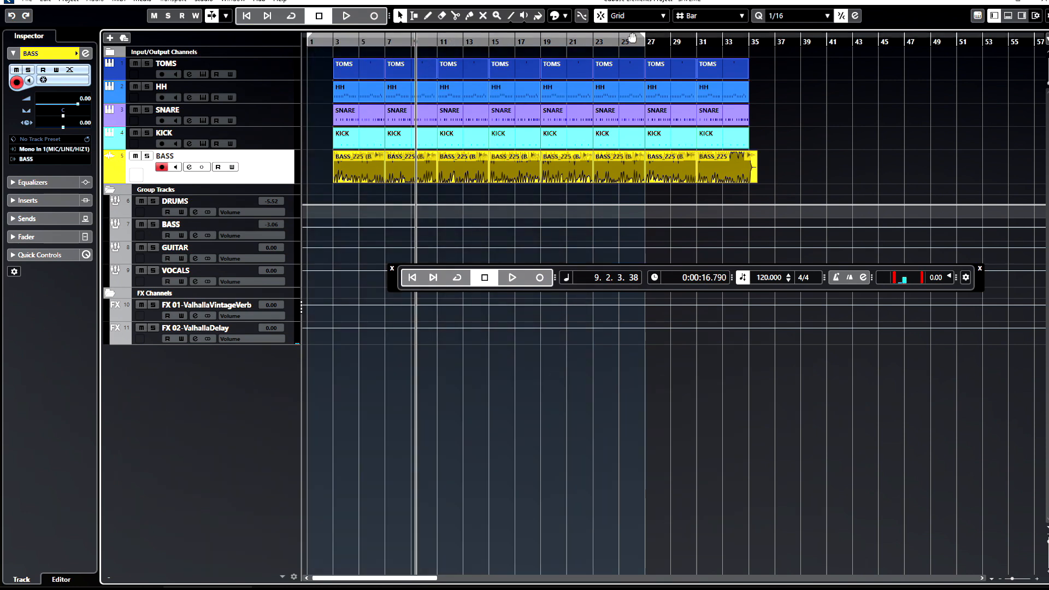
left_click_drag(644, 37, 747, 41)
left_click(748, 43)
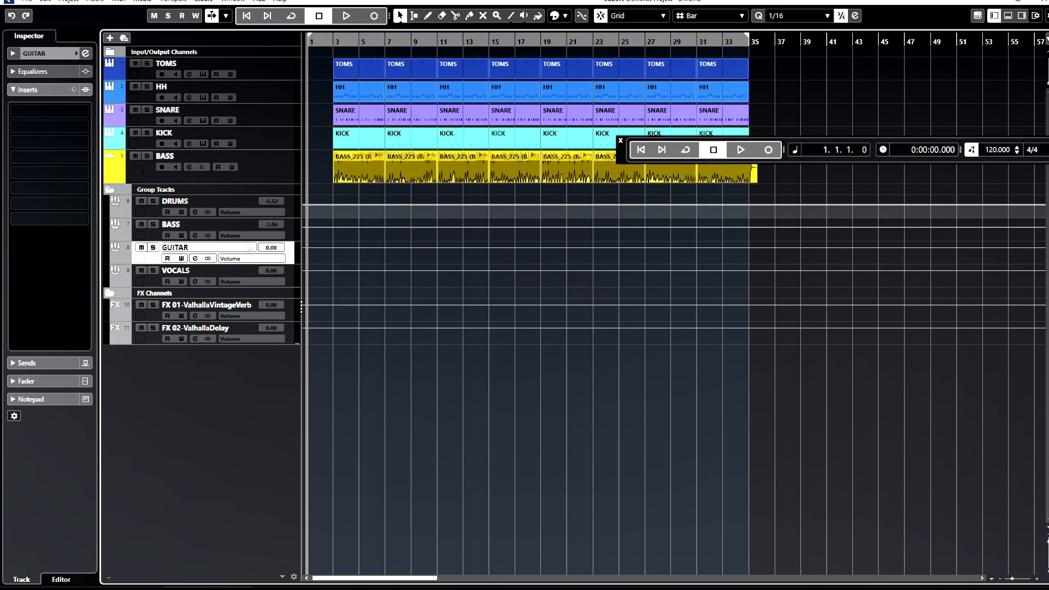
- Add a mono audio track named GUITAR below the BASS audio track and make it taller
left_click(285, 180)
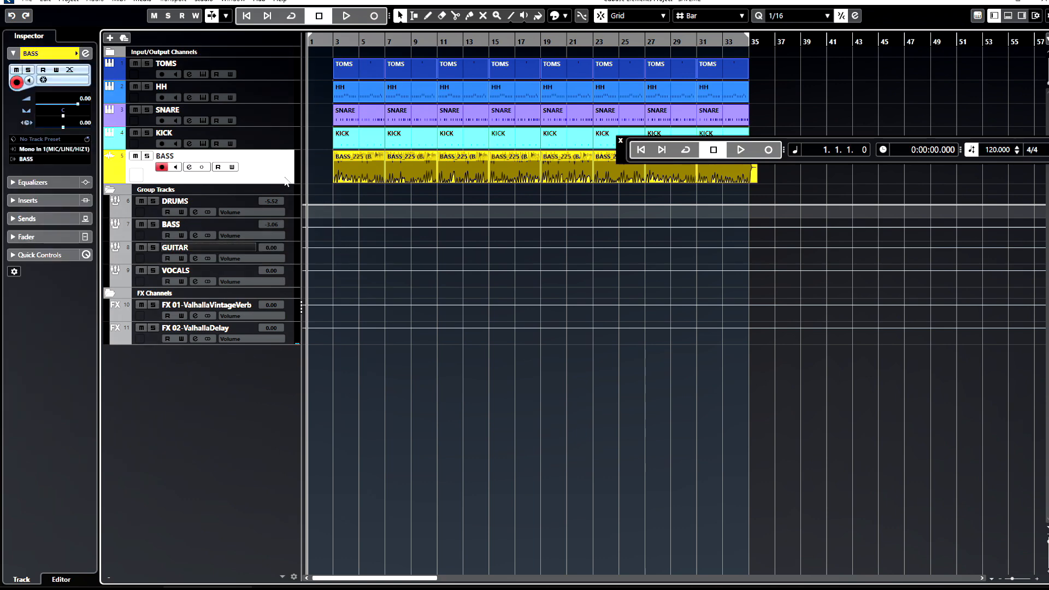
right_click(285, 180)
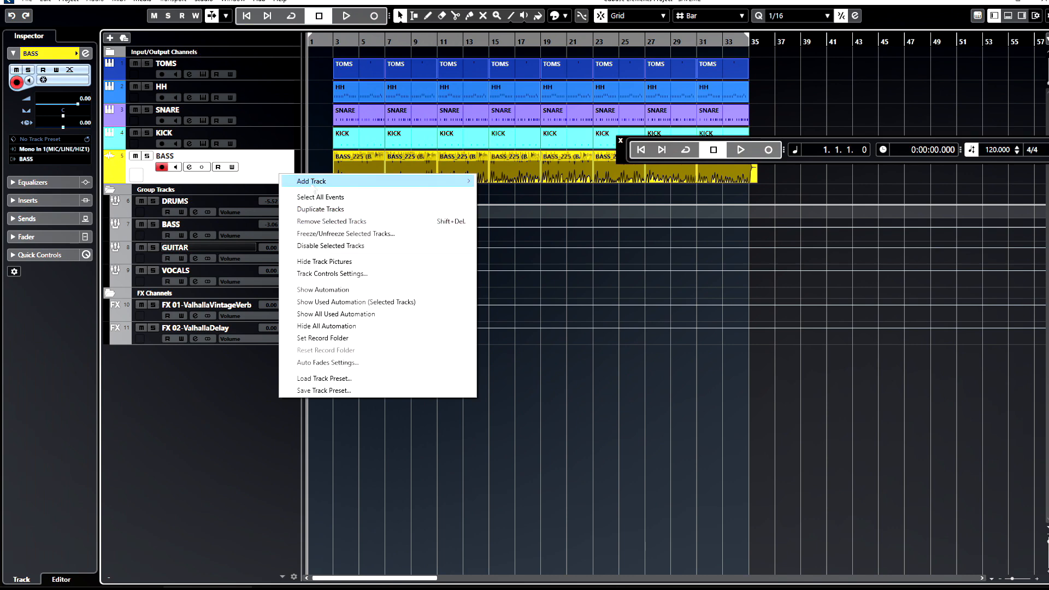
mouse_move(314, 181)
left_click(493, 180)
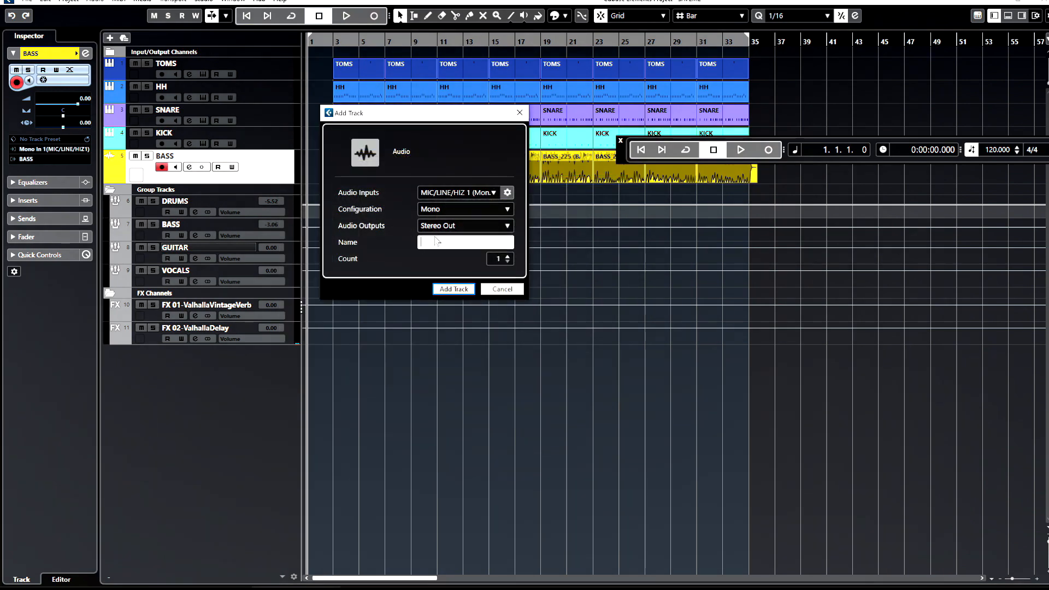
type("GUITAR")
left_click(453, 288)
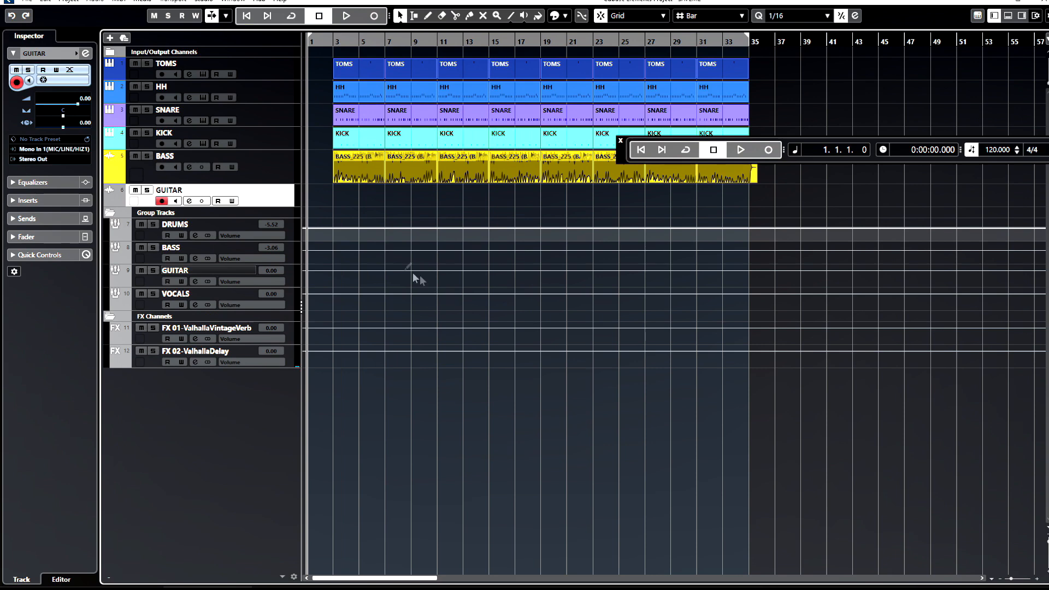
left_click_drag(279, 207, 281, 240)
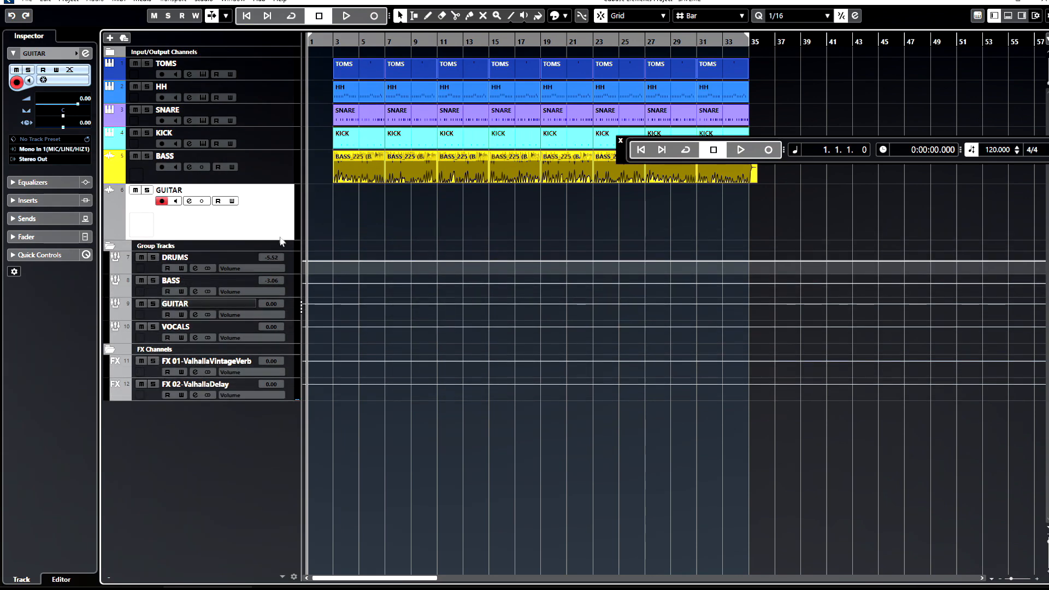
- Route the GUITAR audio track's output to the GUITAR group in the MixConsole and return to the project
left_click(179, 204)
left_click(204, 2)
left_click(232, 29)
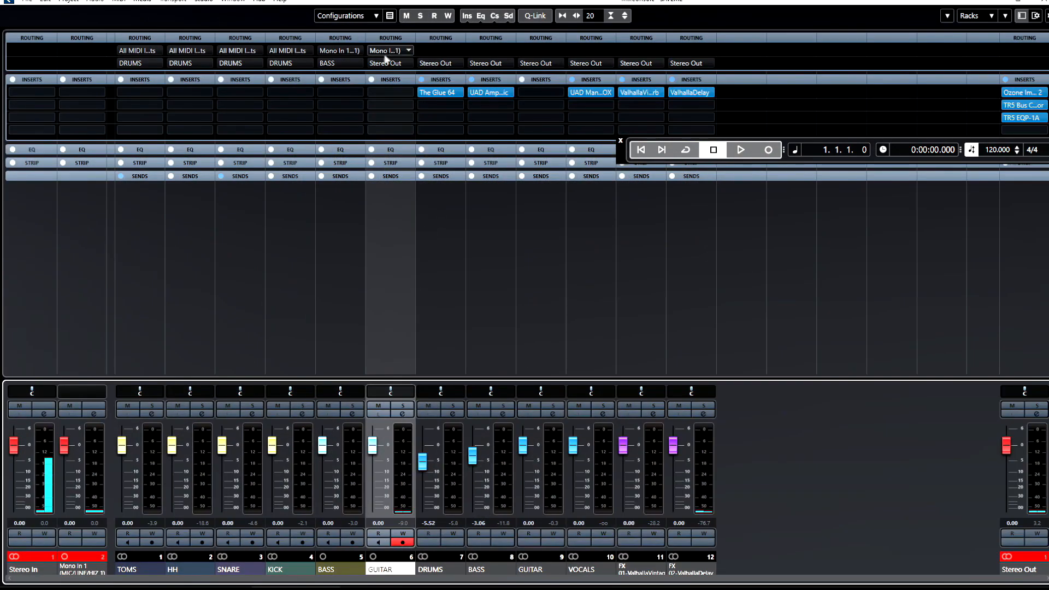
left_click(385, 61)
left_click(408, 170)
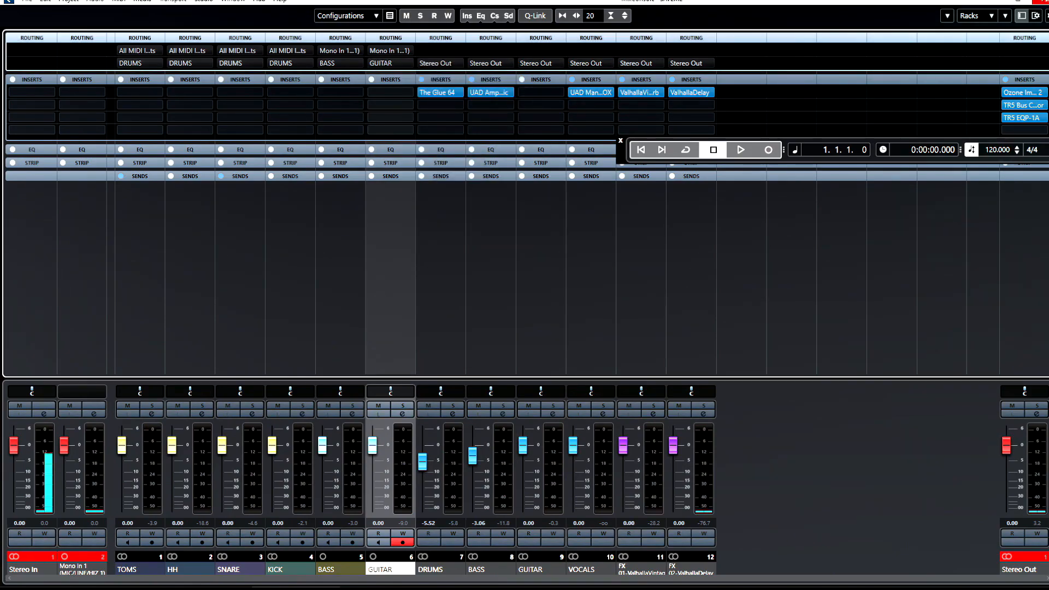
left_click(1040, 2)
- Insert IK Multimedia's AmpliTube 5 in the first insert slot of the GUITAR group track
left_click(182, 305)
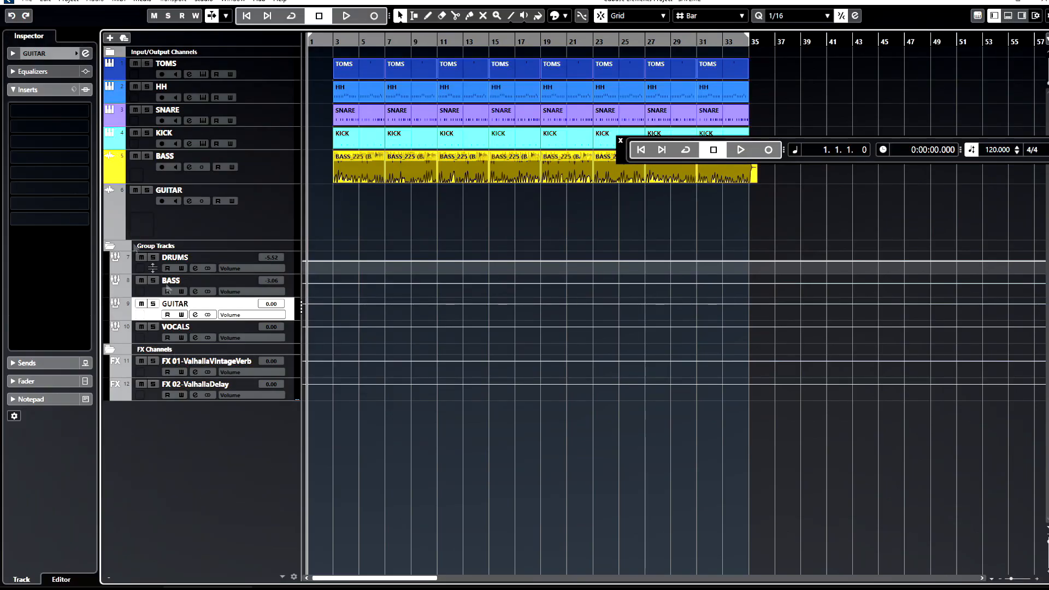
left_click(83, 112)
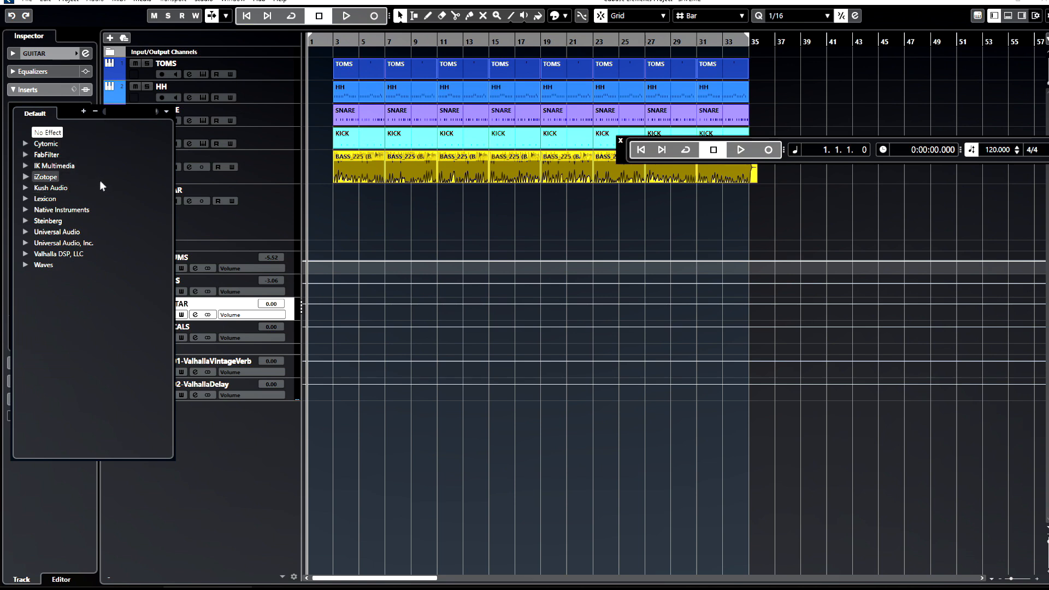
left_click(72, 166)
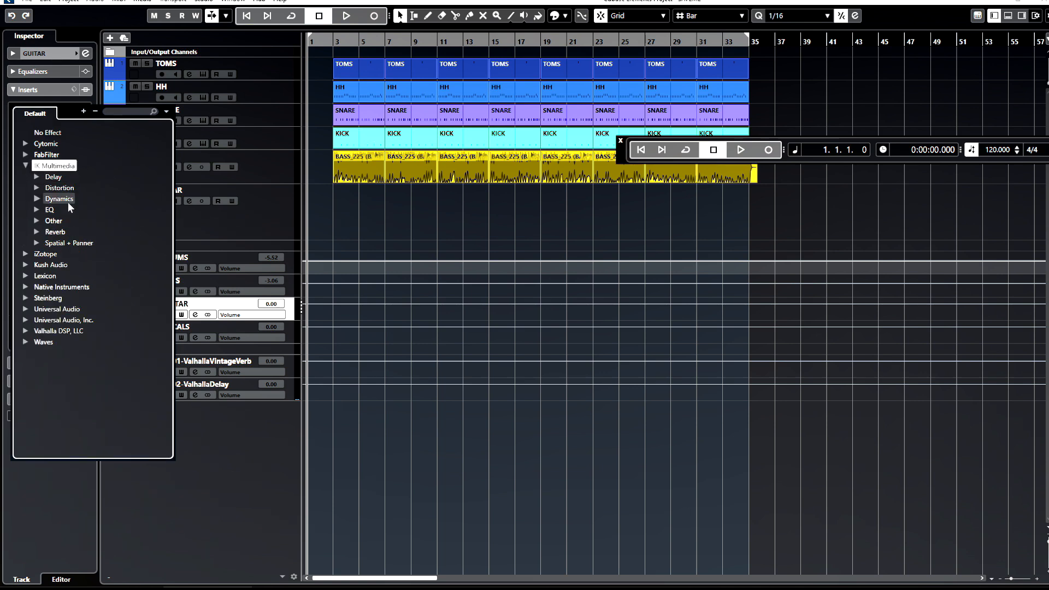
left_click(69, 192)
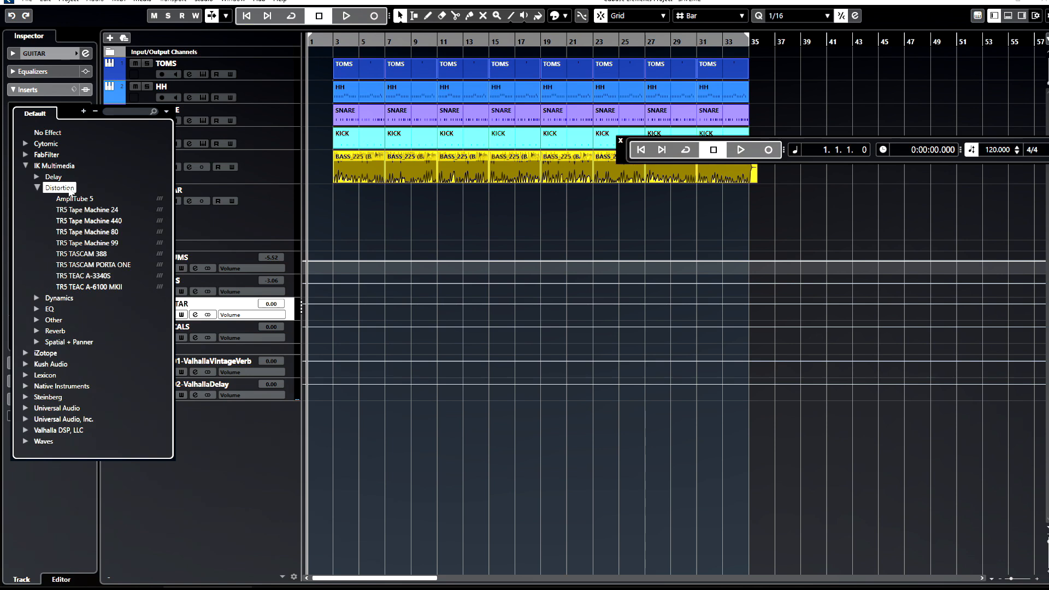
left_click(75, 200)
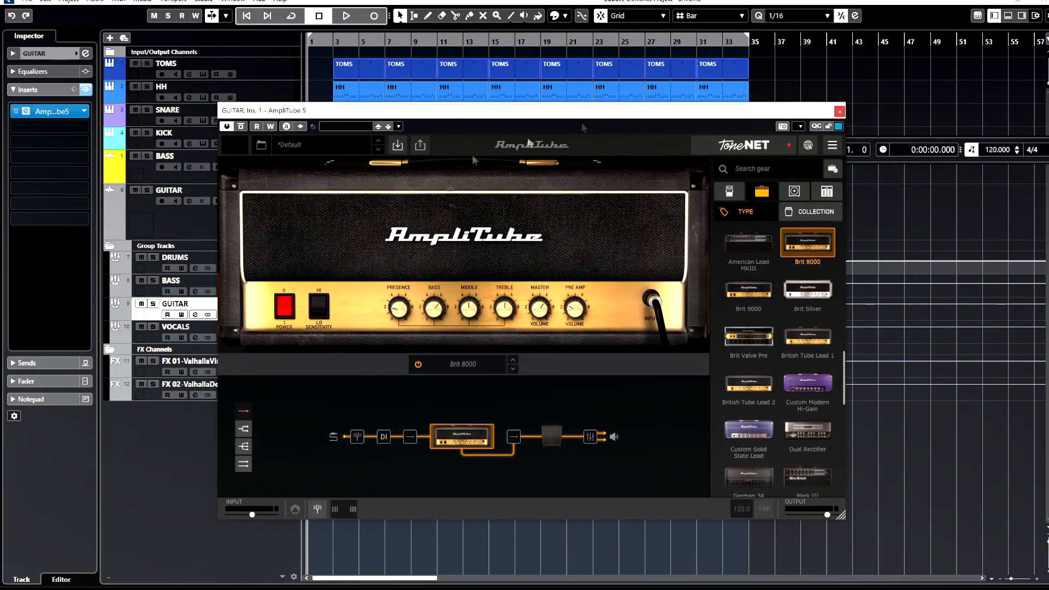
- Browse AmpliTube 5's presets, try EDWIN TRAP, load EDWIN FUNK A and close the plug-in window
left_click(301, 147)
left_click(262, 144)
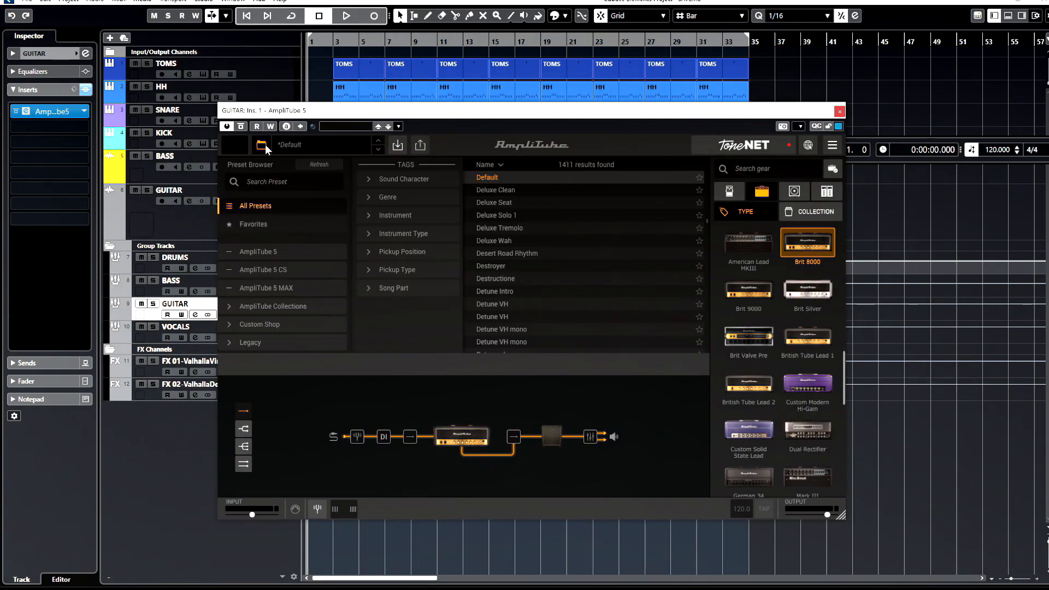
scroll(549, 244, "down", 3)
scroll(549, 247, "down", 5)
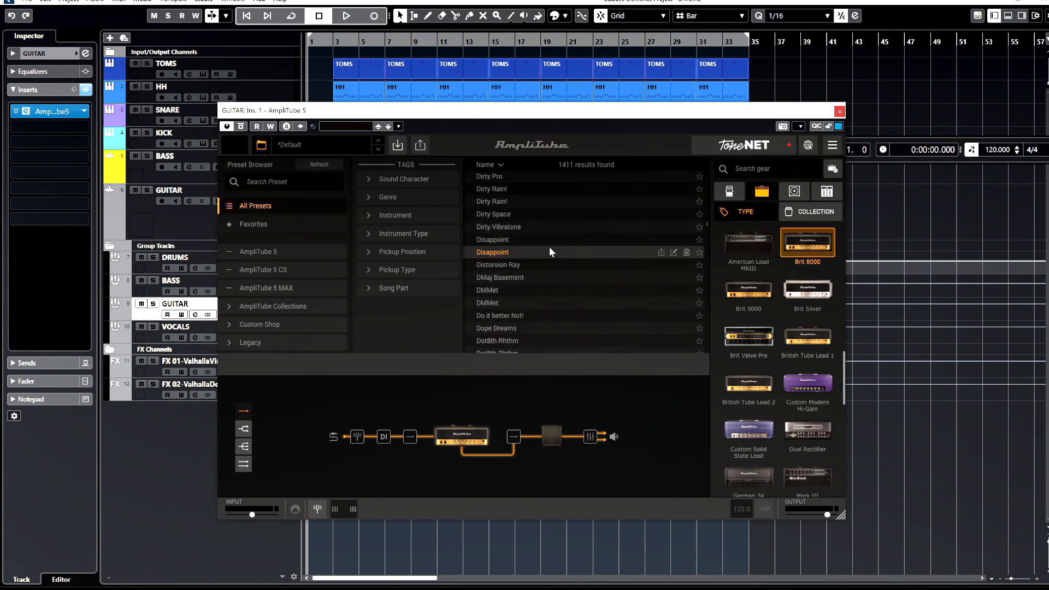
scroll(549, 247, "down", 3)
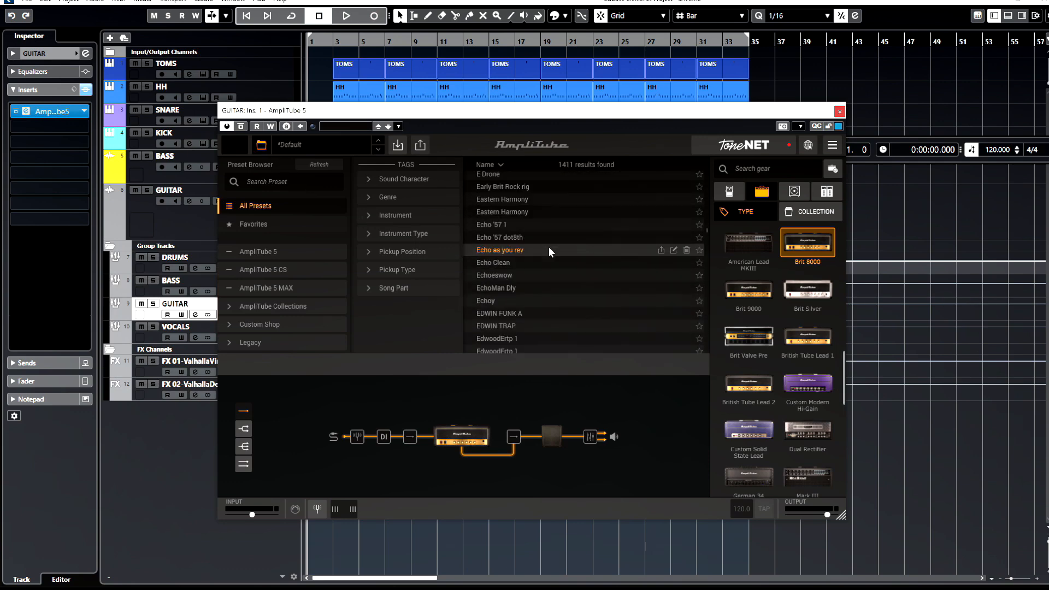
scroll(549, 247, "up", 2)
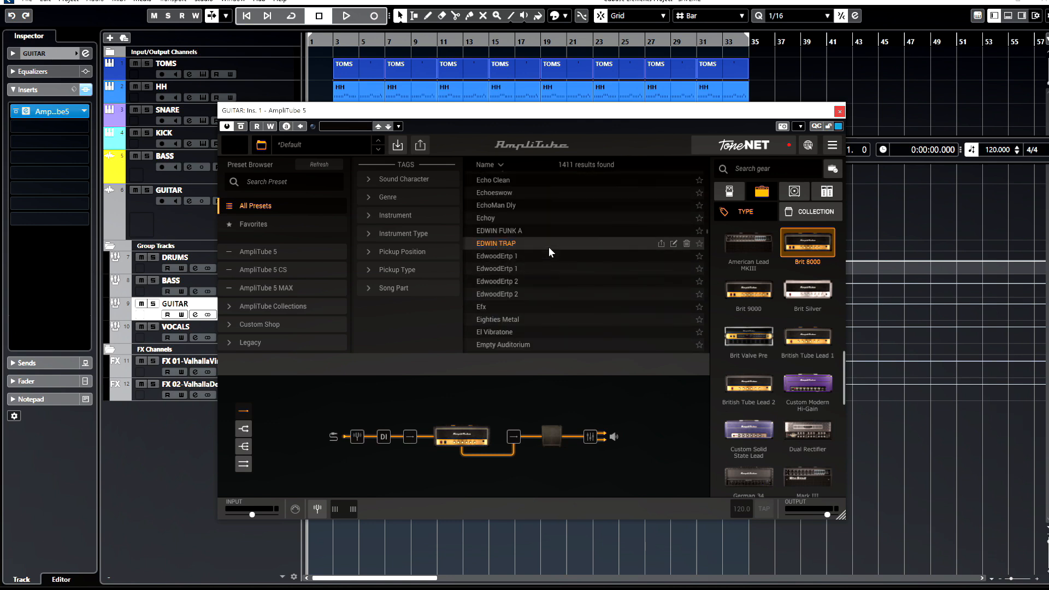
left_click(546, 243)
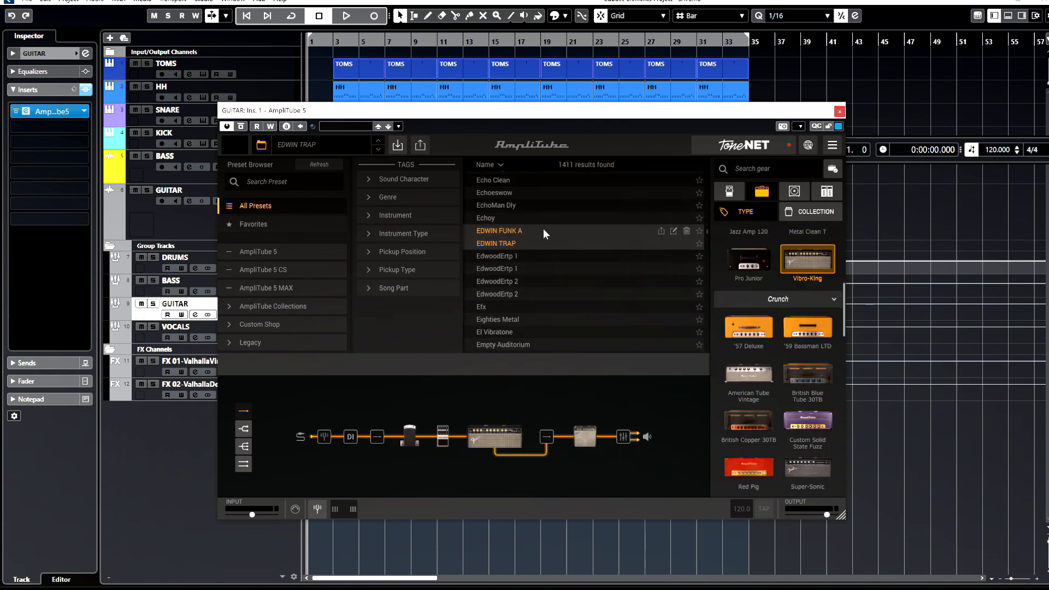
left_click(522, 229)
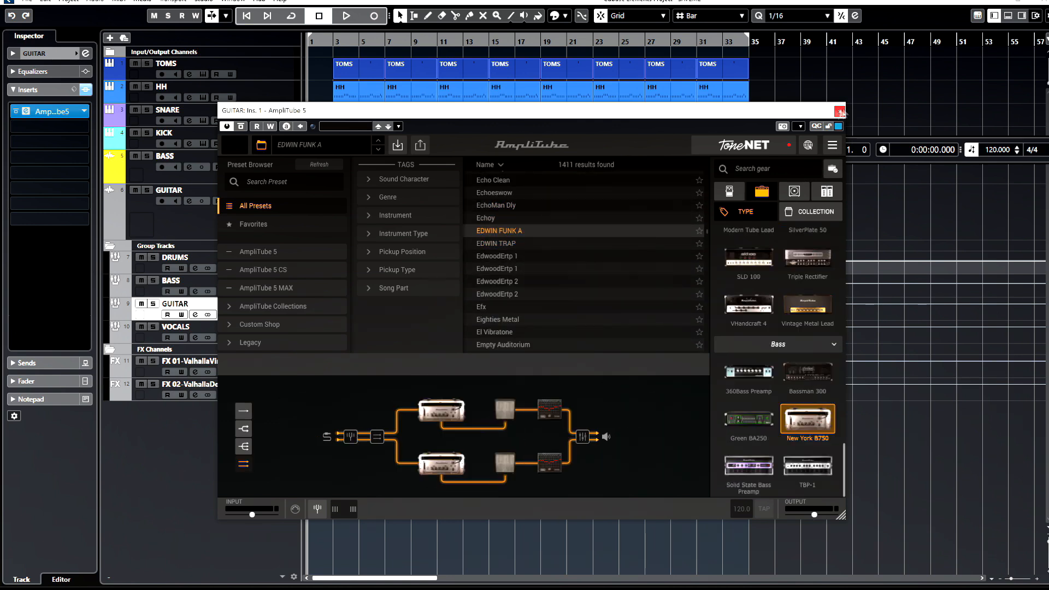
left_click(263, 145)
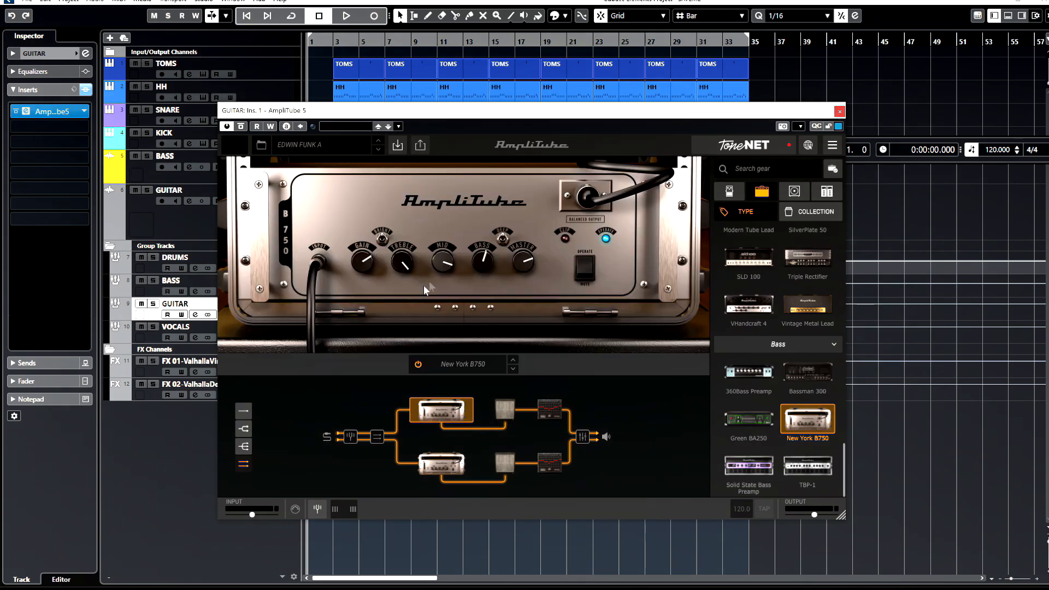
left_click(839, 112)
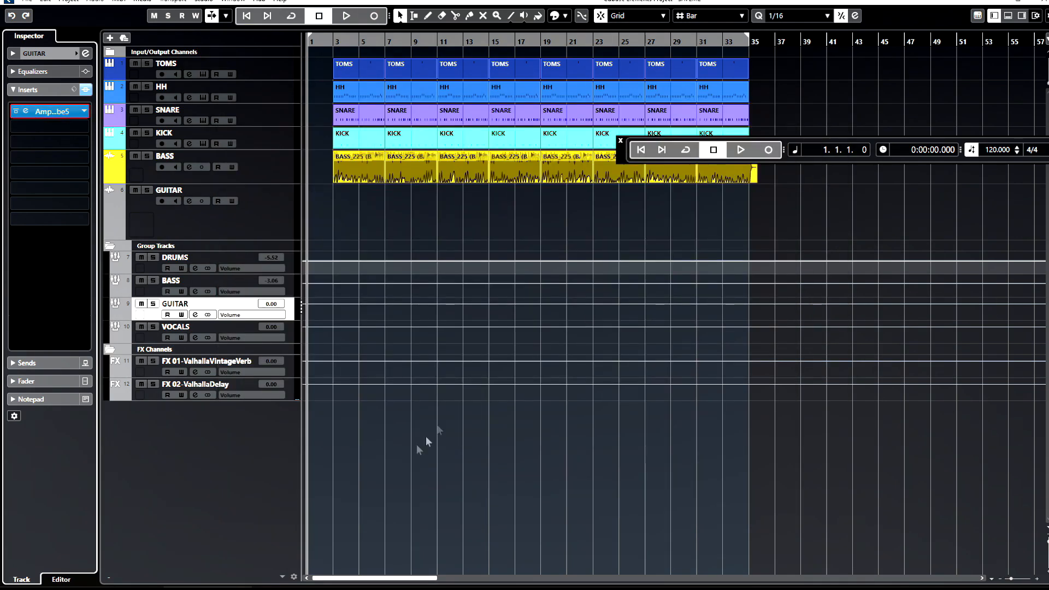
- Briefly monitor the input of the GUITAR audio track and switch monitoring off again
left_click(249, 217)
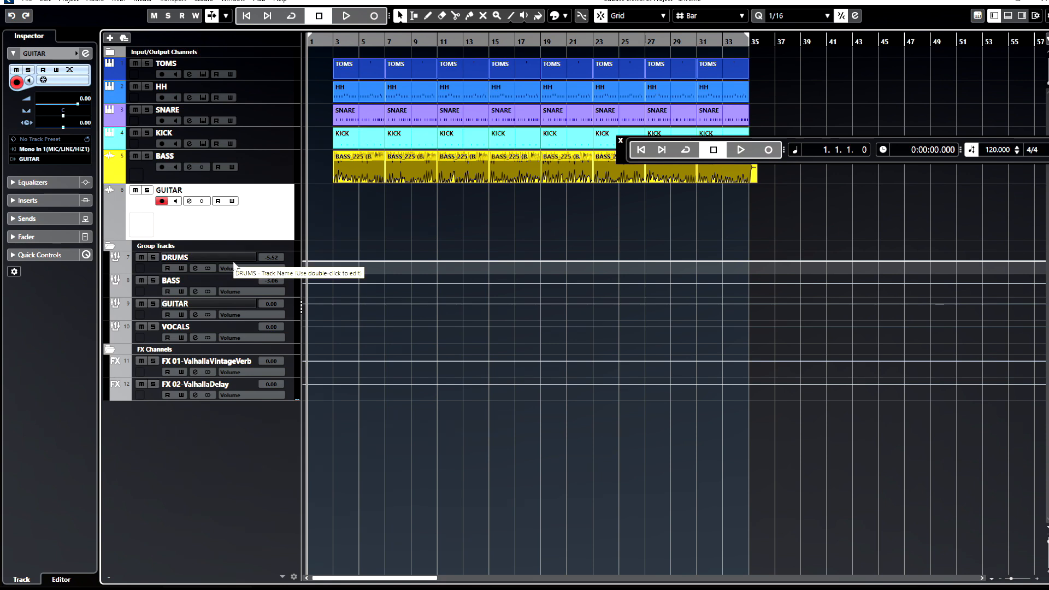
left_click(176, 201)
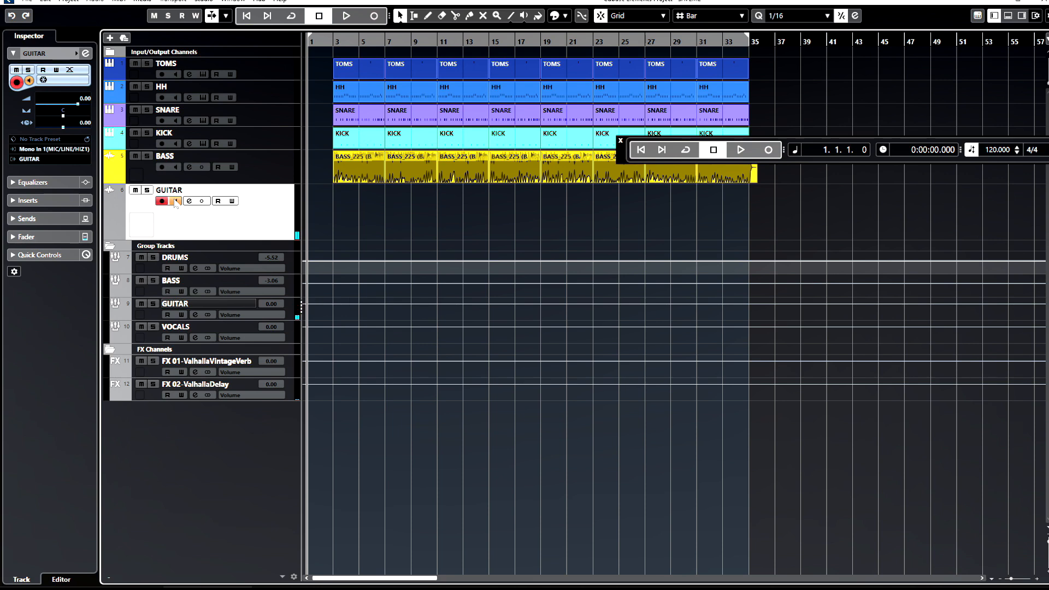
left_click(175, 202)
- Make the GUITAR audio track slightly shorter and move the floating Transport panel below the track list, clear of the events
left_click_drag(246, 238, 245, 227)
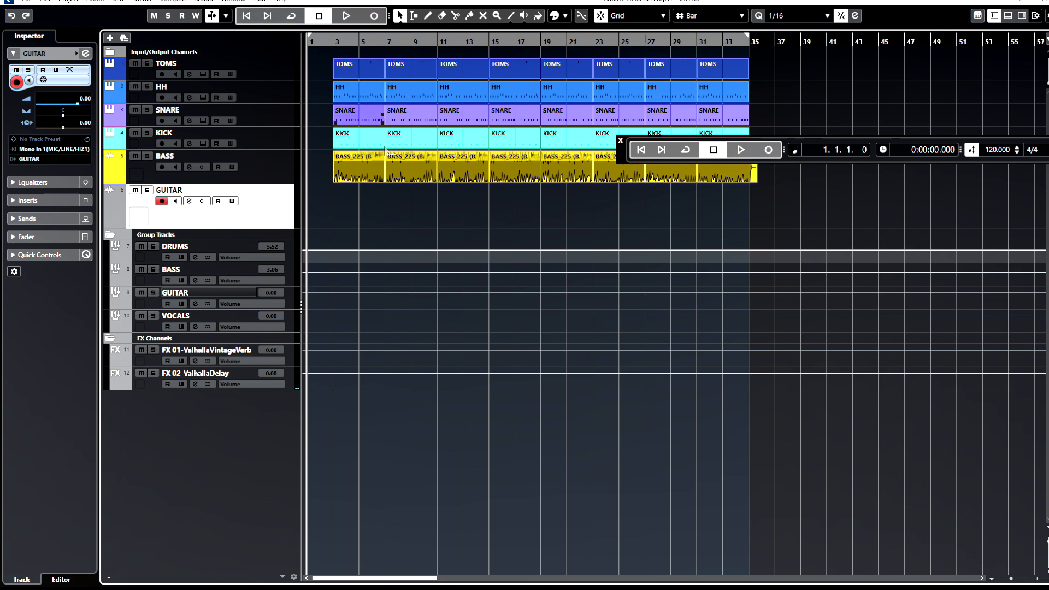
left_click_drag(624, 160, 133, 464)
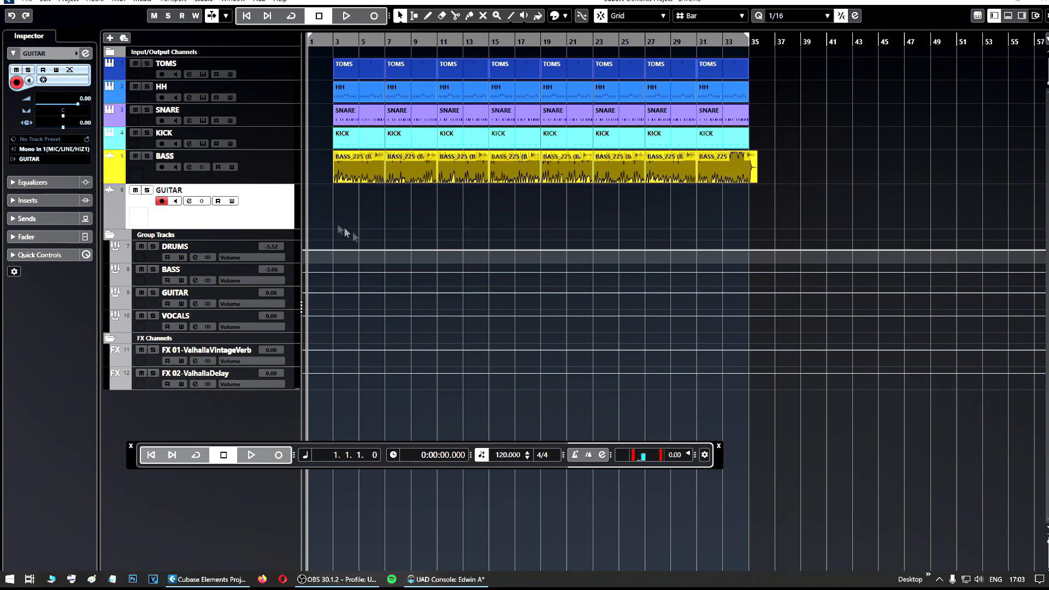
- Draw an empty one-bar MIDI part at bar 2 on the TOMS track and return to the selection tool
right_click(318, 199)
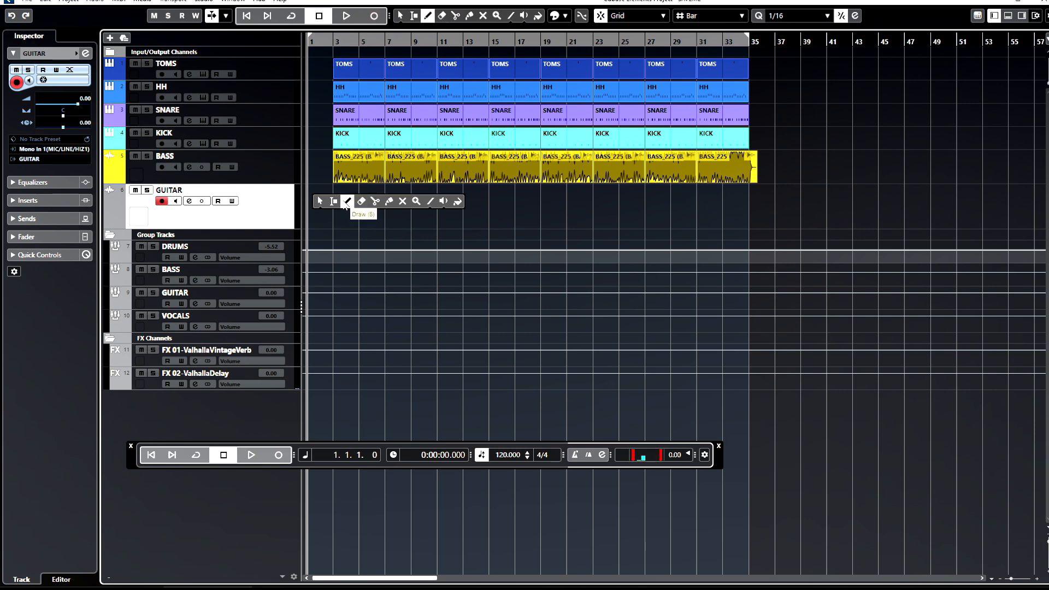
left_click(345, 203)
scroll(331, 170, "up", 3)
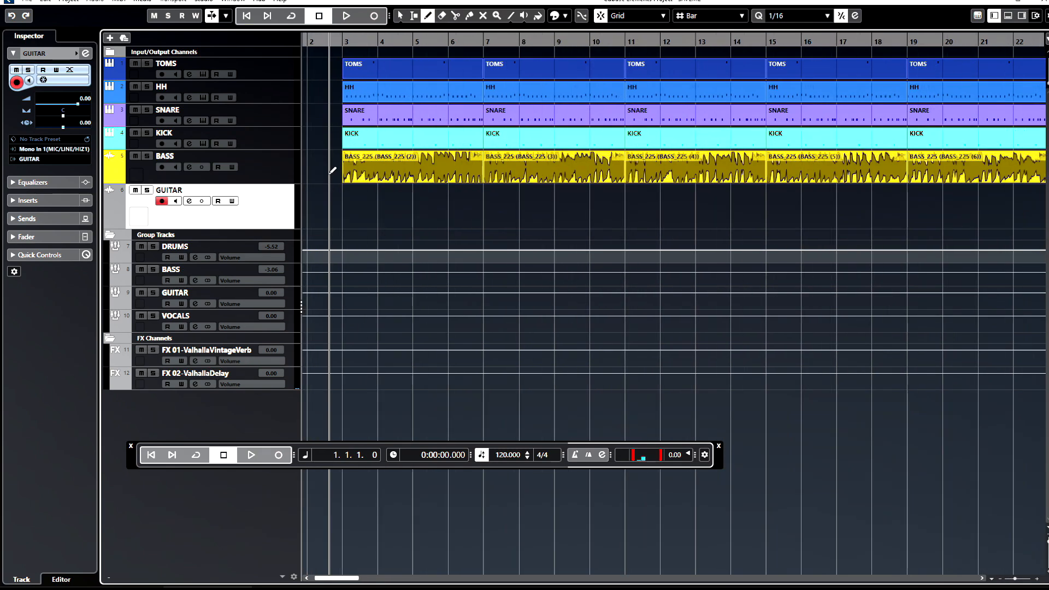
scroll(331, 171, "up", 4)
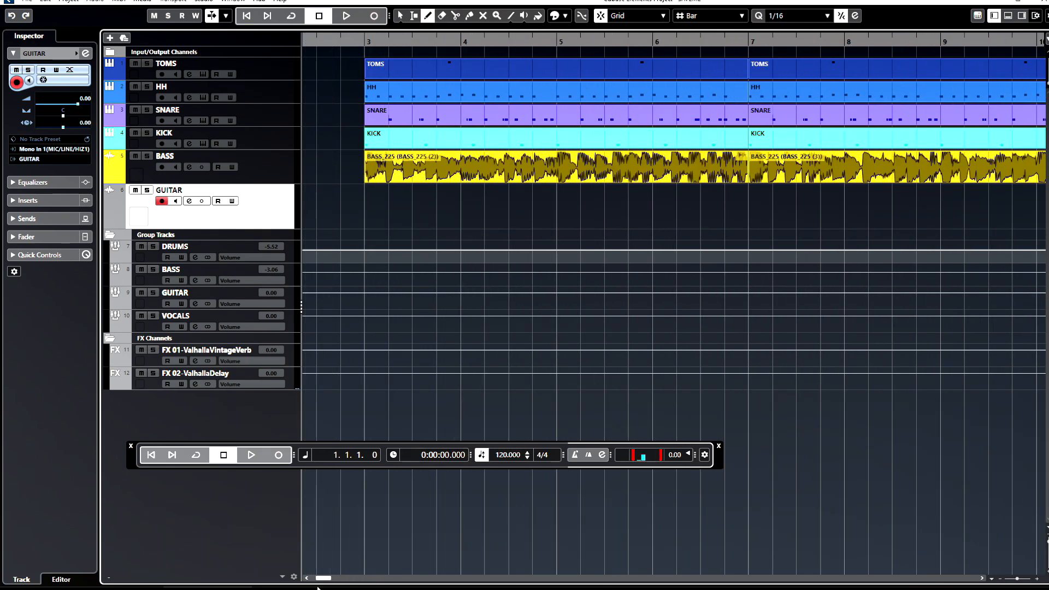
left_click_drag(326, 578, 324, 578)
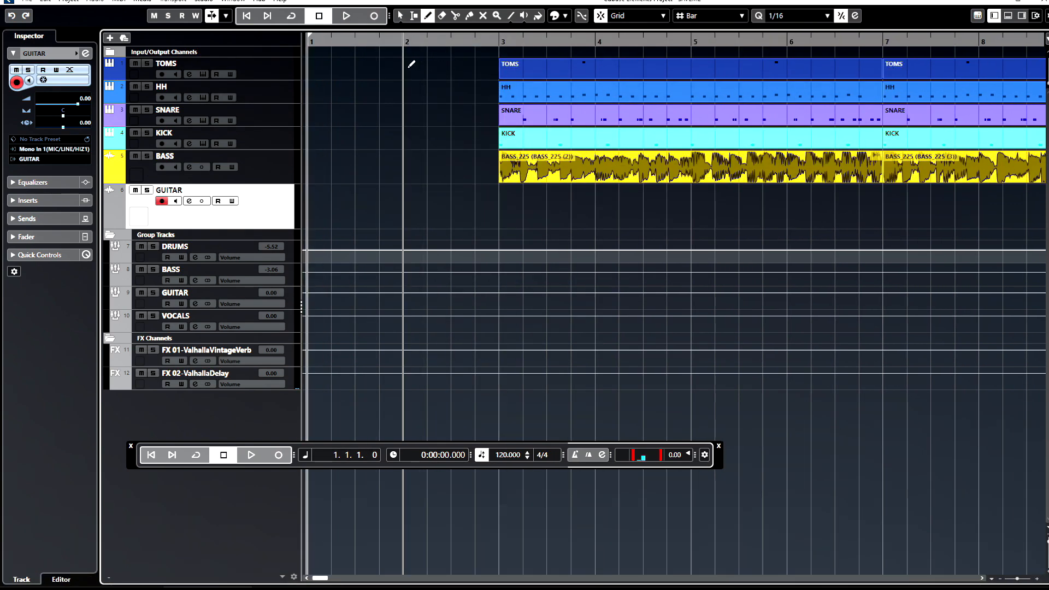
left_click(412, 64)
key("1")
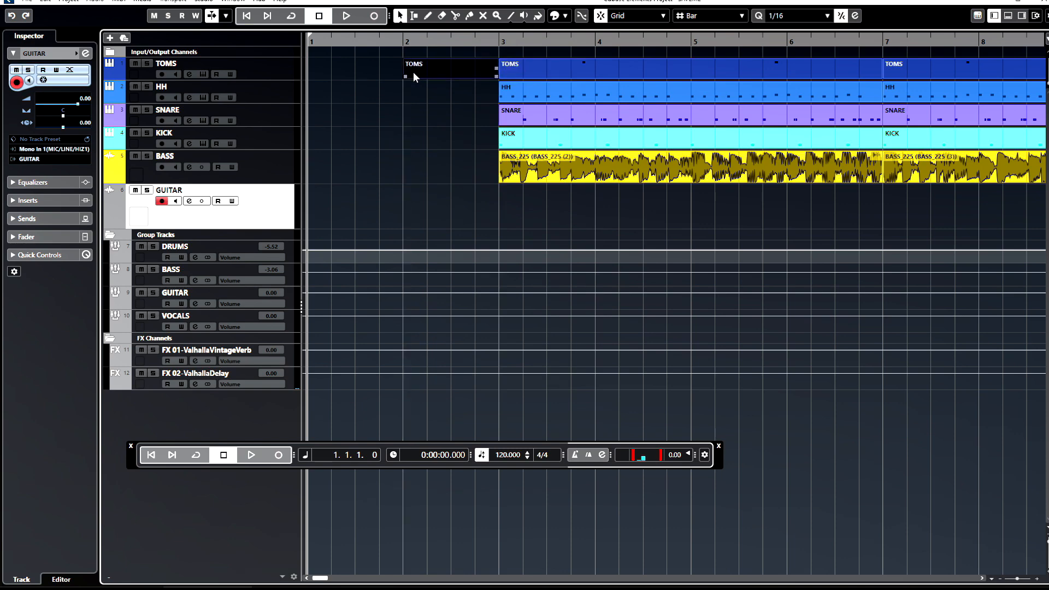
- Open the bar 2 TOMS part in the drum editor and add a note at 2.1.1.0, moving it to the Electric Snare (E1) row
double_click(413, 71)
scroll(232, 546, "up", 2)
left_click_drag(238, 566, 233, 568)
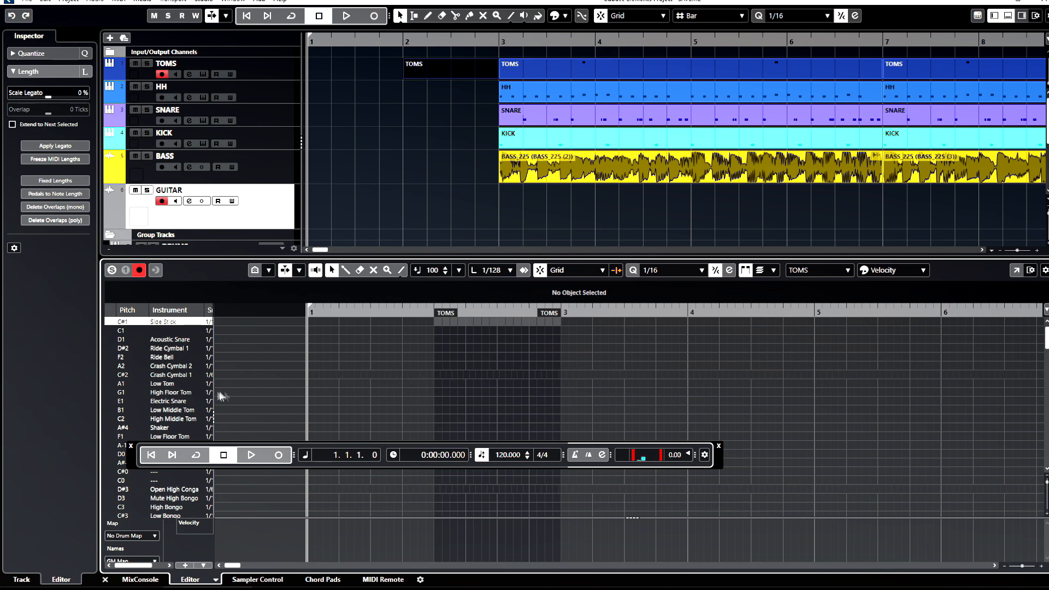
left_click(154, 392)
left_click(408, 367)
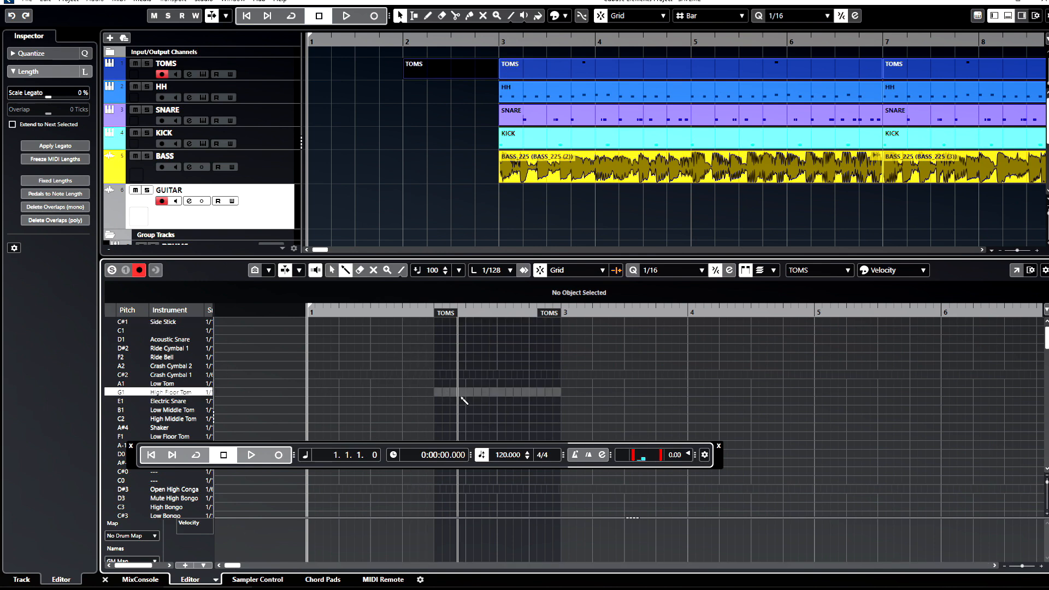
key("1")
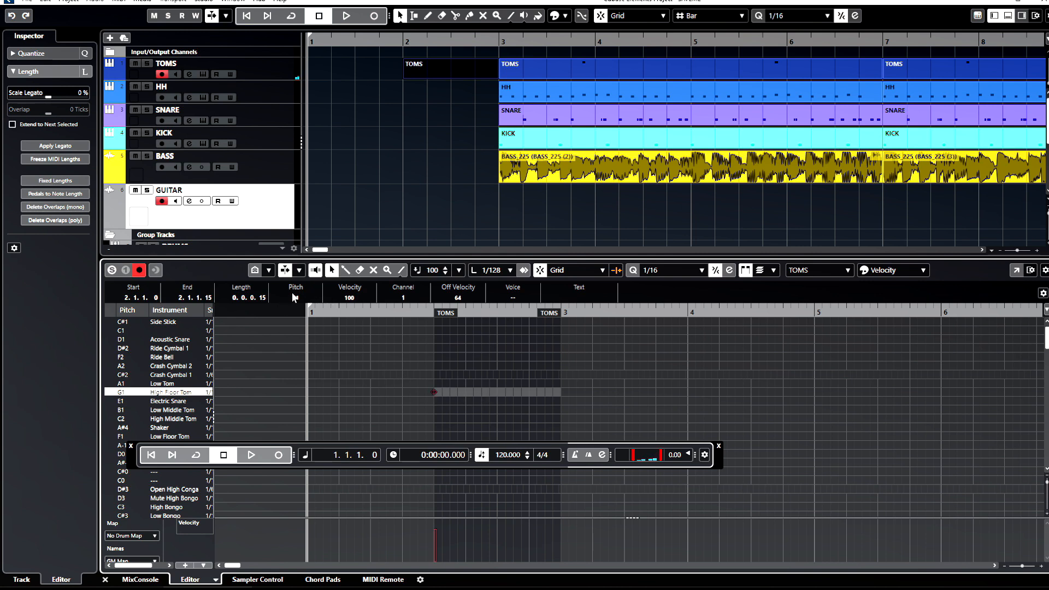
scroll(292, 295, "down", 3)
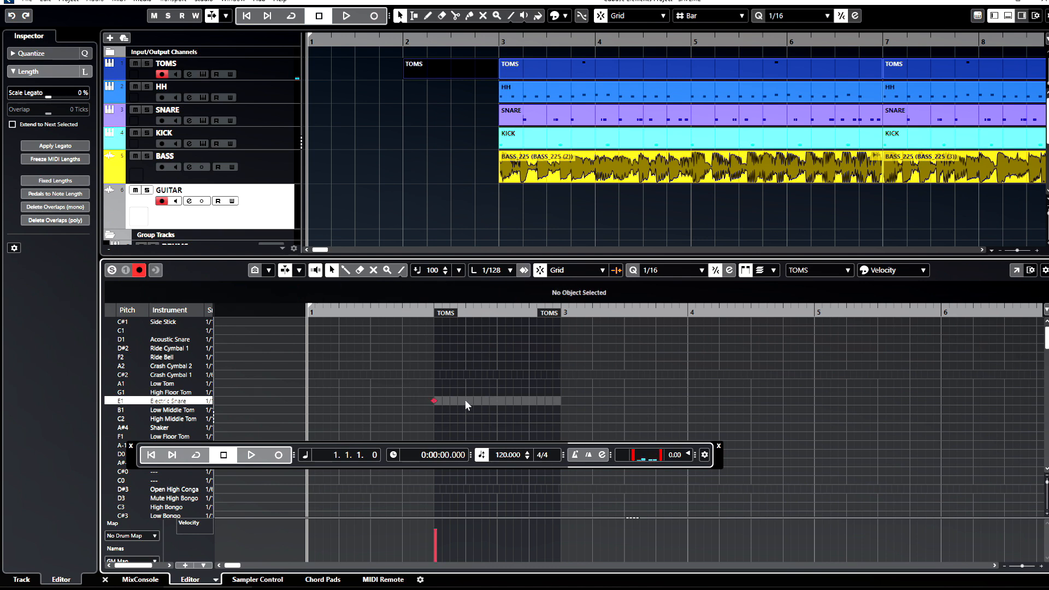
- Copy the Electric Snare note to every following beat of bar 2 and to the downbeat of bar 3 in the TOMS part
key("ctrl+v")
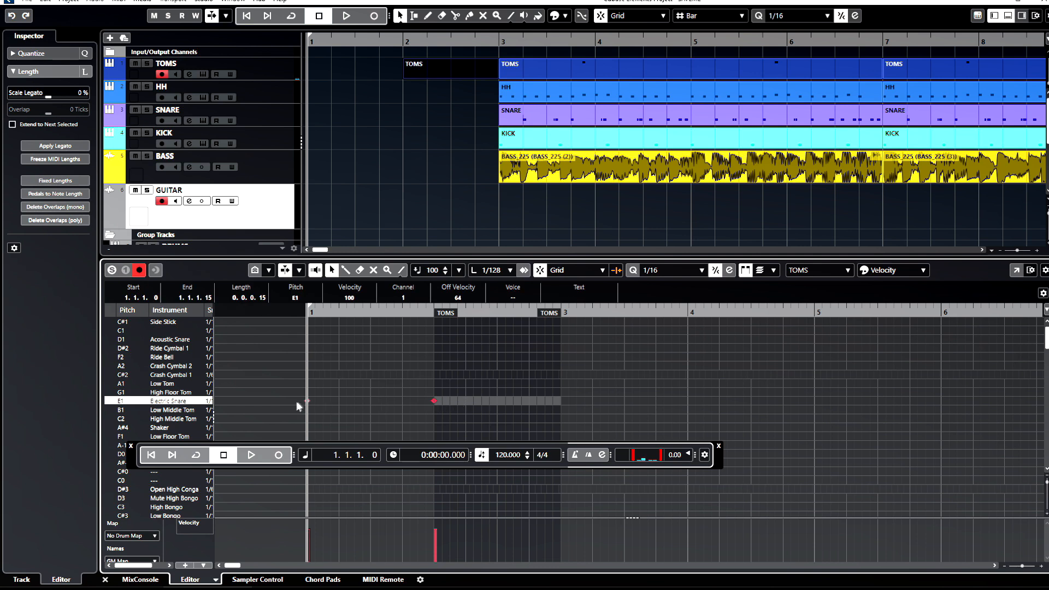
left_click_drag(308, 401, 467, 403)
left_click(465, 311)
left_click(499, 310)
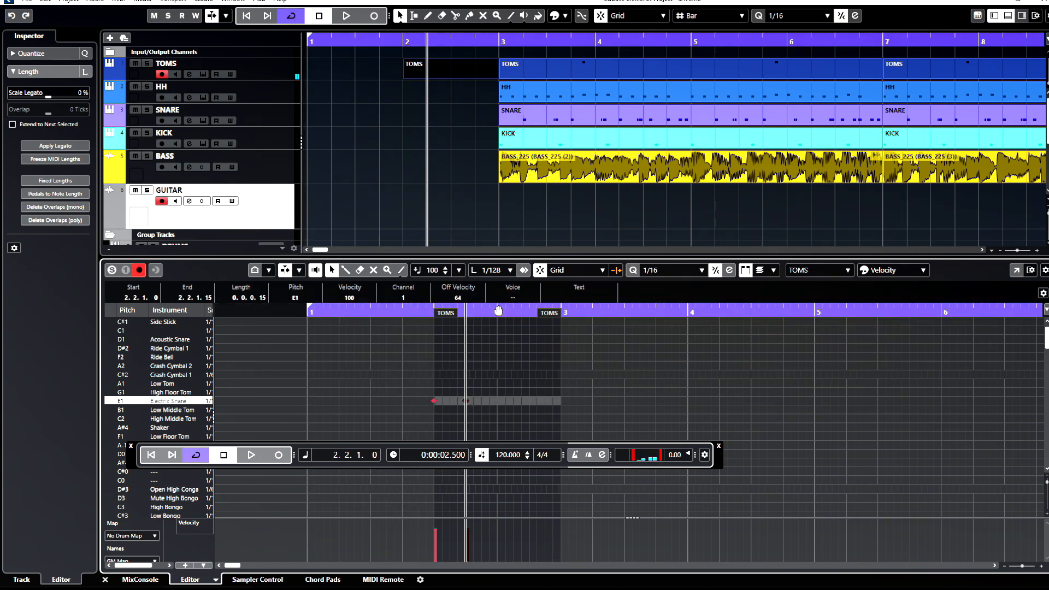
left_click(496, 310)
left_click(497, 309)
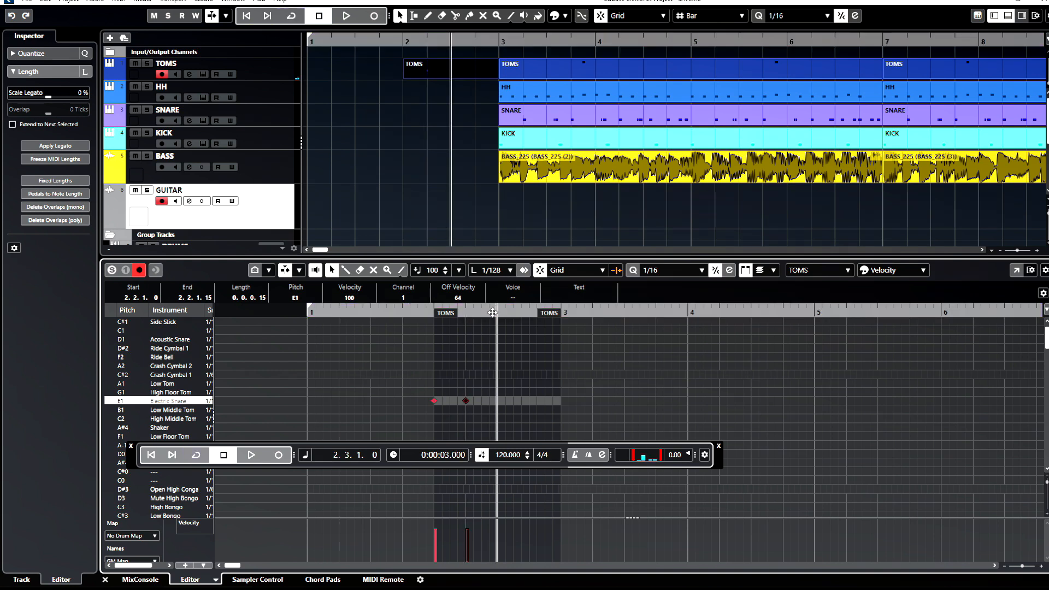
left_click(528, 311)
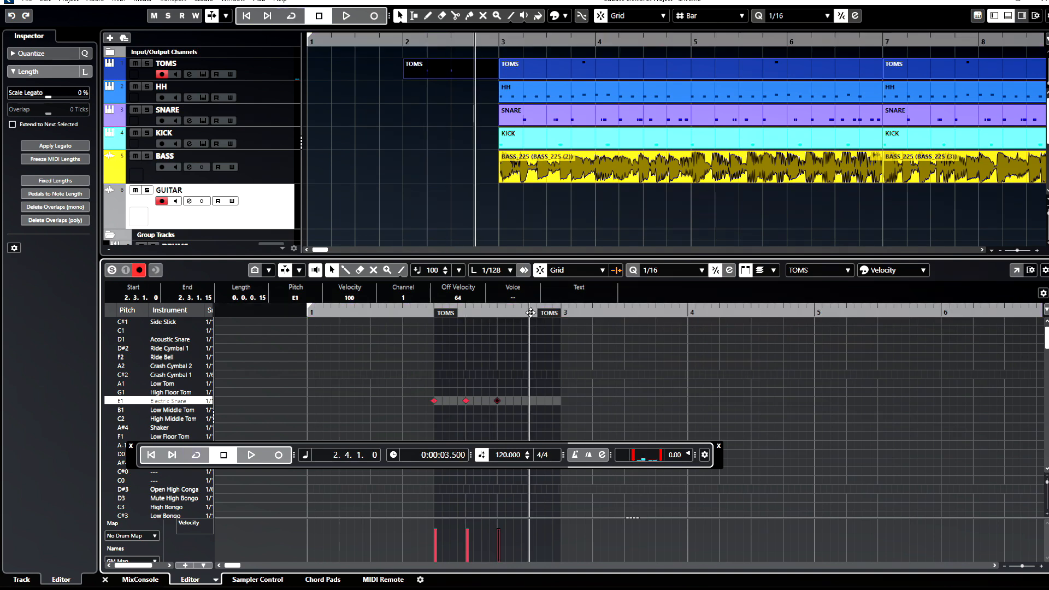
left_click(562, 313)
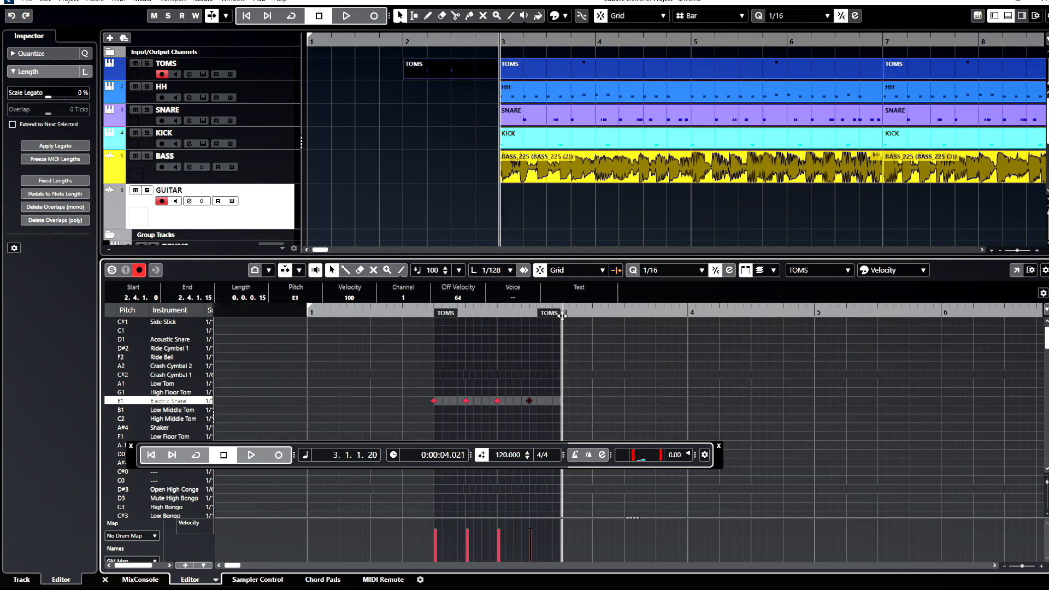
- Close the drum editor and play the count-in from bar 2, stopping shortly after bar 3 begins
left_click(106, 580)
double_click(405, 41)
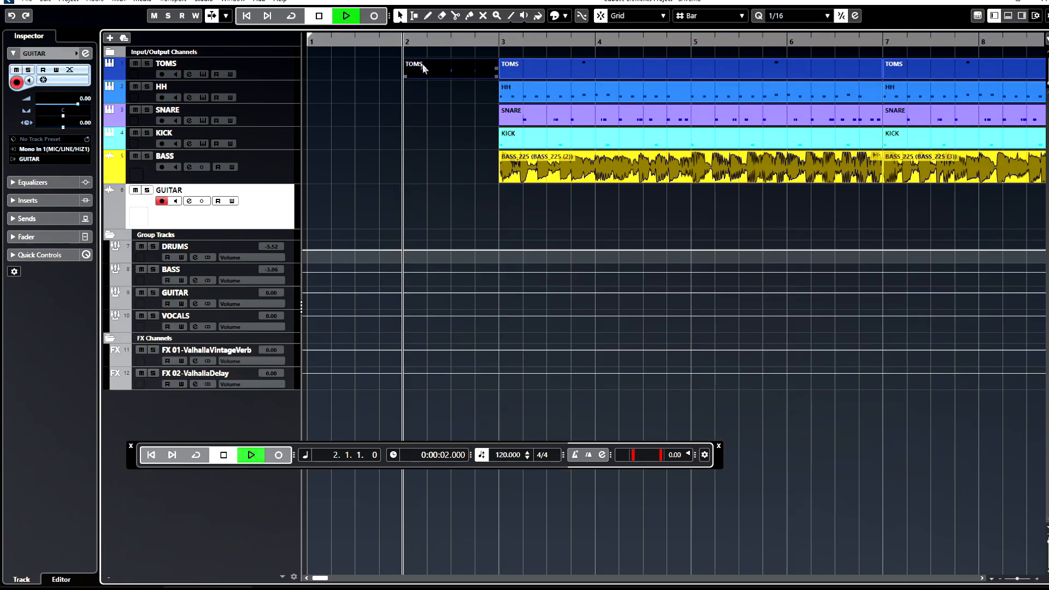
key("space")
- Lower the velocity of all Electric Snare notes in the bar 2 TOMS part to 73, restore the selection tool and close the editor
double_click(464, 71)
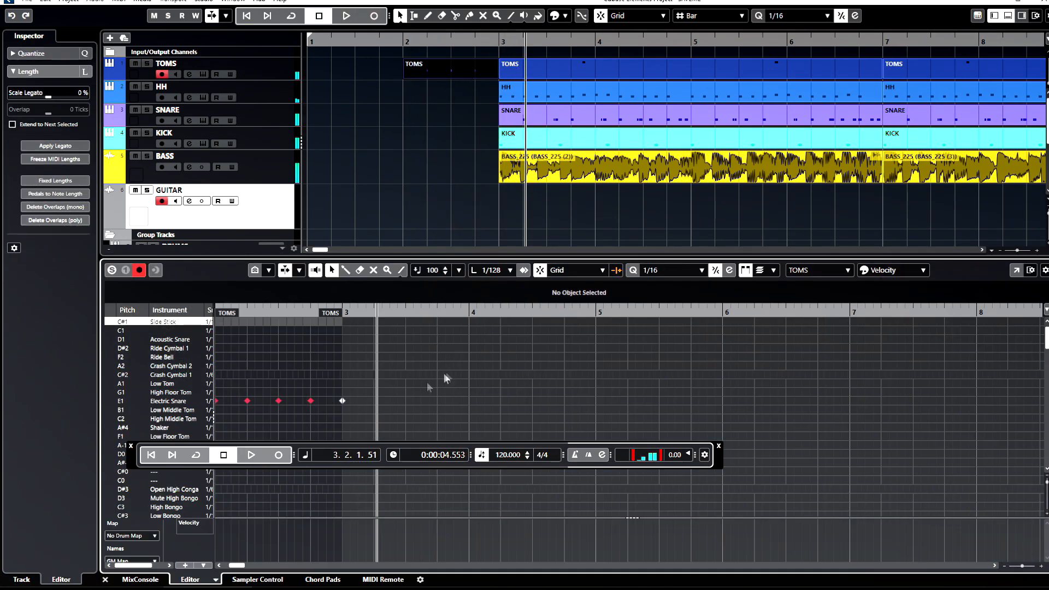
left_click_drag(241, 565, 237, 566)
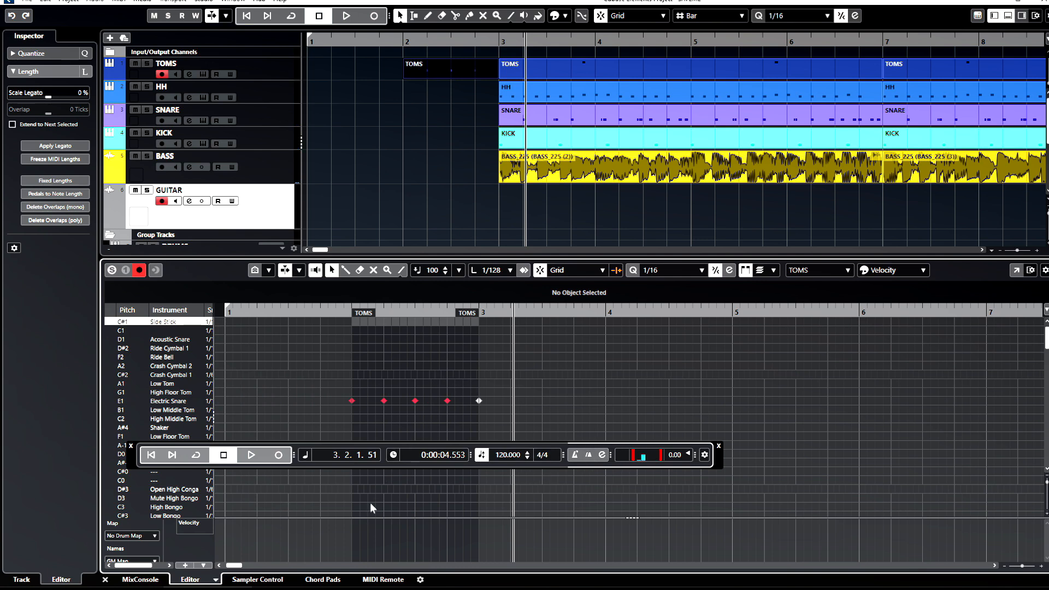
left_click_drag(329, 381, 580, 407)
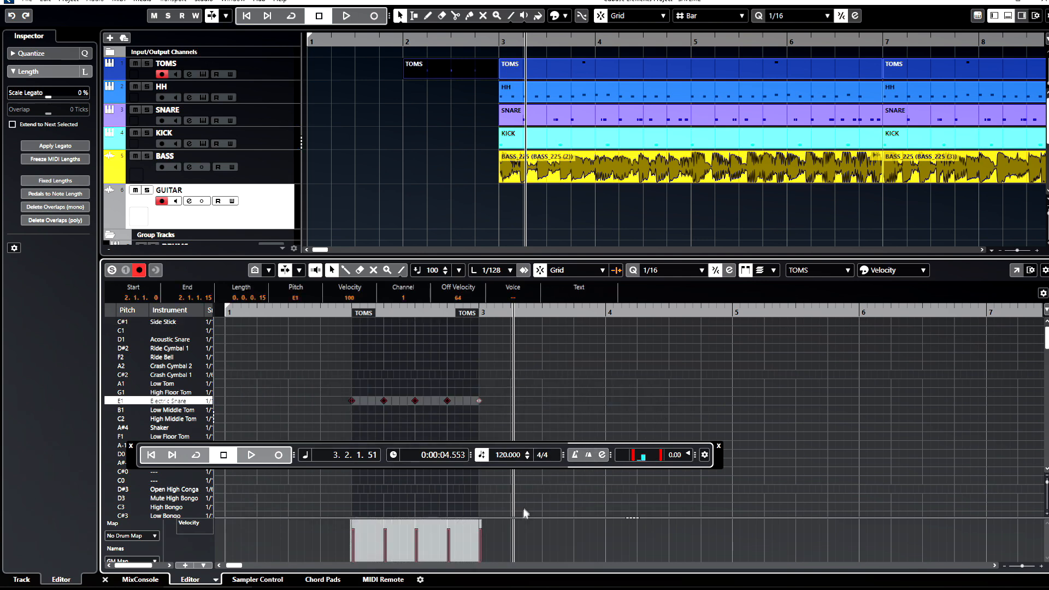
right_click(489, 529)
left_click(566, 535)
left_click_drag(503, 533, 332, 537)
right_click(571, 364)
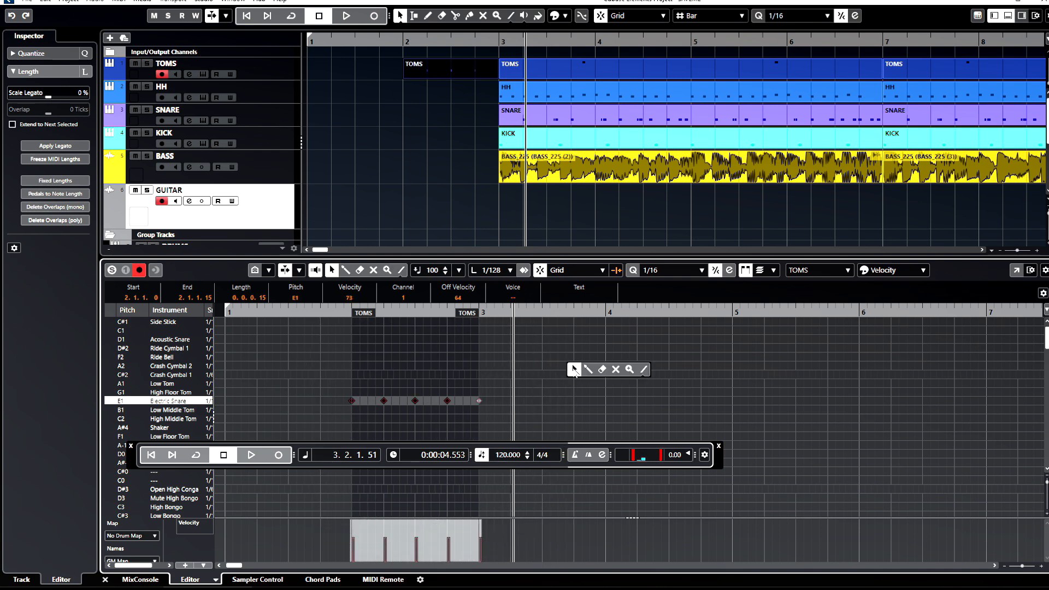
left_click(575, 368)
left_click(575, 369)
left_click(105, 579)
- Play the softened count-in from bar 2 into the start of bar 3, then stop
left_click(399, 41)
key("space")
left_click(523, 126)
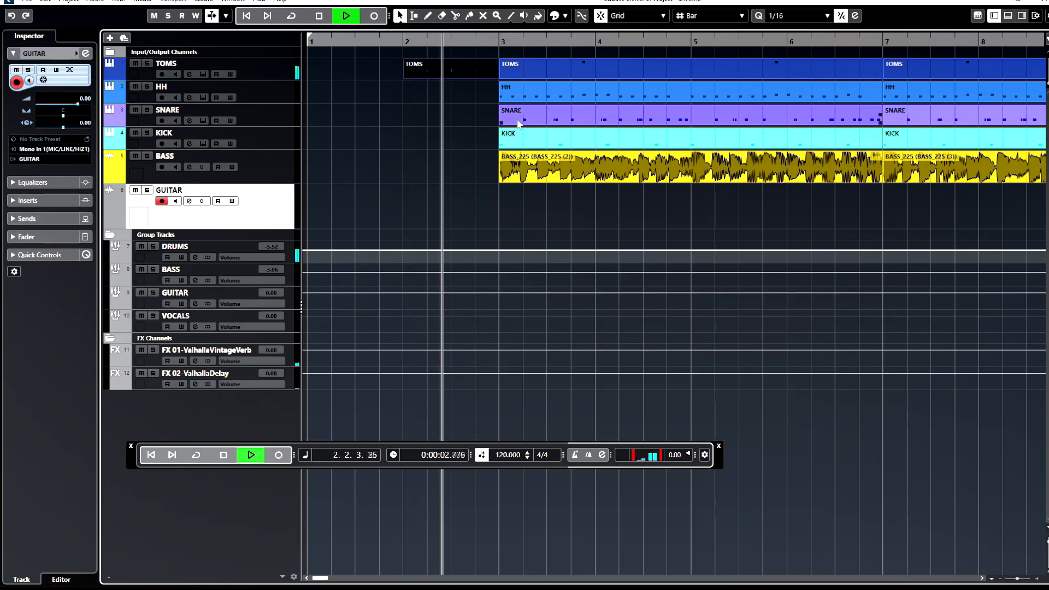
key("space")
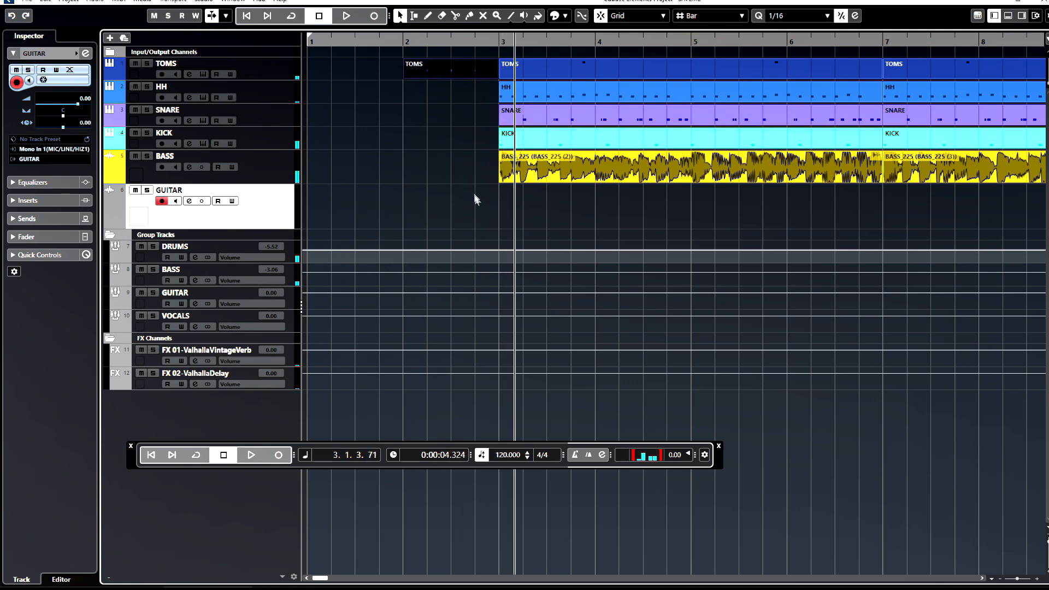
- Save the project and record the guitar part on the GUITAR track from the project start
key("g")
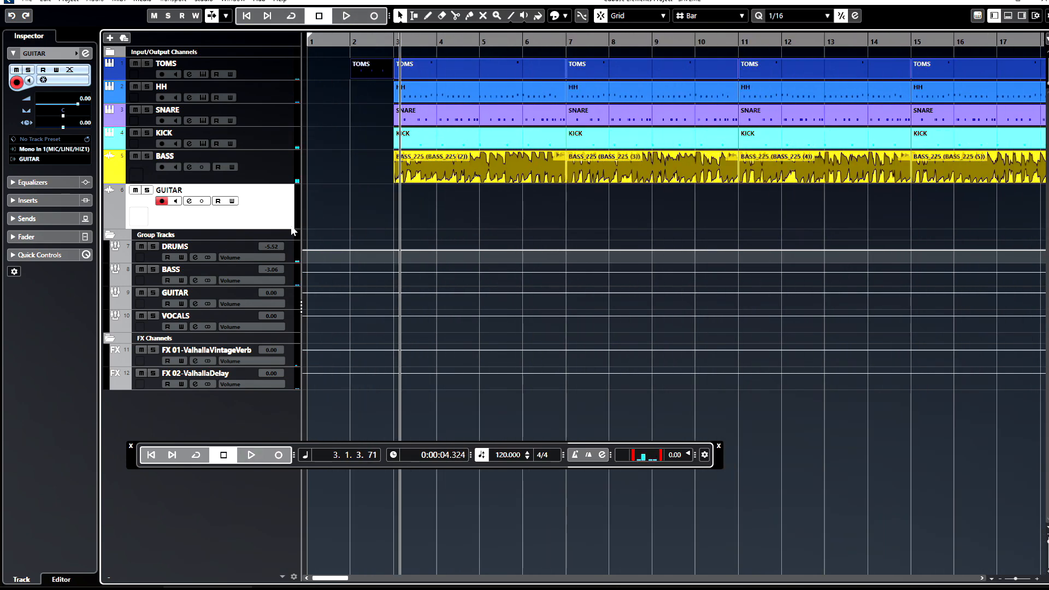
left_click(151, 455)
left_click(27, 1)
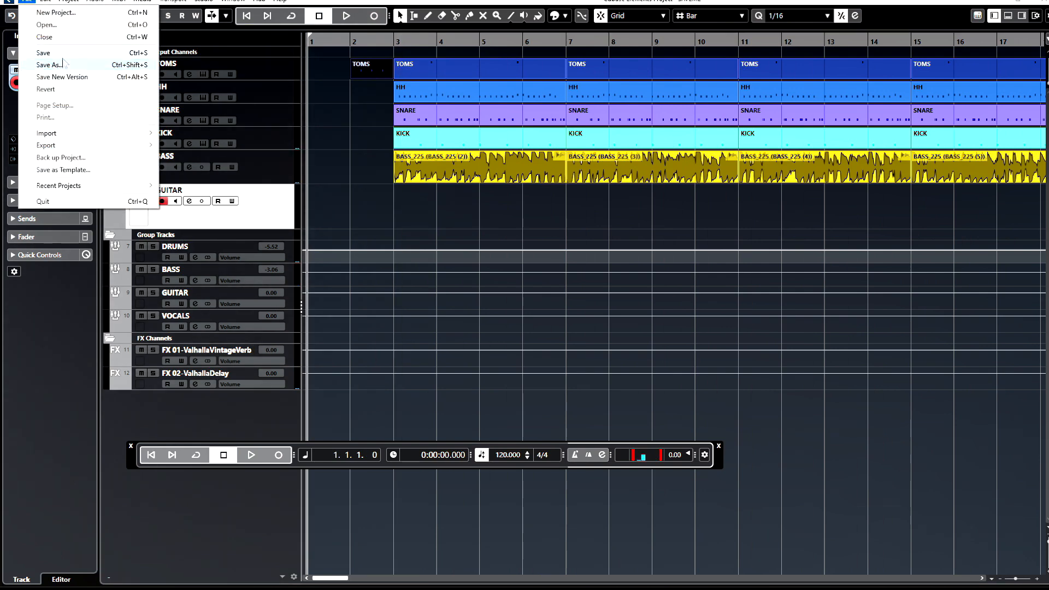
left_click(63, 54)
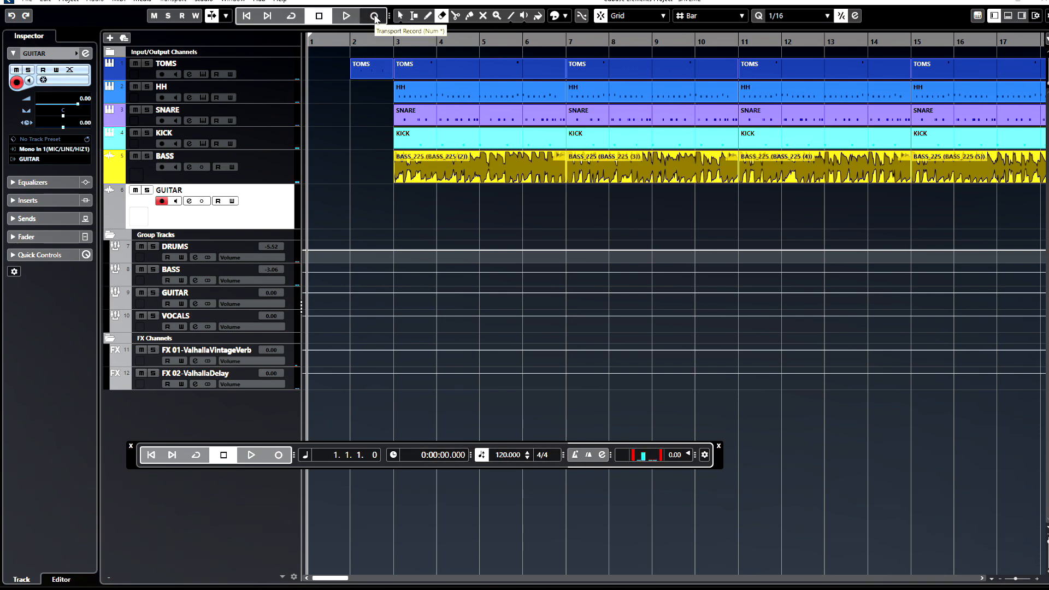
left_click(374, 16)
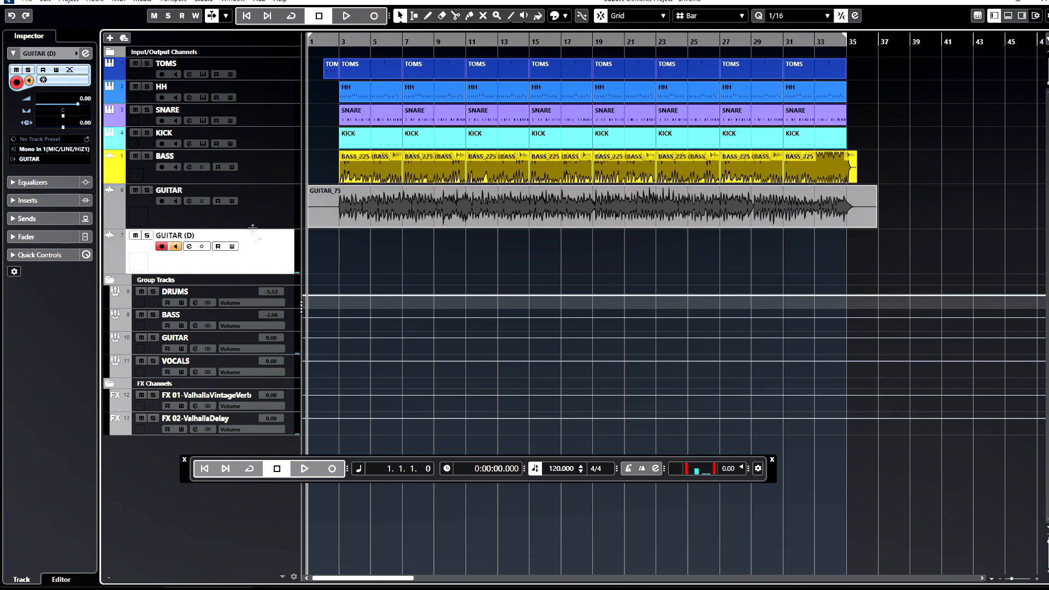
- Compare the GUITAR and GUITAR (D) tracks and check their routing in the MixConsole
left_click(263, 212)
left_click(264, 255)
left_click(264, 212)
left_click(265, 255)
left_click(265, 212)
left_click(270, 254)
left_click(268, 223)
left_click(203, 2)
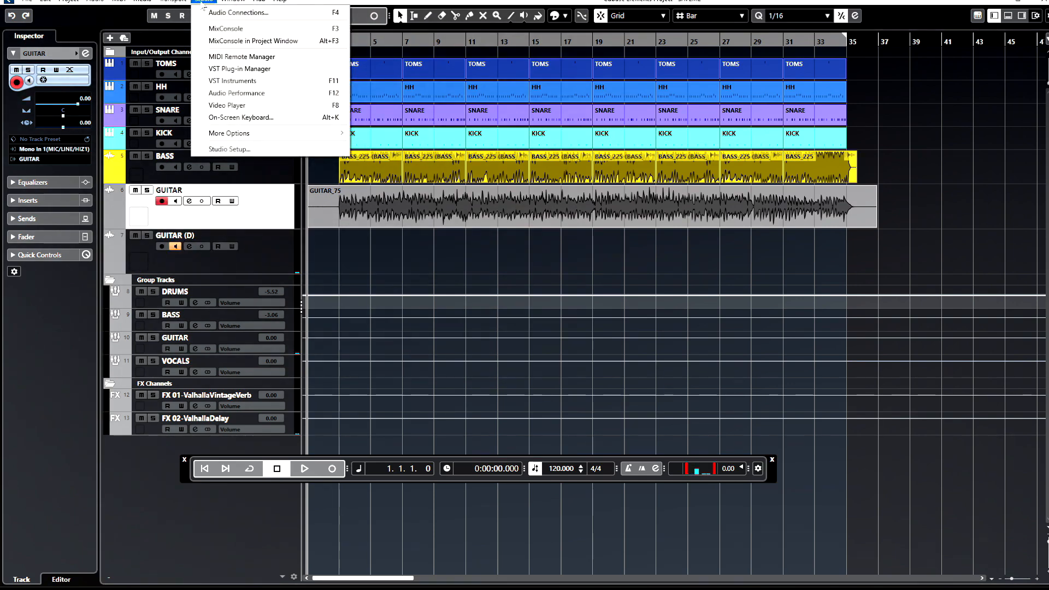
left_click(226, 28)
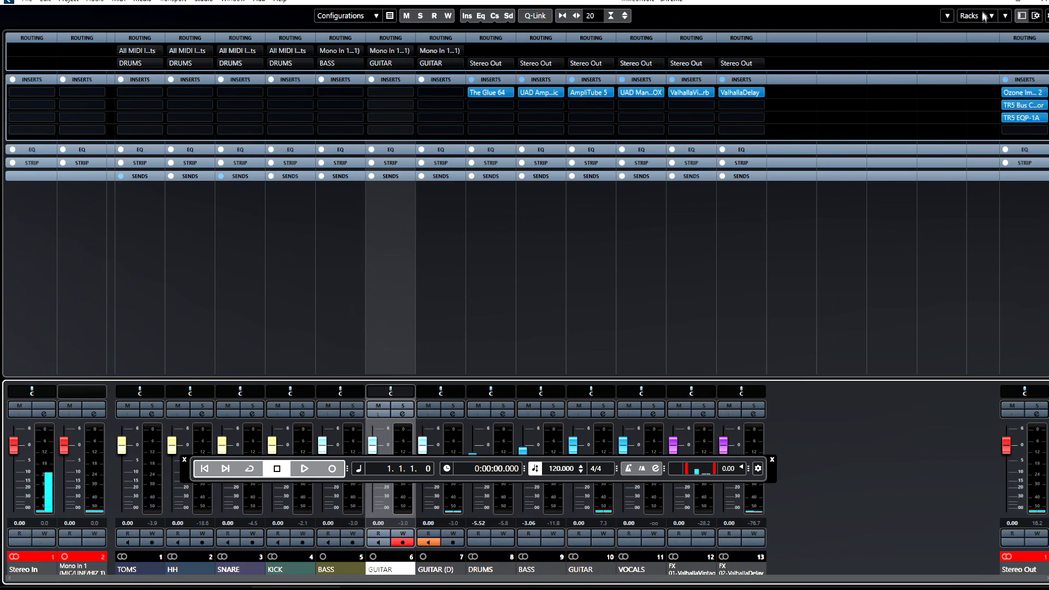
left_click(1040, 2)
- Pan the GUITAR track hard left and the GUITAR (D) track to R30
left_click(258, 255)
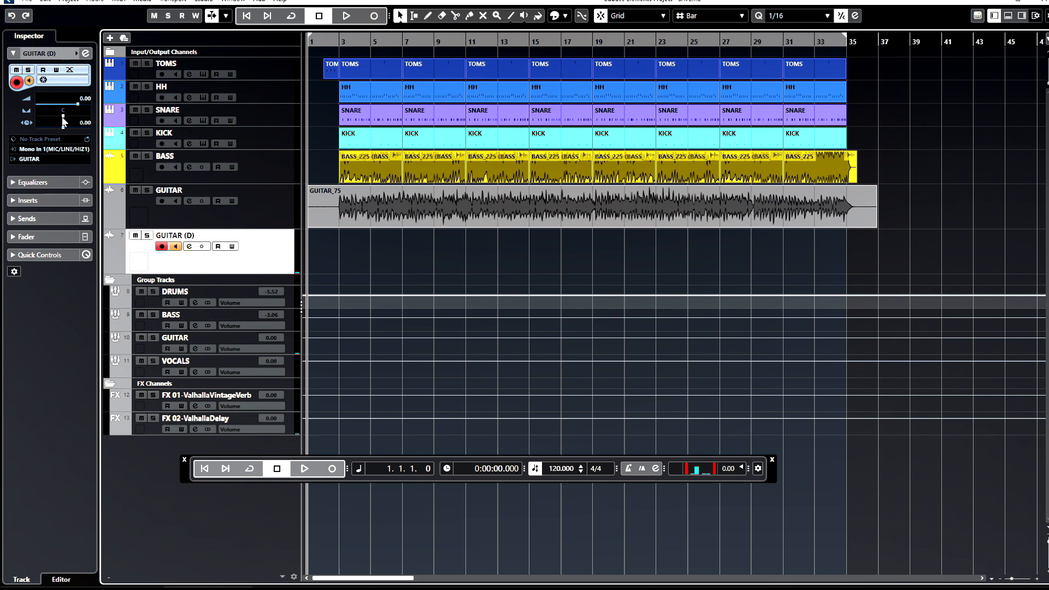
left_click(262, 218)
left_click_drag(65, 115, 63, 116)
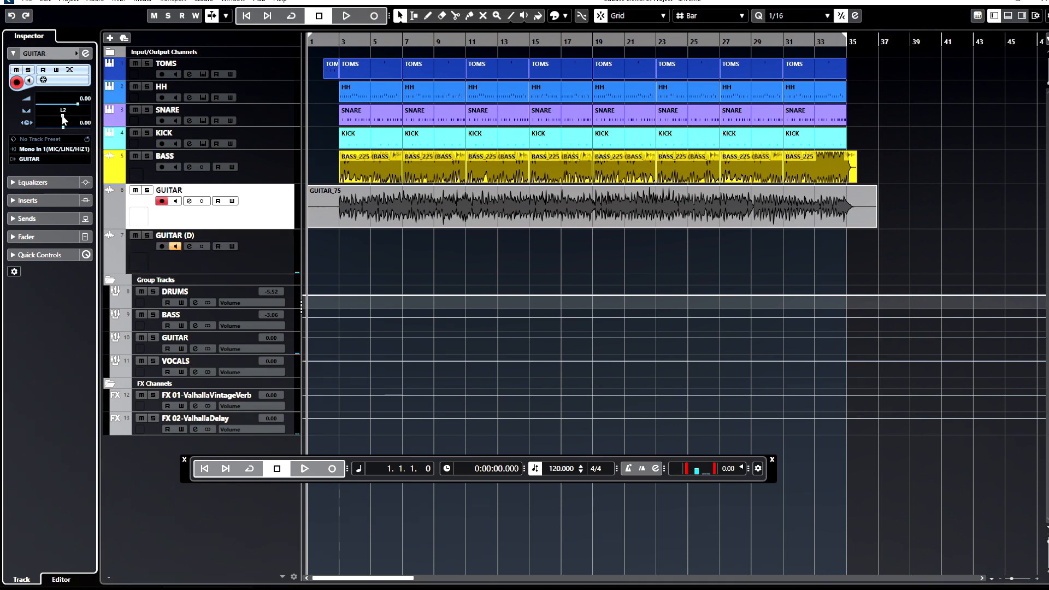
left_click(260, 263)
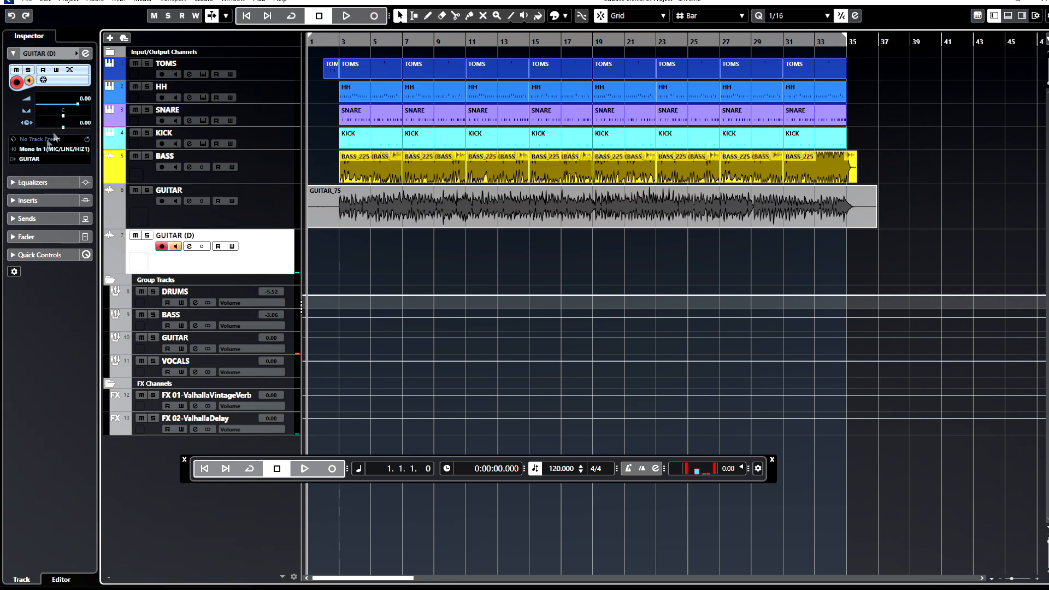
left_click(70, 115)
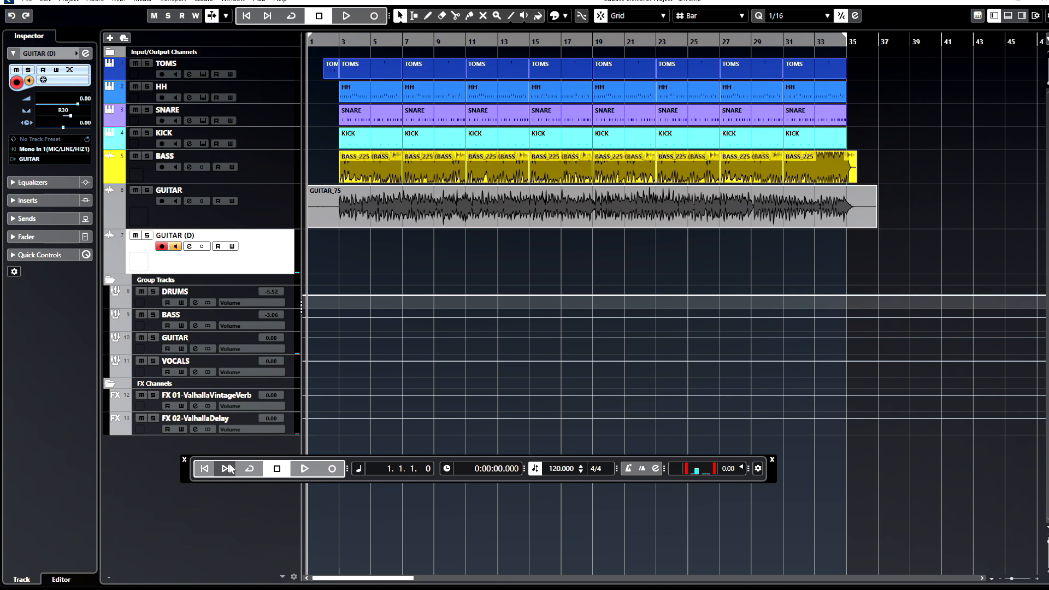
- Lower the GUITAR track's volume to -7.58 dB and record the doubled guitar part on the GUITAR (D) track
left_click(260, 226)
left_click_drag(75, 105, 73, 104)
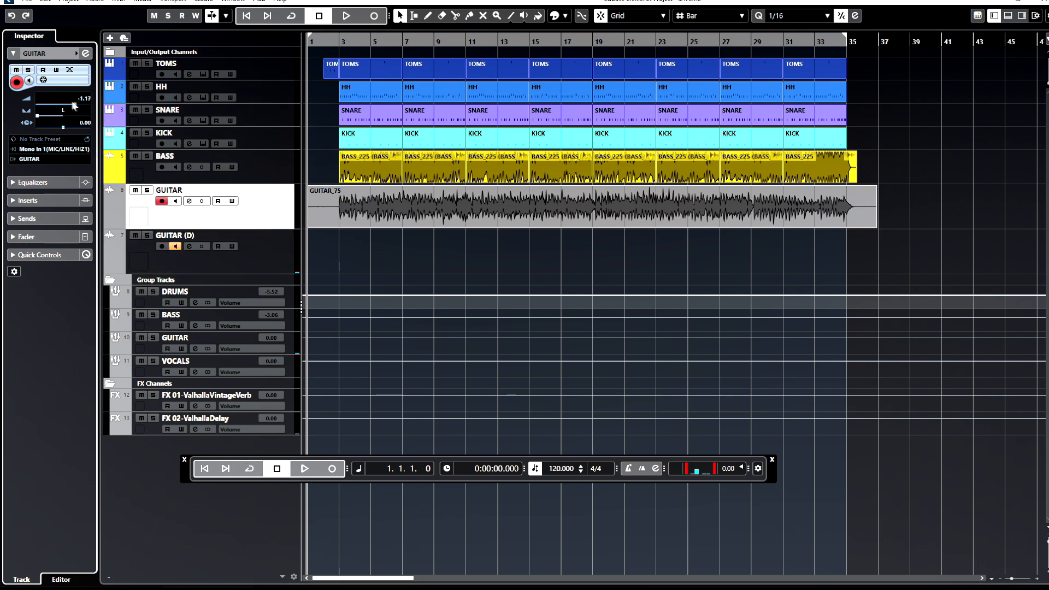
left_click(276, 234)
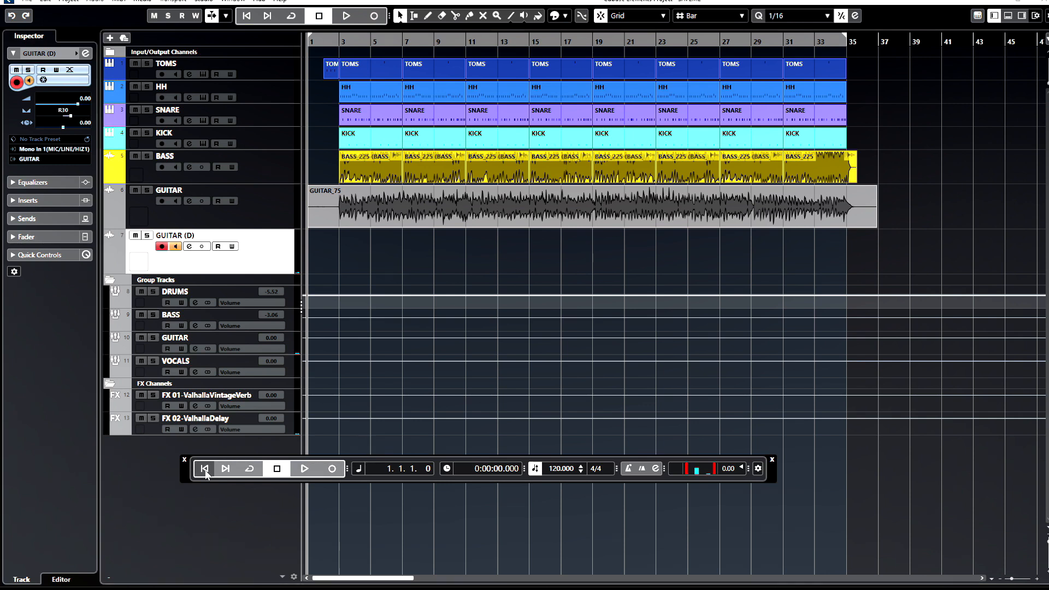
left_click(332, 469)
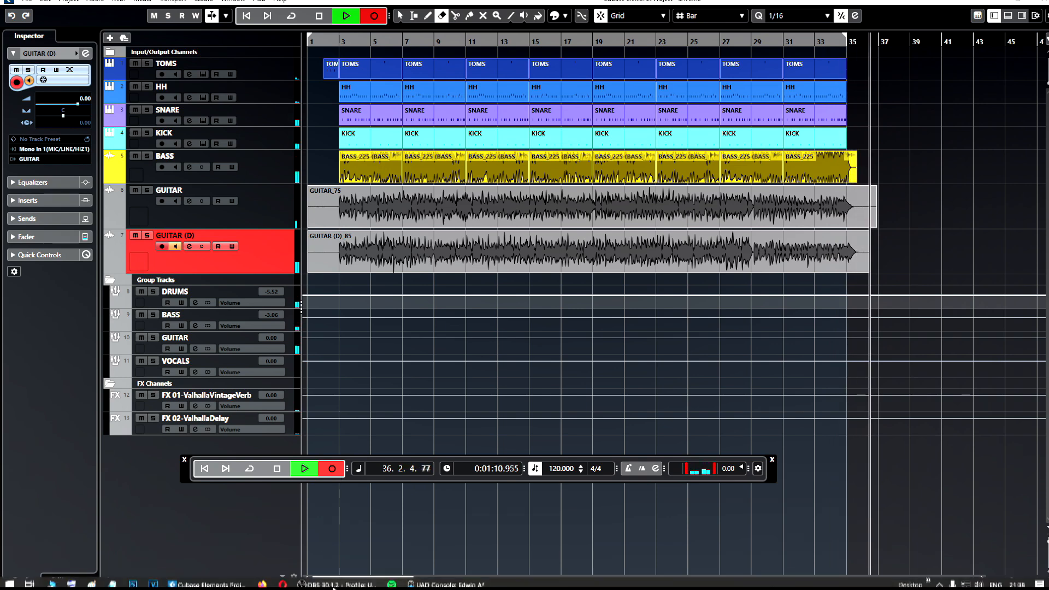
left_click(445, 579)
left_click(797, 334)
left_click(954, 34)
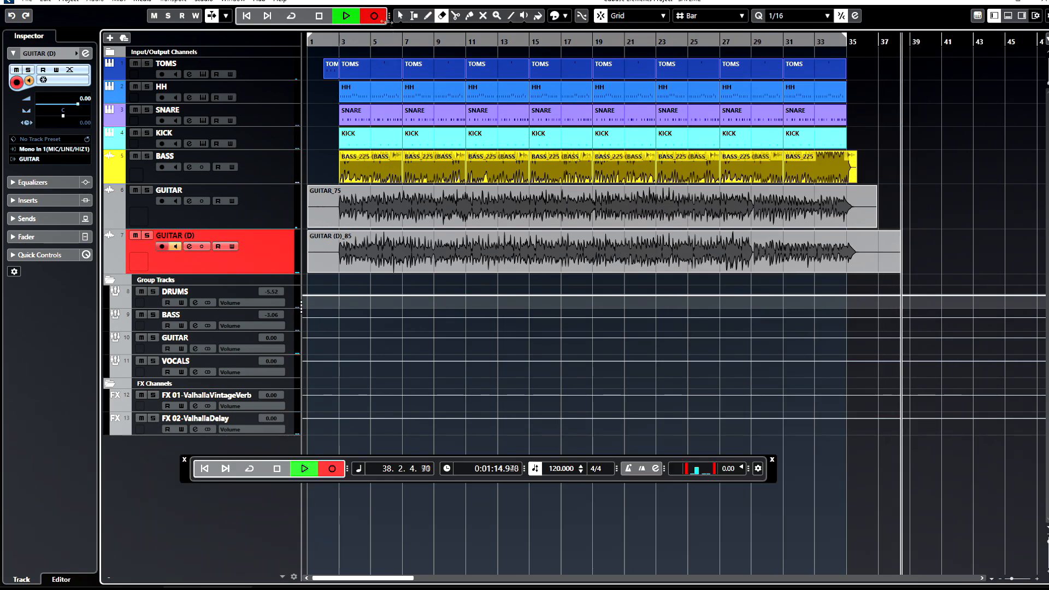
left_click(374, 16)
- Trim the beginnings of both recorded guitar events to just before bar 3
right_click(398, 295)
left_click(402, 300)
left_click_drag(327, 279, 314, 210)
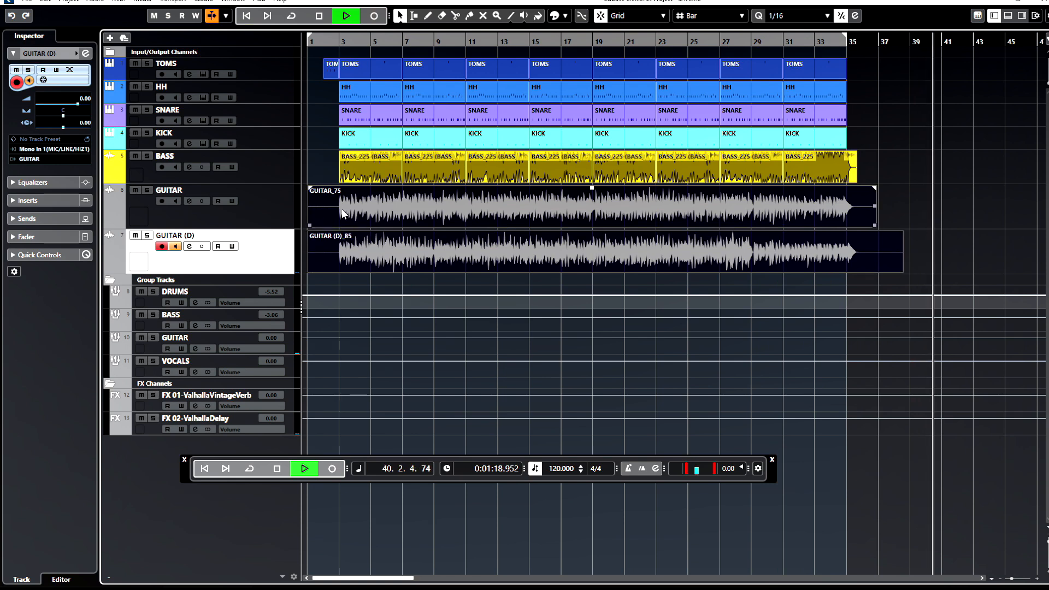
left_click_drag(308, 223, 337, 223)
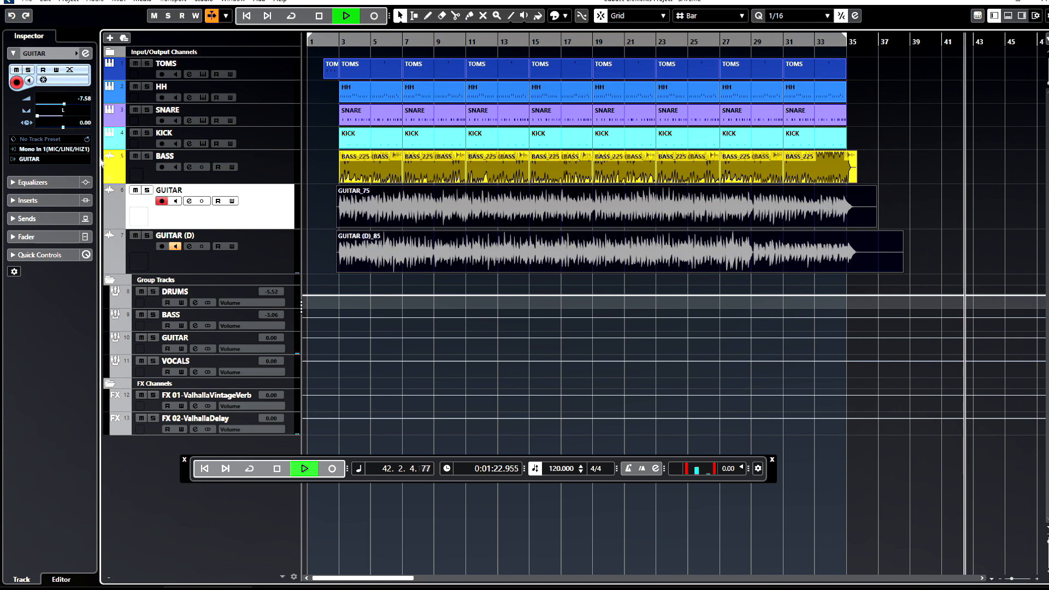
- Pan the GUITAR (D) track hard right and turn off its input monitoring and record enable
left_click_drag(69, 123, 98, 120)
left_click(175, 247)
left_click(161, 247)
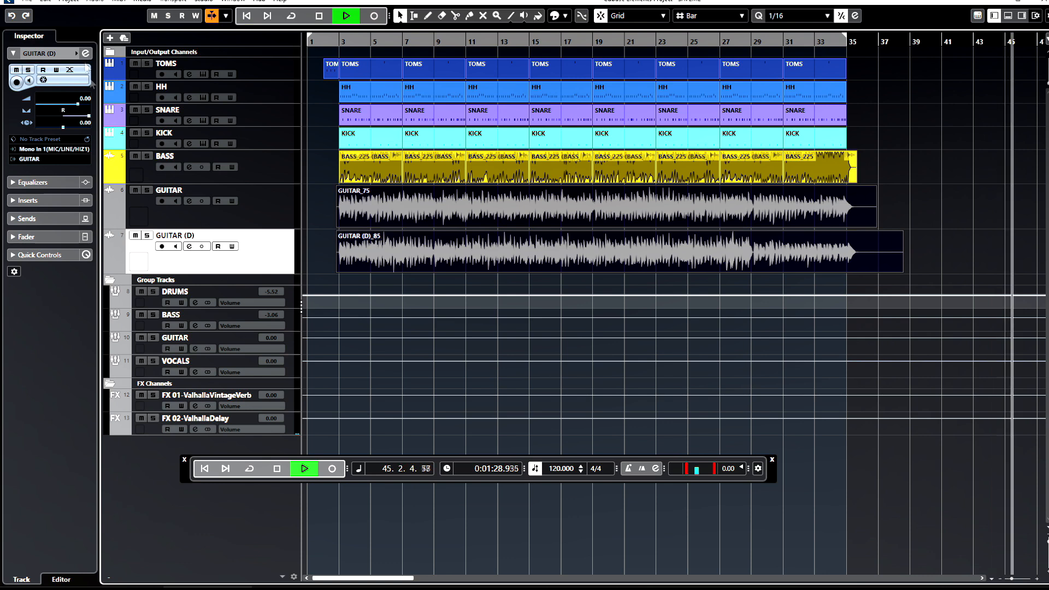
- Set the volumes of the GUITAR (D) and GUITAR tracks to 0 dB and deselect the guitar events
left_click_drag(78, 103, 73, 104)
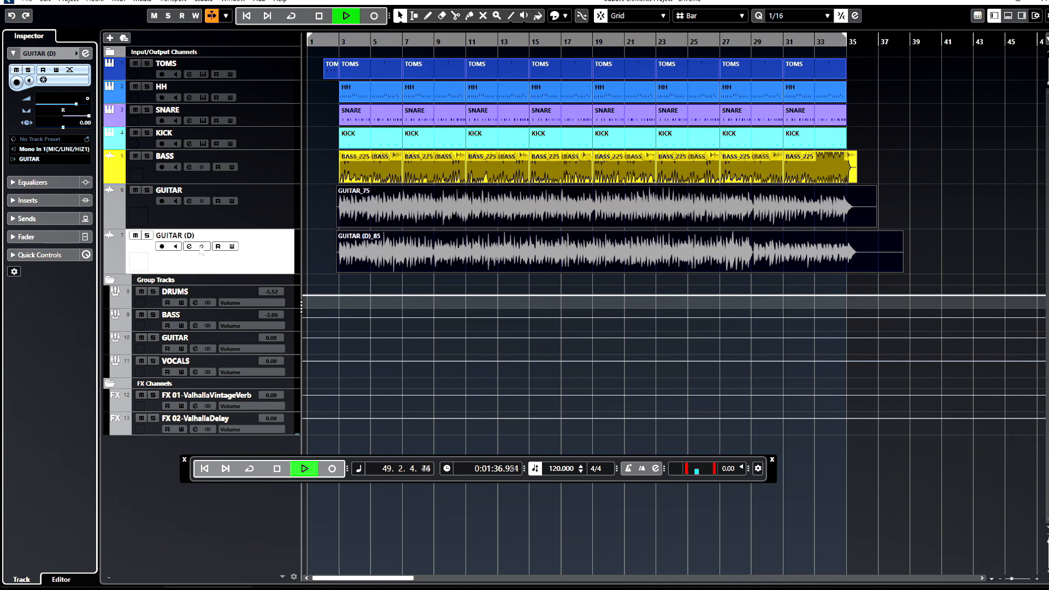
left_click(274, 211)
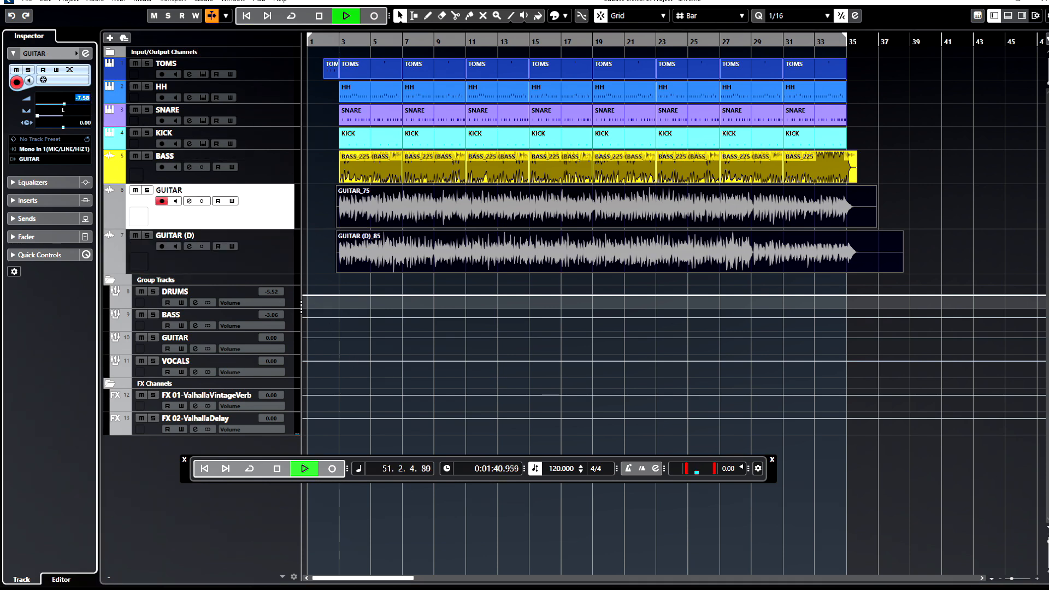
left_click(320, 217)
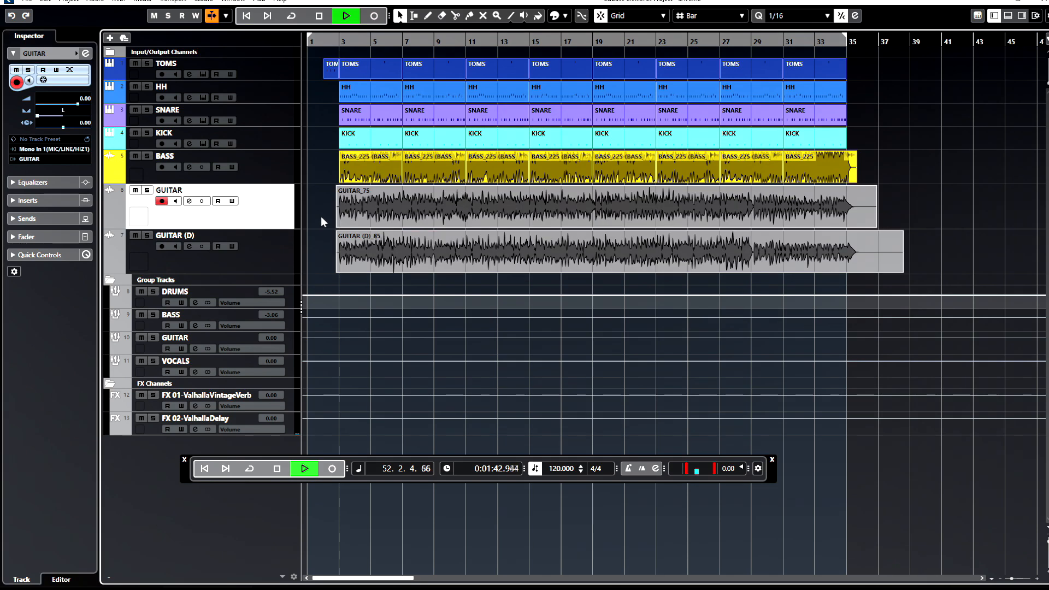
- Normalize both guitar events to a maximum peak level of 0.00 dB with Direct Offline Processing
left_click_drag(953, 276, 829, 212)
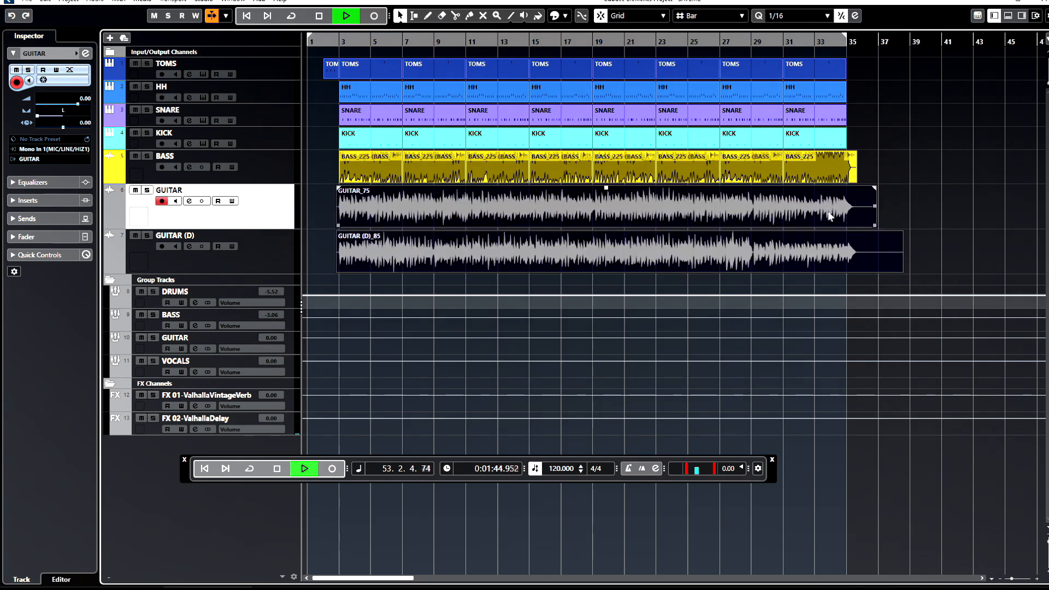
key("F7")
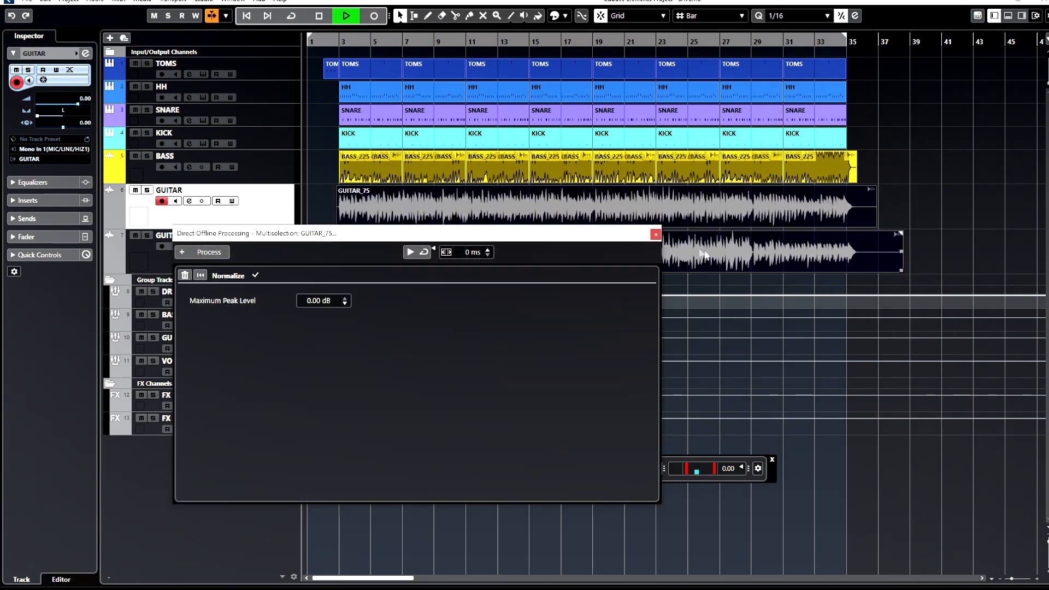
left_click(656, 234)
left_click(936, 234)
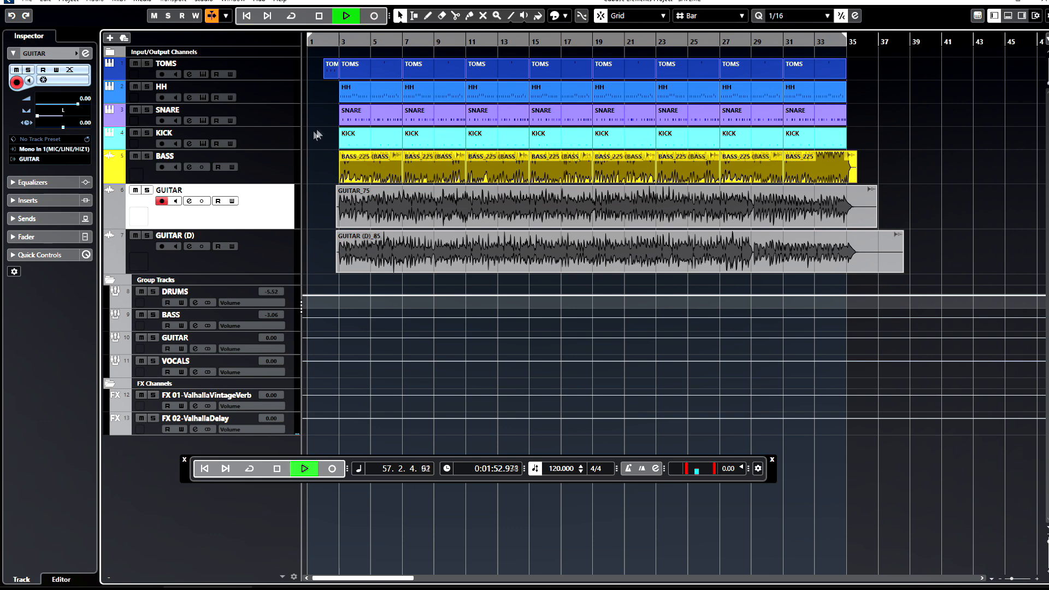
- Mute the count-in part at bar 2 on the TOMS track and select the GUITAR (D) track
right_click(308, 137)
left_click(403, 130)
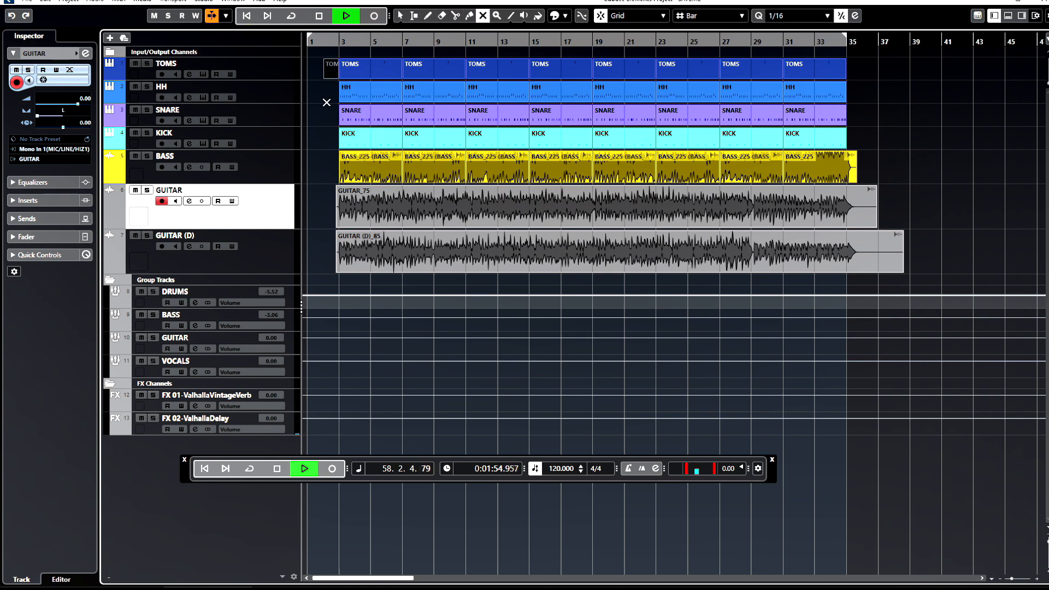
left_click(266, 268)
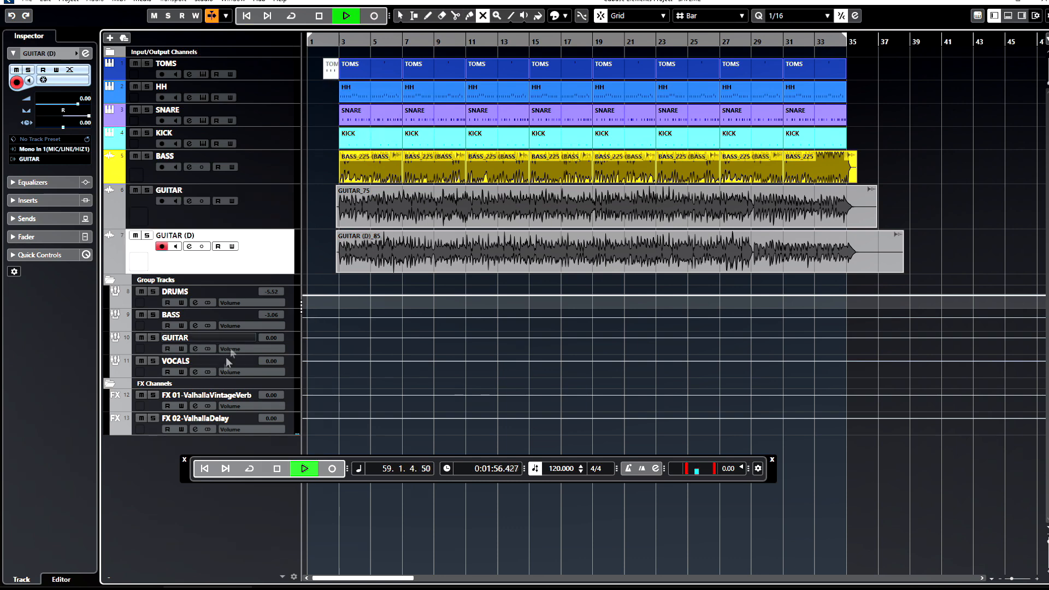
- Open the AmpliTube 5 insert on the GUITAR group channel and stop playback
left_click(191, 350)
left_click(25, 113)
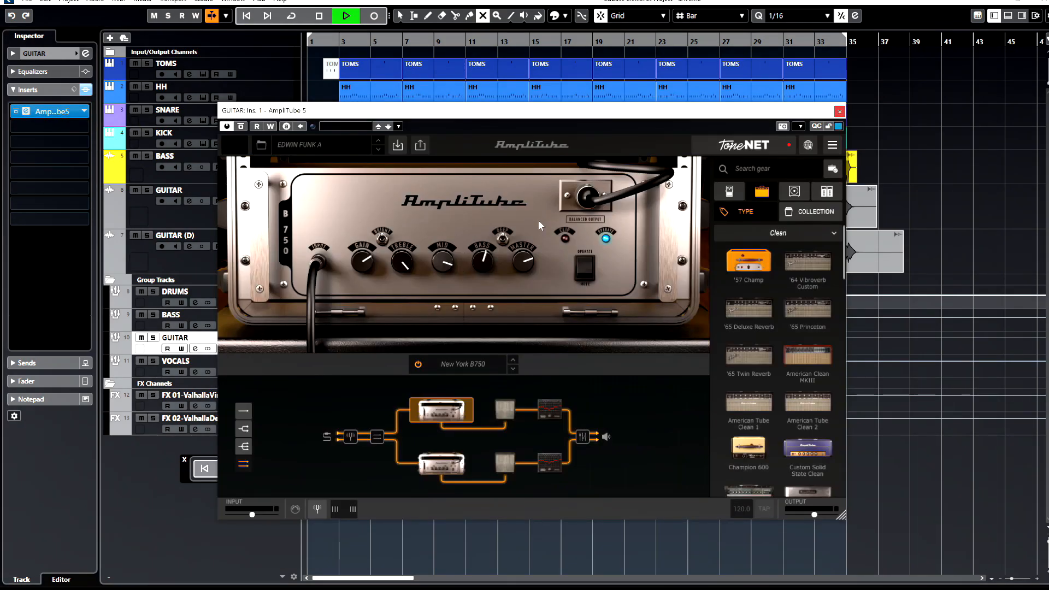
key("space")
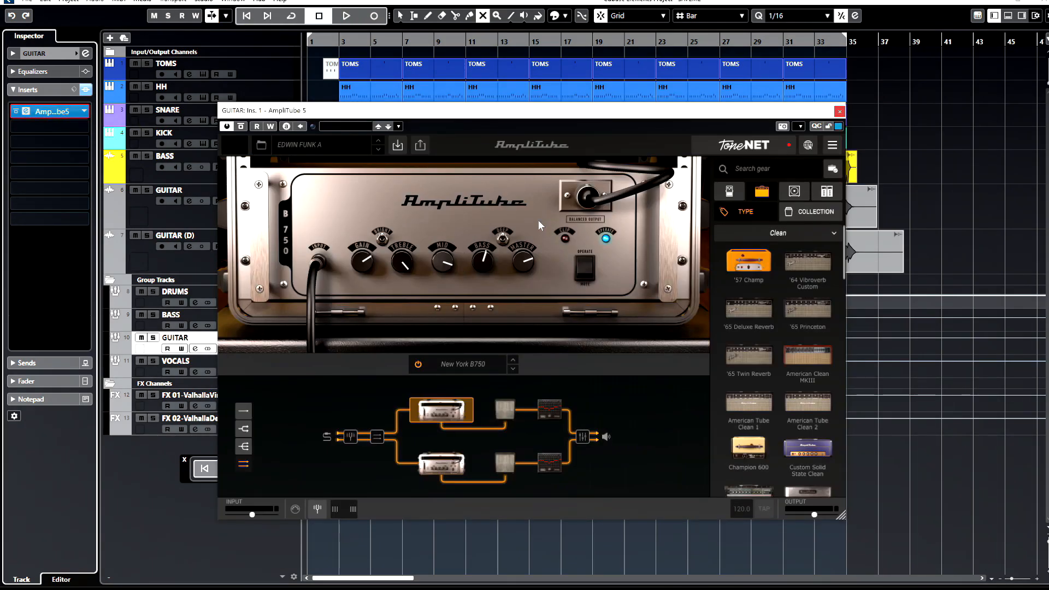
- Lower AmpliTube's master level to -35.5 dB while the song plays from the beginning, and save the project
left_click(321, 42)
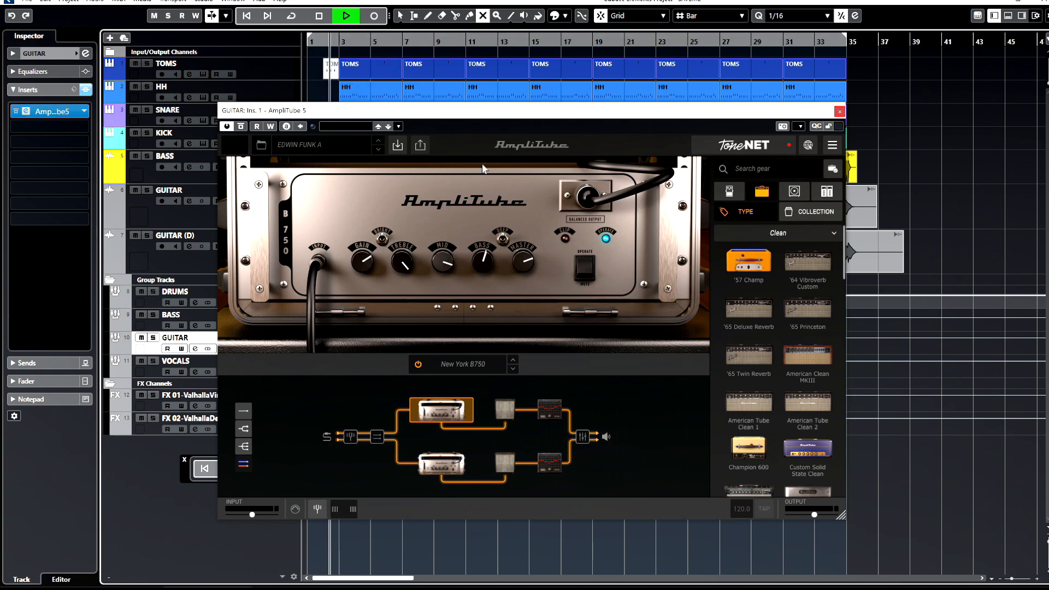
left_click(583, 437)
left_click_drag(663, 300, 665, 304)
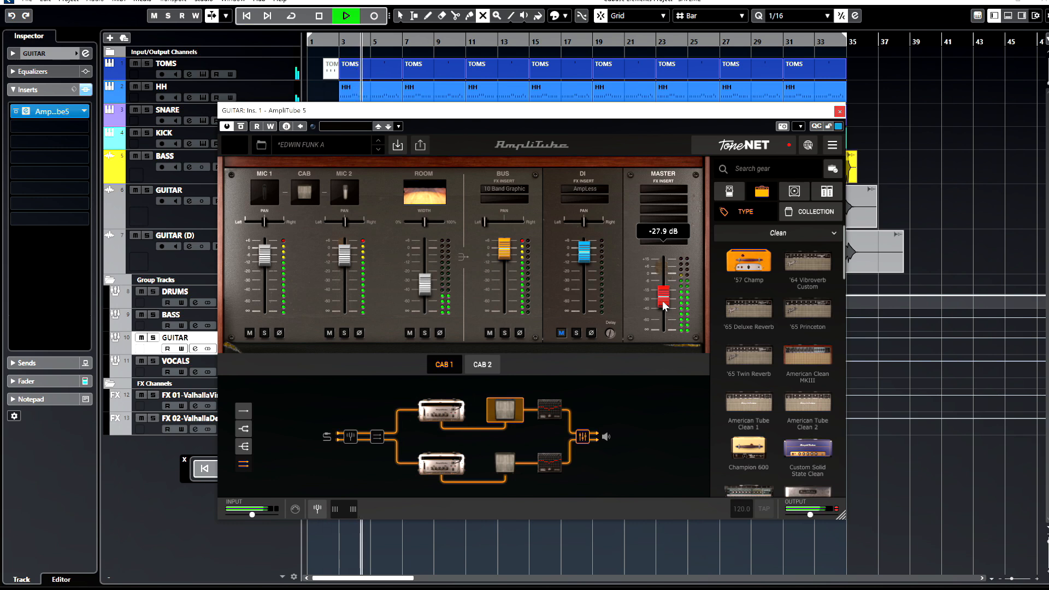
left_click_drag(662, 301, 661, 302)
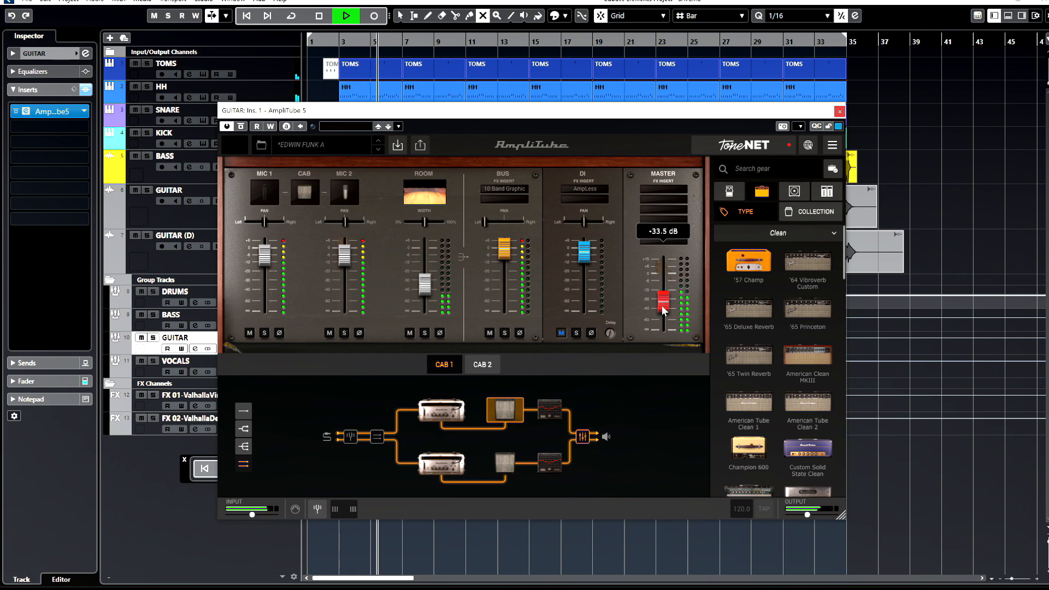
left_click_drag(662, 306, 663, 311)
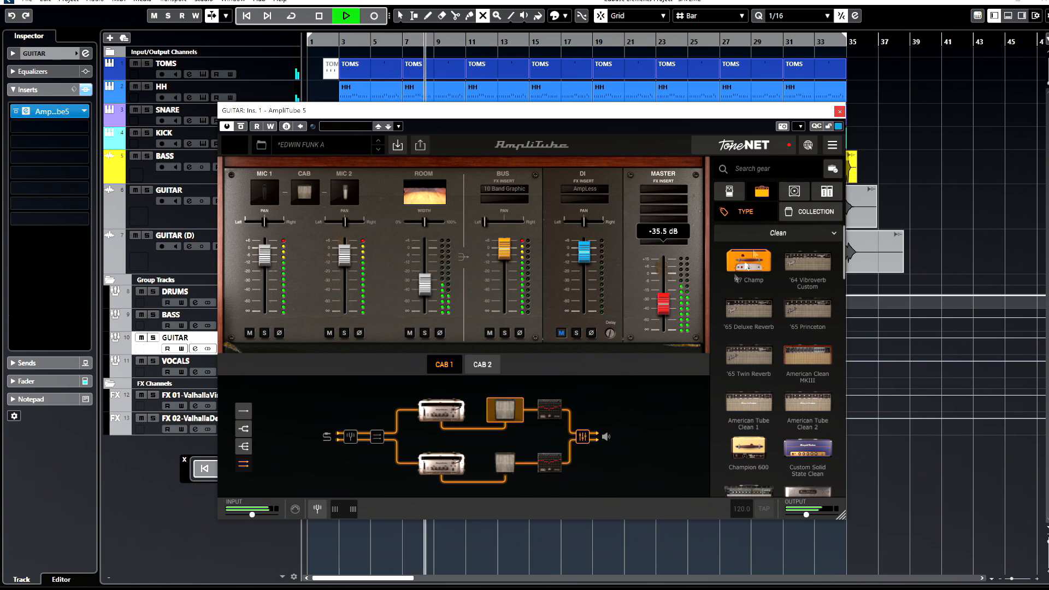
left_click(840, 111)
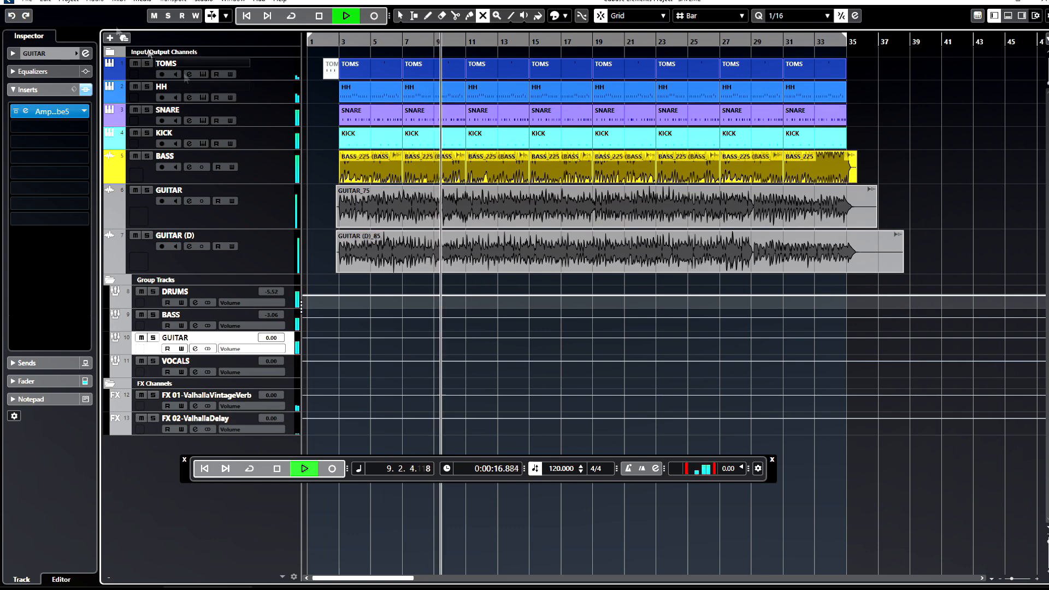
left_click(28, 2)
left_click(43, 53)
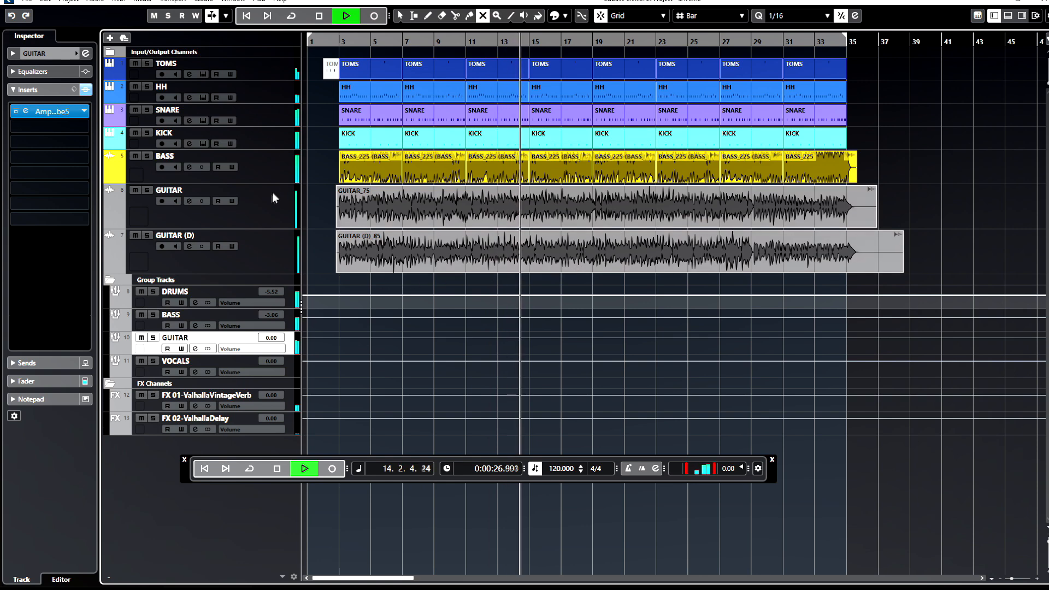
- Colour the GUITAR audio track bright red
right_click(261, 203)
left_click(253, 196)
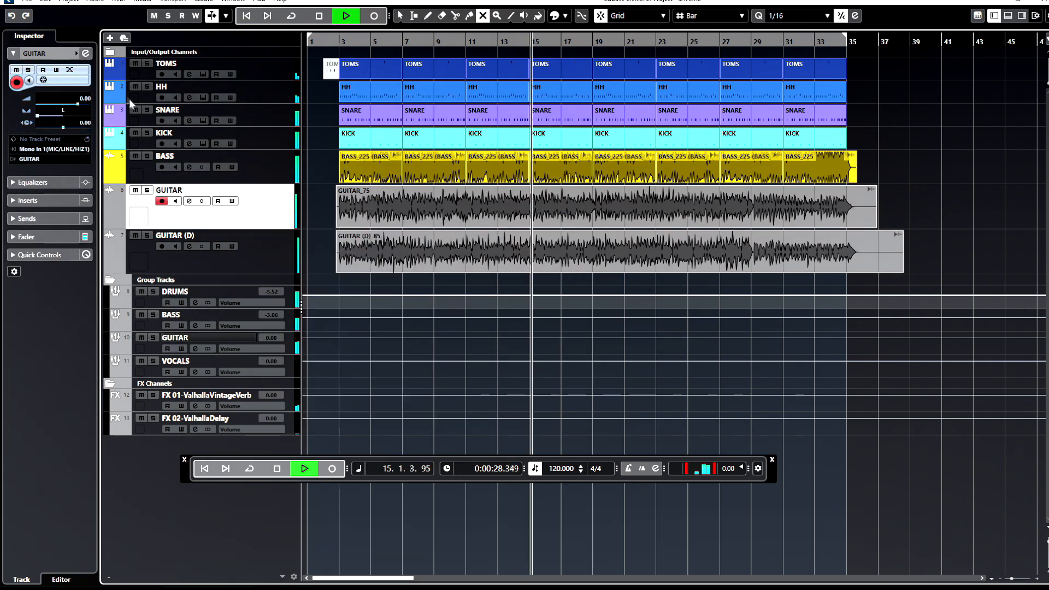
left_click(78, 53)
left_click(77, 53)
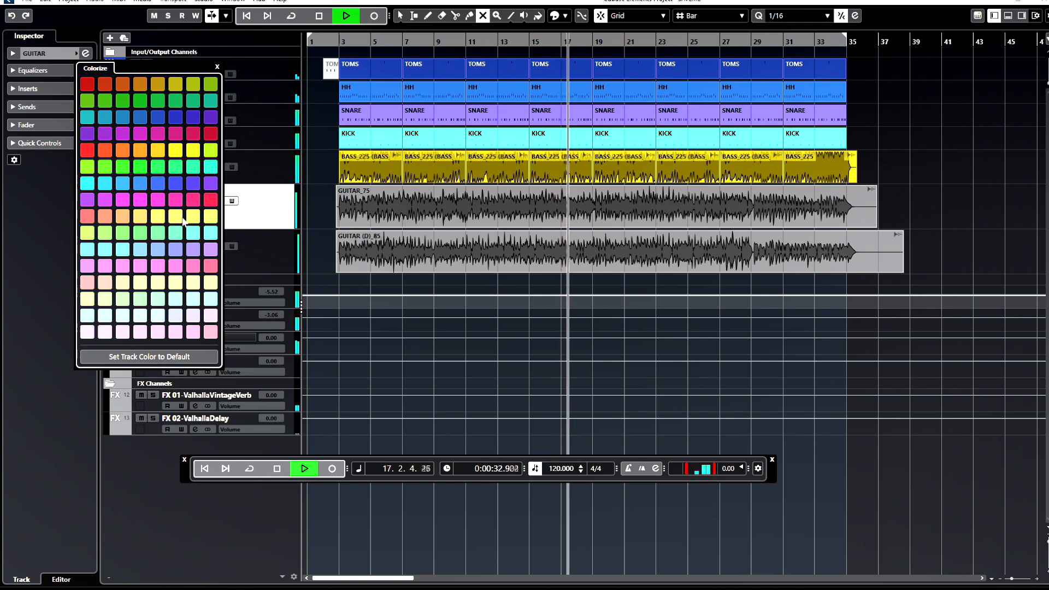
left_click(209, 200)
- Colour the GUITAR (D) audio track hot pink
left_click(252, 238)
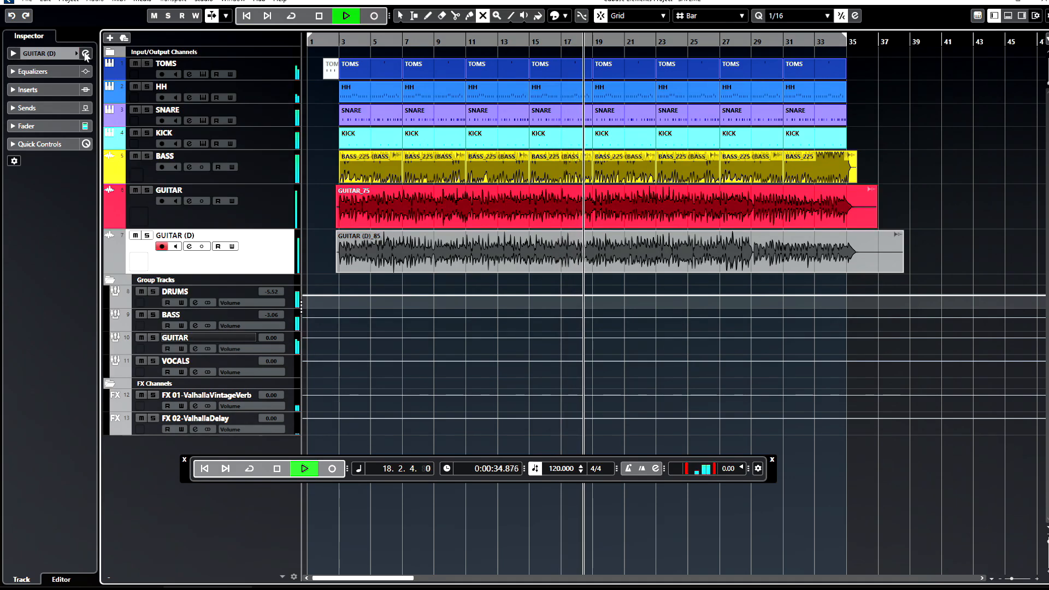
left_click(77, 53)
left_click(193, 200)
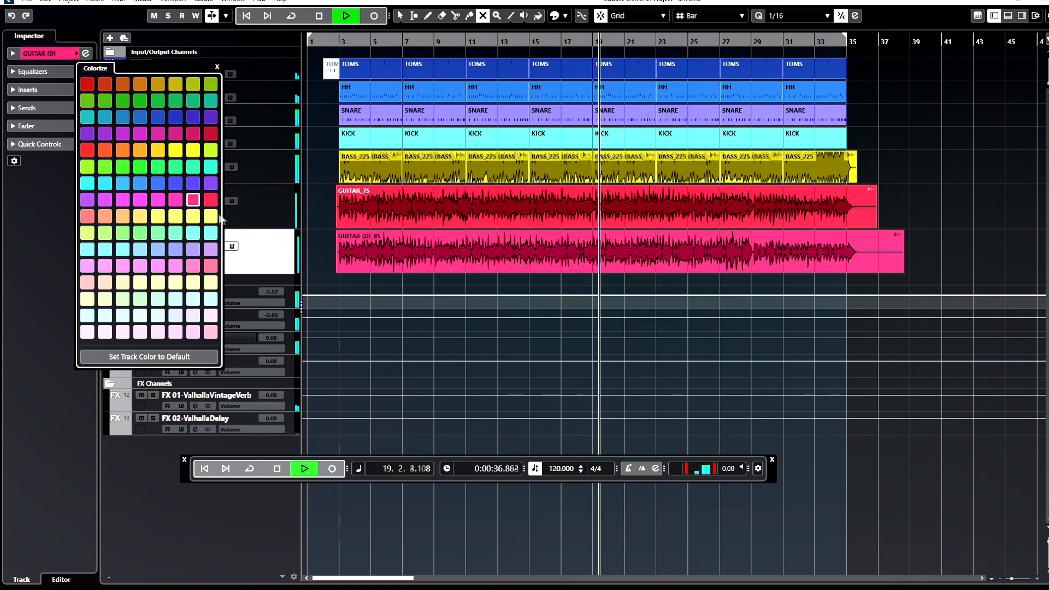
- Close the colour palette and switch to the Object Selection tool
right_click(954, 137)
left_click(953, 138)
right_click(954, 138)
left_click(954, 138)
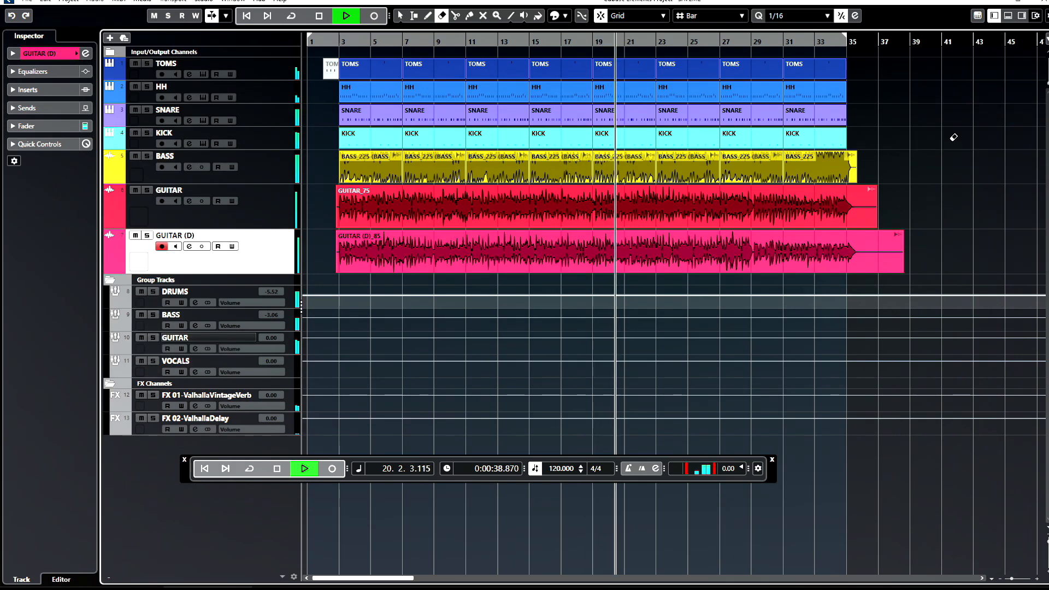
right_click(910, 137)
left_click(910, 136)
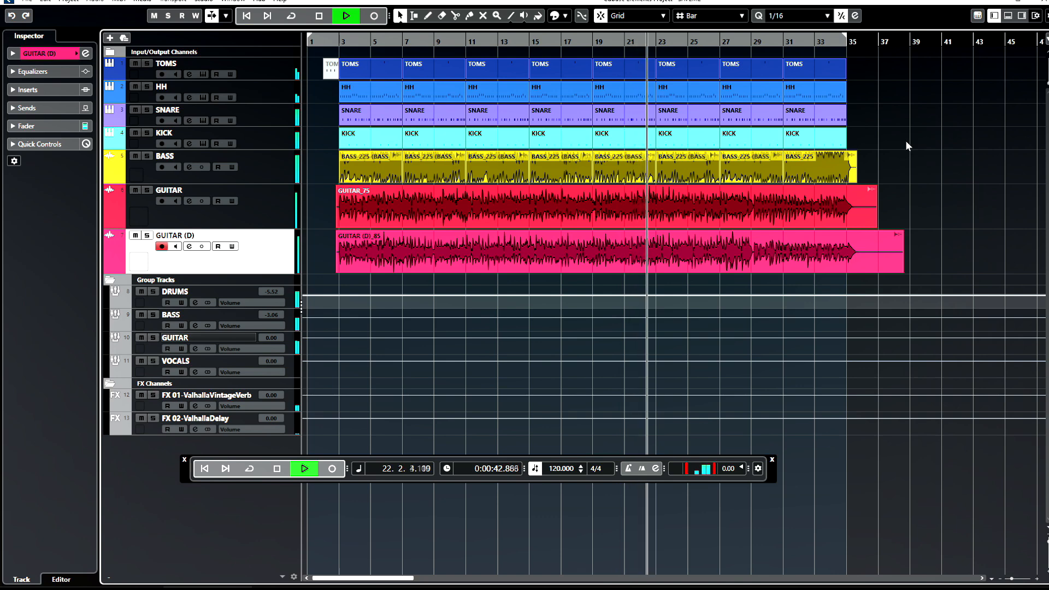
- Add FabFilter Pro-Q 3 as the second insert on the GUITAR group track and close its window
left_click(246, 341)
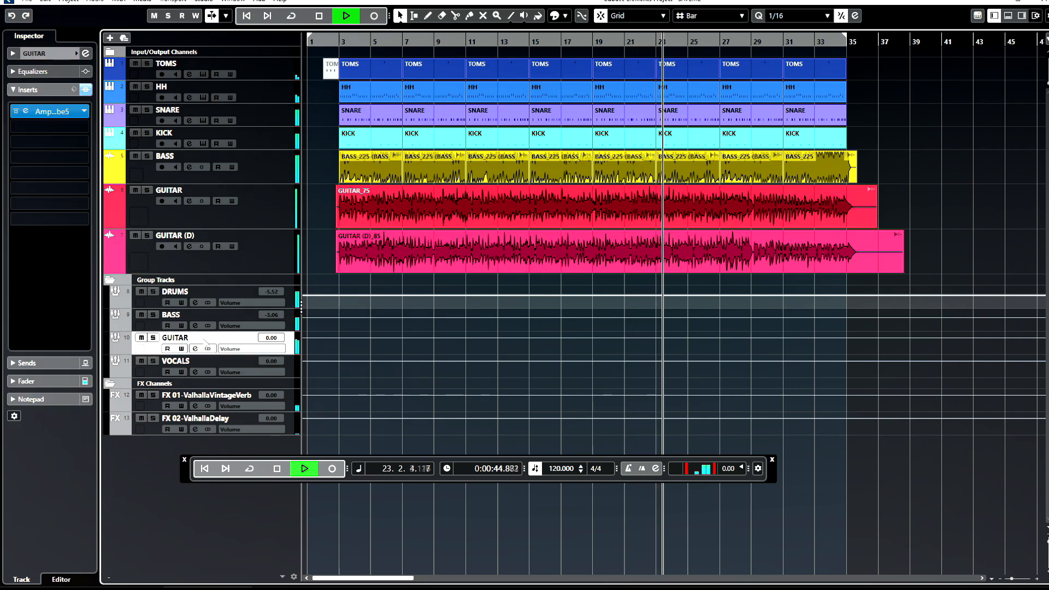
left_click(84, 128)
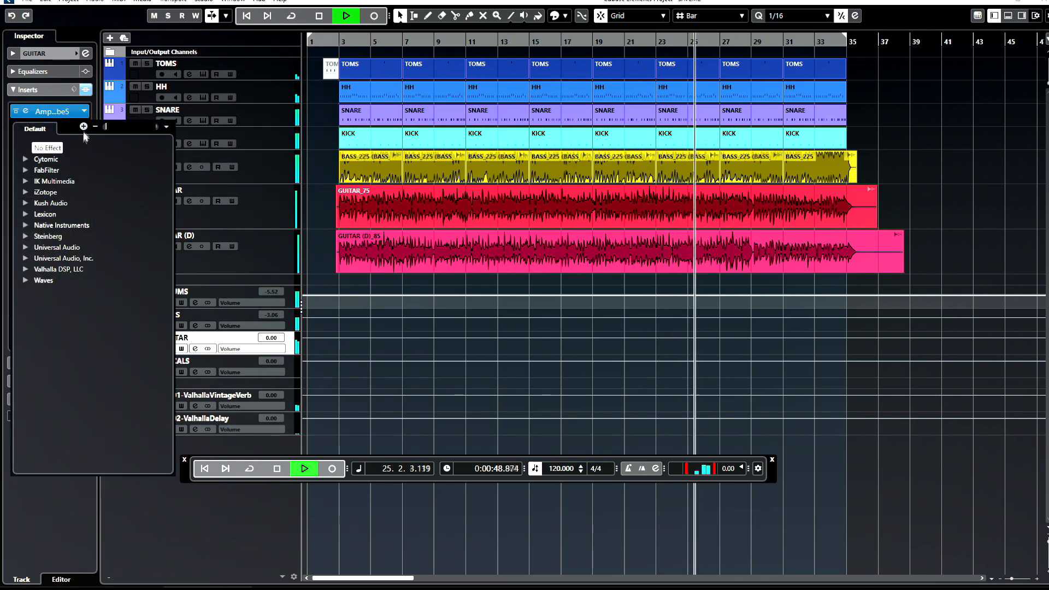
left_click(67, 169)
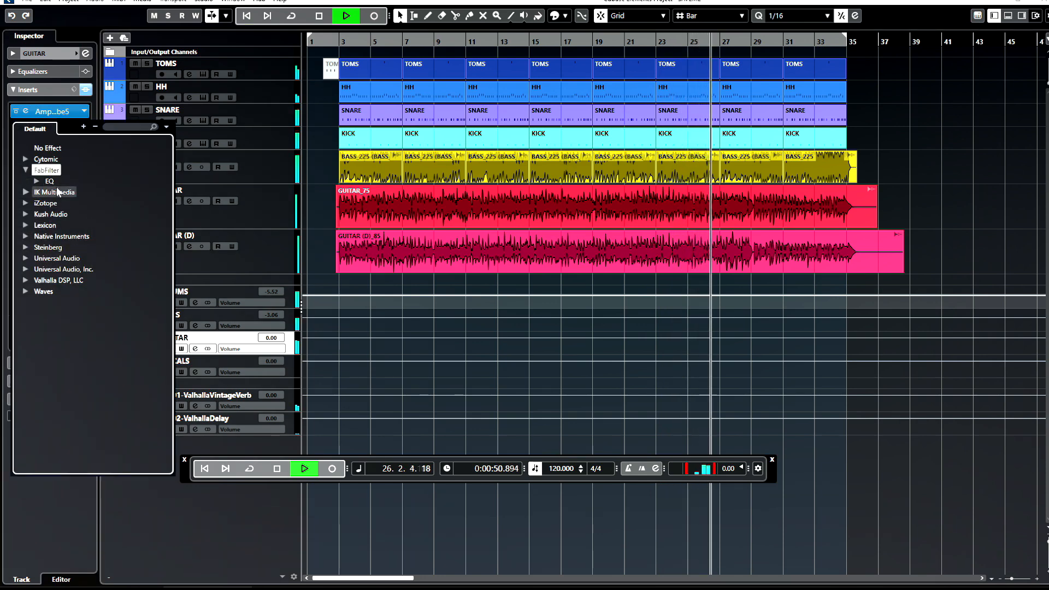
left_click(57, 180)
left_click(67, 192)
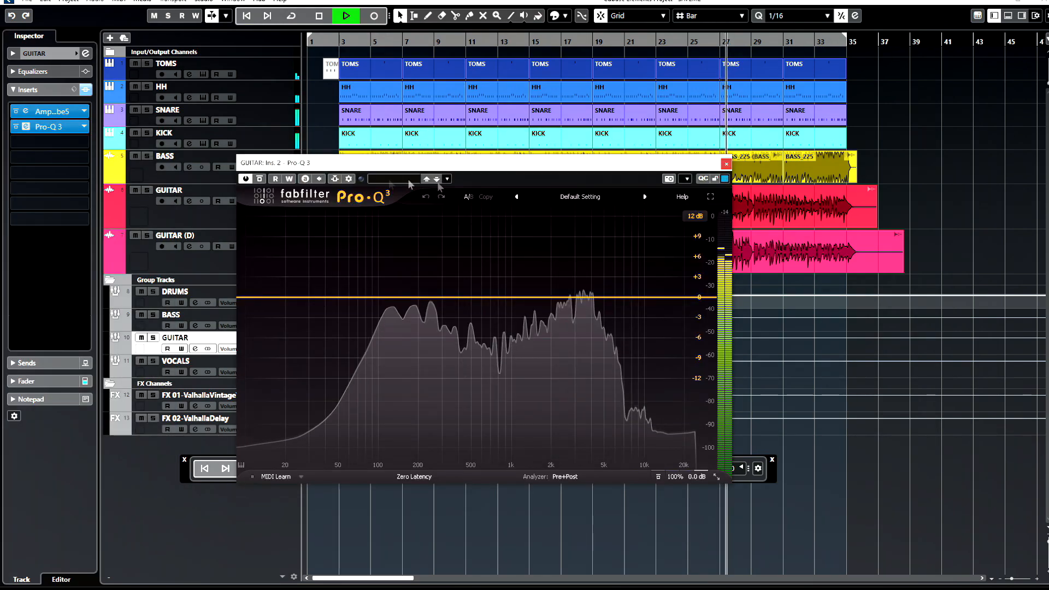
left_click(726, 164)
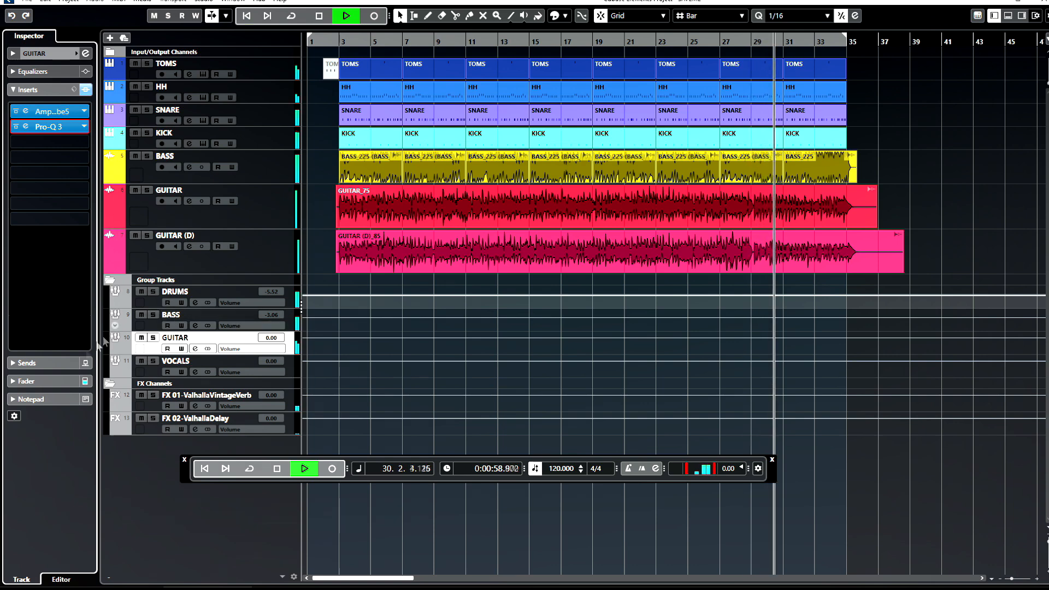
- Route the GUITAR group's first send to FX 01-ValhallaVintageVerb and stop playback
left_click(53, 362)
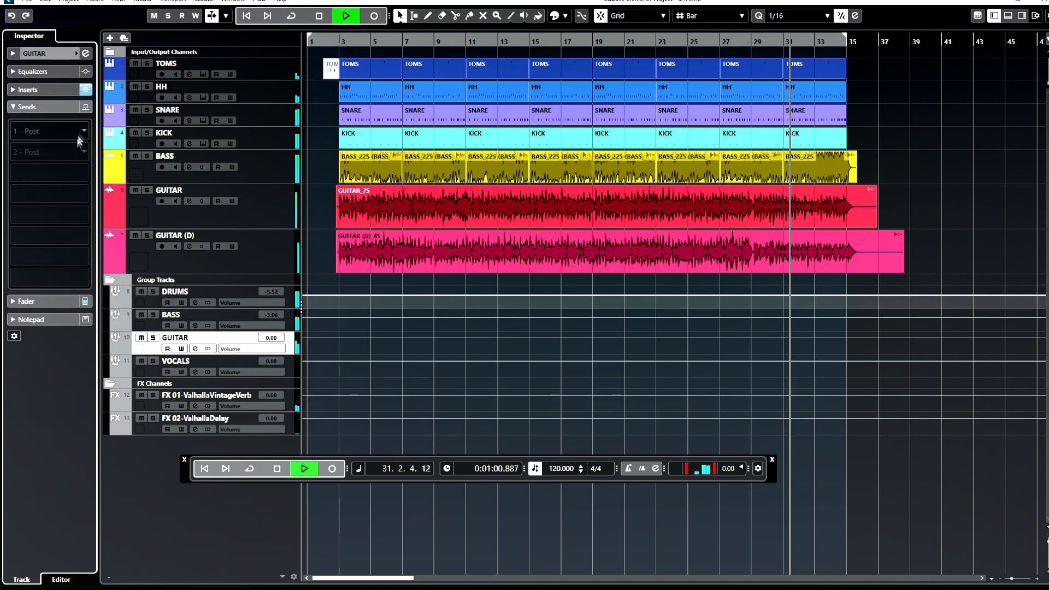
left_click(55, 126)
left_click(60, 175)
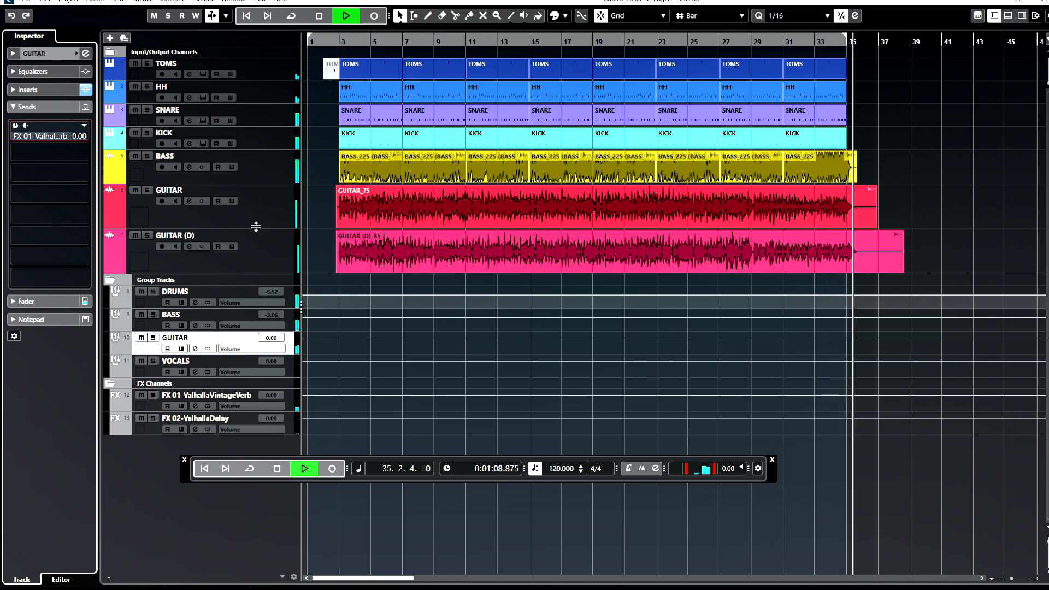
key("space")
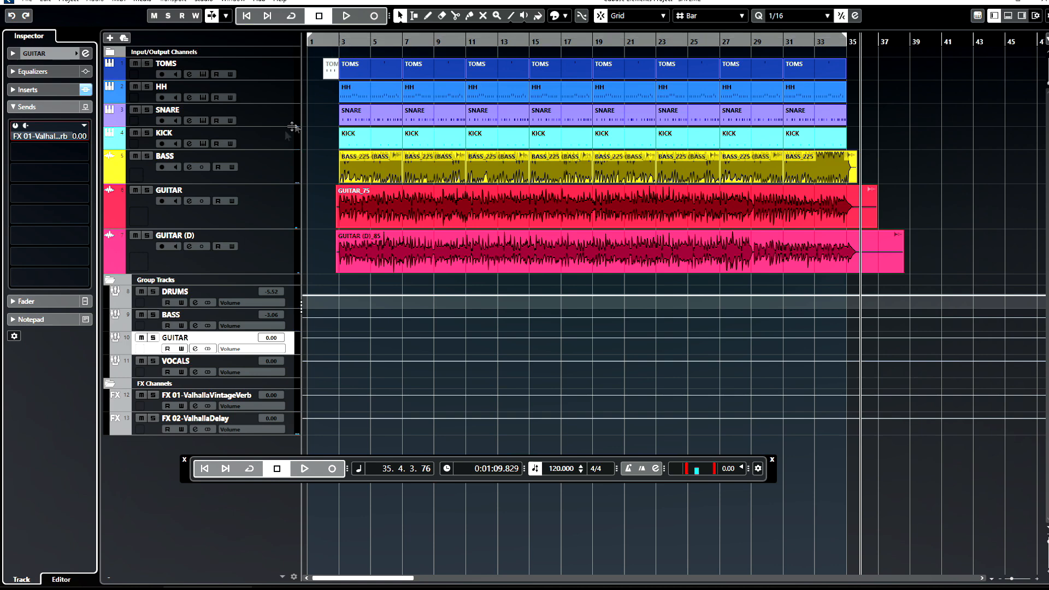
- Rename the GUITAR audio track to GUITAR LT and the GUITAR (D) track to GUITAR RT
left_click(264, 261)
left_click(190, 195)
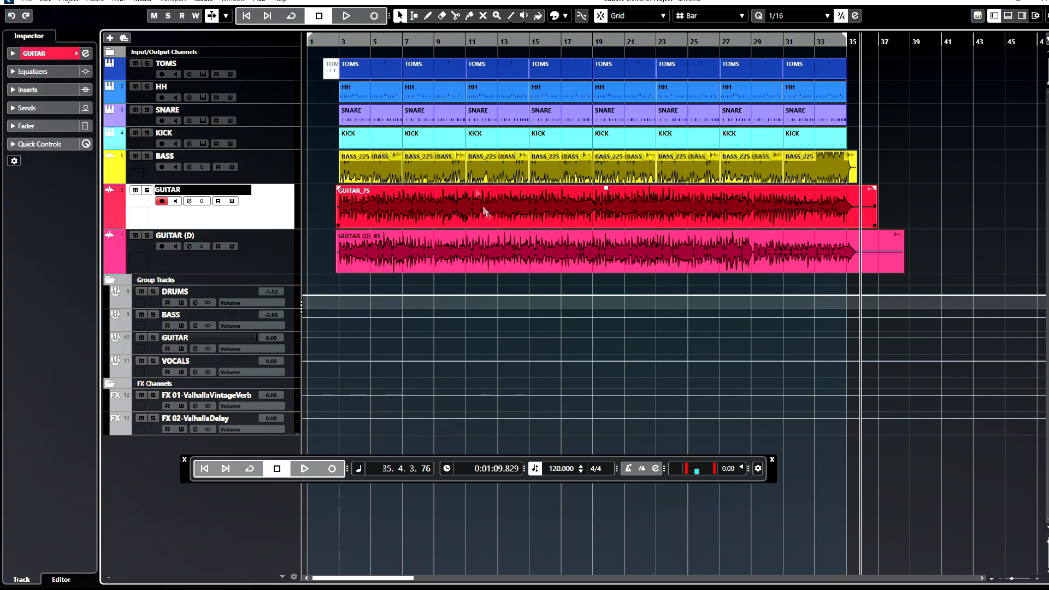
left_click(12, 53)
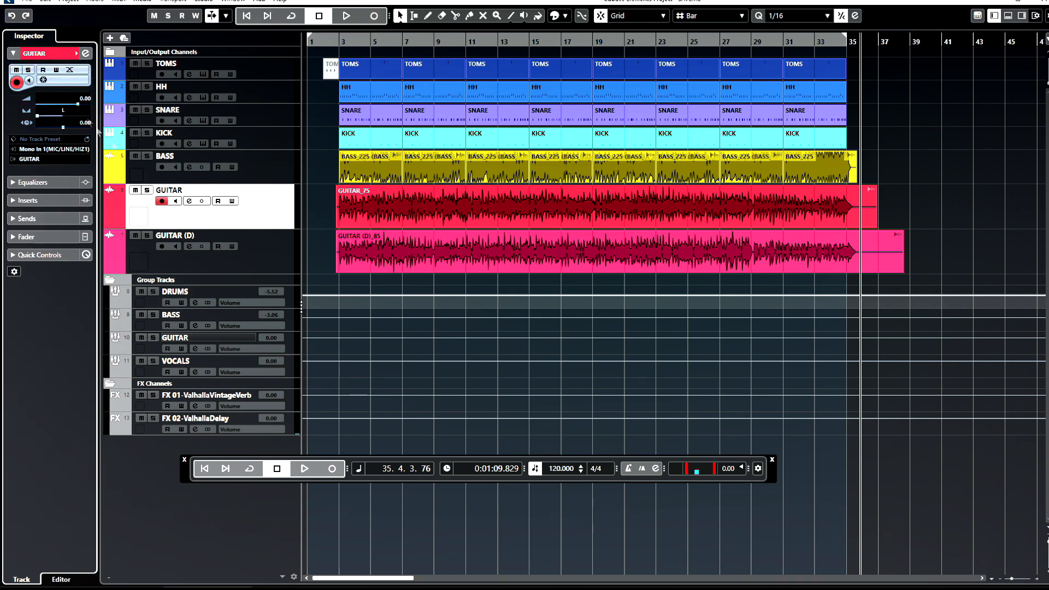
double_click(218, 190)
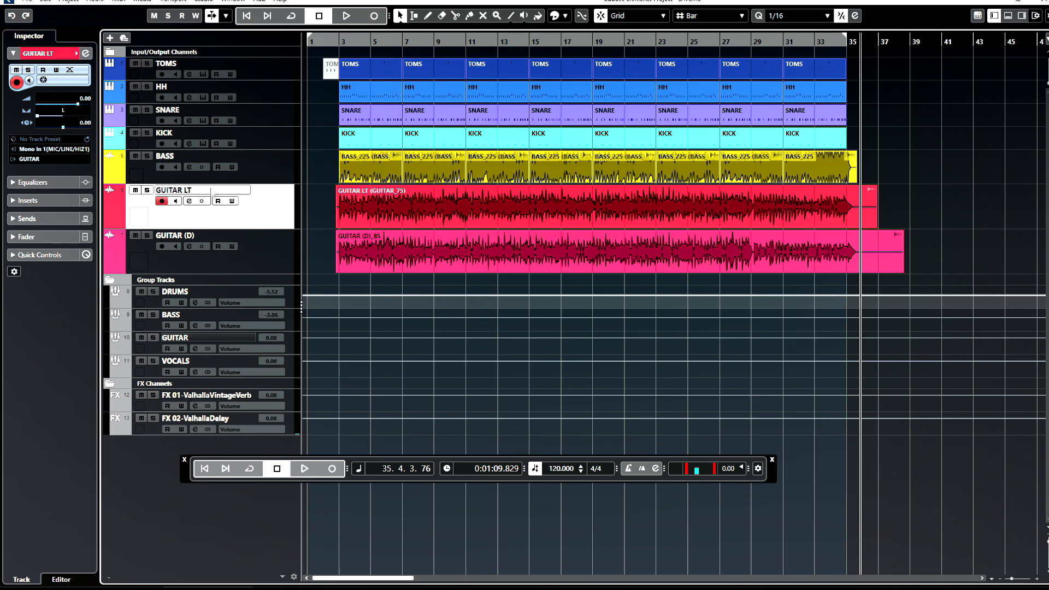
double_click(207, 240)
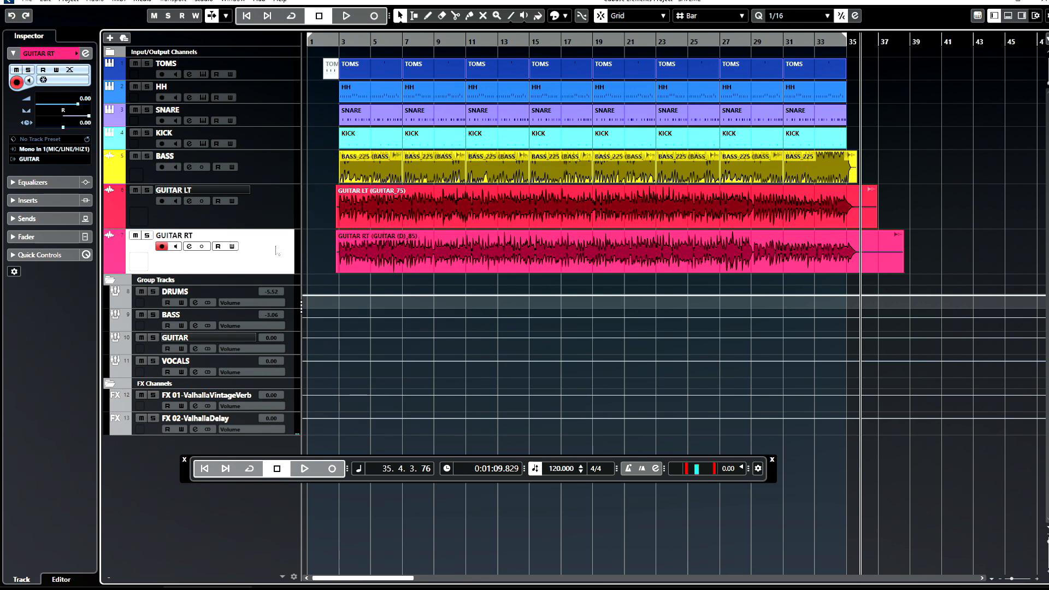
- Reduce the heights of the GUITAR LT and GUITAR RT tracks and save the project
left_click_drag(272, 226, 272, 217)
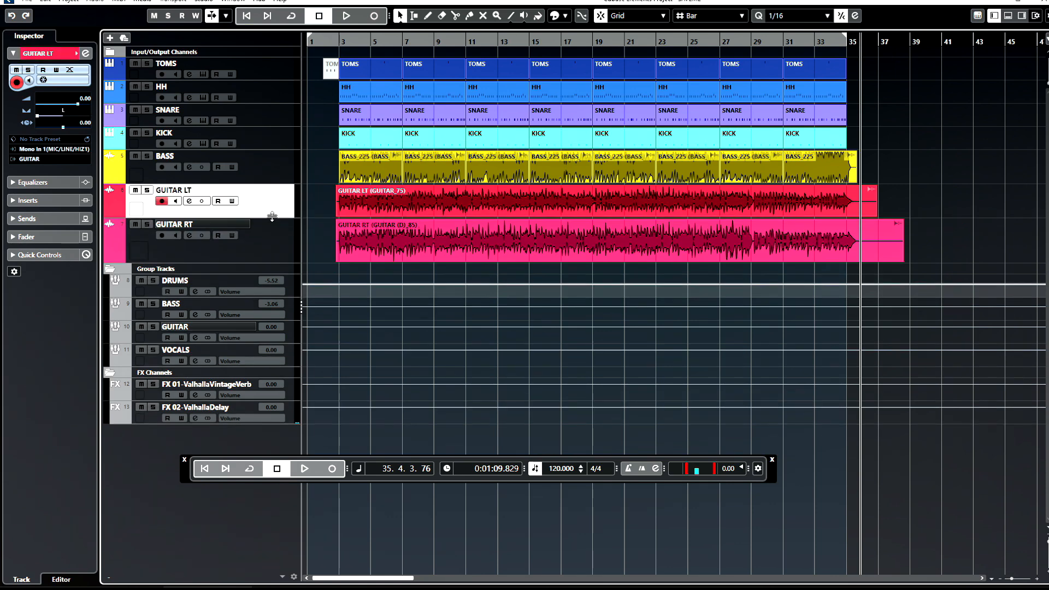
left_click_drag(277, 262, 274, 249)
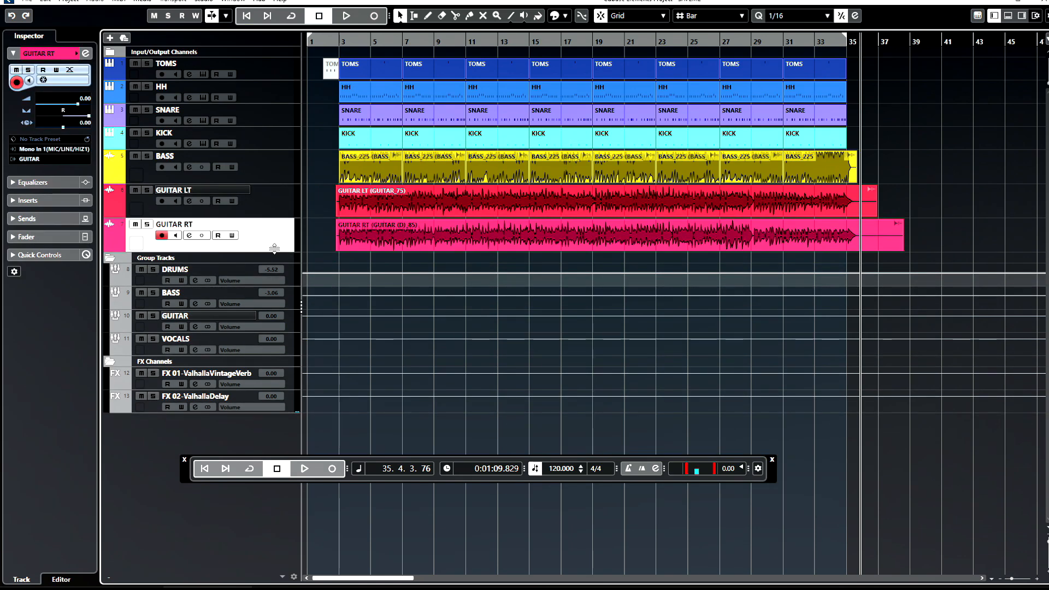
left_click(26, 1)
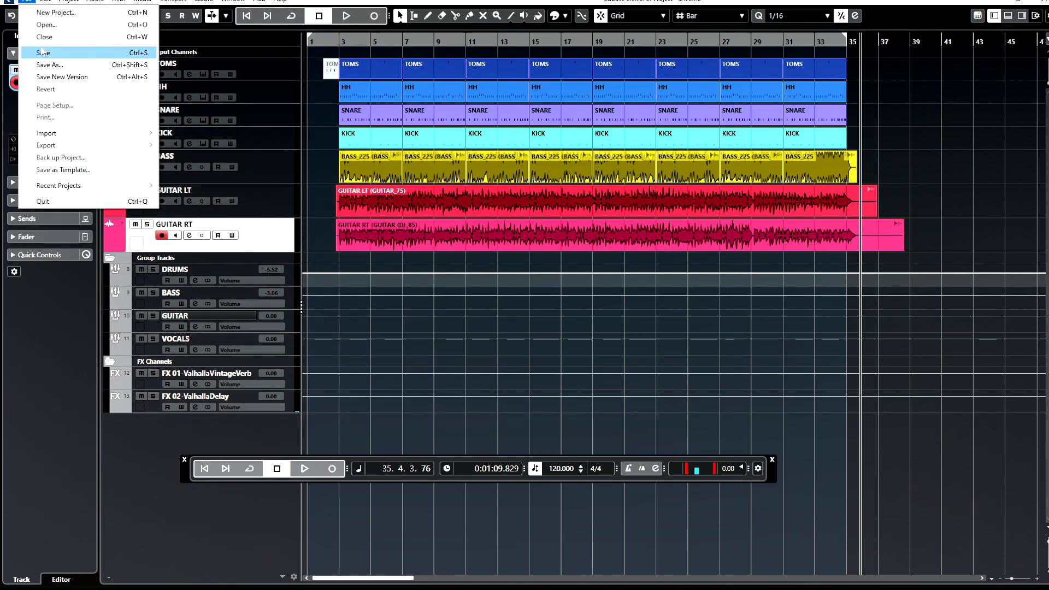
left_click(42, 52)
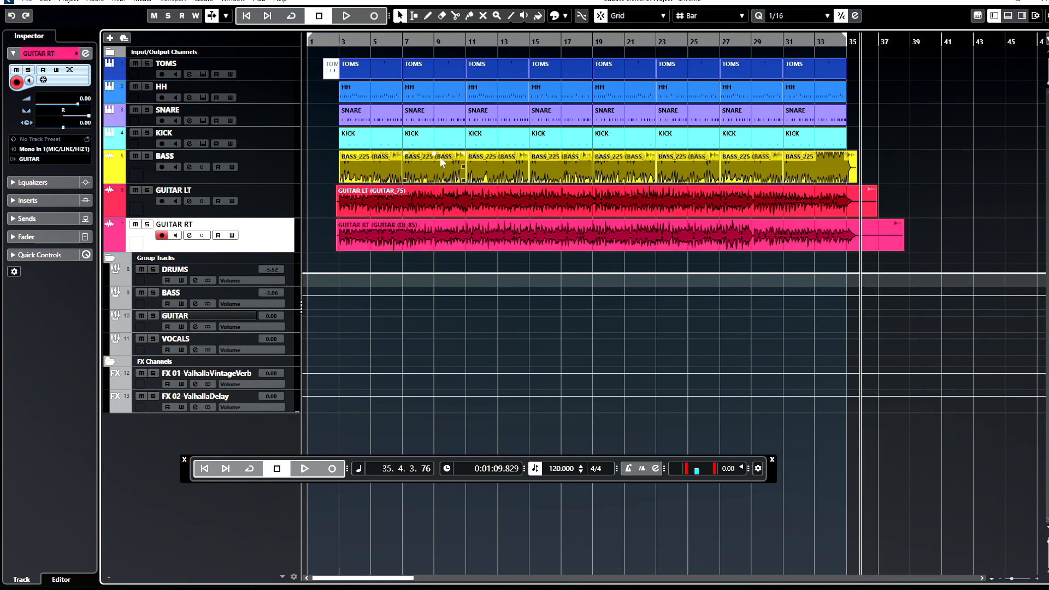
- Select the GUITAR group track to show its sends and start playback from bar 3
left_click(235, 347)
left_click(223, 320)
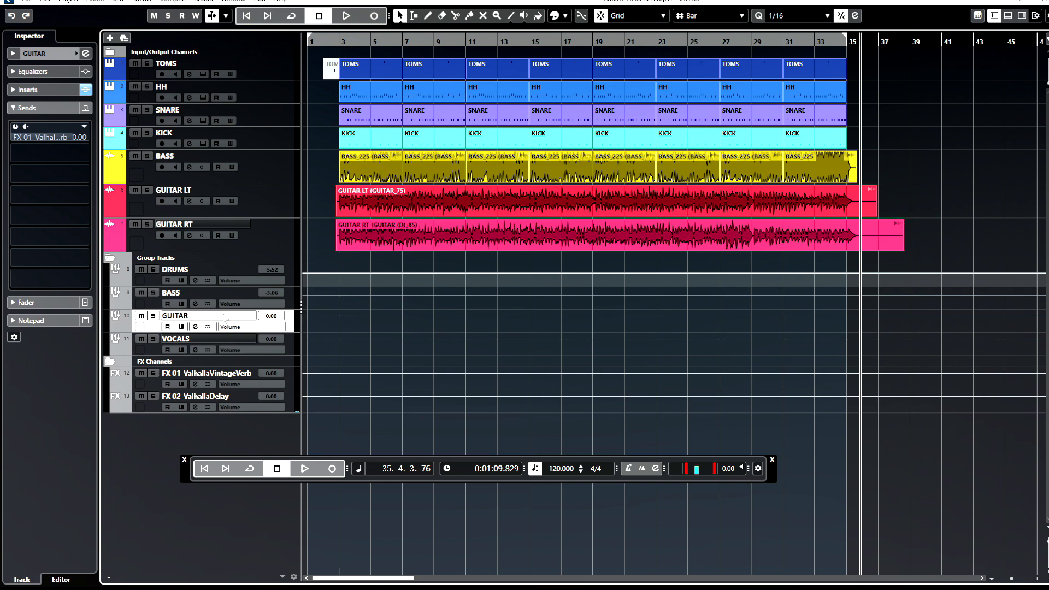
left_click(217, 375)
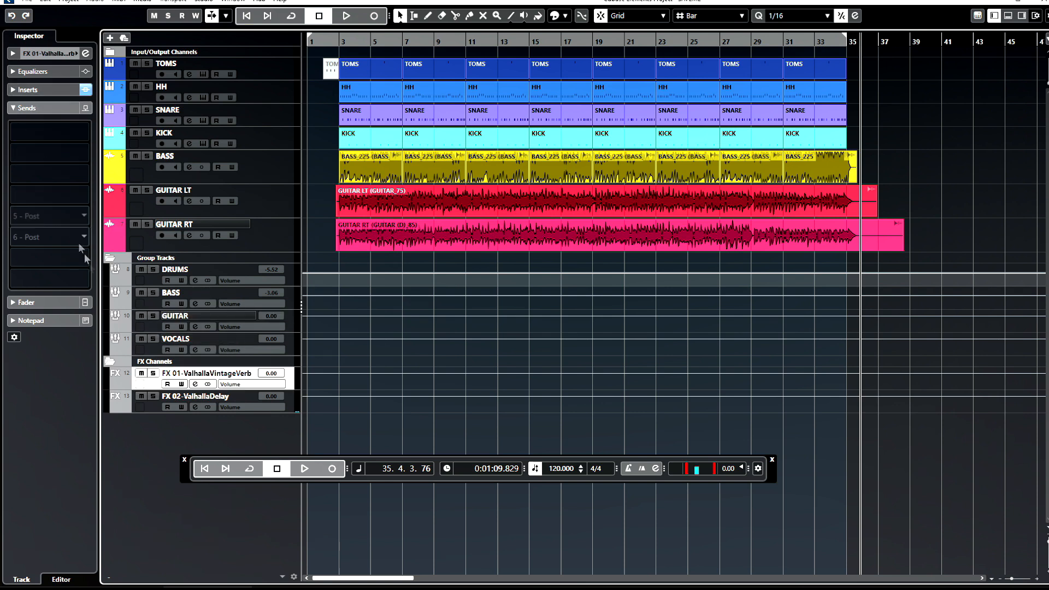
left_click(177, 313)
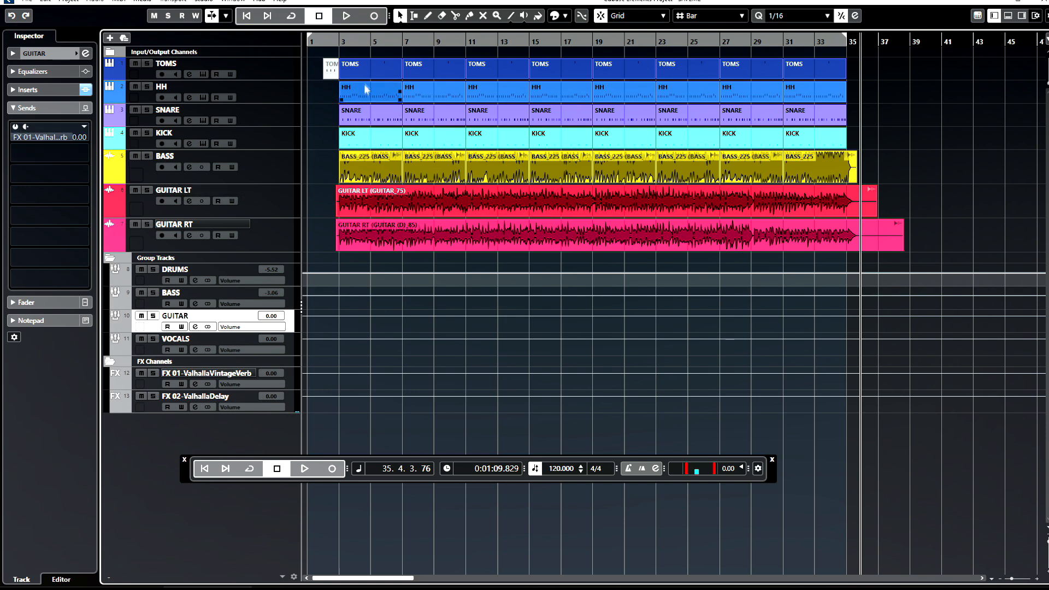
left_click(342, 41)
left_click(345, 15)
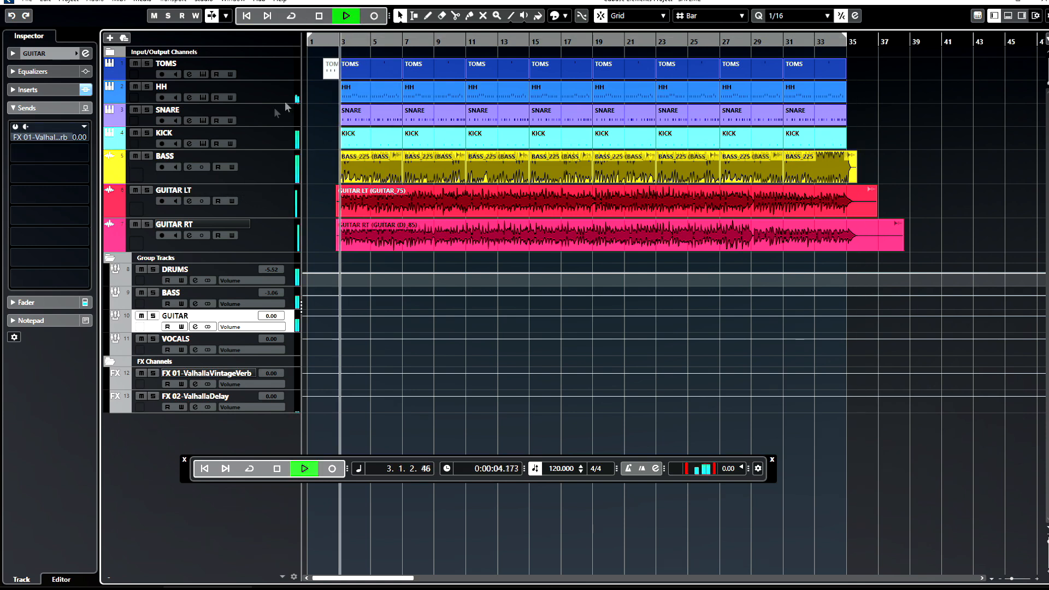
- Activate the GUITAR group's ValhallaVintageVerb send and lower it to -17.2 dB, bypassing it to compare the sound
left_click(49, 138)
scroll(49, 137, "down", 8)
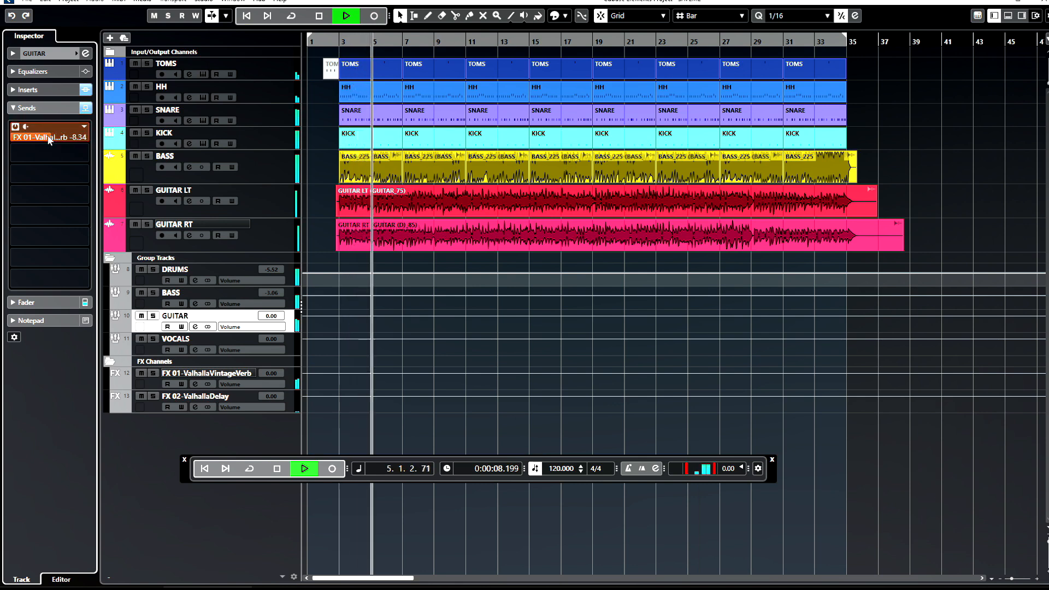
scroll(49, 138, "down", 7)
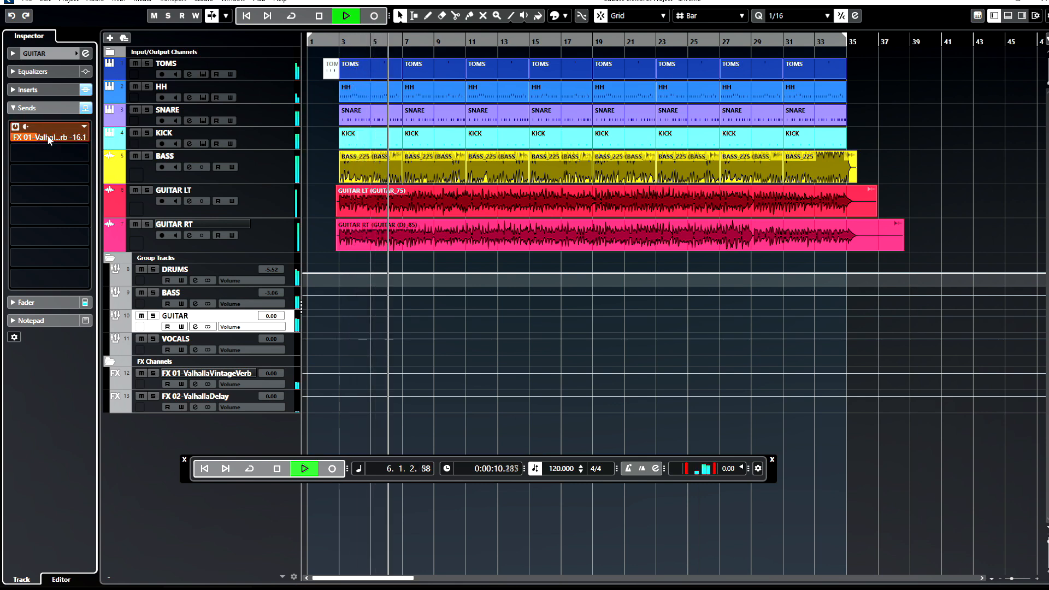
left_click(16, 128)
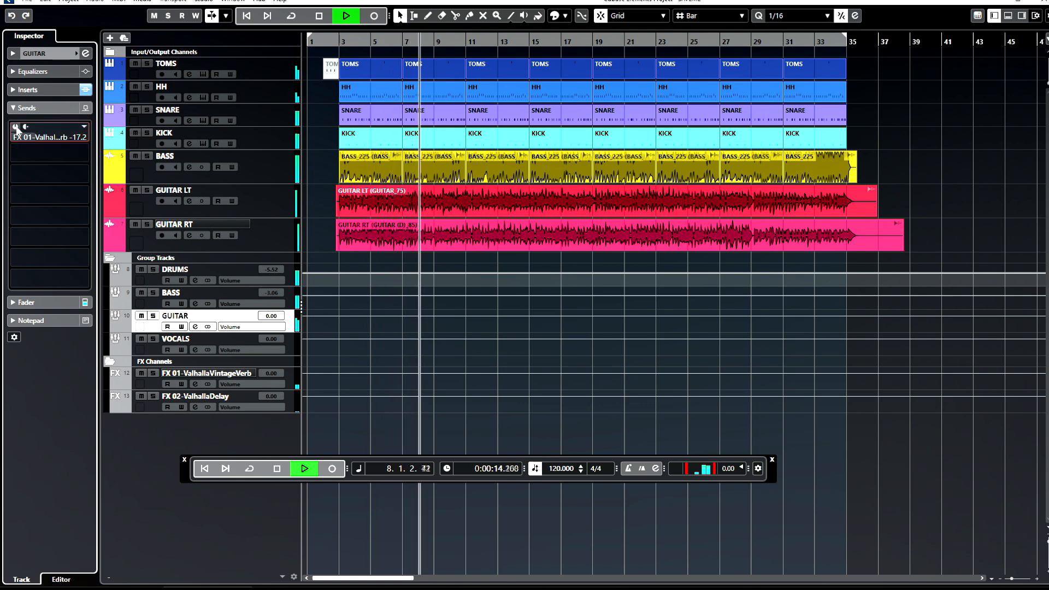
- Reactivate the GUITAR group's ValhallaVintageVerb send, lower it to -20.4 dB, and toggle it to compare the sound
left_click(15, 128)
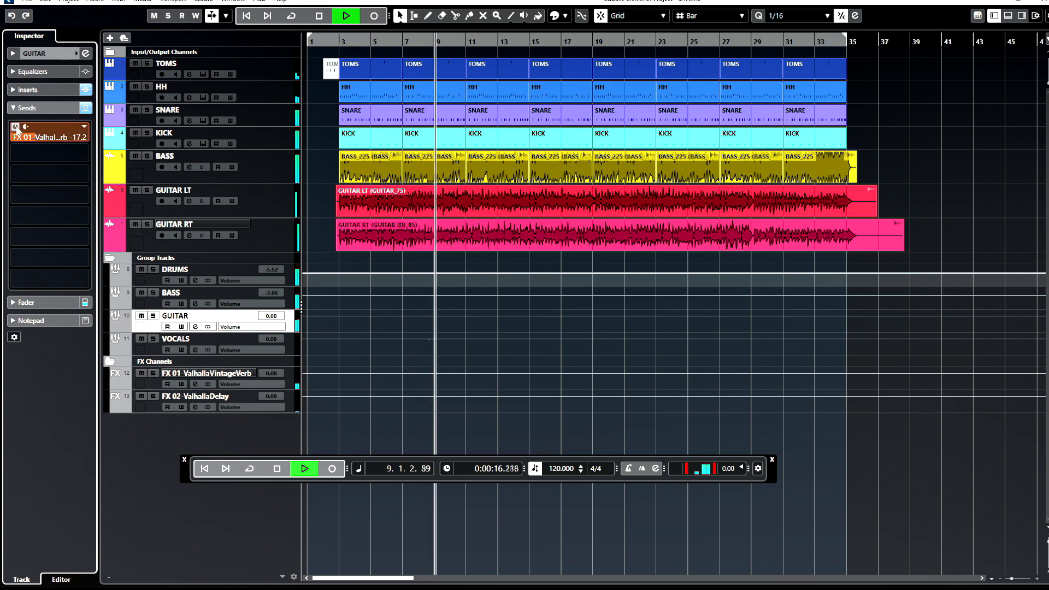
left_click_drag(30, 137, 23, 135)
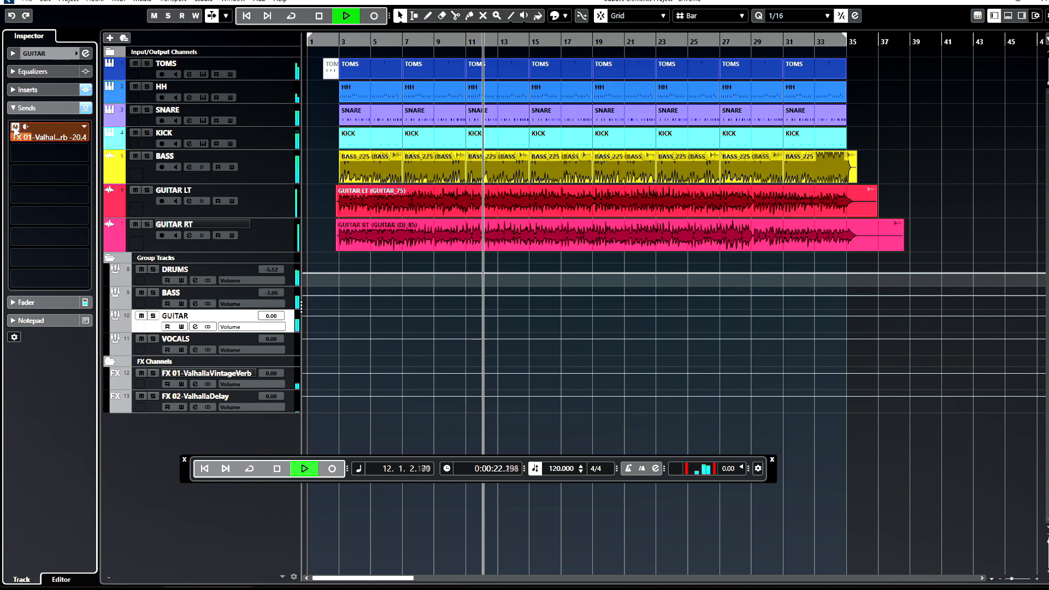
left_click(15, 127)
left_click(15, 127)
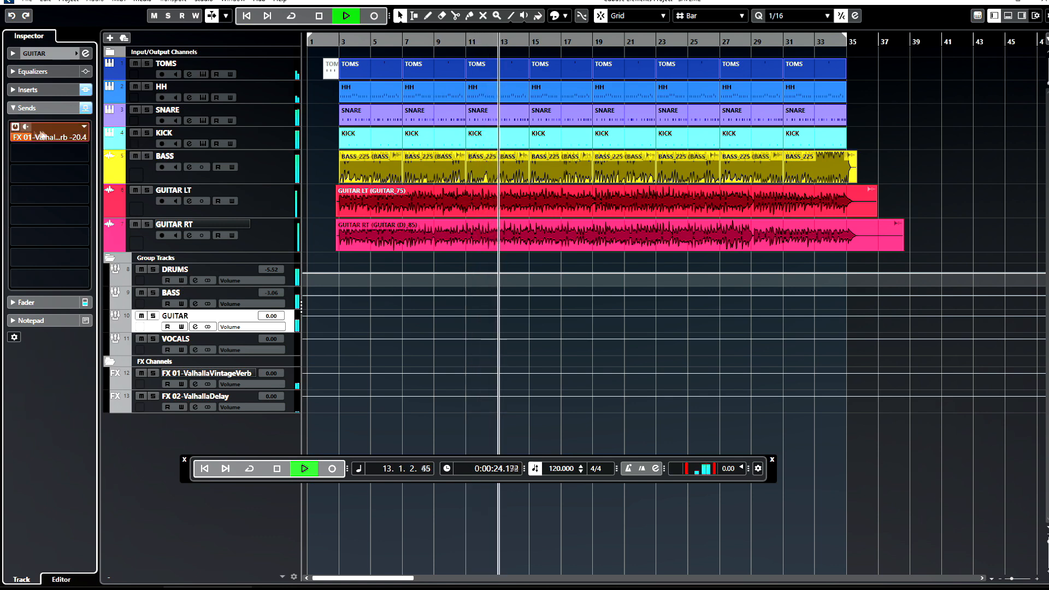
- Open the Pro-Q 3 insert on the GUITAR group and load its Low Cut preset
left_click(30, 90)
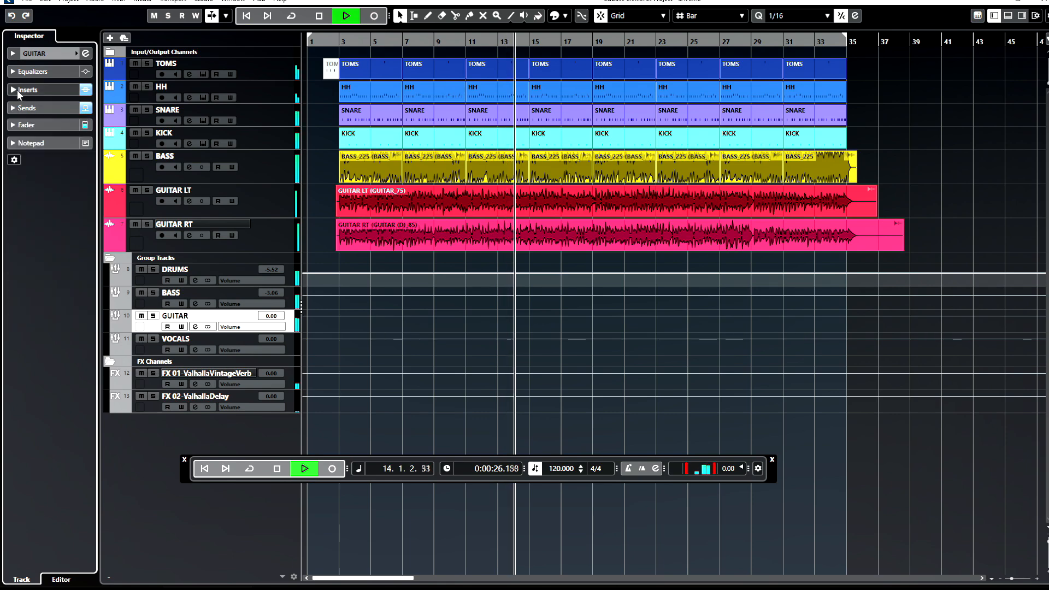
left_click(26, 126)
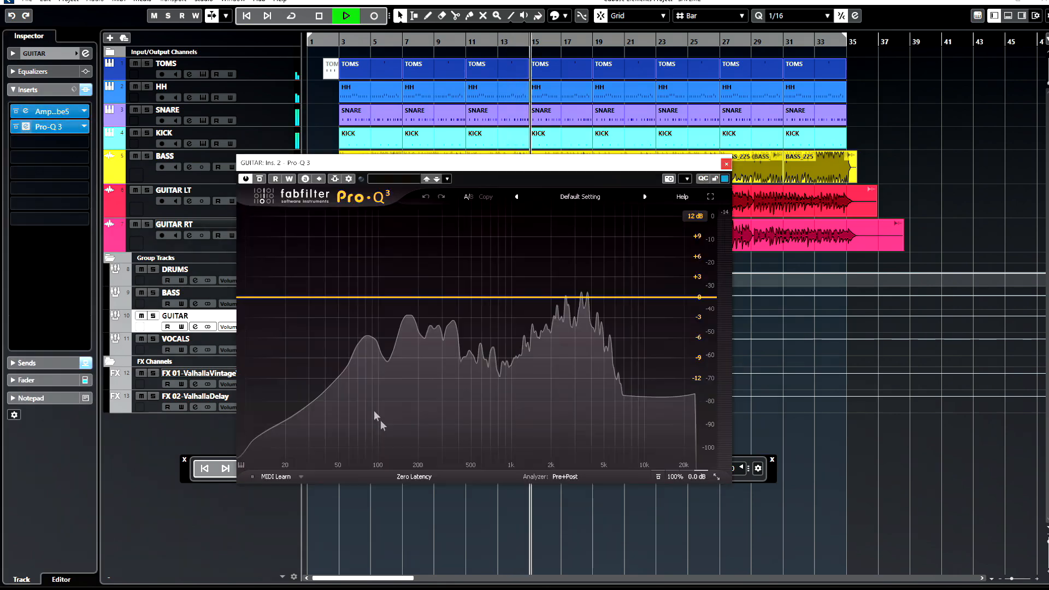
left_click_drag(497, 163, 671, 94)
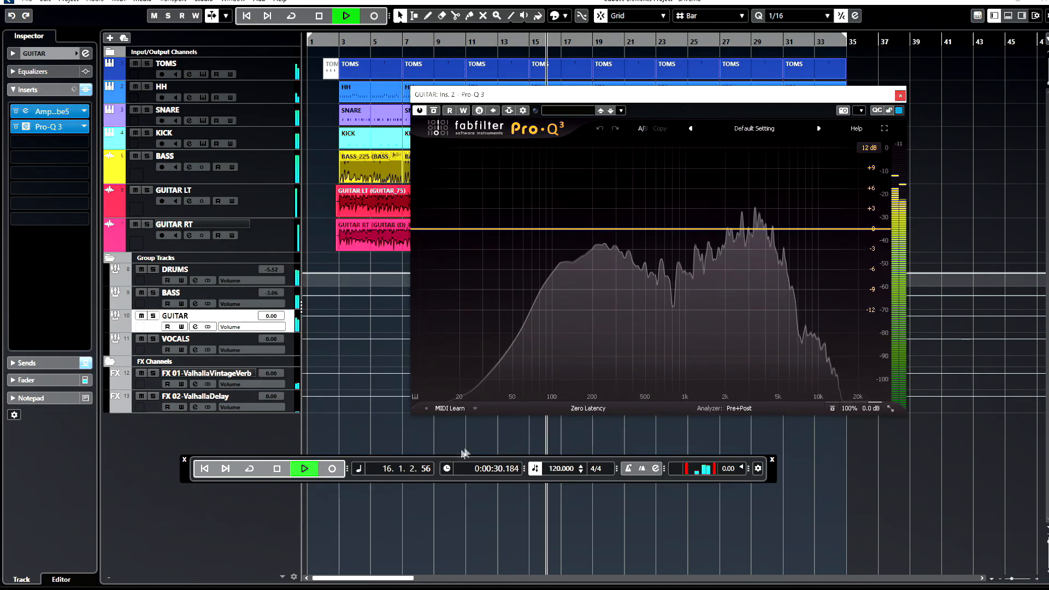
key("space")
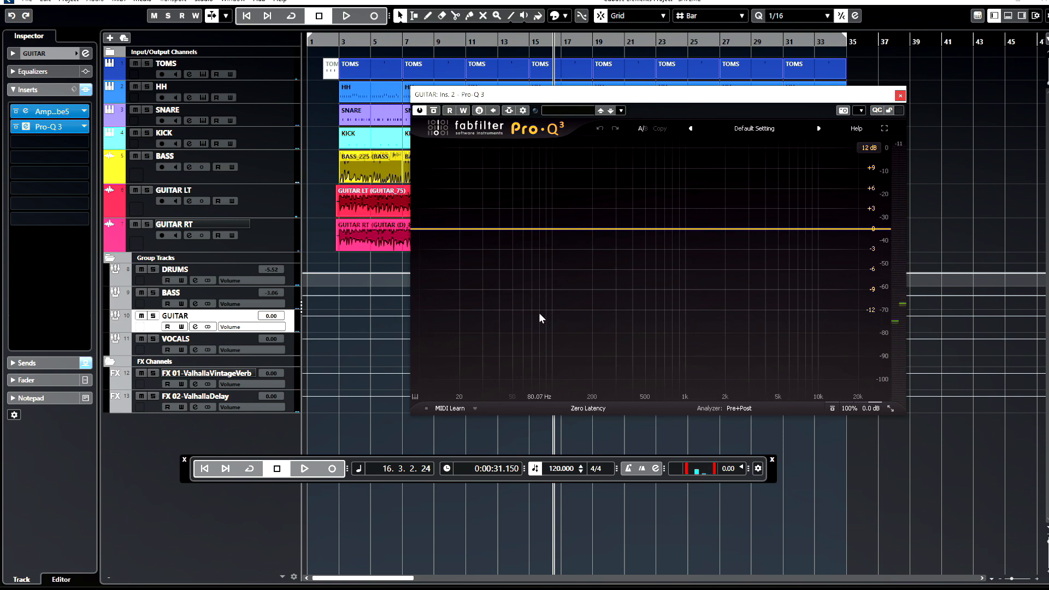
key("space")
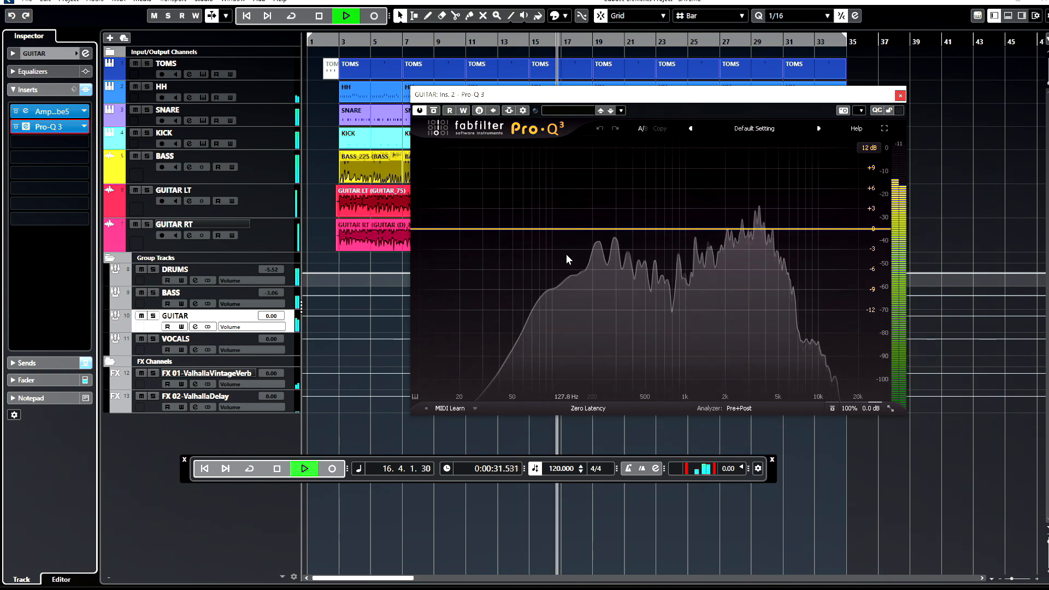
left_click(754, 128)
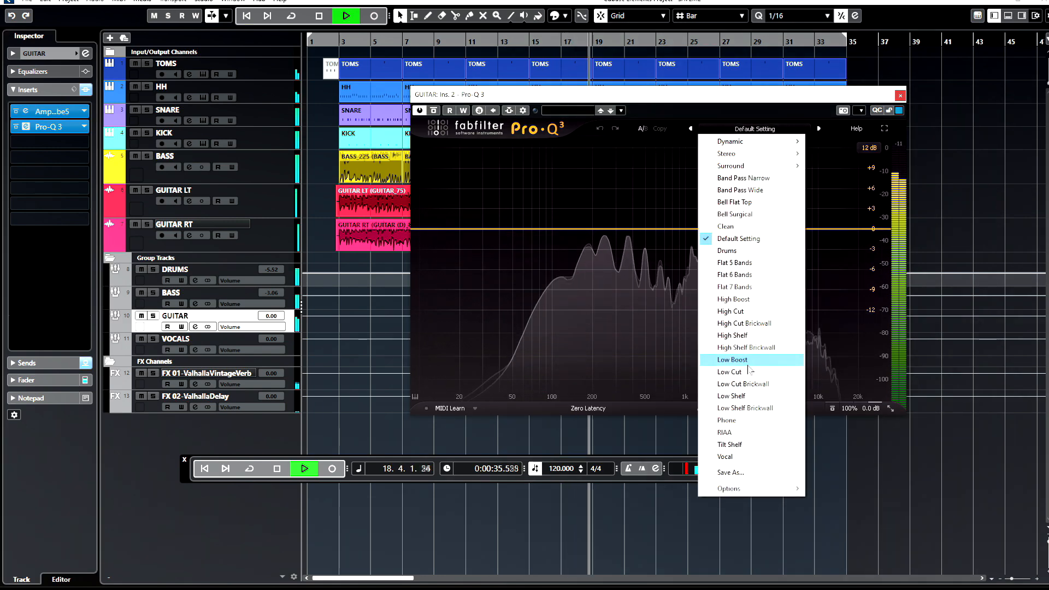
left_click(730, 371)
- Raise the low-cut frequency in Pro-Q 3 to about 66 Hz and play the song to hear it
key("space")
mouse_move(512, 228)
left_mouse_down()
mouse_move(544, 229)
mouse_move(531, 231)
left_mouse_up()
key("space")
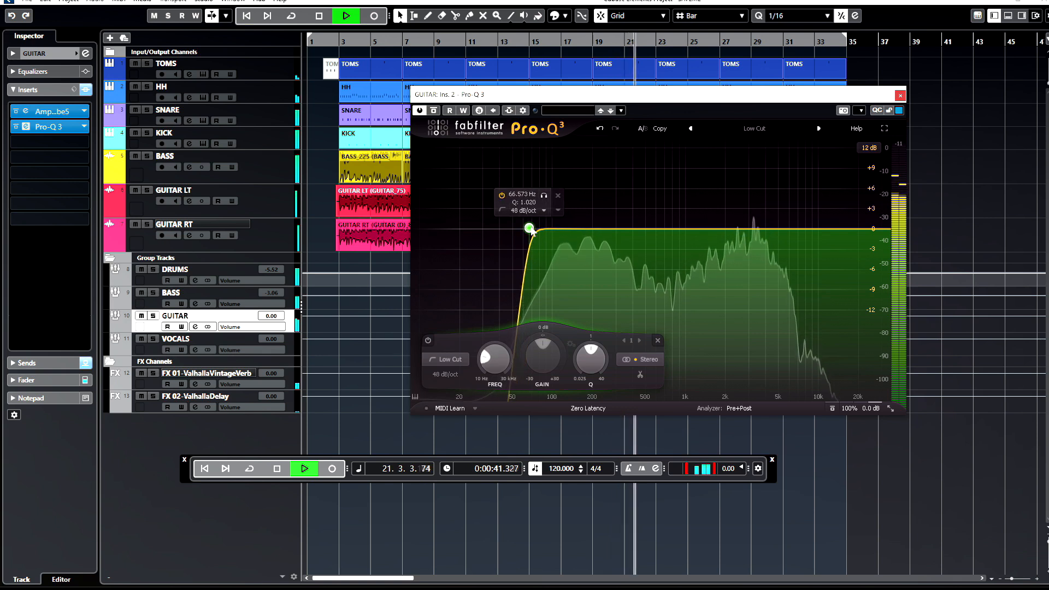
key("space")
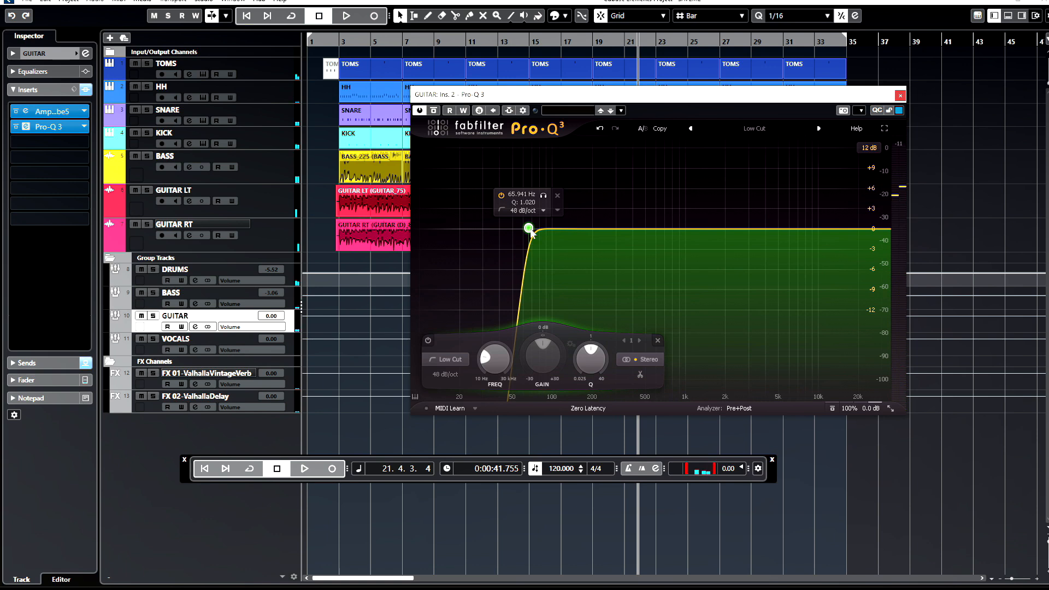
key("space")
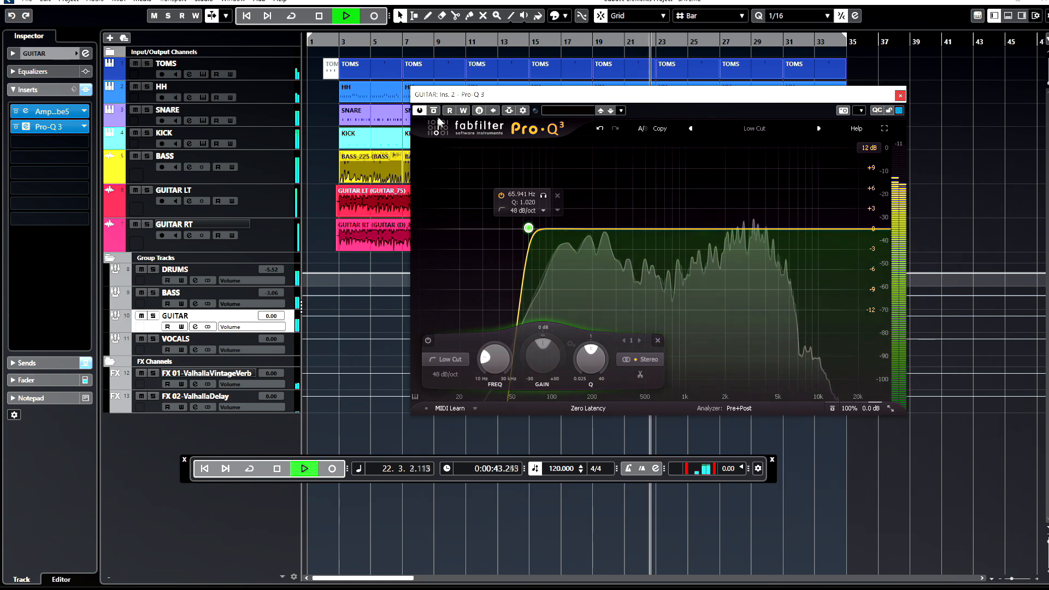
- Compare the guitars with Pro-Q 3 bypassed and active, closing the plug-in and stopping playback when finished
left_click(434, 111)
left_click(434, 111)
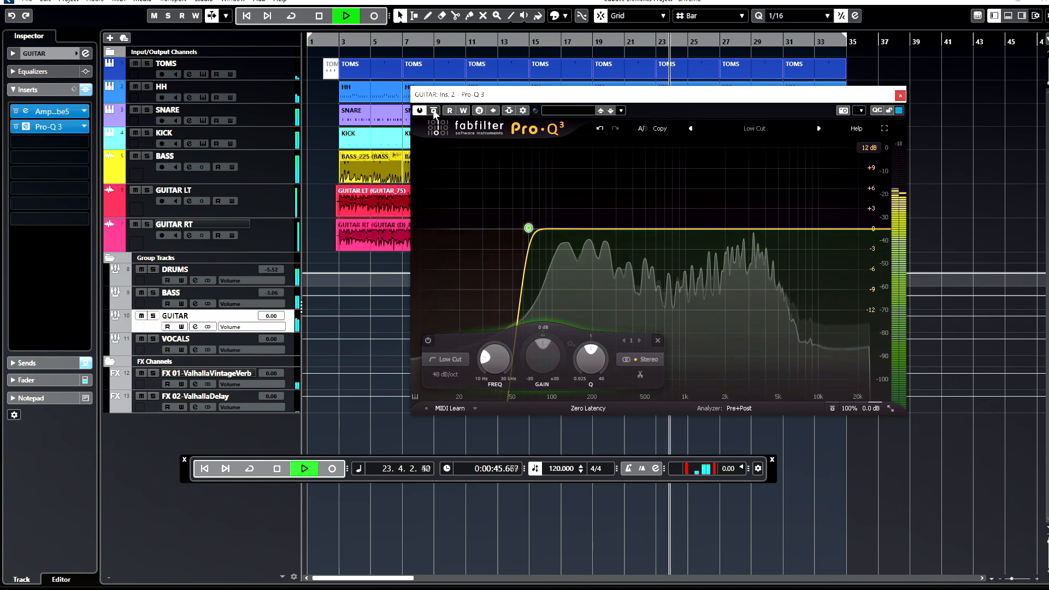
left_click(899, 97)
key("space")
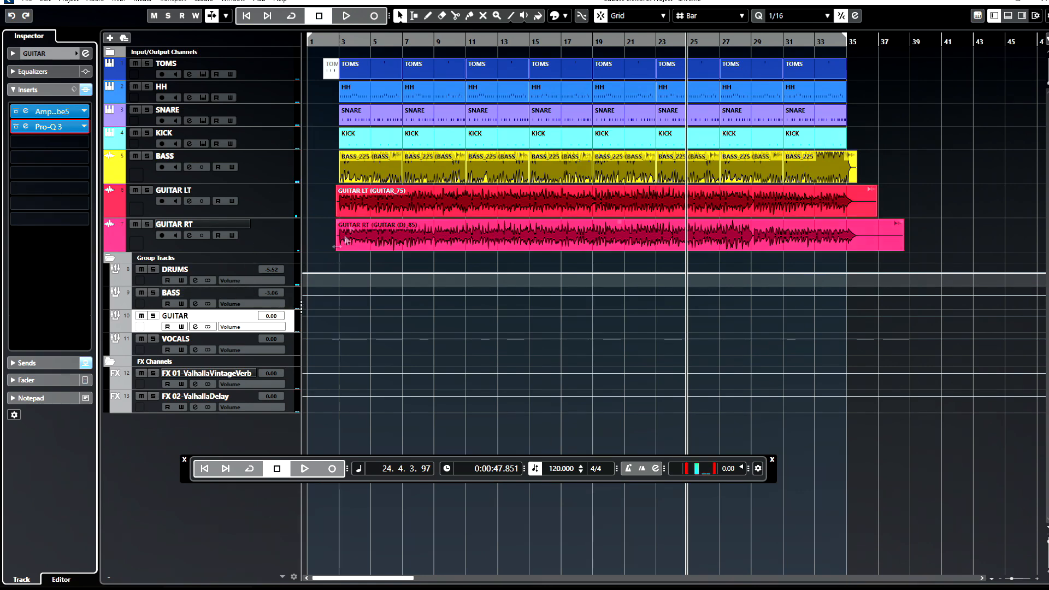
- Duplicate the GUITAR RT audio track
left_click(280, 244)
right_click(280, 243)
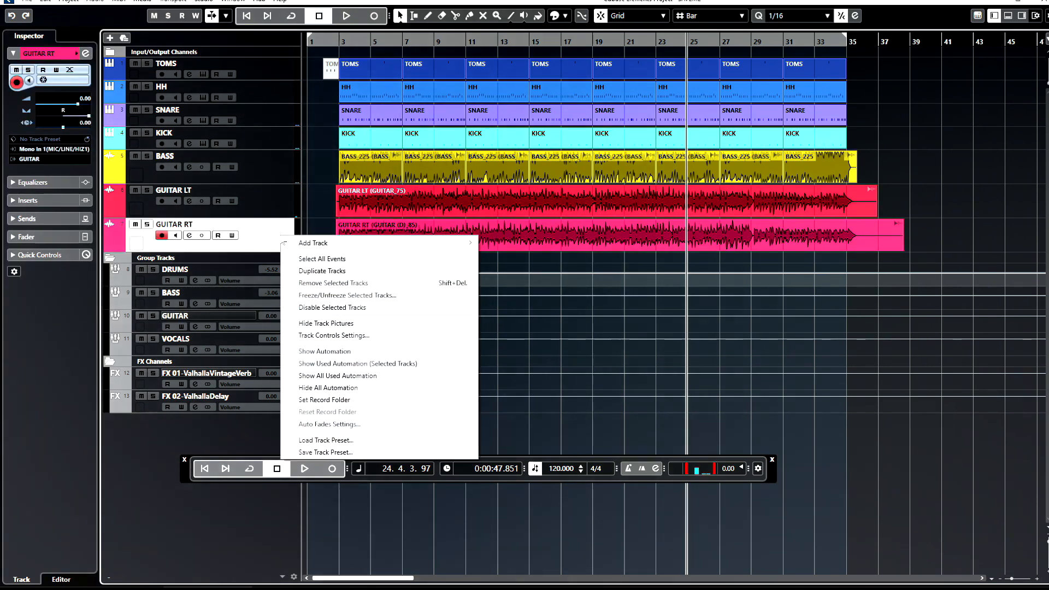
mouse_move(300, 246)
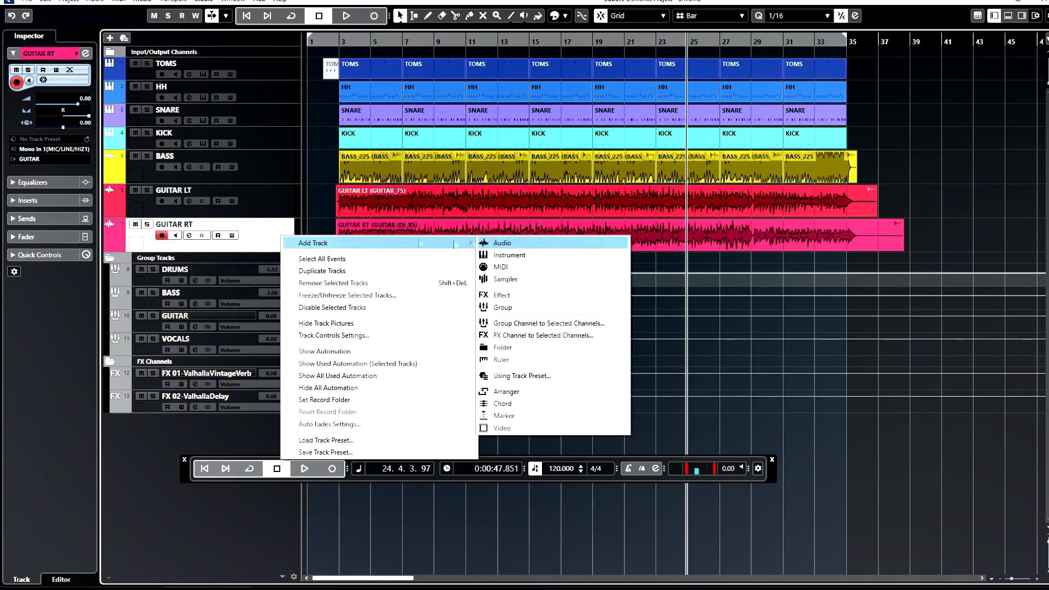
left_click(262, 236)
right_click(262, 236)
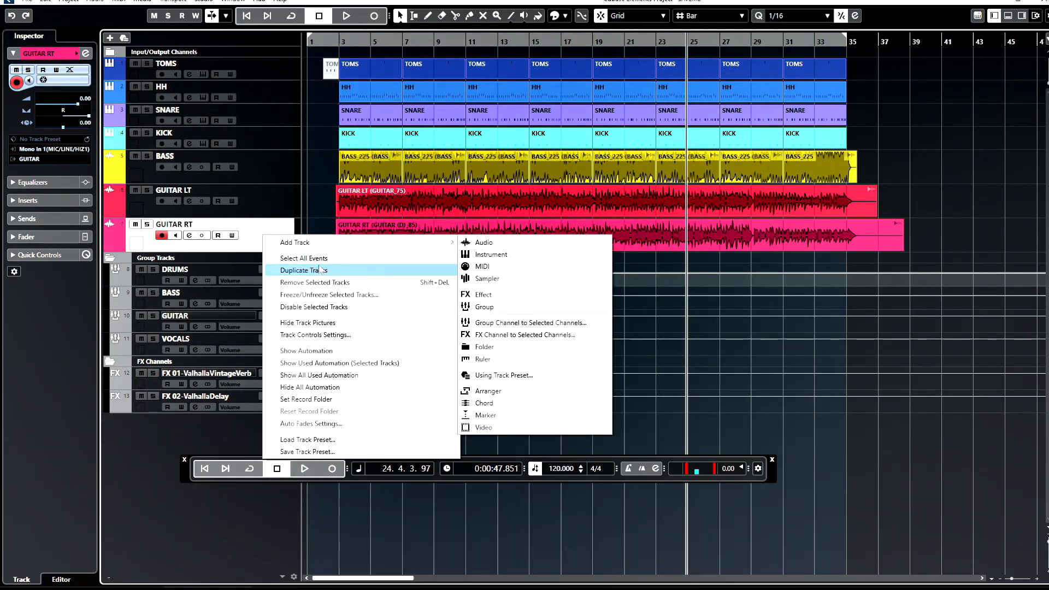
left_click(303, 270)
- Erase the audio event on the duplicated GUITAR RT (D) track and return to the Object Selection tool
right_click(372, 268)
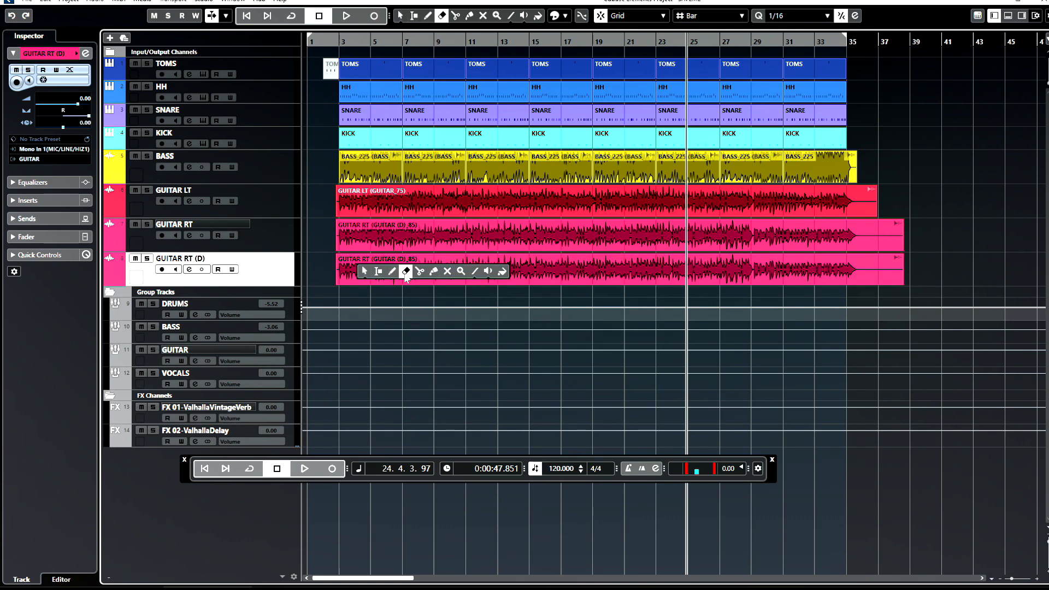
left_click(405, 271)
left_click(406, 270)
right_click(377, 270)
left_click(365, 275)
- Rename the emptied GUITAR RT (D) track to GUITAR center
double_click(180, 257)
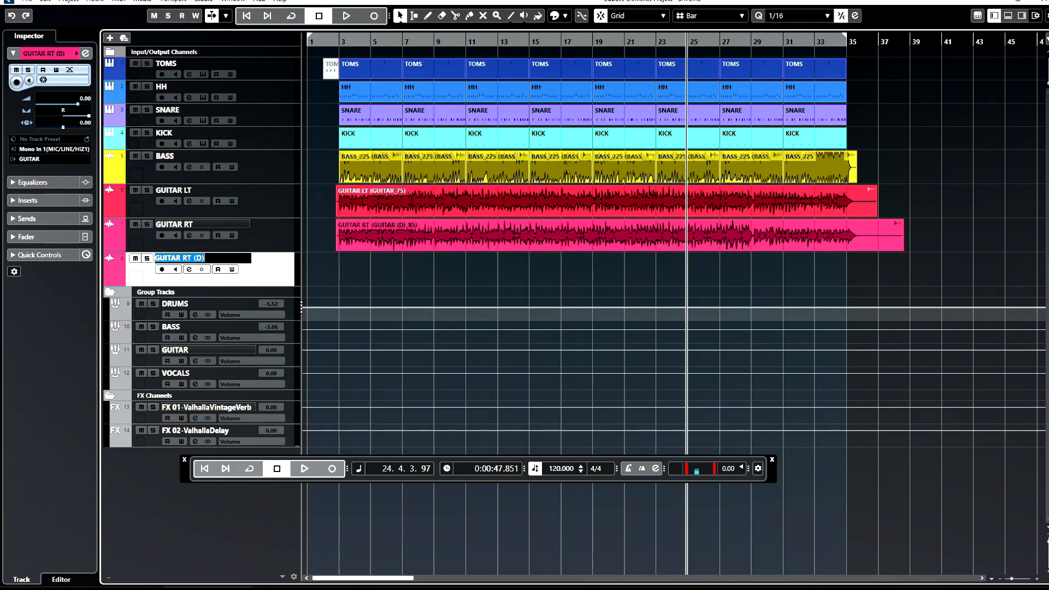
left_click_drag(182, 258, 345, 252)
type("center")
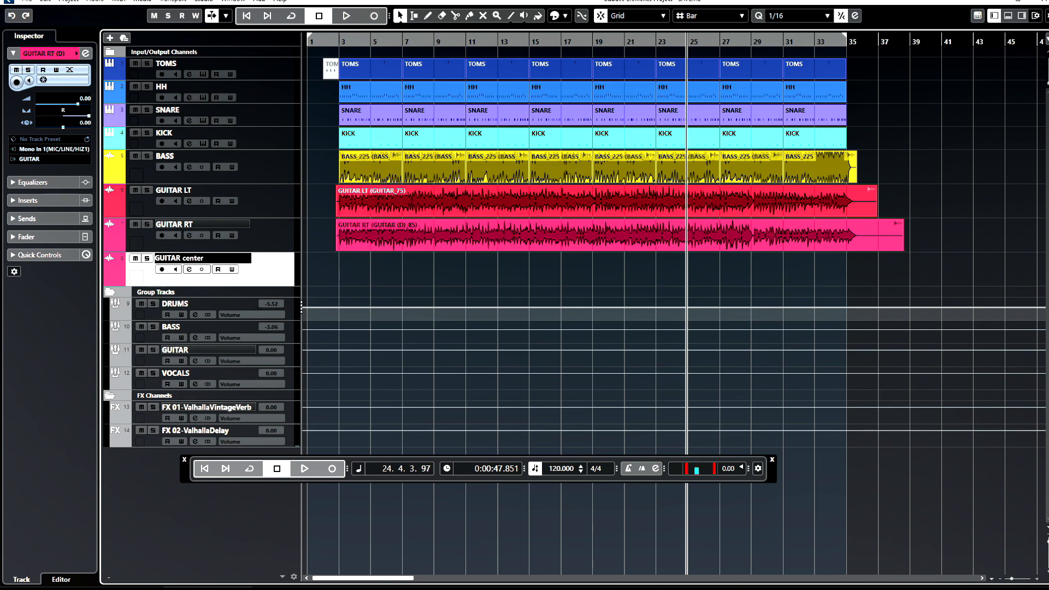
key("Return")
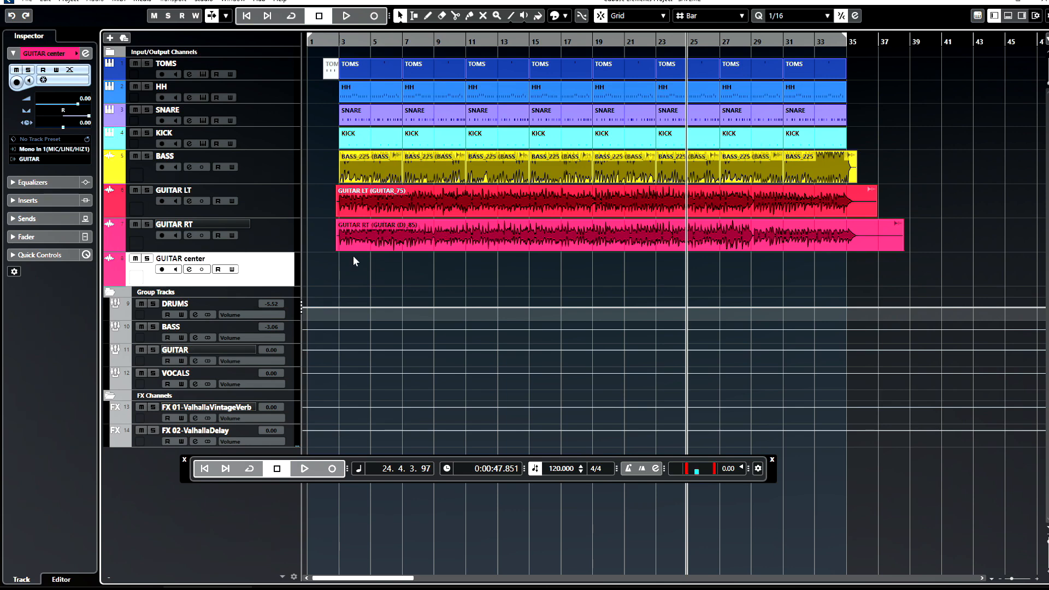
- Duplicate the GUITAR group track with its inserts and name the copy GUITAR B
left_click(203, 356)
right_click(203, 355)
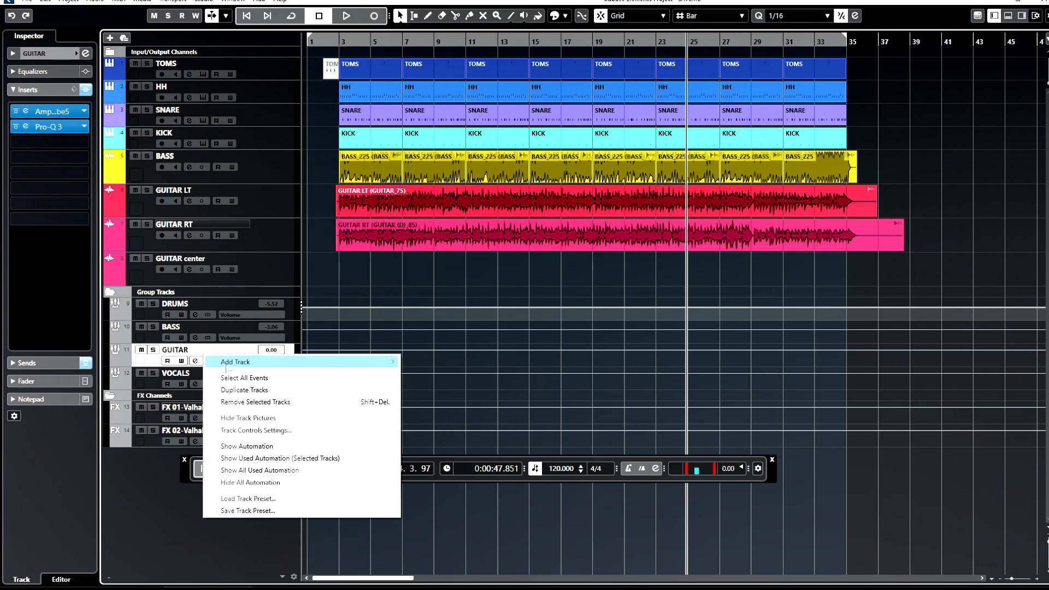
left_click(251, 391)
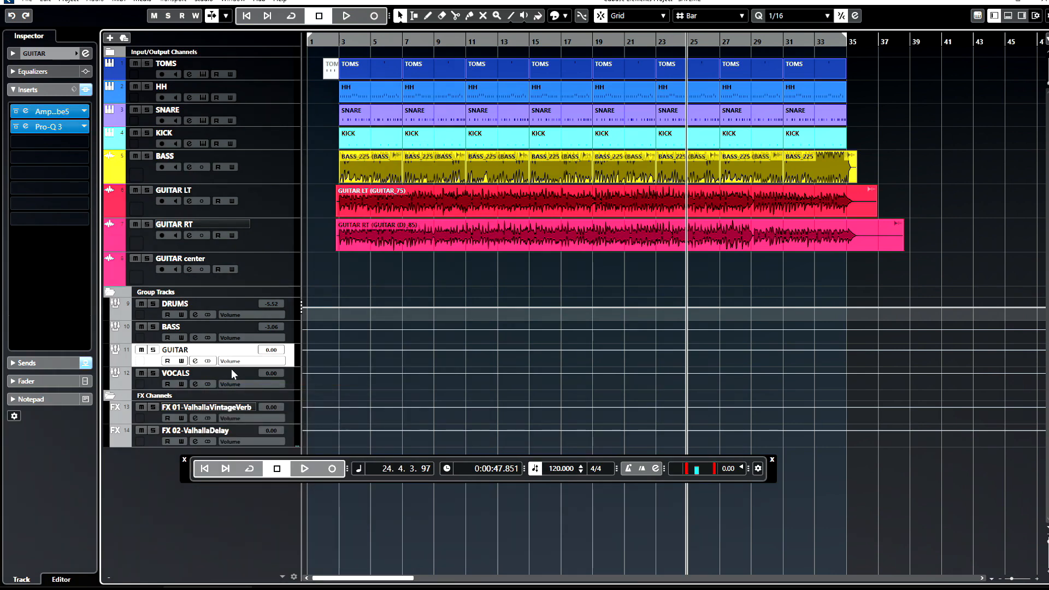
double_click(231, 370)
left_click_drag(202, 373, 189, 373)
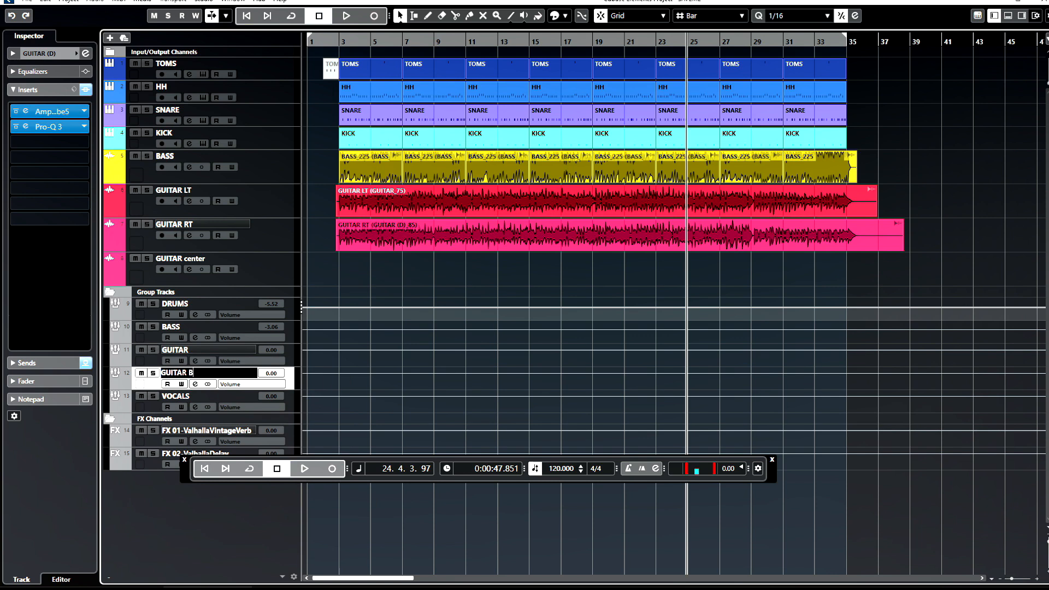
key("Return")
- Rename the original GUITAR group track to GUITAR A
double_click(192, 351)
left_click(192, 351)
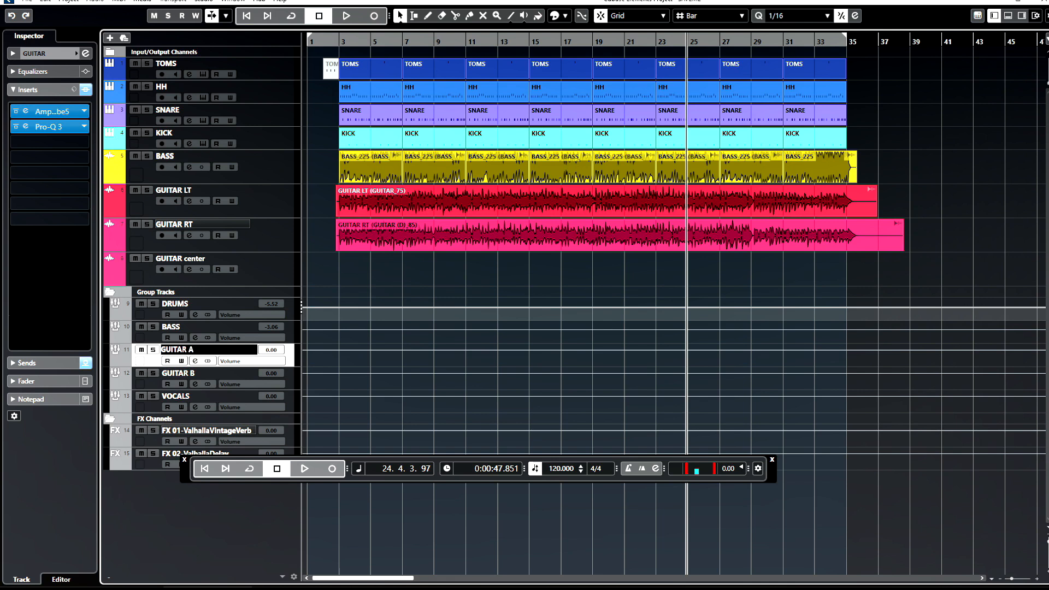
type("A")
key("Return")
- Rename the GUITAR LT and GUITAR RT audio tracks to GUITAR B LT and GUITAR B RT
left_click(238, 276)
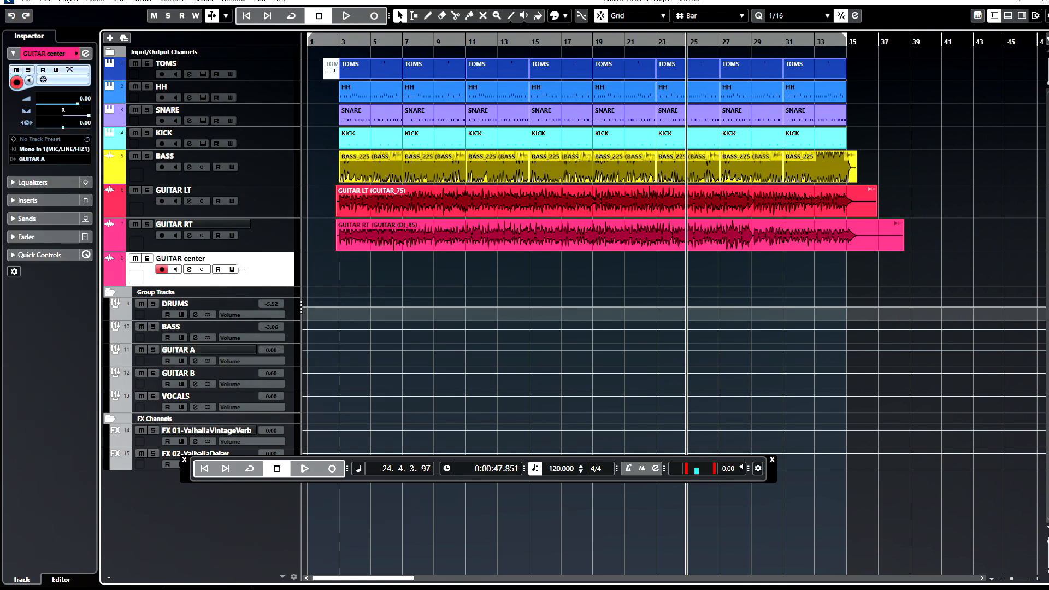
double_click(183, 189)
left_click(183, 190)
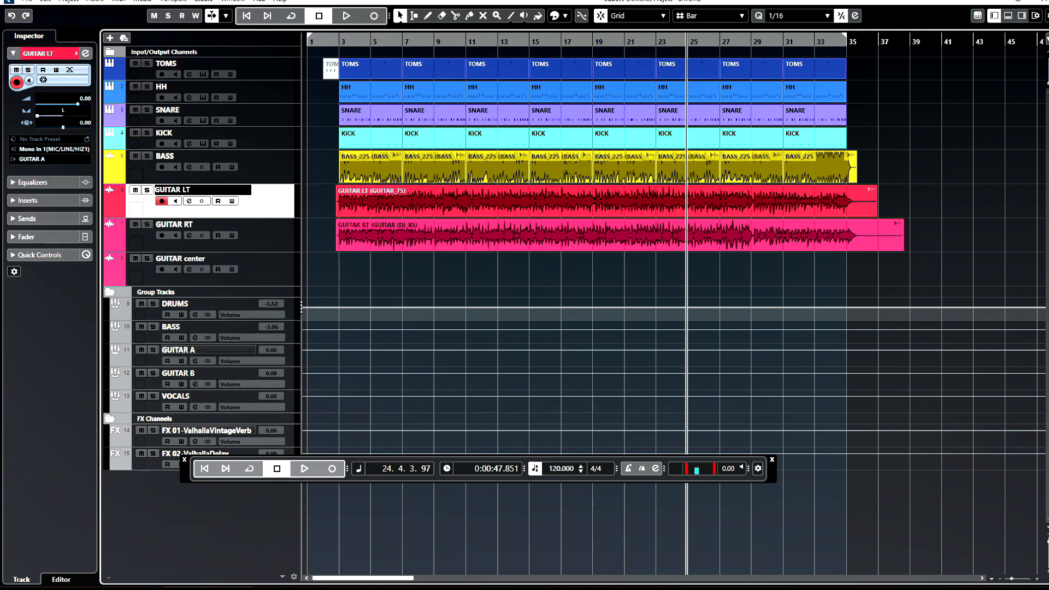
key("Return")
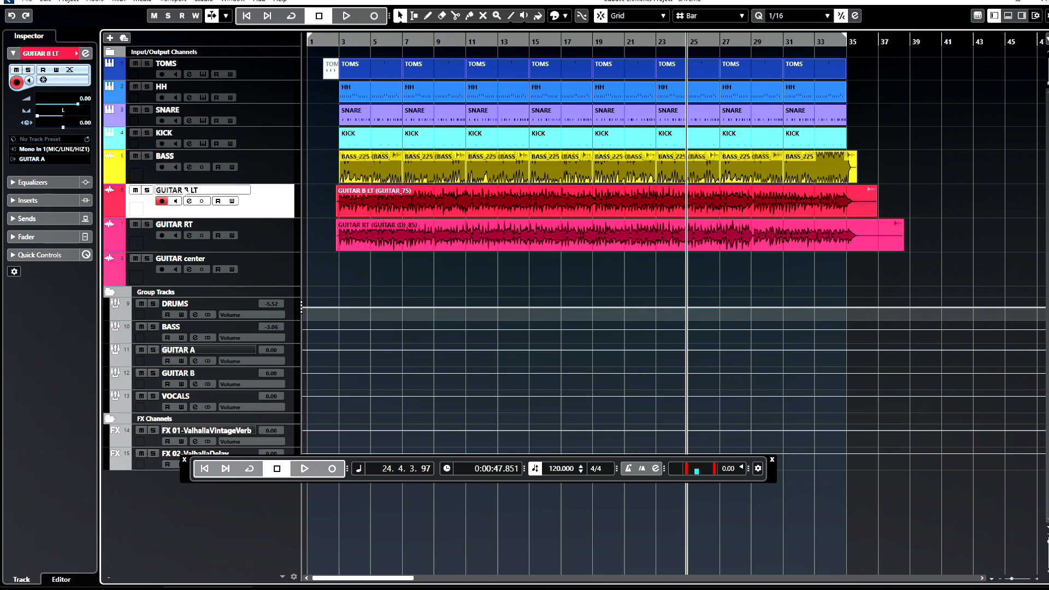
left_click(172, 228)
double_click(173, 225)
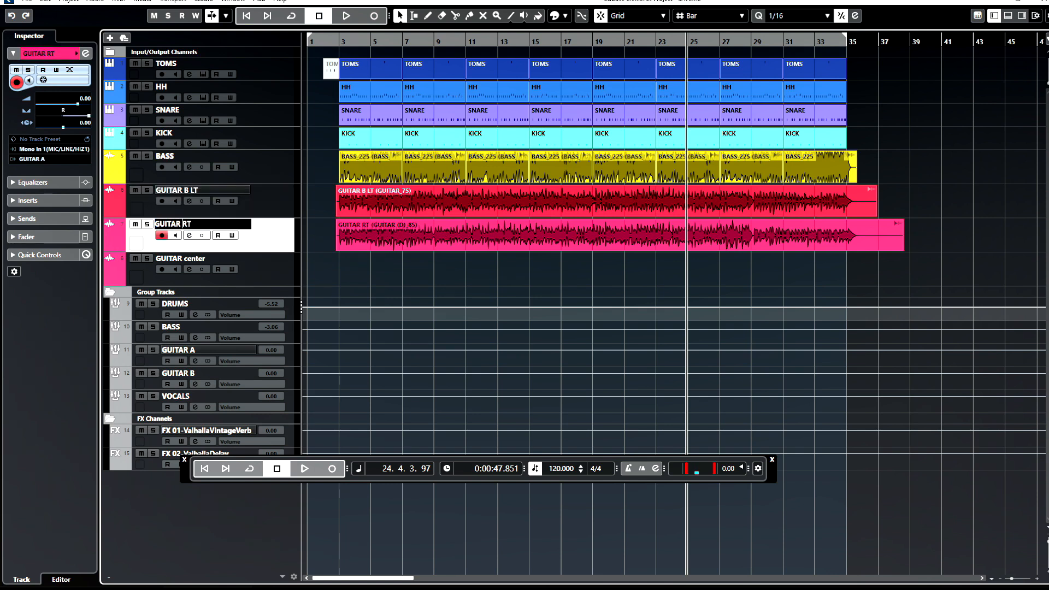
type("B")
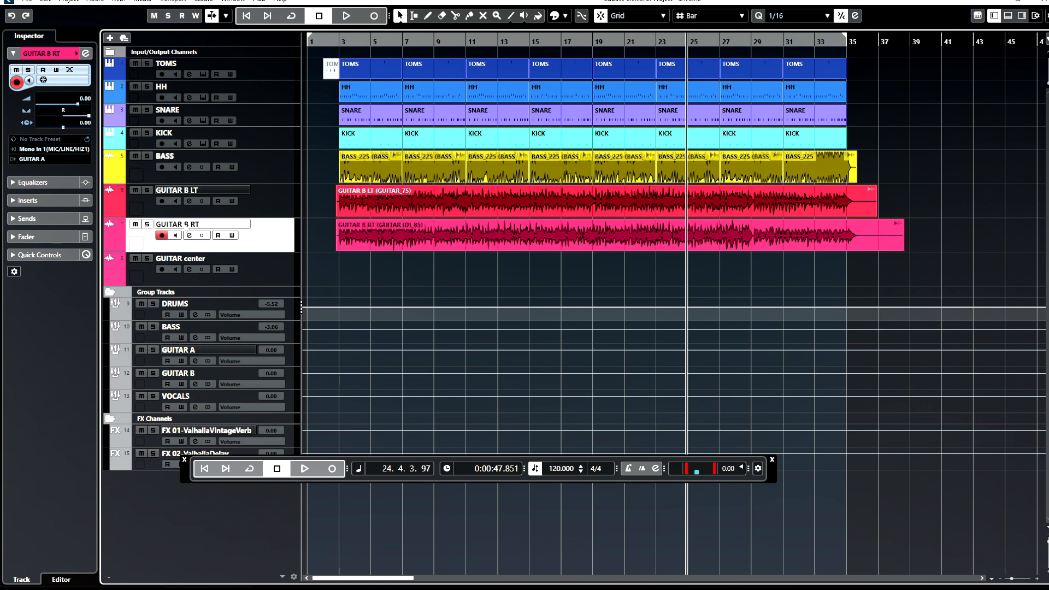
- Rename the GUITAR center audio track to GUITAR A center
left_click(187, 266)
double_click(182, 258)
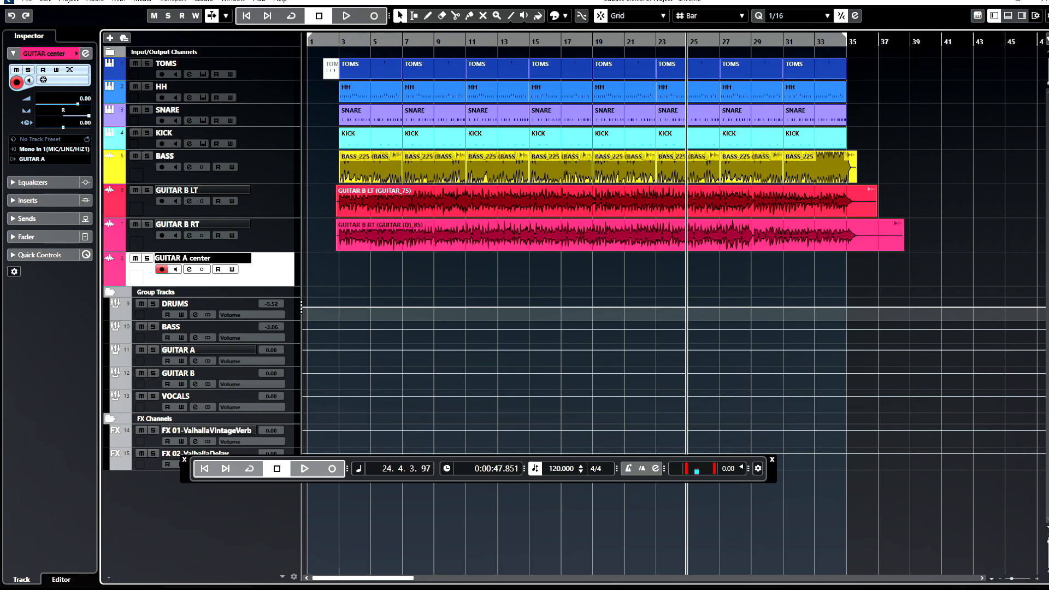
type("A")
key("Return")
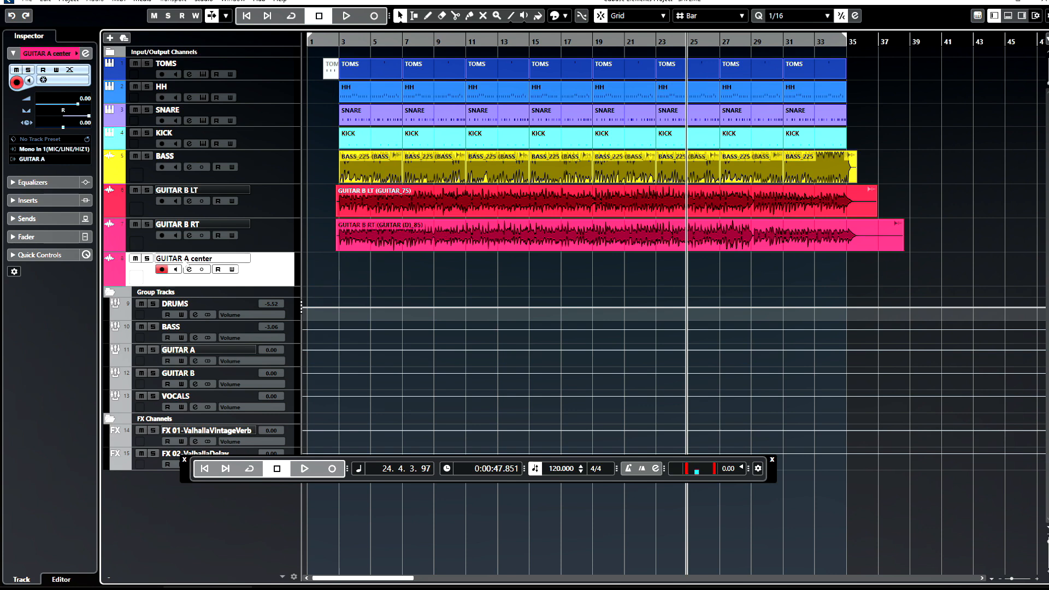
- Swap the guitar group names, calling the original group track GUITAR B and the duplicate below it GUITAR A
left_click(202, 350)
double_click(192, 350)
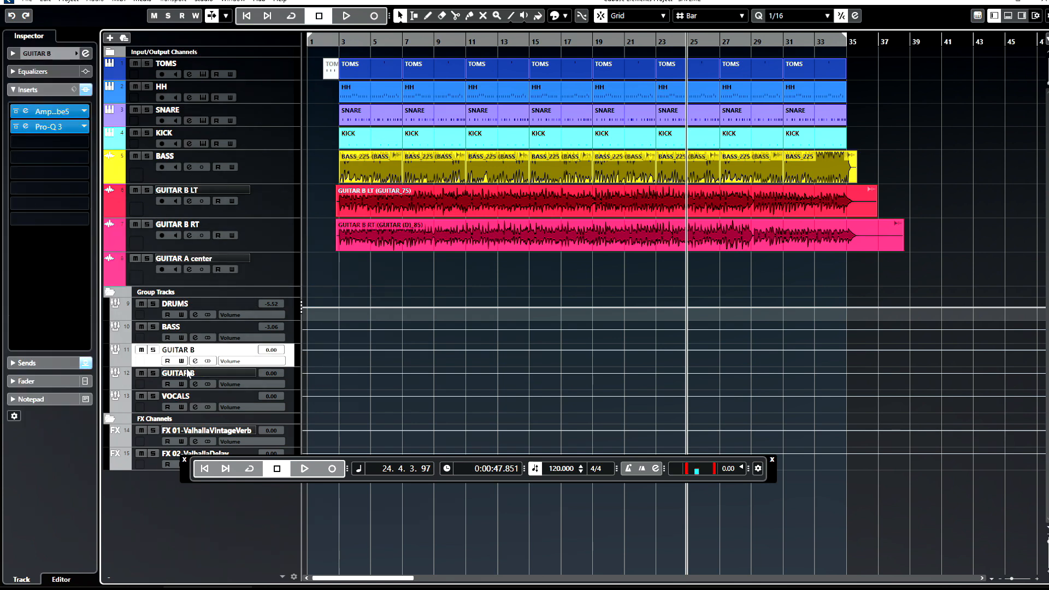
key("Tab")
key("Right")
key("shift+Left")
type("A")
key("Return")
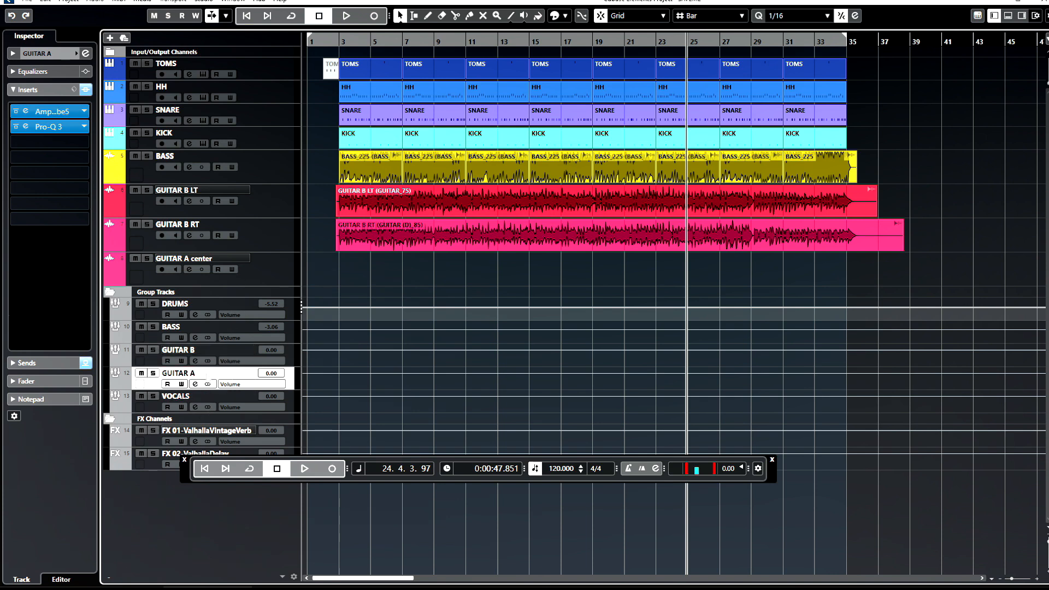
- Review the AmpliTube 5 insert on the GUITAR A group: amps, cabinet, both 10 Band Graphic EQs and the mixer
left_click_drag(43, 127, 45, 141)
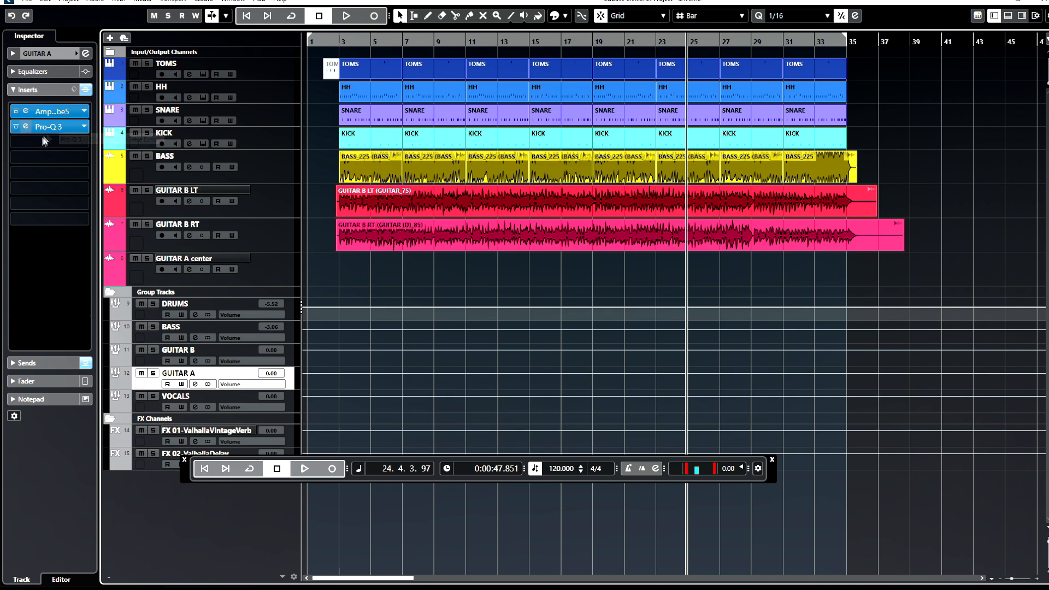
left_click(28, 111)
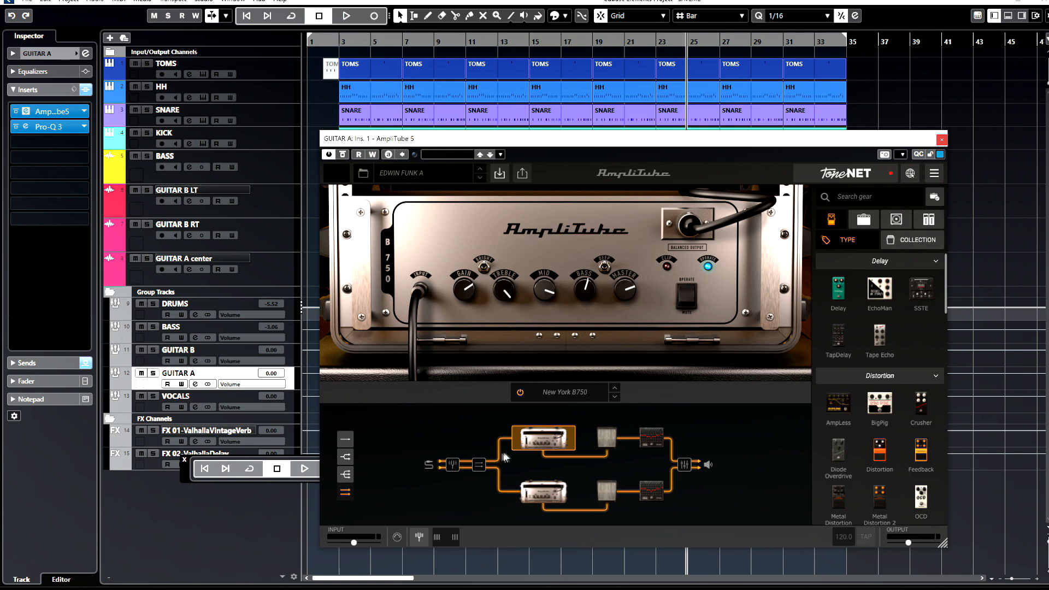
left_click(545, 494)
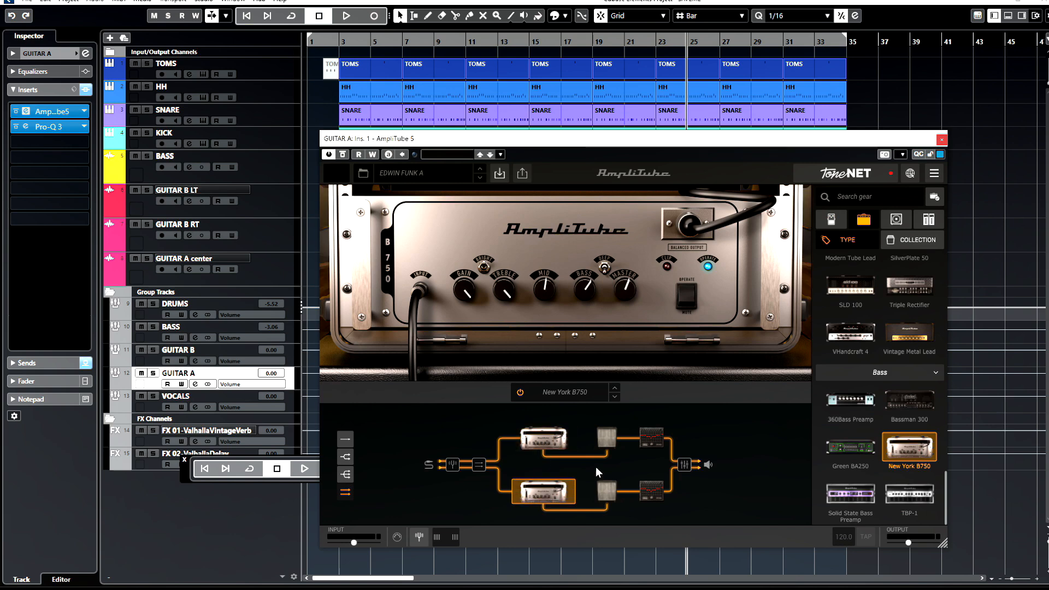
left_click(606, 493)
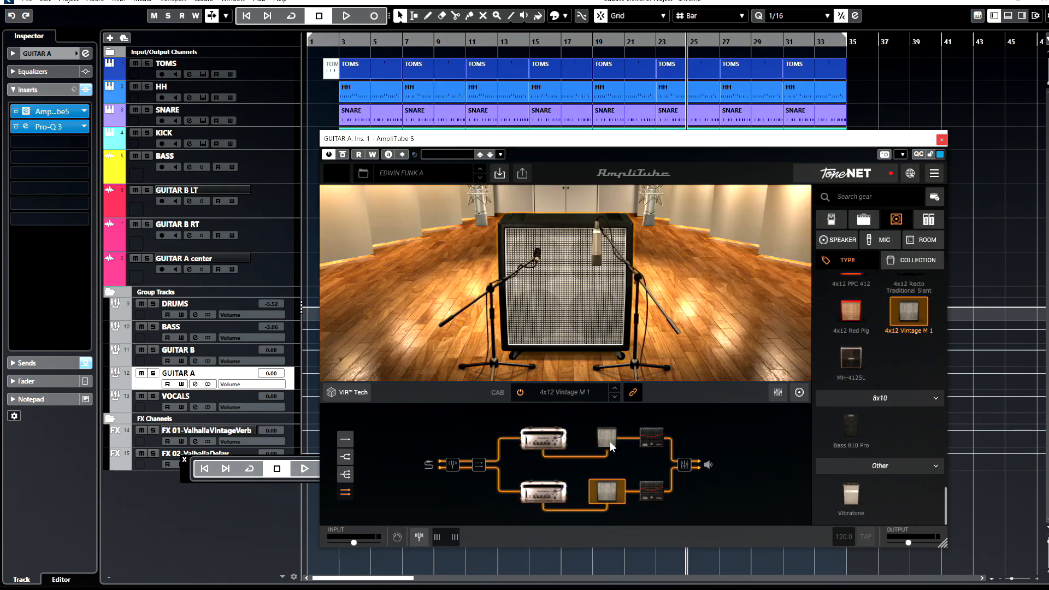
left_click(648, 434)
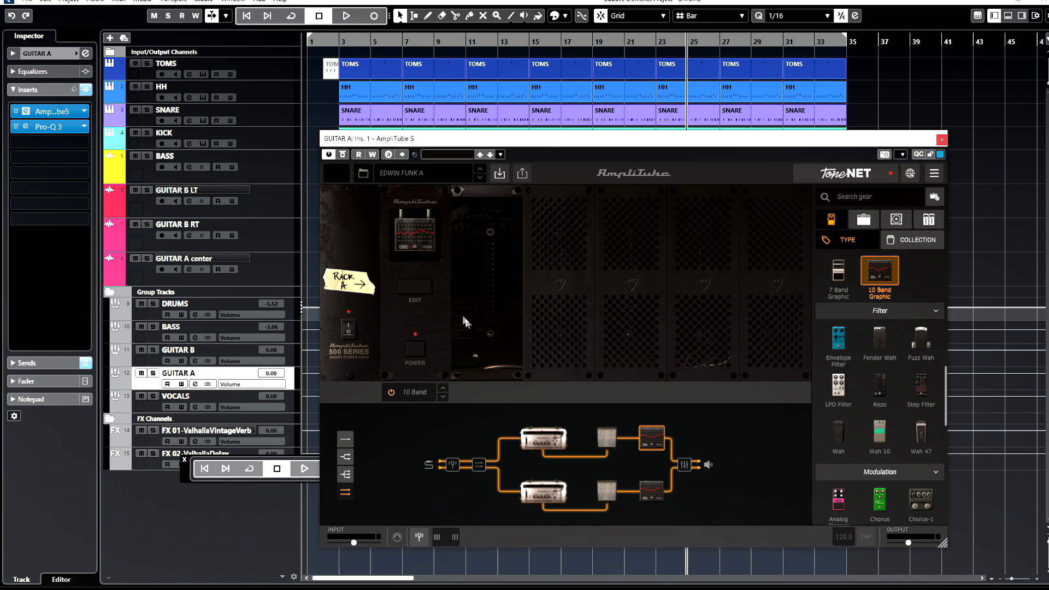
left_click(415, 289)
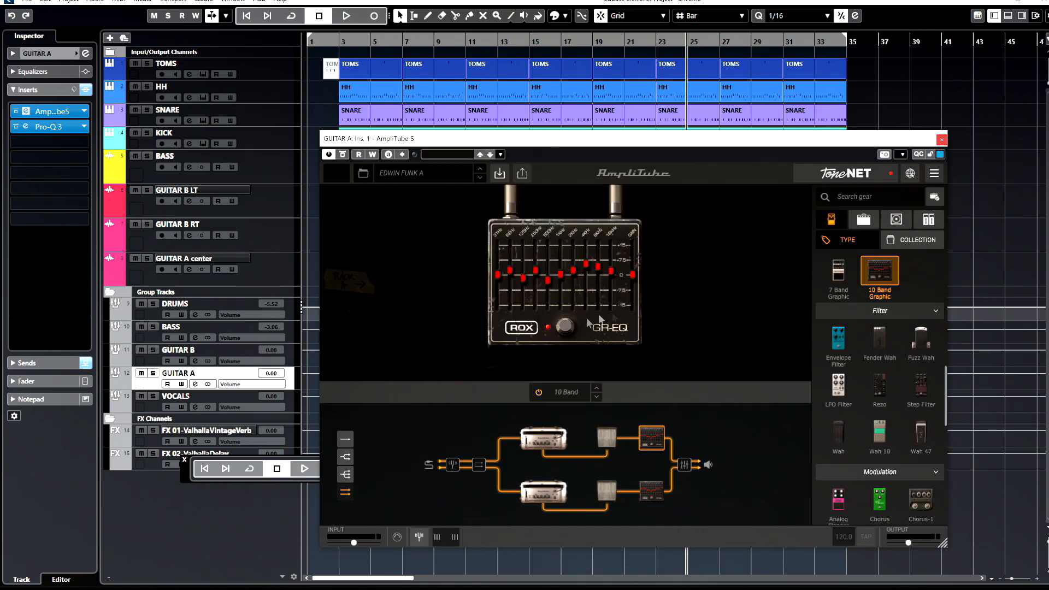
left_click(652, 492)
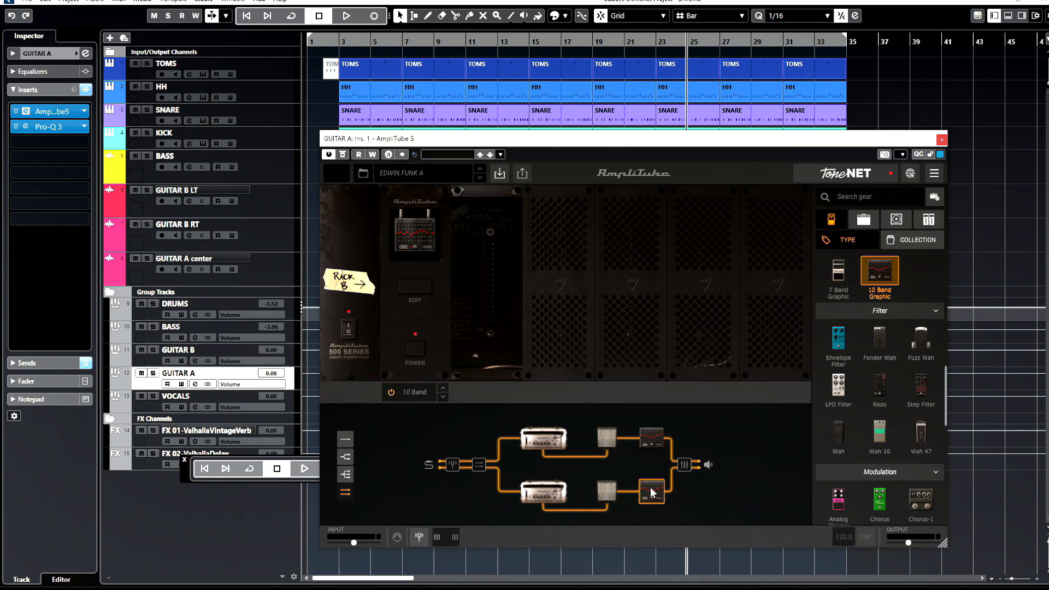
left_click(419, 286)
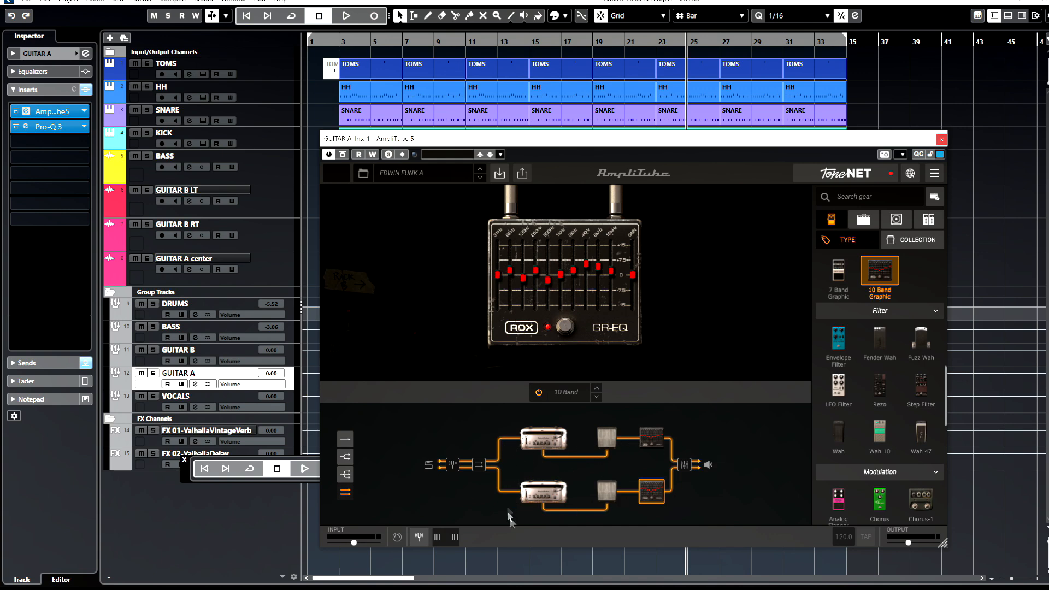
left_click(682, 466)
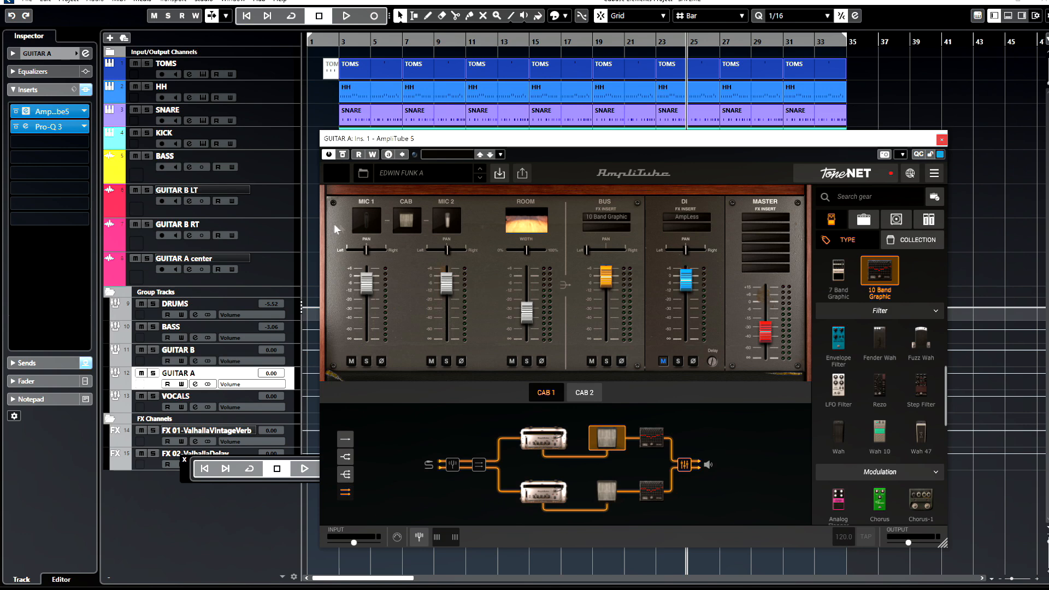
left_click(942, 140)
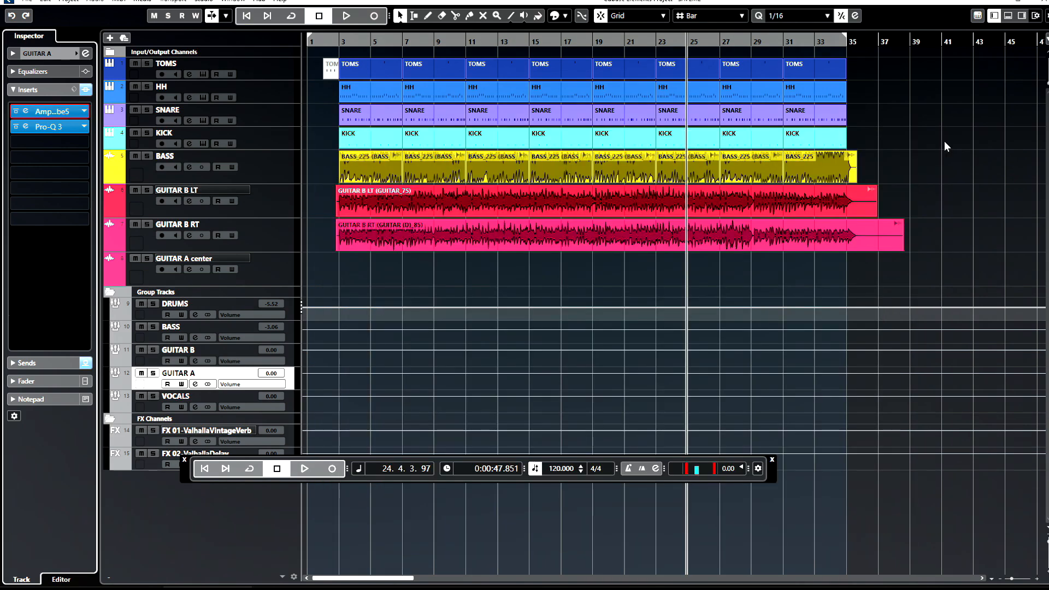
- Enable input monitoring on the GUITAR A center track and pan it to the centre
left_click(280, 270)
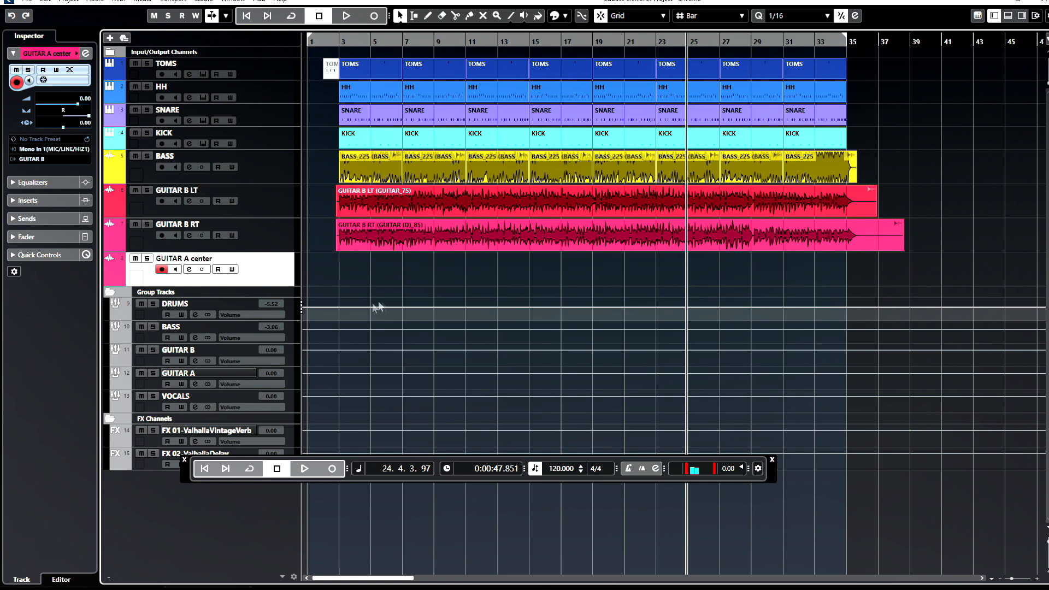
left_click(174, 269)
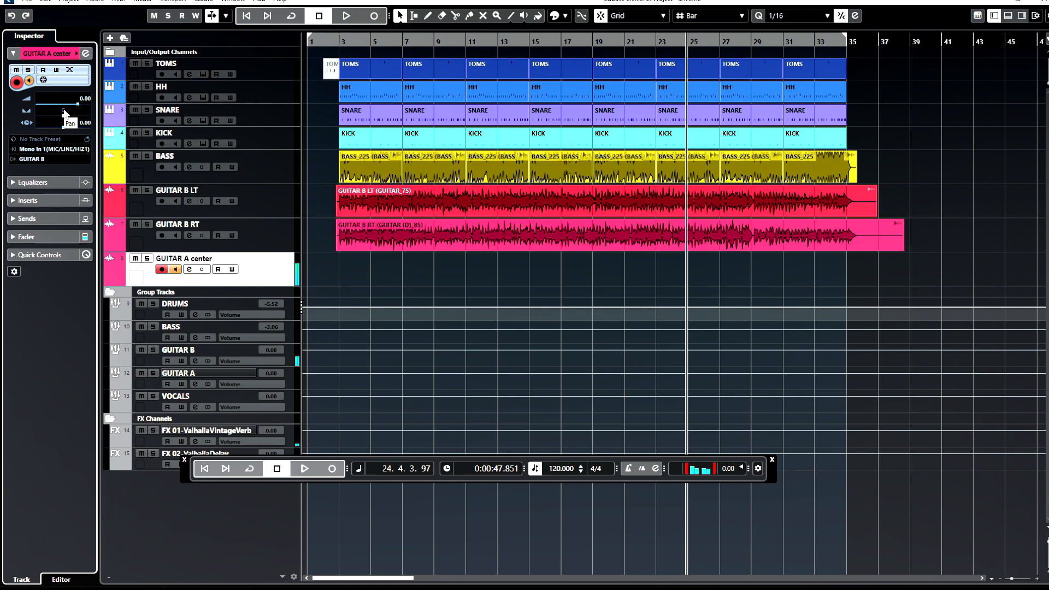
left_click(216, 382)
- Route the output of the GUITAR A center channel to the GUITAR A group in the MixConsole
left_click(203, 2)
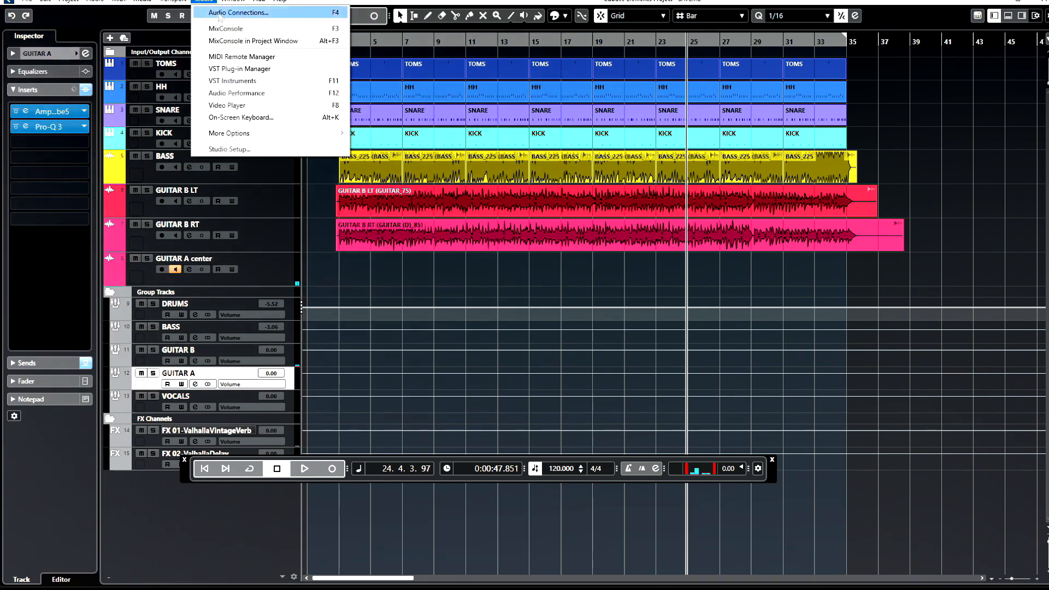
left_click(289, 24)
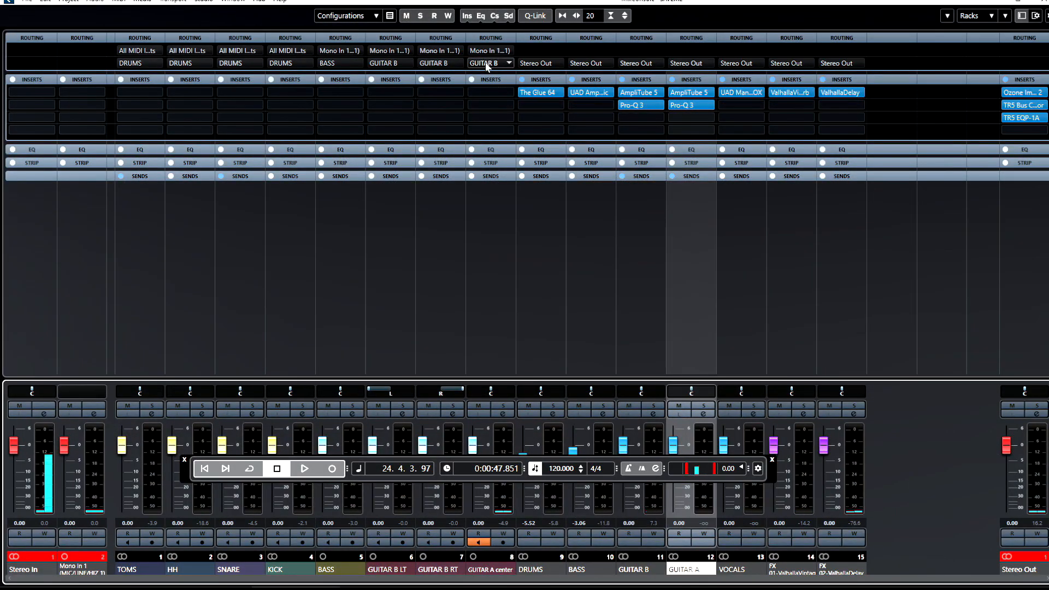
left_click(486, 63)
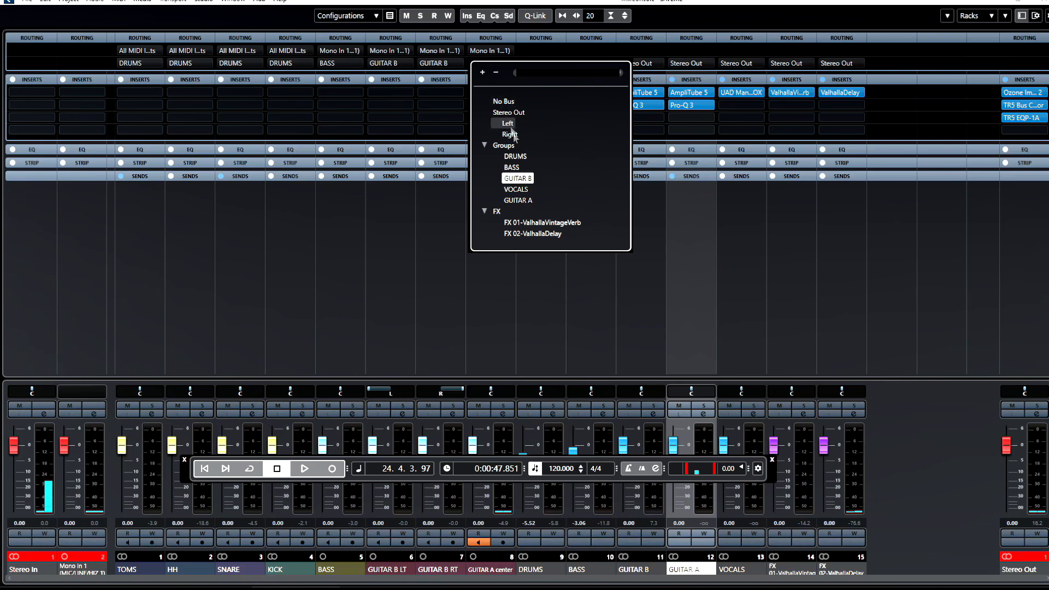
left_click(529, 178)
left_click(489, 64)
left_click(527, 201)
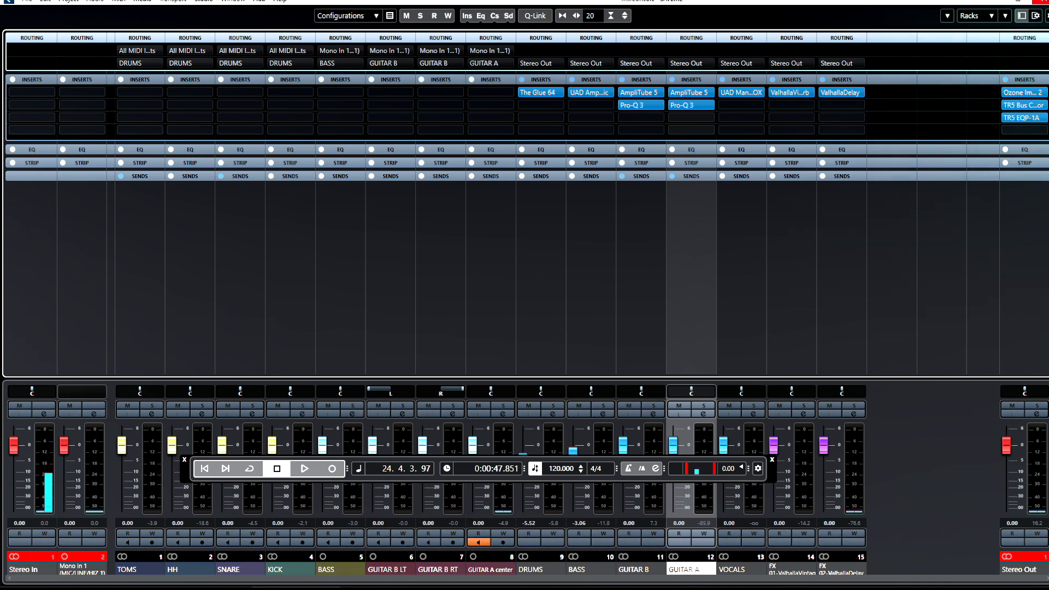
left_click(1042, 3)
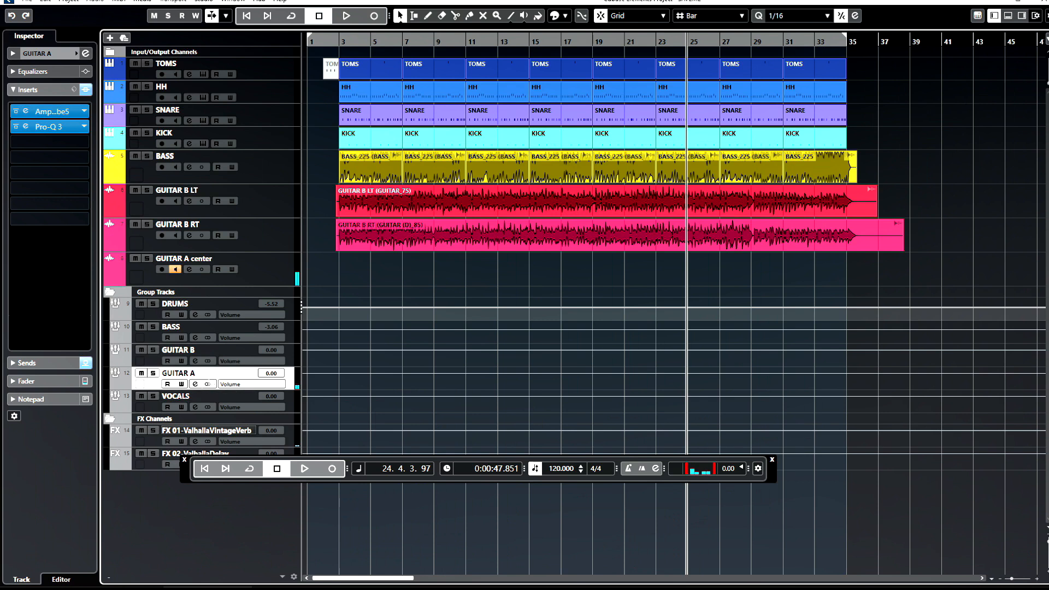
- Check the monitored guitar signal by briefly muting and soloing the GUITAR A group
left_click(142, 375)
left_click(141, 374)
left_click(154, 374)
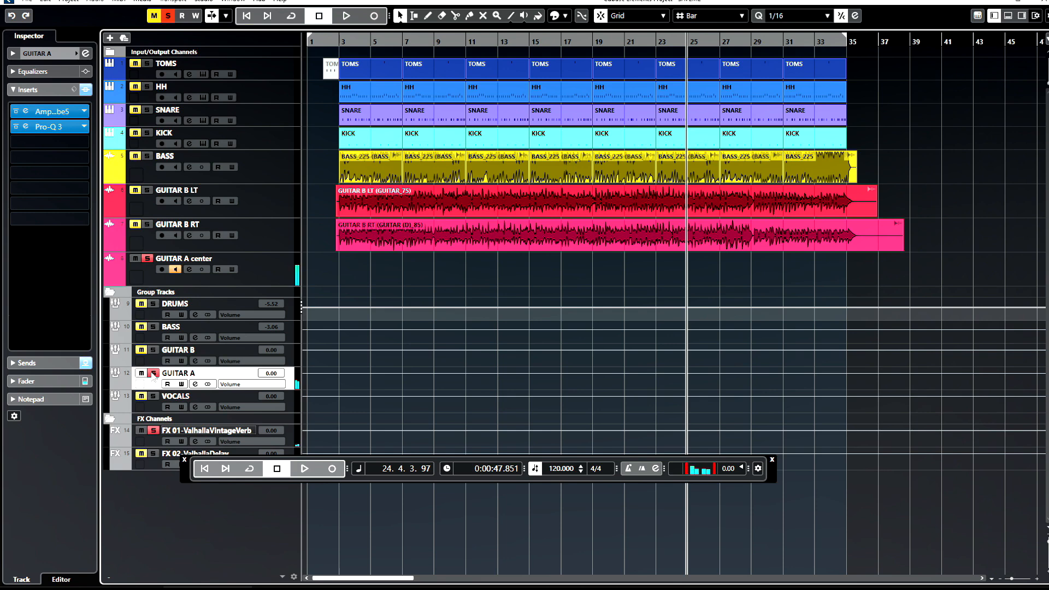
left_click(154, 374)
left_click(280, 275)
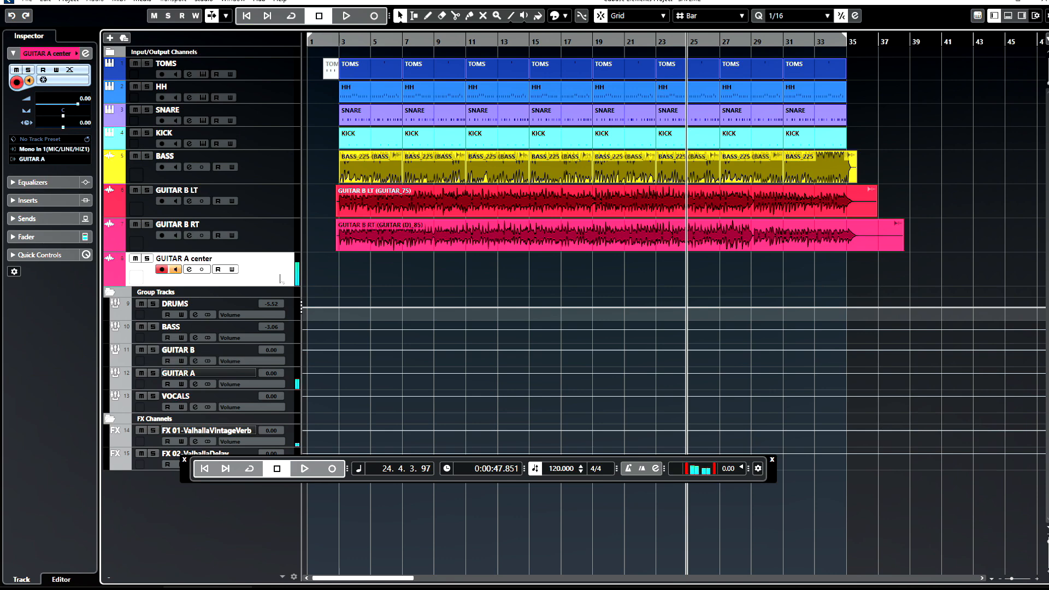
- Raise the AmpliTube master level on the GUITAR A group to -23.9 dB and its ValhallaVintageVerb send to -17.8 dB
left_click(224, 375)
left_click(25, 111)
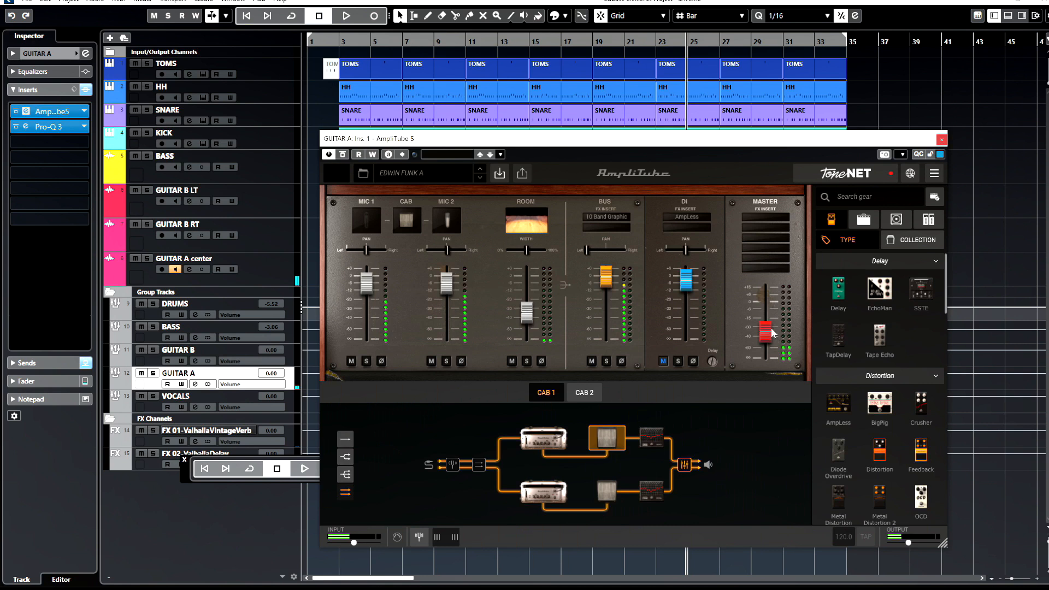
left_click_drag(769, 334, 767, 325)
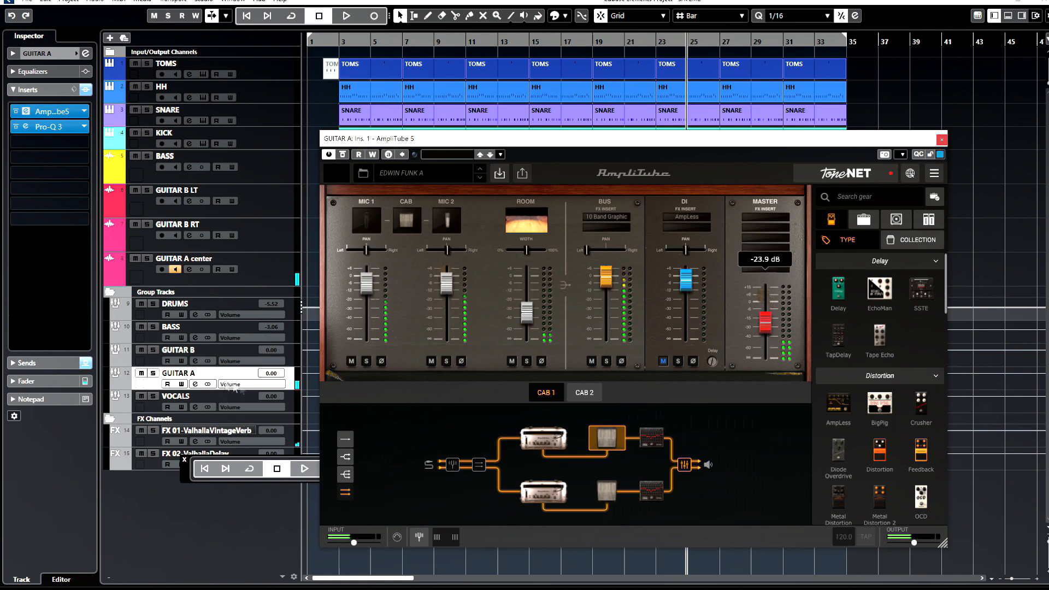
left_click(40, 362)
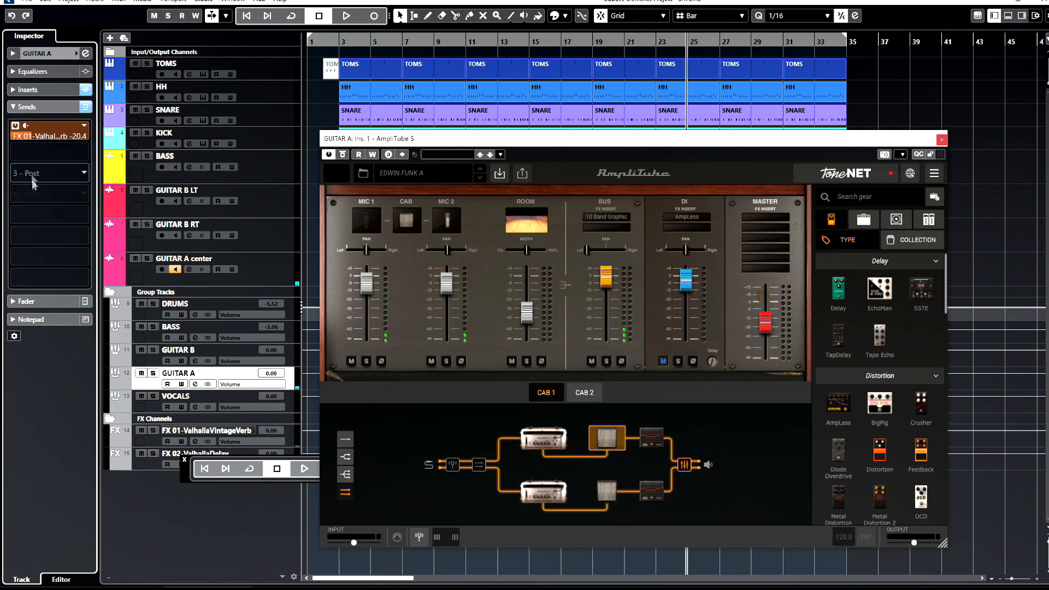
left_click_drag(32, 137, 36, 137)
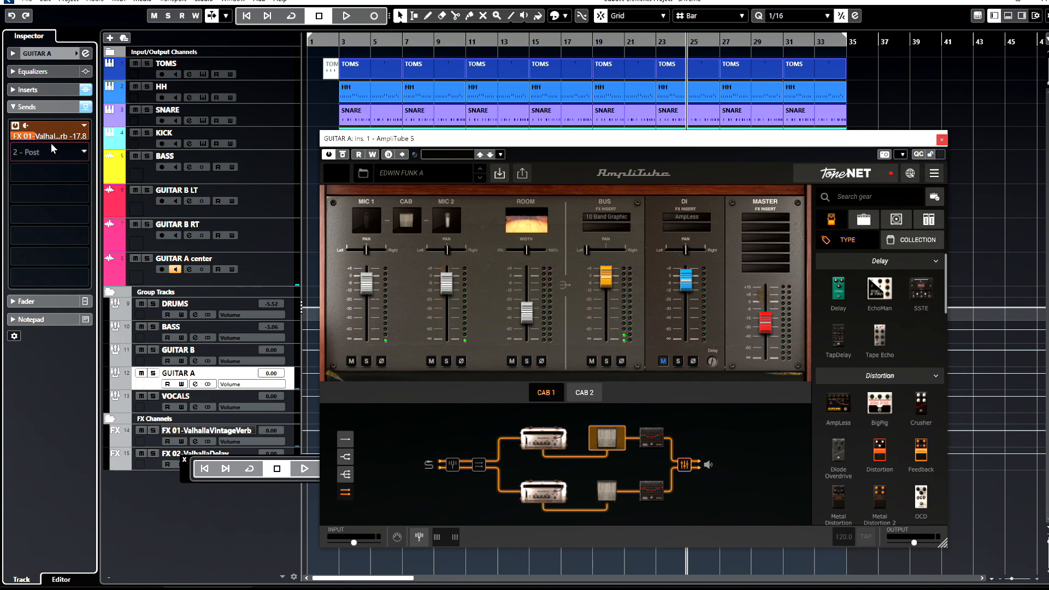
left_click(942, 139)
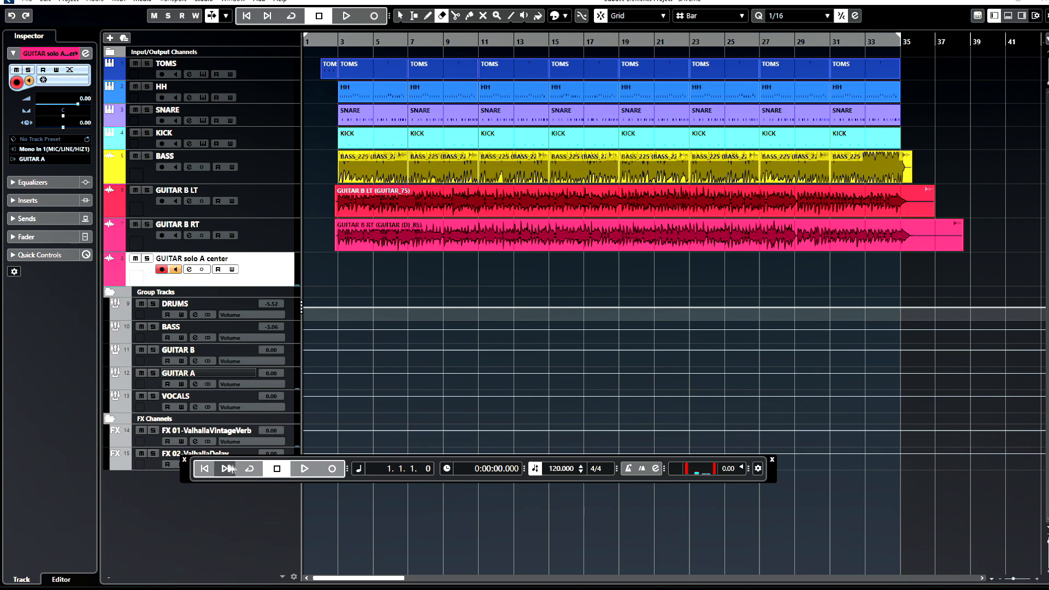
- Record a guitar solo take on the GUITAR solo A center track from bar 1 until past bar 36
left_click(333, 469)
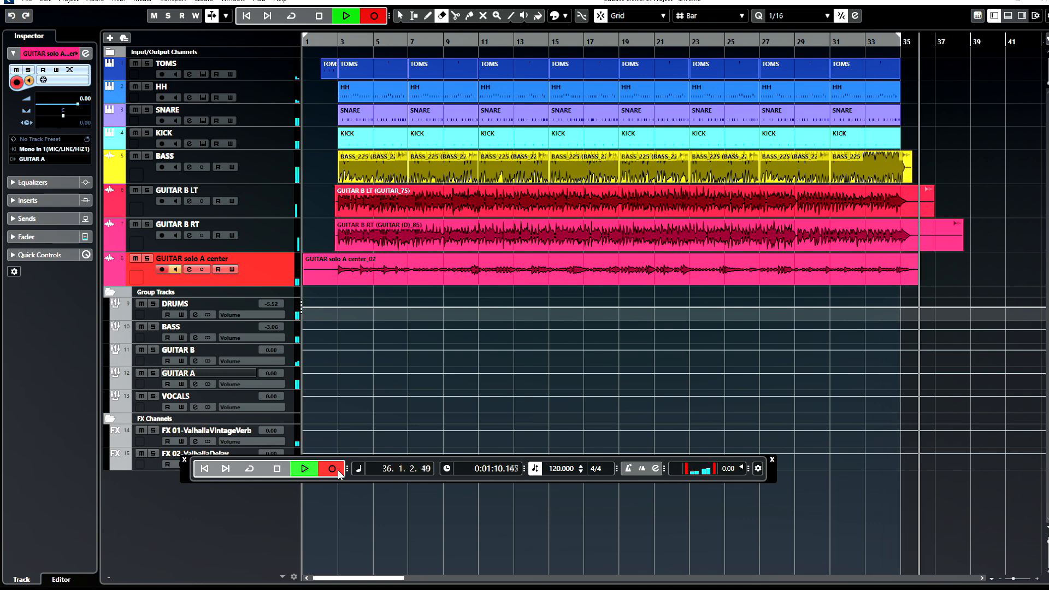
left_click(332, 468)
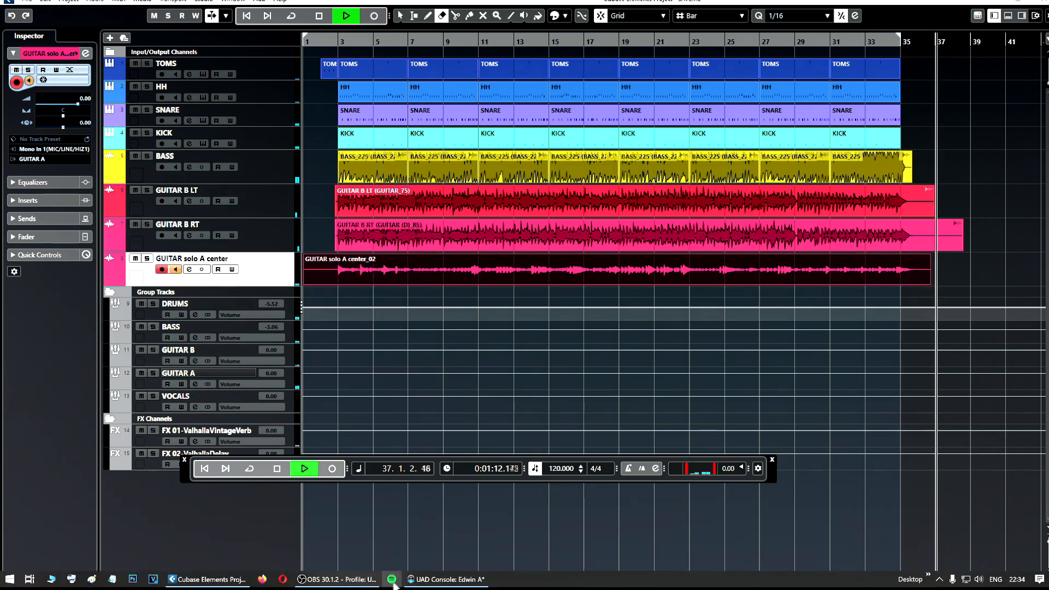
- Check the input channels in the UAD Console, stop playback and return to the project start
left_click(426, 579)
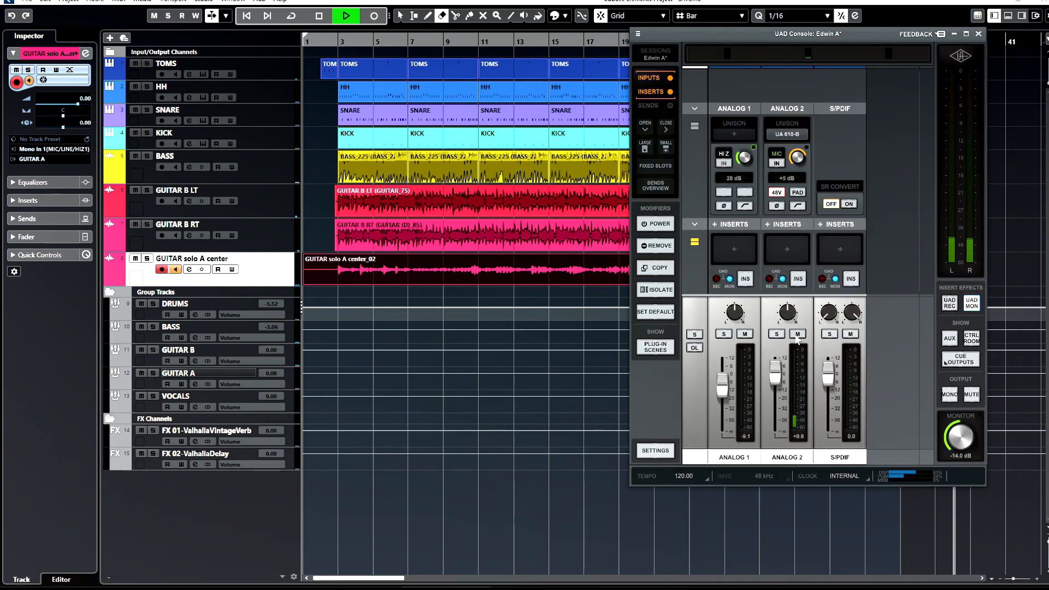
left_click(954, 33)
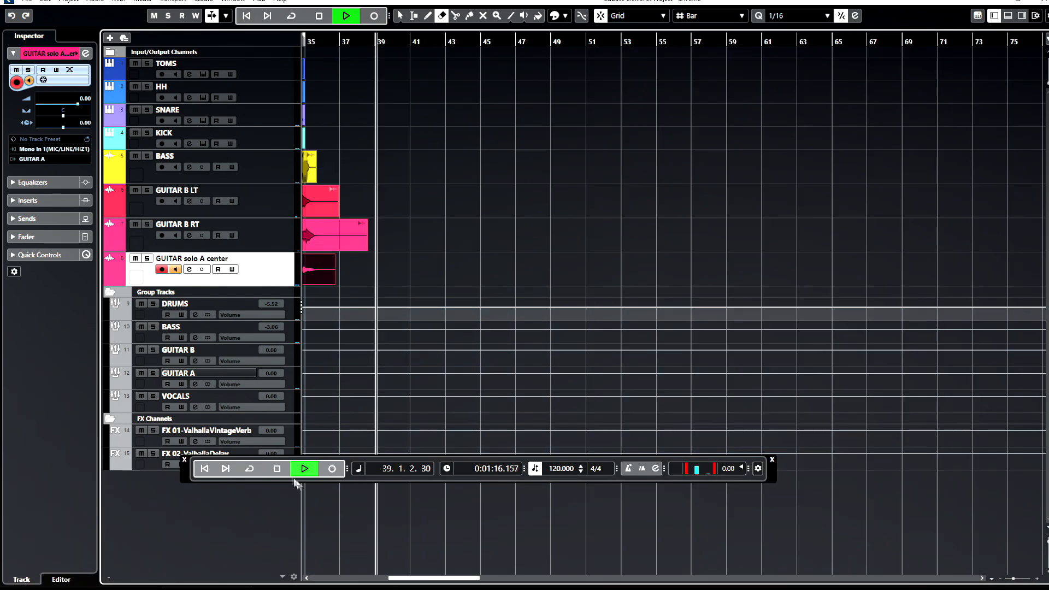
left_click(281, 470)
left_click(205, 469)
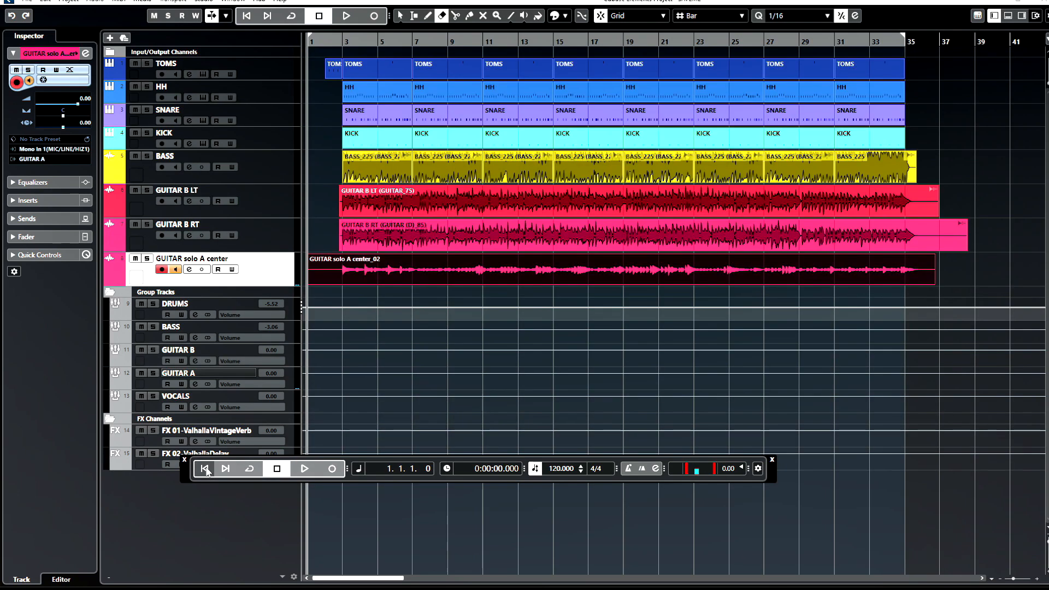
- Trim the solo clip's start to align with the other guitar clips just before bar 3 and normalize it to 0.00 dB
right_click(360, 235)
left_click(354, 236)
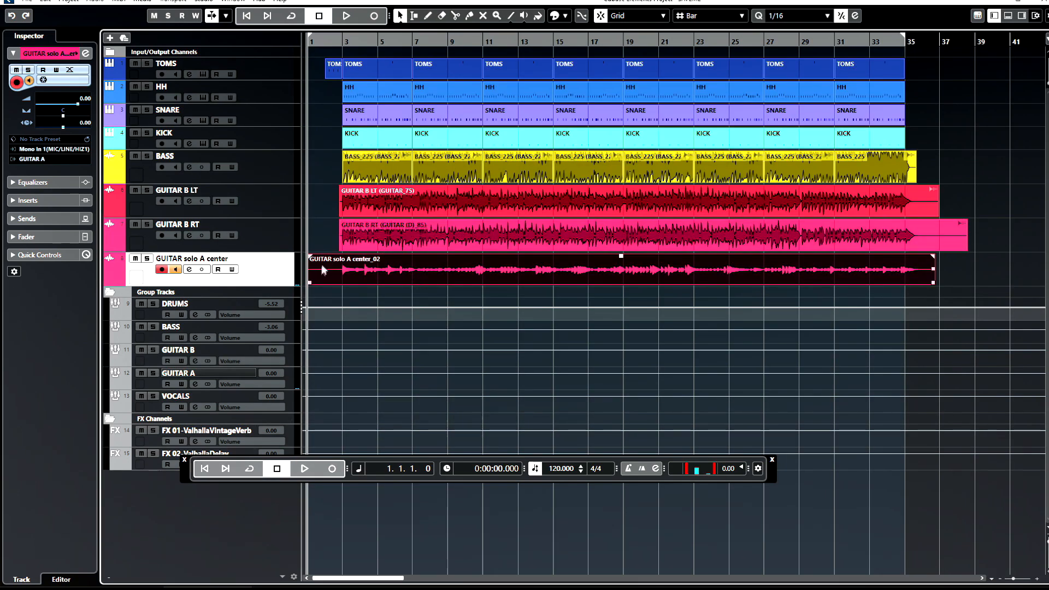
mouse_move(318, 281)
left_mouse_down()
mouse_move(340, 276)
mouse_move(339, 285)
left_mouse_up()
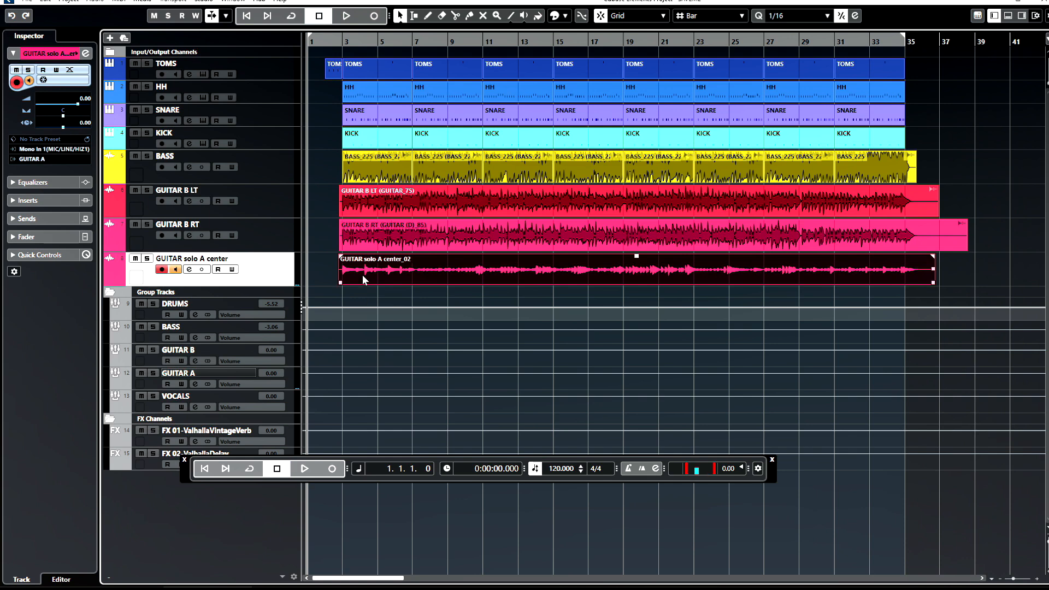
key("F7")
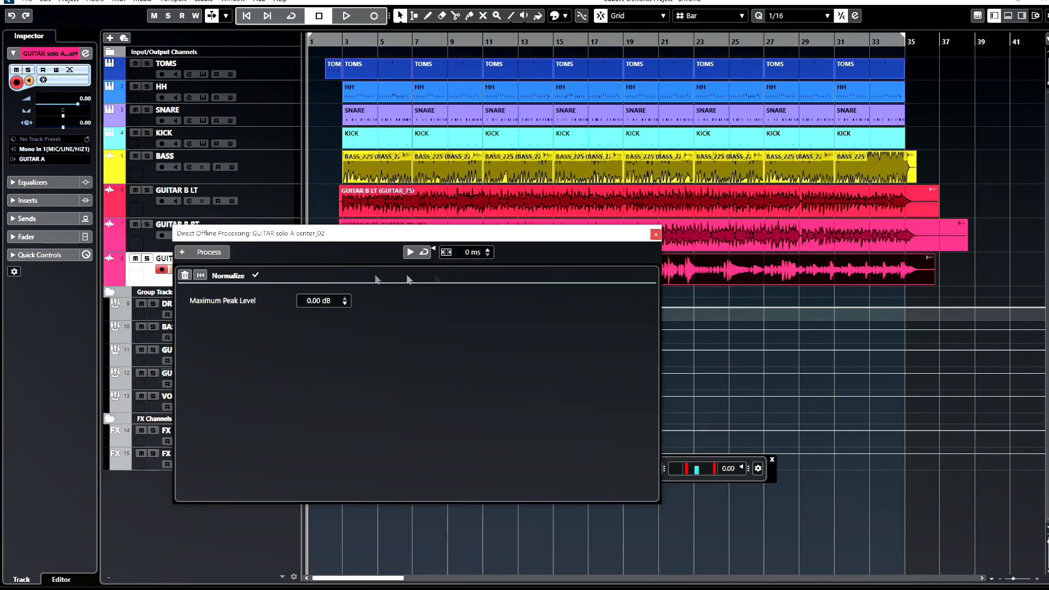
left_click(658, 234)
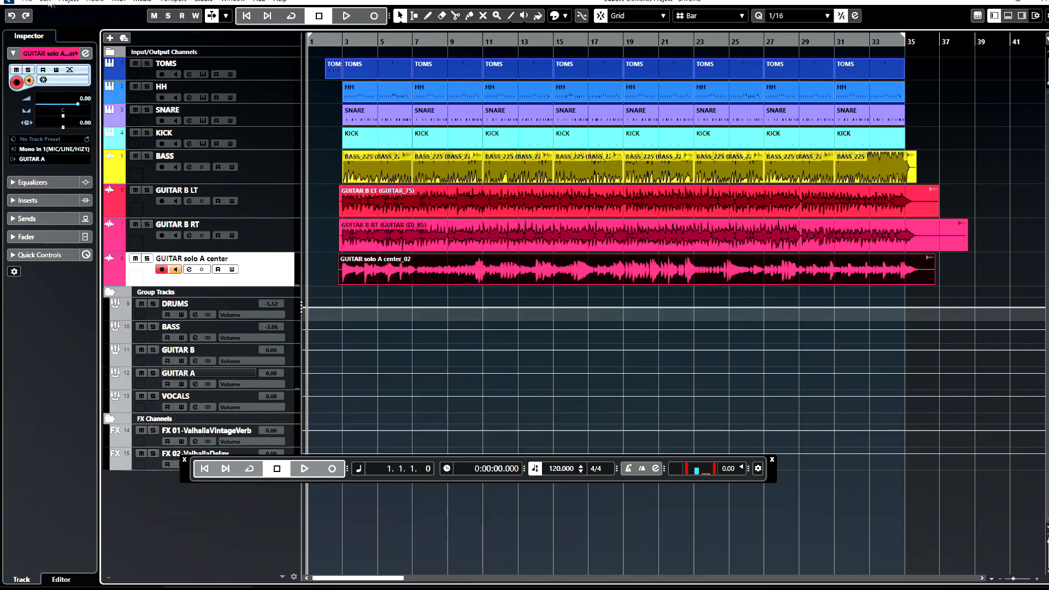
- Save the project and play the mix from the start with record arm and monitoring off on the GUITAR solo A center track
left_click(26, 3)
left_click(46, 56)
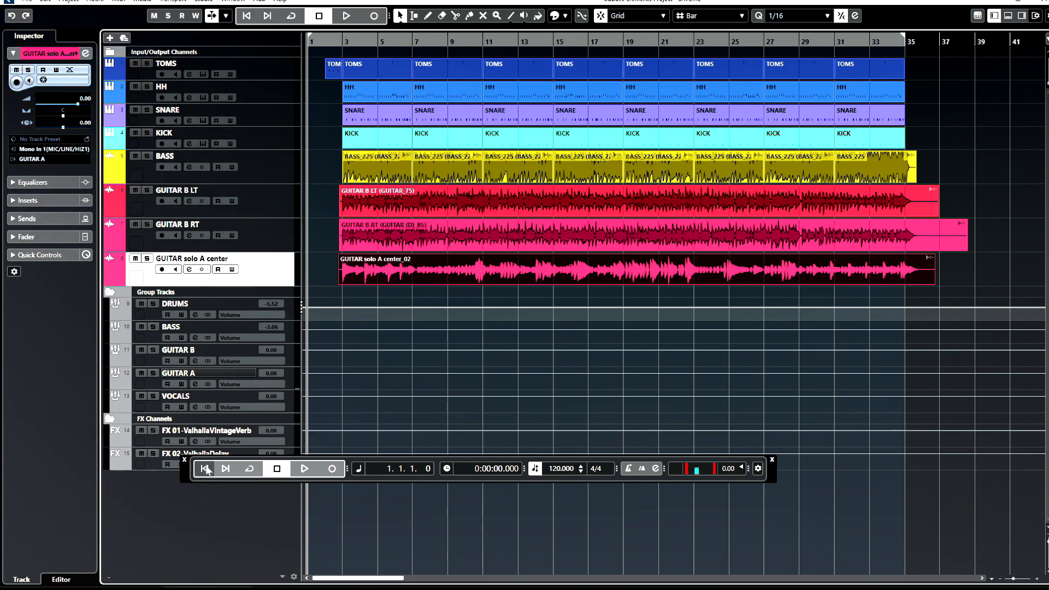
left_click(304, 468)
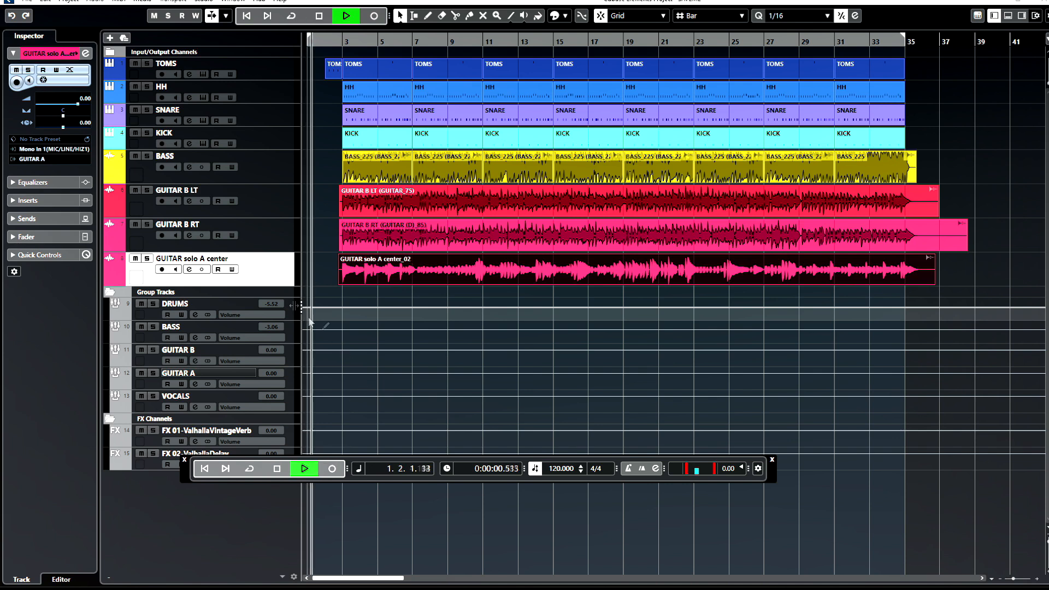
- Lower the AmpliTube 5 master fader on the GUITAR A group to about -24.9 dB and check the group's sends
left_click(224, 377)
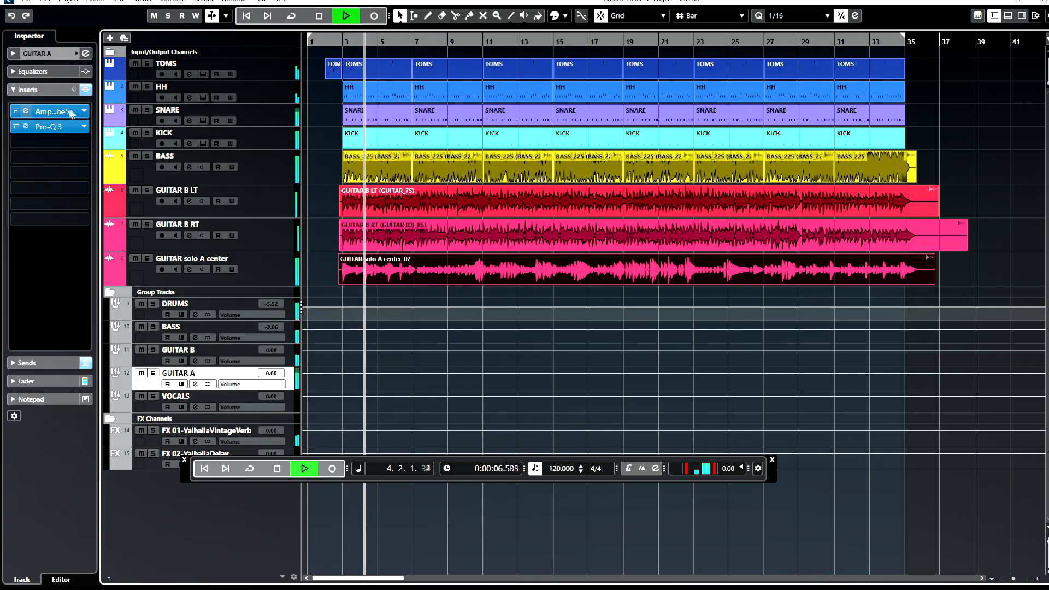
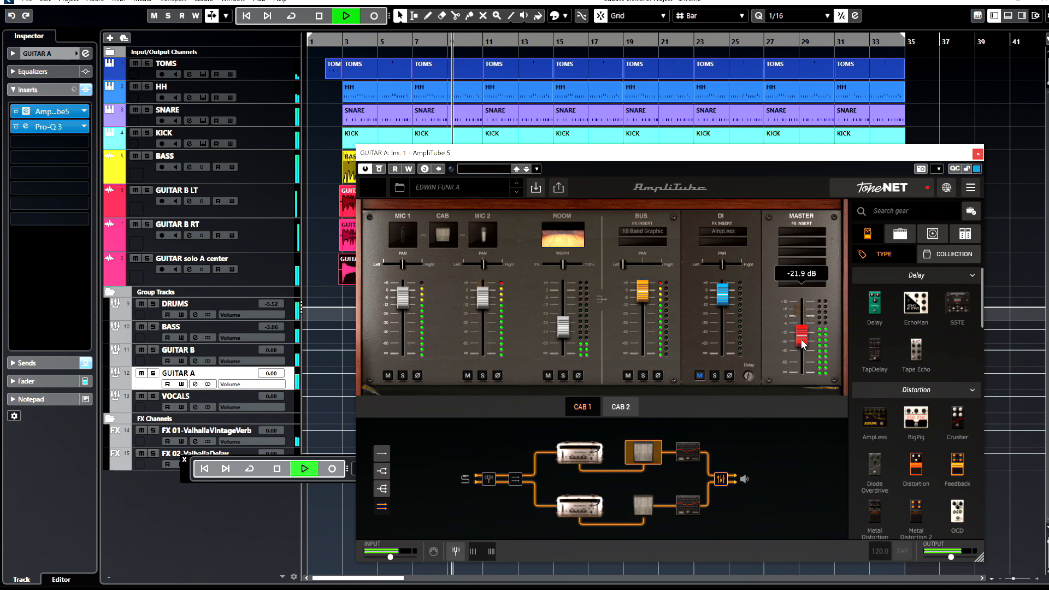
left_click(978, 155)
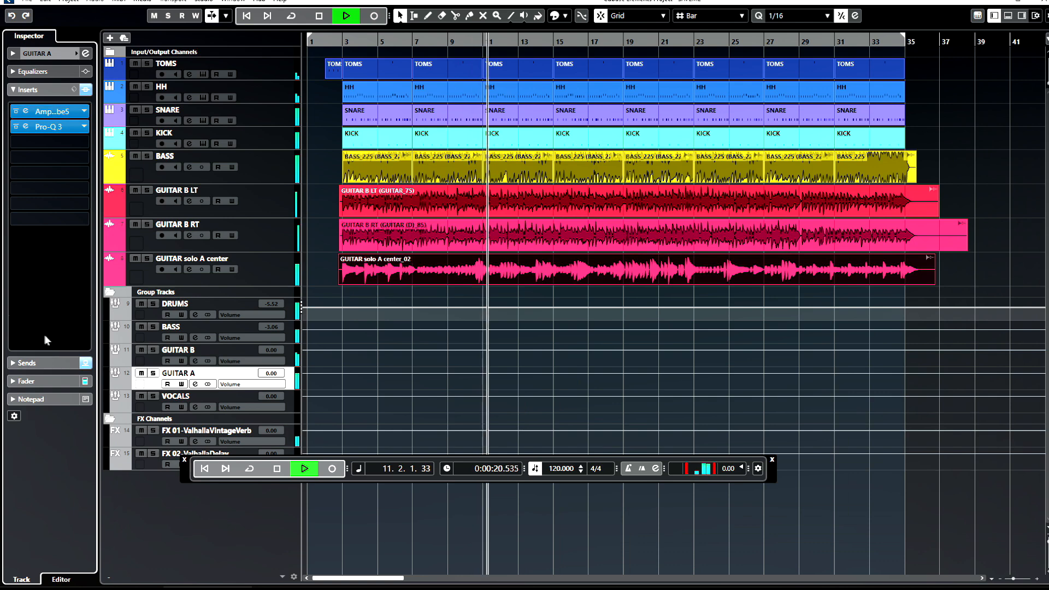
left_click(27, 363)
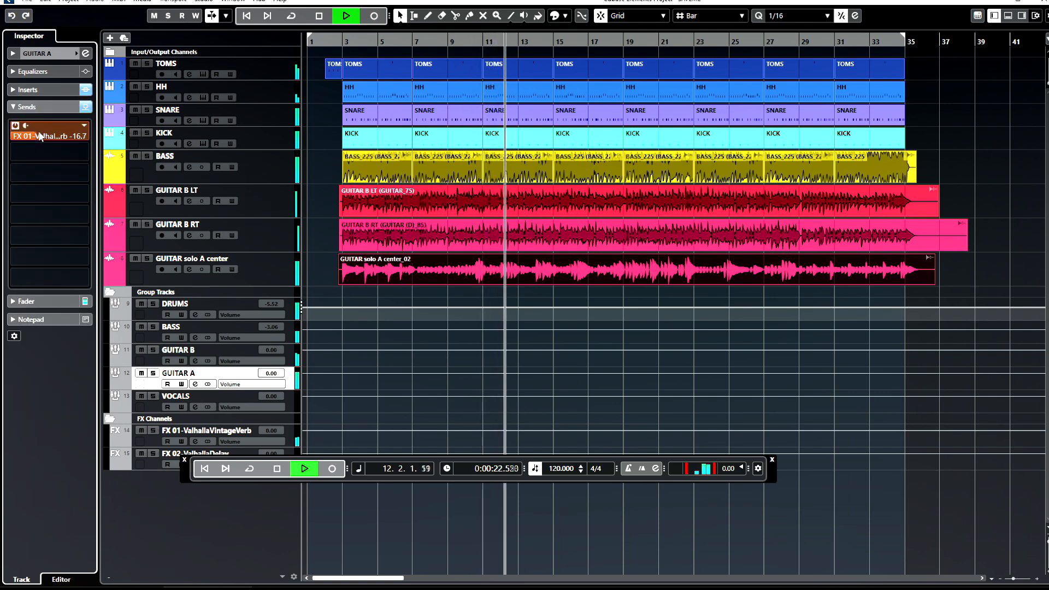
left_click(51, 90)
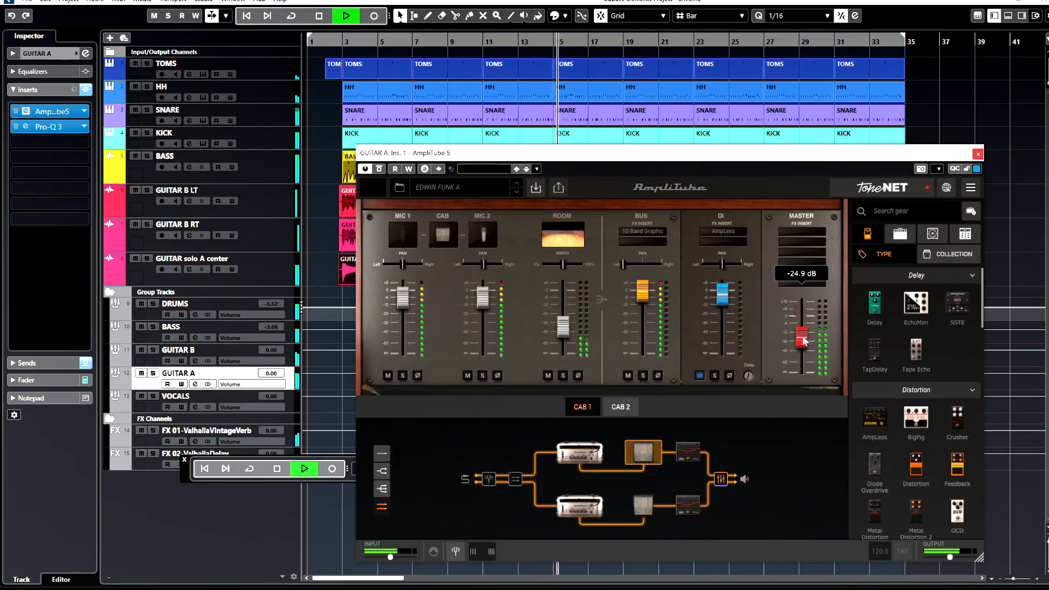
left_click(977, 154)
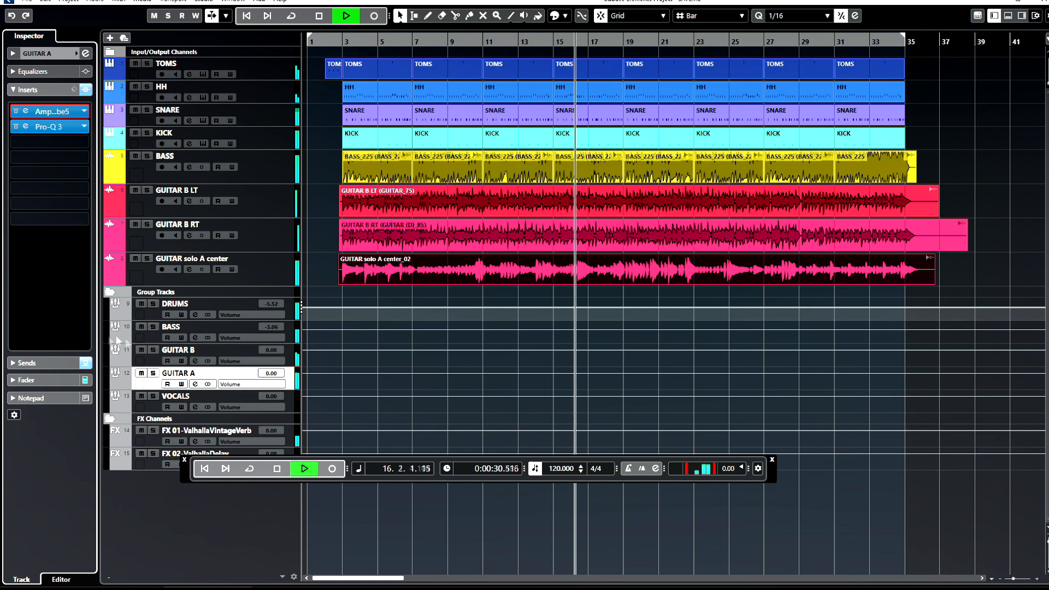
- Set the GUITAR A group's ValhallaVintageVerb send to about -13.1 dB and save the project
left_click(41, 363)
left_click_drag(46, 136, 42, 136)
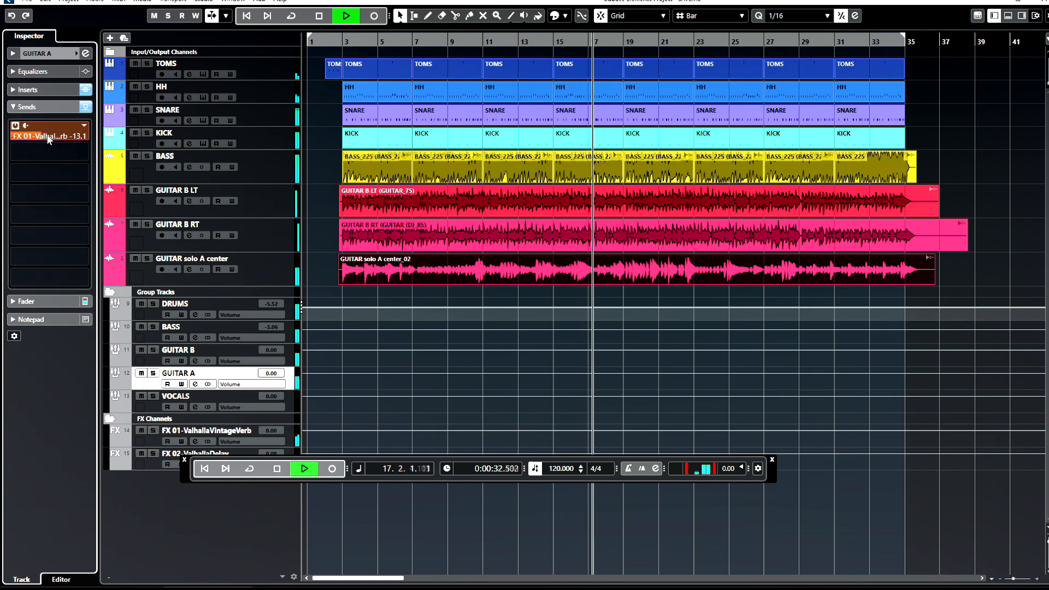
left_click(26, 107)
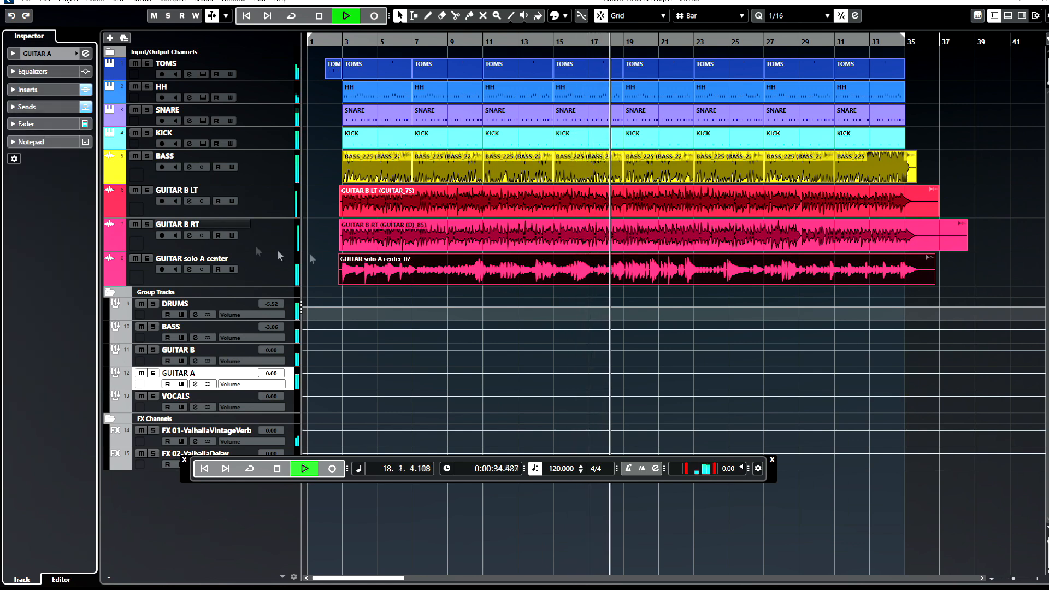
left_click(27, 1)
left_click(46, 52)
- Stop playback and return to the project start
right_click(585, 322)
left_click(585, 329)
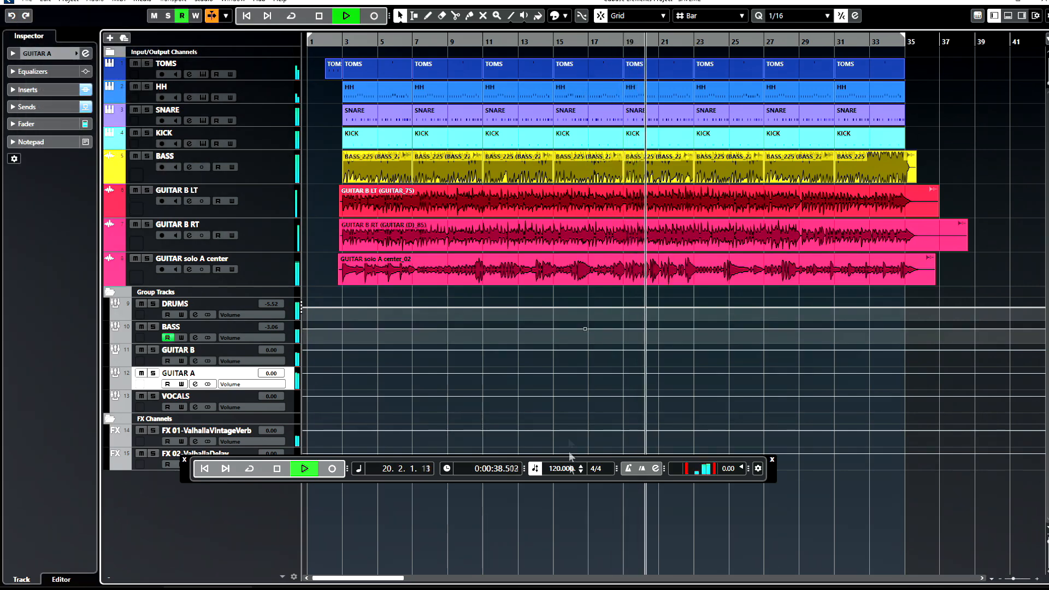
left_click(277, 468)
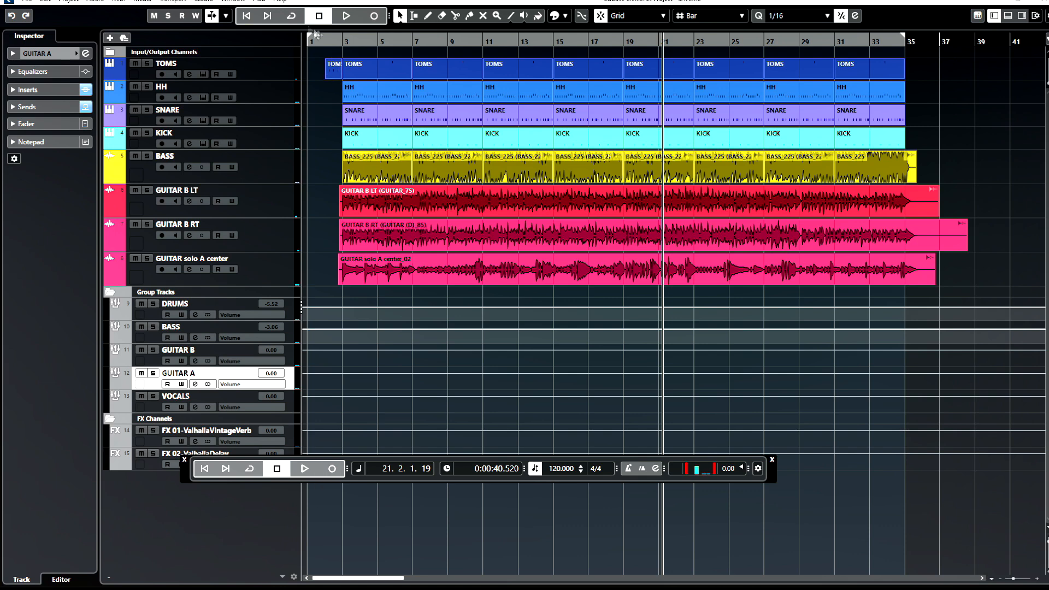
left_click(244, 17)
- Color the TOMS, HH, SNARE and KICK clips between bars 3 and 7 magenta with the Color tool
left_click(459, 282)
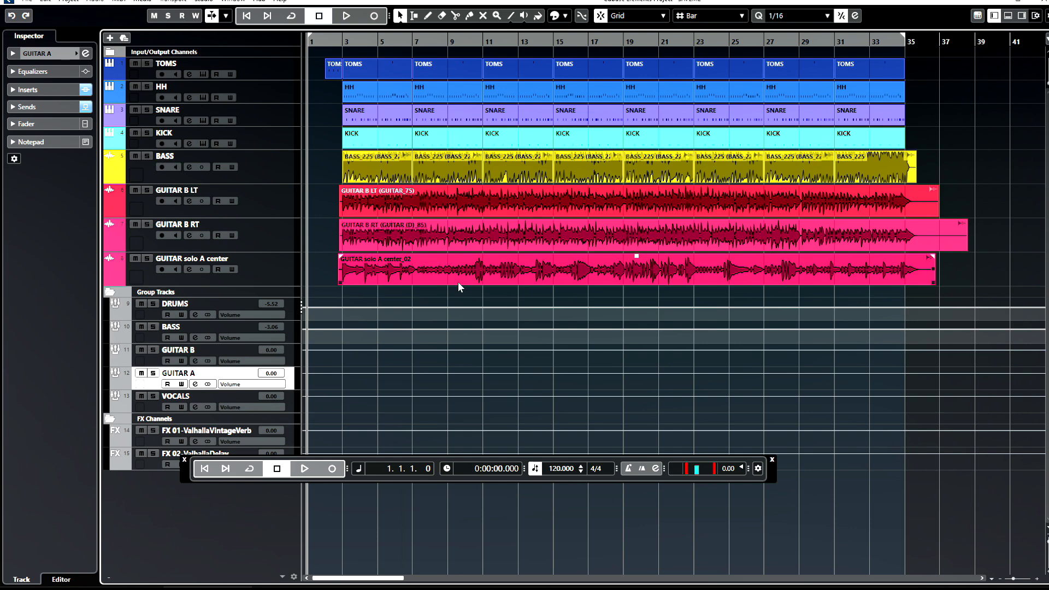
left_click(458, 290)
left_click(460, 108)
right_click(420, 293)
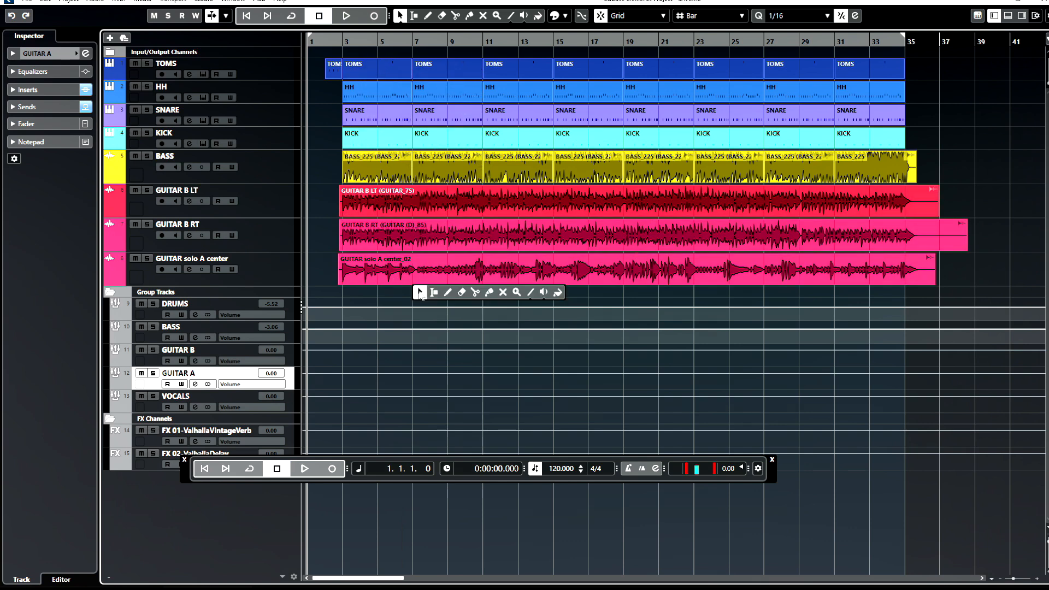
left_click(558, 294)
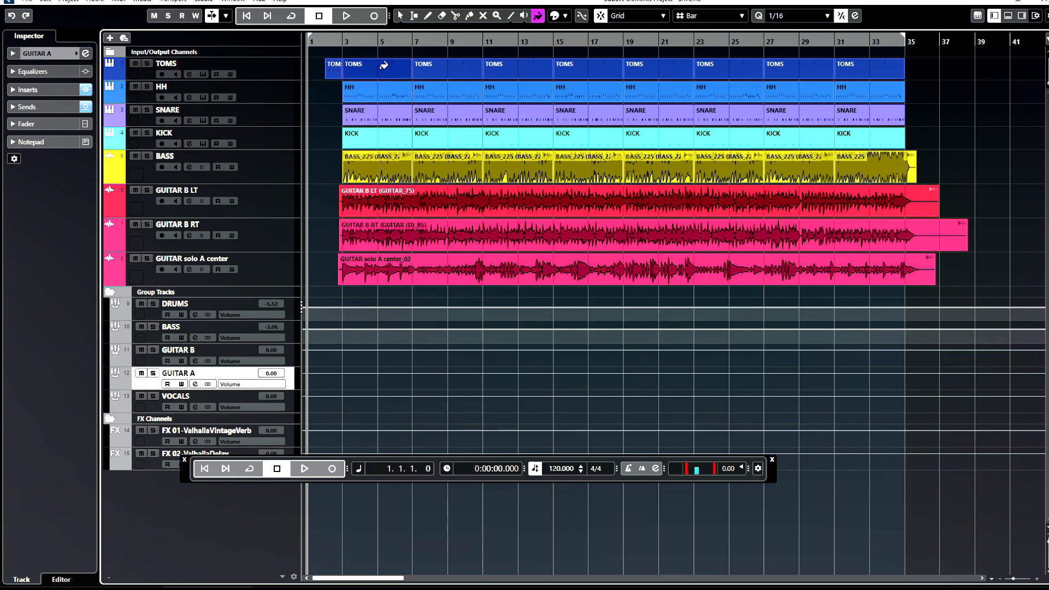
left_click_drag(382, 90, 382, 133)
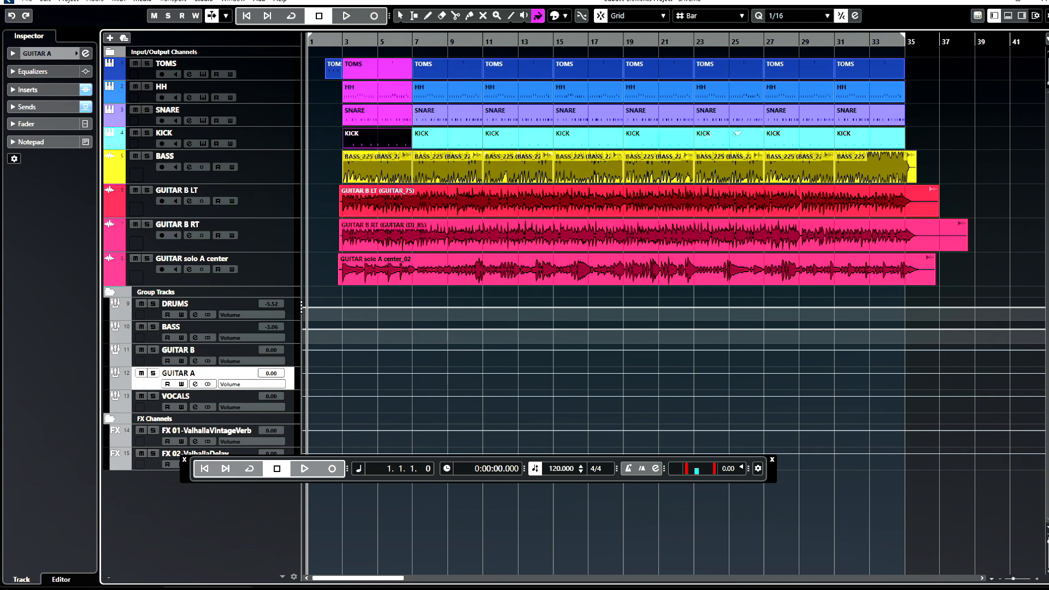
left_click(932, 103)
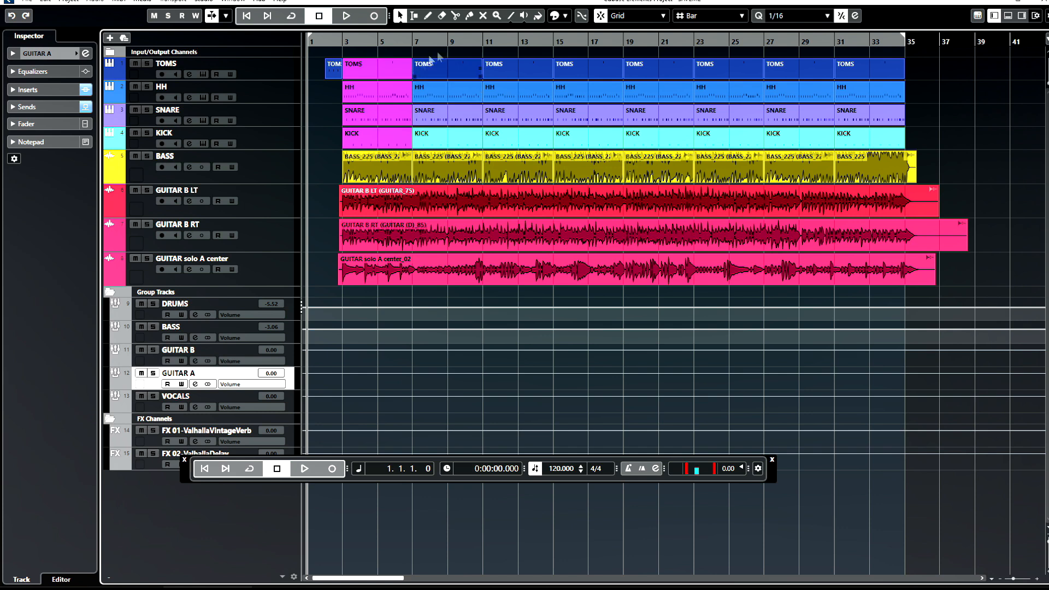
- Play the mix from bar 3 and set the main output level to -7.77 dB
left_click(342, 40)
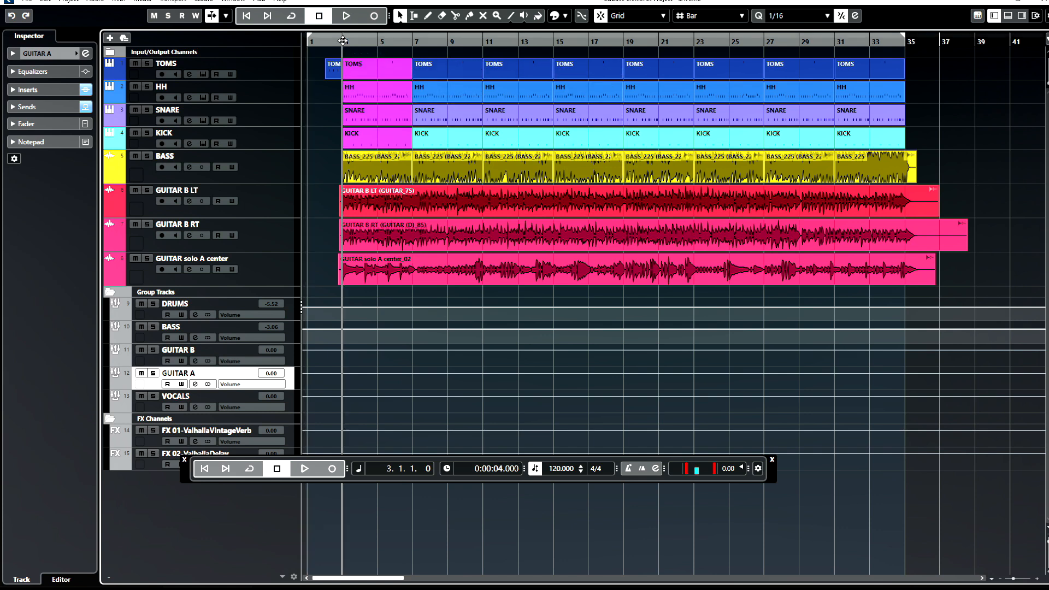
key("space")
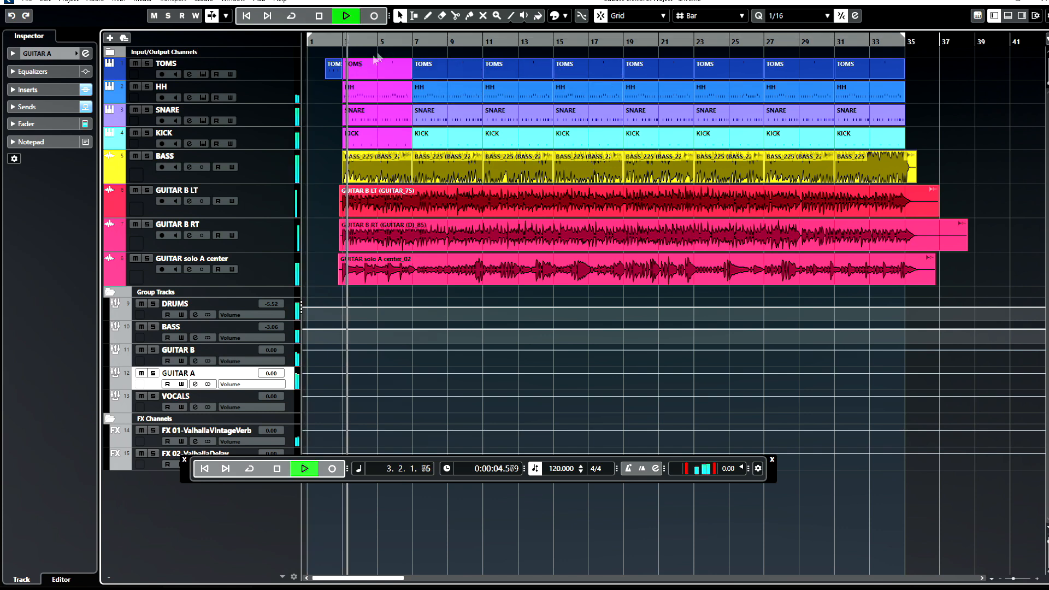
mouse_move(742, 469)
left_mouse_down()
mouse_move(758, 454)
mouse_move(761, 470)
left_mouse_up()
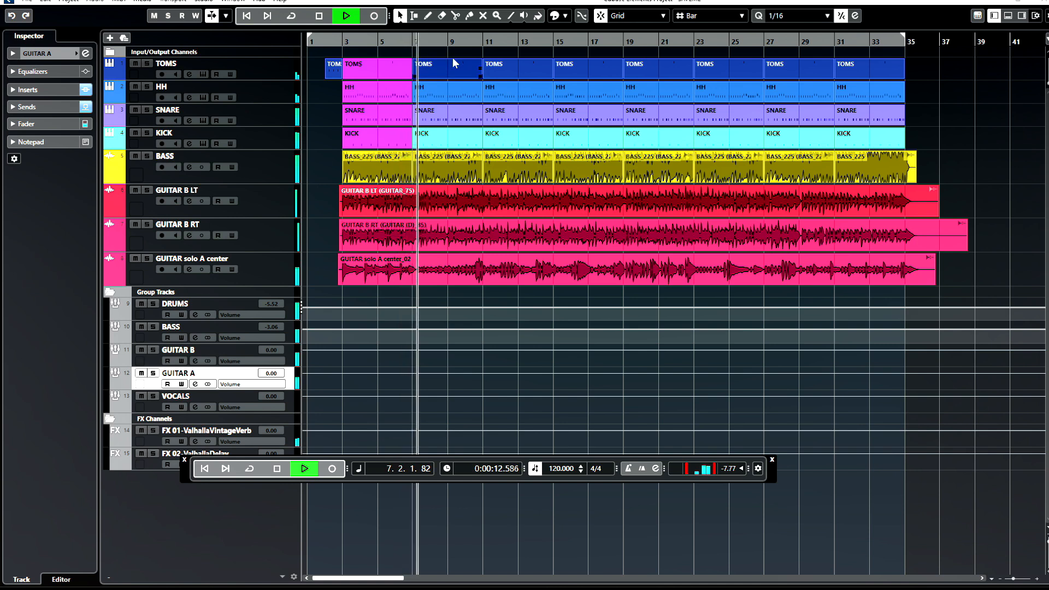
left_click(468, 67)
left_click(502, 98)
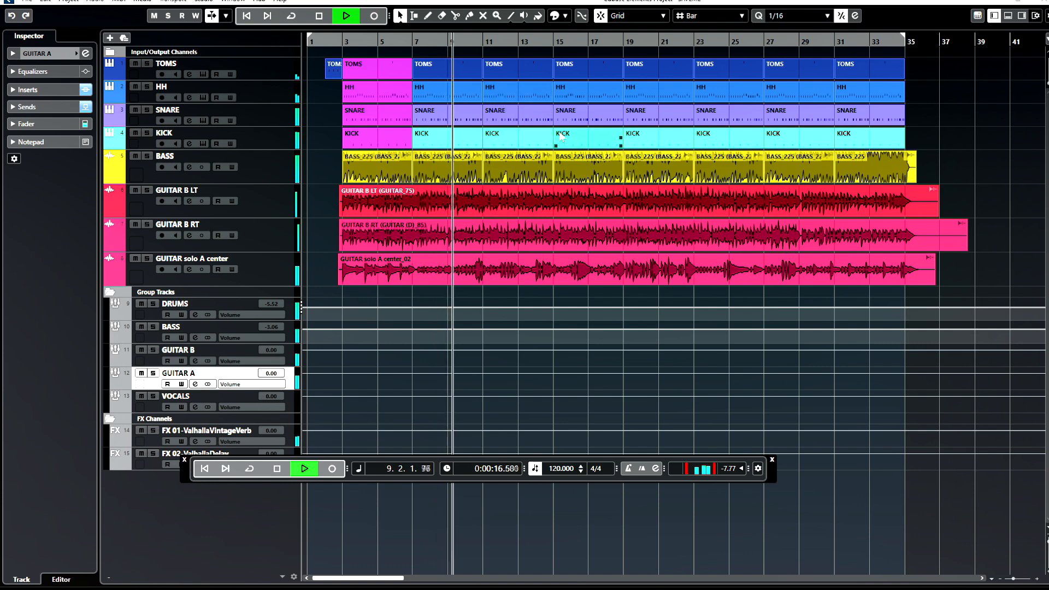
left_click(528, 77)
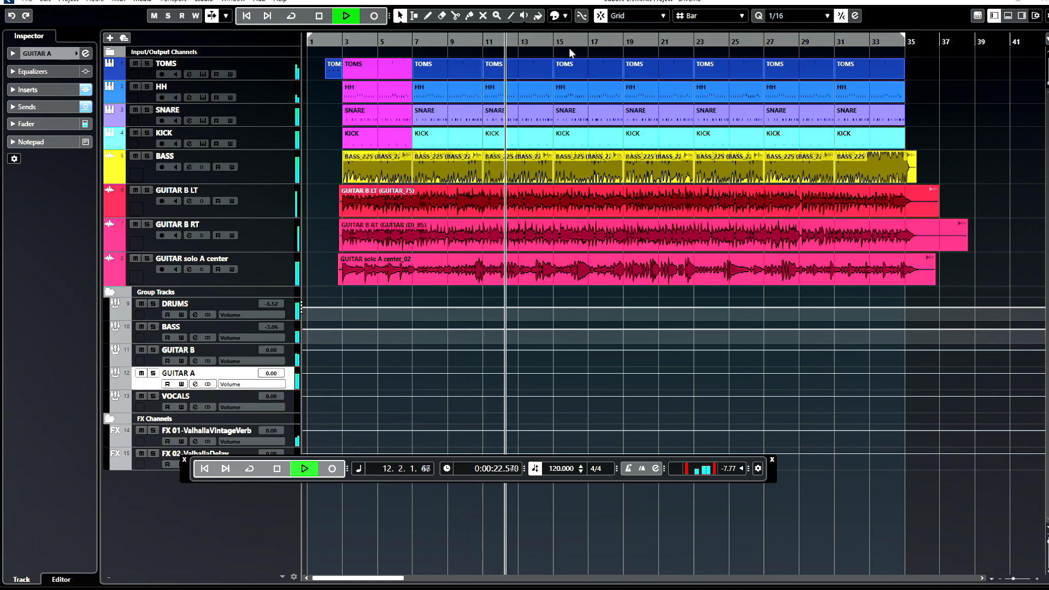
- Split the guitar solo clip at bars 19 and 23
right_click(697, 263)
left_click(680, 263)
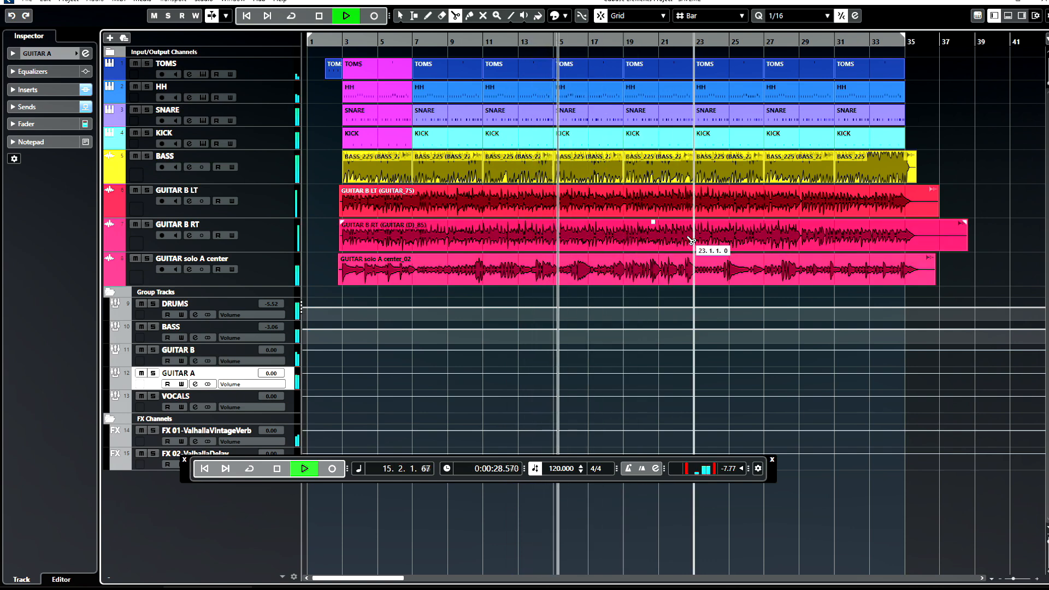
left_click(627, 272)
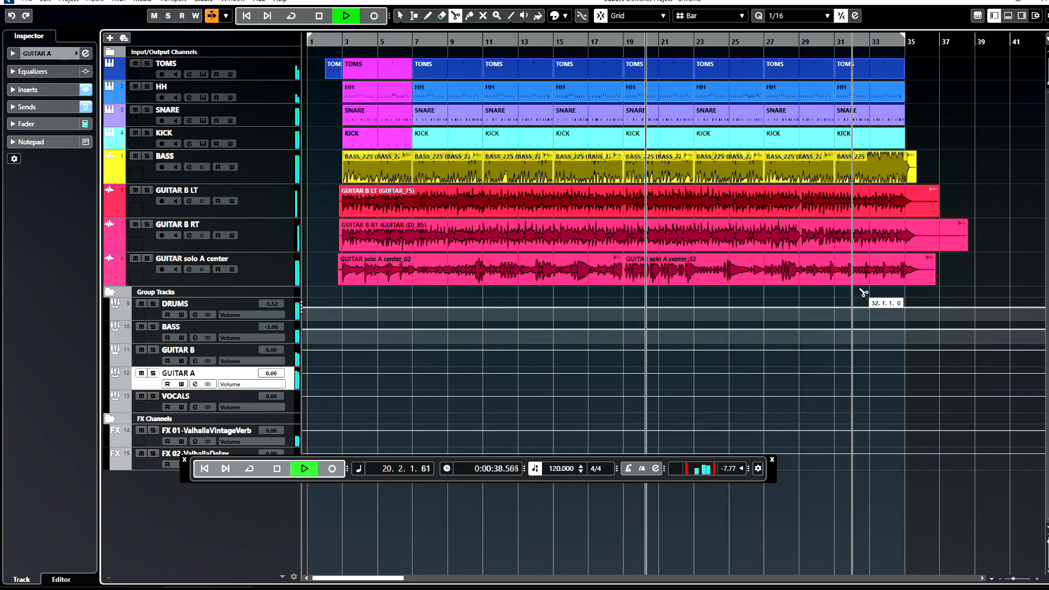
left_click(695, 272)
- Color the solo clip section between bars 19 and 23 blue with the Color tool
right_click(754, 313)
left_click(836, 313)
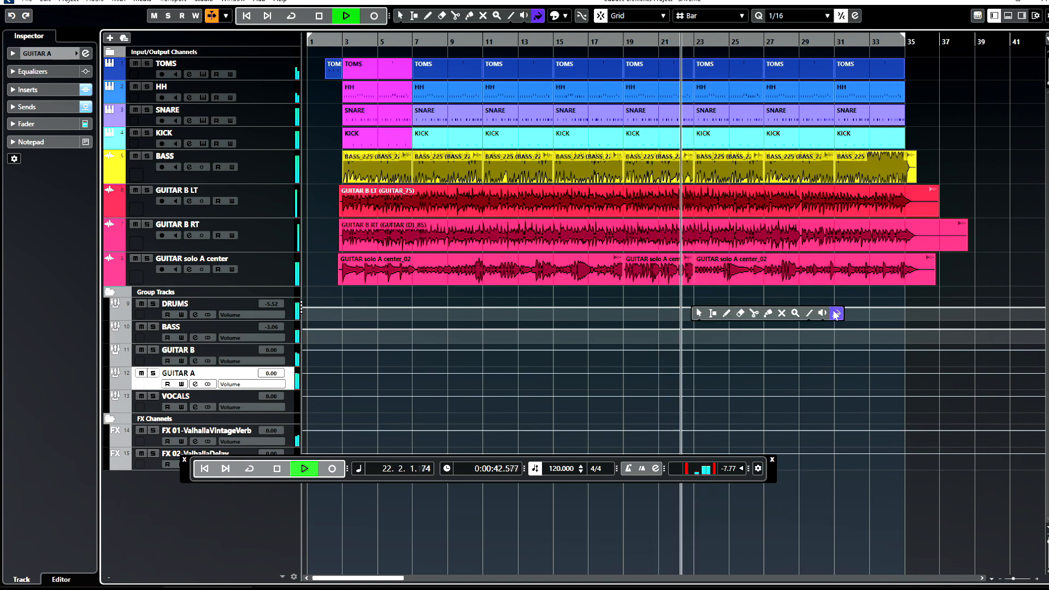
left_click(670, 266)
right_click(948, 263)
left_click(925, 269)
left_click(944, 266)
- Stop playback and save the project
key("space")
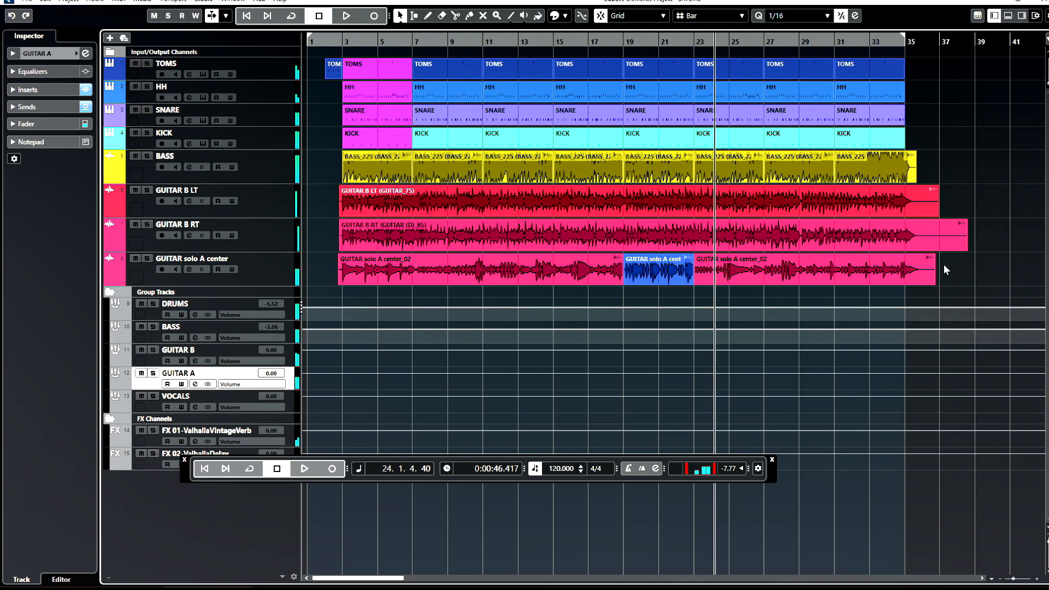
left_click(776, 260)
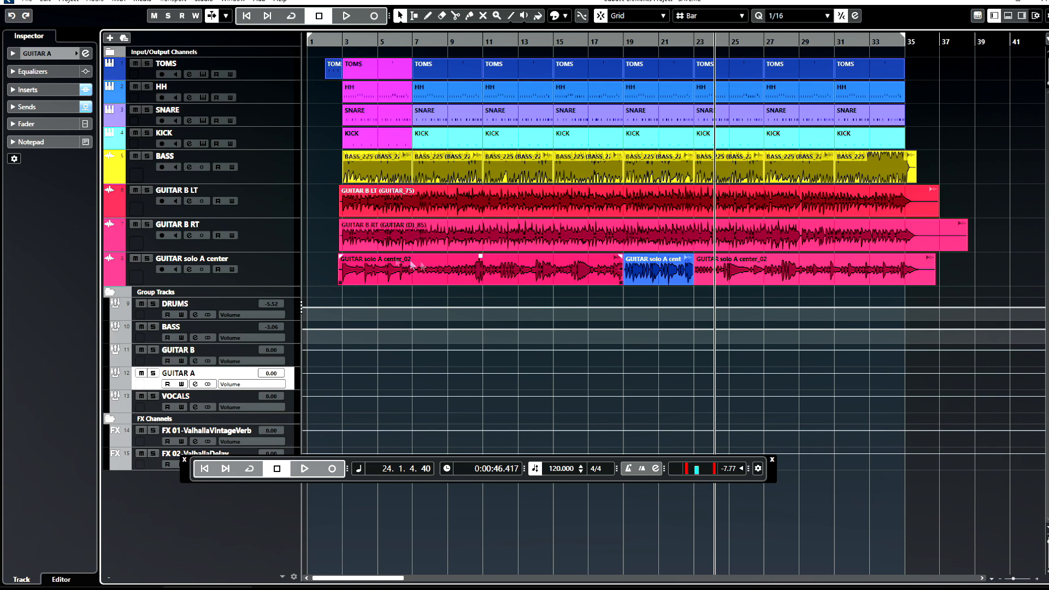
left_click(26, 2)
left_click(45, 53)
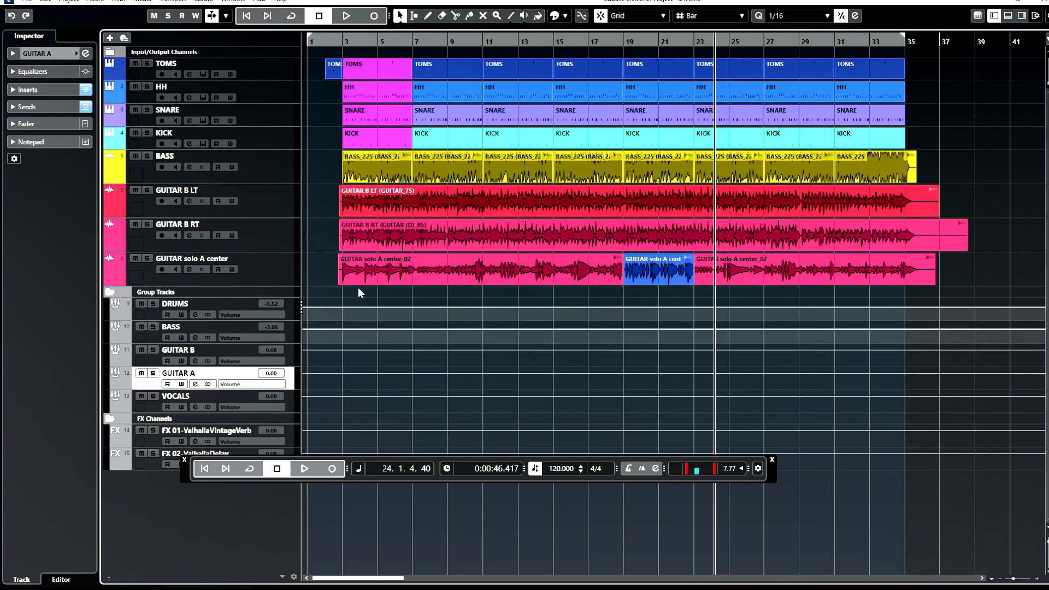
- Add one mono audio track with the MIC/LINE 2 input below the GUITAR solo A center track
right_click(277, 270)
mouse_move(307, 275)
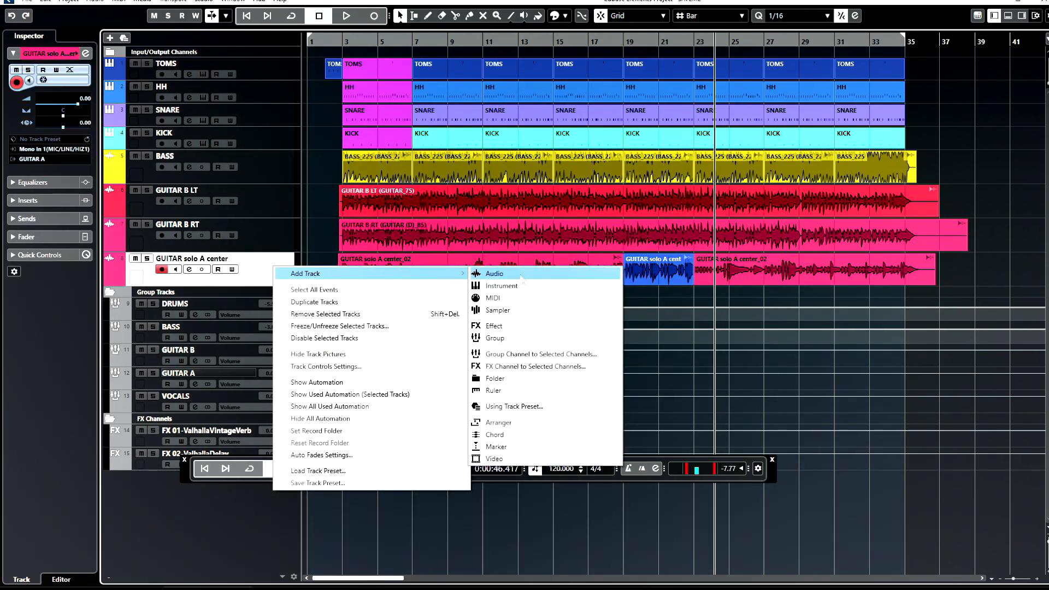
left_click(494, 273)
left_click(463, 193)
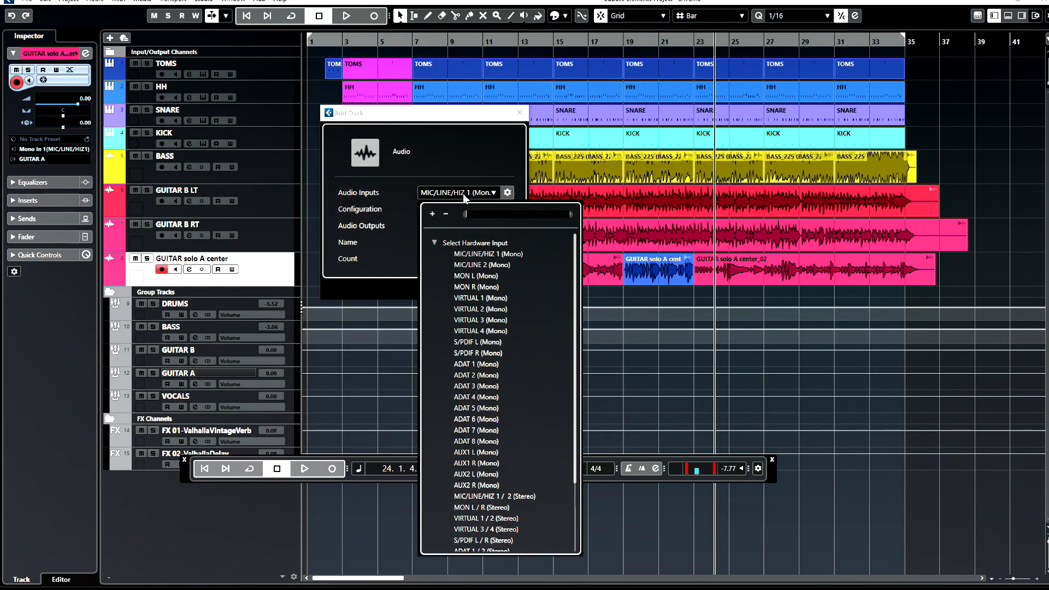
left_click(483, 265)
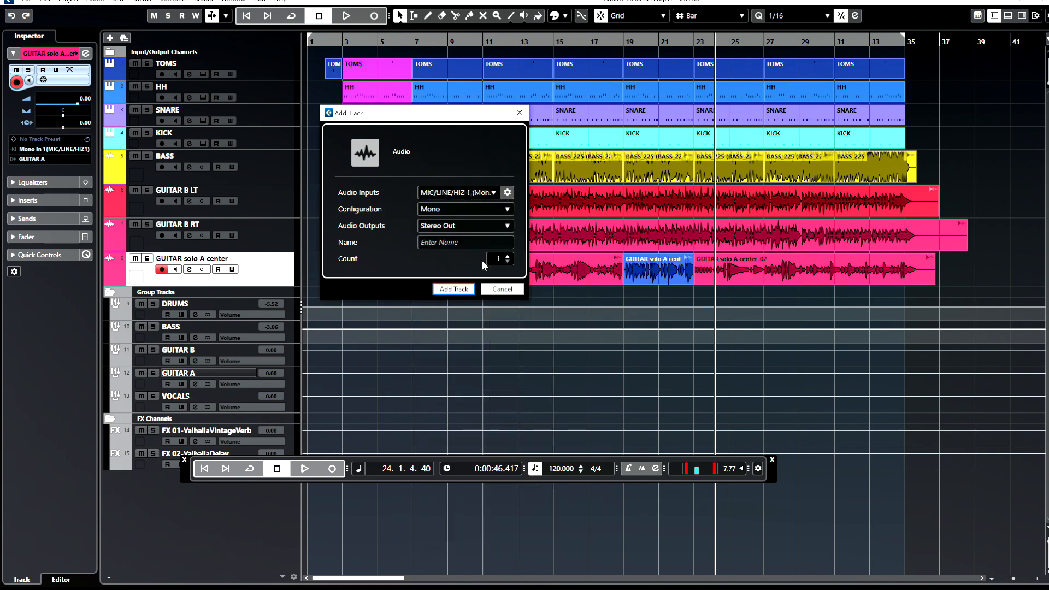
left_click(453, 289)
- Increase the new audio track's height and rename the track VOCAL
left_click_drag(276, 309, 274, 331)
double_click(186, 293)
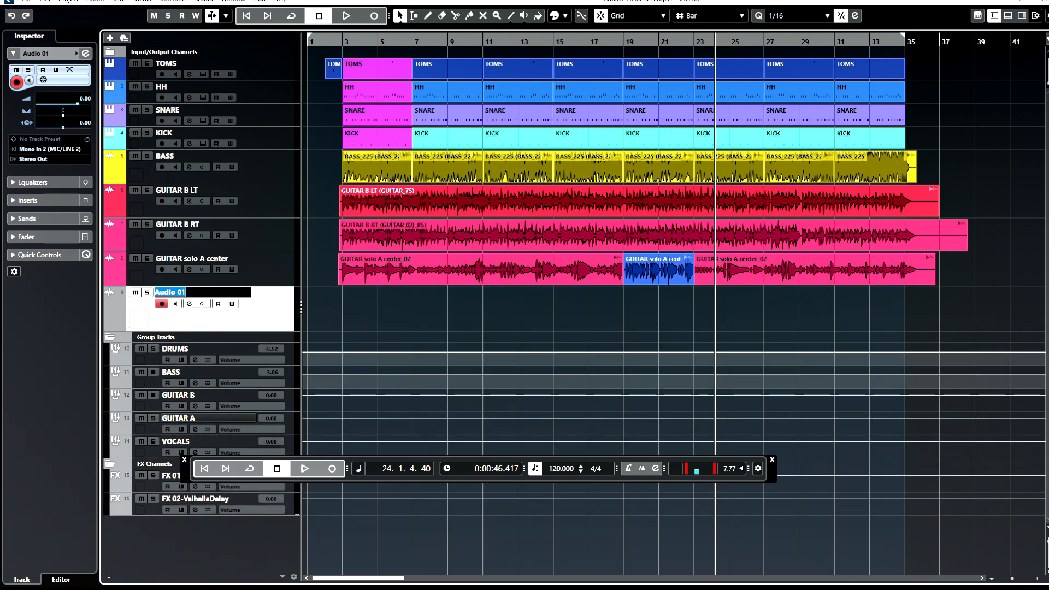
type("VOCAL")
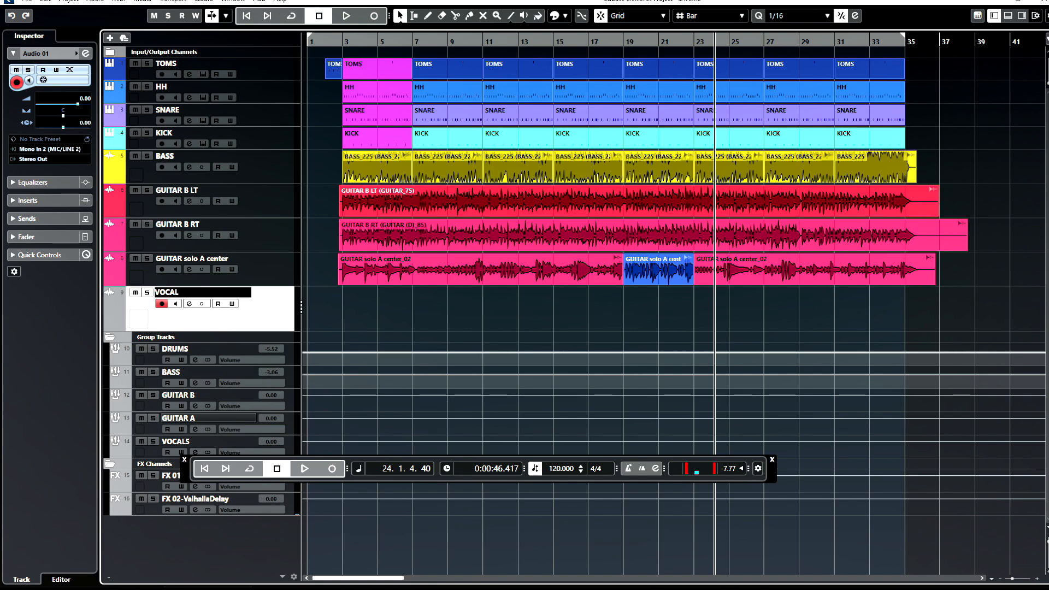
key("Return")
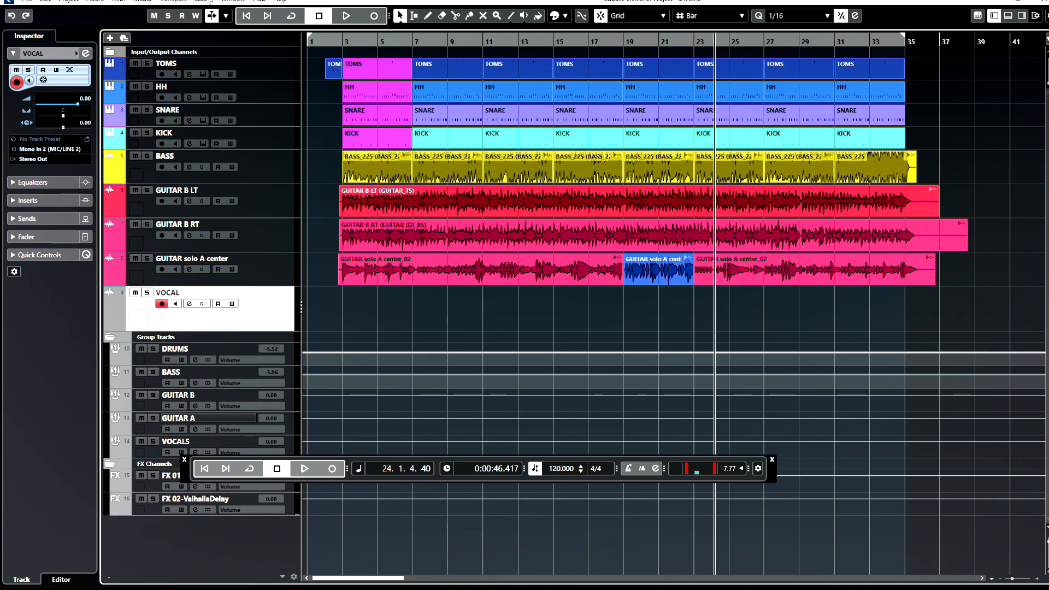
- Route the VOCAL track's output to the VOCALS group in the MixConsole and return to the project view
left_click(211, 2)
left_click(240, 26)
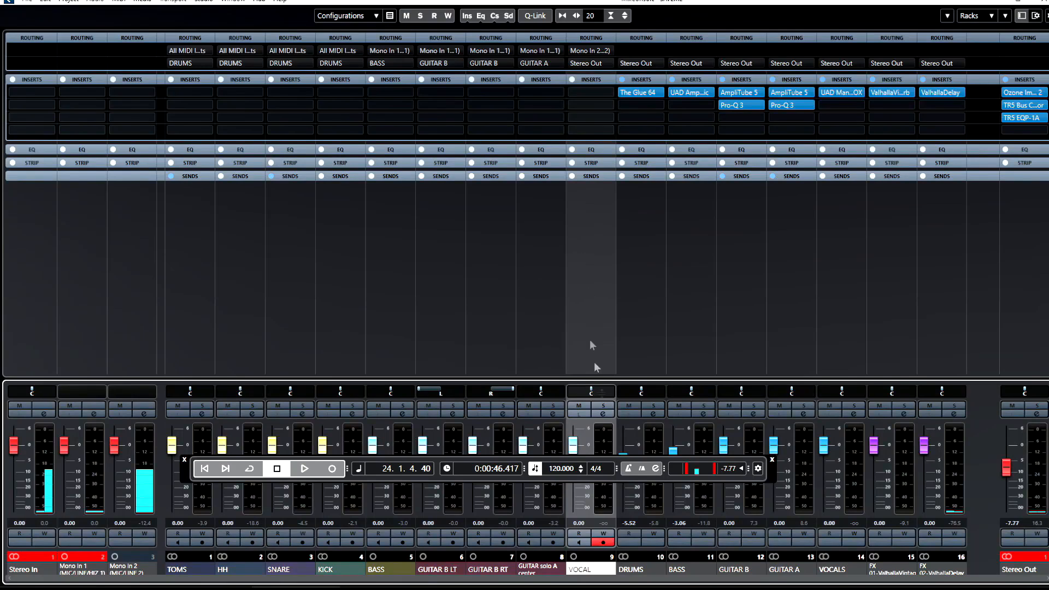
left_click(588, 64)
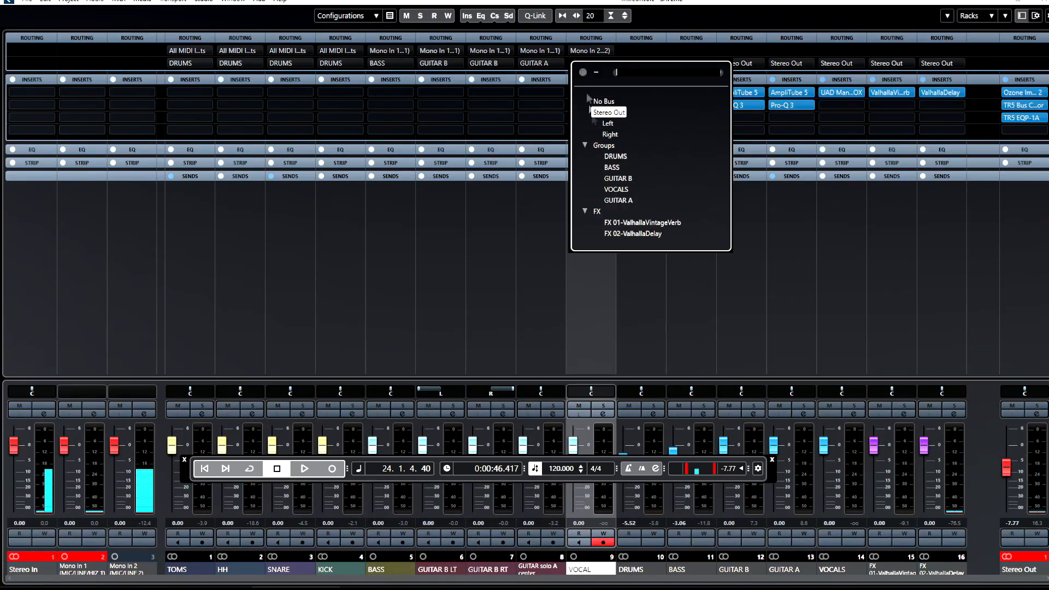
left_click(615, 189)
key("F3")
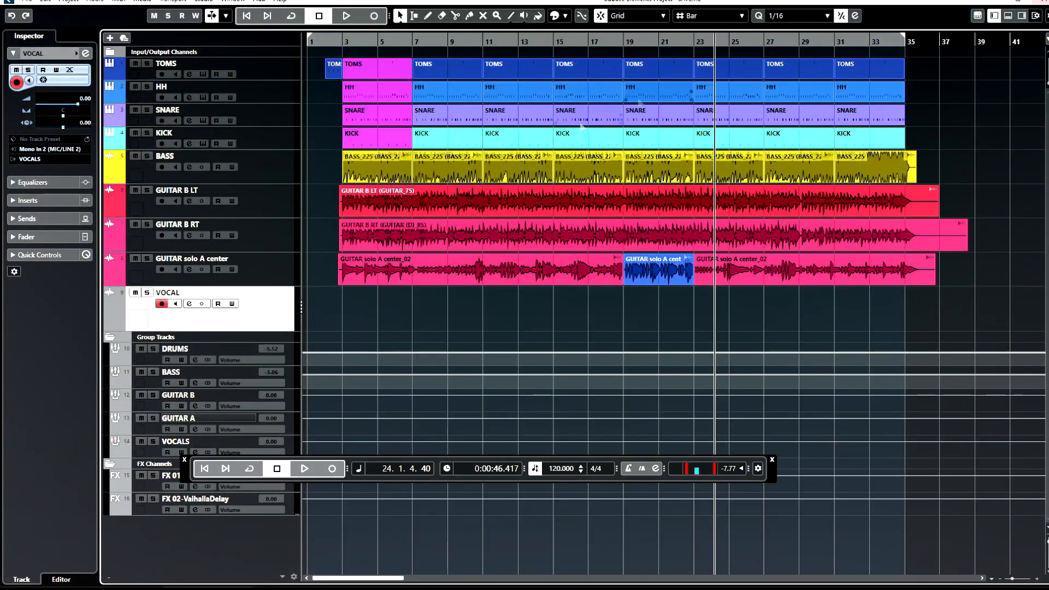
- Examine the UAD Manley VOXBOX insert on the VOCALS group while monitoring the VOCAL input, and close the plug-in
left_click(176, 303)
left_click_drag(188, 473, 371, 408)
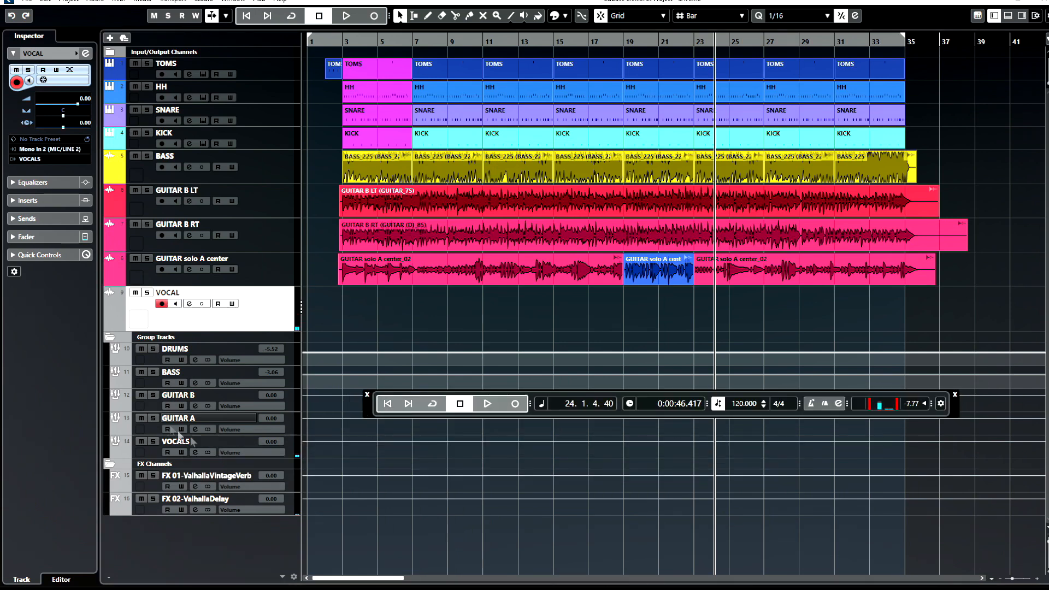
left_click(192, 442)
left_click(27, 89)
left_click(25, 112)
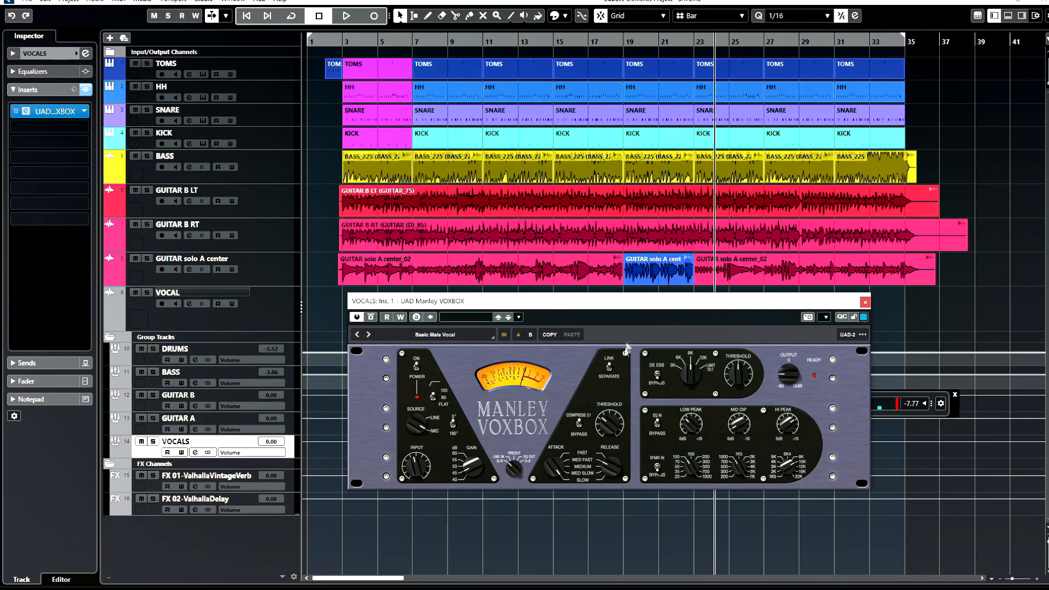
left_click(176, 304)
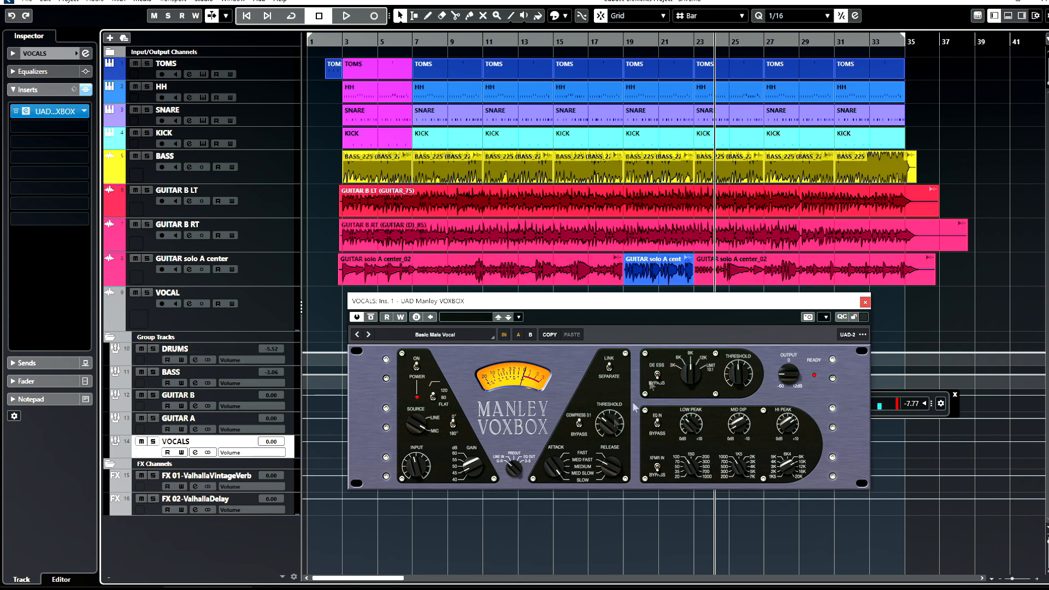
left_click(865, 302)
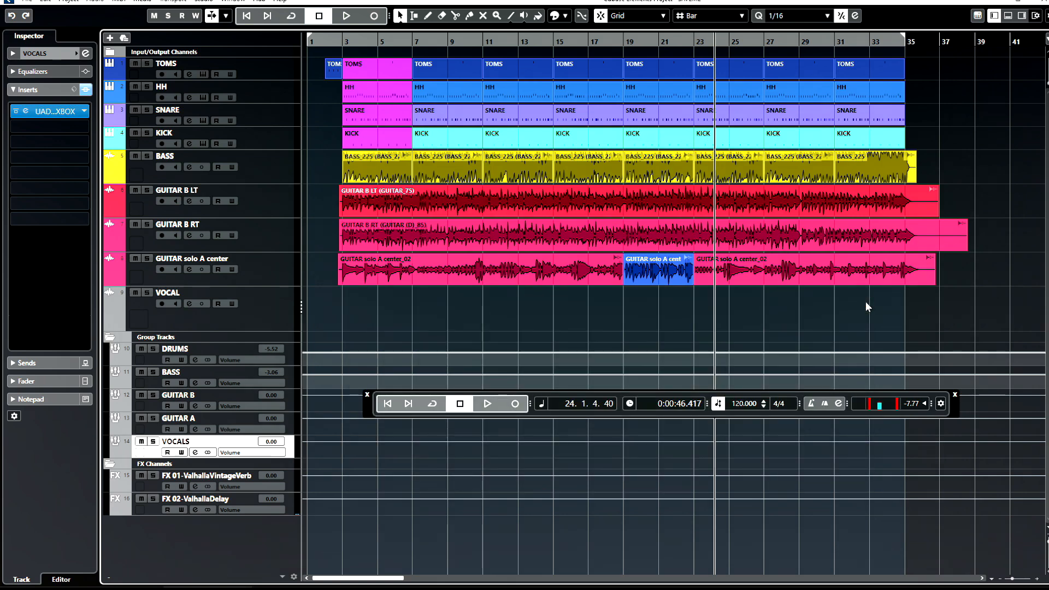
- Select the VOCAL track with the project cursor at the song start, and save the project
left_click(294, 320)
left_click(316, 51)
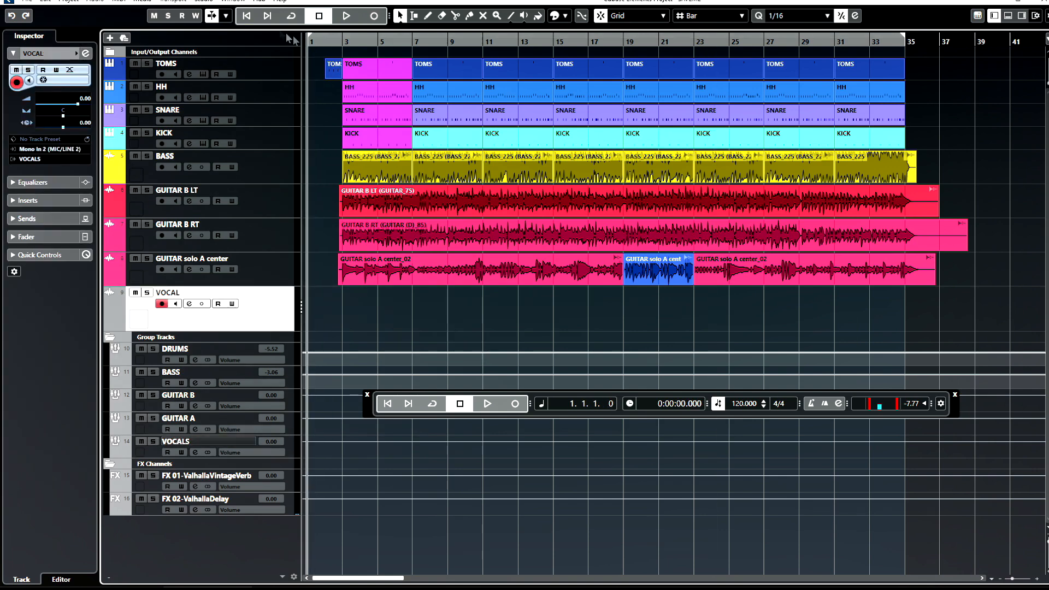
left_click(26, 2)
key("Escape")
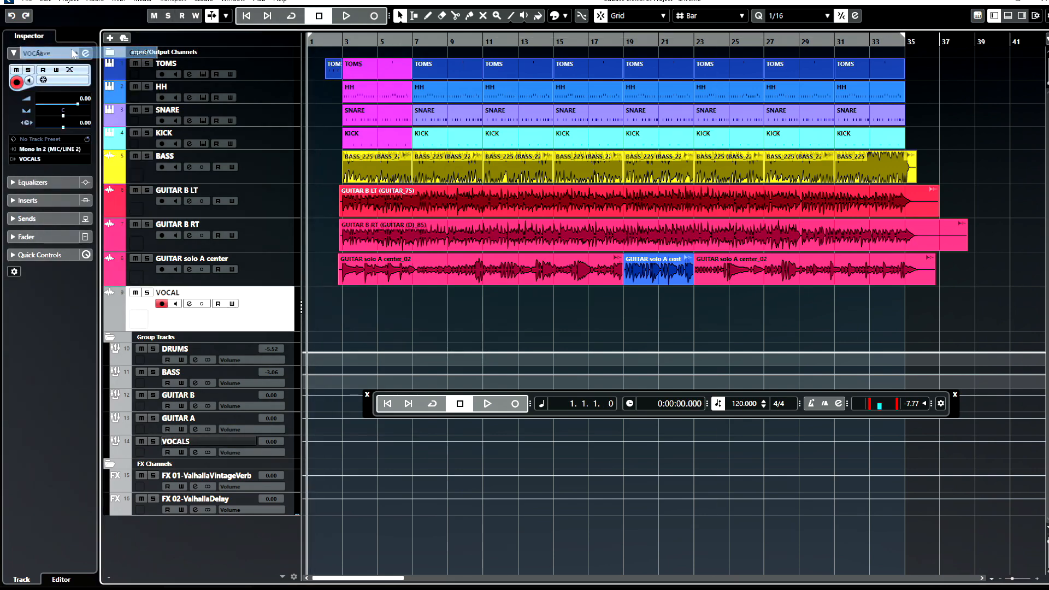
- Open the project notepad and write the three lyric lines "When I see your eyes", "it makes me feel like it" and "I'm in paradise"
left_click(66, 1)
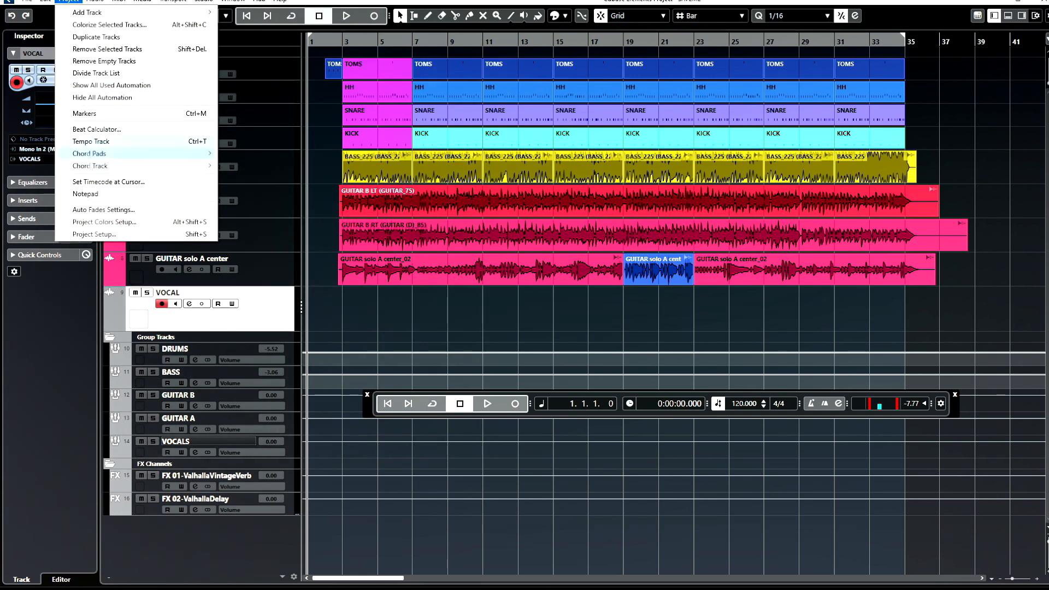
left_click(90, 194)
left_click_drag(788, 89, 599, 127)
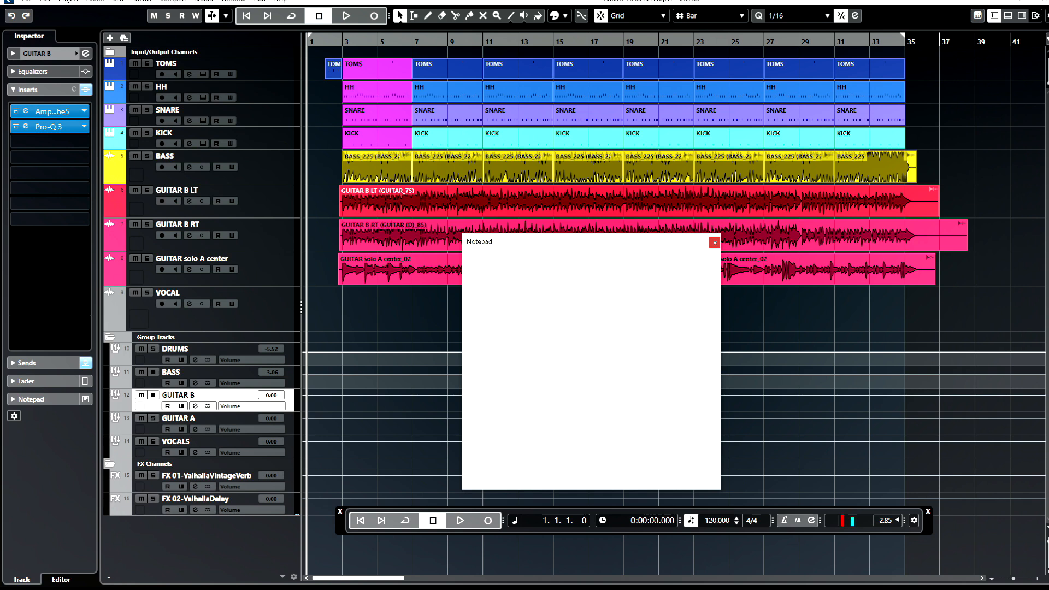
type("When ")
type("I see your ey")
type("es ")
type("it makes me feel")
type(" like")
type(" it")
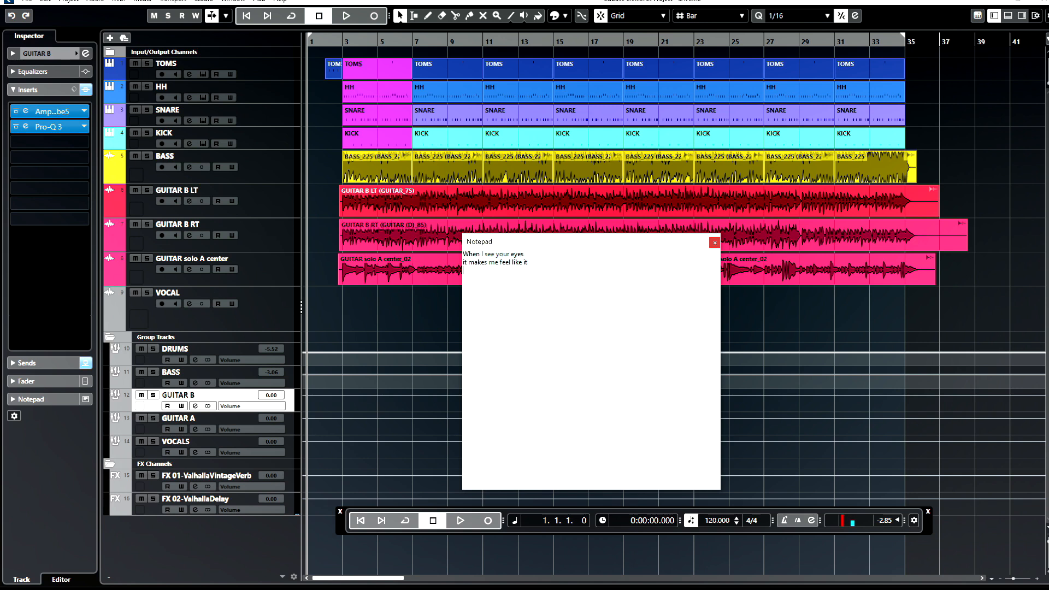
type("it I")
type("'m in par")
type("adise")
- Add the lyric lines "When I talk to you" and "I can't resist you" below a blank line
type("WHen I ta")
type("lk to you")
key("BackSpace")
type("hen ")
type("I talk to you I can")
type("'t resist y")
type("ou")
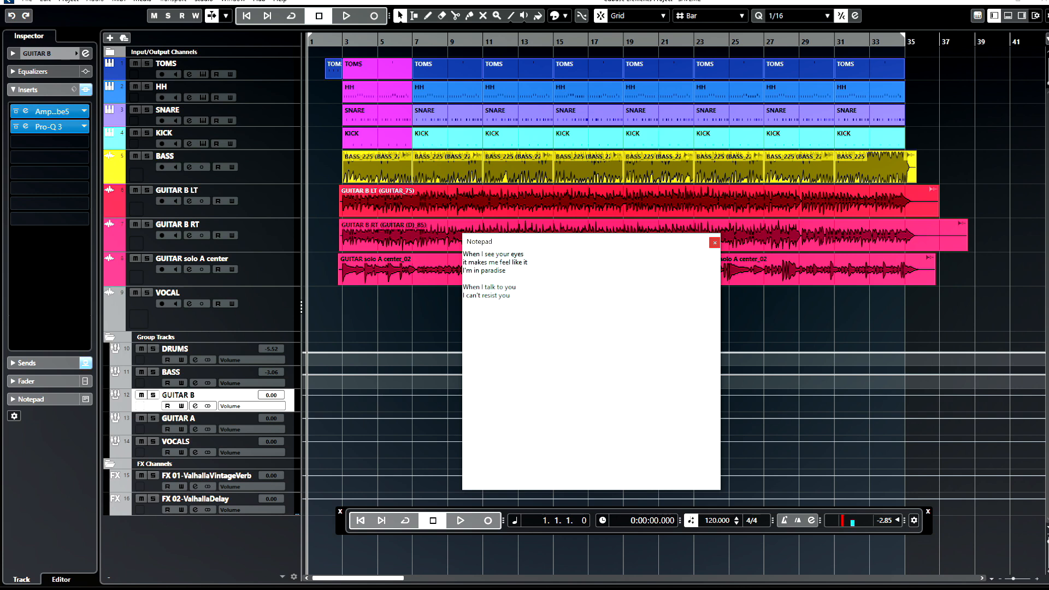
- Insert the lines "My words keep floating" and "Through the empty space" plus blank lines above "I can't resist you"
key("Return")
key("Return")
key("Return")
key("Return")
key("Return")
key("Return")
left_click(463, 295)
type("My words keep floating")
key("Return")
type("Throu")
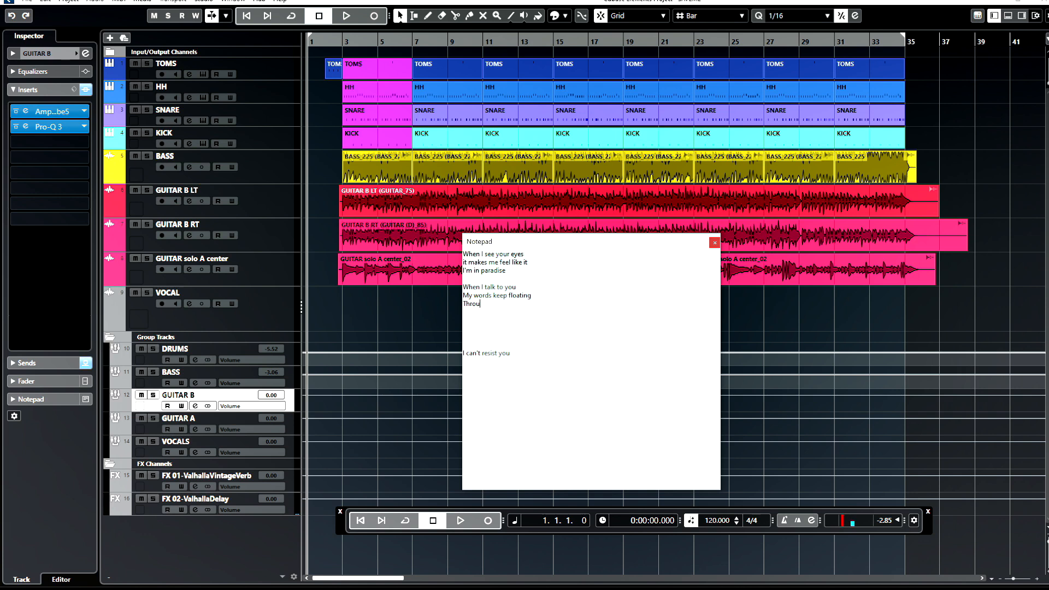
type("gh the empty space")
key("Return")
key("Return")
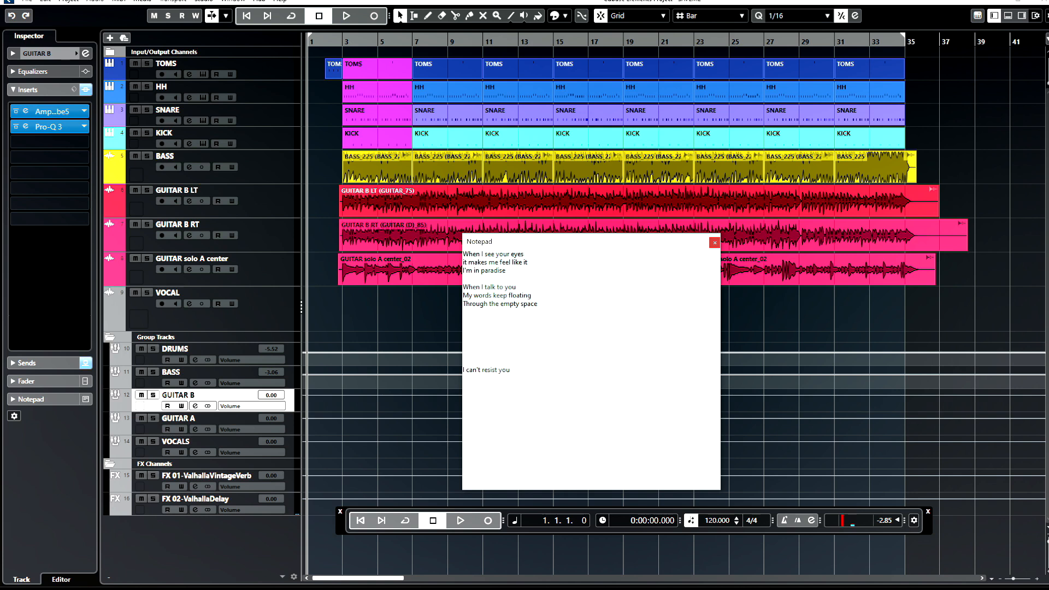
- Write "Hear me out my love" directly above "I can't resist you" and end that verse with "But should I stay or should I go?"
type("Hear me out my love")
key("Return")
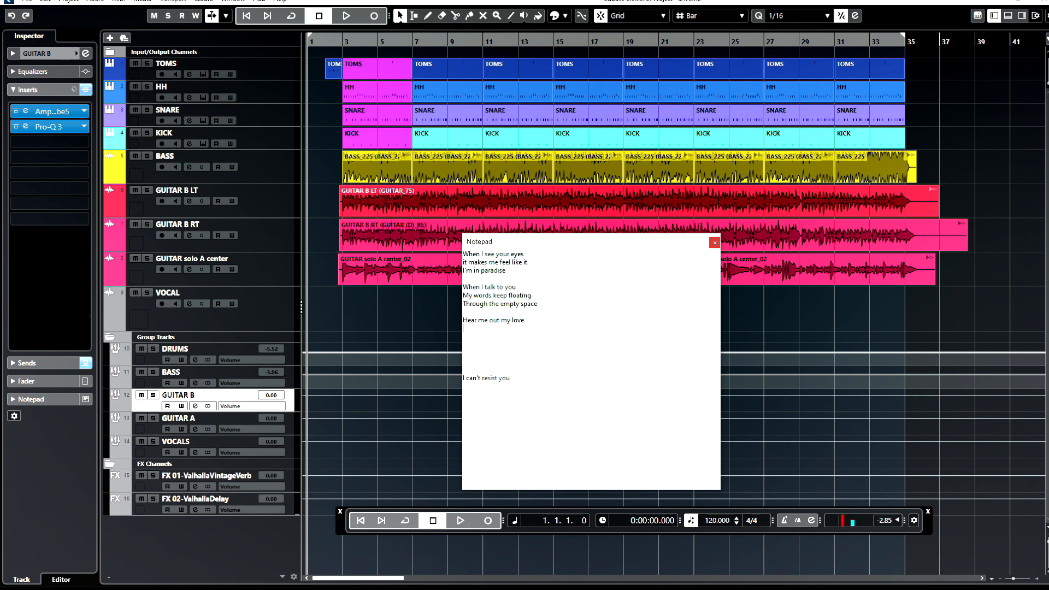
key("Delete")
key("Delete")
key("Delete")
type("el like")
key("Delete")
key("Delete")
key("Delete")
key("Delete")
key("Delete")
key("Delete")
type("ut should I stay or should I go?")
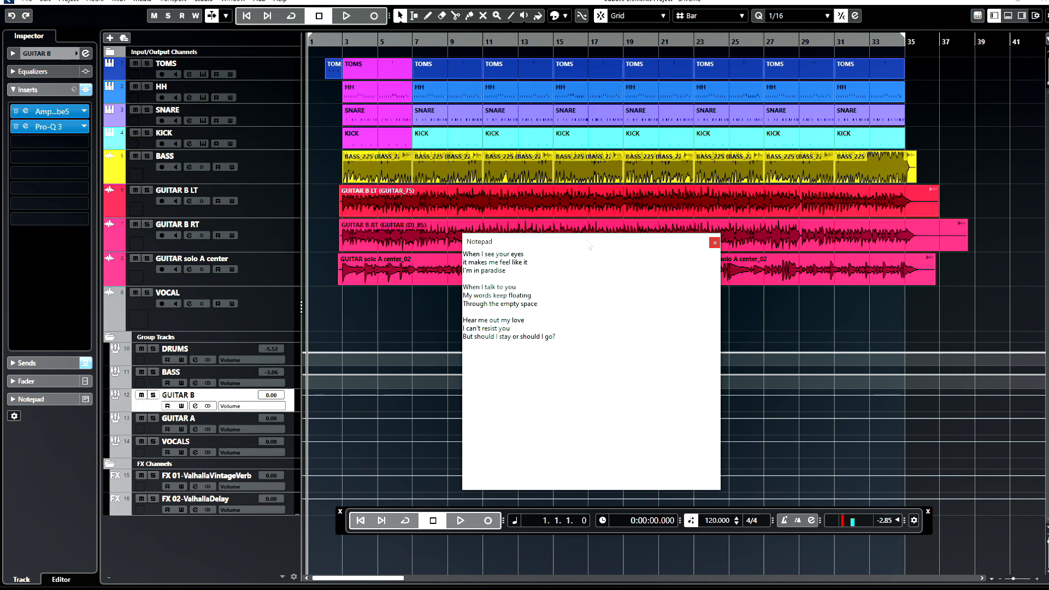
- Move the notepad lower and write the verse "When I touch the sky", "I can see that", "The stars are nearer than I thought"
left_click_drag(589, 246, 595, 315)
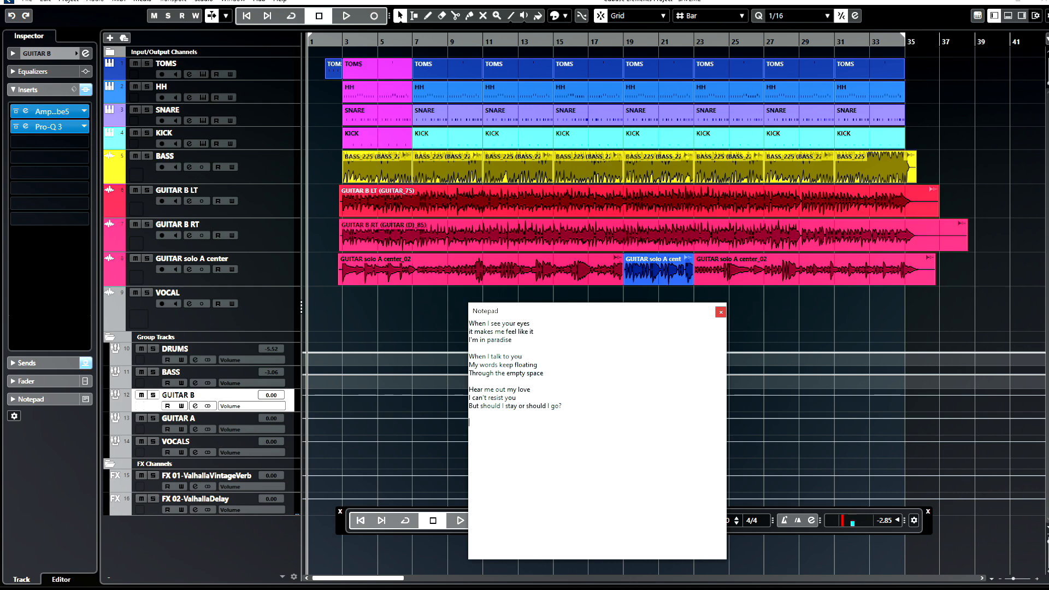
type("When I touch the sky")
key("Return")
type("I can see that")
key("Return")
key("BackSpace")
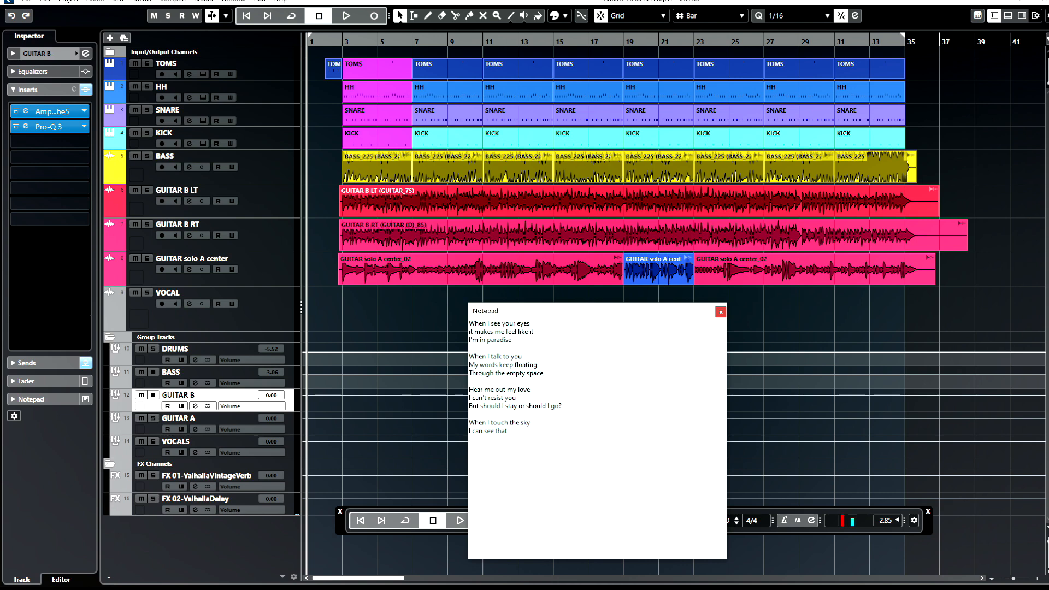
key("Return")
type("The stars ")
type("are neare")
type("r ")
type("than")
type(" I thought")
- Finish the lyrics with a separate verse: "It's your eyes again", "They will haunt me", "Every day I'm without you."
type("It's yo")
type("ur eye")
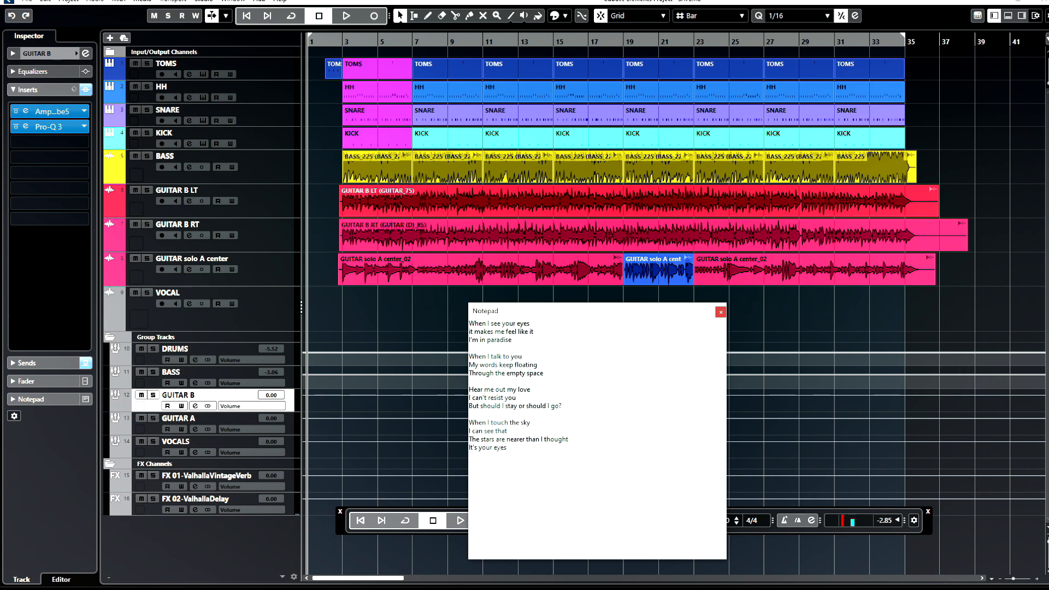
type("s ")
type("again ")
type("They wil")
type("l haunt m")
type("e")
key("Return")
type("Every day I'")
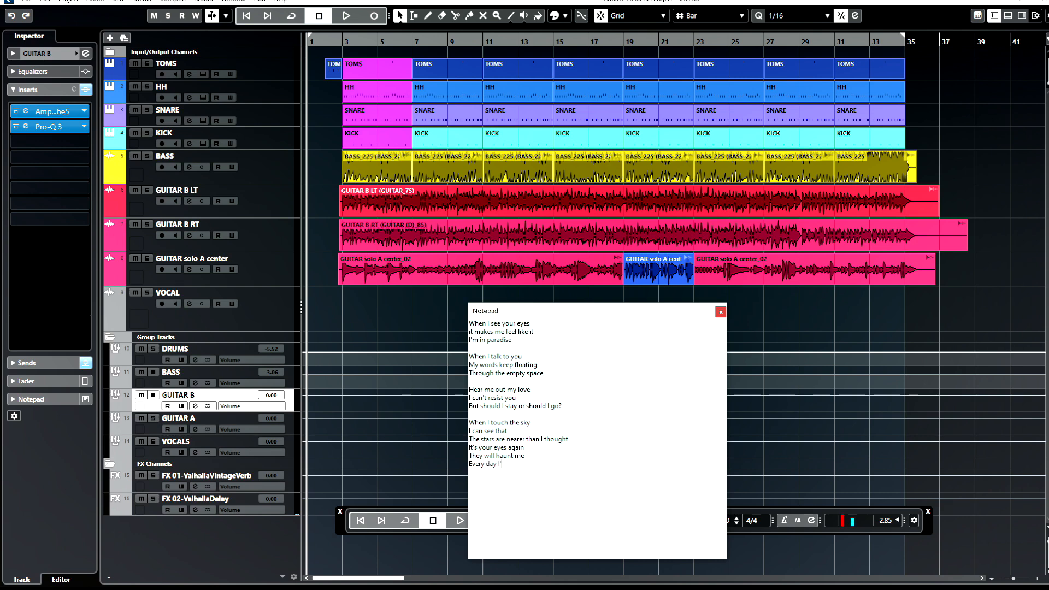
type("m without you.")
key("Return")
- Move the notepad up over the guitar tracks and save the project
left_click_drag(562, 311, 549, 198)
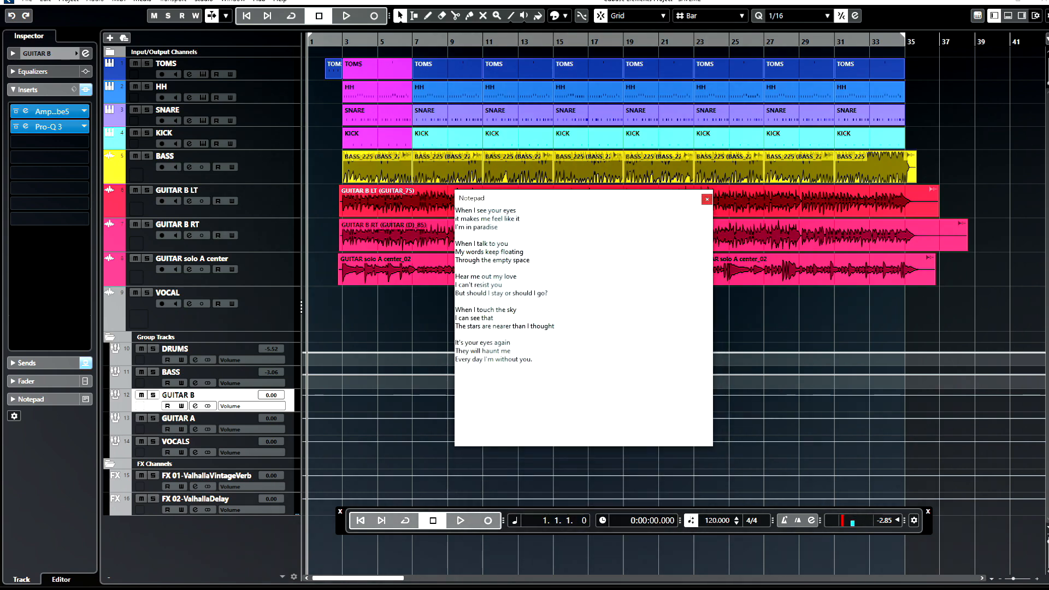
left_click(28, 2)
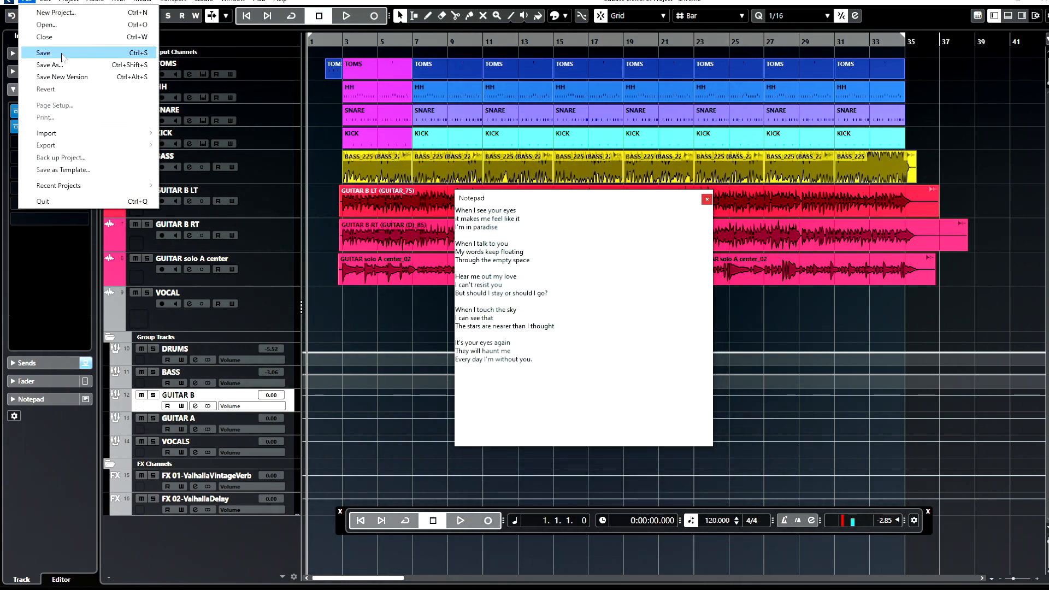
left_click(61, 53)
- Select the VOCAL track and move the notepad clear of the transport bar
left_click_drag(500, 199, 655, 260)
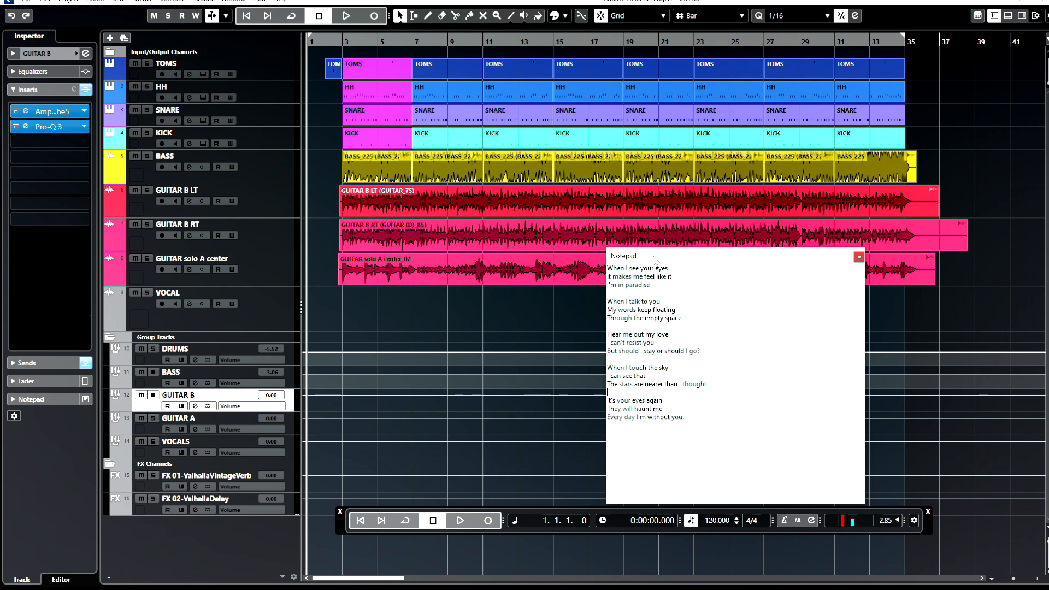
left_click(262, 313)
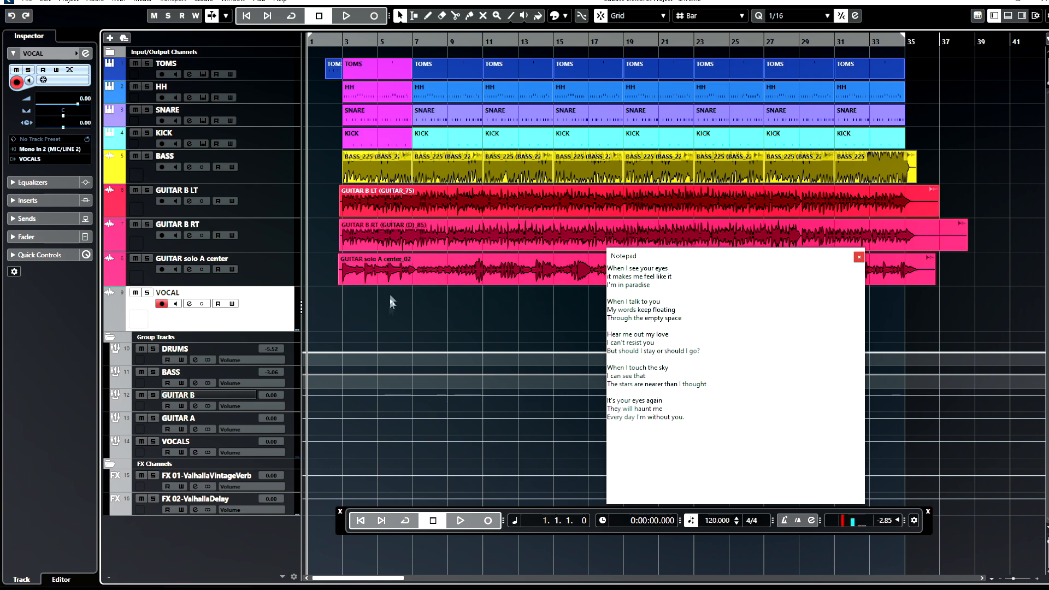
left_click_drag(658, 260, 786, 197)
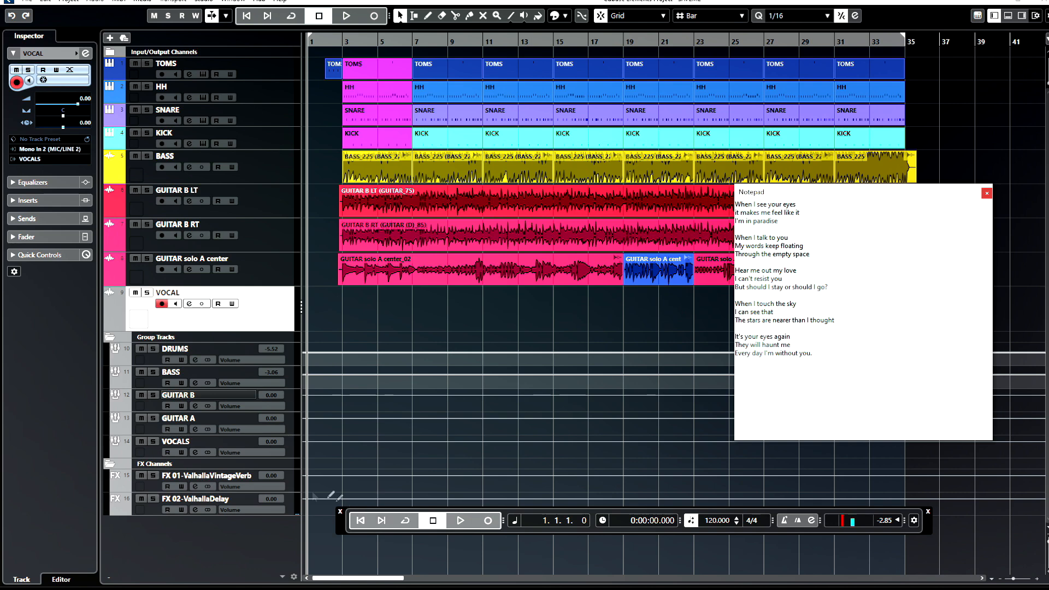
left_click(446, 577)
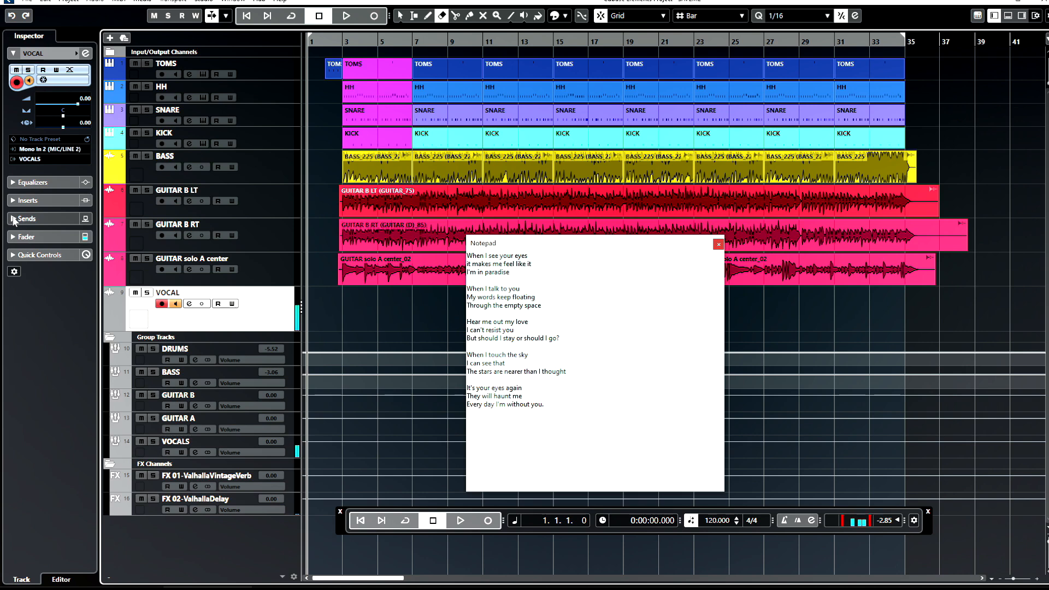
- Add an active send from the VOCALS group to FX 01-ValhallaVintageVerb and set its level to -16.1
left_click(195, 441)
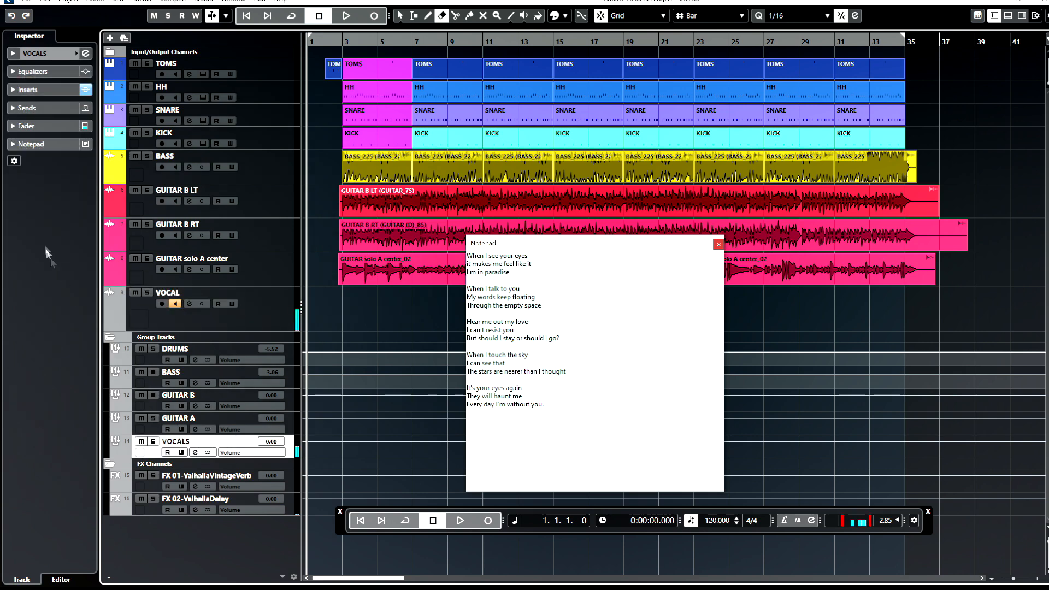
left_click(13, 109)
left_click(83, 130)
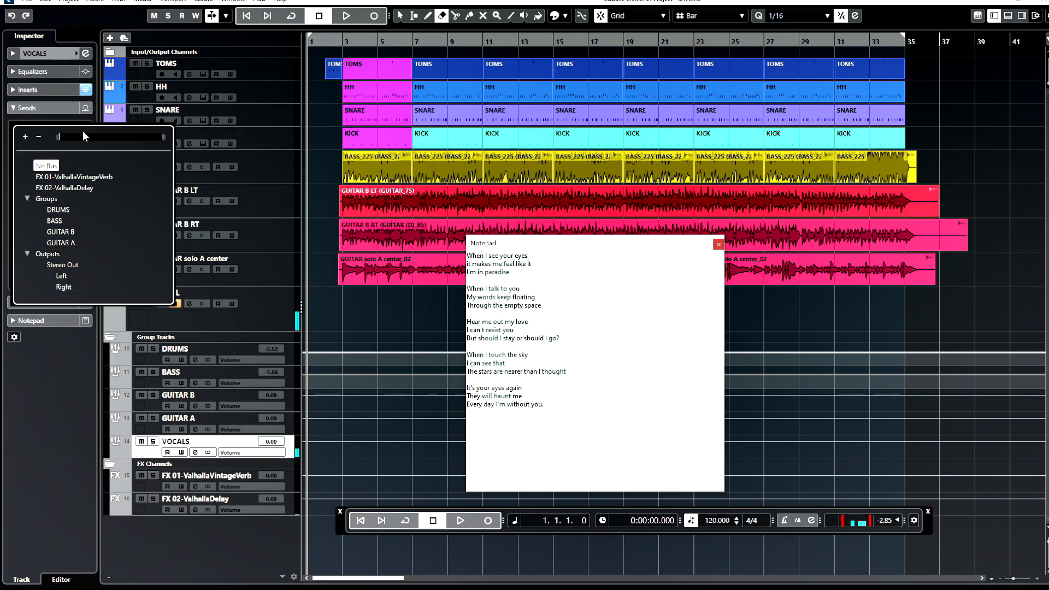
left_click(70, 176)
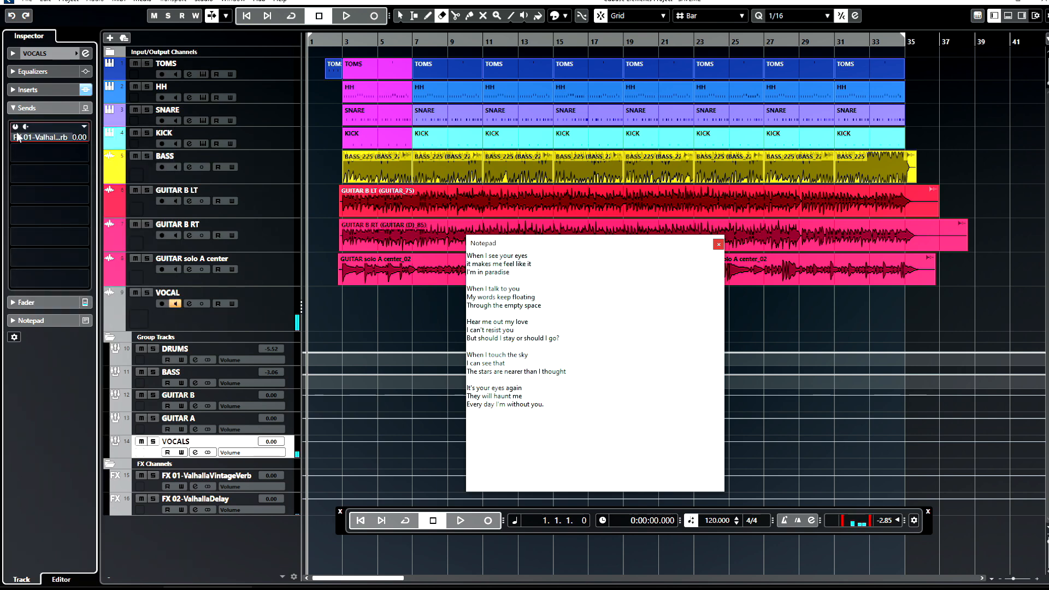
left_click_drag(39, 132, 48, 137)
scroll(48, 137, "down", 10)
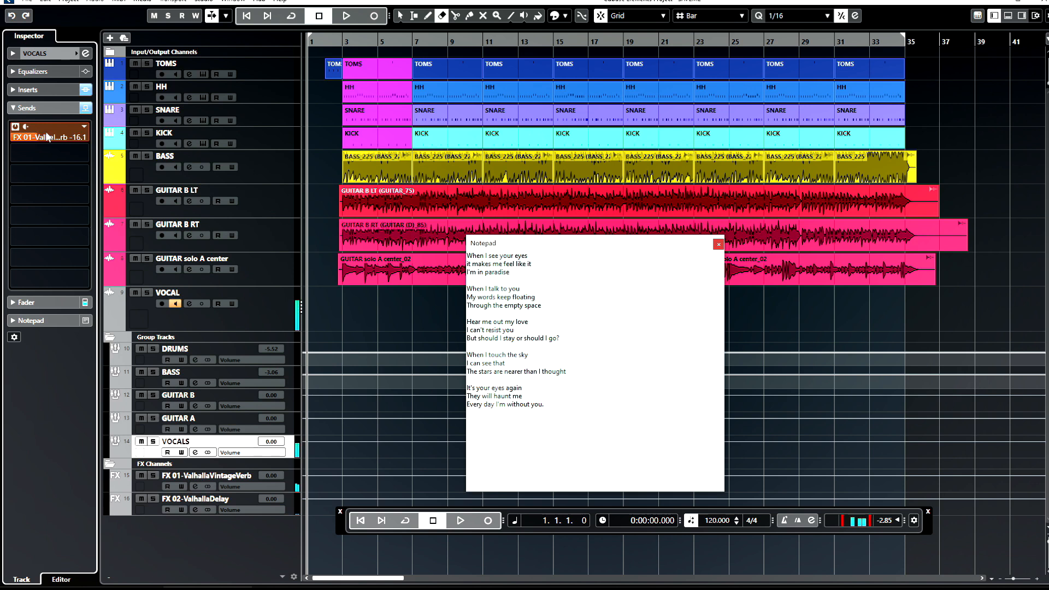
- Compare the VOCALS reverb send off and on, and lower its level to -20.4
left_click(15, 127)
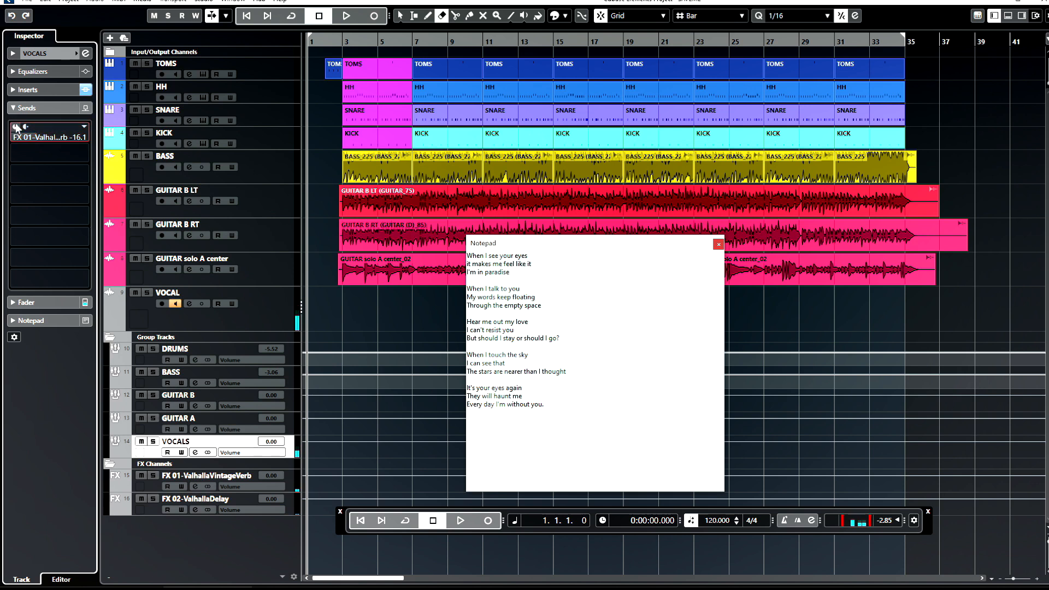
left_click(16, 127)
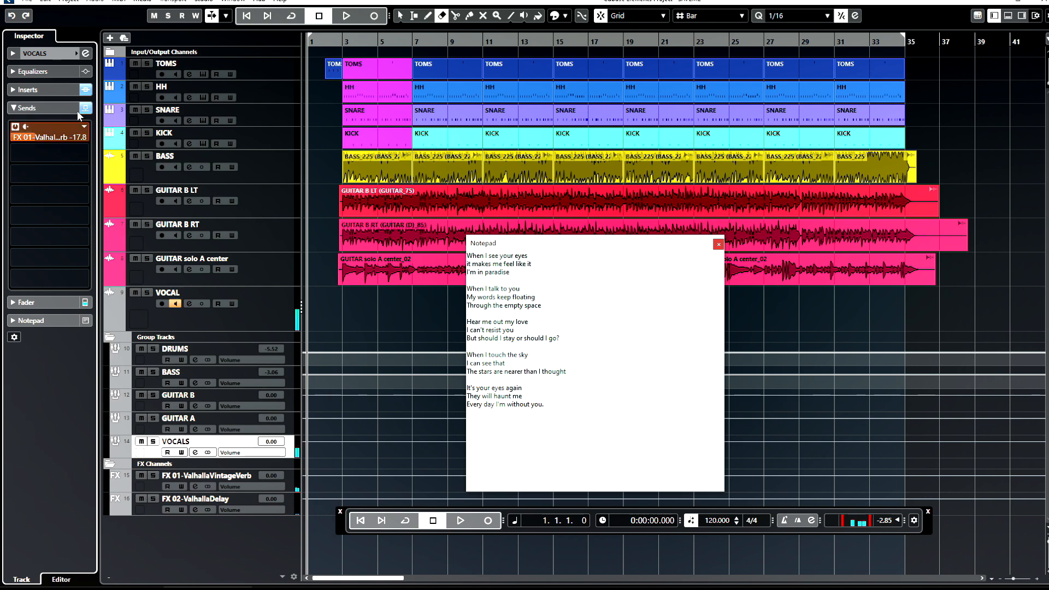
left_click(16, 108)
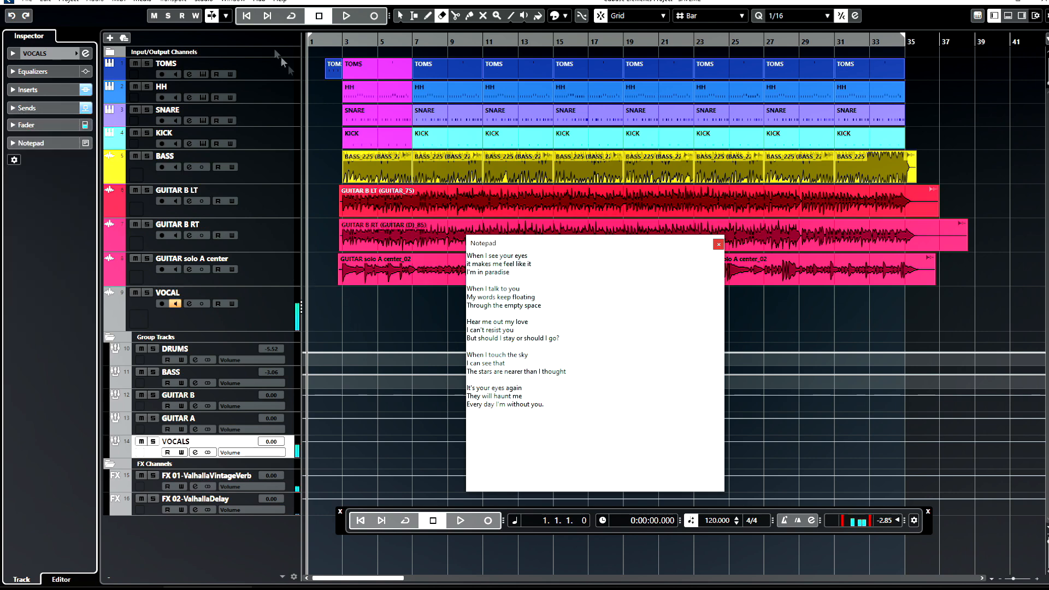
left_click(48, 108)
scroll(35, 136, "down", 2)
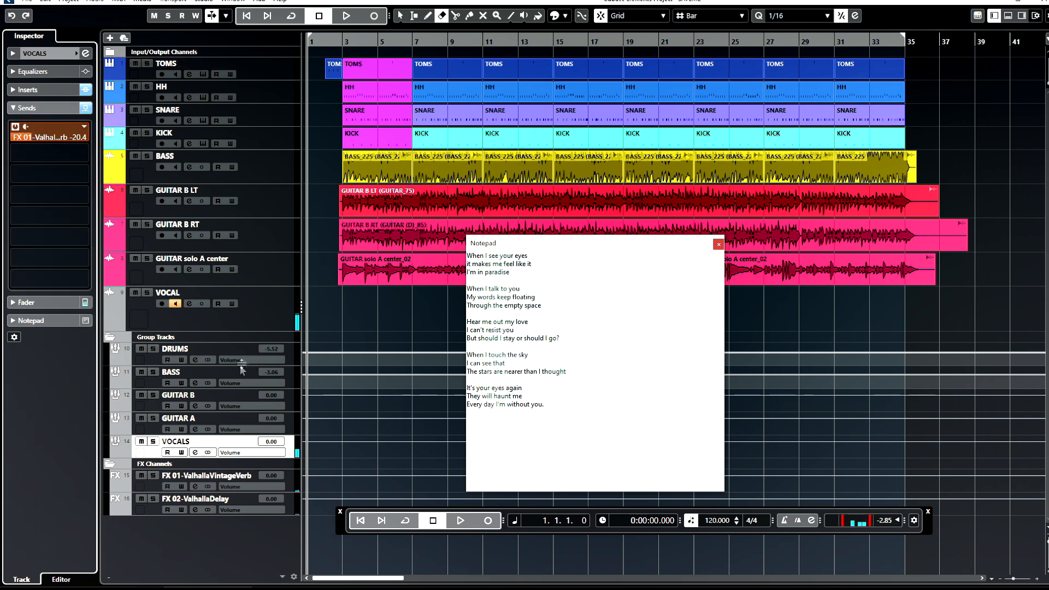
- Record a take on the VOCAL track from the song start to about bar 31
left_click(273, 314)
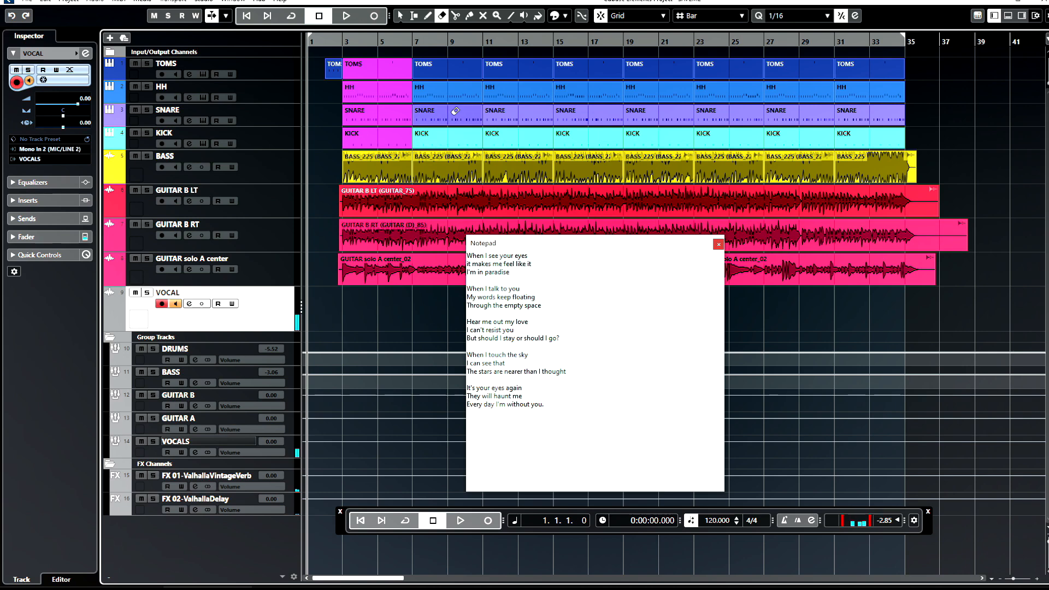
left_click(375, 15)
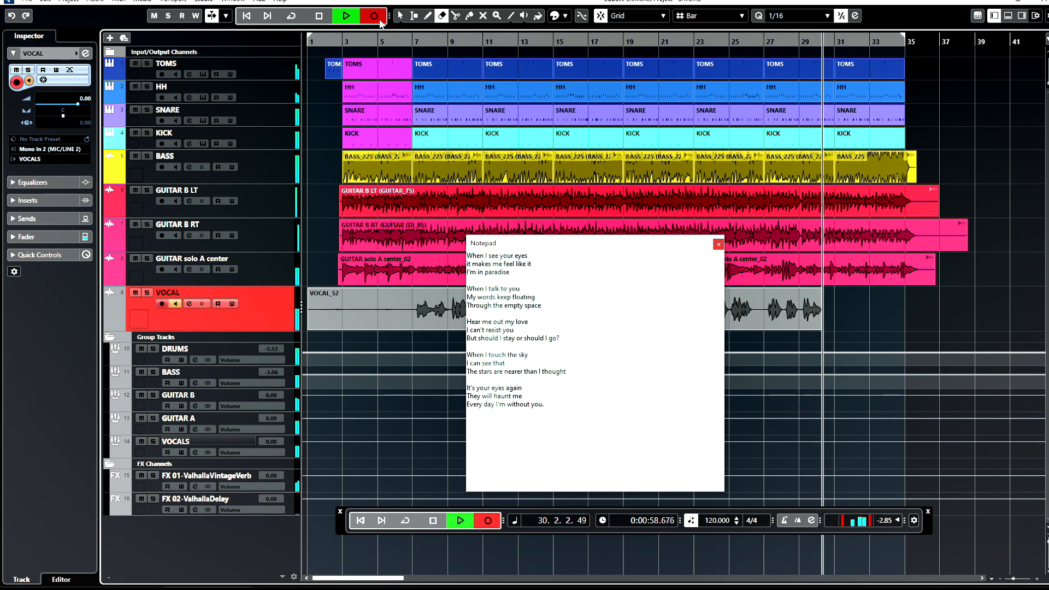
key("space")
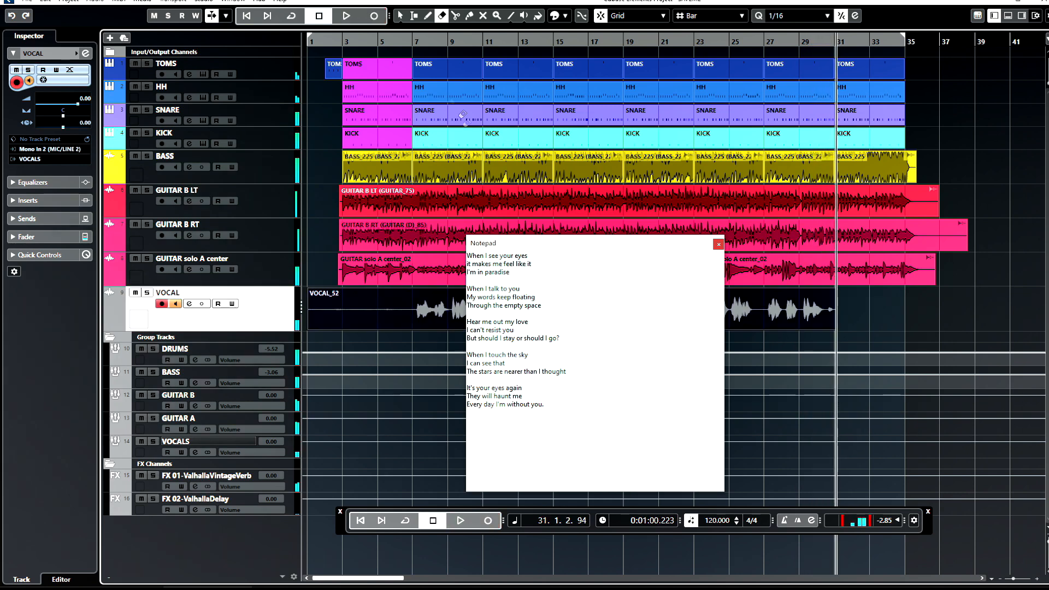
- Trim the end of the recorded vocal event on the VOCAL track back to about bar 29
right_click(808, 317)
left_click(866, 326)
right_click(854, 324)
left_click(854, 327)
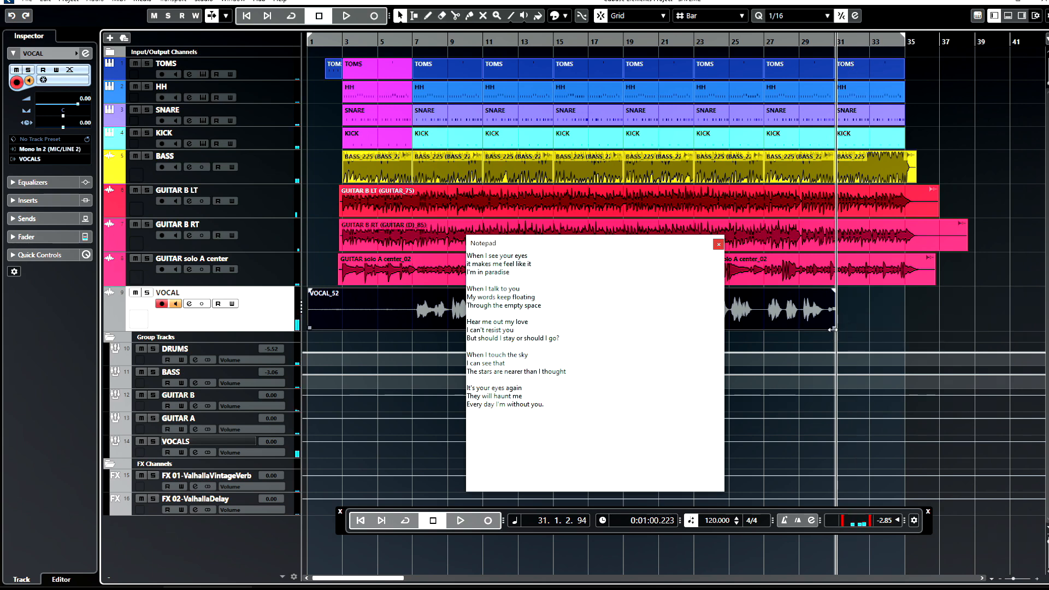
left_click_drag(834, 328, 796, 331)
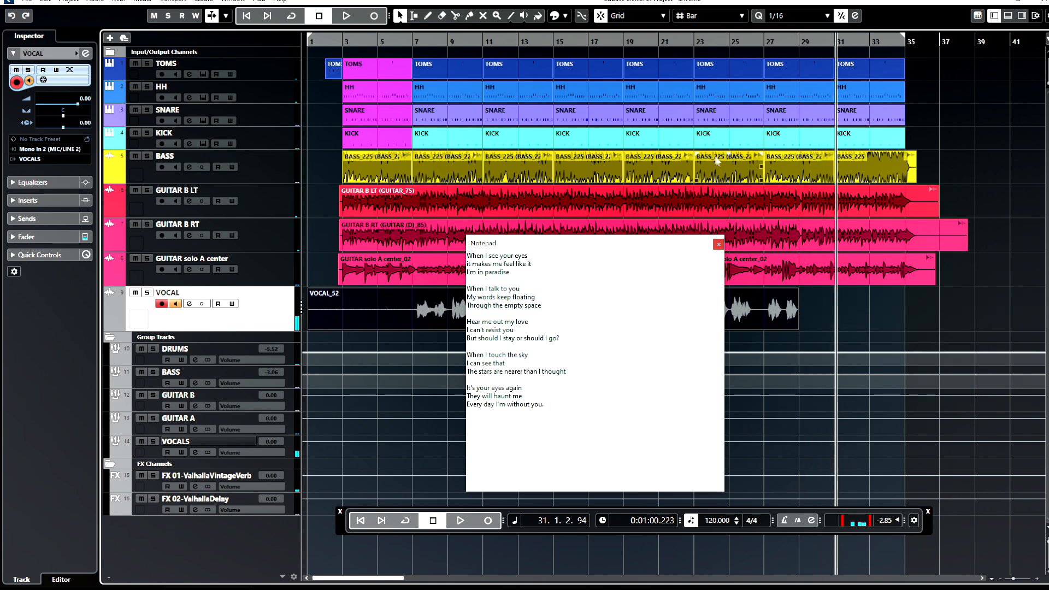
- Play the song from bar 20 with the notepad moved off the later vocal phrases, and trim the vocal event's end back to bar 19
left_click(646, 39)
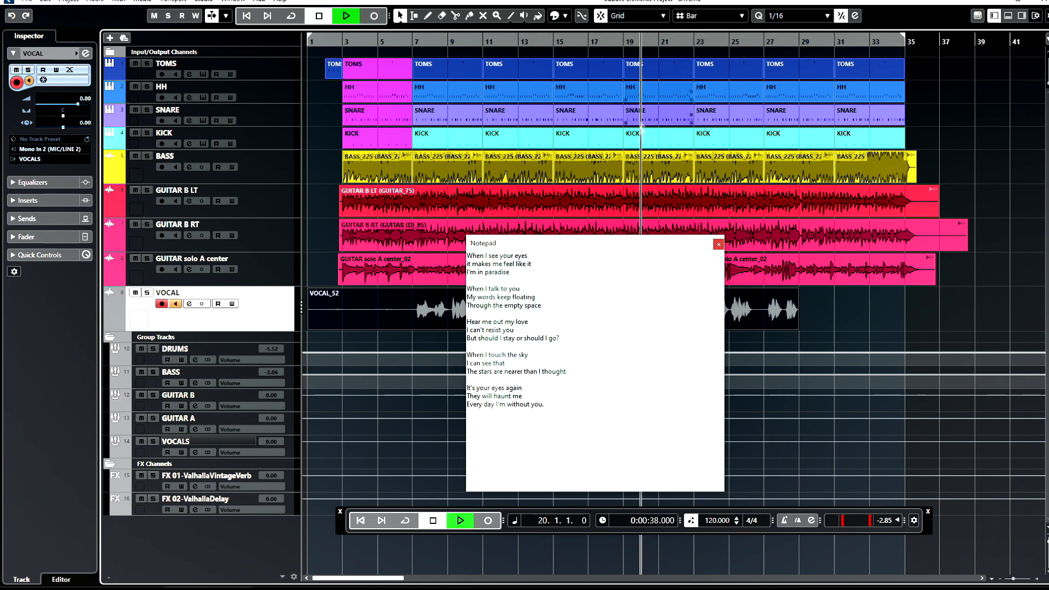
left_click_drag(619, 244, 463, 150)
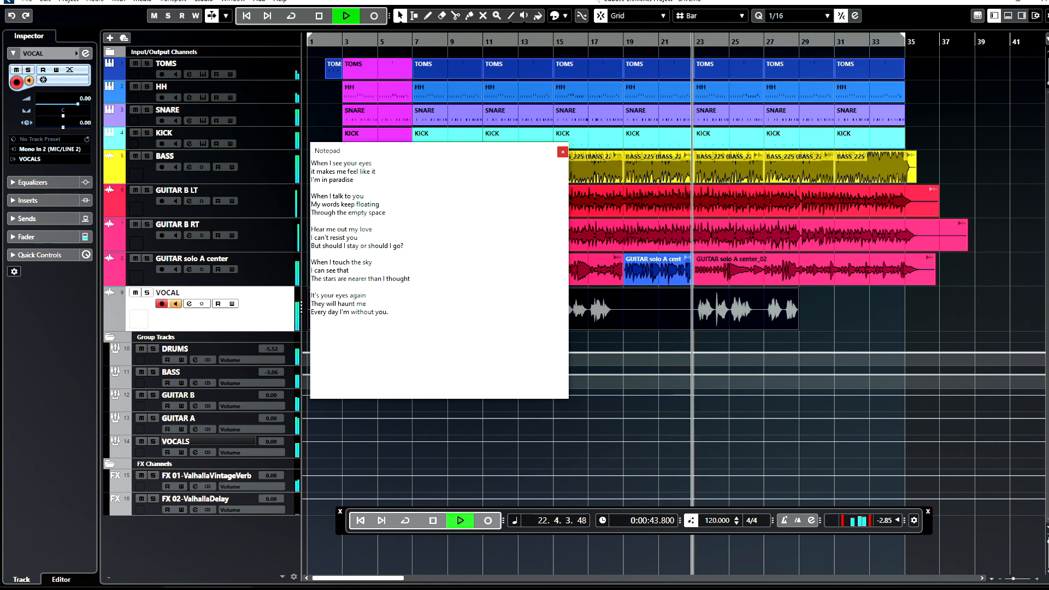
left_click(604, 48)
key("space")
left_click_drag(795, 328, 622, 329)
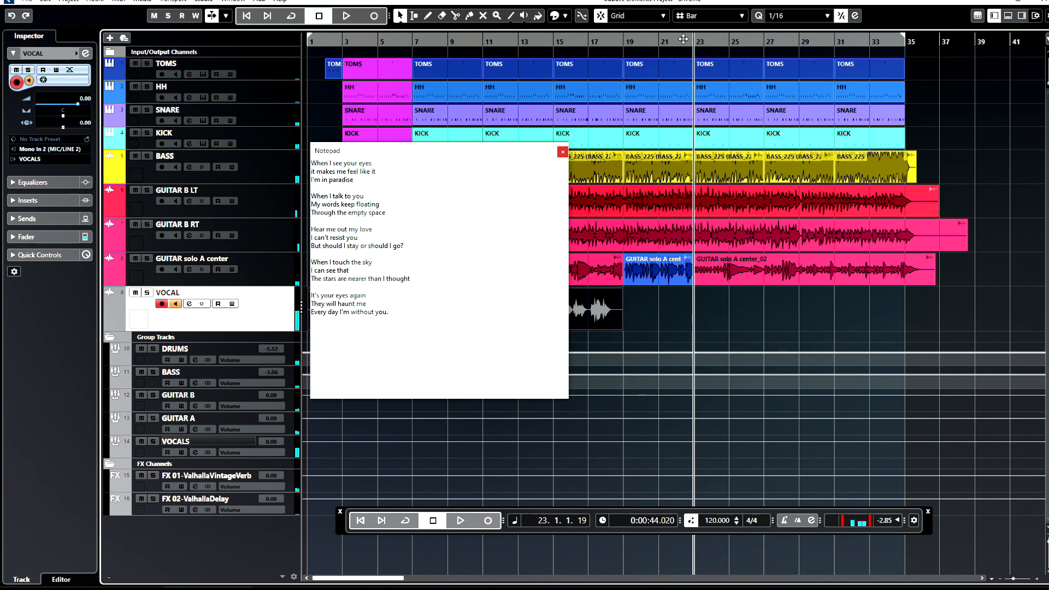
- Record a second take on the VOCAL track from bar 21 to about bar 36
left_click(658, 39)
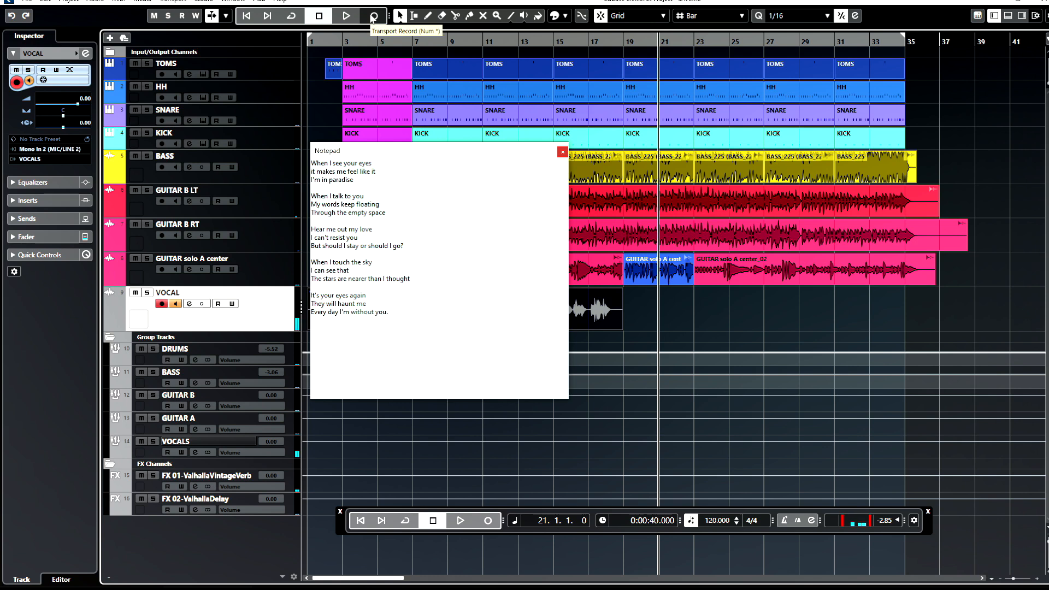
left_click(373, 16)
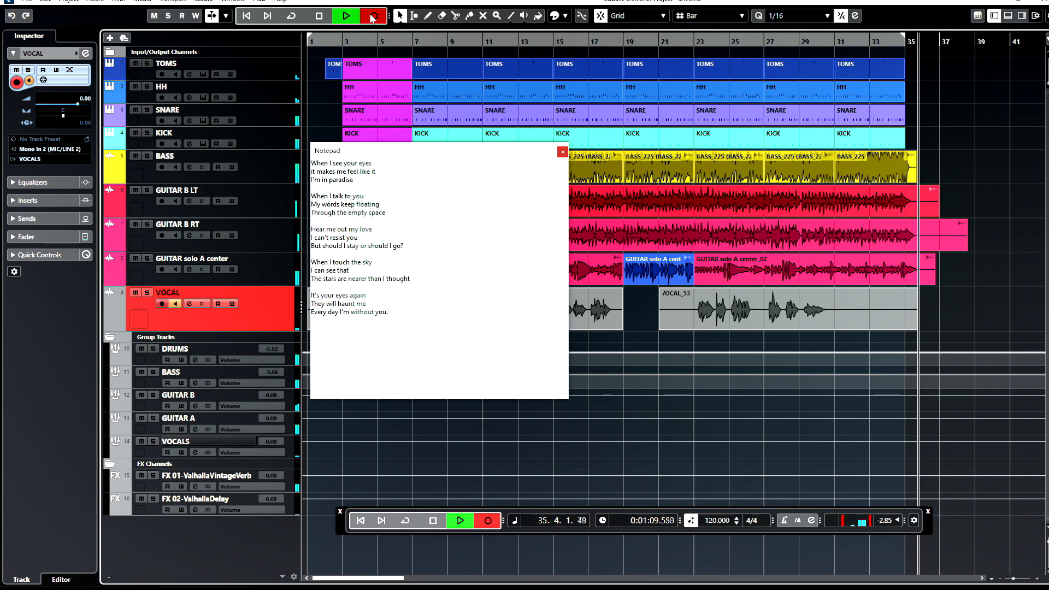
left_click(373, 16)
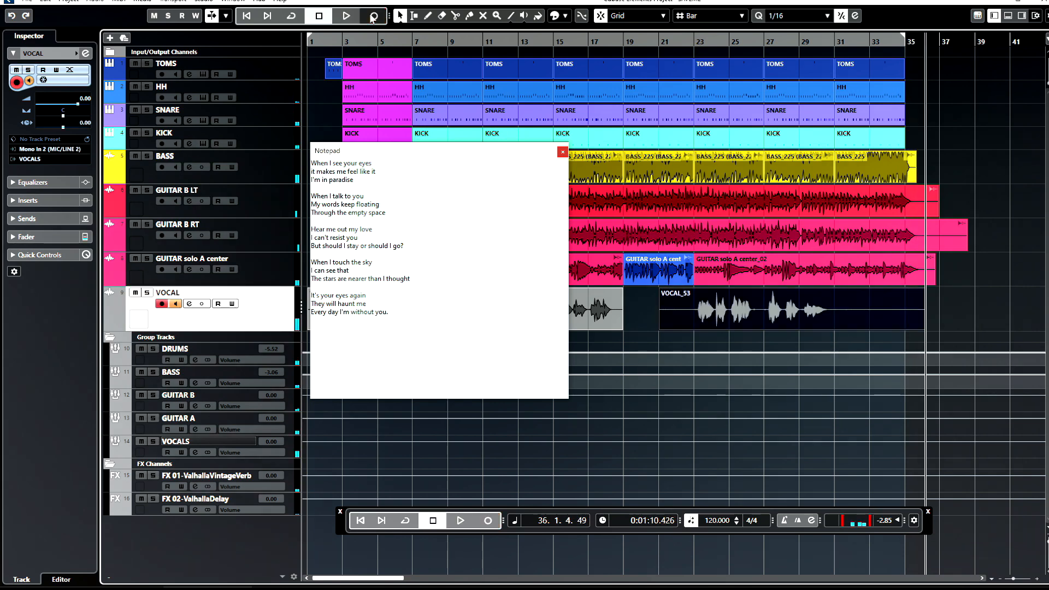
- Close the lyrics notepad and trim the vocal events so the first starts at bar 7 and the second spans bars 23 to 31
left_click_drag(470, 150, 632, 389)
left_click(724, 391)
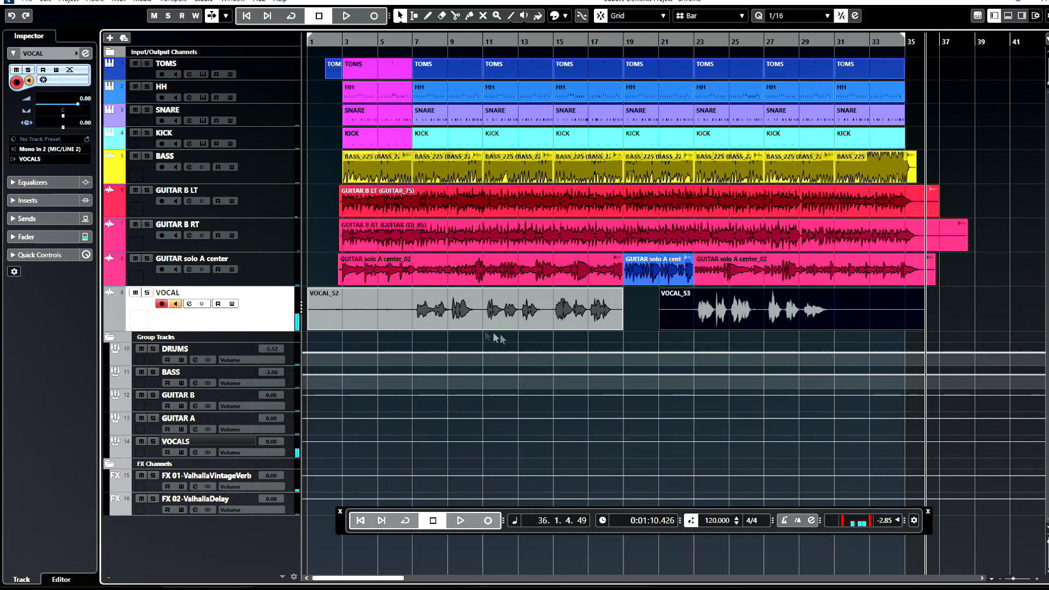
left_click_drag(309, 329, 418, 325)
left_click_drag(660, 327, 695, 328)
left_click_drag(921, 328, 833, 328)
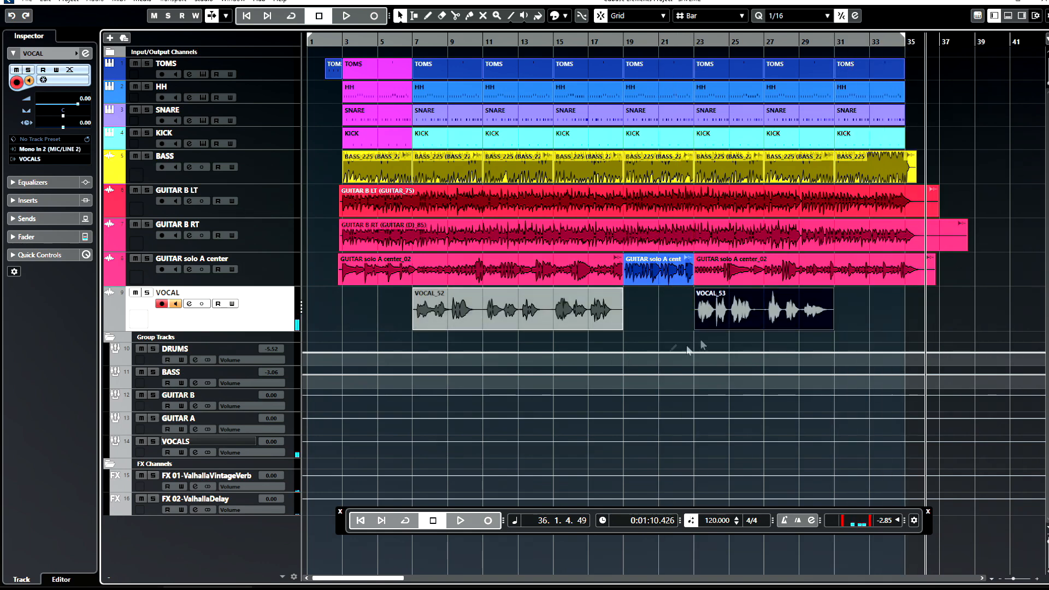
- Normalize both vocal events to a maximum peak level of 0.00 dB
left_click(883, 313)
left_click_drag(550, 325, 549, 325)
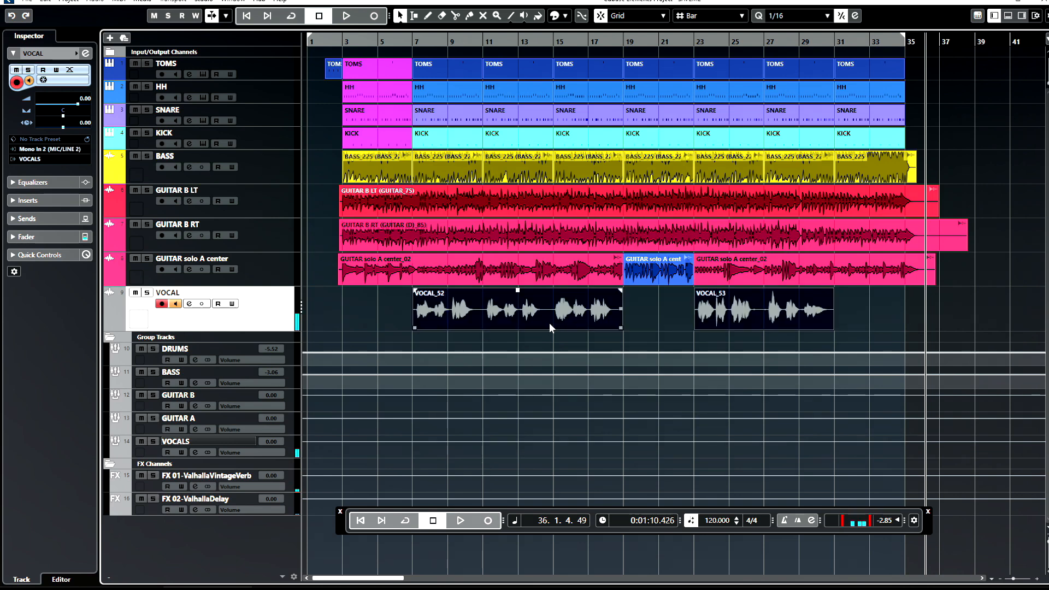
key("alt+n")
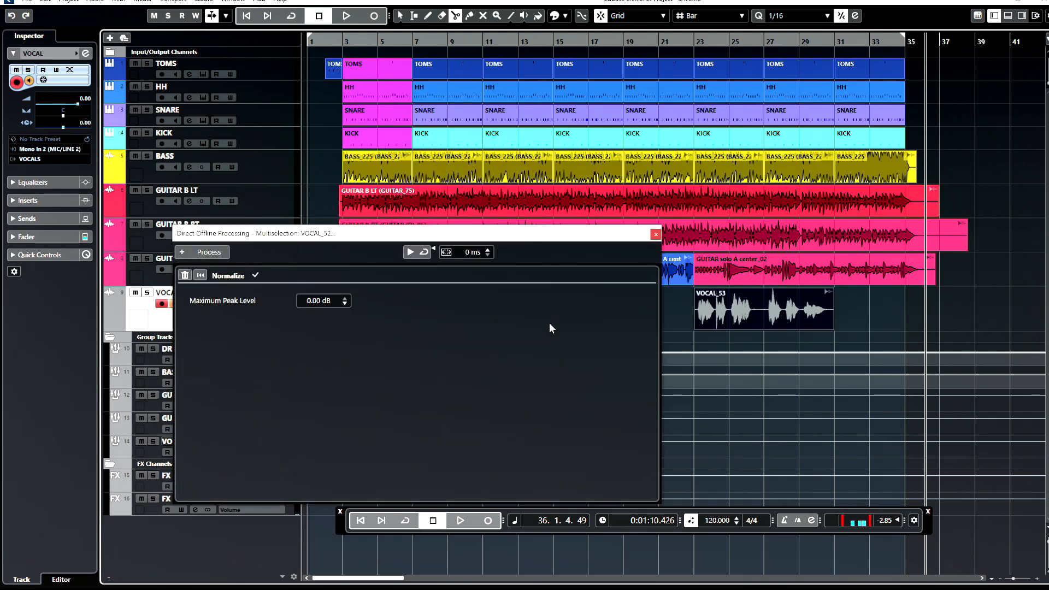
left_click(656, 234)
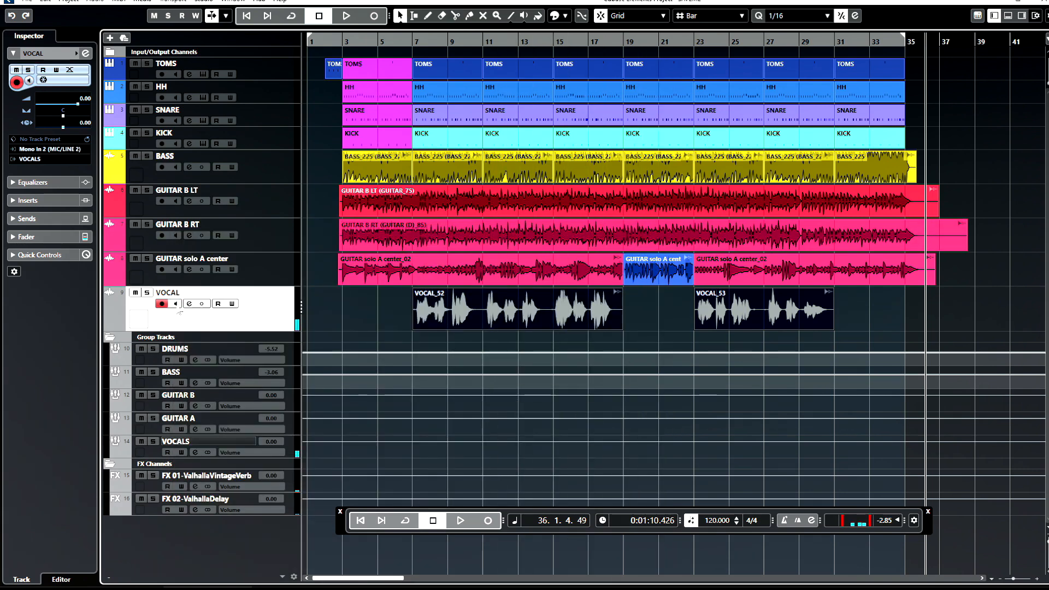
- Play the song from bar 2 and adjust the VOCALS group's reverb send level to -14.5 by ear
left_click(331, 39)
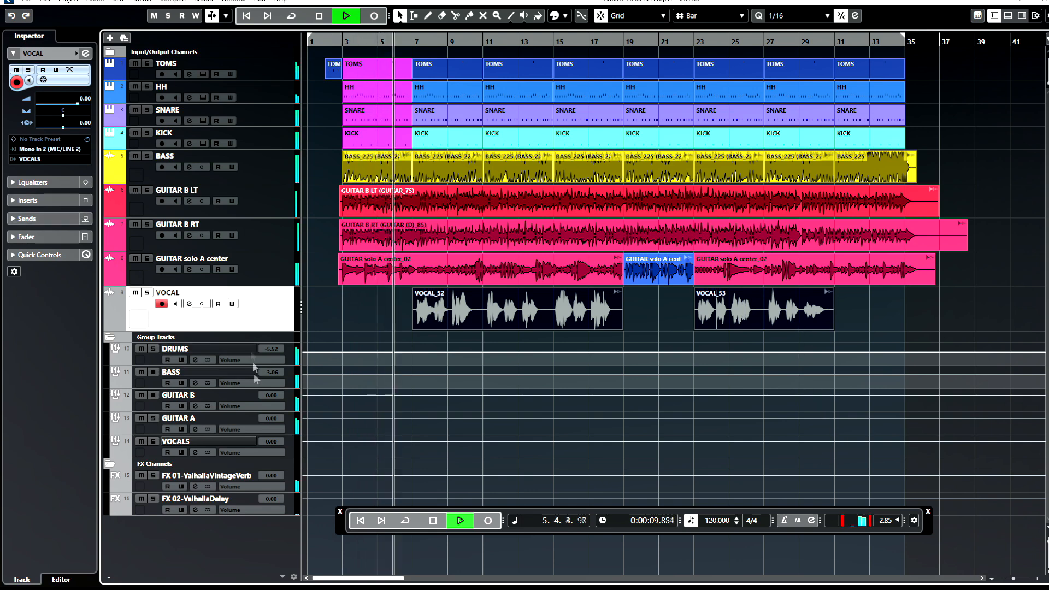
left_click(218, 438)
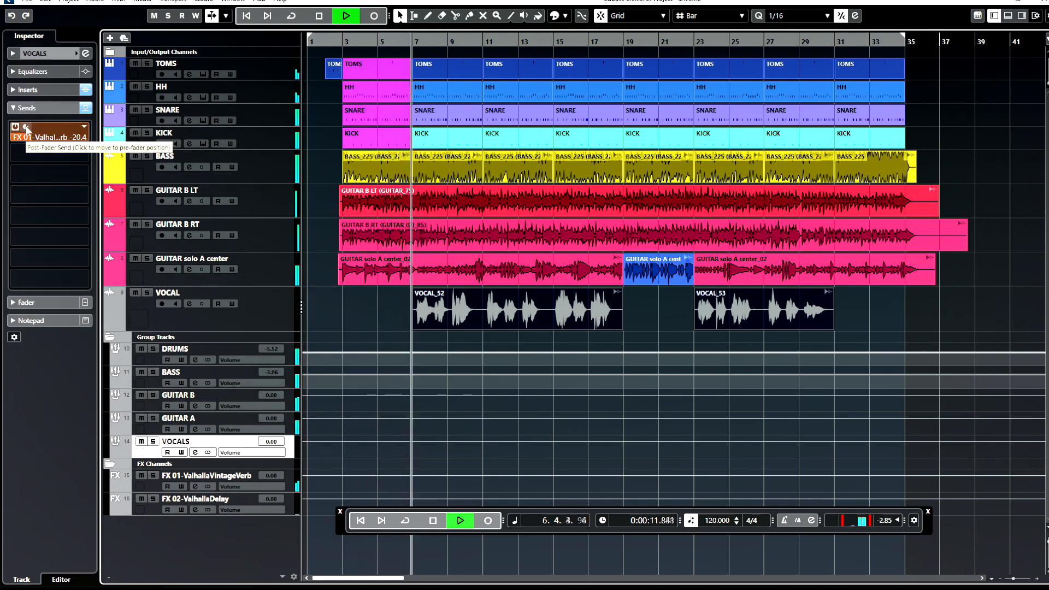
scroll(29, 140, "up", 5)
scroll(29, 140, "up", 2)
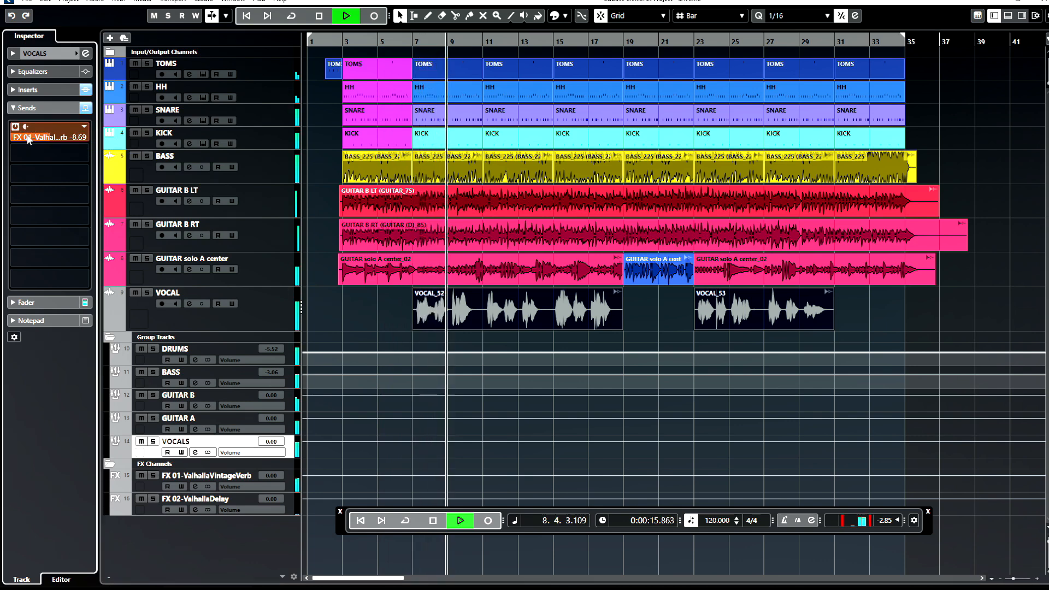
scroll(29, 140, "up", 4)
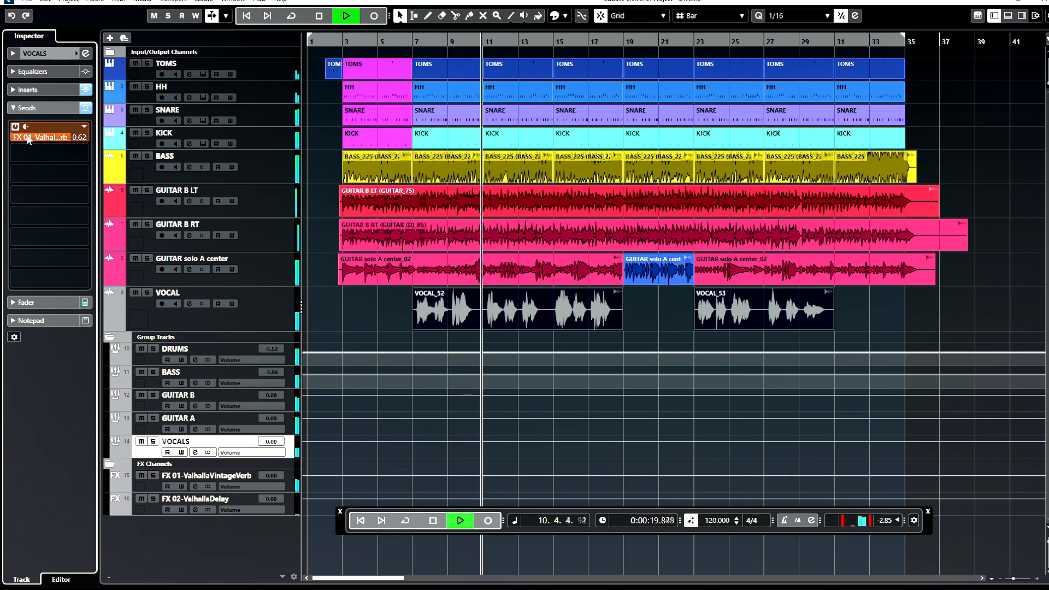
scroll(29, 140, "down", 7)
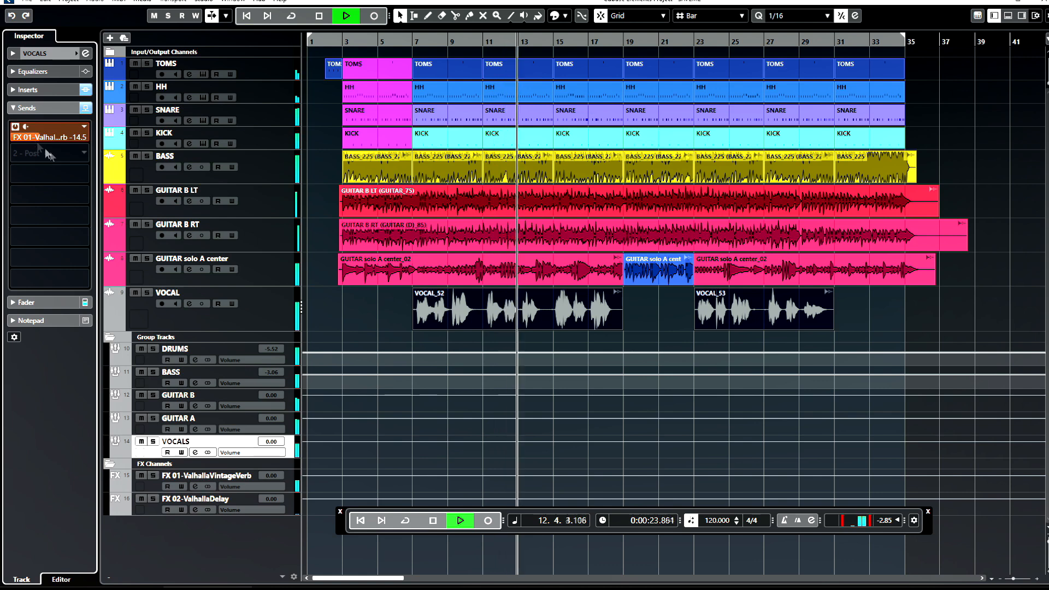
- Add an active send from the VOCALS group to FX 02-ValhallaDelay at -19.7 and lower its reverb send to -17.2
left_click(80, 150)
left_click(67, 209)
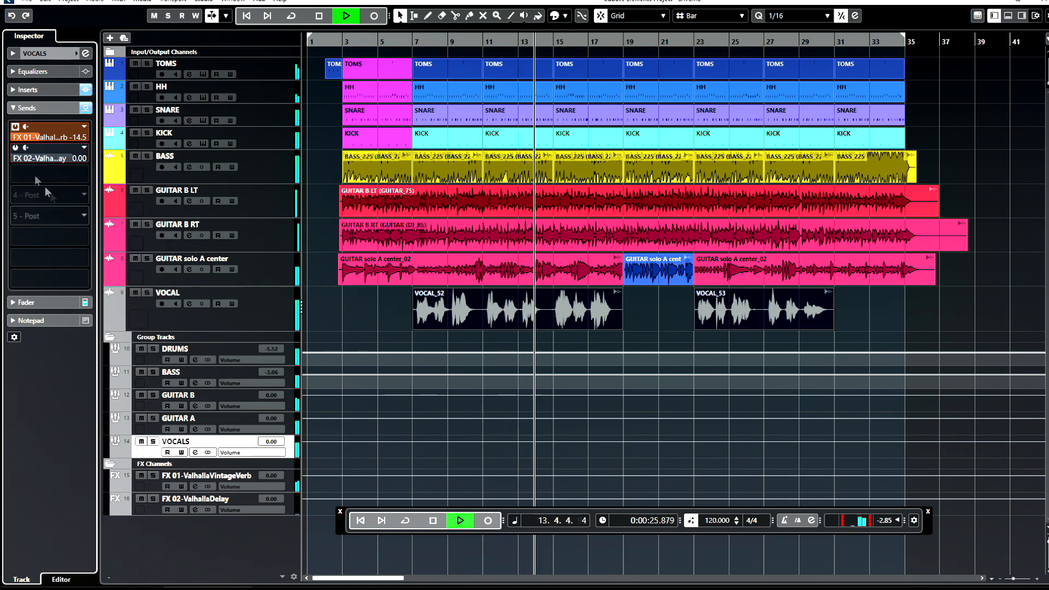
scroll(61, 157, "down", 4)
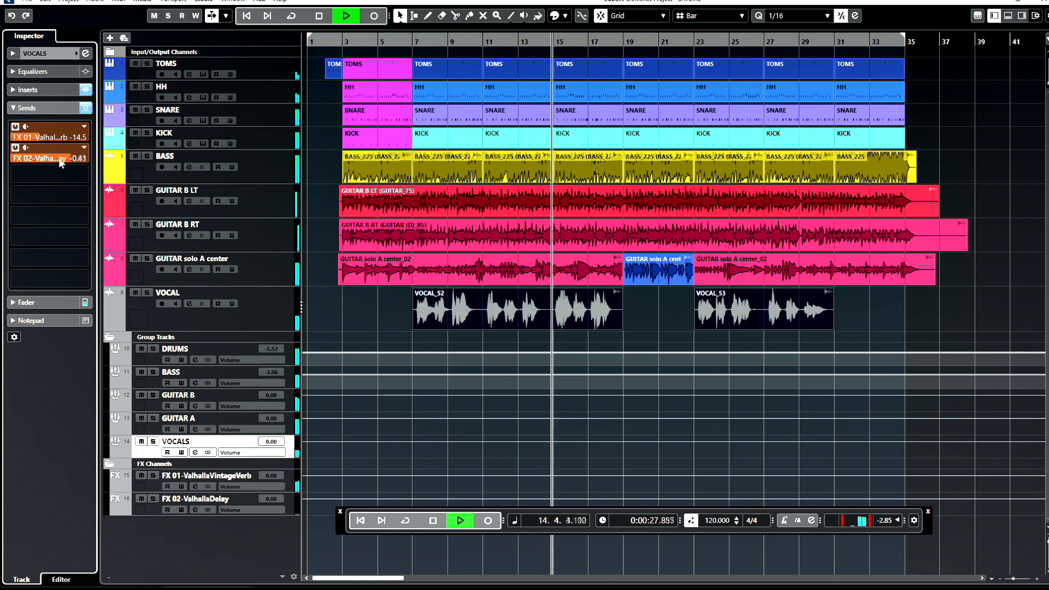
scroll(61, 158, "down", 5)
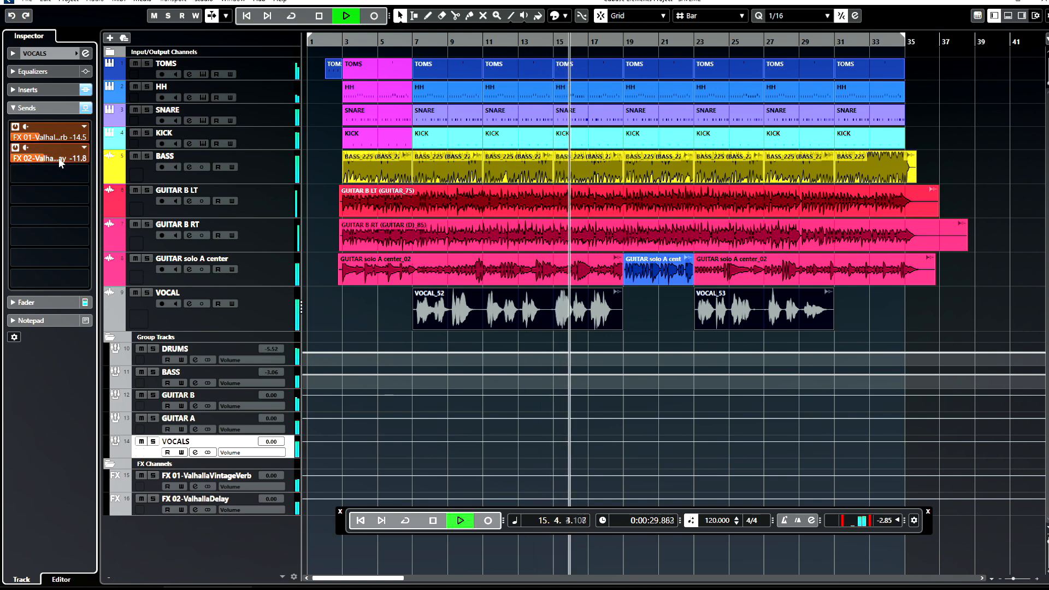
scroll(60, 160, "down", 1)
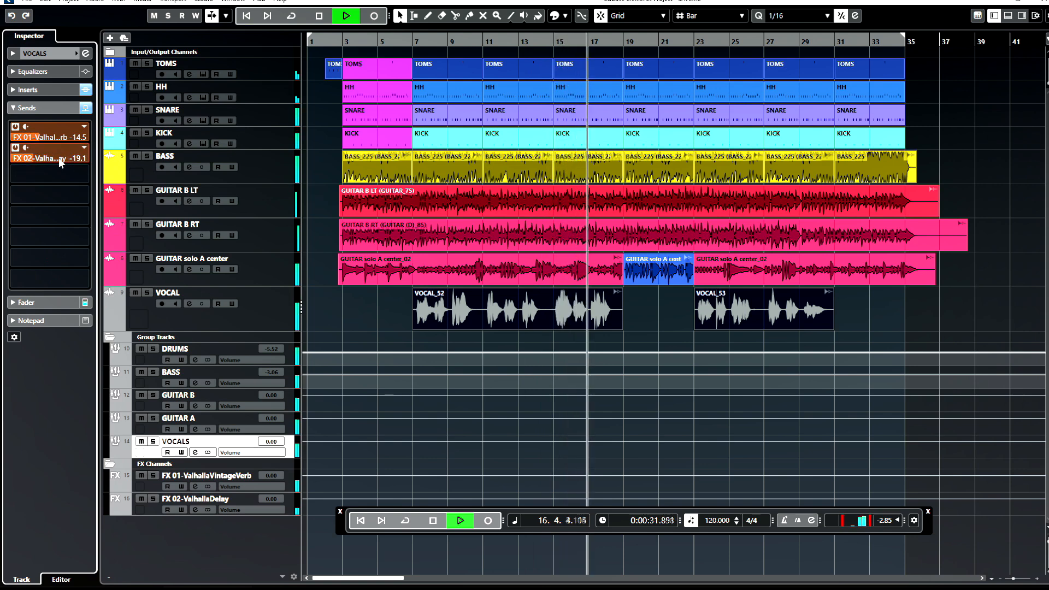
scroll(46, 131, "down", 2)
scroll(43, 159, "down", 1)
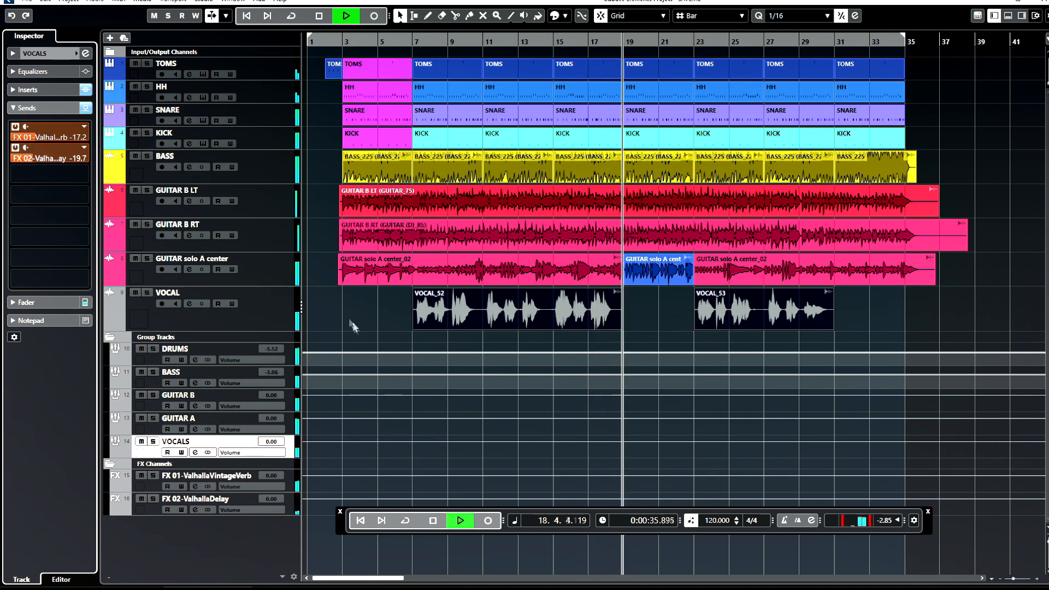
- Listen to the vocals until the song's end, check the input channels in UAD Console, and stop playback near bar 36
left_click(391, 323)
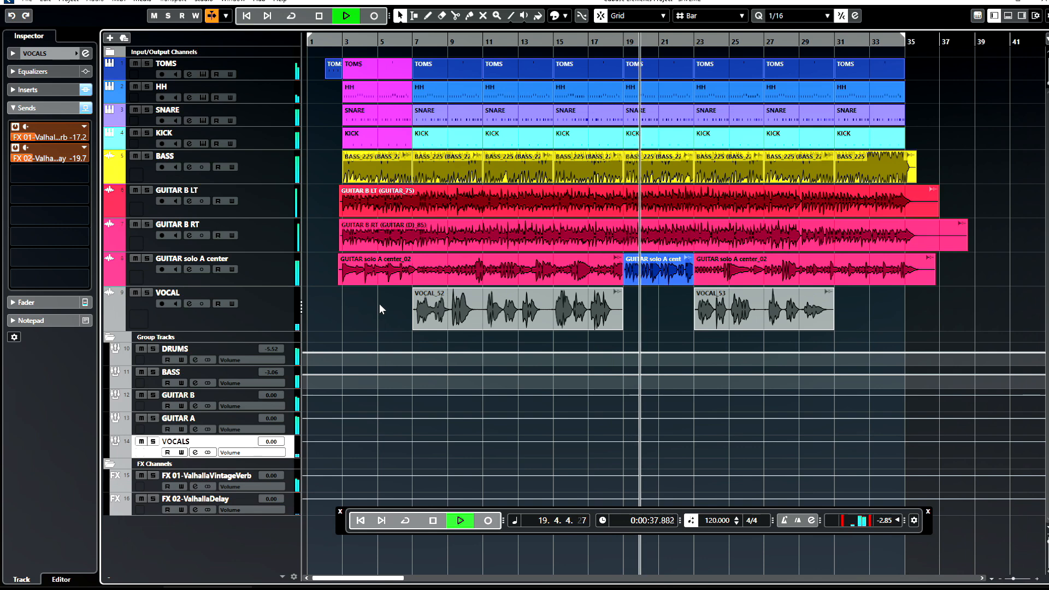
left_click(27, 1)
left_click(44, 51)
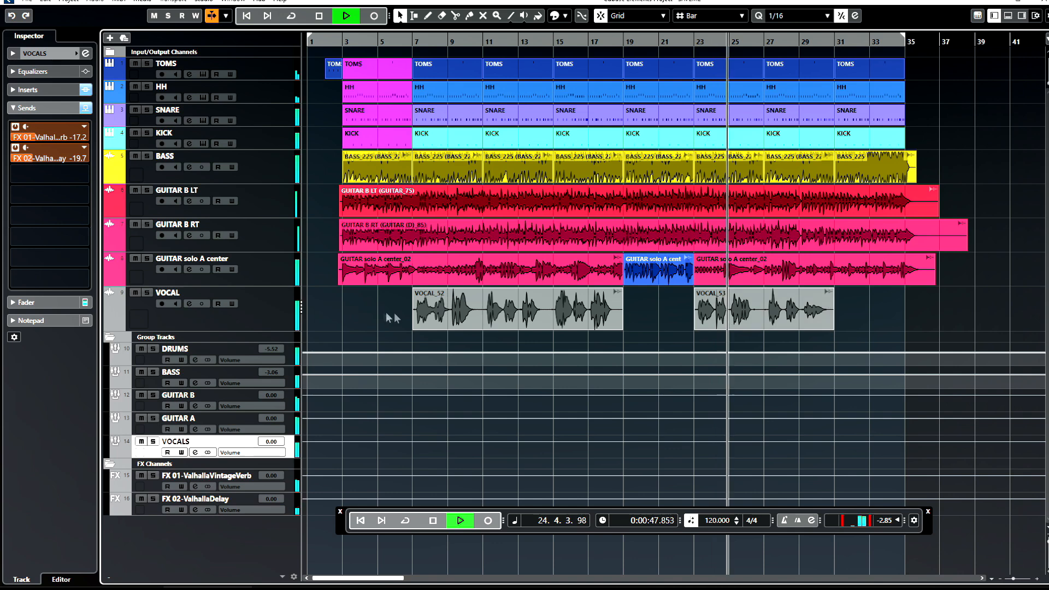
left_click(262, 316)
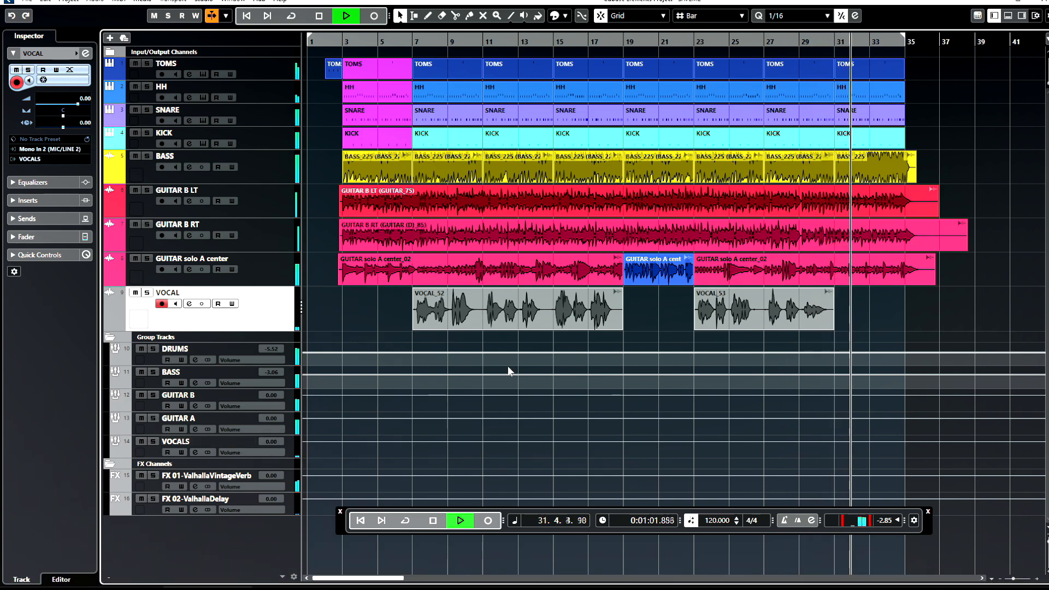
mouse_move(480, 585)
left_click(436, 581)
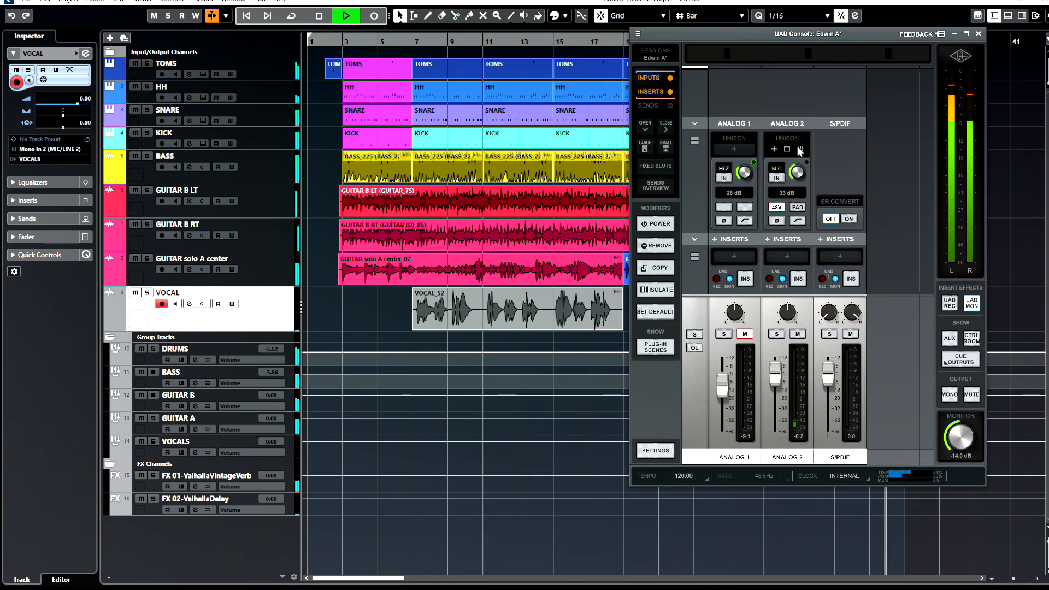
left_click(512, 391)
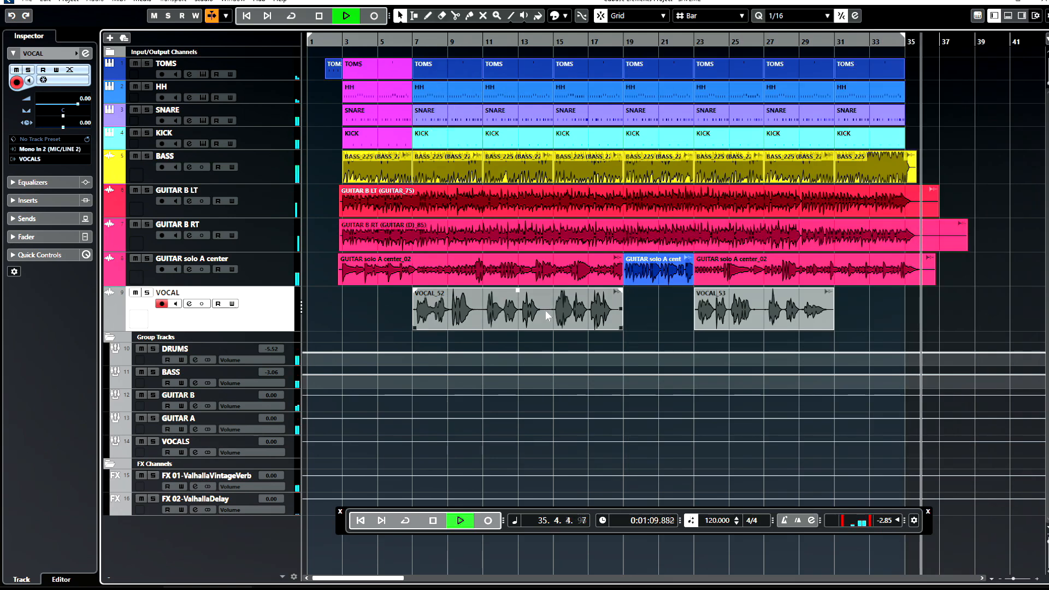
key("space")
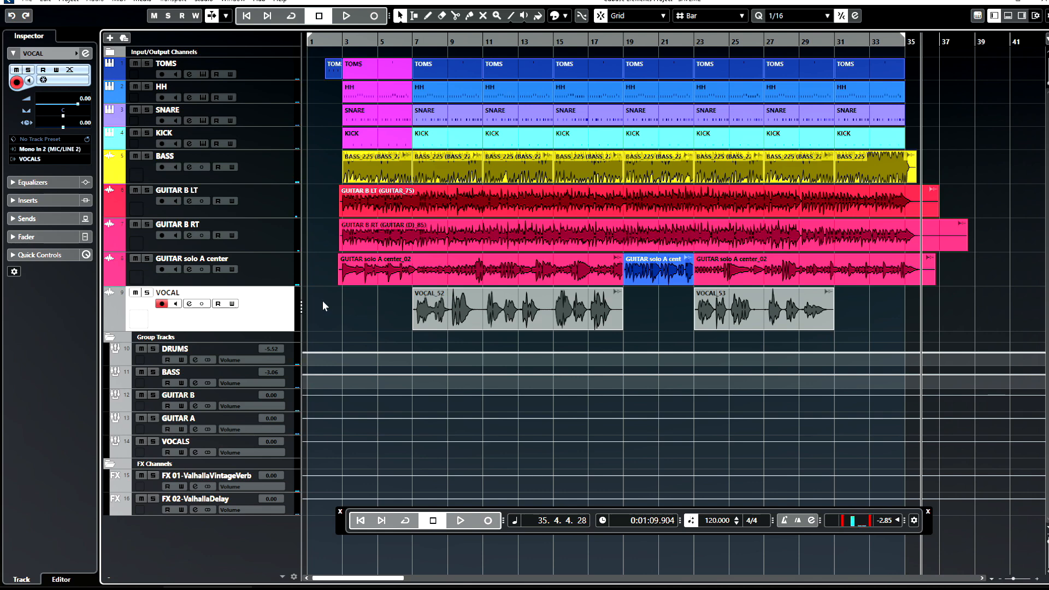
- Colorize the VOCAL track and its events light orange
left_click(556, 300)
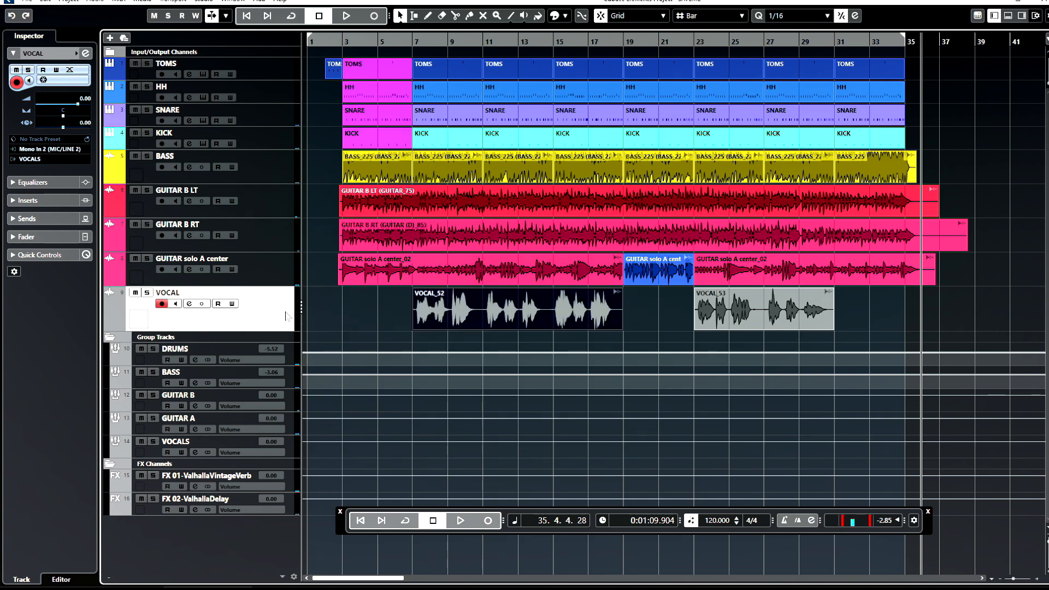
left_click(85, 53)
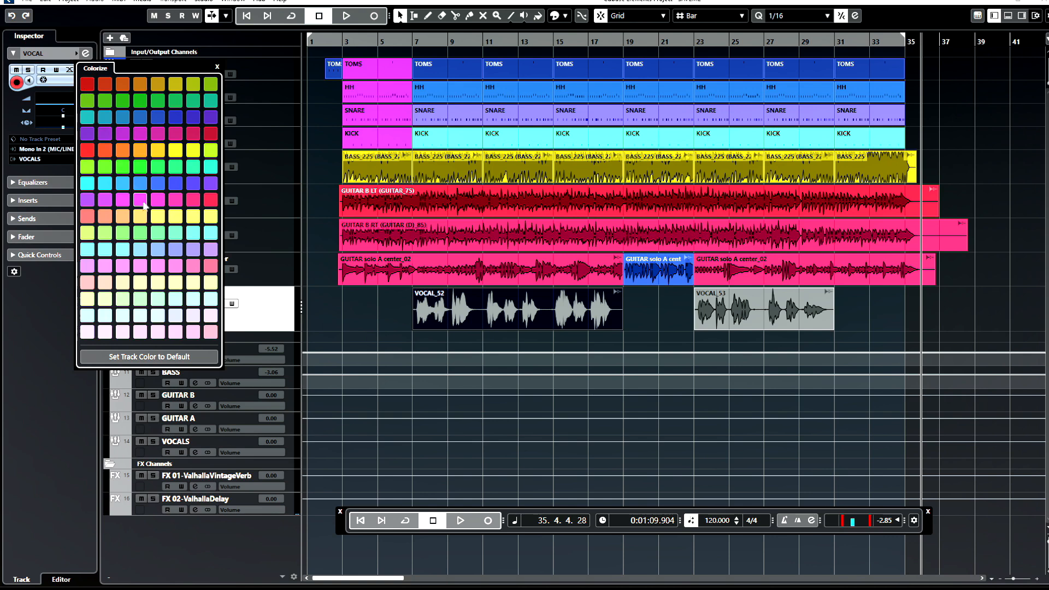
left_click(123, 217)
left_click(886, 294)
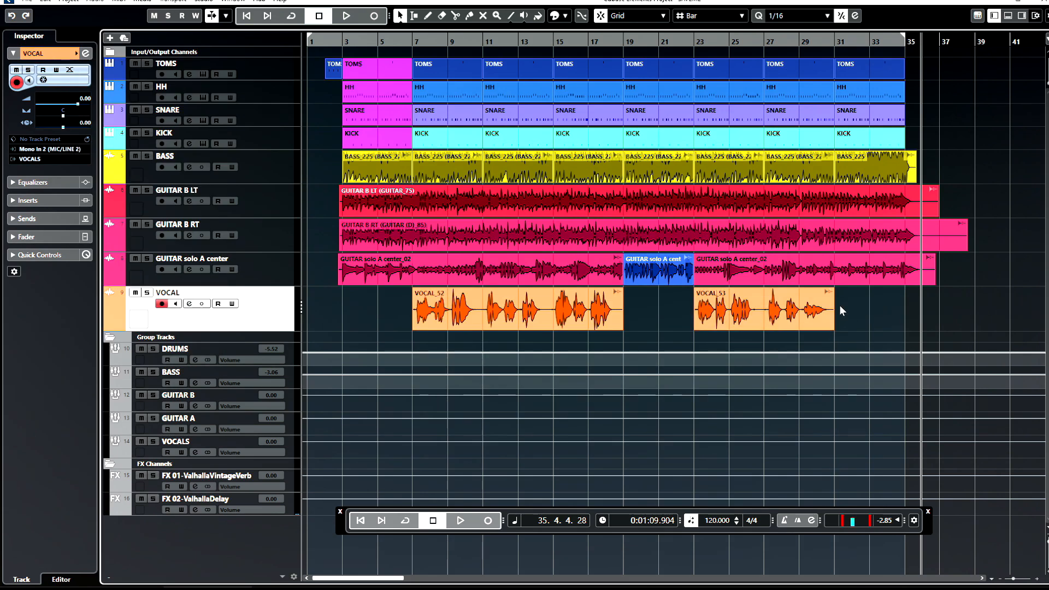
- Open the UAD Manley VOXBOX insert of the VOCALS group and move its window below the audio tracks
left_click(202, 442)
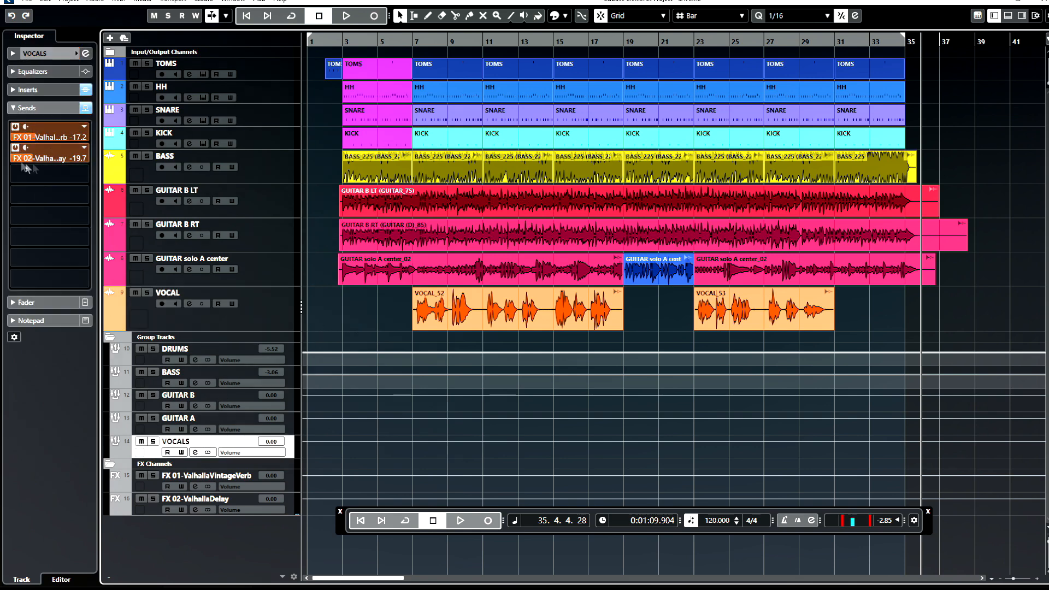
left_click(22, 108)
left_click(30, 89)
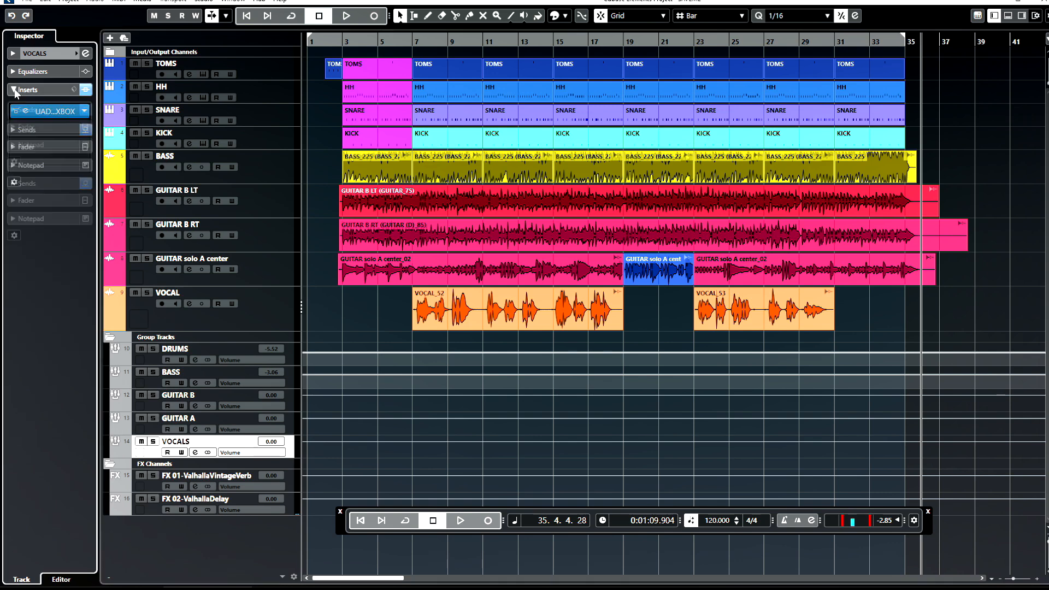
left_click(25, 112)
left_click_drag(553, 309, 579, 381)
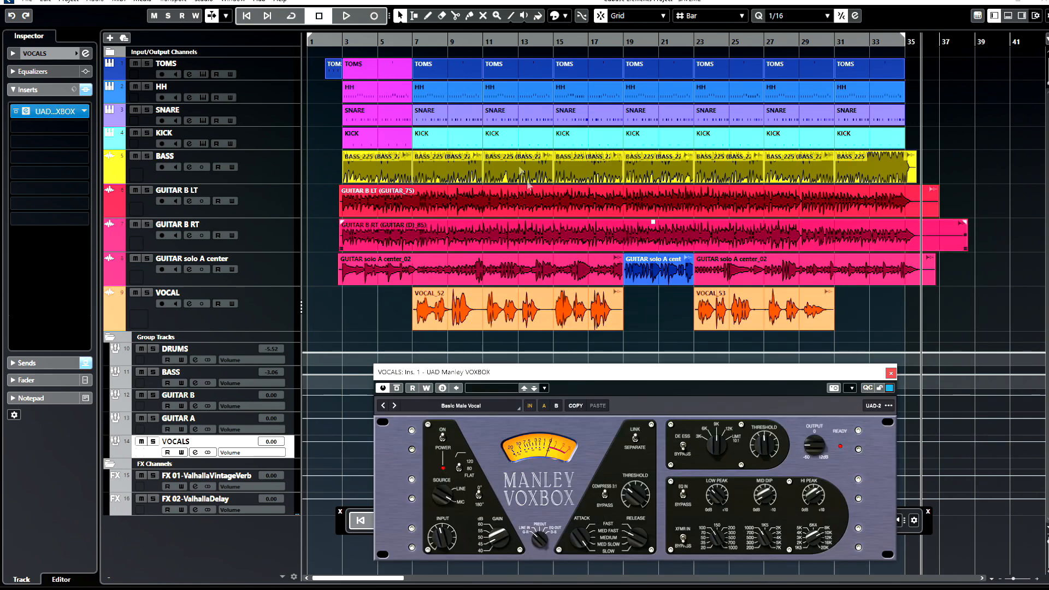
- Play the song from bar 7 and compare the vocals with the Manley VOXBOX bypassed and active
left_click(413, 42)
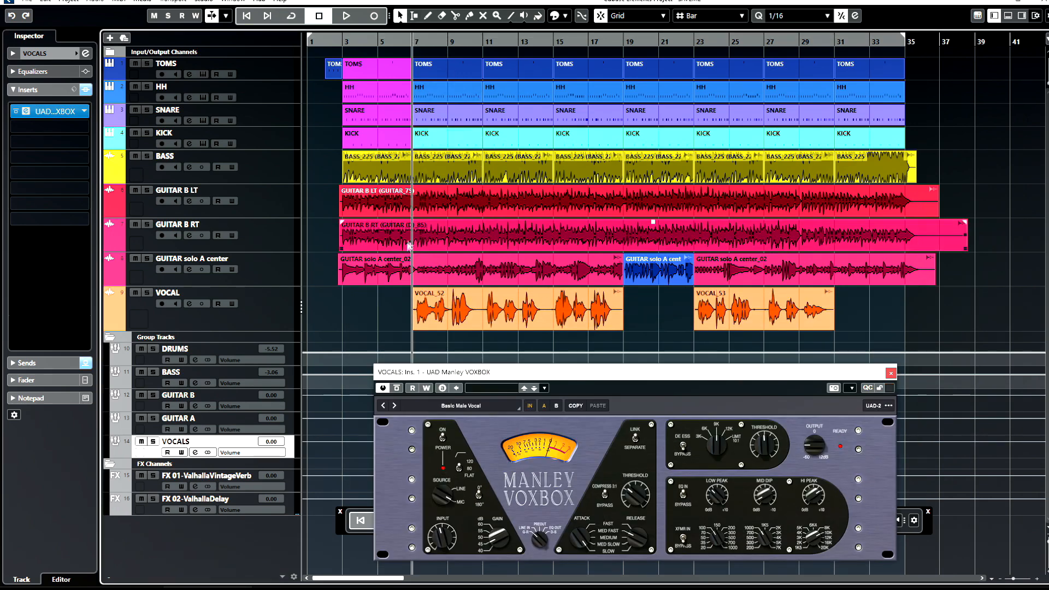
key("space")
left_click_drag(534, 376, 631, 146)
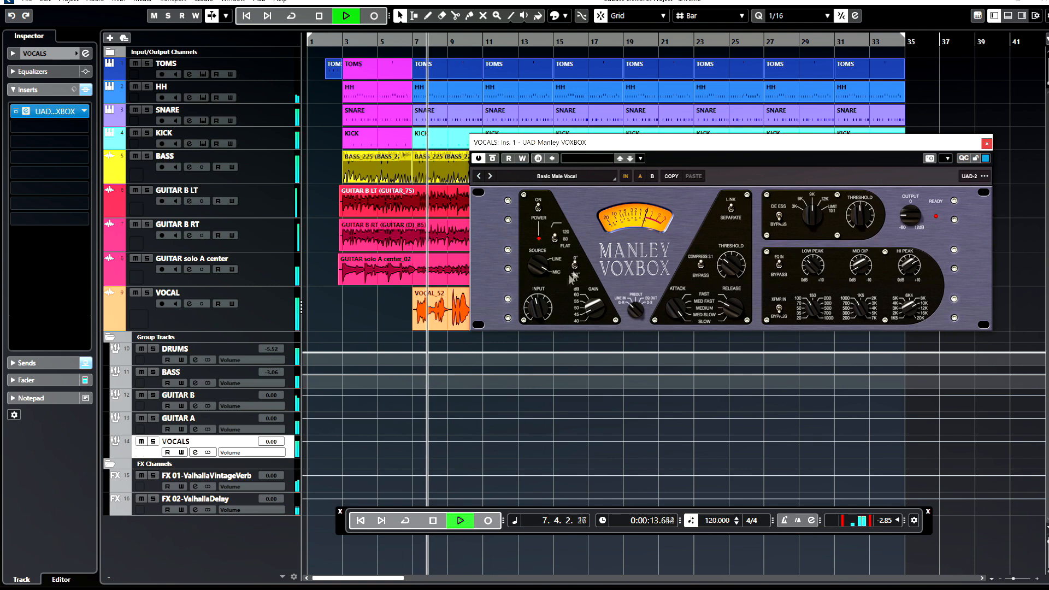
left_click(493, 159)
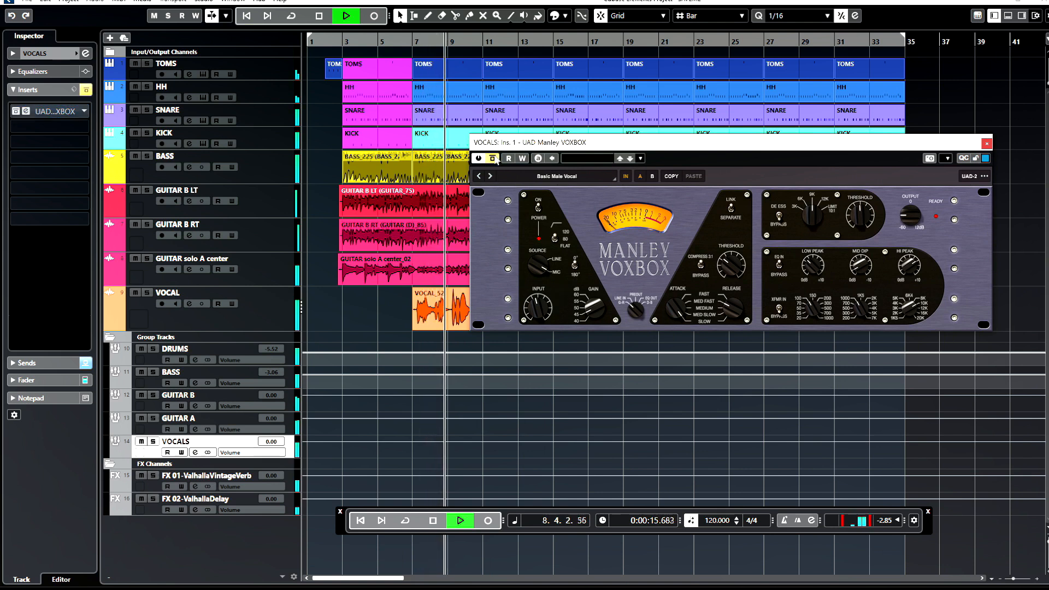
left_click(493, 159)
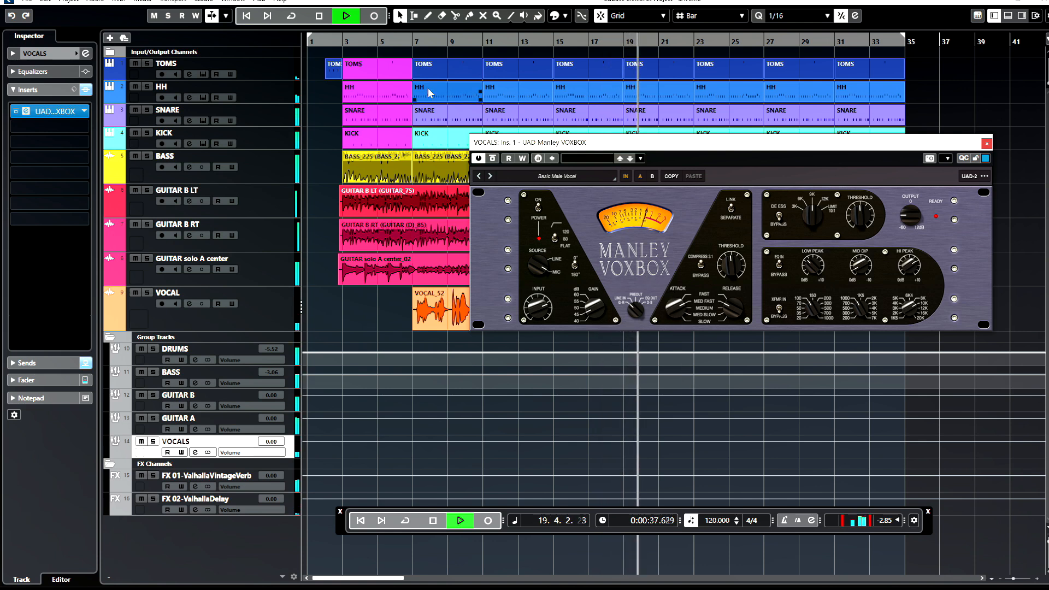
- Adjust the VOXBOX Input knob during playback, close the plug-in window, and stop near bar 31
left_click_drag(539, 309, 539, 331)
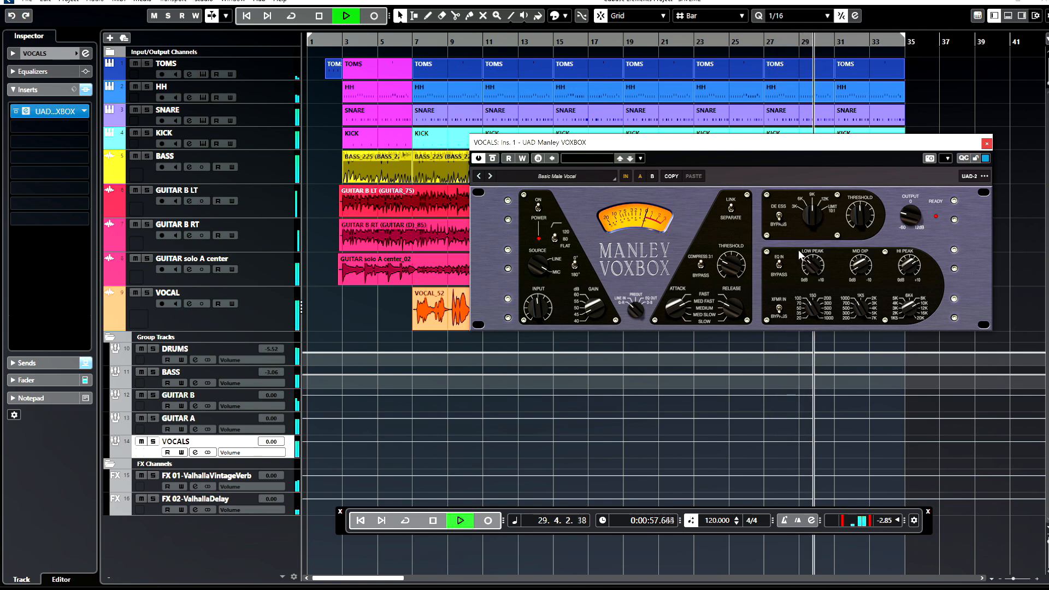
left_click(986, 144)
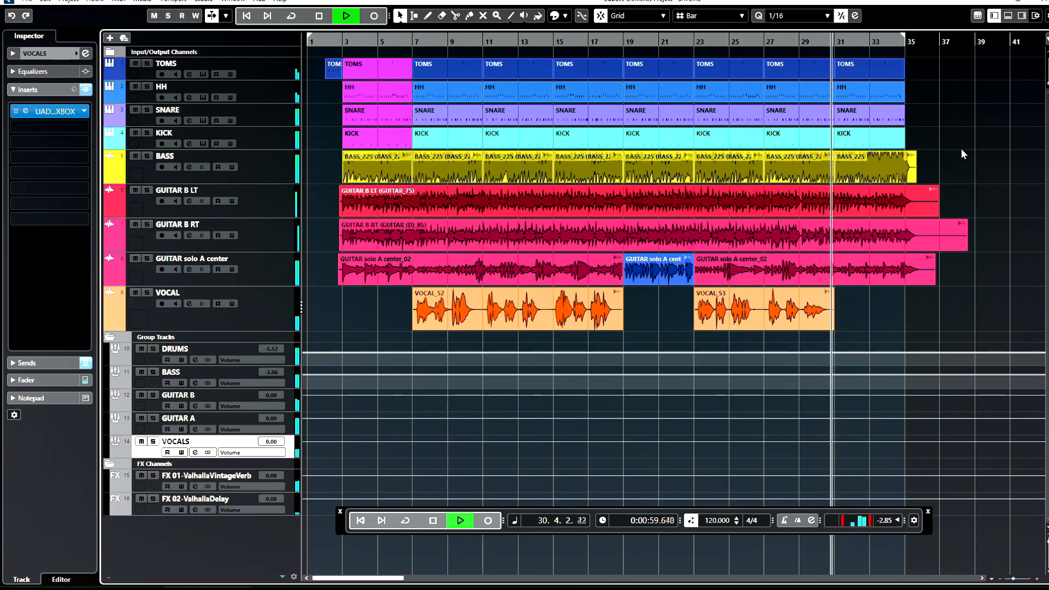
left_click(823, 275)
key("space")
- Split the VOCAL_53 event at bar 29
right_click(802, 311)
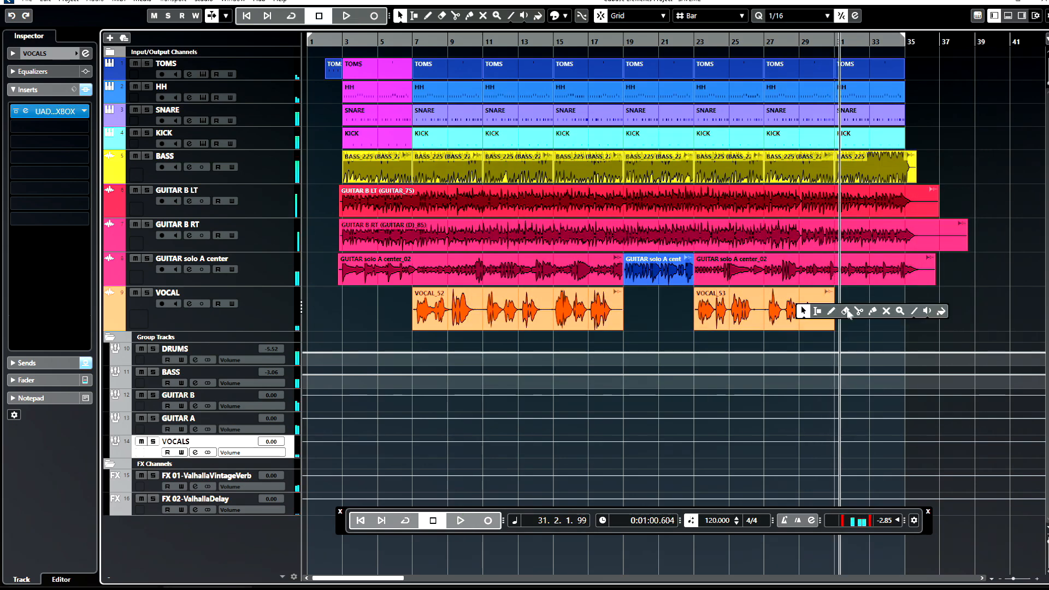
left_click(858, 311)
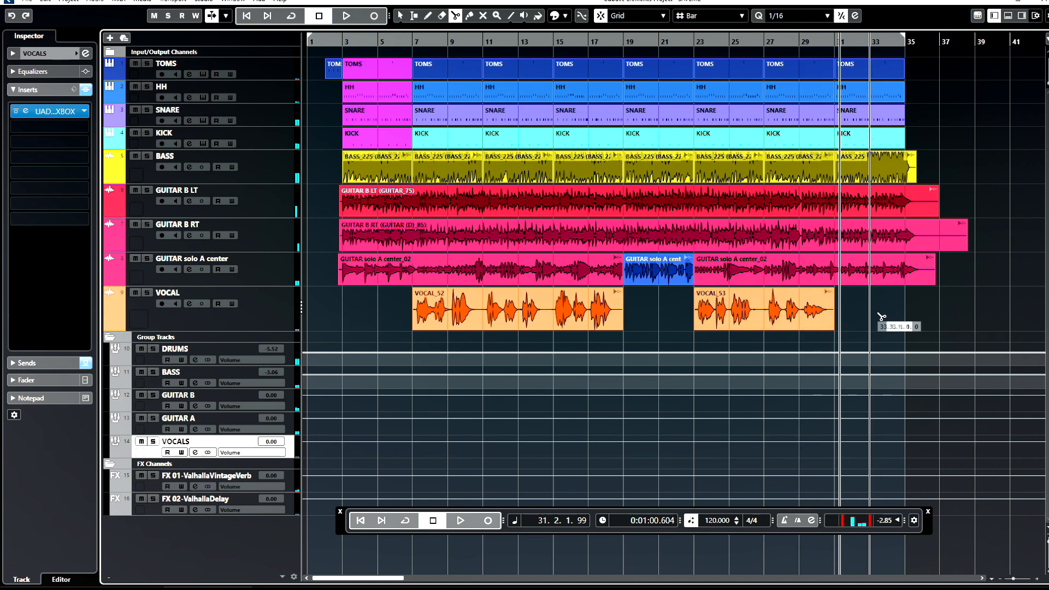
scroll(886, 333, "up", 3)
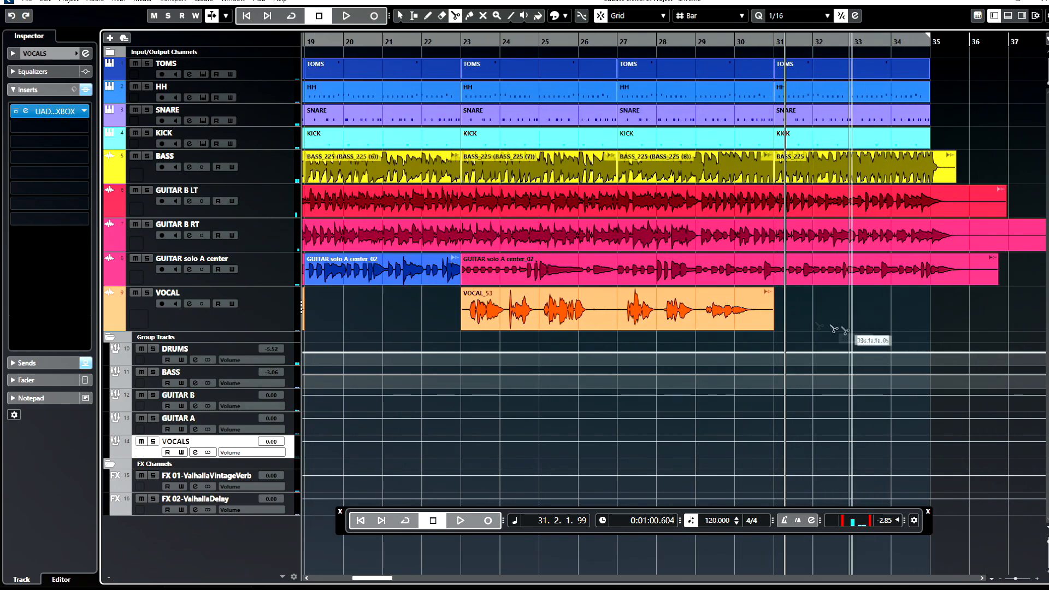
left_click(700, 314)
key("1")
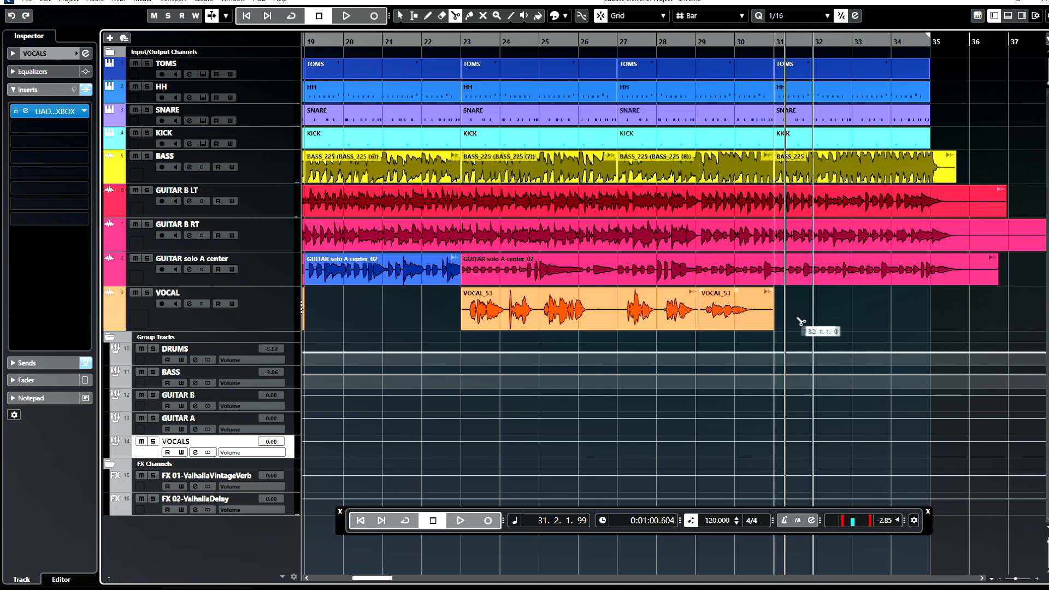
- Normalize the VOCAL_53 section from bar 29 to 31 to a maximum peak level of 0.00 dB
left_click(751, 312)
left_click(750, 313)
key("shift+n")
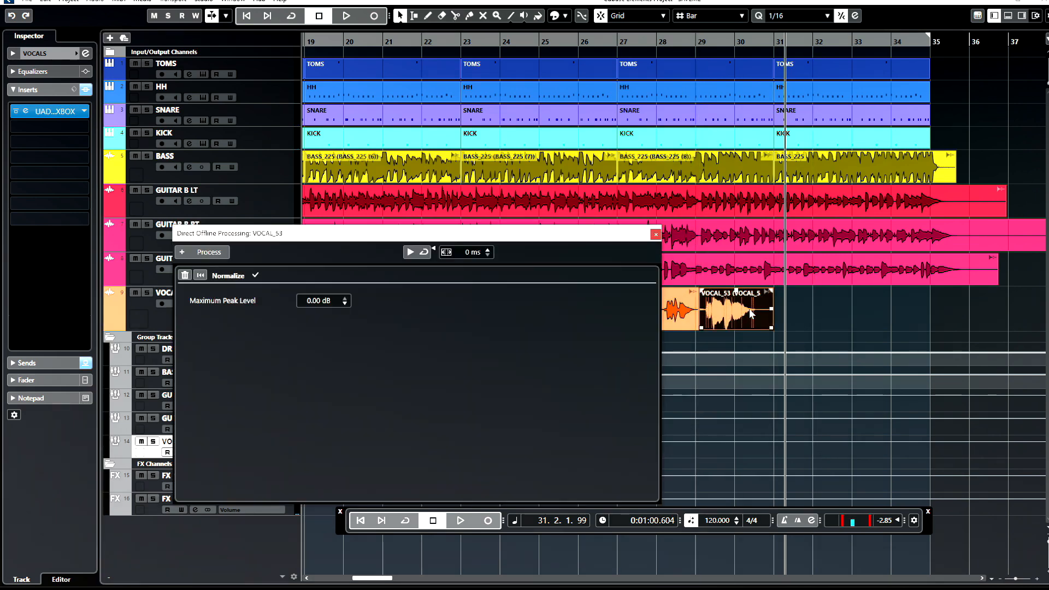
left_click(656, 235)
- Try lowering the last vocal event to -2.31 dB while replaying the phrase from about bar 28, and undo the edits to VOCAL_53
scroll(737, 245, "down", 4)
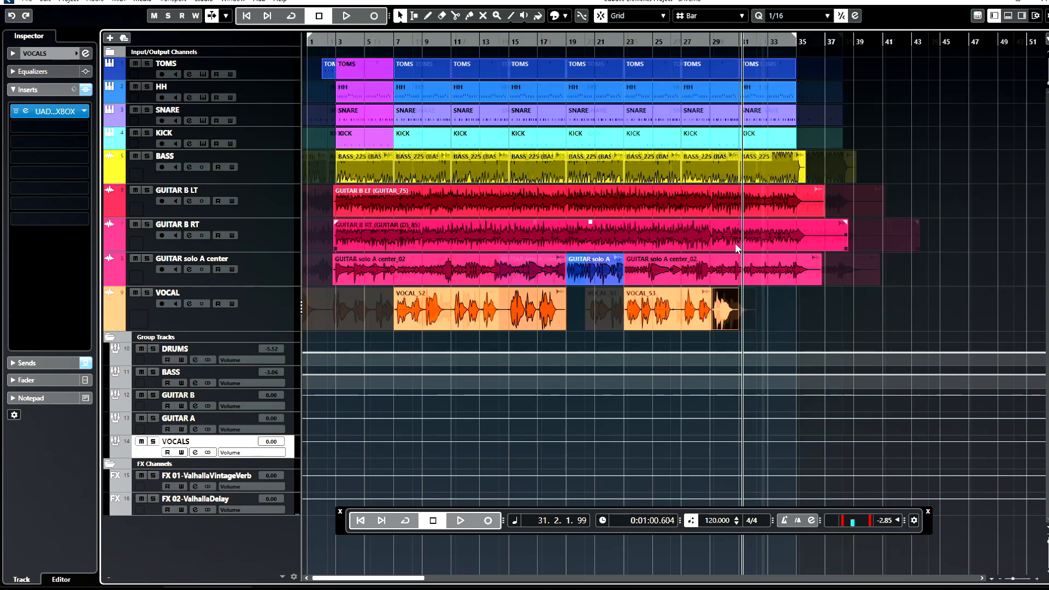
left_click(697, 42)
double_click(698, 42)
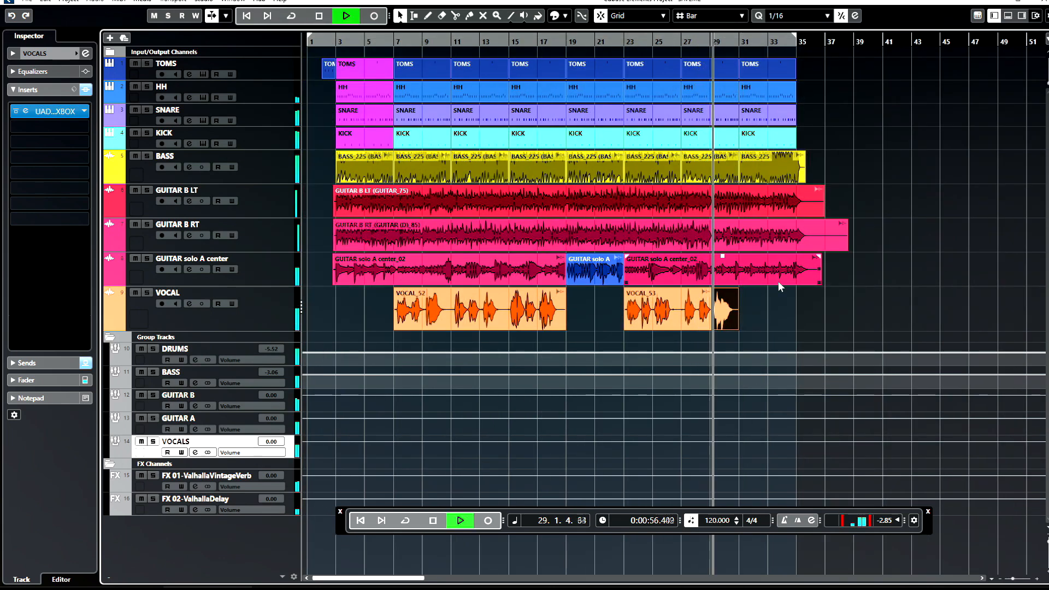
key("space")
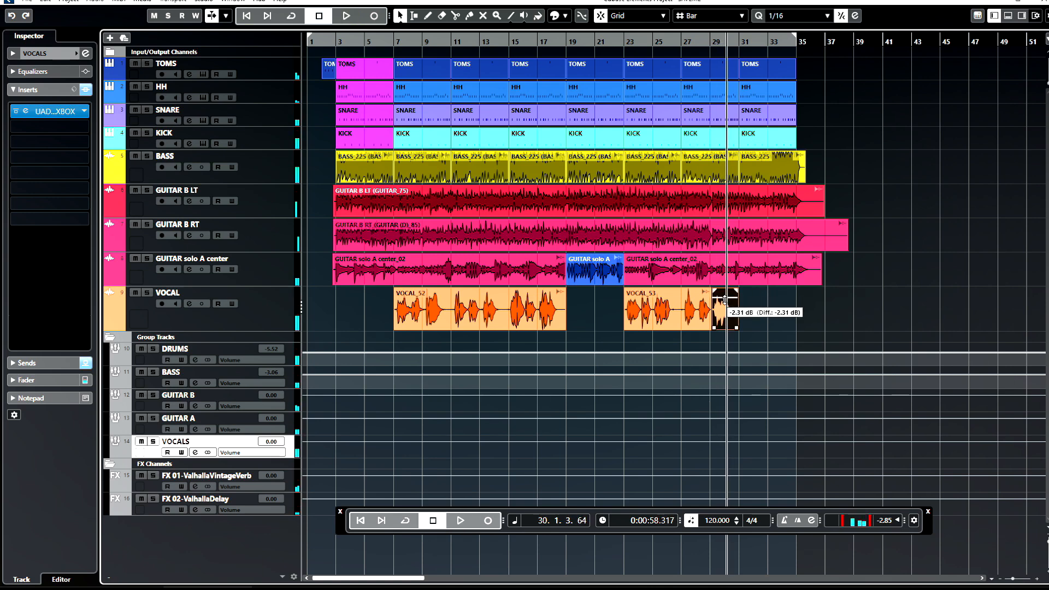
double_click(700, 51)
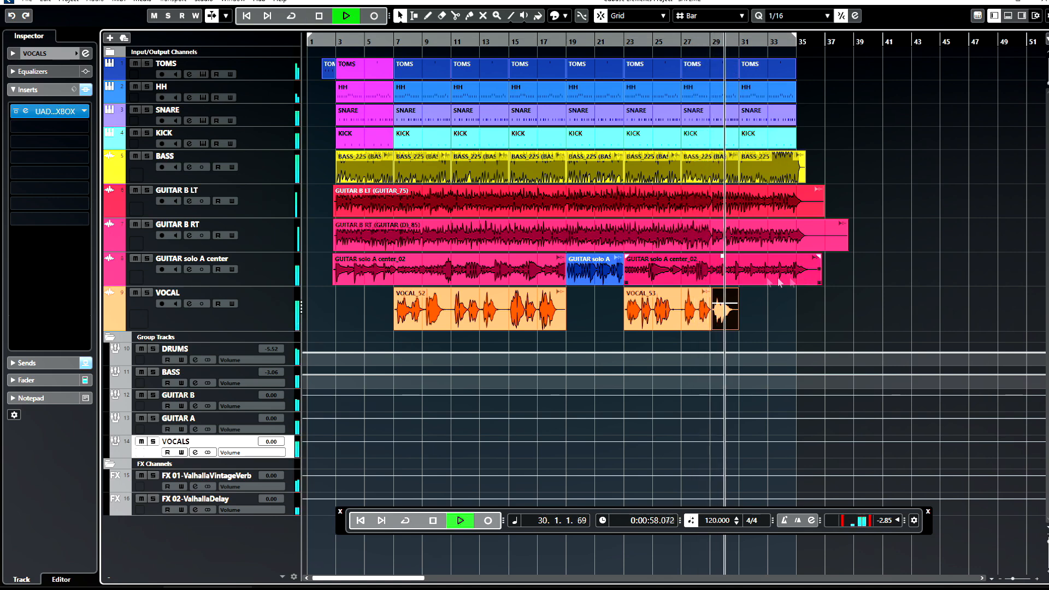
key("space")
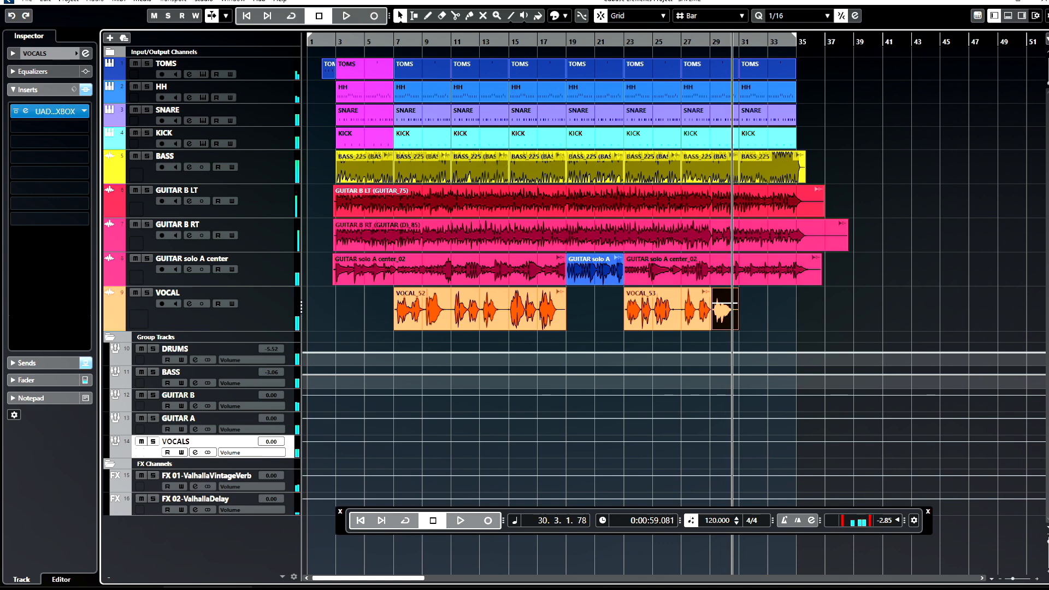
left_click(26, 2)
left_click(50, 51)
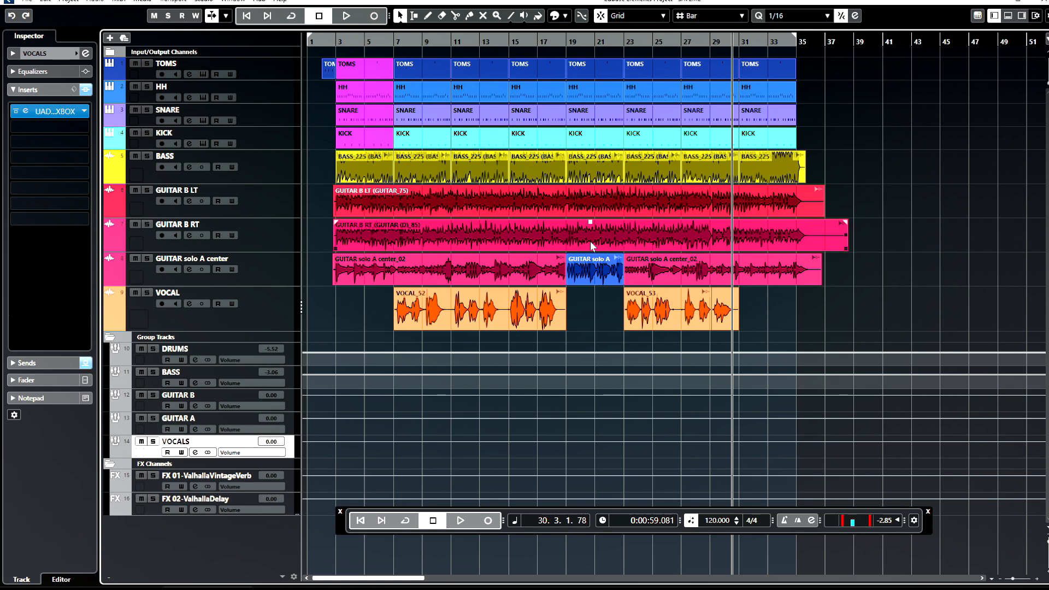
- Reduce the VOCAL track's height and mute the short TOMS part before bar 3 during playback
left_click_drag(266, 329, 266, 318)
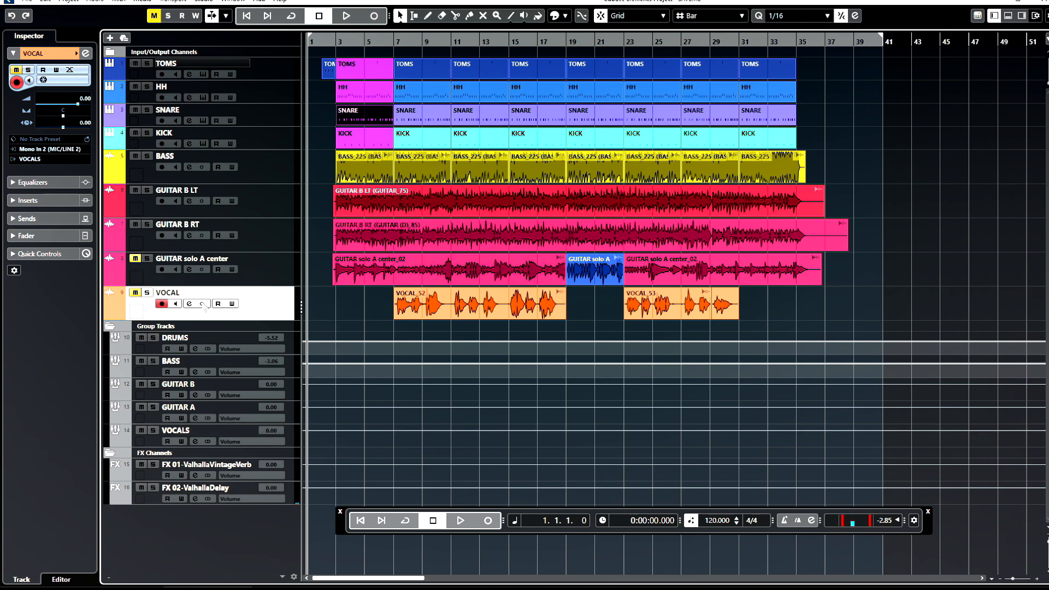
key("space")
right_click(327, 67)
left_click(414, 71)
left_click(328, 67)
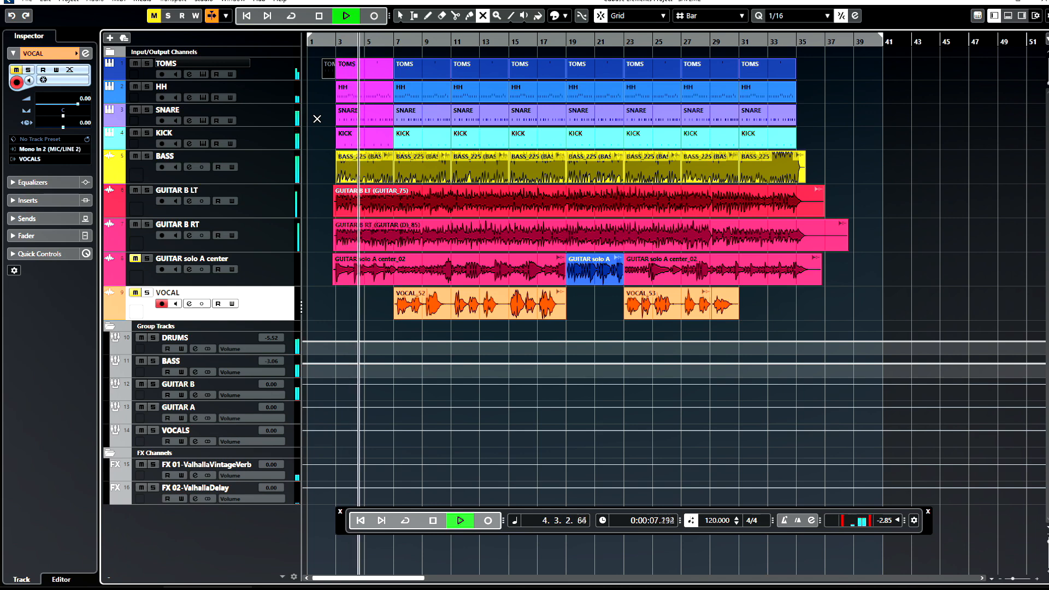
- Audition the SNARE track soloed and replace its EZdrummer 2 snare with Nashville's 14" Ludwig Chrome Brass - Brushes
left_click(147, 110)
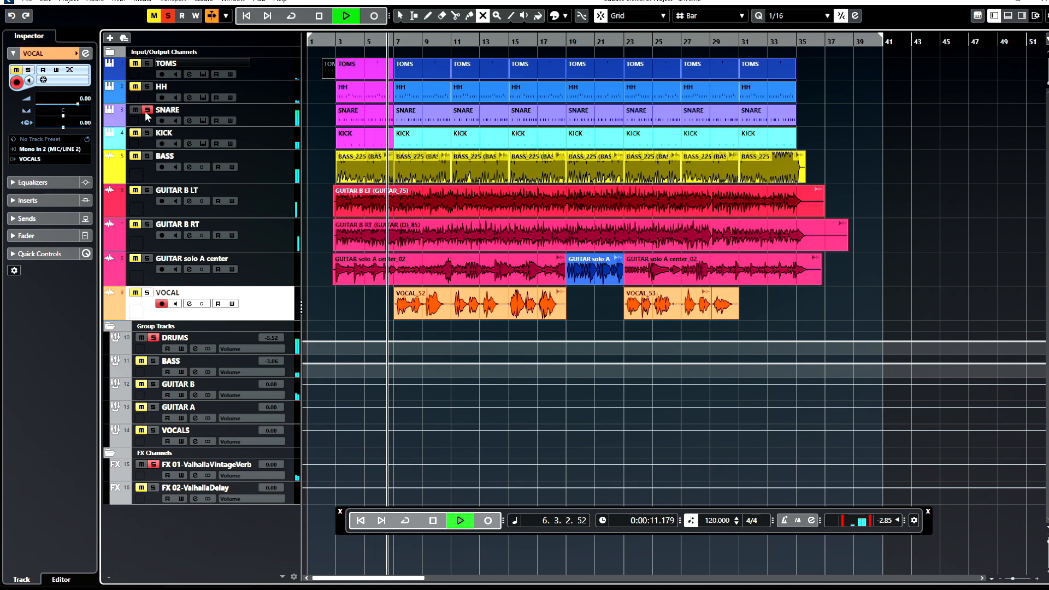
key("space")
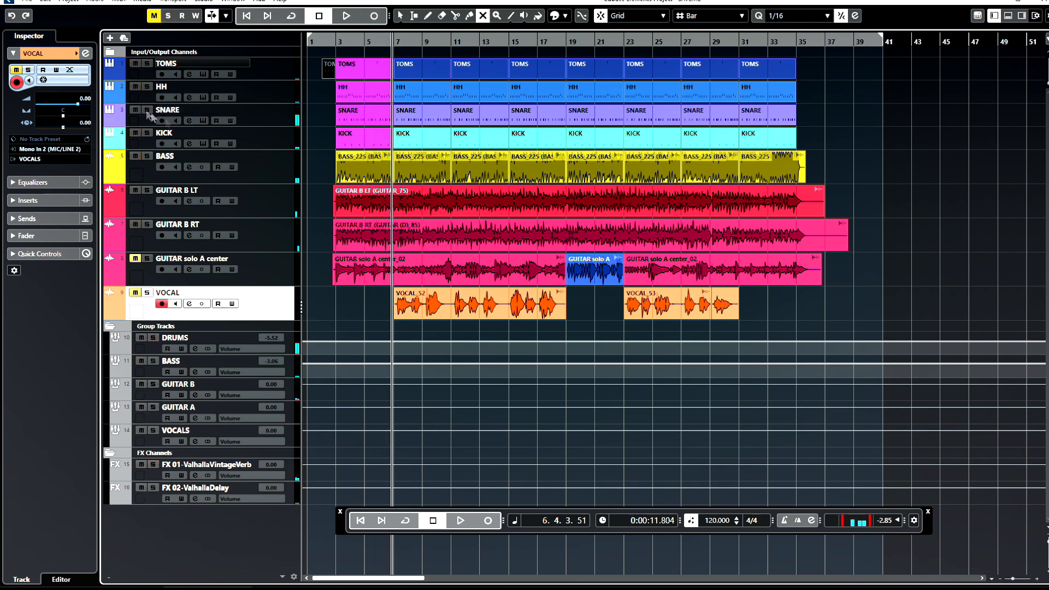
left_click(199, 119)
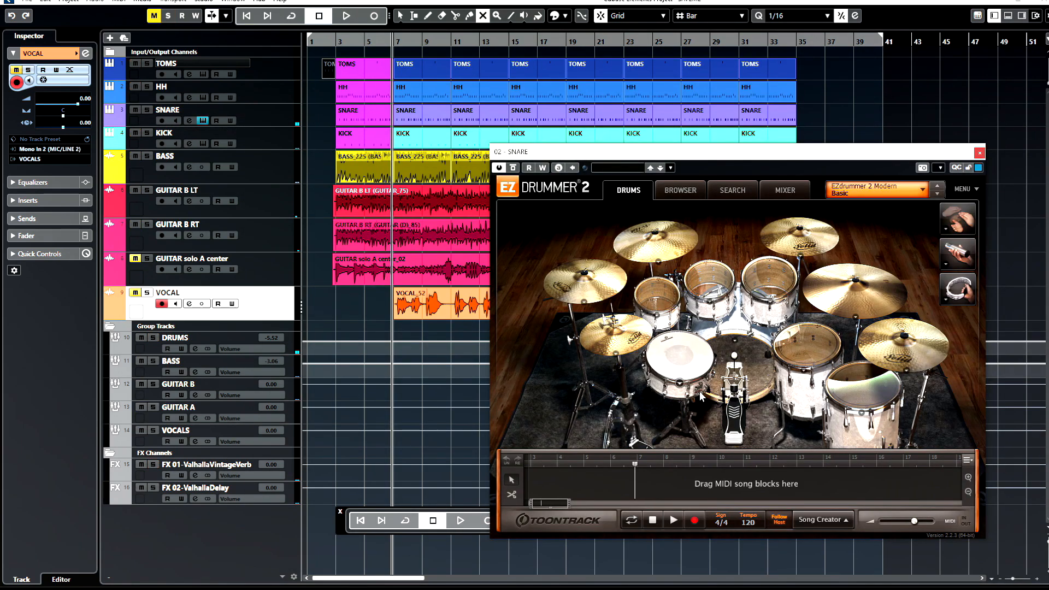
left_click(680, 384)
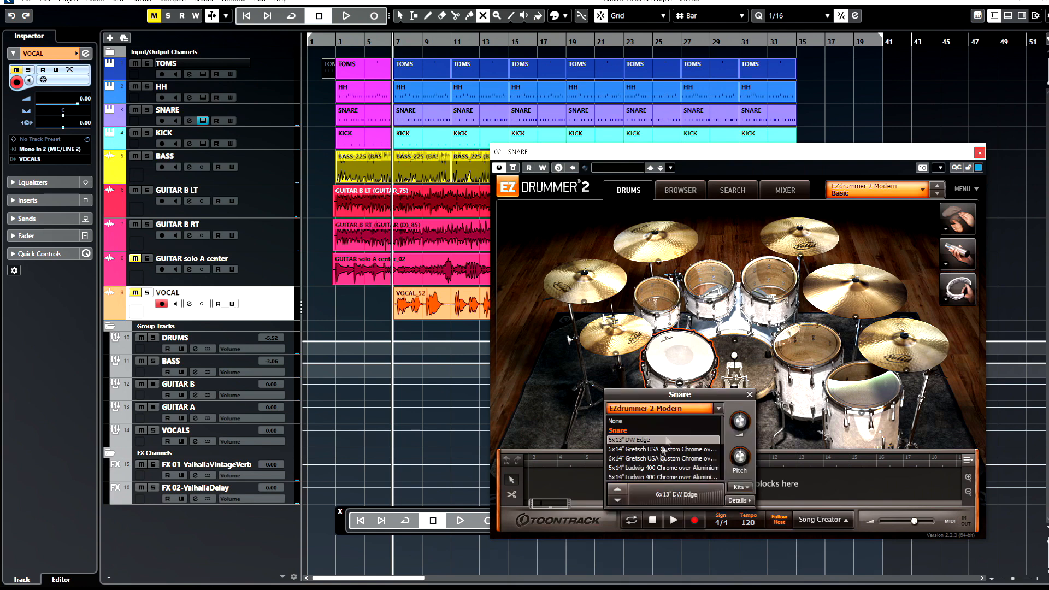
left_click(669, 413)
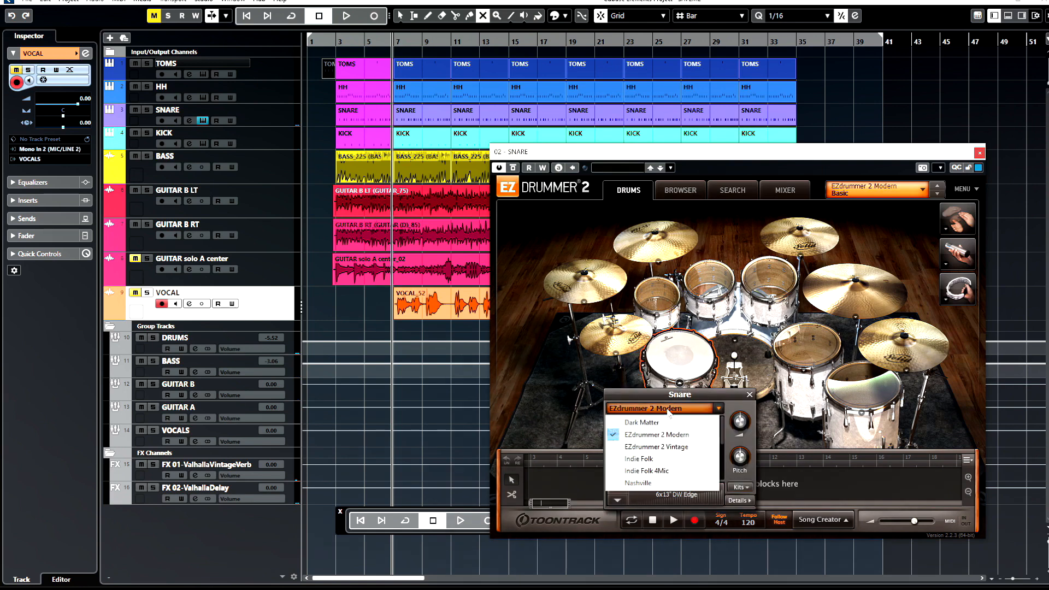
left_click(666, 484)
scroll(665, 446, "down", 1)
left_click(671, 464)
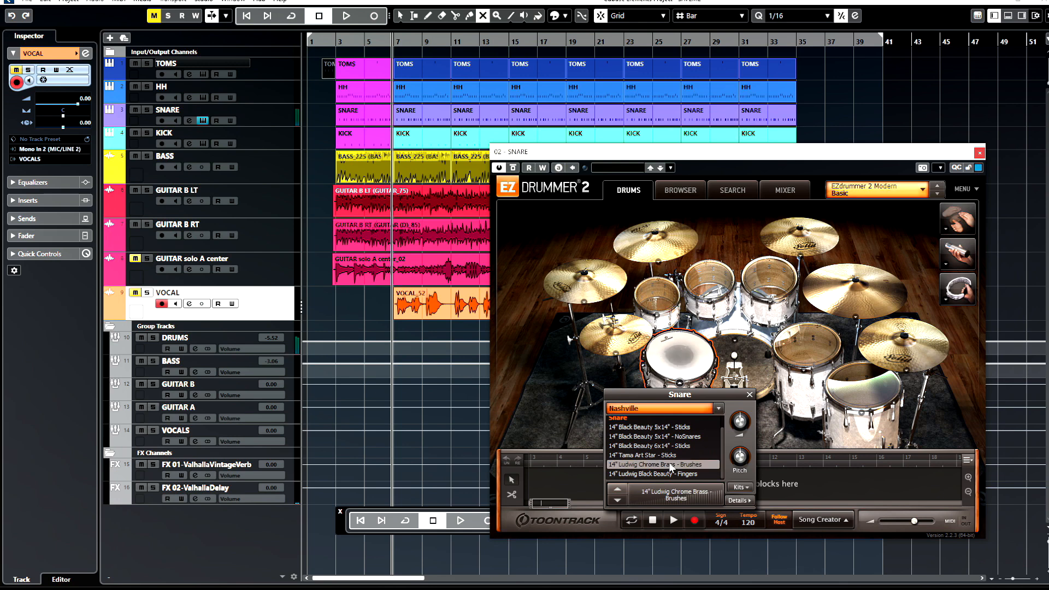
- Listen to the brushed snare in the mix and audition its Rimshot articulation, closing EZdrummer when done
key("space")
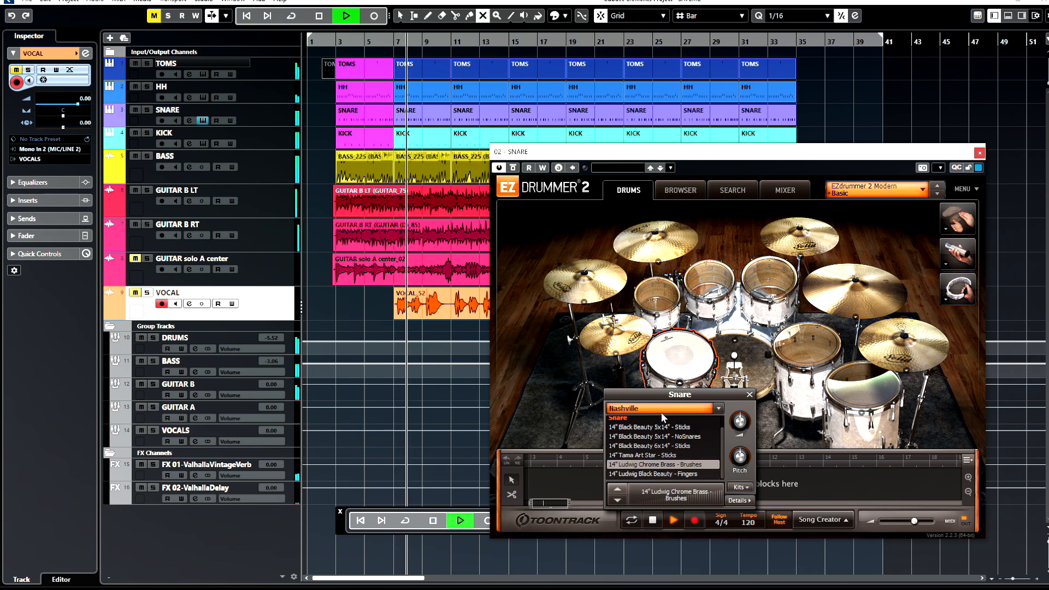
key("space")
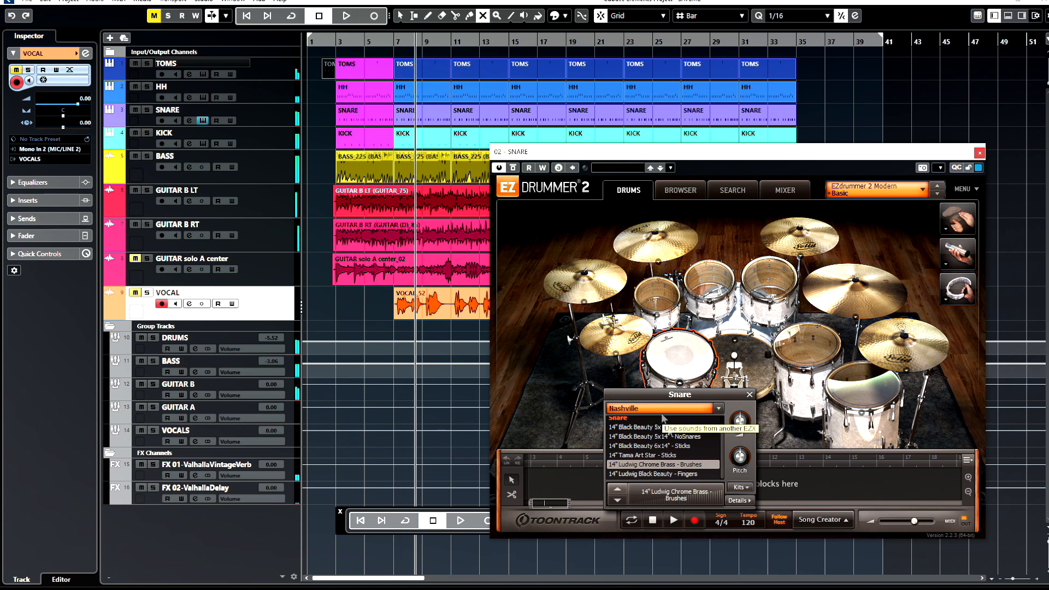
left_click(737, 501)
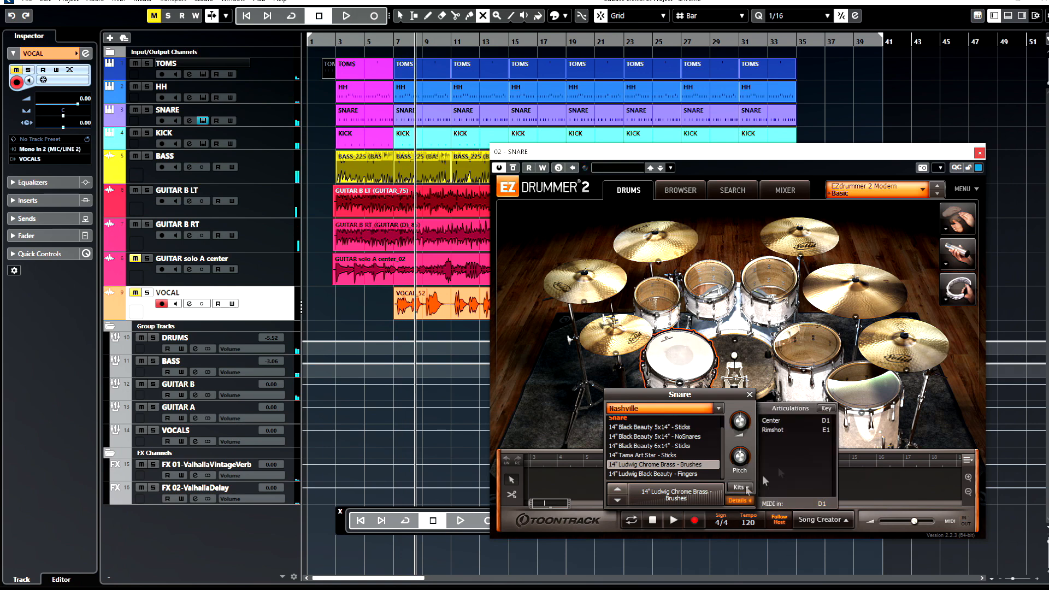
left_click(767, 432)
left_click(979, 153)
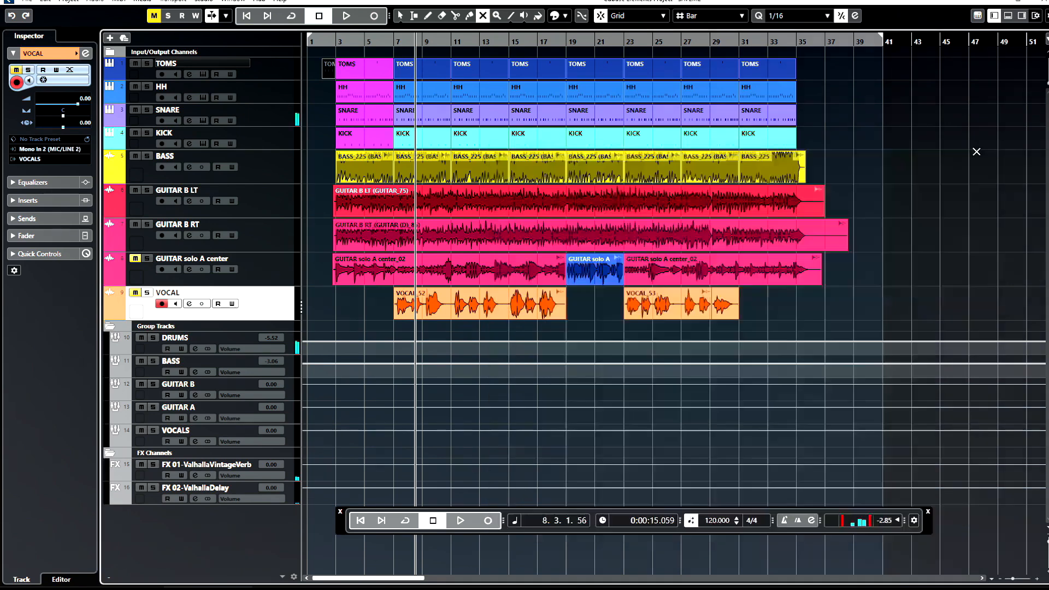
- Glue all SNARE parts from bar 3 to bar 35 into a single part
left_click(352, 118)
right_click(352, 121)
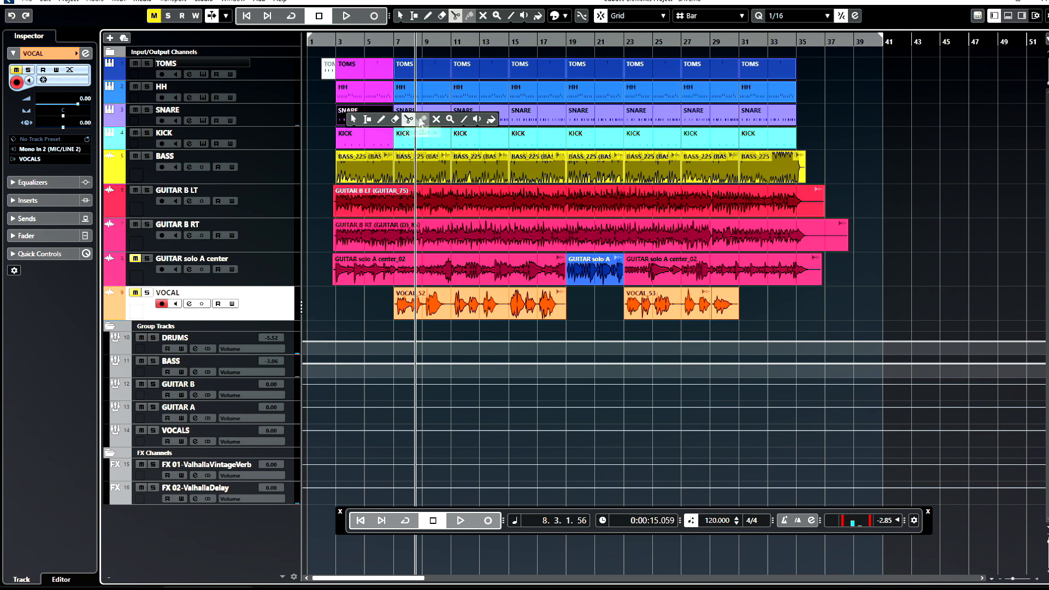
left_click(422, 120)
left_click(378, 113)
left_click(378, 113)
left_click(378, 113)
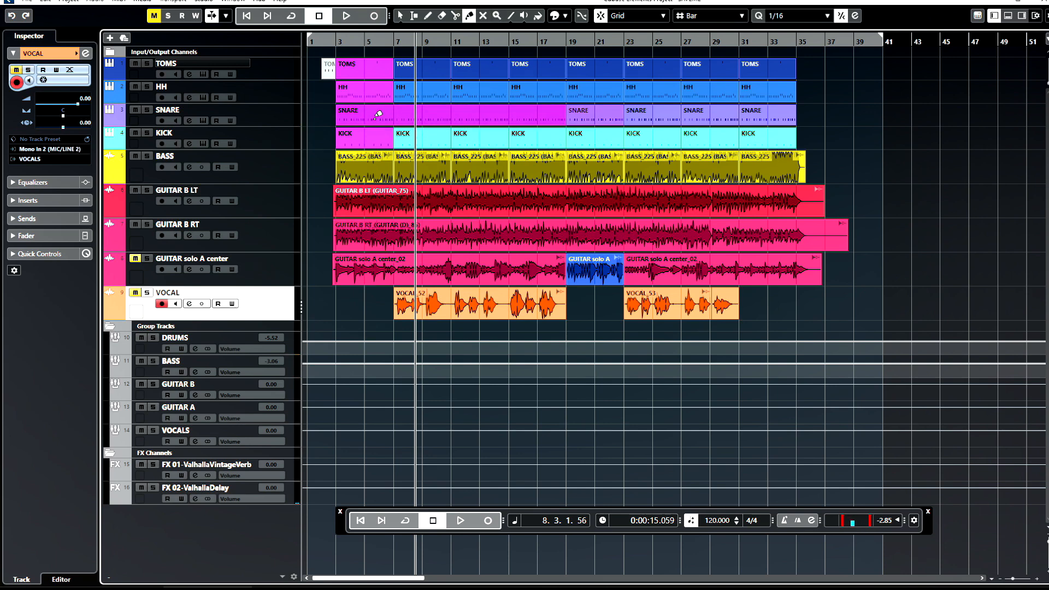
left_click(378, 114)
left_click(378, 114)
key("1")
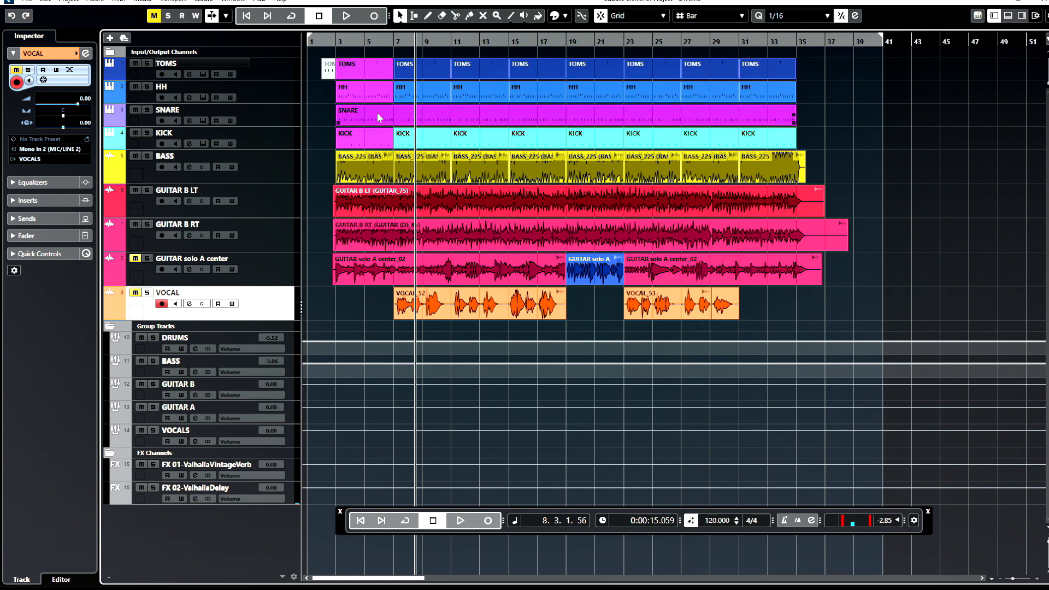
- Transpose all notes of the glued SNARE part to pitch E1, check them in playback, and close the drum editor
left_click(378, 115)
double_click(376, 113)
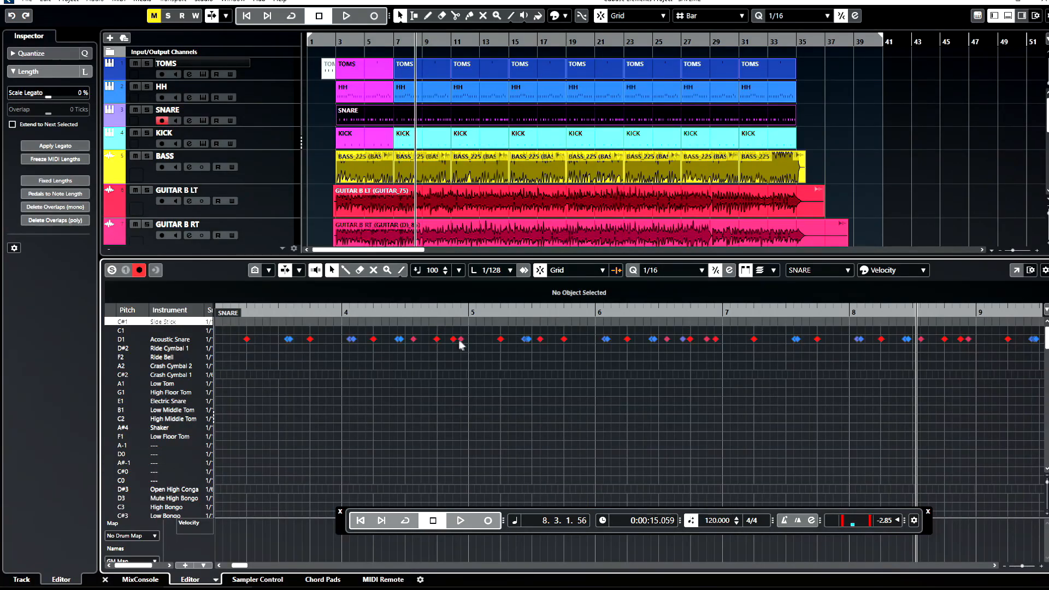
scroll(501, 383, "down", 10)
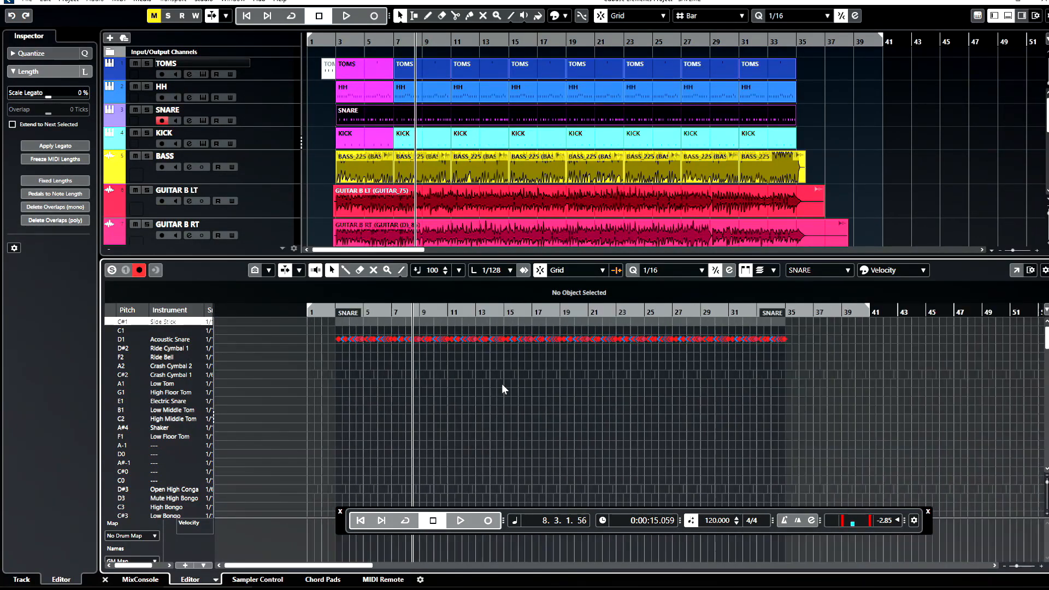
left_click_drag(815, 356, 300, 325)
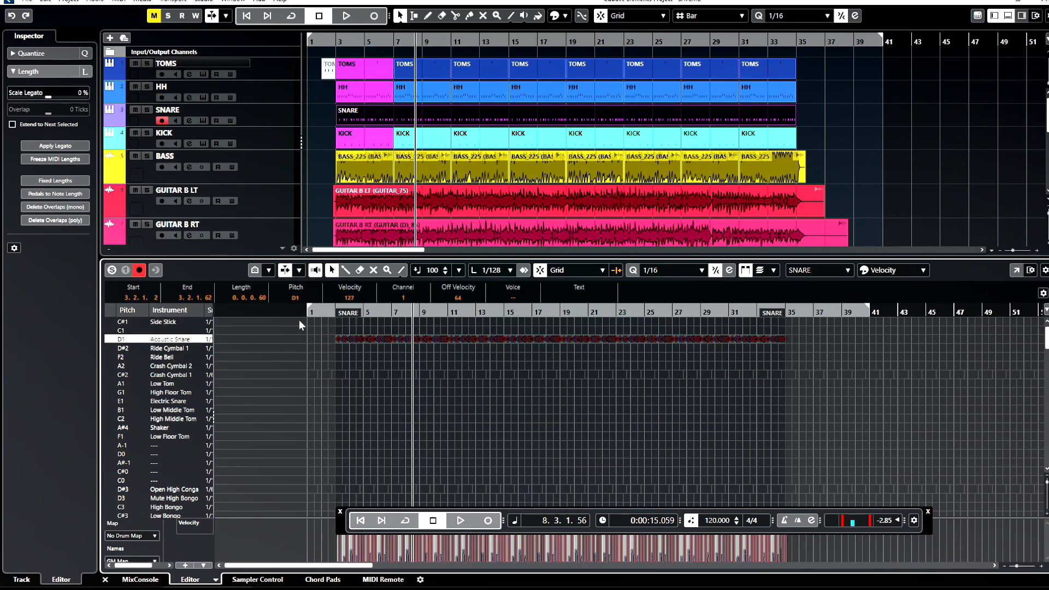
scroll(290, 297, "up", 2)
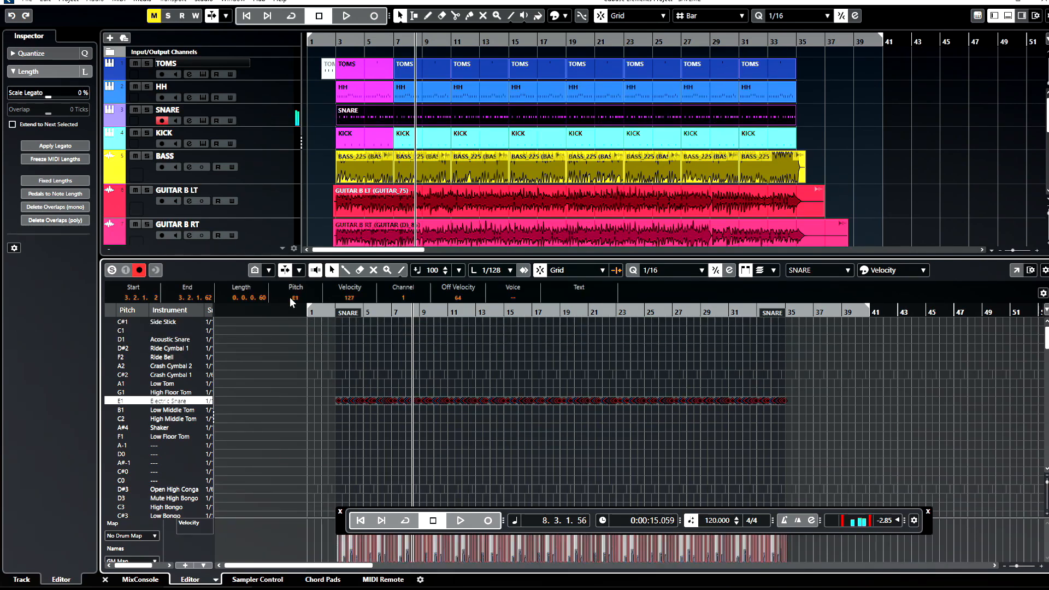
key("space")
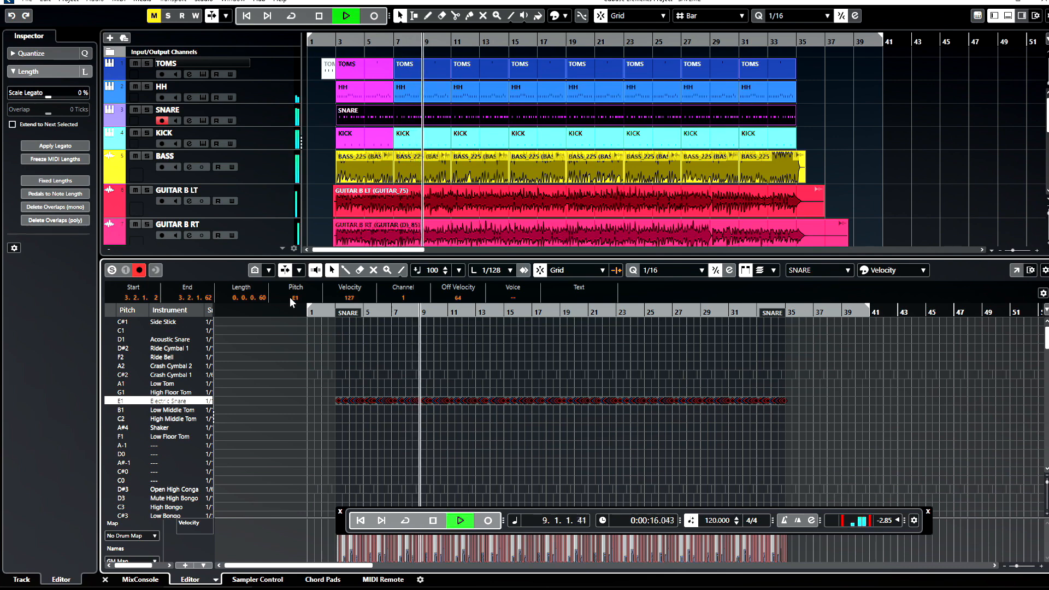
left_click(105, 580)
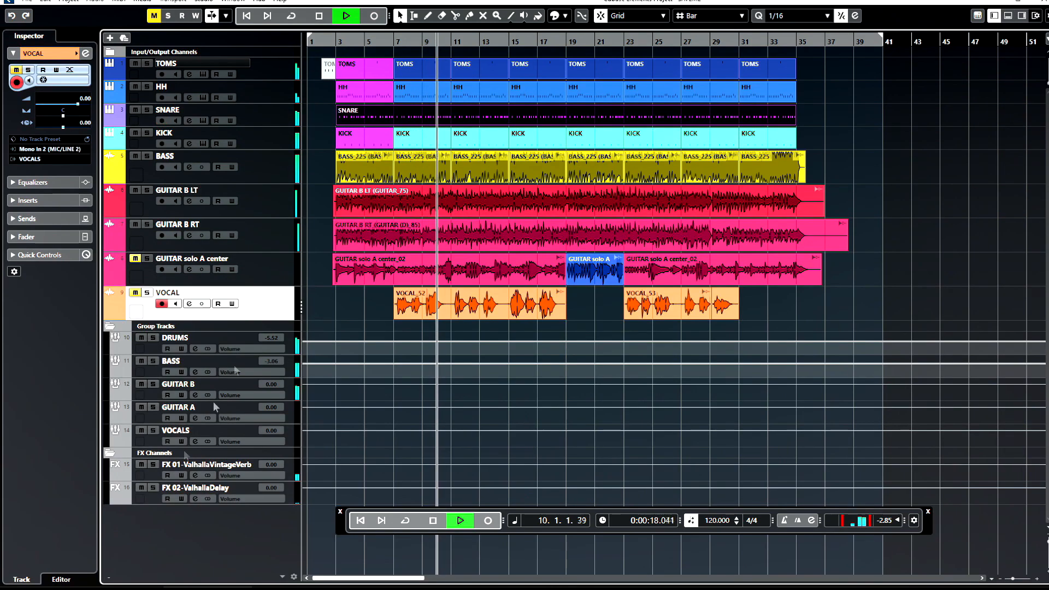
- Split the SNARE part at bars 7, 11, 15, 19, 23, 27 and 31
right_click(377, 134)
left_click(441, 135)
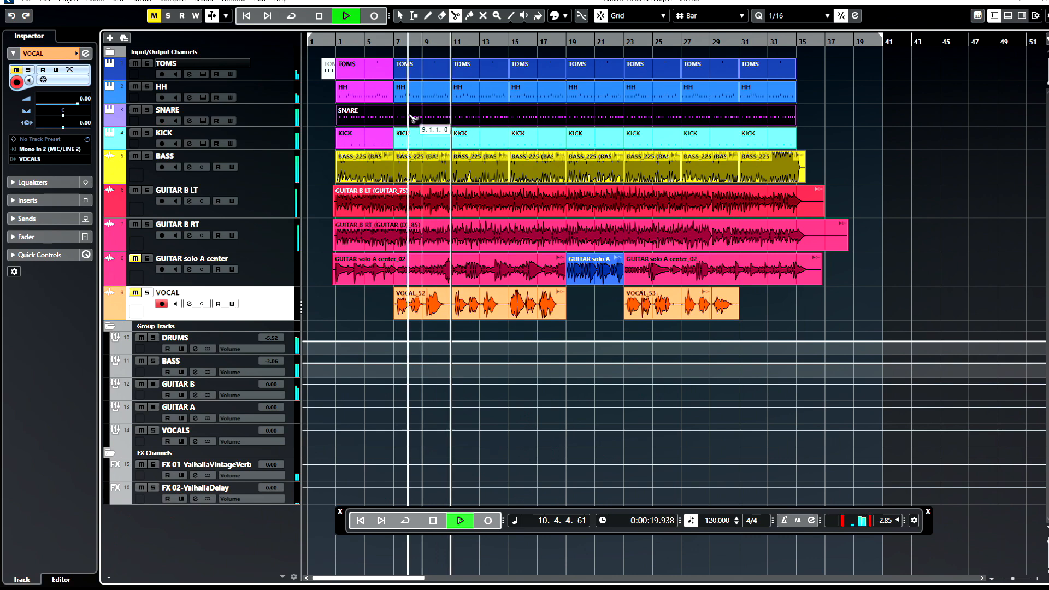
left_click(398, 116)
left_click(455, 117)
left_click(513, 117)
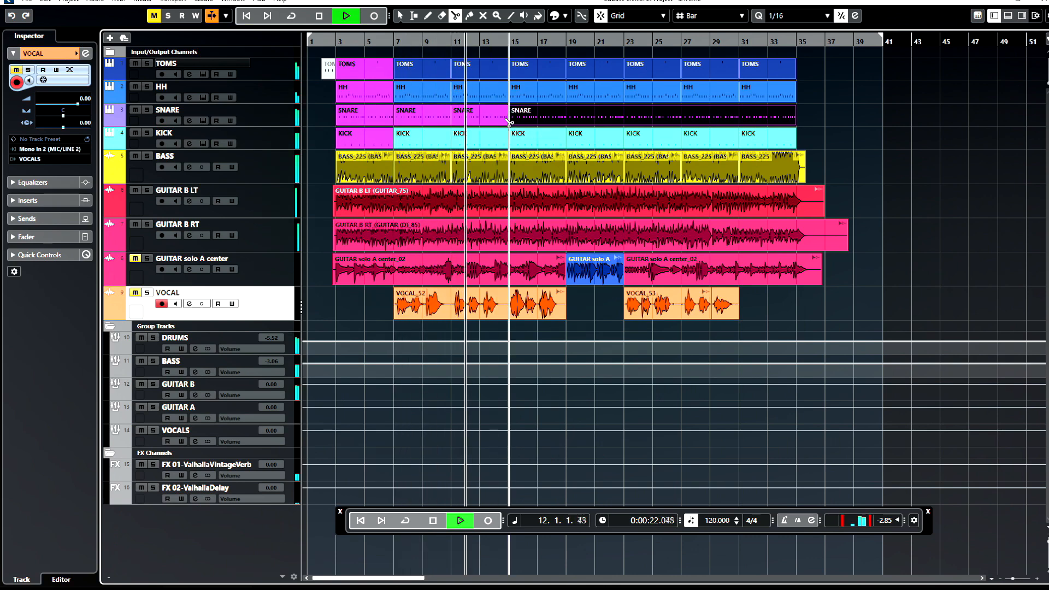
left_click(571, 117)
left_click(626, 117)
left_click(683, 117)
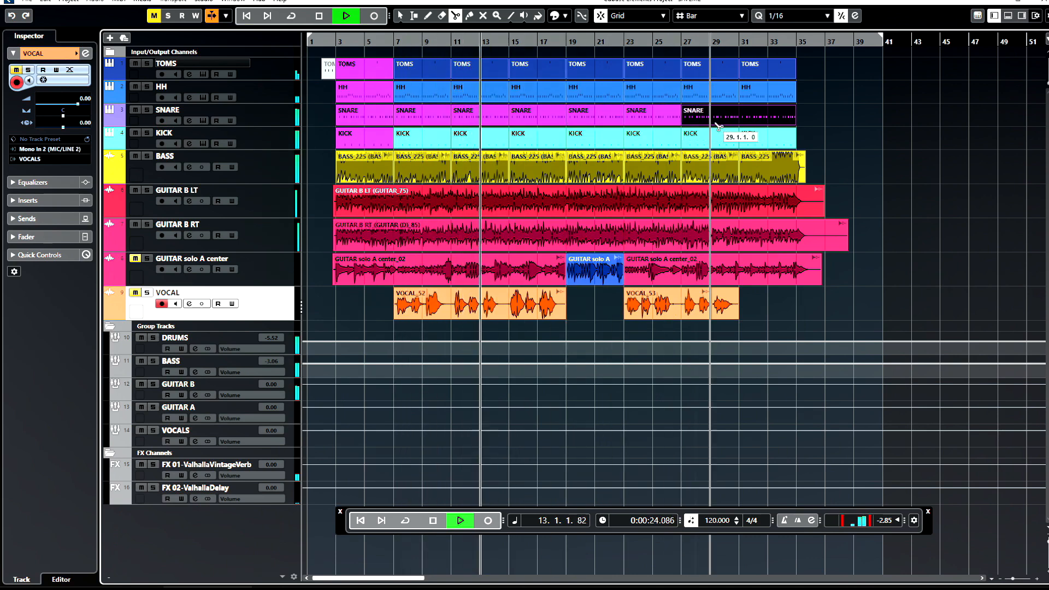
left_click(754, 116)
right_click(833, 117)
left_click(833, 117)
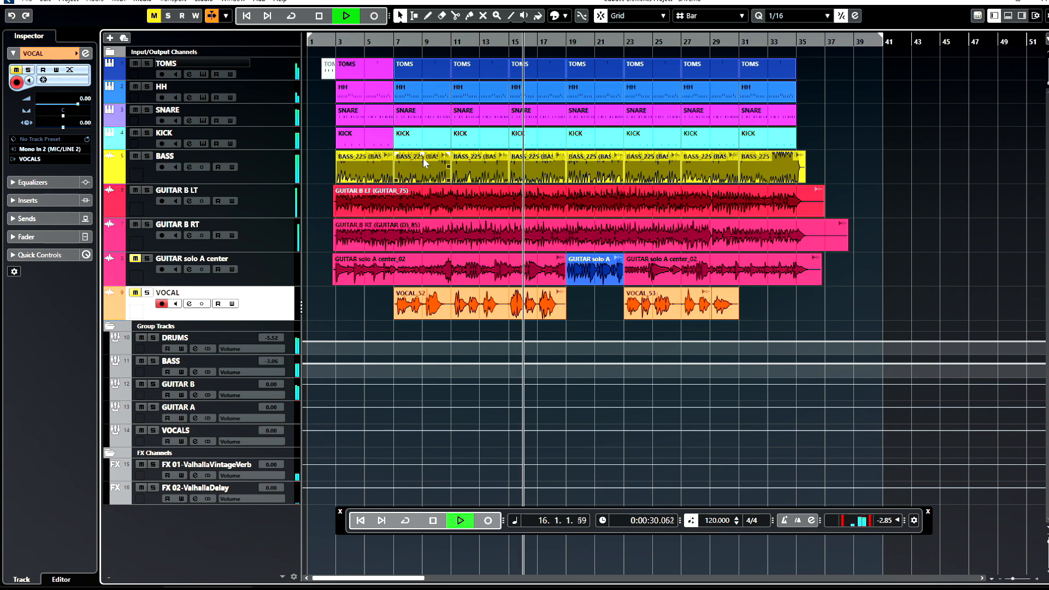
- Audition the SNARE track soloed with its FX 01 ValhallaVintageVerb send off and on, then end the solo
left_click(147, 110)
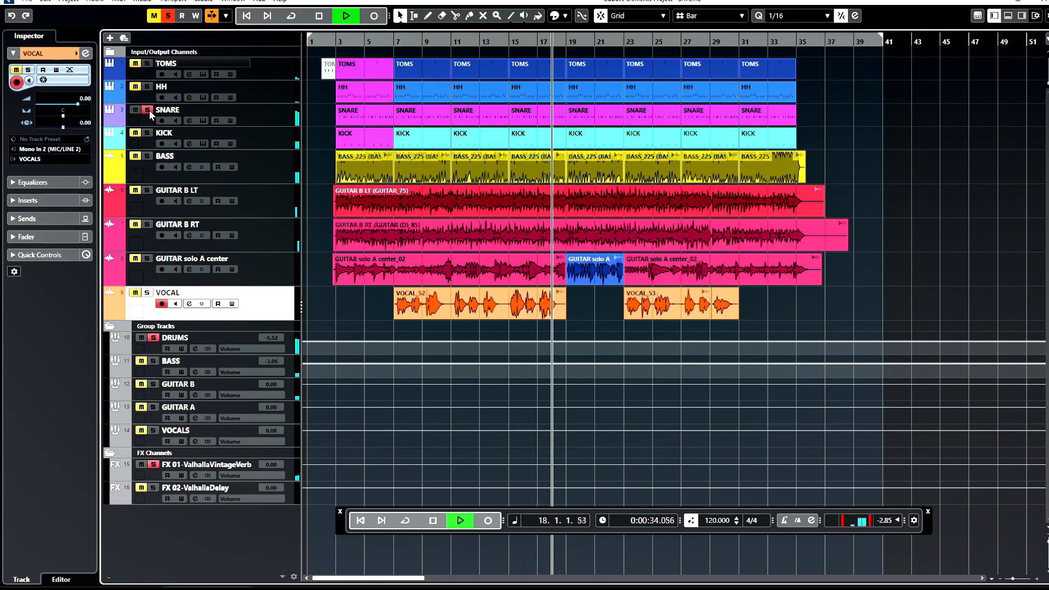
left_click(186, 113)
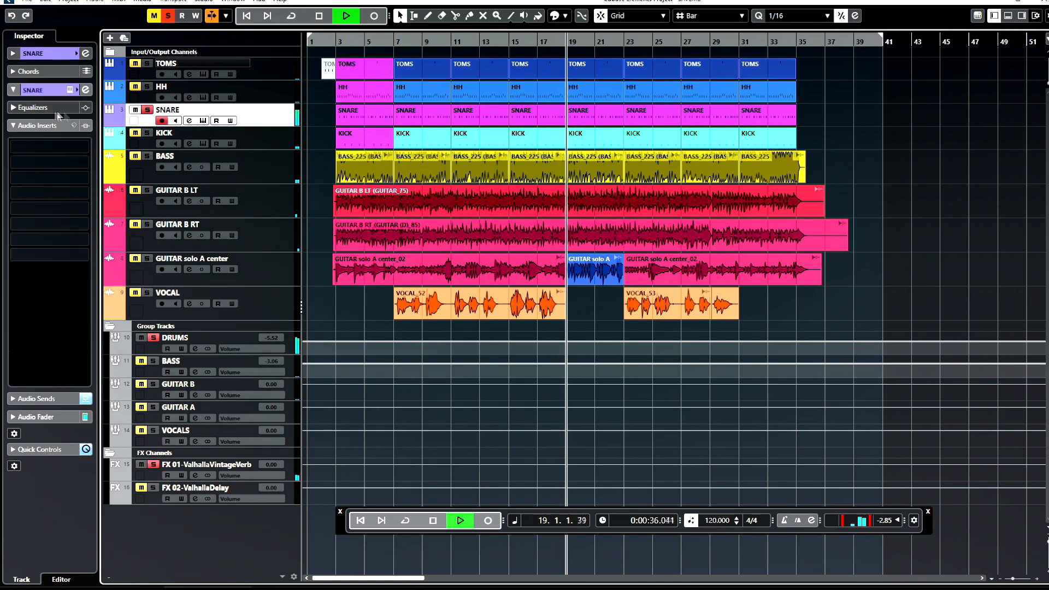
left_click(38, 398)
left_click(15, 161)
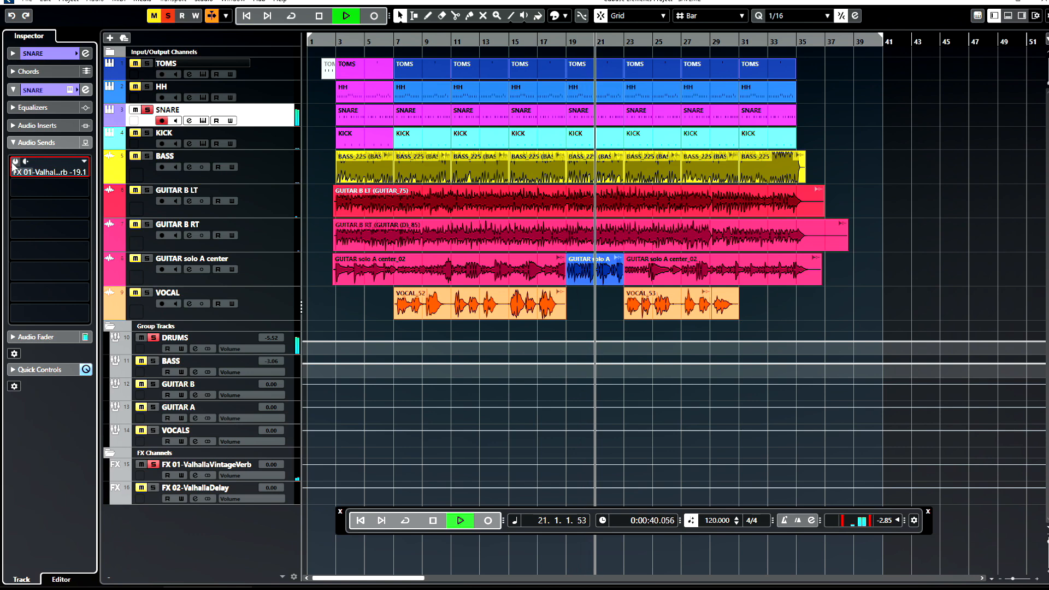
left_click(14, 162)
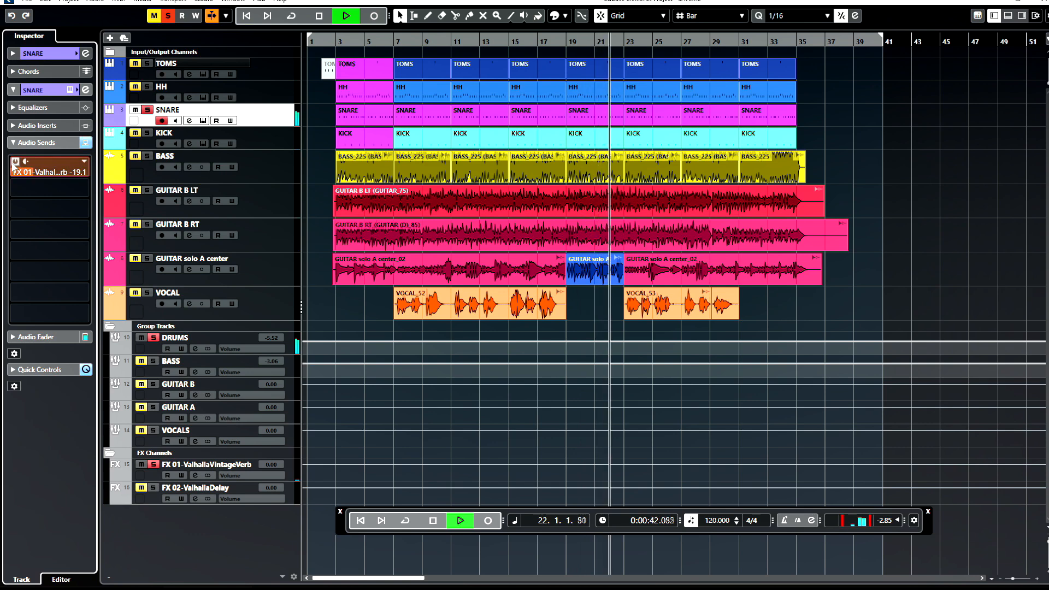
left_click(147, 110)
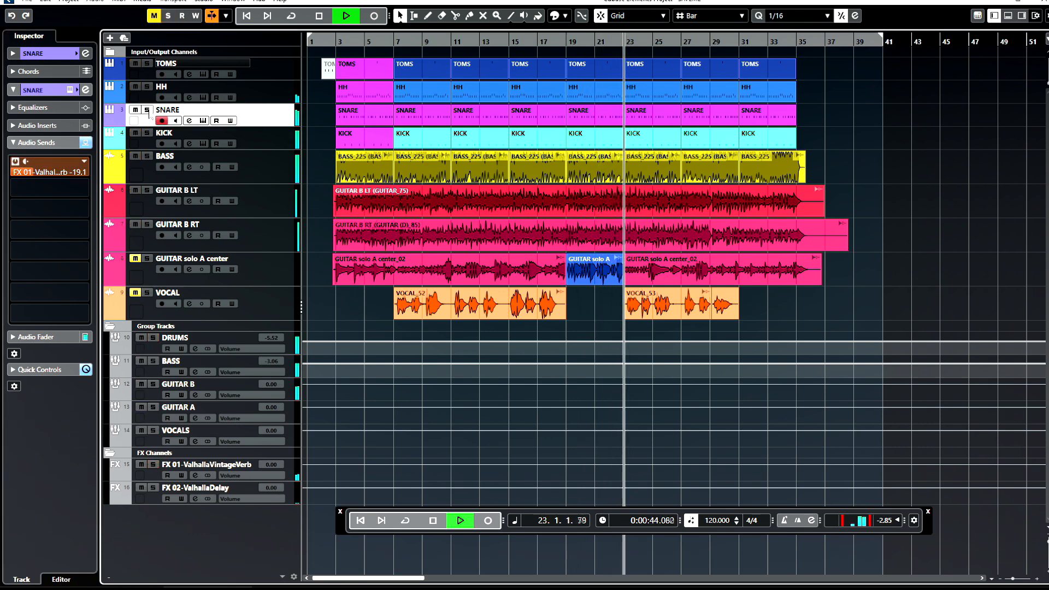
- Stop playback and return the project cursor to bar 3
left_click(25, 7)
left_click(354, 116)
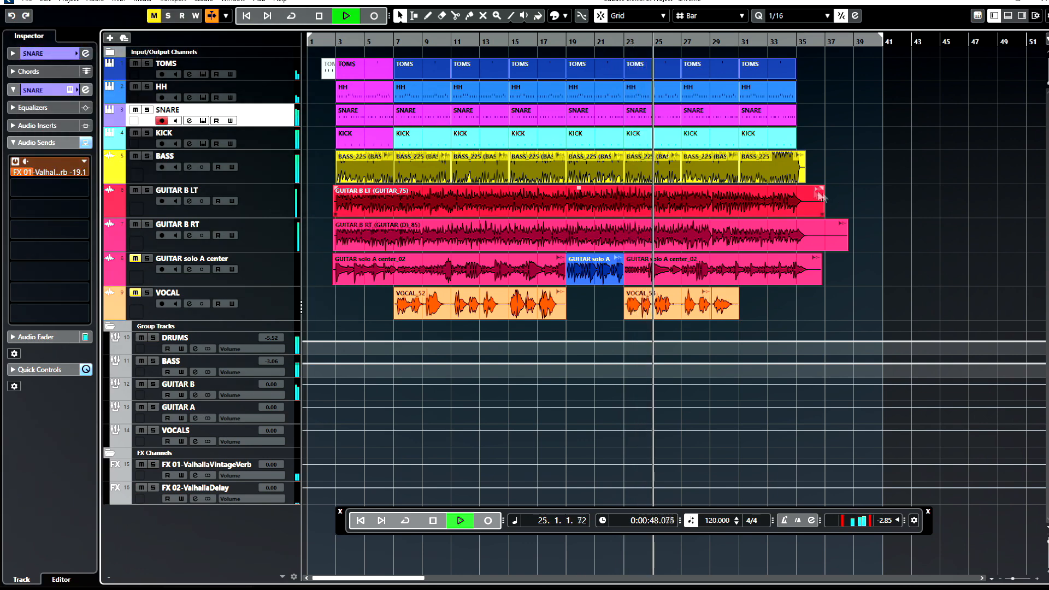
left_click(640, 196)
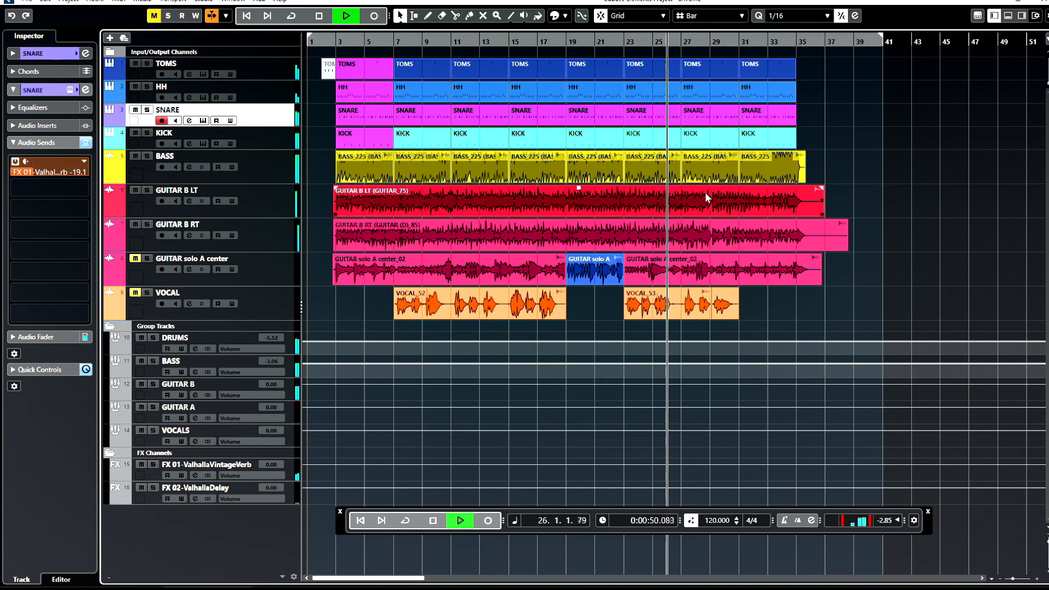
key("space")
left_click(478, 119)
left_click(336, 38)
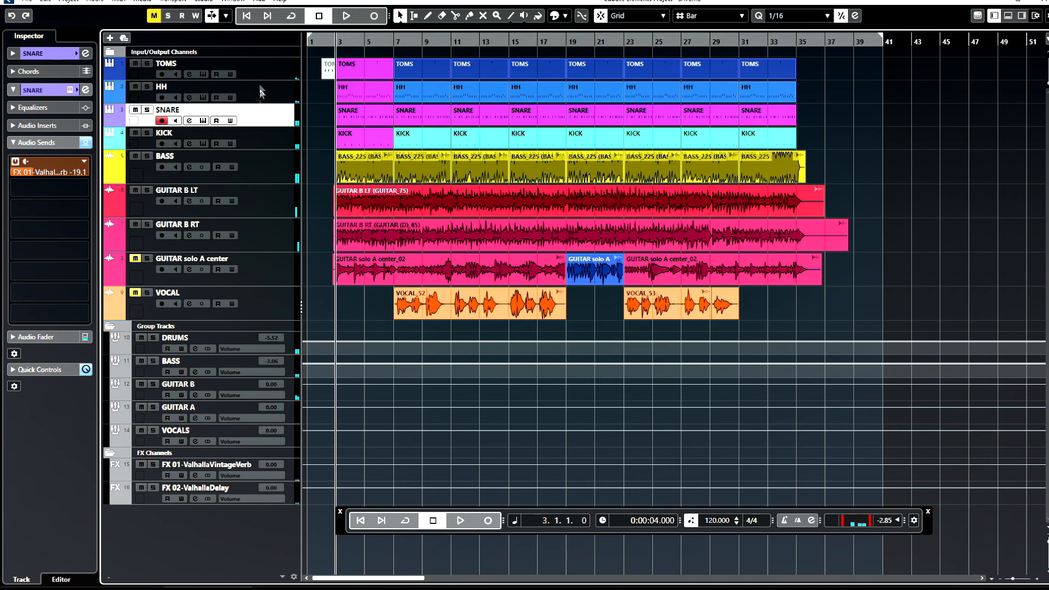
- Insert FabFilter Pro-Q 3 in the first insert slot of the TOMS track and close its window
left_click(259, 65)
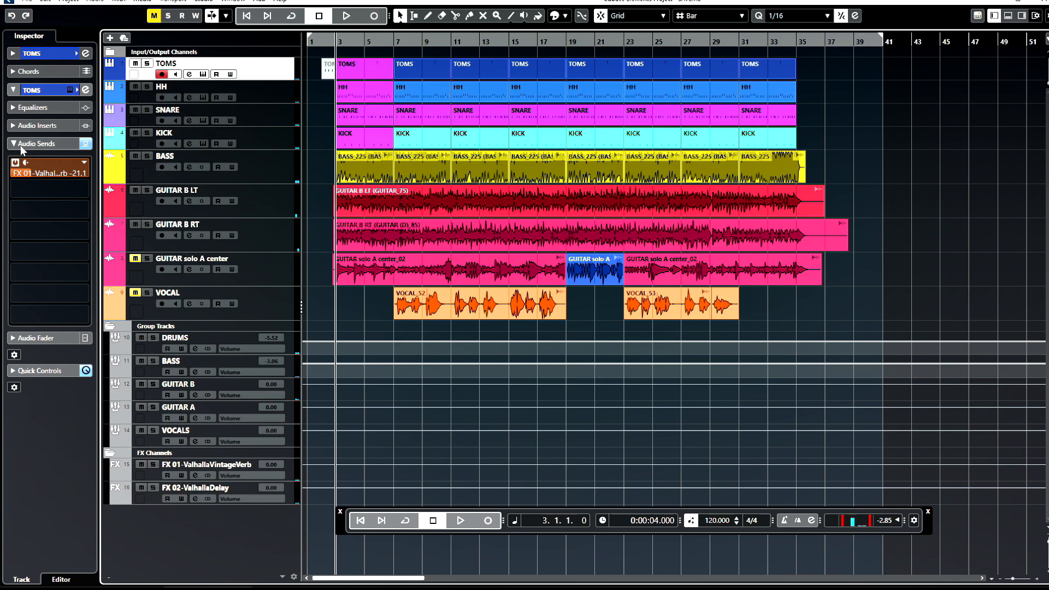
left_click(22, 144)
left_click(12, 125)
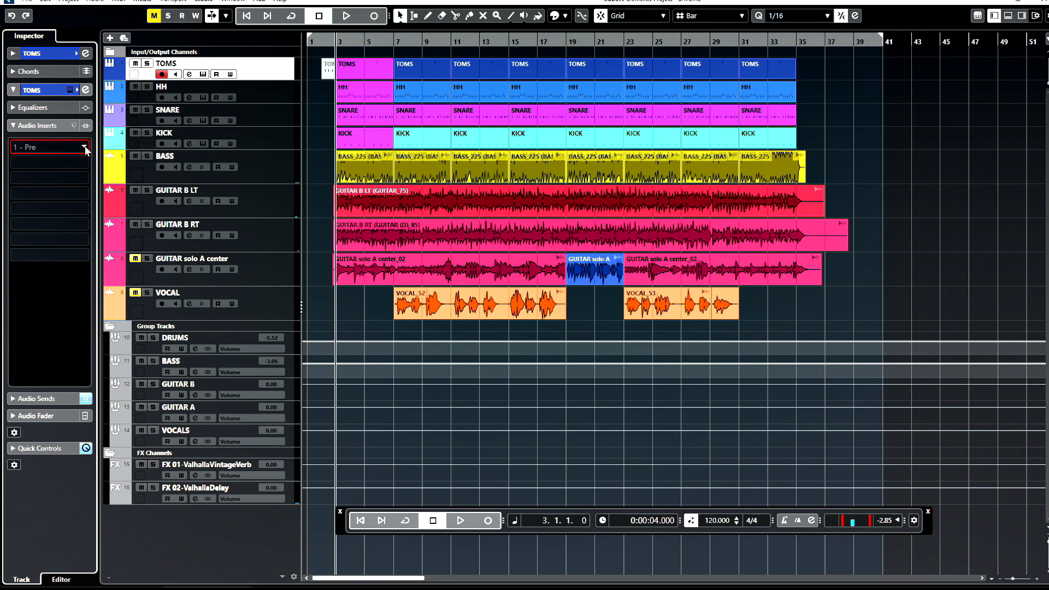
left_click(85, 148)
left_click(75, 189)
left_click(49, 201)
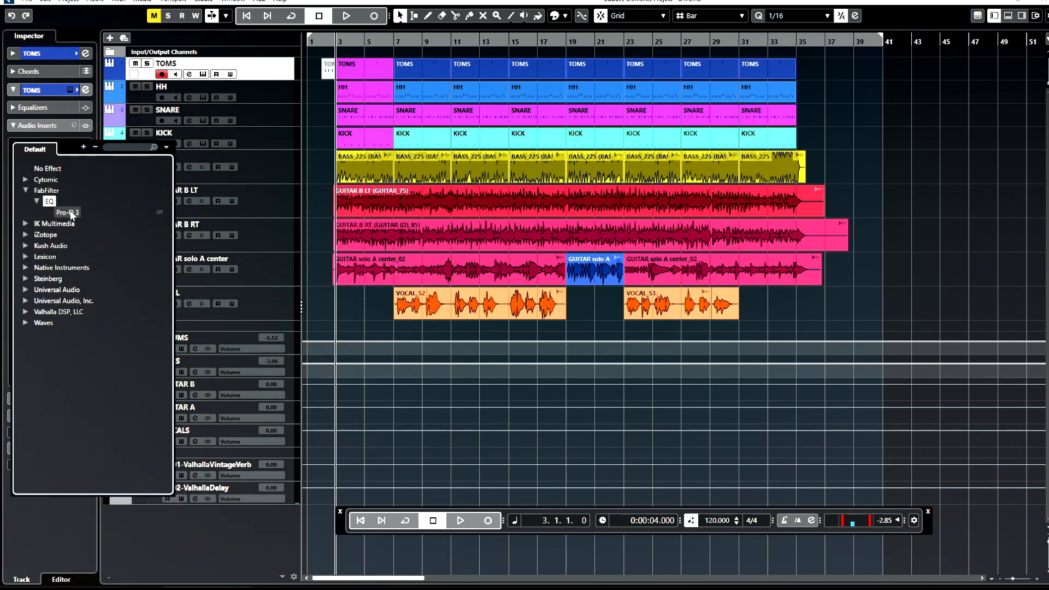
left_click(71, 214)
left_click(647, 175)
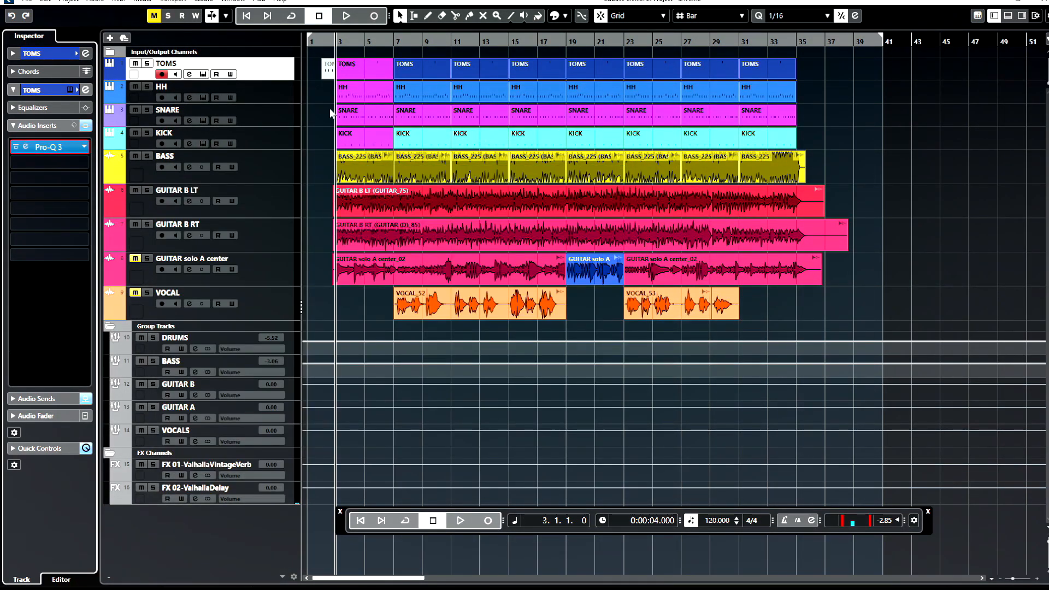
- Insert FabFilter Pro-Q 3 in the first insert slot of the HH track and close its window
left_click(277, 98)
left_click(83, 147)
left_click(68, 189)
left_click(64, 201)
left_click(69, 212)
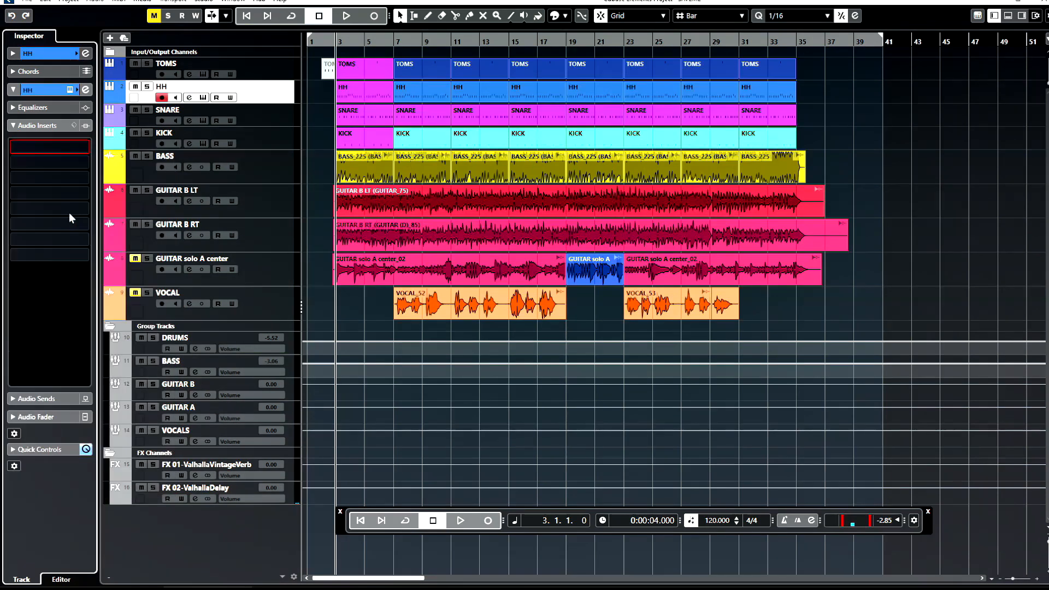
left_click(822, 269)
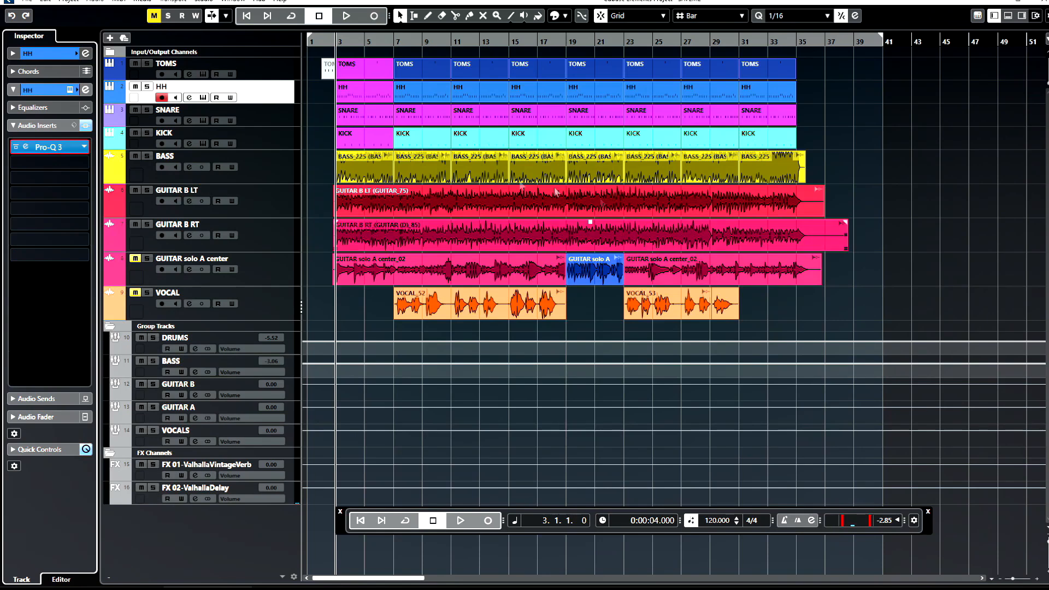
- Insert FabFilter Pro-Q 3 in the first insert slot of the SNARE track and close its window
left_click(266, 116)
left_click(83, 146)
left_click(67, 189)
left_click(61, 201)
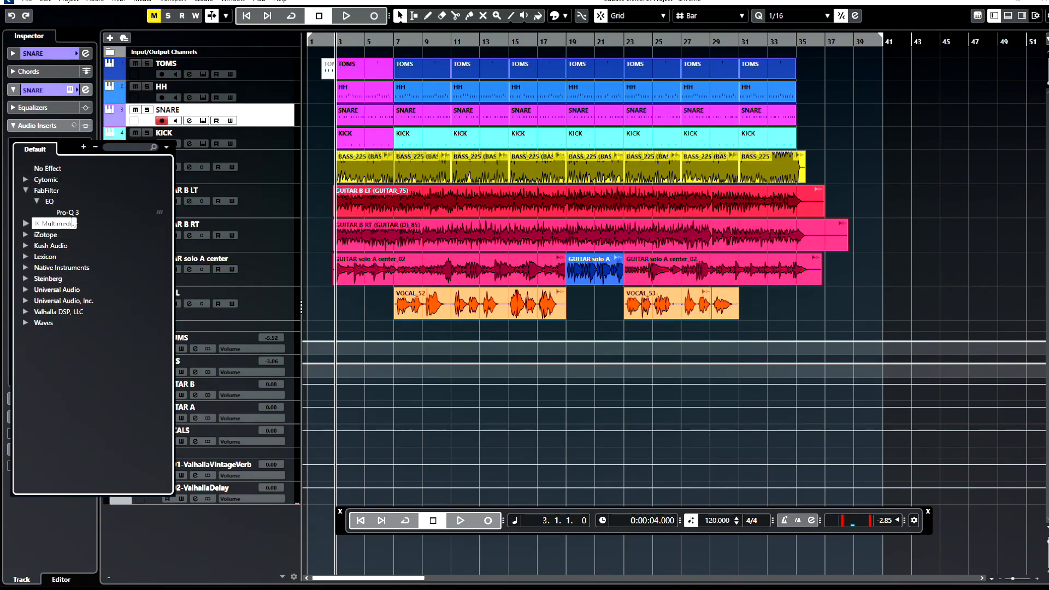
left_click(68, 212)
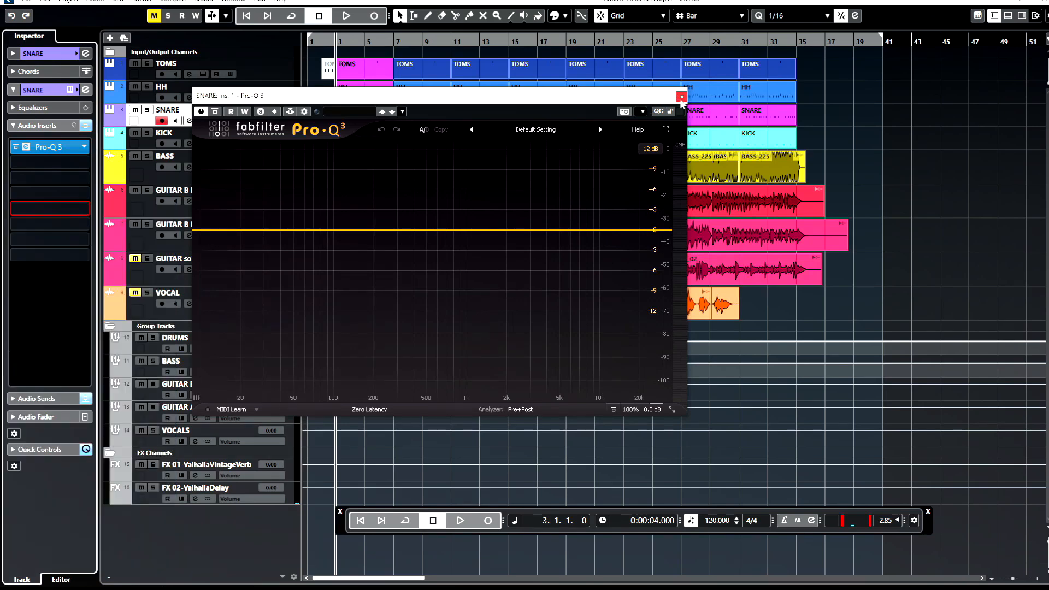
left_click(680, 98)
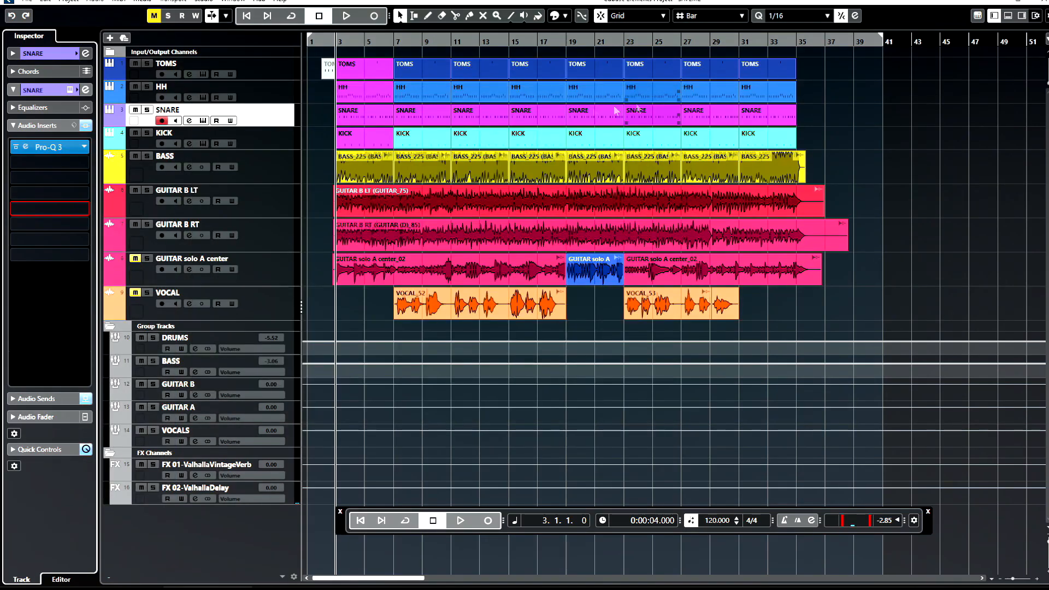
- Insert FabFilter Pro-Q 3 on the KICK track, and reduce the heights of the BASS, guitar and VOCAL tracks
left_click(266, 132)
left_click(49, 146)
left_click(73, 191)
left_click(70, 201)
left_click(66, 212)
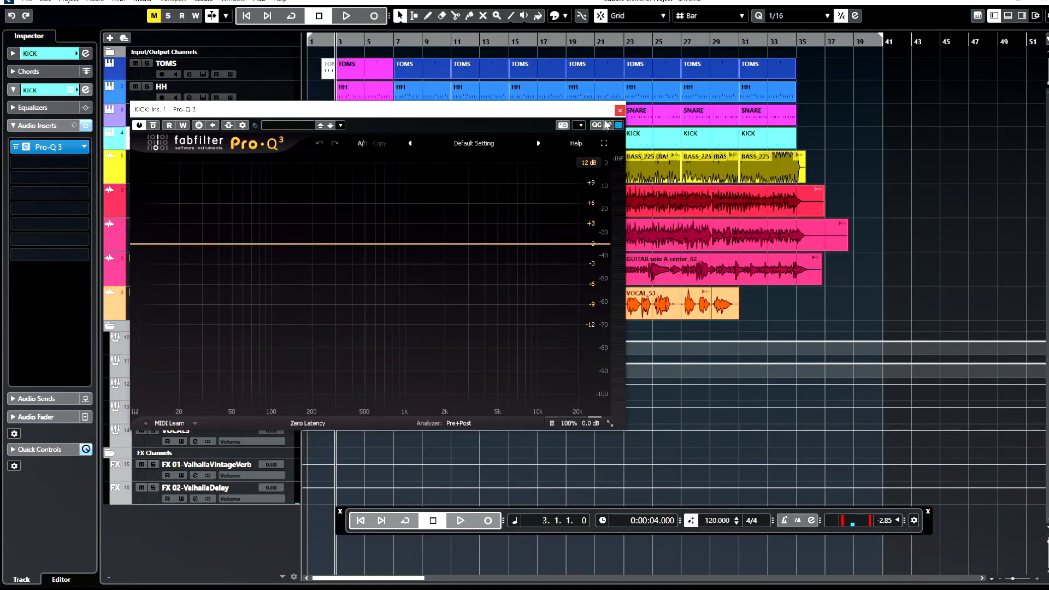
left_click(619, 111)
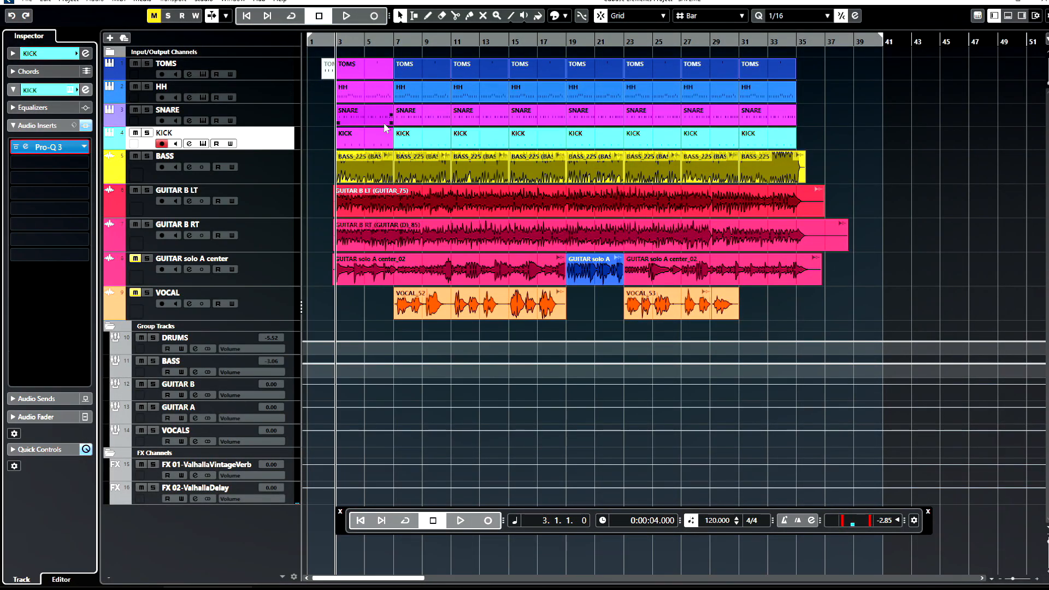
left_click_drag(257, 183, 254, 260)
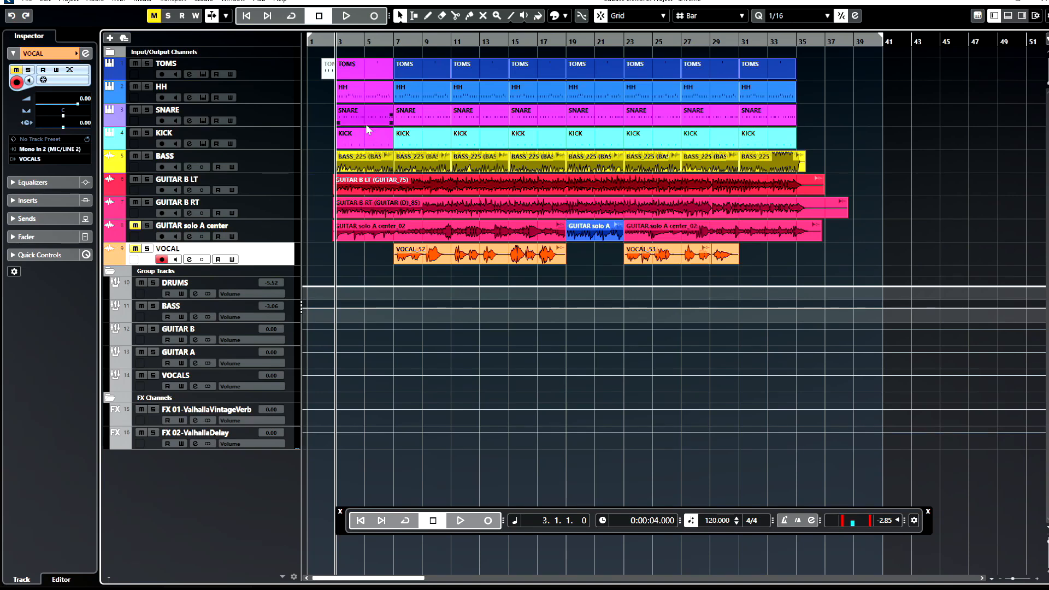
- During playback, load Low Cut in HH's Pro-Q 3, move the cut to about 232 Hz, and add an 8.4 dB bell boost near 5650 Hz
key("space")
left_click(286, 94)
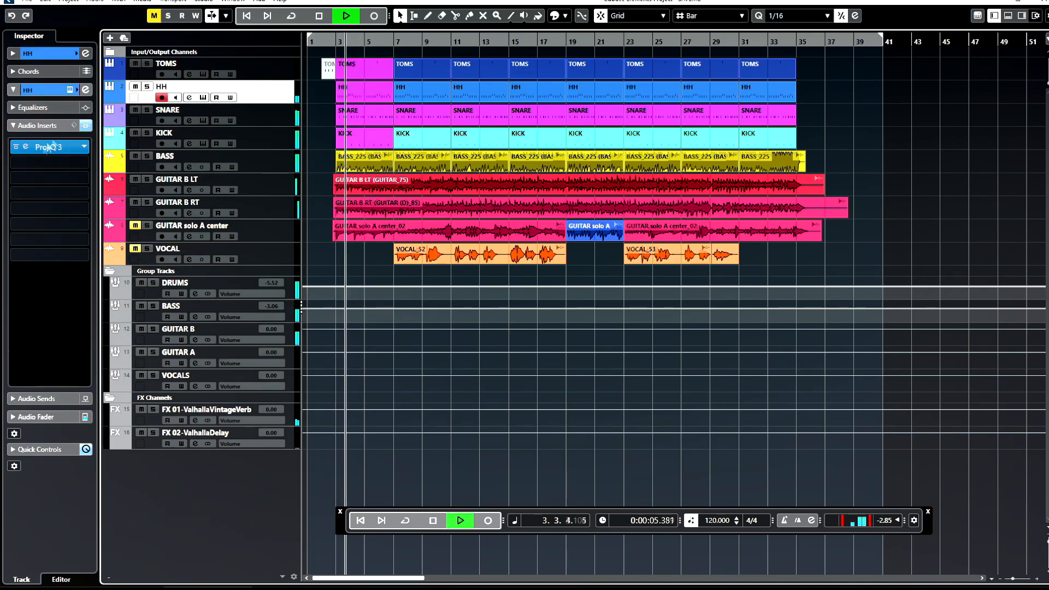
left_click(25, 146)
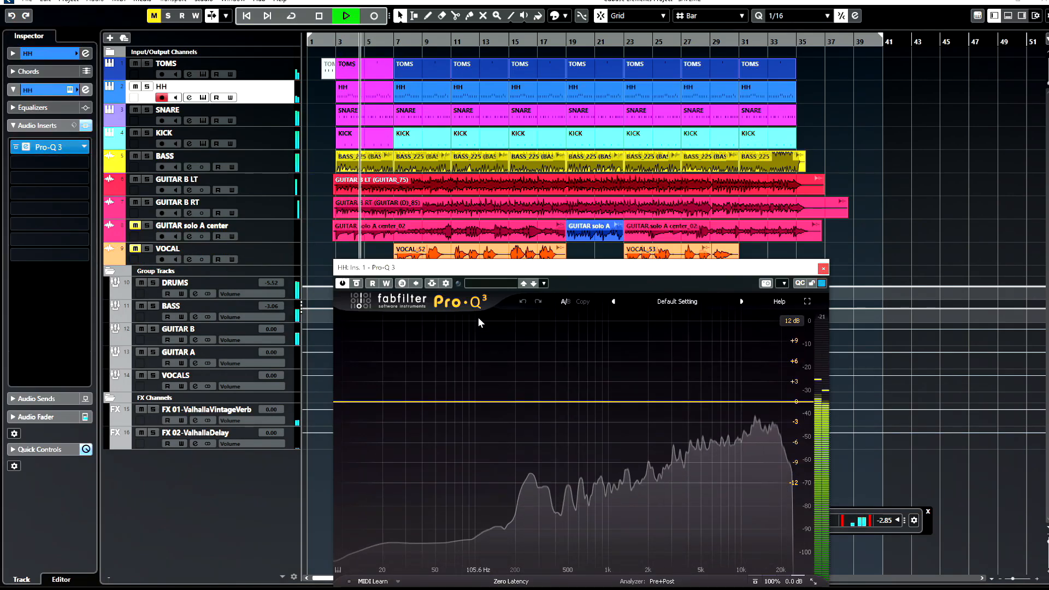
left_click(679, 303)
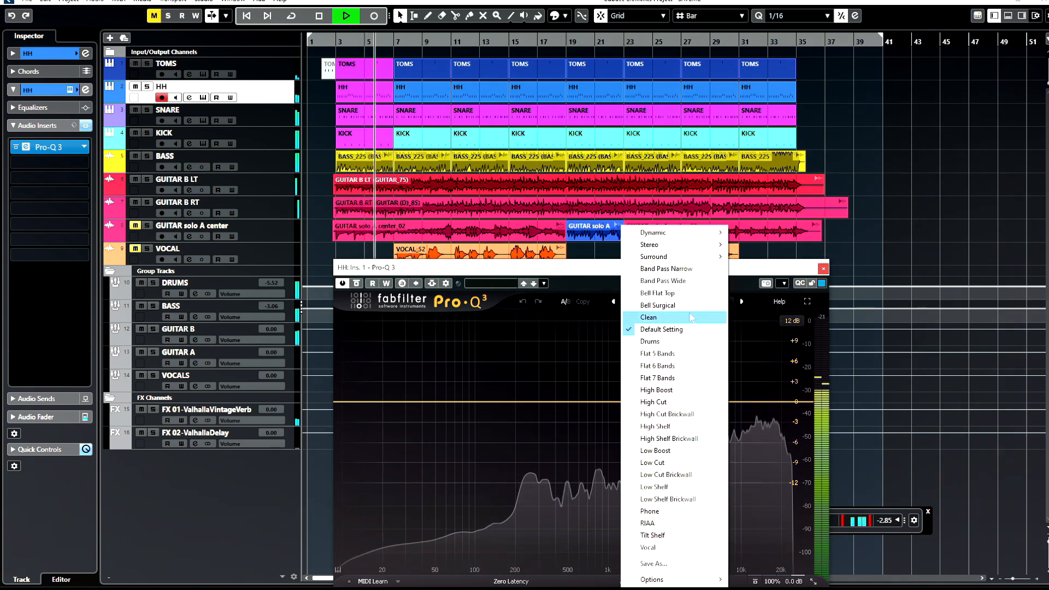
left_click(653, 464)
left_click_drag(434, 404, 524, 406)
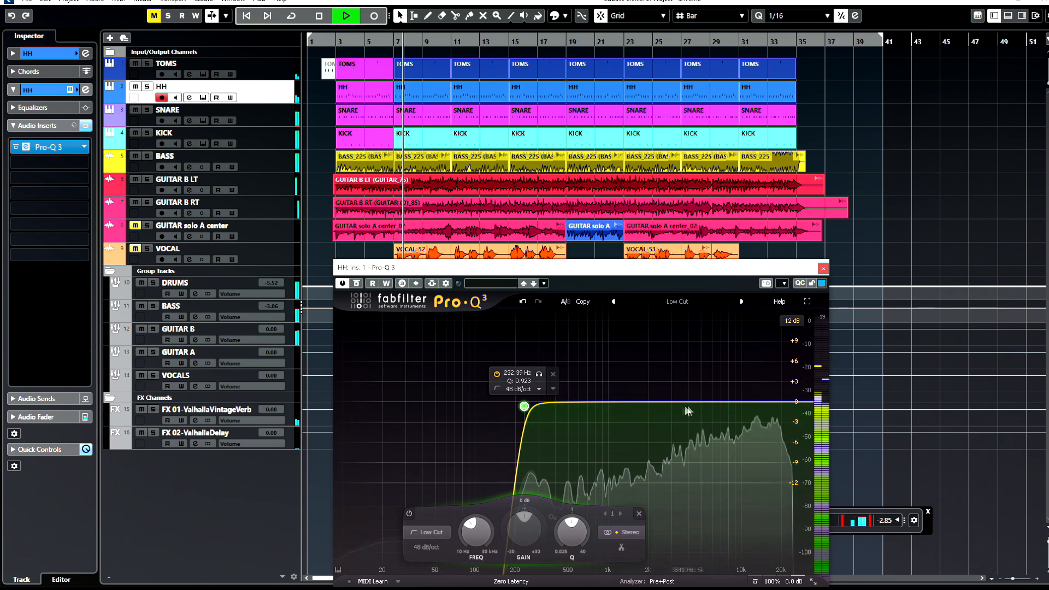
left_click_drag(698, 407, 707, 348)
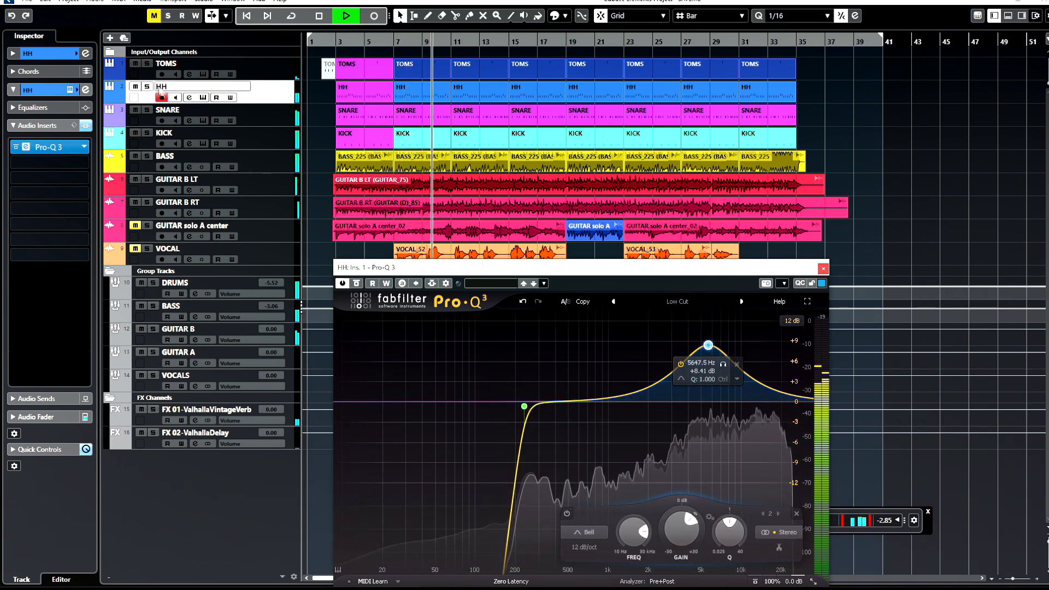
- With HH soloed, move its Pro-Q 3 bell to about 12,589 Hz and +2.45 dB, and restore the full mix before closing the EQ
left_click(147, 86)
left_click_drag(711, 351, 756, 389)
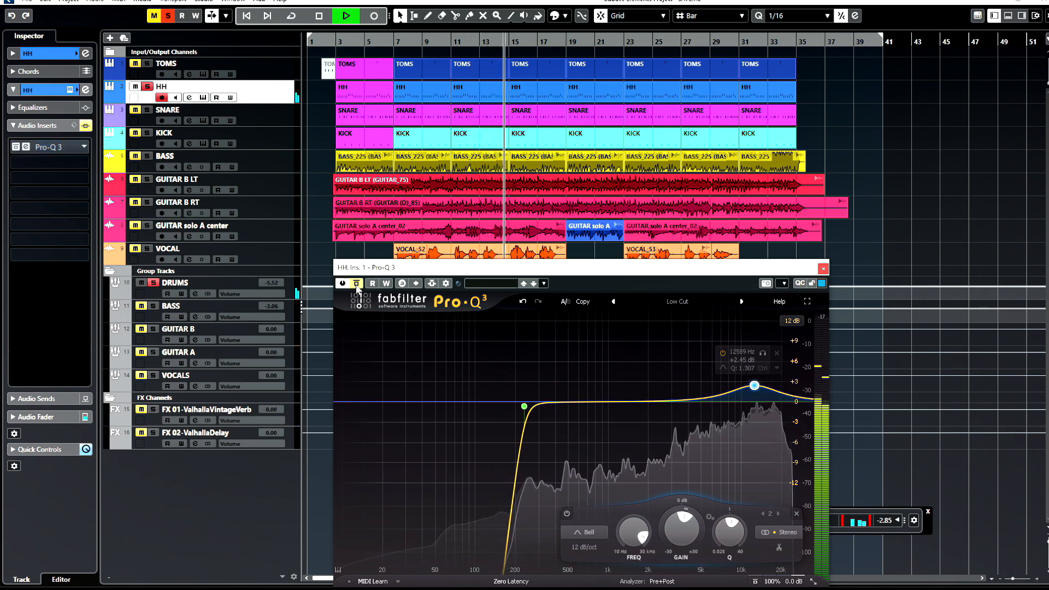
left_click(147, 89)
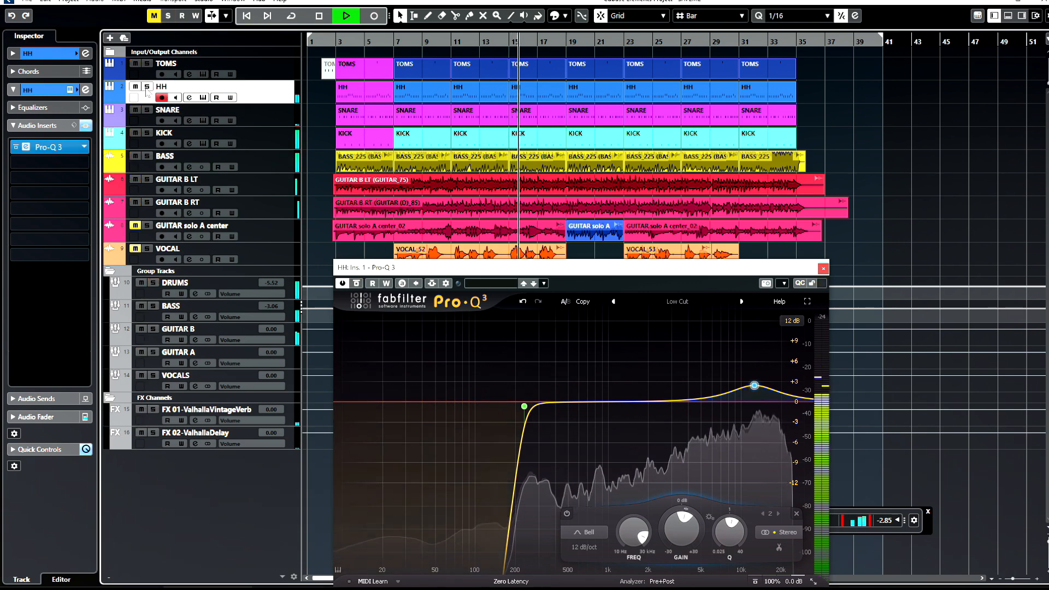
left_click(823, 268)
- On the SNARE track, load Pro-Q 3's Low Cut preset, set the cut to about 91 Hz with the track soloed, and close the EQ
left_click(254, 116)
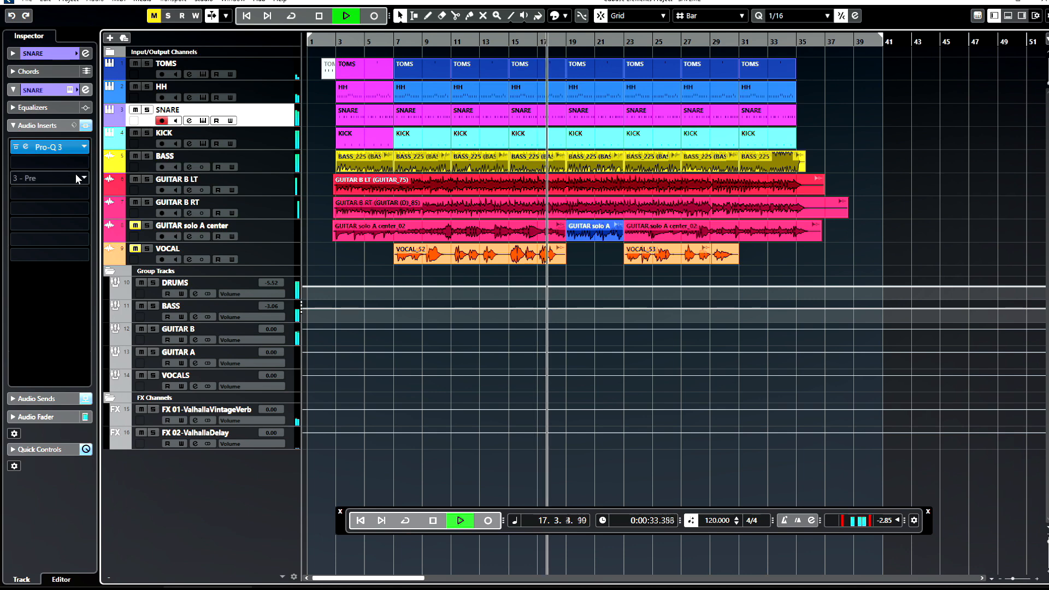
left_click(26, 147)
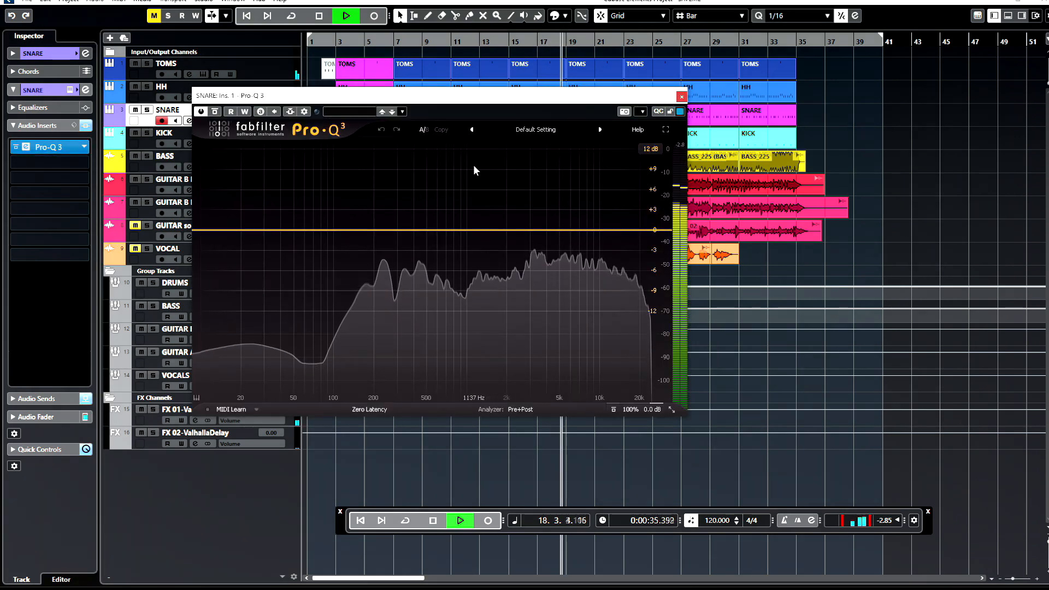
left_click(548, 132)
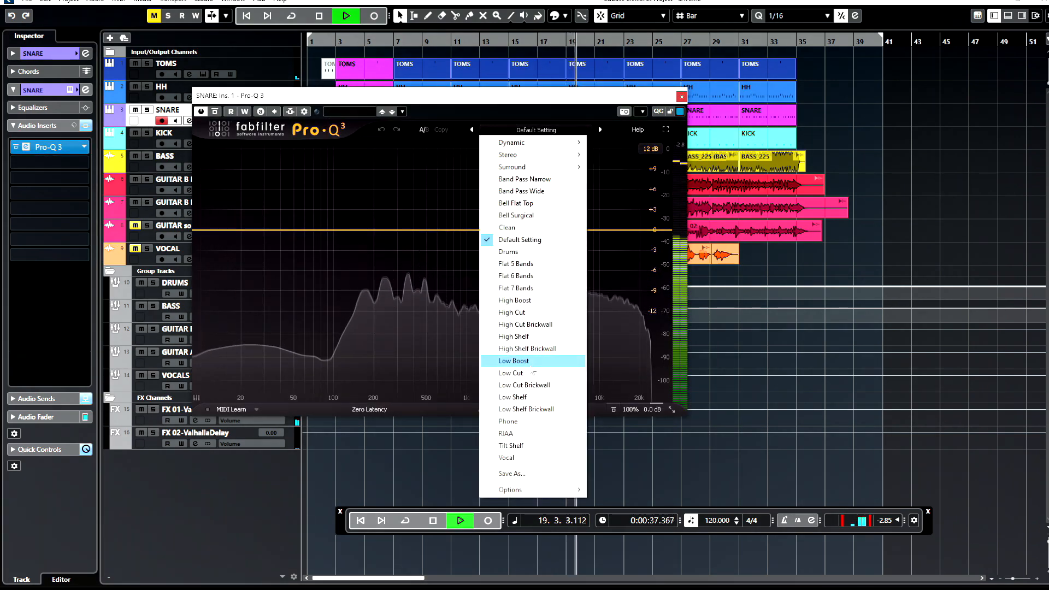
left_click(512, 372)
left_click_drag(293, 231, 332, 231)
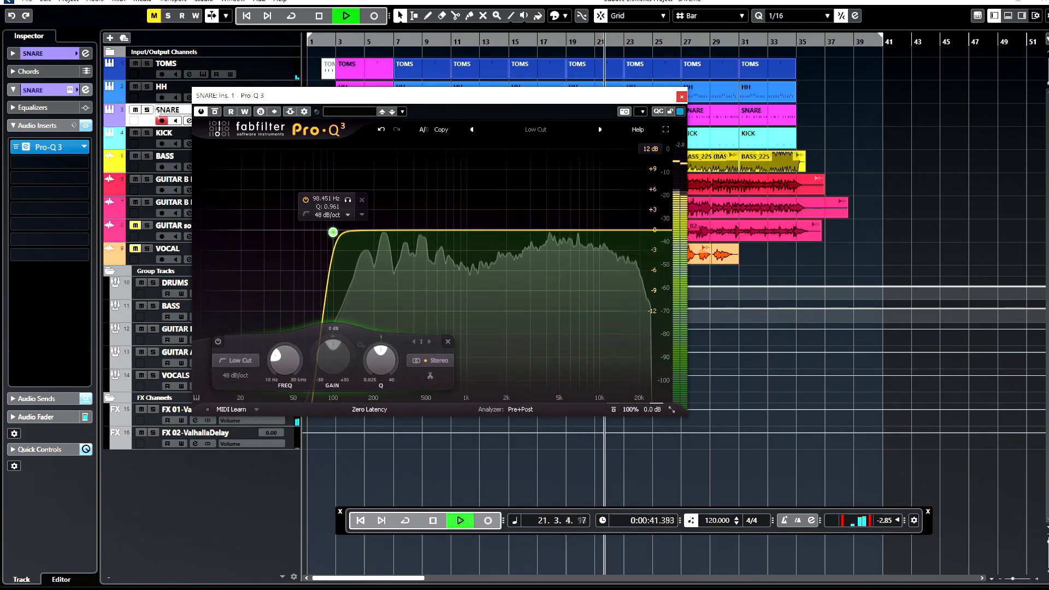
key("s")
mouse_move(335, 234)
left_mouse_down()
mouse_move(548, 238)
mouse_move(256, 233)
mouse_move(329, 235)
left_mouse_up()
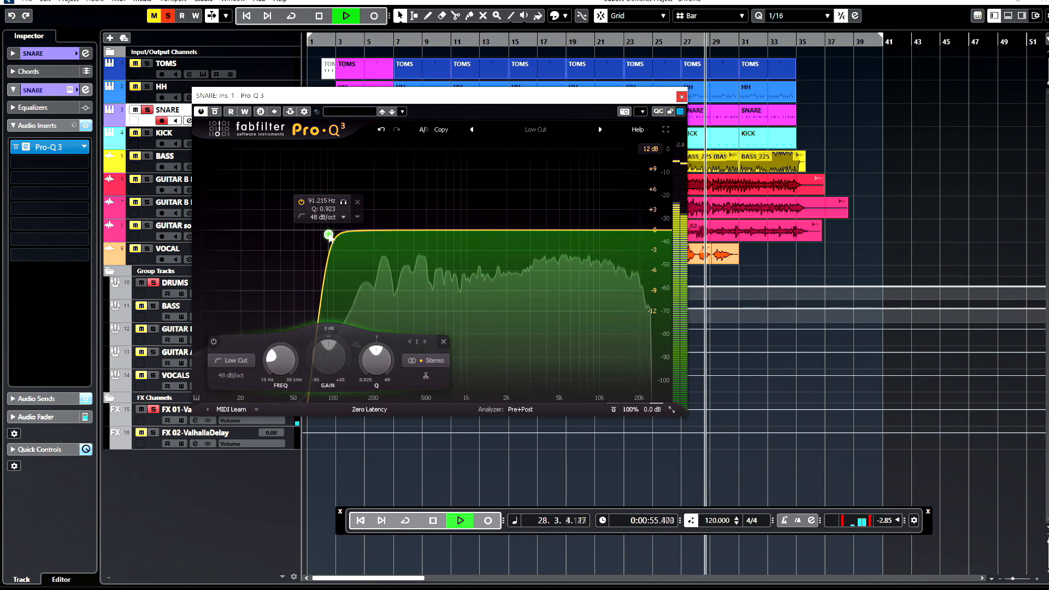
left_click(682, 96)
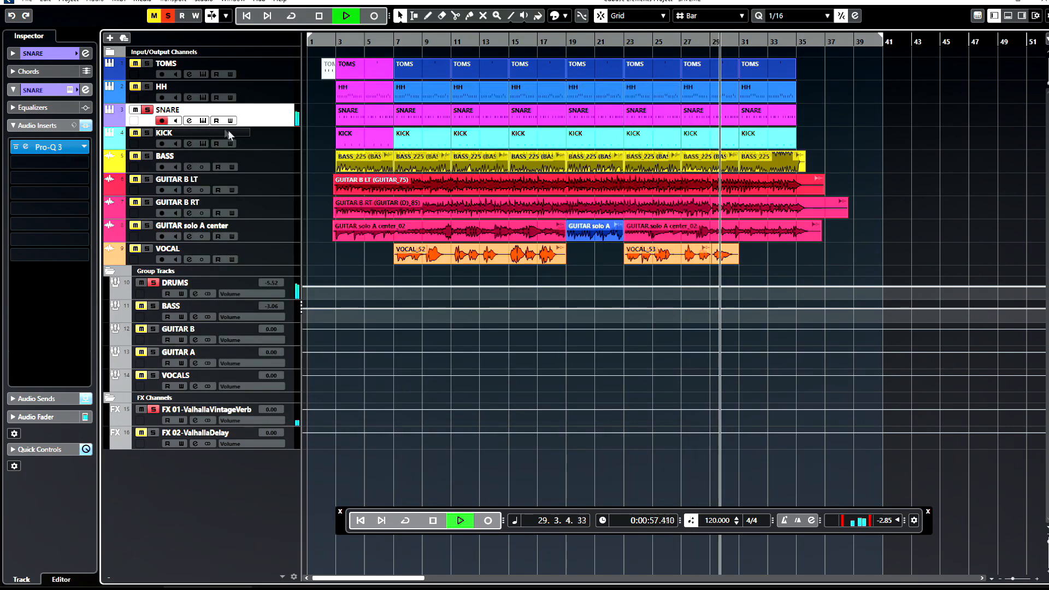
- On the KICK track, load Pro-Q 3's Low Cut preset and set the cut to about 19 Hz while soloed, ending with the EQ closed and solo off
left_click(271, 140)
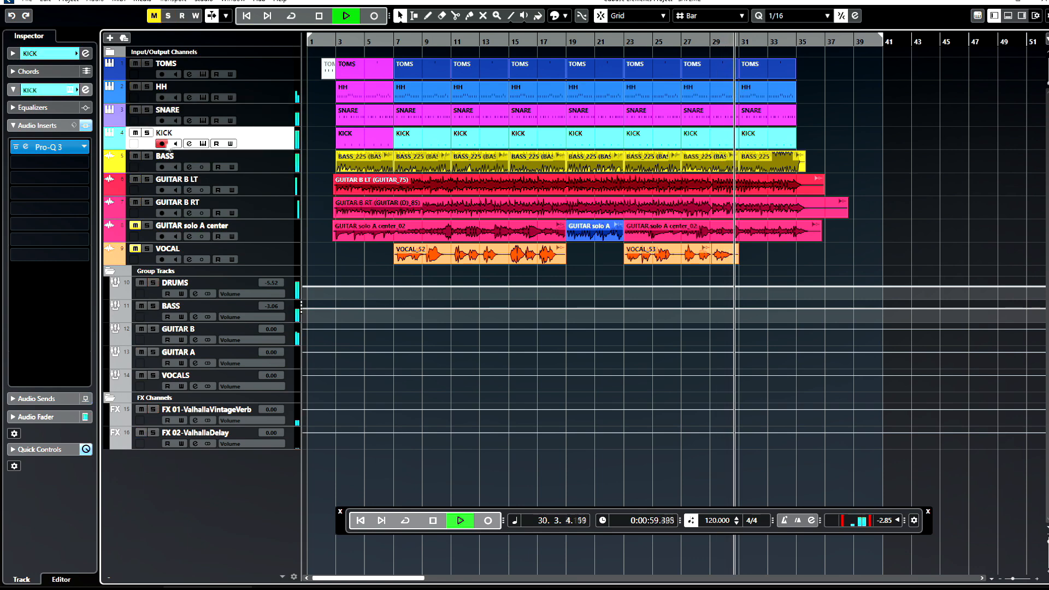
left_click(33, 146)
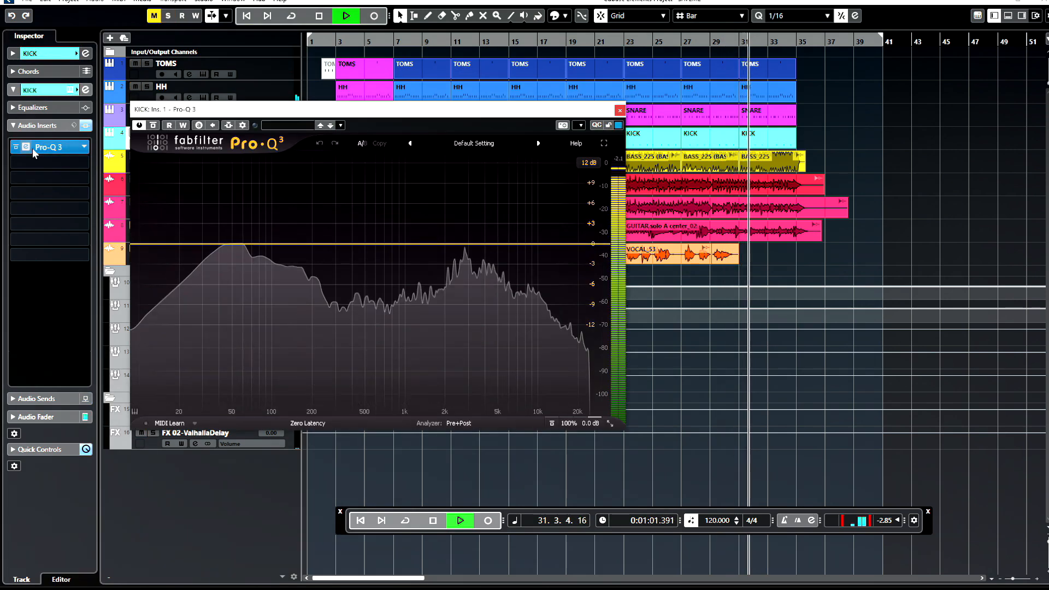
left_click_drag(235, 110, 420, 130)
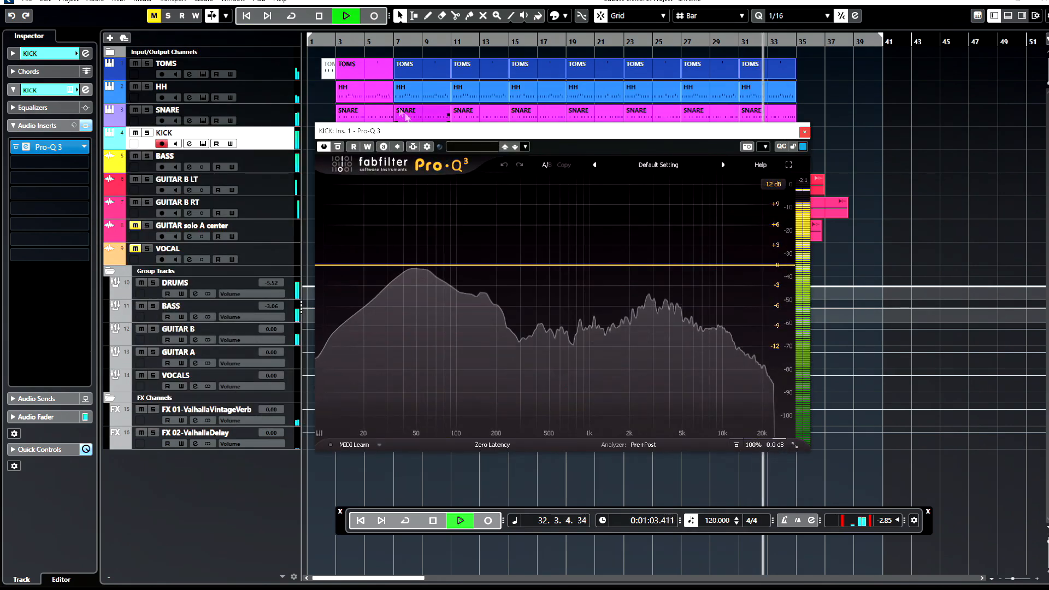
left_click(334, 44)
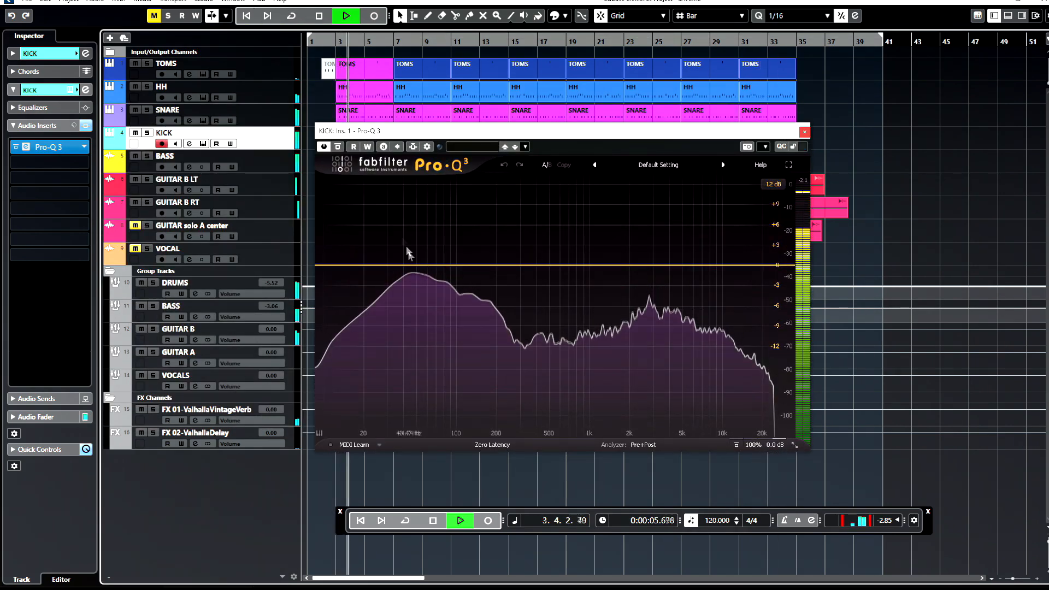
left_click(147, 134)
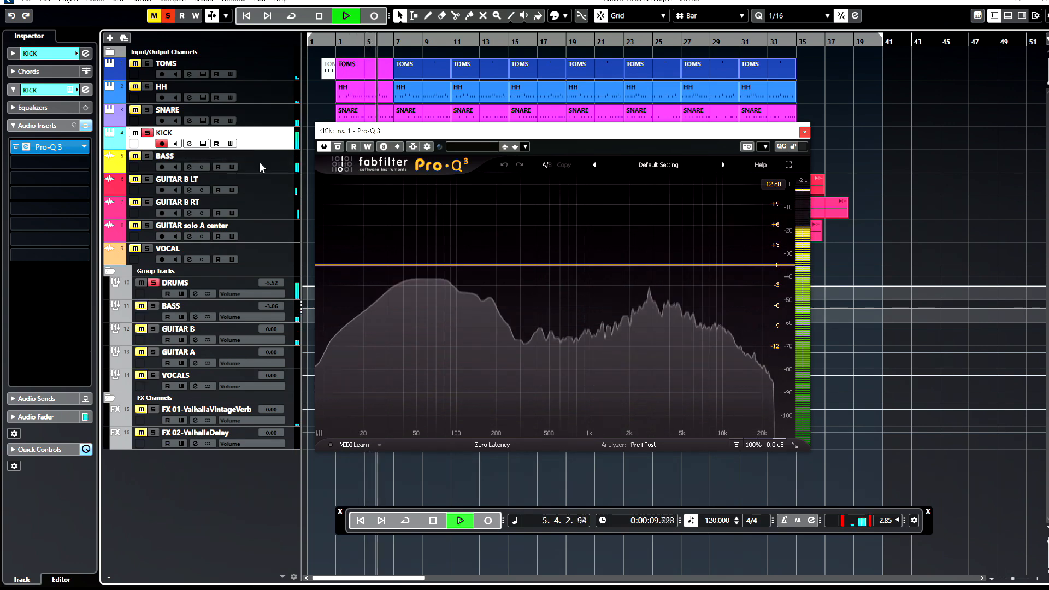
left_click(683, 166)
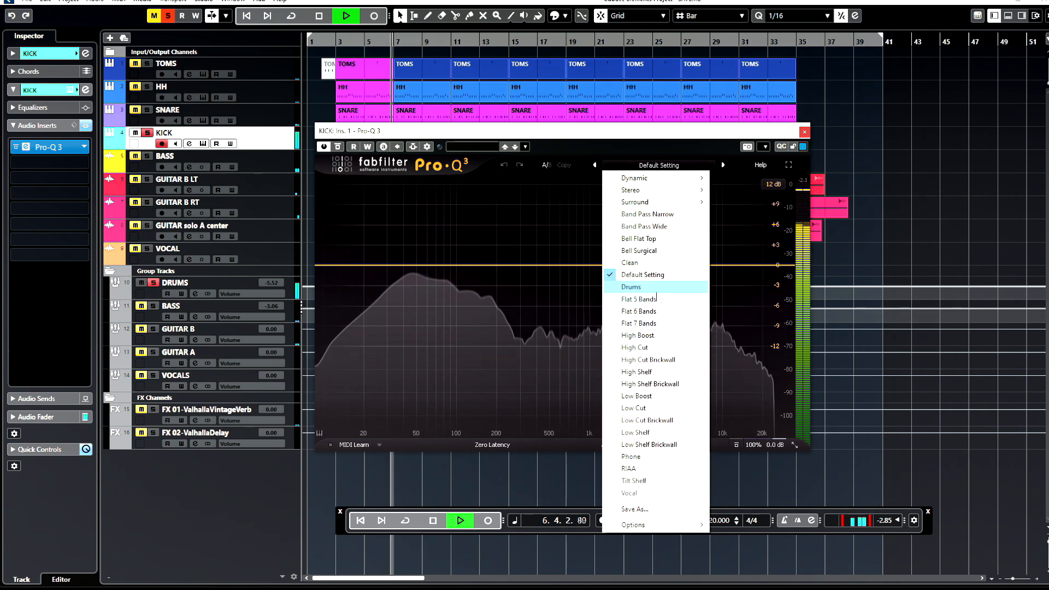
left_click(634, 408)
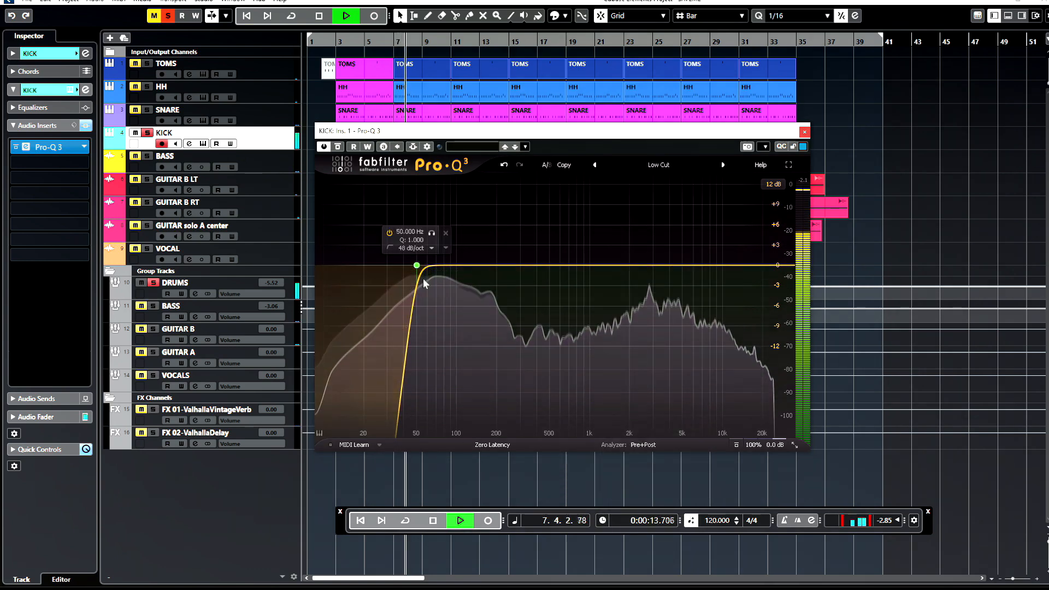
left_click_drag(417, 269, 360, 269)
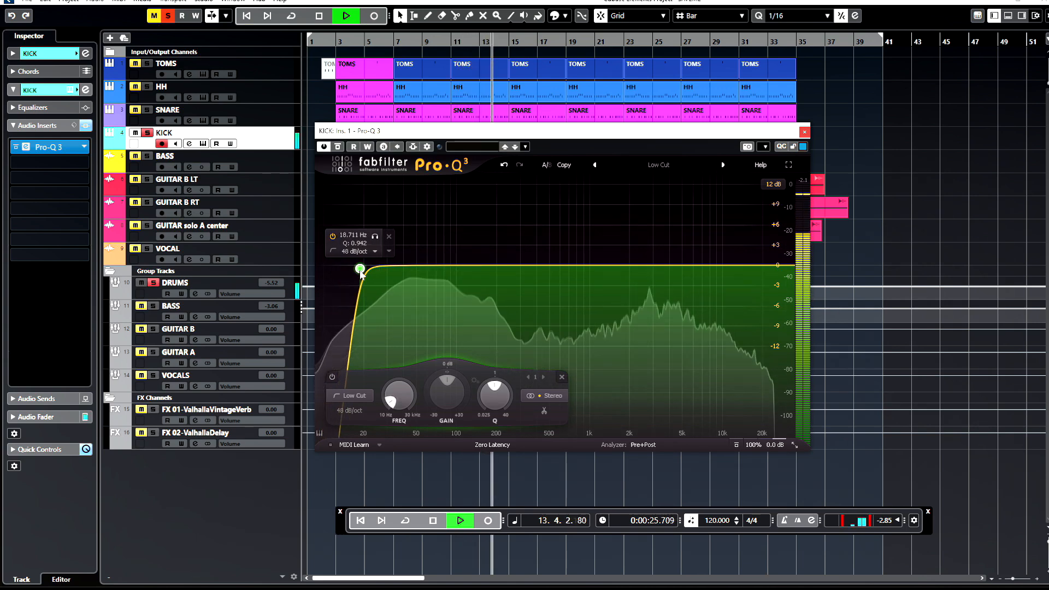
left_click(804, 132)
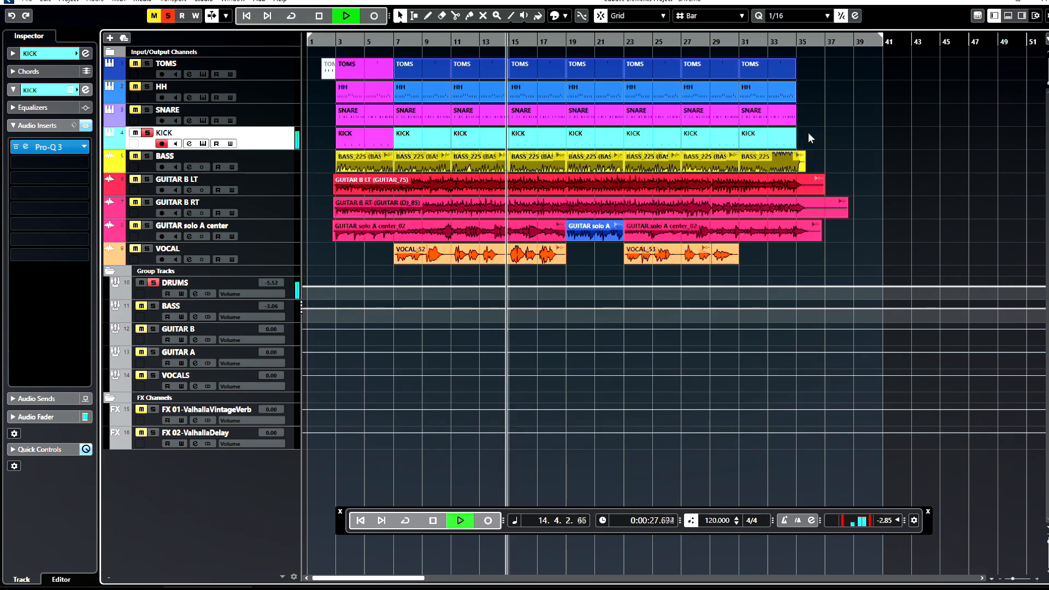
left_click(147, 133)
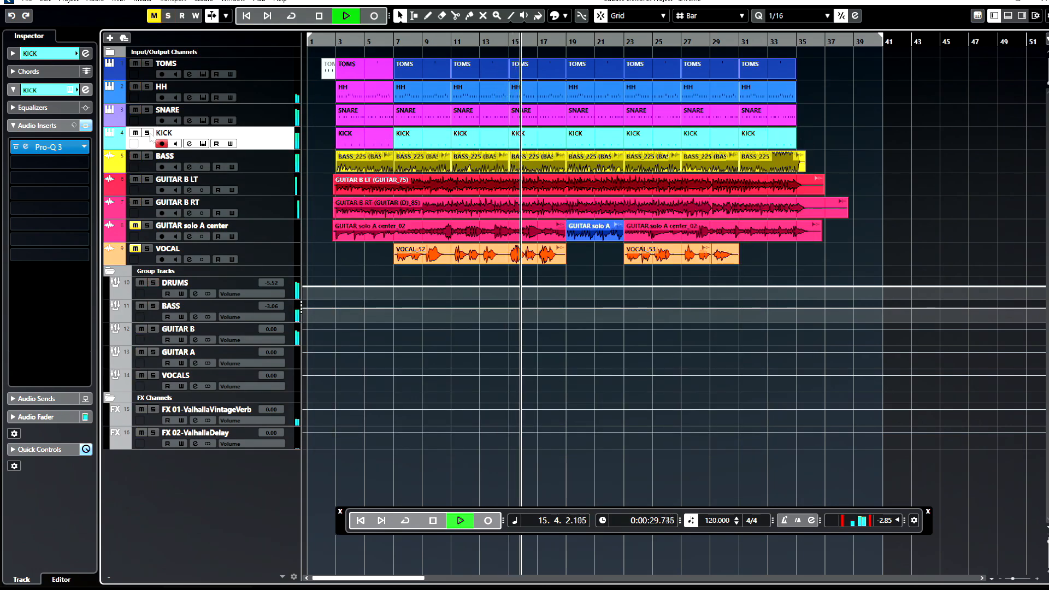
- Audition the soloed TOMS track from bar 7 and inspect the notes of its bar 7 part in the drum editor
left_click(271, 75)
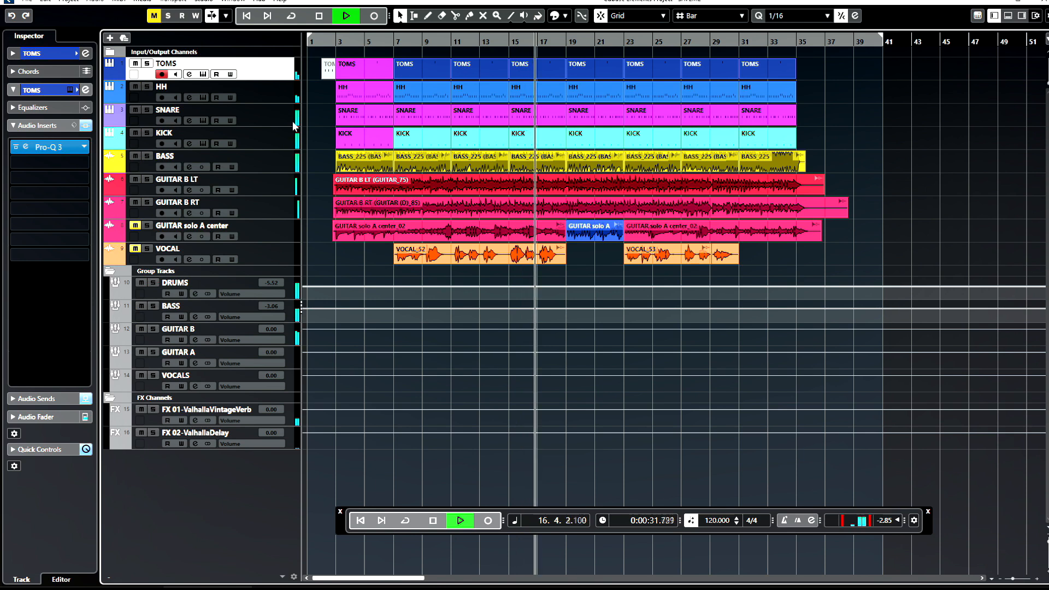
key("space")
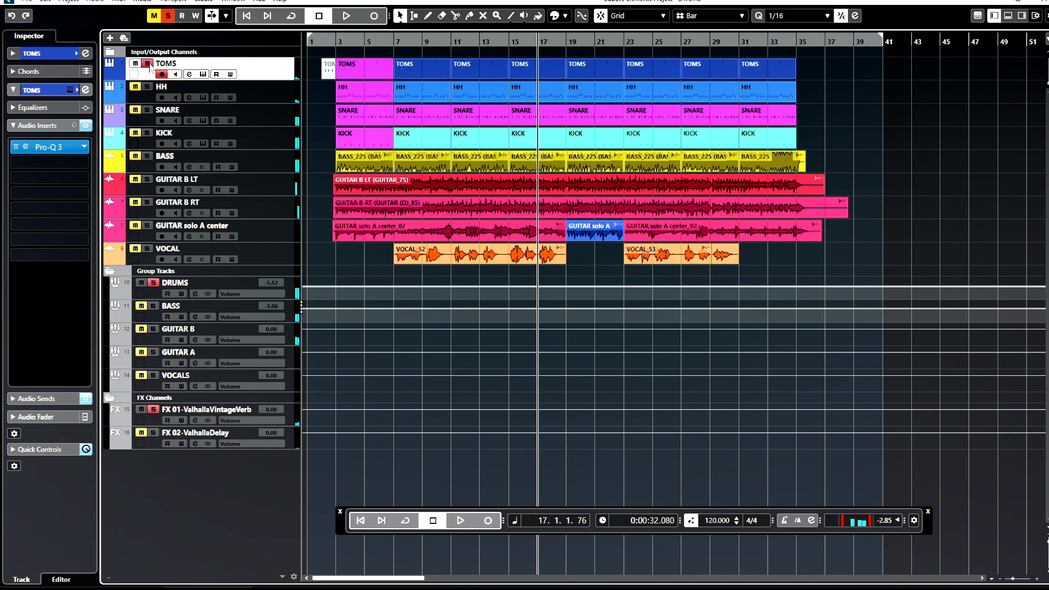
left_click(391, 39)
left_click(415, 65)
key("space")
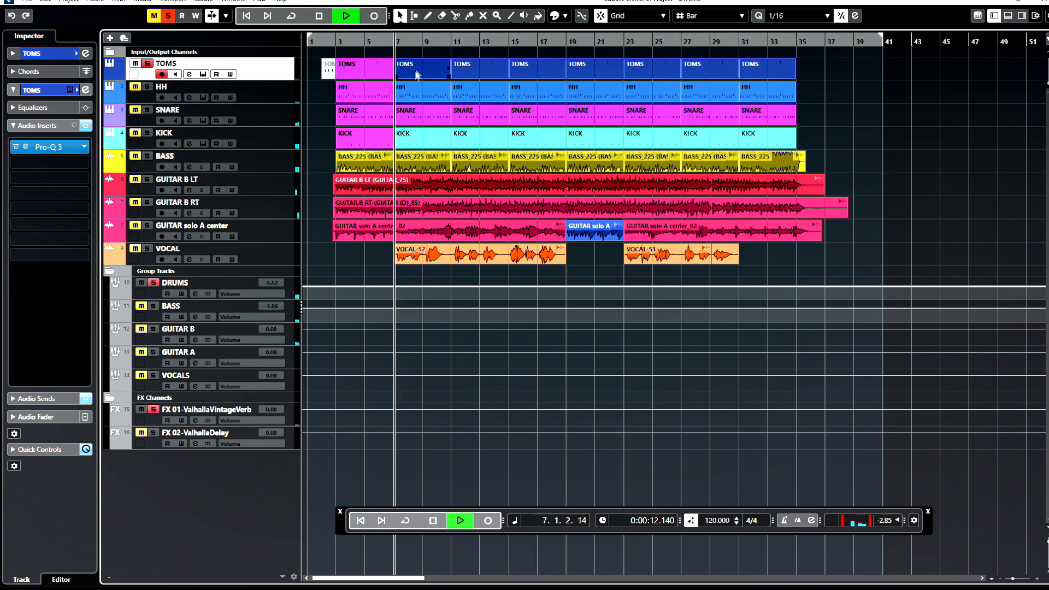
double_click(415, 64)
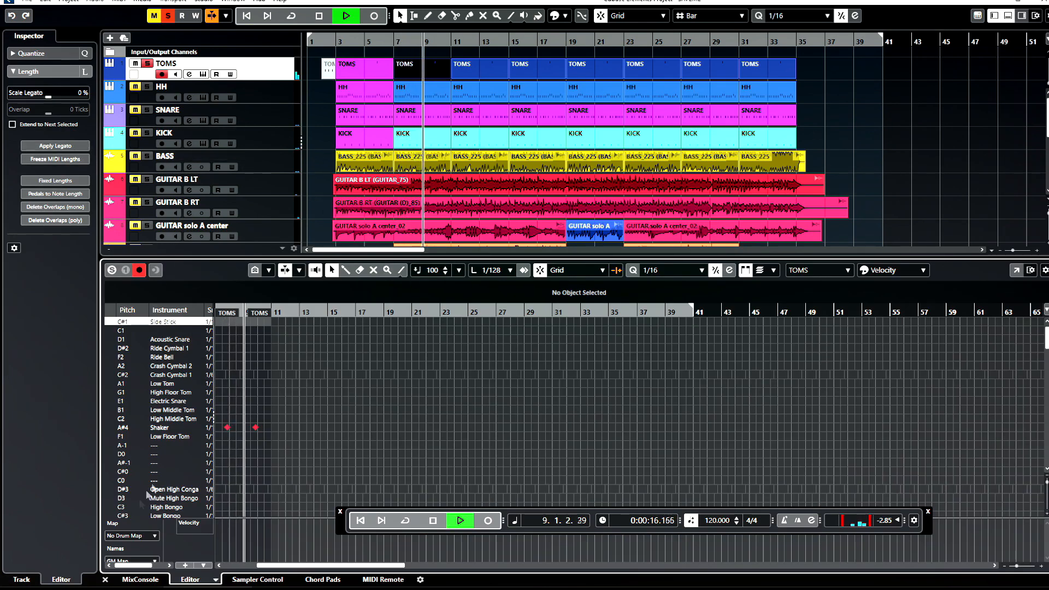
mouse_move(109, 580)
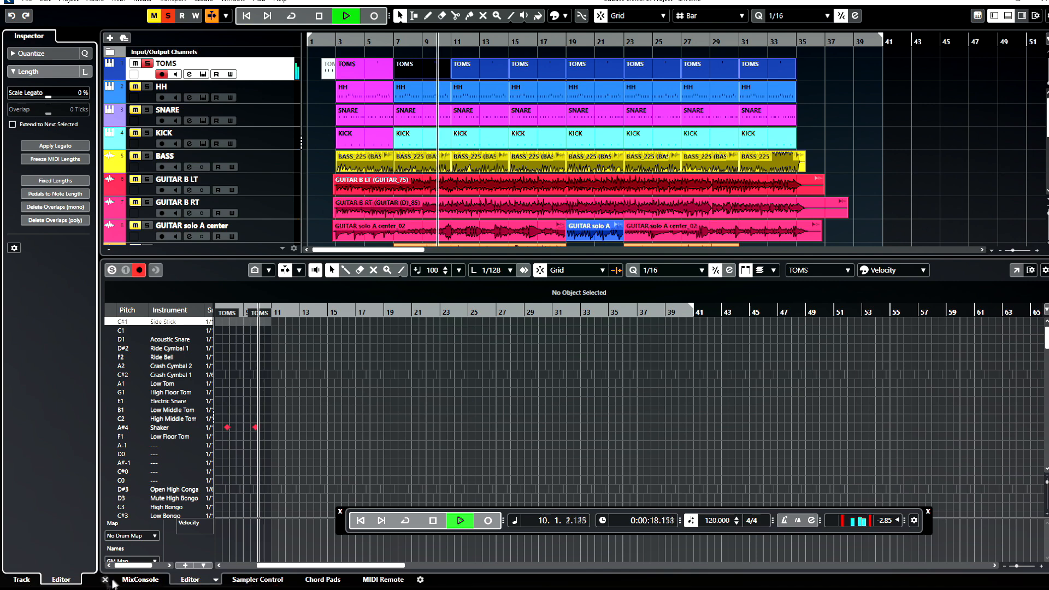
left_click(108, 579)
key("space")
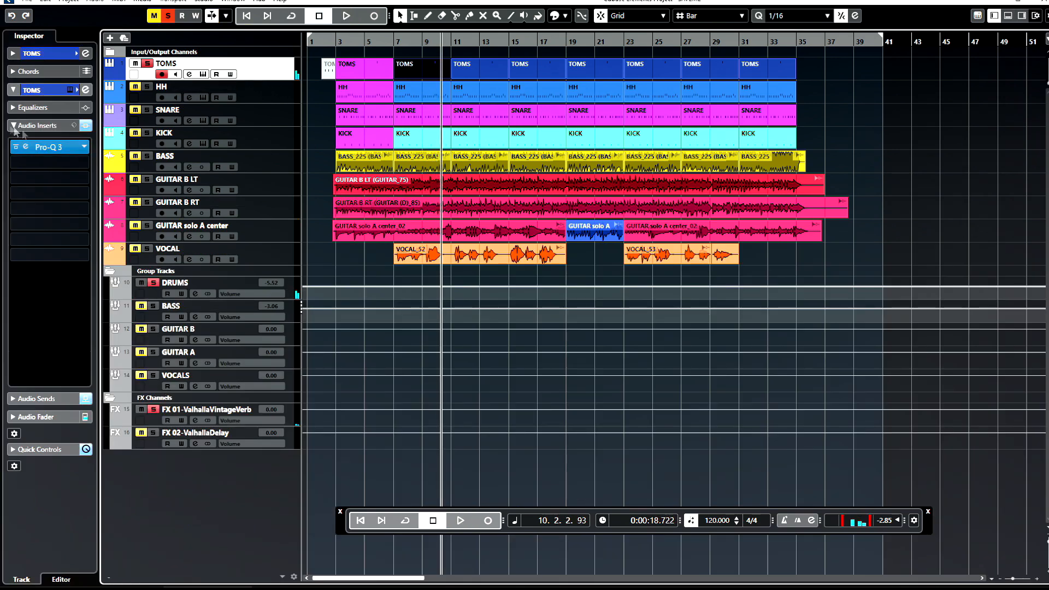
- Insert IK Multimedia's TR5 White 2A compressor in the second insert slot of the TOMS track
left_click(80, 163)
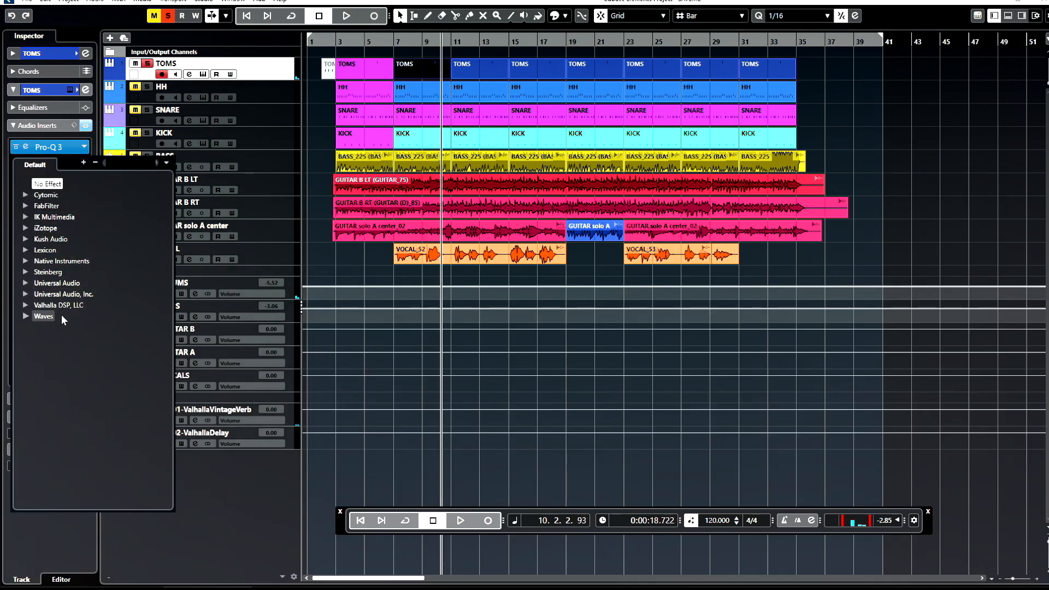
left_click(57, 217)
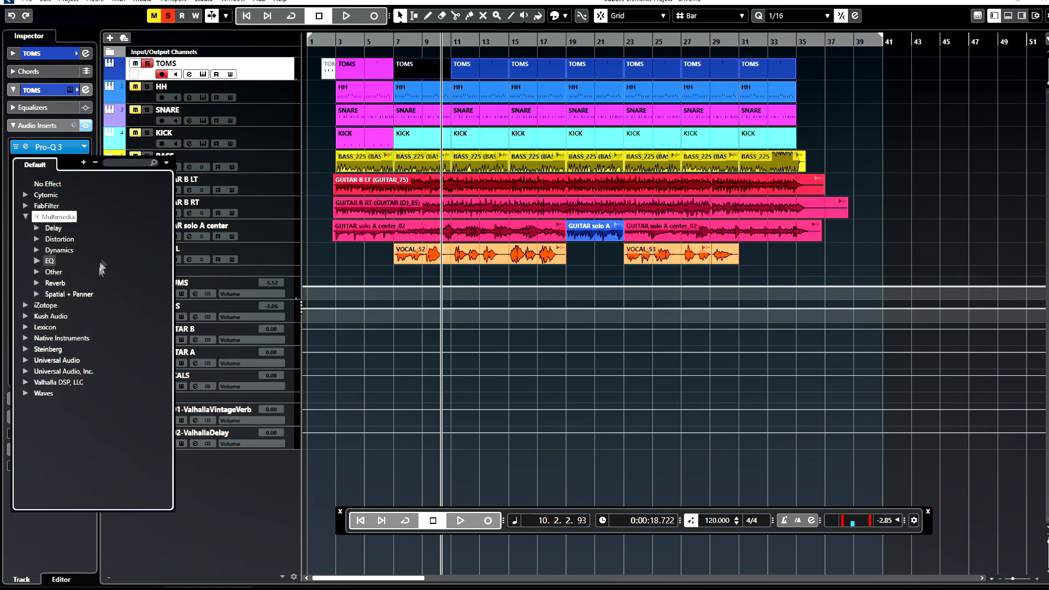
left_click(59, 250)
left_click(77, 448)
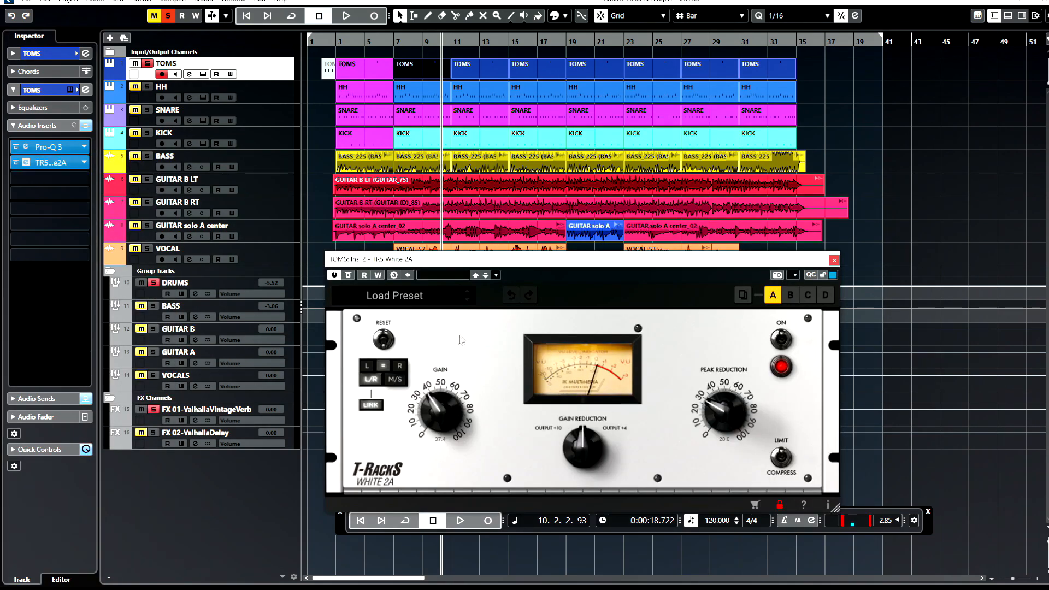
- Play from bar 7 with TOMS unsoloed, lower the White 2A gain to about 28, and close the compressor before stopping playback
left_click(398, 39)
key("space")
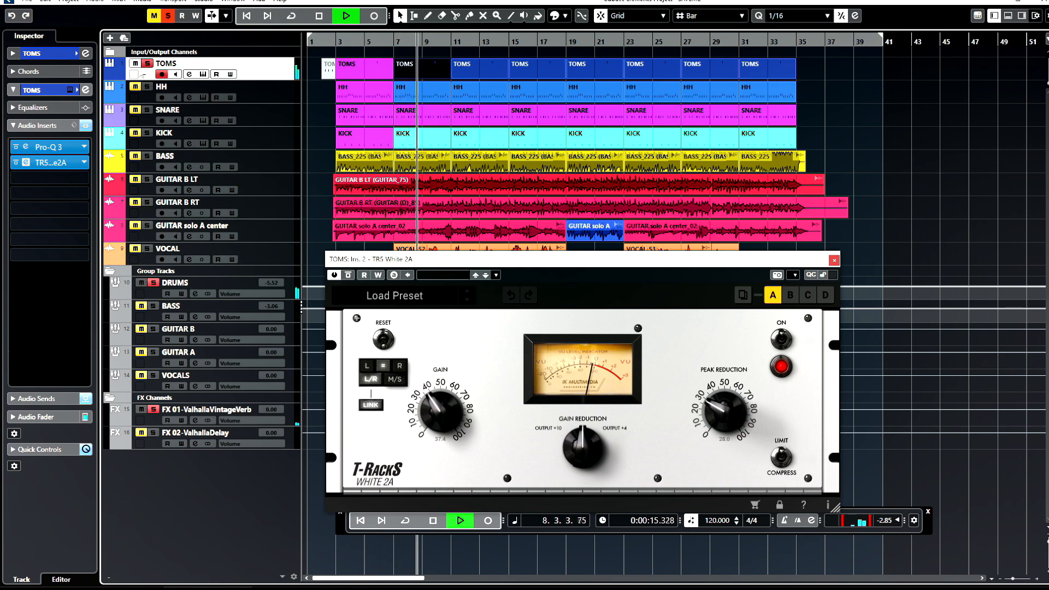
left_click(147, 64)
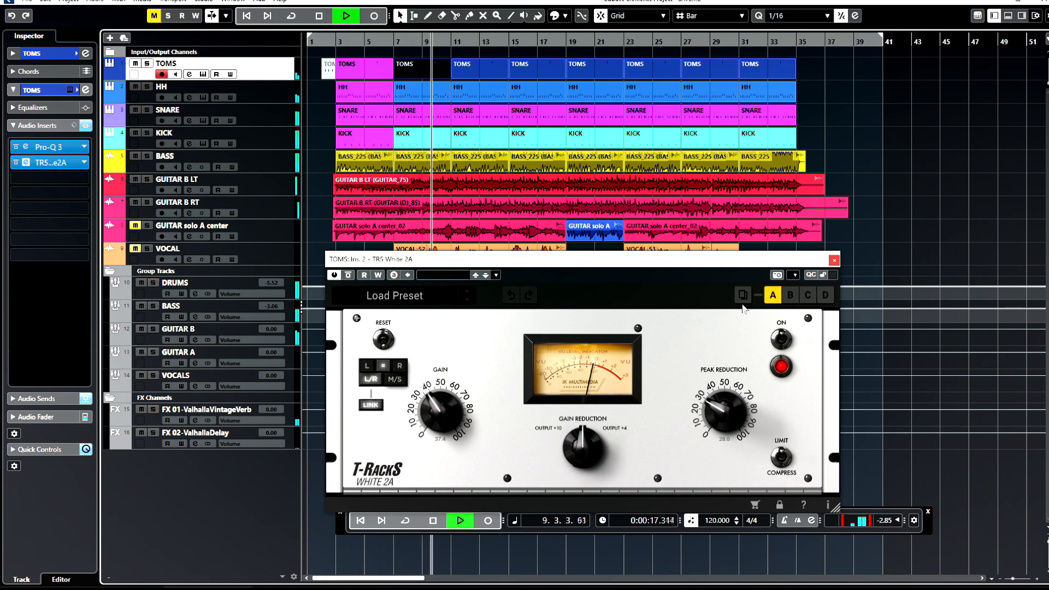
left_click_drag(437, 412, 436, 424)
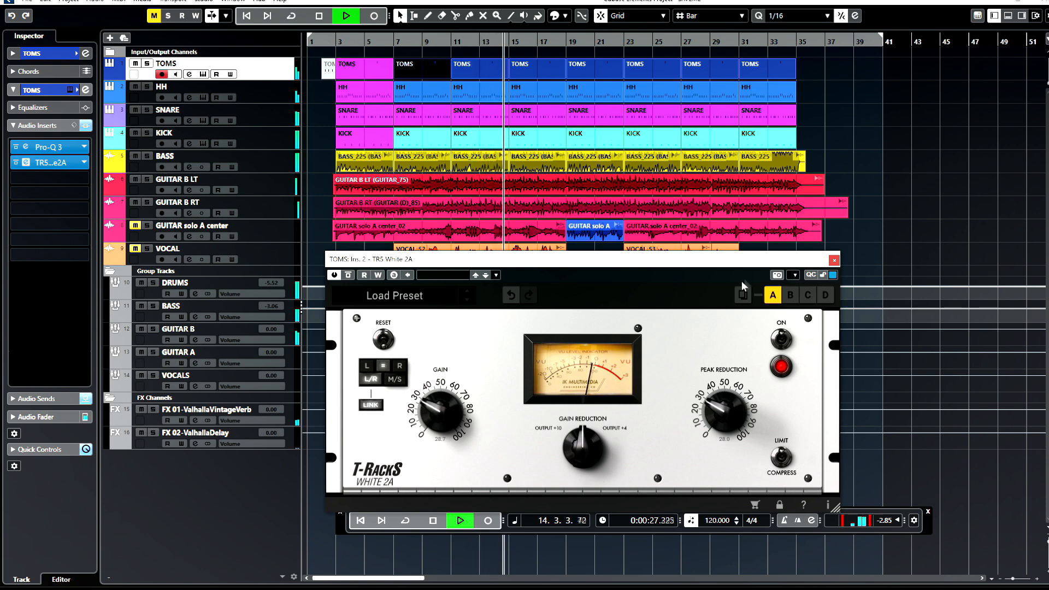
left_click(835, 260)
key("space")
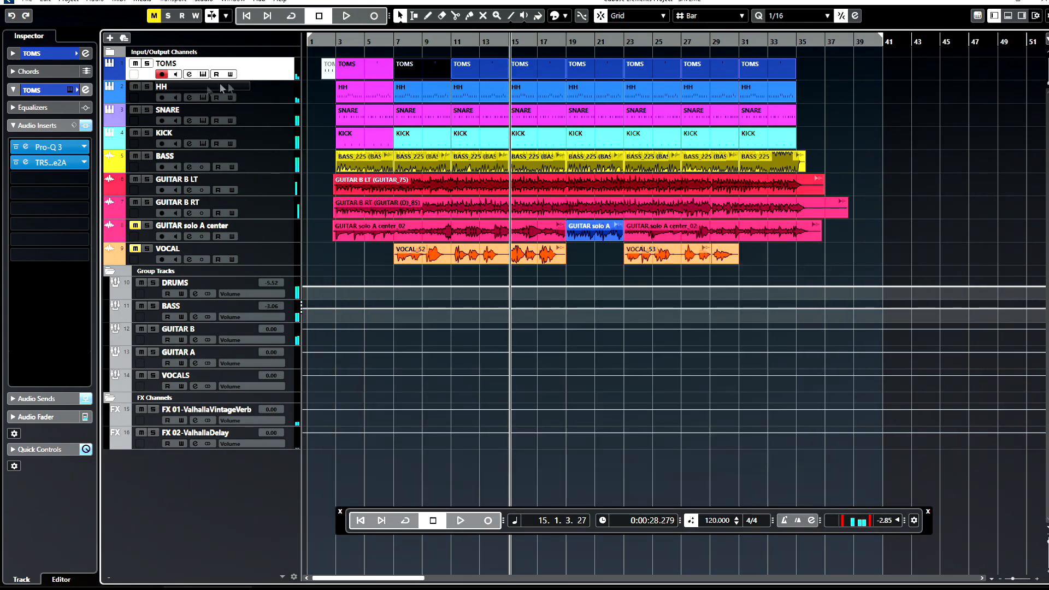
- Show the TOMS track's sends and turn off its ValhallaVintageVerb send while playing the soloed track from bar 7
left_click(37, 397)
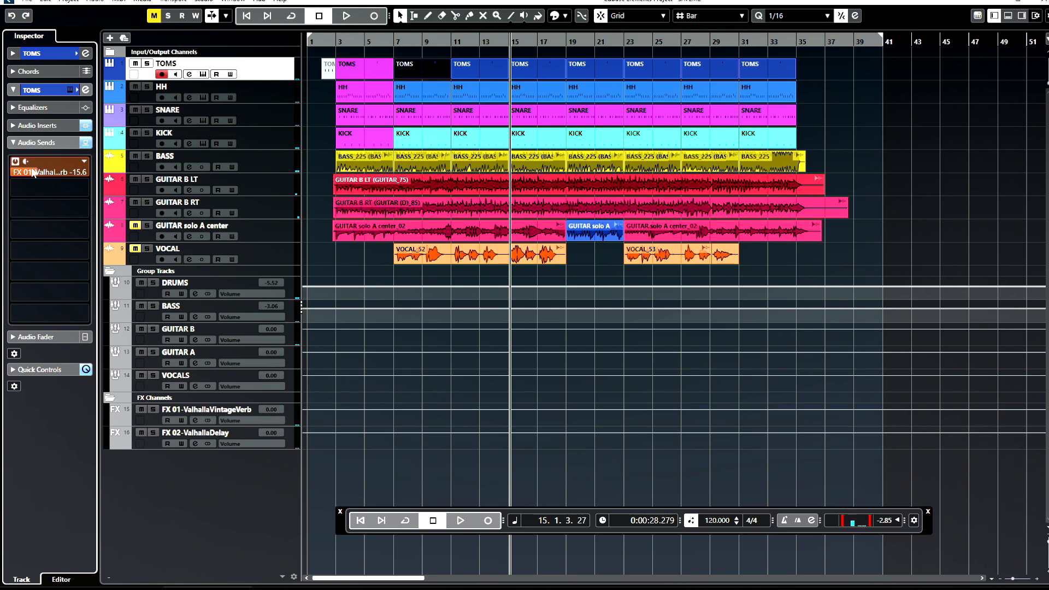
left_click(405, 38)
key("space")
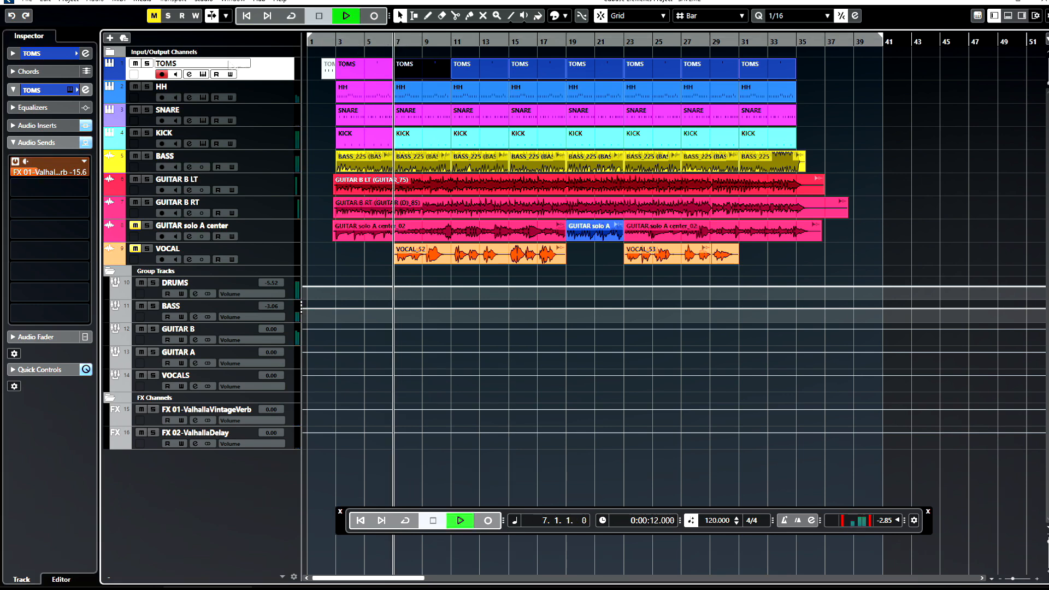
left_click(147, 64)
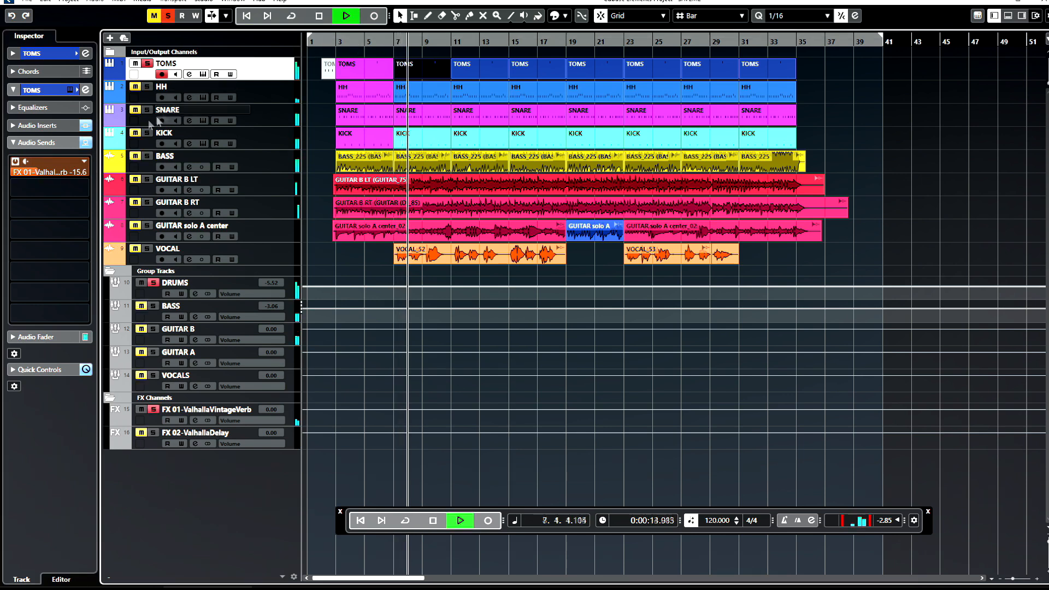
left_click(16, 162)
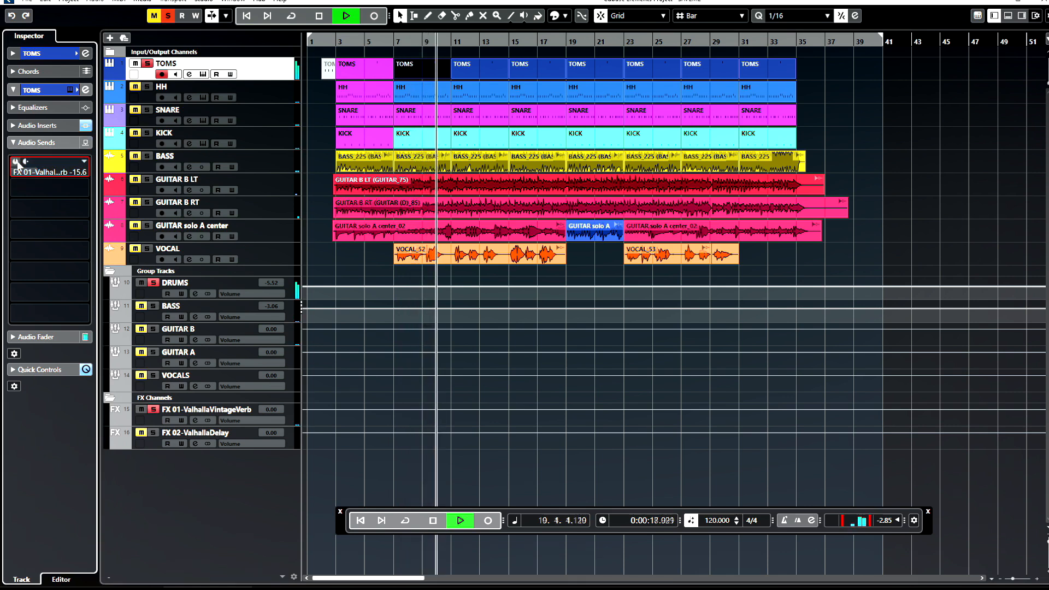
- Turn the TOMS track's ValhallaVintageVerb send back on, then add an active FX 02-ValhallaDelay send and lower its level
left_click(16, 161)
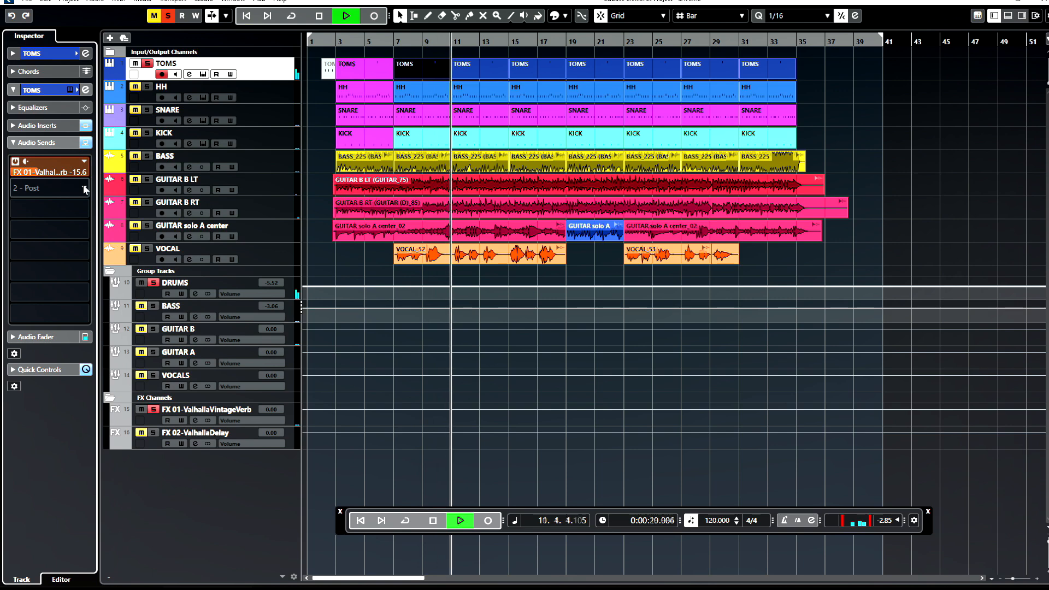
left_click(85, 189)
left_click(74, 238)
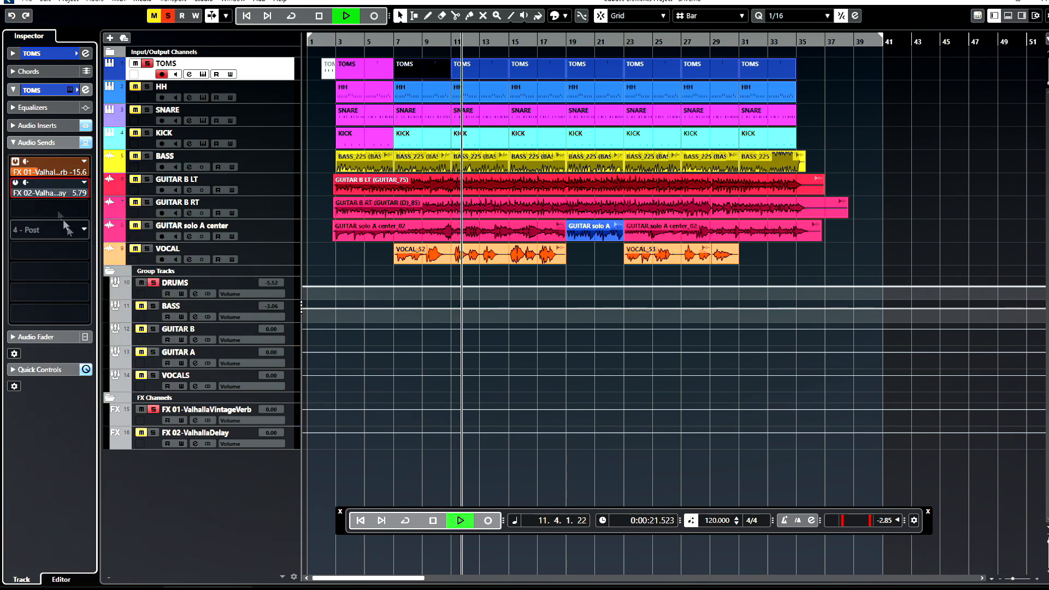
left_click(15, 183)
scroll(76, 193, "down", 5)
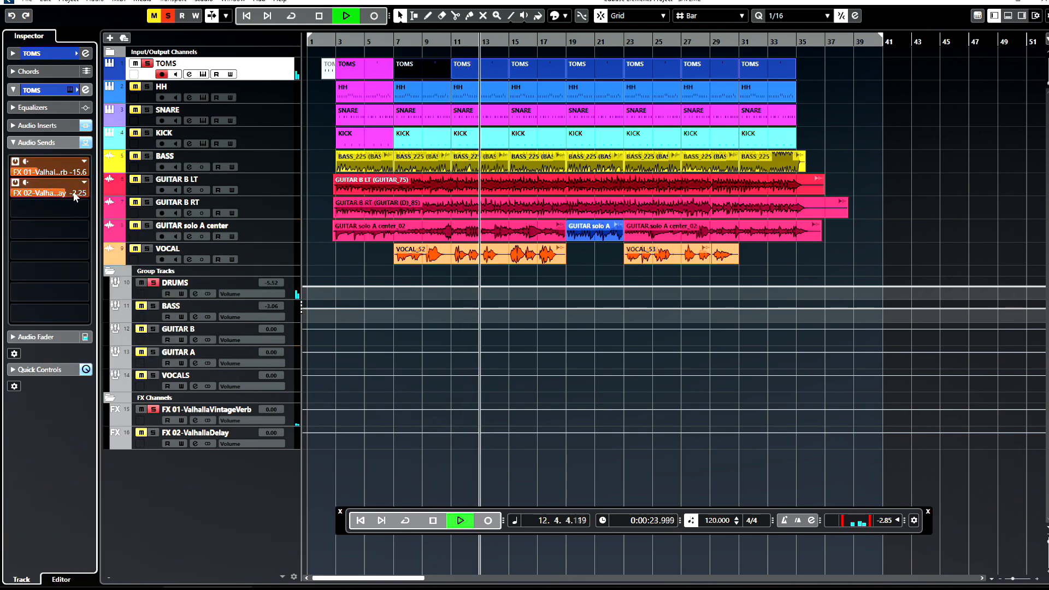
- Lower the TOMS delay send to -6.68 dB in the full mix and compare it with the track soloed
left_click(147, 64)
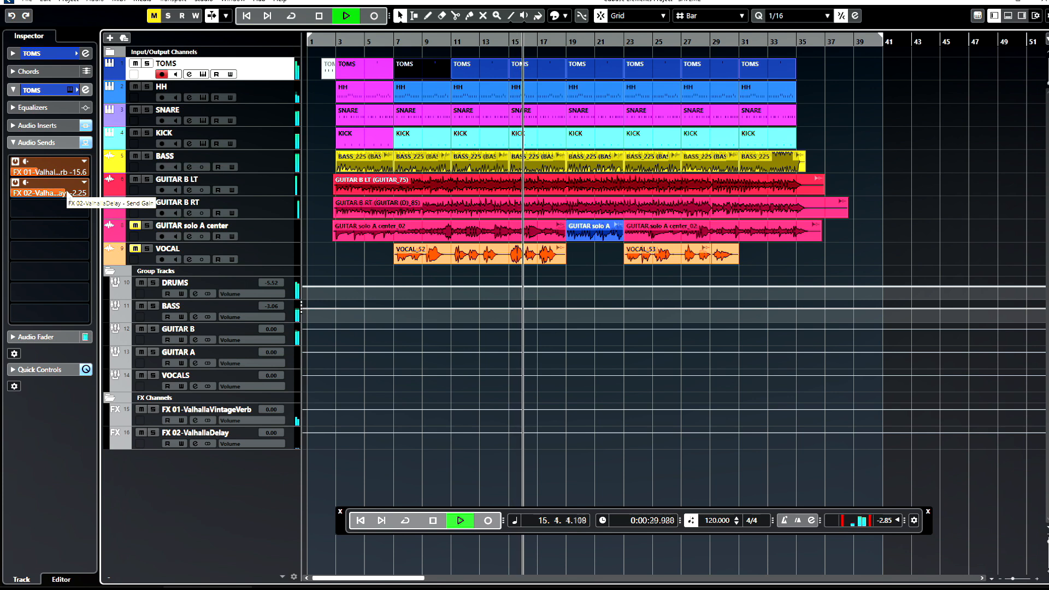
scroll(68, 194, "down", 3)
scroll(68, 194, "down", 2)
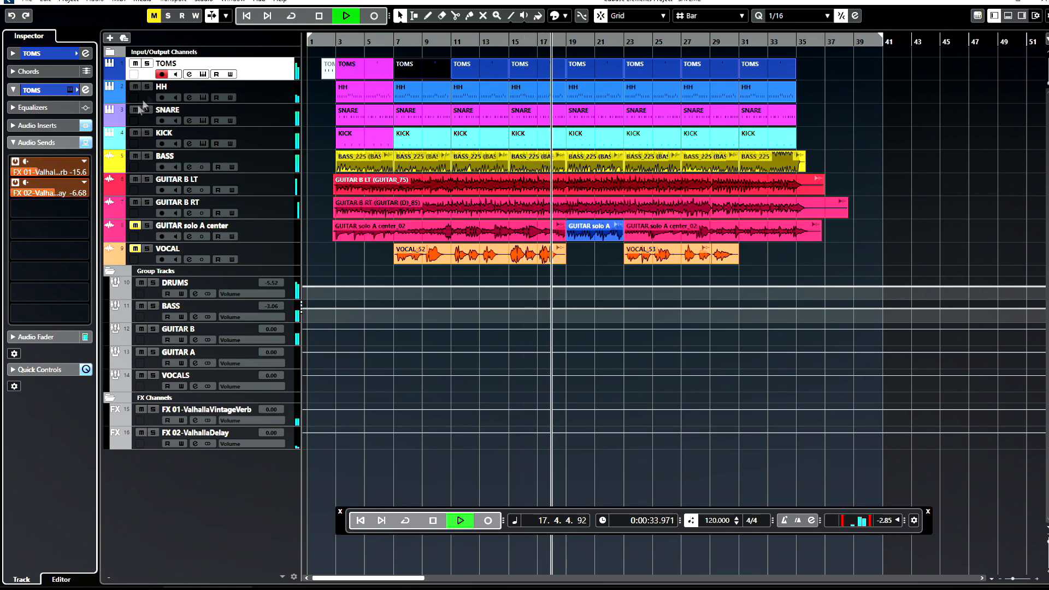
left_click(147, 64)
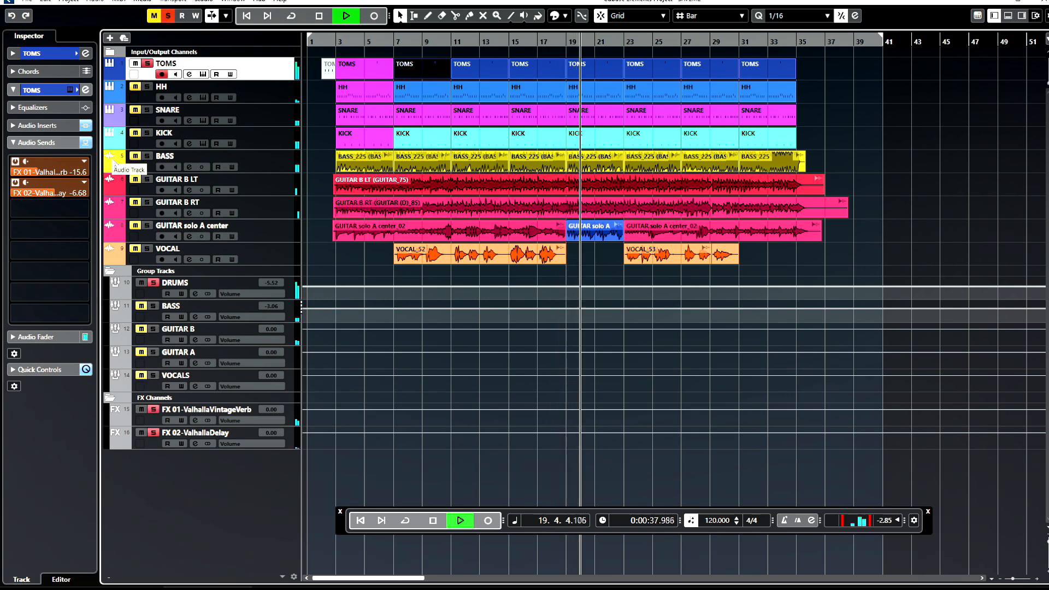
left_click(147, 64)
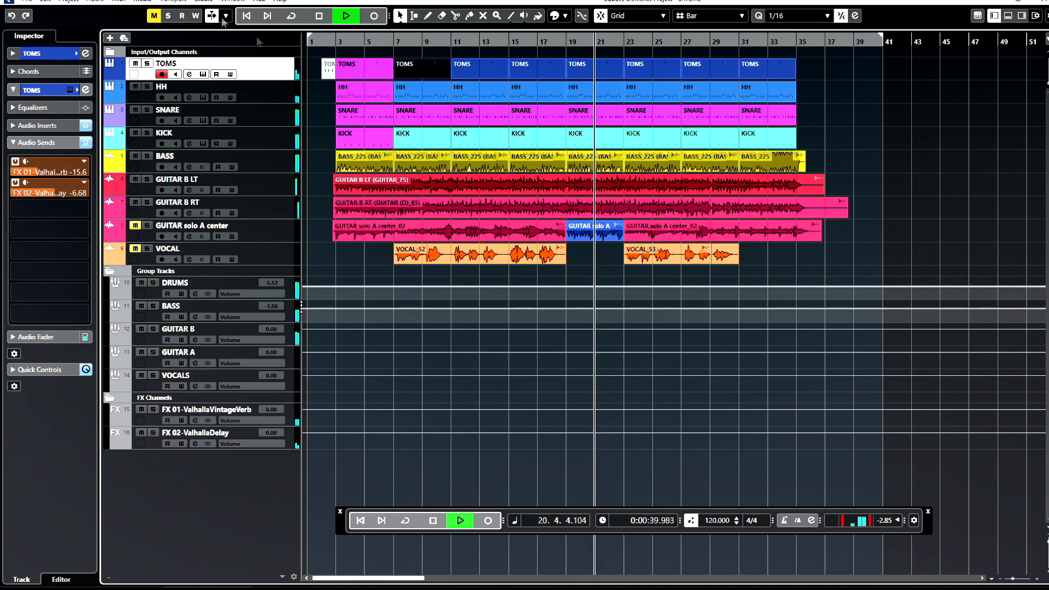
- Reduce the TOMS ValhallaDelay send to -12.7 dB during playback and save the project
left_click(30, 2)
left_click(50, 53)
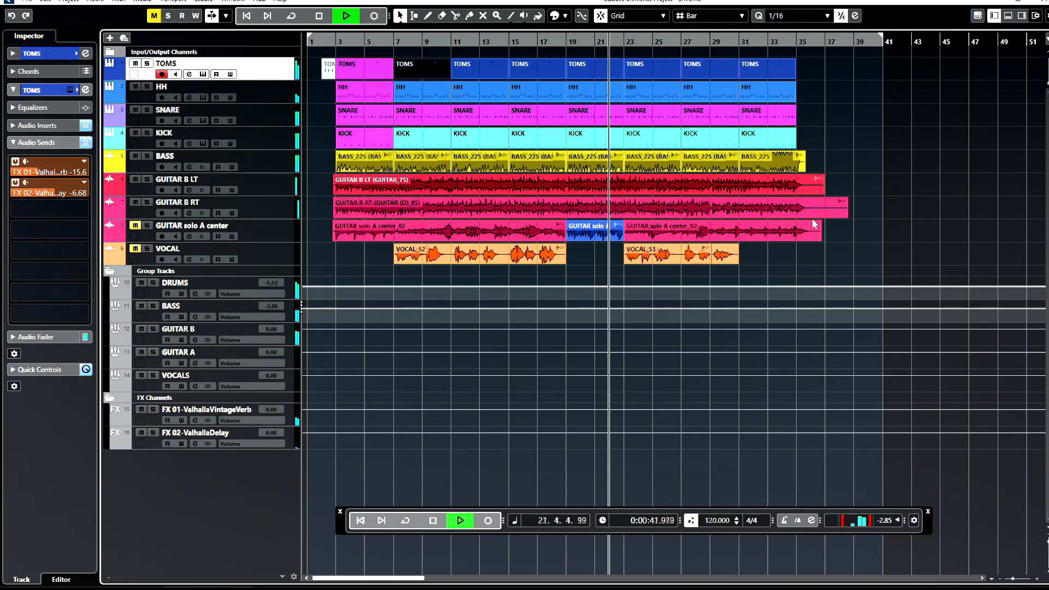
scroll(52, 193, "down", 6)
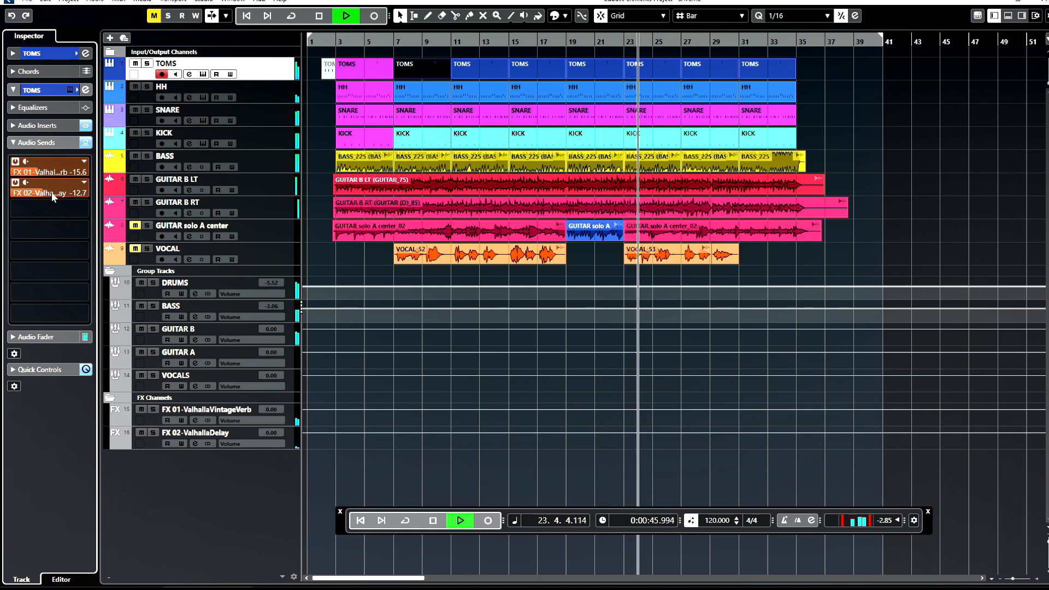
left_click(27, 1)
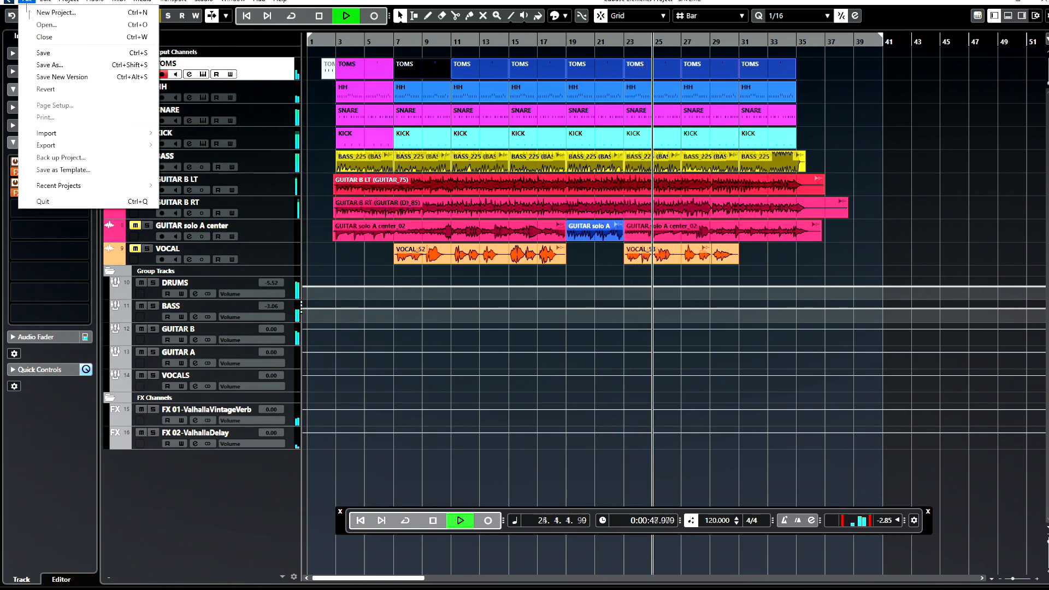
left_click(44, 52)
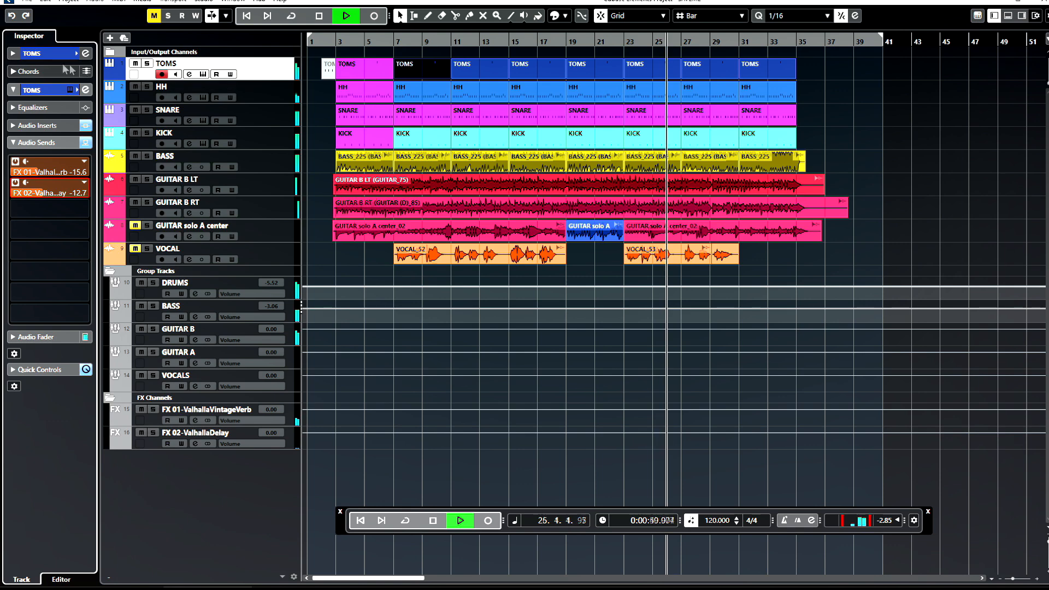
- Reopen the White 2A on TOMS, lower its gain to about 25 and peak reduction to about 24.5, and close it
left_click(25, 126)
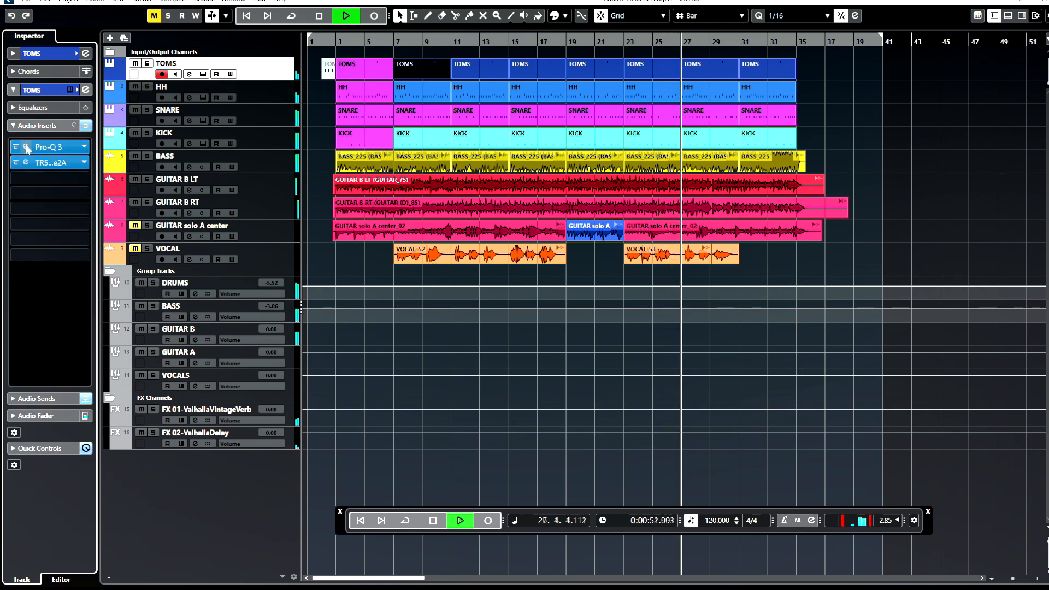
left_click(72, 163)
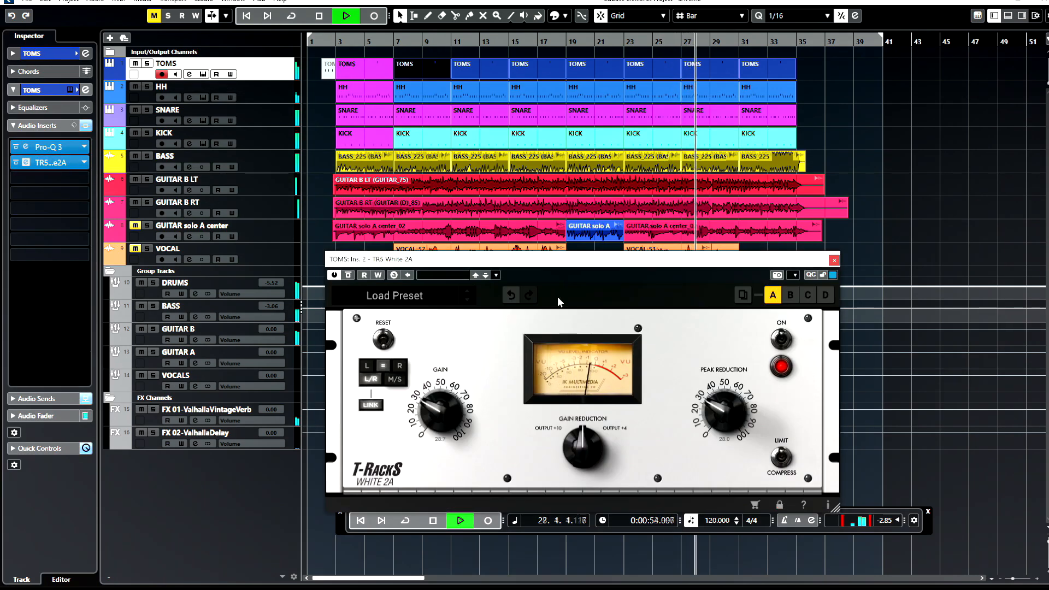
left_click_drag(709, 420, 710, 426)
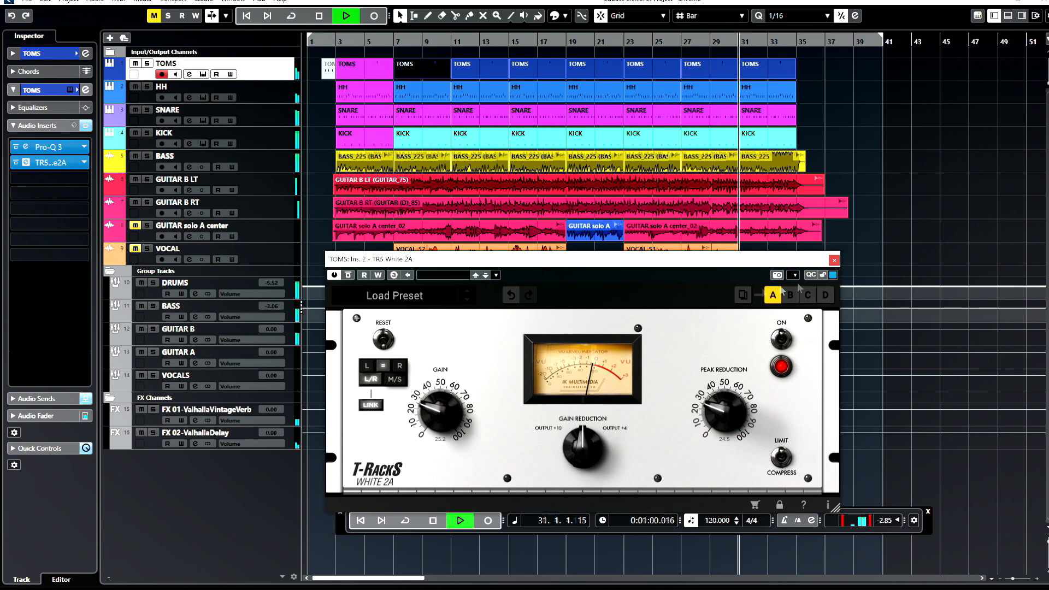
left_click(834, 260)
- Audition the mix from bar 19, stop playback, return to bar 3, and save the project
left_click(568, 41)
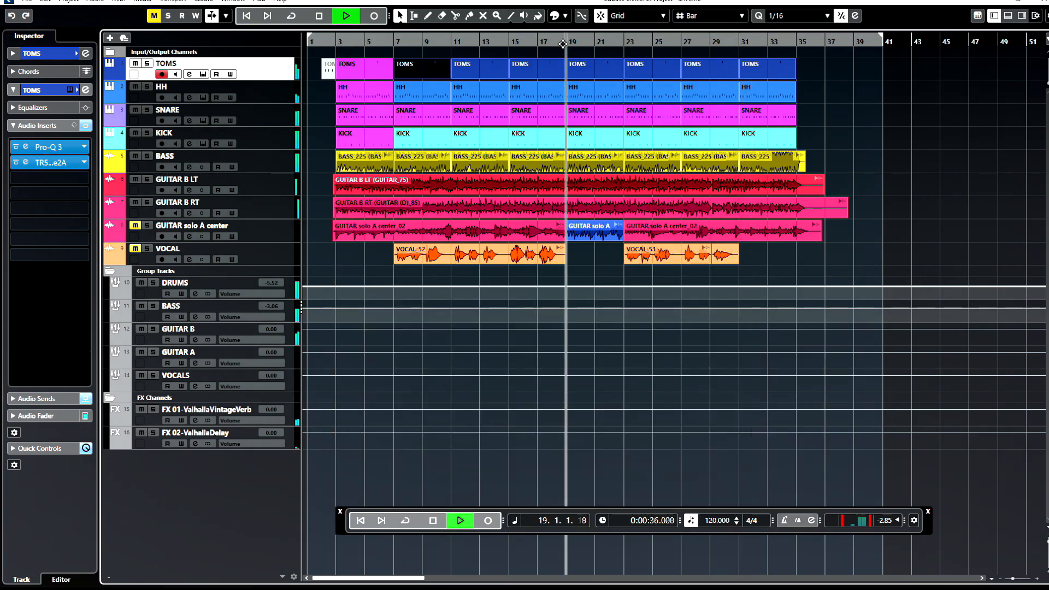
left_click(352, 115)
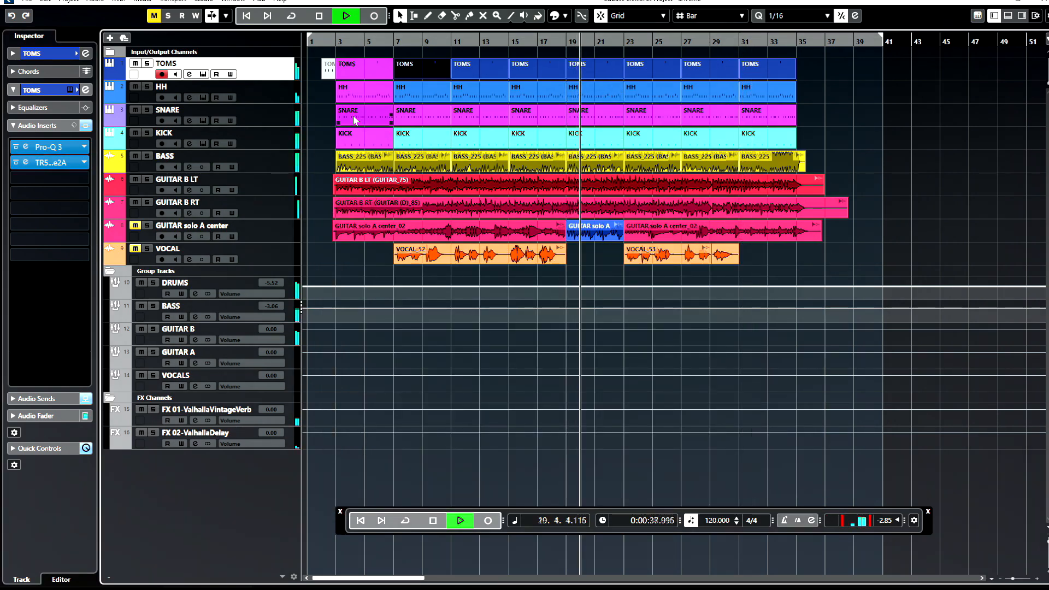
key("space")
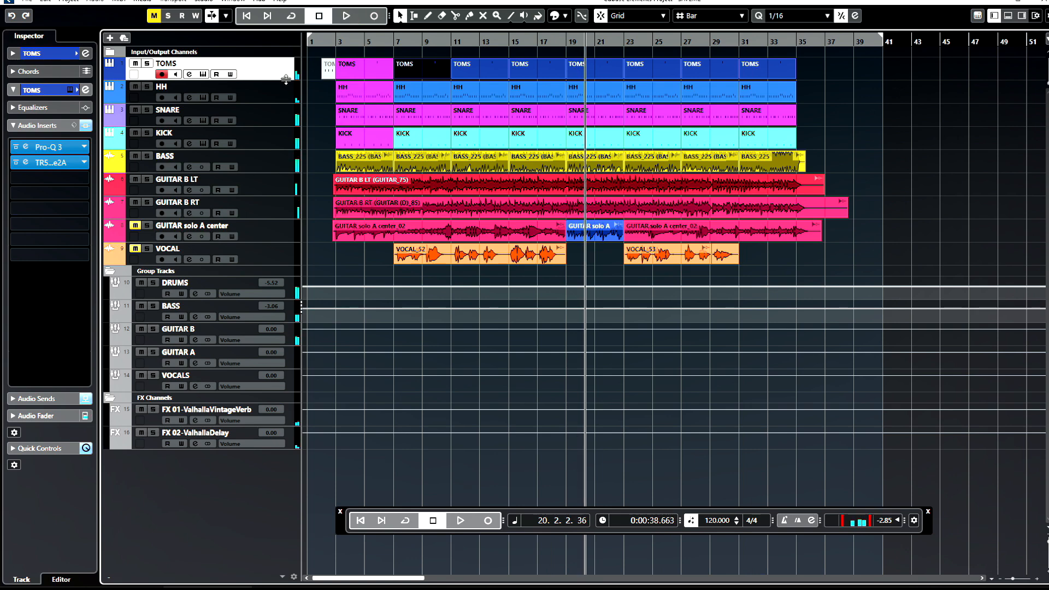
left_click(339, 39)
left_click(26, 1)
left_click(48, 52)
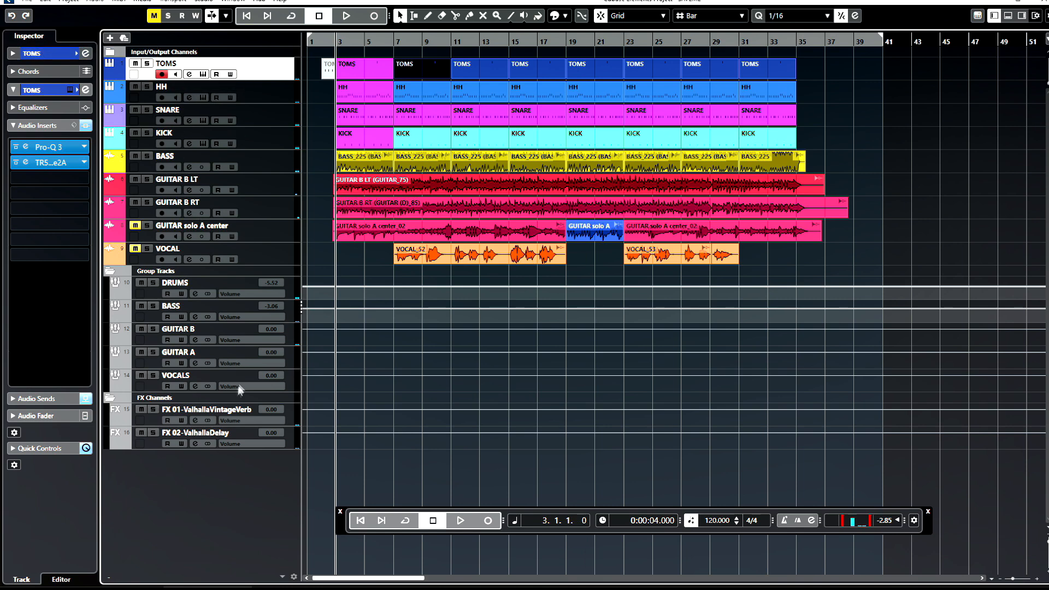
- Play the soloed DRUMS group from bar 3 and compare its sound with The Glue compressor off and on
key("space")
left_click(187, 284)
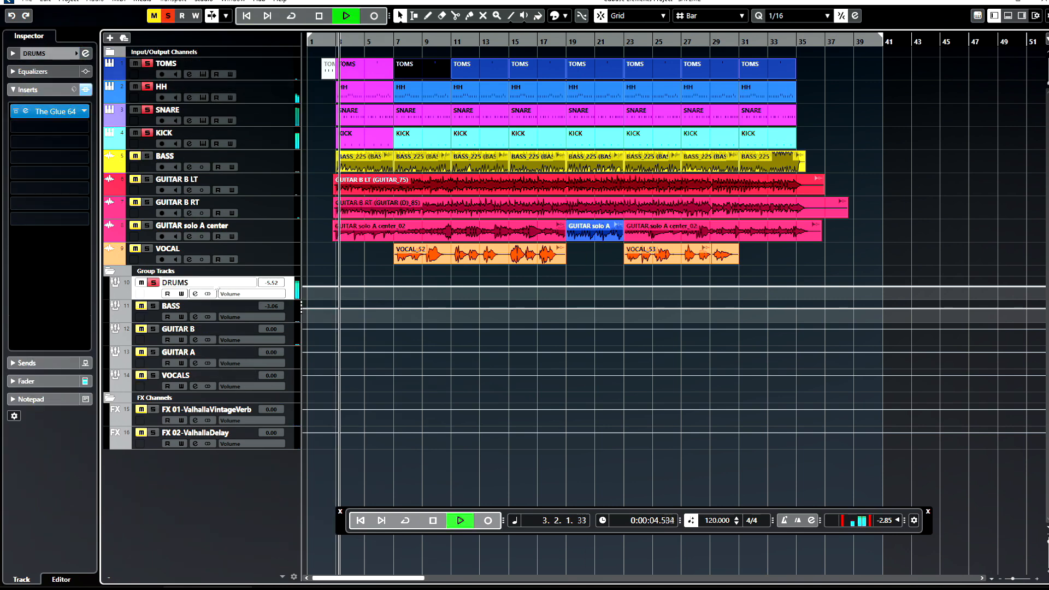
left_click(16, 112)
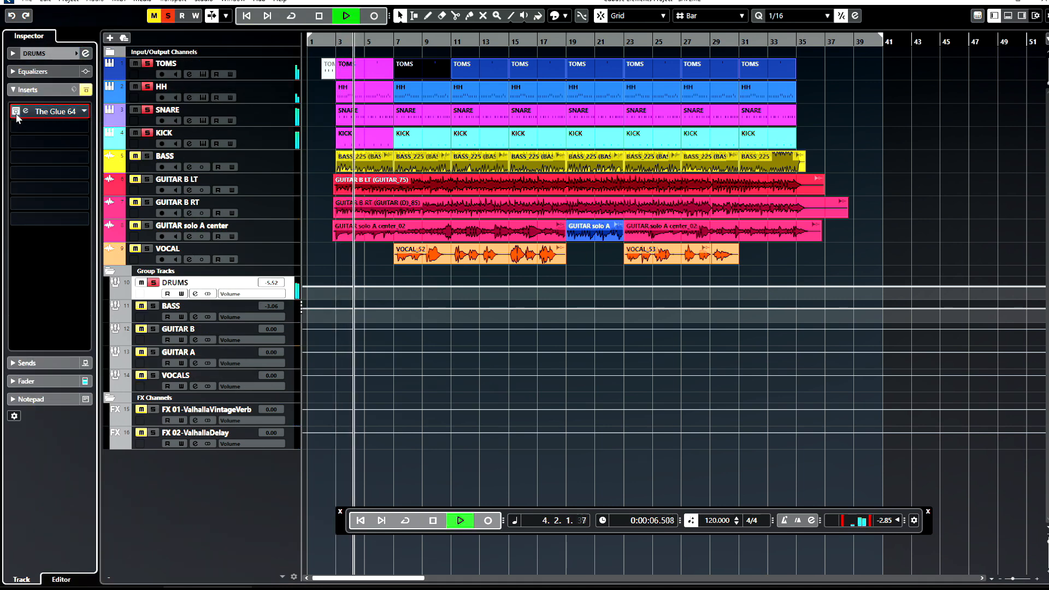
left_click(16, 113)
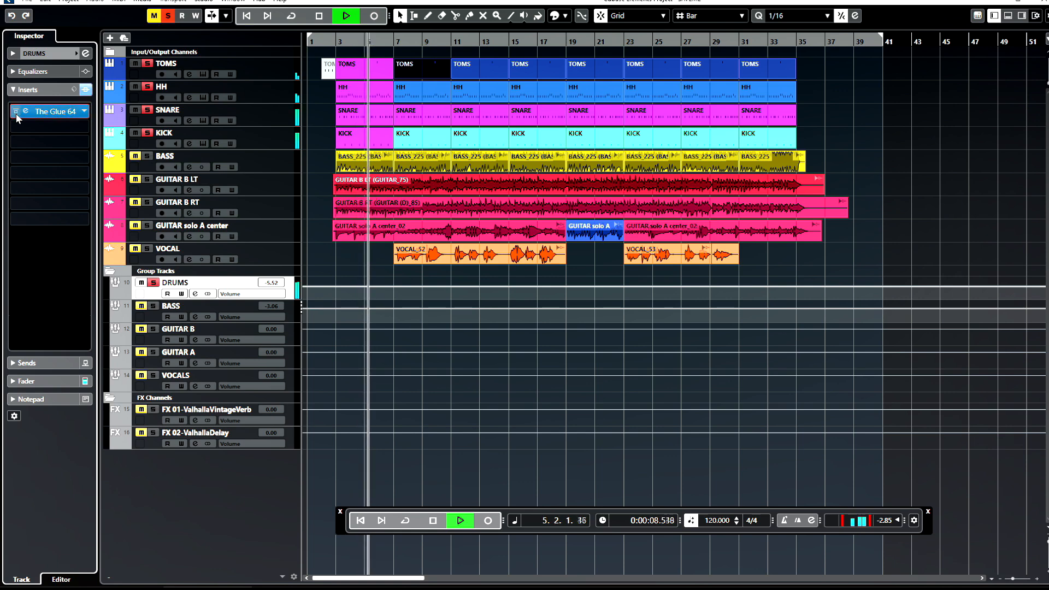
- Try The Glue's Drum "full parallel hipassed" preset on the DRUMS group, restore "full parallel", and close the compressor
left_click(26, 113)
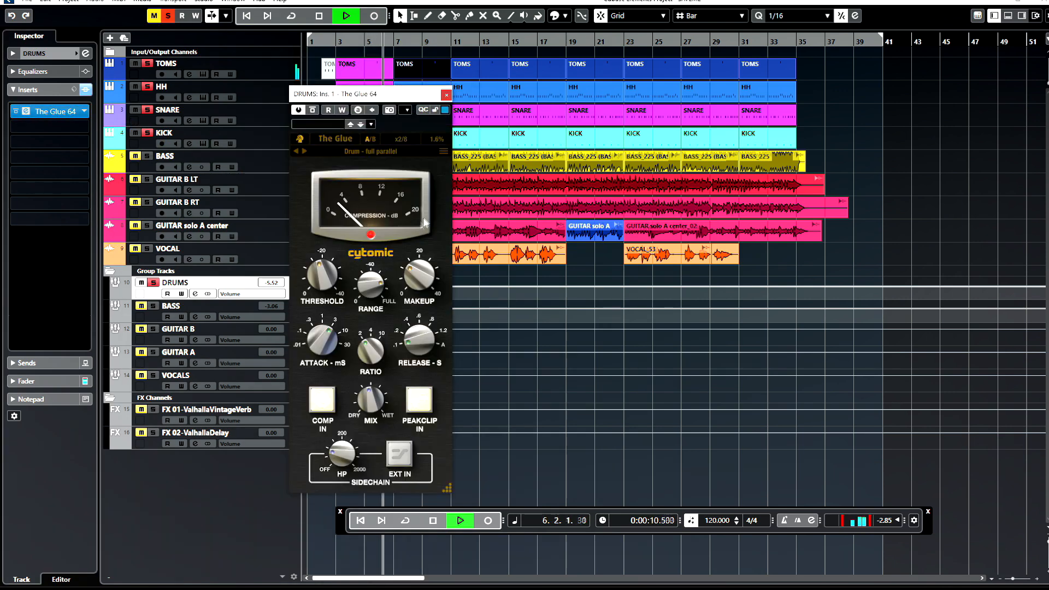
left_click(387, 152)
mouse_move(431, 165)
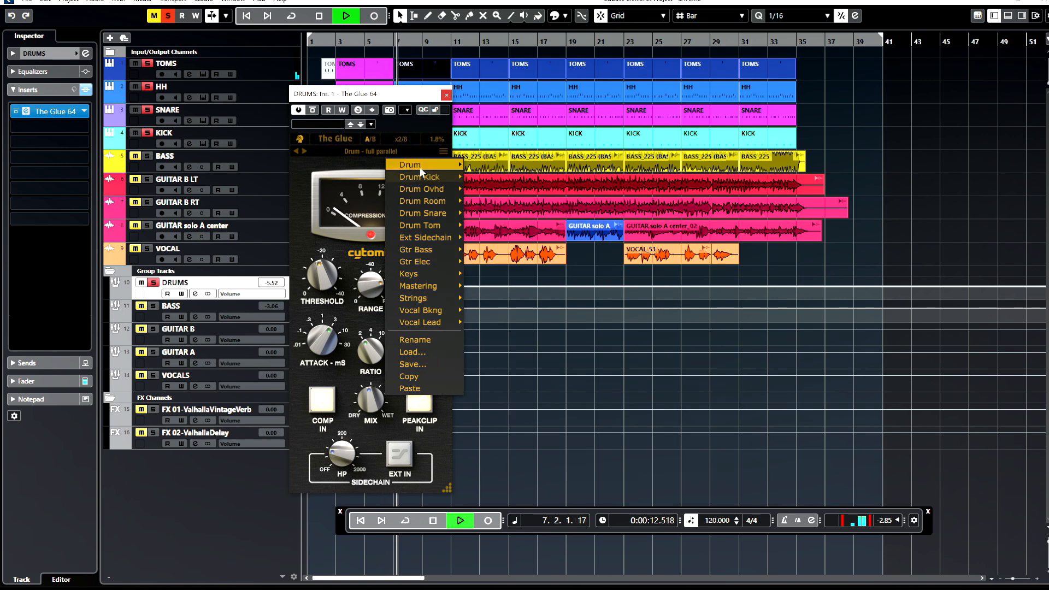
left_click(509, 180)
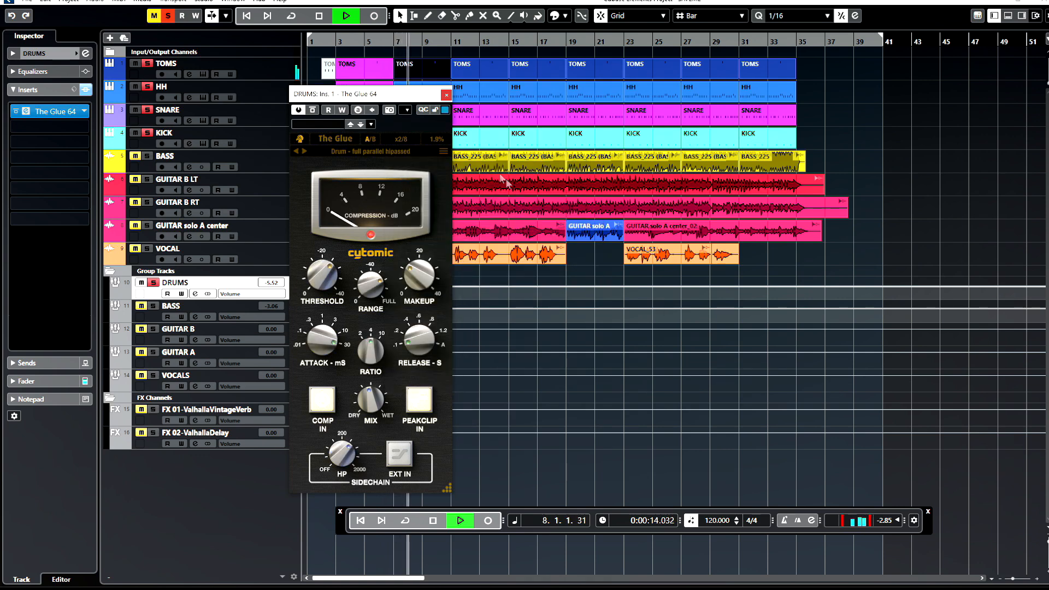
left_click(391, 152)
mouse_move(443, 166)
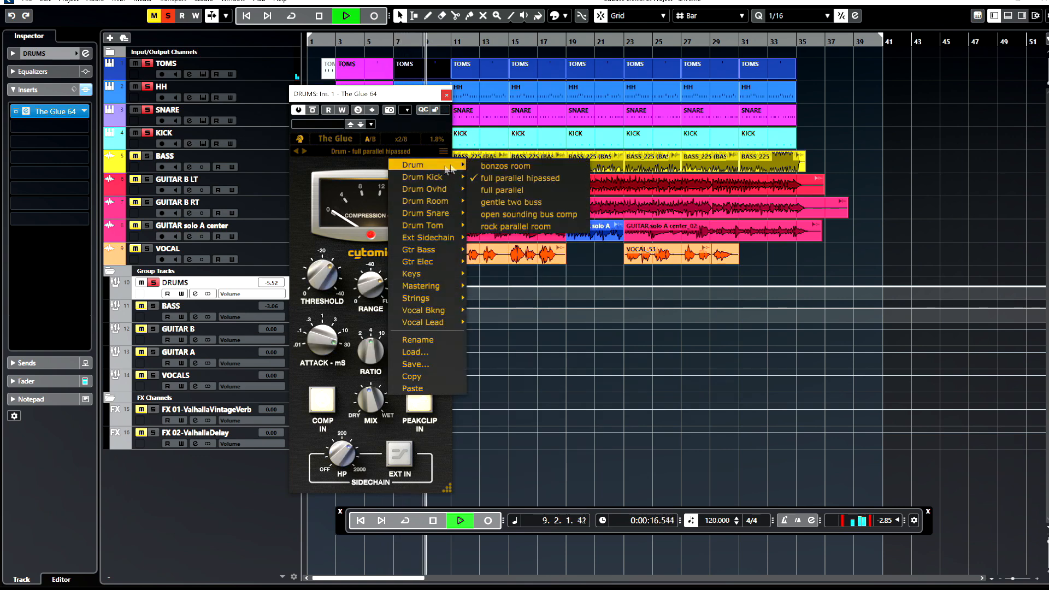
left_click(498, 191)
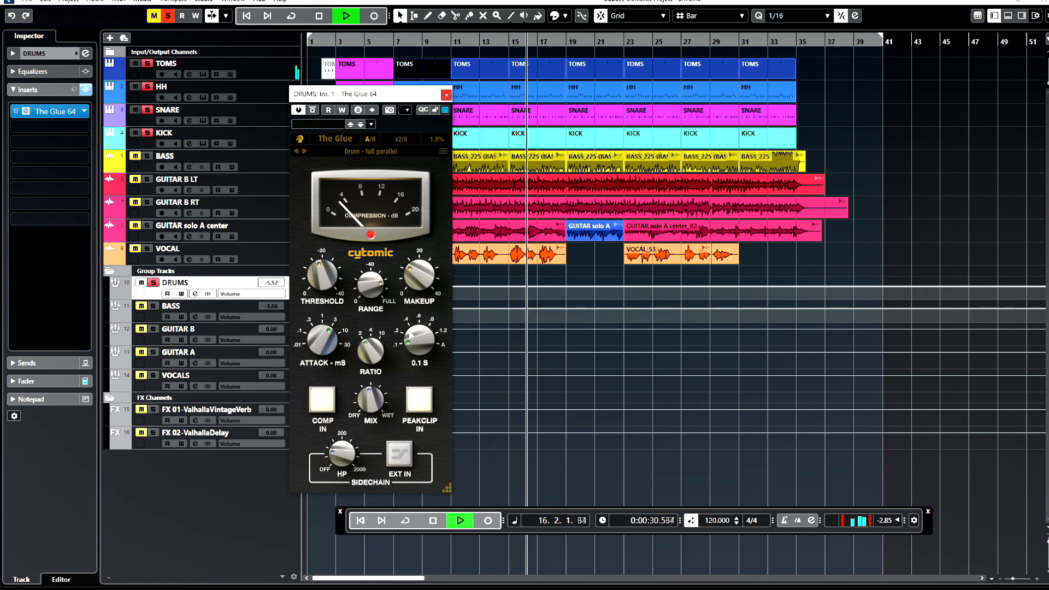
left_click(447, 94)
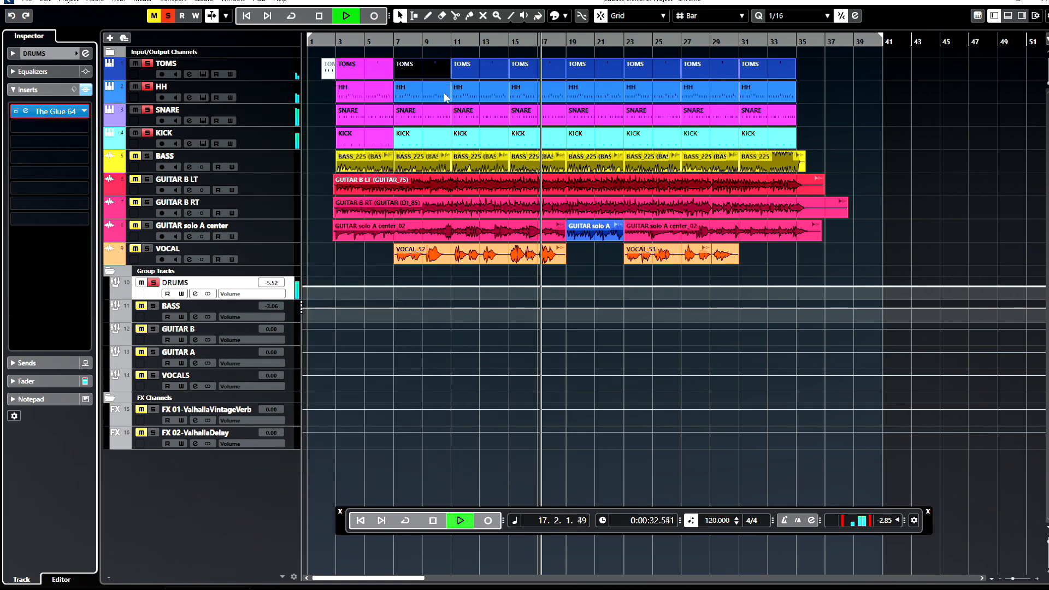
- Unsolo the DRUMS group, lower its volume to -6.55 dB, and save the project
key("s")
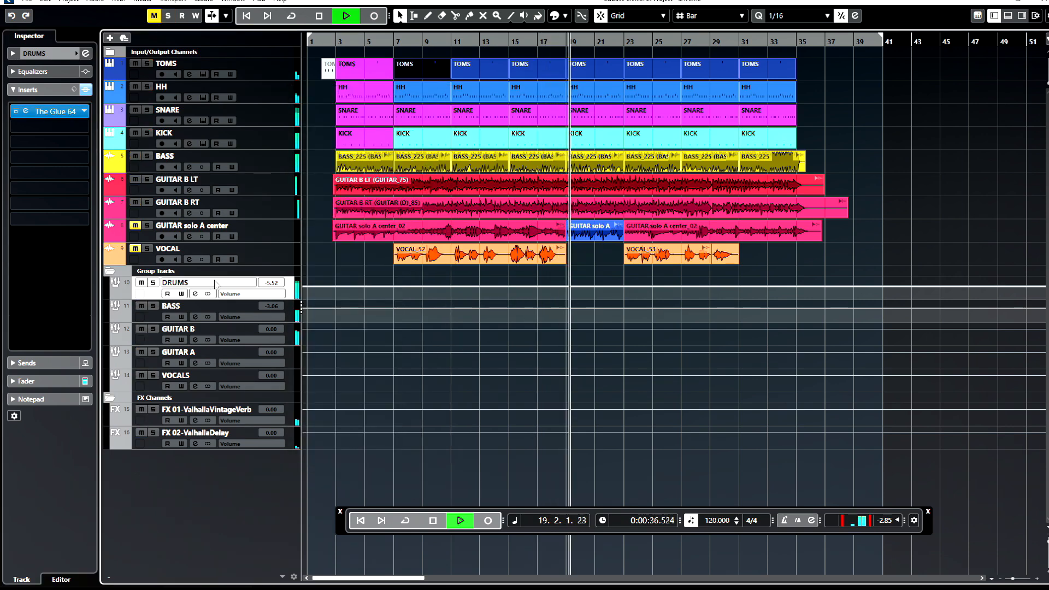
left_click(63, 55)
left_click_drag(67, 104, 65, 100)
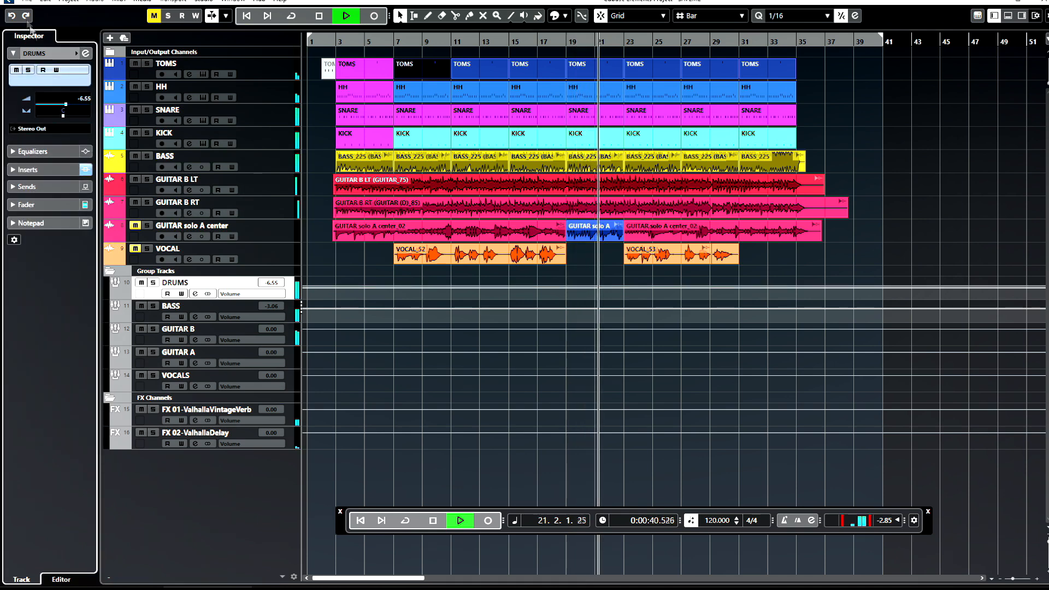
left_click(29, 2)
left_click(48, 53)
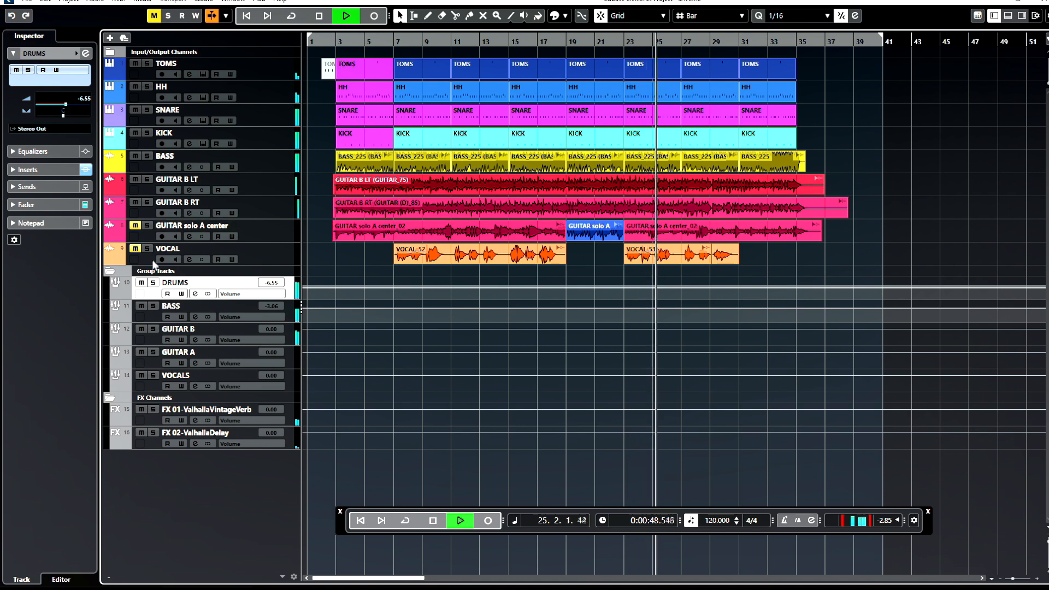
- Return to bar 3, unmute the VOCAL track, and play the mix with vocals
key("space")
left_click(333, 43)
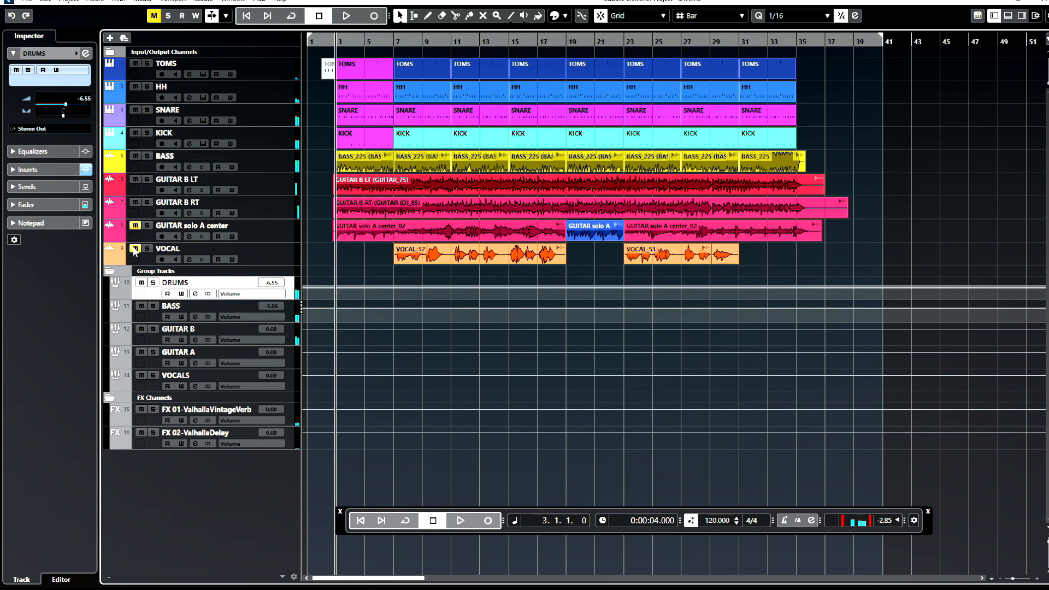
key("space")
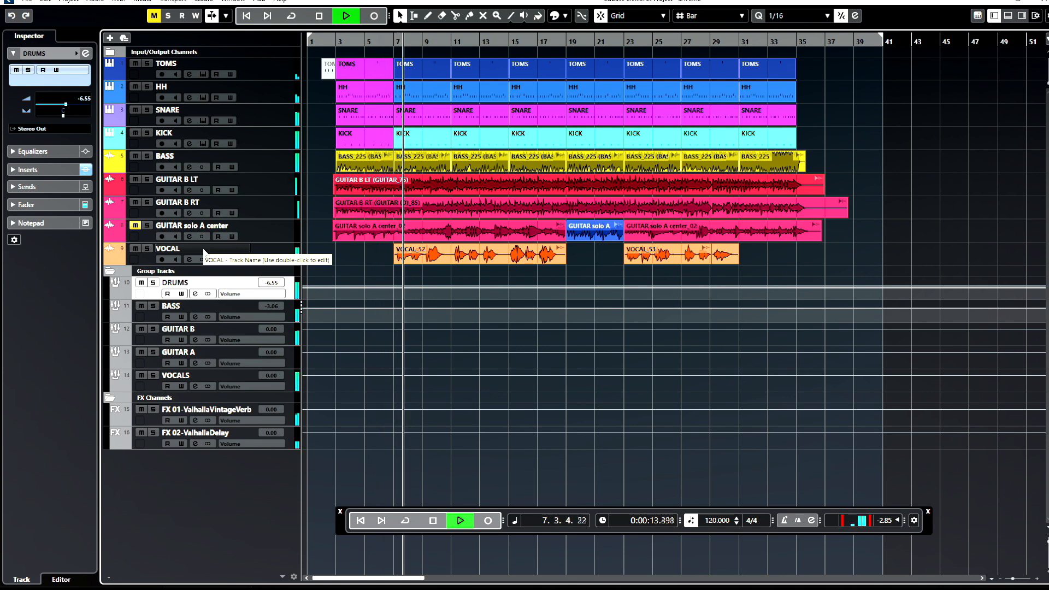
- Inspect the VOCALS group's sends and open its UAD Manley VOXBOX insert during playback
left_click(228, 374)
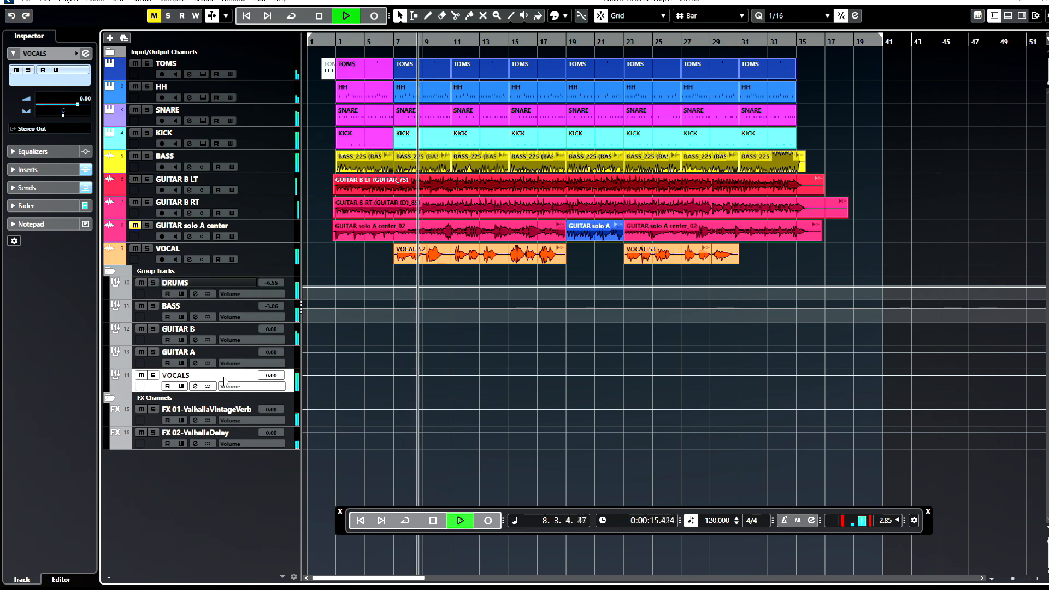
left_click(30, 188)
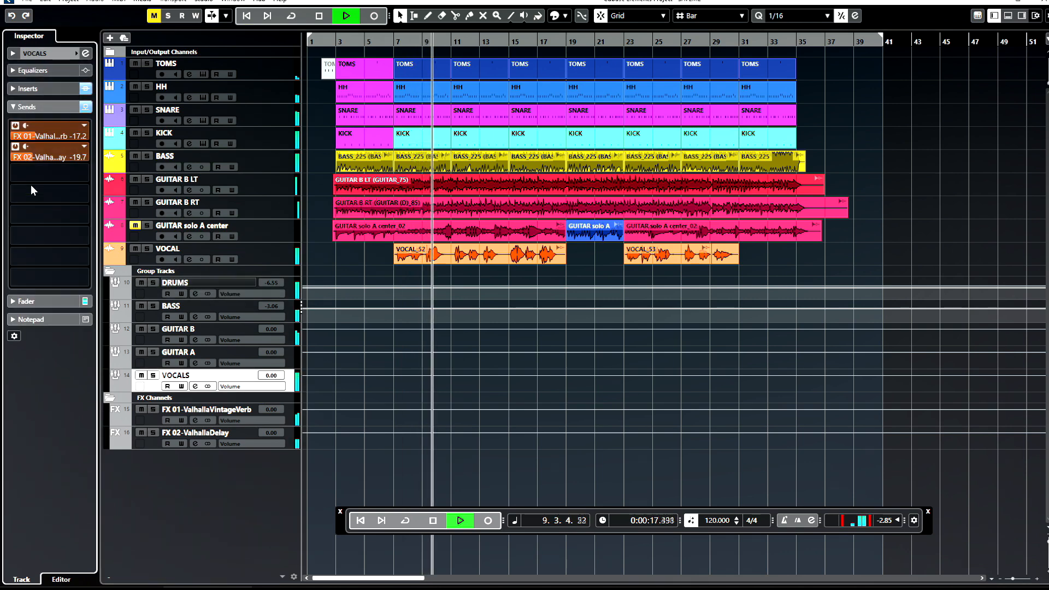
left_click(37, 88)
left_click(26, 111)
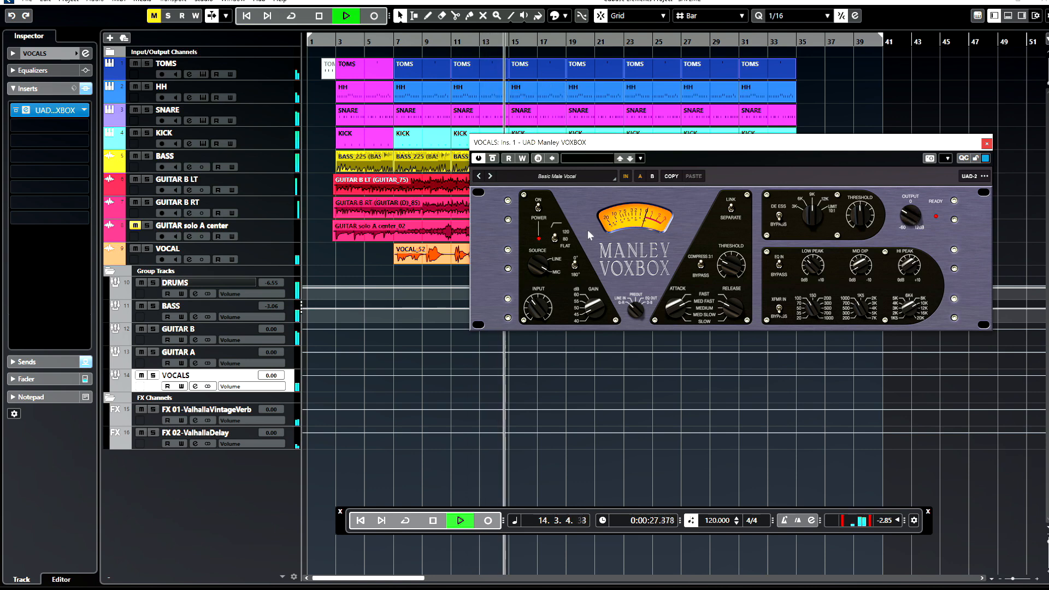
- Close the VOCALS group's UAD Manley VOXBOX, stop playback after hearing the full mix, and save the project
left_click_drag(618, 150, 525, 317)
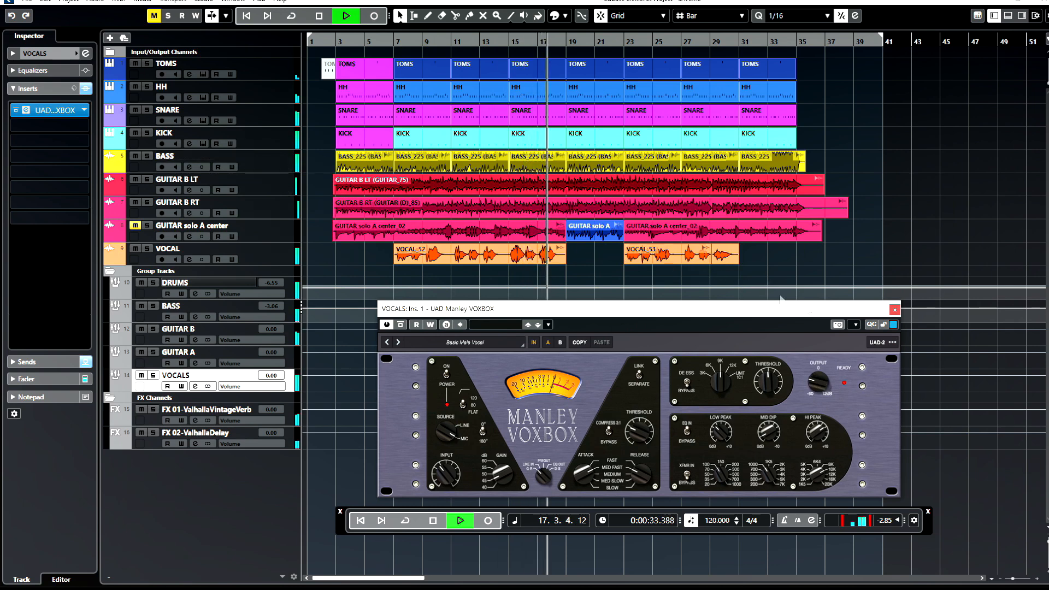
left_click(894, 311)
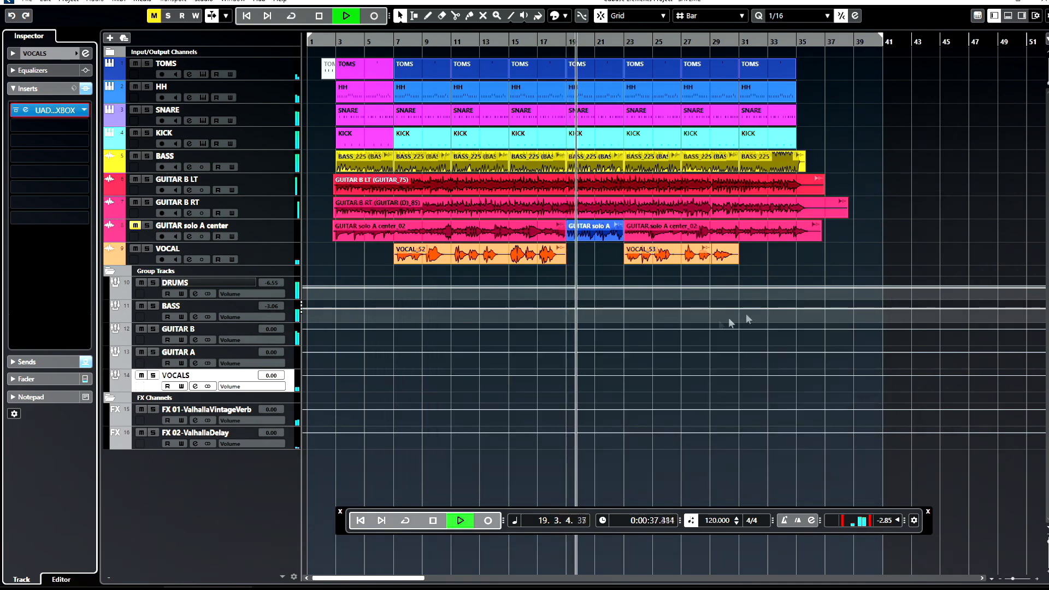
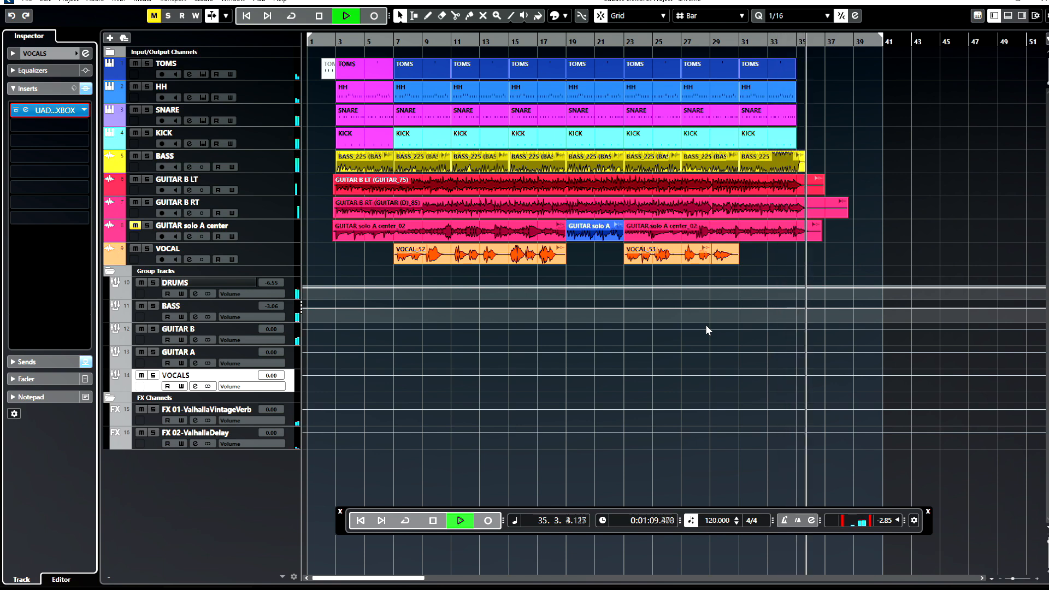
key("space")
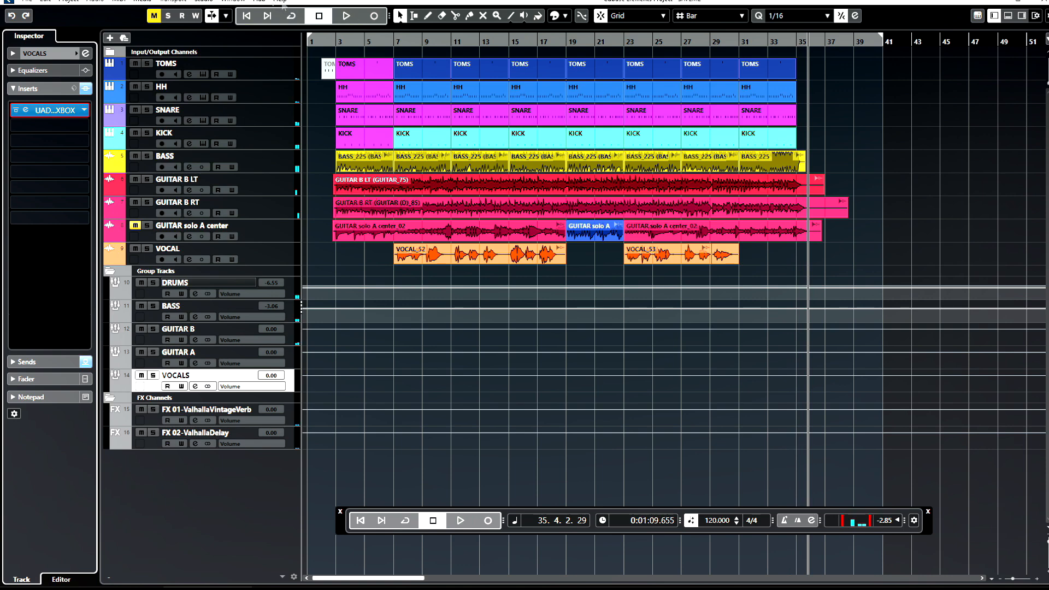
left_click(30, 3)
left_click(44, 53)
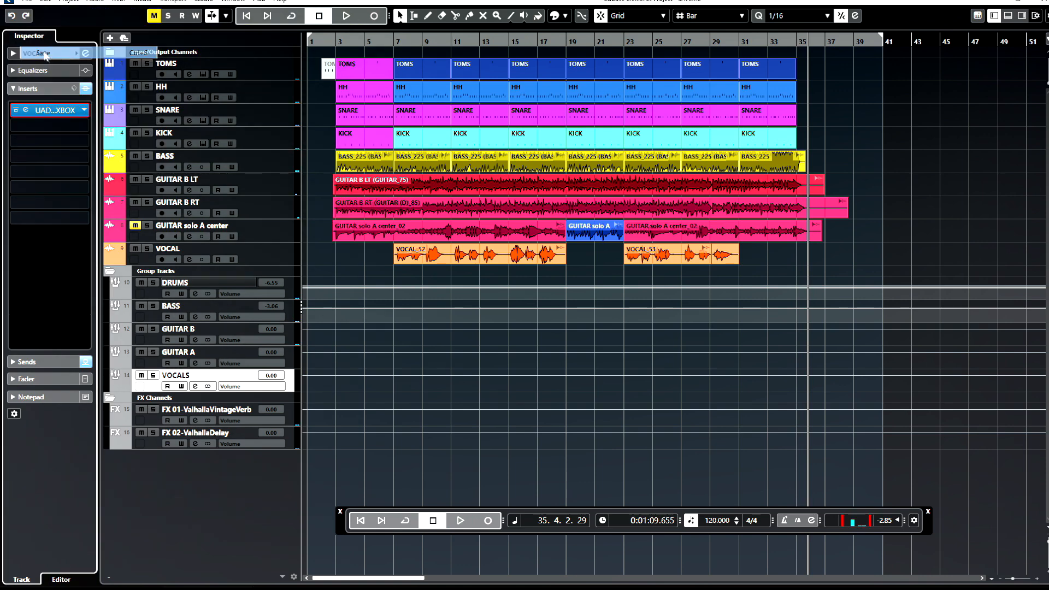
- Play the mix from near the beginning with the MixConsole open to review the Stereo Out channel
left_click(206, 2)
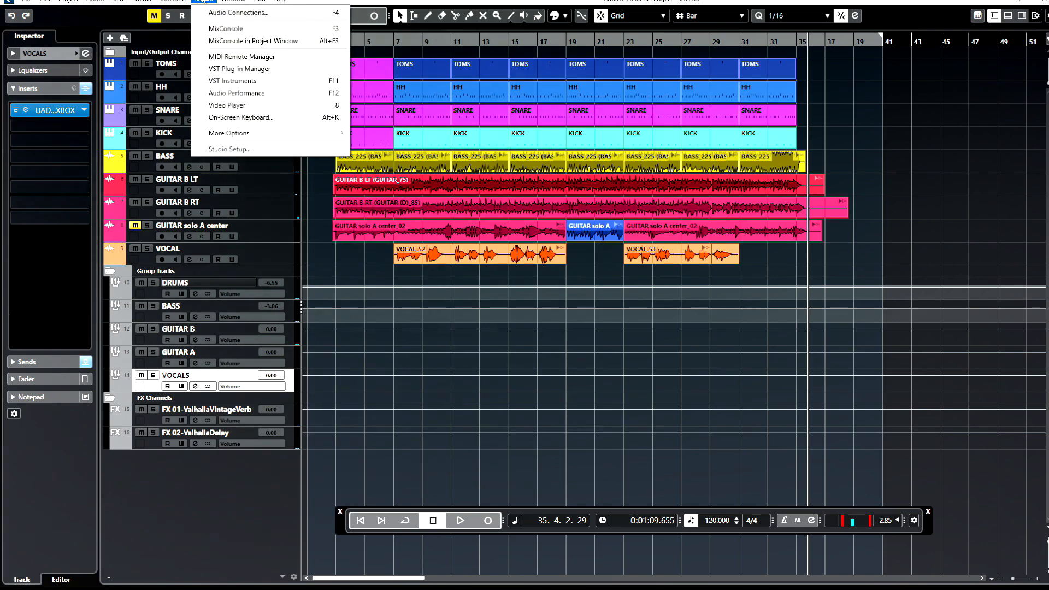
left_click(246, 28)
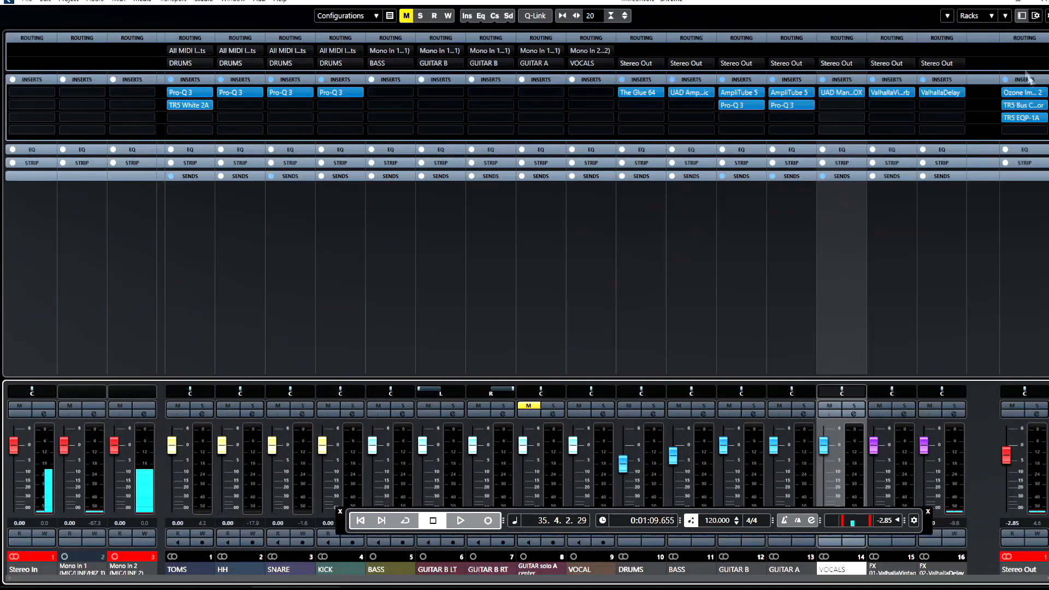
left_click(1017, 2)
left_click(372, 3)
key("space")
left_click(354, 42)
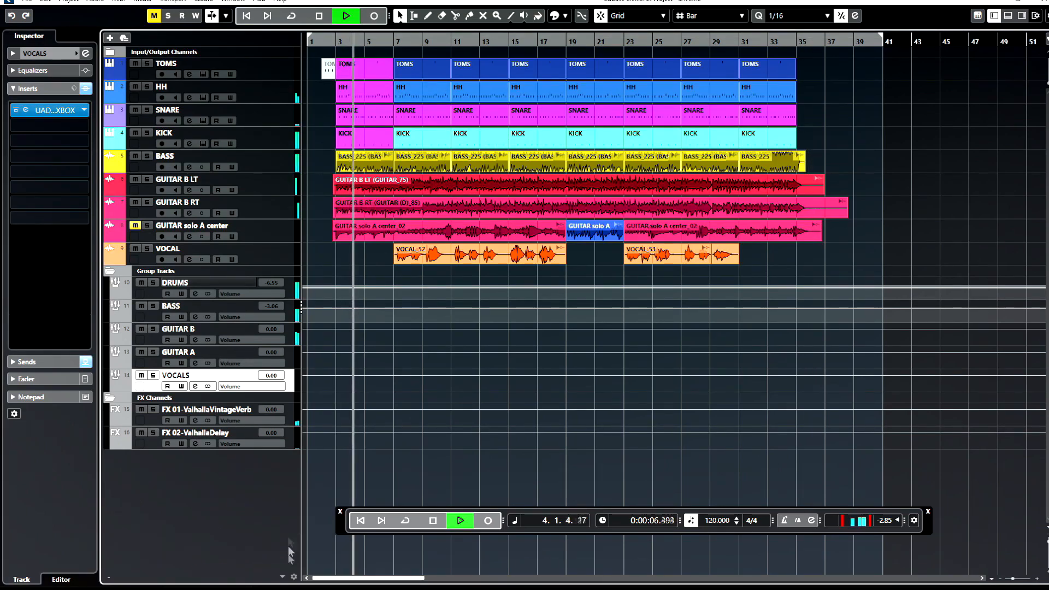
left_click(296, 583)
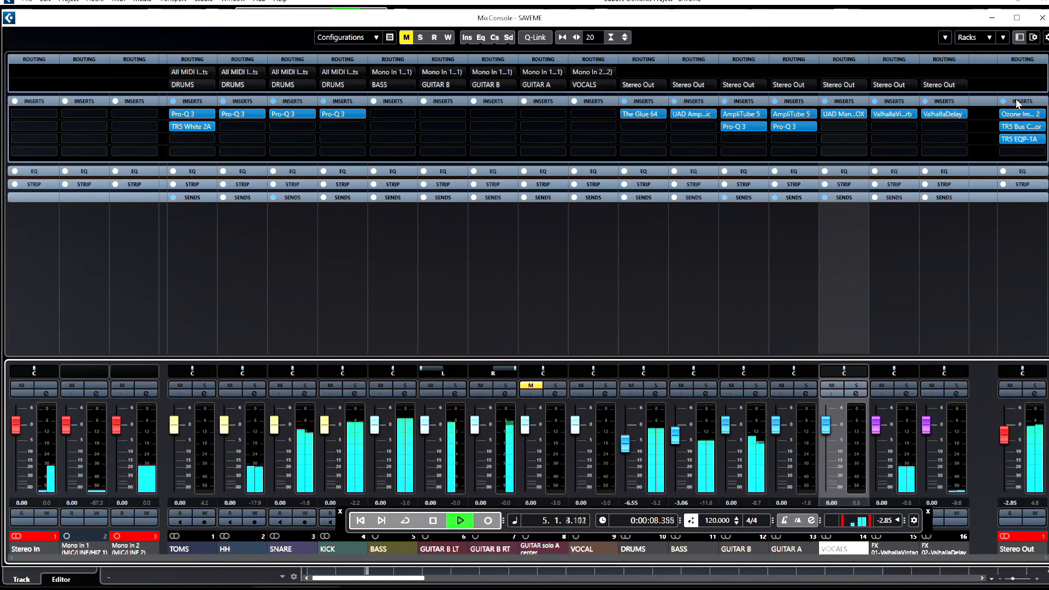
- Turn off the Stereo Out inserts, re-enable Ozone Imager 2, try its width at 100%, and set it to 44%
left_click(1004, 101)
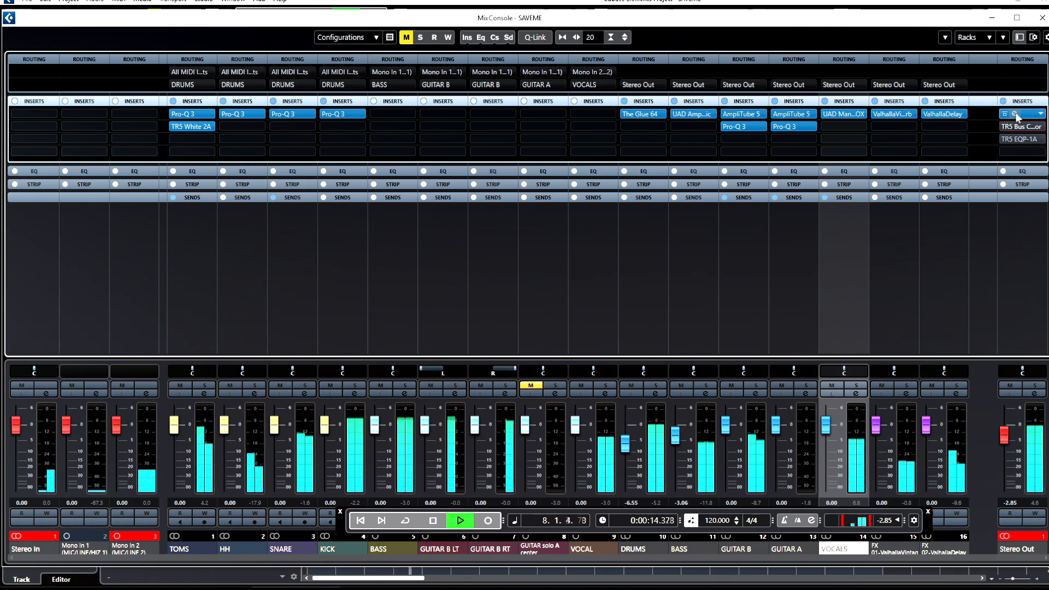
left_click(1014, 114)
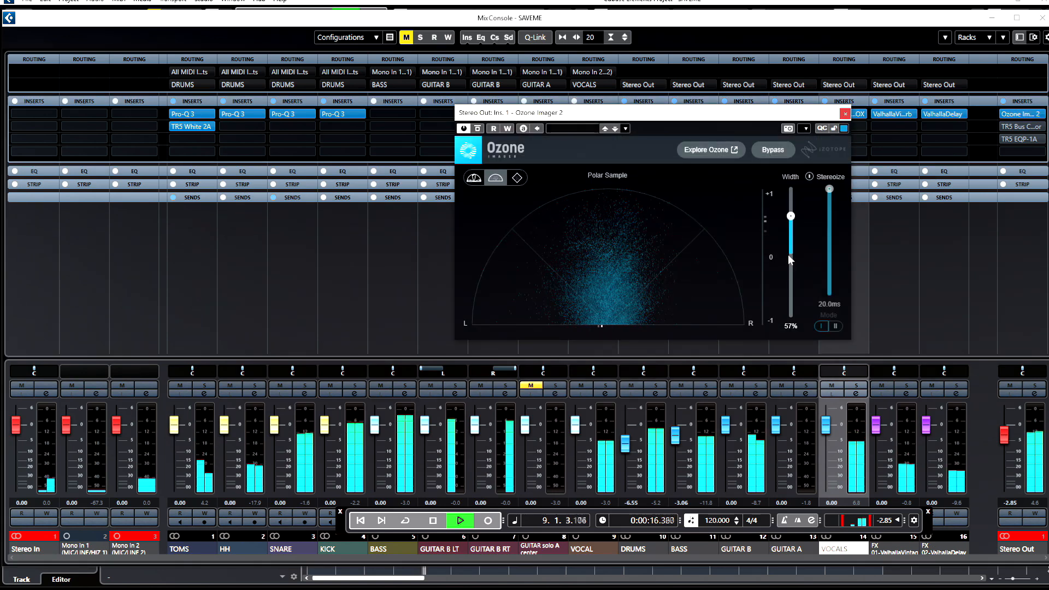
left_click_drag(789, 257, 790, 172)
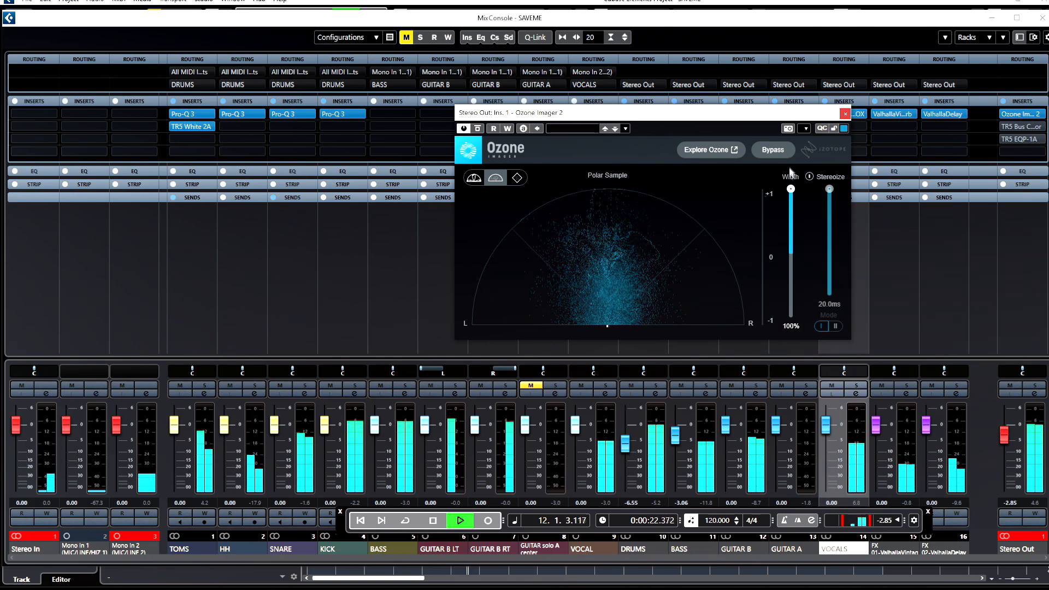
left_click_drag(790, 221, 791, 227)
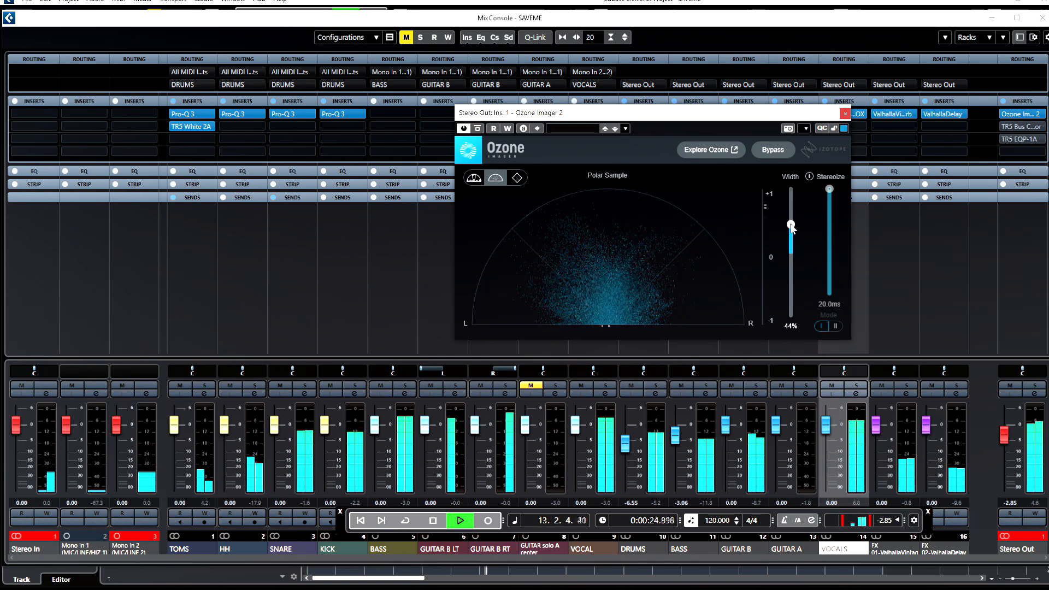
left_click(845, 114)
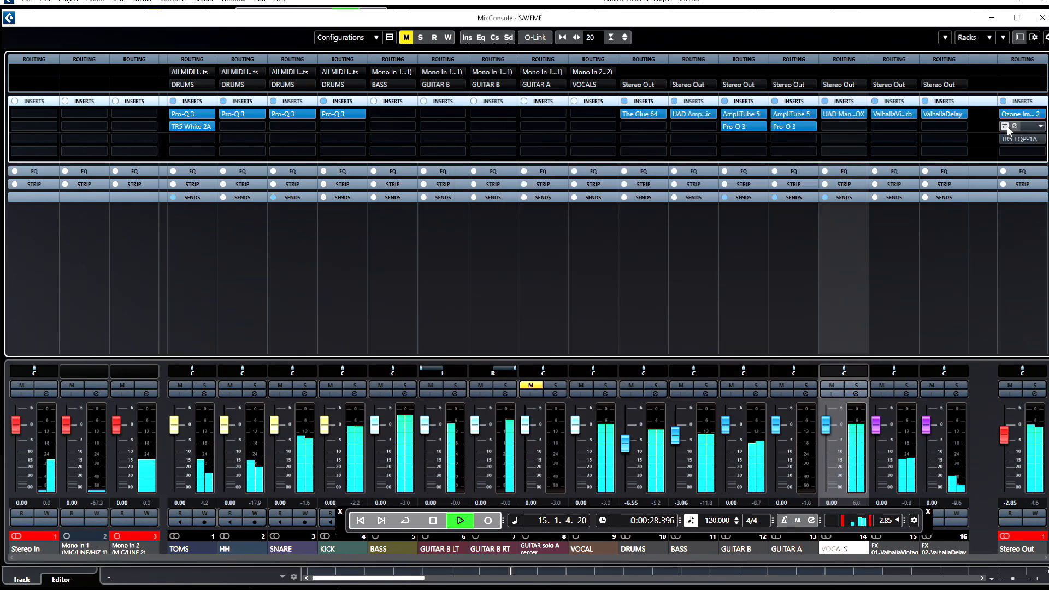
- Re-enable and audition the Stereo Out's TR5 Bus Compressor and TR5 EQP-1A in turn, stop playback, and close the MixConsole
left_click(1013, 128)
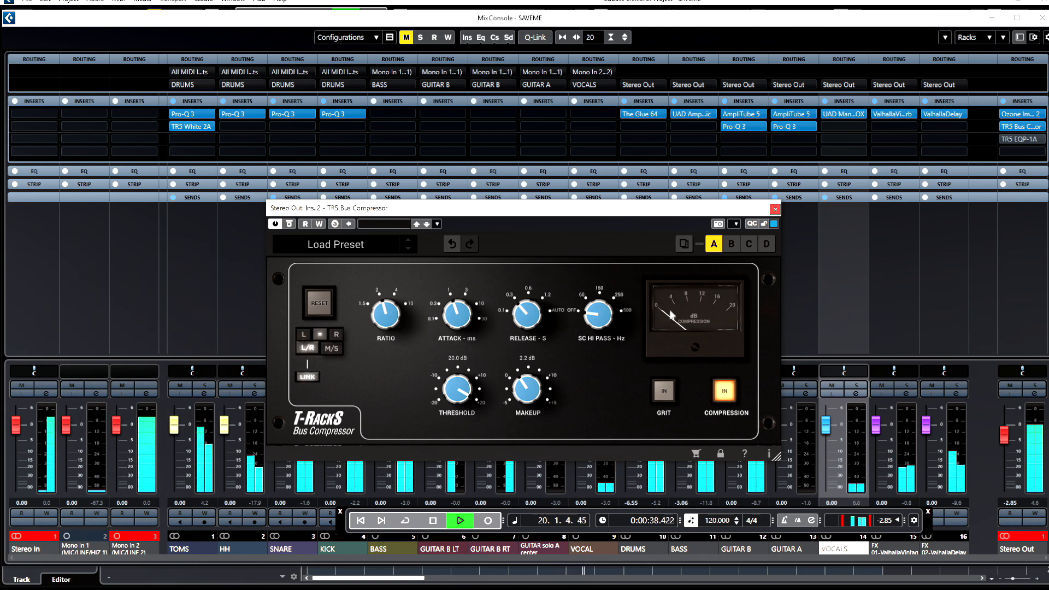
left_click(775, 209)
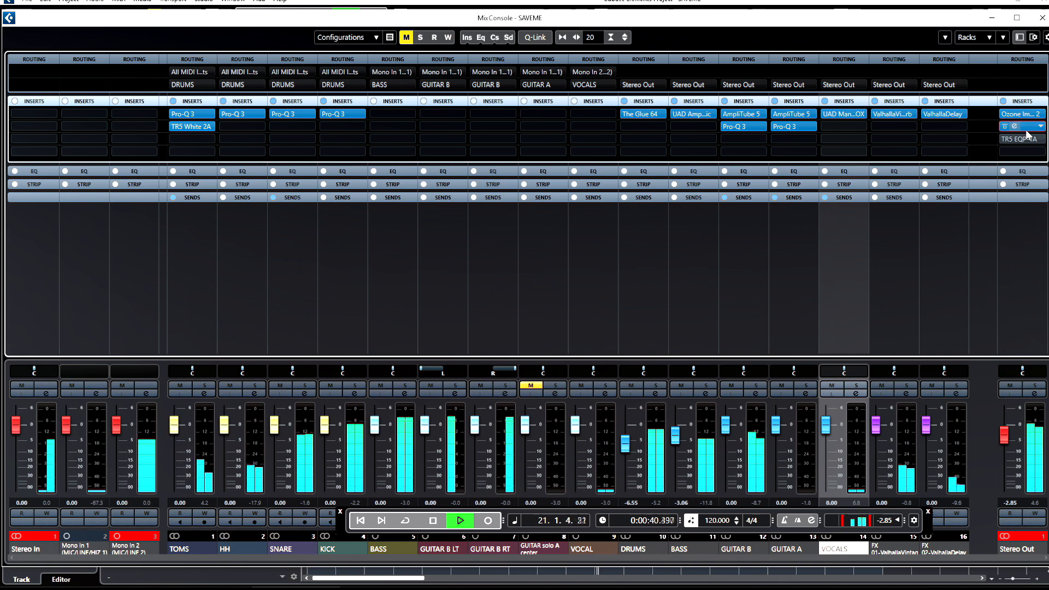
left_click(1005, 141)
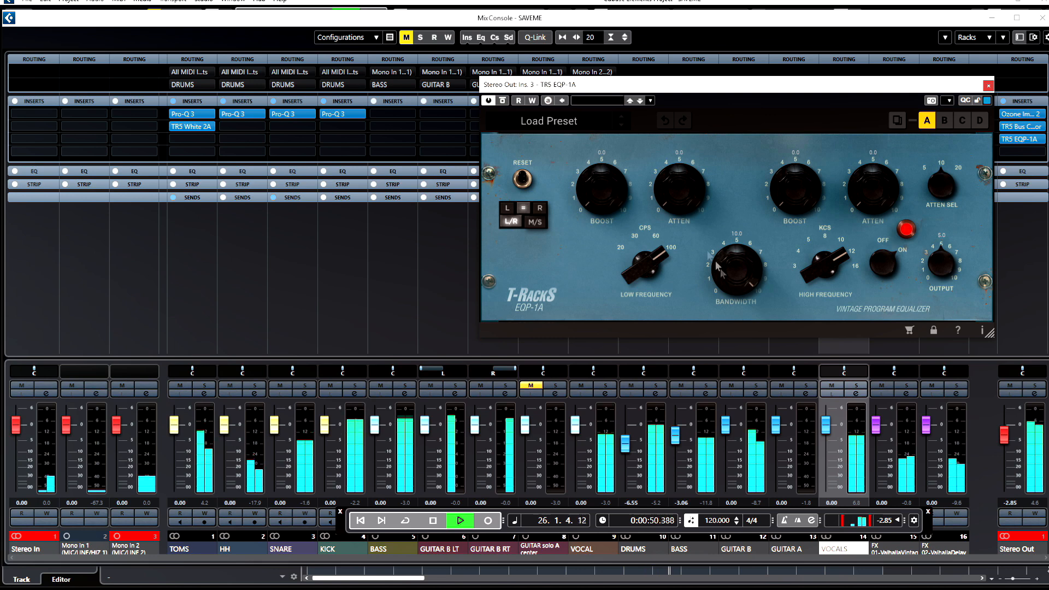
left_click_drag(594, 126, 595, 164)
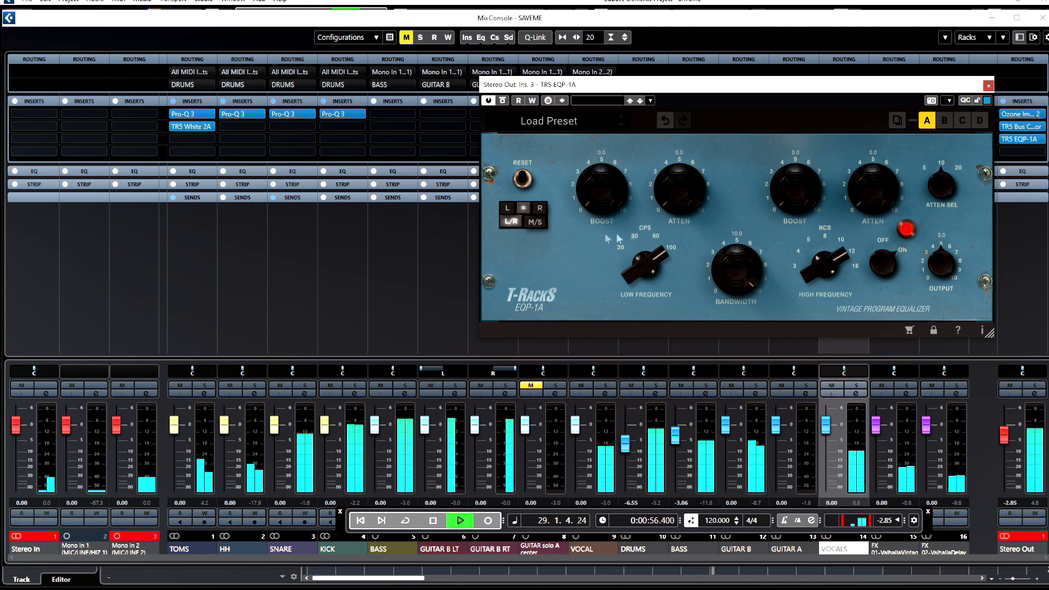
key("space")
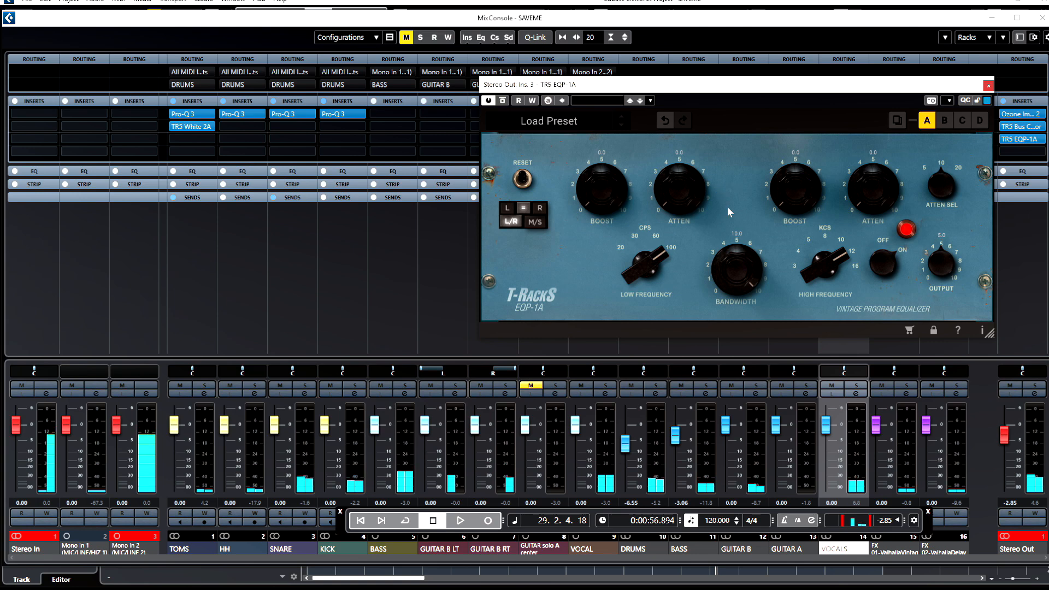
left_click(988, 86)
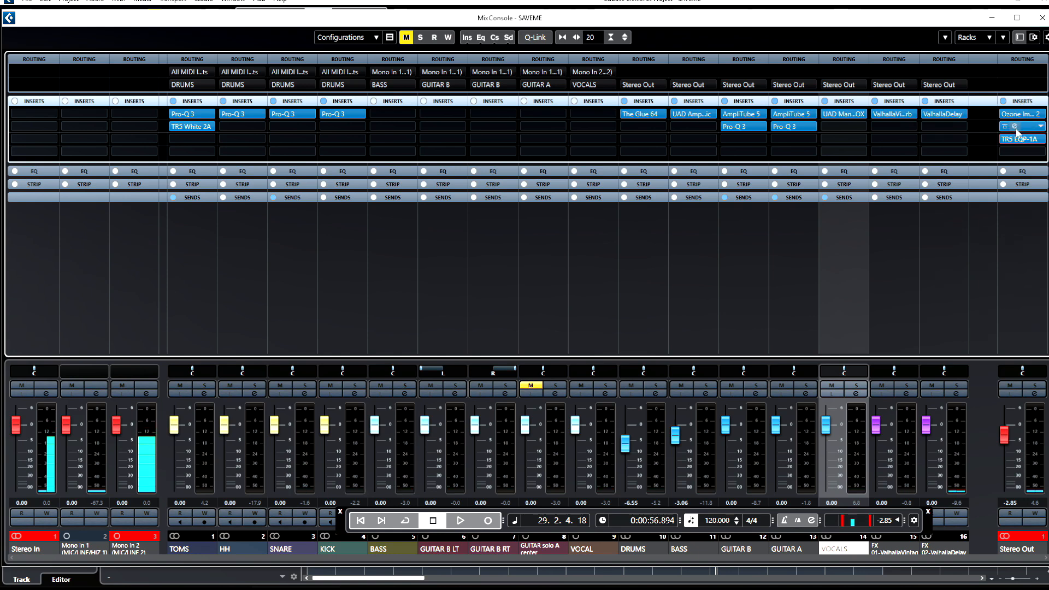
left_click(1040, 19)
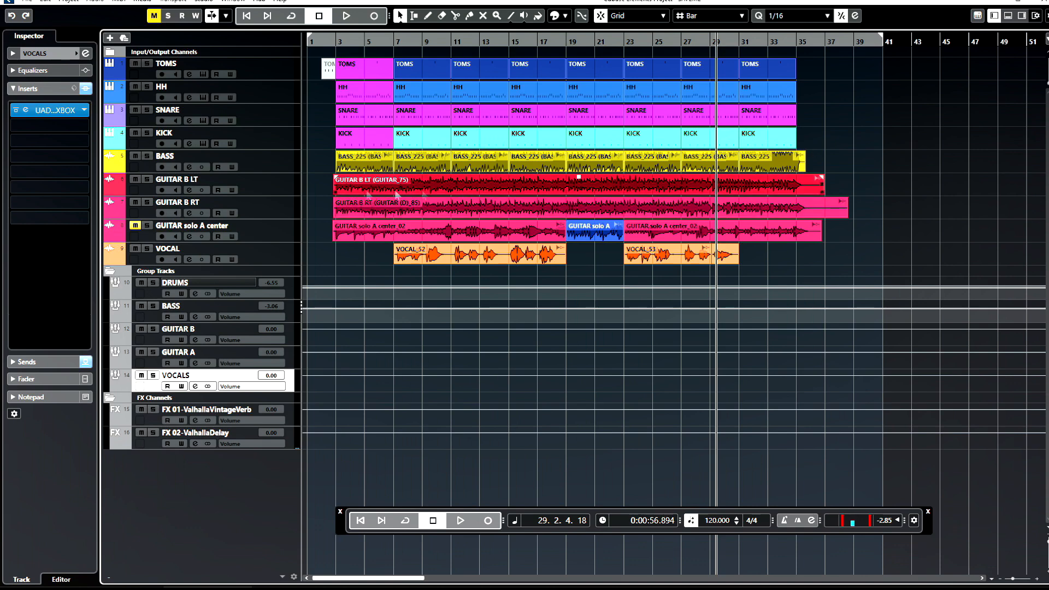
- Solo the BASS track and listen to it briefly from bar 3
left_click(281, 160)
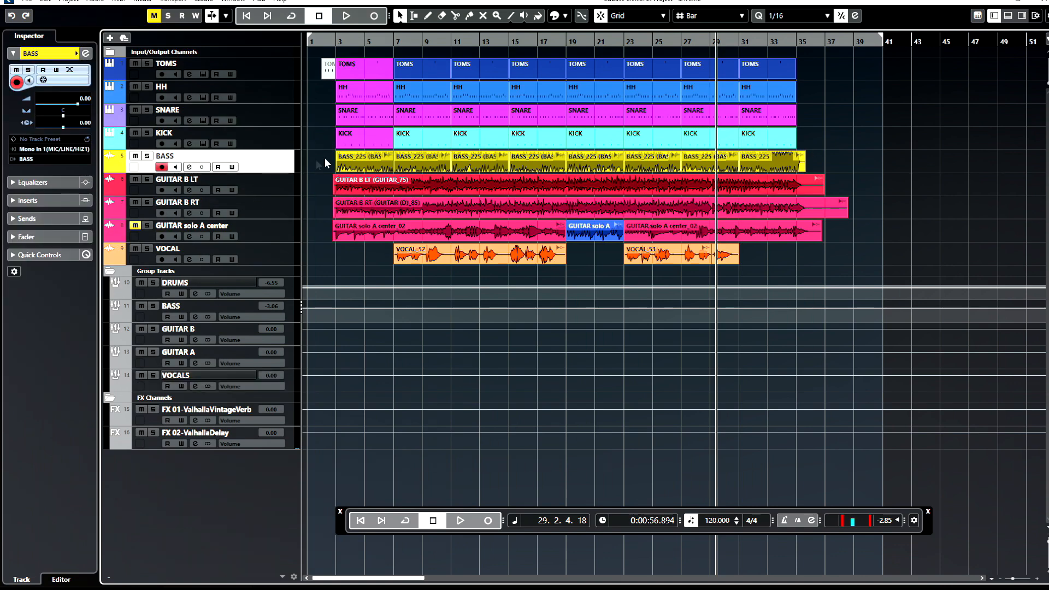
left_click(337, 42)
key("space")
left_click(147, 156)
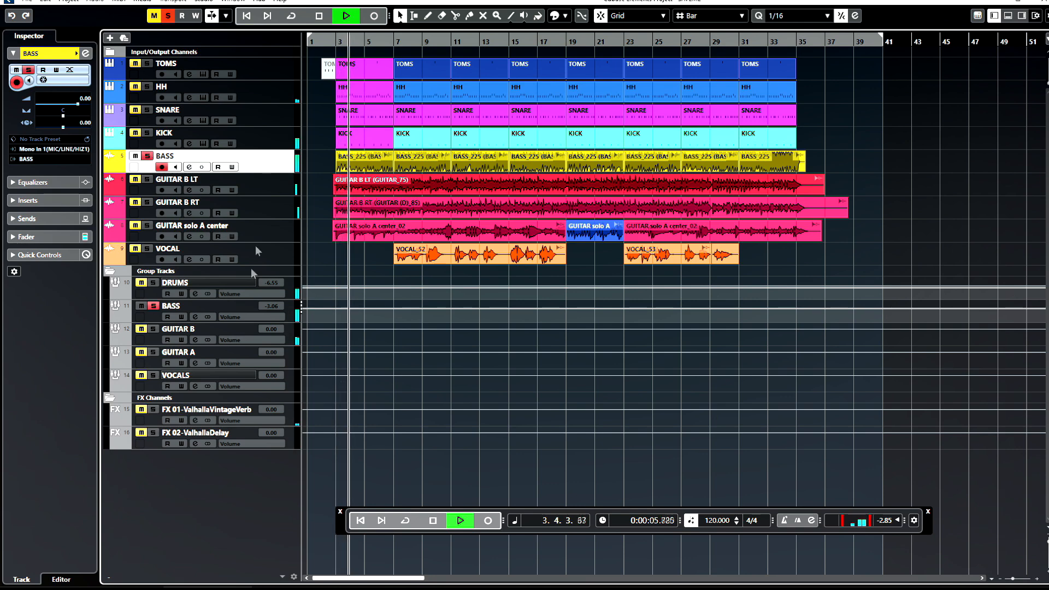
key("space")
- Add the IK Multimedia TR5 White 2A compressor to the BASS group's second insert slot
left_click(215, 311)
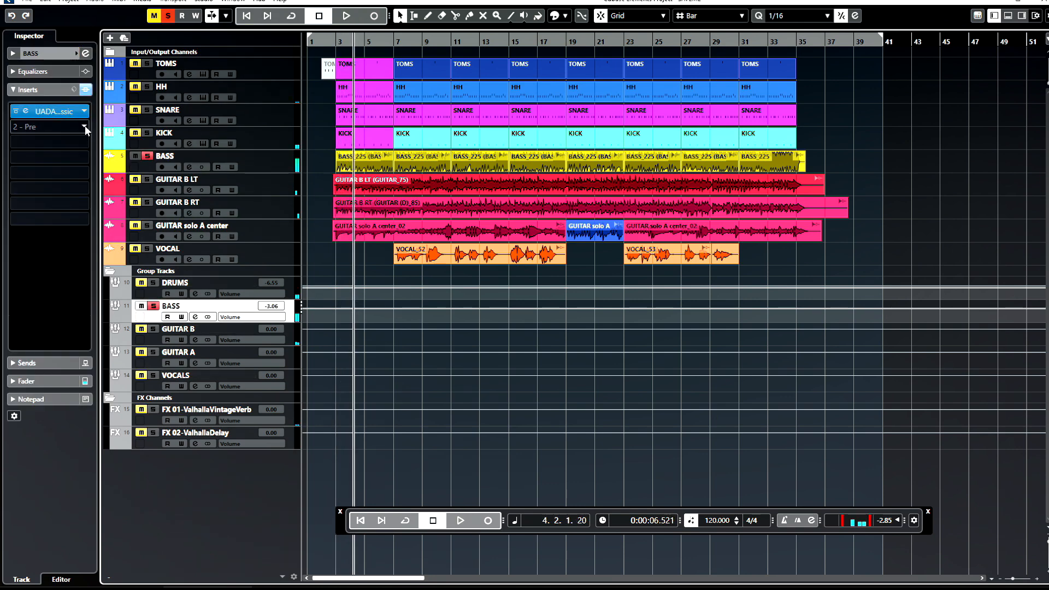
left_click(84, 127)
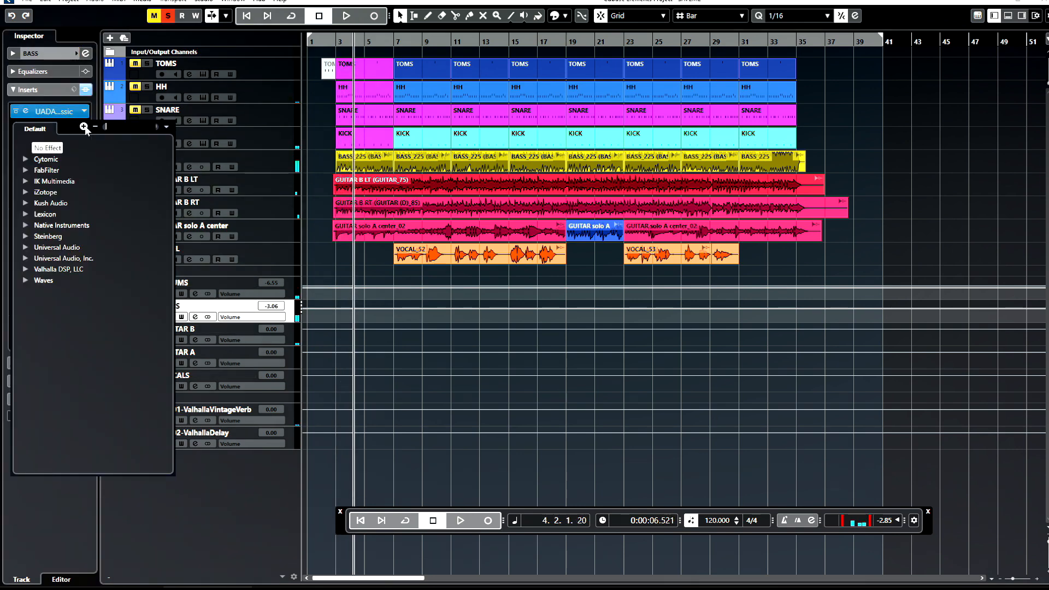
left_click(69, 181)
left_click(64, 215)
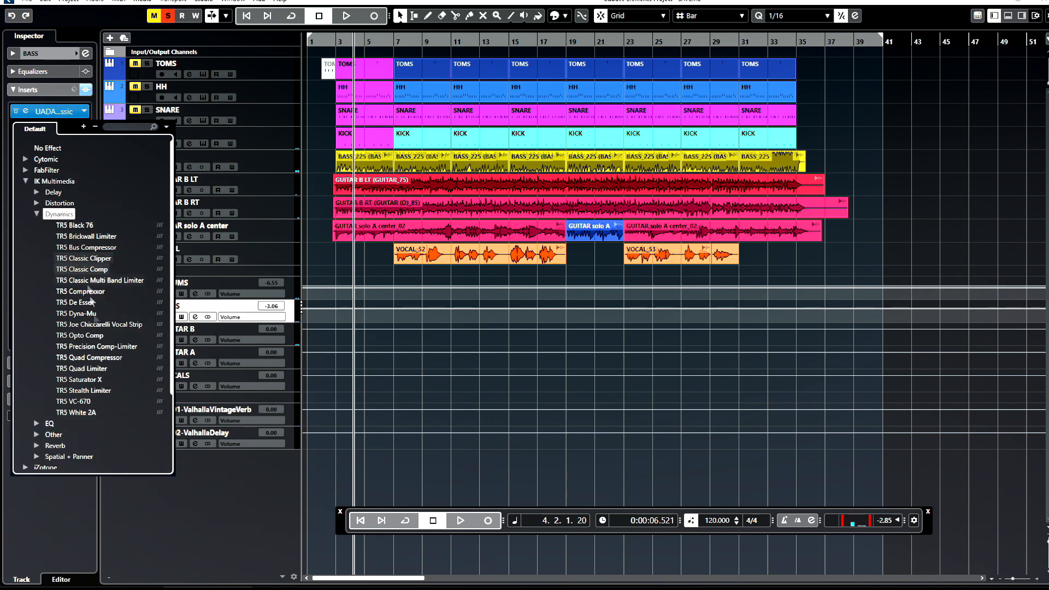
left_click(62, 400)
- Unsolo the BASS track during playback and lower the White 2A's gain to about 27 and peak reduction to about 22
key("space")
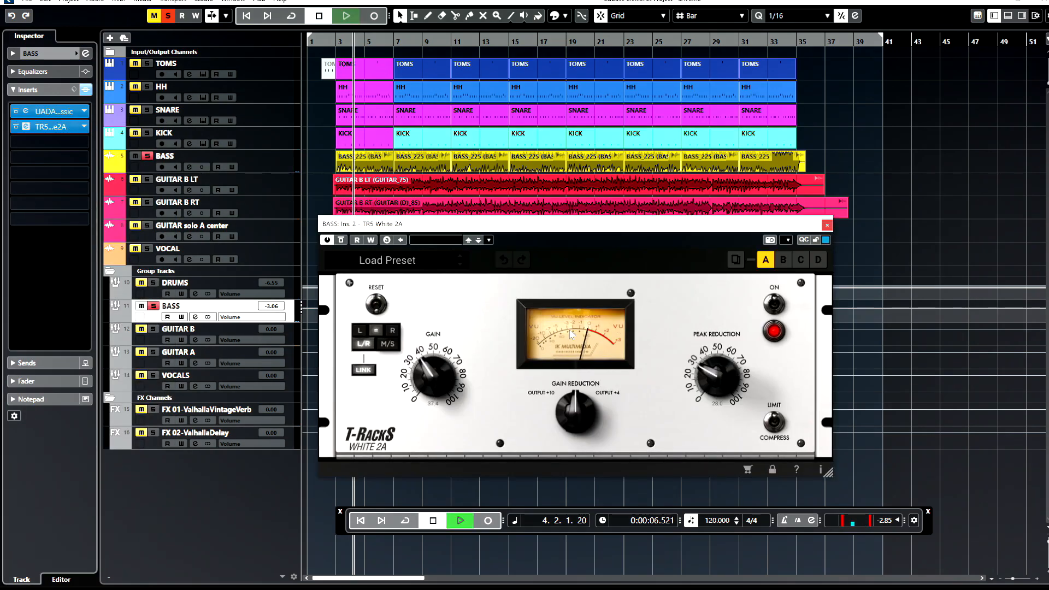
left_click(147, 157)
left_click_drag(431, 375, 432, 380)
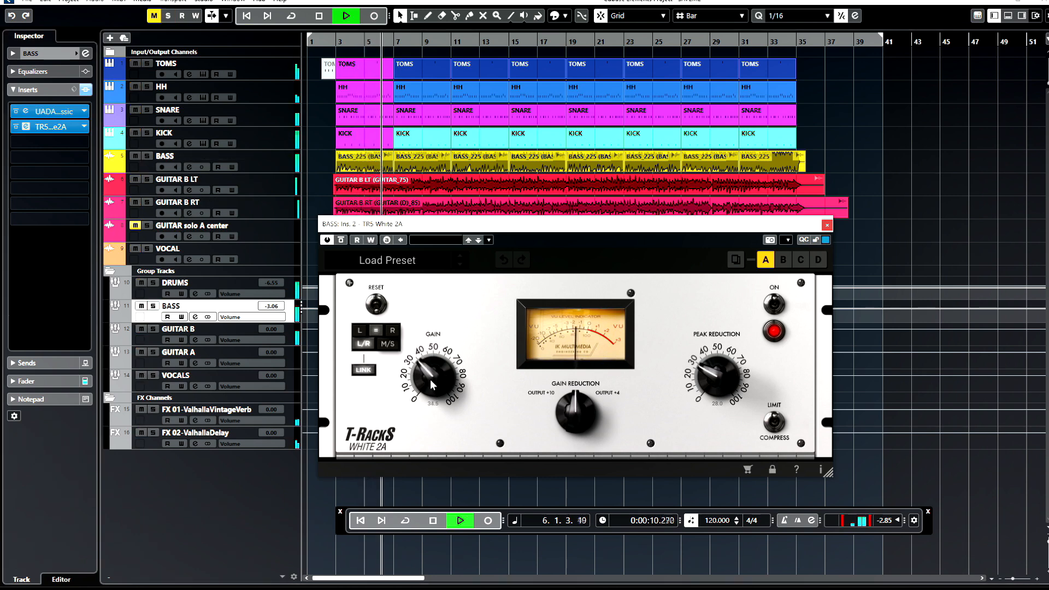
left_click_drag(717, 373, 714, 379)
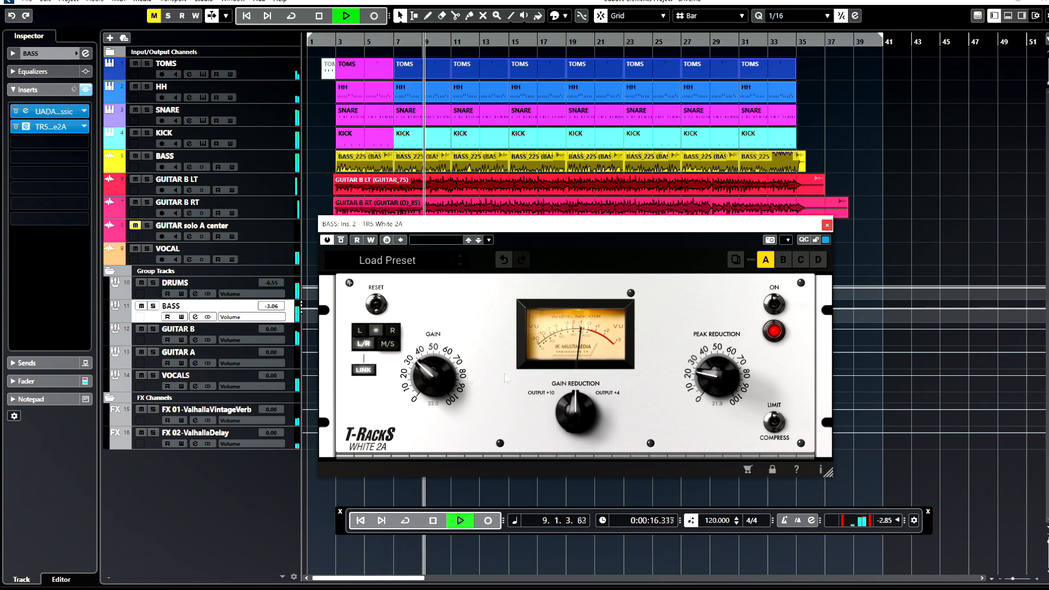
left_click_drag(431, 380, 429, 381)
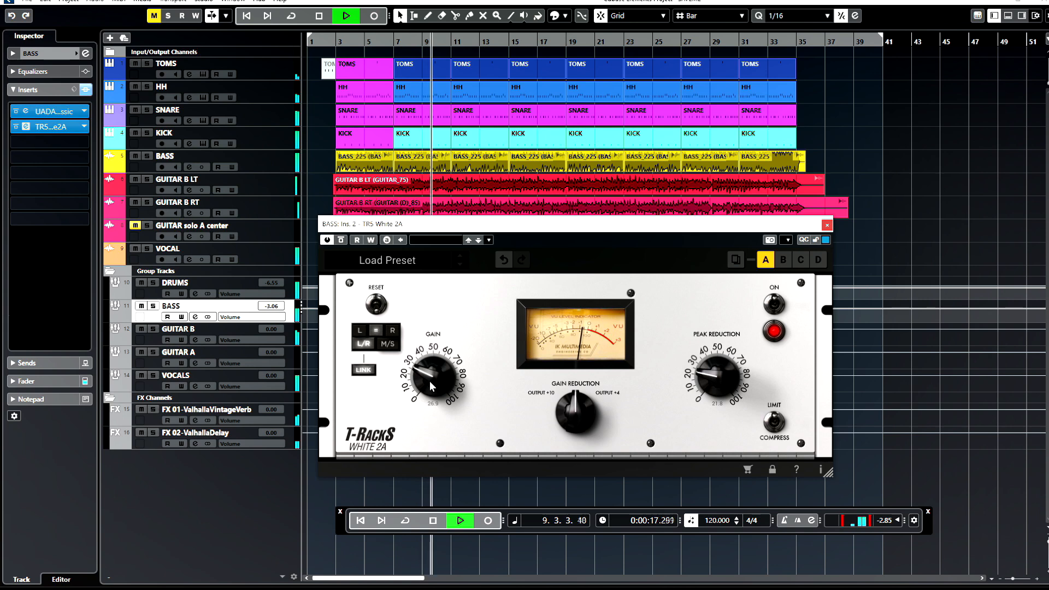
- Lower the White 2A compressor's gain on the BASS group to about 22.5, comparing the sound with the effect bypassed and active
left_click(341, 240)
left_click(341, 240)
left_click_drag(431, 376, 430, 379)
left_click(341, 240)
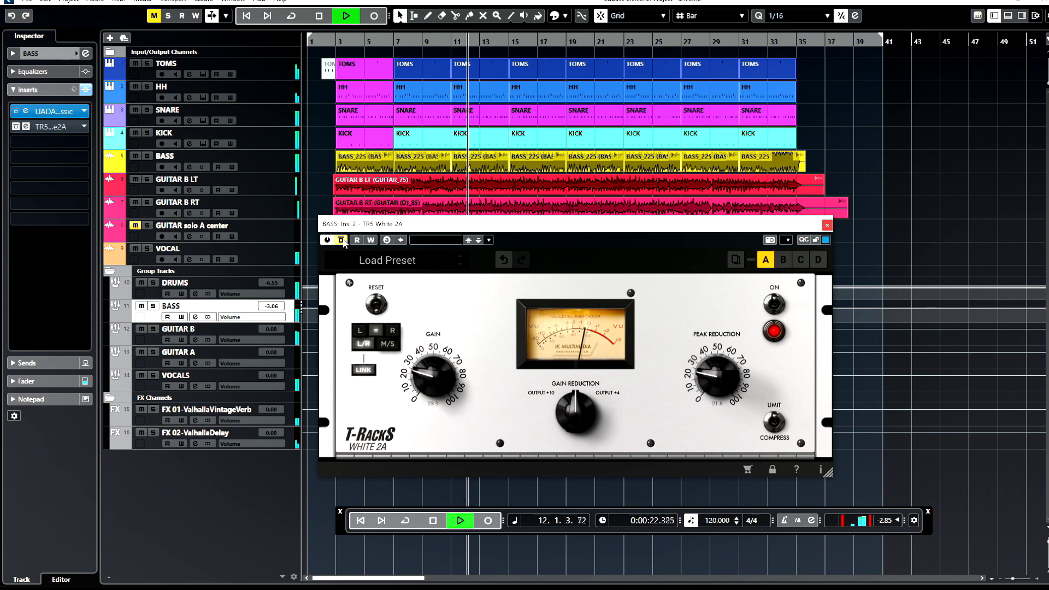
left_click(341, 240)
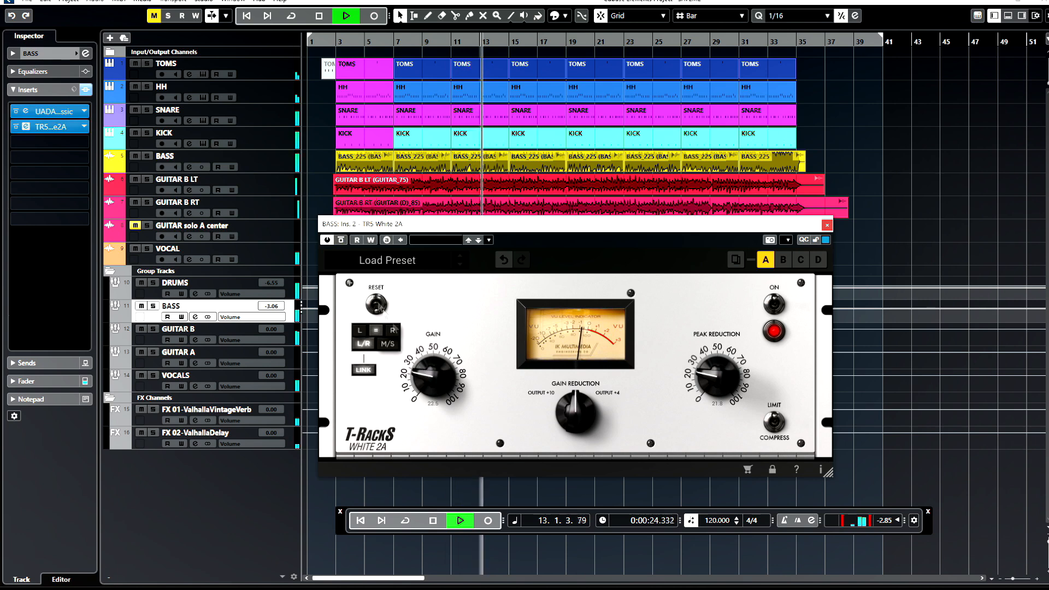
left_click(341, 240)
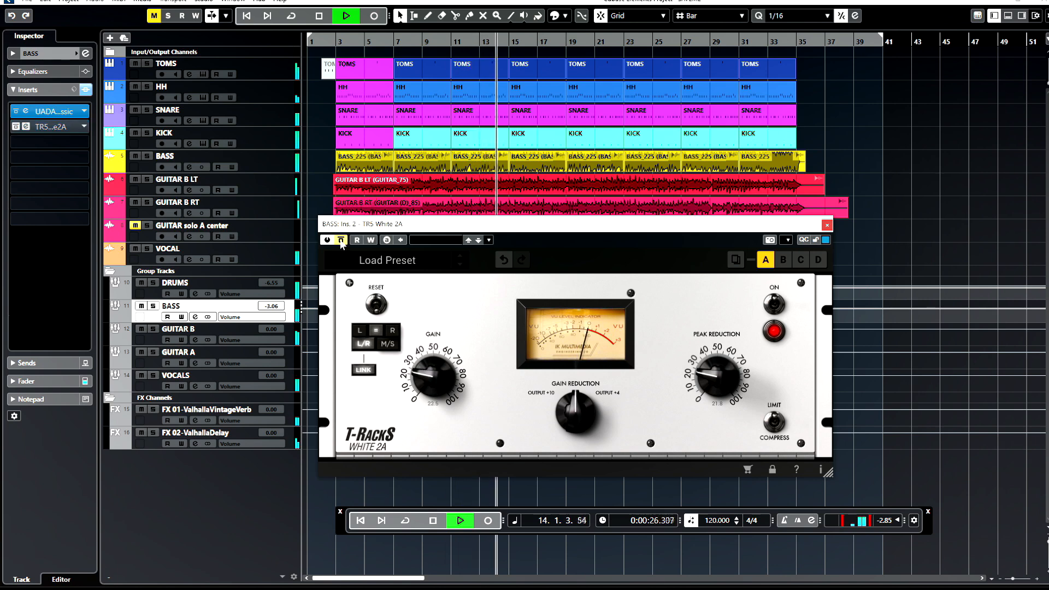
left_click(341, 240)
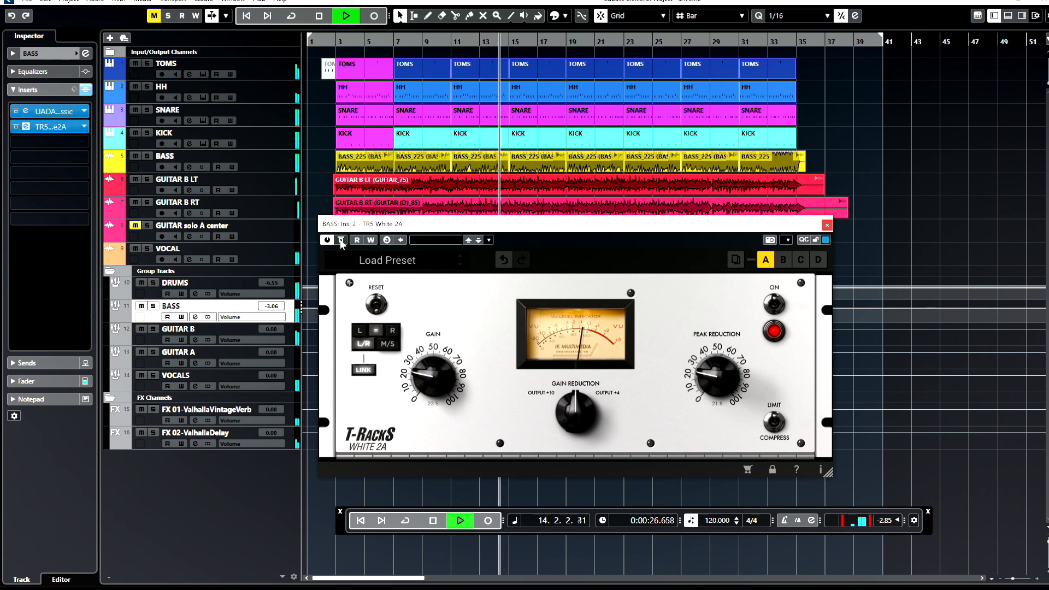
- Close the White 2A compressor window, stop playback and save the project
left_click(827, 225)
key("space")
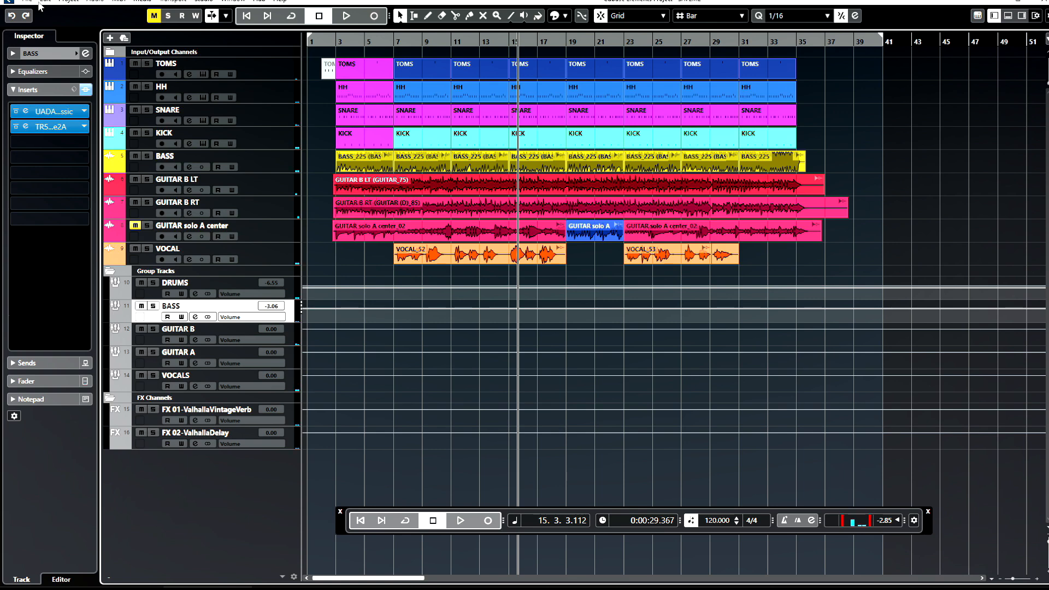
left_click(28, 1)
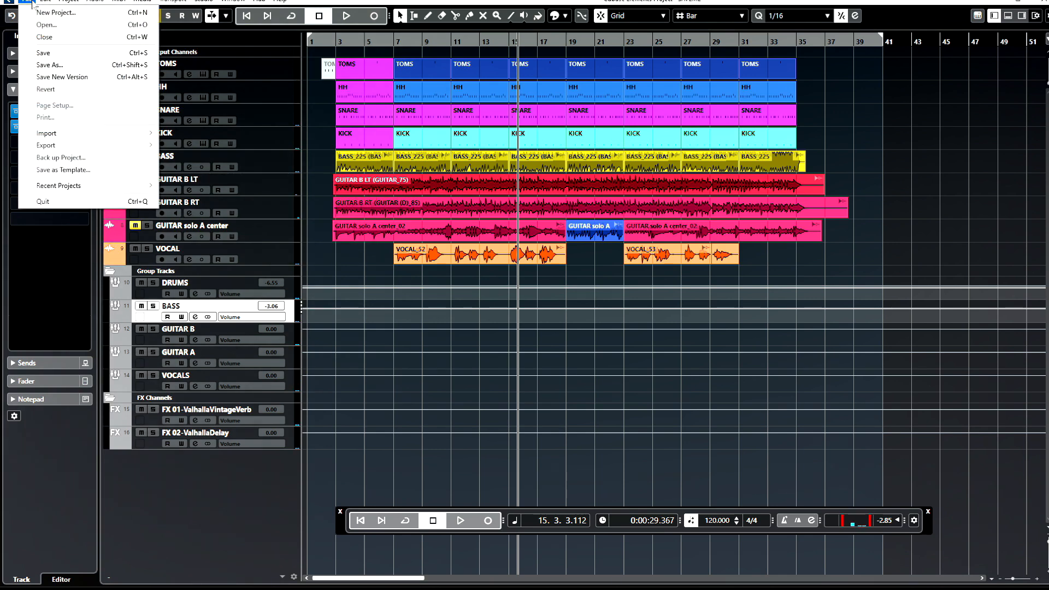
left_click(57, 54)
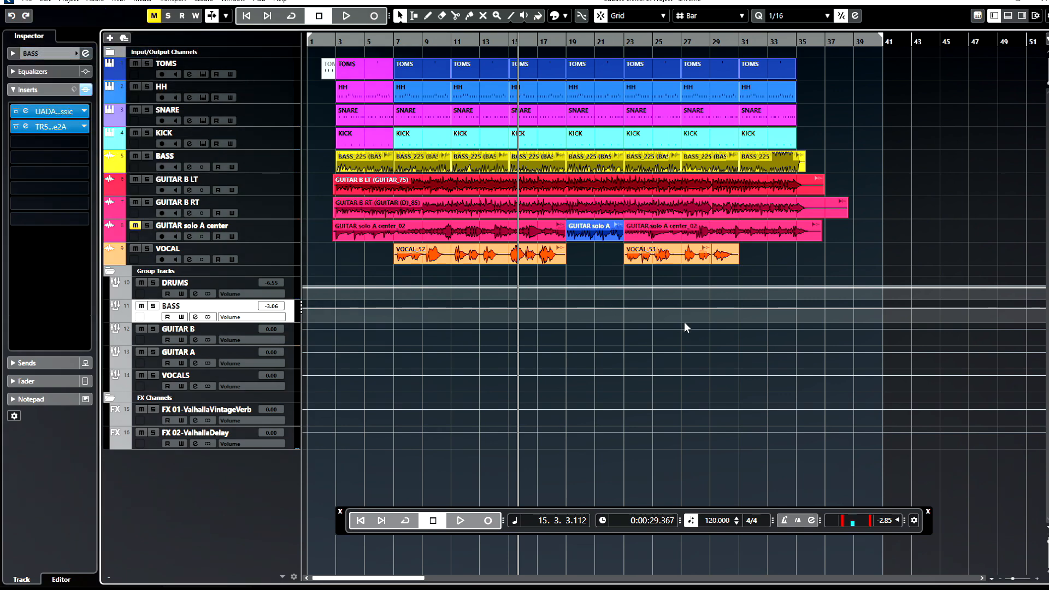
left_click(296, 167)
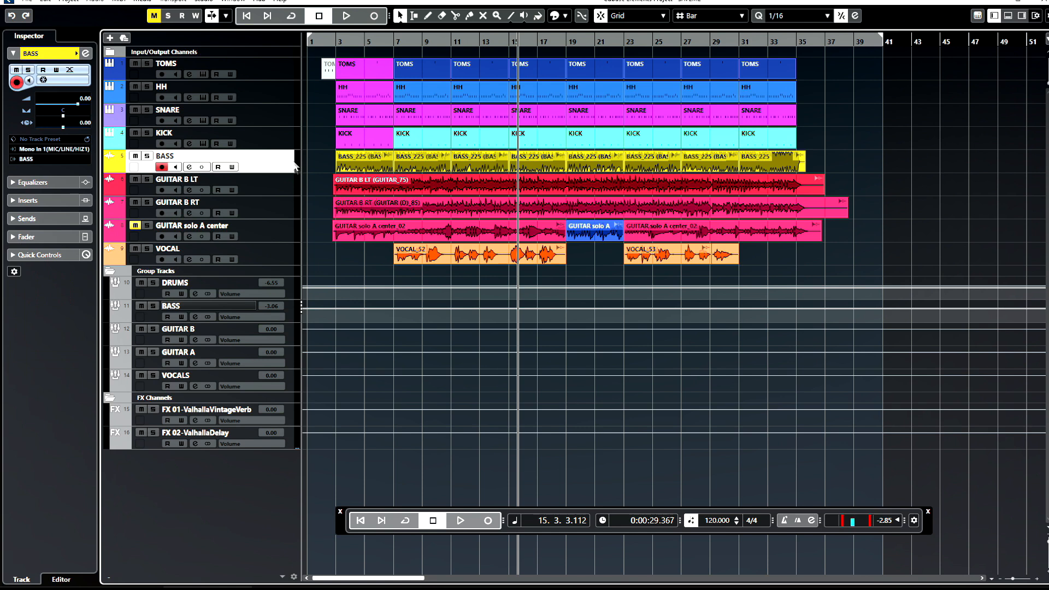
left_click(270, 178)
left_click(274, 211)
left_click(274, 190)
left_click(269, 214)
left_click(267, 180)
left_click(267, 214)
left_click(272, 189)
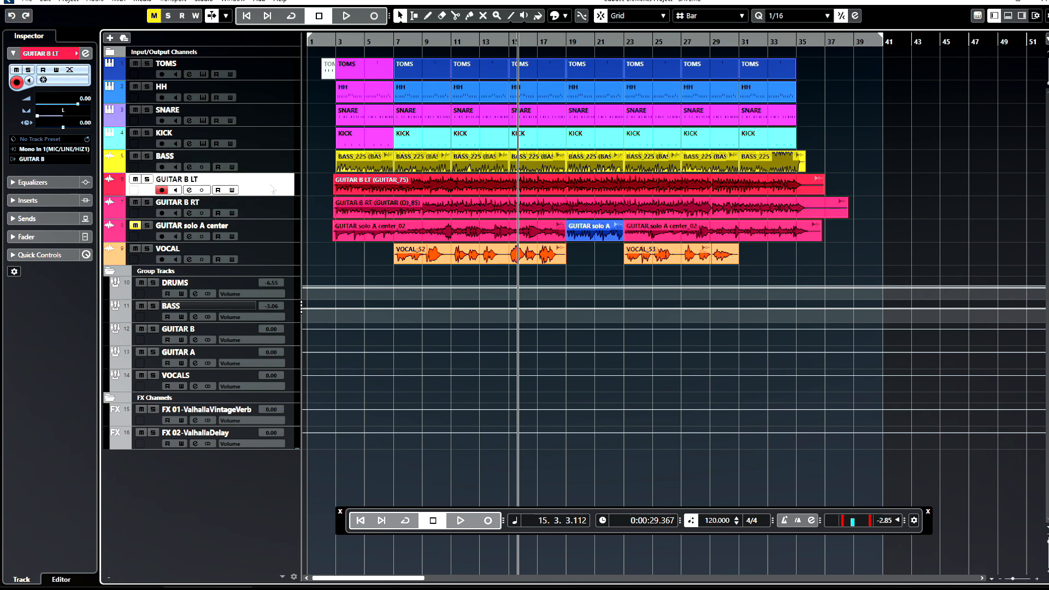
left_click(270, 232)
left_click(270, 212)
left_click(275, 193)
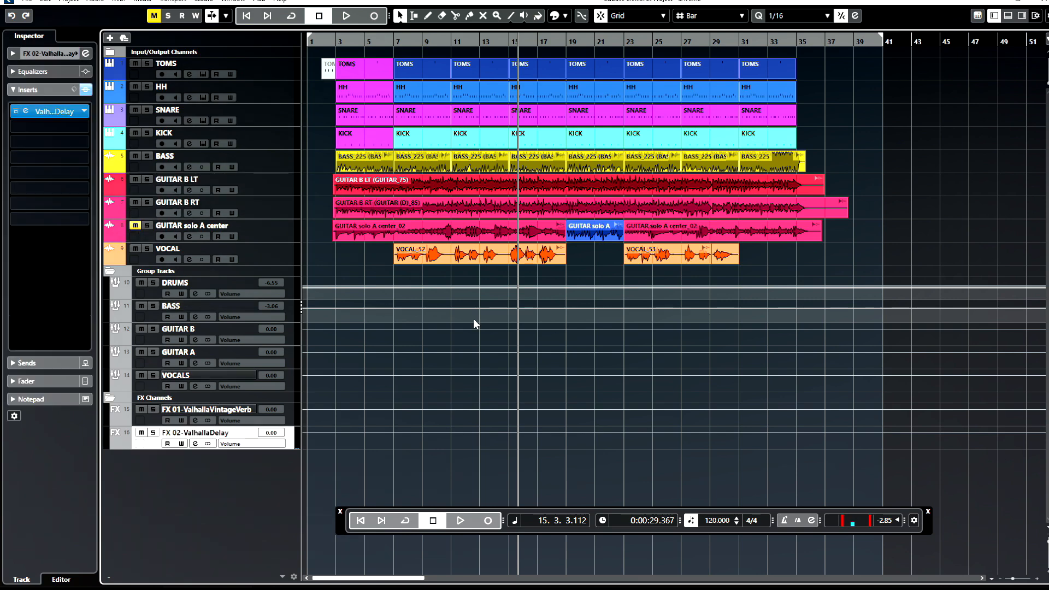
- Play the unmuted GUITAR solo A center track with the mix from bar 3 and split its first clip at bar 7
left_click(256, 236)
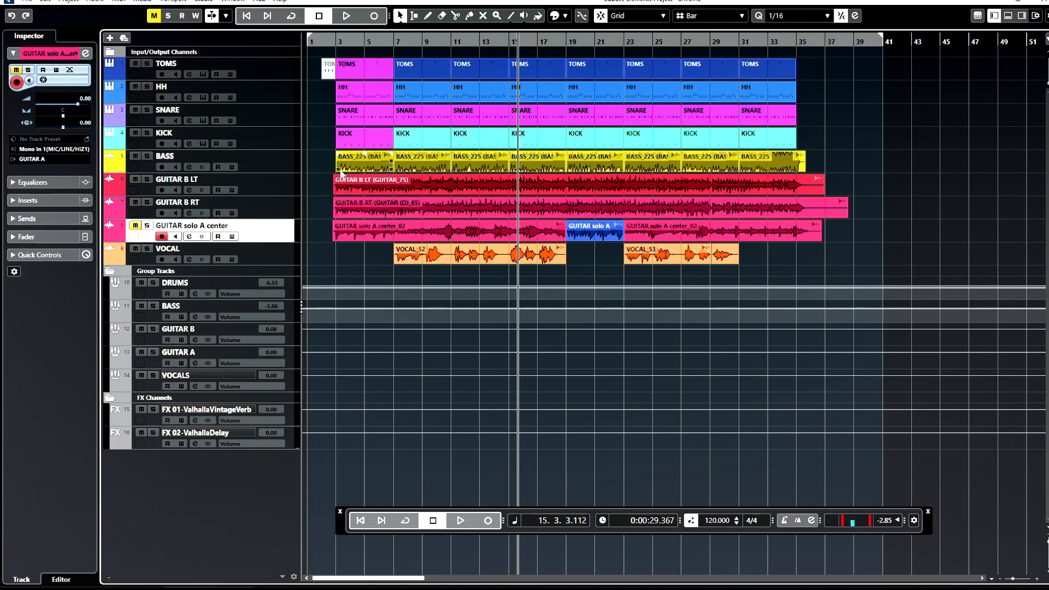
left_click(336, 43)
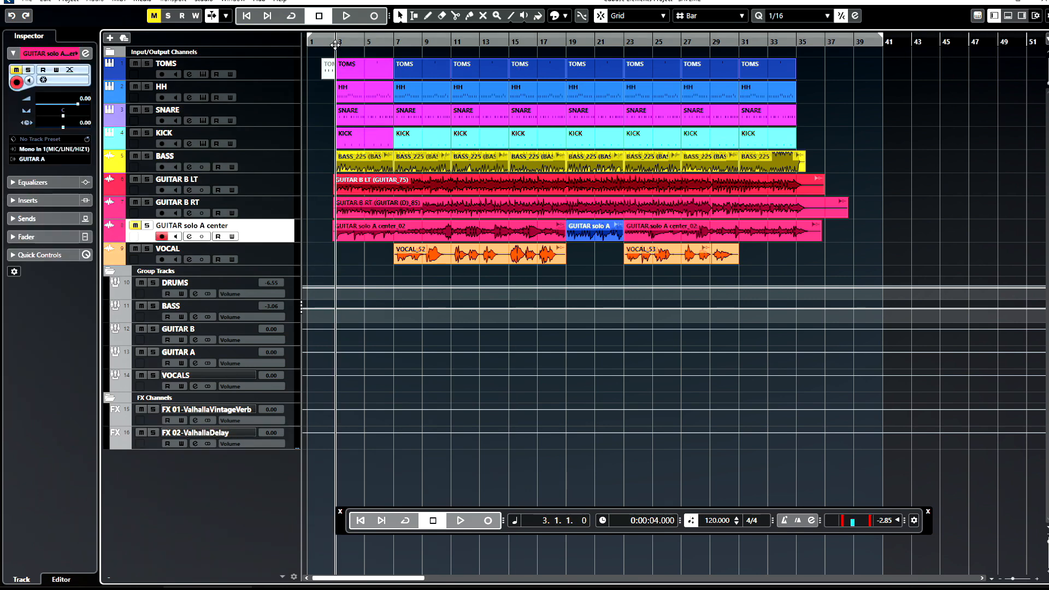
right_click(474, 163)
left_click(532, 168)
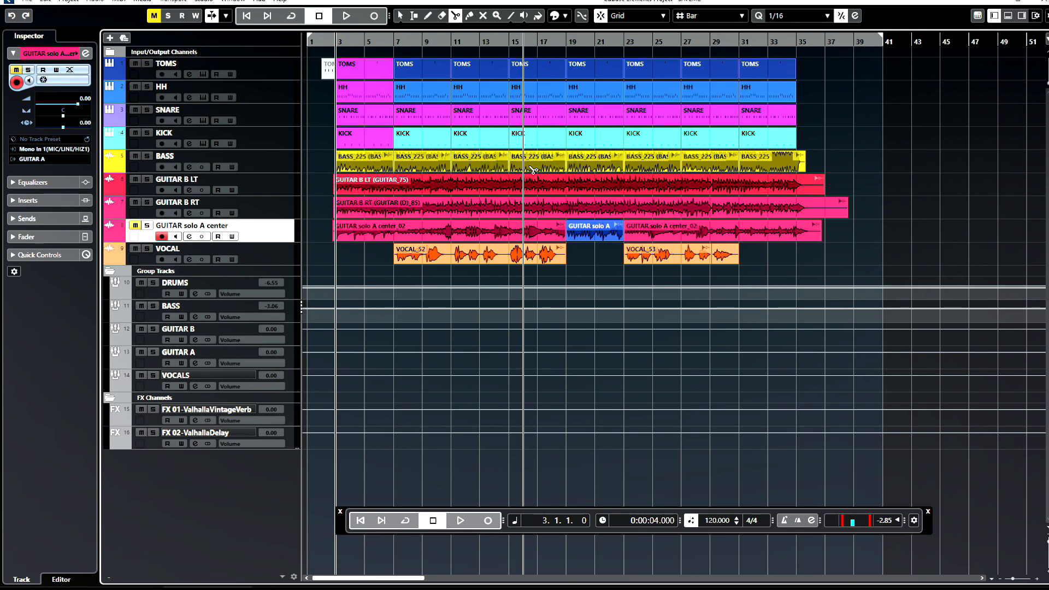
key("space")
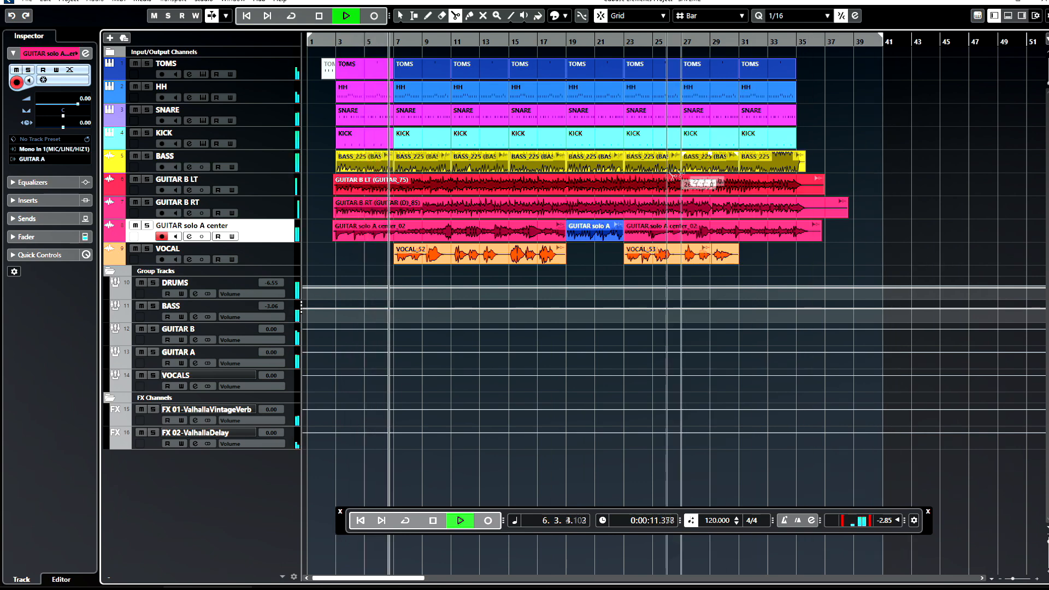
left_click(396, 229)
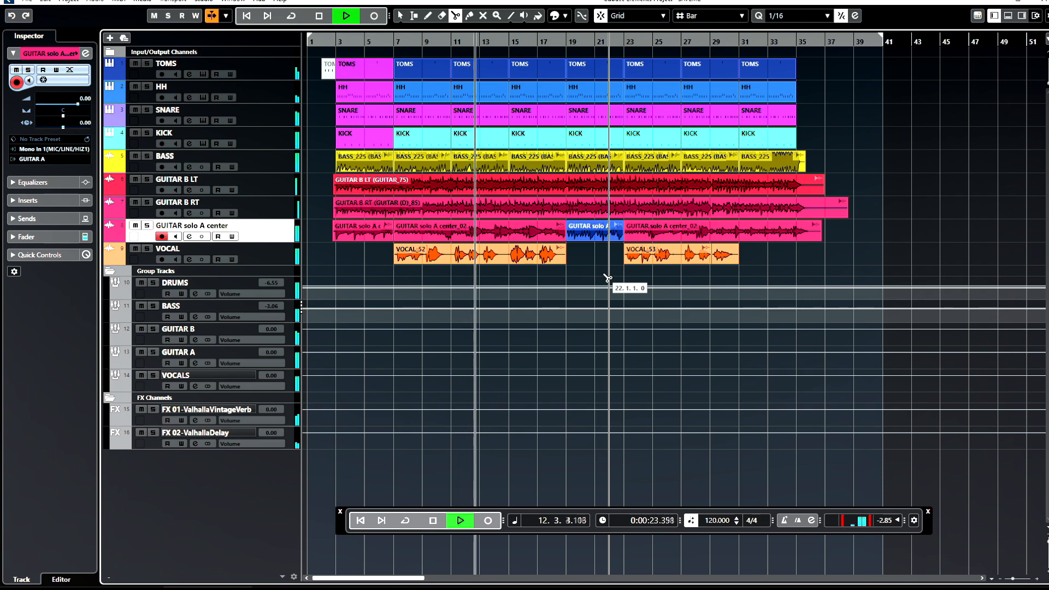
left_click(711, 255)
key("ctrl+z")
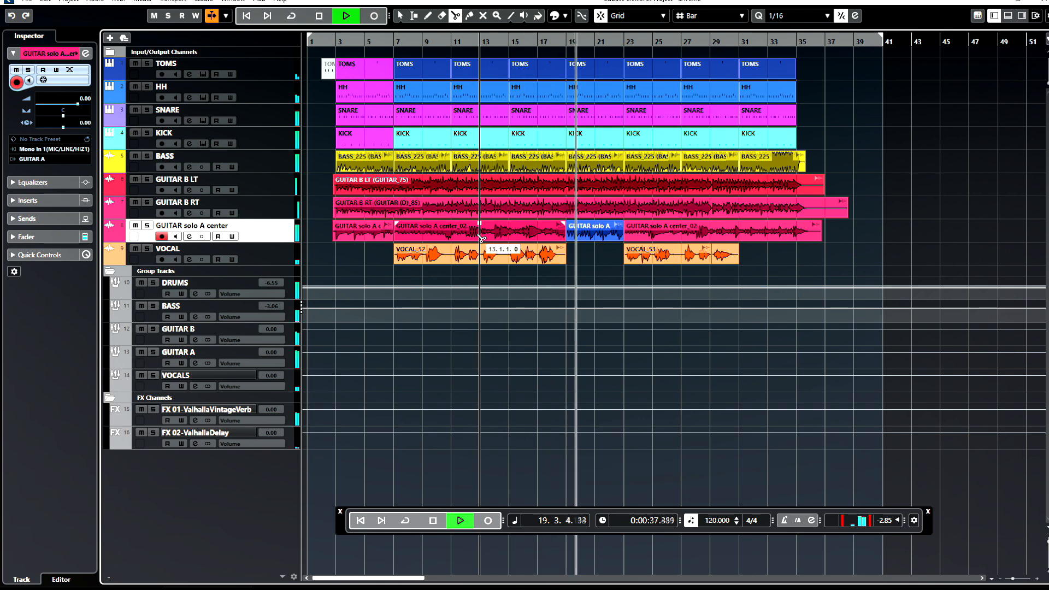
- Listen to the GUITAR solo A center track soloed and in the mix, and split its last clip at bar 29
left_click(148, 225)
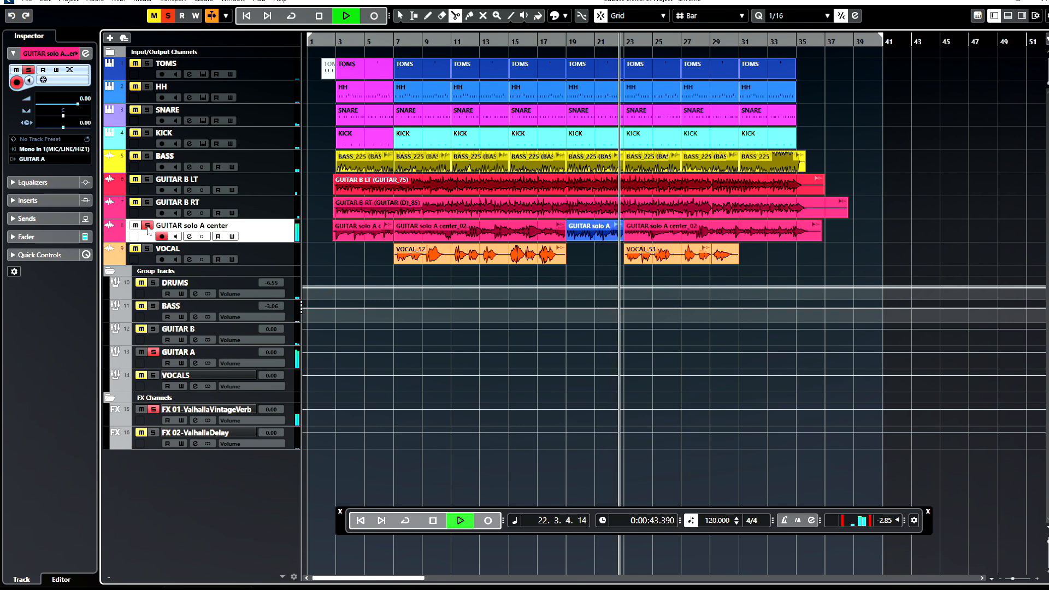
left_click(147, 226)
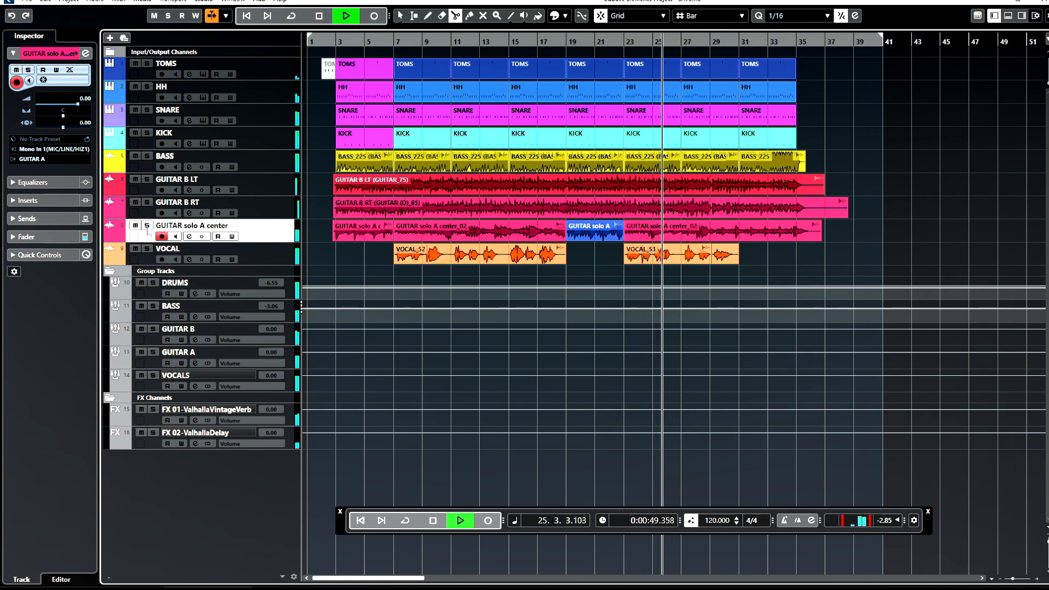
right_click(785, 249)
left_click(837, 243)
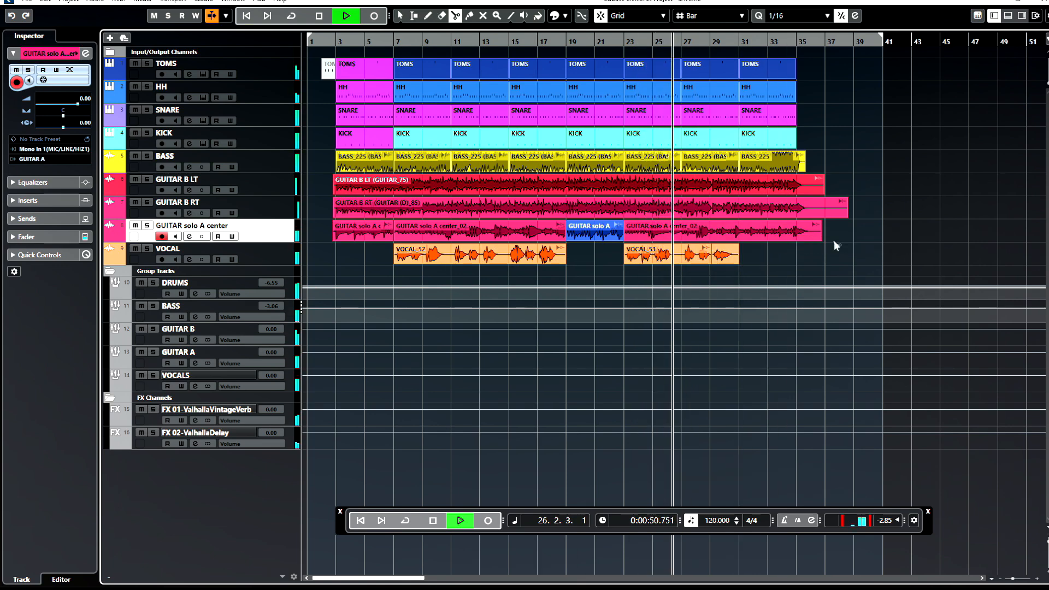
left_click(721, 237)
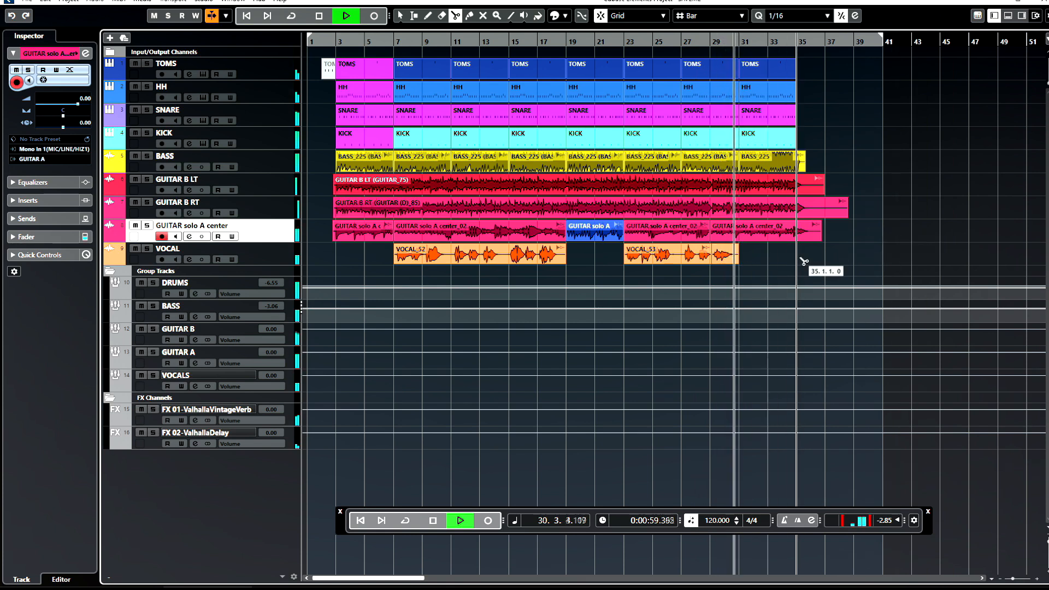
key("1")
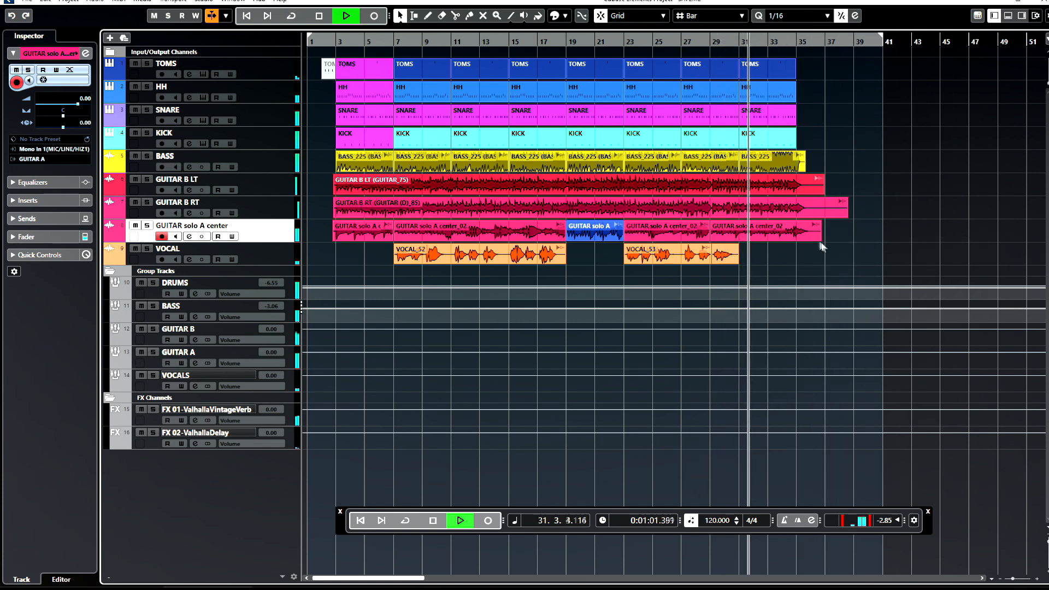
left_click(793, 233)
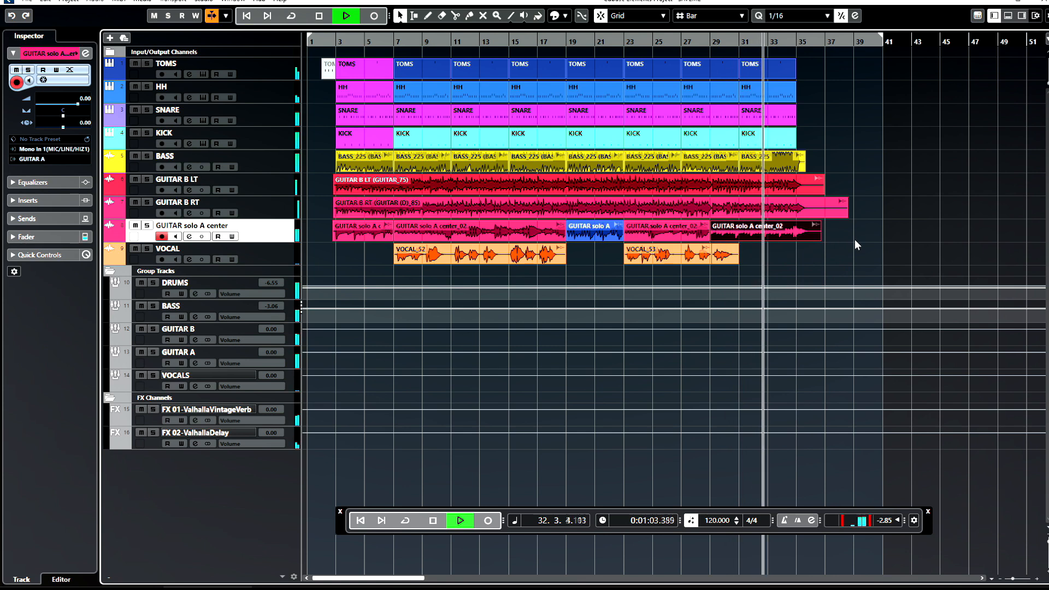
key("space")
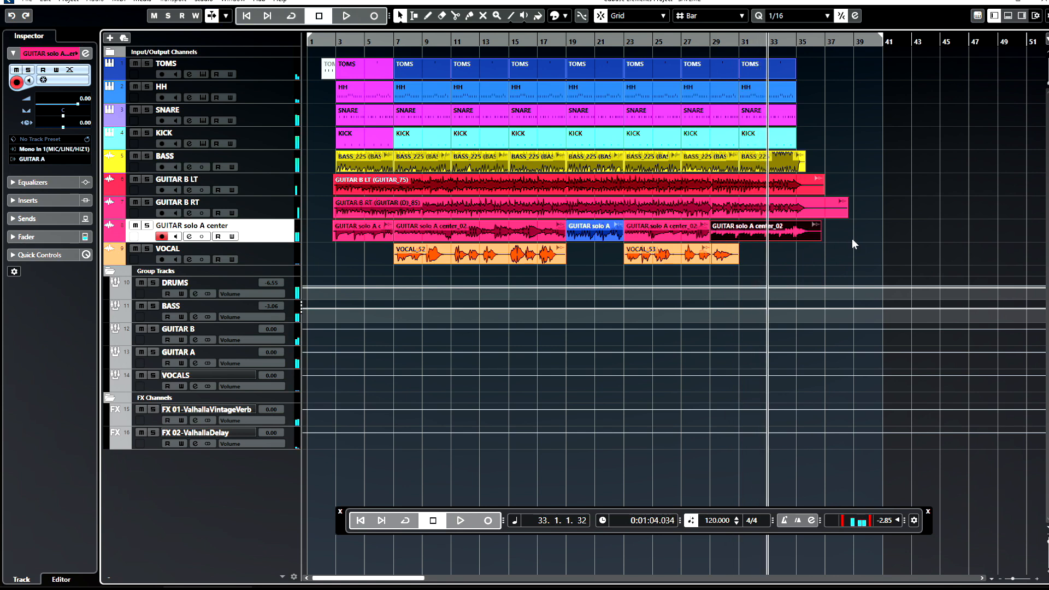
- Solo the GUITAR solo A center track and lower the volume of its clip between bars 7 and 19 during playback
left_click(146, 226)
double_click(330, 44)
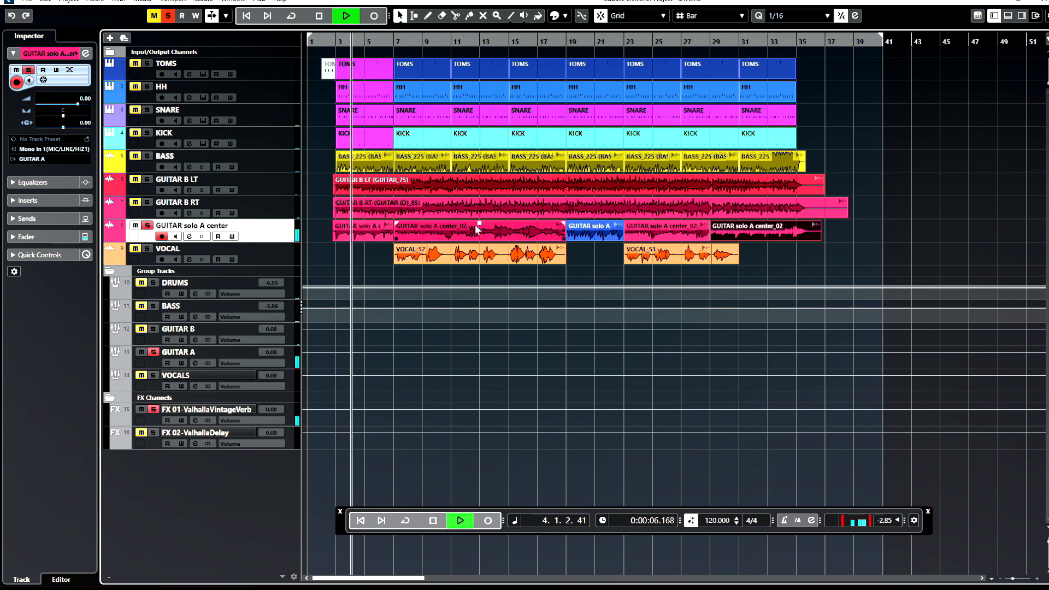
left_click(419, 44)
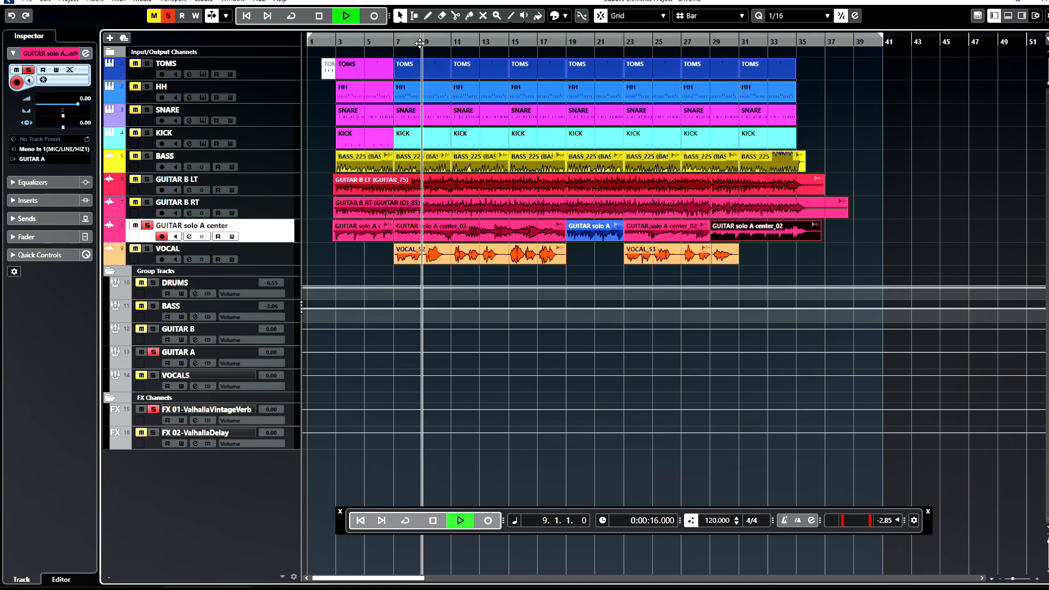
left_click_drag(479, 223, 481, 231)
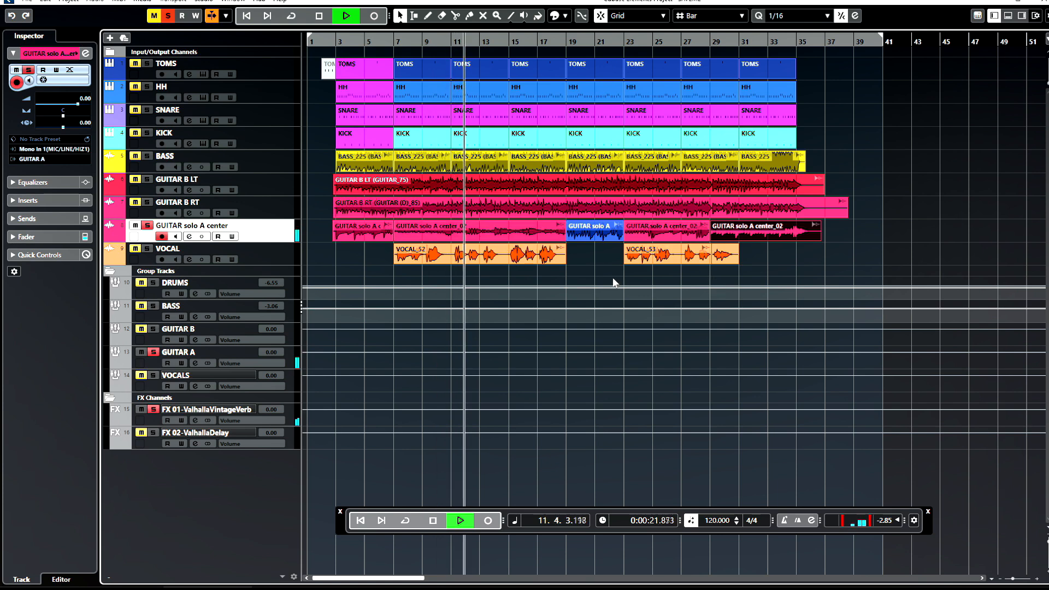
key("space")
- Set a playback loop around the guitar solo clip from bar 19 to bar 23 and place the cursor at bar 19
left_click(557, 39)
left_click(598, 236)
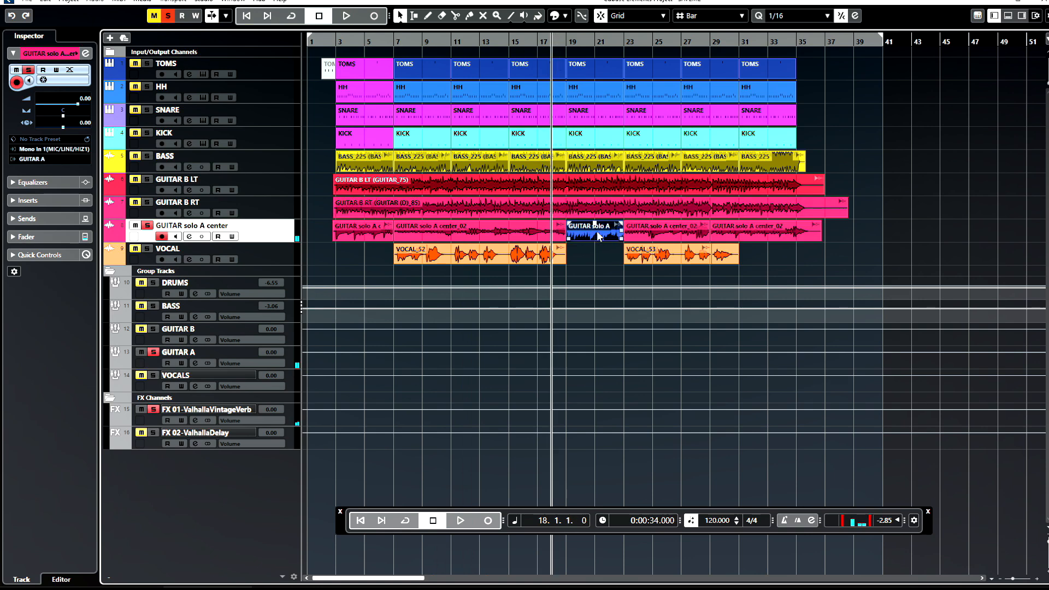
key("p")
left_click(582, 120)
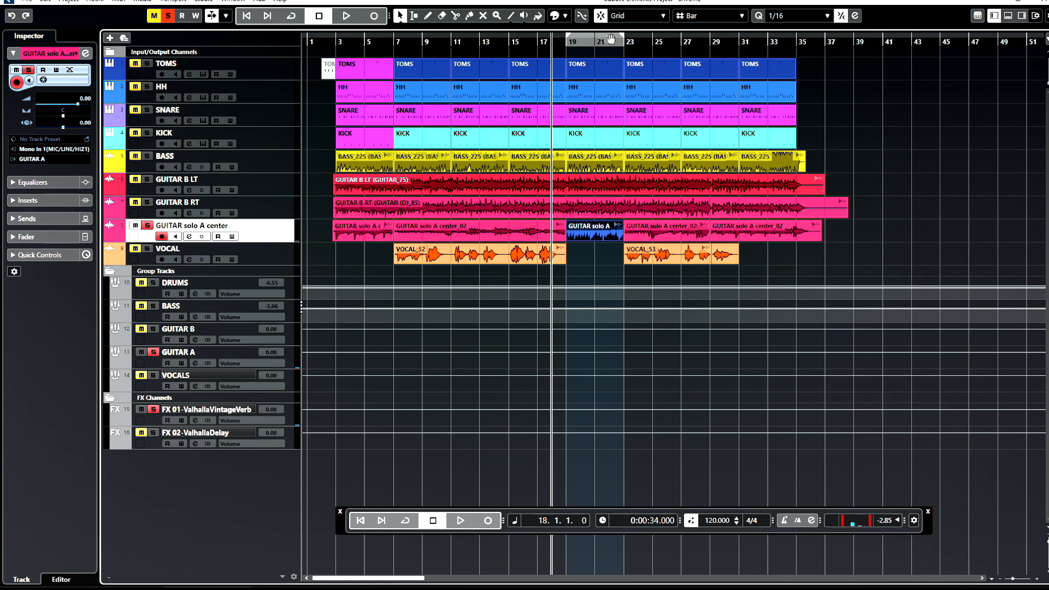
left_click(291, 16)
left_click(567, 61)
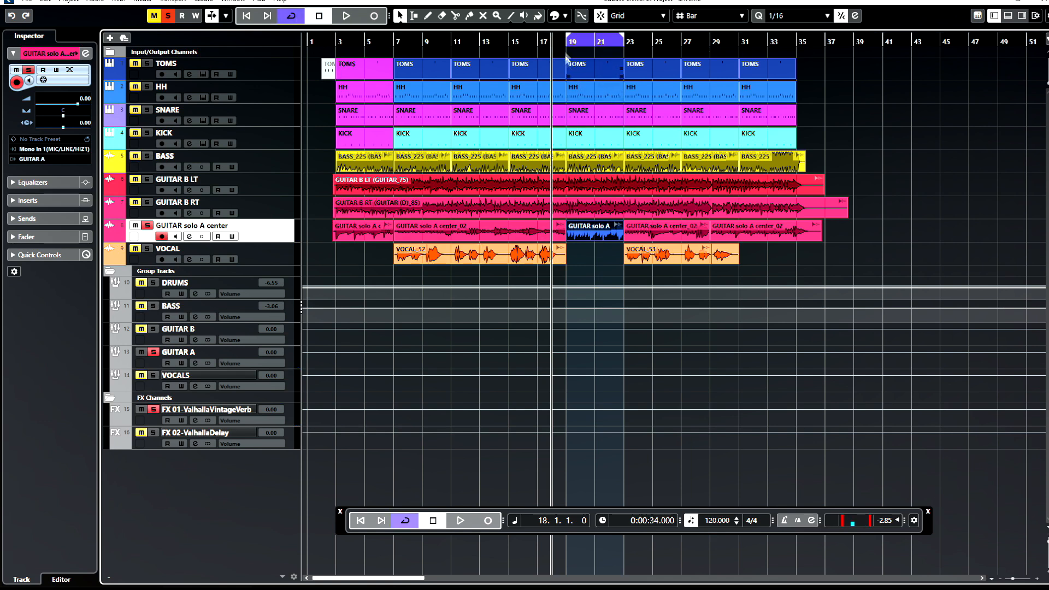
left_click(567, 42)
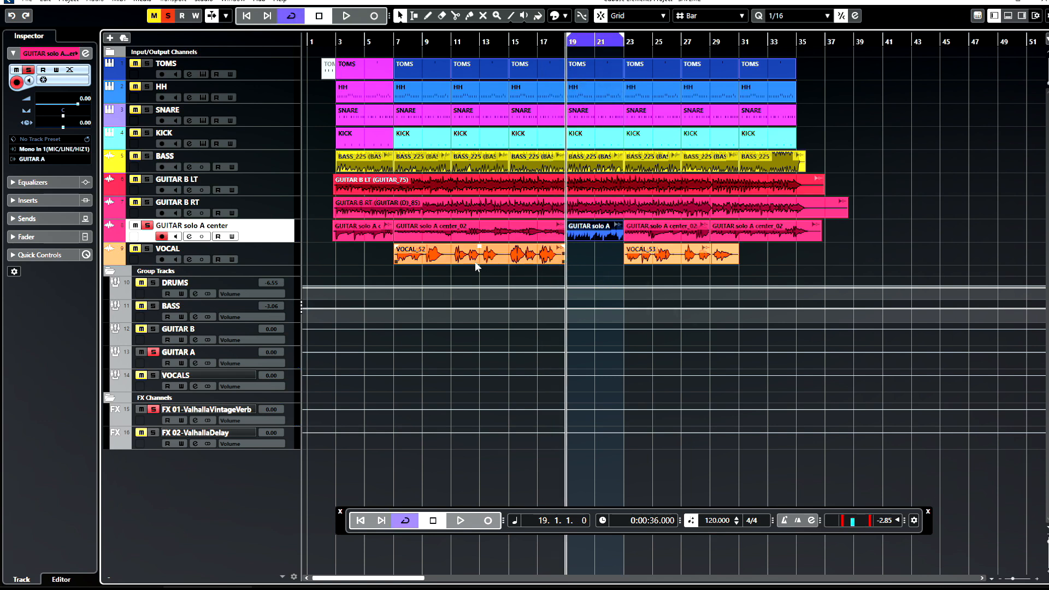
- Solo the BASS track together with the guitar solo track and play the loop
left_click(151, 154)
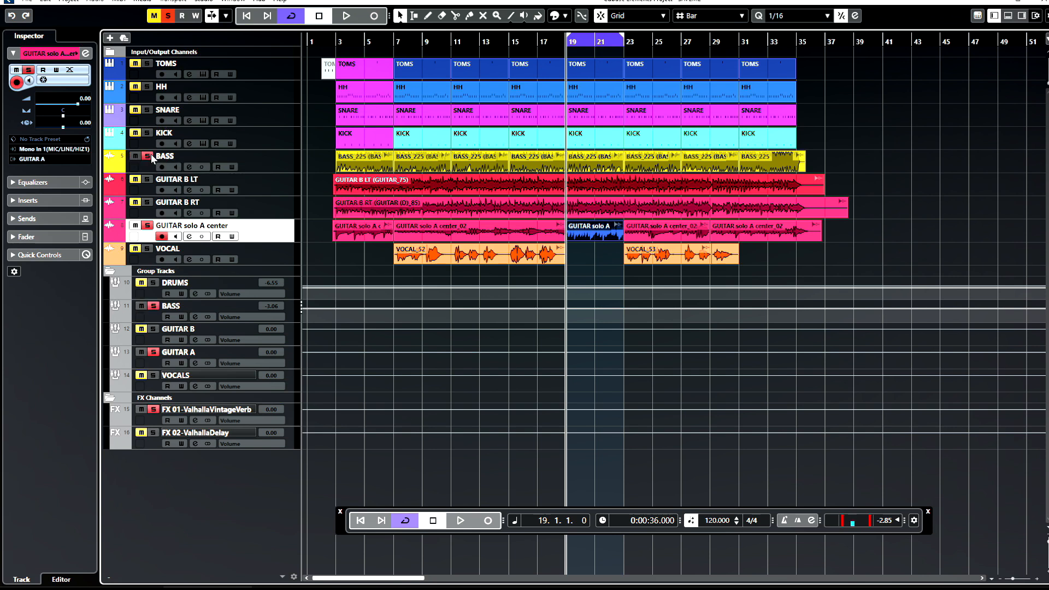
left_click(560, 224)
key("space")
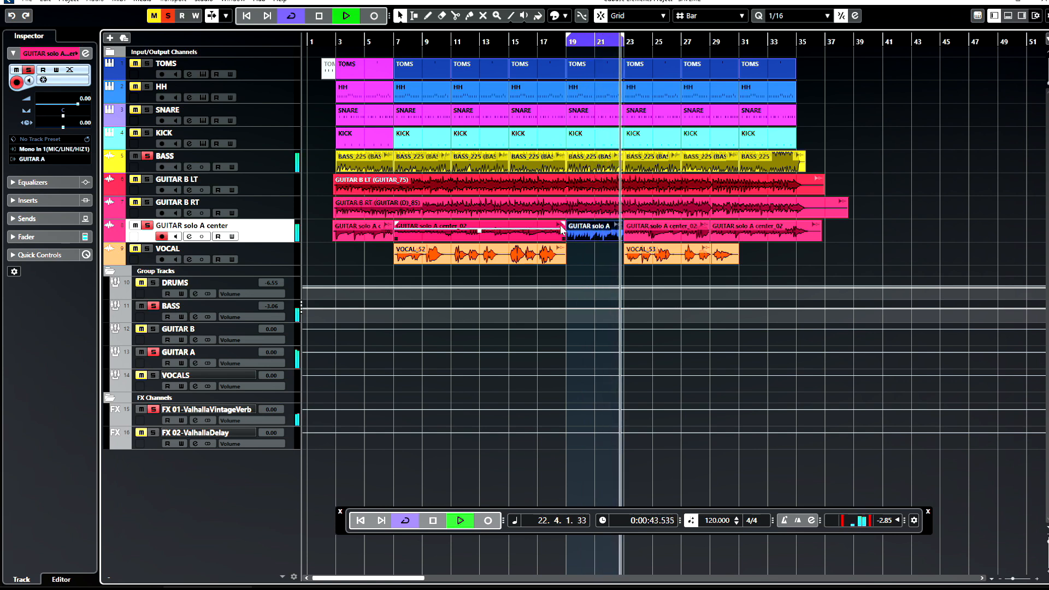
left_click(524, 82)
key("space")
- Stop the loop and delete the blue guitar solo clip between bars 19 and 23
left_click(598, 261)
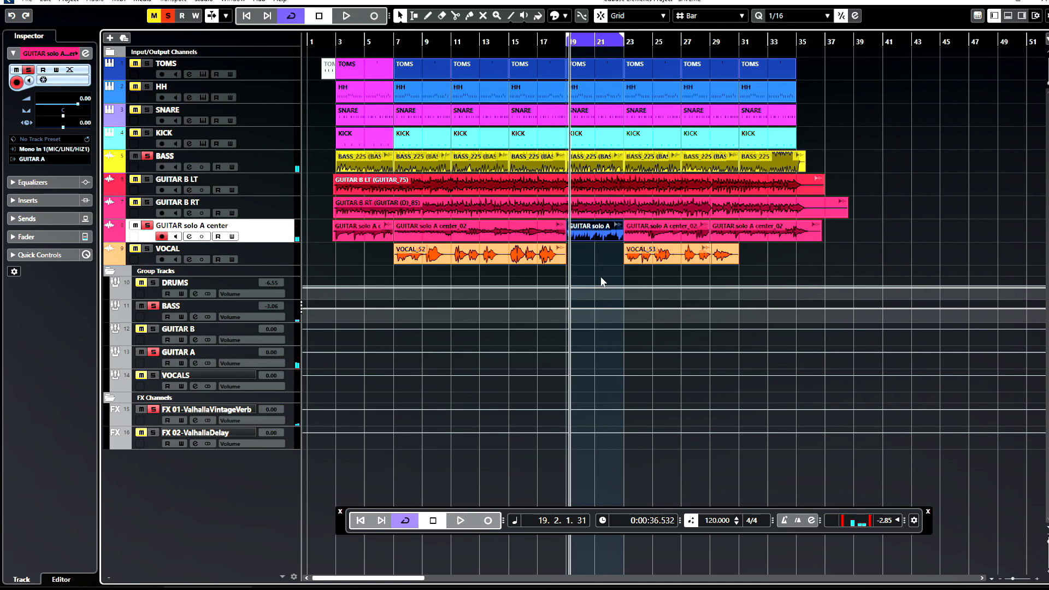
key("space")
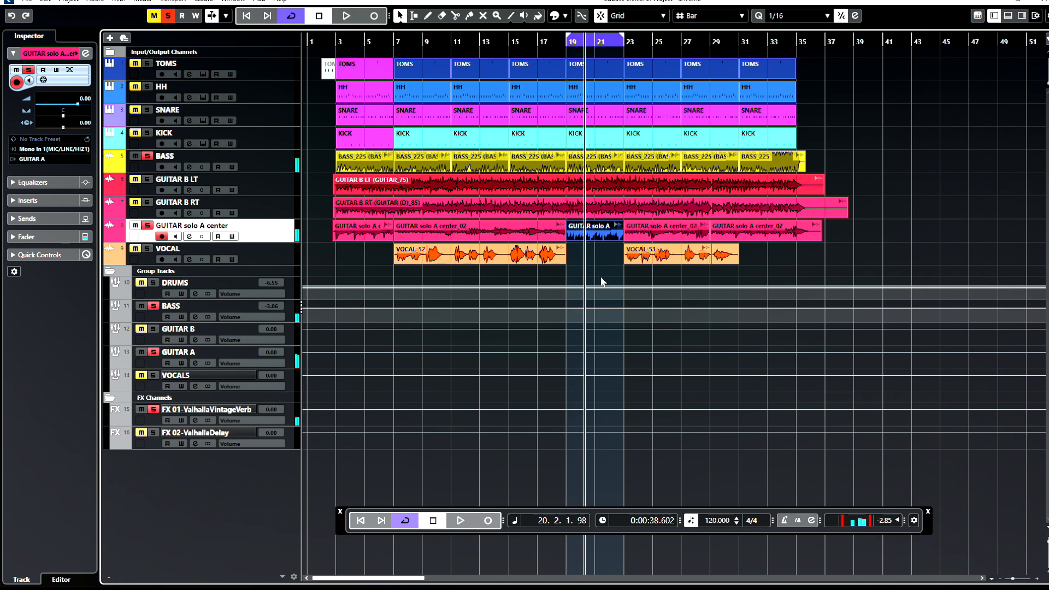
key("Delete")
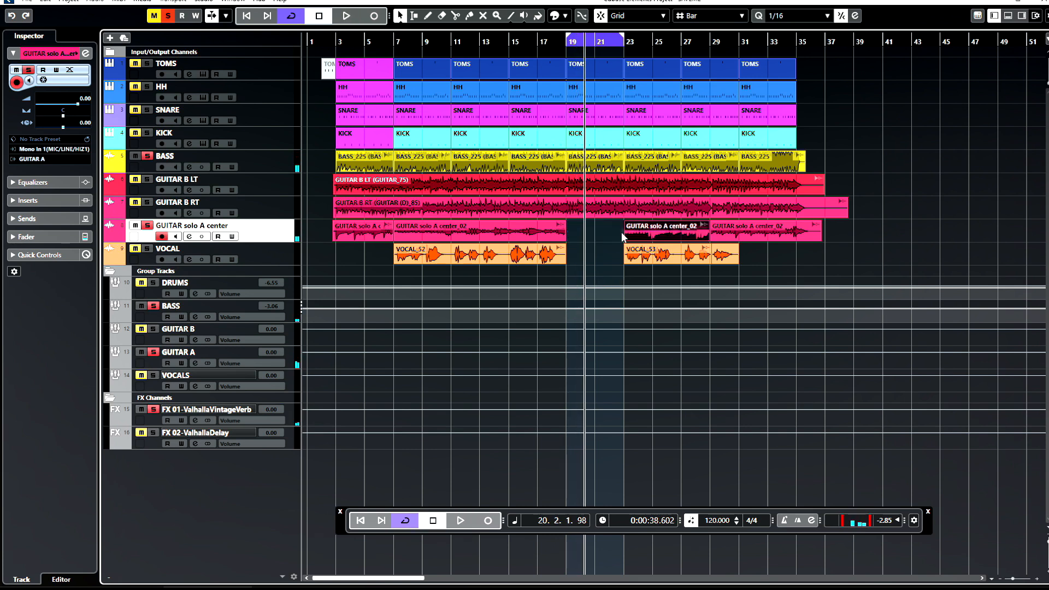
- Extend the loop range to span bar 1 to bar 41 and turn off loop playback
left_click_drag(565, 45, 292, 46)
left_click_drag(622, 37, 831, 55)
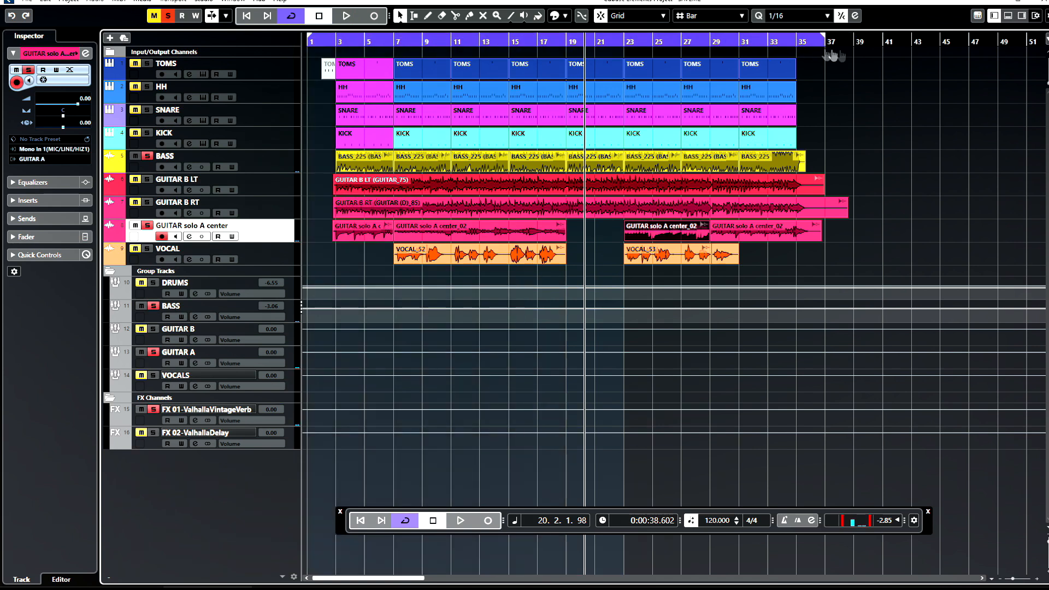
left_click(292, 16)
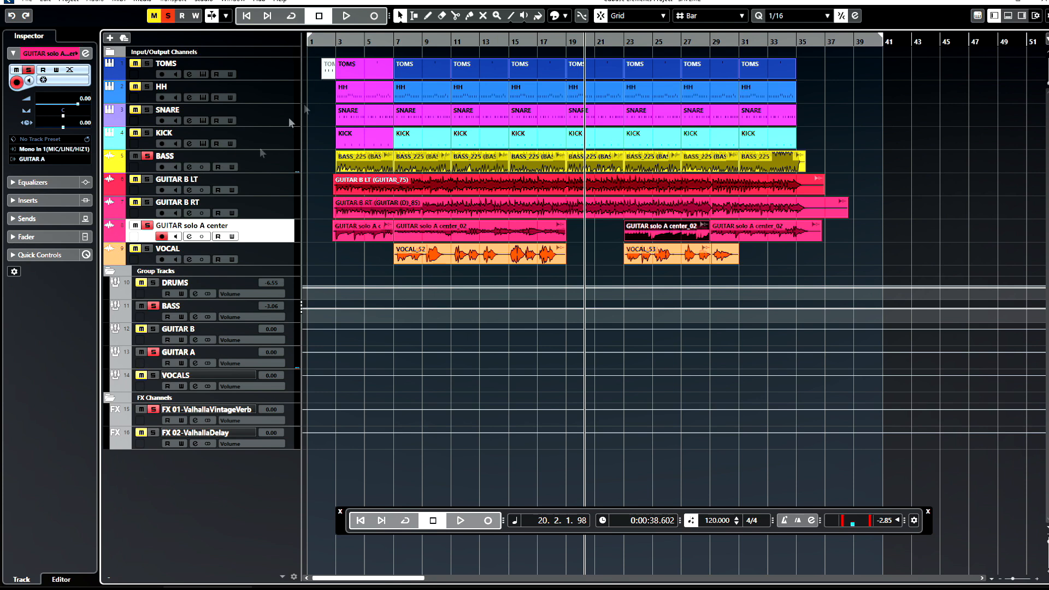
- Clear the active track solos and play the full mix from bar 17 past bar 23
left_click(149, 156)
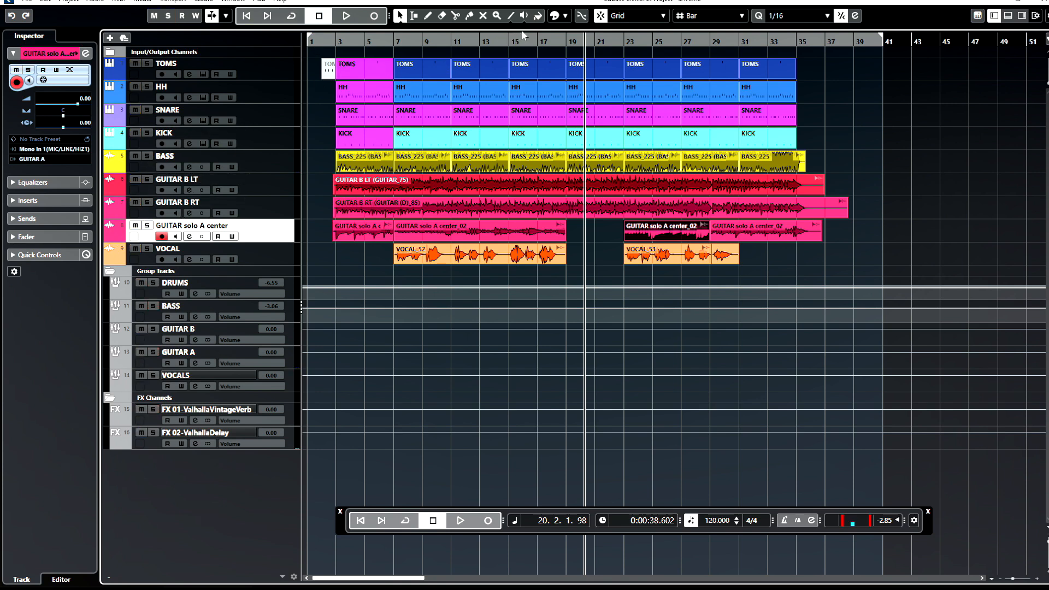
left_click(540, 40)
key("space")
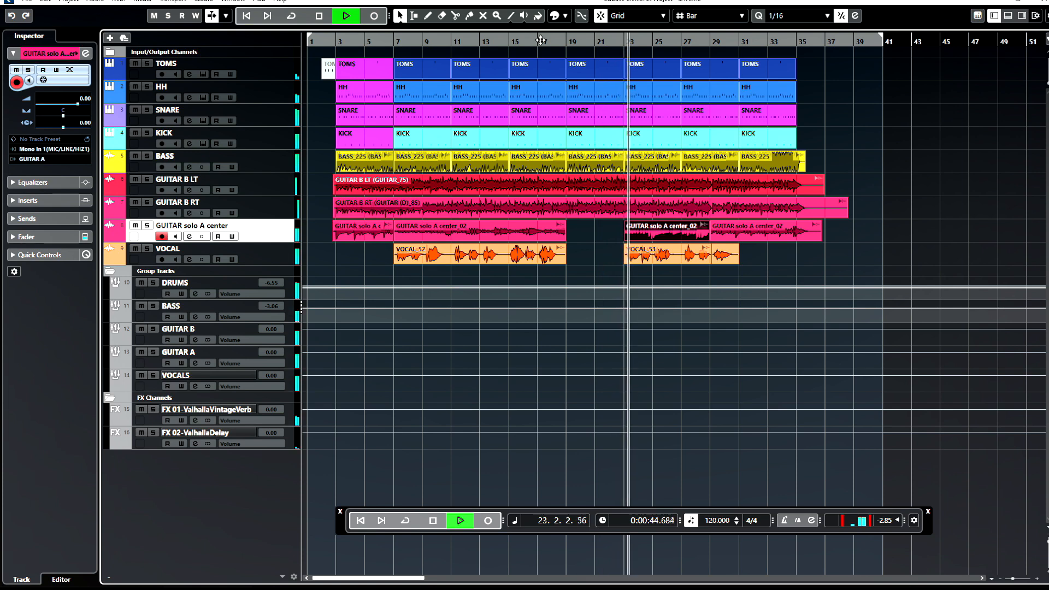
key("space")
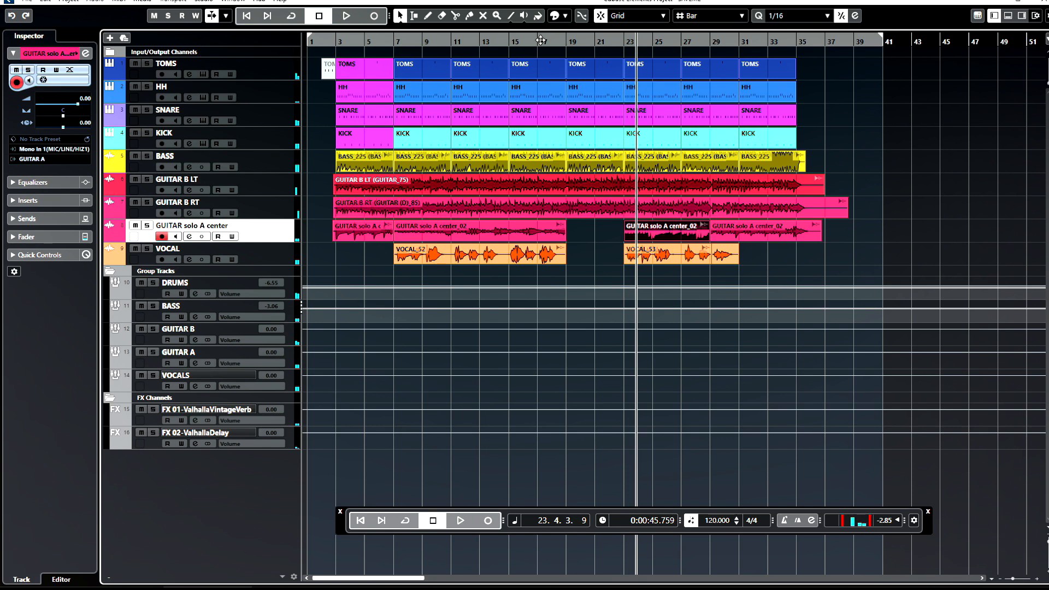
- Play the mix from bar 19, solo the BASS track, and replay it from bar 15
left_click(569, 40)
key("space")
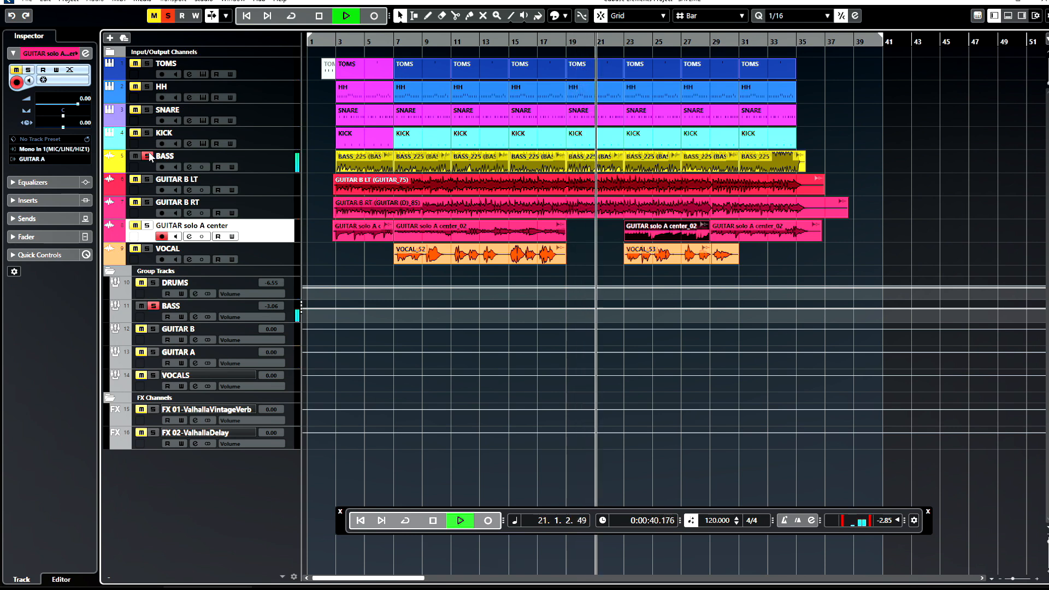
key("space")
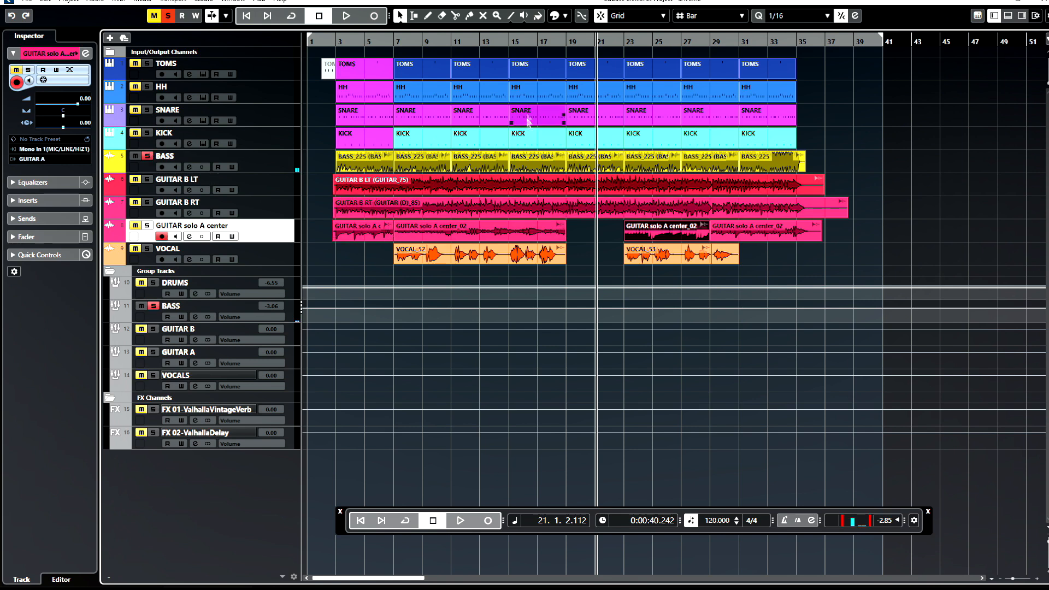
left_click(510, 43)
key("space")
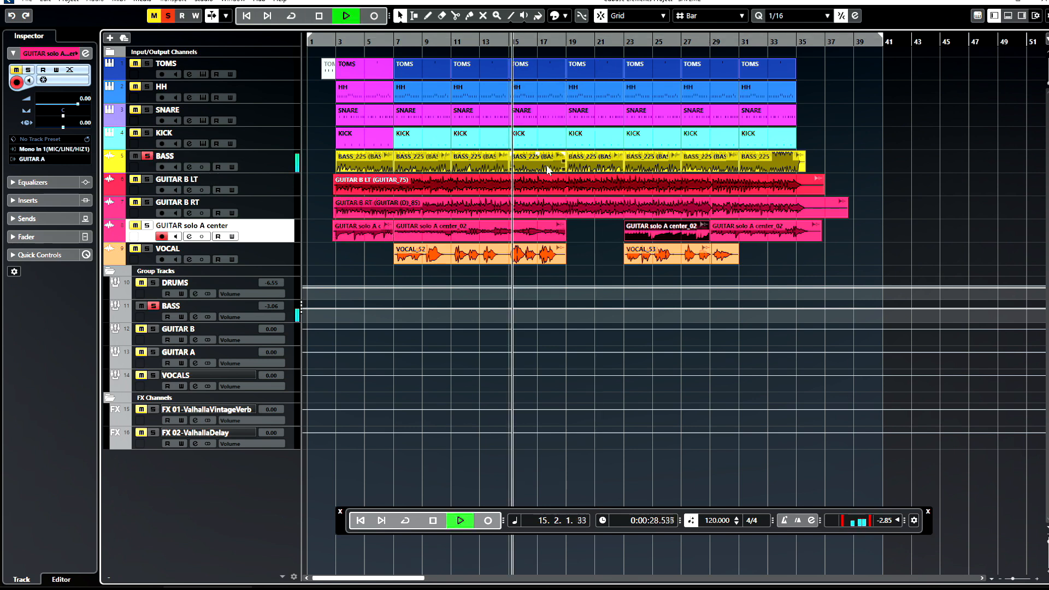
- Erase the BASS clip between bars 19 and 23, stop playback and return to the selection tool
right_click(601, 162)
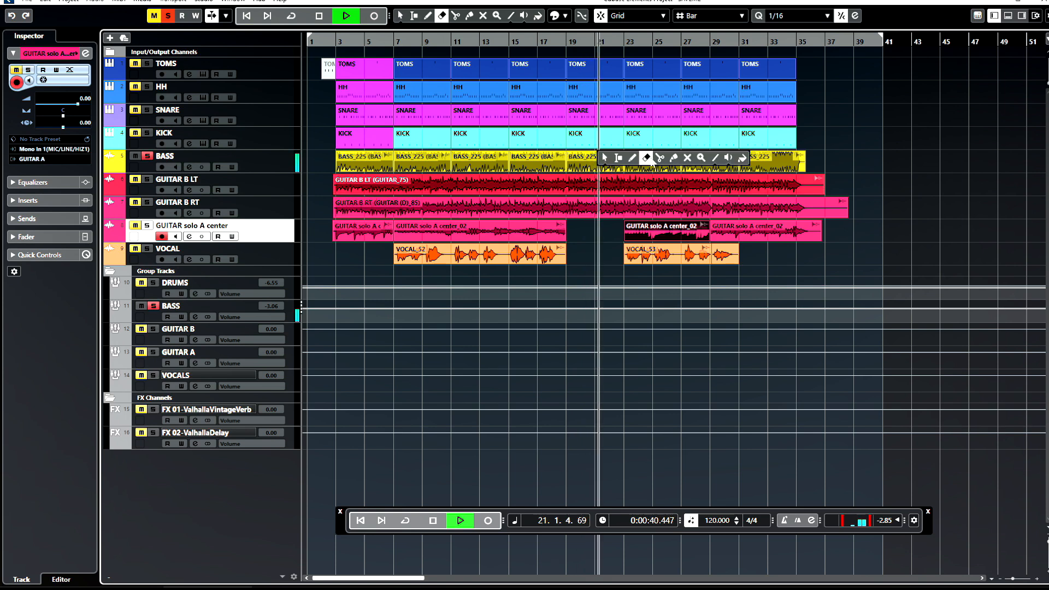
left_click(647, 158)
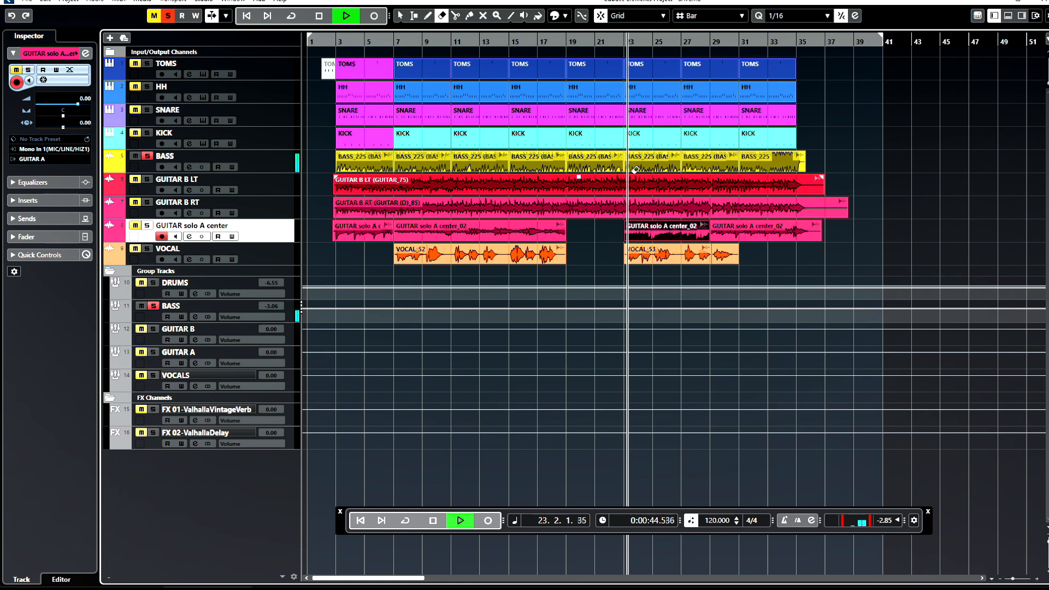
key("space")
key("1")
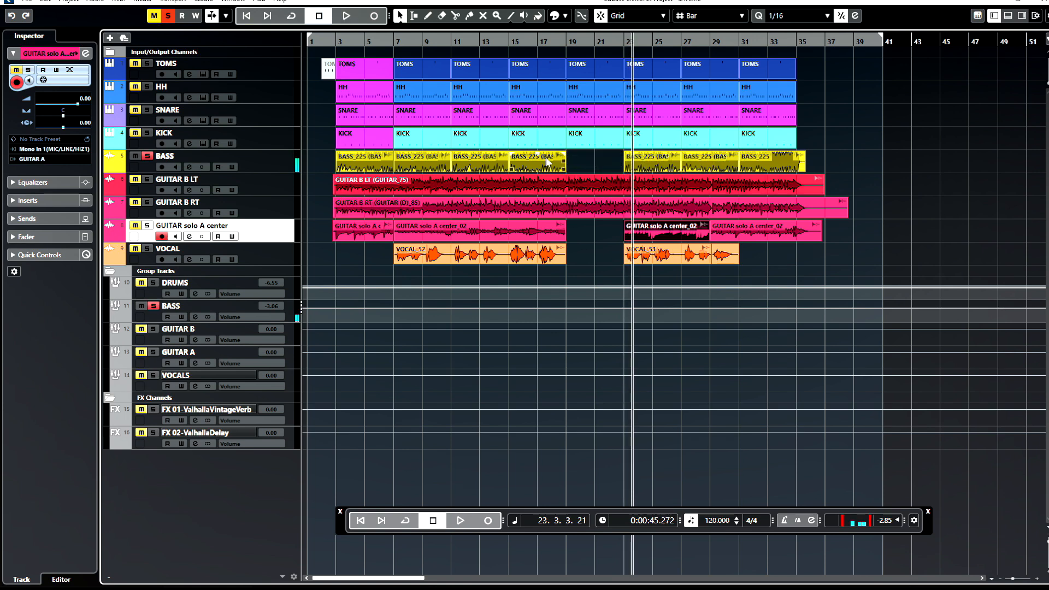
- Copy the BASS clip from bars 15 to 19 and paste it into the gap at bar 19
left_click(546, 160)
left_click(565, 40)
left_click(263, 157)
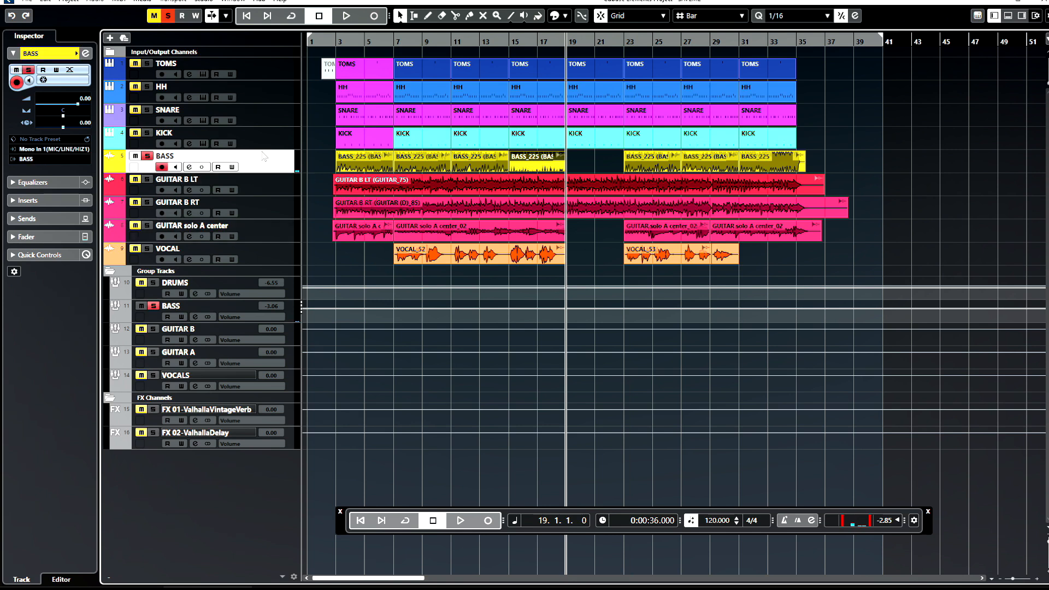
key("ctrl+v")
- Clear the BASS solo and play the full mix from bar 15 through the pasted bass clip
left_click(147, 156)
left_click(509, 42)
key("space")
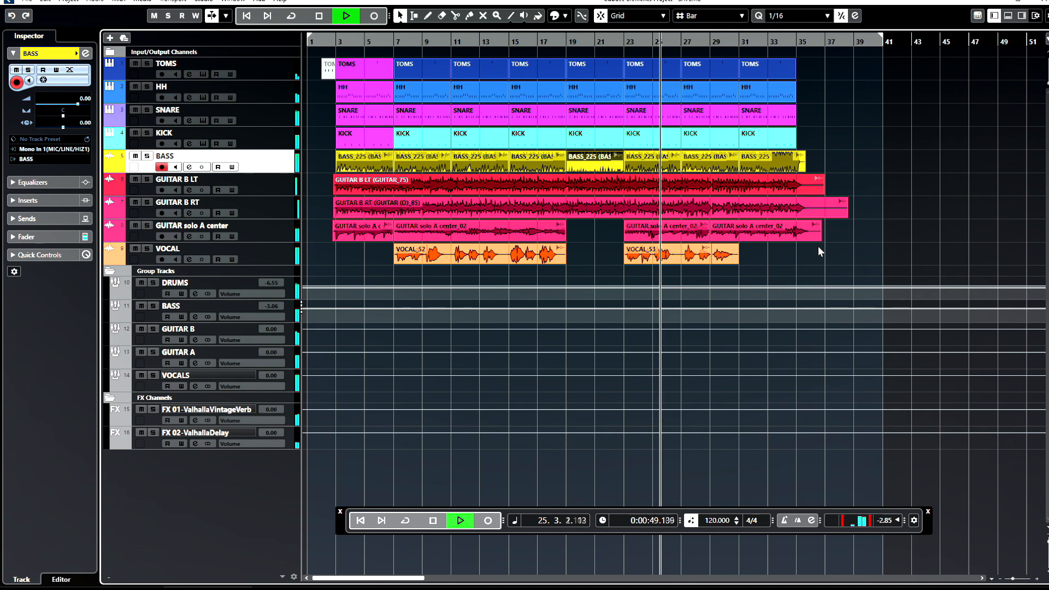
left_click(657, 191)
key("space")
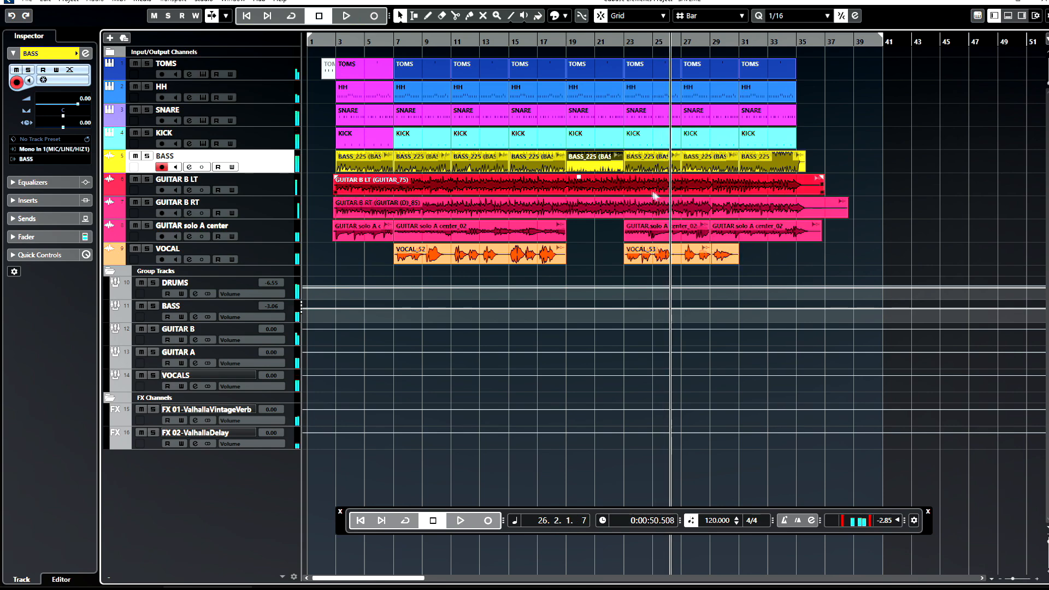
- Play from the bass seam at bar 23 and extend the end of the pasted BASS clip slightly past it
scroll(622, 175, "up", 10)
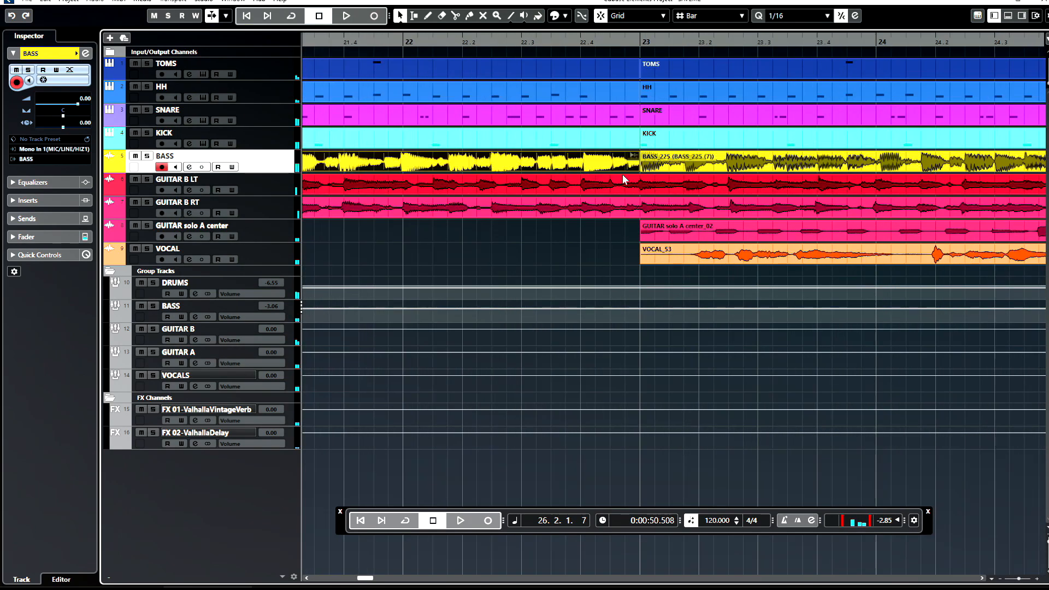
left_click(556, 41)
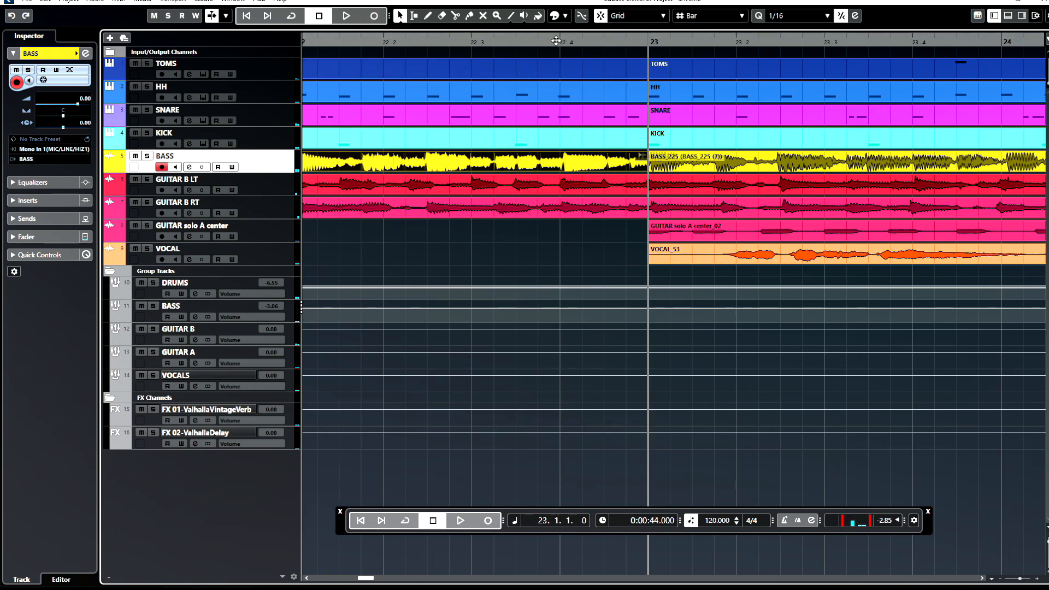
key("space")
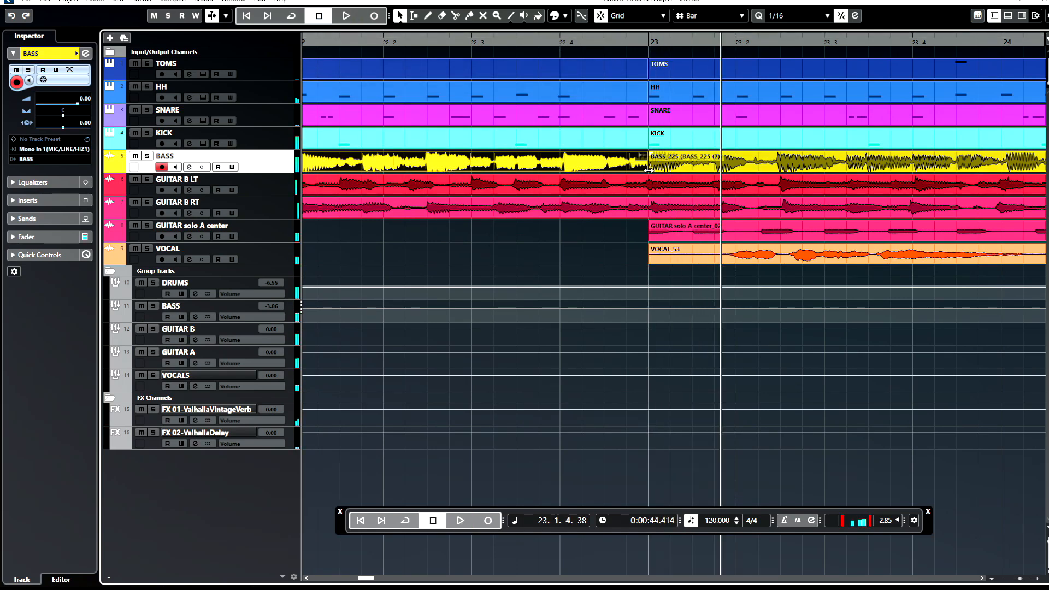
scroll(648, 170, "up", 1)
mouse_move(649, 170)
left_mouse_down()
mouse_move(614, 169)
mouse_move(655, 171)
left_mouse_up()
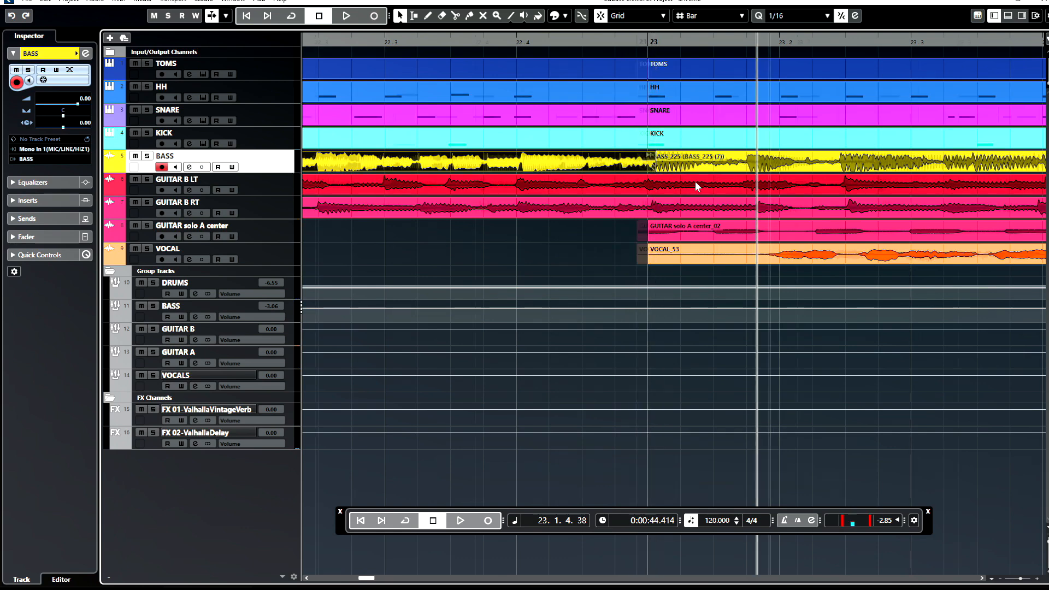
- Crossfade the overlapping BASS clips at bar 23 over a short range starting on the bar line
scroll(695, 182, "up", 3)
left_click(516, 241)
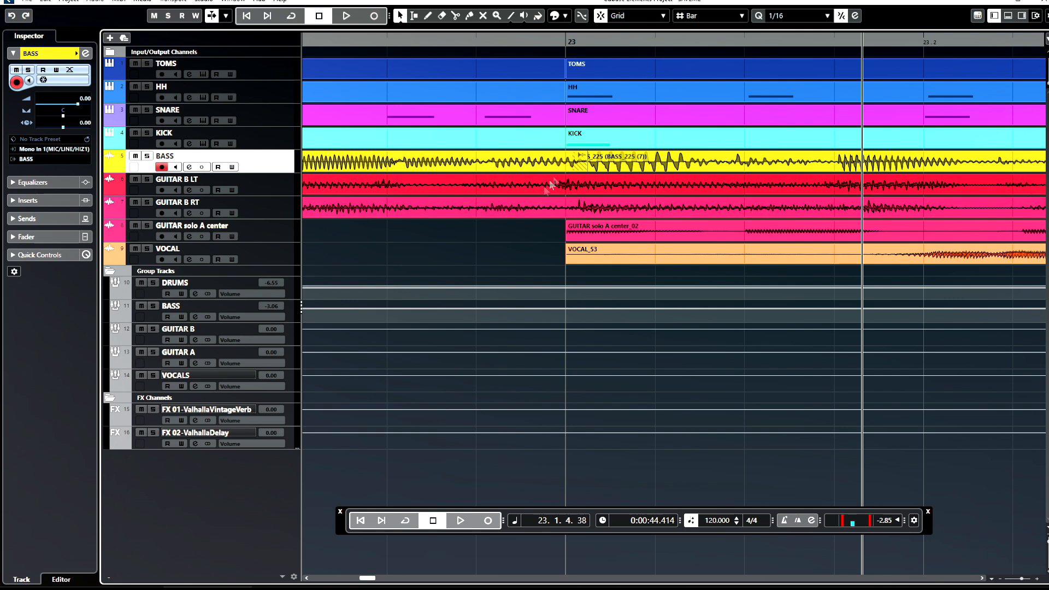
right_click(583, 163)
left_click(605, 170)
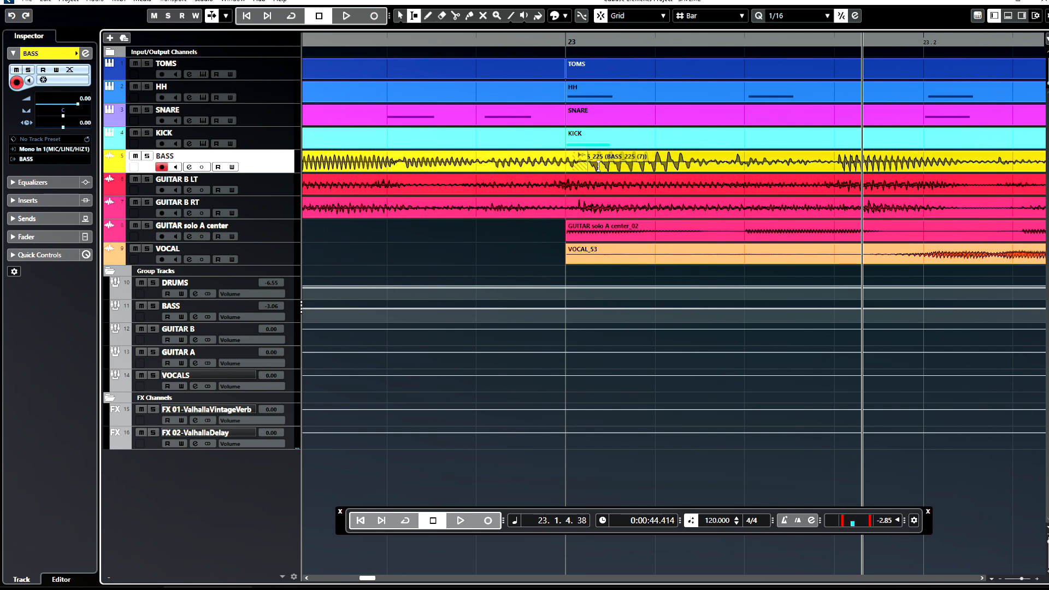
mouse_move(579, 163)
left_mouse_down()
mouse_move(590, 162)
mouse_move(562, 161)
left_mouse_up()
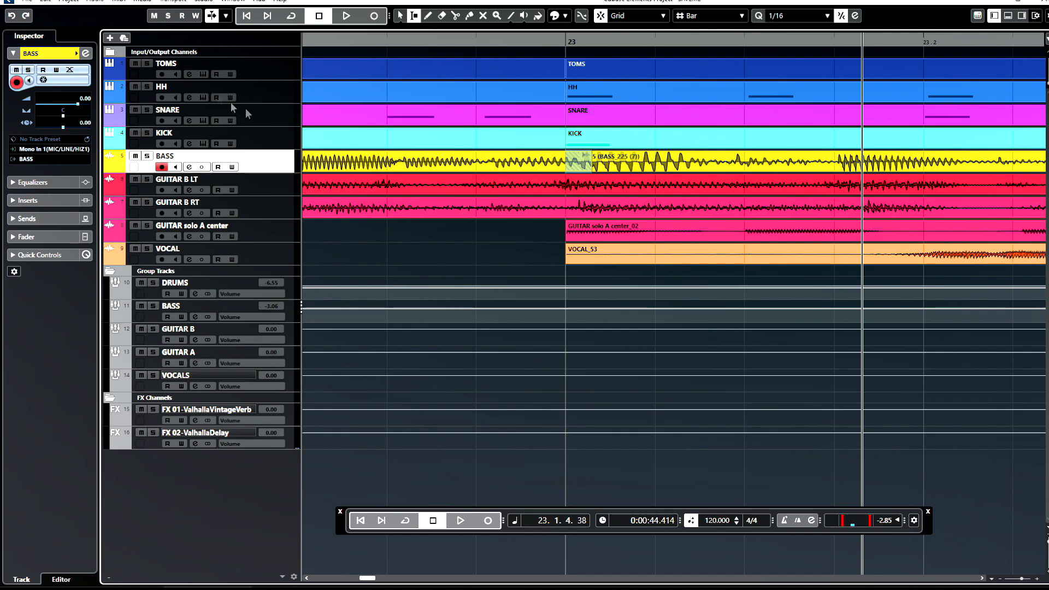
key("1")
- Play the full mix across the bass transition at bar 23, restarting playback from bar 19
key("g")
key("g")
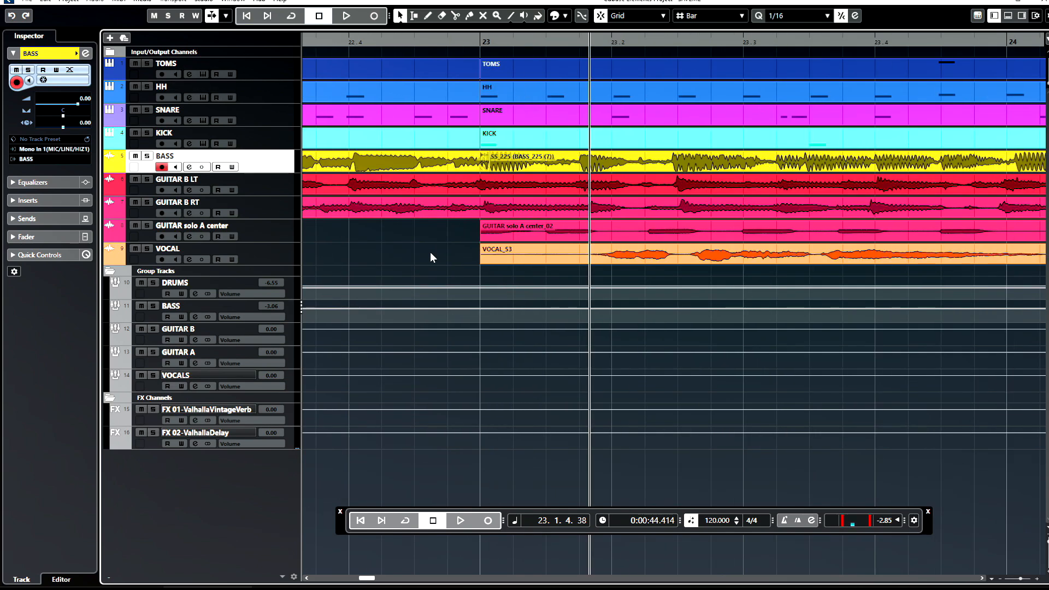
key("g")
left_click(382, 38)
key("space")
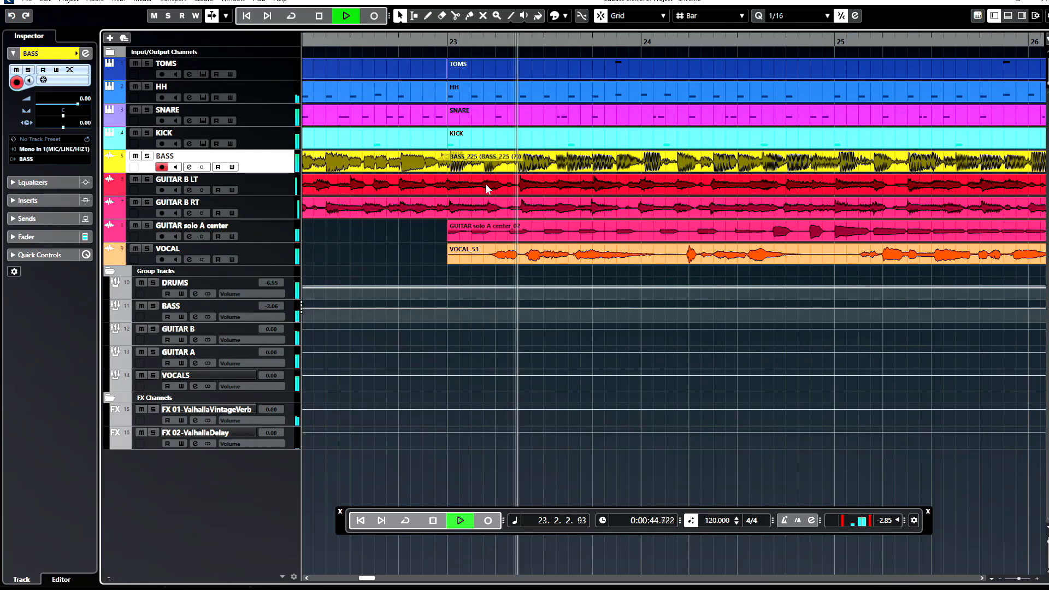
key("g")
left_click(330, 41)
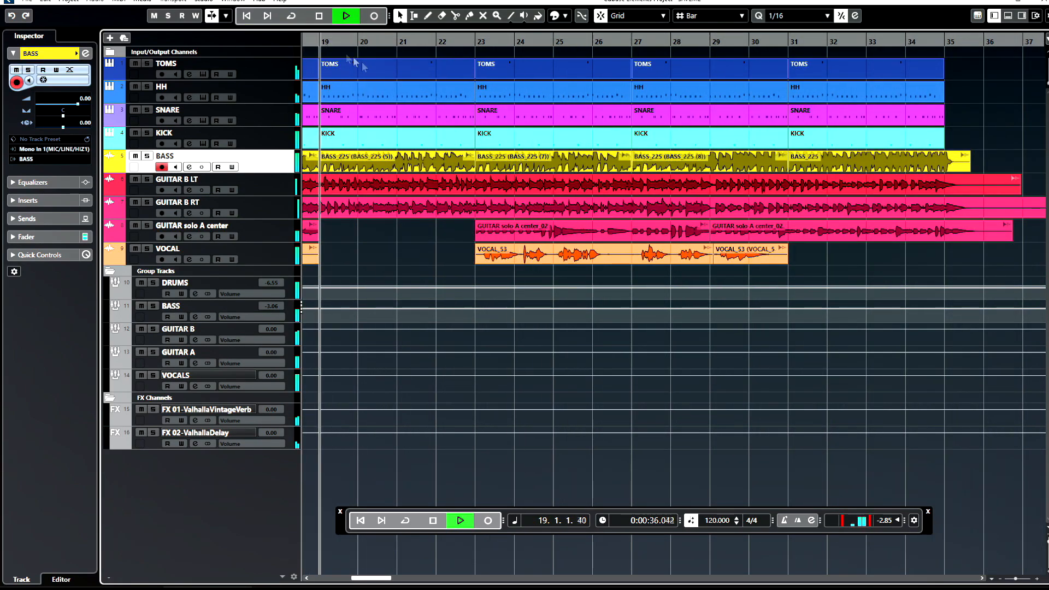
left_click(560, 277)
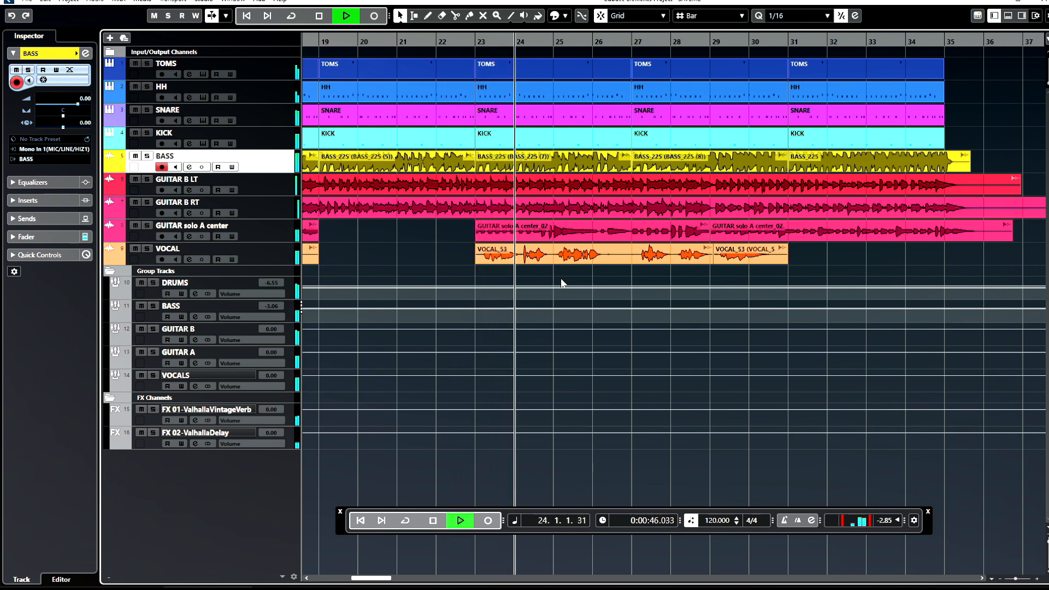
key("space")
- Solo the BASS track, play it from bar 22 through the transition, and clear the solo
left_click(148, 156)
left_click(439, 38)
key("space")
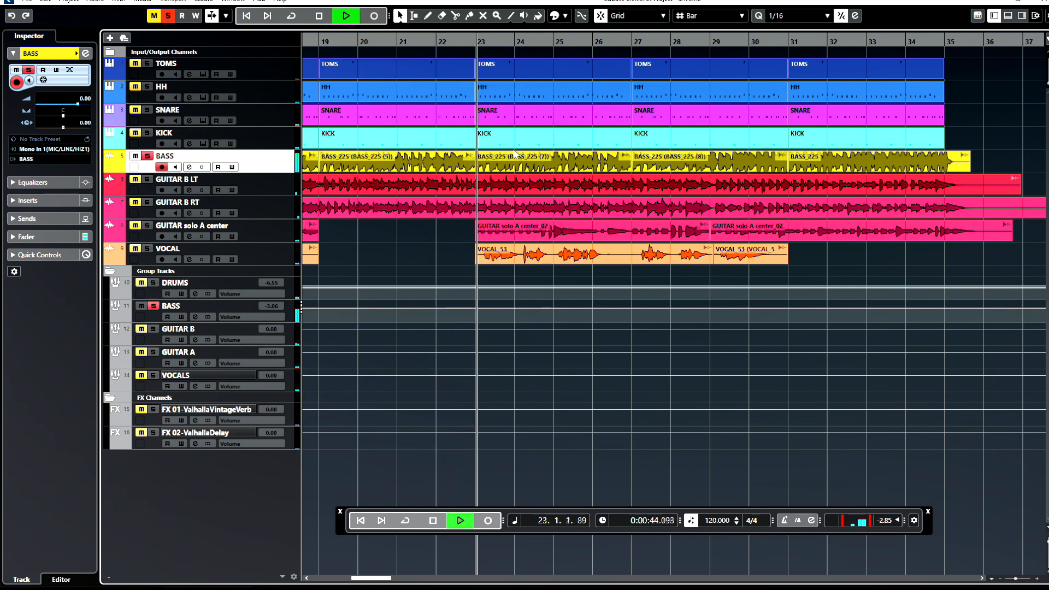
key("space")
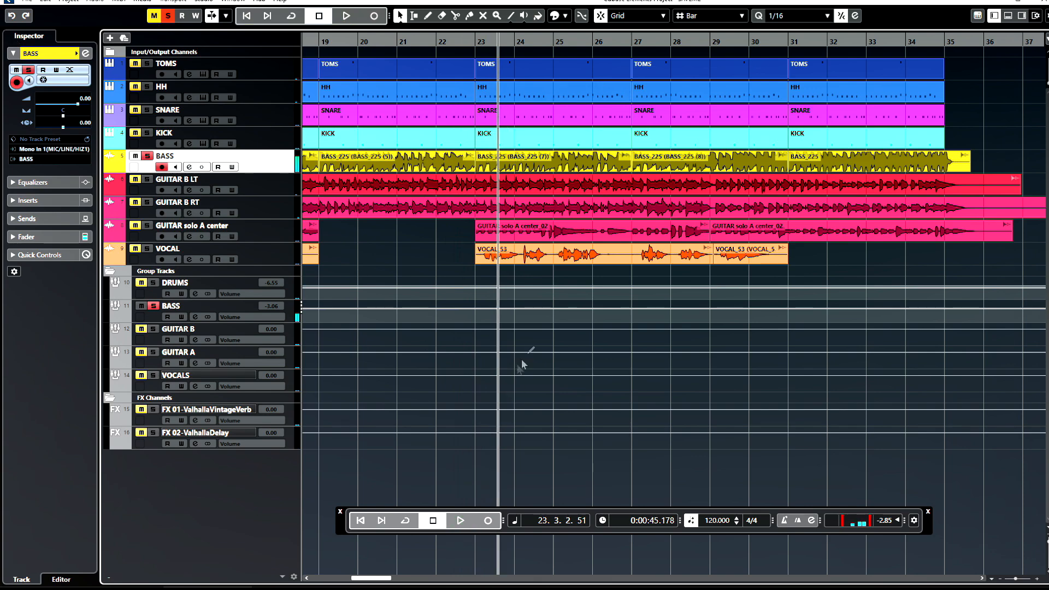
scroll(522, 365, "down", 3)
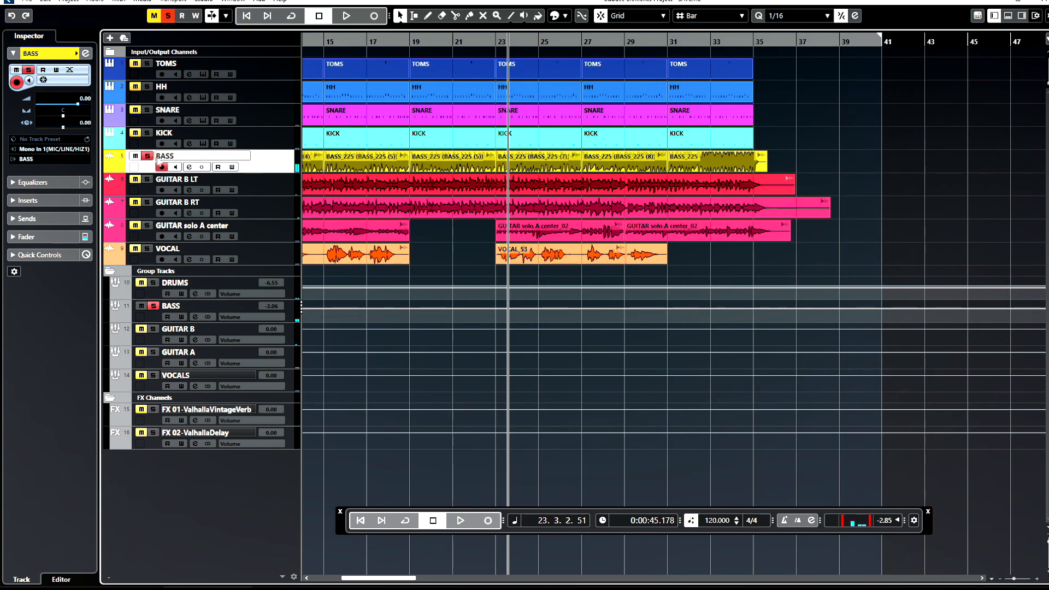
left_click(147, 156)
- Save the project
scroll(509, 213, "down", 4)
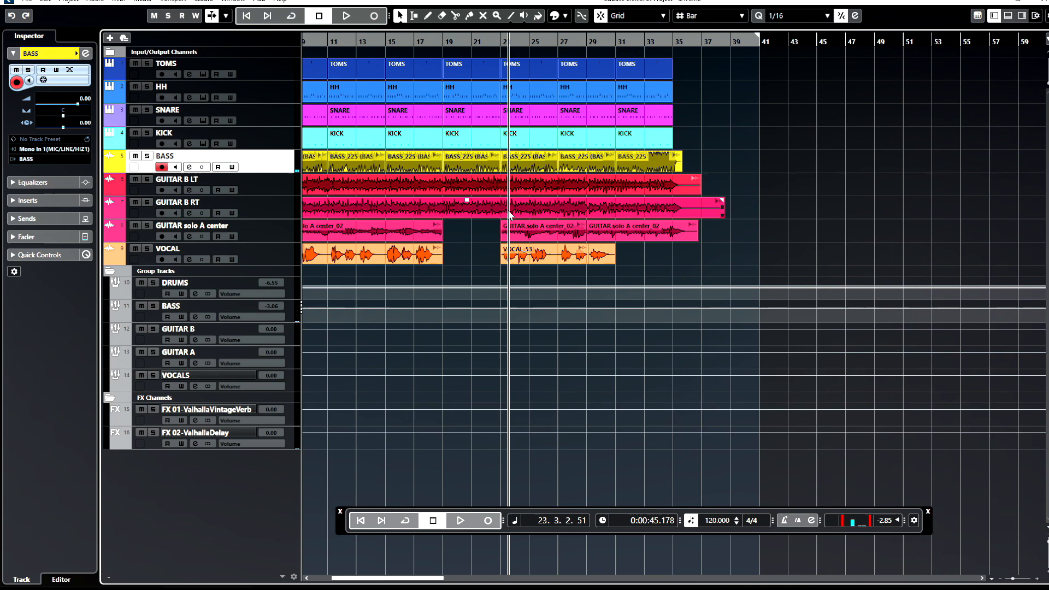
scroll(509, 213, "down", 2)
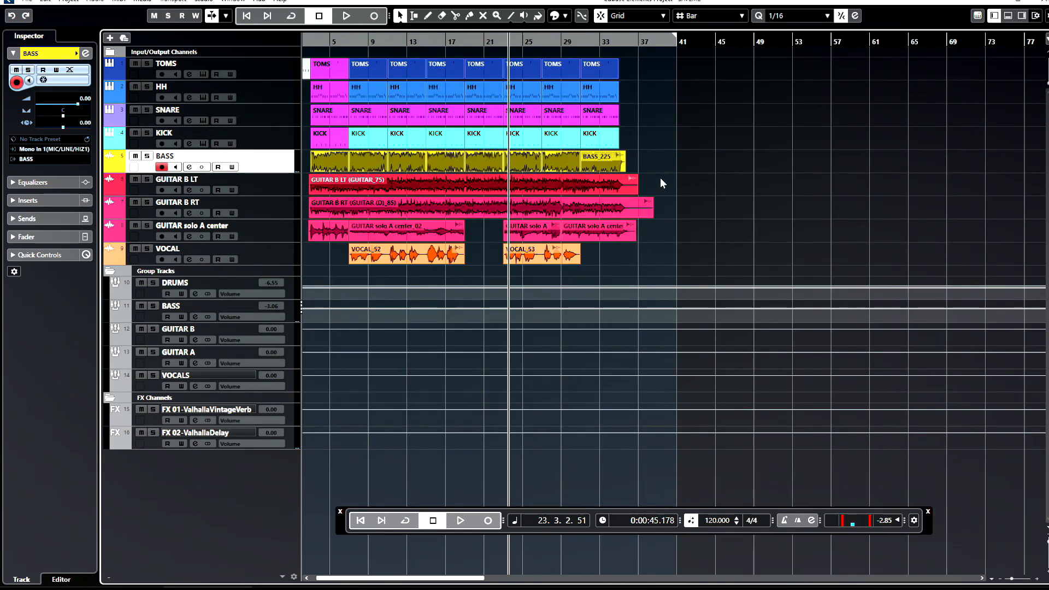
left_click(27, 2)
key("Escape")
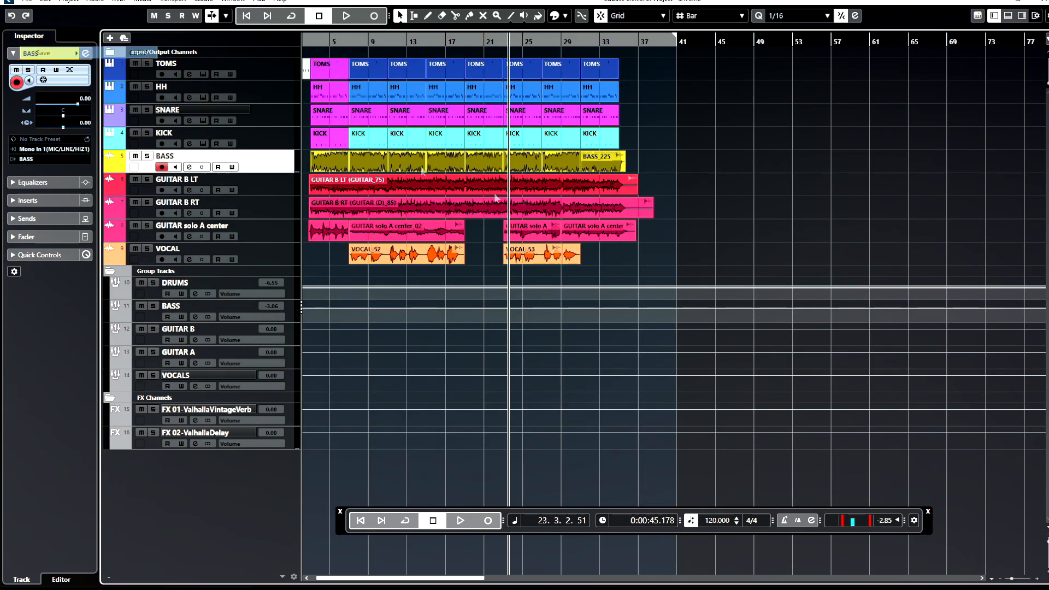
- Resume playback of the full mix from bar 23 and stop it after bar 25
left_click(526, 201)
key("space")
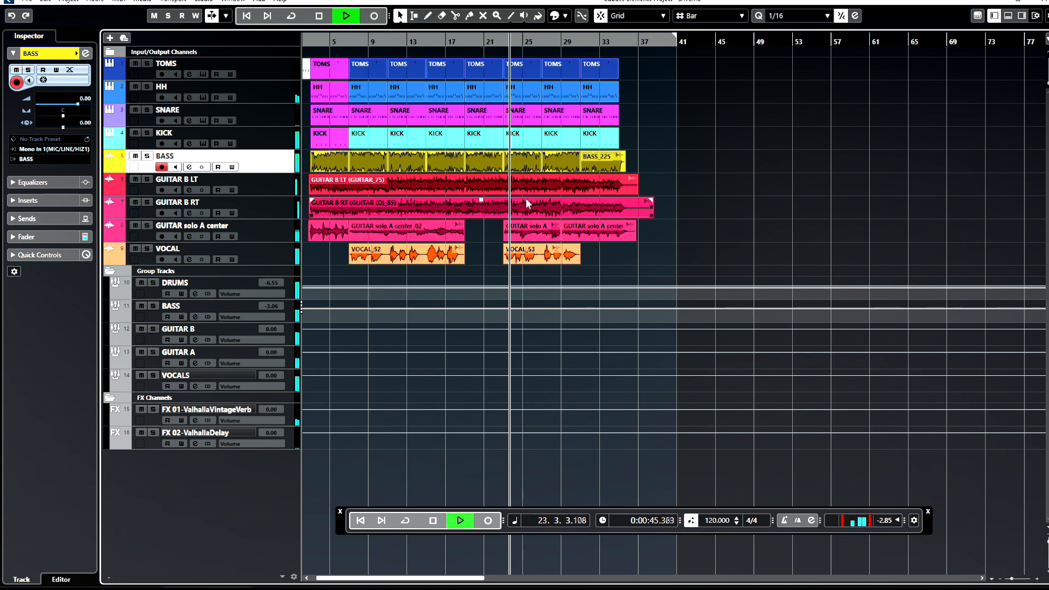
left_click(601, 193)
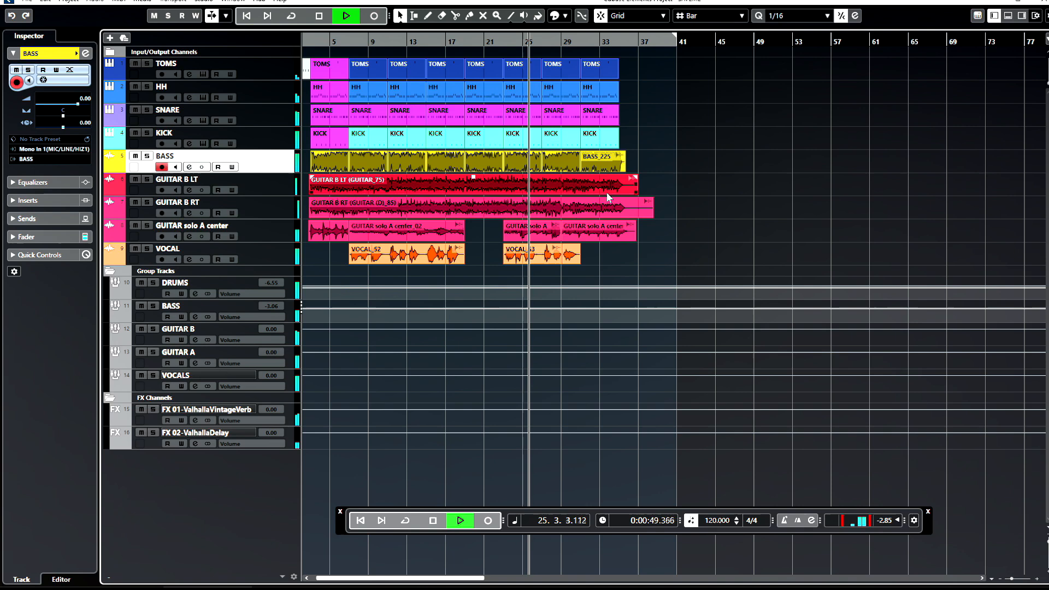
key("space")
- Select the VOCAL track and return the playback cursor to the start of the project
left_click_drag(456, 42, 464, 41)
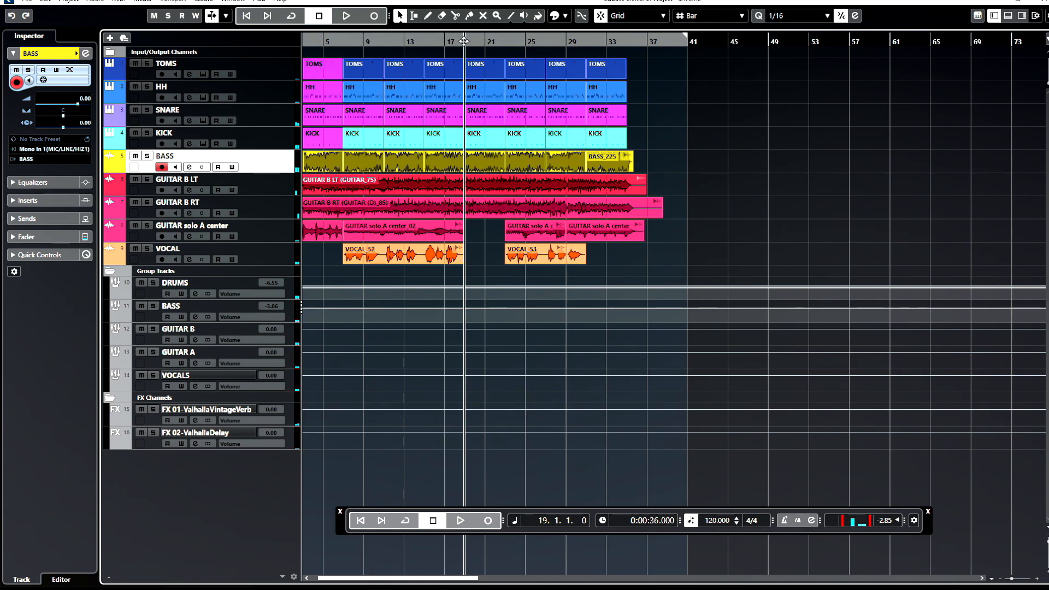
left_click(295, 254)
key("Home")
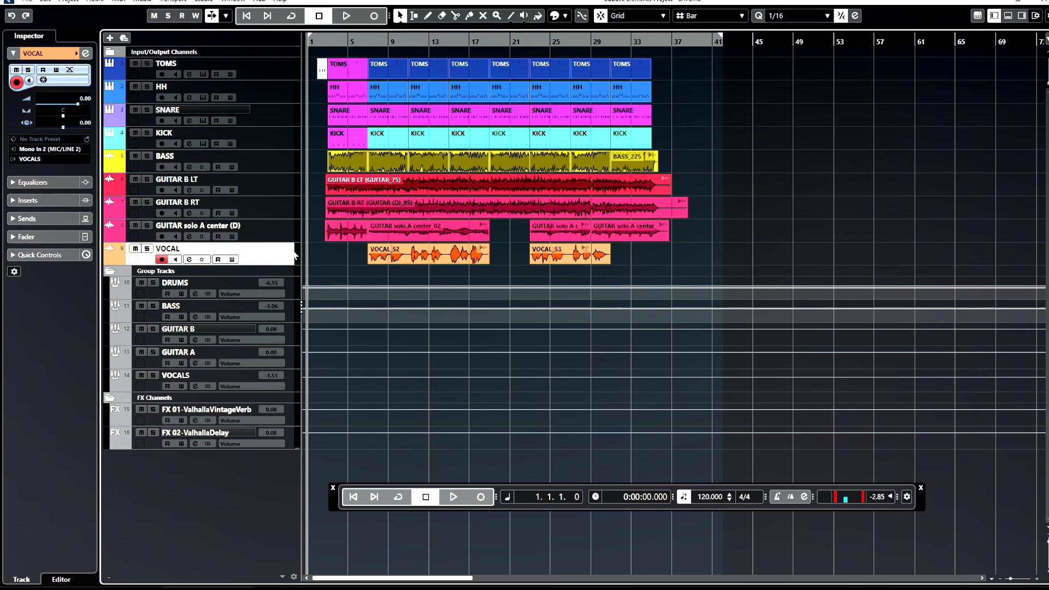
- Add a new instrument track with Vital as its instrument below the VOCAL track, routed to Stereo Out
right_click(275, 257)
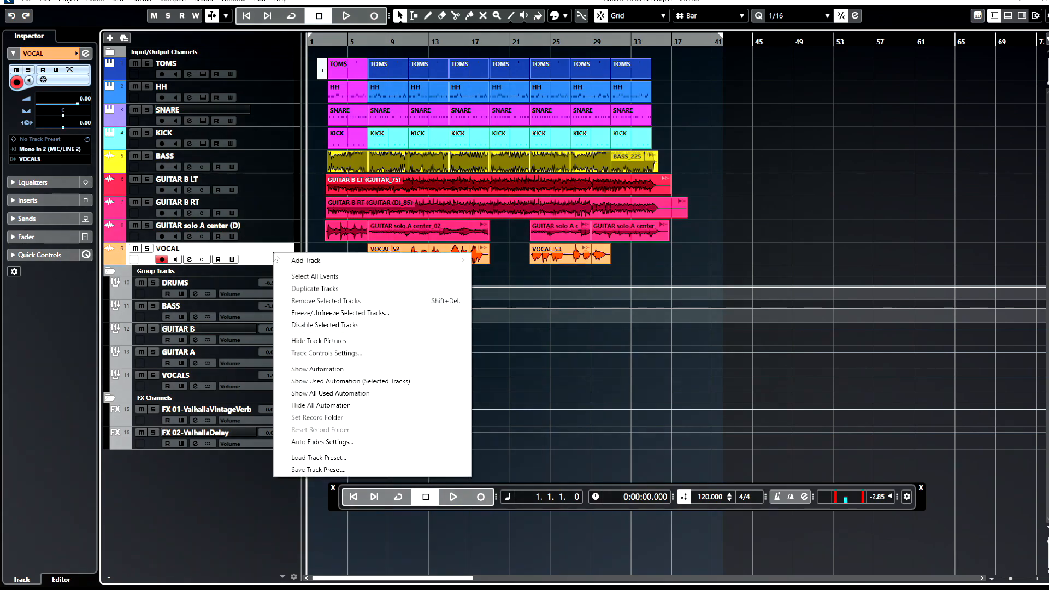
mouse_move(287, 261)
left_click(502, 273)
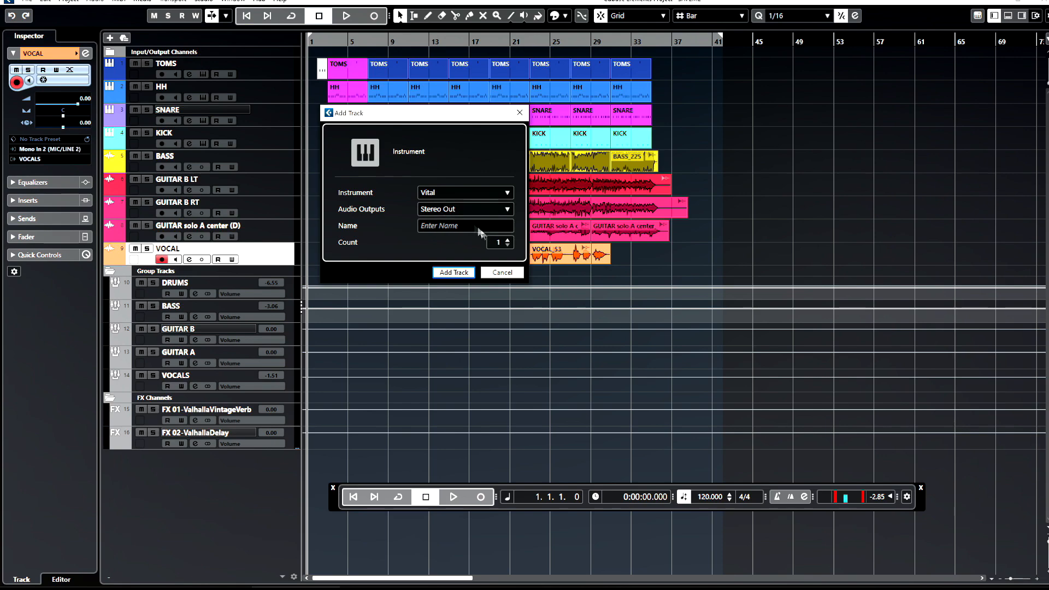
left_click(453, 272)
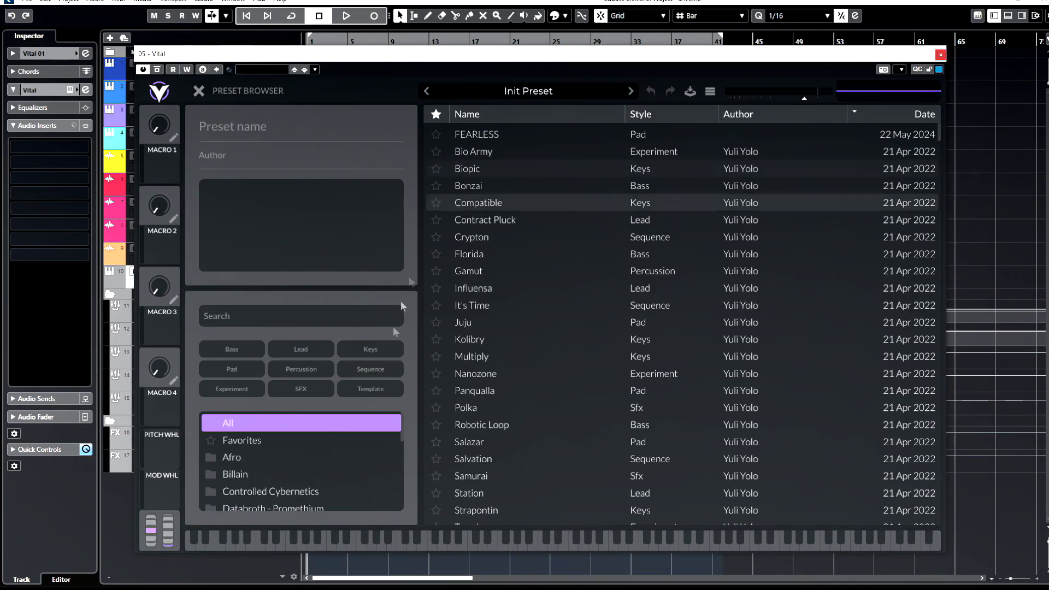
- Filter the Vital presets to SFX, load the Total recall preset, and close the synth window
left_click(301, 389)
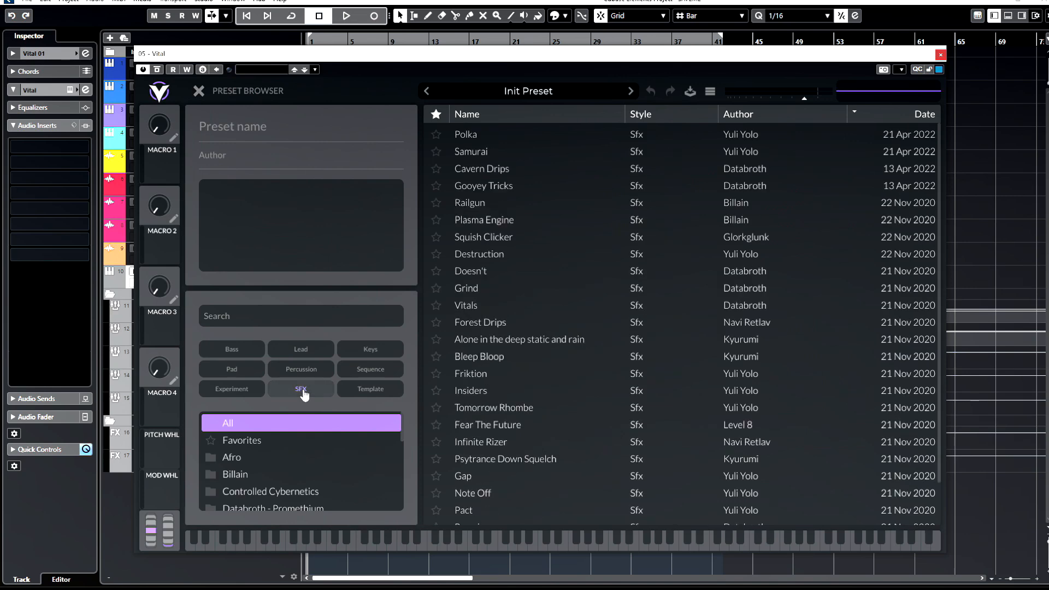
scroll(673, 322, "down", 2)
left_click(511, 496)
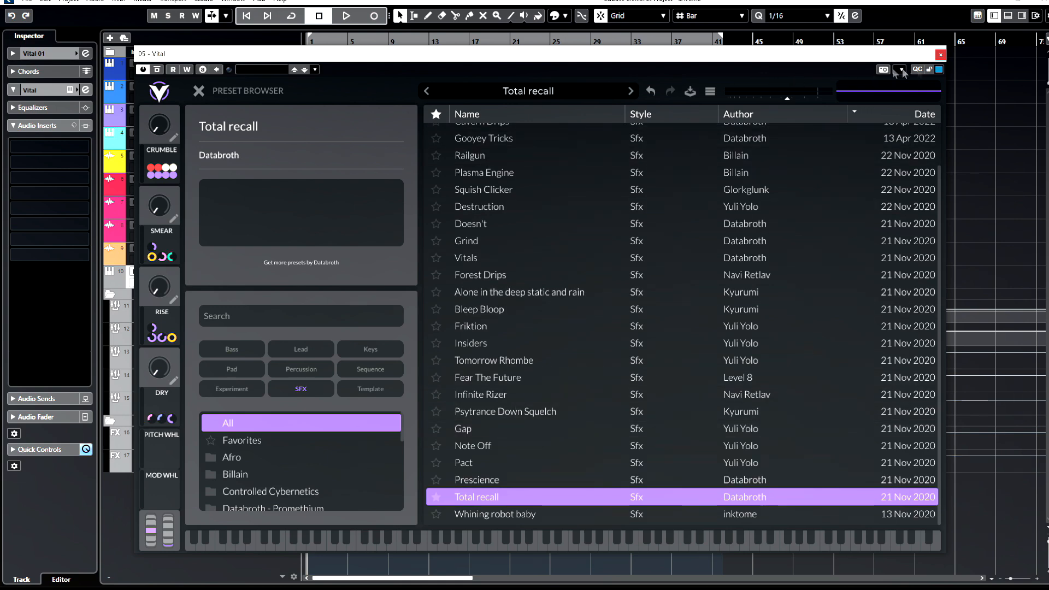
left_click(940, 55)
- Record a part on the Vital 01 track from bar 17 and stop after bar 23
left_click(468, 43)
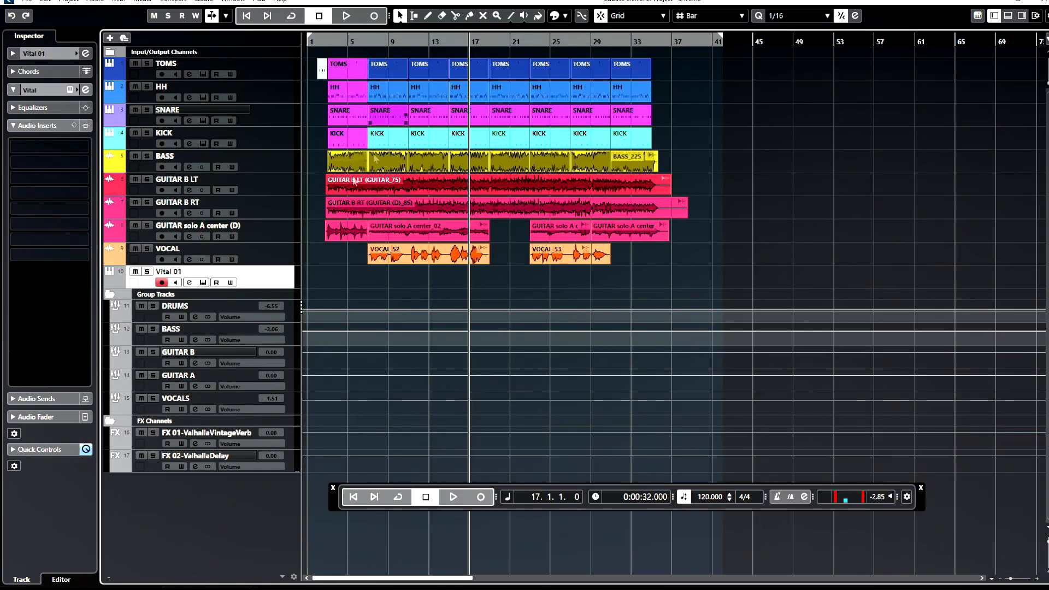
left_click(481, 497)
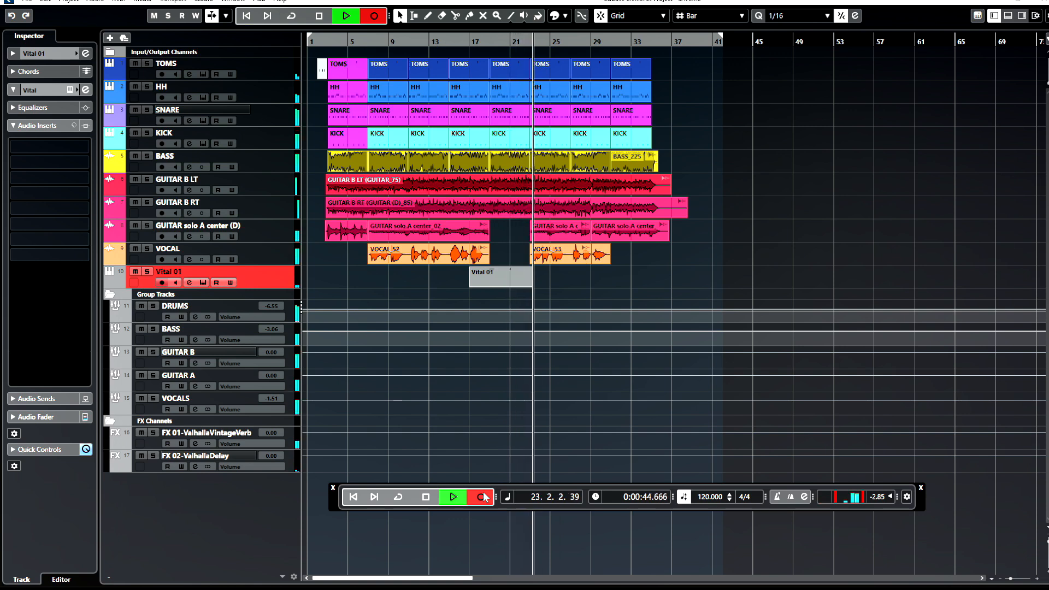
left_click(482, 497)
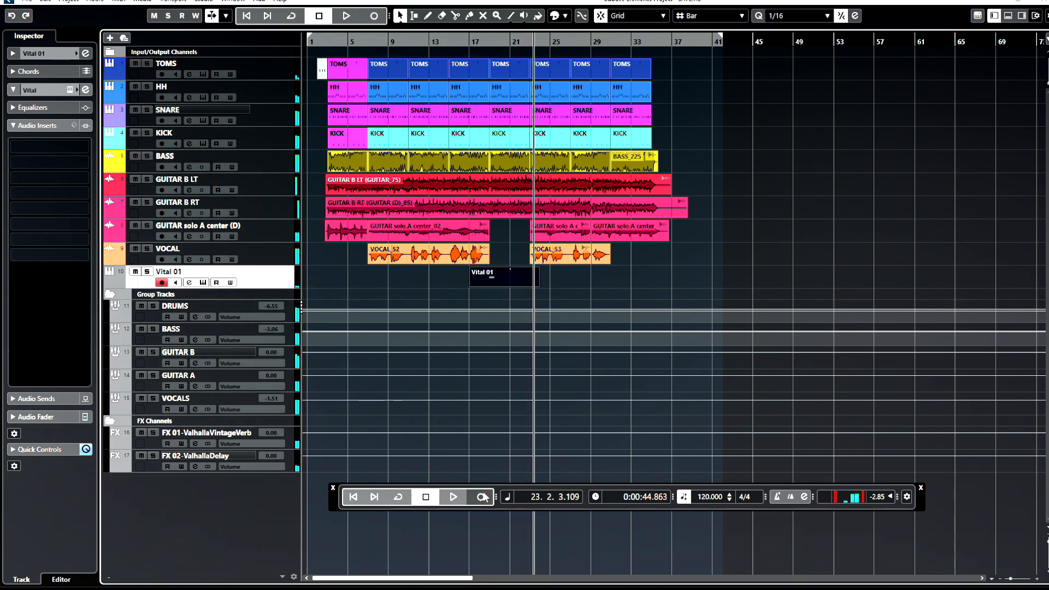
- Show the recorded Vital 01 part in the Key Editor and lengthen both notes to 0.2.0.0
double_click(506, 271)
left_click(216, 581)
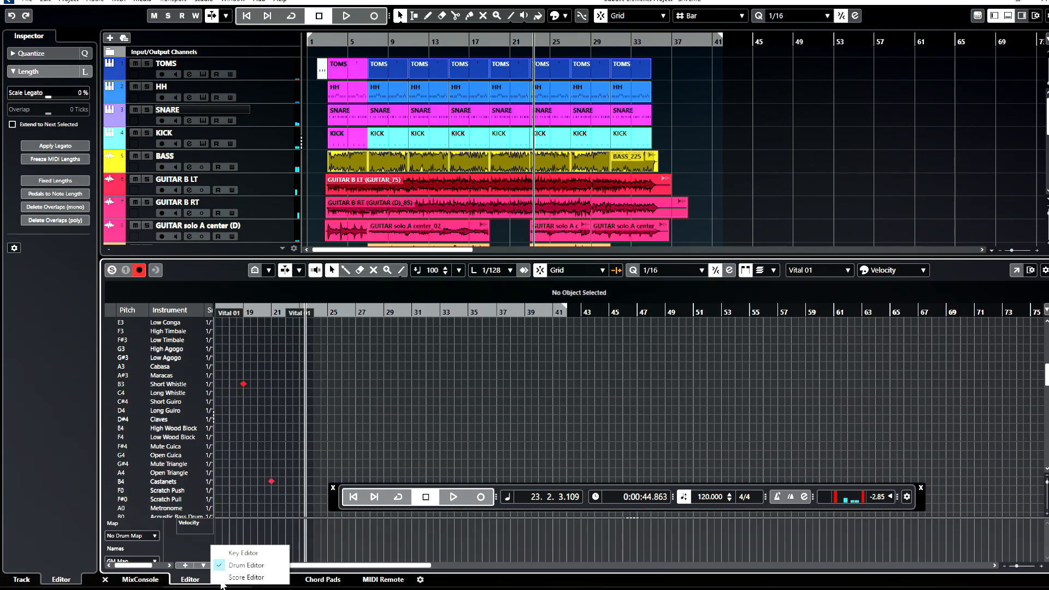
left_click(243, 553)
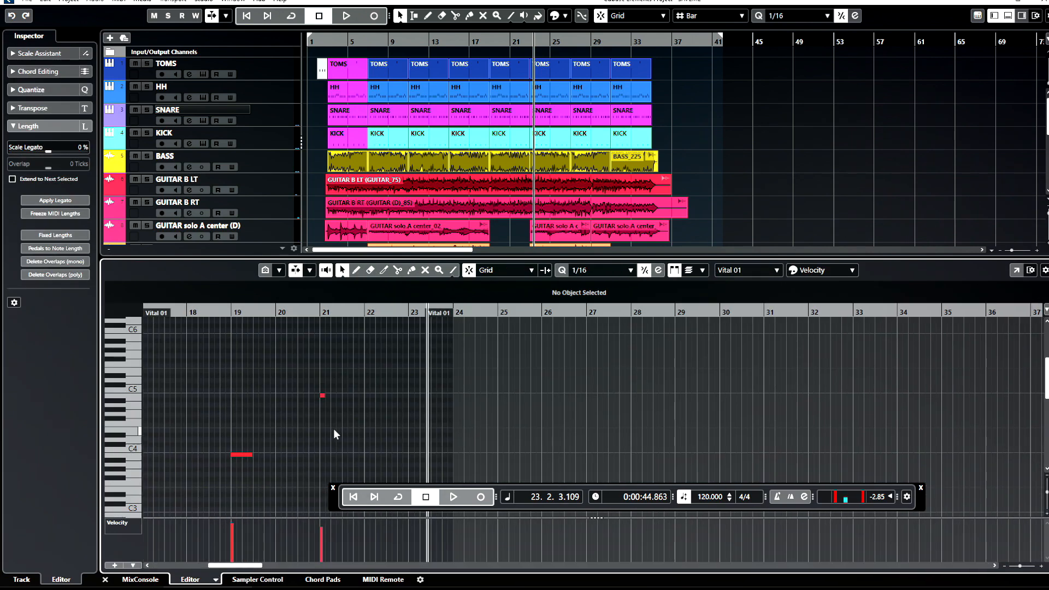
left_click(323, 395)
left_click_drag(339, 397, 342, 398)
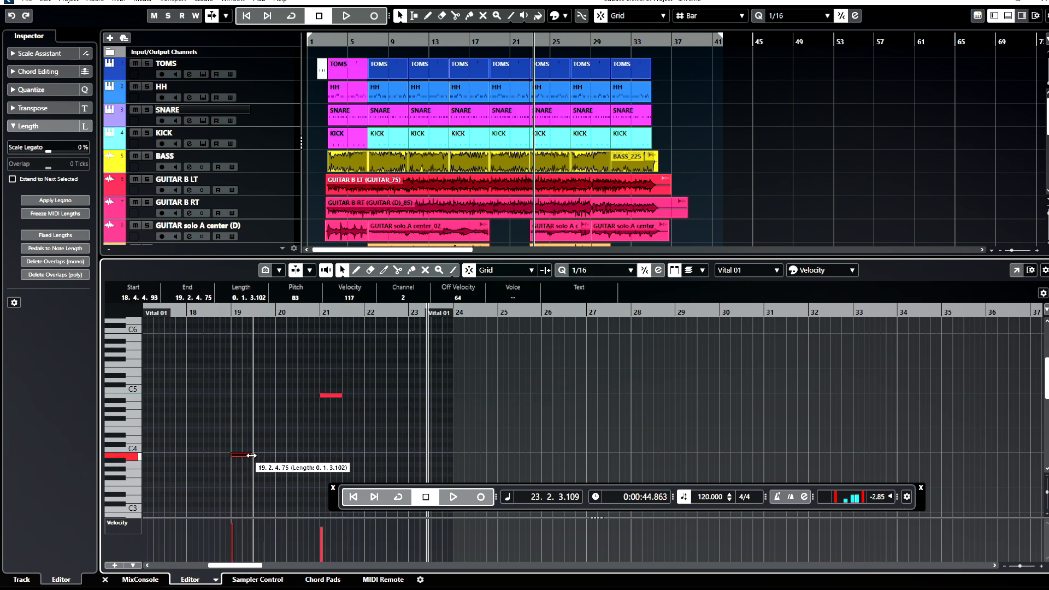
left_click_drag(251, 455, 252, 455)
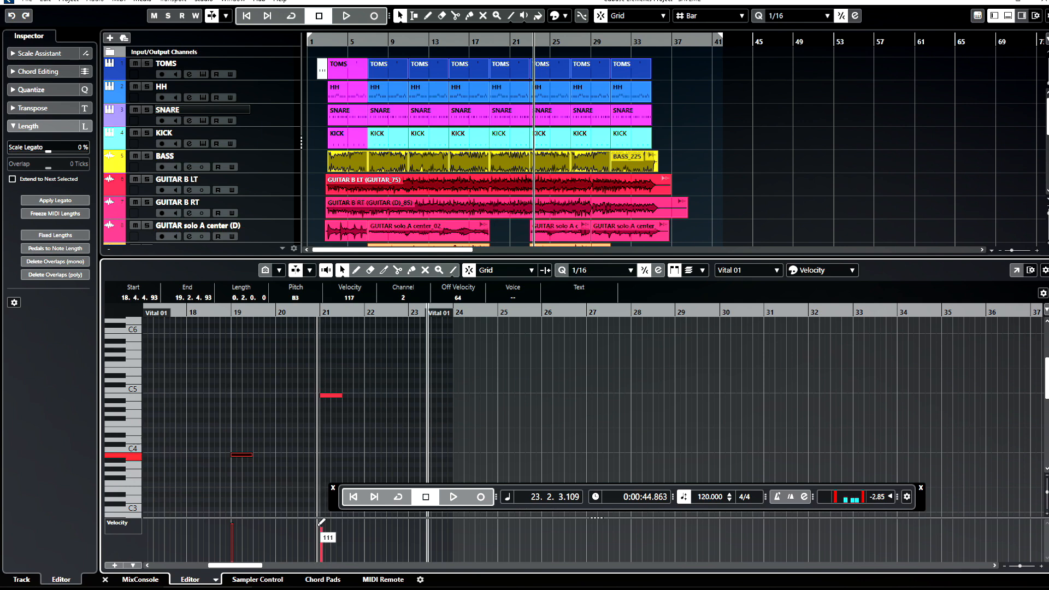
- Set the note velocities to 116 and 114, align their starts to bars 19 and 21, and close the editor
left_click(234, 522)
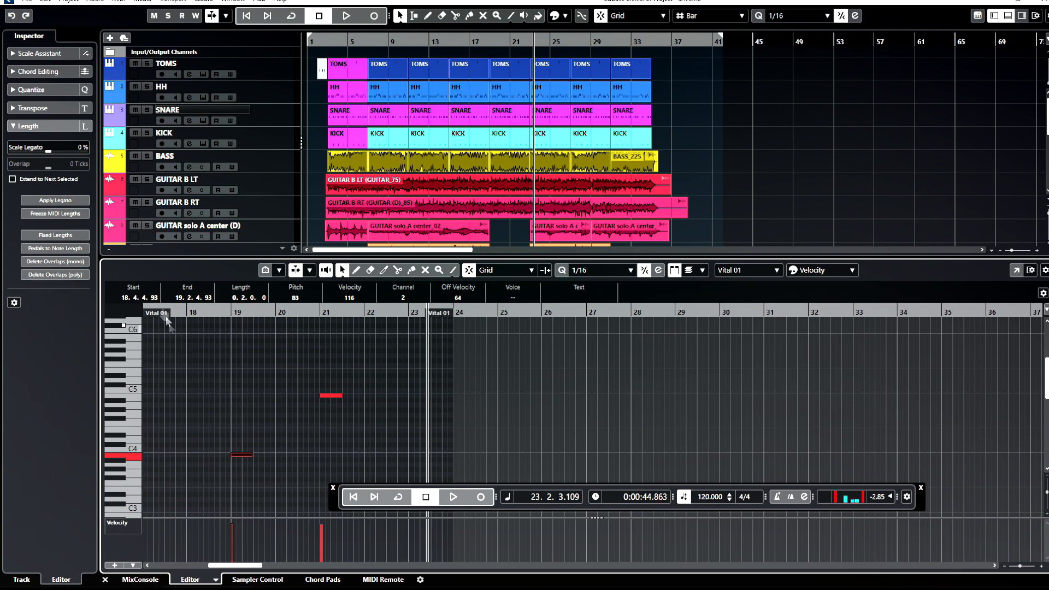
left_click(334, 396)
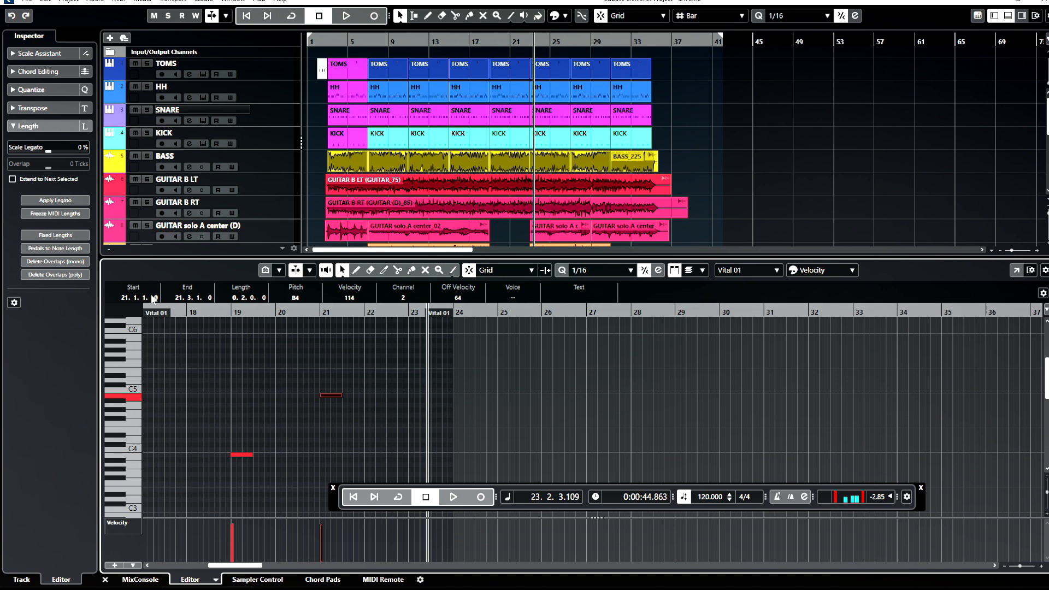
left_click(105, 580)
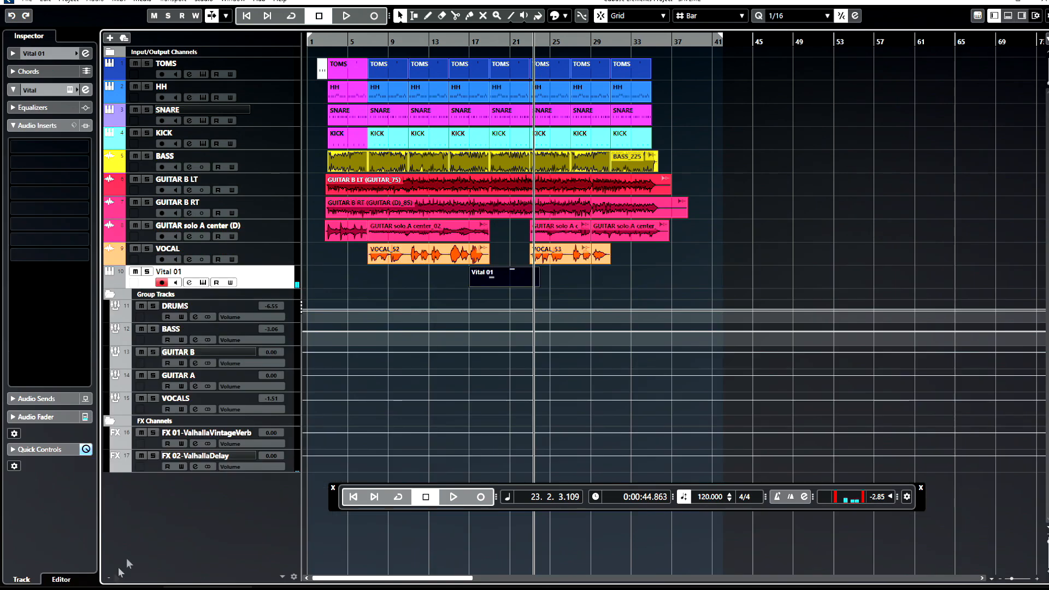
- Trim the Vital 01 part to span bars 19 to 23, checking its notes in the Key Editor
left_click_drag(471, 284, 491, 285)
double_click(509, 277)
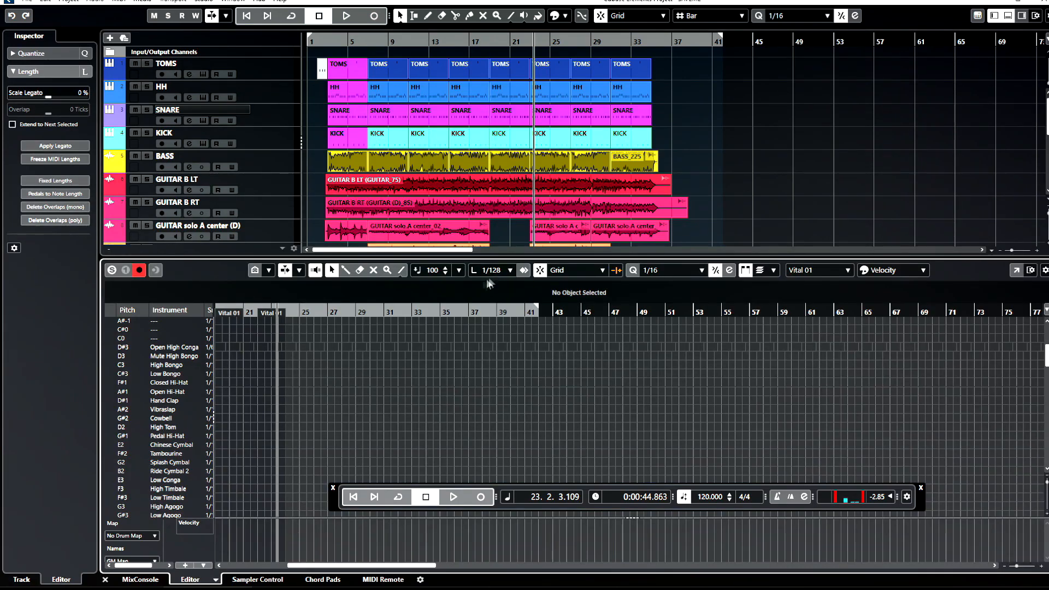
left_click_drag(327, 566, 310, 569)
left_click(213, 581)
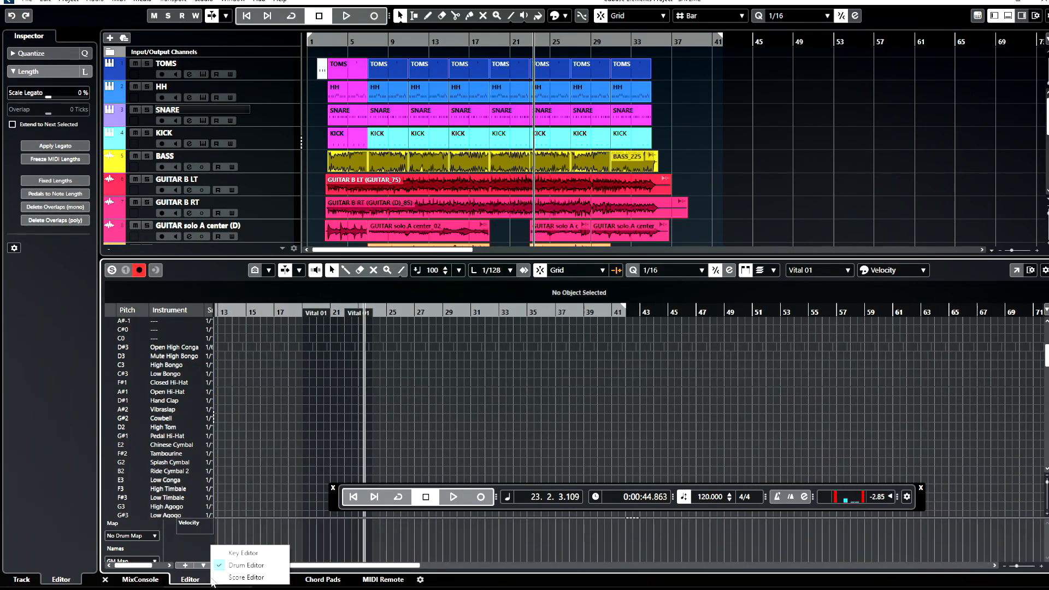
left_click(230, 554)
left_click(155, 456)
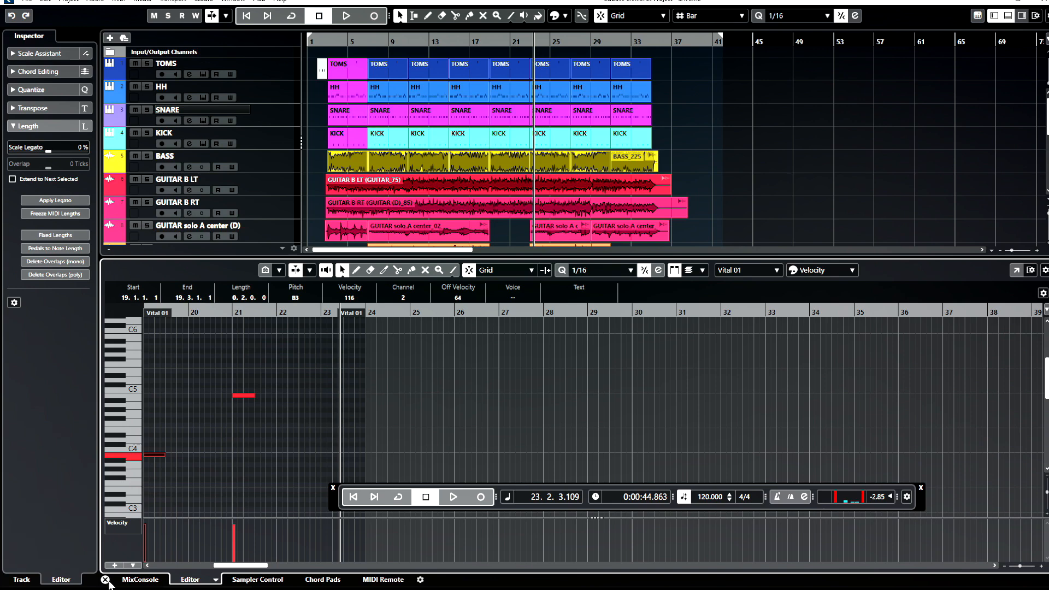
left_click(105, 580)
left_click_drag(539, 280, 527, 280)
- During playback from bar 17, colour the Vital 01 track bright magenta and lower its volume to -5.31
left_click(480, 52)
key("space")
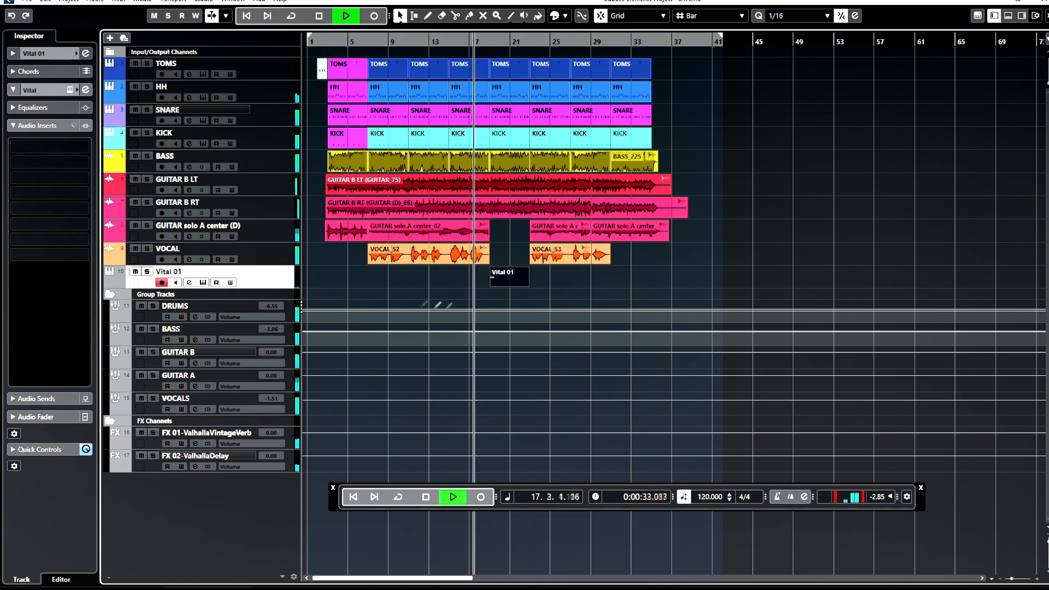
left_click(77, 53)
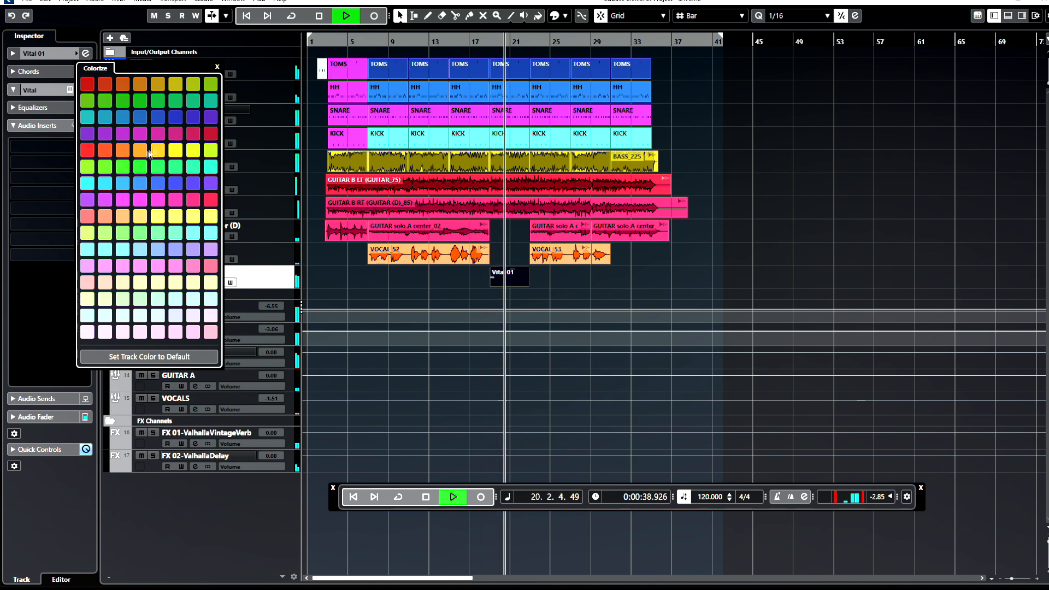
left_click(158, 135)
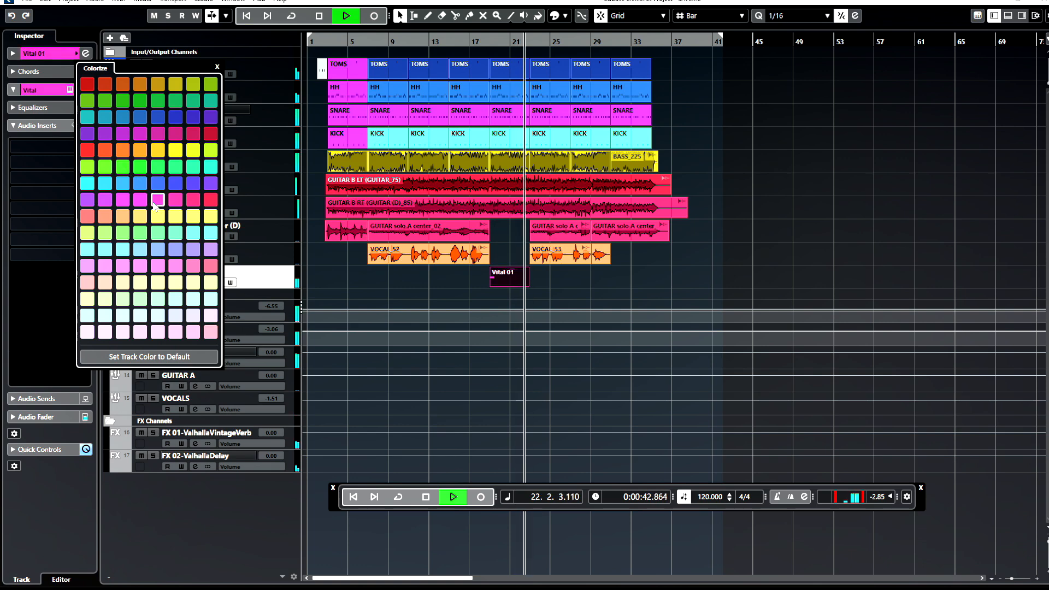
left_click(419, 285)
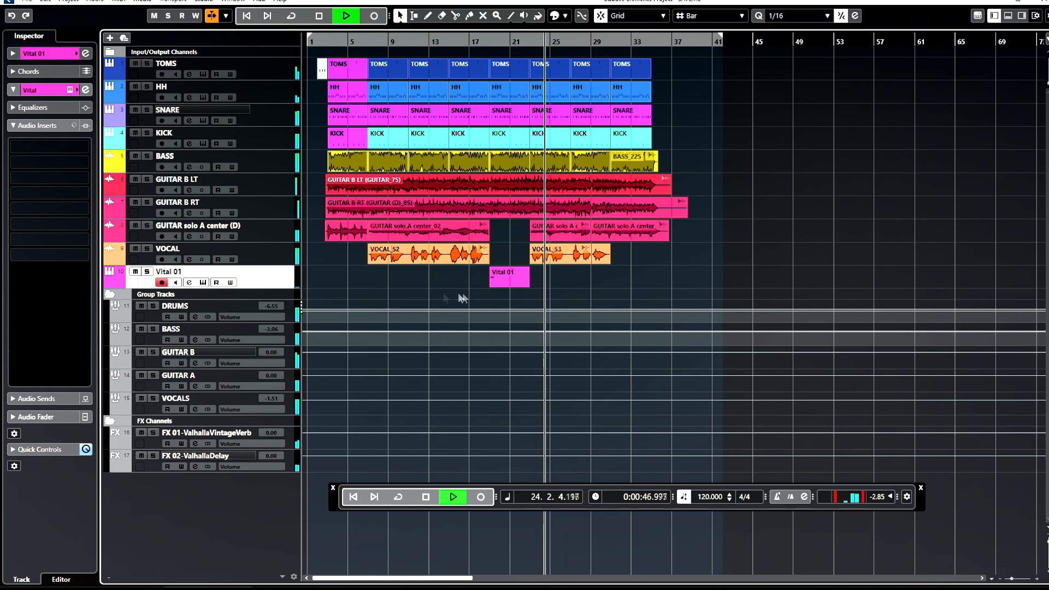
left_click(58, 55)
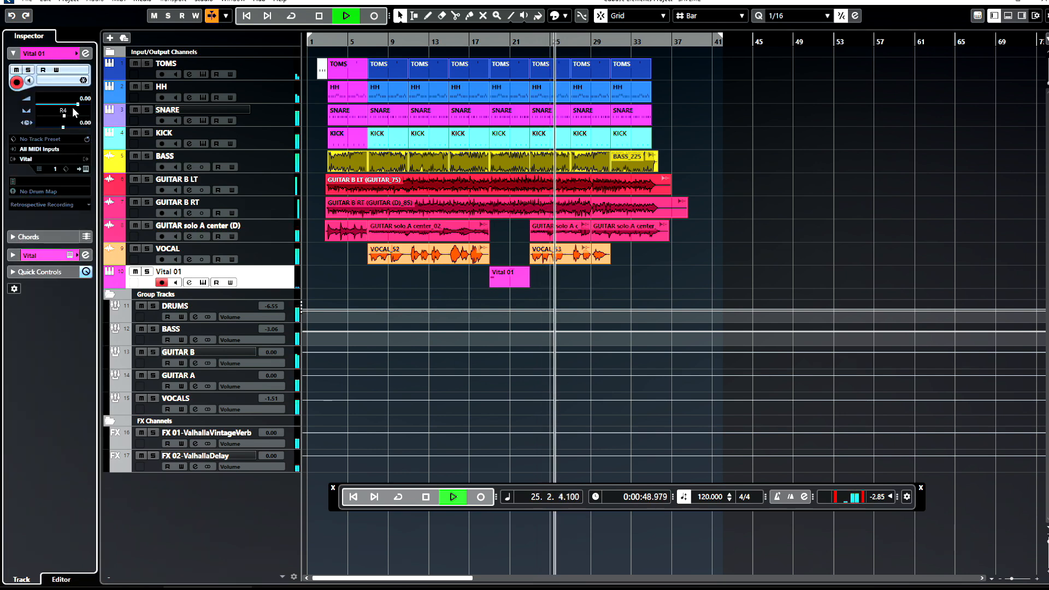
left_click_drag(71, 107, 67, 99)
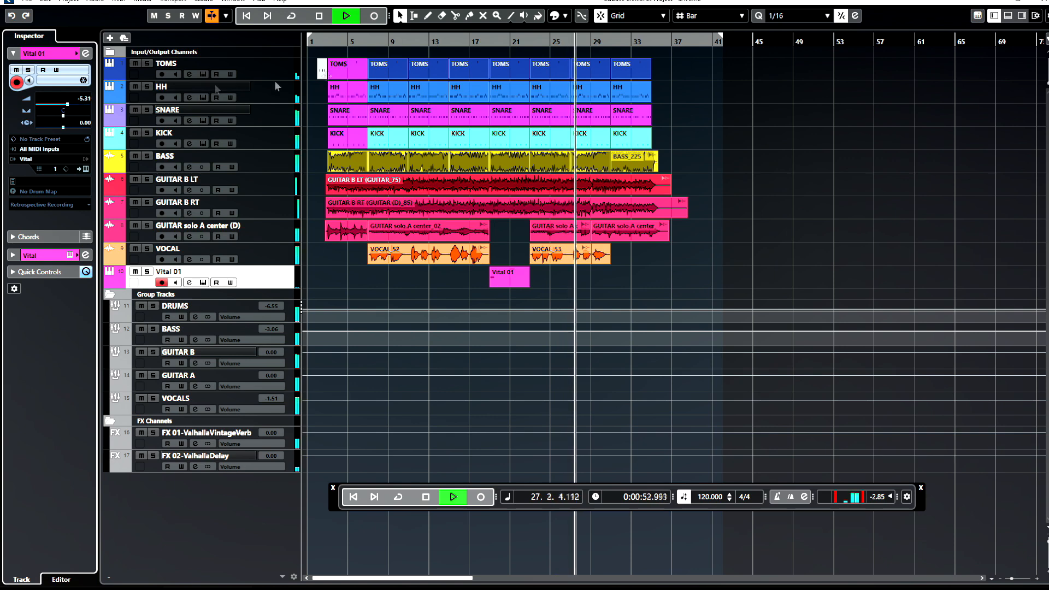
- Show Vital's main voice page, play the song from bar 19, and slightly lower the synth's output volume
left_click(202, 283)
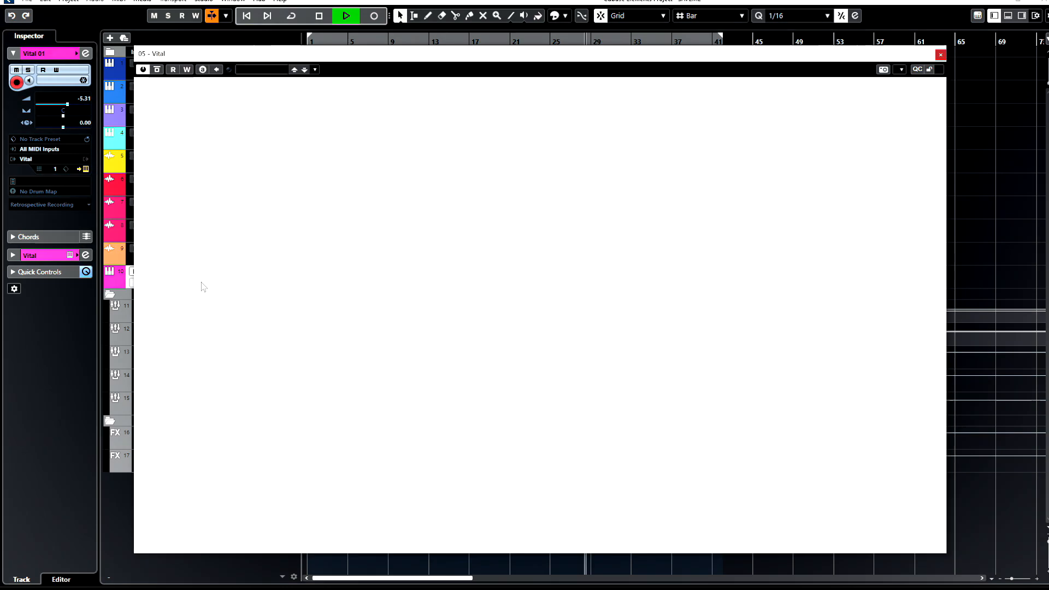
left_click(199, 91)
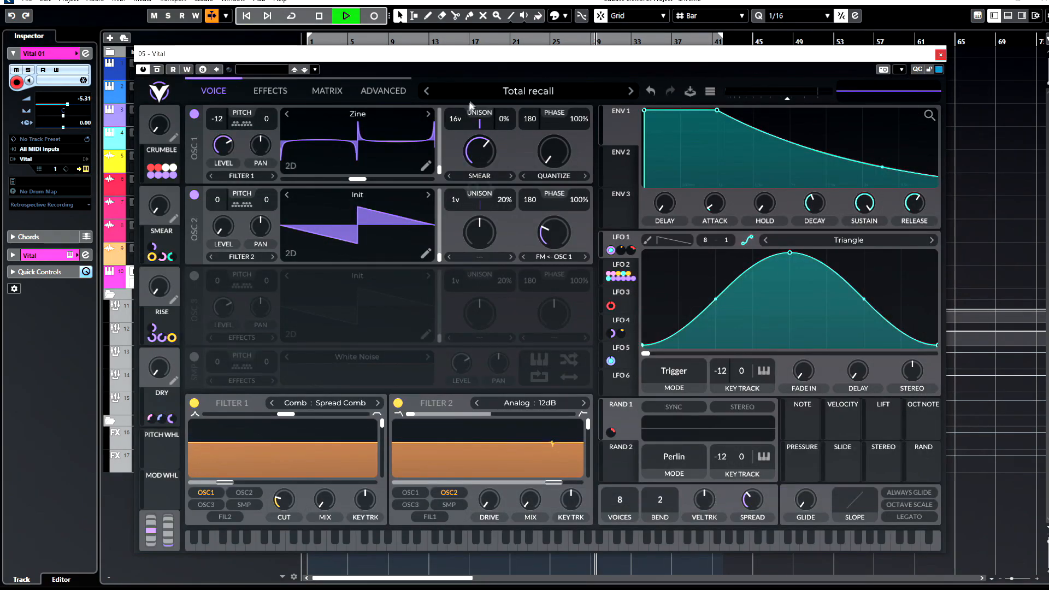
left_click_drag(222, 61, 257, 265)
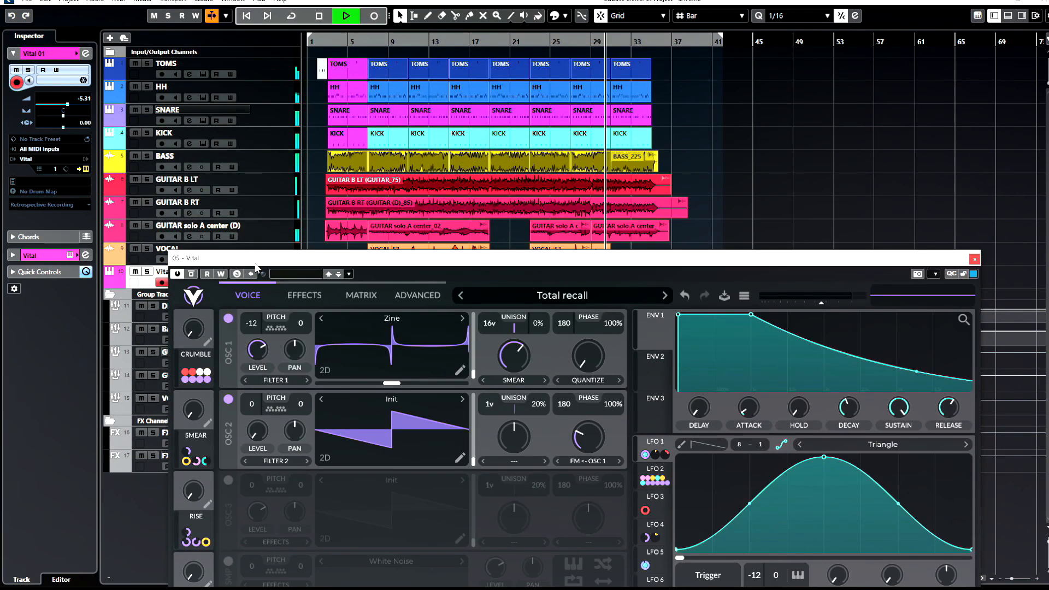
key("space")
left_click(503, 41)
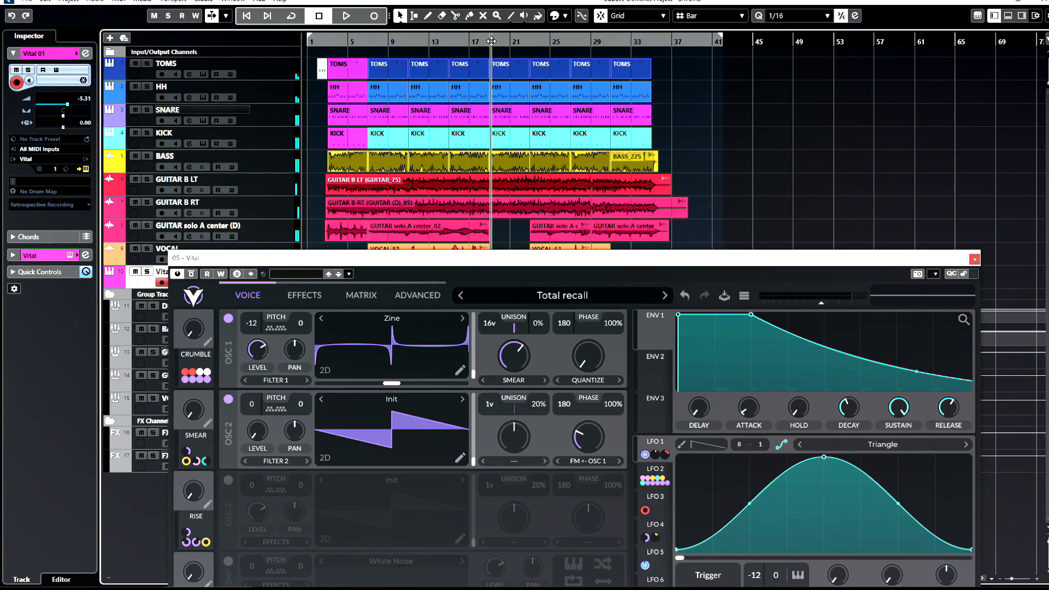
left_click_drag(525, 263, 496, 49)
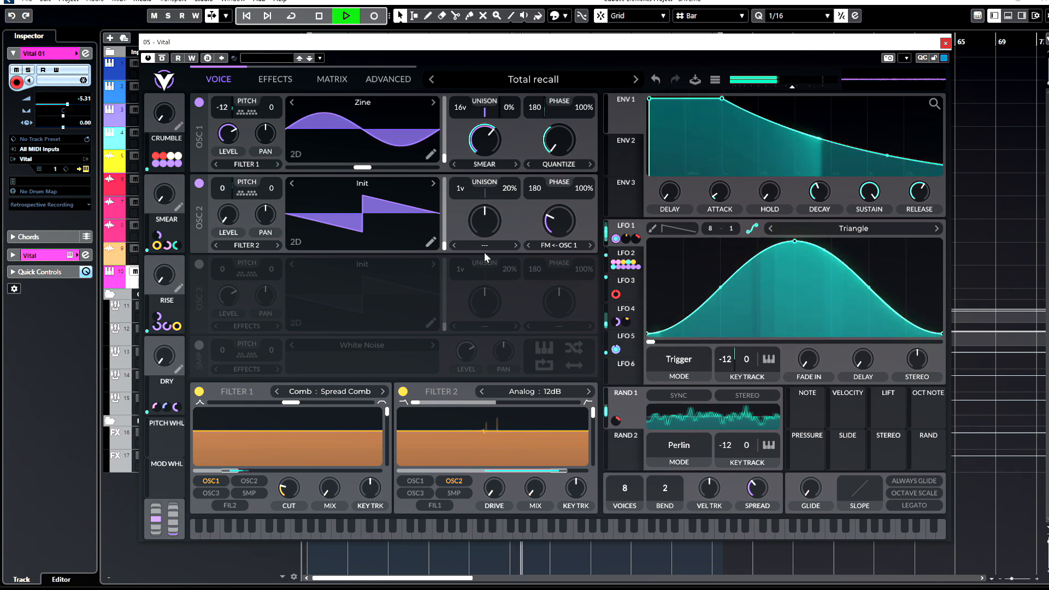
left_click_drag(794, 83, 784, 87)
- Replay the Vital part from about bar 19 to check its level, close the synth window, and stop at bar 23
left_click_drag(553, 43, 541, 176)
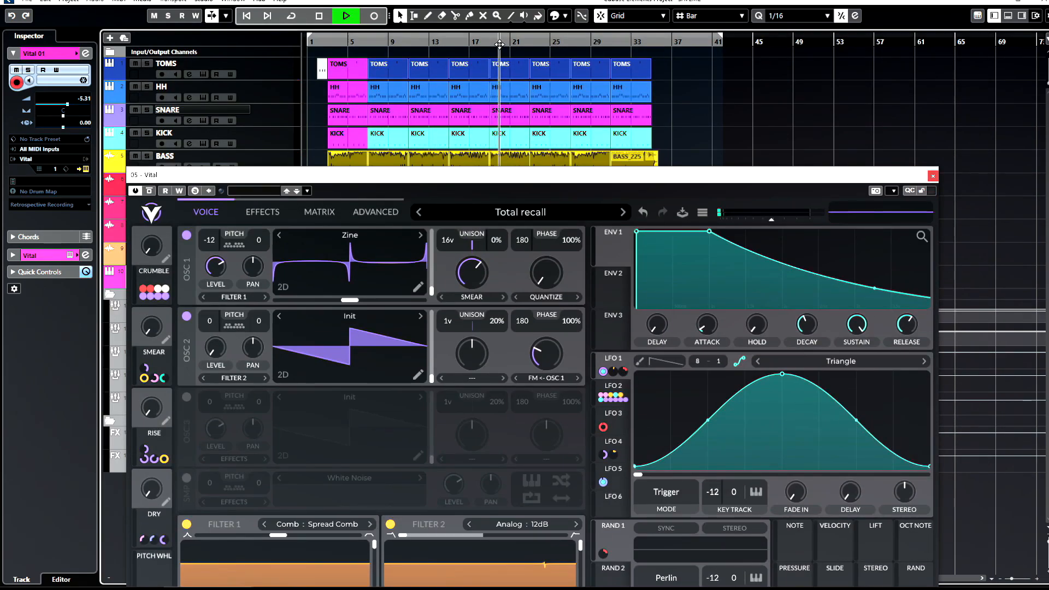
left_click_drag(536, 176, 519, 96)
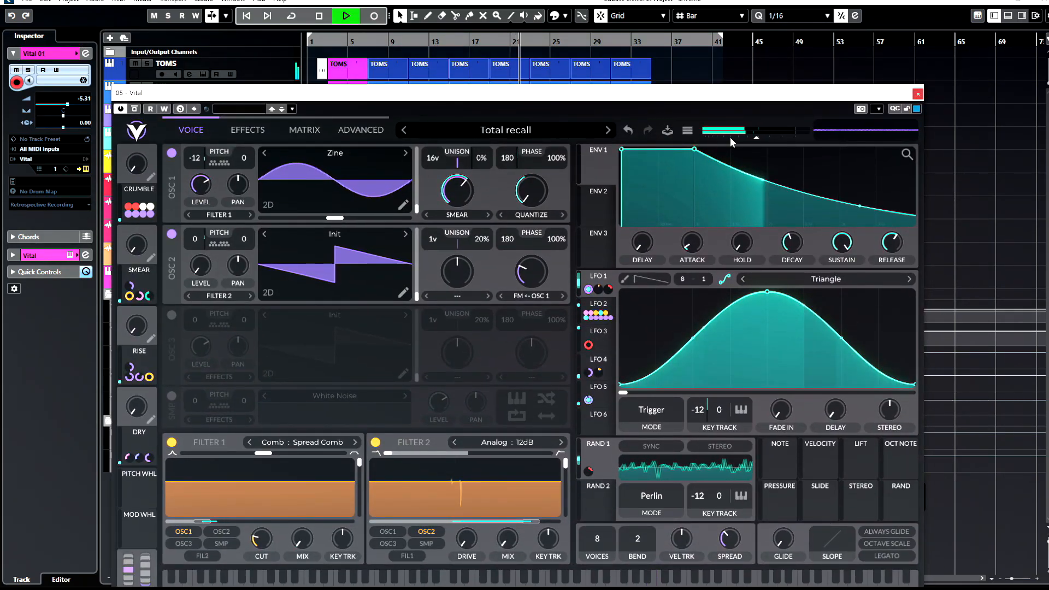
left_click(918, 94)
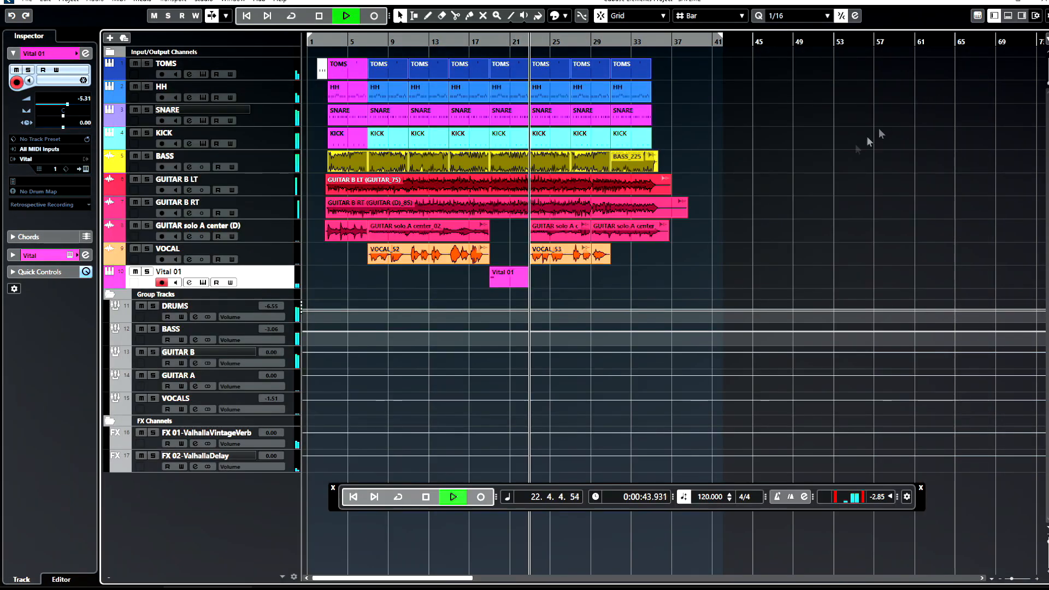
key("space")
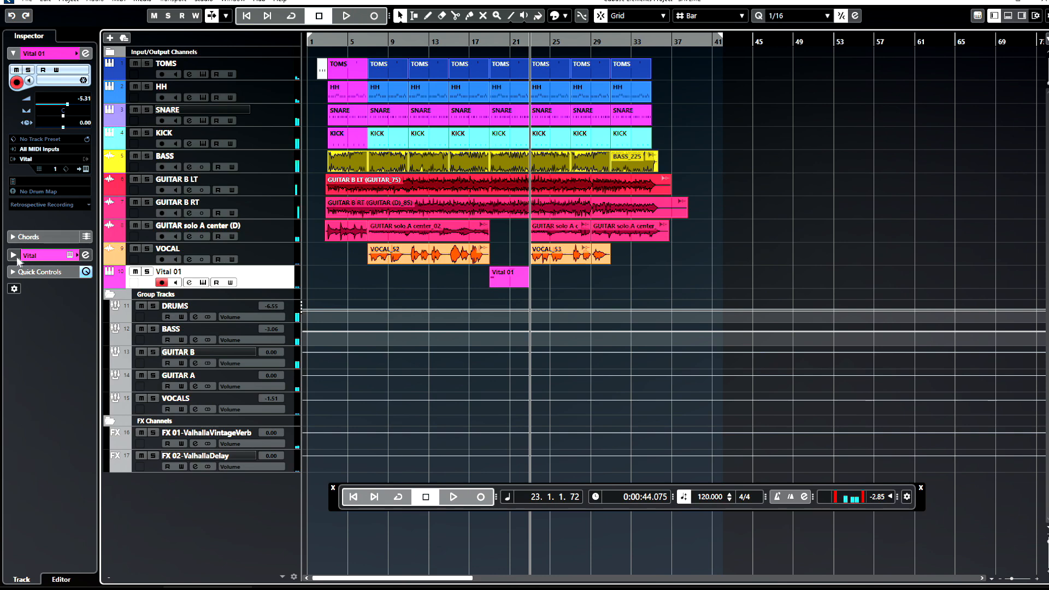
- Insert the FabFilter Pro-Q 3 equalizer in the first audio insert slot of the Vital 01 track
left_click(16, 256)
left_click(12, 125)
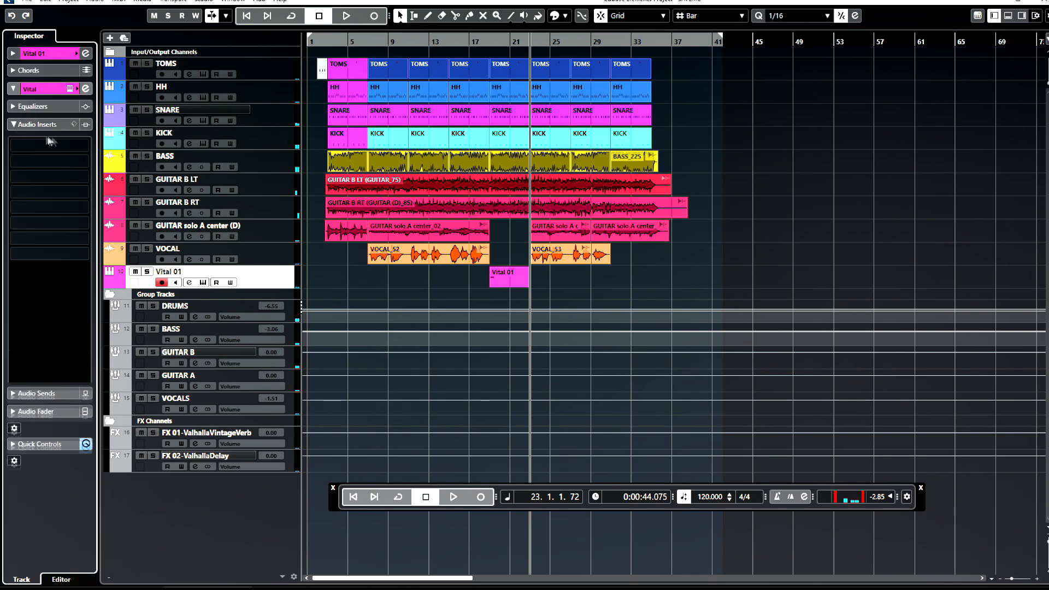
left_click(33, 145)
left_click(65, 188)
left_click(66, 203)
left_click(67, 211)
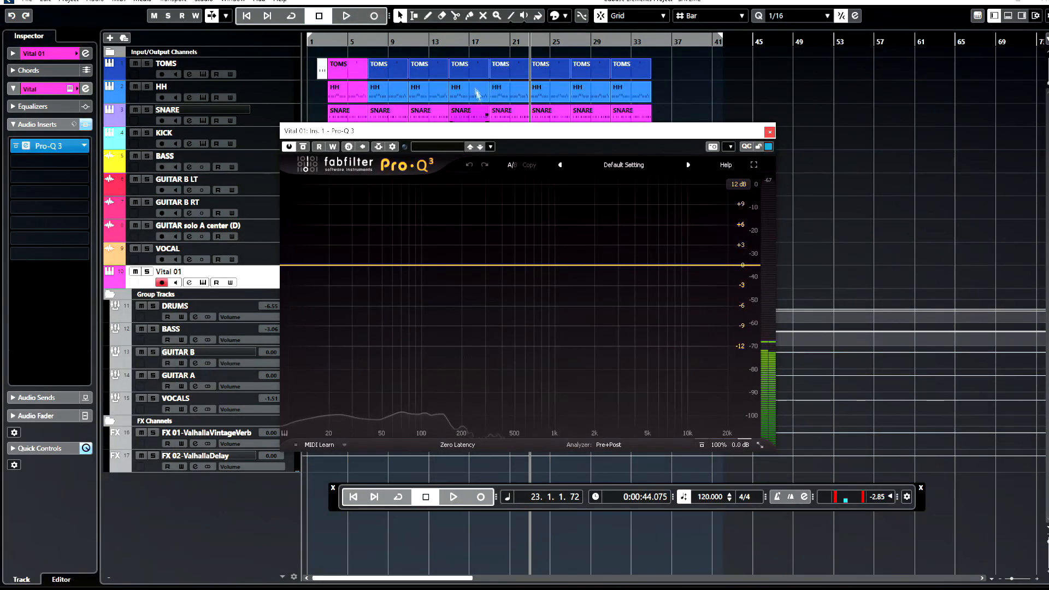
- Play the song from bar 19 and load the Low Cut preset in the Vital 01 track's equalizer
left_click_drag(446, 141, 451, 327)
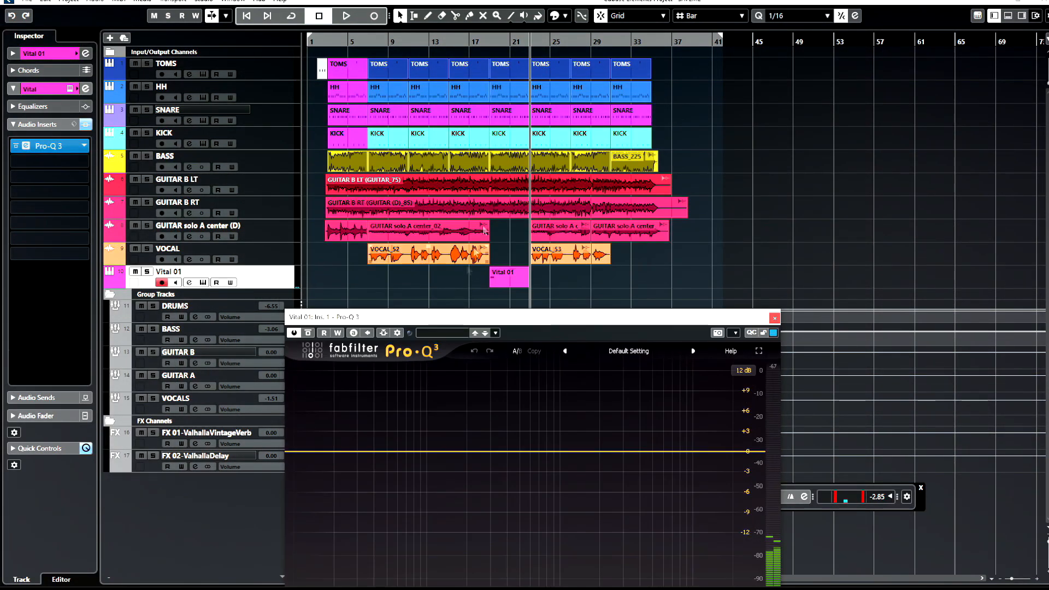
left_click(490, 51)
key("space")
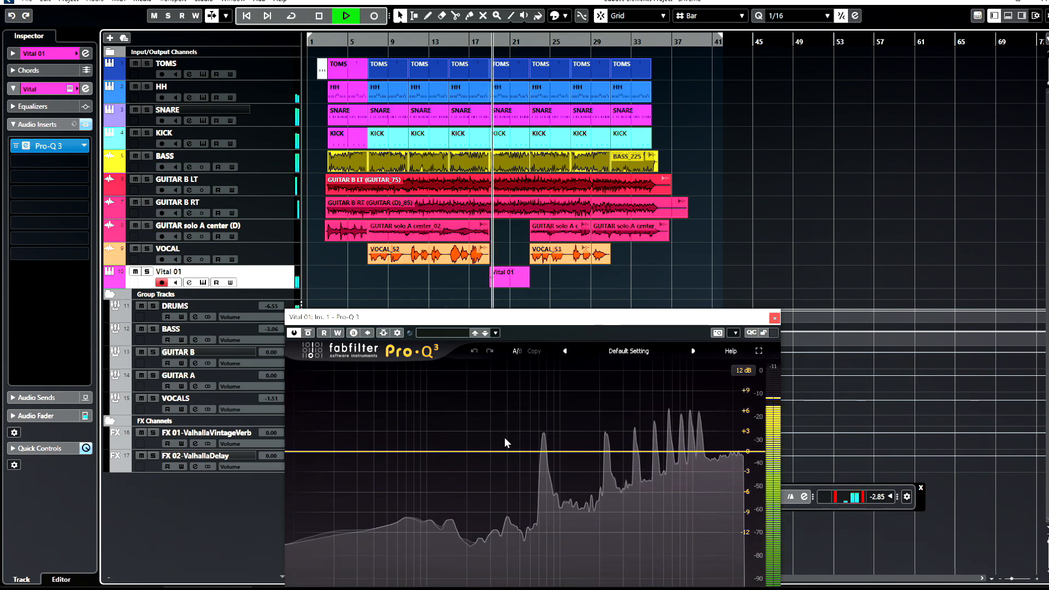
left_click(634, 349)
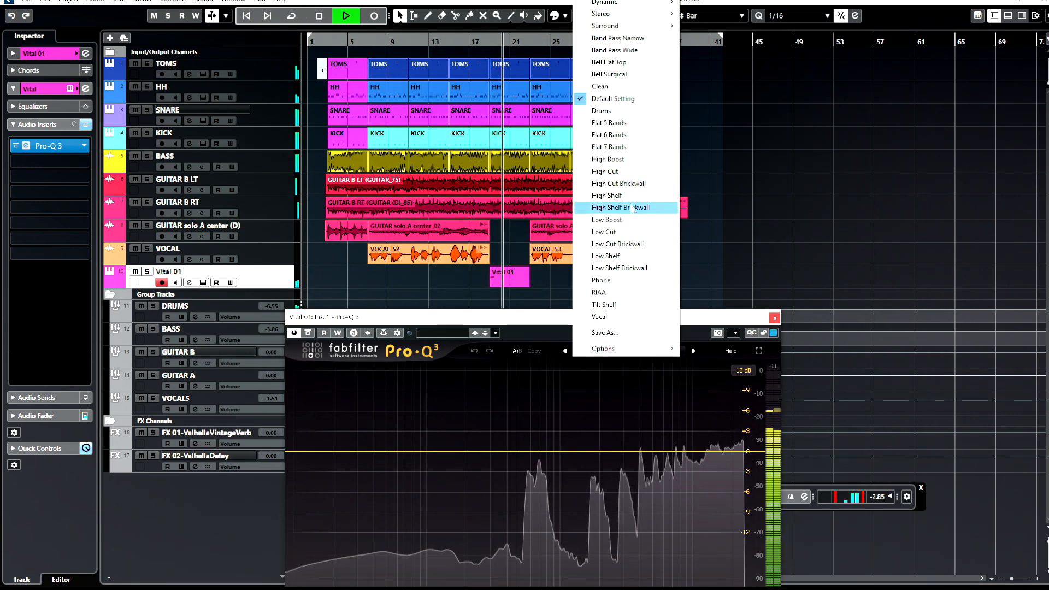
left_click(627, 232)
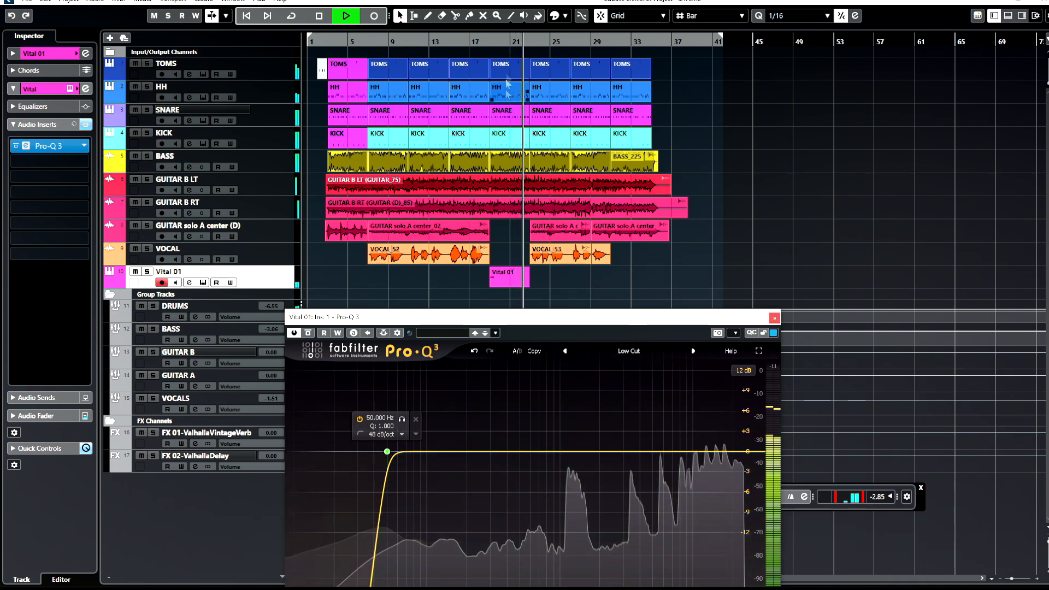
- Lower the low-cut frequency to about 41 Hz, add a high-shelf band near 23 kHz, then close the equalizer and stop playback
left_click(493, 42)
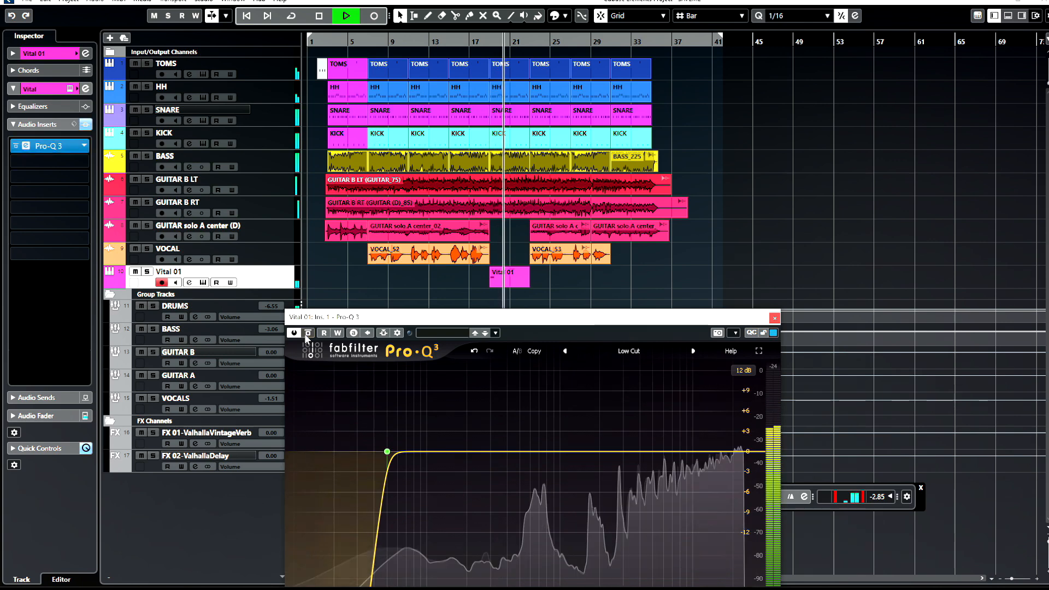
left_click_drag(387, 452, 376, 455)
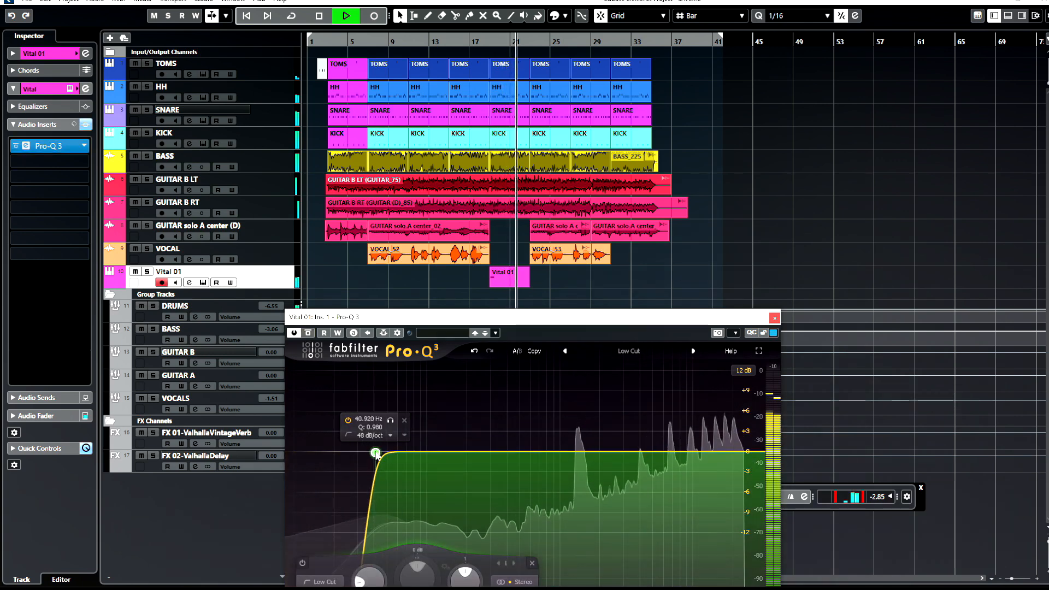
double_click(741, 452)
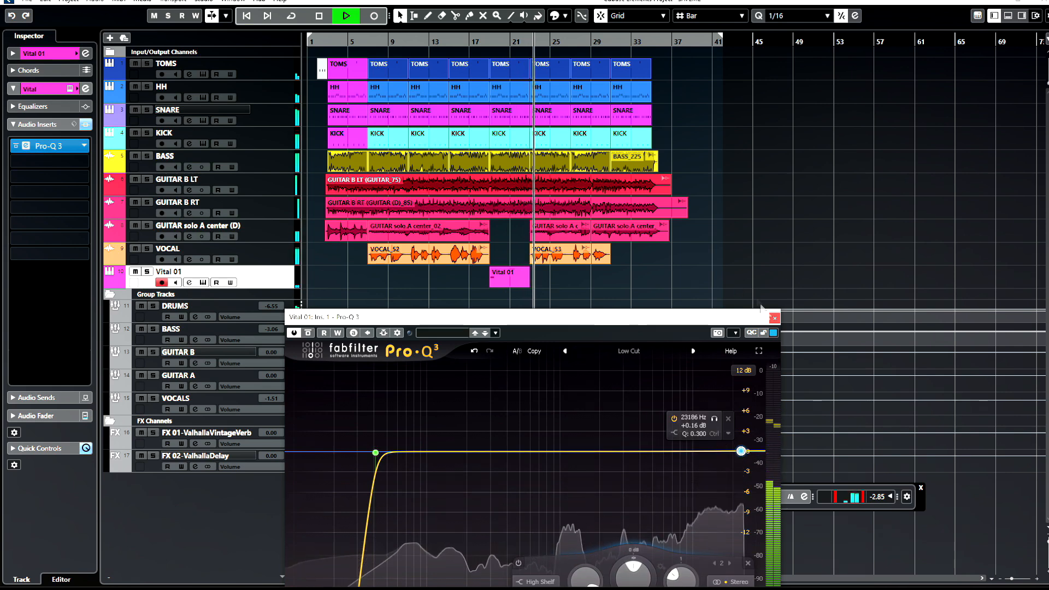
left_click(774, 318)
key("space")
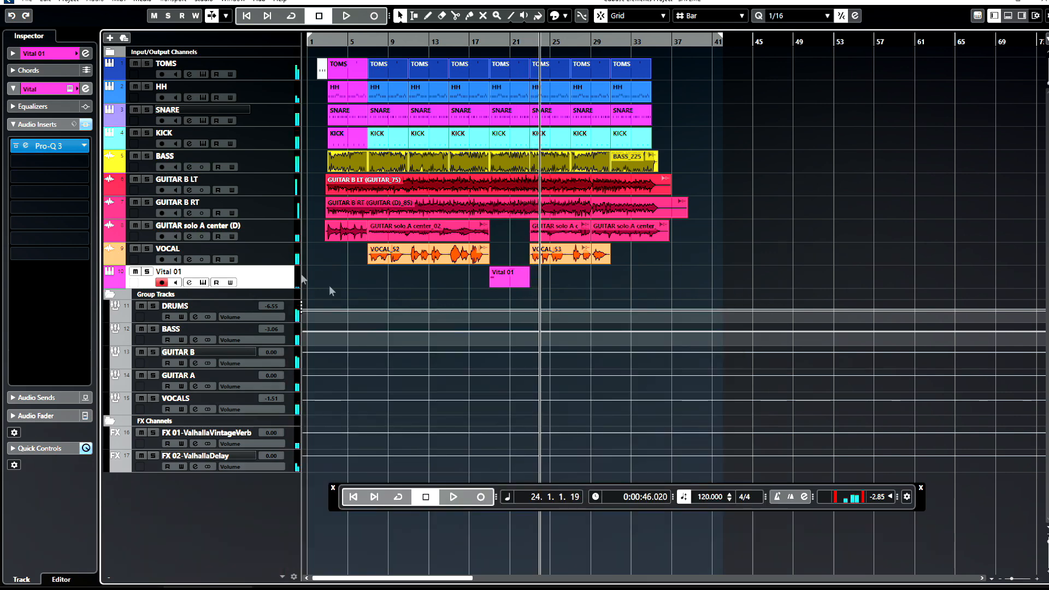
- Solo the Vital 01 track, play its part from bar 19, and stop near its end
left_click(147, 271)
left_click(489, 40)
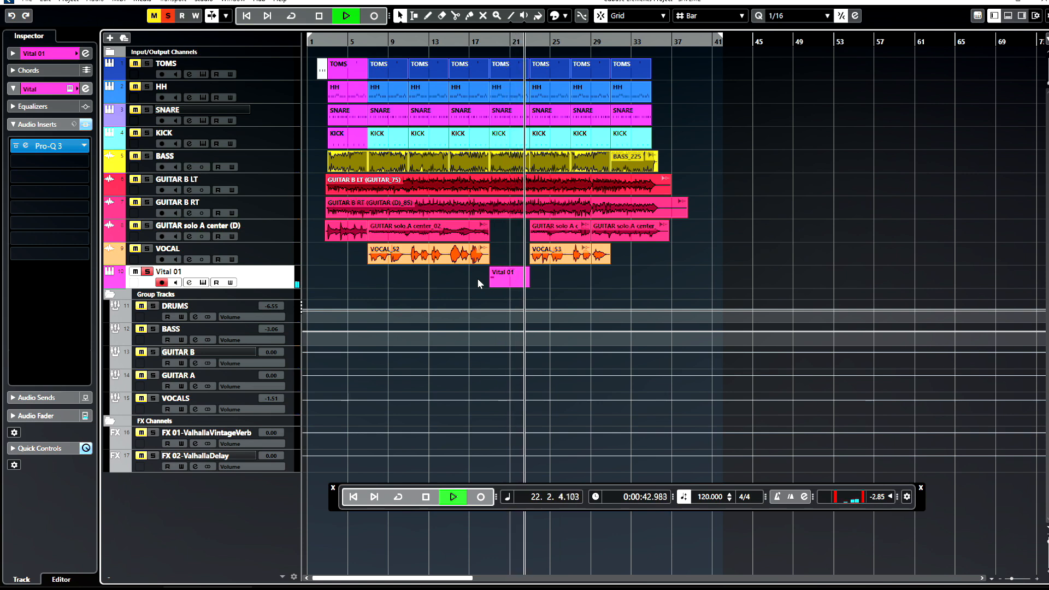
key("space")
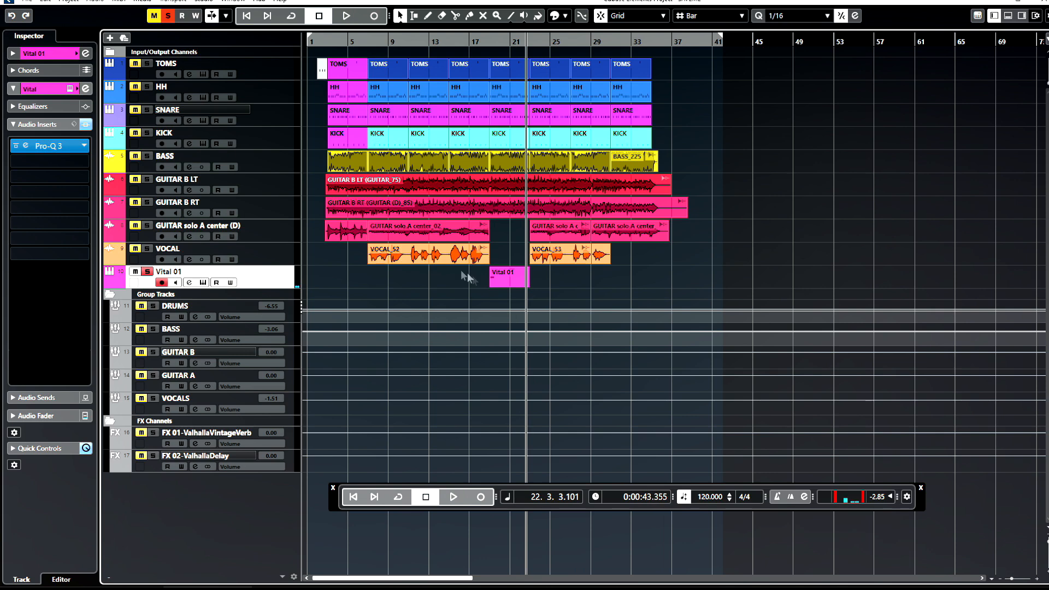
- Look over the Vital synth settings, return the cursor to bar 19, and unsolo the Vital 01 track
left_click(205, 283)
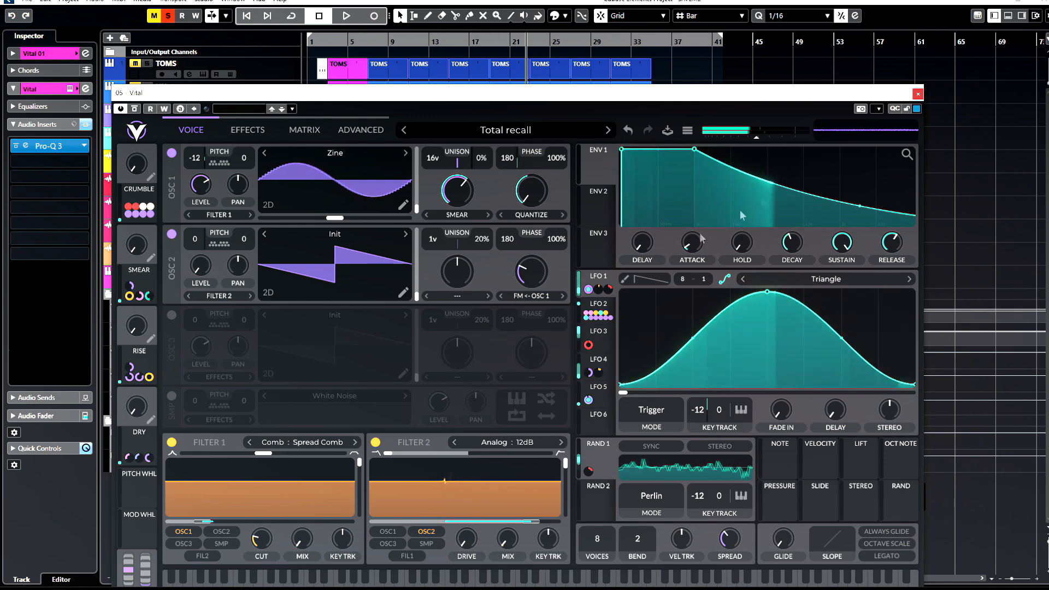
left_click(917, 95)
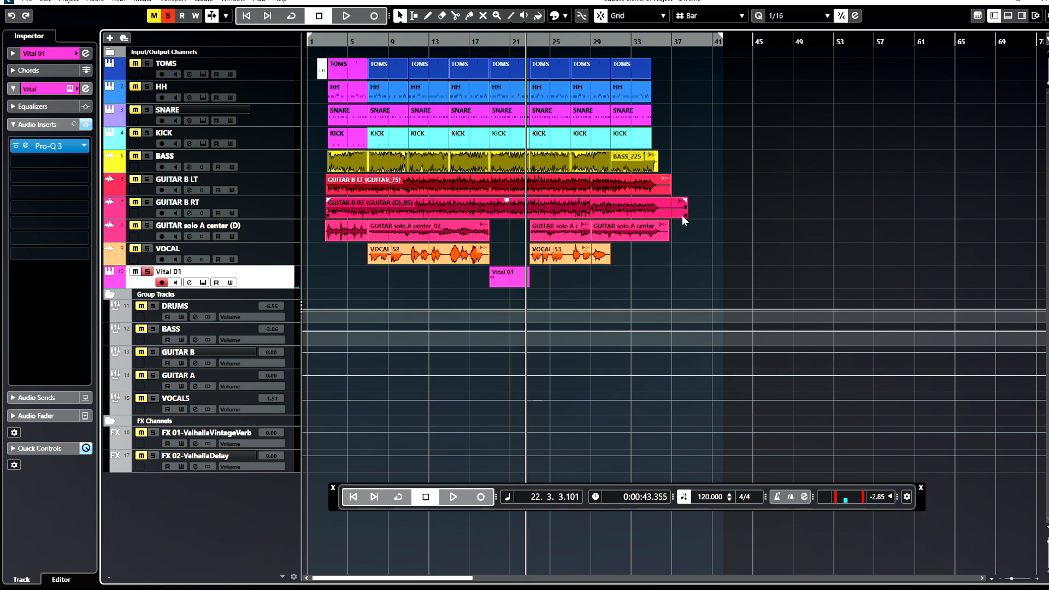
left_click(595, 180)
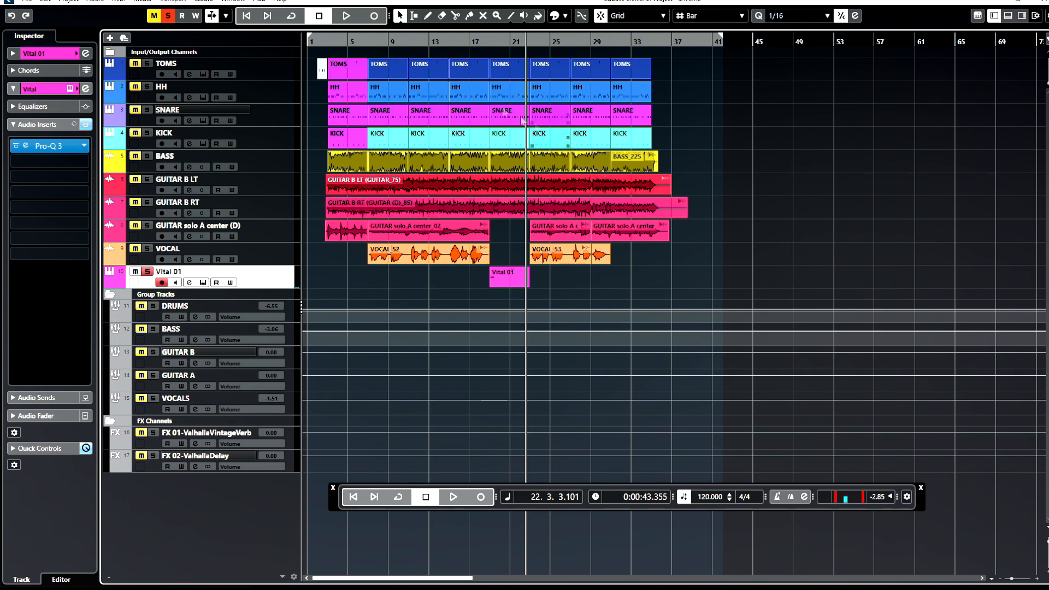
left_click(490, 42)
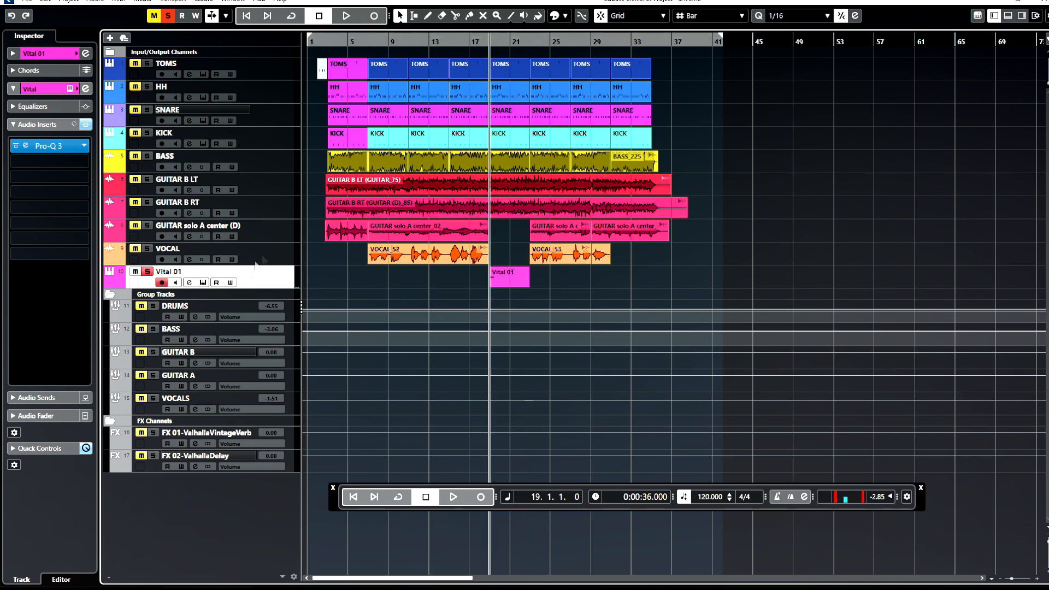
left_click(147, 272)
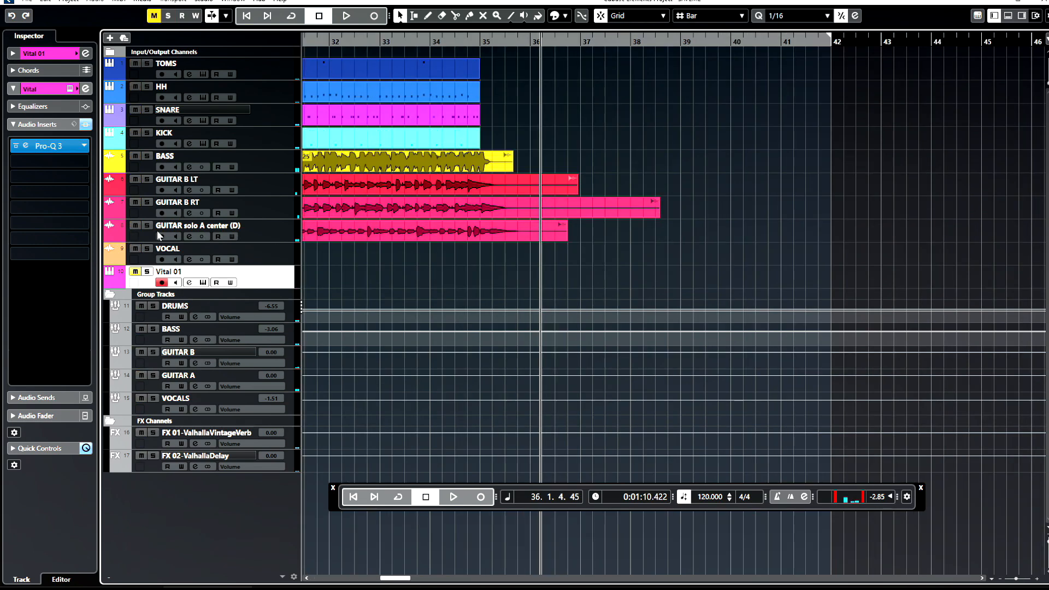
- Solo the GUITAR solo A center (D) track and play its ending from bar 34
left_click(147, 225)
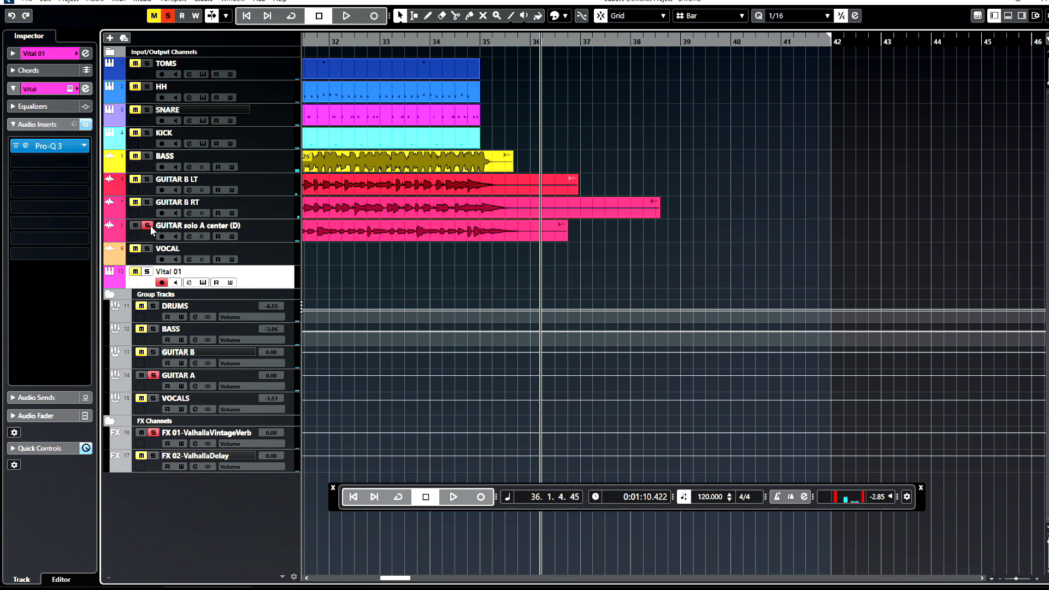
left_click(429, 42)
key("space")
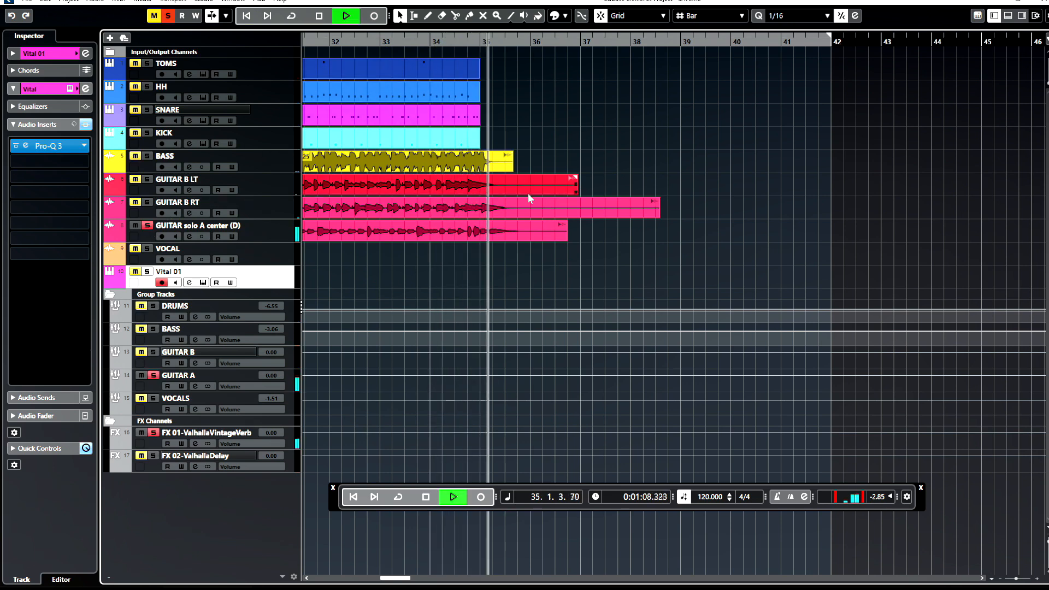
key("space")
- Split the guitar solo clip at about bar 35 and mute the tail after the cut
right_click(473, 231)
left_click(532, 235)
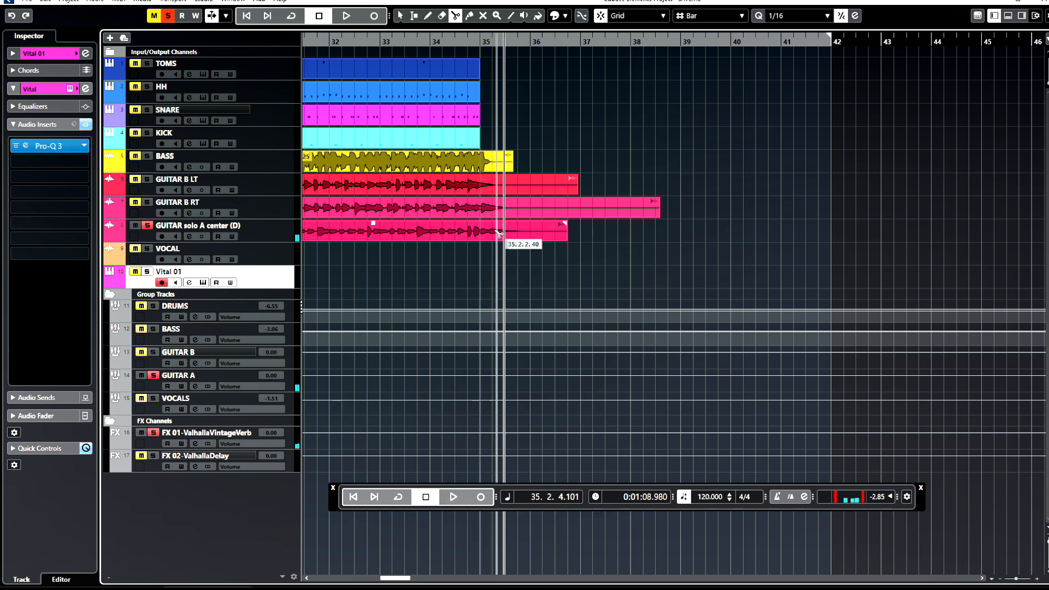
left_click(484, 236)
right_click(504, 229)
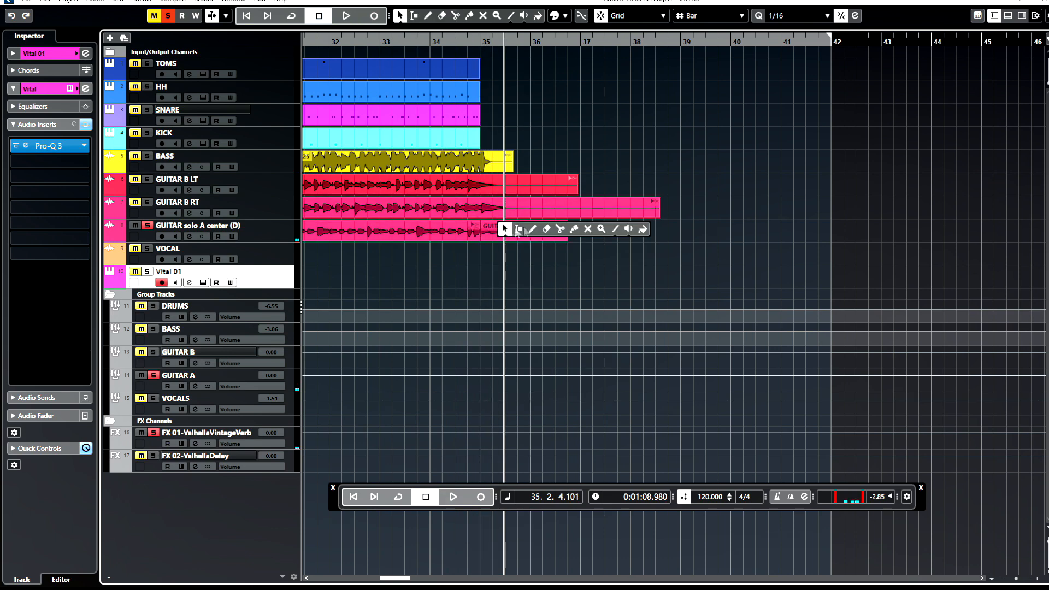
left_click(586, 229)
- Play from bar 34, unsolo the guitar solo track to hear the ending in the full mix, and stop playback
left_click(430, 43)
key("space")
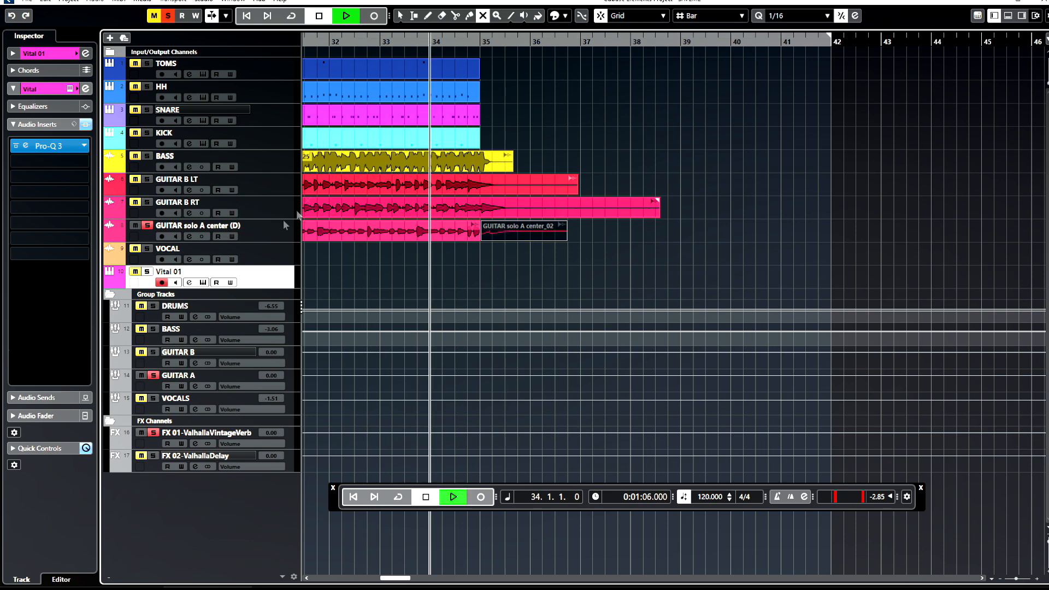
left_click(147, 226)
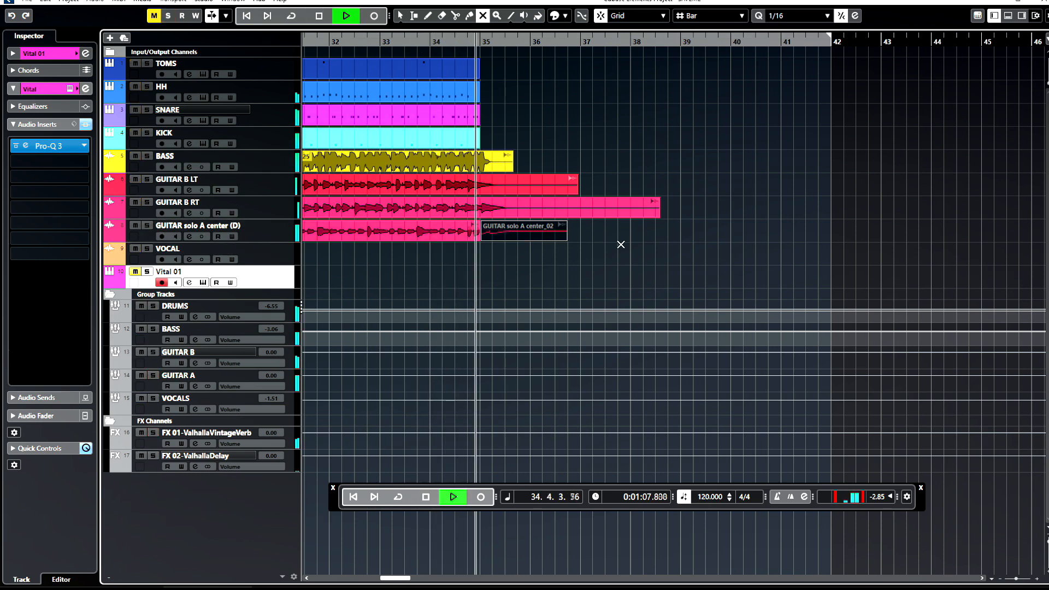
key("space")
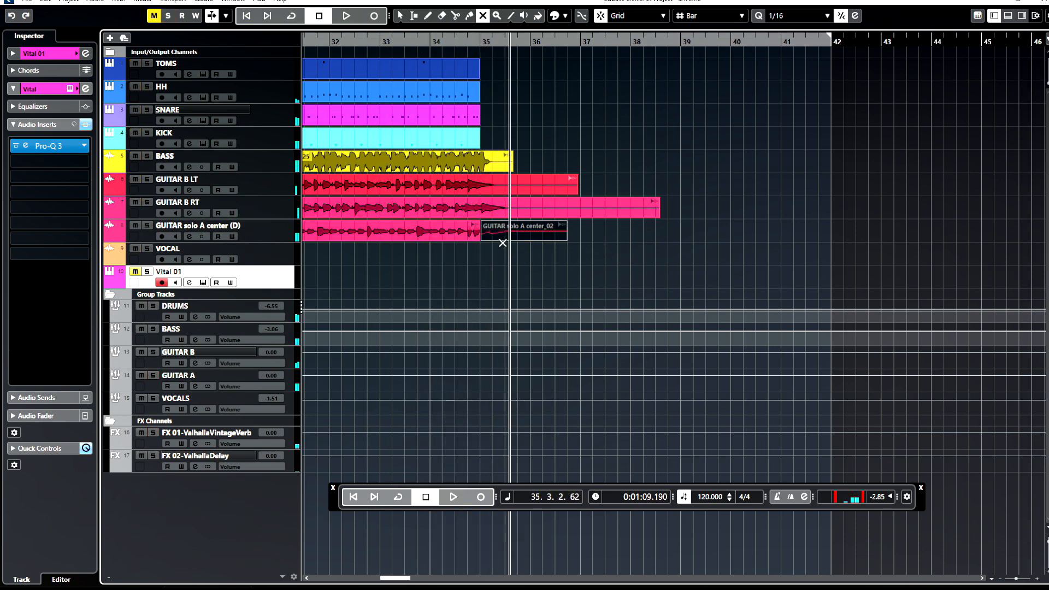
- Delete the muted tail of the guitar solo and extend the remaining clip slightly past bar 35
scroll(503, 242, "up", 4, "ctrl")
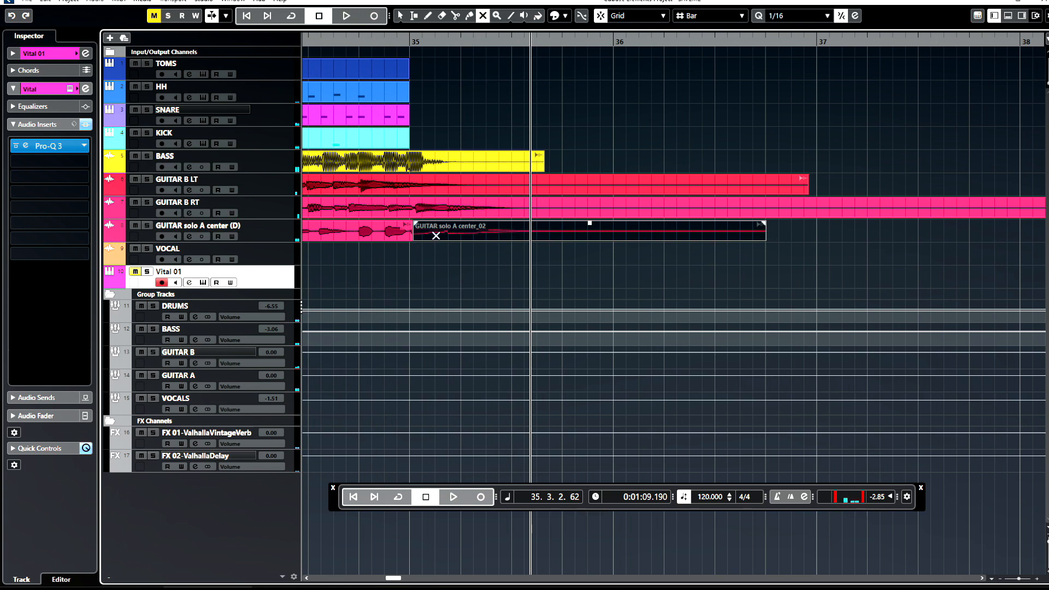
right_click(436, 236)
left_click(443, 235)
key("Delete")
left_click(416, 238)
left_click_drag(418, 239, 445, 246)
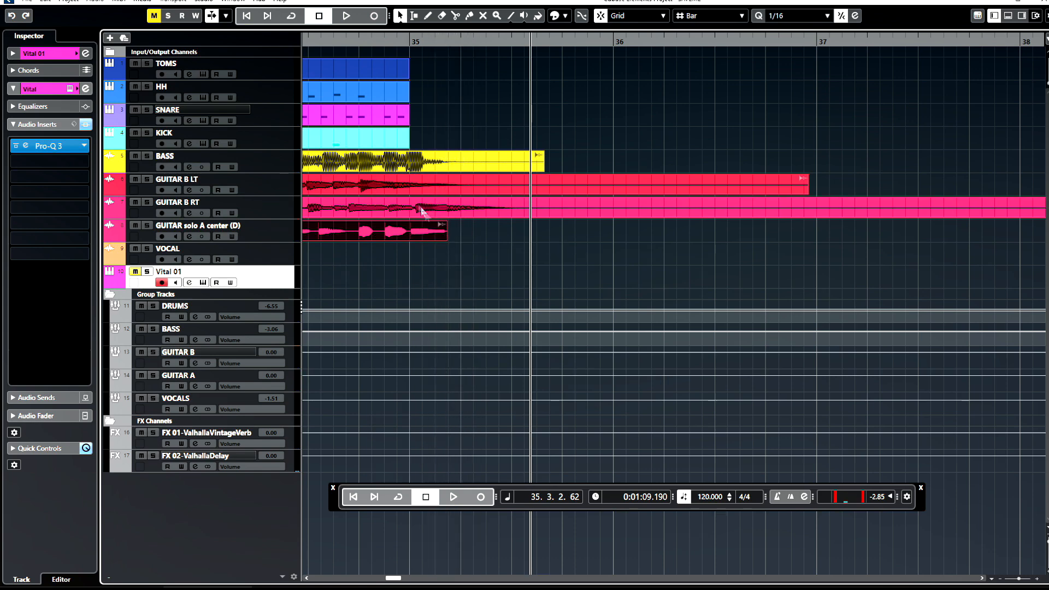
- Play the ending twice from around bar 34 to check how the extended guitar solo clip ends
left_click(322, 40)
left_click_drag(326, 47, 322, 39)
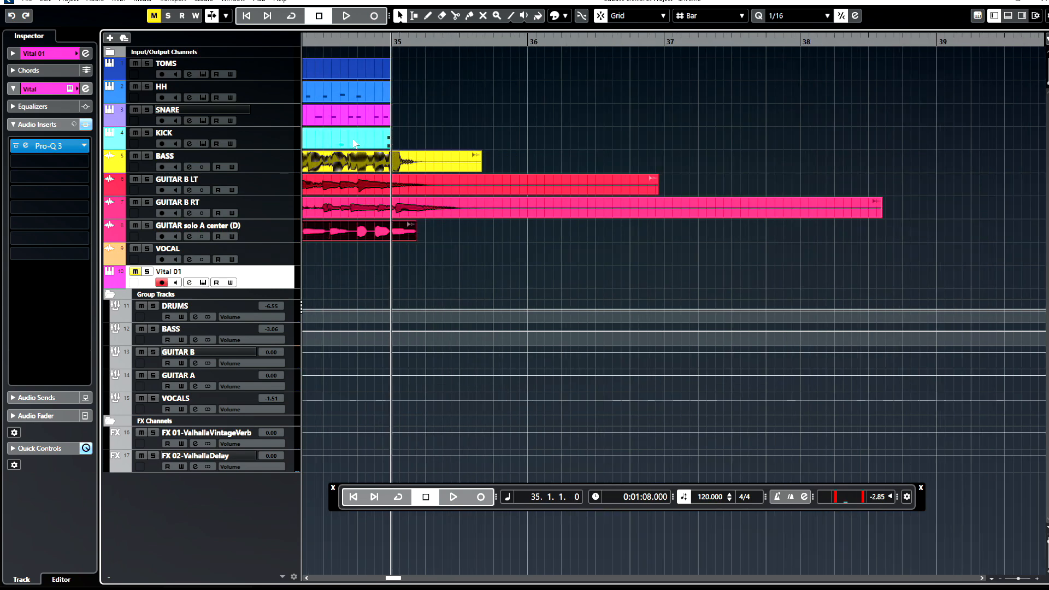
left_click(311, 40)
key("space")
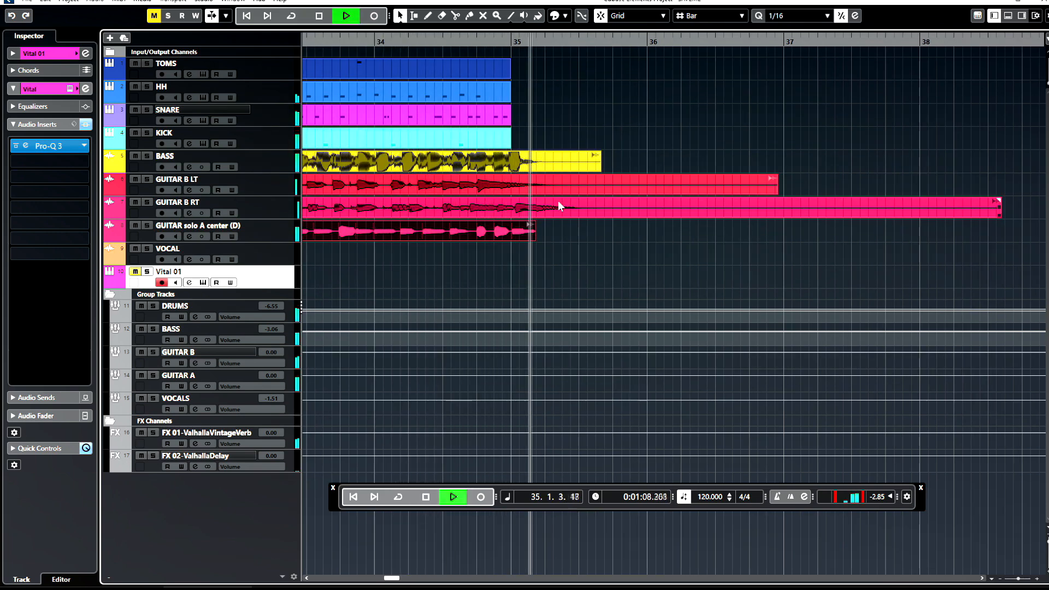
key("space")
left_click_drag(533, 223, 533, 223)
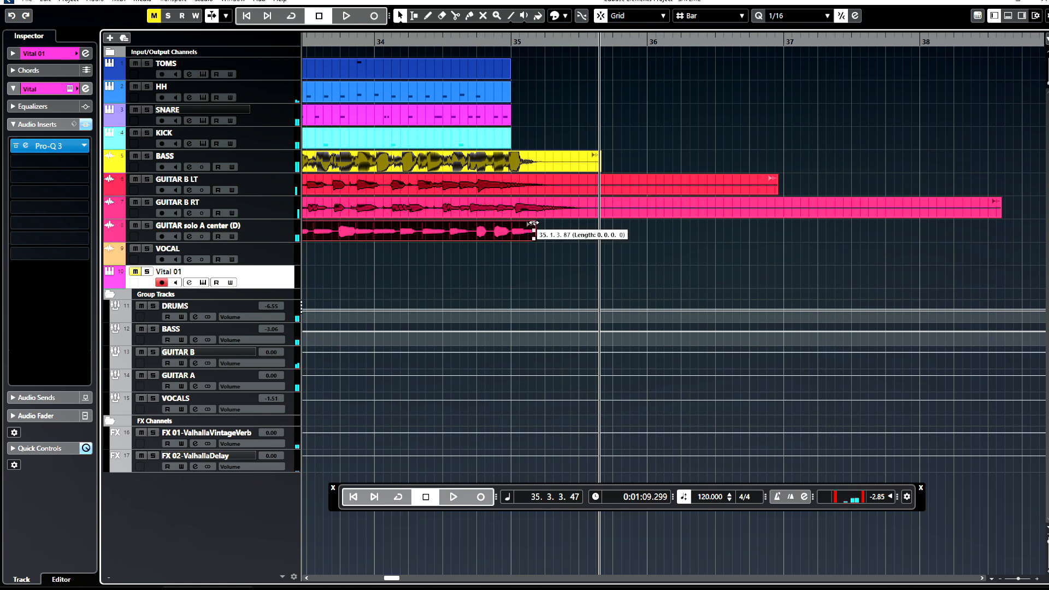
left_click(369, 43)
key("space")
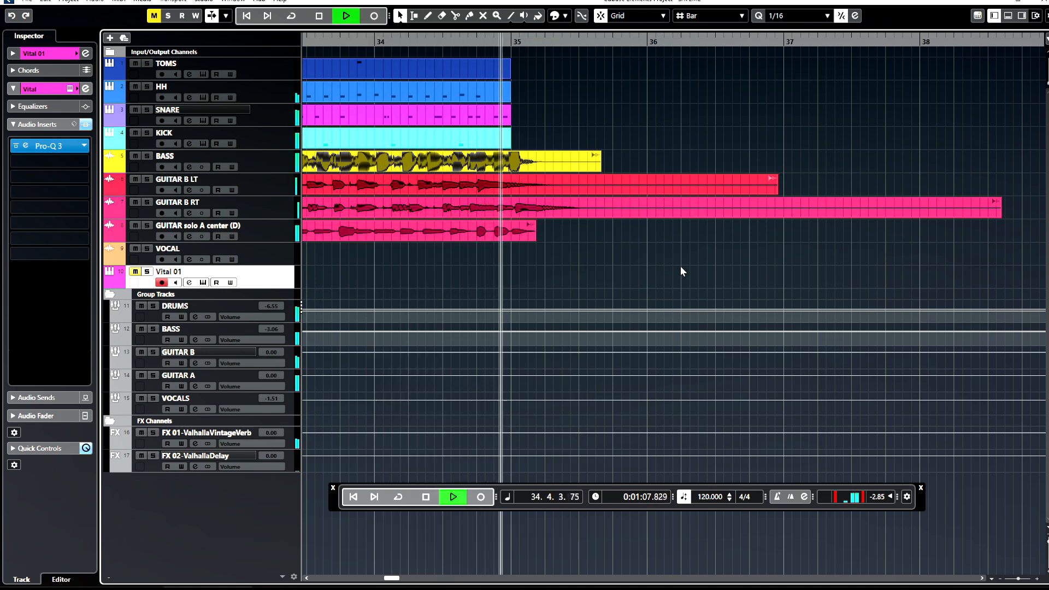
key("space")
- Shorten the GUITAR B RT and GUITAR B LT clips to end together with the BASS clip
left_click_drag(998, 207, 602, 219)
left_click(750, 191)
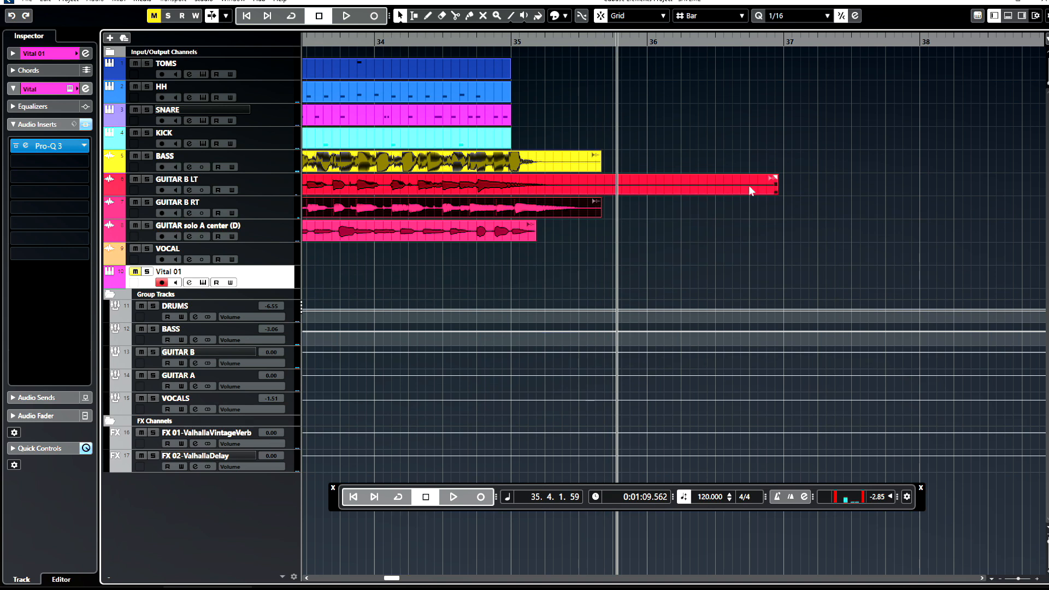
left_click_drag(775, 193, 602, 201)
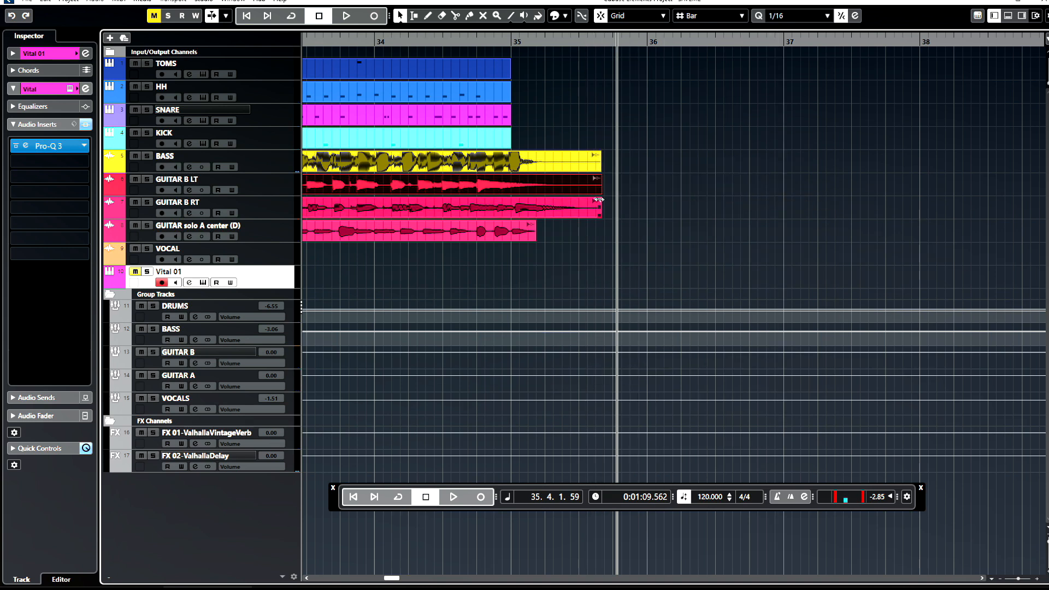
- Play the song's ending from bar 34 to check the trimmed rhythm guitar clips, then stop
left_click(470, 41)
left_click(379, 42)
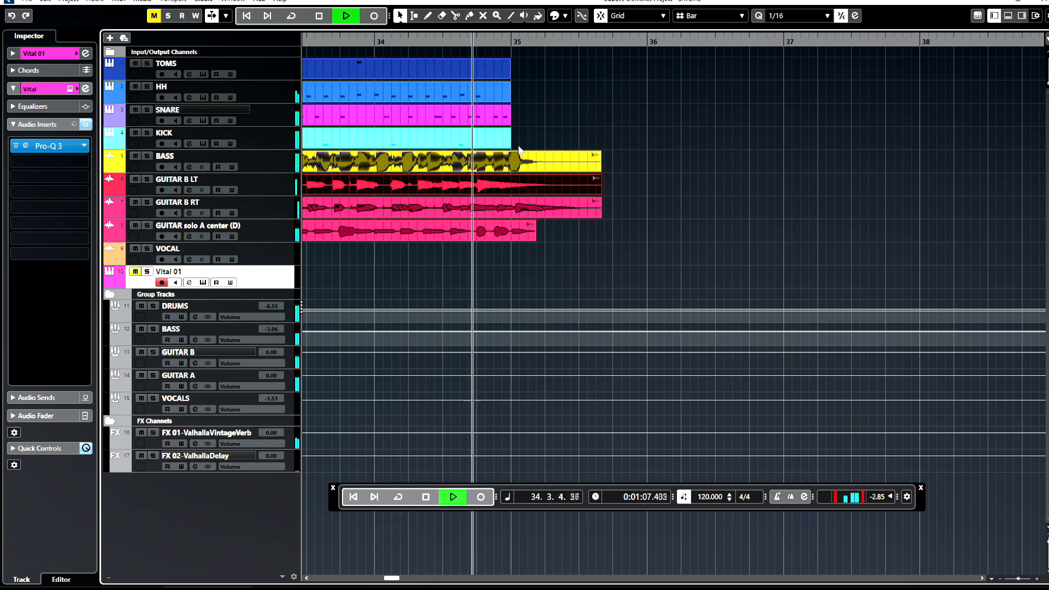
key("space")
- Try deleting the last Electric Snare hit before bar 35 in the final SNARE clip, and play the ending from bar 34
left_click(503, 116)
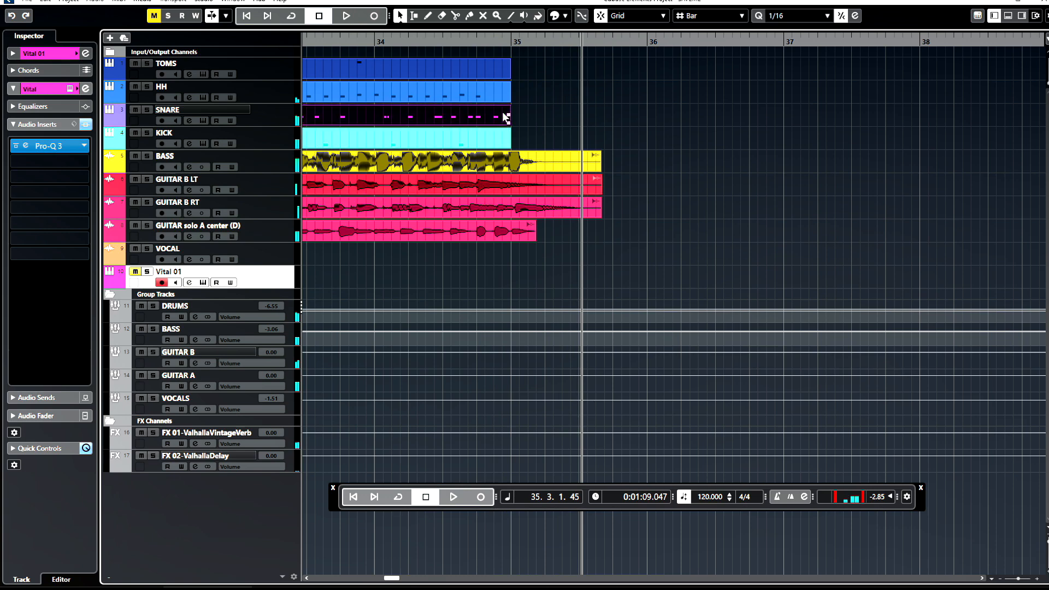
double_click(504, 117)
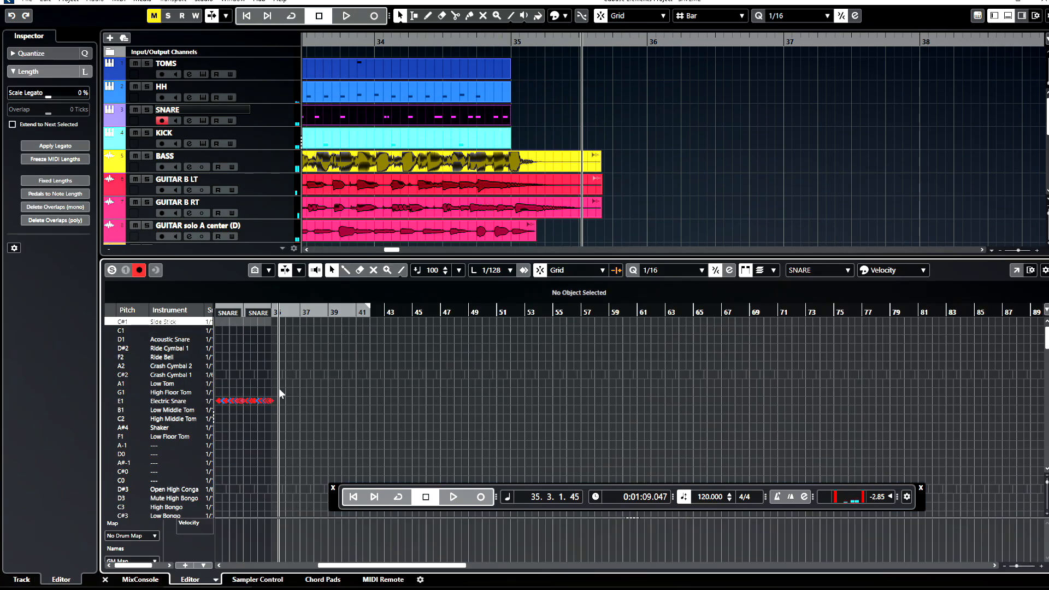
scroll(279, 389, "up", 5)
left_click_drag(324, 566, 318, 572)
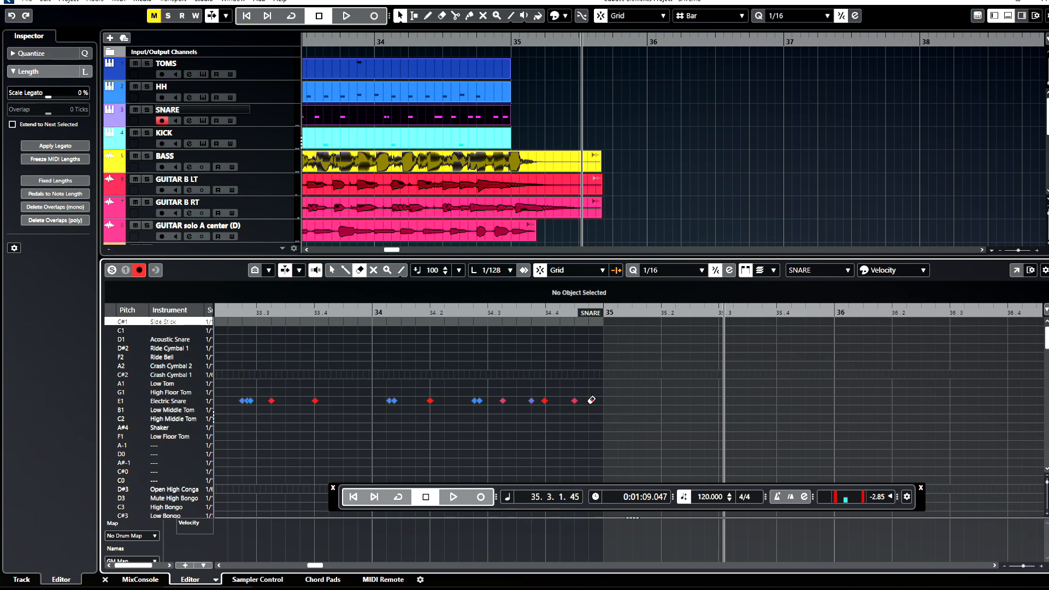
left_click(378, 42)
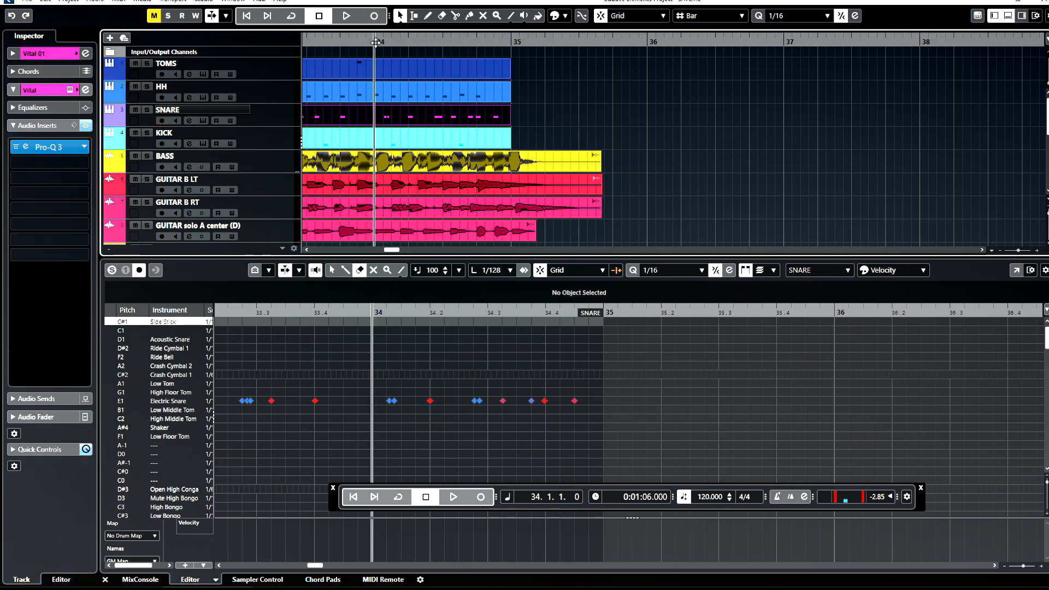
key("space")
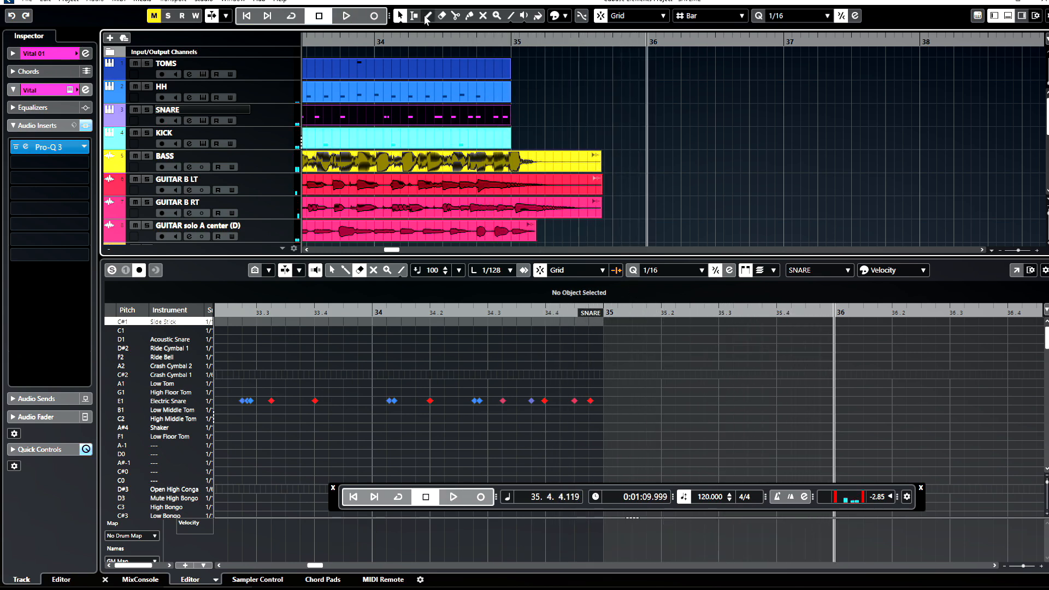
- Play the ending from just after bar 34 with the original snare hit in place, then stop playback
left_click(407, 38)
key("space")
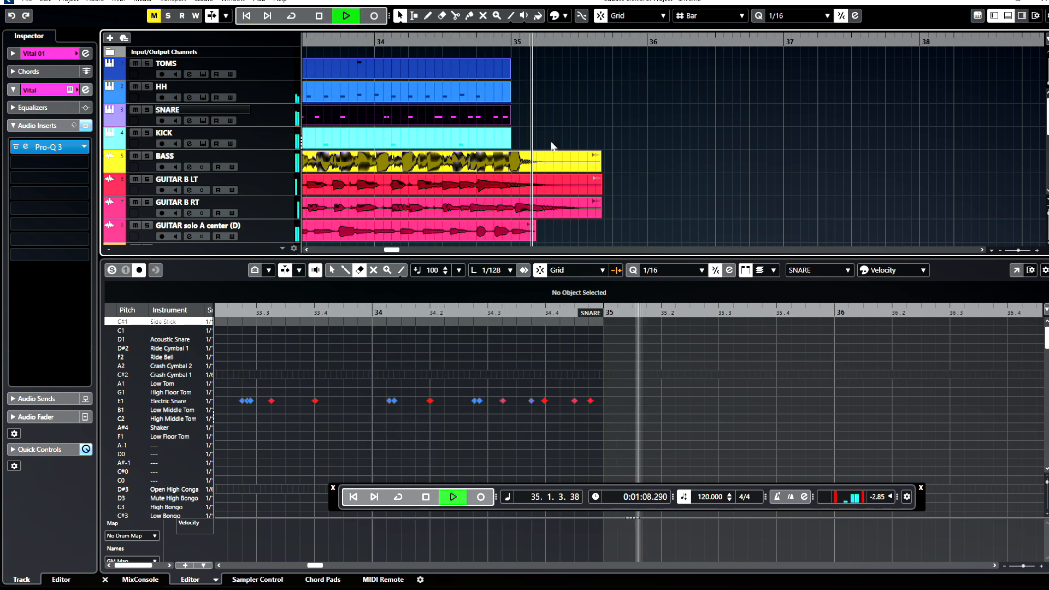
key("space")
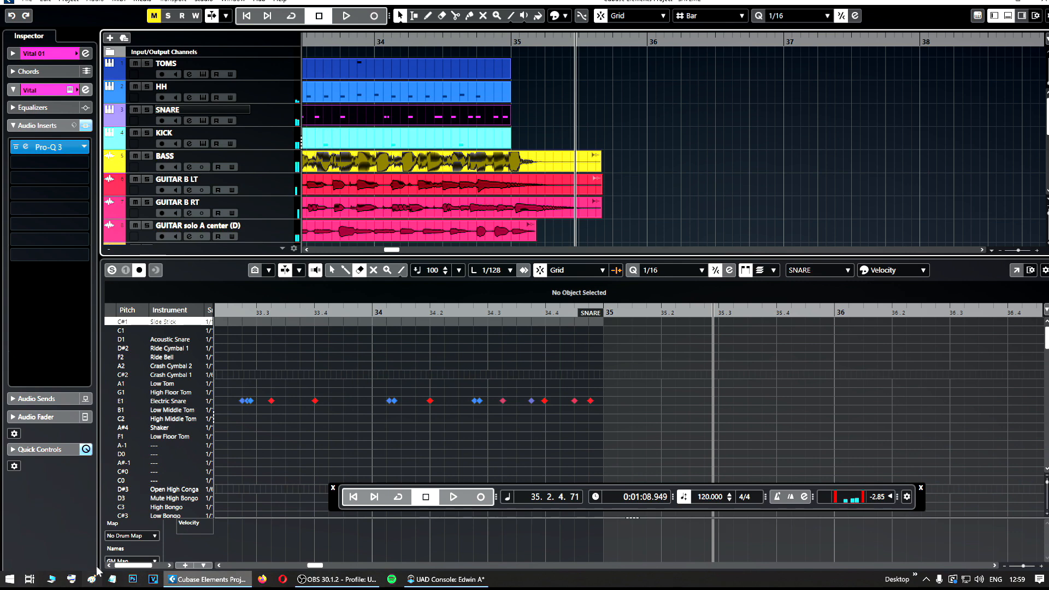
left_click(105, 580)
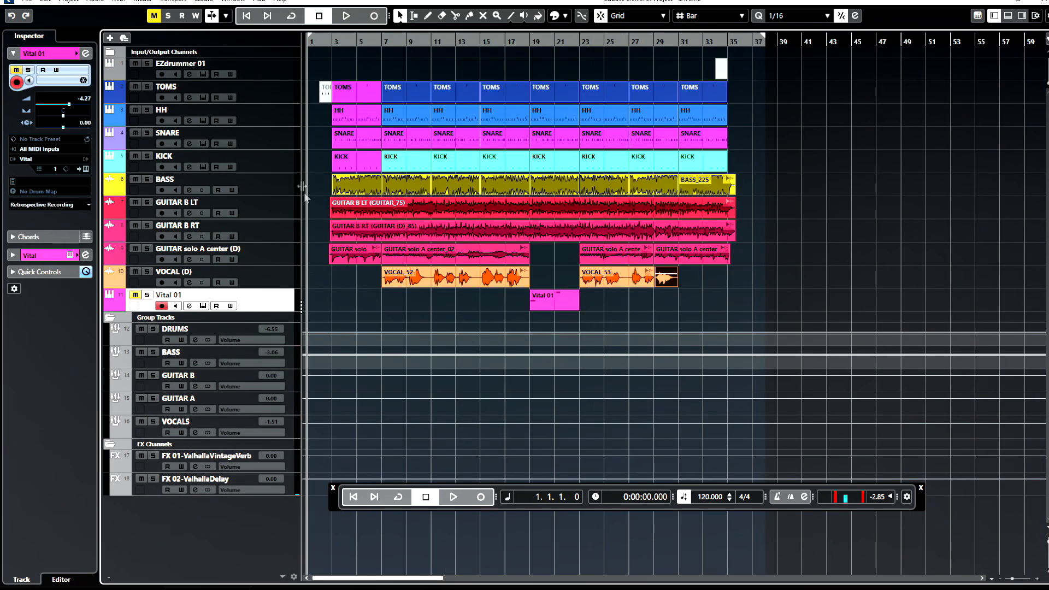
- Solo the KICK track and start playback from the beginning of the song
left_click(279, 169)
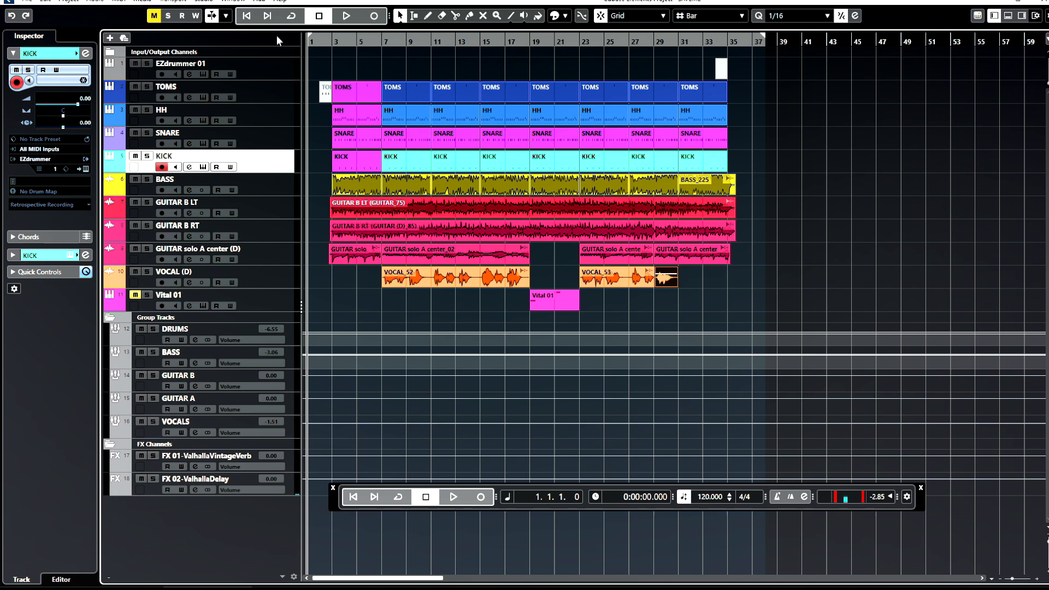
left_click(147, 155)
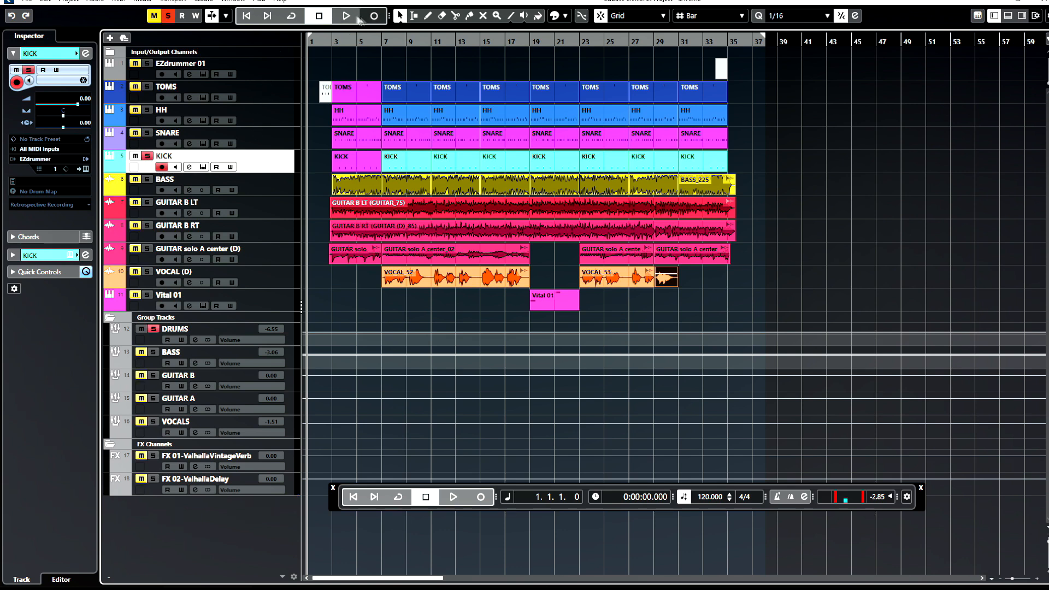
left_click(346, 16)
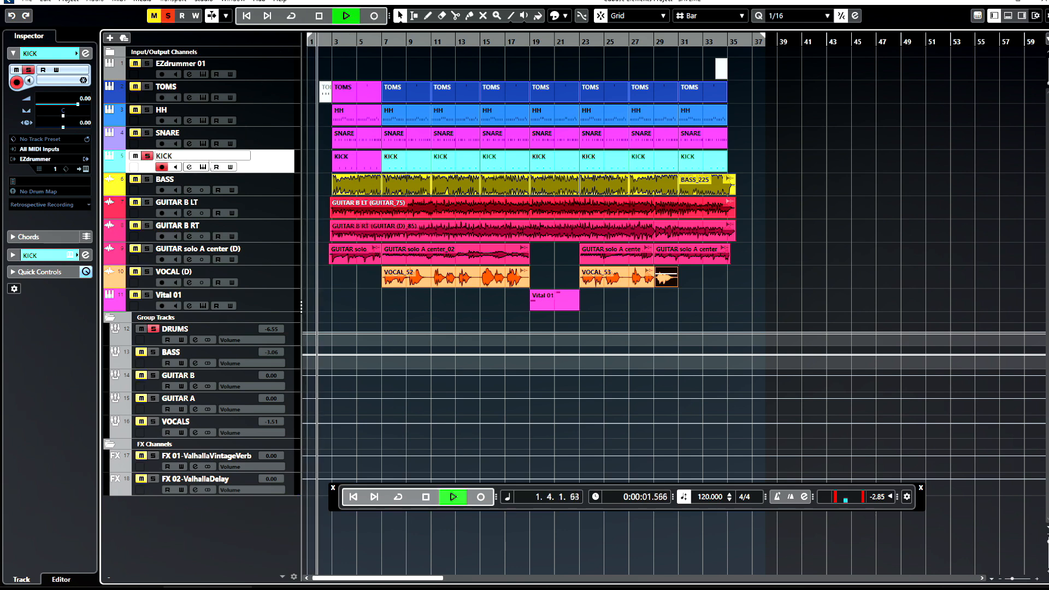
- Change the EZdrummer kick drum on the KICK track to 16x24" DW Collector's Maple - Plastic Beater, and unsolo the track
left_click(209, 170)
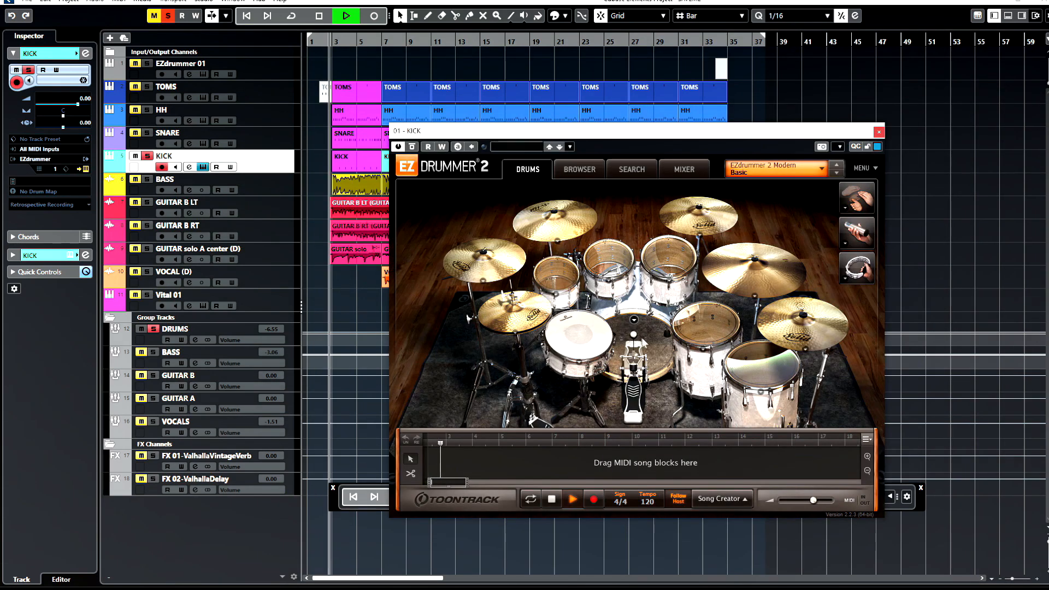
left_click(633, 320)
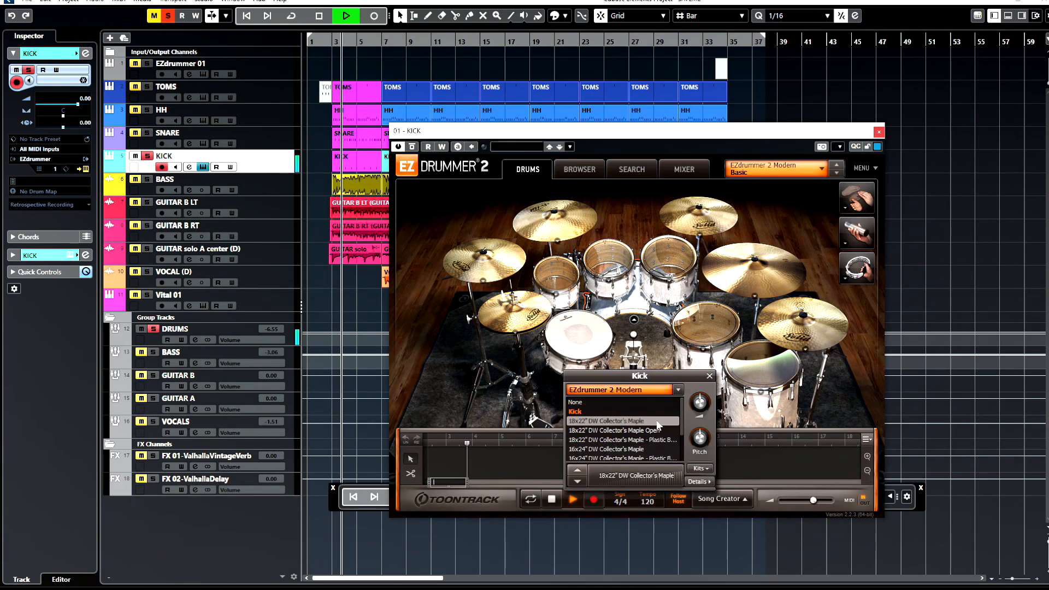
scroll(655, 432, "down", 1)
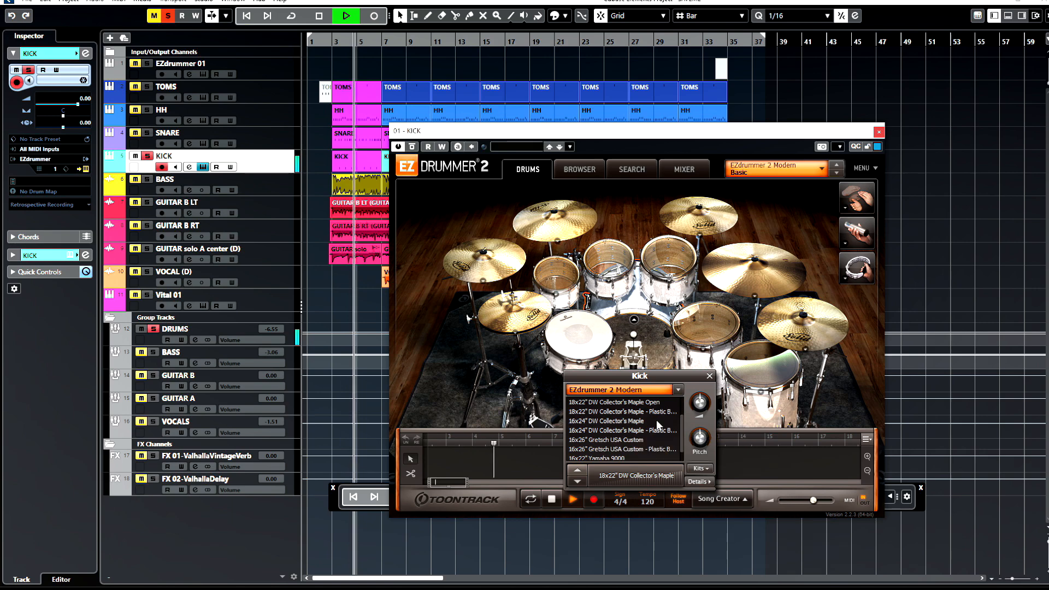
left_click(650, 431)
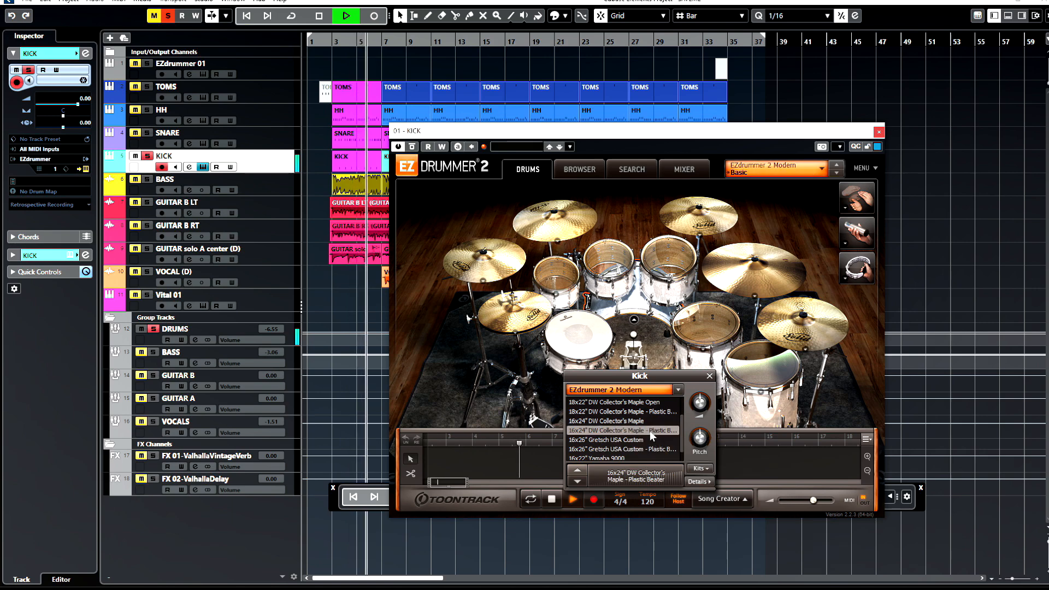
left_click(879, 132)
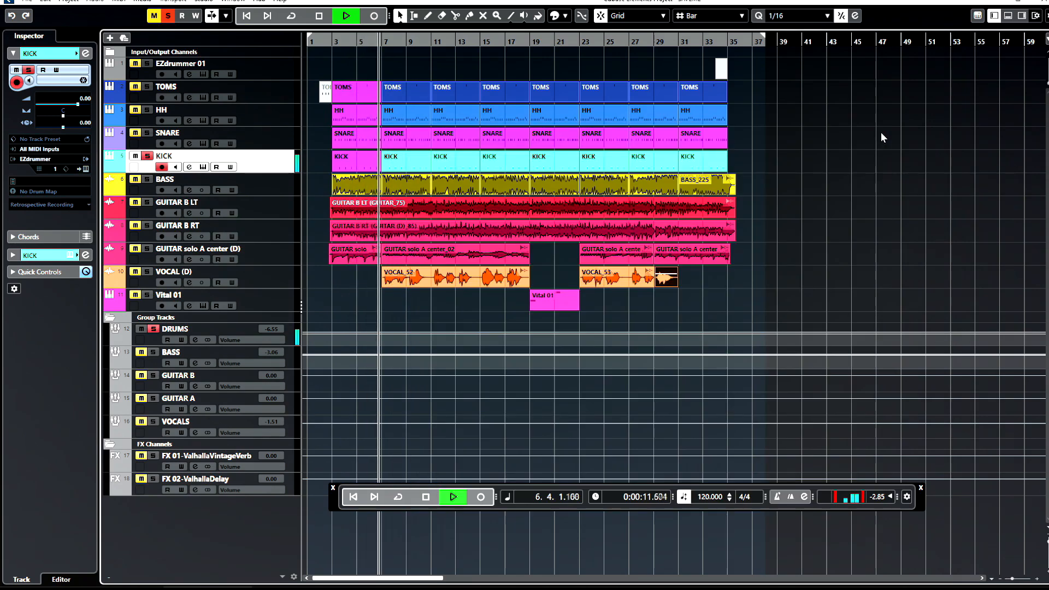
left_click(147, 155)
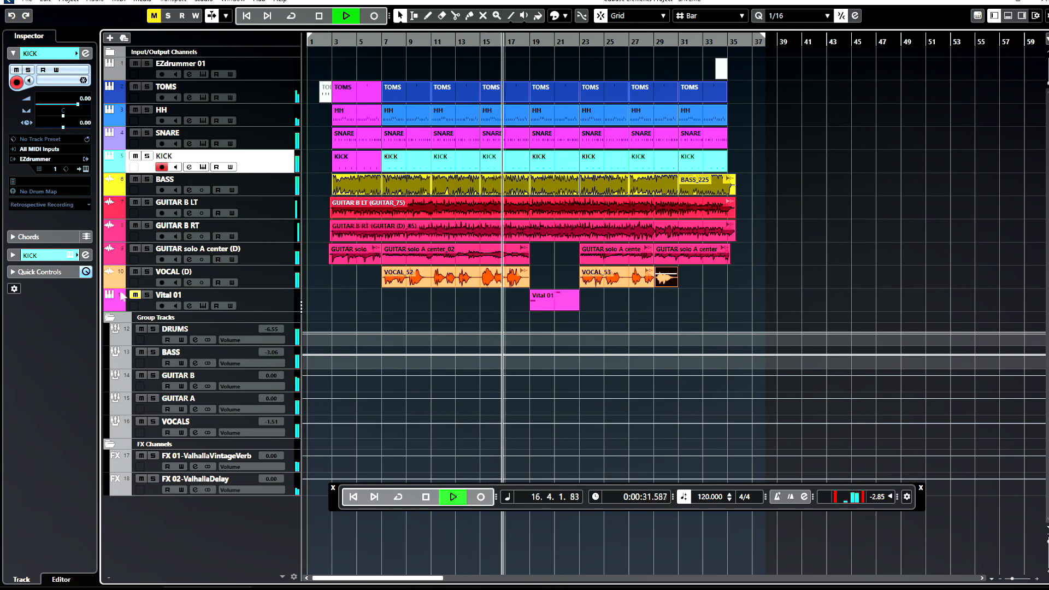
- Unmute the Vital 01 track to hear its part in the break, mute it again, and stop playback around bar 29
left_click(135, 295)
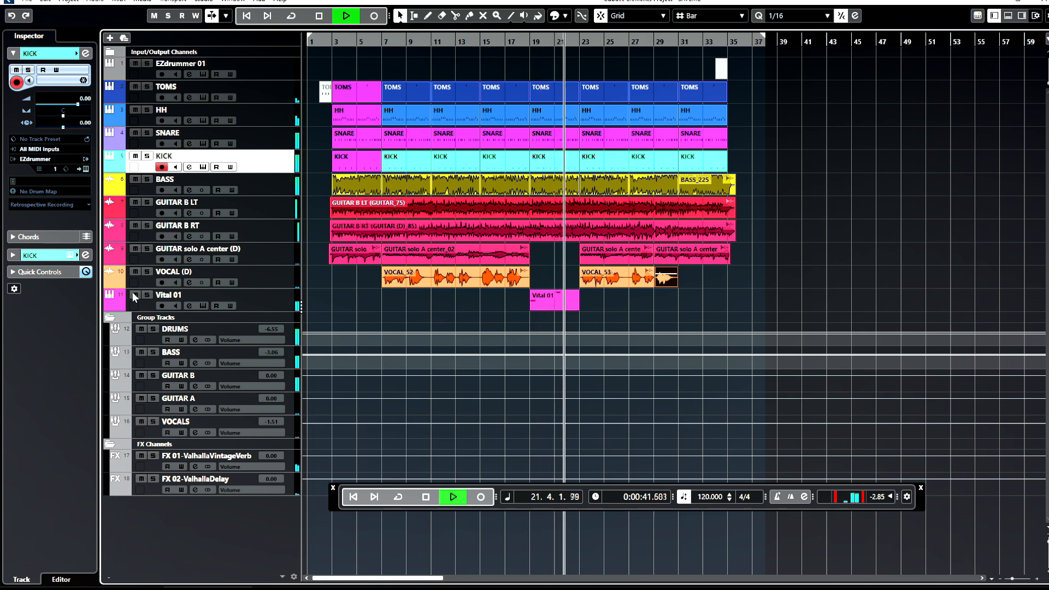
left_click(133, 295)
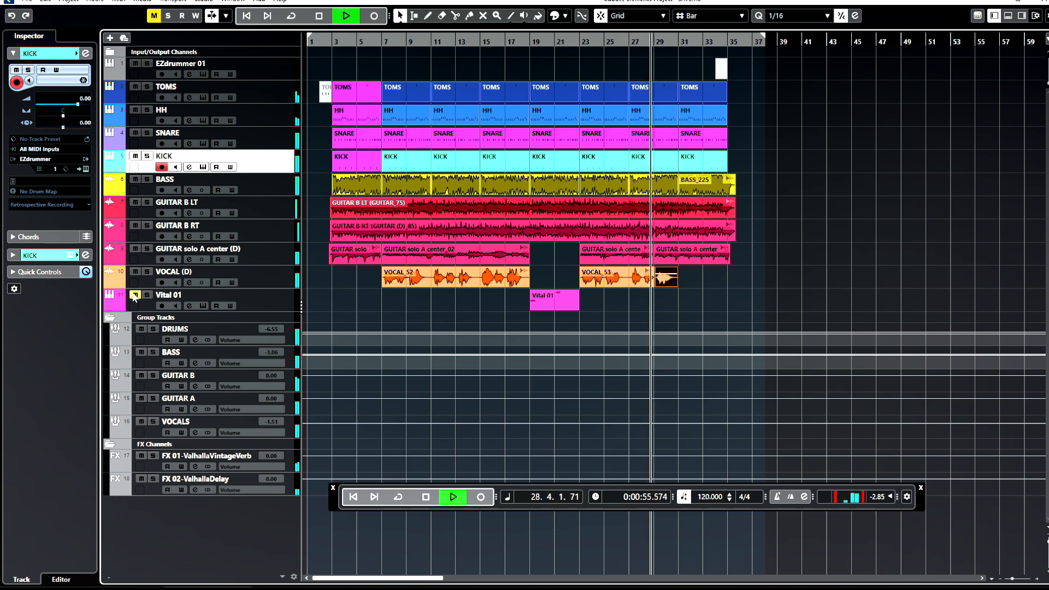
key("space")
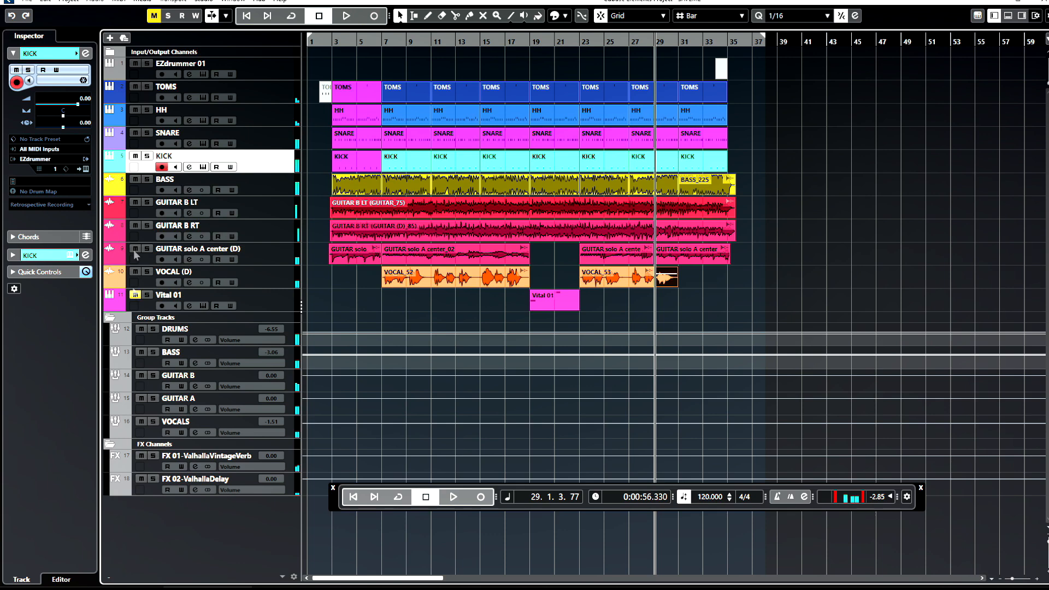
- Duplicate the VOCAL (D) track together with its clips
left_click(283, 280)
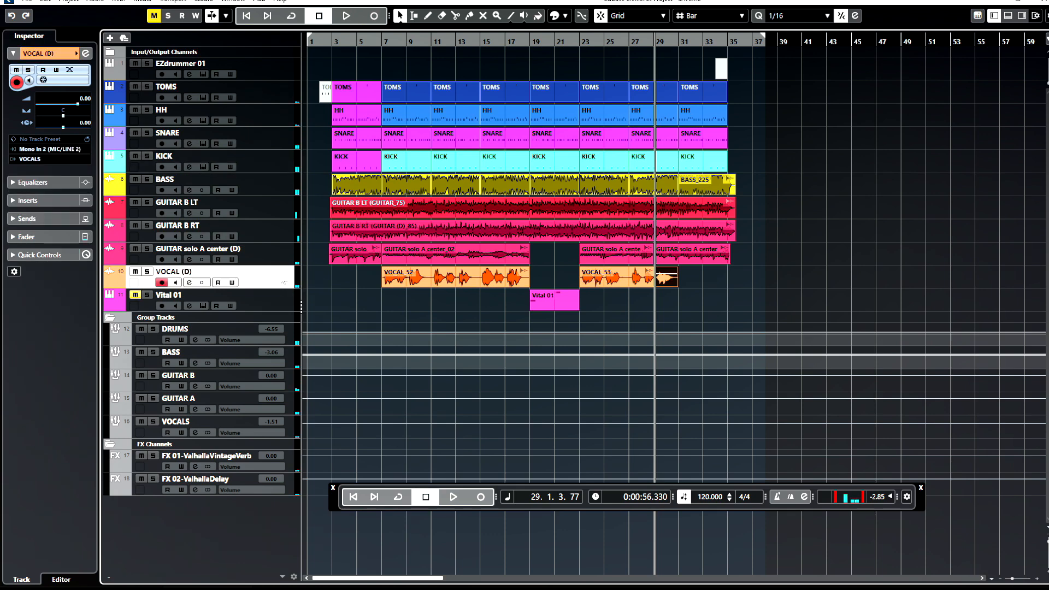
right_click(280, 286)
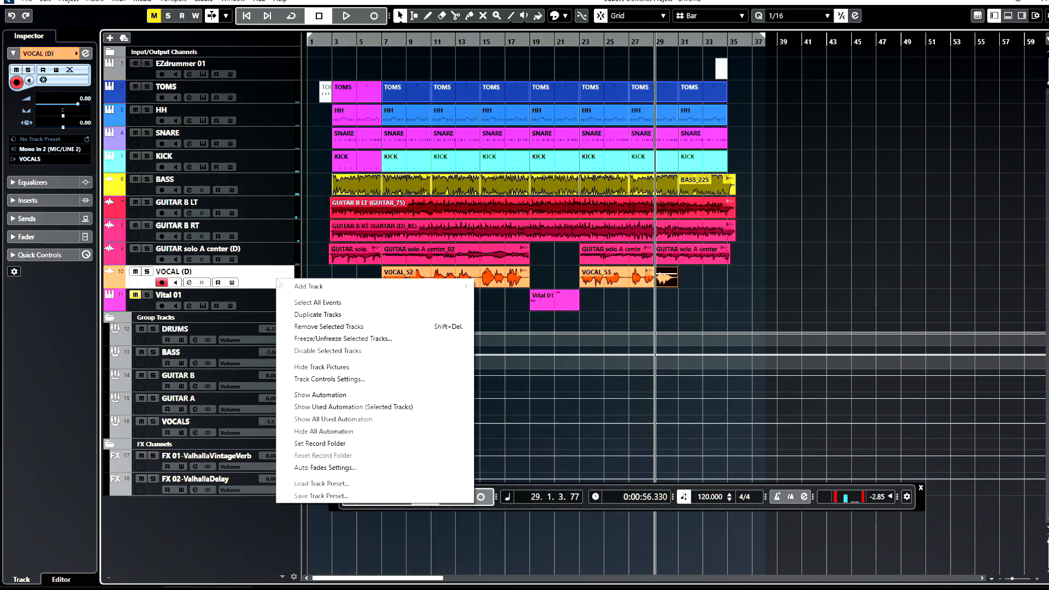
left_click(306, 314)
- Erase the two long vocal clips from the original vocal track and the short clip at bar 29 from its duplicate
right_click(463, 290)
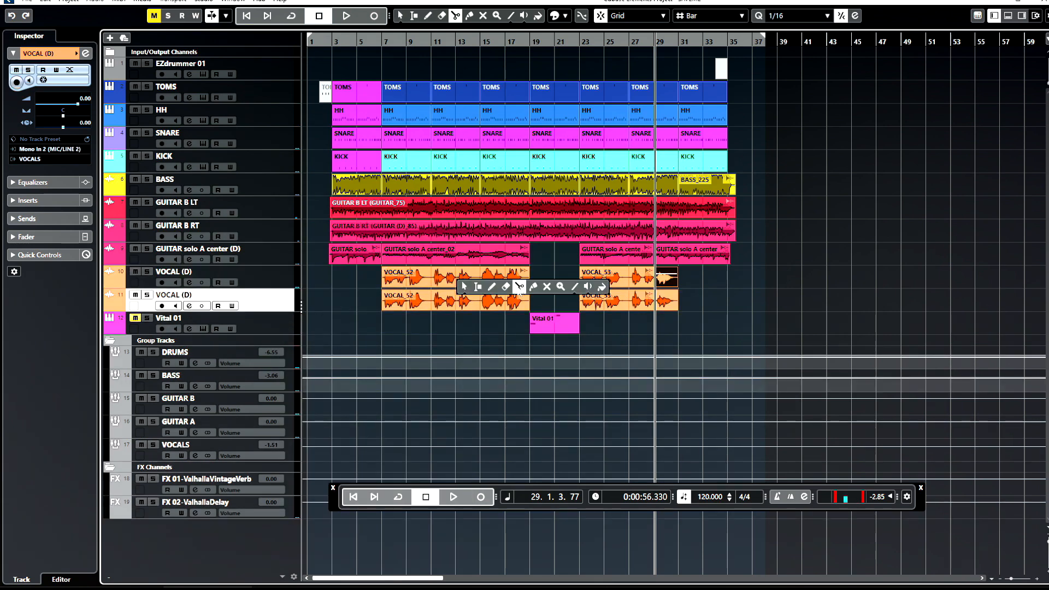
left_click(506, 286)
left_click(513, 276)
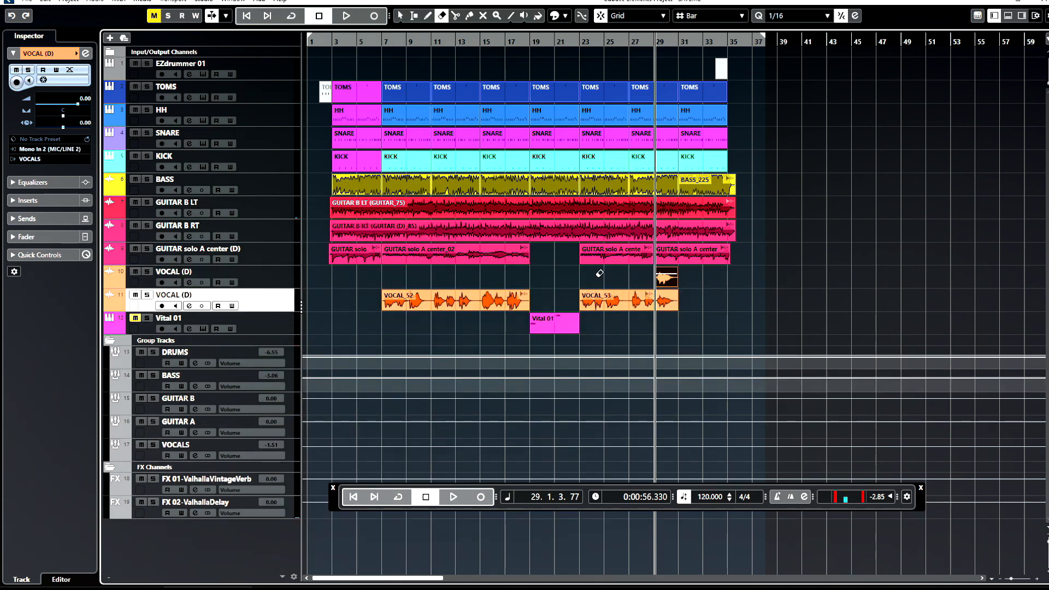
right_click(614, 274)
left_click(618, 279)
right_click(661, 297)
left_click(707, 300)
right_click(624, 281)
left_click(617, 280)
- Rename the duplicated vocal track as VOCAL main and the original one as VOCAL end
double_click(267, 274)
left_click(187, 296)
double_click(188, 295)
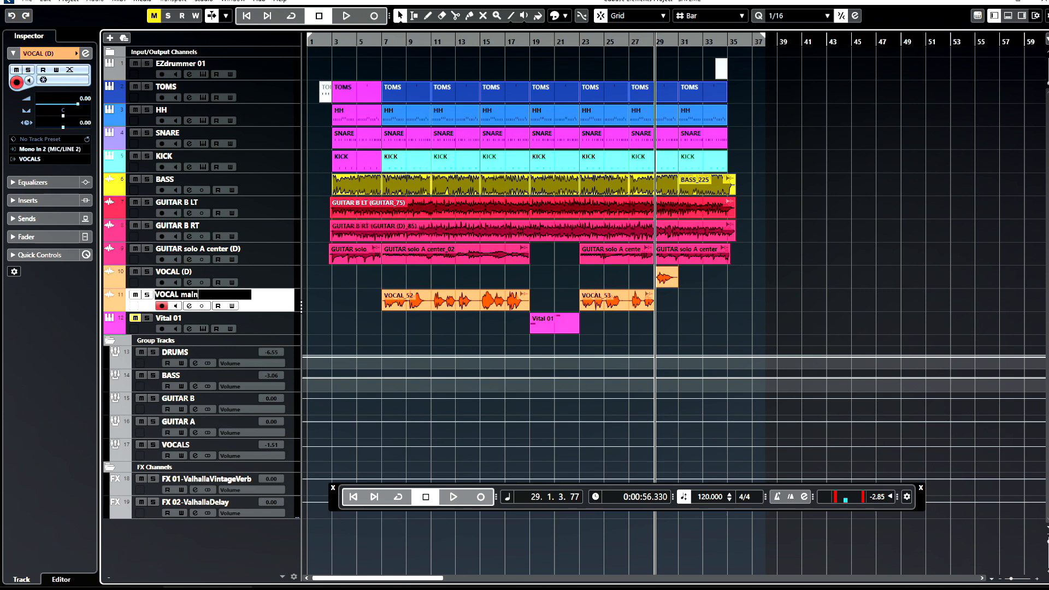
double_click(182, 274)
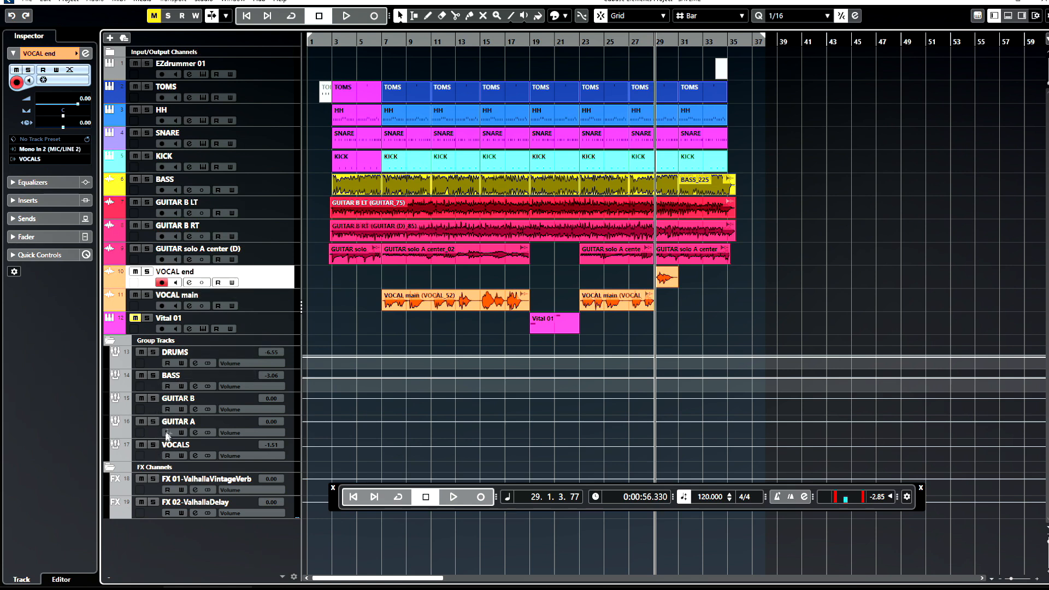
left_click(154, 444)
left_click(154, 444)
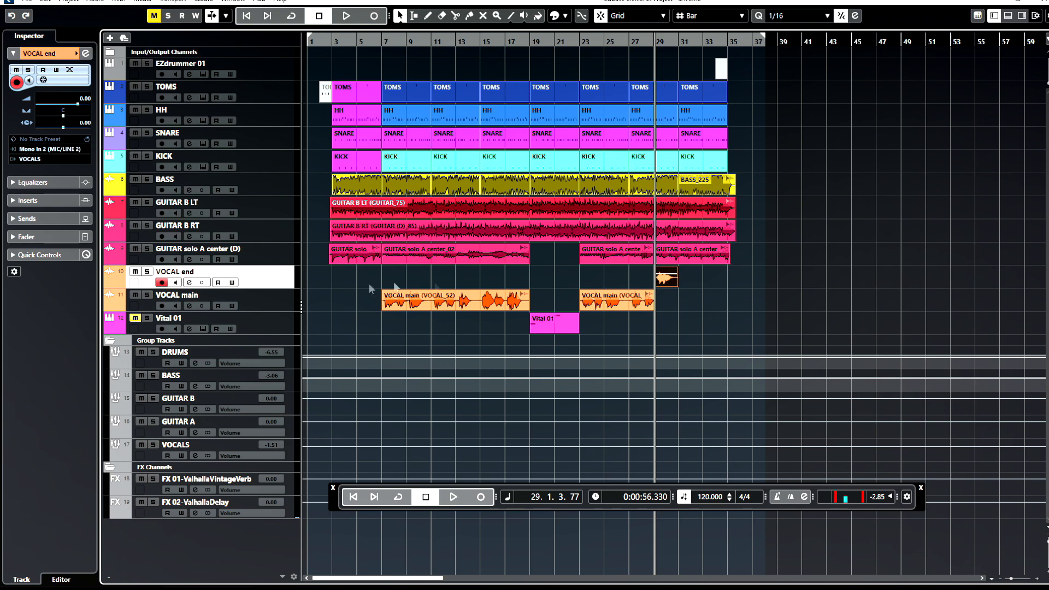
left_click(13, 218)
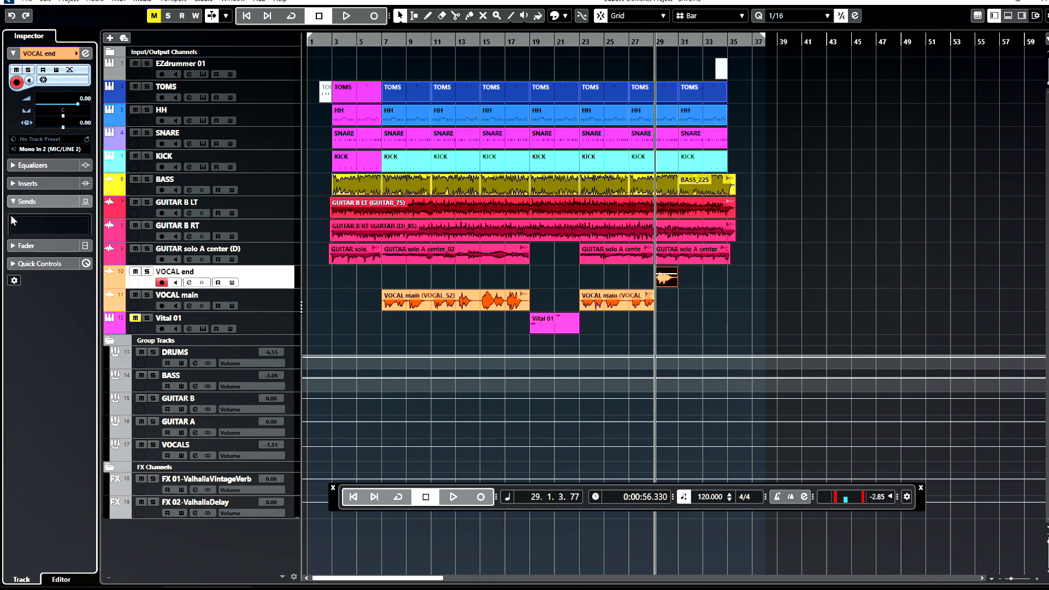
left_click(83, 132)
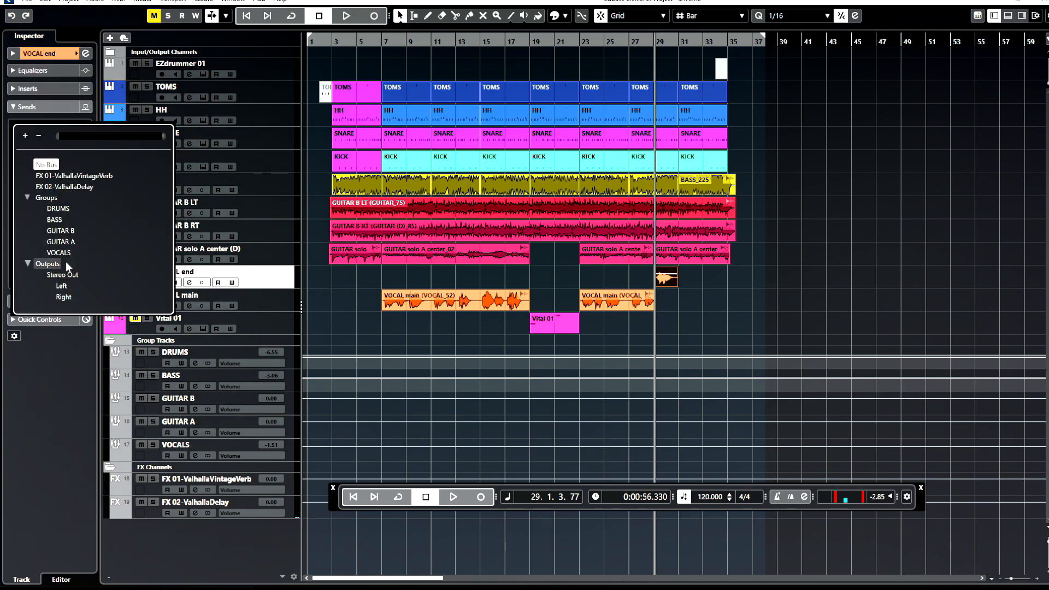
left_click(34, 429)
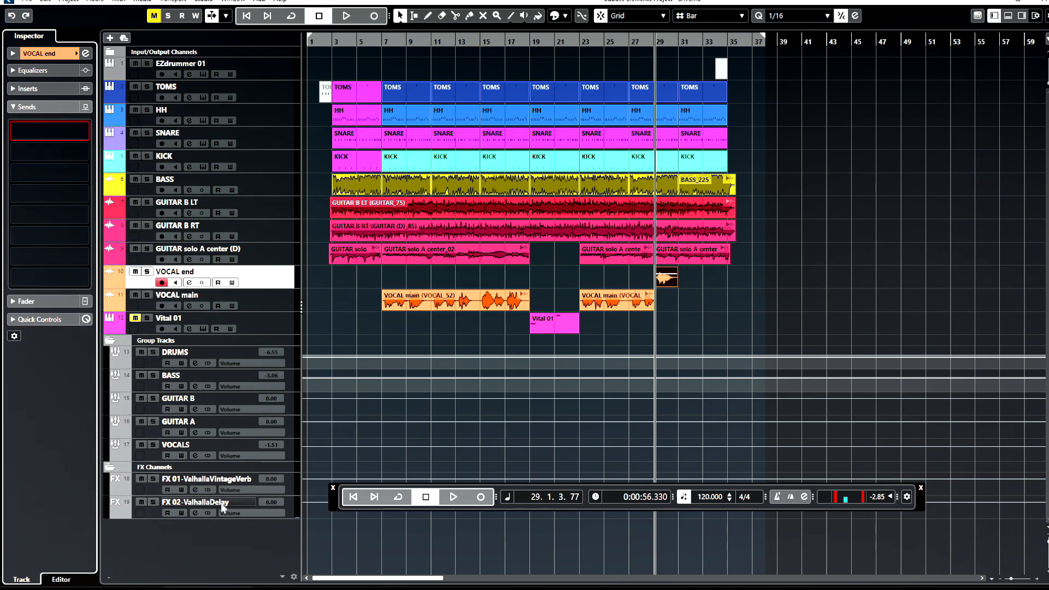
- Add a mono ValhallaDelay effect track named END DELAY with Stereo Out as its output, and set the delay's mix to 100%
right_click(218, 535)
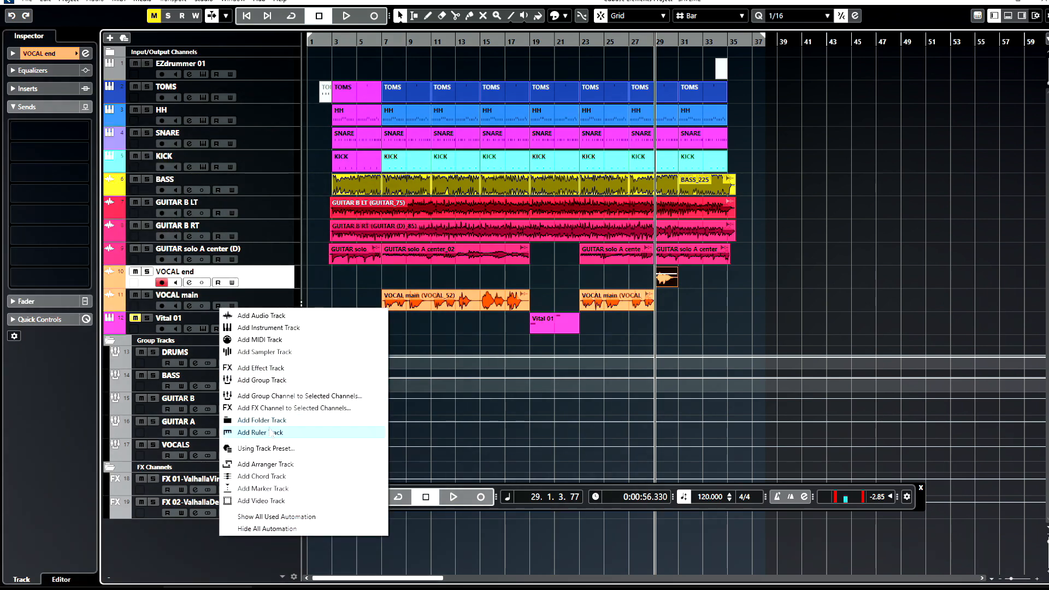
left_click(275, 367)
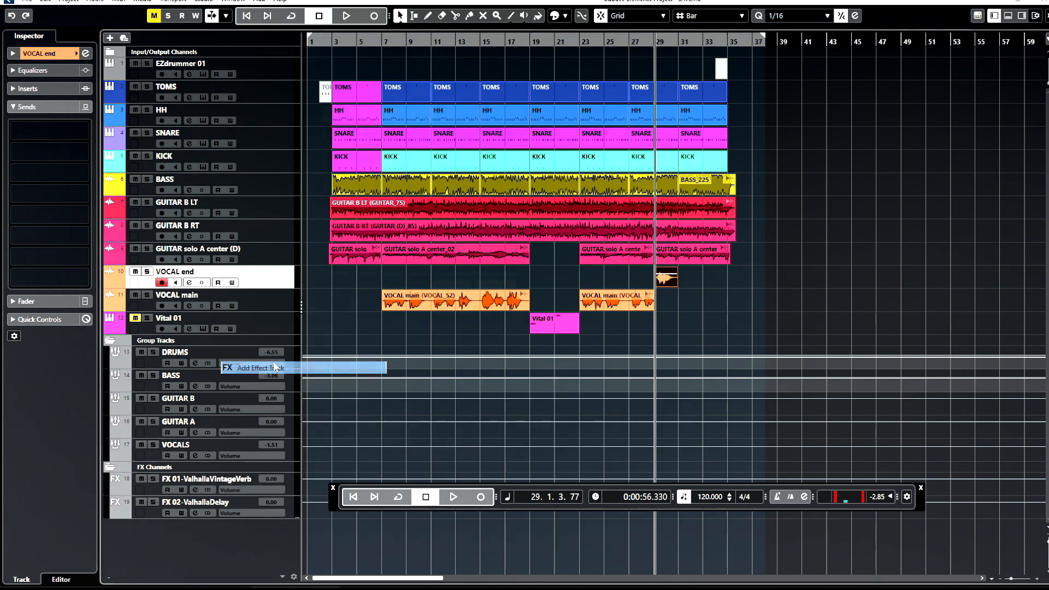
left_click(450, 176)
left_click(450, 177)
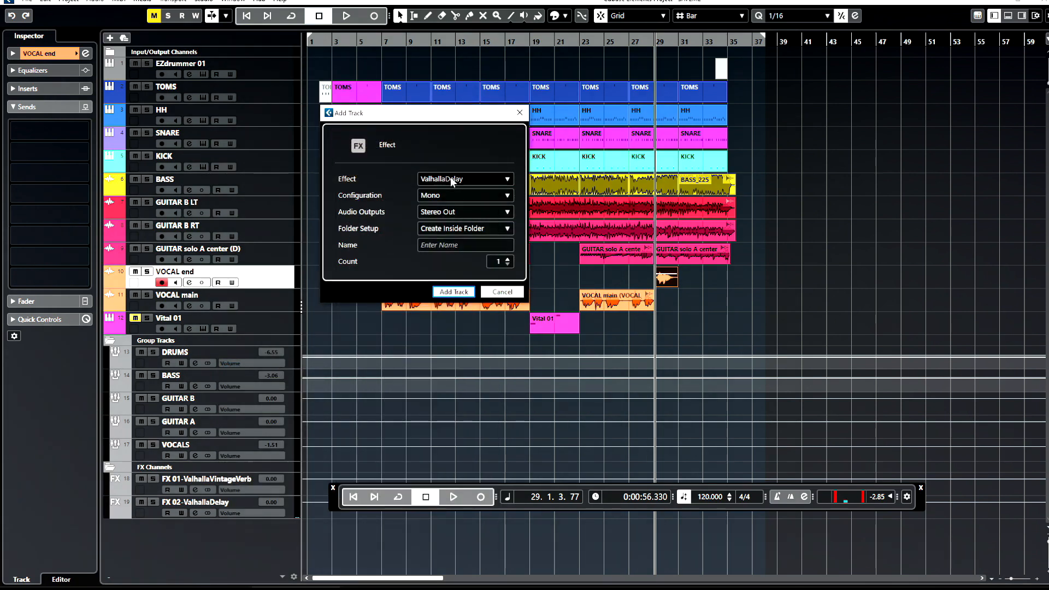
left_click(437, 244)
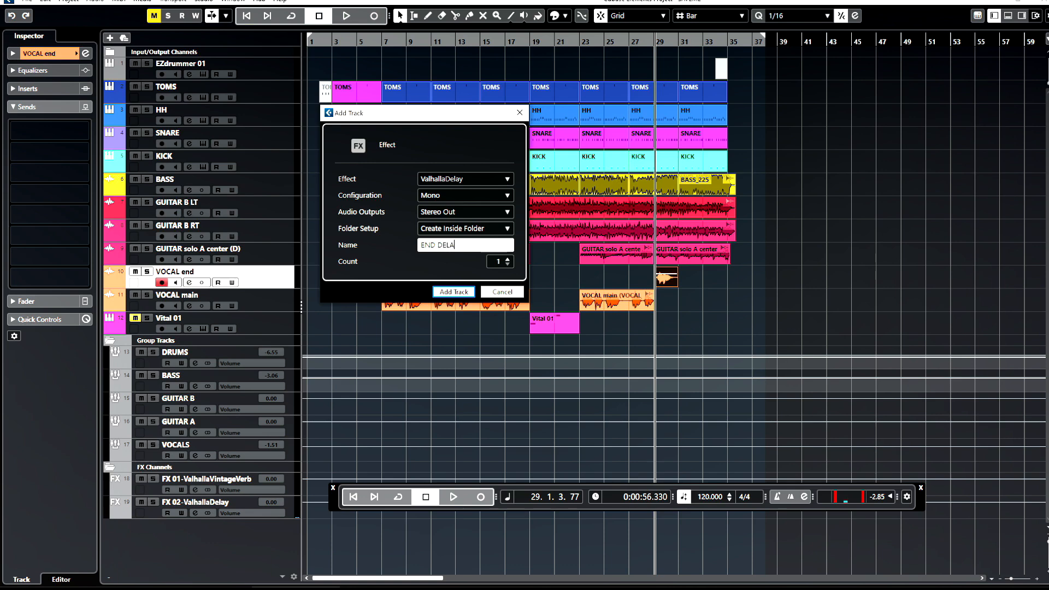
left_click(454, 292)
left_click_drag(425, 406, 428, 267)
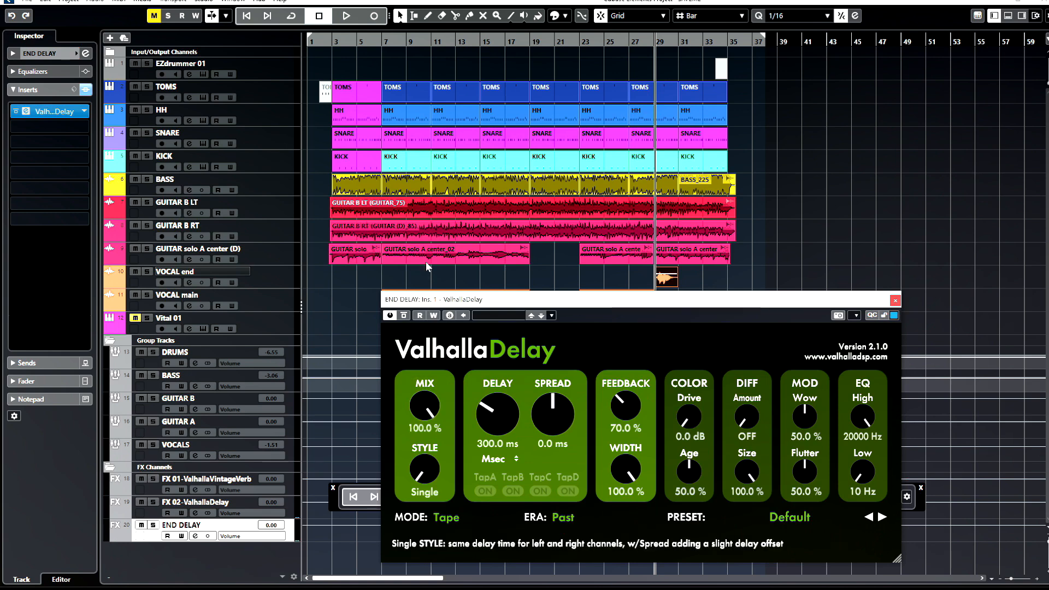
- Remove the mono END DELAY effect track
left_click(895, 301)
right_click(223, 548)
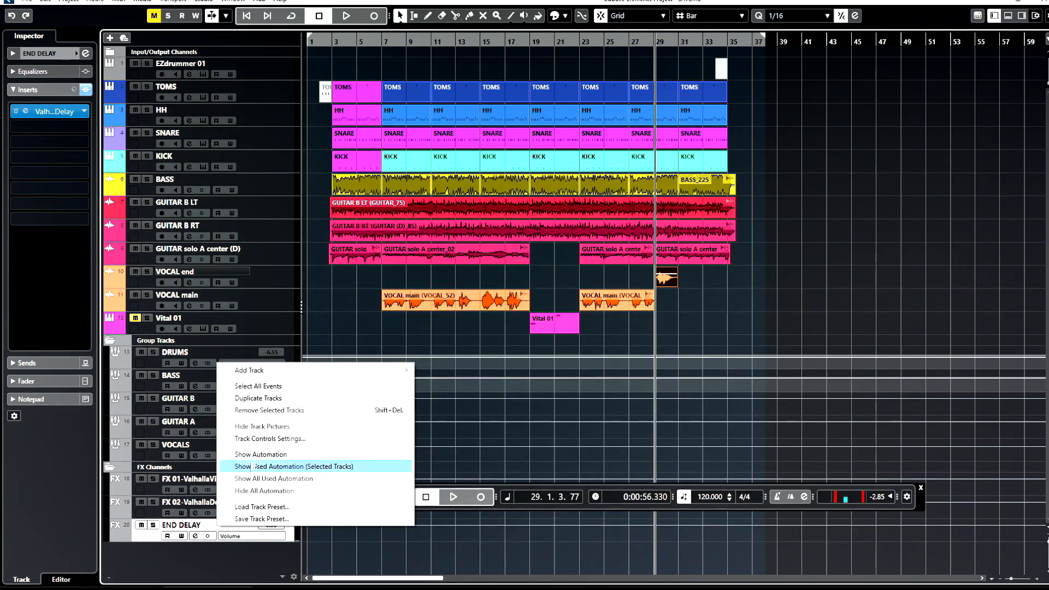
left_click(270, 410)
- Add a stereo ValhallaDelay effect track named END DELAY with Stereo Out as its output, and set the delay's mix to 100%
right_click(219, 523)
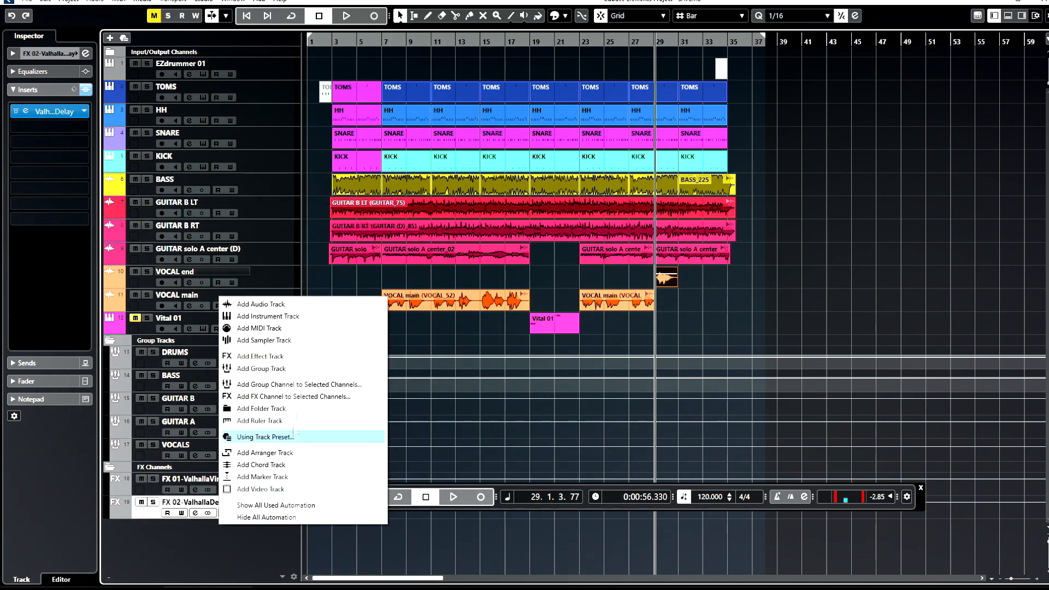
left_click(290, 356)
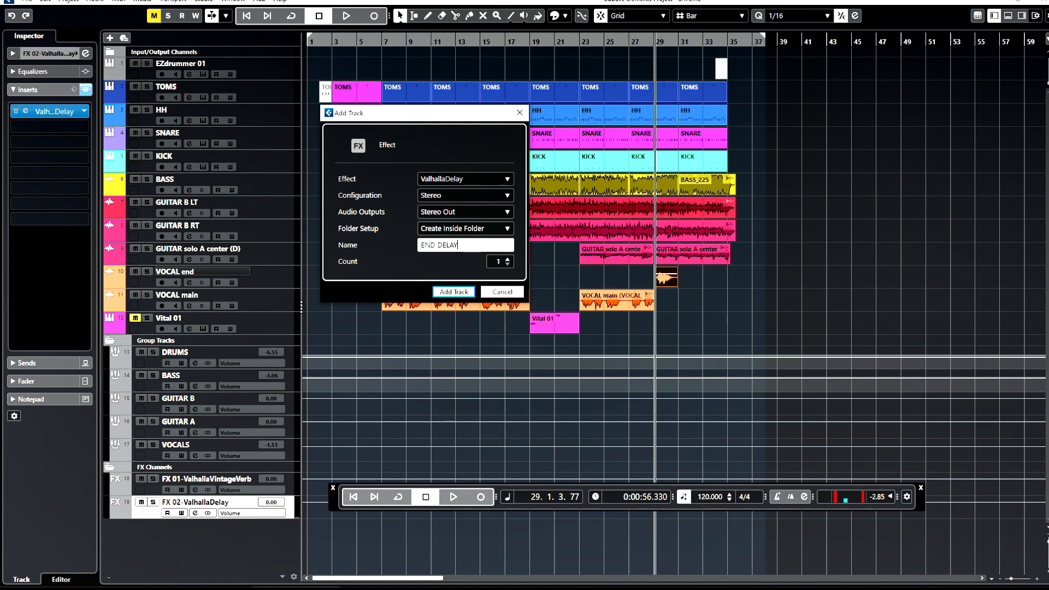
left_click(441, 295)
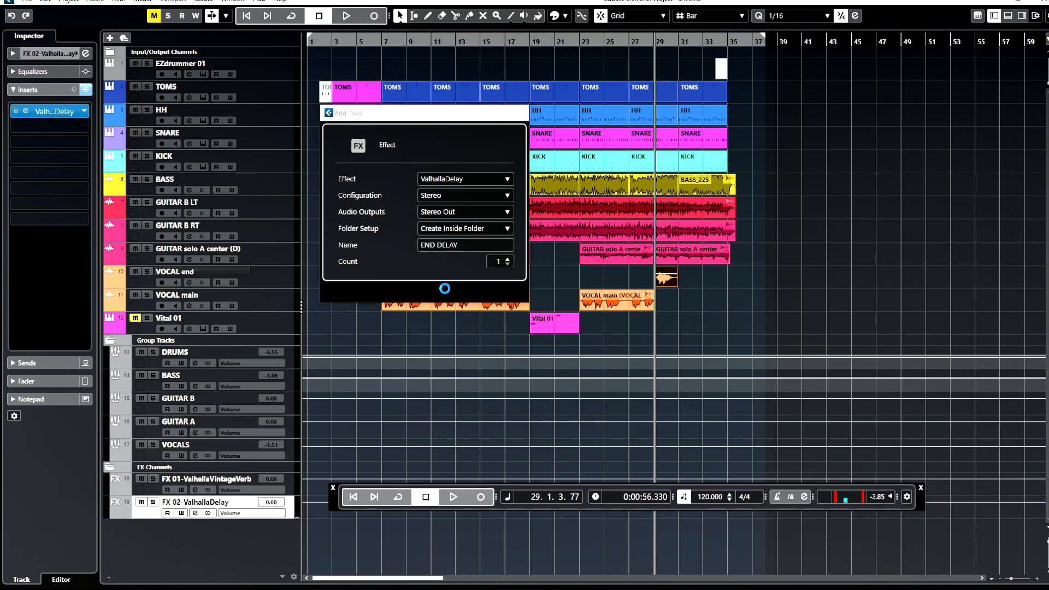
left_click_drag(325, 350, 327, 297)
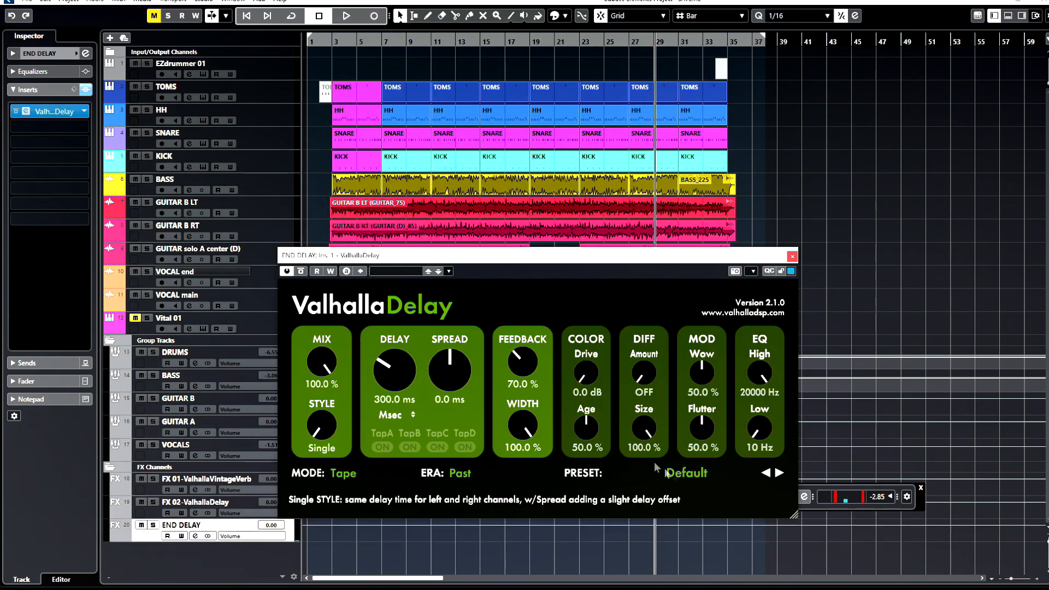
left_click(792, 256)
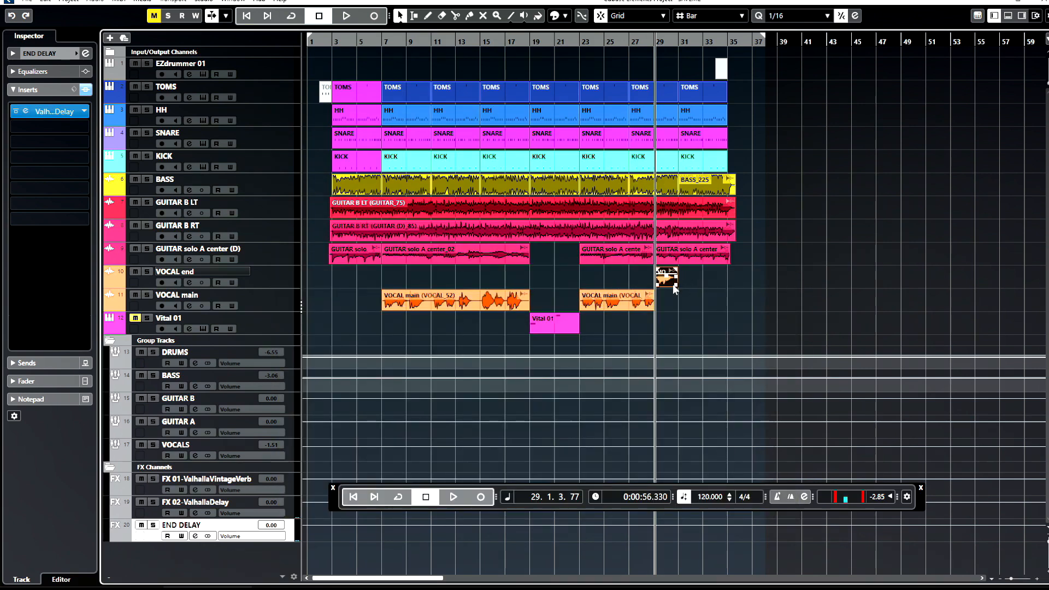
- Set the cycle range around the VOCAL end clip at bar 29 and play part of the loop
key("p")
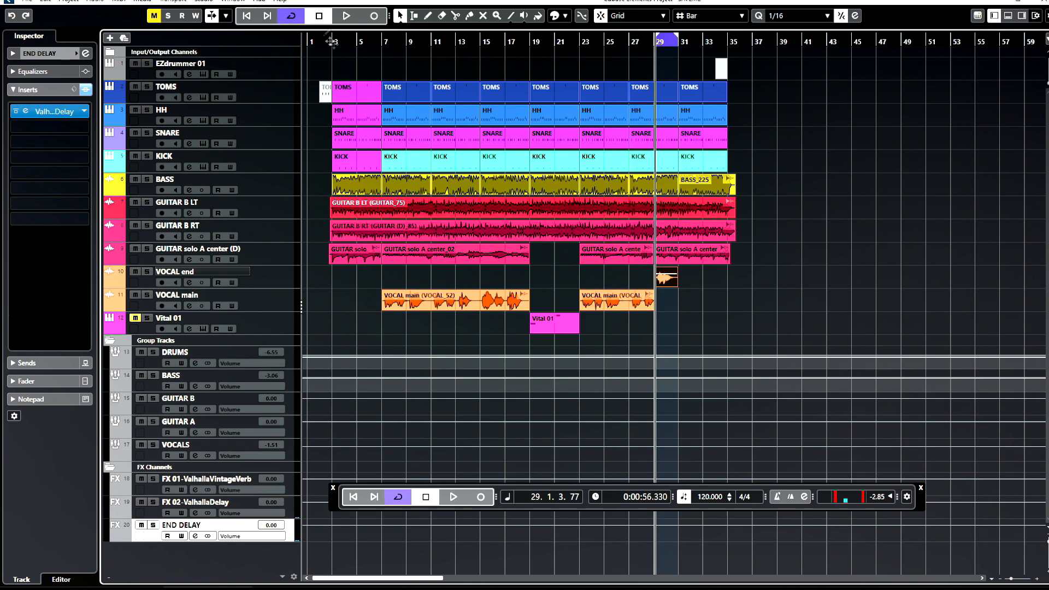
key("space")
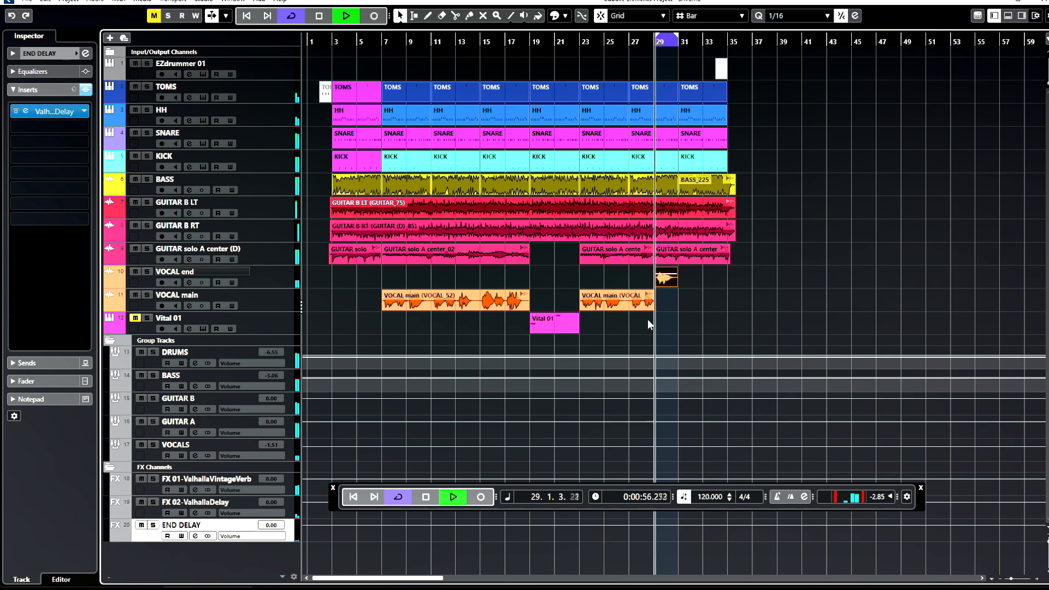
key("space")
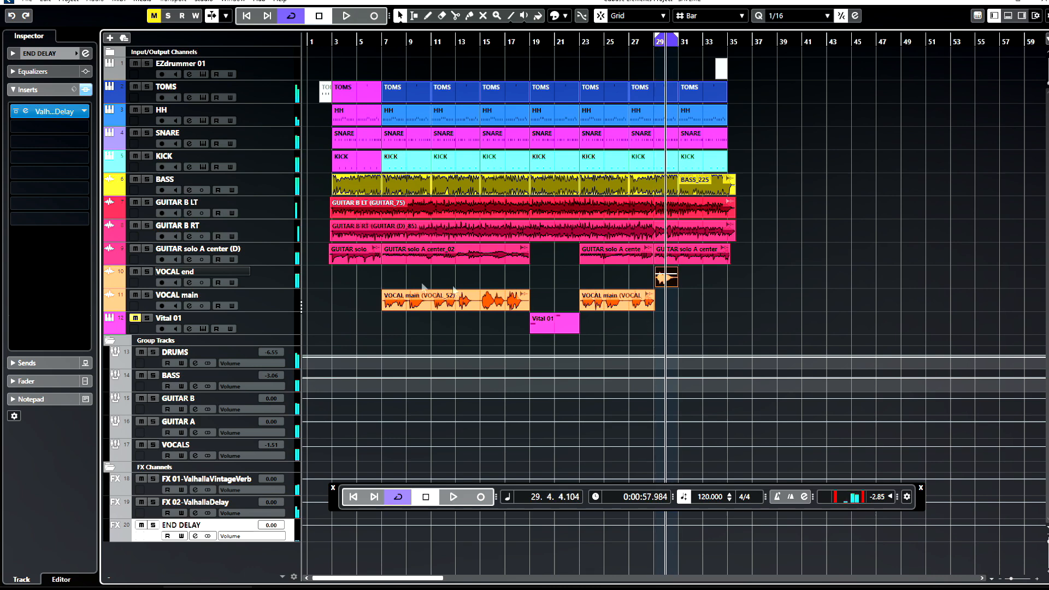
- Assign the first send of the VOCAL end track to END DELAY
left_click(268, 280)
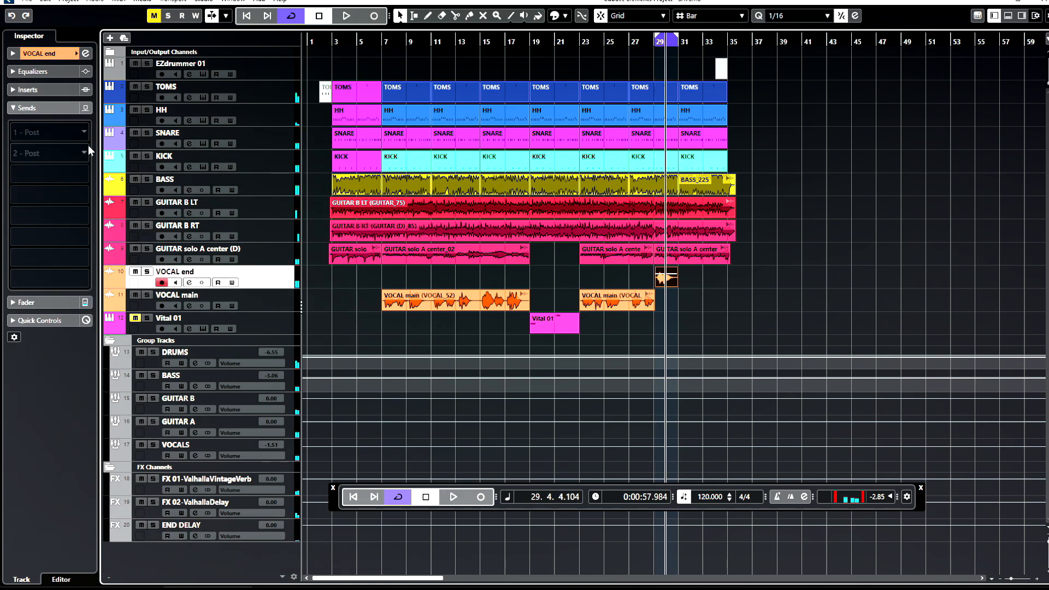
left_click(84, 128)
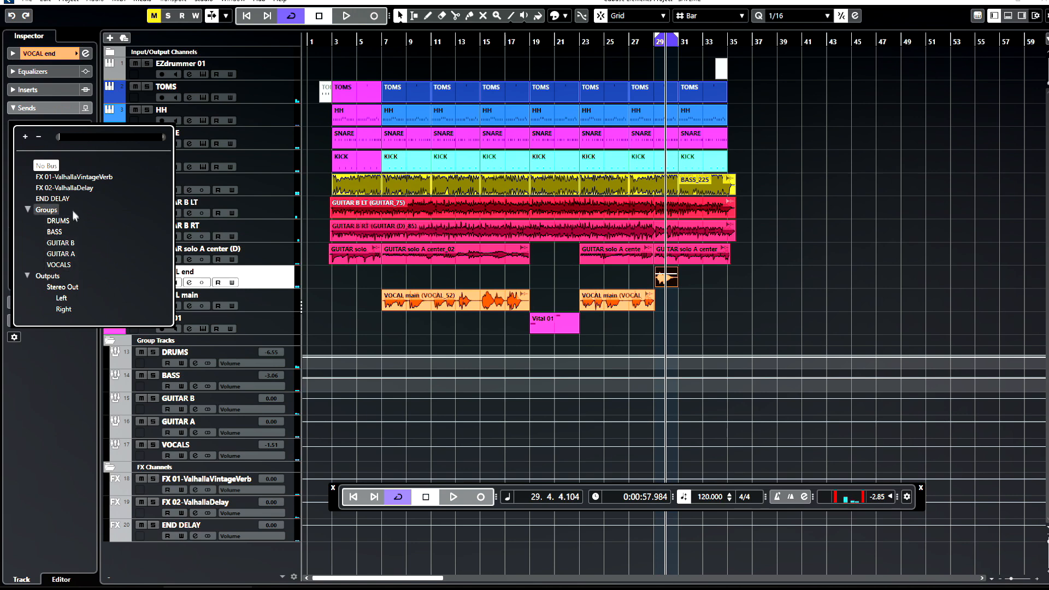
left_click(69, 198)
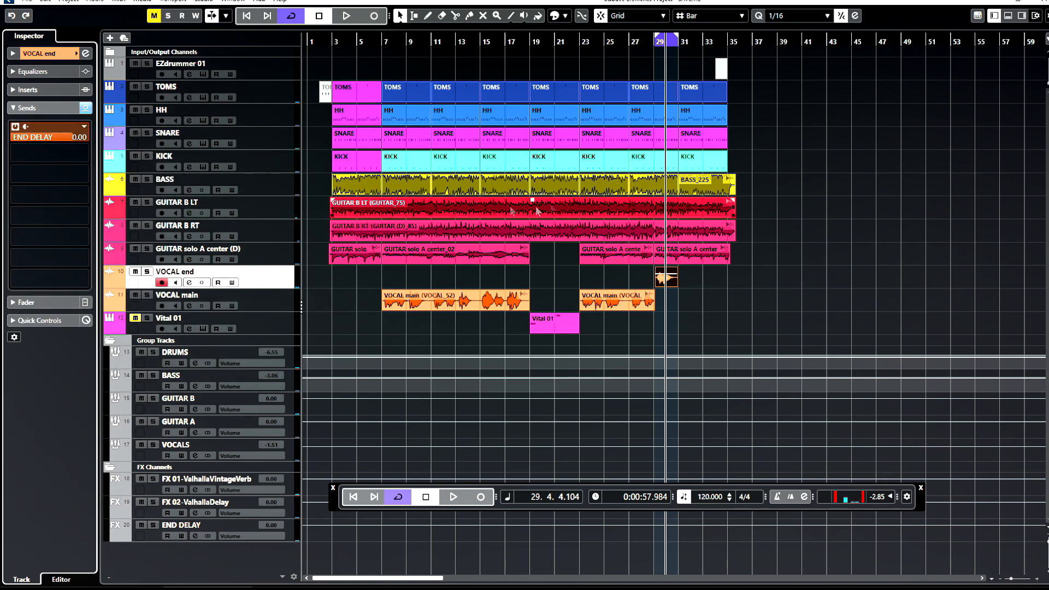
- Play the looped final vocal phrase from bar 29 to hear the delay send
left_click(655, 41)
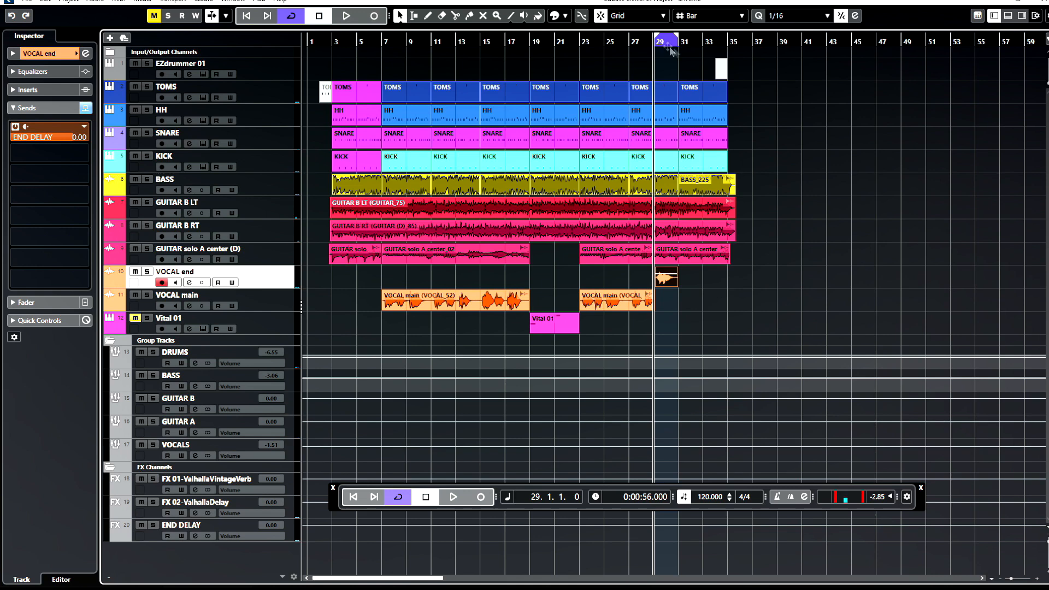
scroll(698, 55, "up", 4)
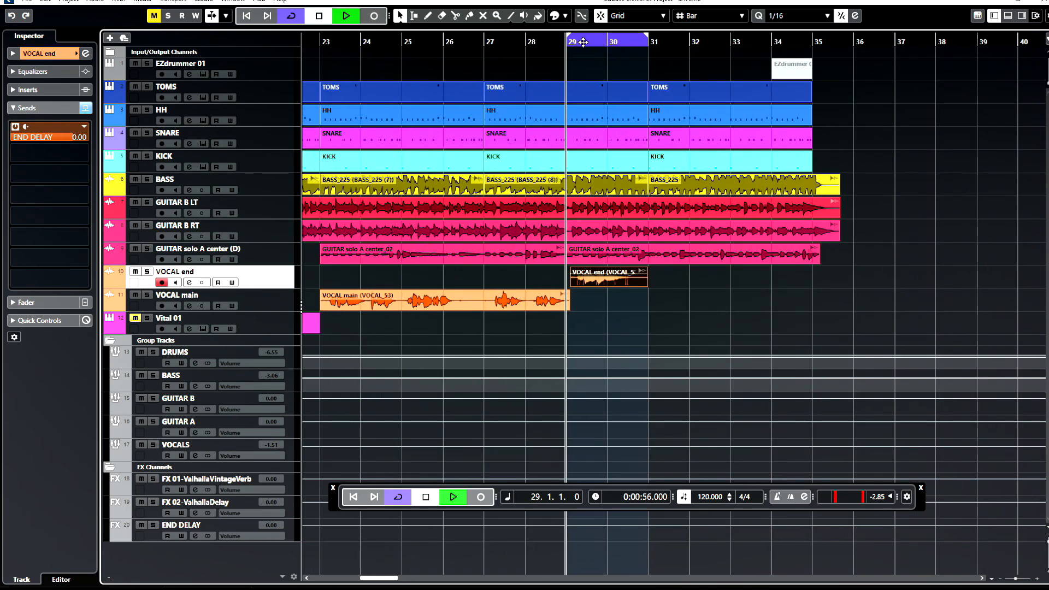
key("space")
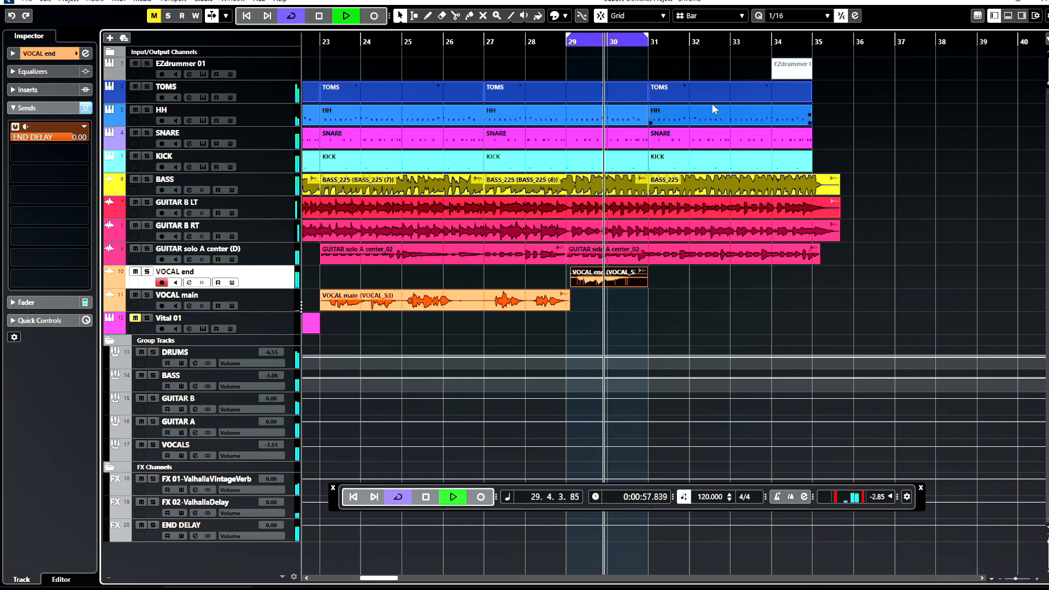
key("space")
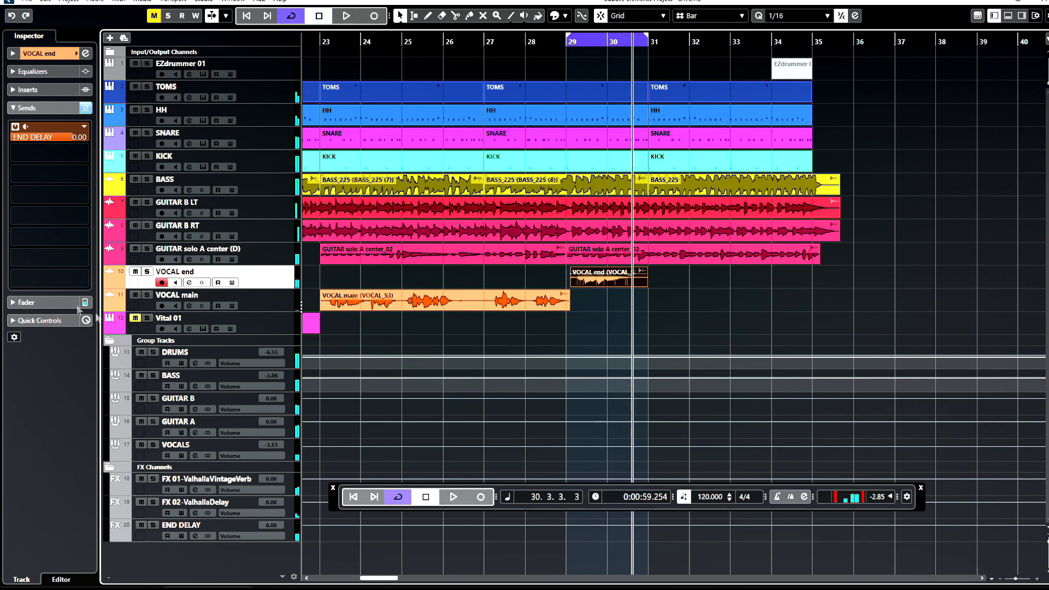
- Open the ValhallaDelay on END DELAY, load the HiFi-Pop Vocal Delay echo preset and audition it in the loop
left_click(222, 529)
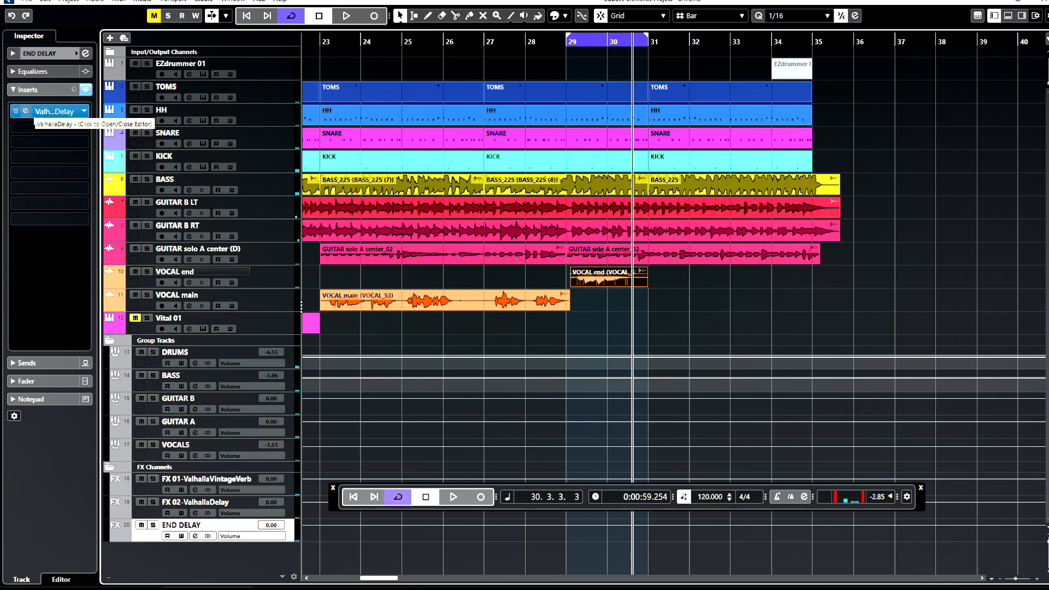
left_click(26, 112)
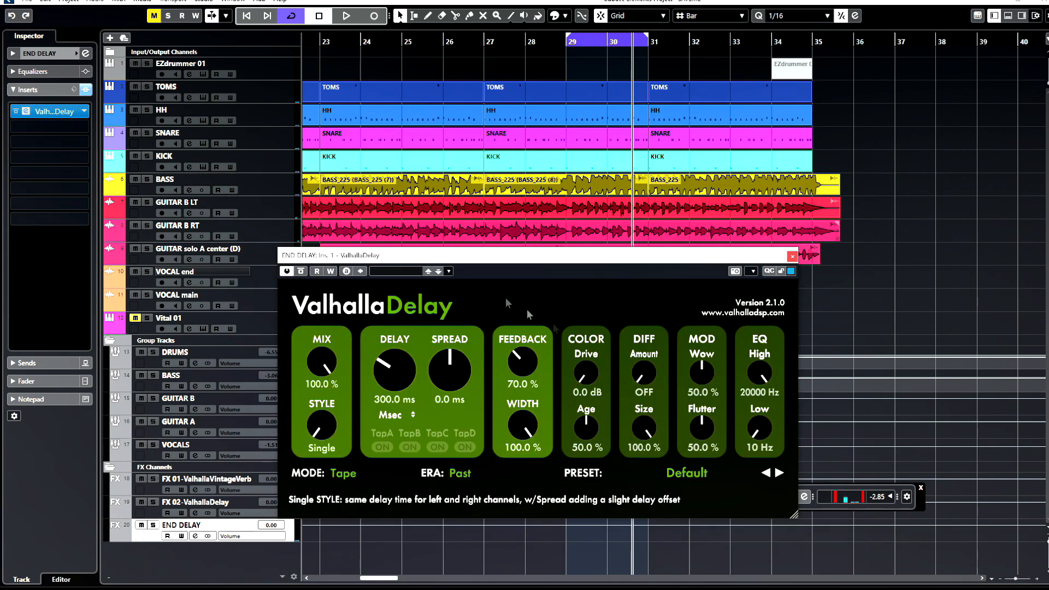
left_click(687, 477)
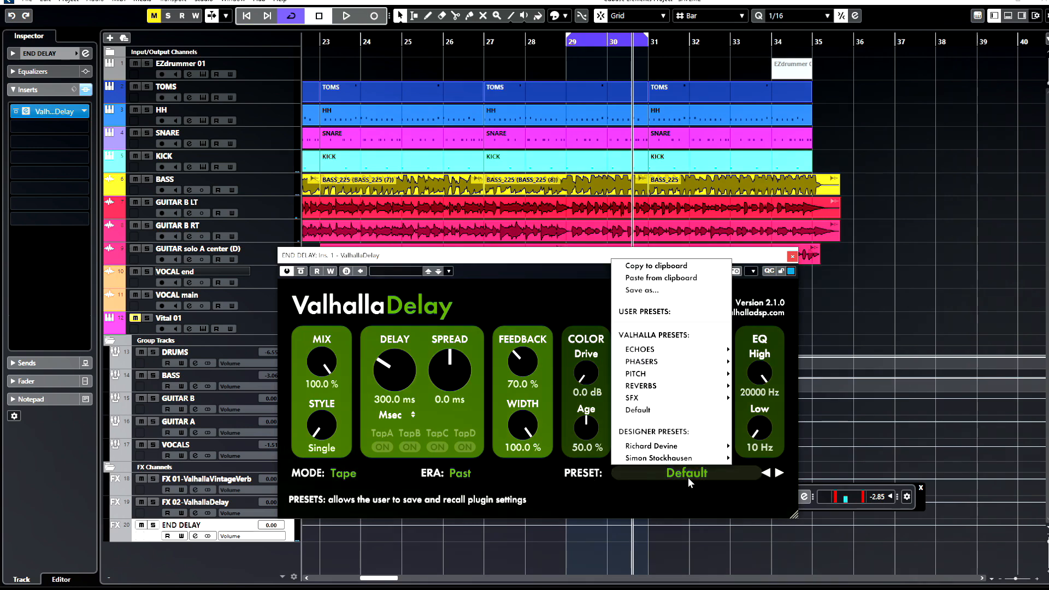
mouse_move(667, 350)
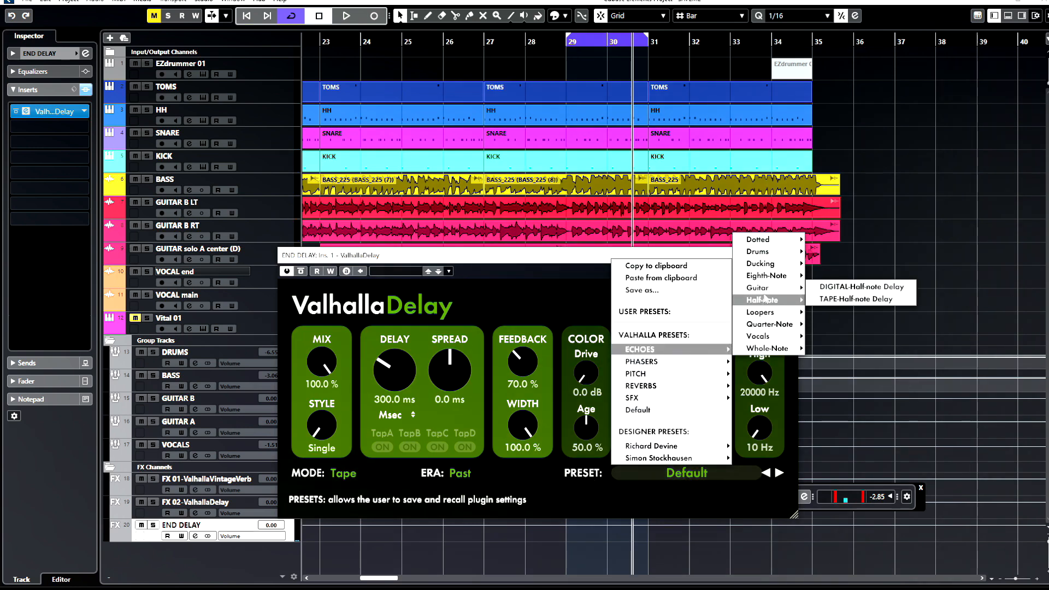
mouse_move(778, 340)
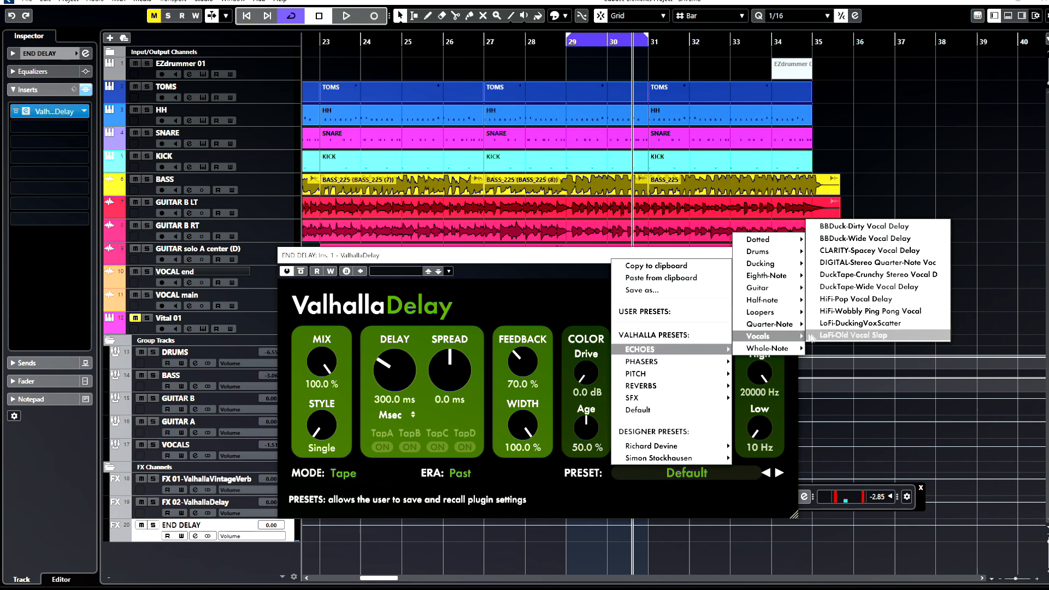
left_click(846, 301)
key("space")
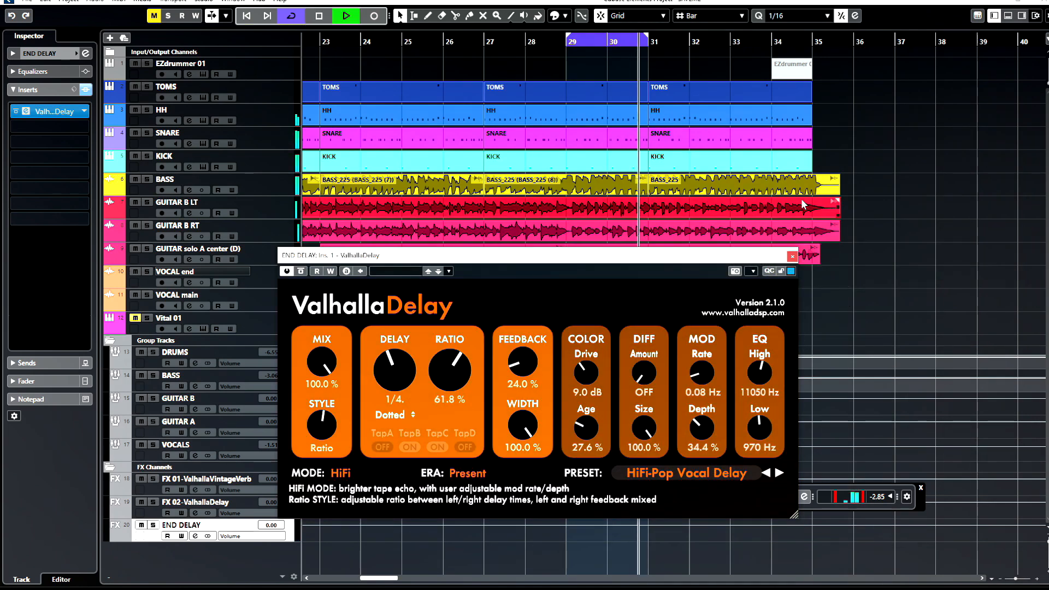
key("space")
- Load the BBDuck-Dirty Vocal Delay preset in ValhallaDelay and audition it in the loop
left_click(723, 471)
mouse_move(705, 368)
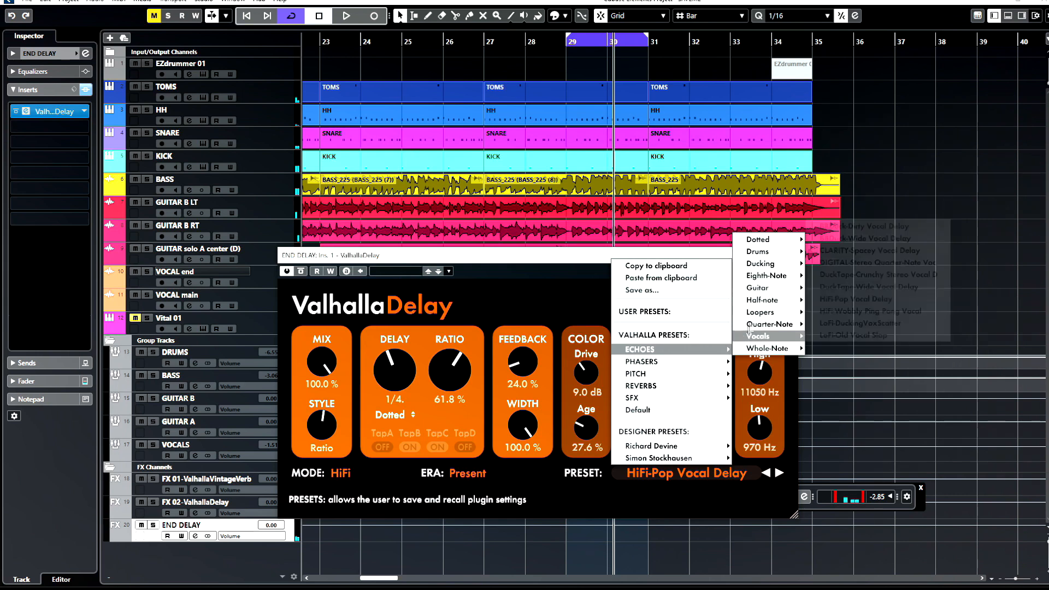
mouse_move(746, 334)
left_click(840, 264)
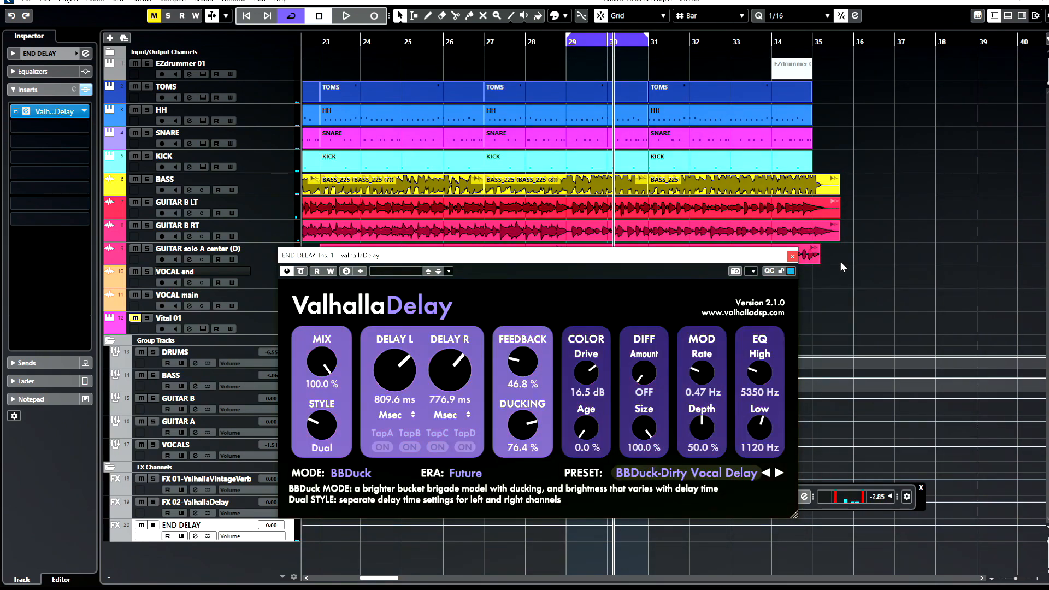
key("space")
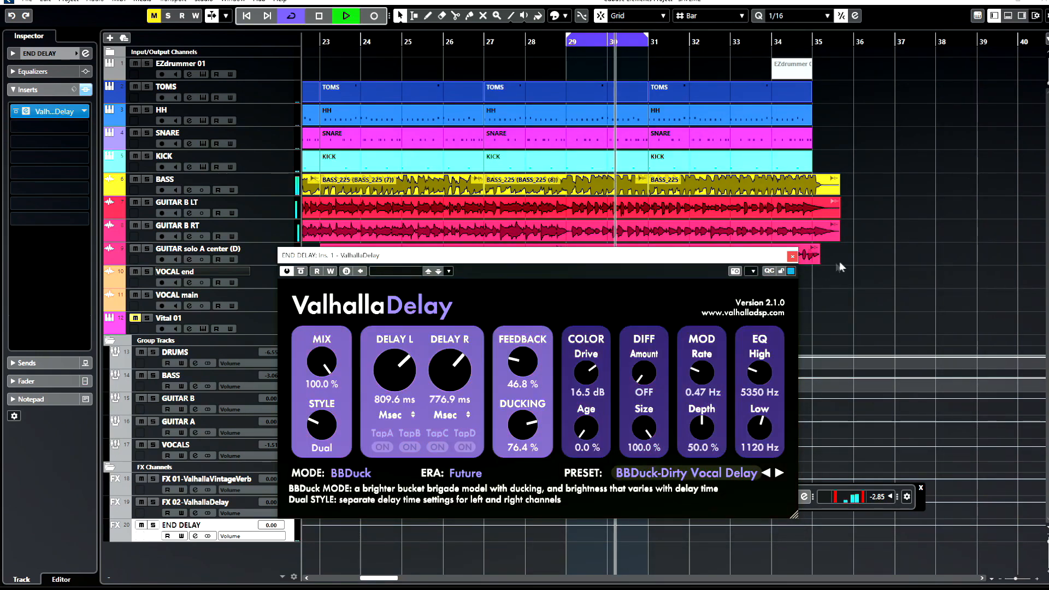
key("space")
- Load the ducking echo preset BBDuck-Quarter-note Mod Delay in ValhallaDelay
left_click(706, 474)
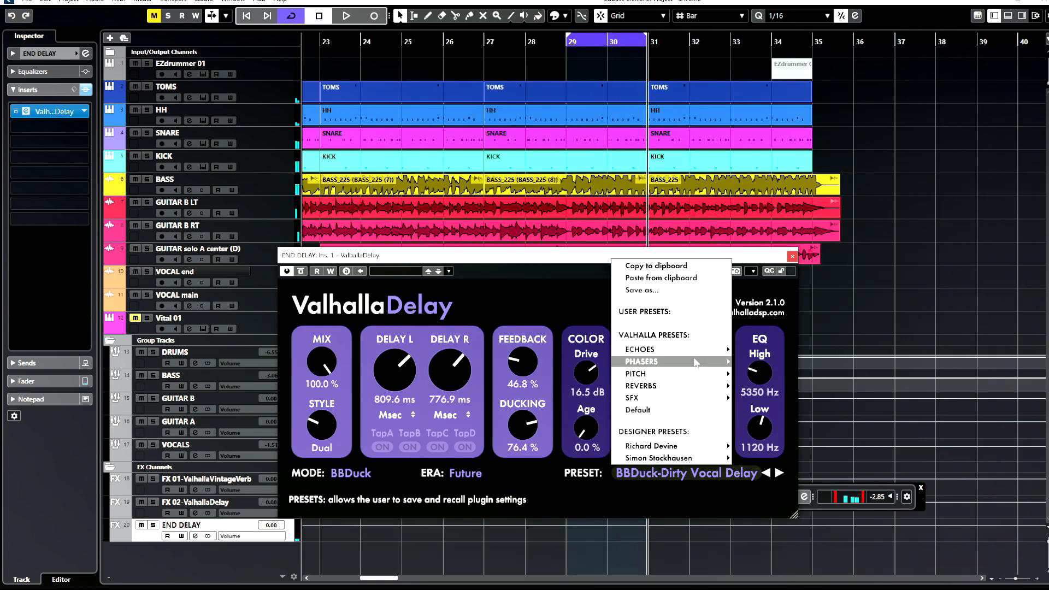
mouse_move(695, 349)
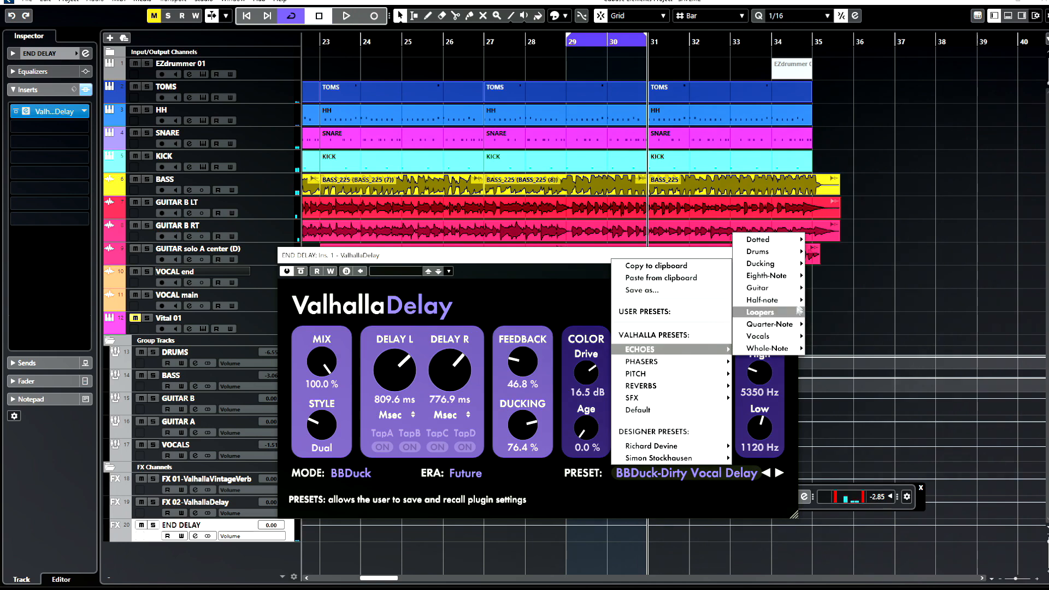
mouse_move(789, 265)
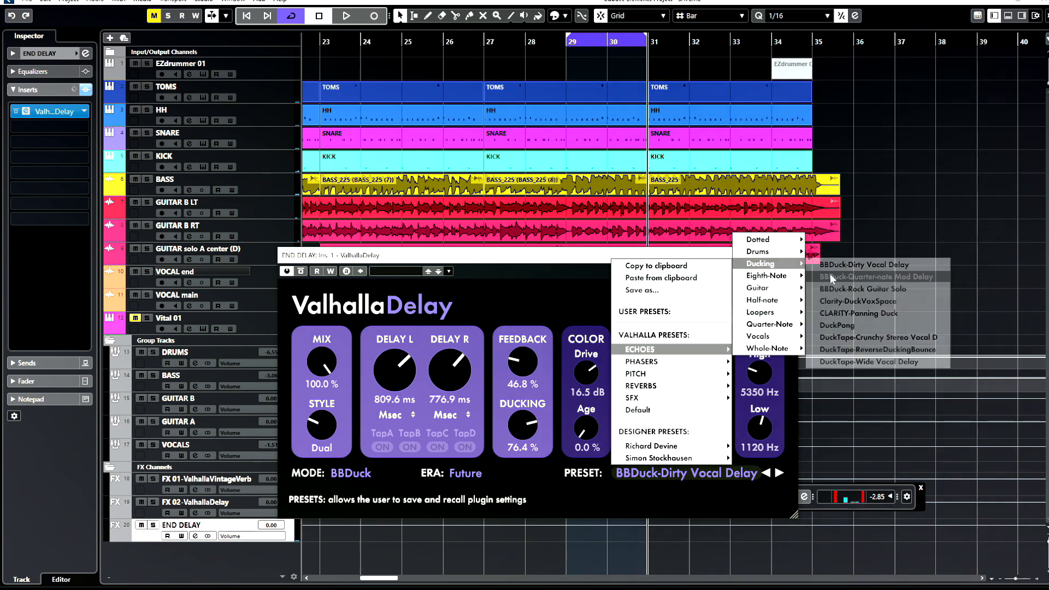
left_click(844, 277)
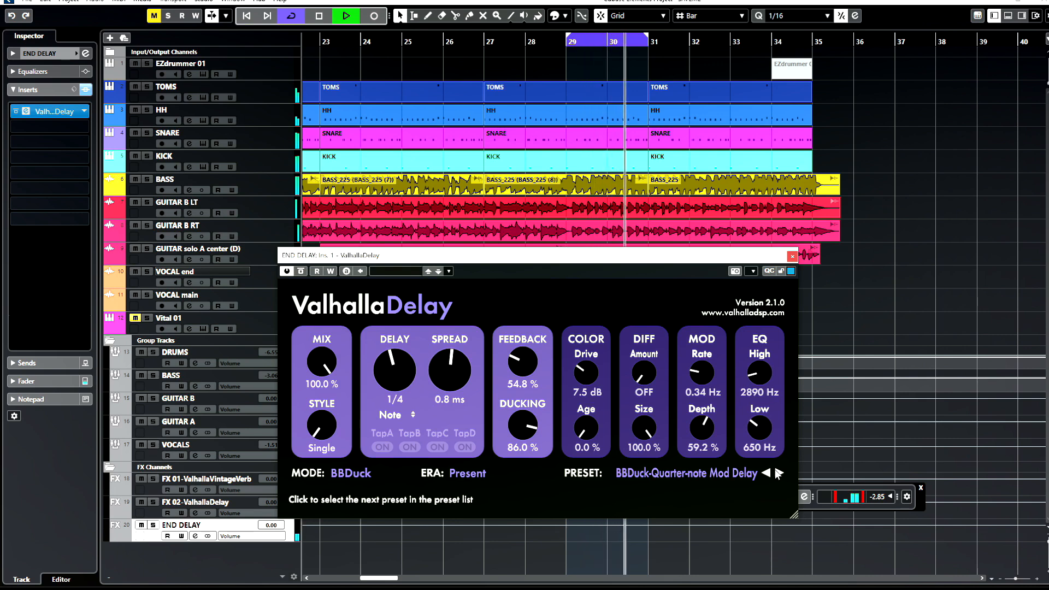
- Audition the remaining ducking presets in ValhallaDelay one after another, from BBDuck-Rock Guitar Solo through DuckTape-Wide Vocal Delay
left_click(779, 473)
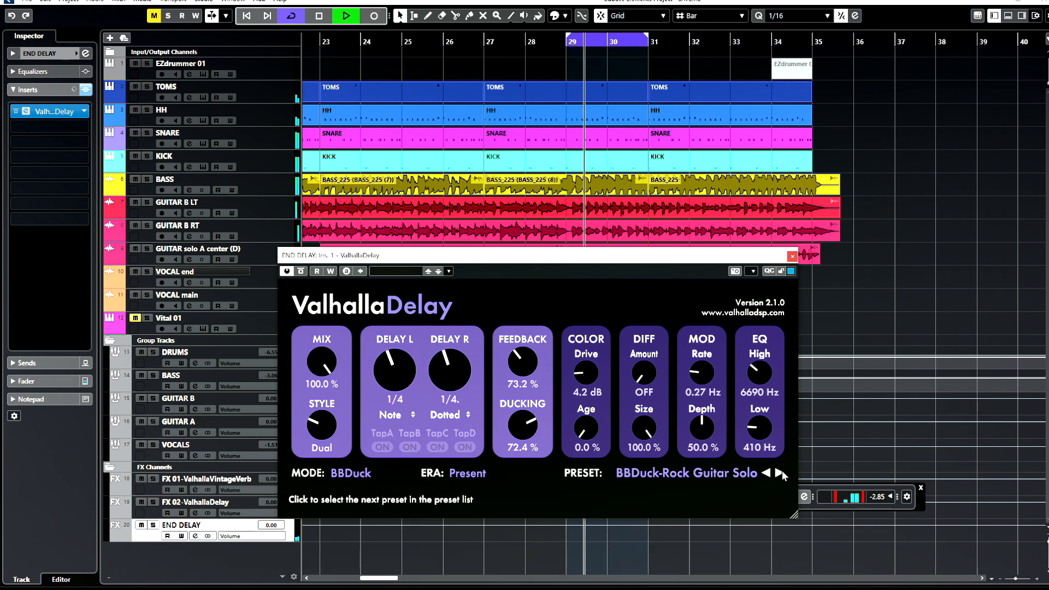
left_click(779, 473)
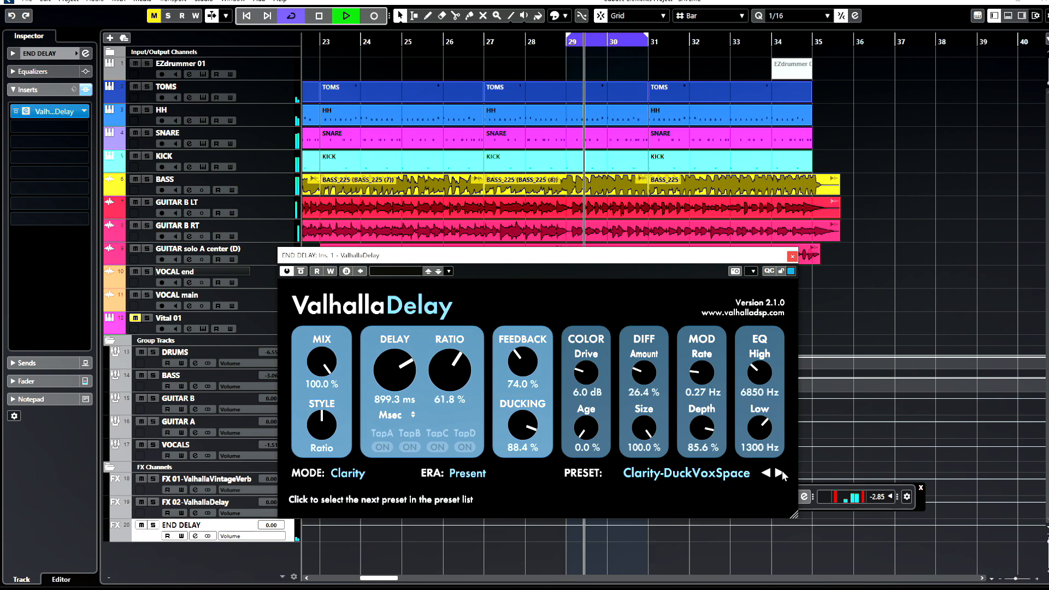
left_click(782, 472)
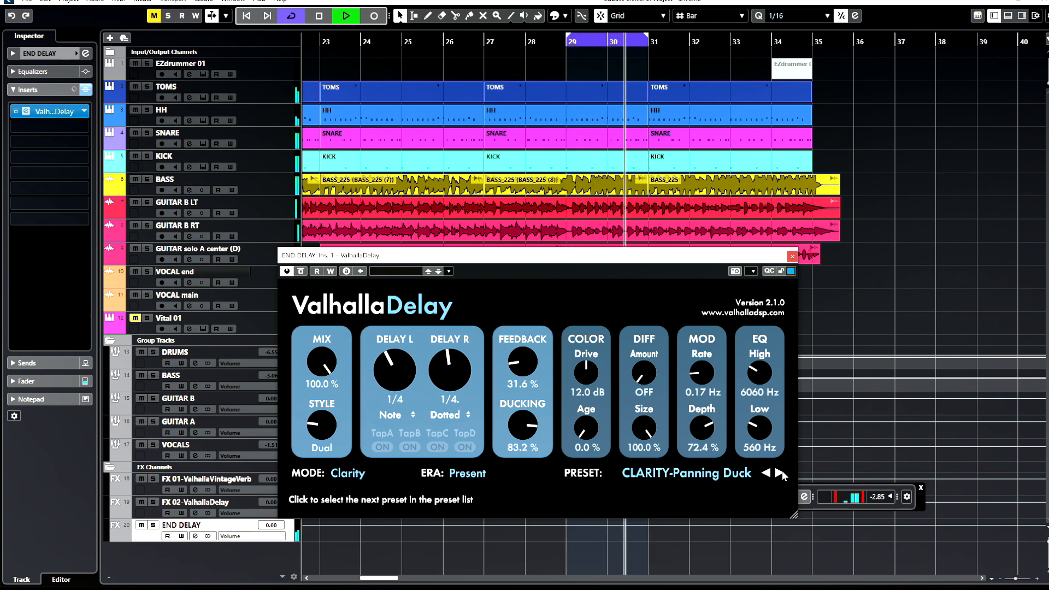
left_click(782, 472)
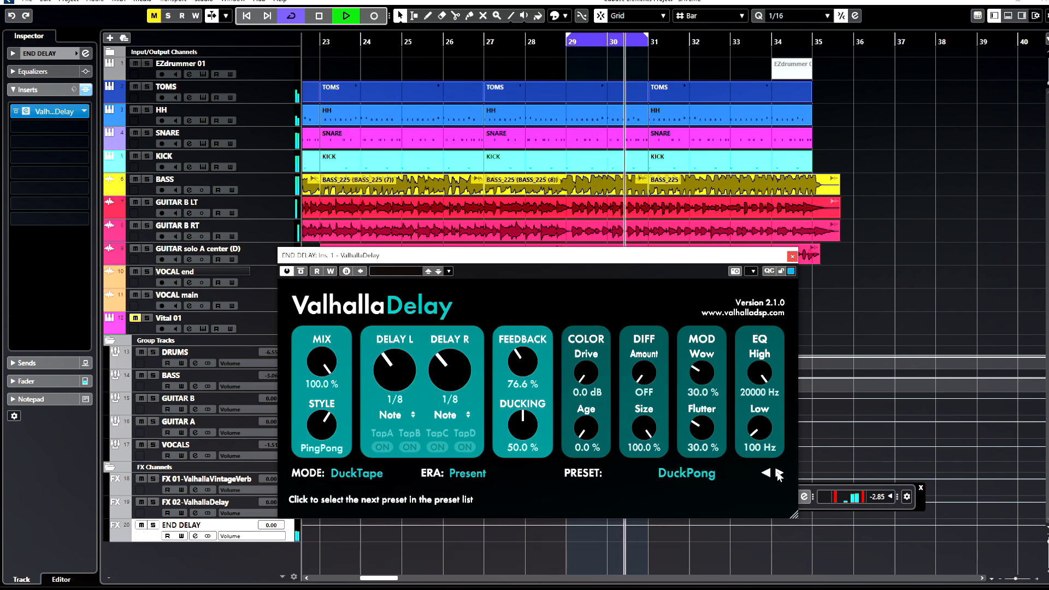
left_click(780, 474)
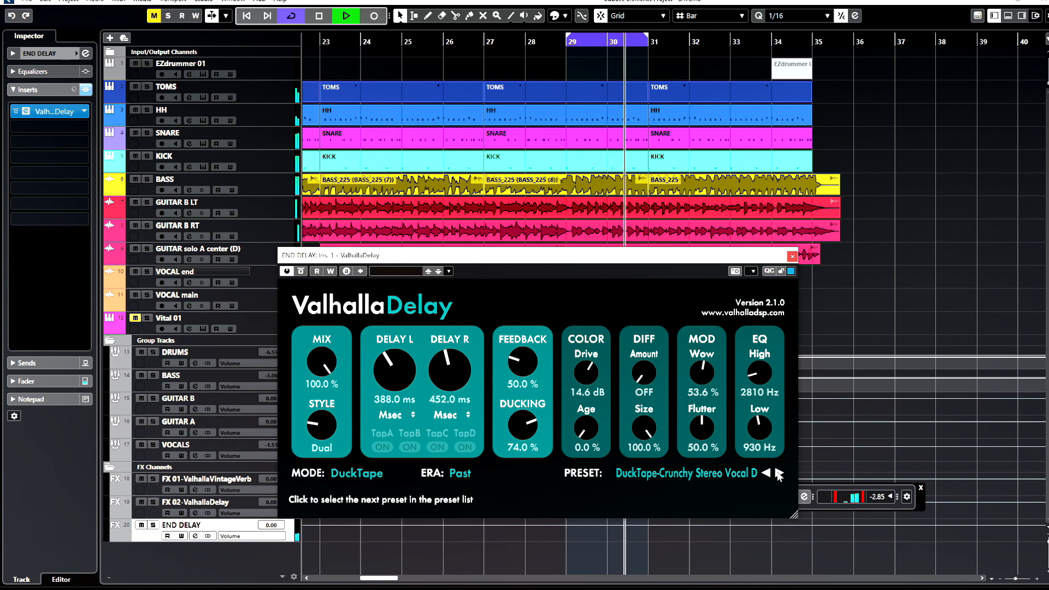
left_click(779, 473)
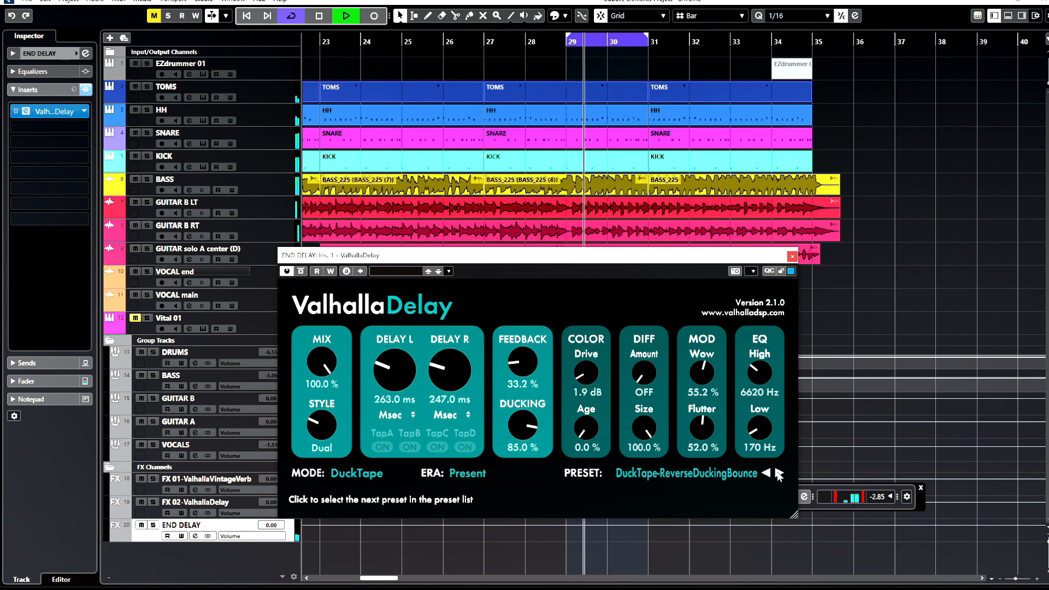
left_click(779, 473)
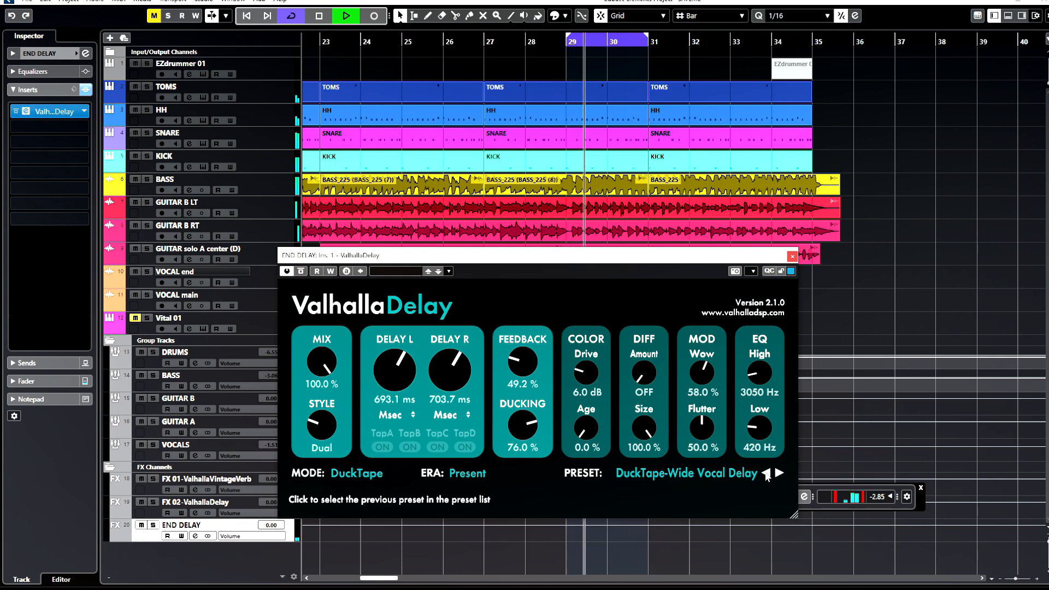
- Load the ducking echo preset CLARITY-Panning Duck in ValhallaDelay and audition it in the loop
left_click(744, 473)
mouse_move(706, 350)
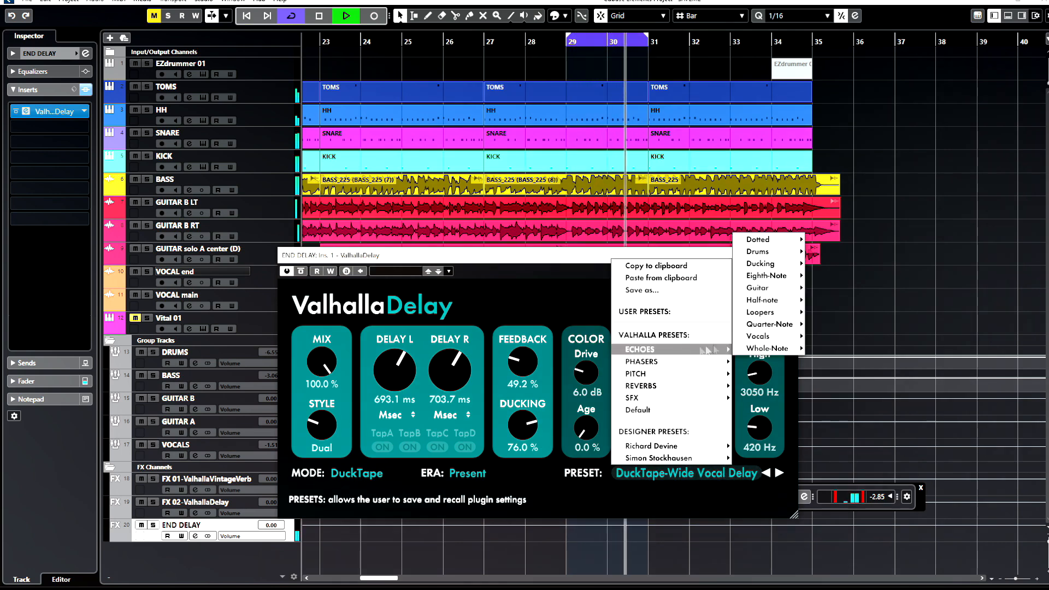
mouse_move(765, 264)
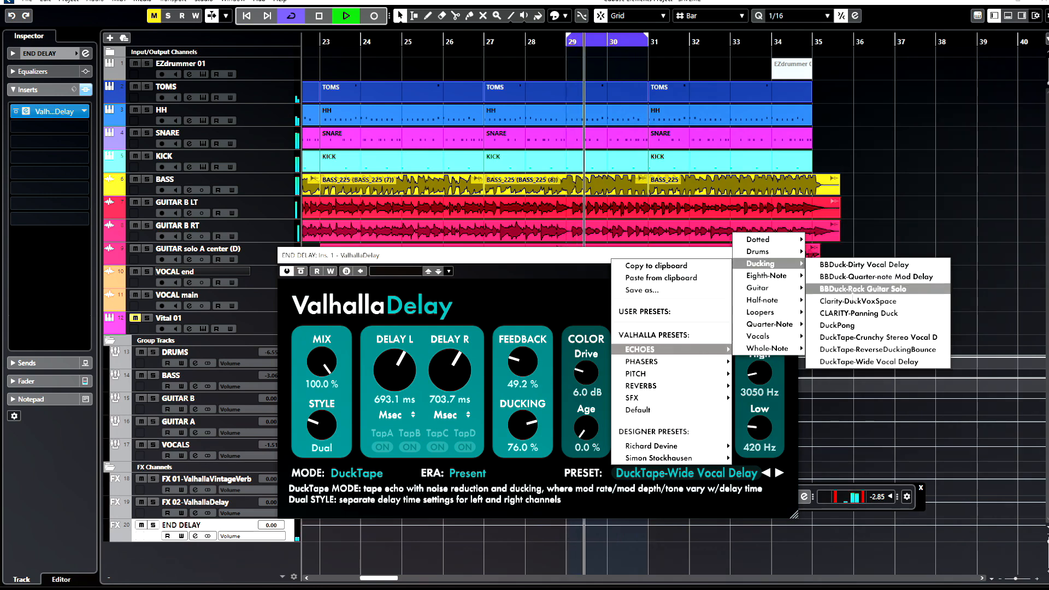
left_click(852, 314)
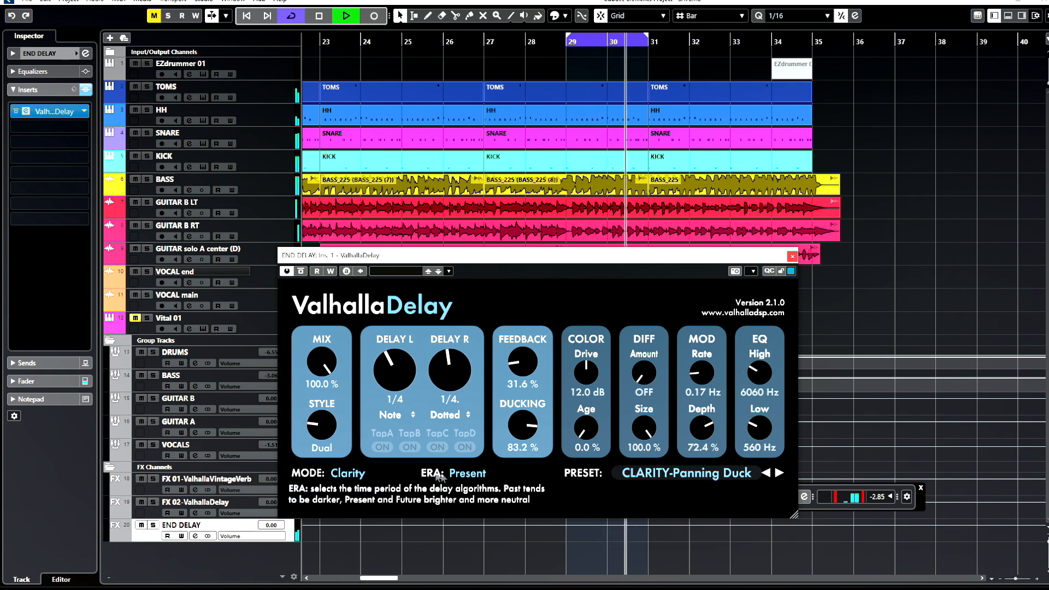
- Compare the Past and Future eras in ValhallaDelay, set the era to Past and close the plug-in
left_click(465, 473)
left_click(472, 484)
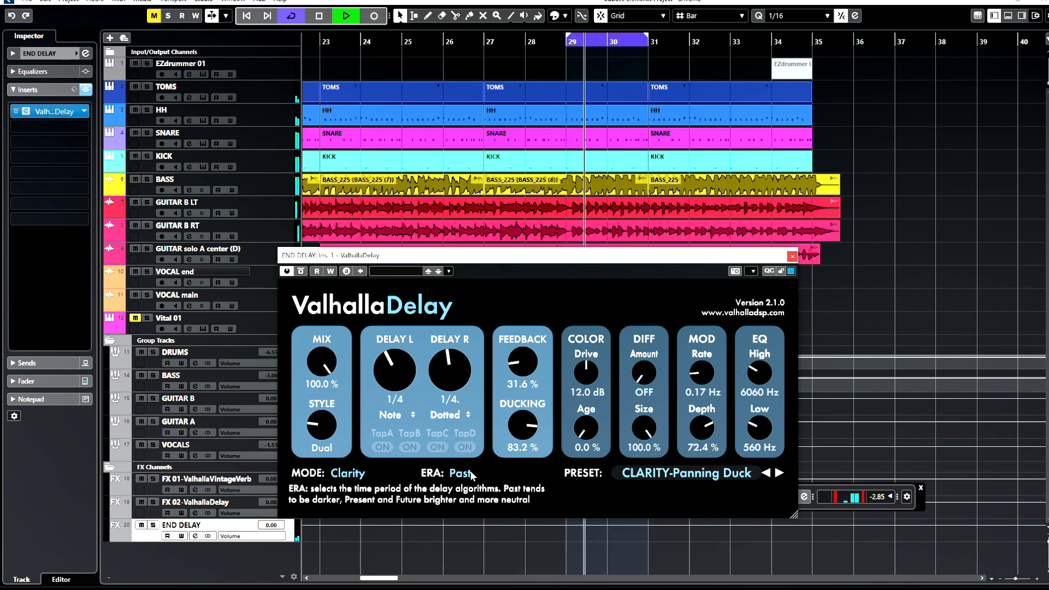
left_click(469, 474)
left_click(468, 505)
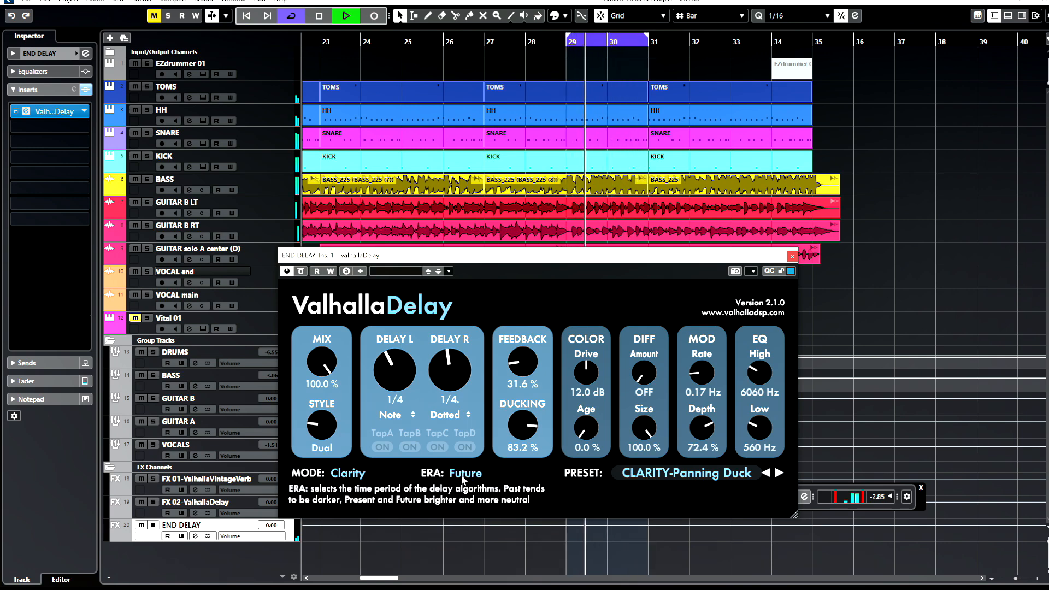
left_click(463, 479)
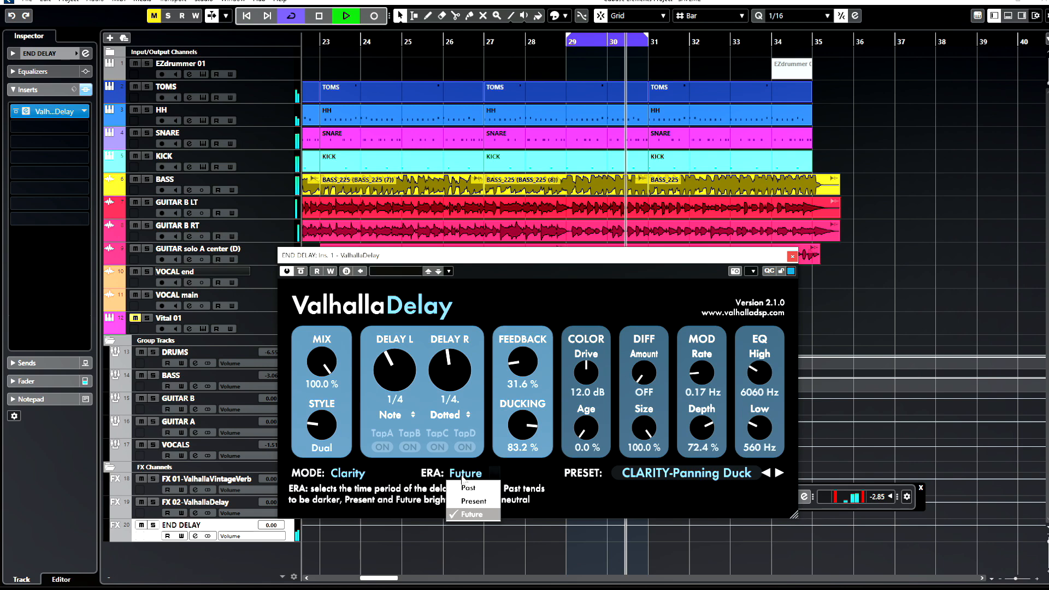
left_click(481, 485)
left_click(792, 255)
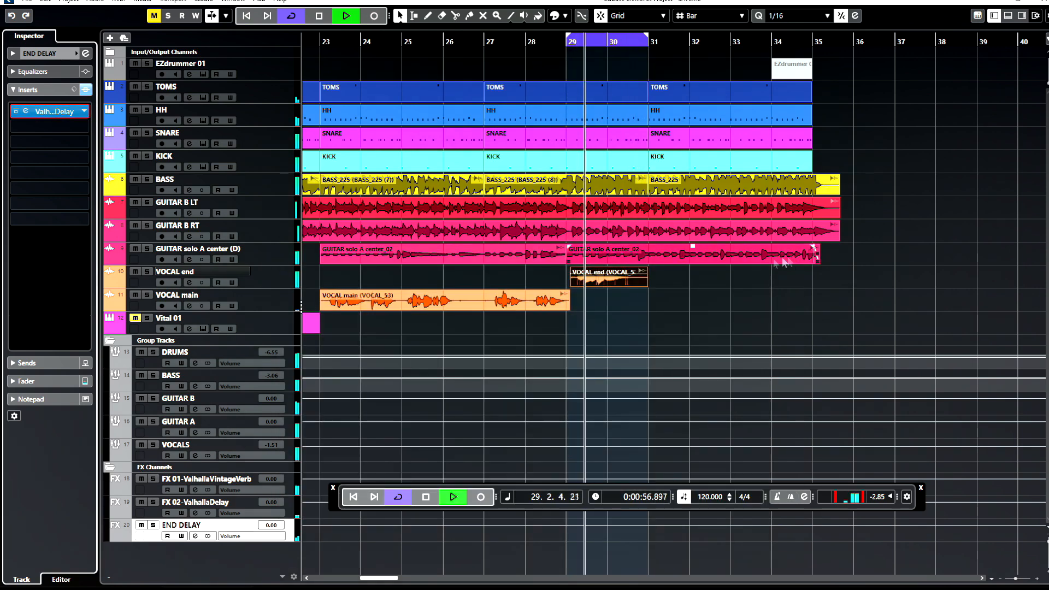
- Stop playback with the loop turned off and stretch the locator range over the whole song, from bar 1 to bar 42
key("space")
left_click(291, 16)
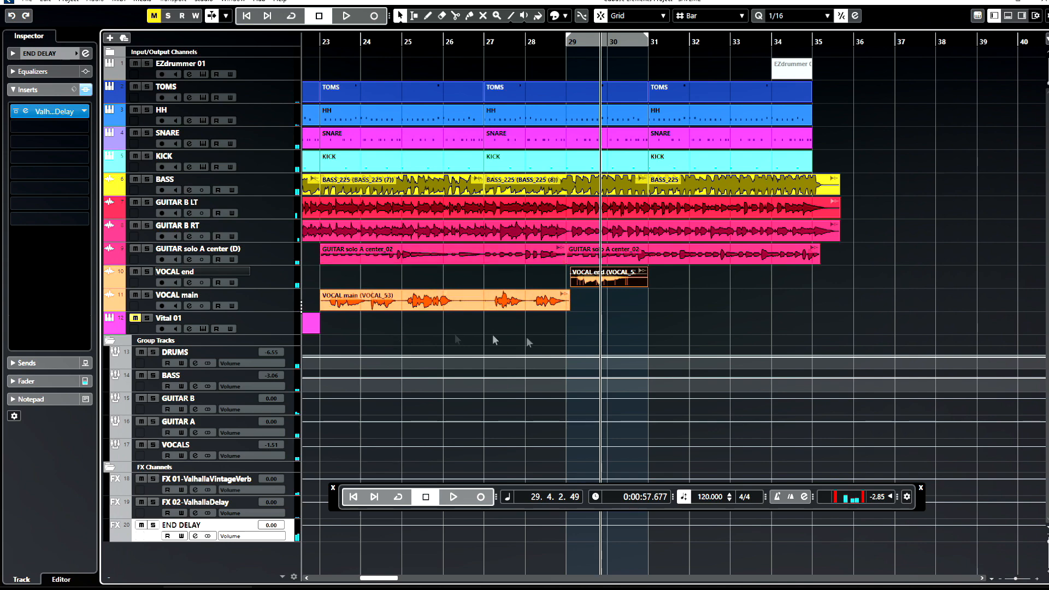
scroll(546, 179, "down", 5)
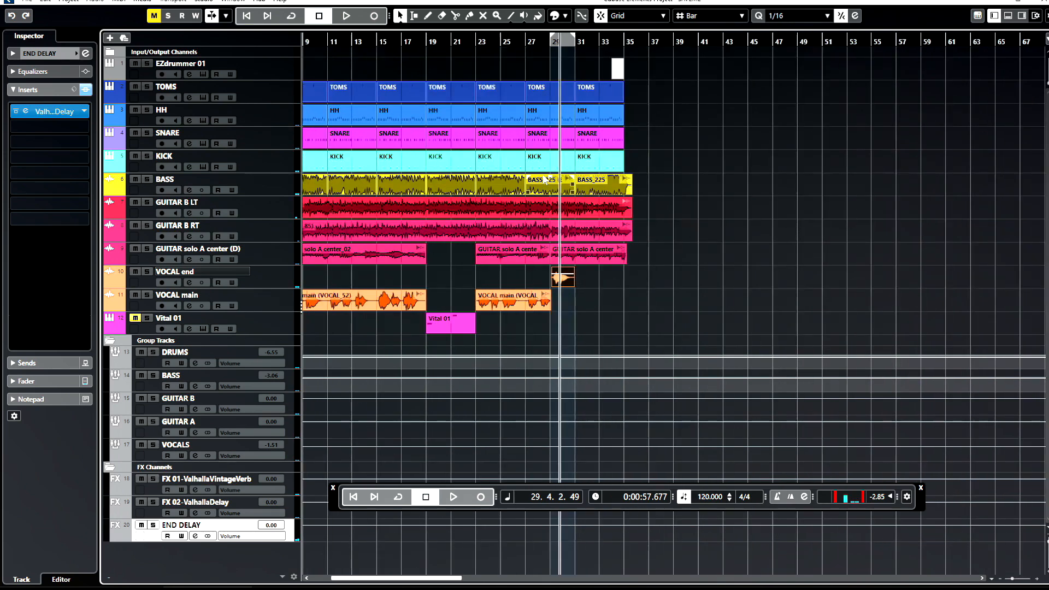
left_click_drag(500, 41, 192, 59)
left_click_drag(510, 38, 586, 43)
scroll(524, 263, "up", 8)
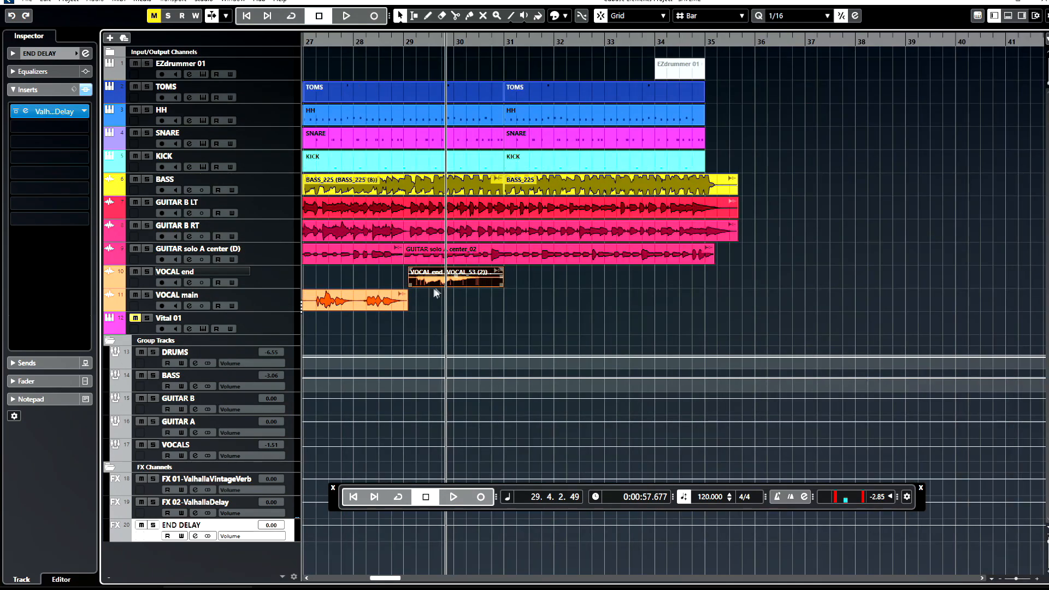
- Compare the sends of the VOCAL end and VOCAL main tracks around the final phrase
scroll(435, 293, "up", 2)
left_click(270, 277)
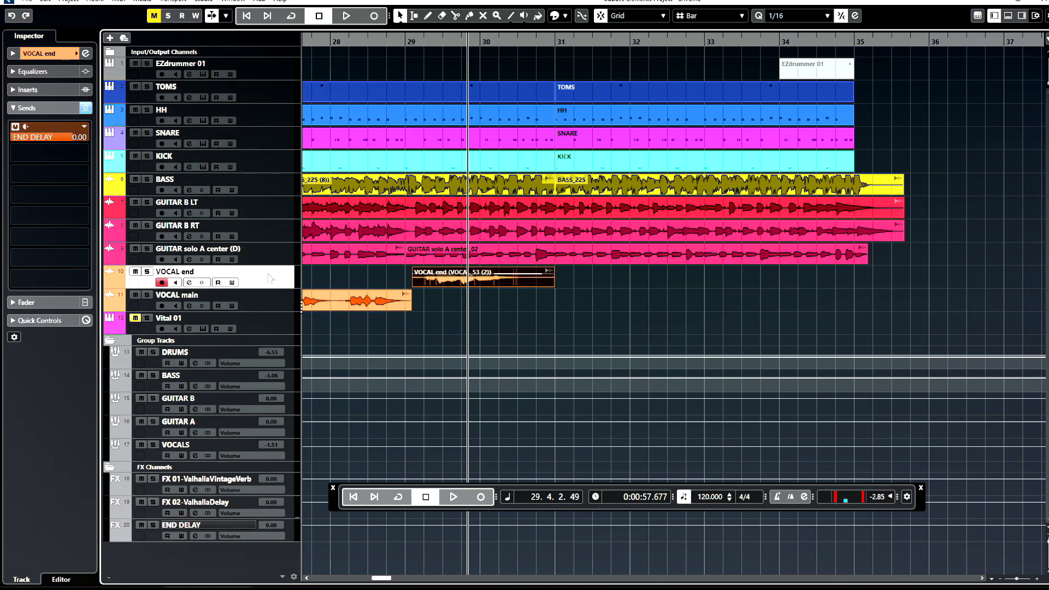
left_click(269, 309)
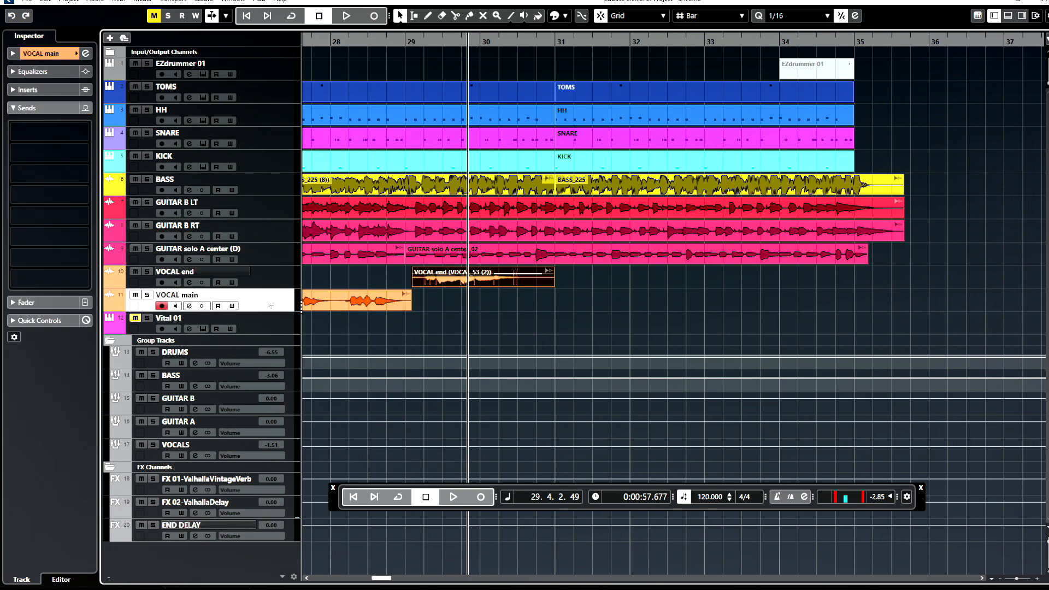
left_click(268, 281)
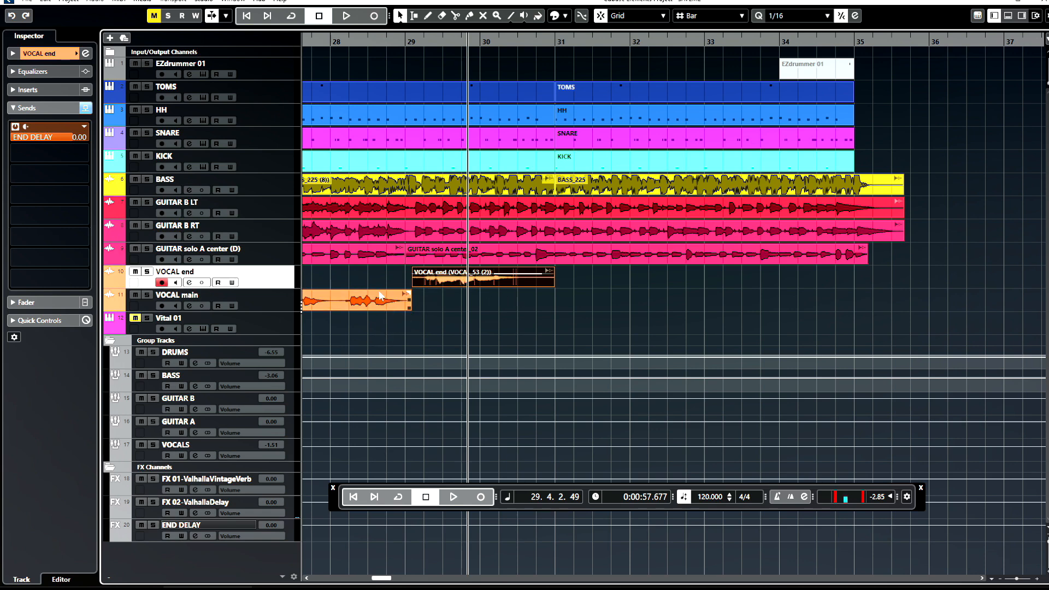
scroll(380, 292, "down", 4)
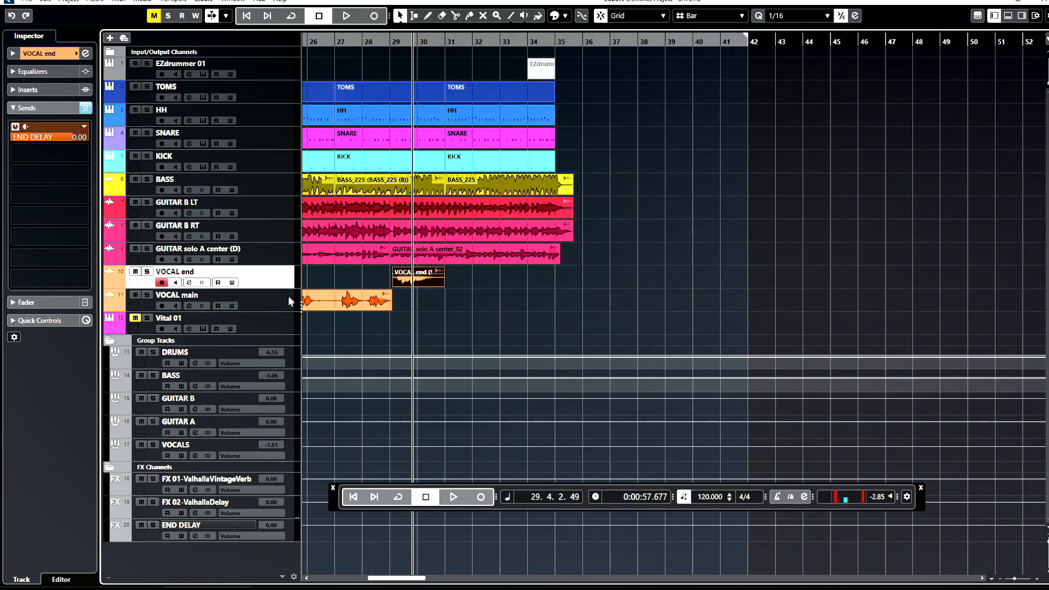
left_click(283, 304)
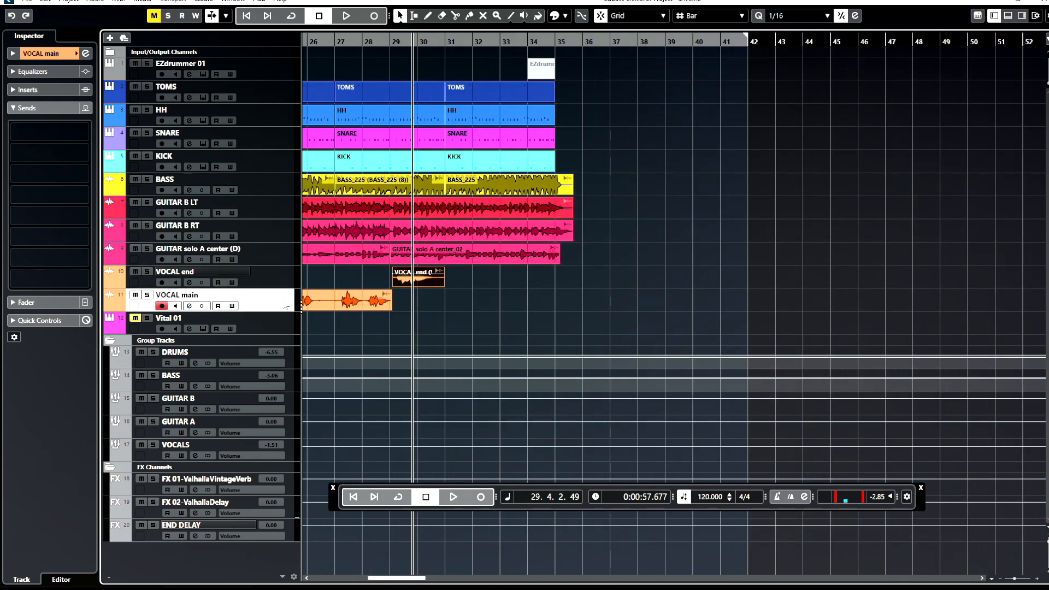
- Play the song ending from about bar 28 without the loop to hear the delayed final vocal phrase, and stop during bar 32
left_click(418, 131)
left_click(364, 41)
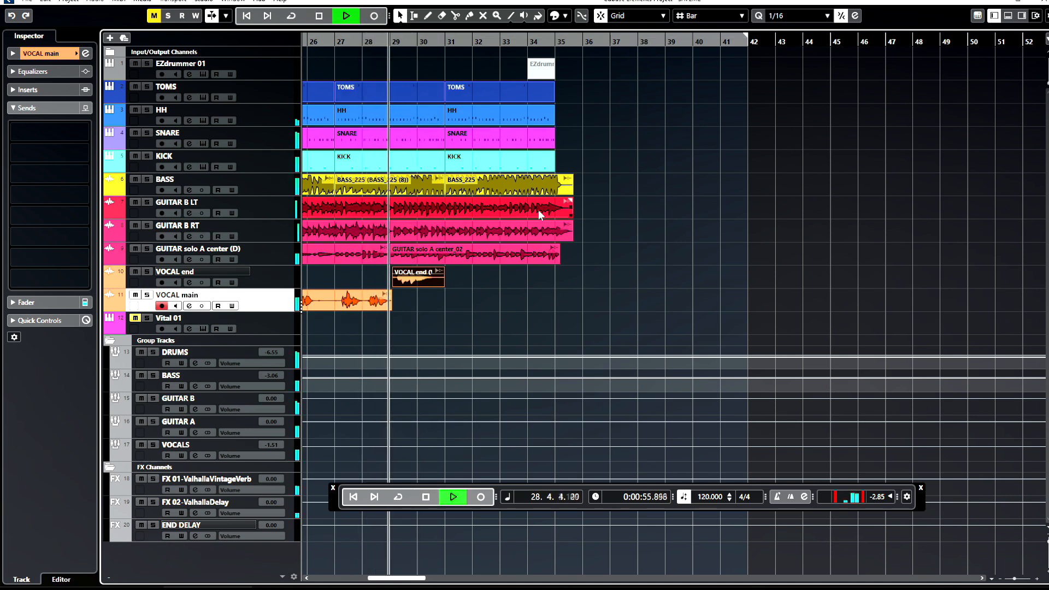
left_click(475, 253)
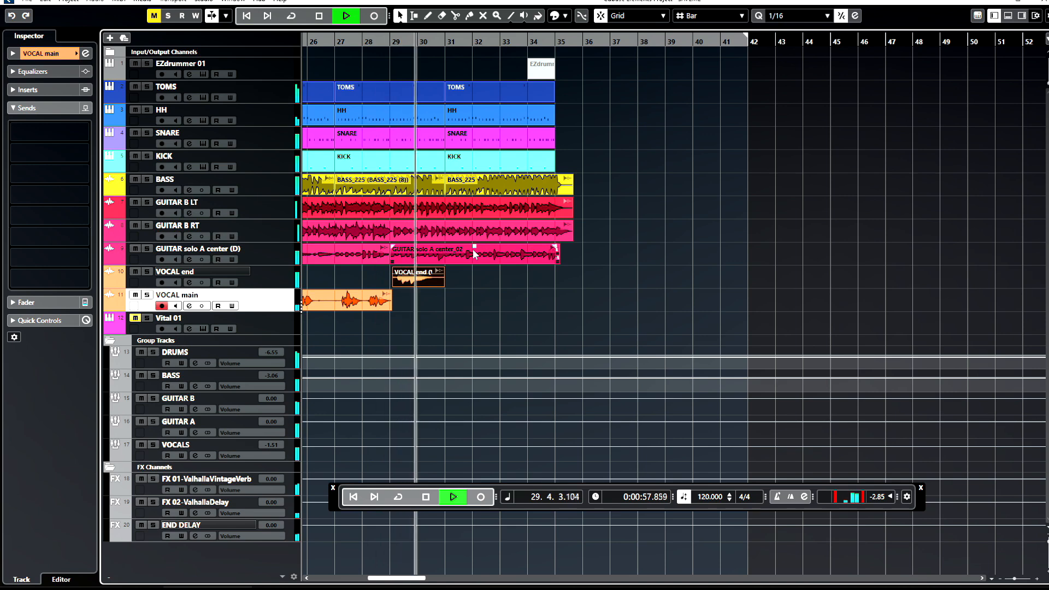
left_click(27, 2)
left_click(48, 52)
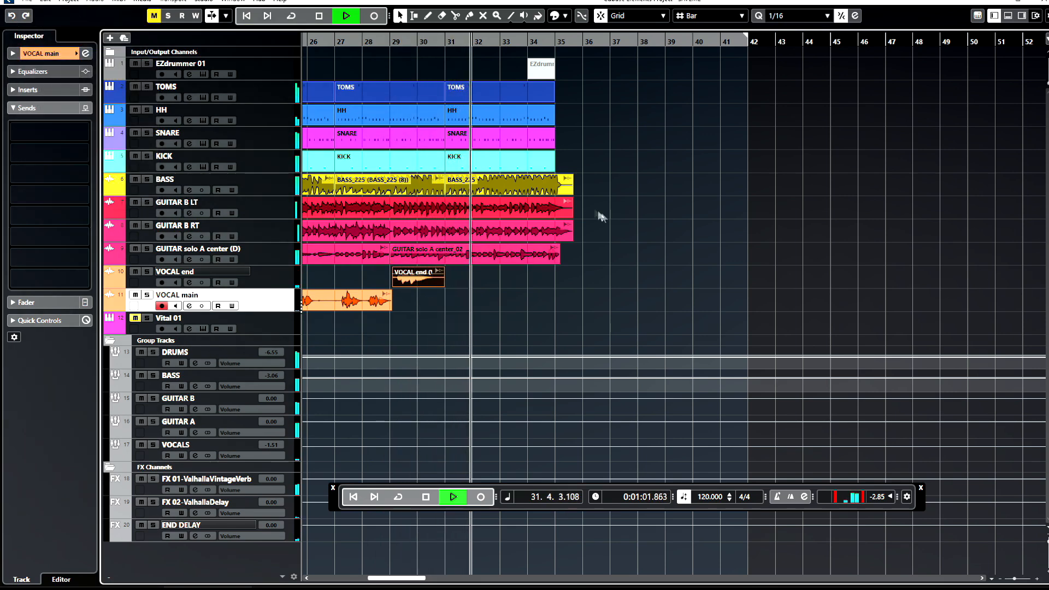
scroll(646, 222, "down", 3)
key("space")
- Duplicate the GUITAR solo A center (D) track that holds the ending solo event
left_click(561, 255)
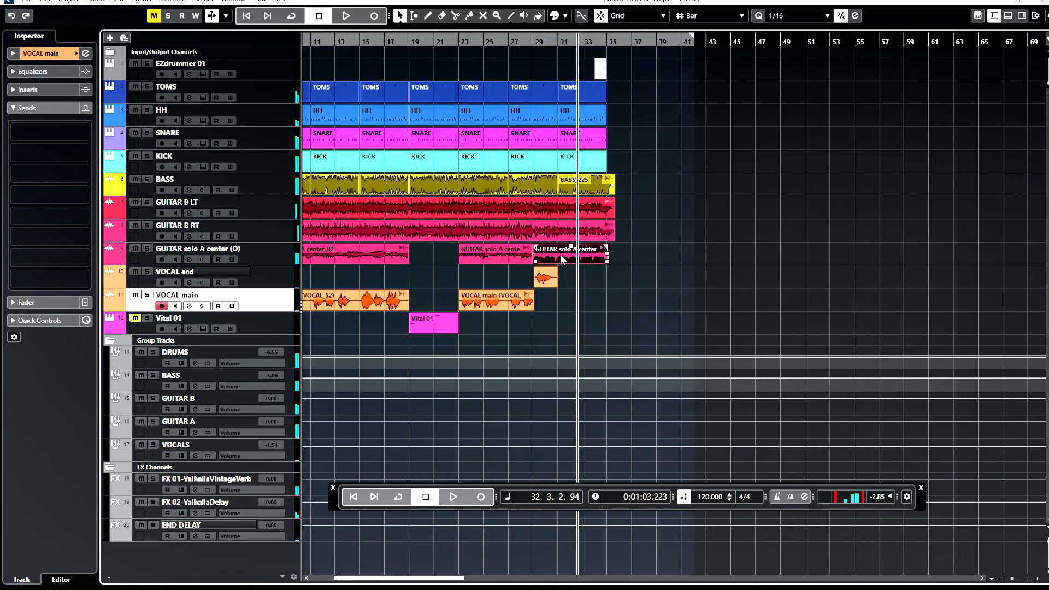
left_click(282, 261)
right_click(281, 262)
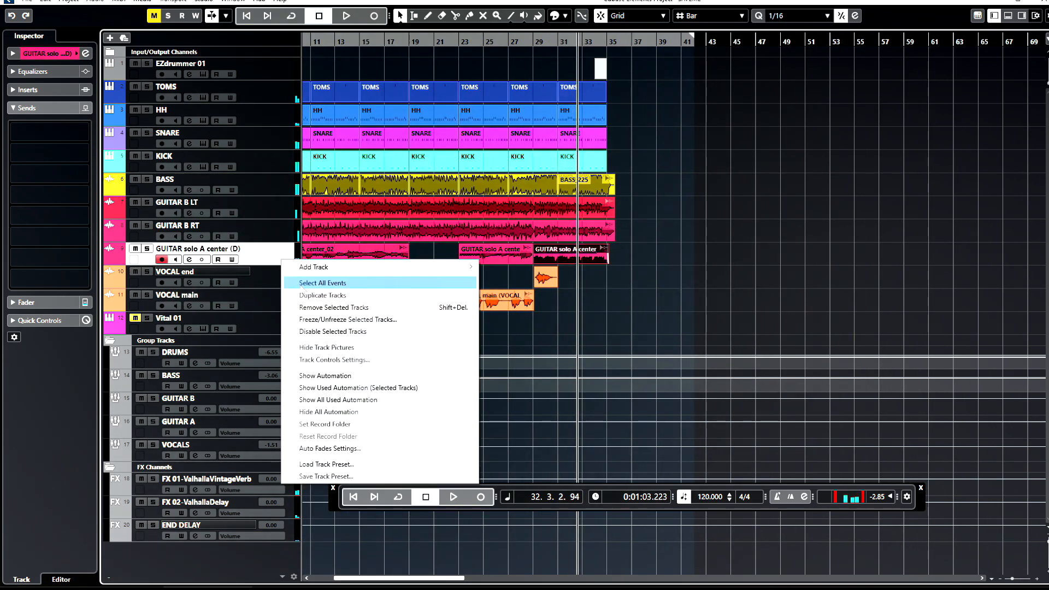
left_click(311, 295)
- Erase the earlier solo events from the original guitar track and the final event from bar 29 on its duplicate
right_click(501, 273)
left_click(543, 272)
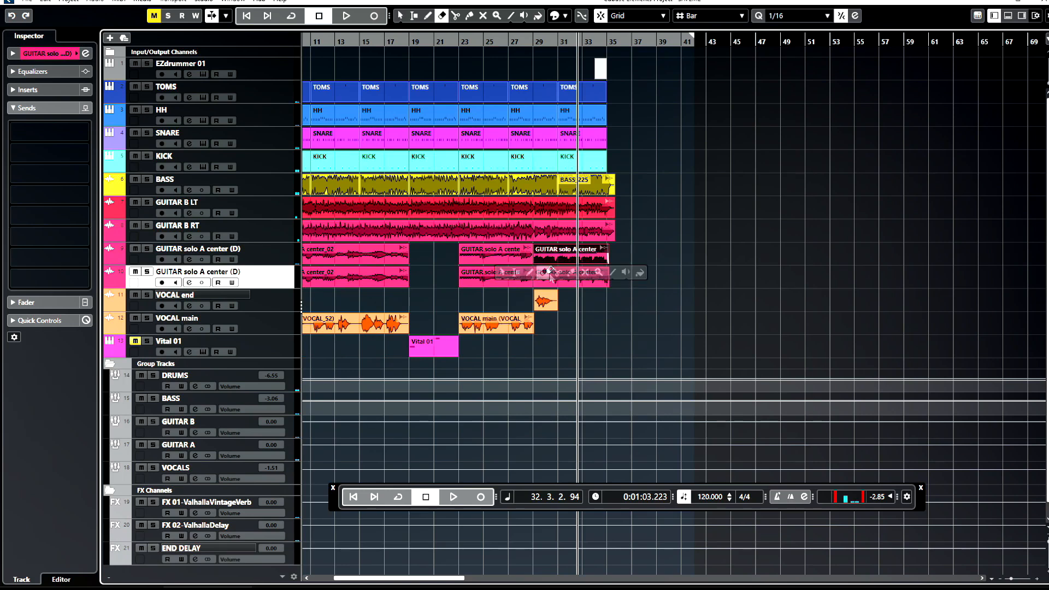
scroll(490, 250, "down", 2)
scroll(490, 251, "down", 1)
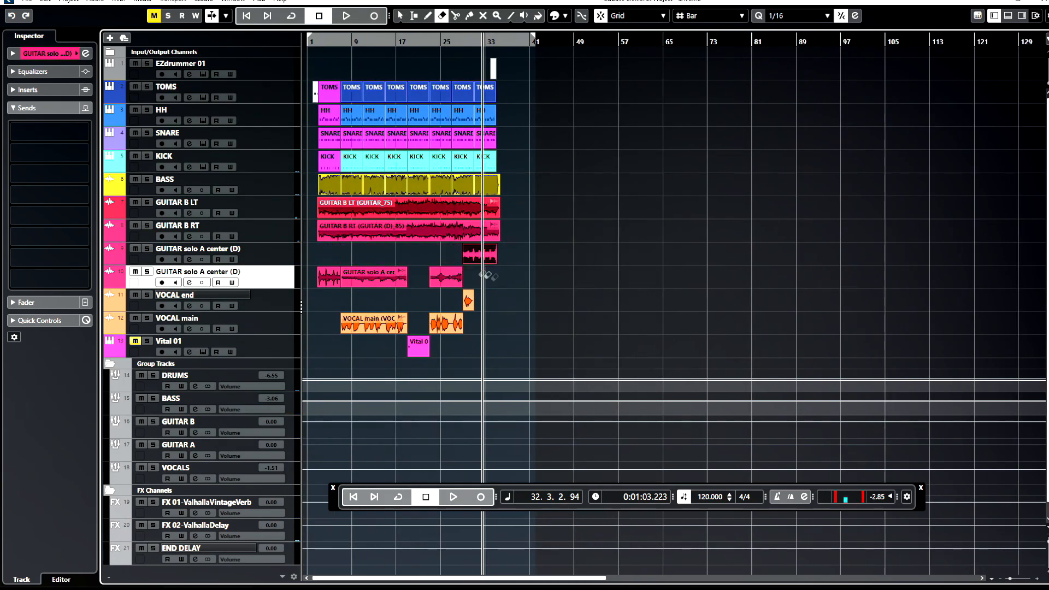
- Enlarge the guitar solo track holding the final event and add a send to FX 01-ValhallaVintageVerb at about -8 dB
left_click(284, 254)
scroll(490, 267, "up", 7)
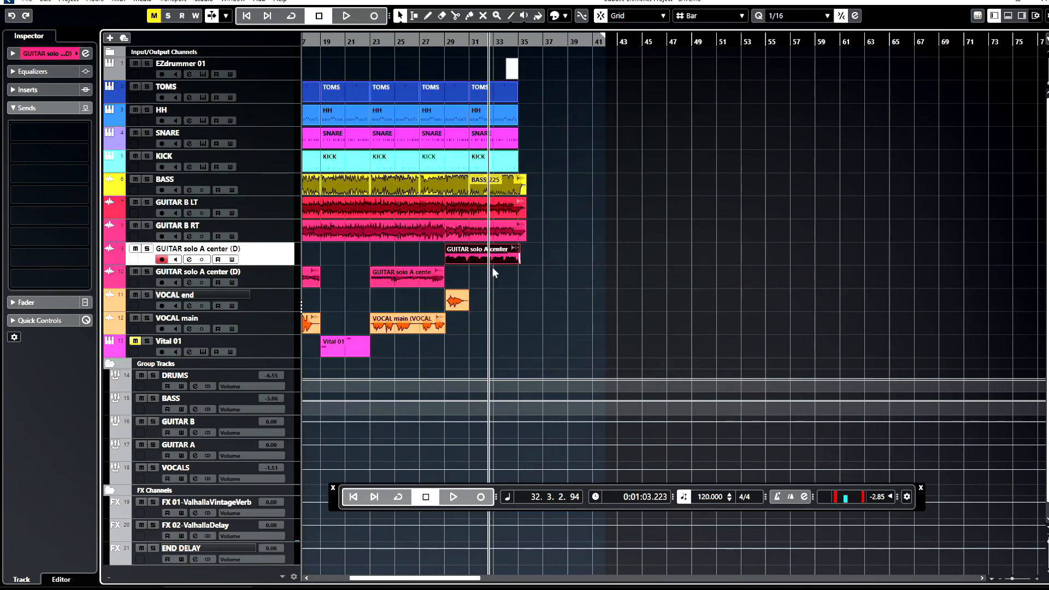
left_click_drag(267, 264, 266, 280)
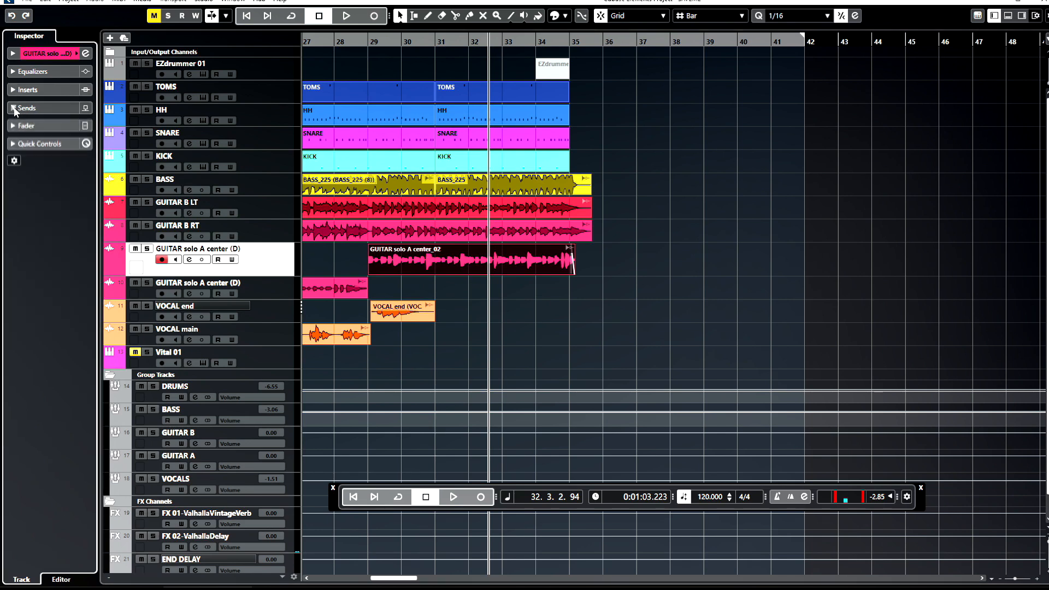
left_click(85, 133)
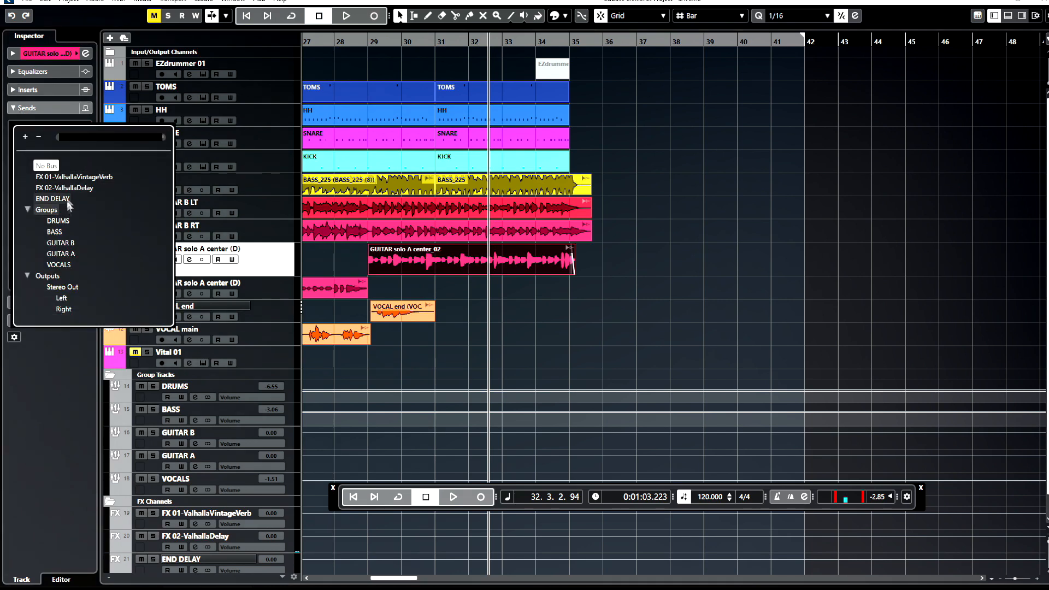
left_click(73, 178)
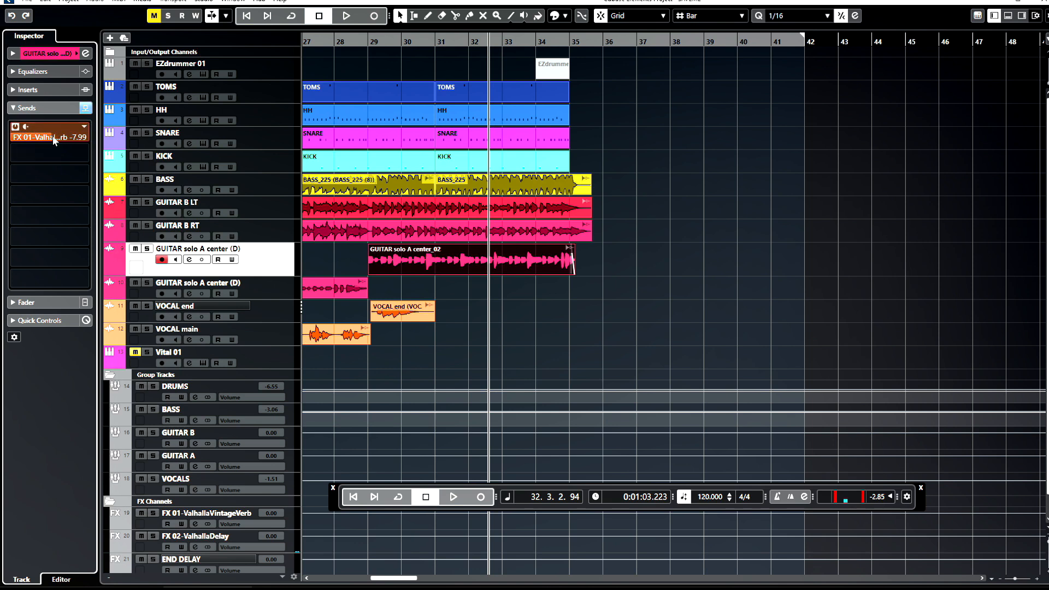
- Play the ending from bar 29 while lowering the final guitar solo's FX 01-ValhallaVintageVerb send to about -17.8 dB
left_click(346, 45)
key("space")
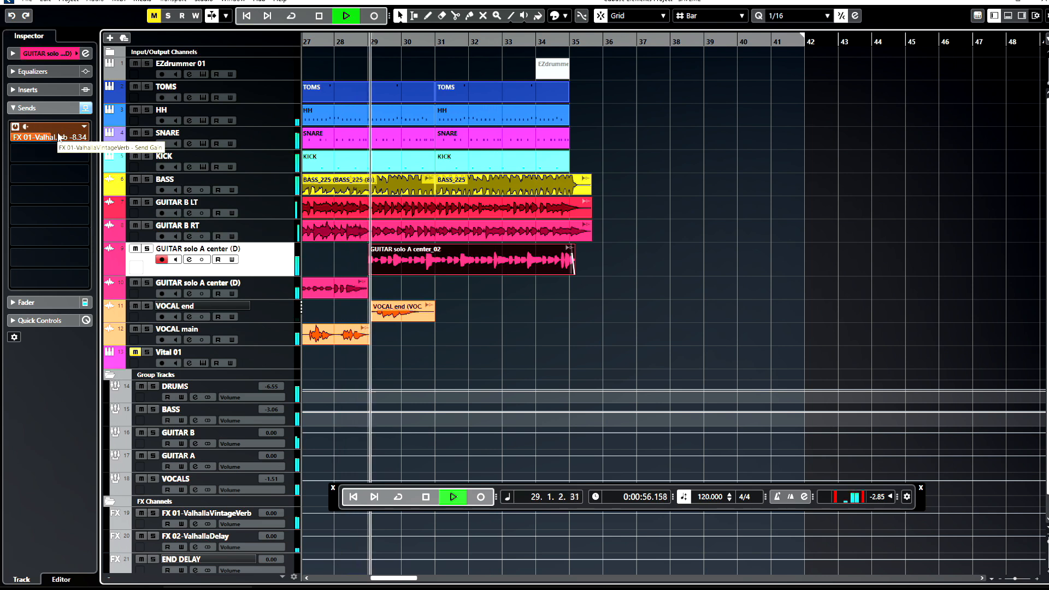
scroll(52, 137, "down", 6)
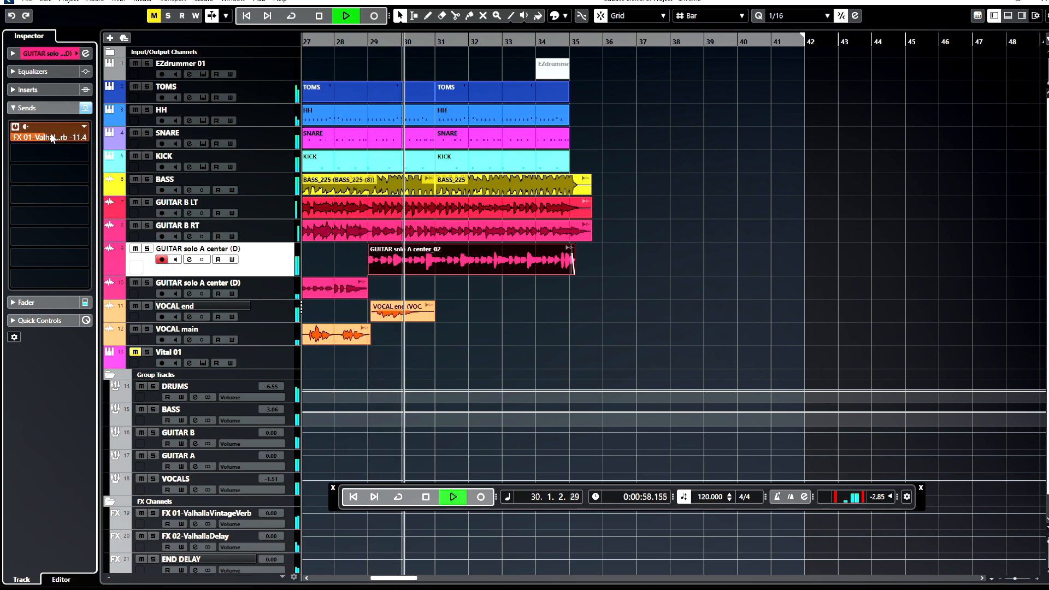
scroll(52, 137, "down", 1)
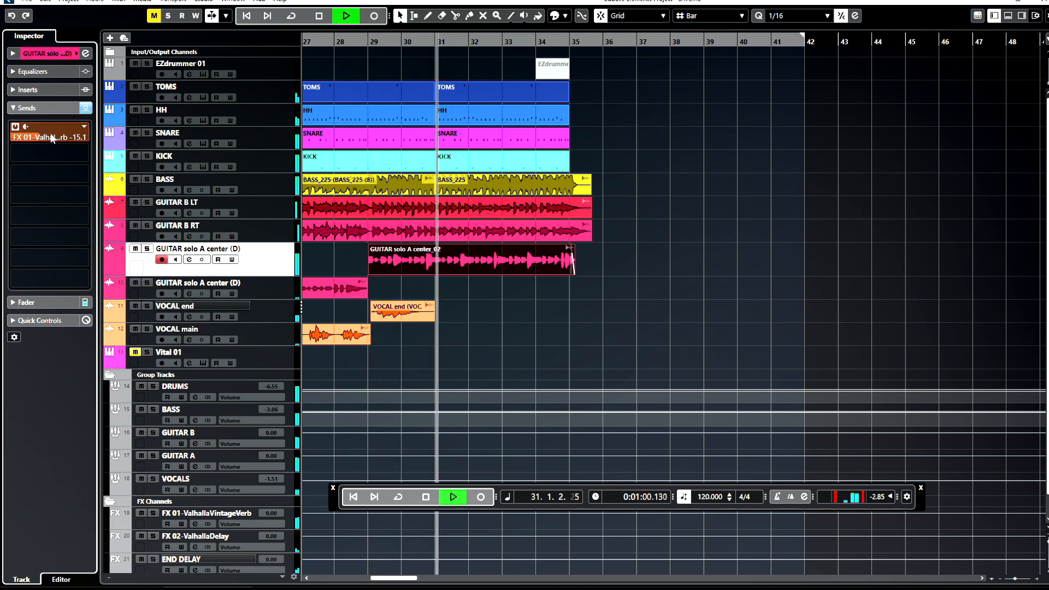
scroll(52, 138, "down", 1)
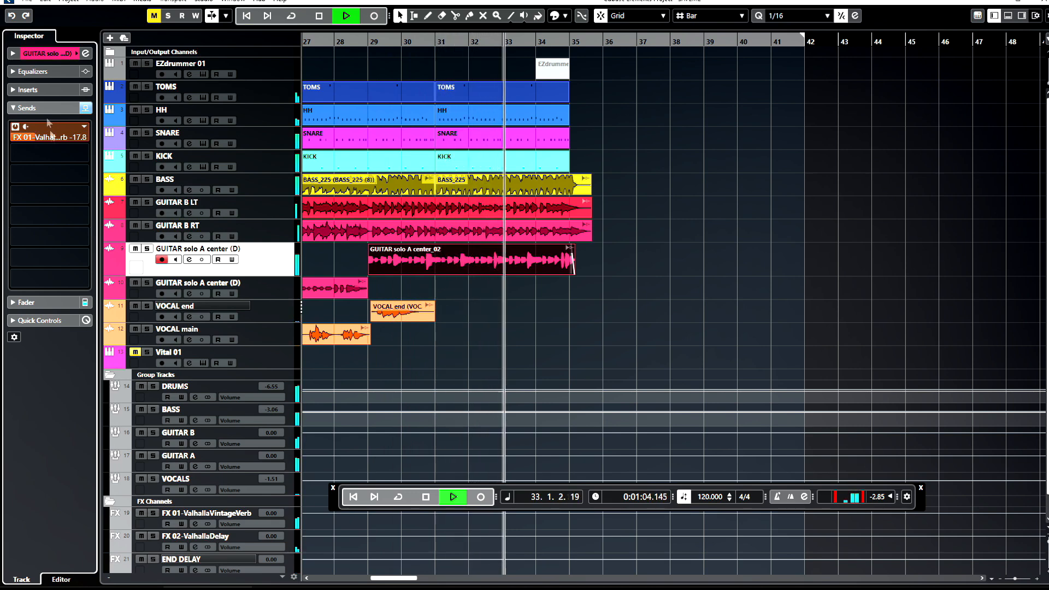
left_click(26, 1)
left_click(38, 53)
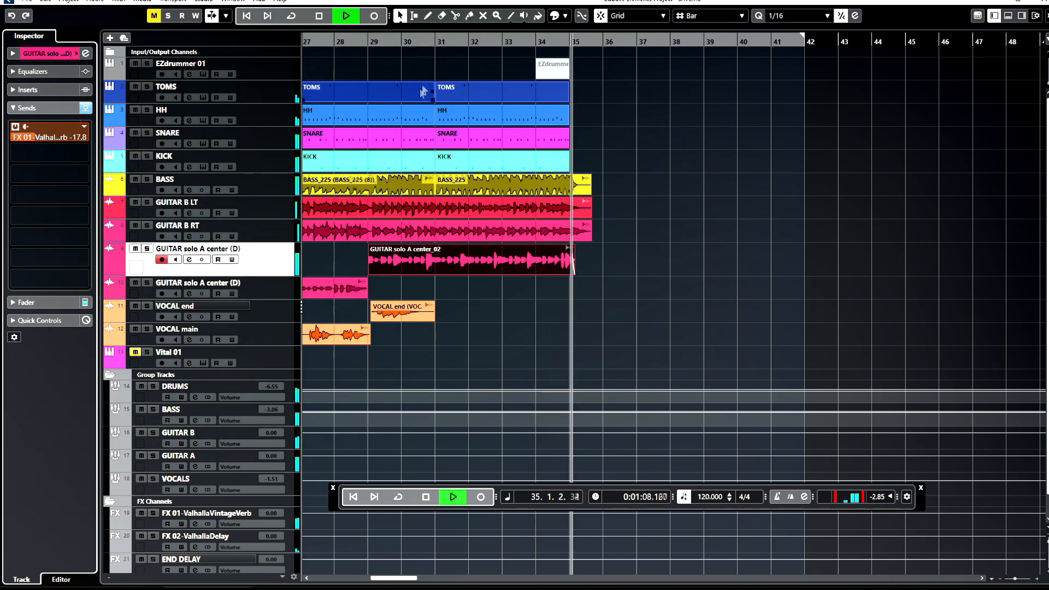
key("space")
- Replay the ending from bar 29 and compare the guitar solo with its reverb send bypassed and active
left_click(369, 44)
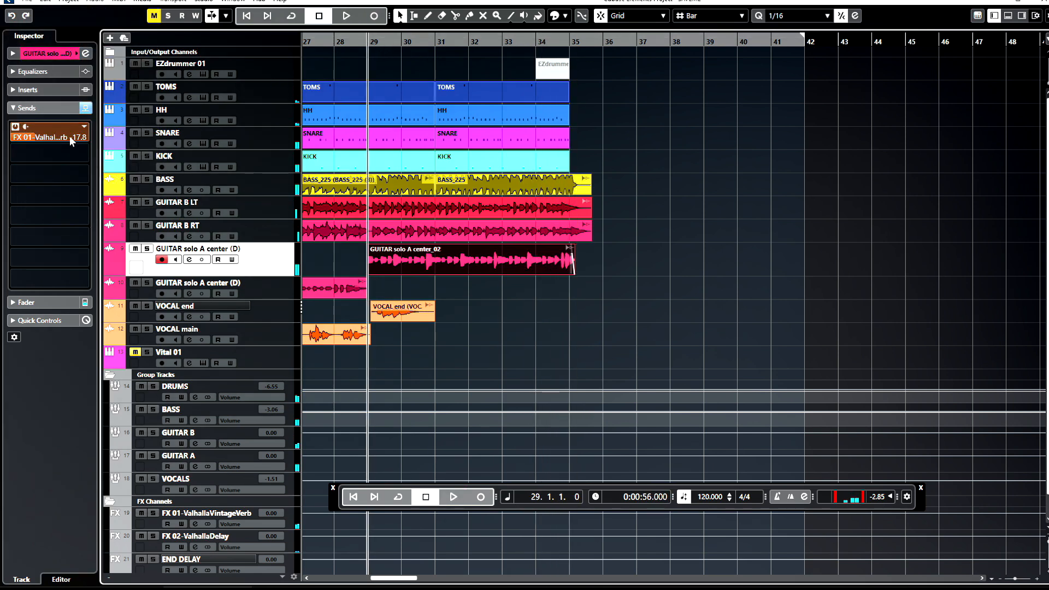
key("space")
left_click(14, 127)
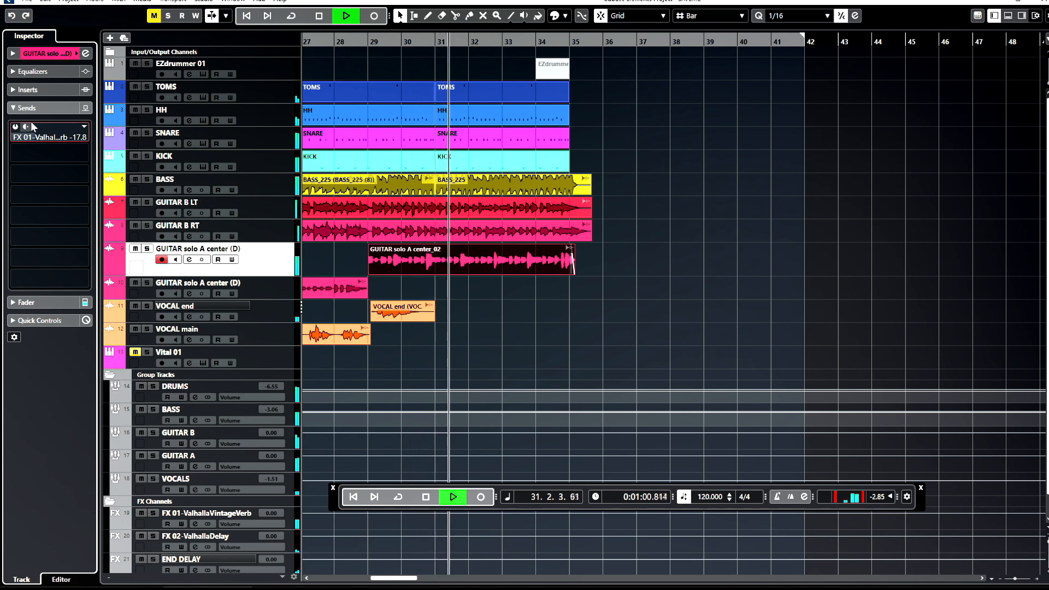
left_click(19, 129)
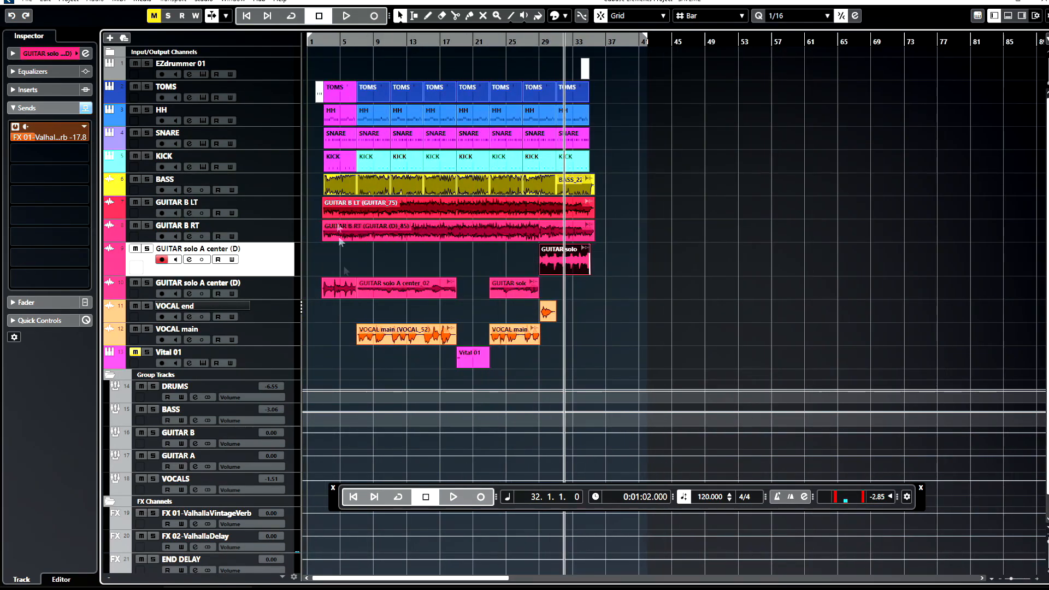
- Return the cursor to bar 1, shrink the final guitar solo track to the other tracks' height, and clear the event selection
left_click(315, 44)
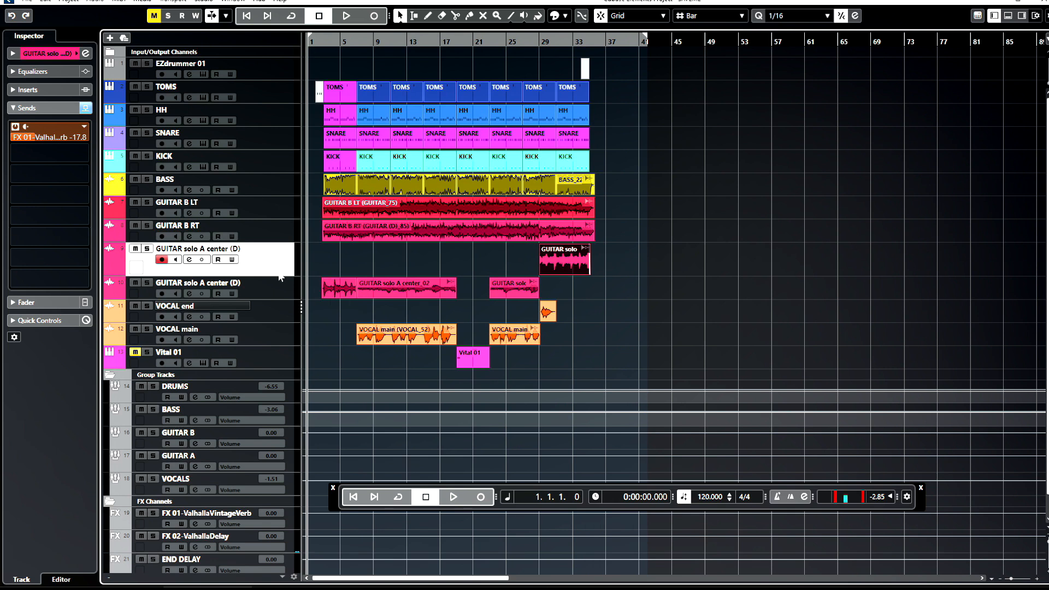
left_click_drag(274, 273, 274, 268)
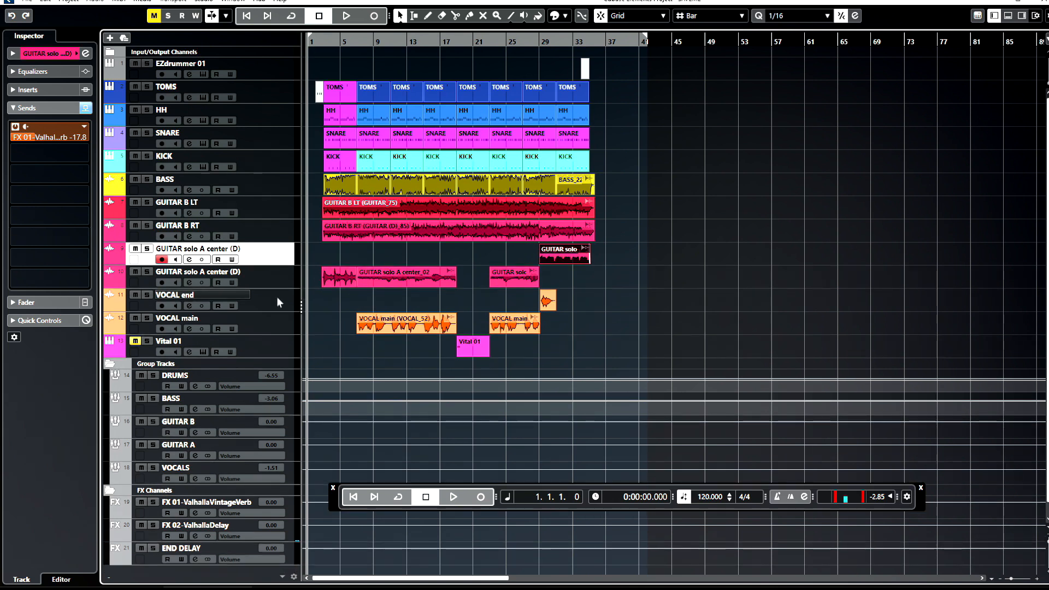
left_click(610, 109)
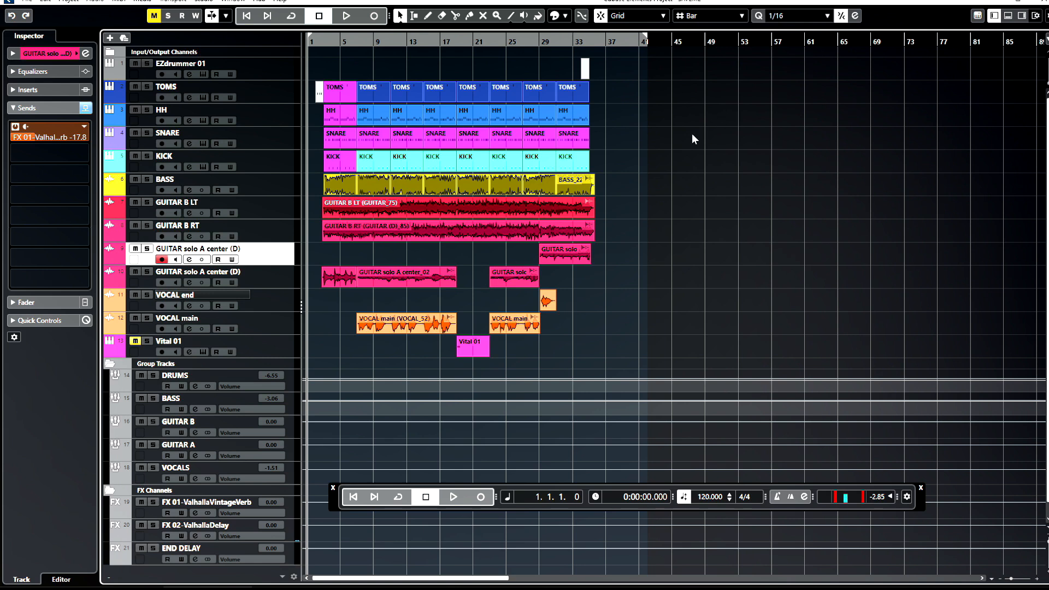
- Trim the starts of the first GUITAR B LT, GUITAR B RT and GUITAR solo A center events to just before bar 3
left_click(335, 100)
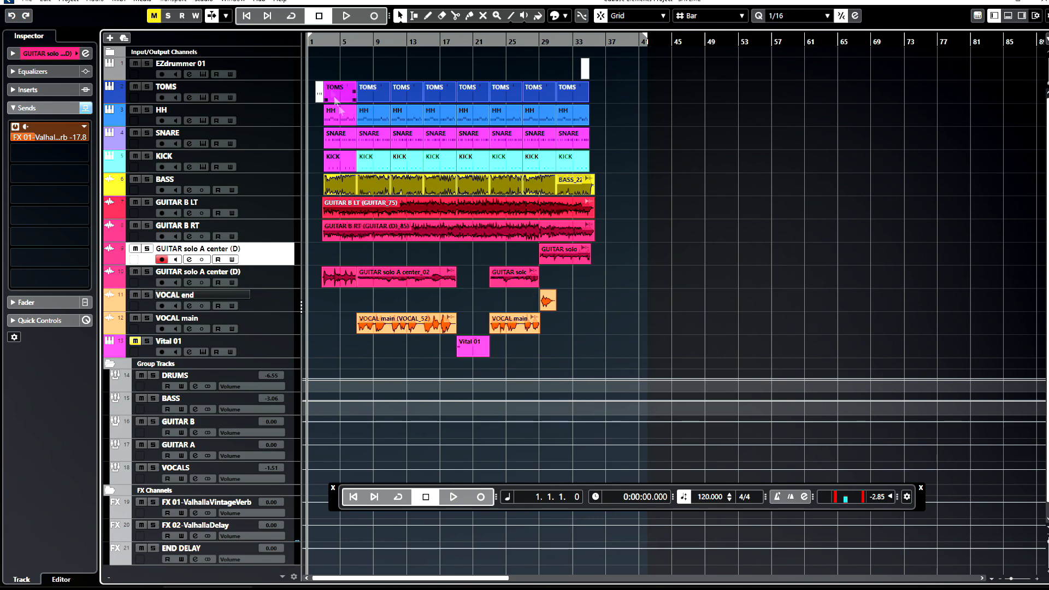
scroll(313, 102, "up", 8)
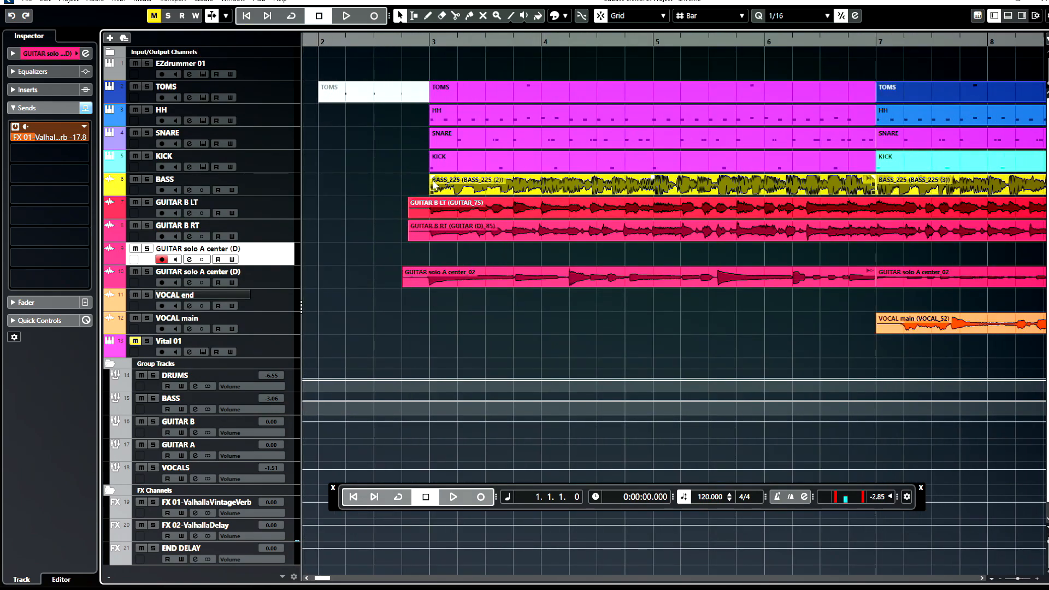
mouse_move(430, 193)
left_mouse_down()
mouse_move(416, 193)
mouse_move(430, 196)
left_mouse_up()
scroll(430, 197, "up", 2)
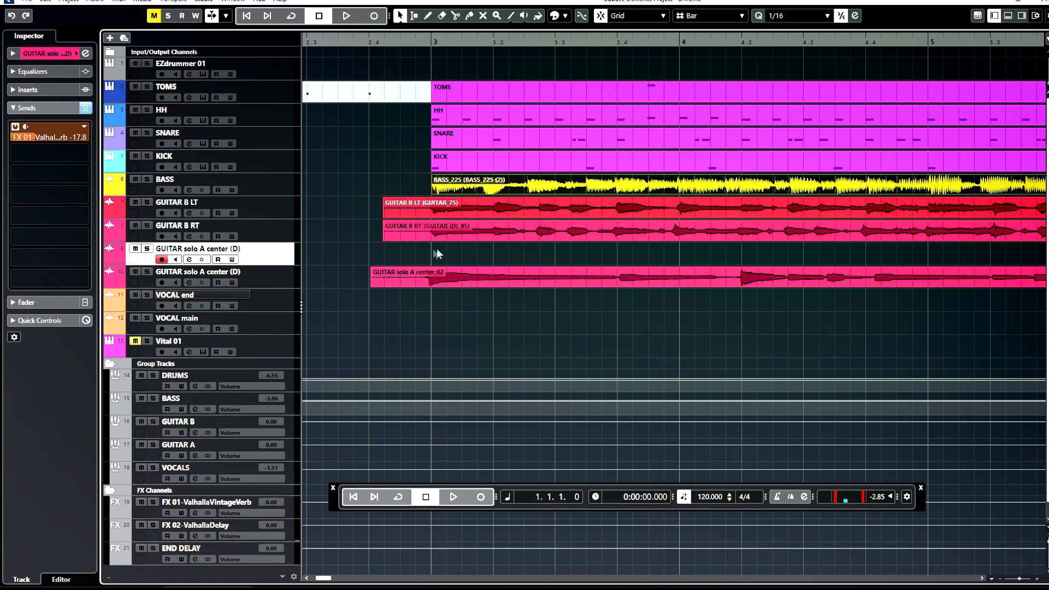
left_click_drag(390, 251, 429, 241)
left_click(399, 276)
left_click_drag(373, 283, 426, 285)
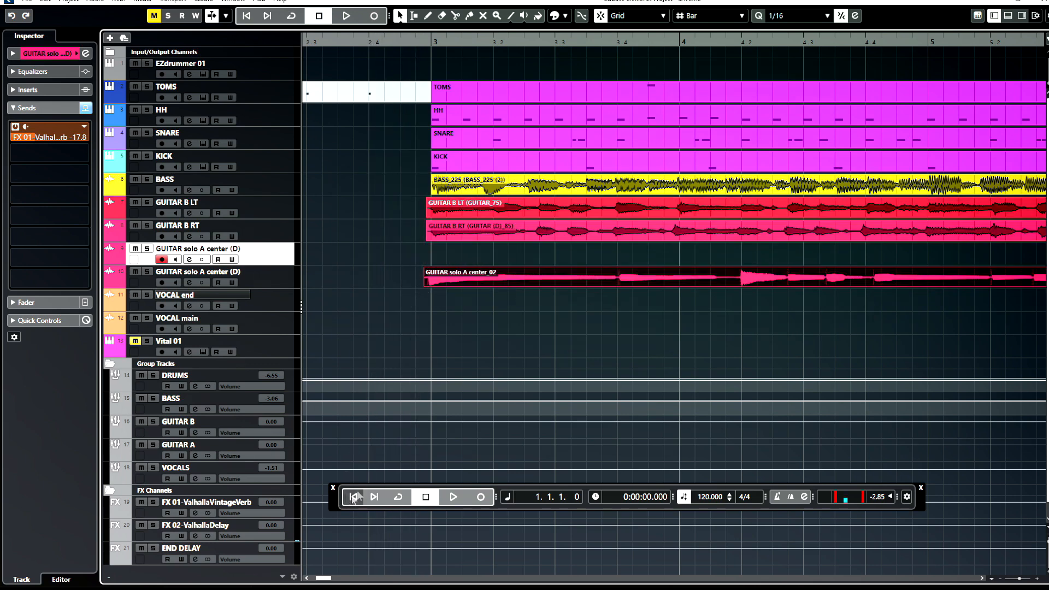
- Solo the VOCAL main track, listen to it from about bar 10 into bar 11, and turn the solo off
scroll(450, 342, "down", 5, "ctrl")
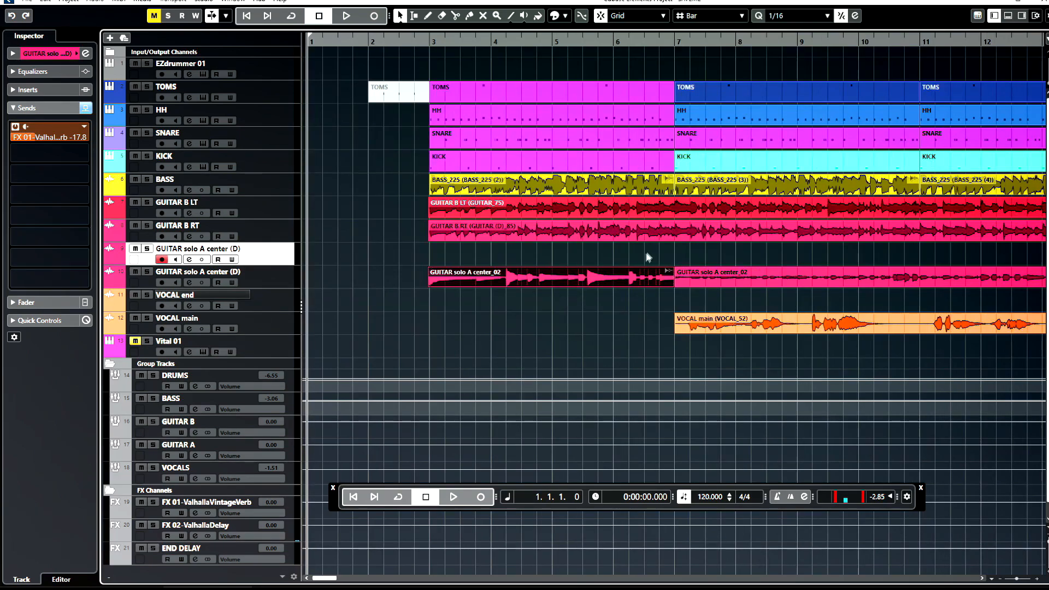
scroll(680, 234, "down", 1)
scroll(675, 241, "down", 4, "ctrl")
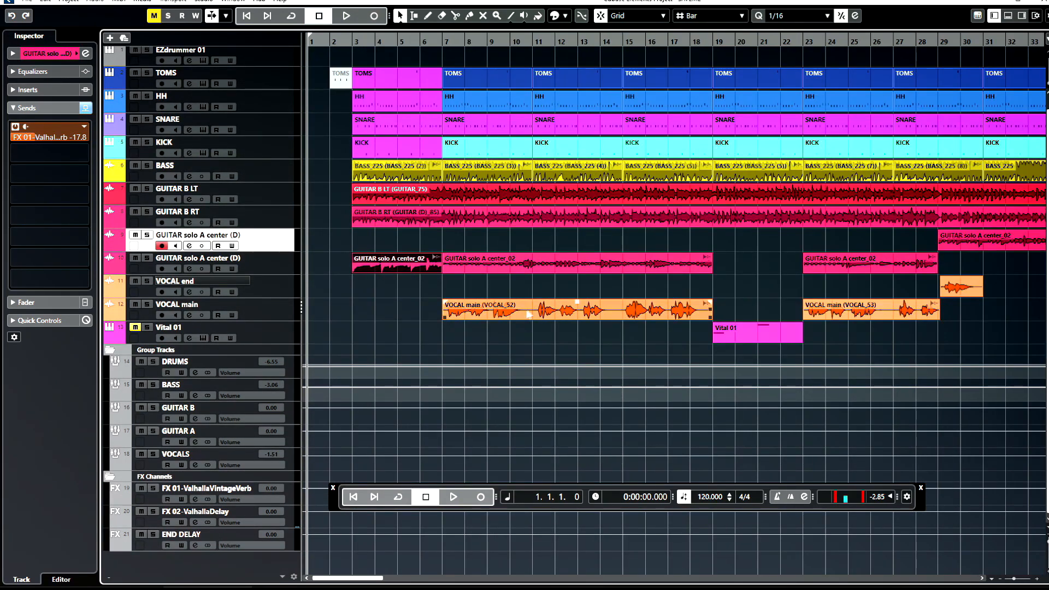
left_click(538, 310)
left_click(252, 309)
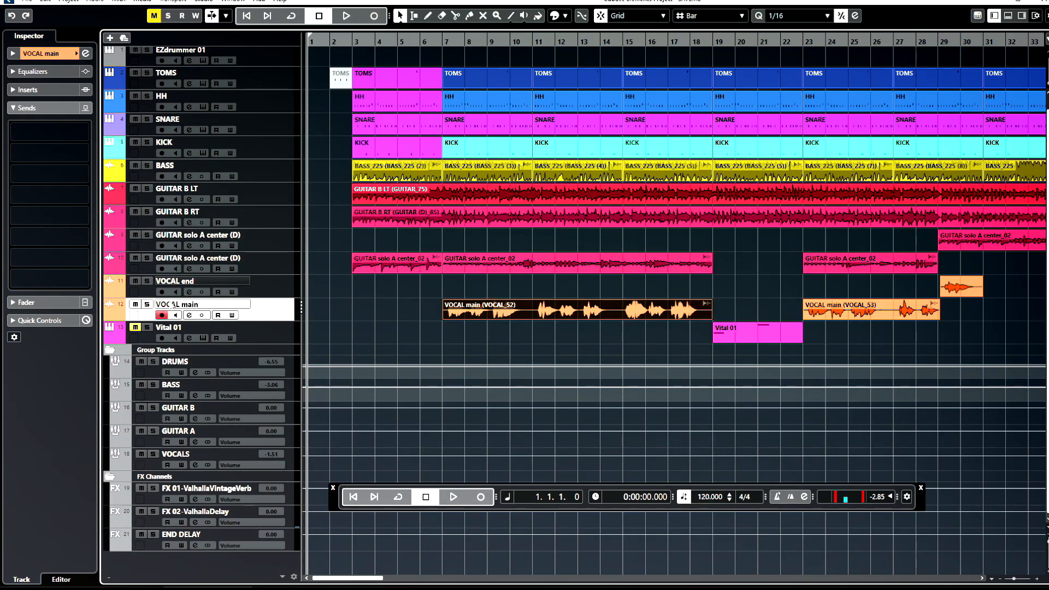
left_click(146, 309)
left_click(512, 42)
key("space")
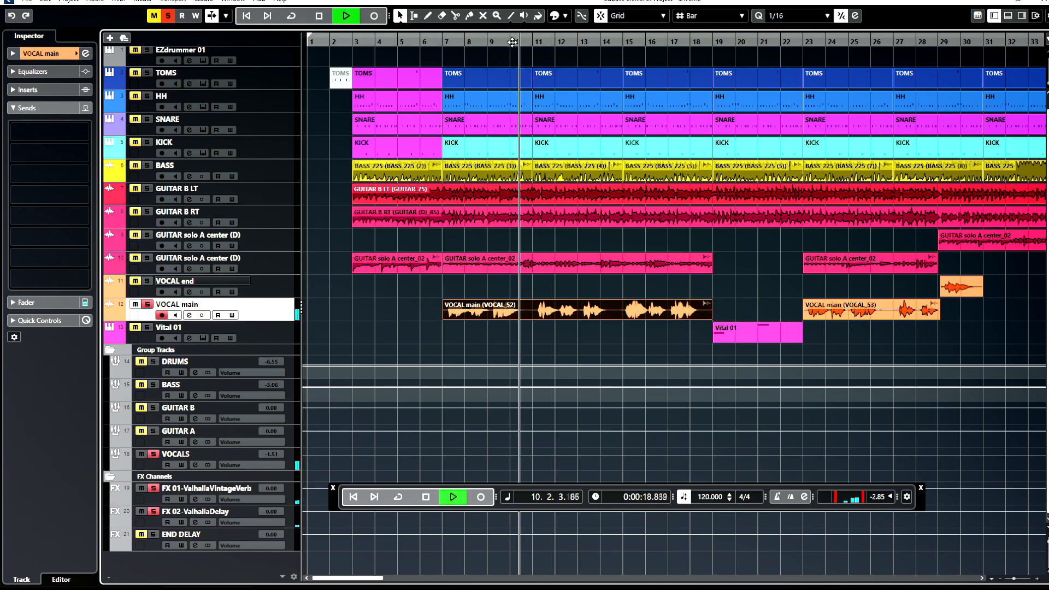
key("space")
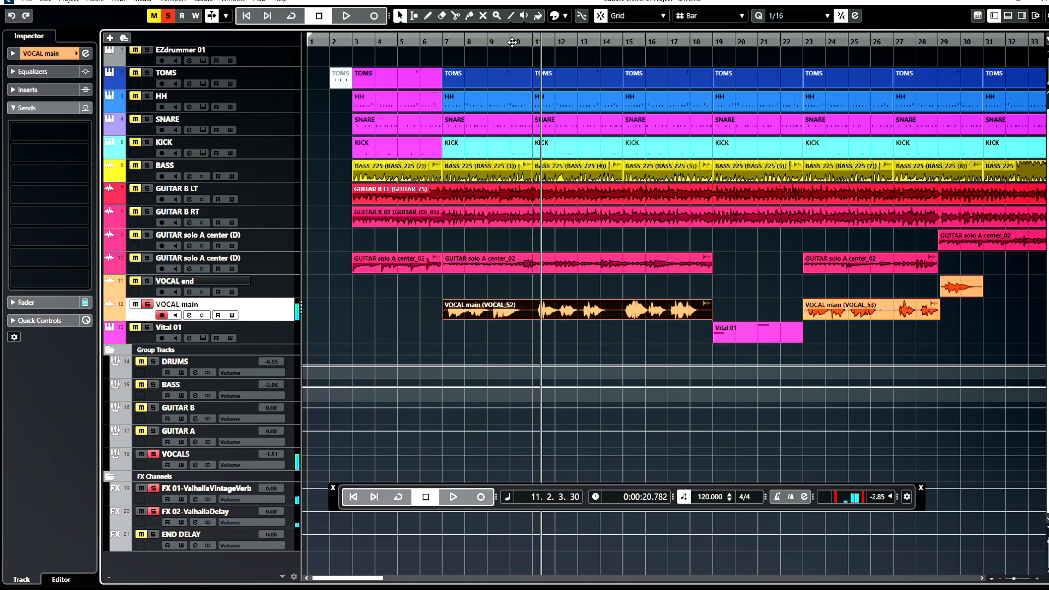
left_click(146, 304)
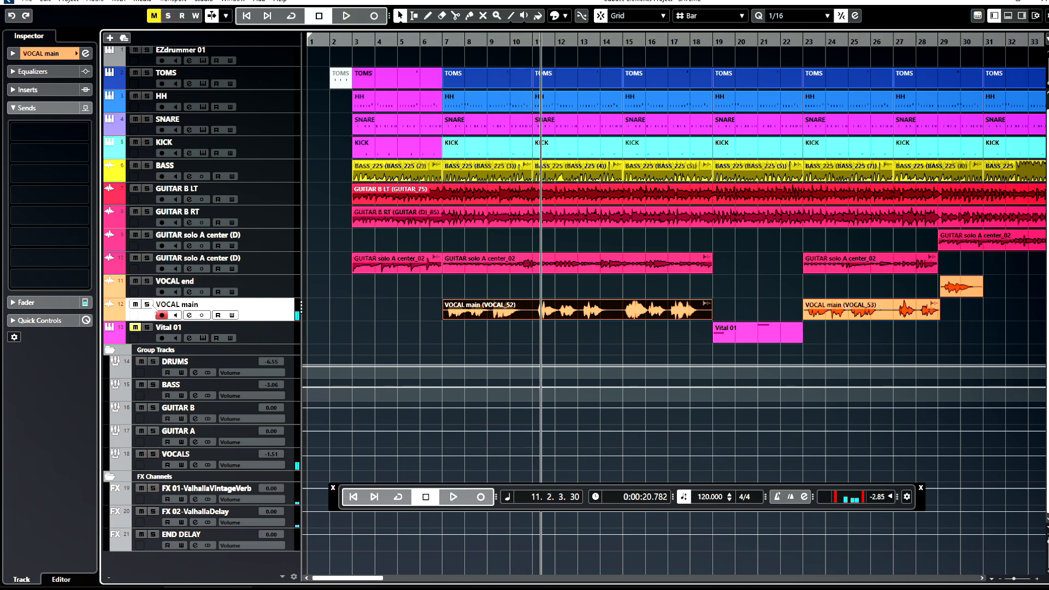
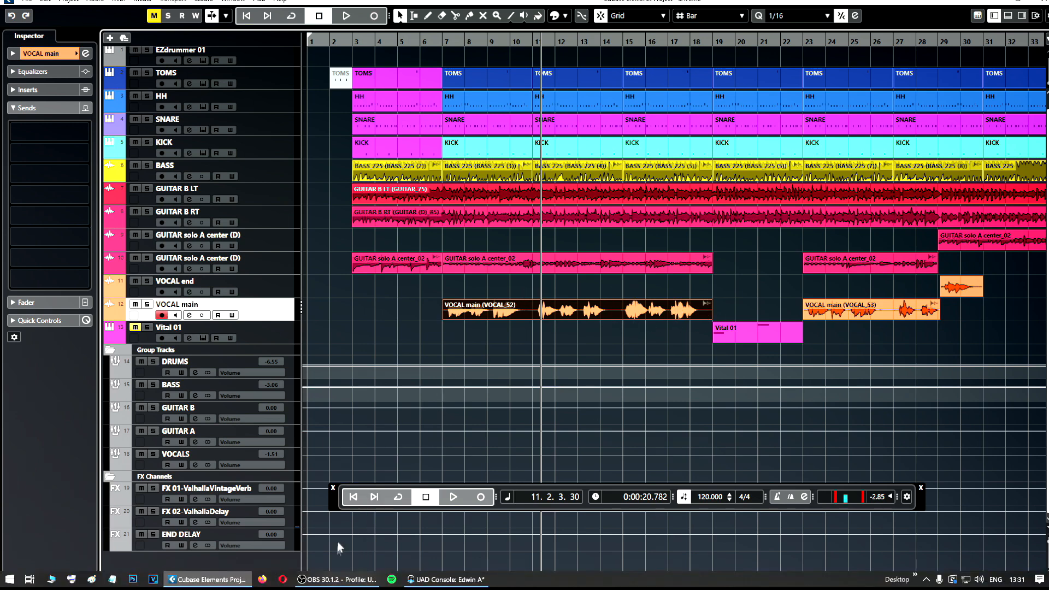
- Spot-check the full mix by playing short passages from around bars 3, 10, 24 and 30
left_click_drag(334, 579, 360, 580)
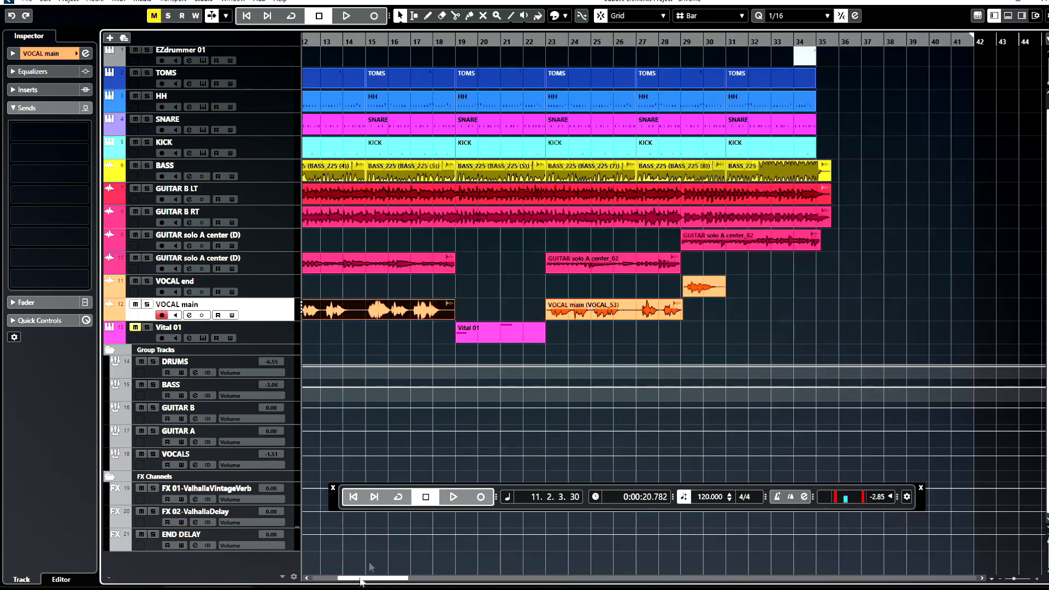
scroll(458, 369, "down", 5)
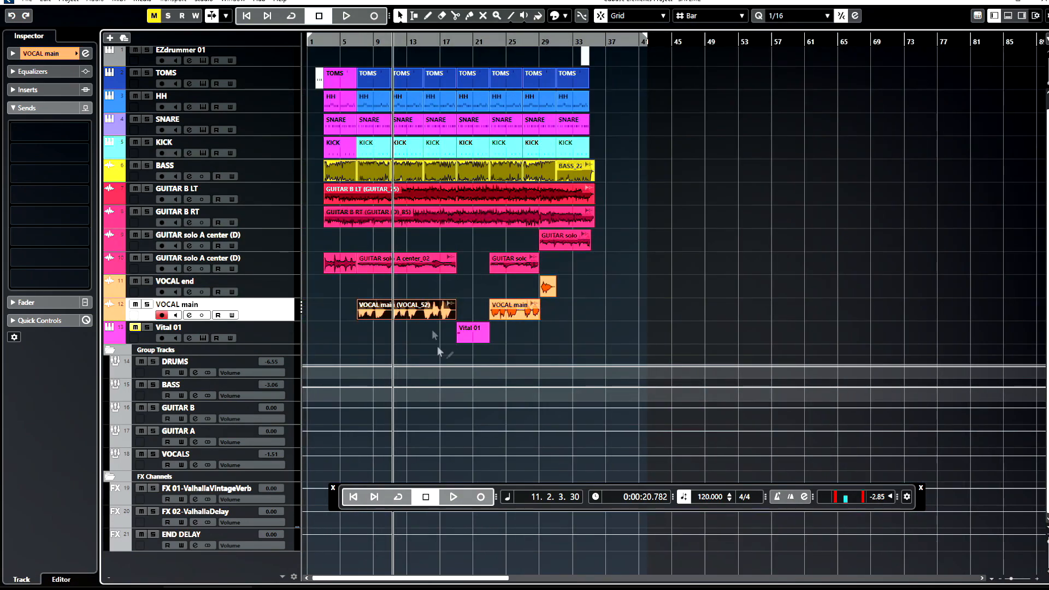
left_click(323, 38)
key("space")
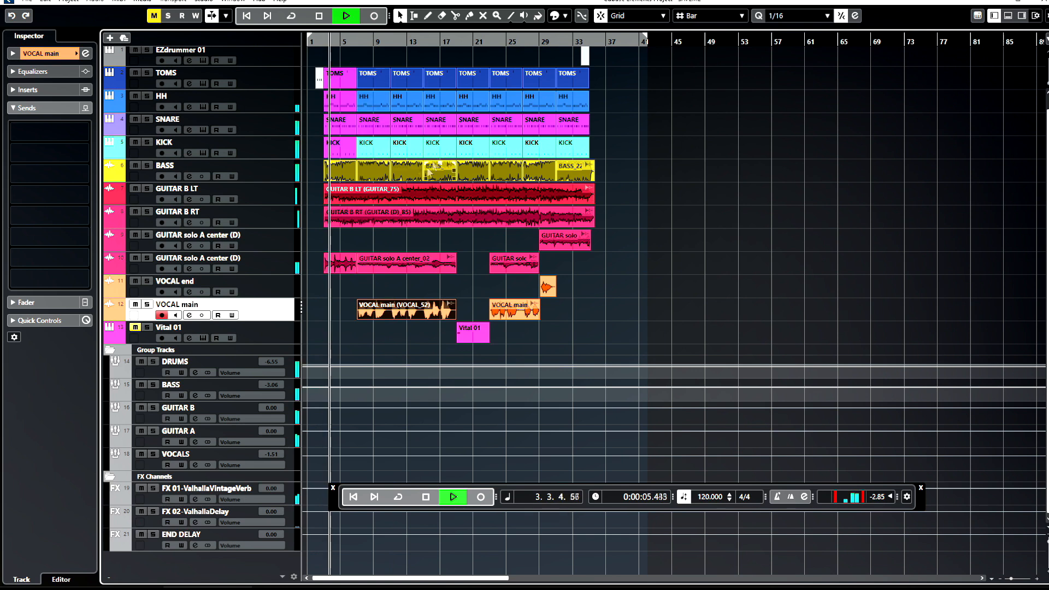
key("space")
left_click(383, 38)
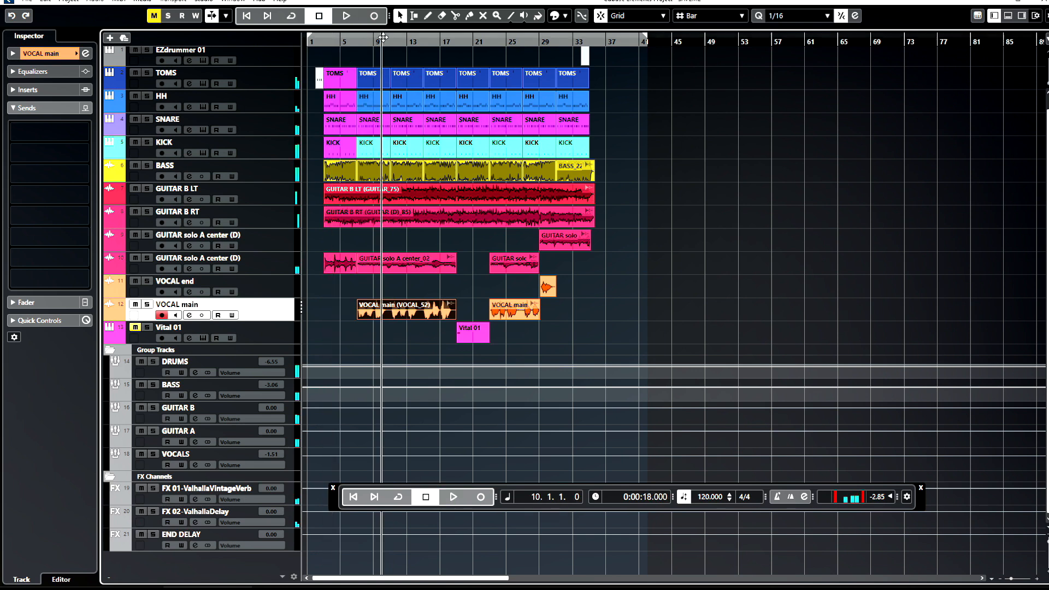
key("space")
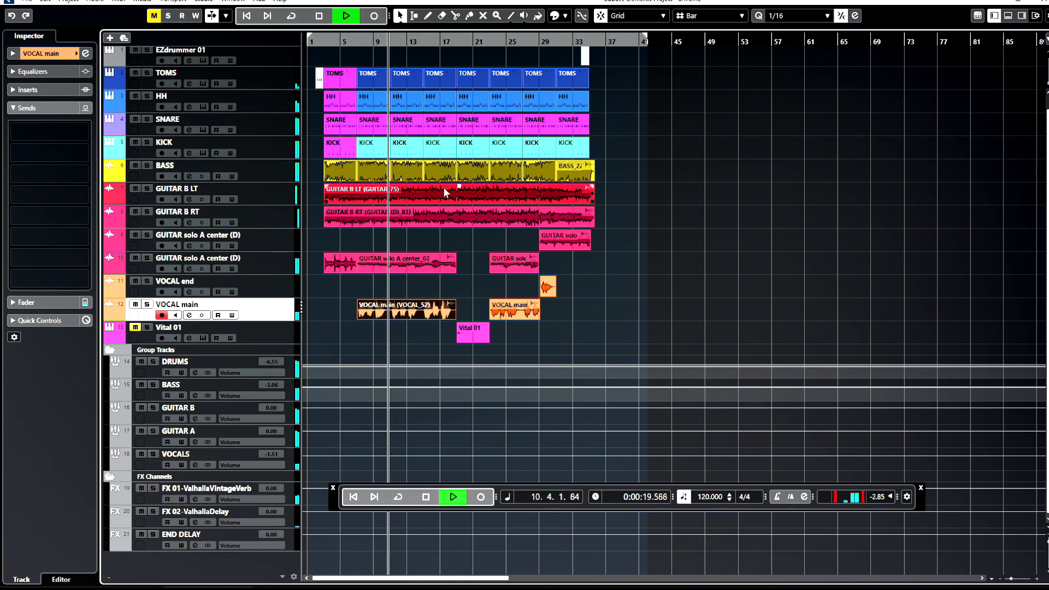
key("space")
left_click(497, 39)
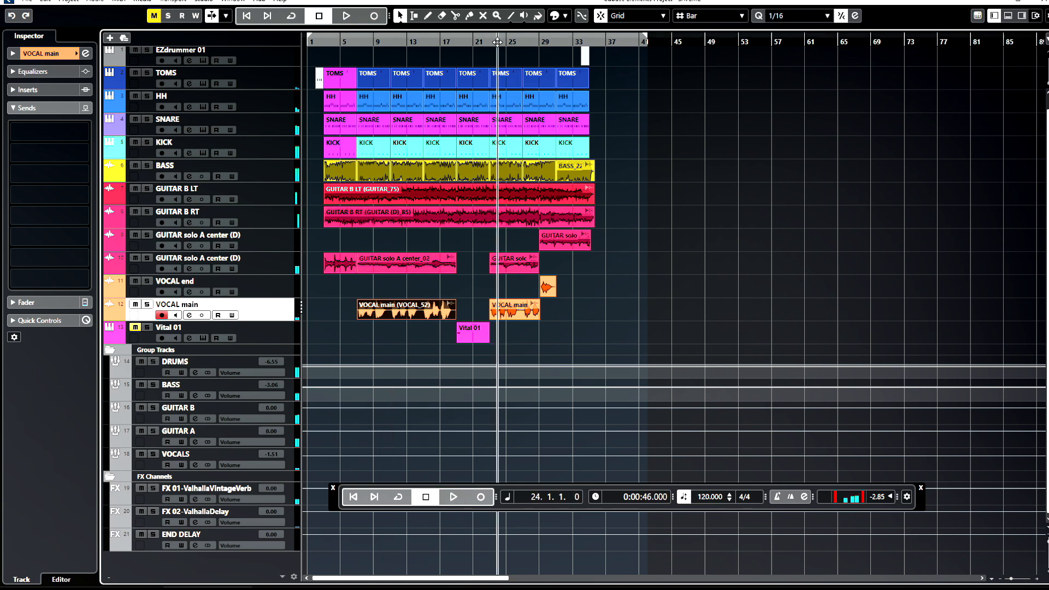
key("space")
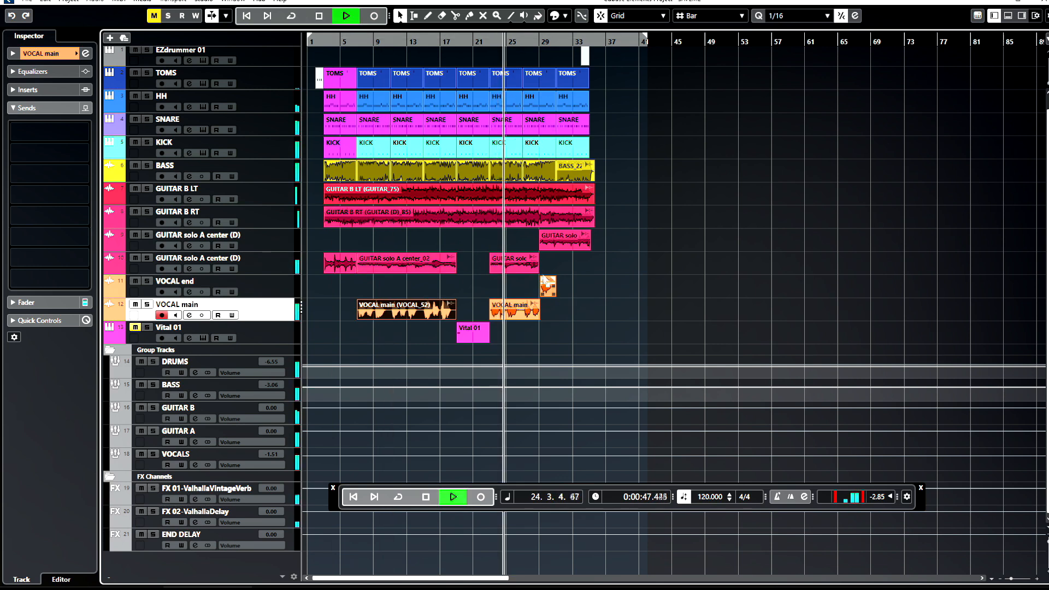
key("space")
left_click(547, 43)
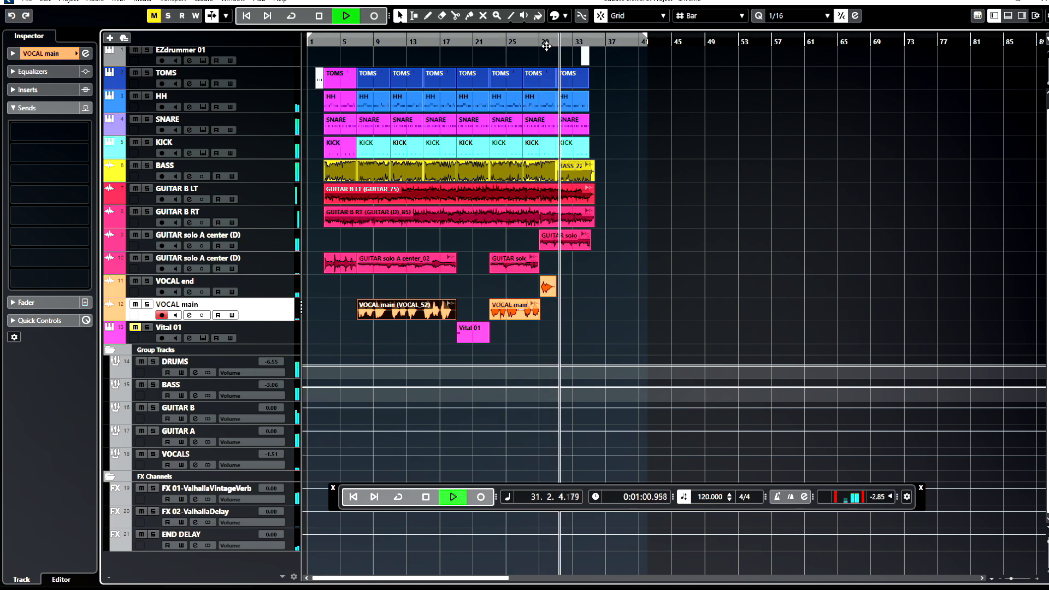
key("space")
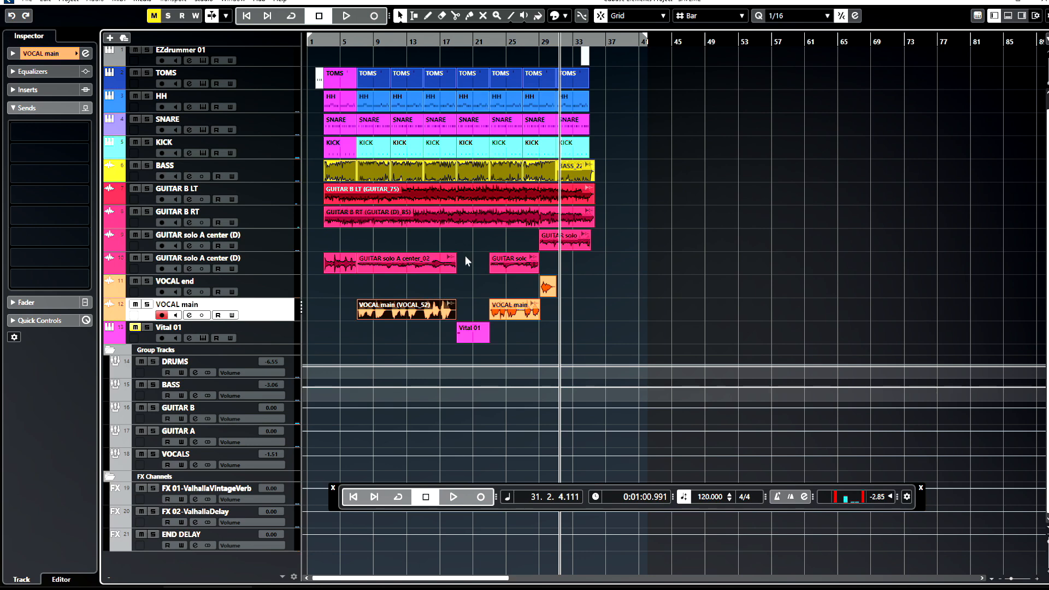
- Save the project under its existing name
left_click(28, 2)
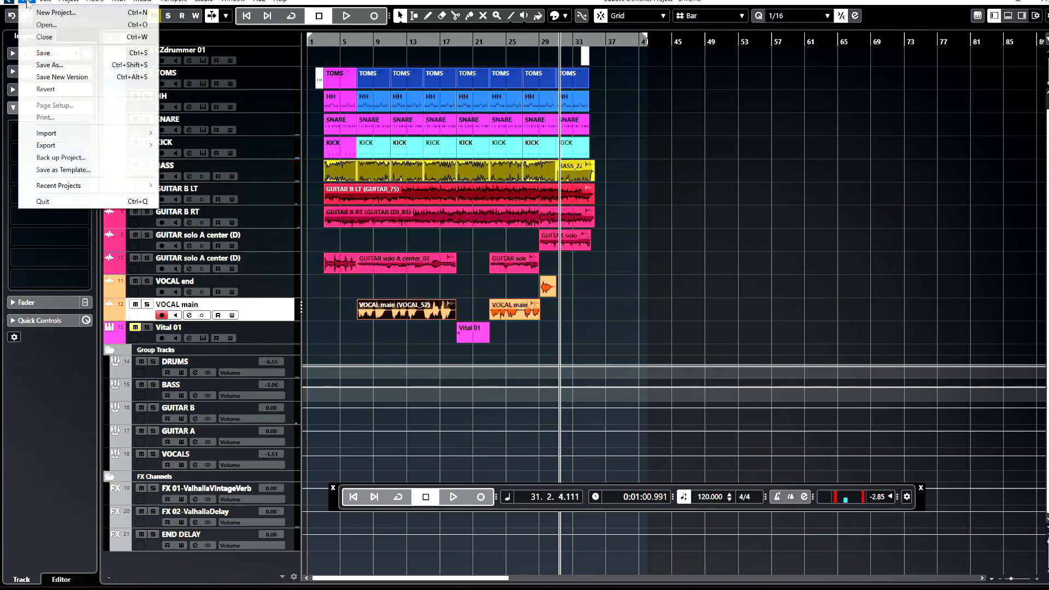
left_click(46, 53)
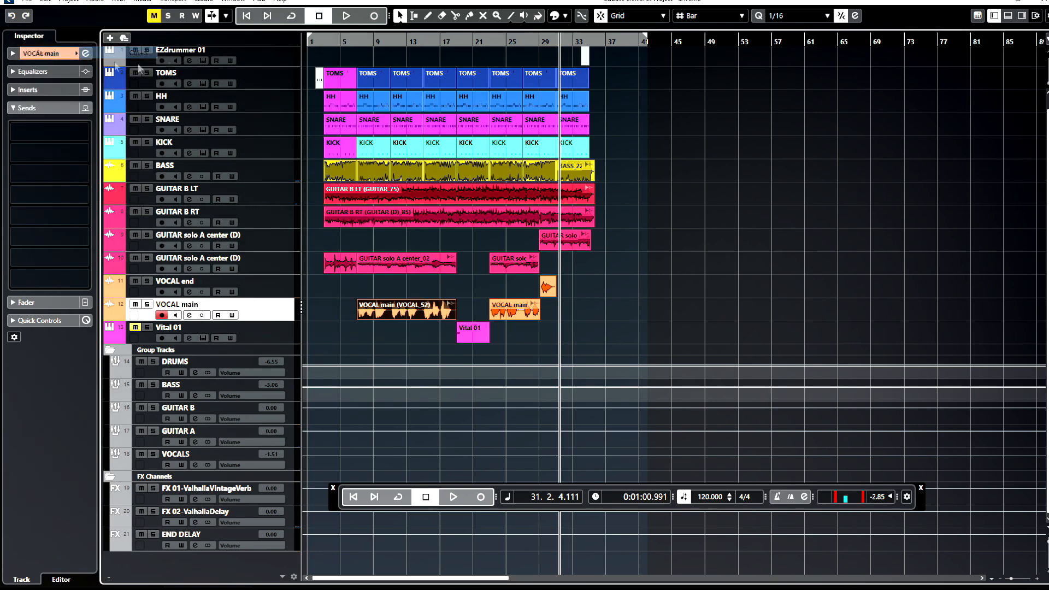
- Open the MixConsole and compare the mix with all Stereo Out inserts bypassed and active during playback, ending with them active
left_click(206, 2)
left_click(230, 25)
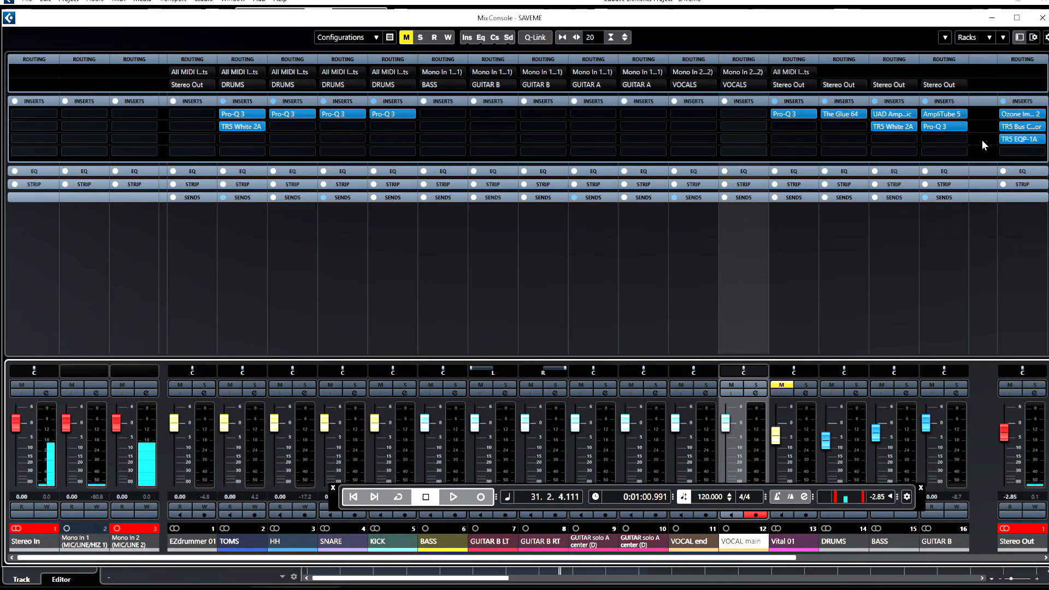
key("space")
left_click(1003, 101)
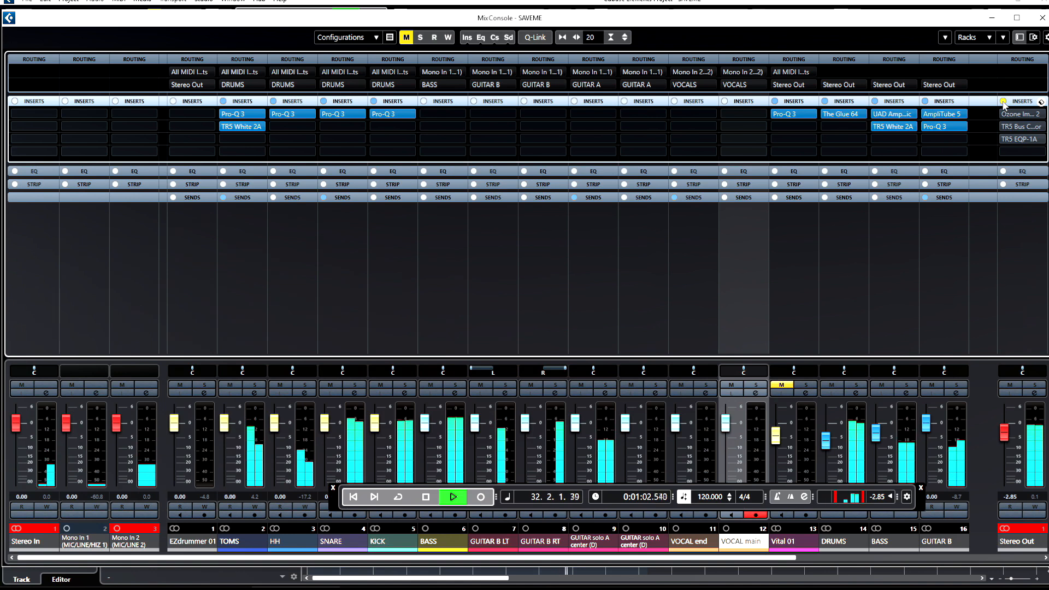
left_click(1003, 102)
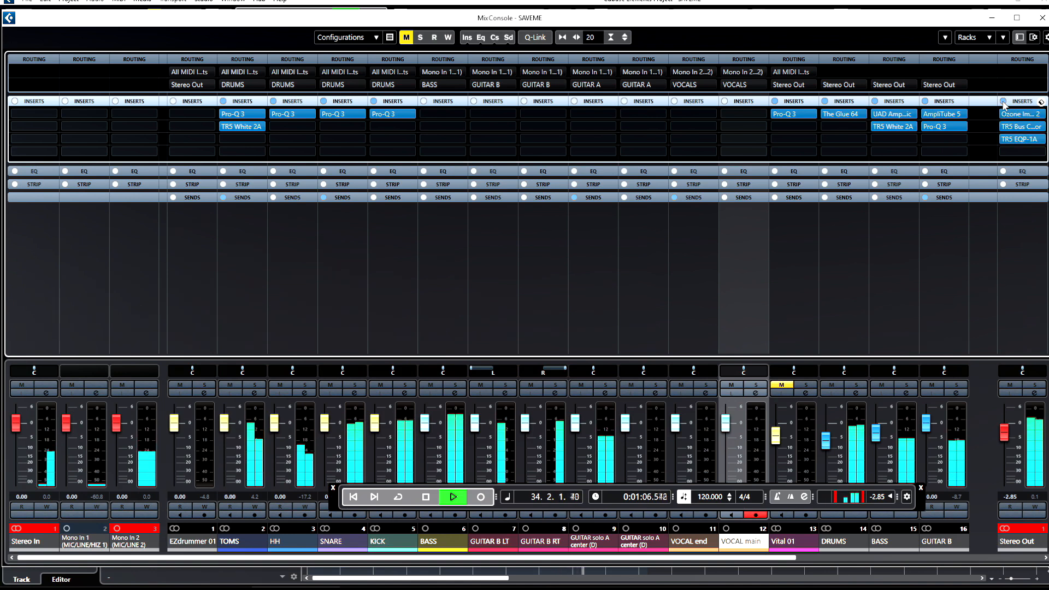
left_click(1004, 101)
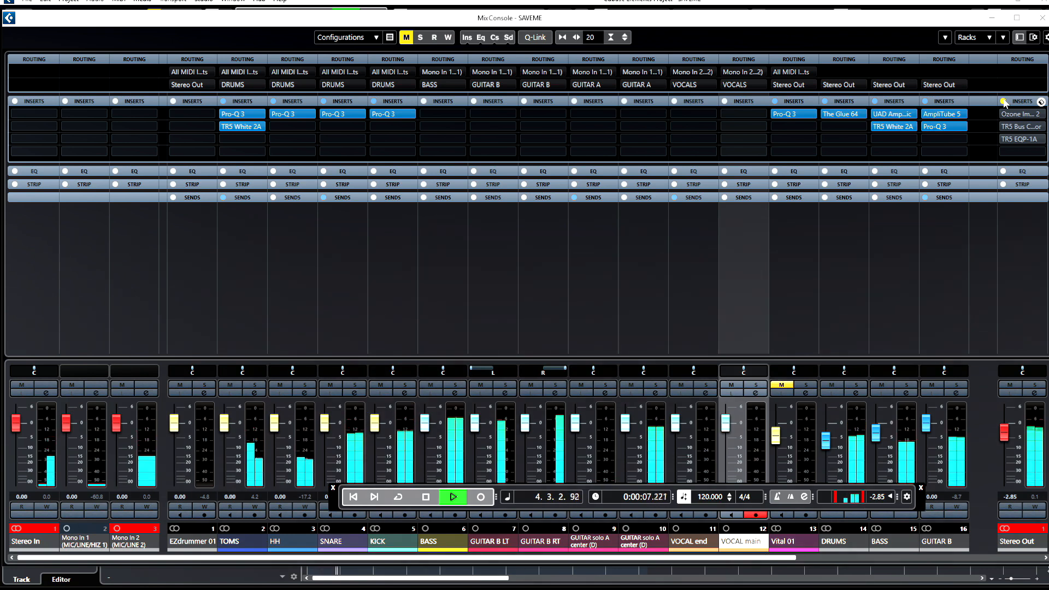
left_click(1004, 102)
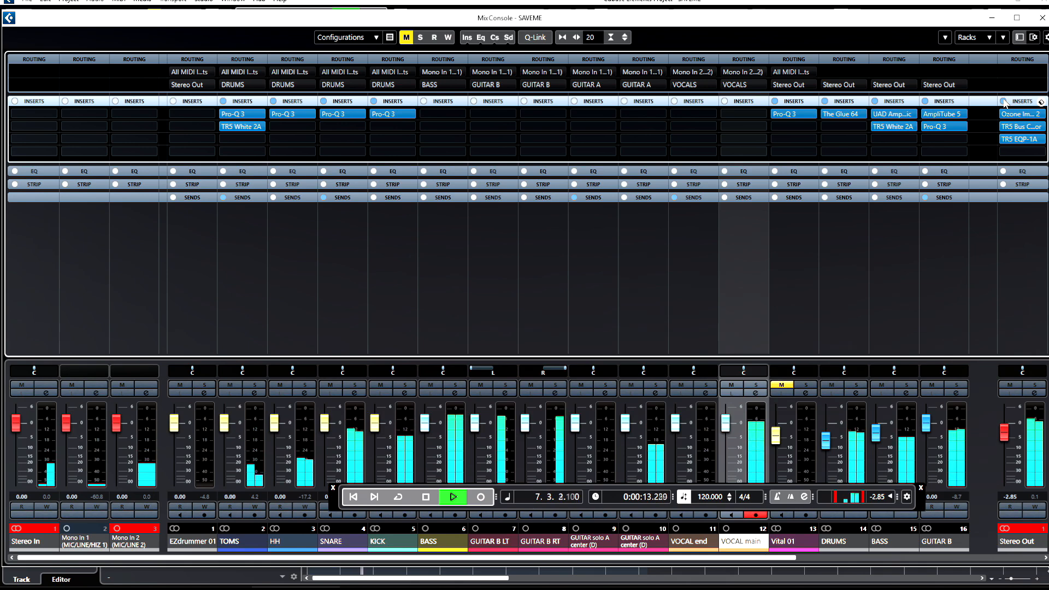
left_click(1004, 101)
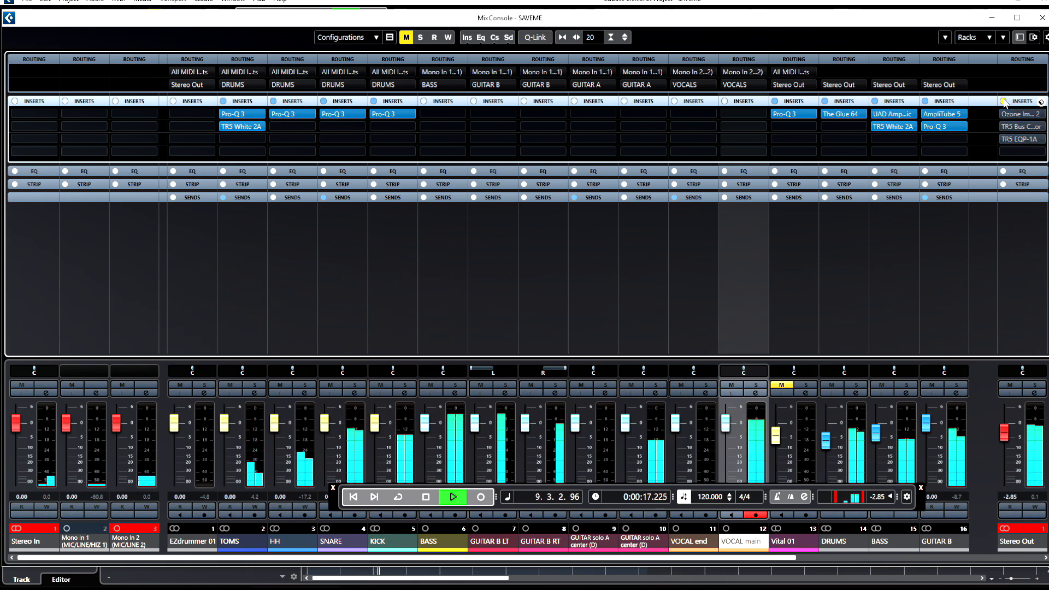
left_click(1005, 102)
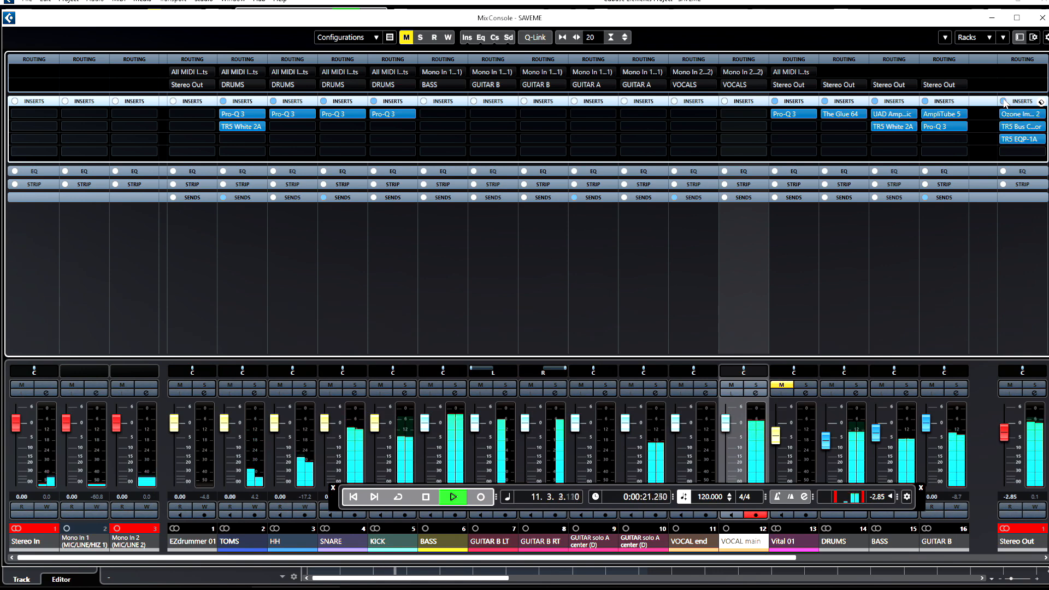
key("space")
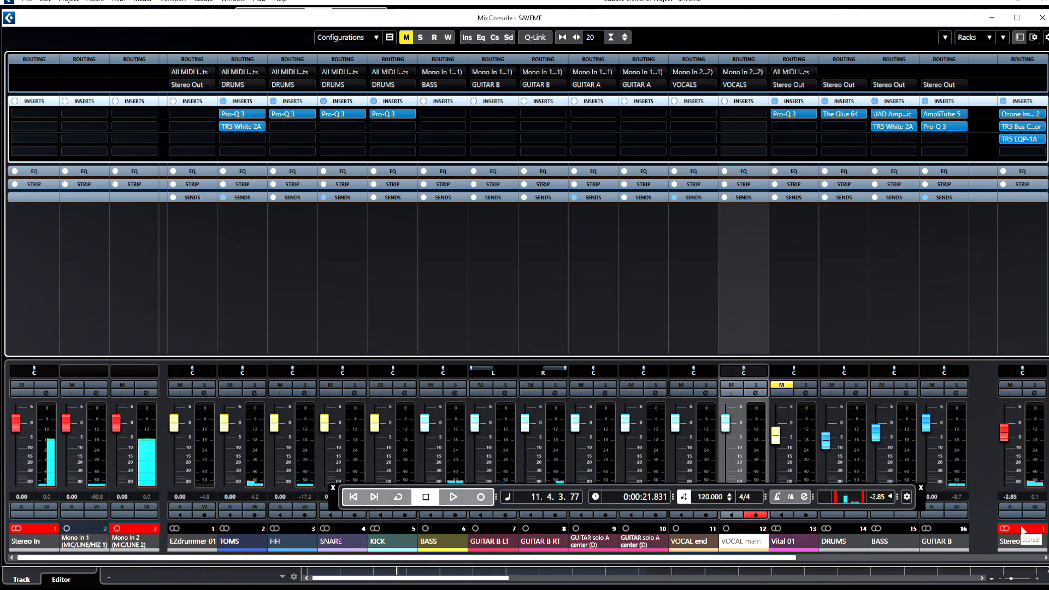
- Check the stereo image from about bar 11 to 17 in Stereo Out's Ozone Imager 2 with the Polar Sample display, and close the MixConsole
left_click(1024, 530)
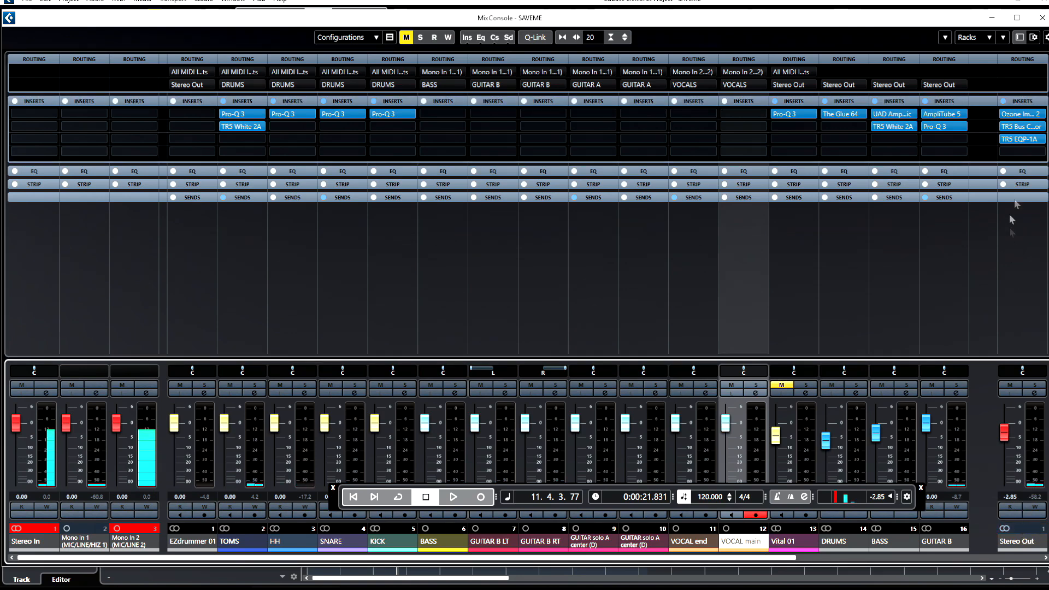
left_click(1021, 114)
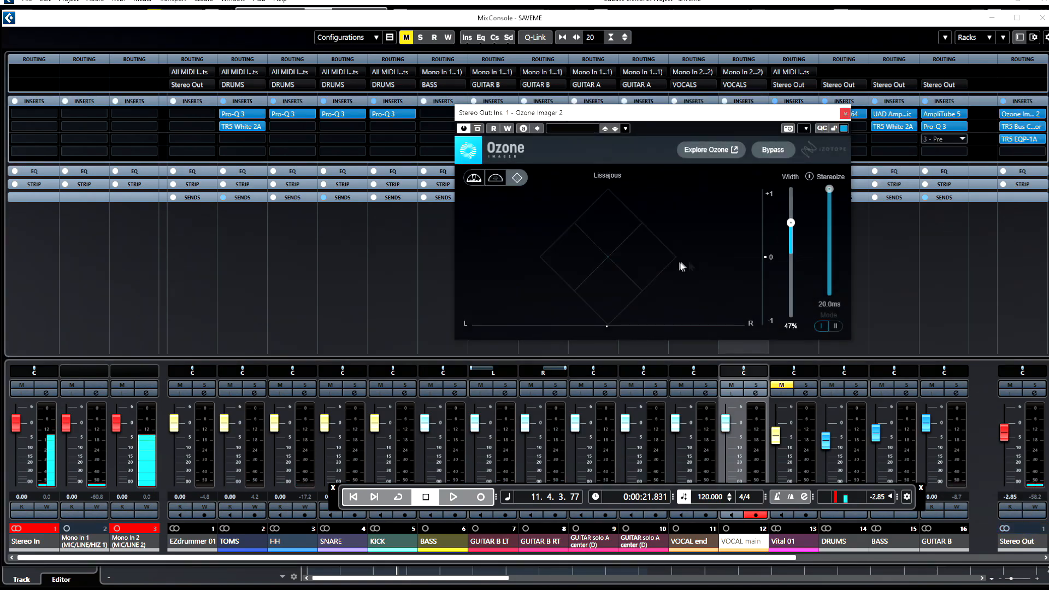
left_click(502, 179)
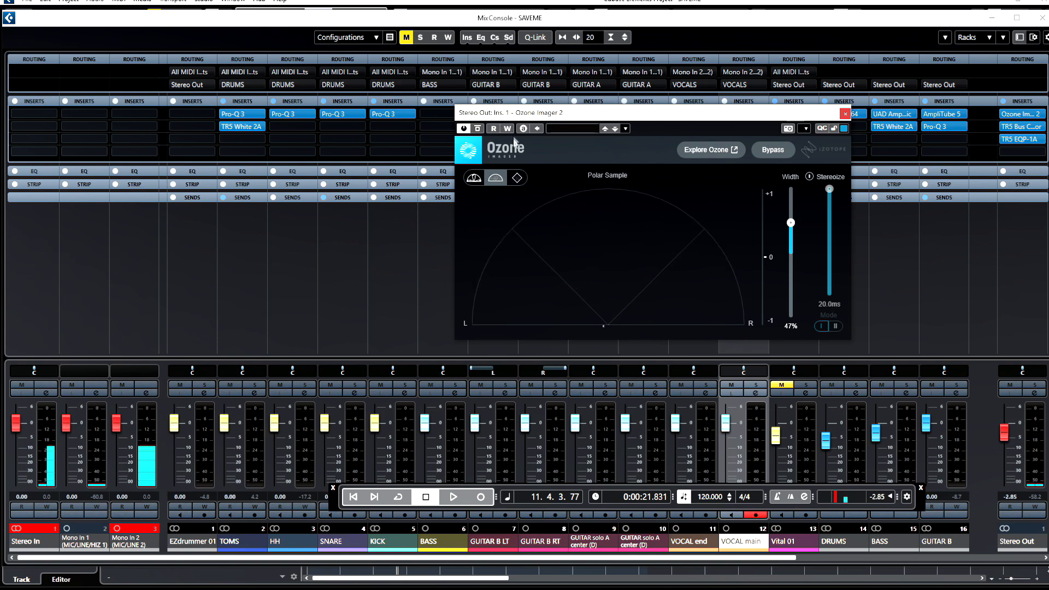
key("space")
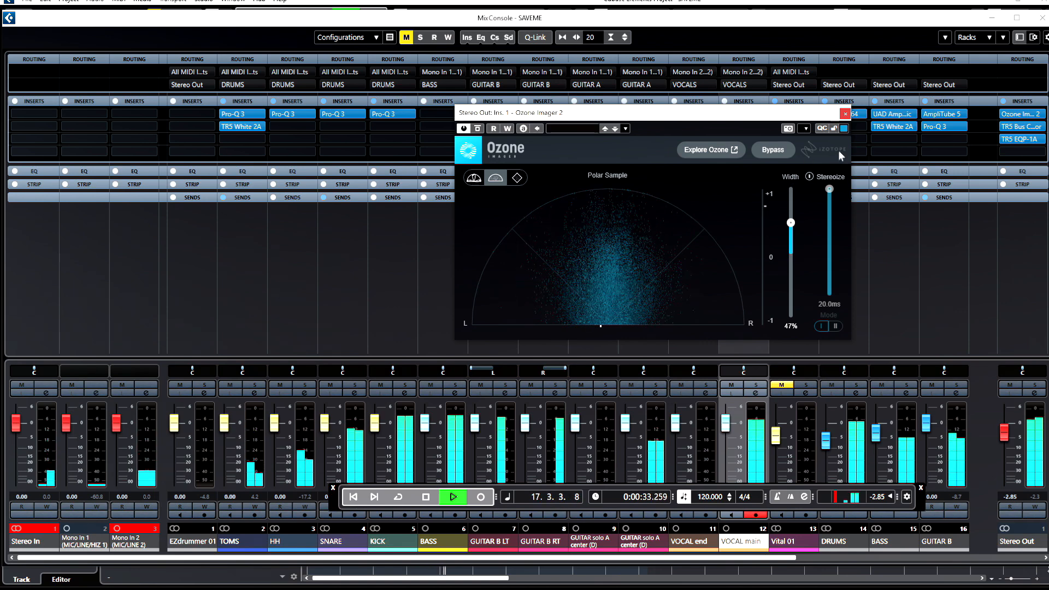
key("space")
left_click(845, 113)
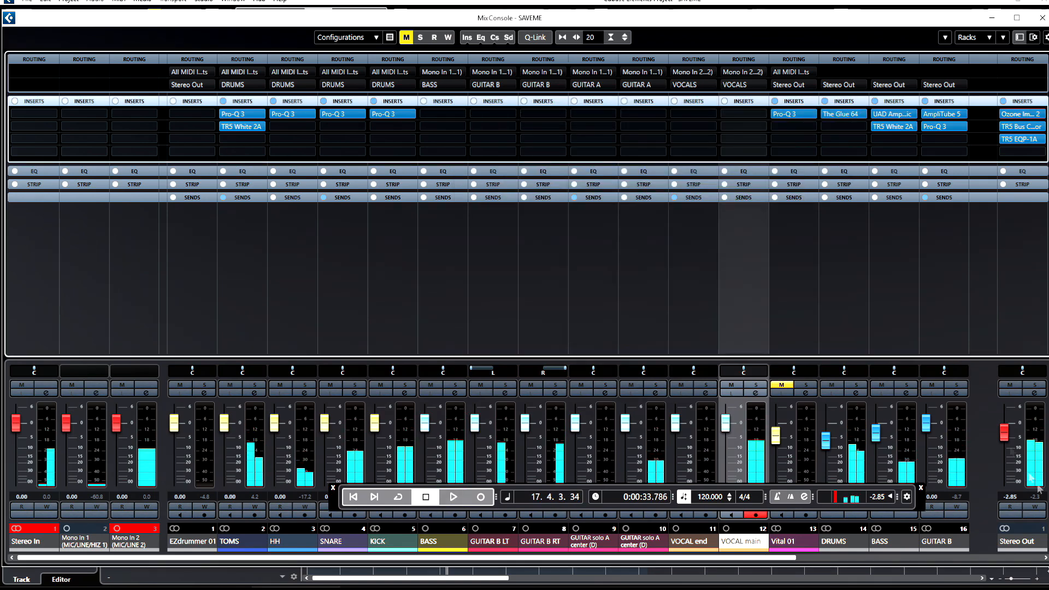
left_click(1005, 435)
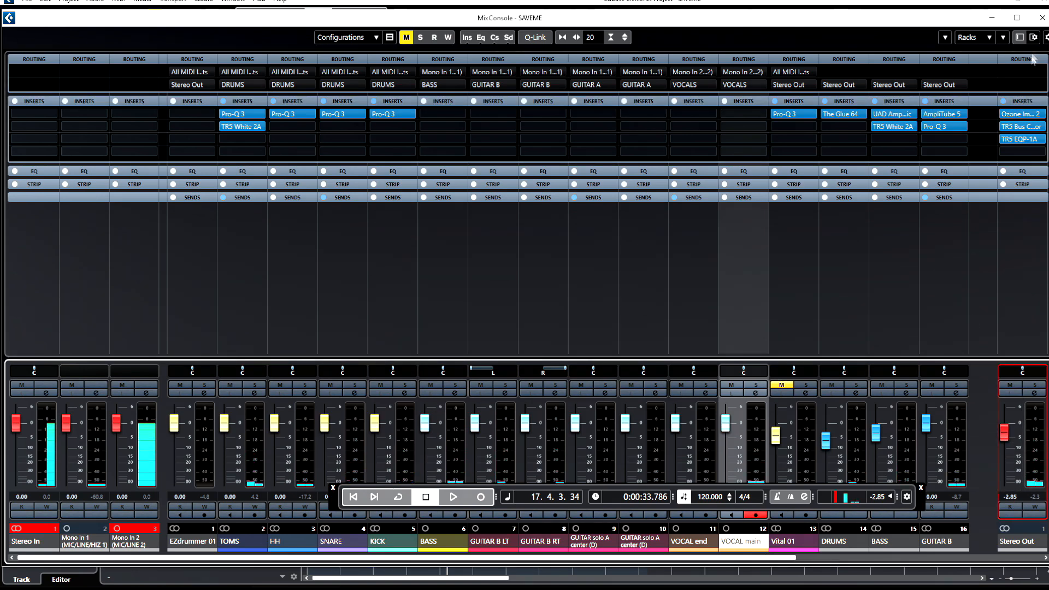
left_click(1042, 17)
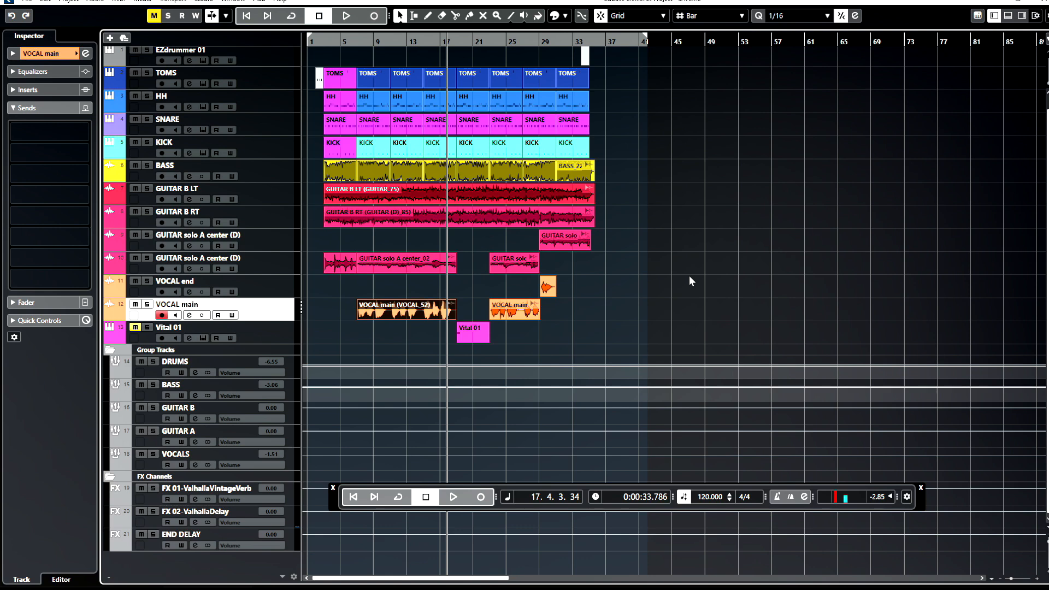
- Set up an audio mixdown export of Stereo Out named SAVEME with the Desktop as destination folder
left_click(27, 2)
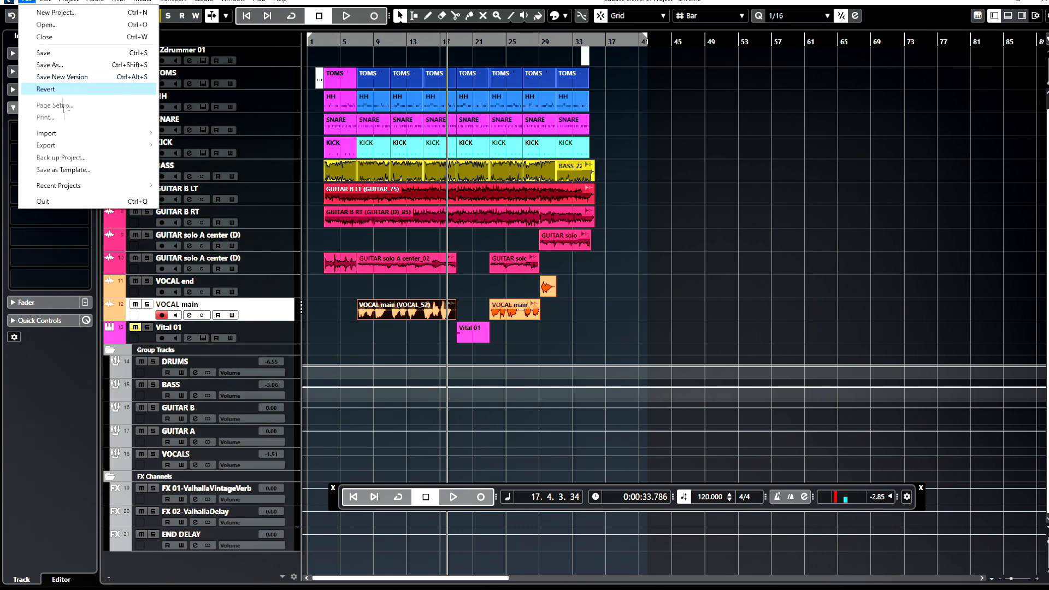
mouse_move(75, 147)
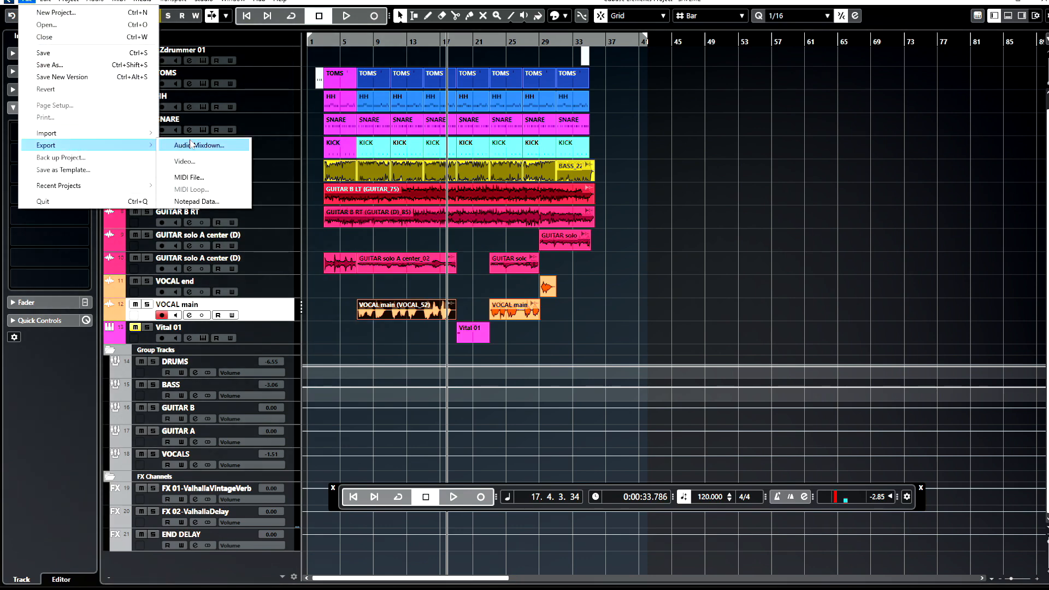
left_click(189, 142)
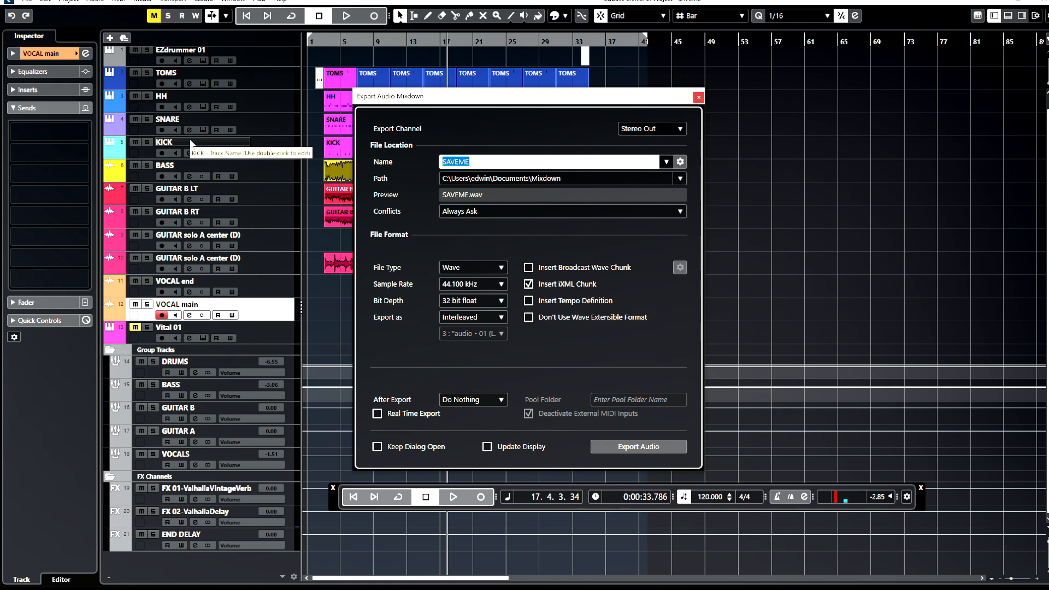
left_click(491, 178)
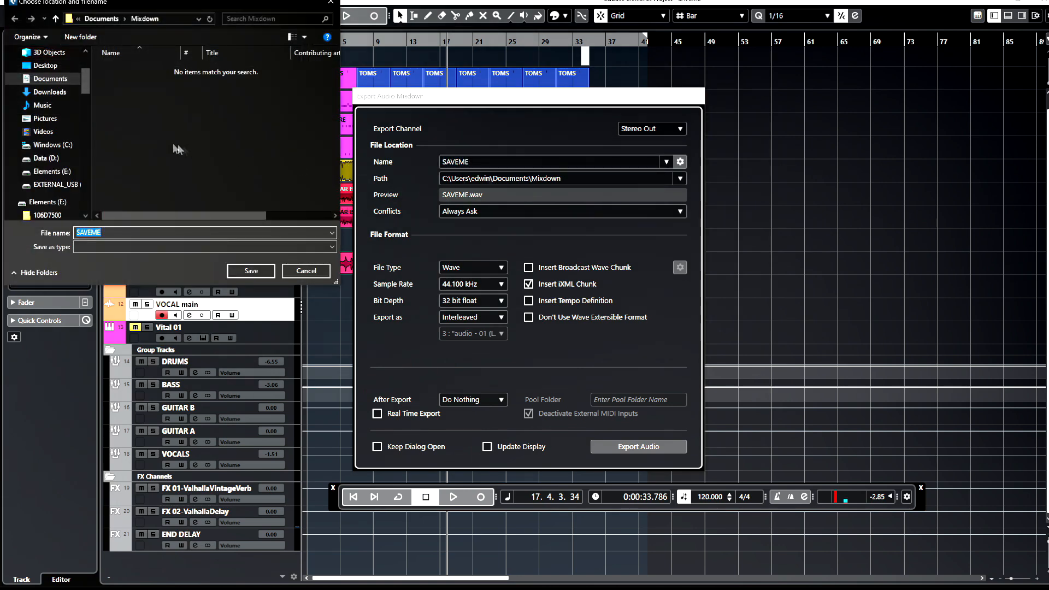
left_click(46, 65)
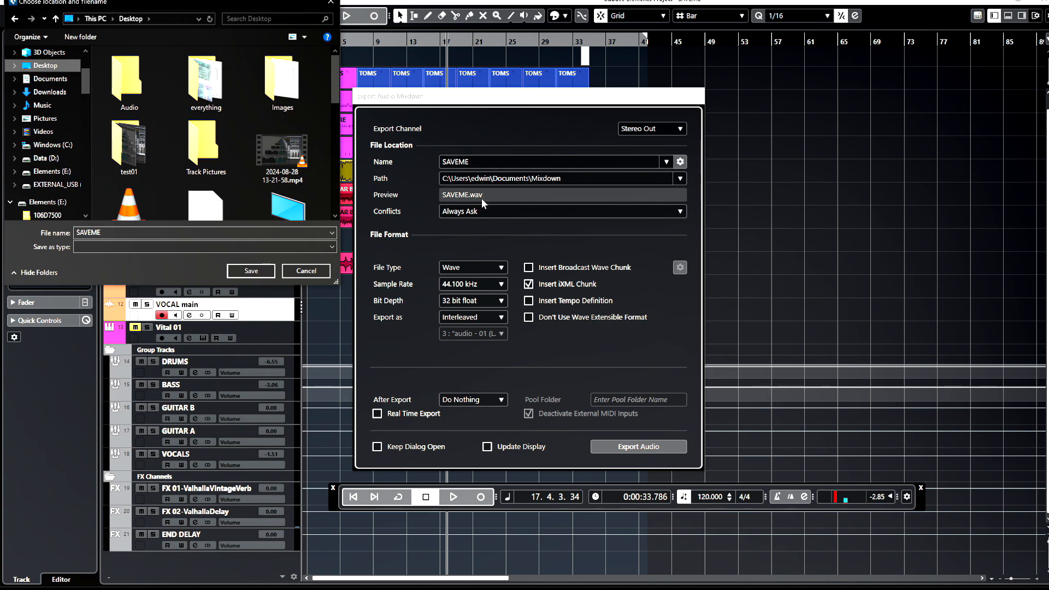
left_click(252, 271)
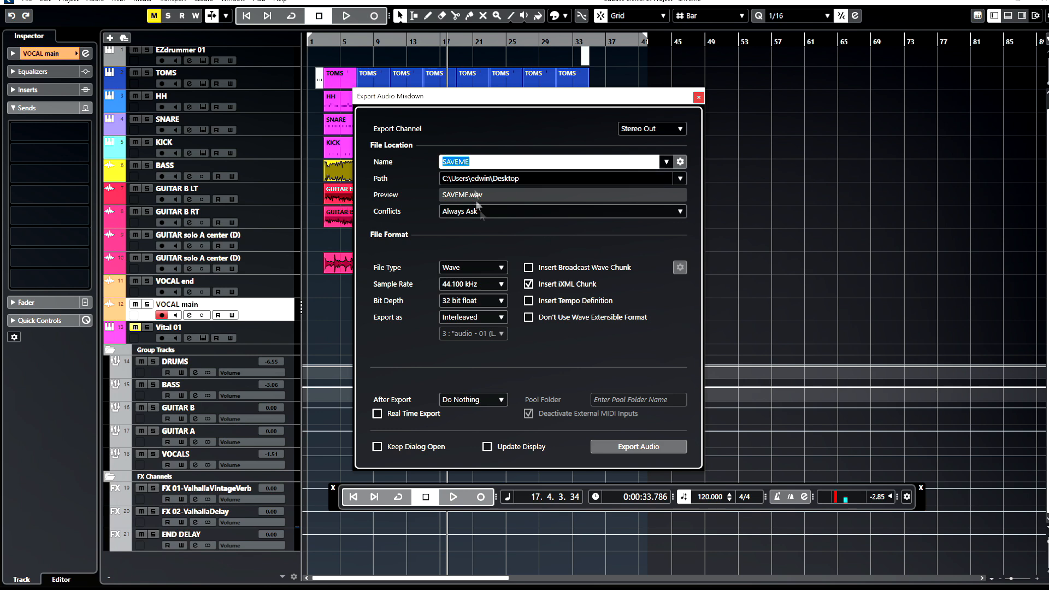
- Choose Wave as the mixdown's file type and 44.100 kHz as its sample rate
left_click(474, 268)
left_click(476, 275)
left_click(472, 286)
left_click(476, 355)
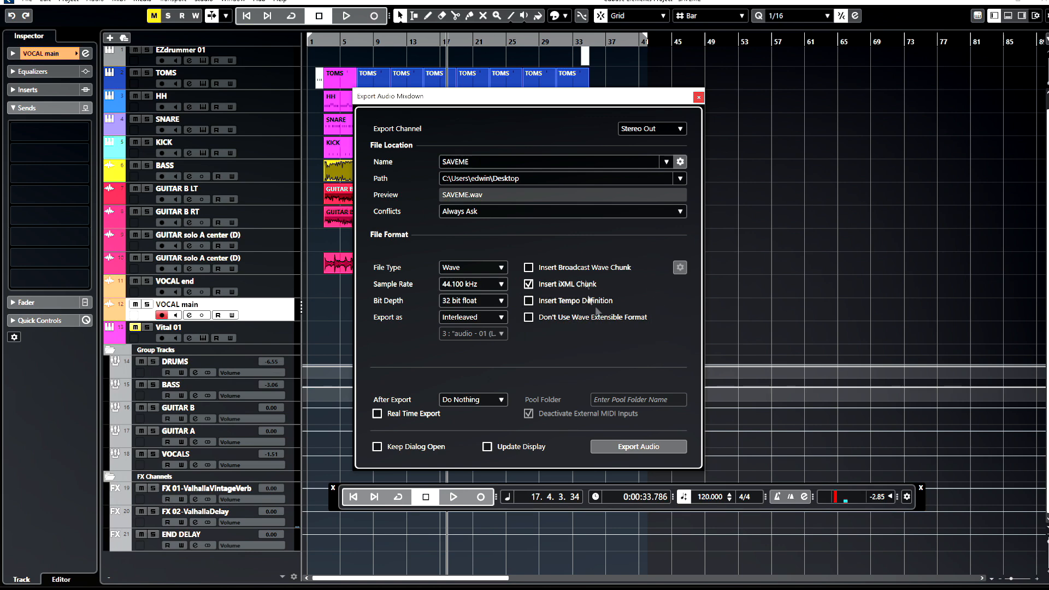
- Start and abort the mixdown export, and unmute the Vital 01 track
left_click(642, 448)
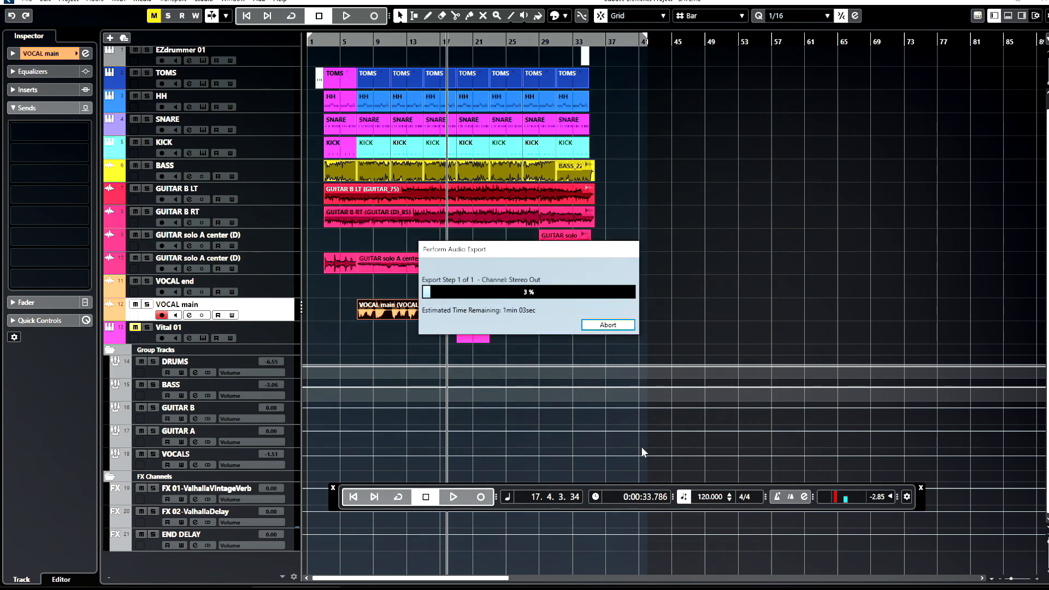
left_click(605, 325)
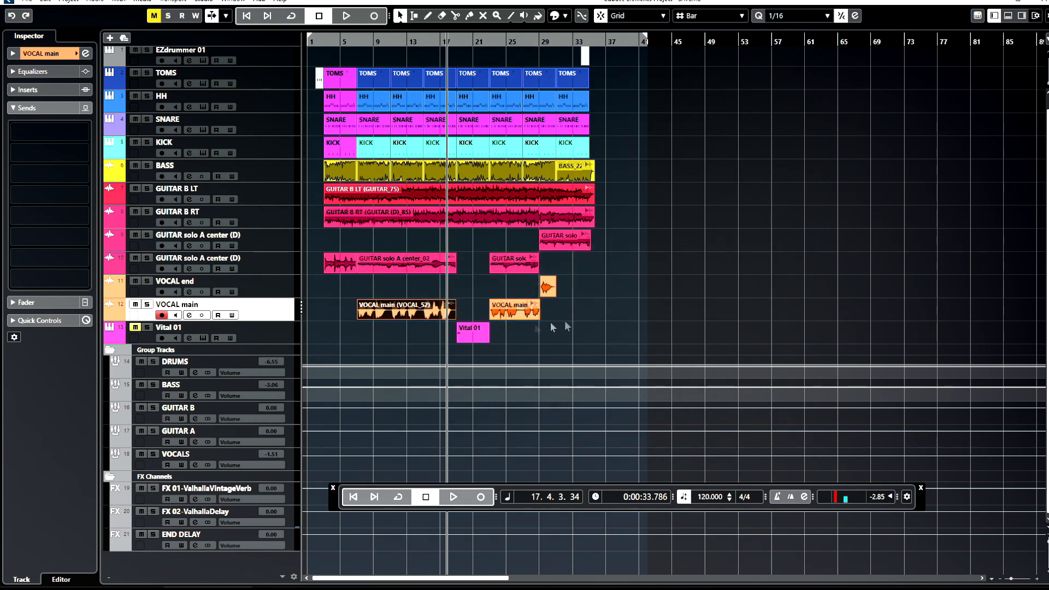
left_click(135, 327)
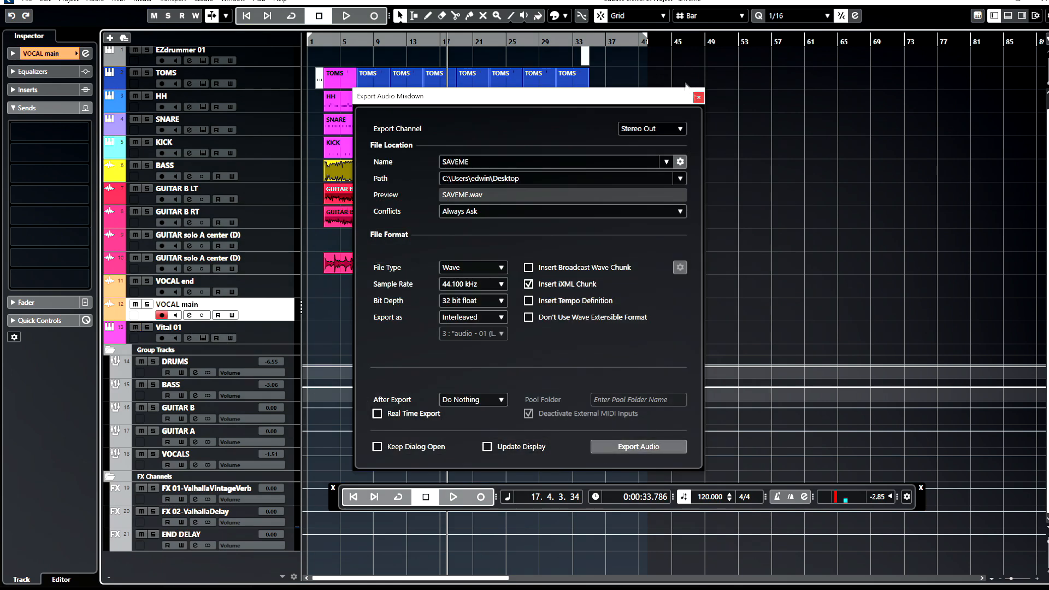
left_click(698, 97)
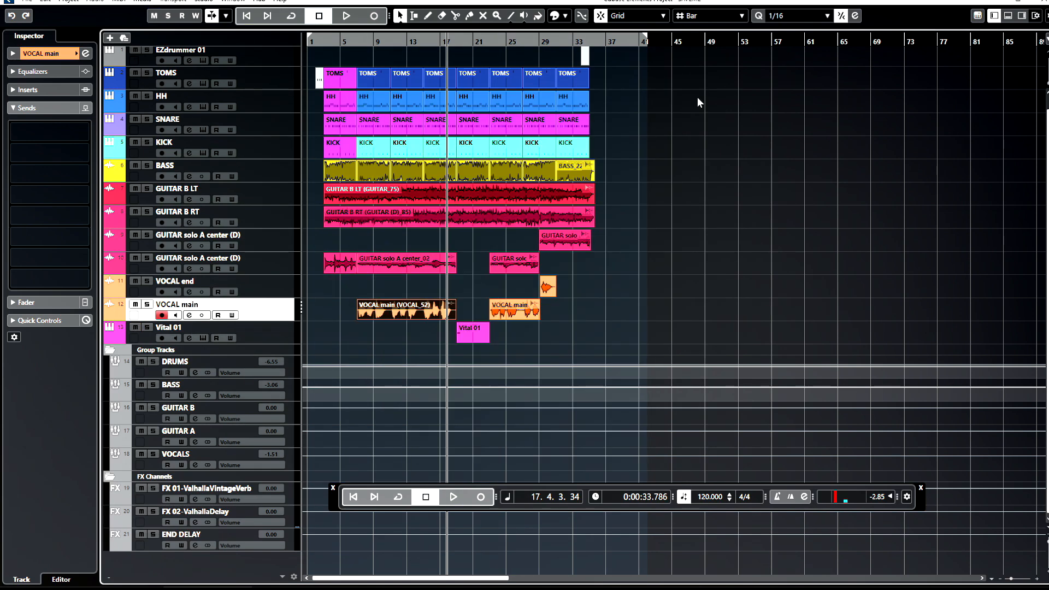
left_click(269, 339)
- Export the Stereo Out mixdown to the Desktop as SAVEME.wav, and close the project without saving
left_click(29, 1)
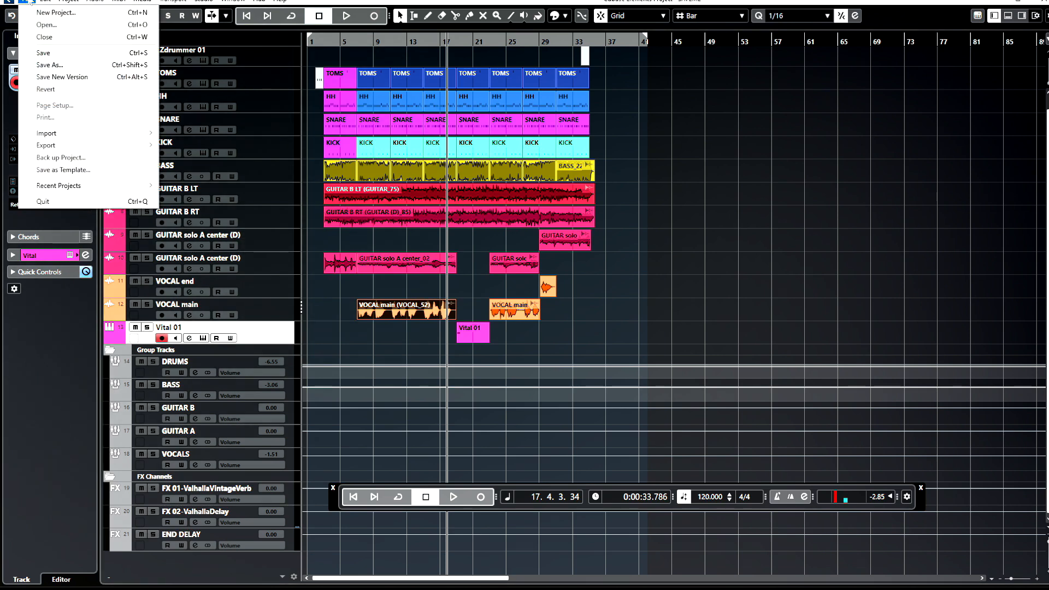
mouse_move(131, 148)
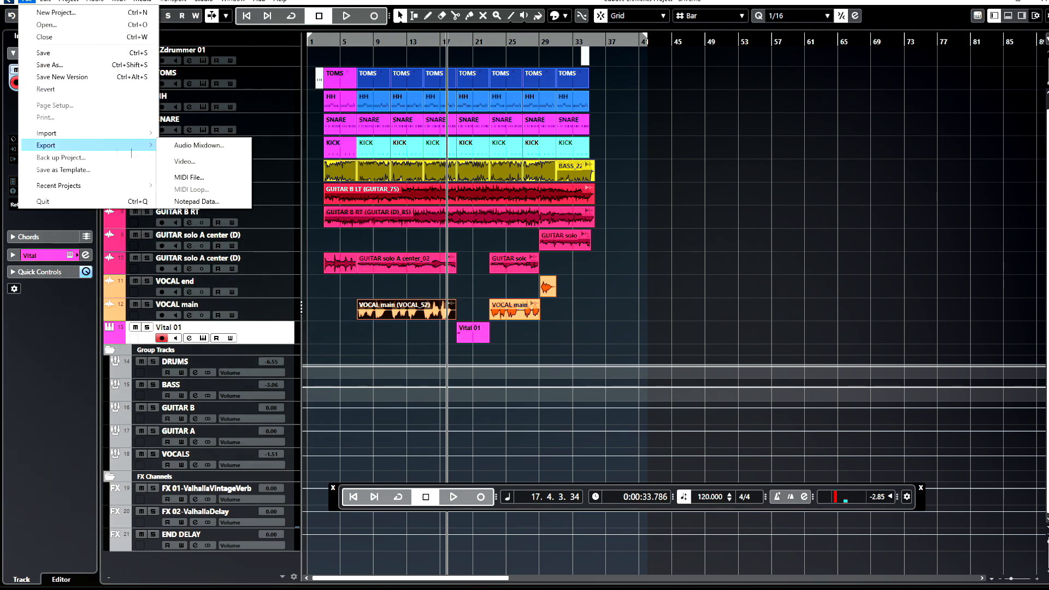
left_click(199, 146)
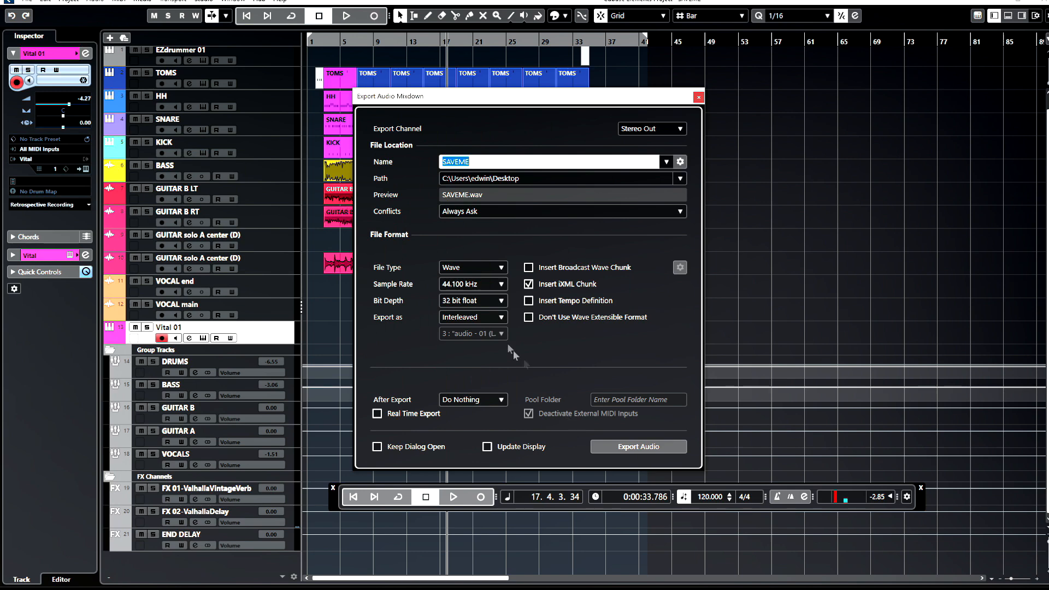
left_click(608, 445)
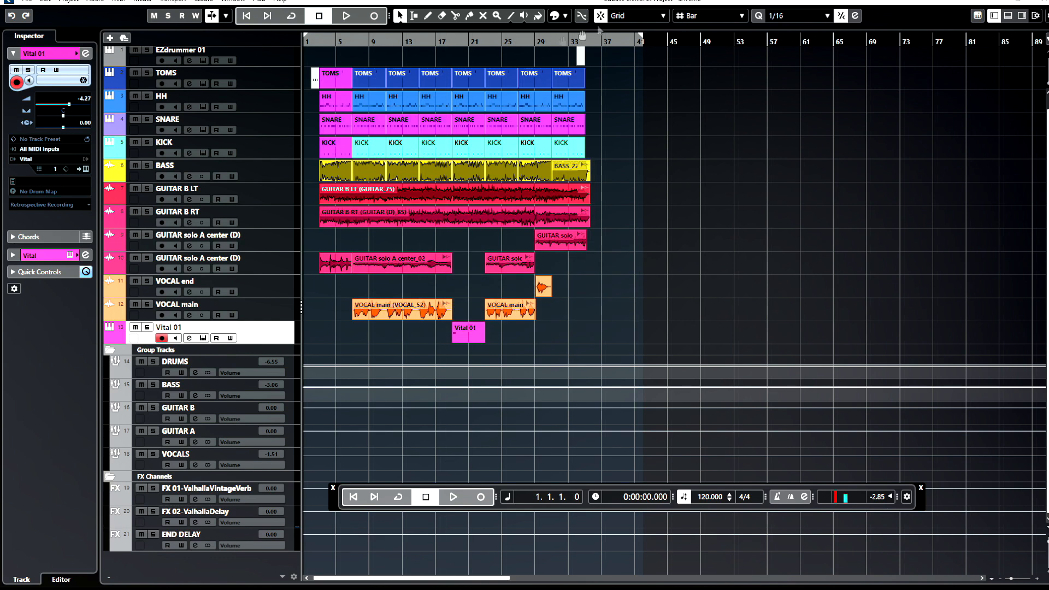
left_click(1038, 2)
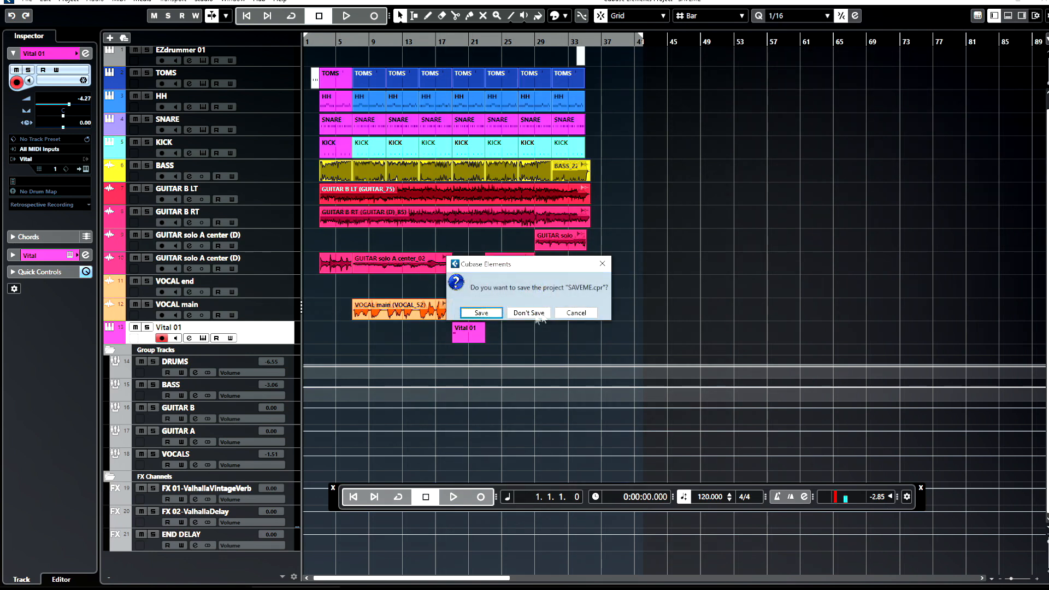
left_click(524, 315)
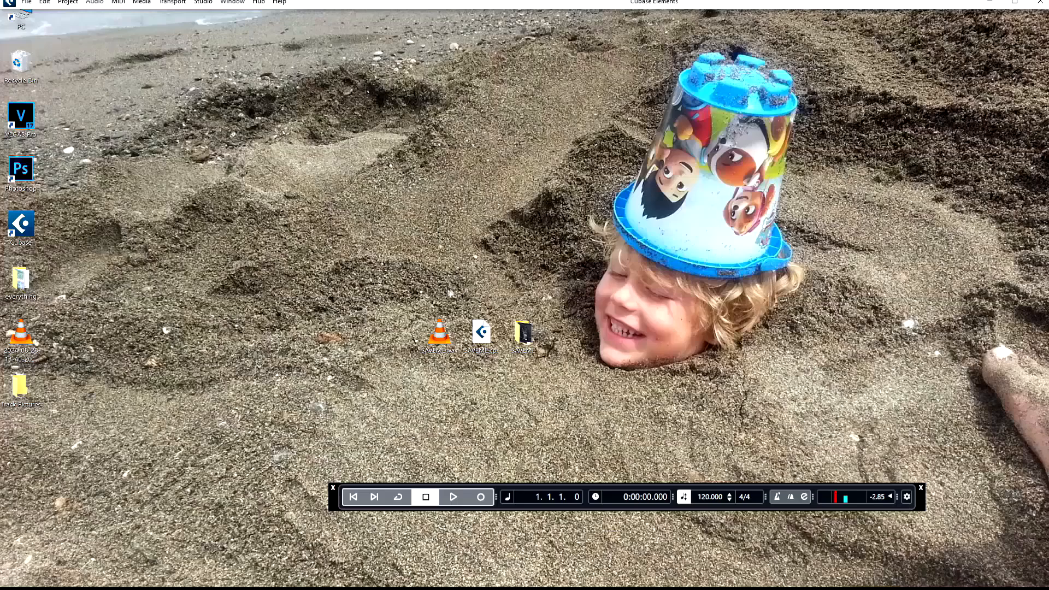
- Open the exported SAVEME.wav from the desktop in VLC, maximize the player, and listen to several points up to about 1:06
double_click(434, 341)
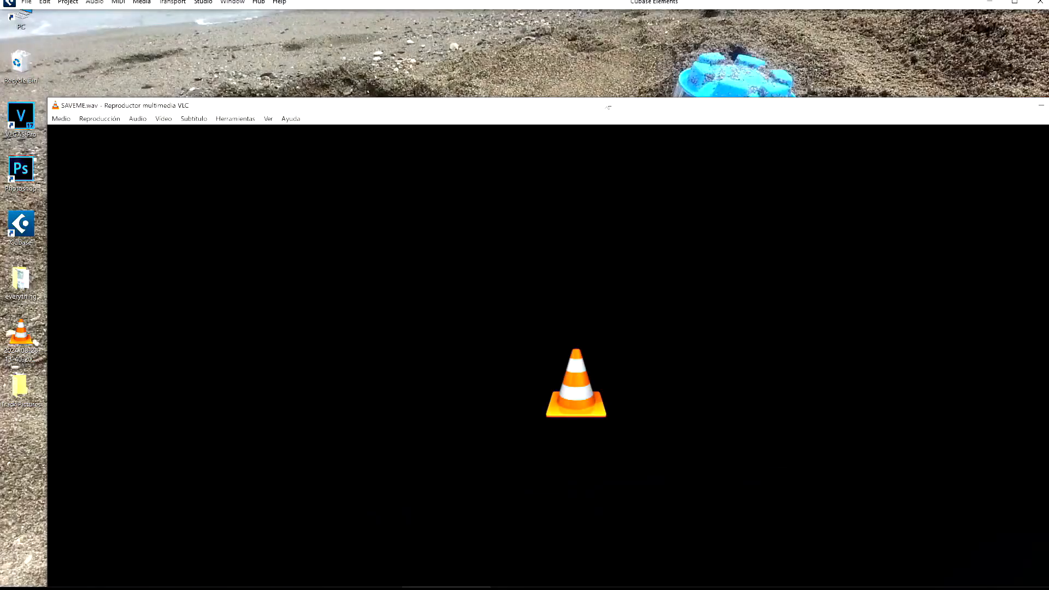
double_click(607, 106)
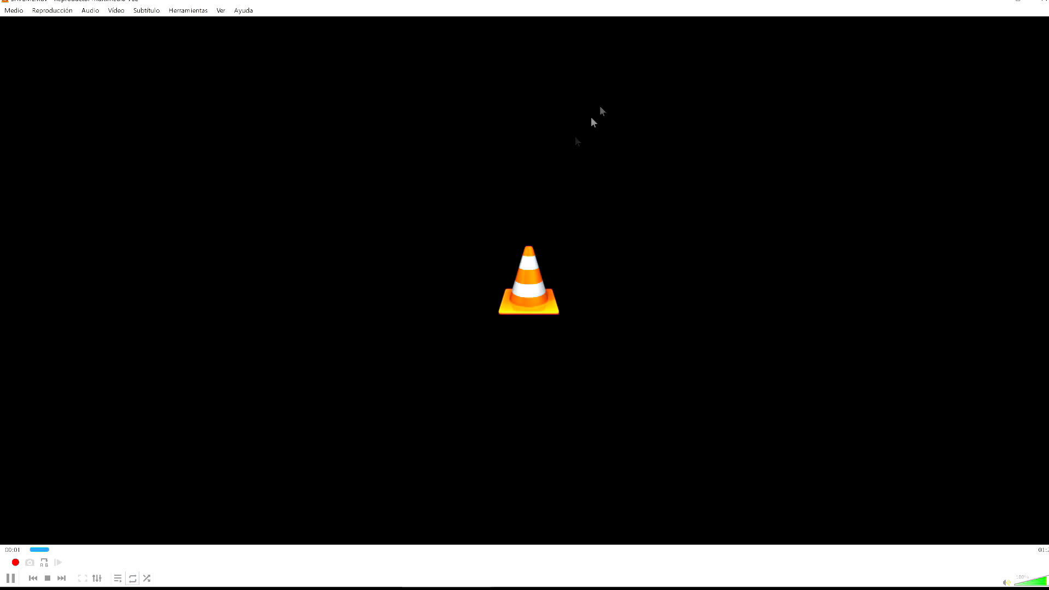
left_click(264, 549)
left_click(501, 549)
left_click(830, 549)
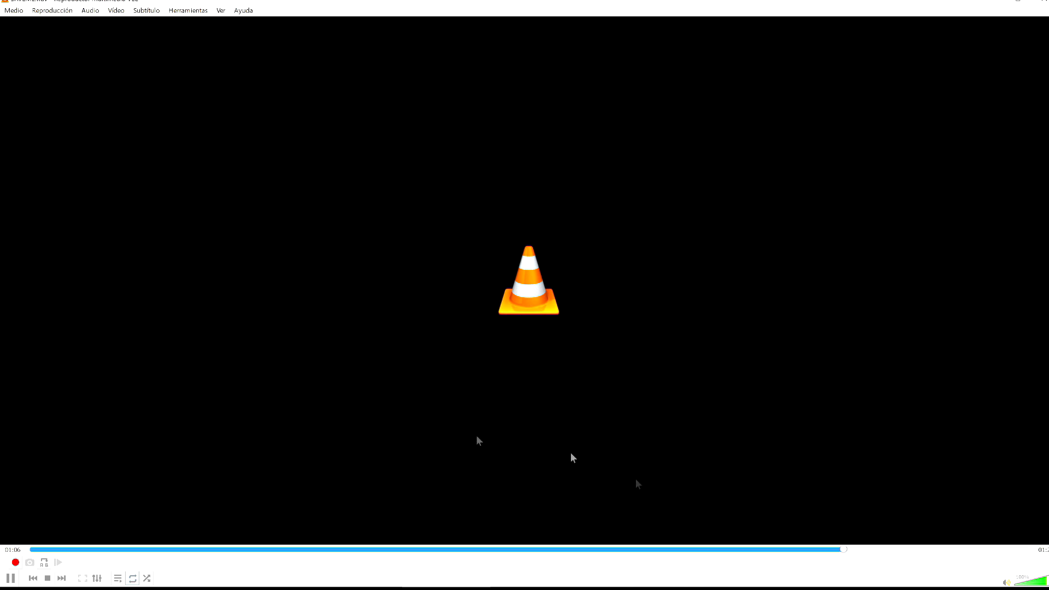
- Close the VLC player, switch to Cubase Elements, and create an empty project
left_click(1042, 2)
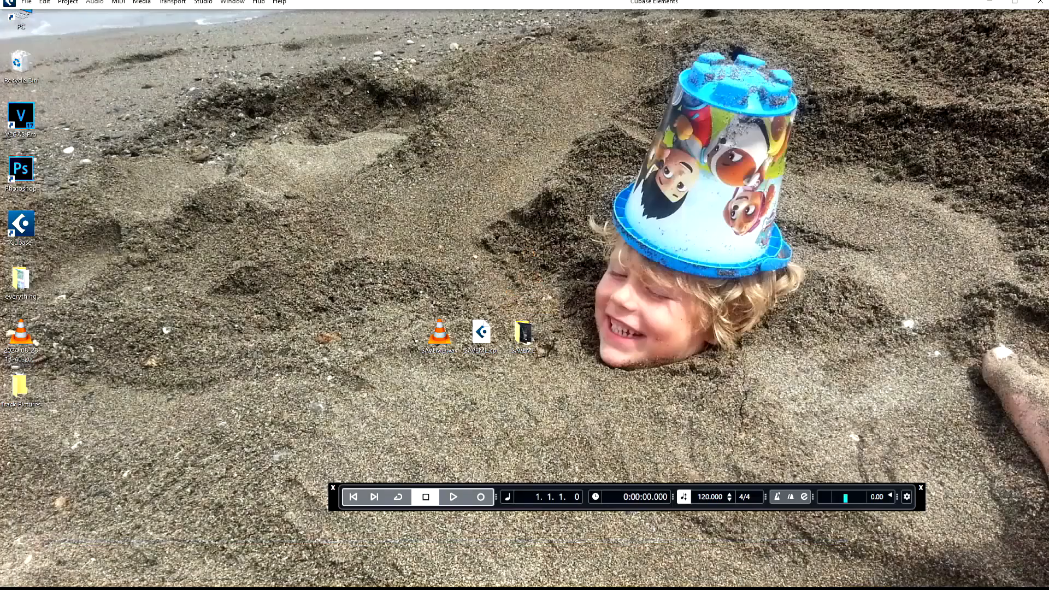
double_click(25, 236)
left_click(26, 2)
left_click(44, 13)
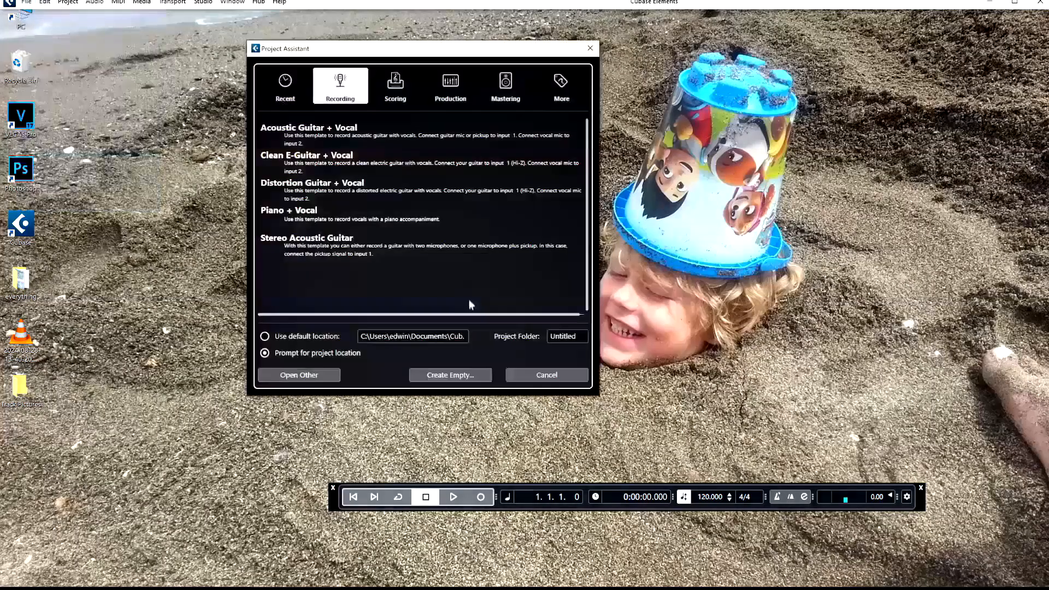
left_click(450, 375)
left_click(257, 275)
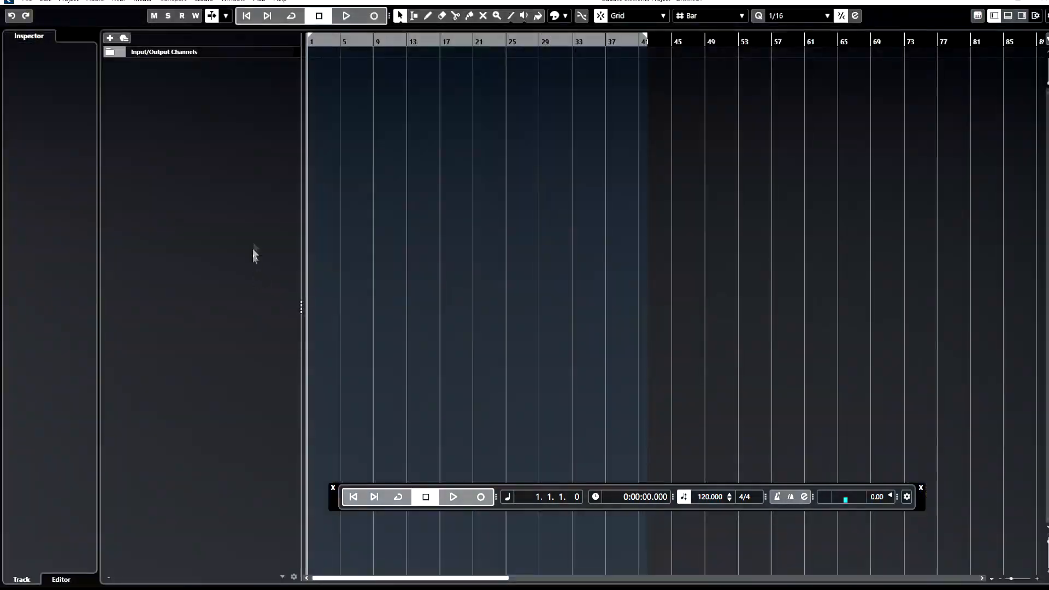
- Add one stereo audio track routed to Stereo Out, and import SAVEME from the desktop onto it at bar 1
right_click(226, 69)
left_click(247, 80)
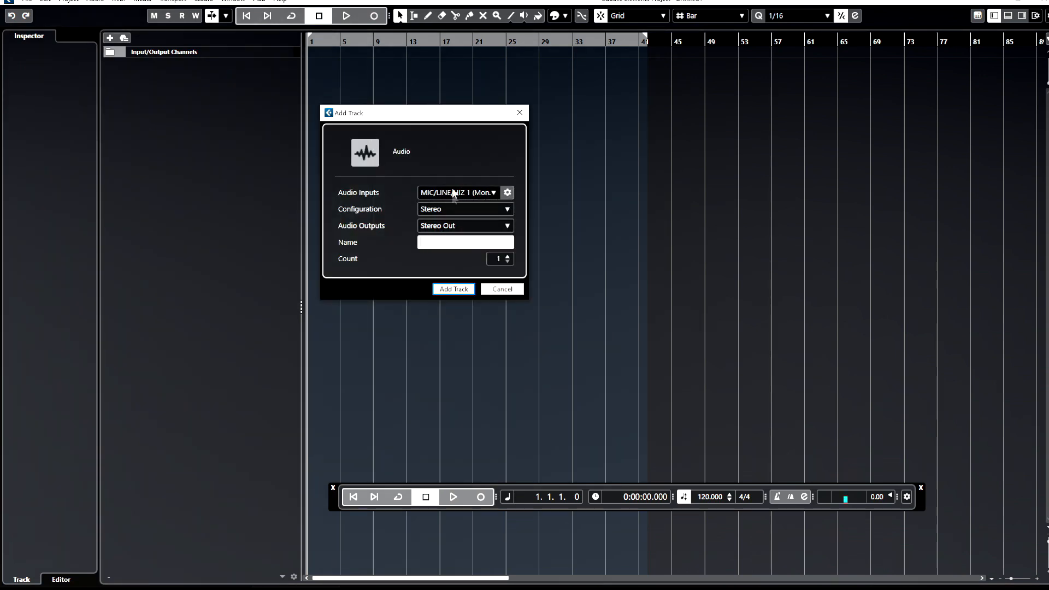
left_click(447, 286)
left_click(1048, 588)
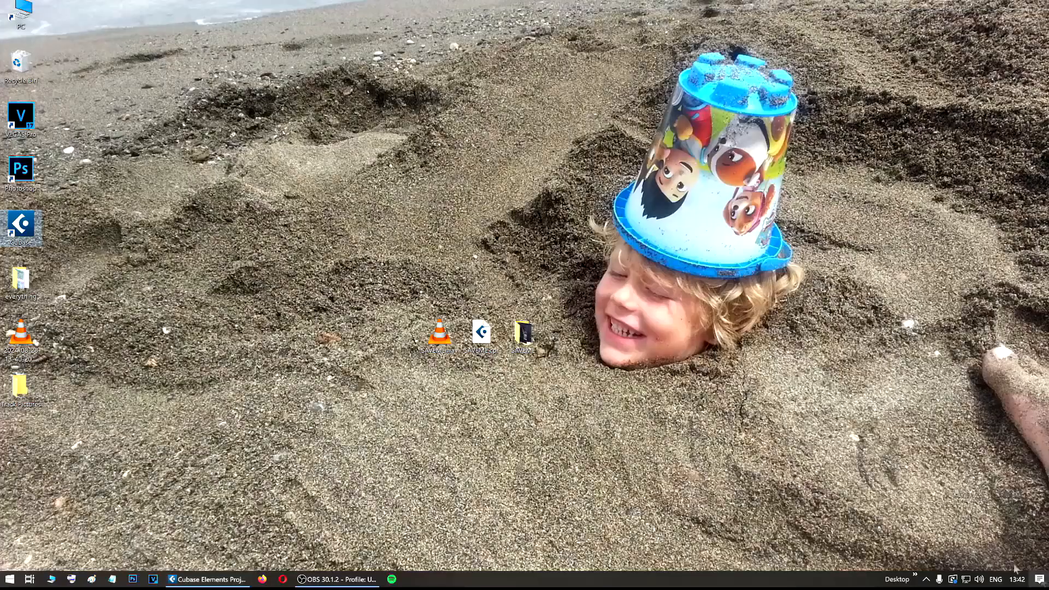
left_click(214, 581)
left_click_drag(216, 585, 306, 64)
left_click(606, 364)
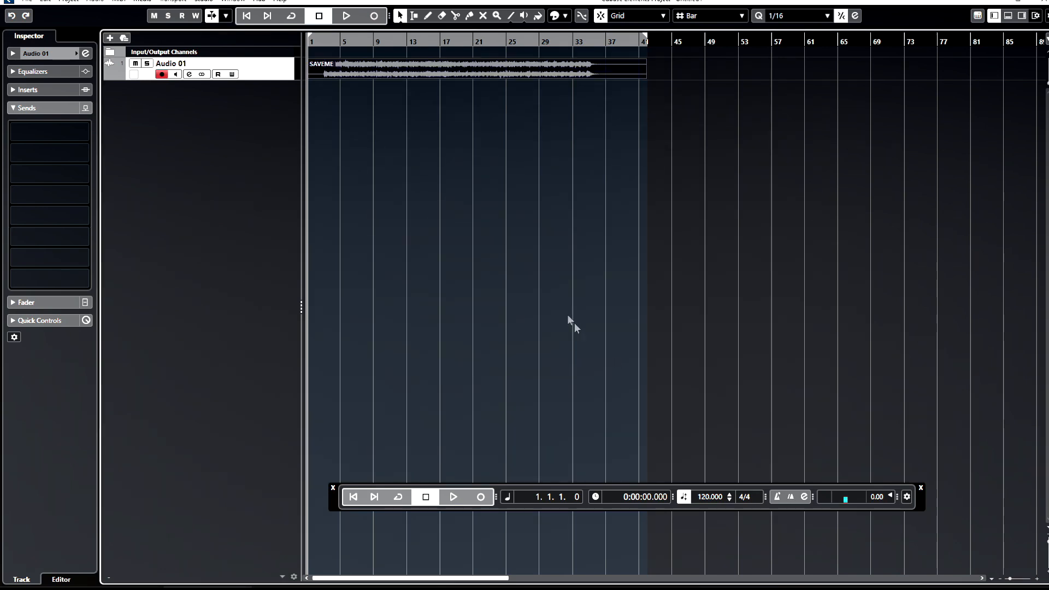
- Enlarge the Audio 01 track's height and normalize the SAVEME clip to a maximum peak level of 0.00 dB
left_click_drag(279, 79, 282, 199)
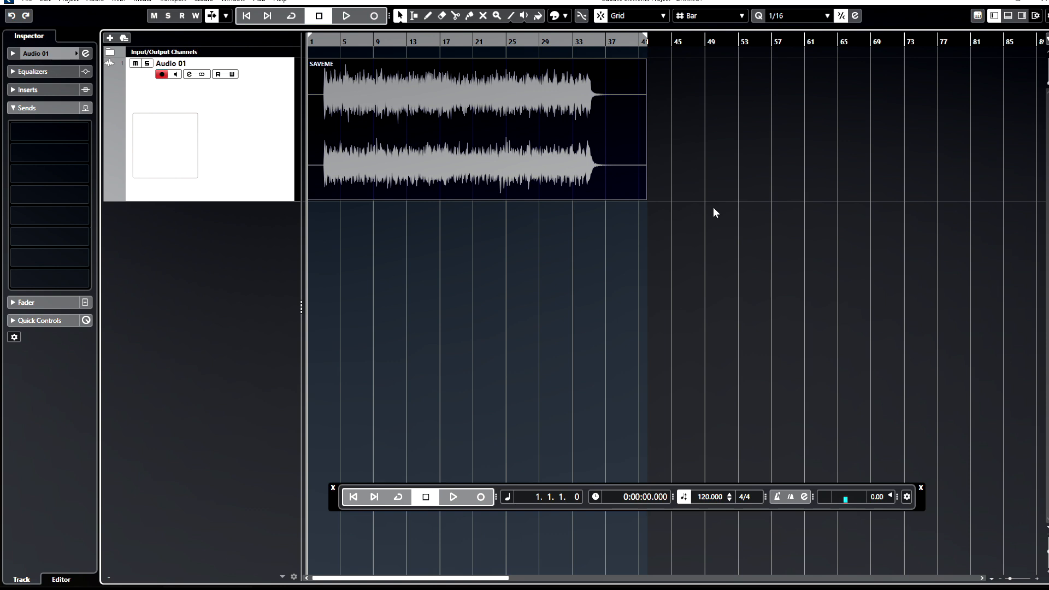
left_click(568, 159)
key("F7")
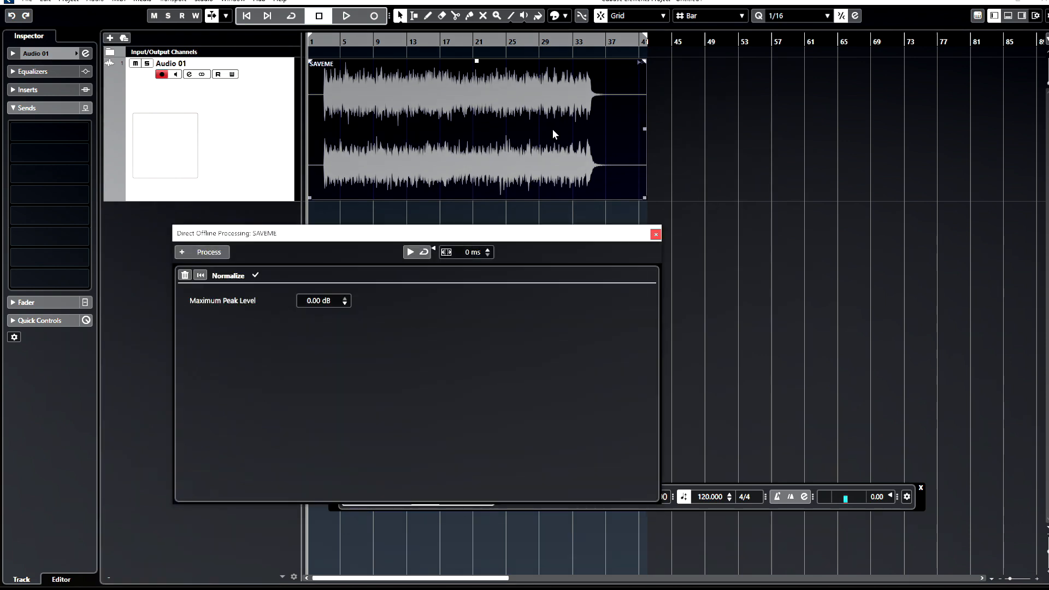
left_click(656, 235)
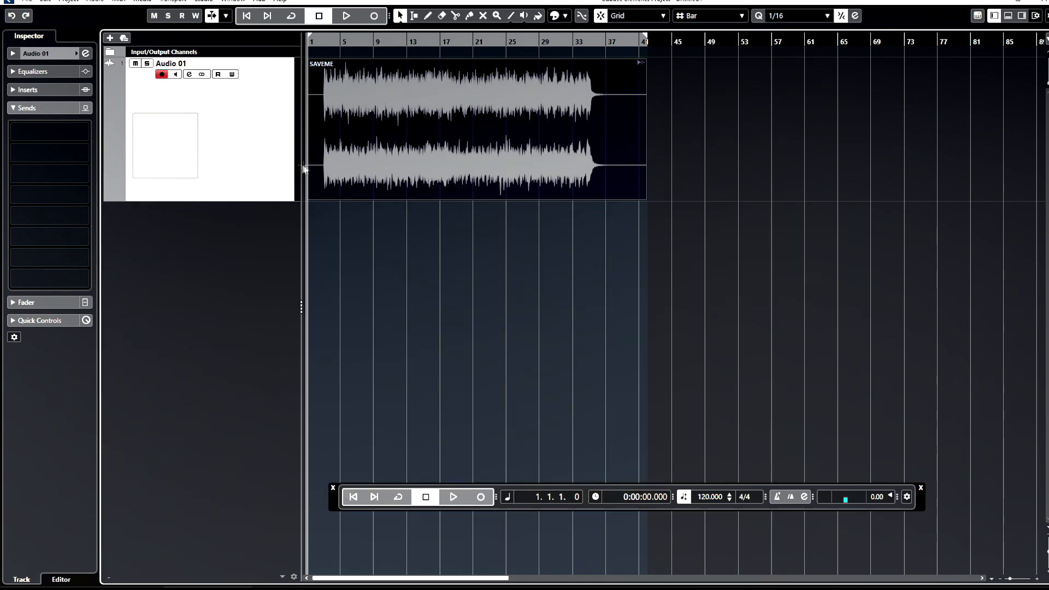
- Trim the silence before bar 3, move the clip to the project start, and shorten its end to about bar 36
scroll(339, 173, "up", 5)
left_click_drag(356, 579, 305, 580)
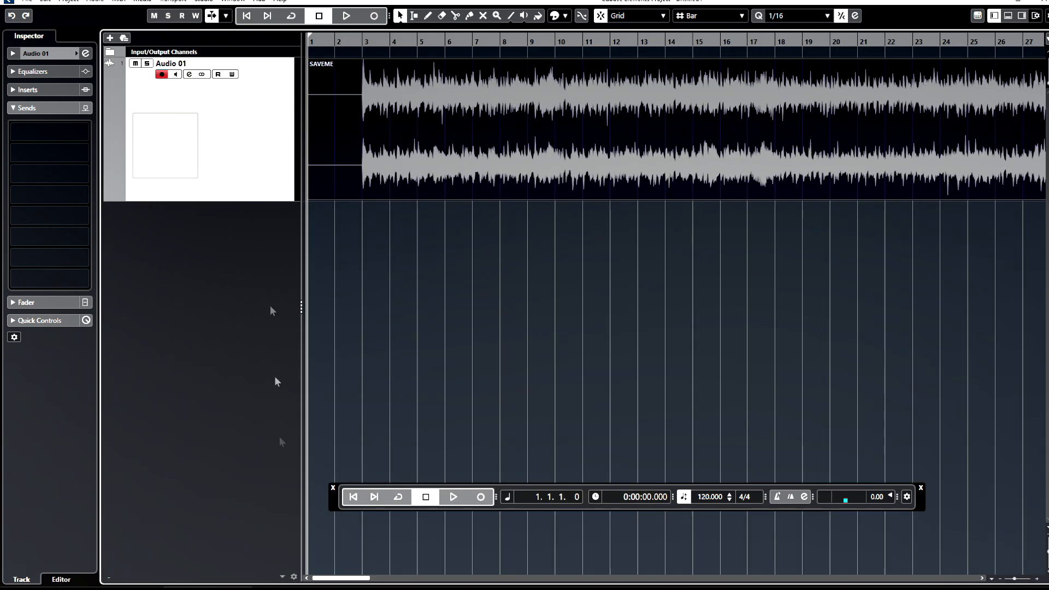
left_click_drag(310, 198, 362, 201)
left_click_drag(398, 163, 349, 148)
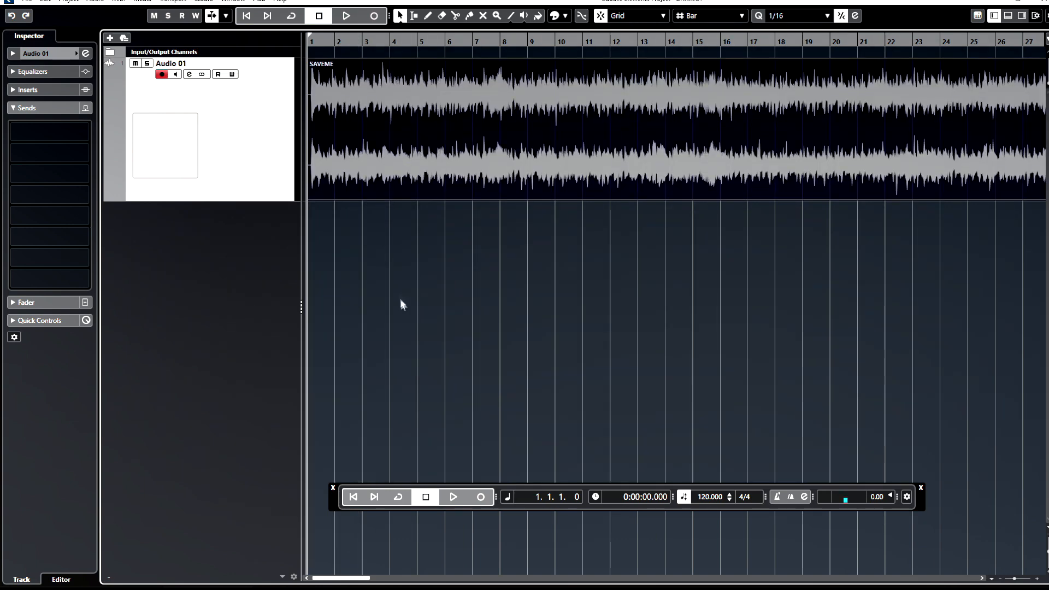
scroll(487, 233, "down", 4)
left_click_drag(701, 197, 660, 197)
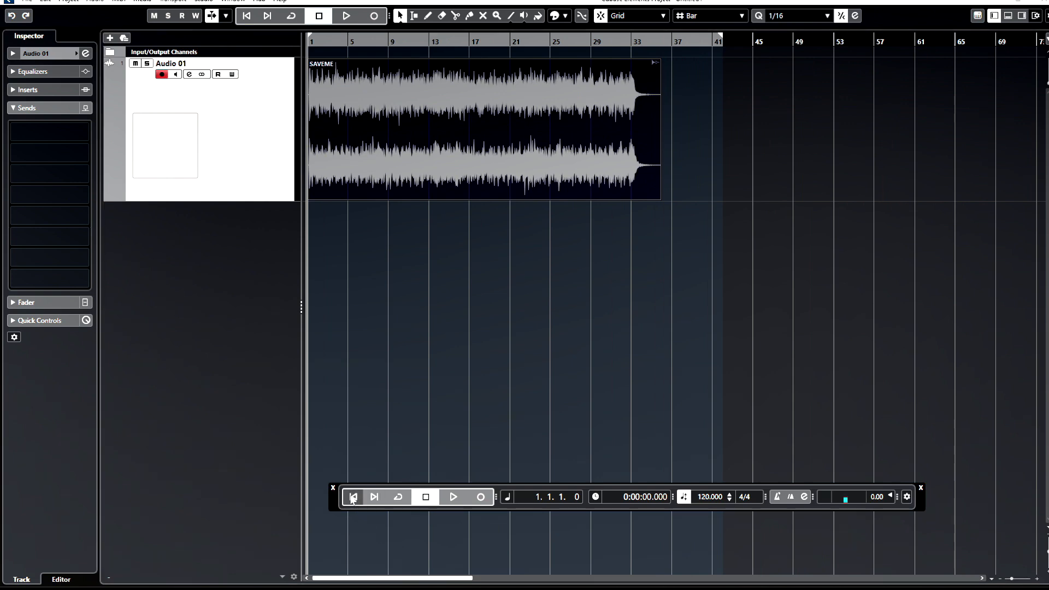
- Play the SAVEME clip from the project start to check its trimmed beginning
scroll(324, 215, "up", 5)
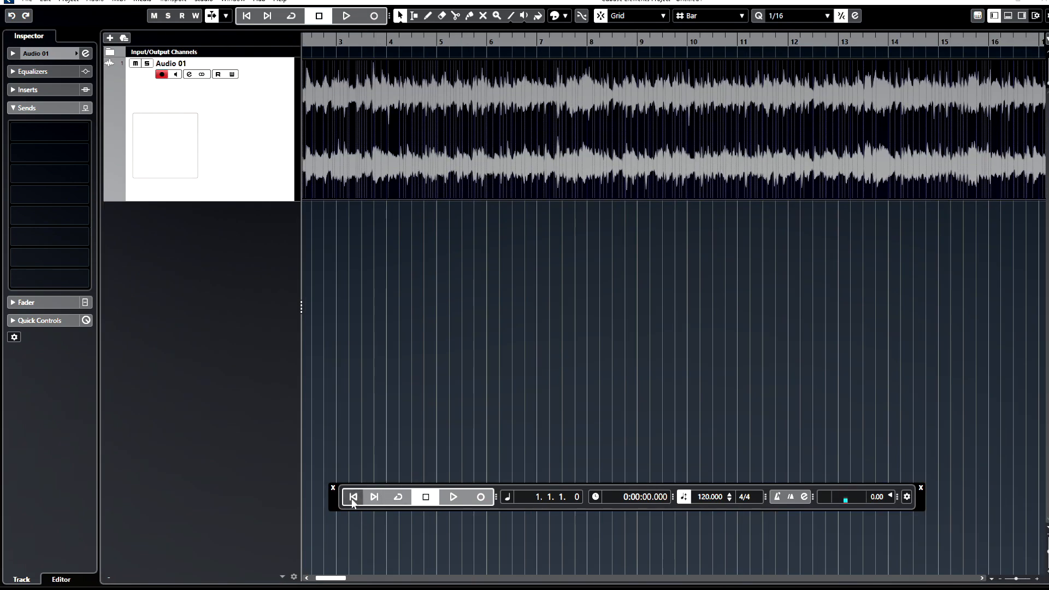
key("space")
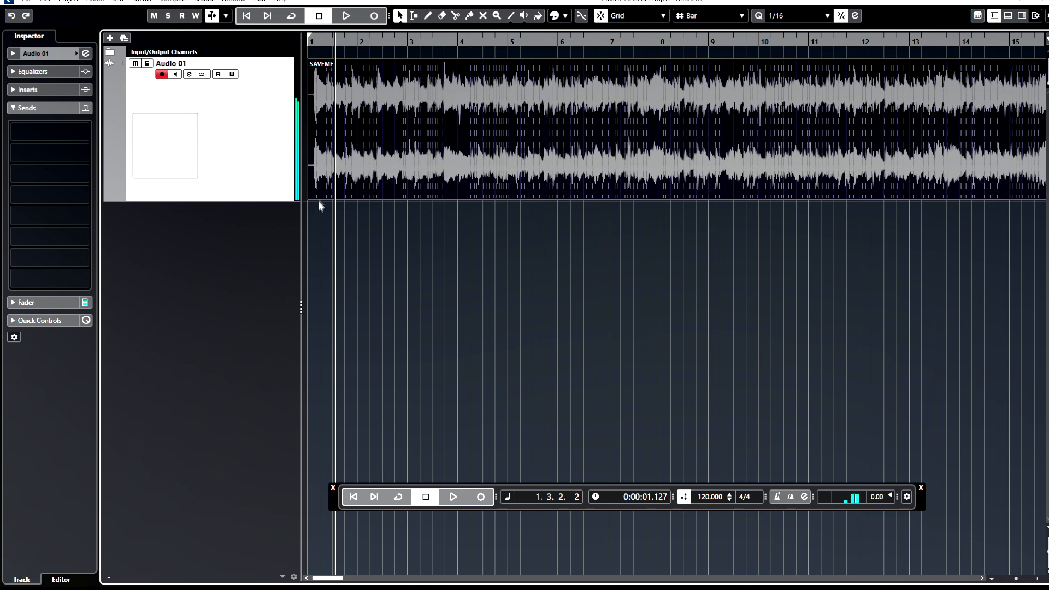
scroll(318, 203, "up", 4)
left_click(353, 492)
key("space")
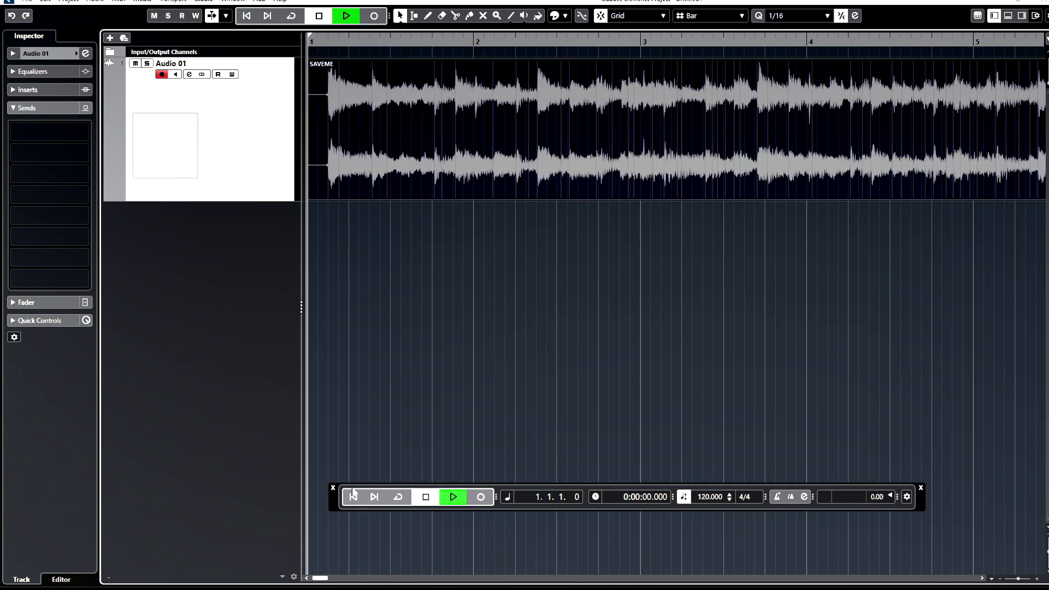
key("space")
- Try trimming slightly more from the clip's beginning, undo the trim, and replay from the project start
left_click_drag(312, 199, 324, 199)
key("ctrl+z")
left_click(353, 497)
key("space")
key("space")
- Play the last bars of the SAVEME clip from around bar 32 to check how its tail ends
key("g")
key("g")
key("g")
key("g")
key("g")
key("g")
left_click(703, 44)
left_click(709, 116)
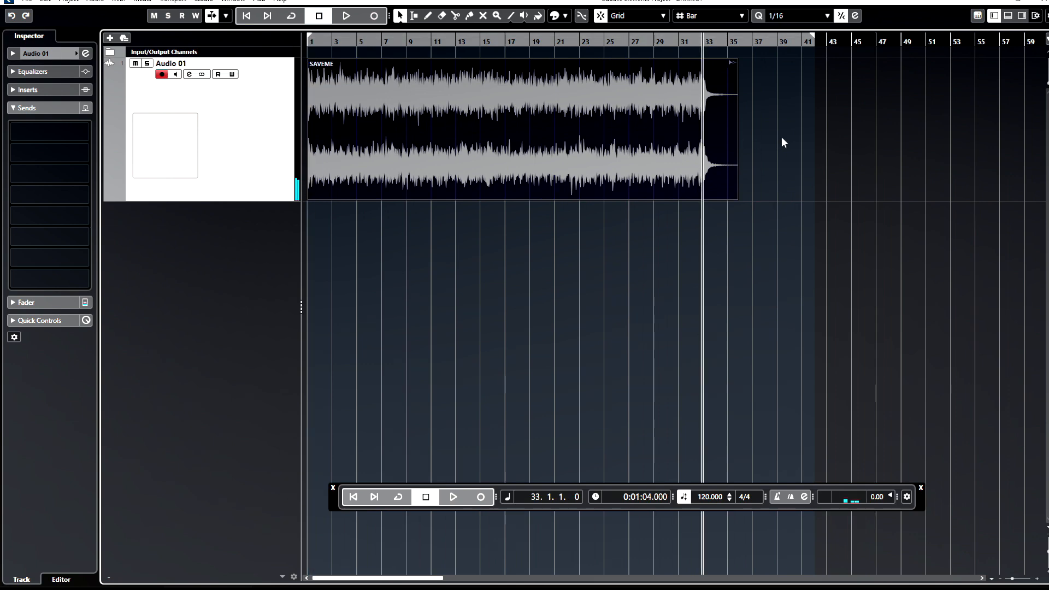
scroll(776, 137, "up", 10)
scroll(505, 189, "down", 5)
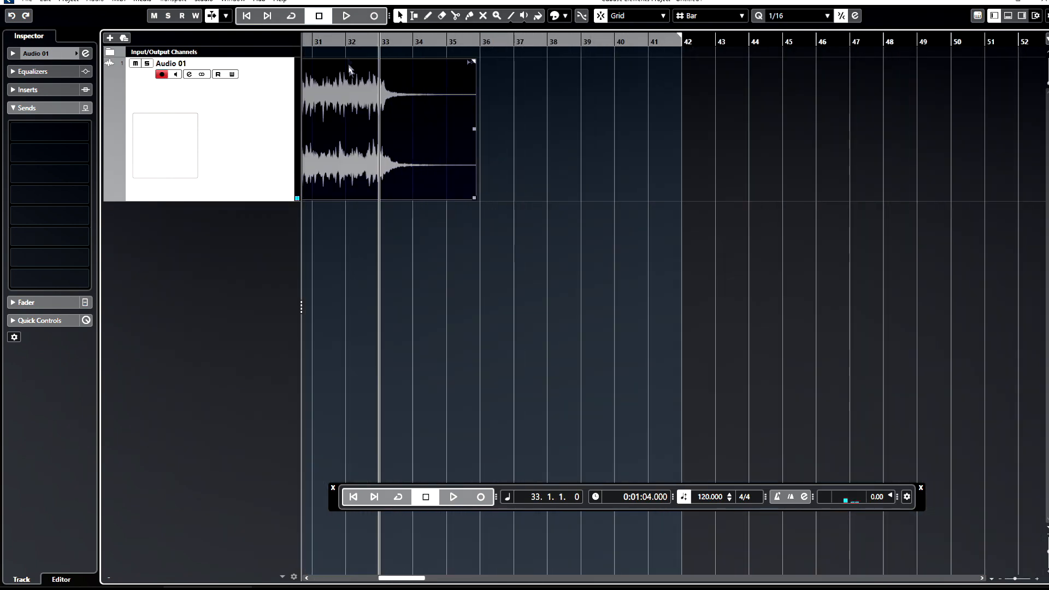
key("space")
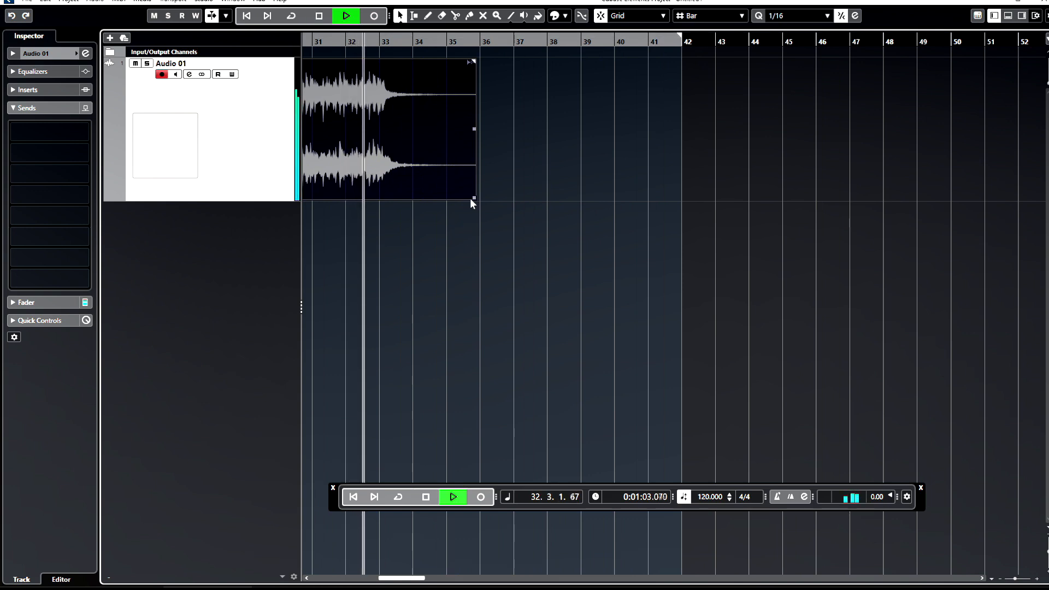
left_click(481, 180)
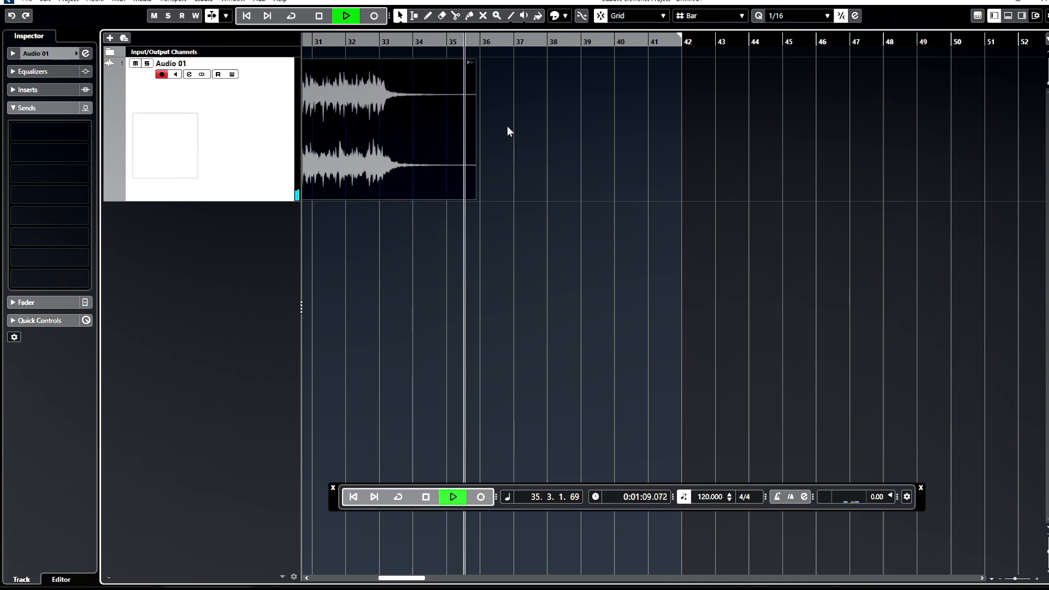
key("space")
- Add a fade-out to the clip's end starting near bar 34, and set the locators to the clip's length
left_click_drag(475, 60, 407, 60)
scroll(510, 119, "down", 10)
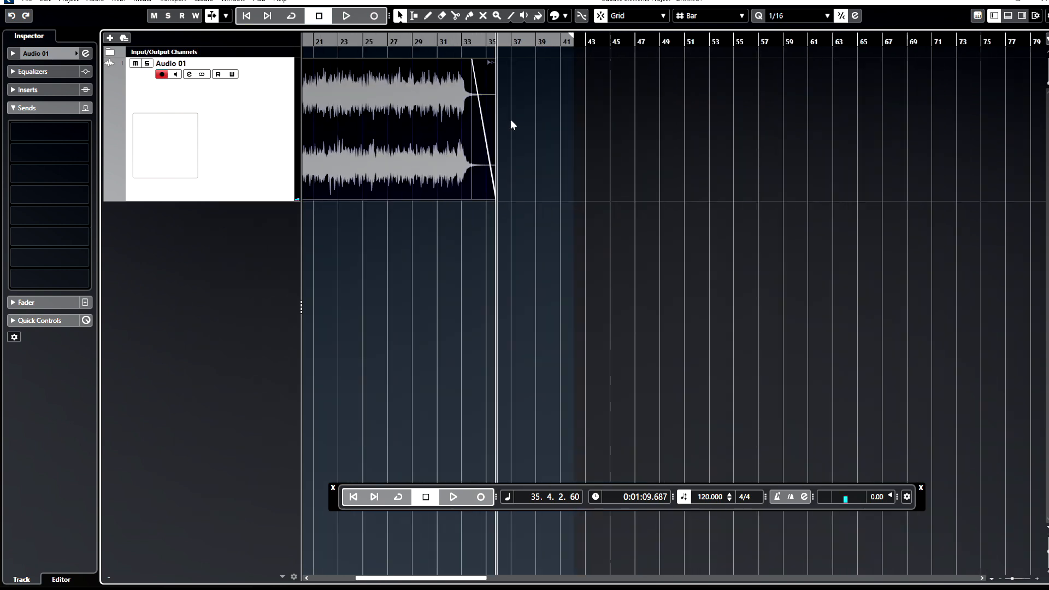
left_click(363, 496)
left_click(384, 83)
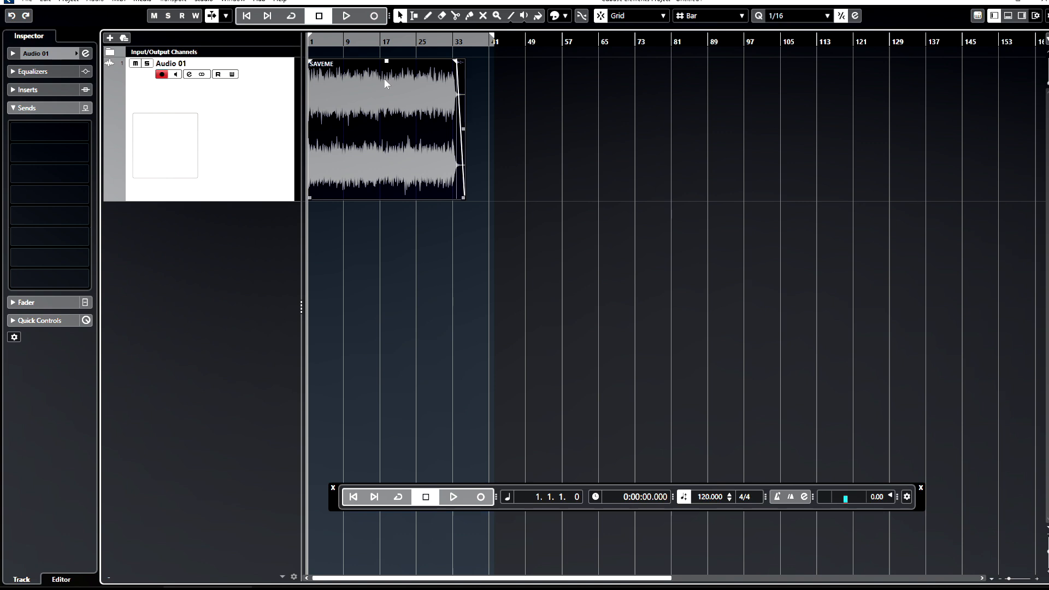
key("p")
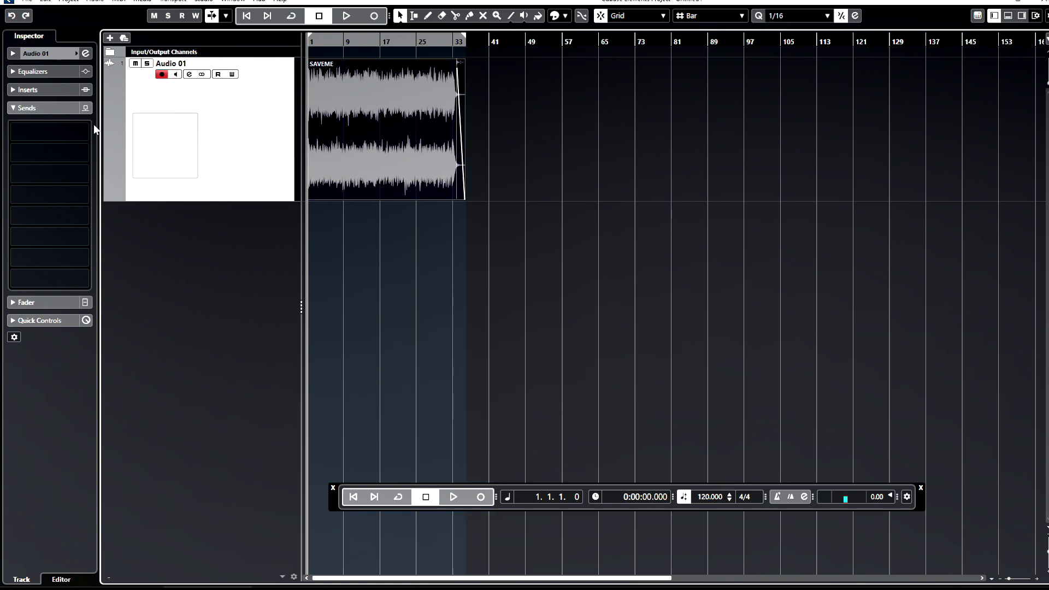
left_click(347, 16)
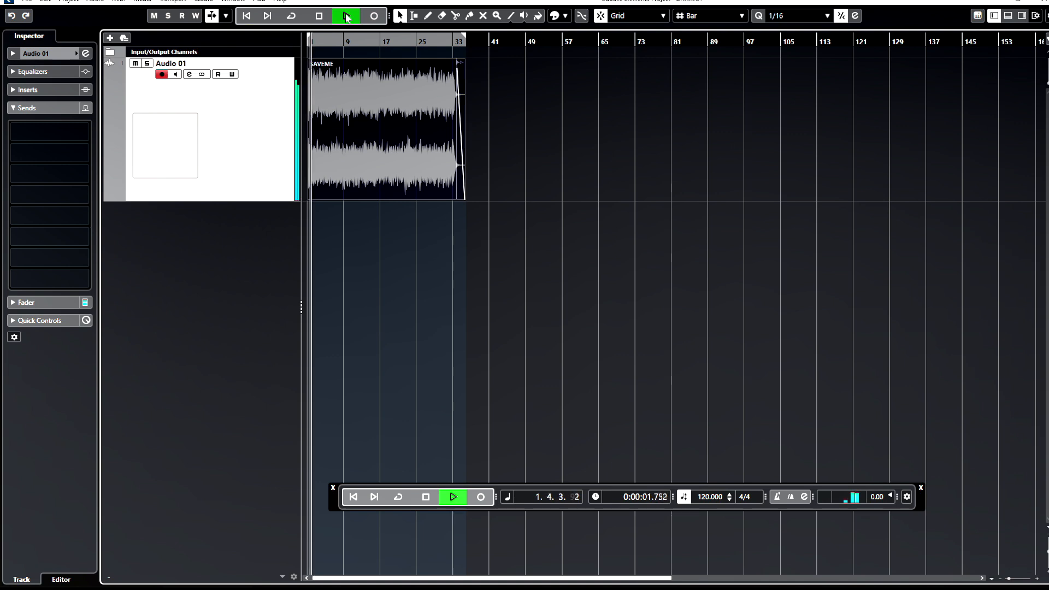
key("space")
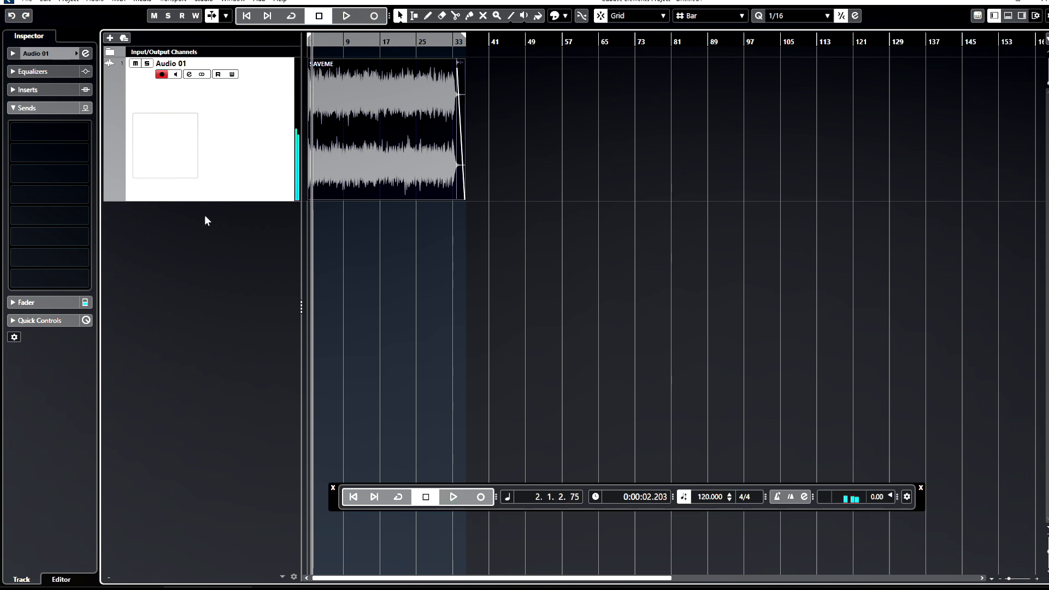
- Insert the IK Multimedia TR5 Classic EQ in the first insert slot of the Audio 01 track
left_click(82, 132)
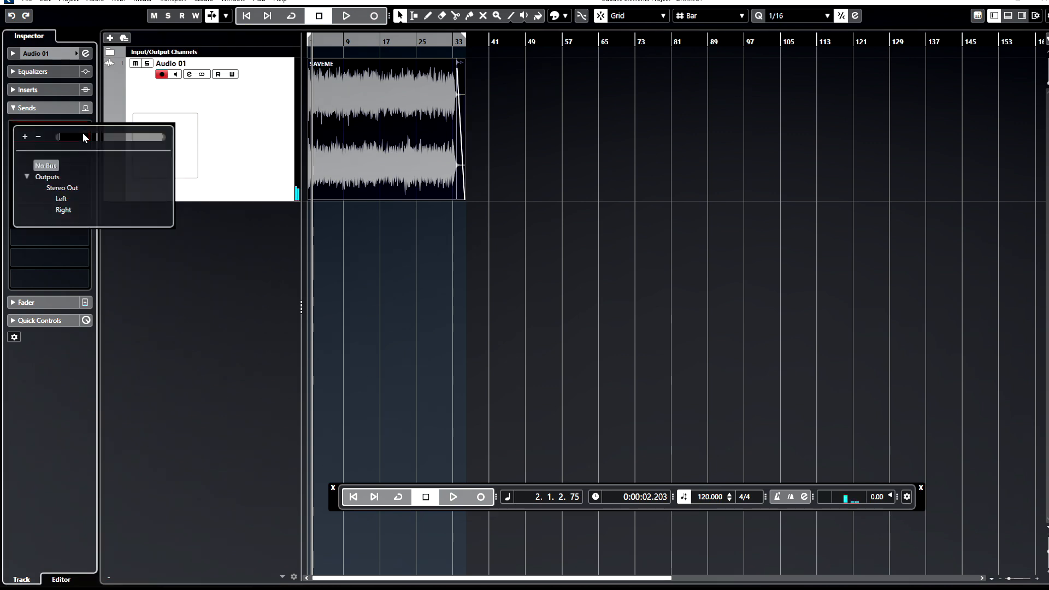
left_click(98, 161)
left_click(19, 107)
left_click(16, 91)
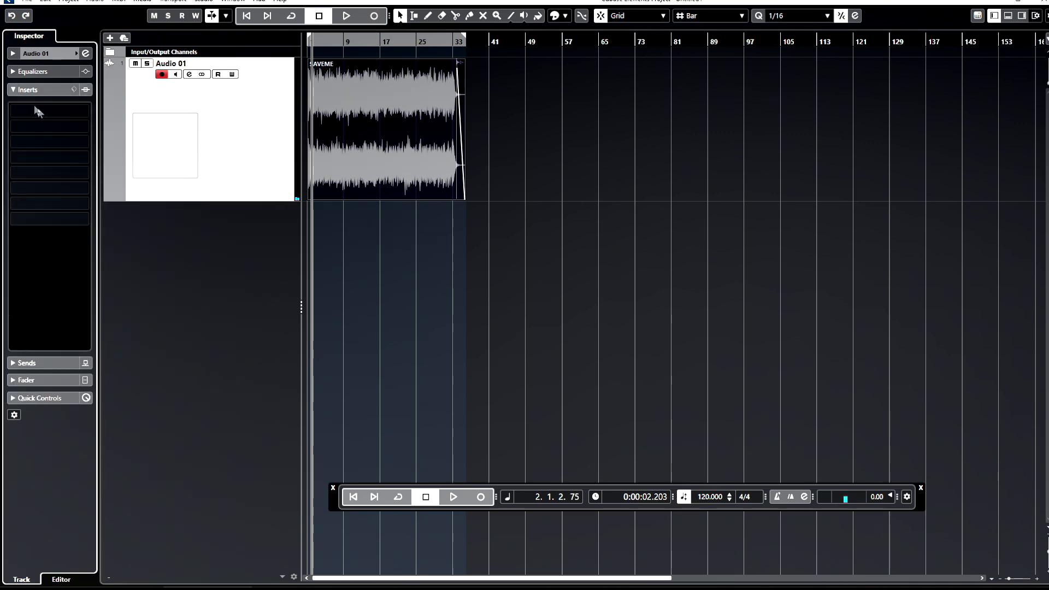
left_click(83, 110)
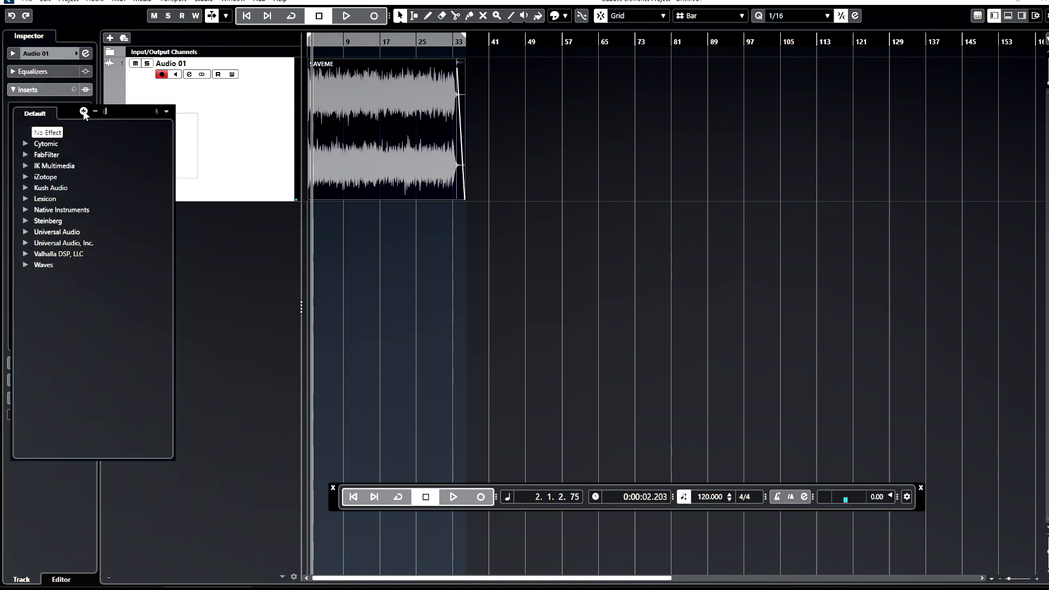
left_click(59, 167)
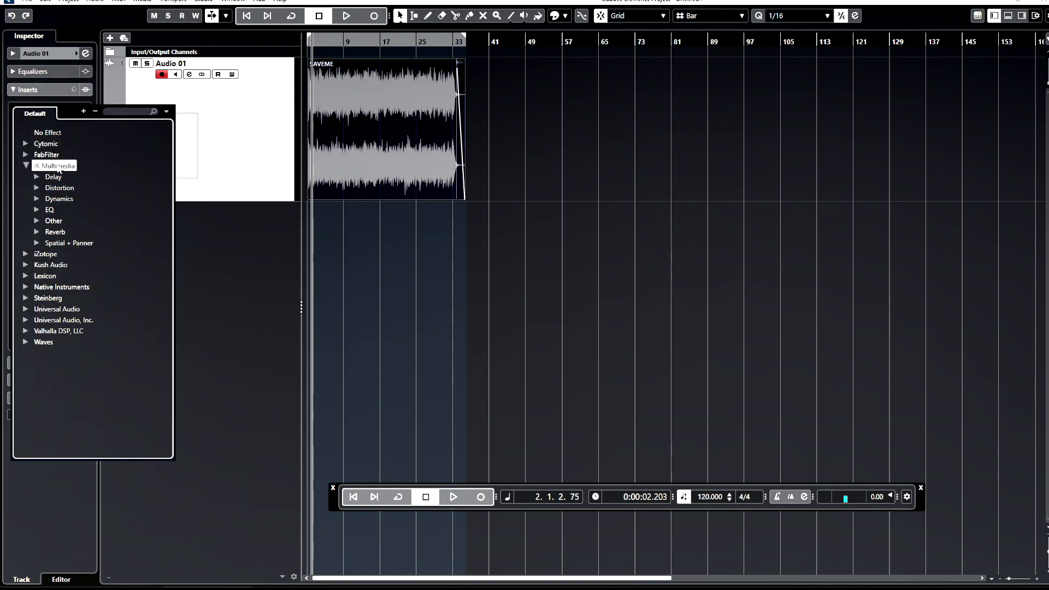
left_click(63, 209)
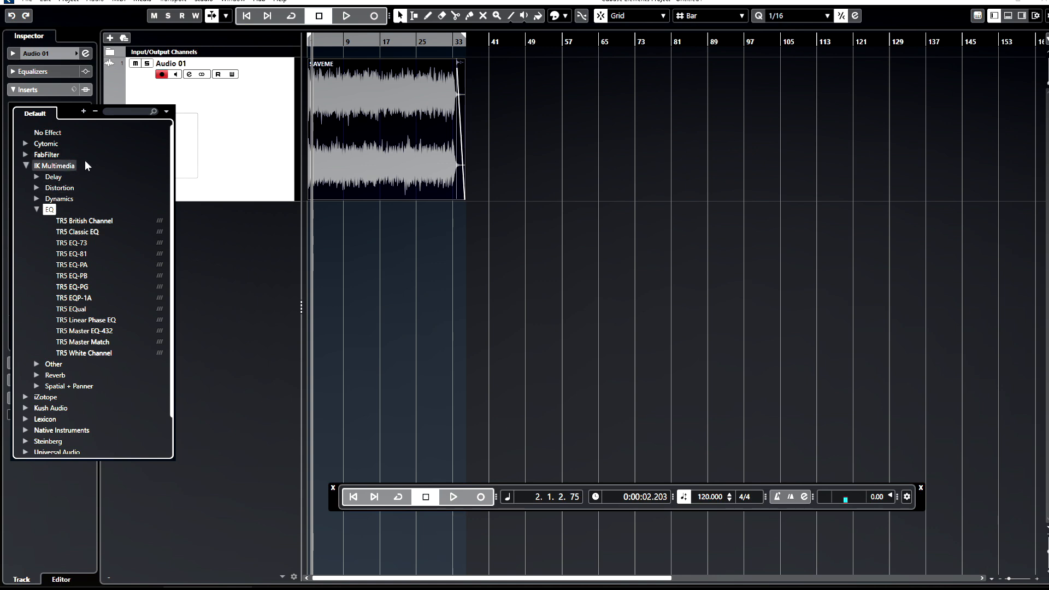
left_click(83, 231)
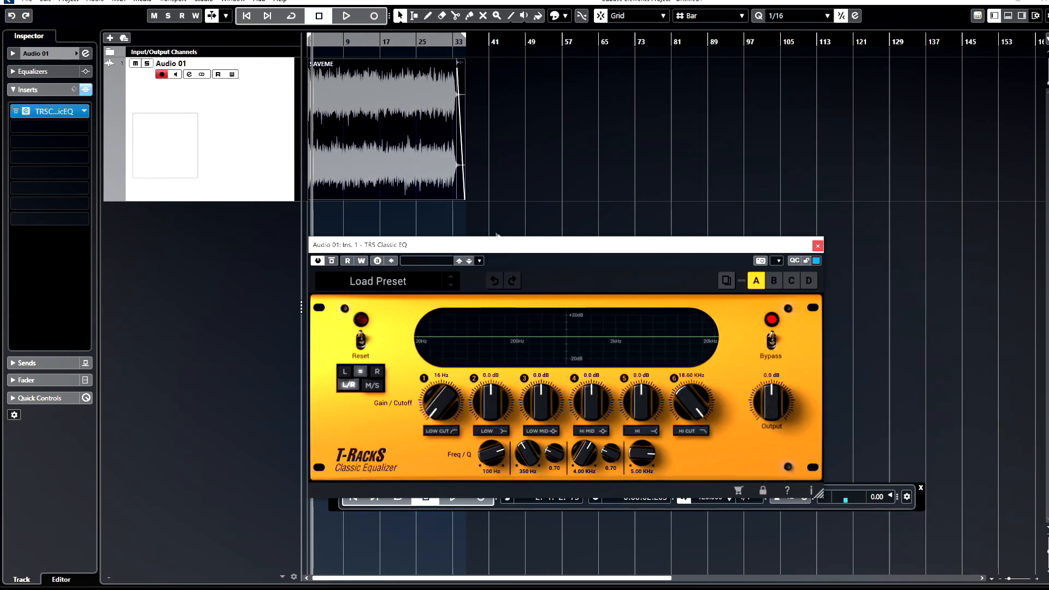
- Lower the transport's output level to -7.98 and load the Boom Box preset in the TR5 Classic EQ
left_click_drag(910, 511, 889, 517)
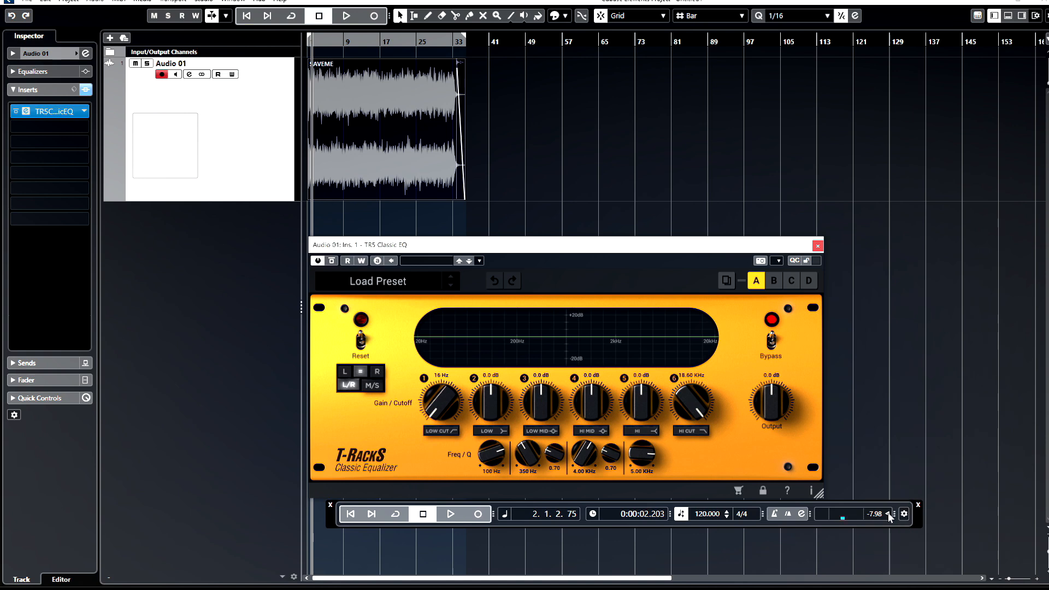
left_click(394, 291)
left_click(346, 311)
left_click(361, 326)
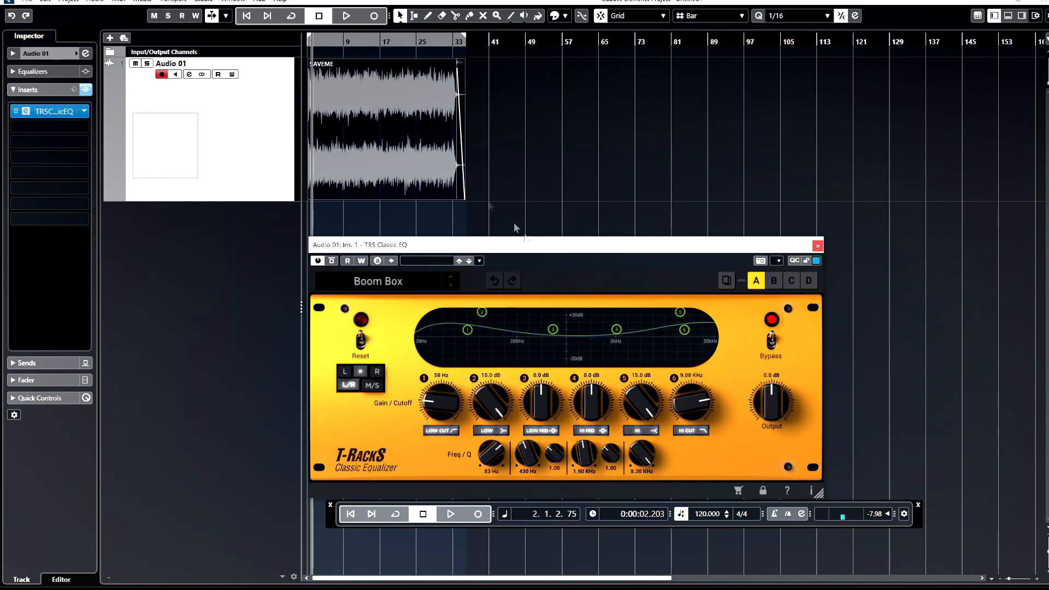
- Play the clip from the project start and compare the sound with the TR5 Classic EQ bypassed and active
left_click(249, 16)
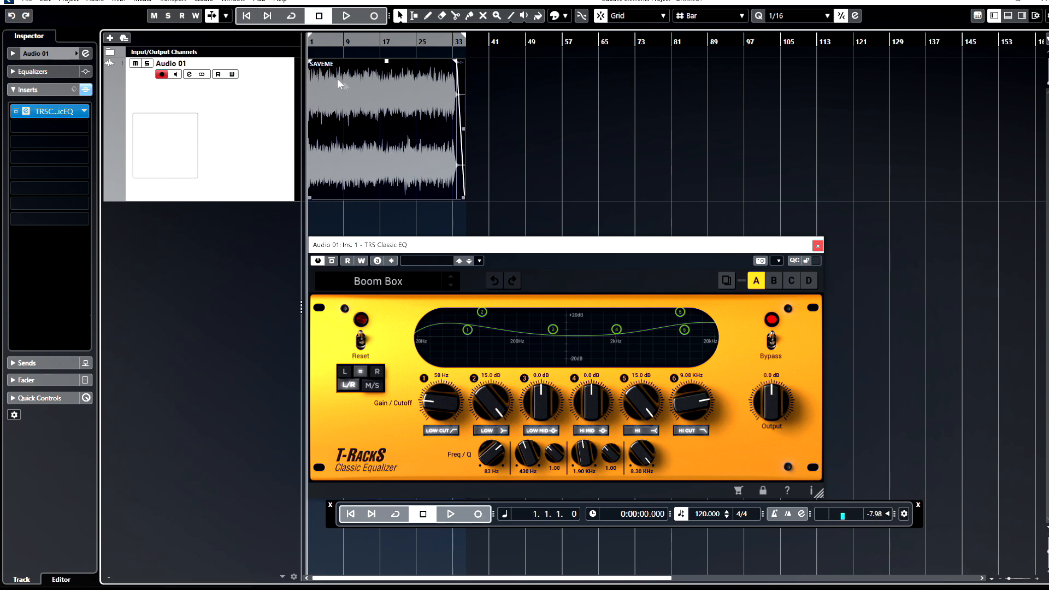
key("space")
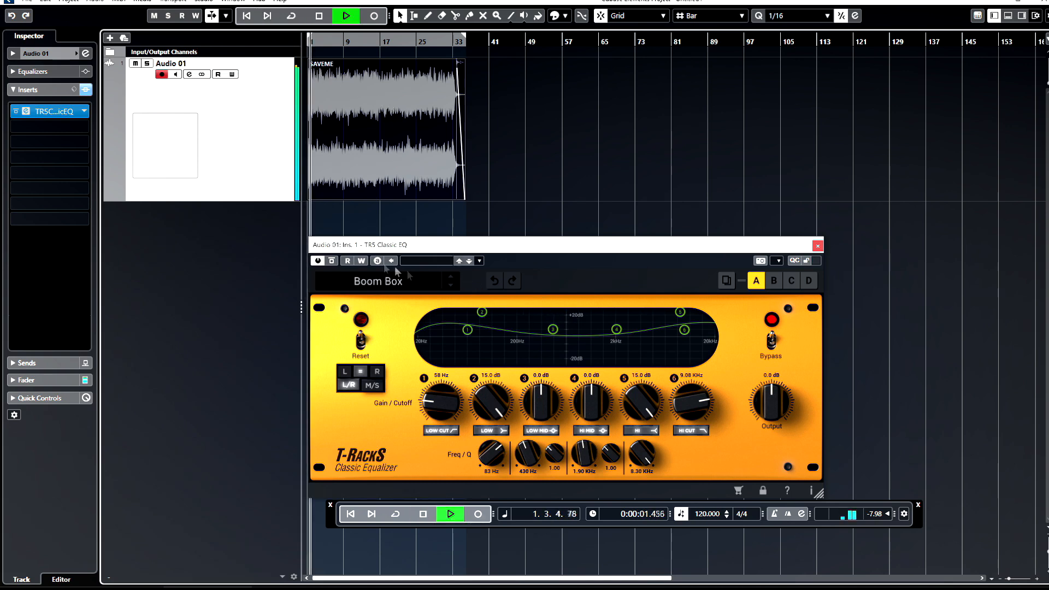
left_click(331, 260)
left_click(331, 261)
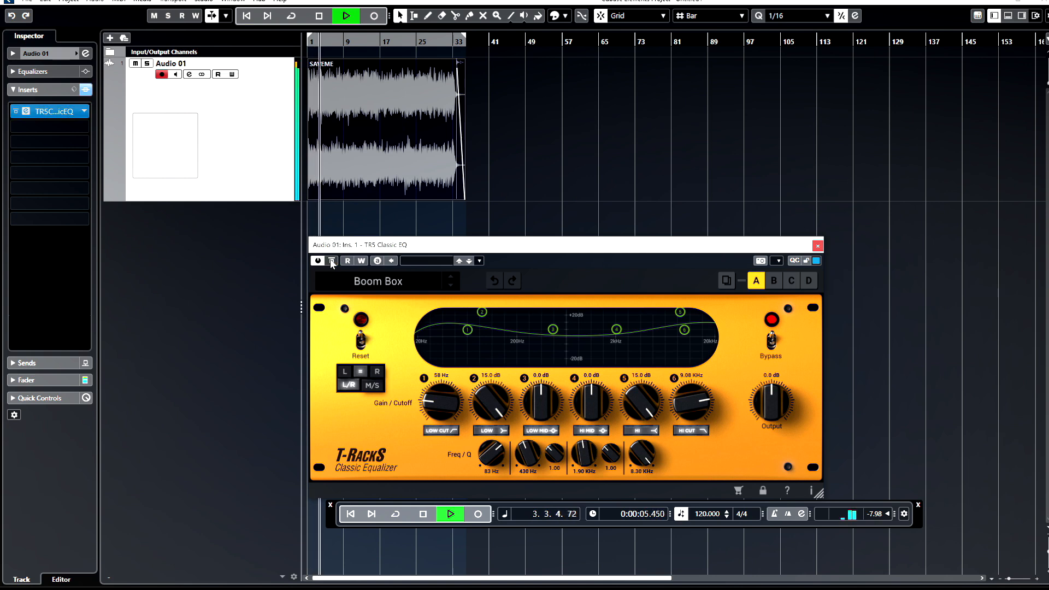
- Recheck the playing clip with the Boom Box EQ preset bypassed and active, and stop playback
left_click(331, 261)
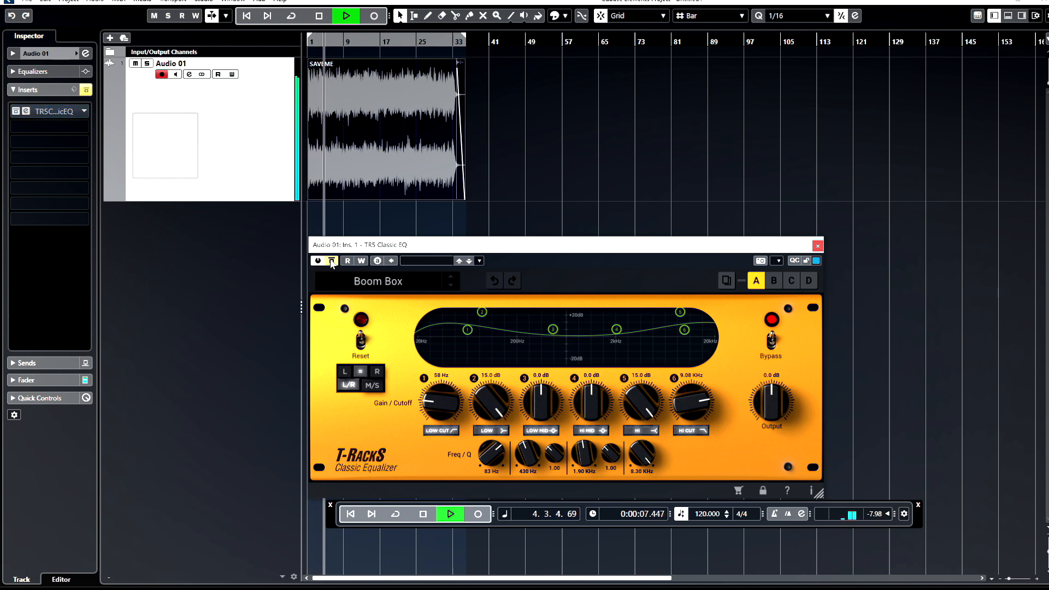
left_click(332, 261)
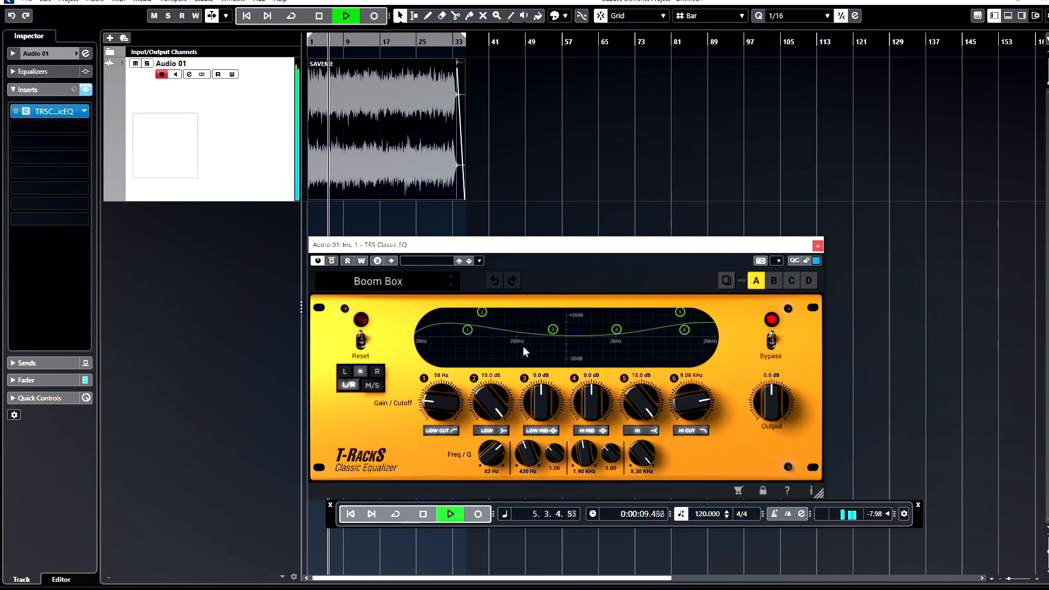
key("space")
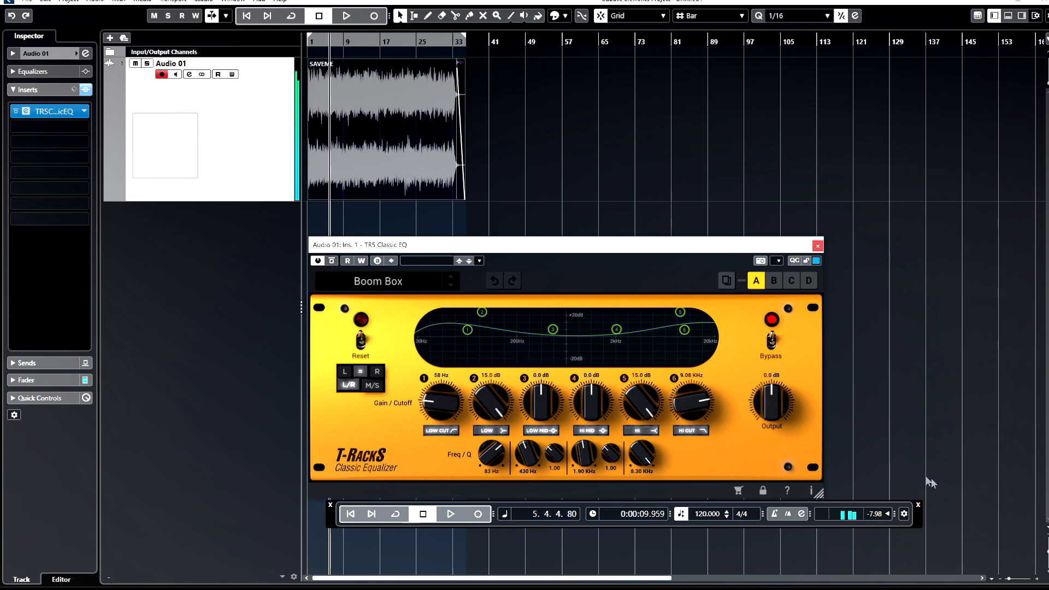
- Raise the transport's output level to -6.35 and set the EQ to 63 Hz low cut, 5.0 dB low, 5.2 dB high and 6.14 kHz high cut
left_click(888, 515)
left_click_drag(904, 512, 903, 508)
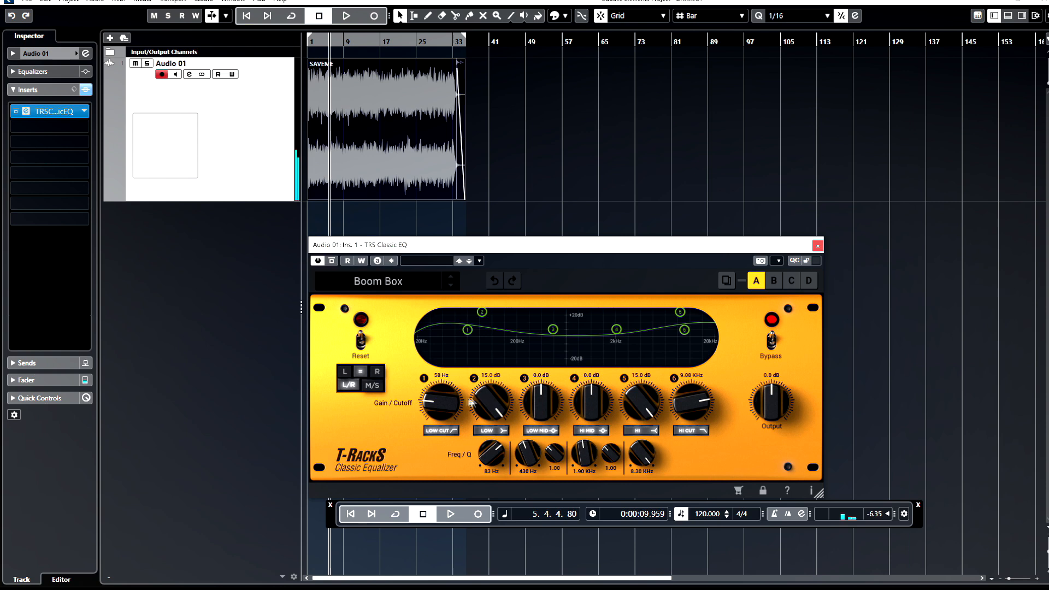
left_click_drag(490, 410, 497, 458)
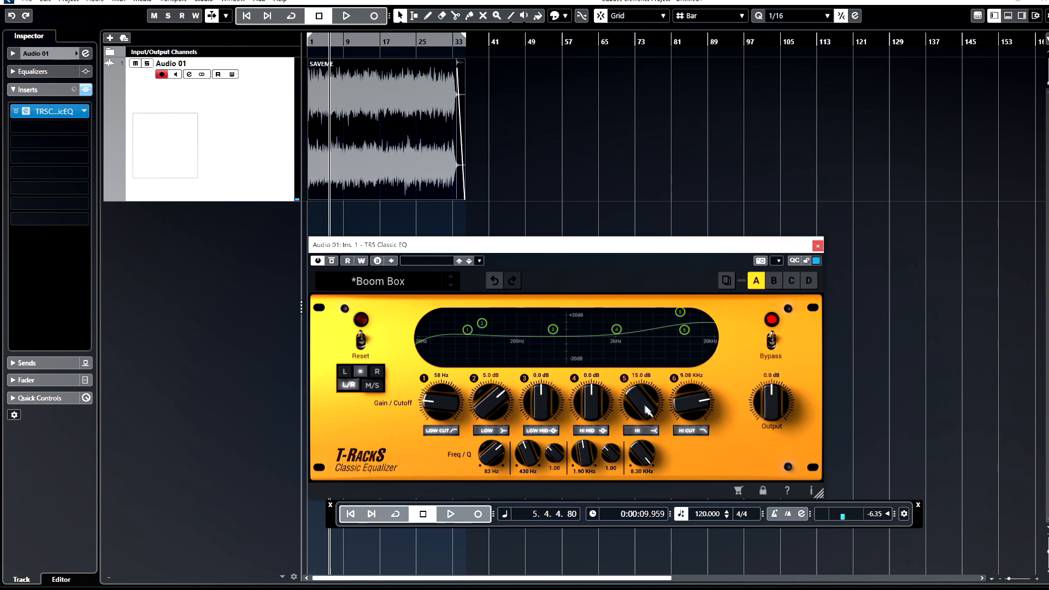
left_click_drag(640, 404, 642, 452)
left_click_drag(692, 405, 689, 422)
left_click_drag(434, 402, 434, 401)
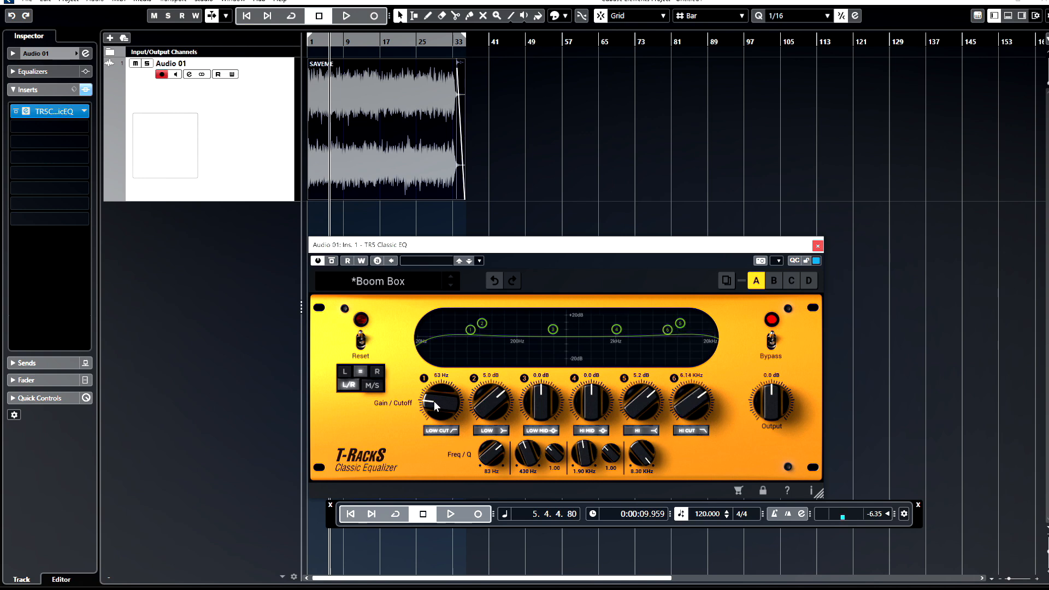
- Play from the project start with the output level raised to -0.99, comparing the adjusted EQ against bypass
left_click(247, 16)
key("space")
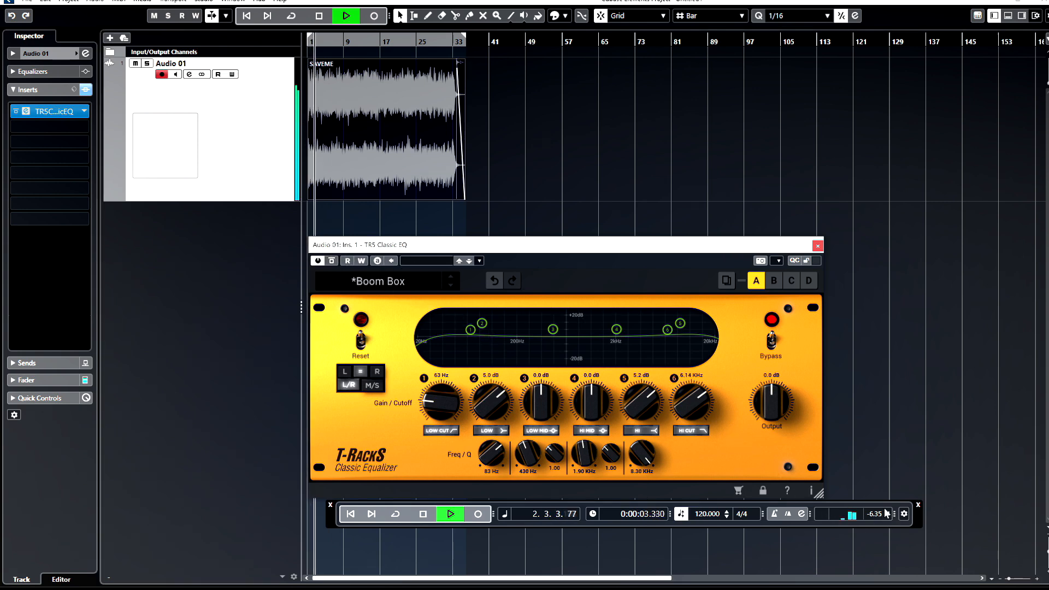
left_click_drag(888, 516, 902, 498)
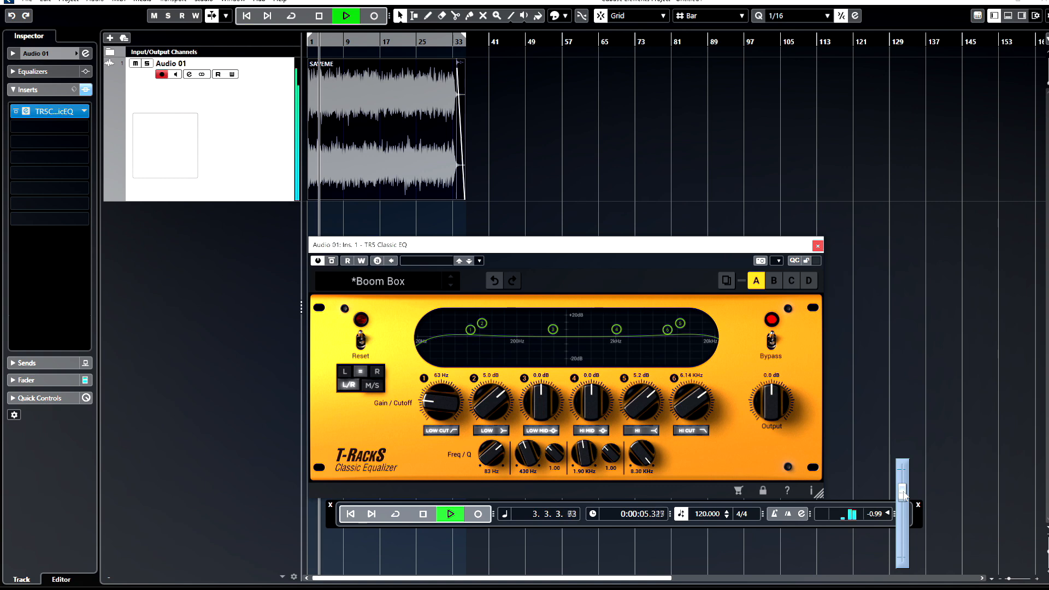
left_click(332, 261)
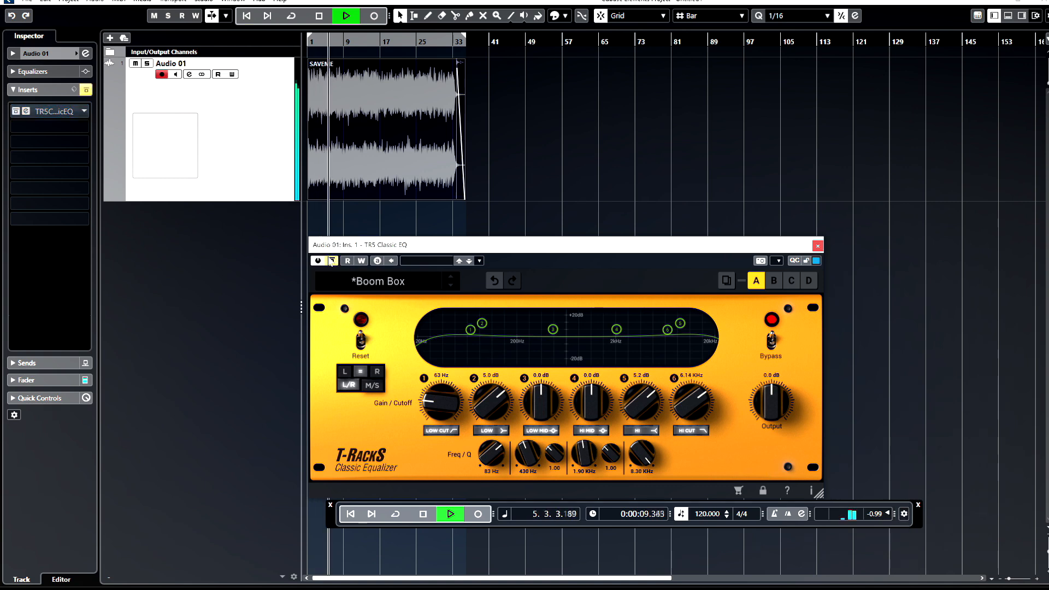
left_click(332, 261)
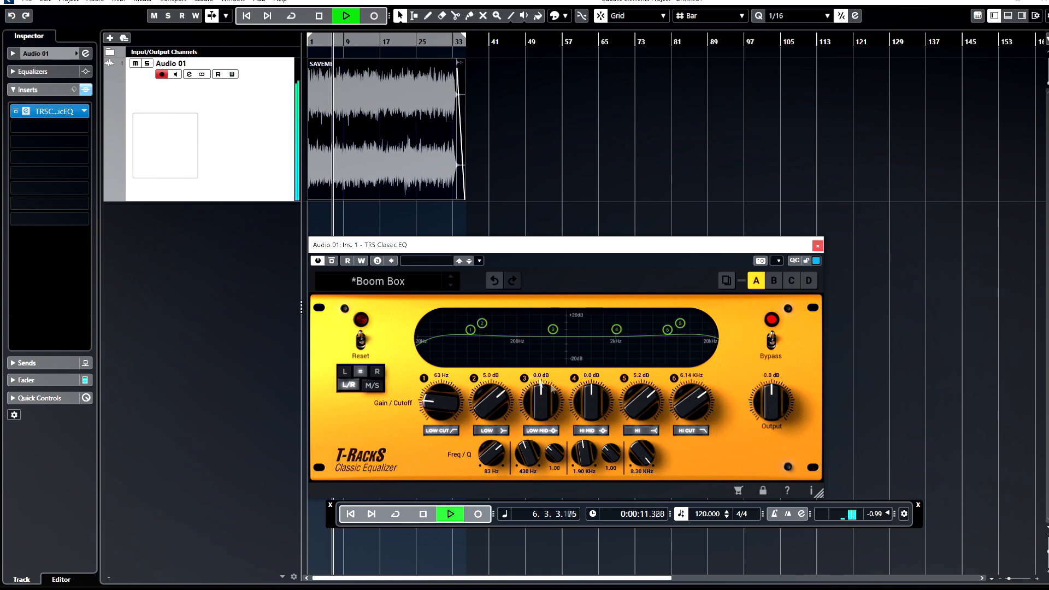
- Fine-tune the EQ to 71 Hz low cut, 6.6 dB low and high gain and 5.86 kHz high cut, checking it against bypass
left_click_drag(639, 405, 638, 401)
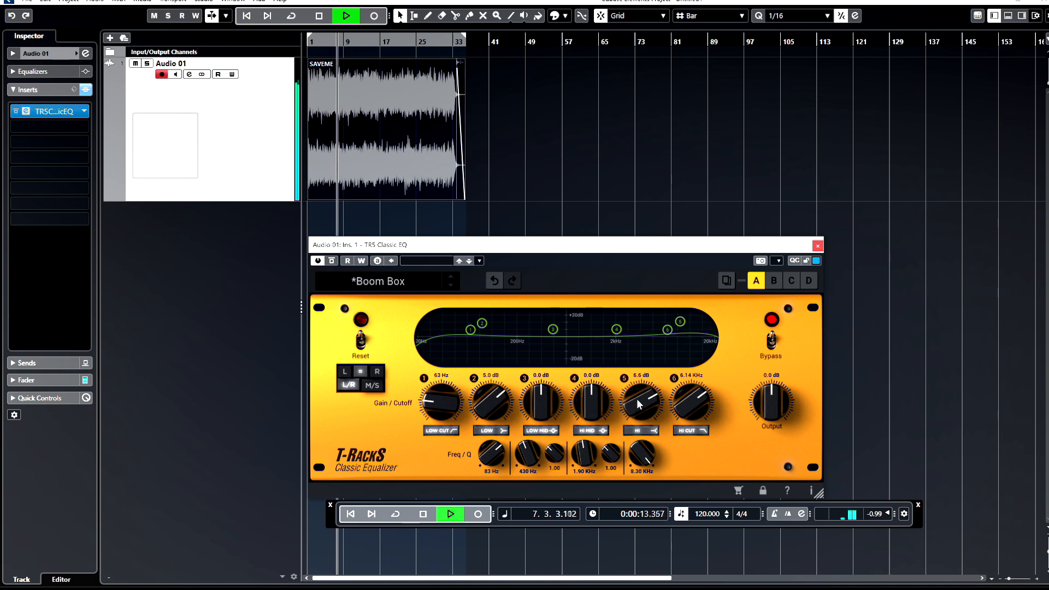
left_click_drag(494, 398, 438, 402)
left_click_drag(695, 391, 694, 395)
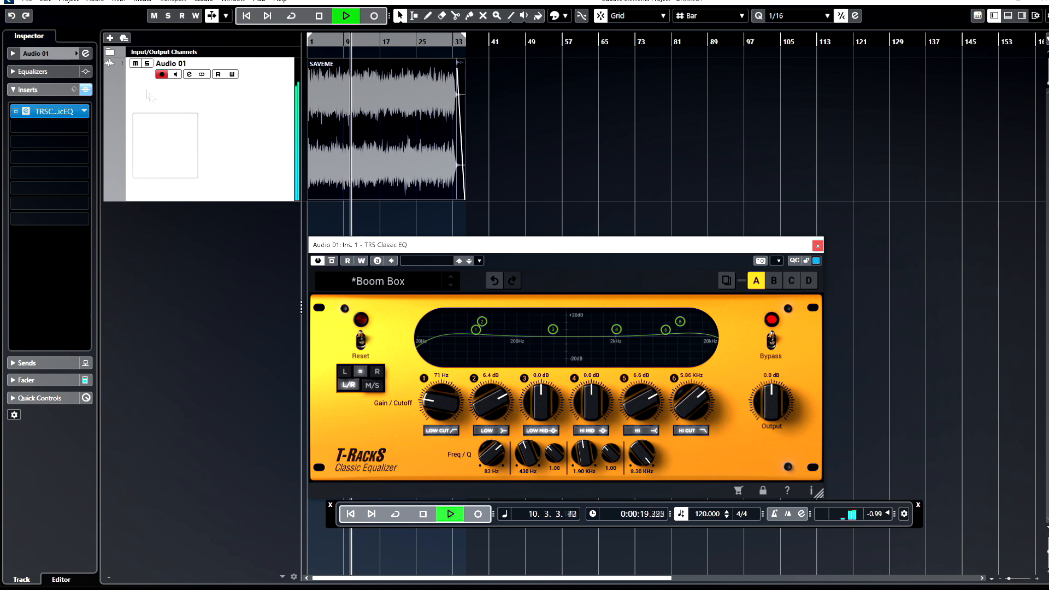
left_click(331, 261)
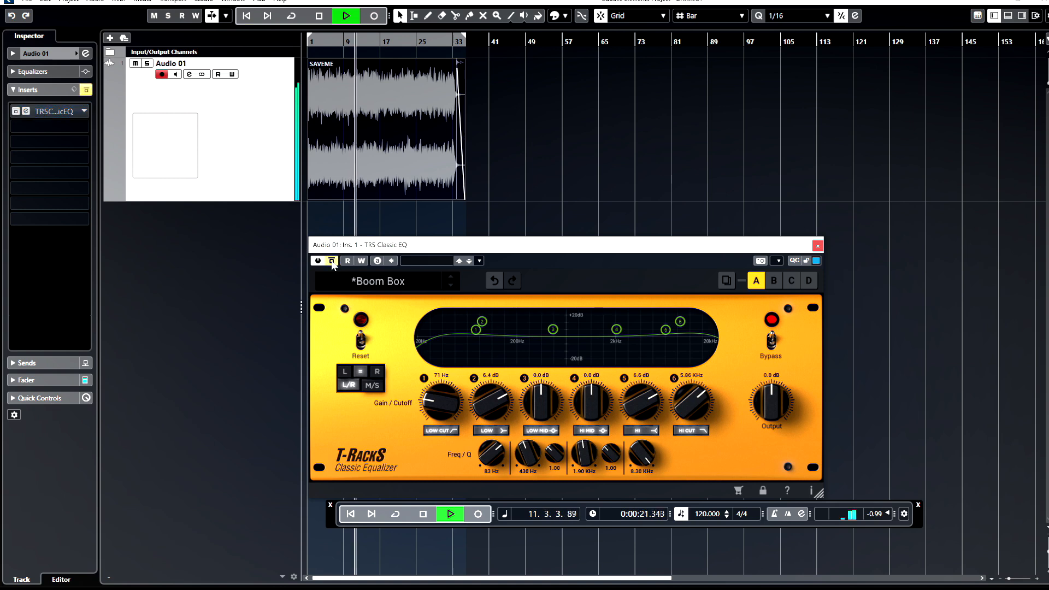
left_click(332, 261)
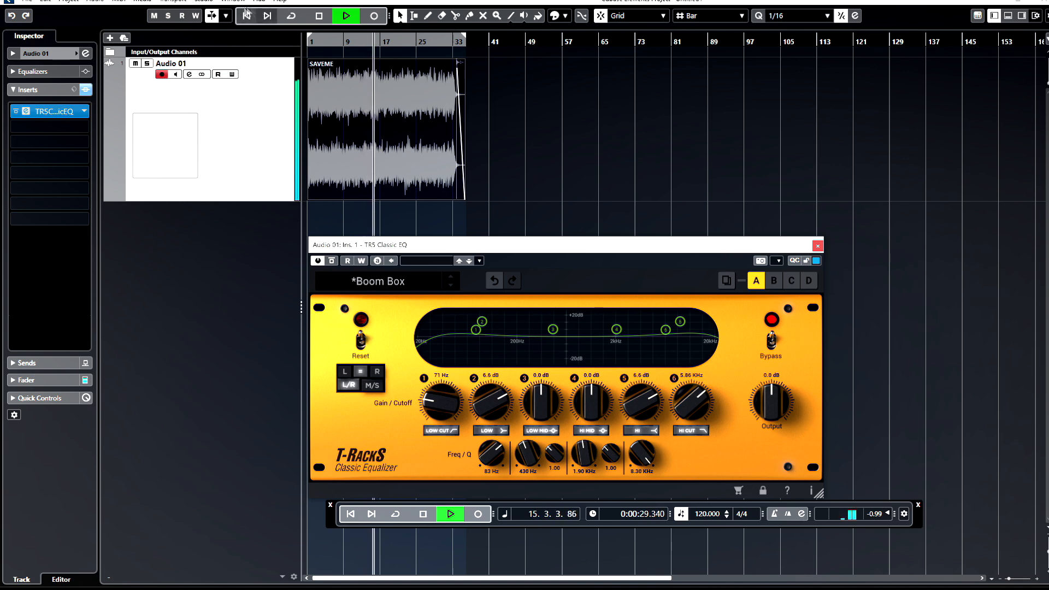
- Open the MixConsole, set the Stereo Out fader to 0.00, and close the MixConsole
left_click(198, 2)
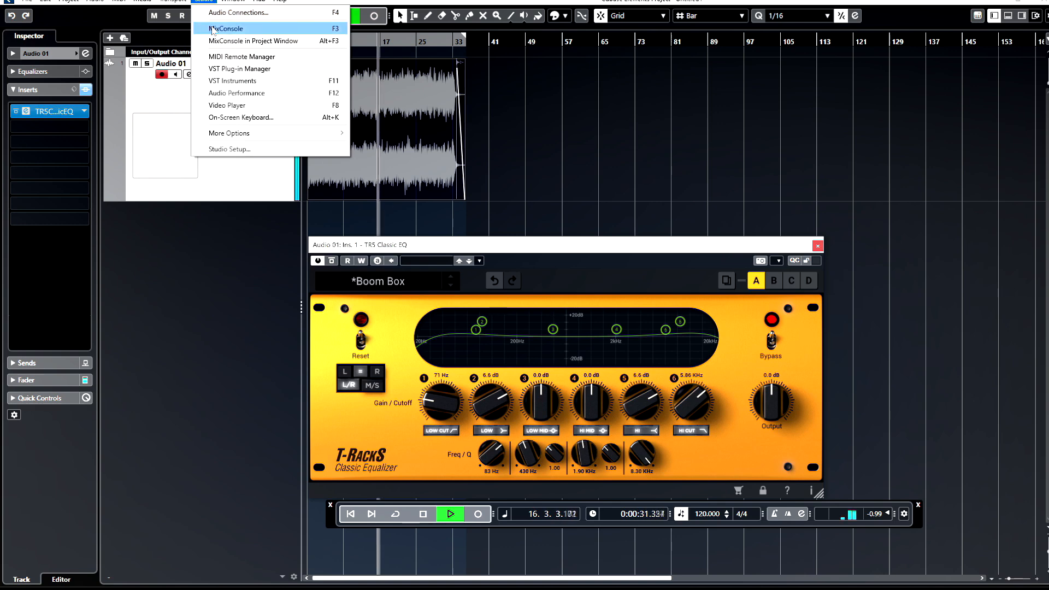
left_click(216, 28)
left_click_drag(1004, 432, 1004, 427)
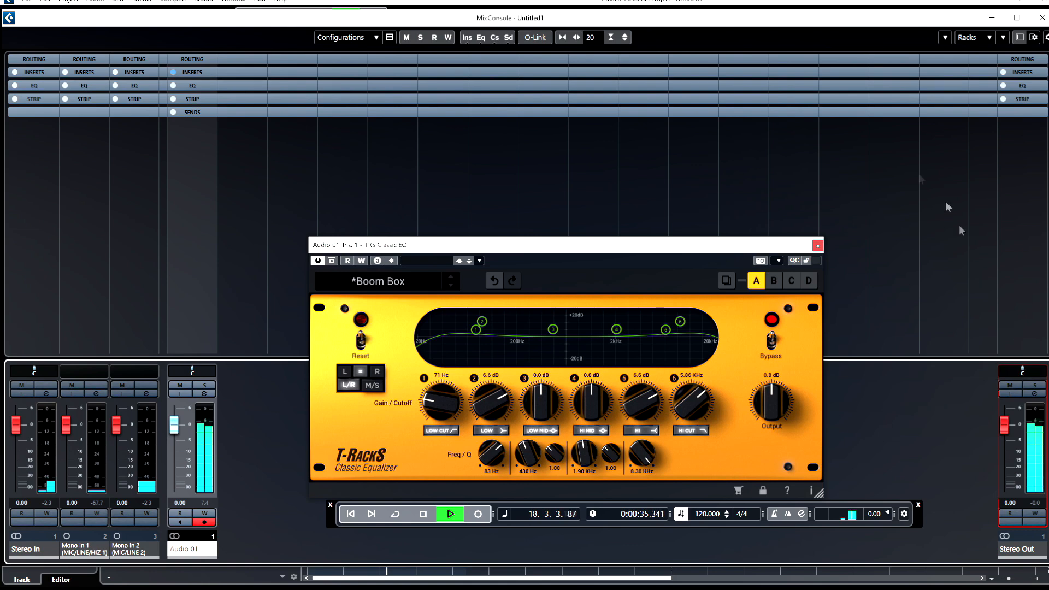
left_click(1040, 18)
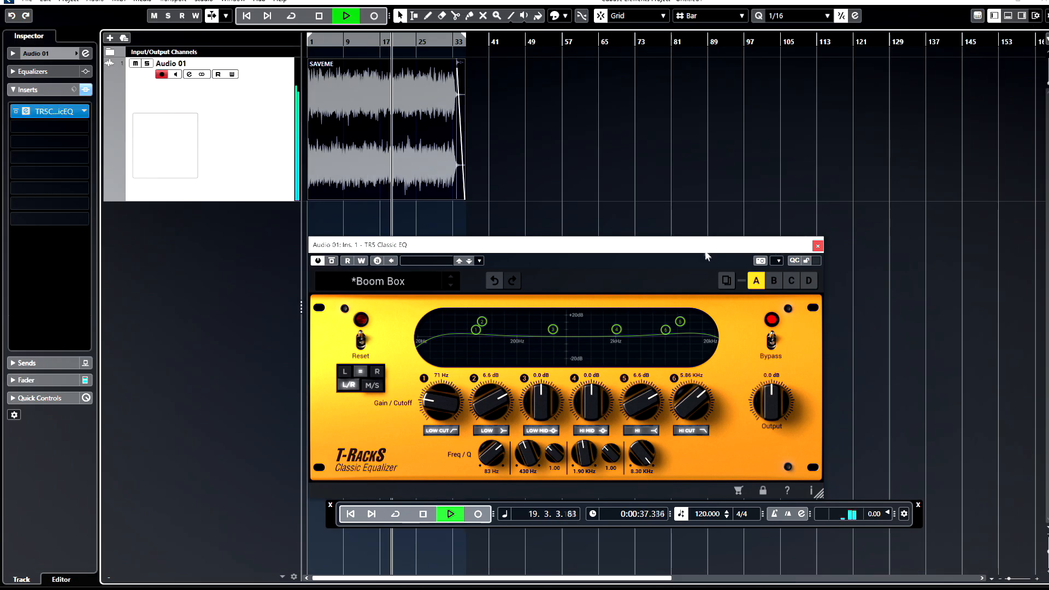
- Compare the clip at full output level with the EQ bypassed and active, and close the EQ window and stop playback
left_click_drag(701, 244, 706, 235)
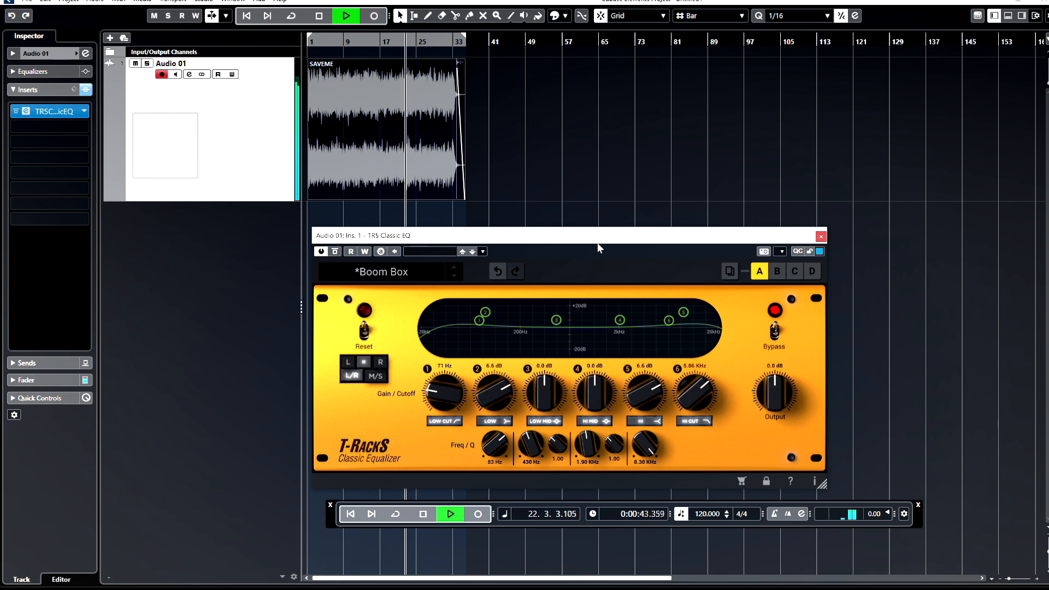
left_click(335, 252)
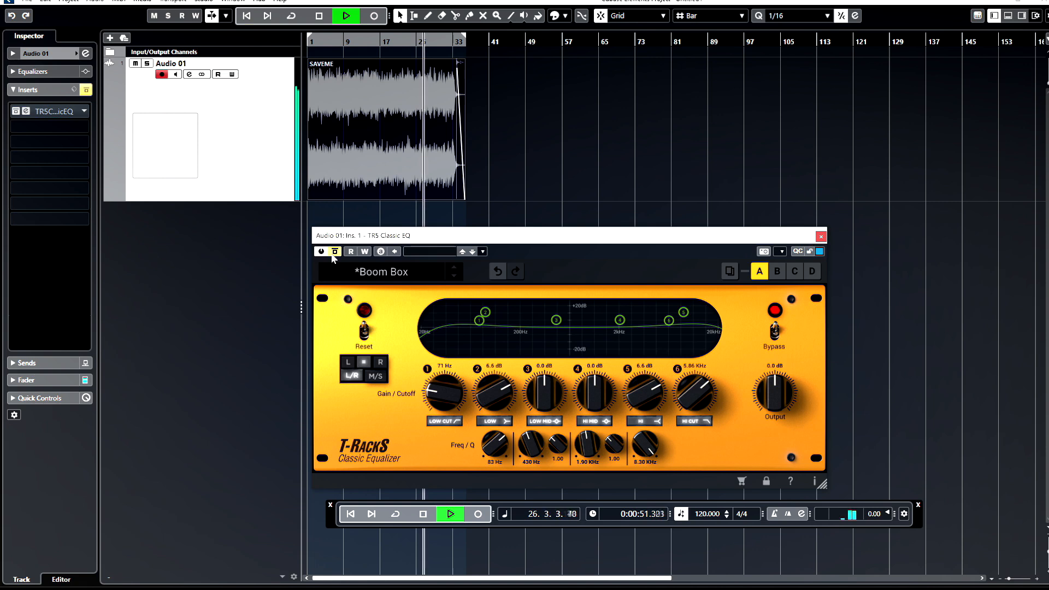
left_click(333, 253)
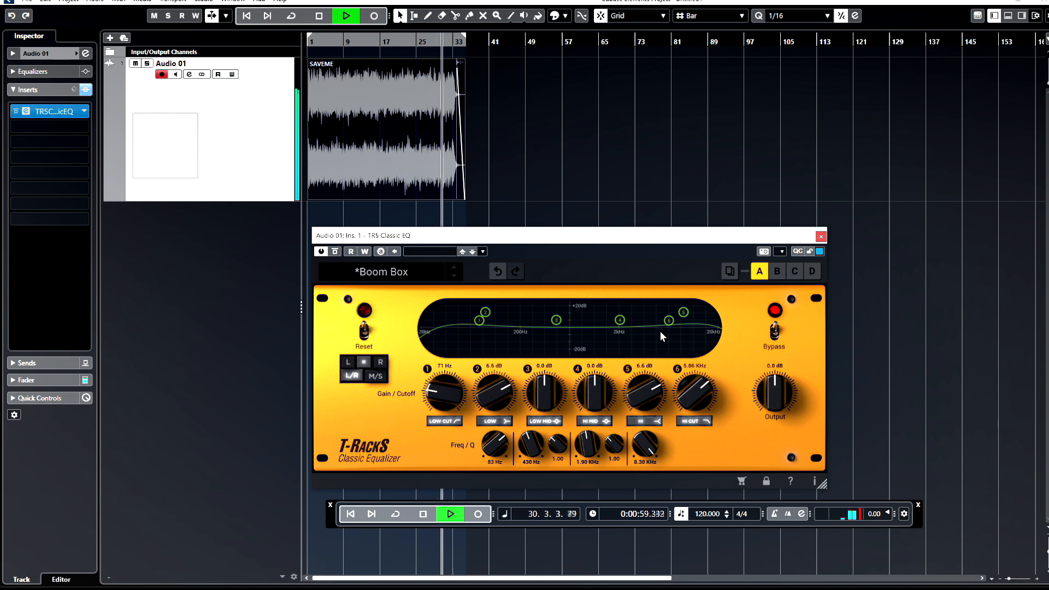
left_click(822, 237)
left_click(429, 517)
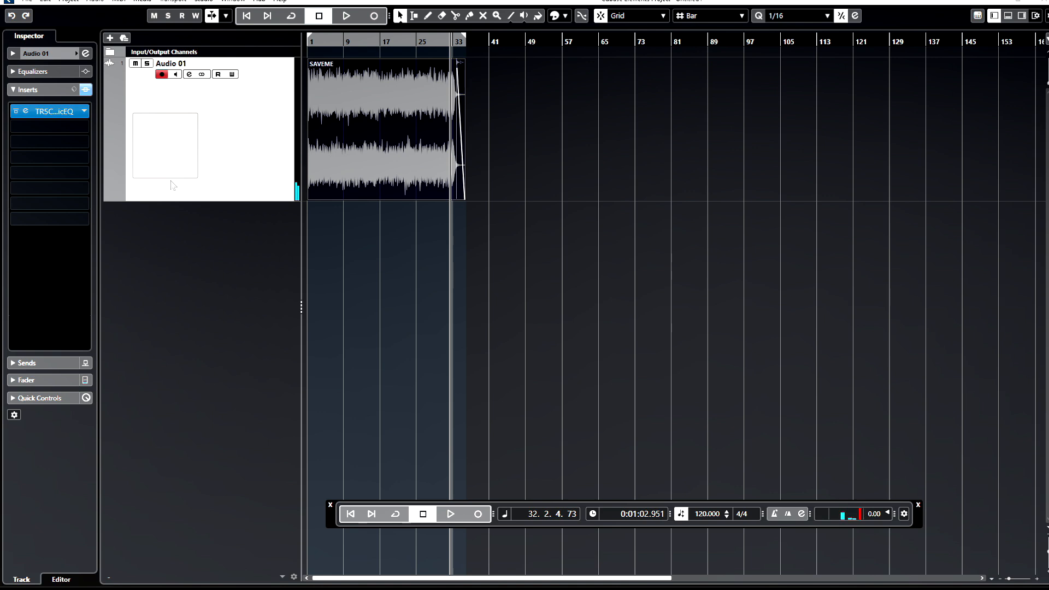
- Insert the IK Multimedia TR5 Tape Machine 24 in the second insert slot of the Audio 01 track
left_click(85, 126)
left_click(70, 183)
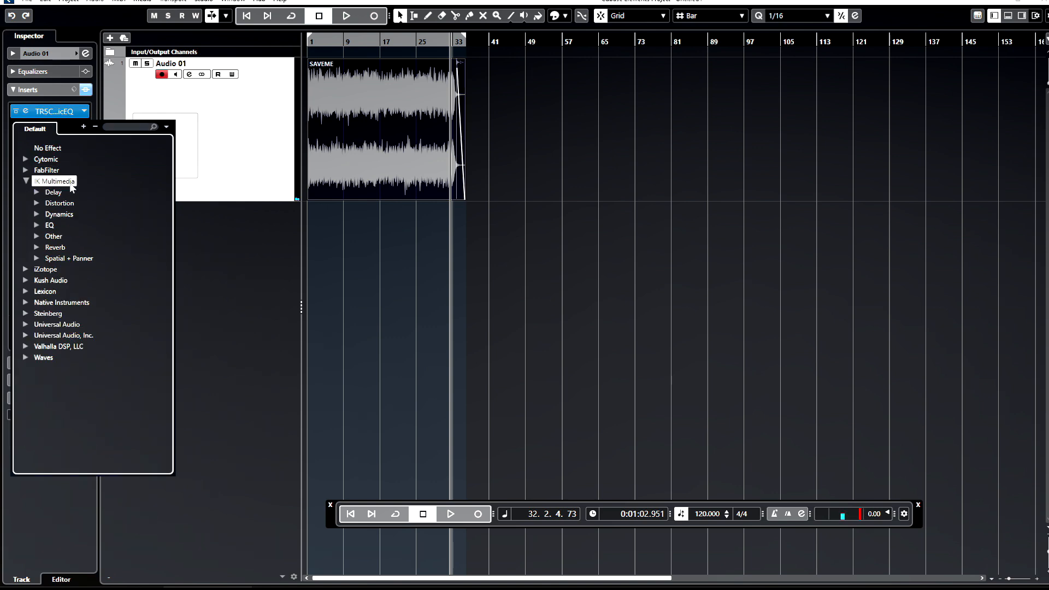
left_click(69, 204)
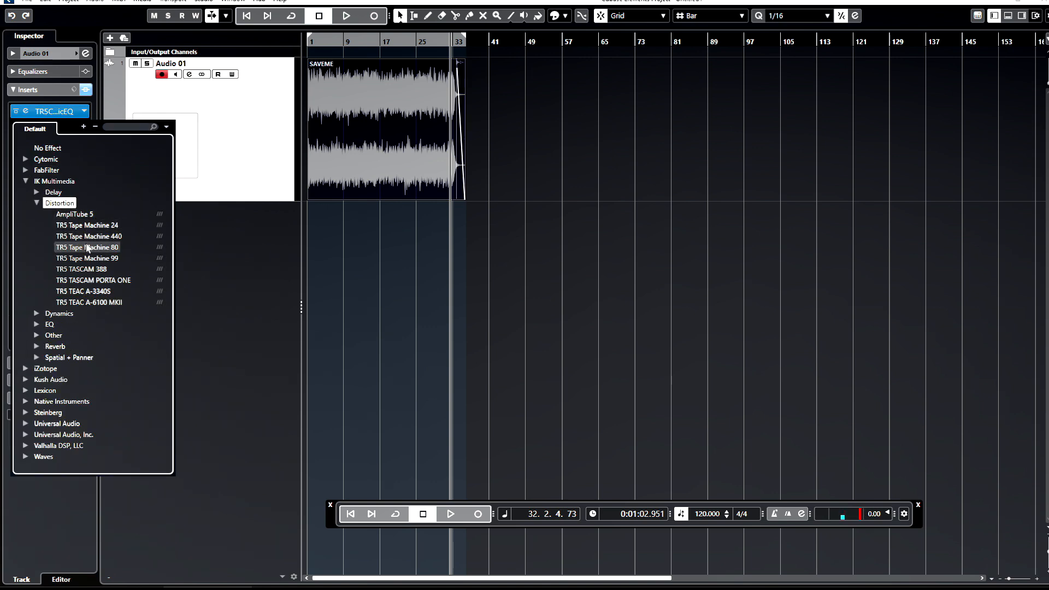
left_click(84, 229)
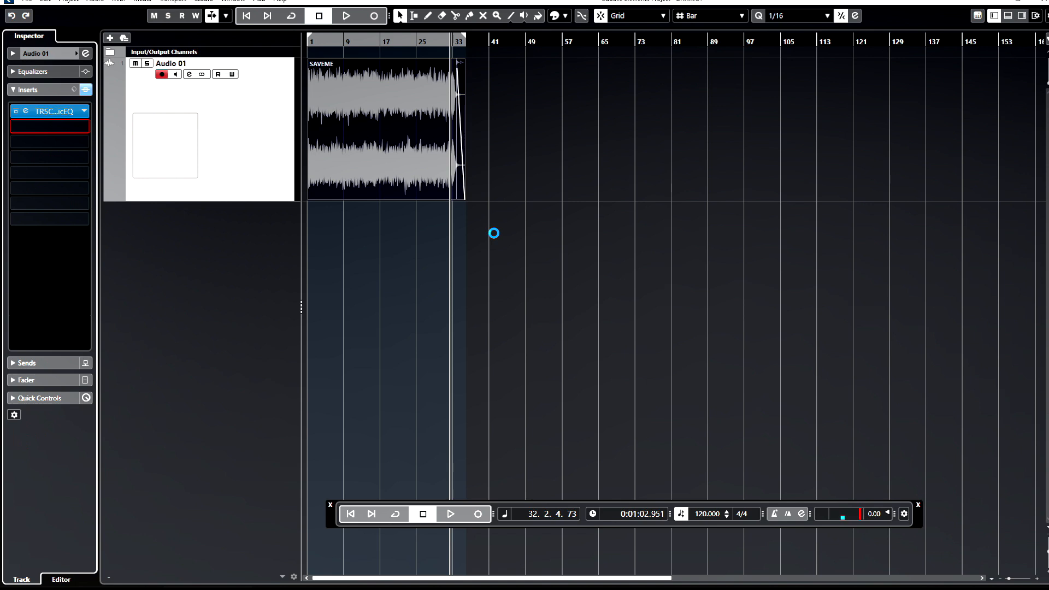
- Play the clip from the start and choose the GP9 tape type in the TR5 Tape Machine 24
key("space")
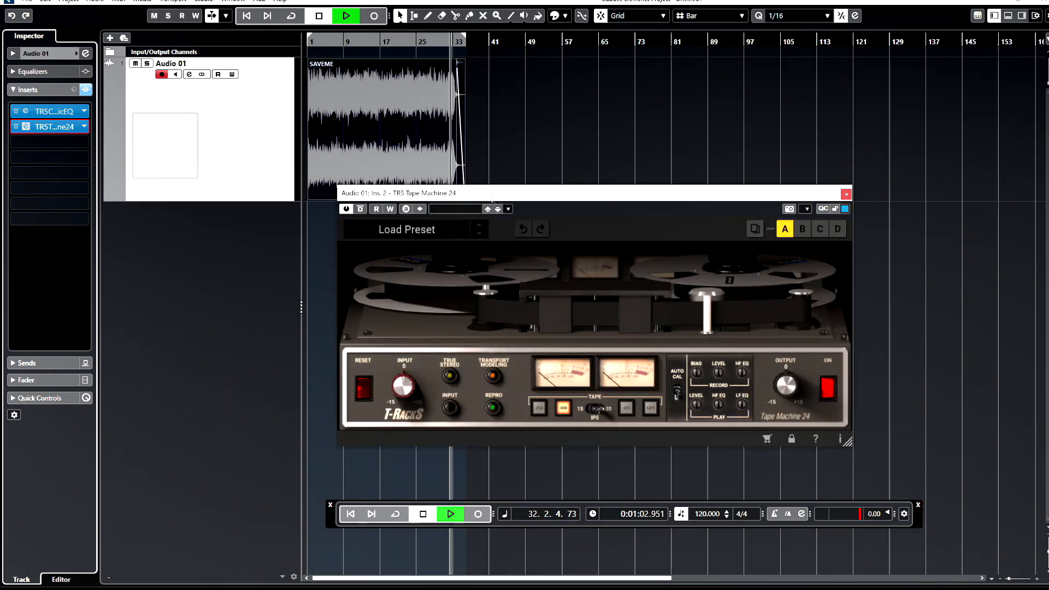
left_click(311, 40)
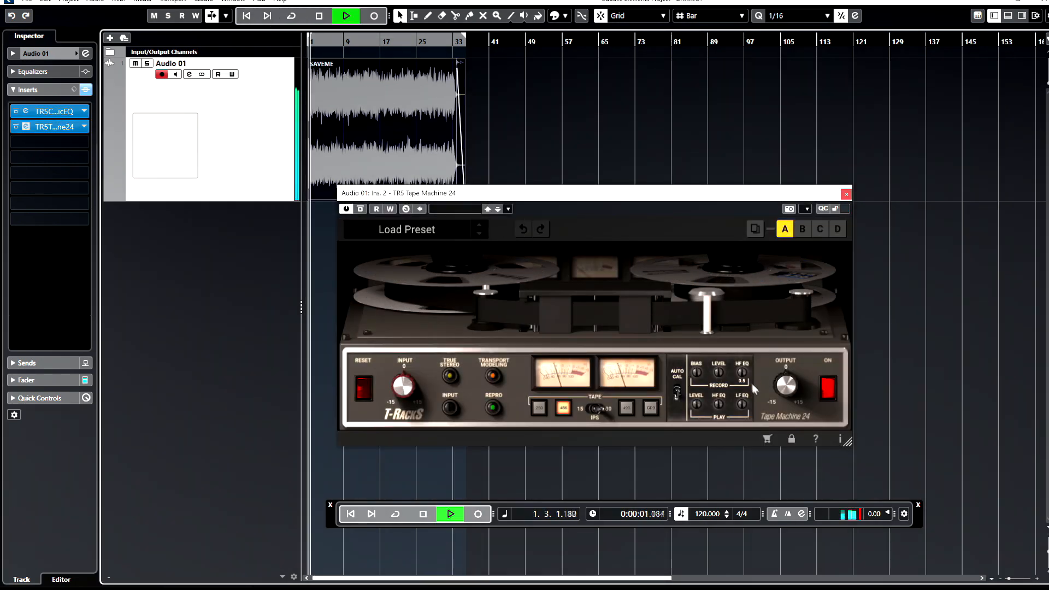
mouse_move(750, 401)
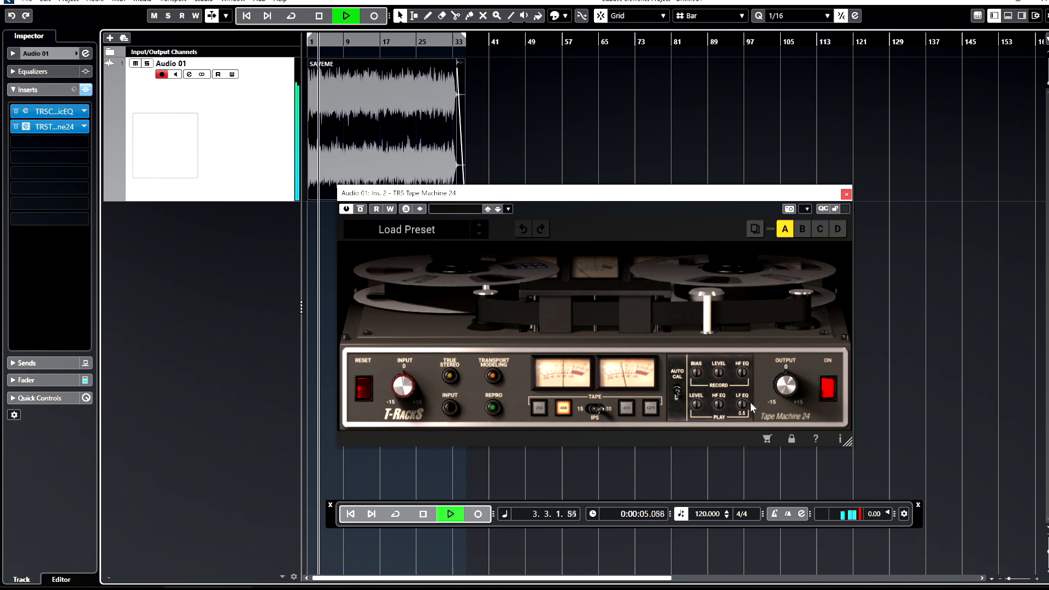
left_click(651, 408)
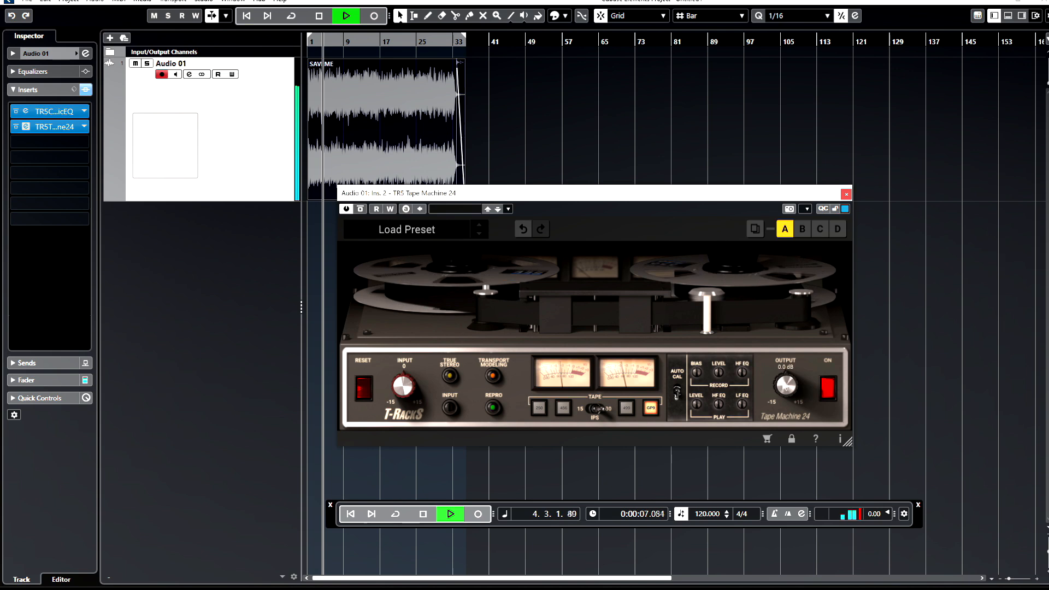
- Compare the playing clip with the TR5 Tape Machine 24 bypassed and active several times, and close its window and stop playback
left_click(361, 210)
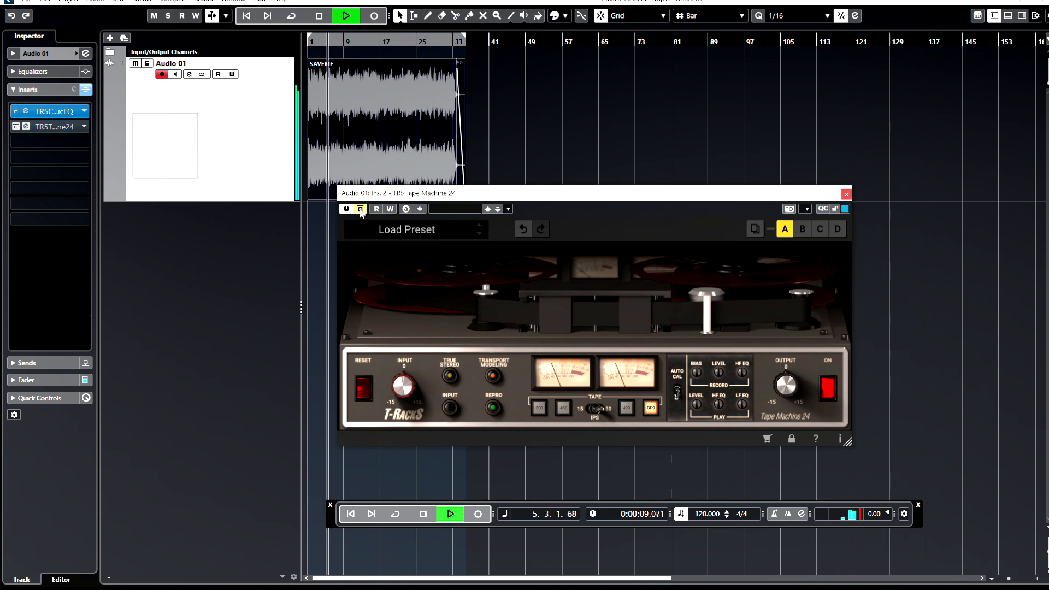
left_click(361, 209)
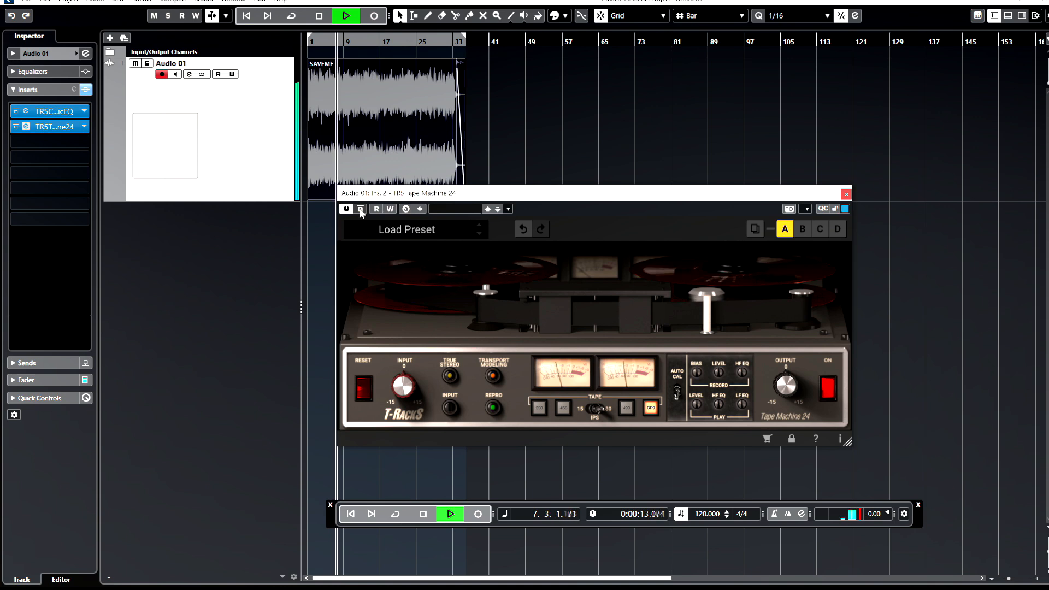
left_click(360, 210)
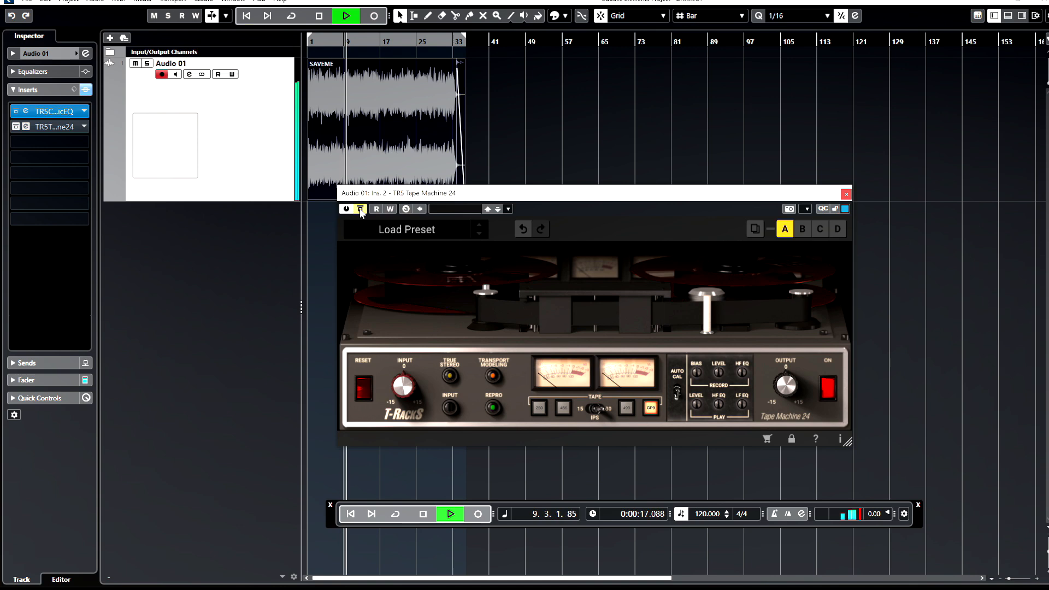
left_click(360, 210)
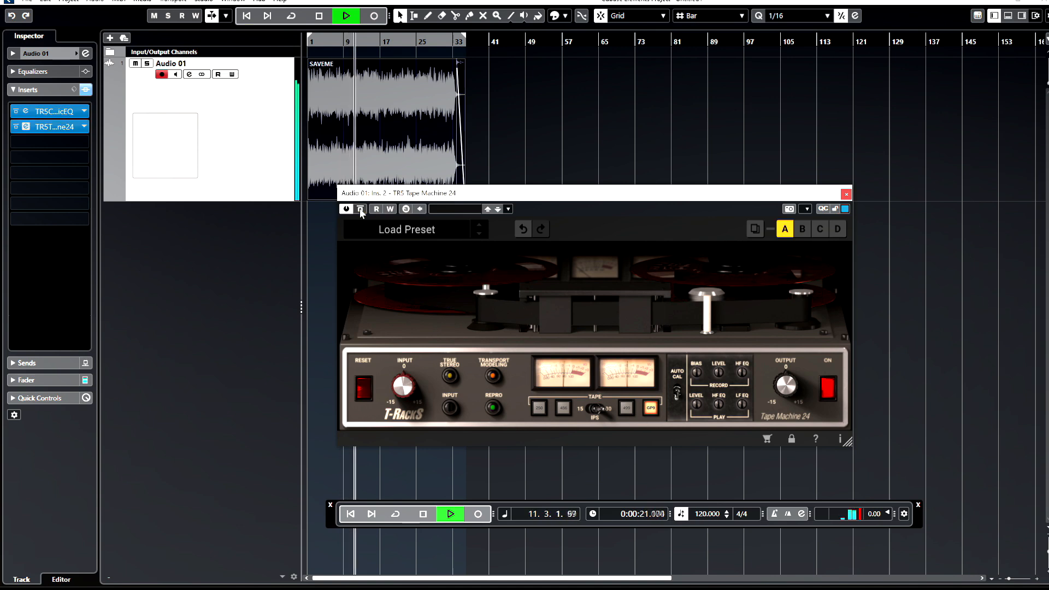
left_click(361, 210)
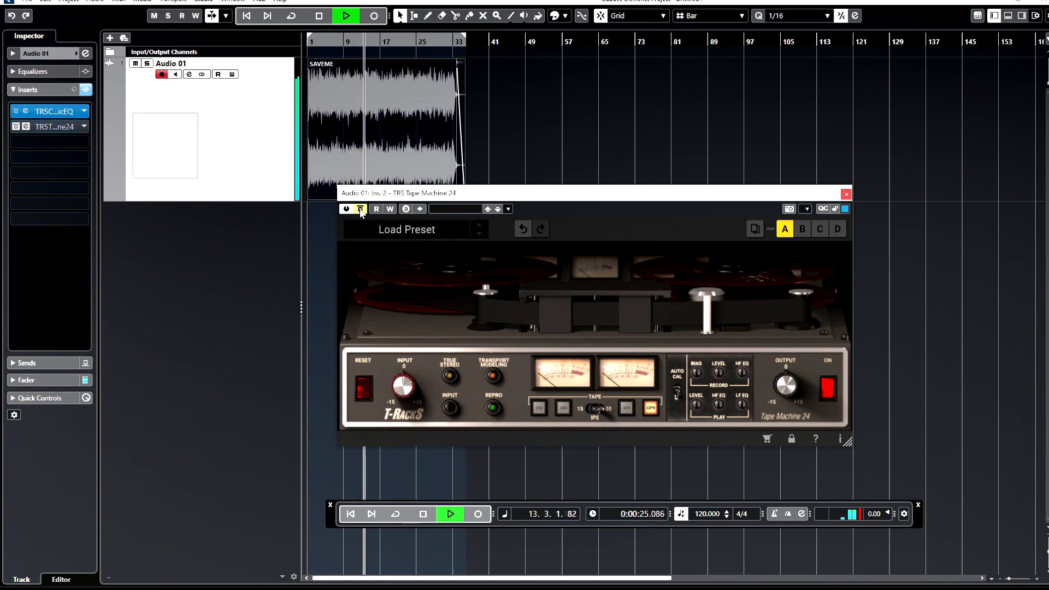
left_click(360, 210)
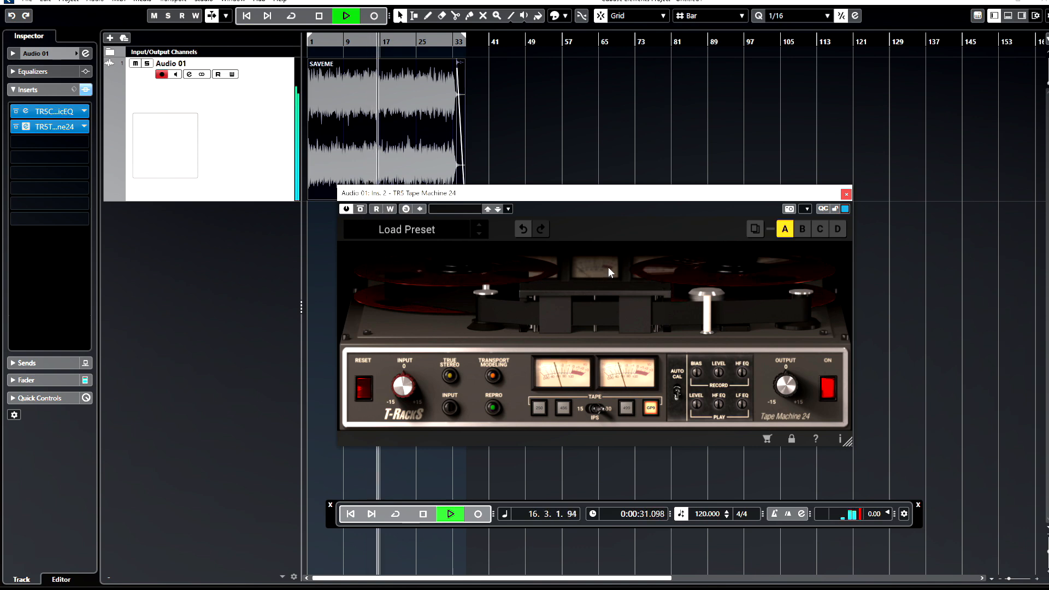
left_click(845, 194)
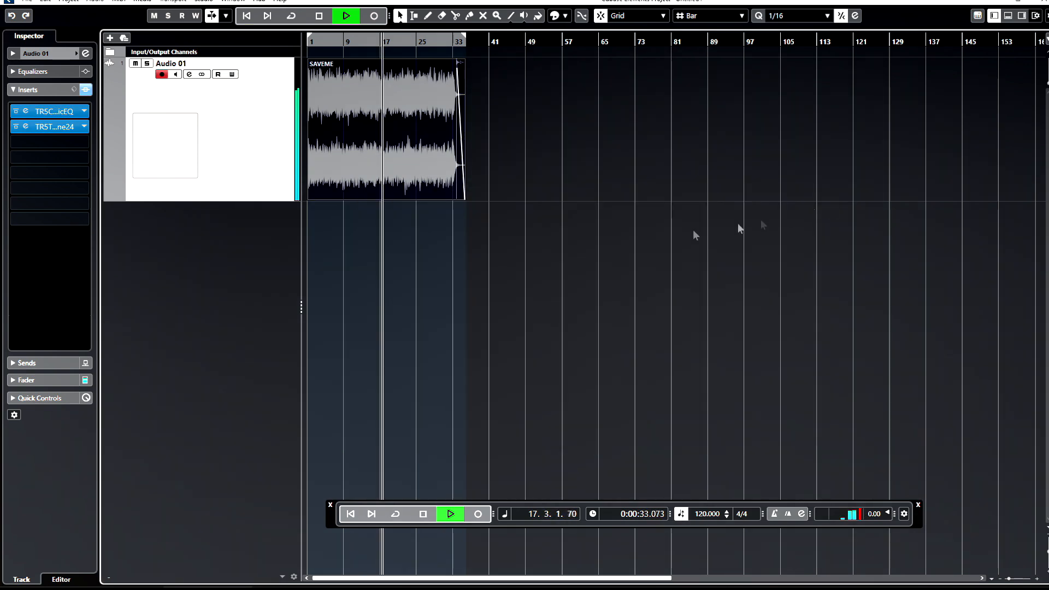
key("space")
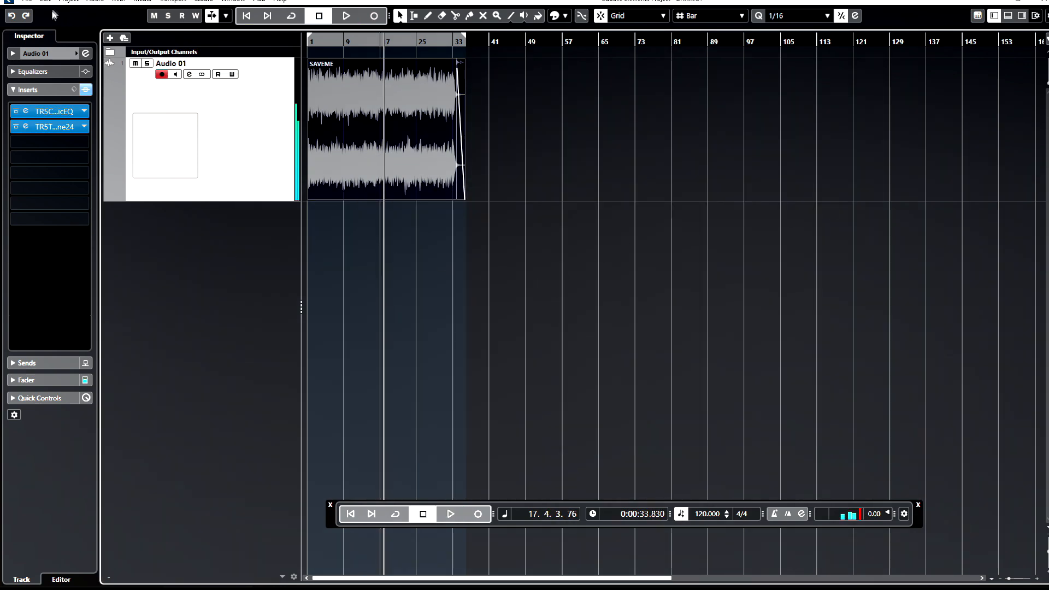
- Check the SAVEME clip and its end at bar 36, and return the playhead to around bar 9
left_click(394, 123)
left_click(394, 124)
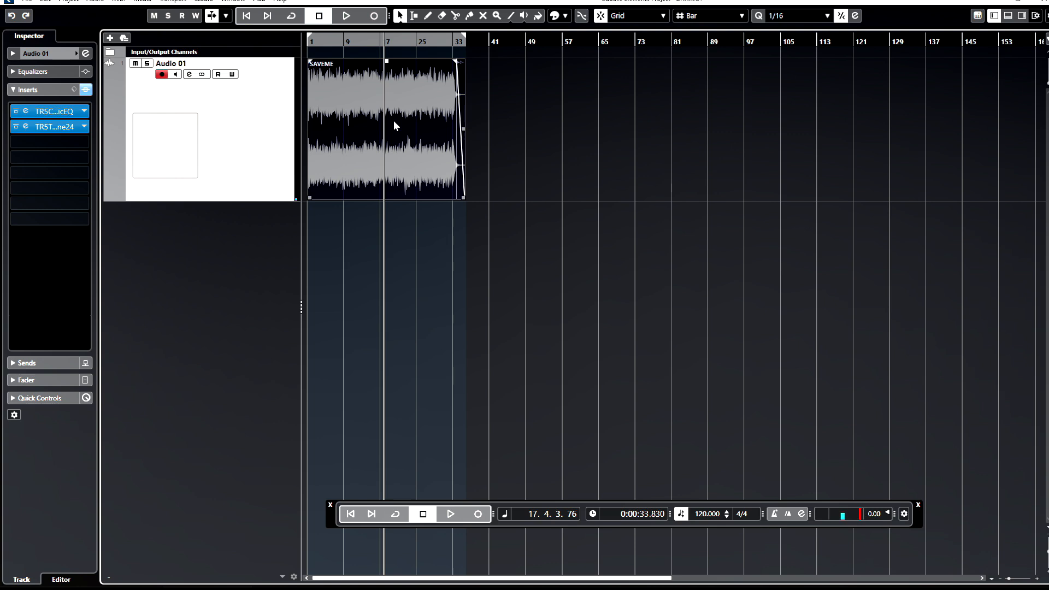
left_click(465, 42)
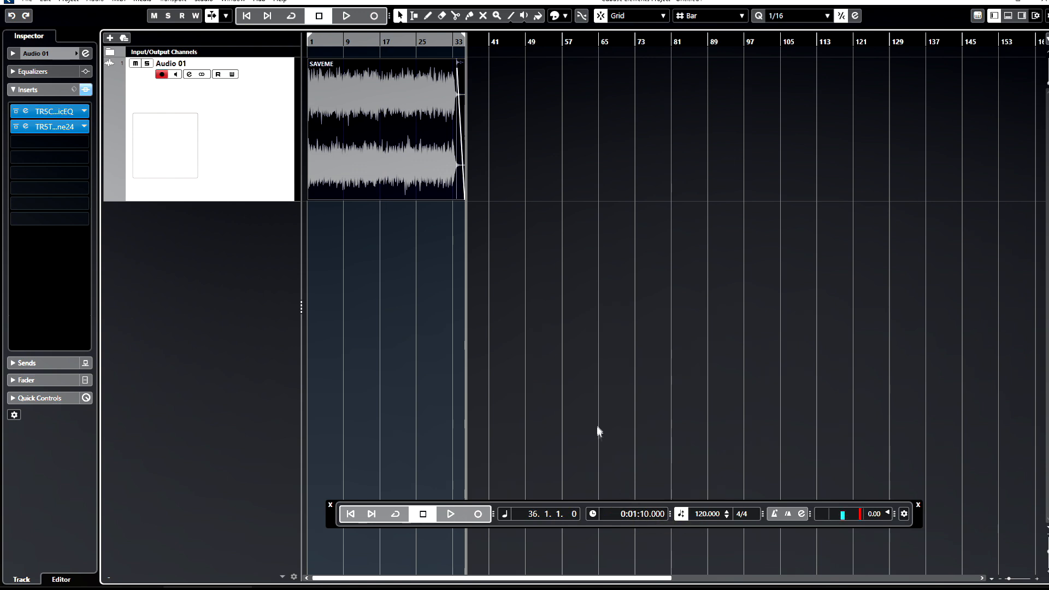
left_click(347, 42)
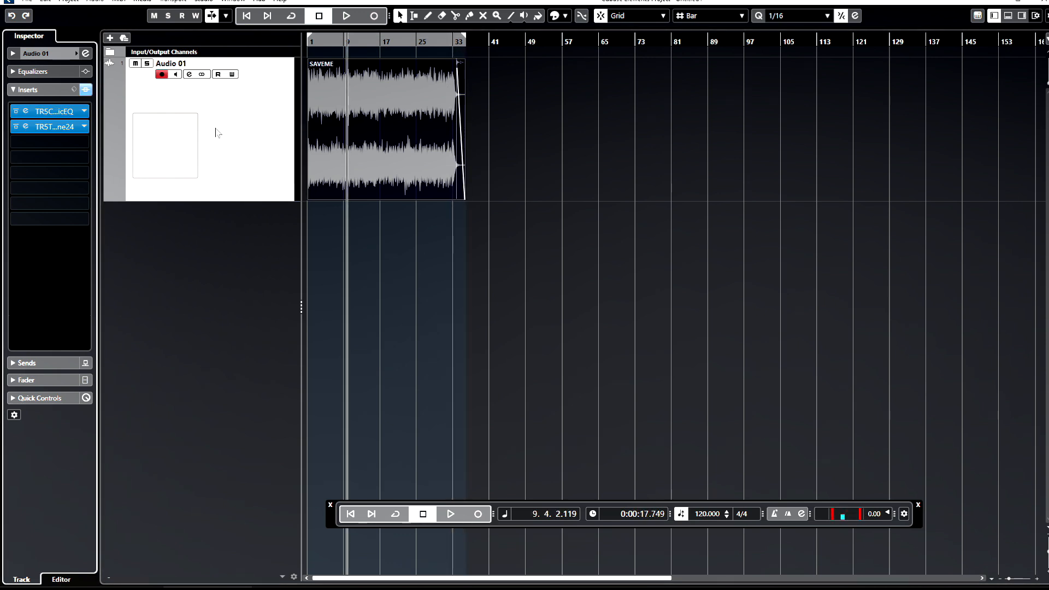